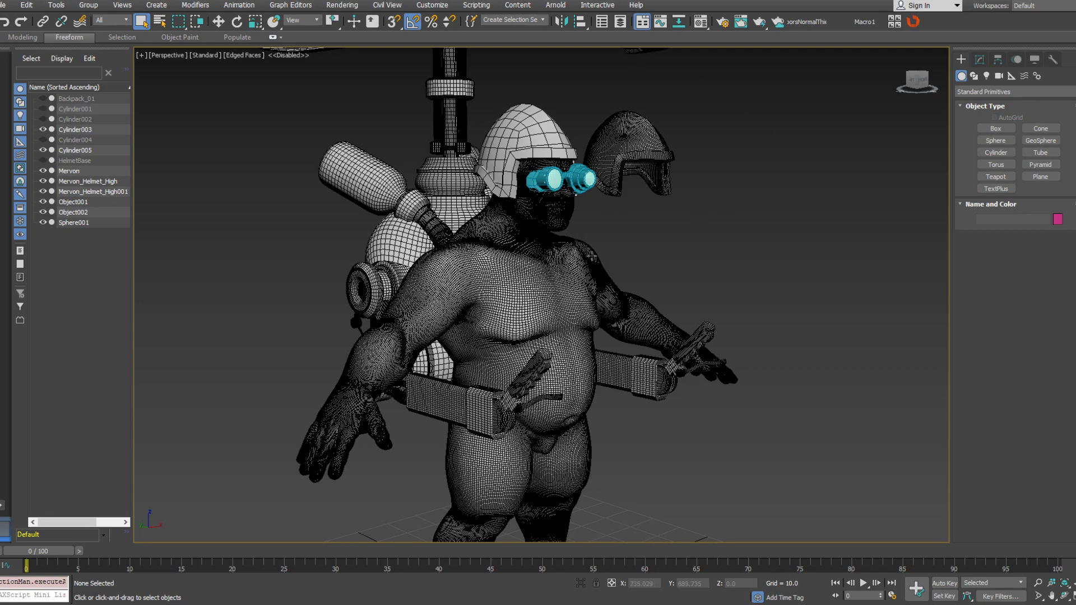
Delete the cyan goggles and their lenses from the character's face.
{"action": "middle_click_drag", "start_coordinate": [592, 257], "coordinate": [593, 352]}
{"action": "scroll", "coordinate": [593, 352], "scroll_direction": "up", "scroll_amount": 6}
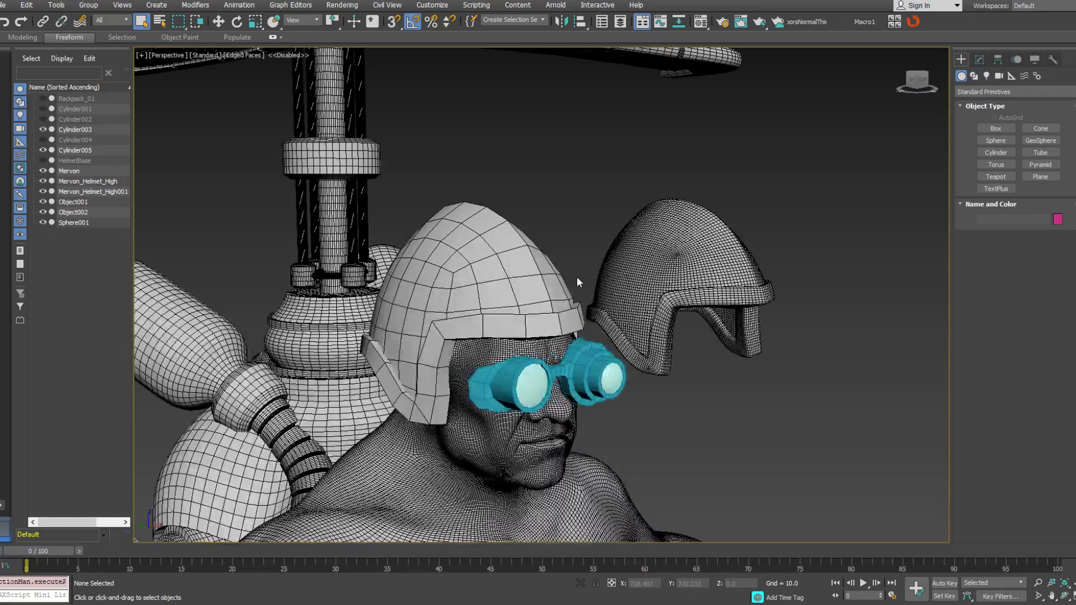
{"action": "left_click", "coordinate": [587, 379]}
{"action": "scroll", "coordinate": [639, 325], "scroll_direction": "up", "scroll_amount": 3}
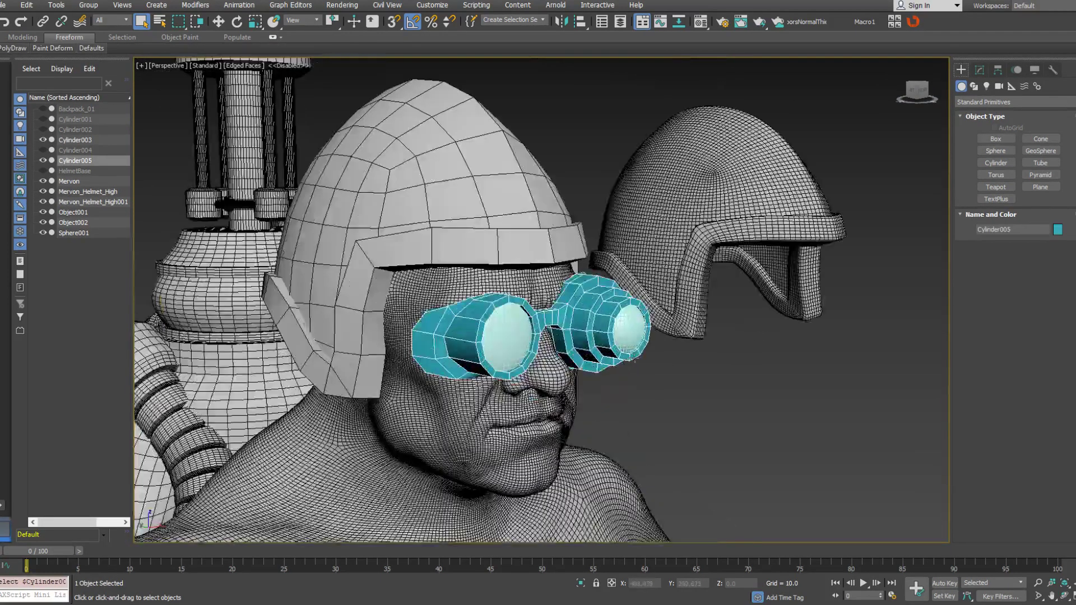
{"action": "key", "text": "Delete"}
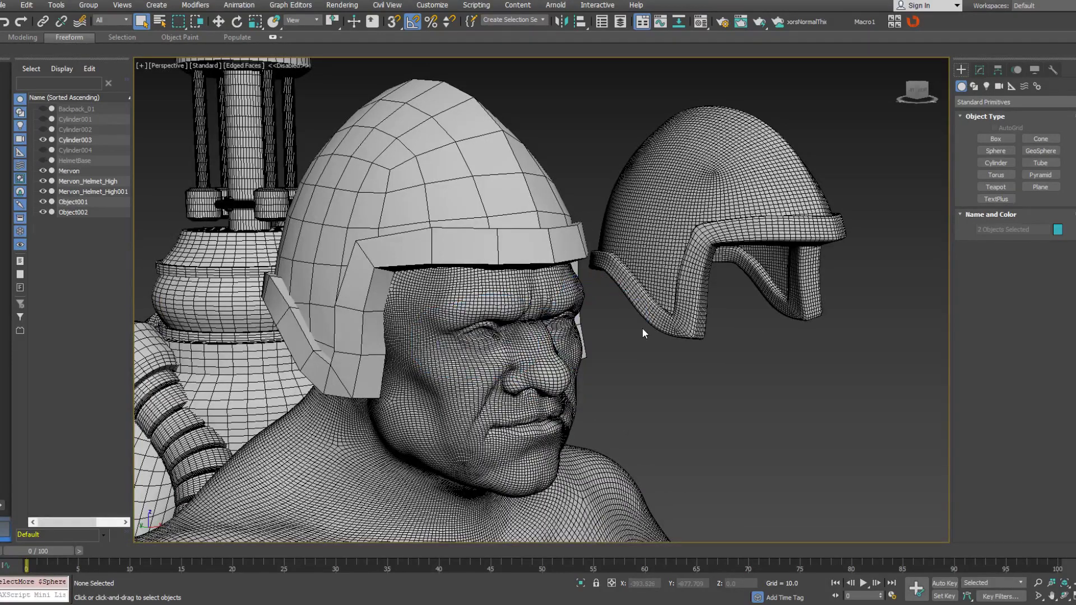
Select the three front polygons on one half of the low-poly helmet shell, directly above the brow band.
{"action": "left_click", "coordinate": [482, 200]}
{"action": "middle_click_drag", "start_coordinate": [483, 200], "coordinate": [536, 251]}
{"action": "left_click", "coordinate": [979, 70]}
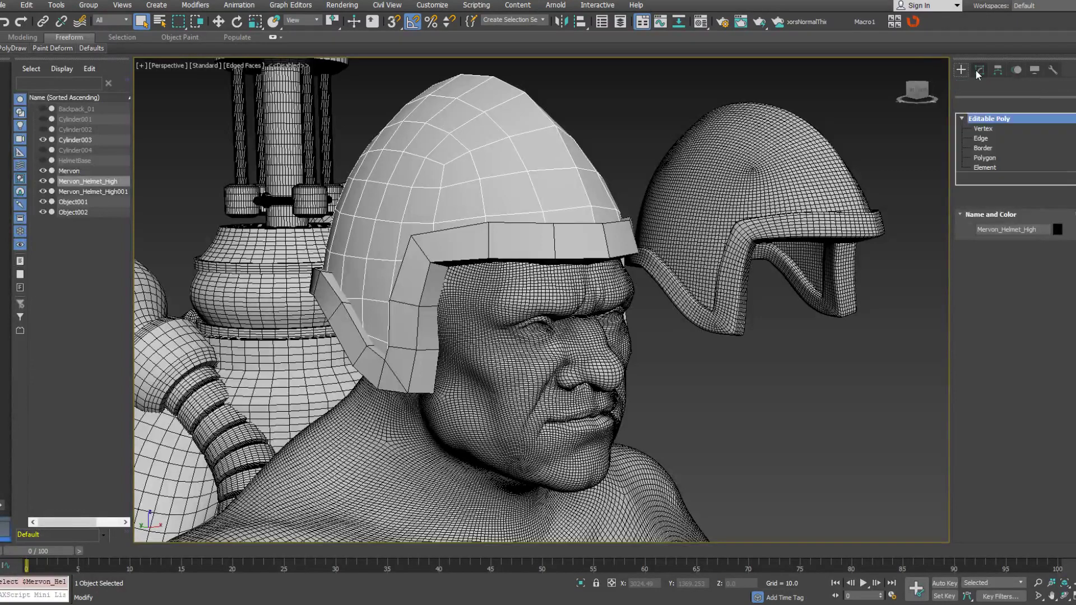
{"action": "left_click", "coordinate": [1030, 236]}
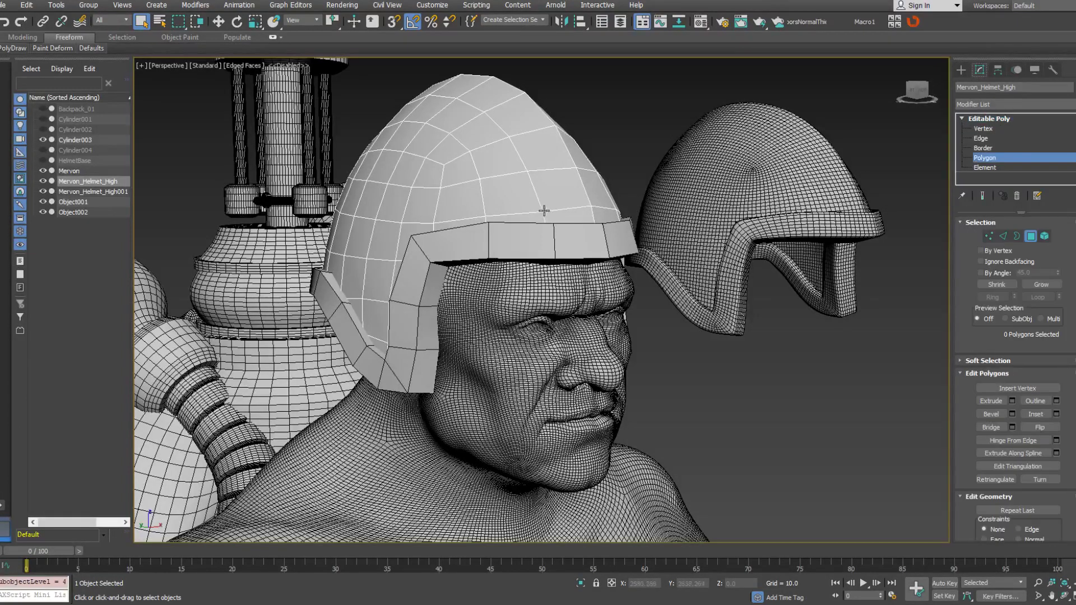
{"action": "left_click", "coordinate": [540, 210]}
{"action": "left_click", "coordinate": [567, 216]}
{"action": "left_click", "coordinate": [512, 220], "text": "ctrl"}
{"action": "left_click", "coordinate": [446, 219], "text": "ctrl"}
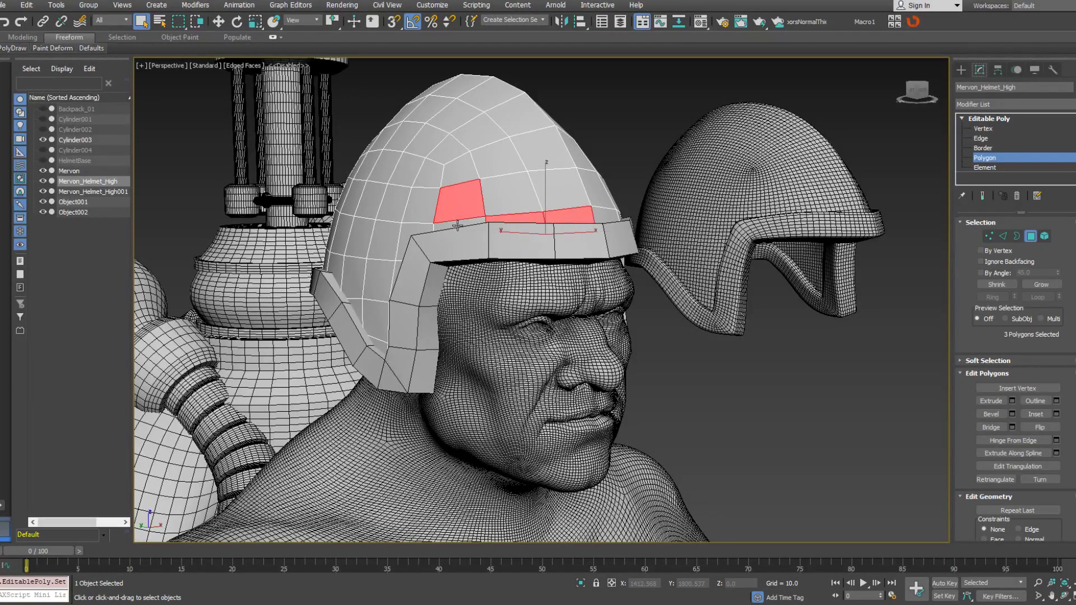
{"action": "key", "text": "ctrl+z"}
{"action": "left_click", "coordinate": [458, 226], "text": "ctrl"}
{"action": "middle_click_drag", "start_coordinate": [480, 231], "coordinate": [435, 235], "text": "alt"}
{"action": "left_click", "coordinate": [418, 264], "text": "ctrl"}
{"action": "left_click", "coordinate": [381, 262], "text": "ctrl"}
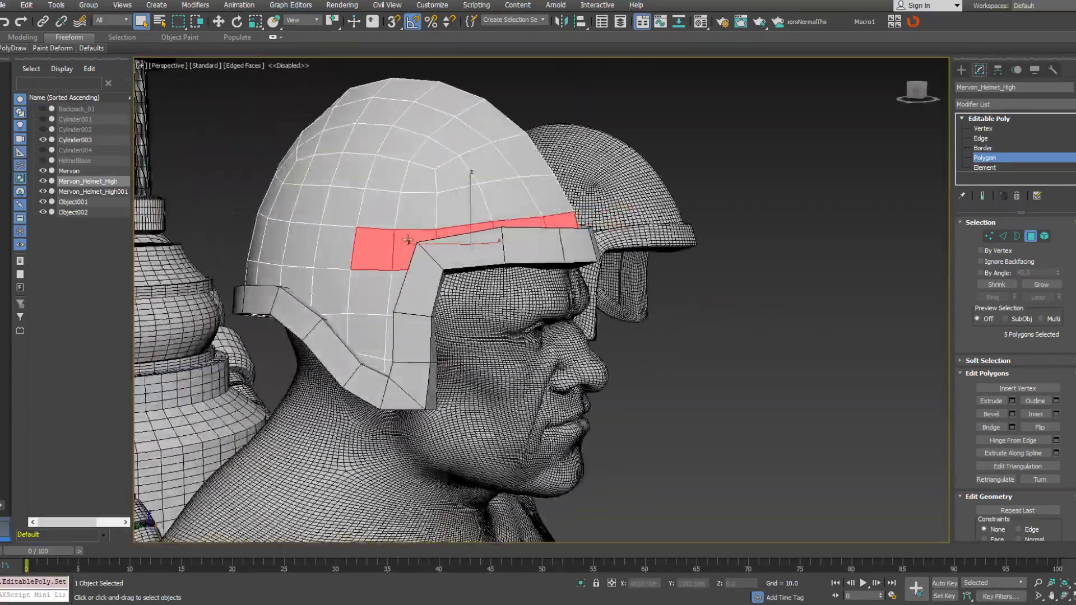
{"action": "left_click", "coordinate": [395, 249], "text": "alt"}
{"action": "left_click", "coordinate": [369, 255], "text": "alt"}
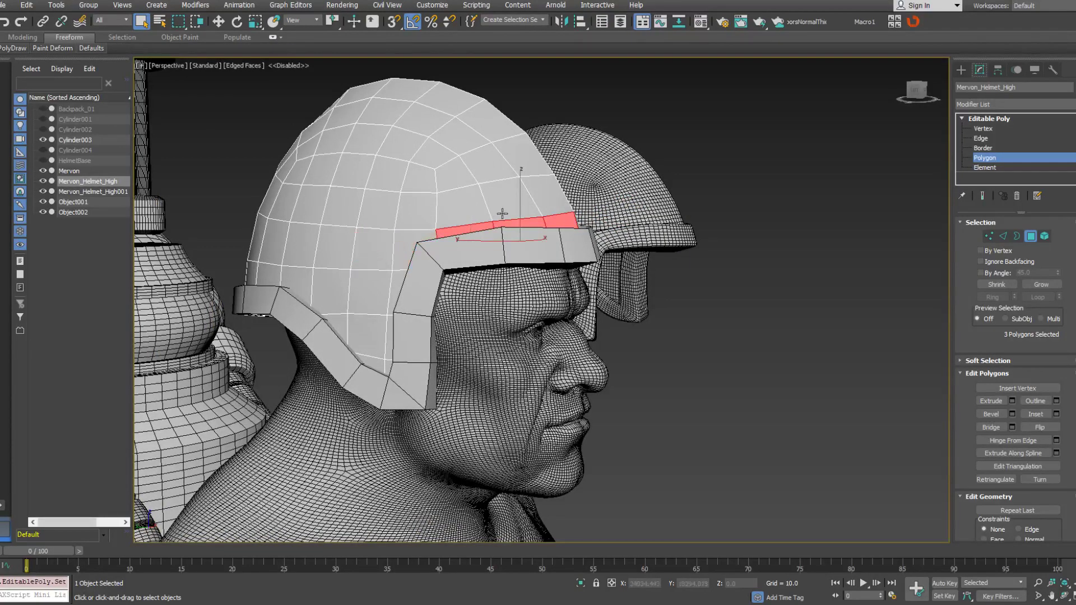
Clone the selected helmet polygons down in front of the eyes as a separate object.
{"action": "right_click", "coordinate": [529, 216]}
{"action": "left_click", "coordinate": [543, 229]}
{"action": "middle_click_drag", "start_coordinate": [542, 229], "coordinate": [500, 217], "text": "alt"}
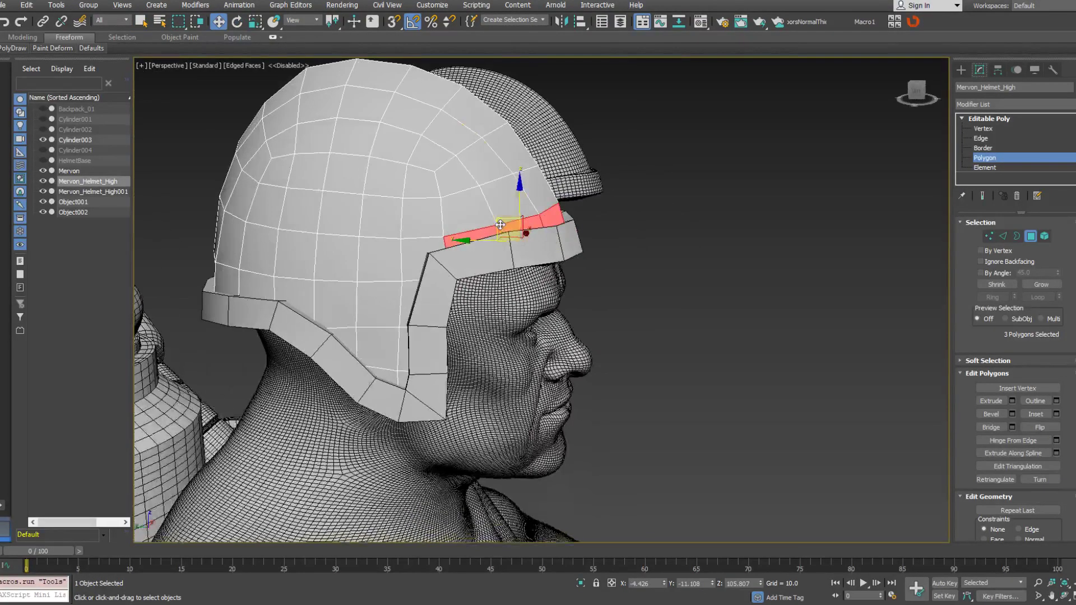
{"action": "mouse_move", "coordinate": [500, 217]}
{"action": "left_mouse_down", "text": "shift"}
{"action": "mouse_move", "coordinate": [517, 307]}
{"action": "mouse_move", "coordinate": [517, 290]}
{"action": "mouse_move", "coordinate": [556, 294]}
{"action": "left_mouse_up", "text": "shift"}
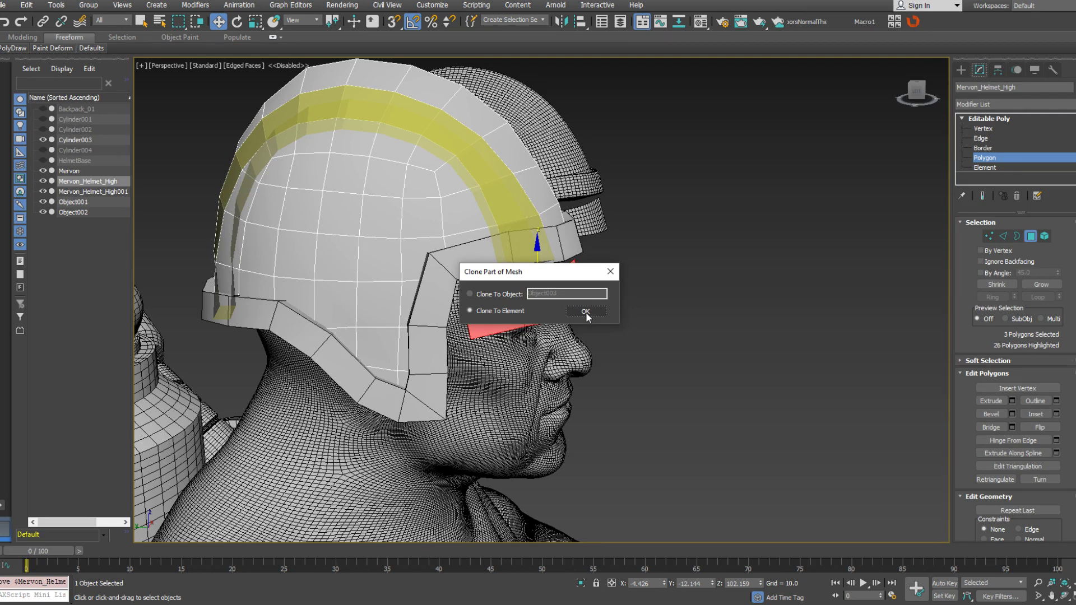
{"action": "left_click", "coordinate": [500, 292]}
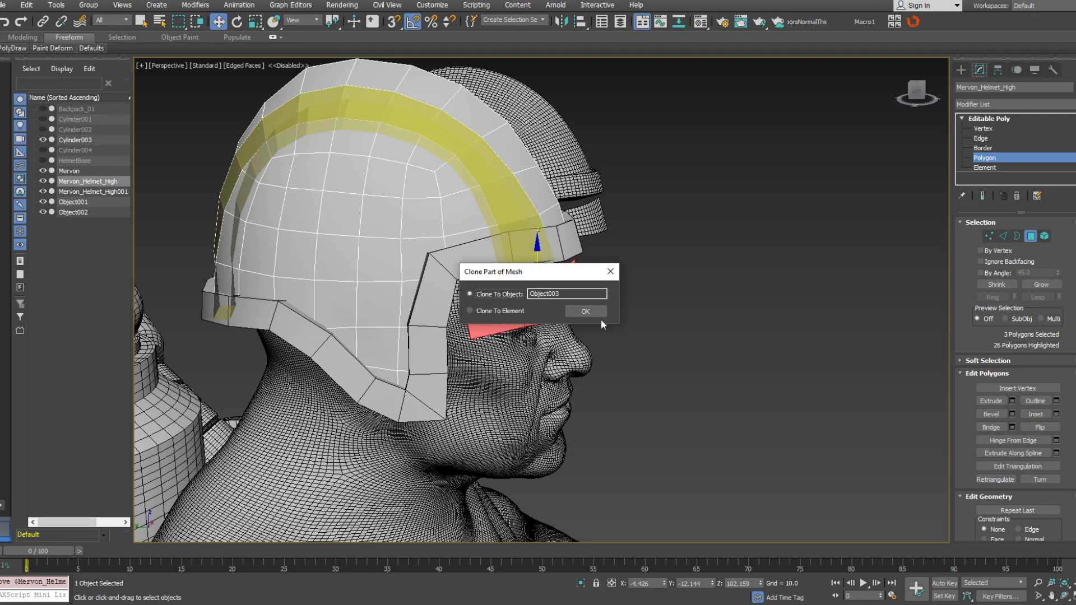
{"action": "left_click", "coordinate": [587, 312]}
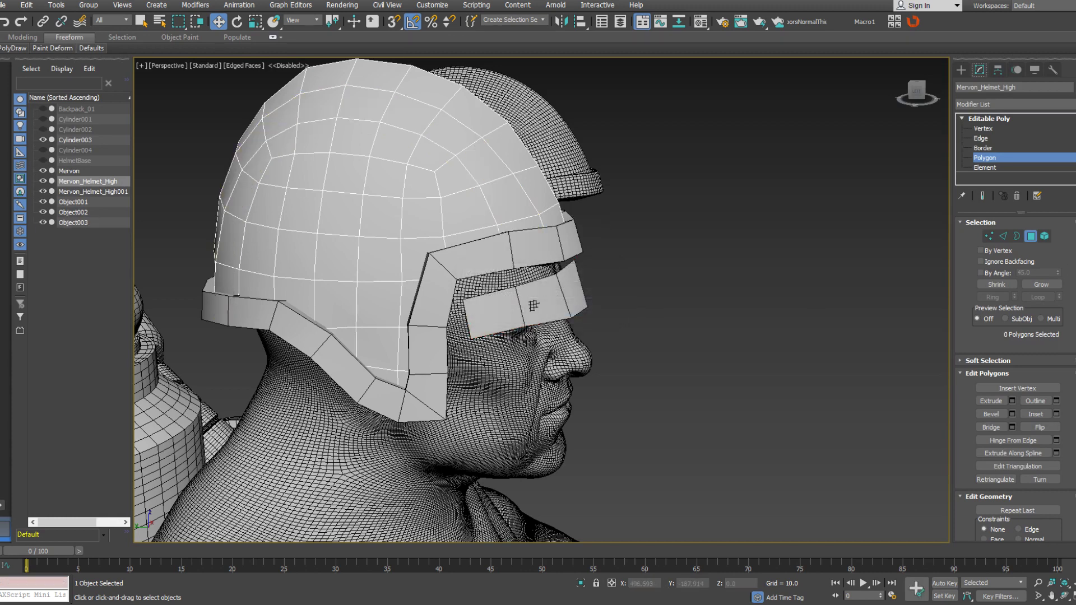
Mirror the cloned visor strip across the X axis as a copy.
{"action": "left_click", "coordinate": [1034, 223]}
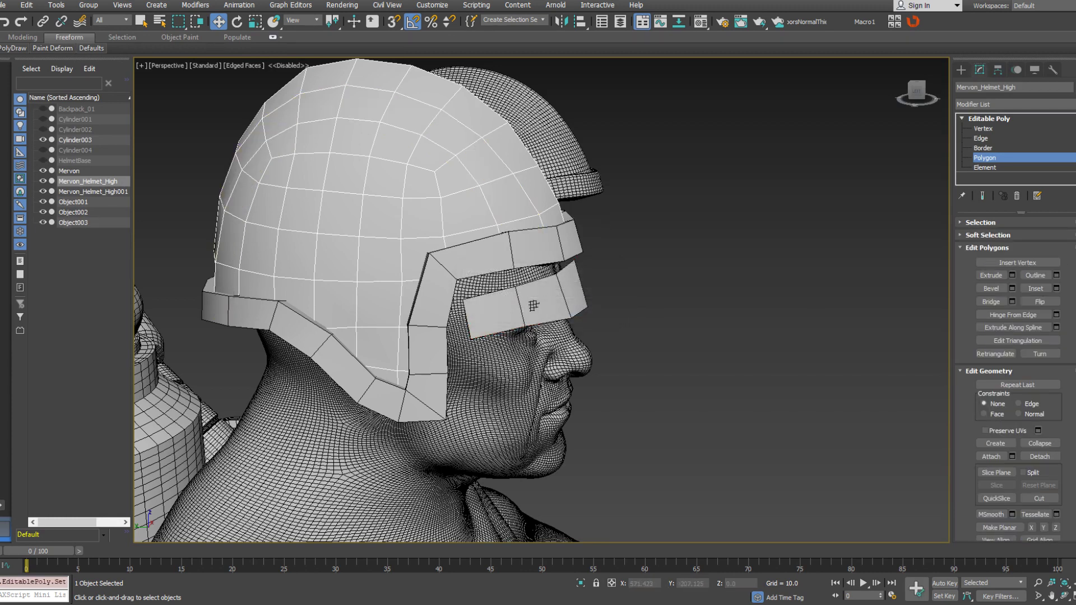
{"action": "left_click", "coordinate": [986, 222]}
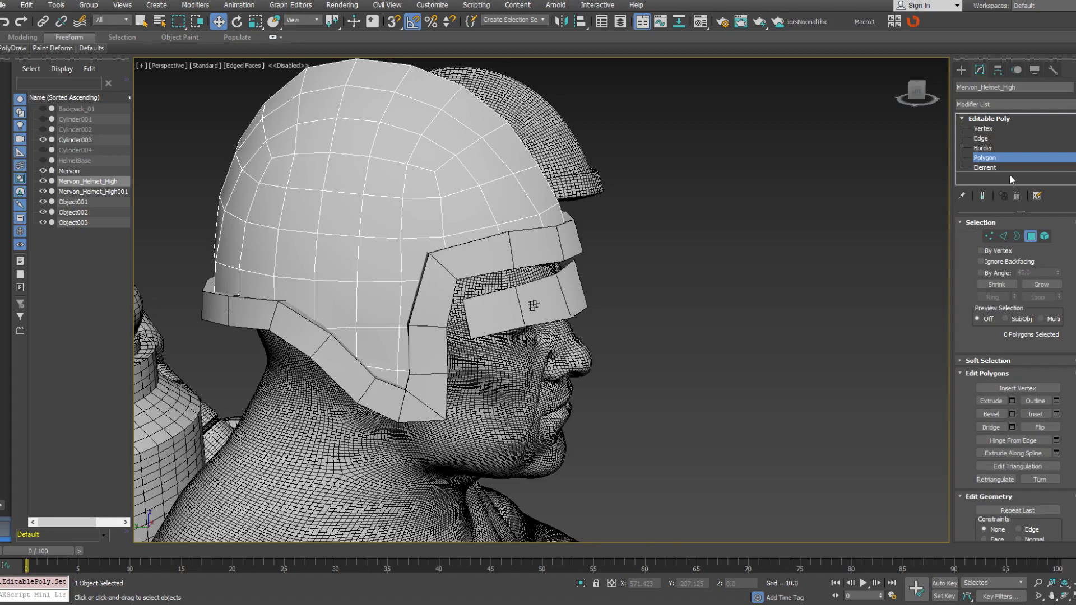
{"action": "left_click", "coordinate": [984, 158]}
{"action": "left_click", "coordinate": [563, 301]}
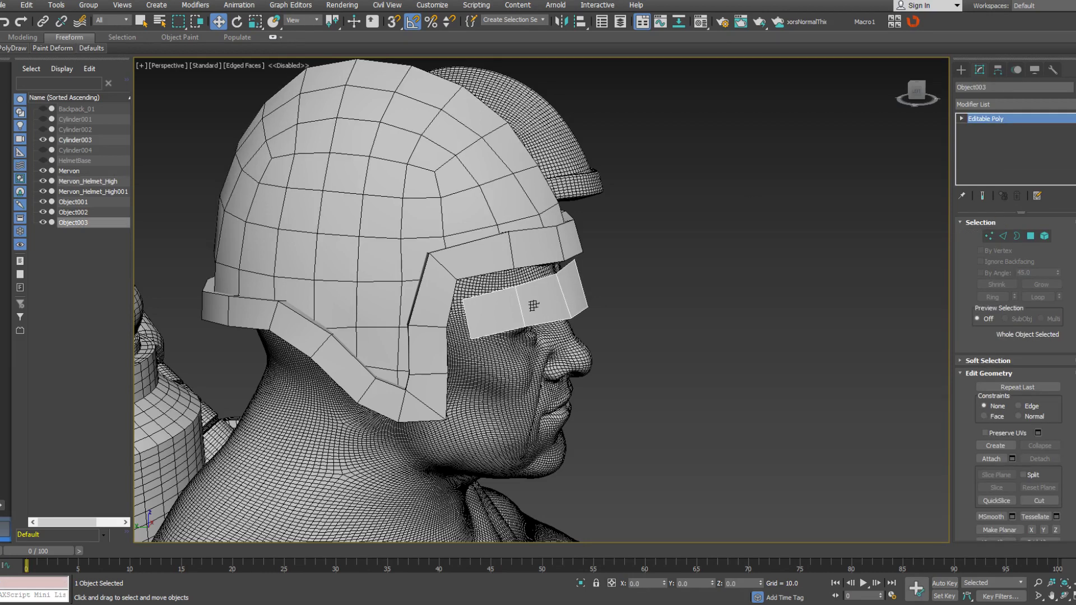
{"action": "left_click", "coordinate": [561, 21]}
{"action": "left_click", "coordinate": [515, 326]}
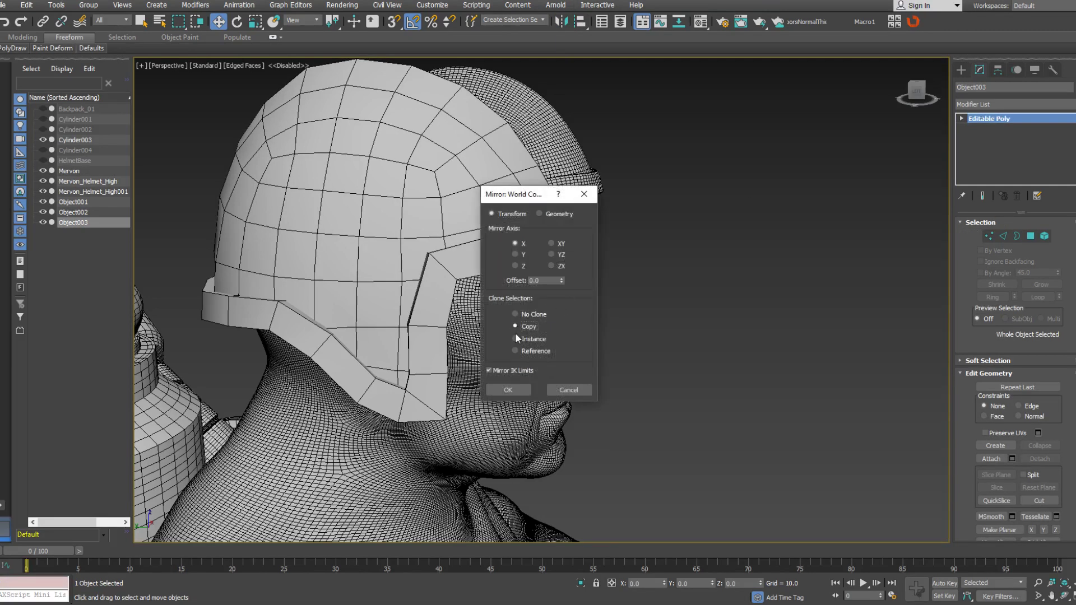
{"action": "left_click", "coordinate": [508, 391]}
{"action": "middle_click_drag", "start_coordinate": [527, 387], "coordinate": [752, 271], "text": "alt"}
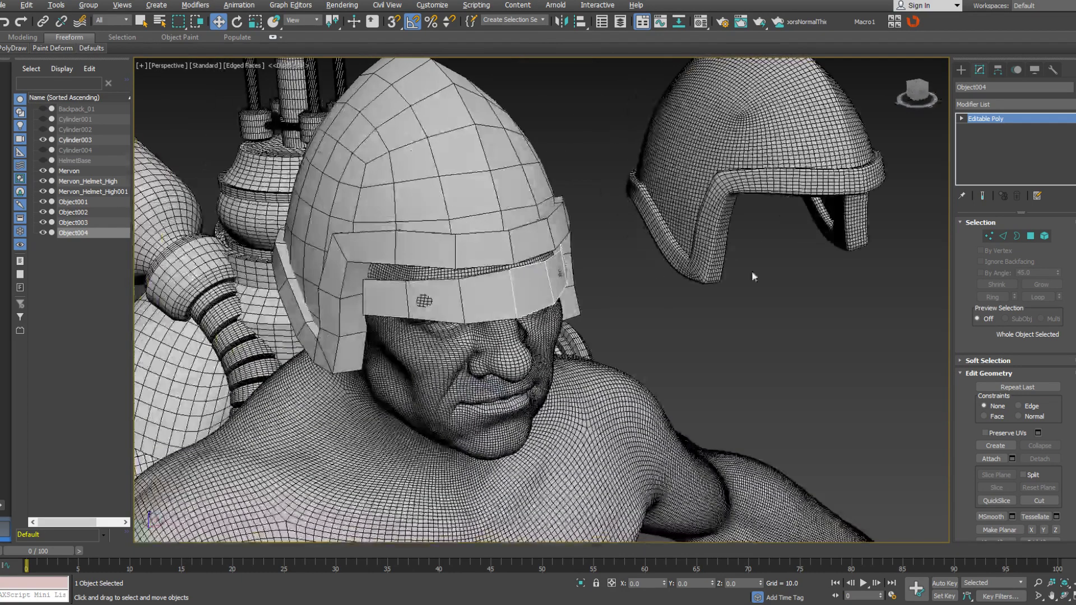
Attach the mirrored half to the original visor strip so both form one object.
{"action": "left_click", "coordinate": [475, 300]}
{"action": "right_click", "coordinate": [475, 301]}
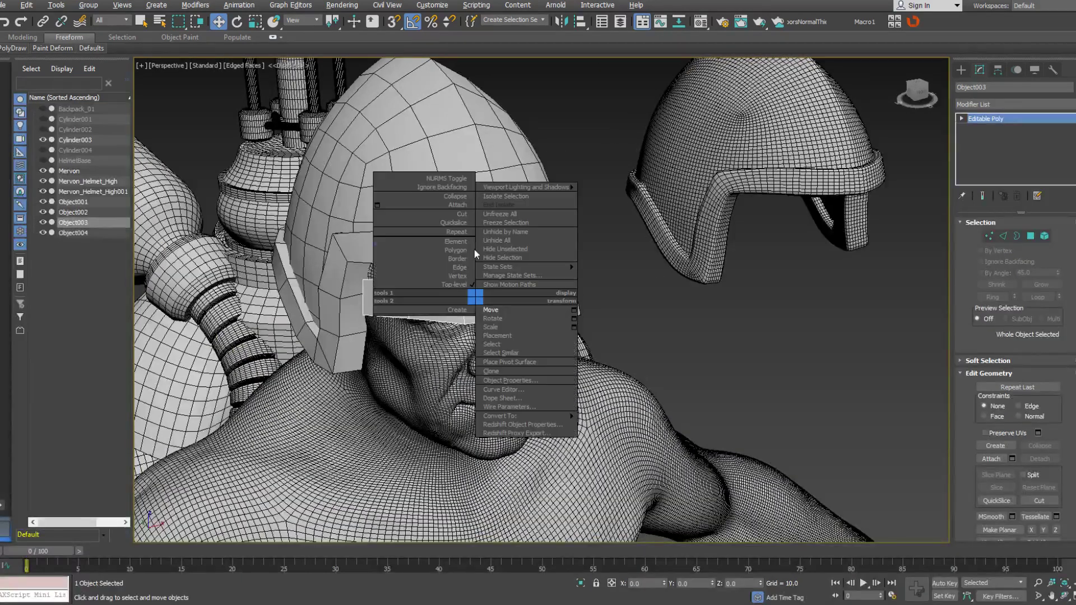
{"action": "left_click", "coordinate": [458, 205]}
{"action": "left_click", "coordinate": [536, 284]}
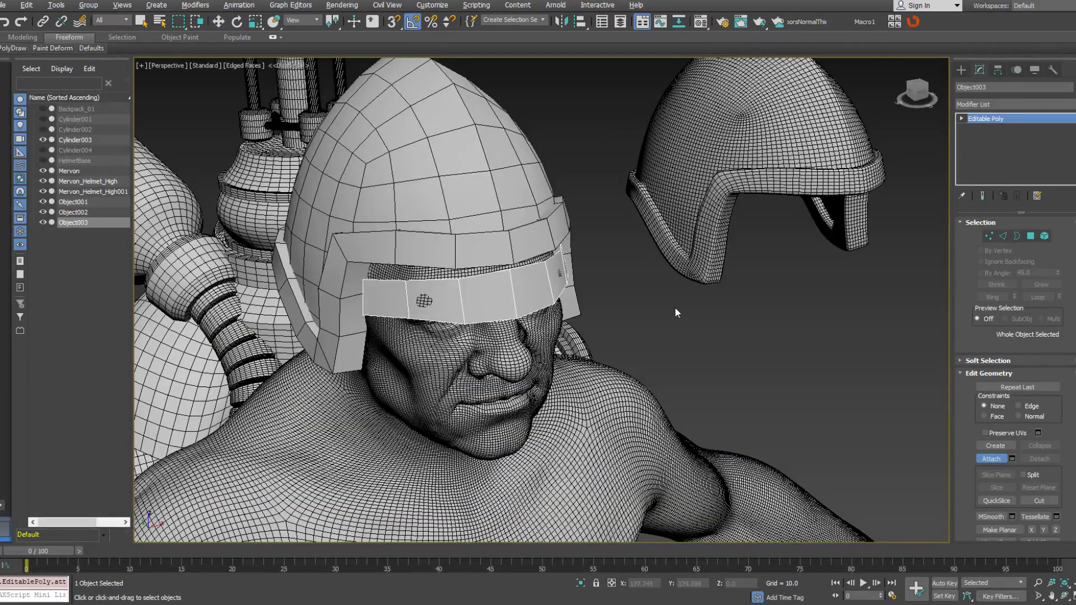
Weld the overlapping vertices along the visor strip's centre seam.
{"action": "left_click", "coordinate": [989, 236]}
{"action": "middle_click_drag", "start_coordinate": [537, 269], "coordinate": [426, 263], "text": "alt"}
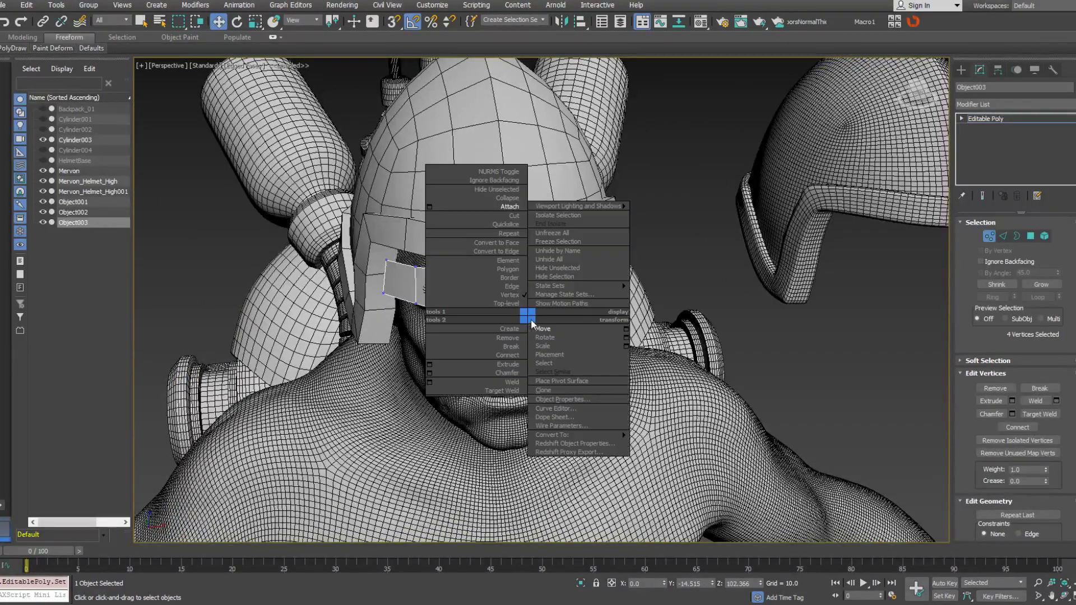
{"action": "right_click", "coordinate": [528, 316]}
{"action": "left_click", "coordinate": [516, 382]}
{"action": "middle_click_drag", "start_coordinate": [247, 227], "coordinate": [330, 152], "text": "alt"}
{"action": "left_click_drag", "start_coordinate": [329, 151], "coordinate": [629, 445]}
{"action": "middle_click_drag", "start_coordinate": [628, 445], "coordinate": [616, 512], "text": "alt"}
{"action": "left_click", "coordinate": [989, 237]}
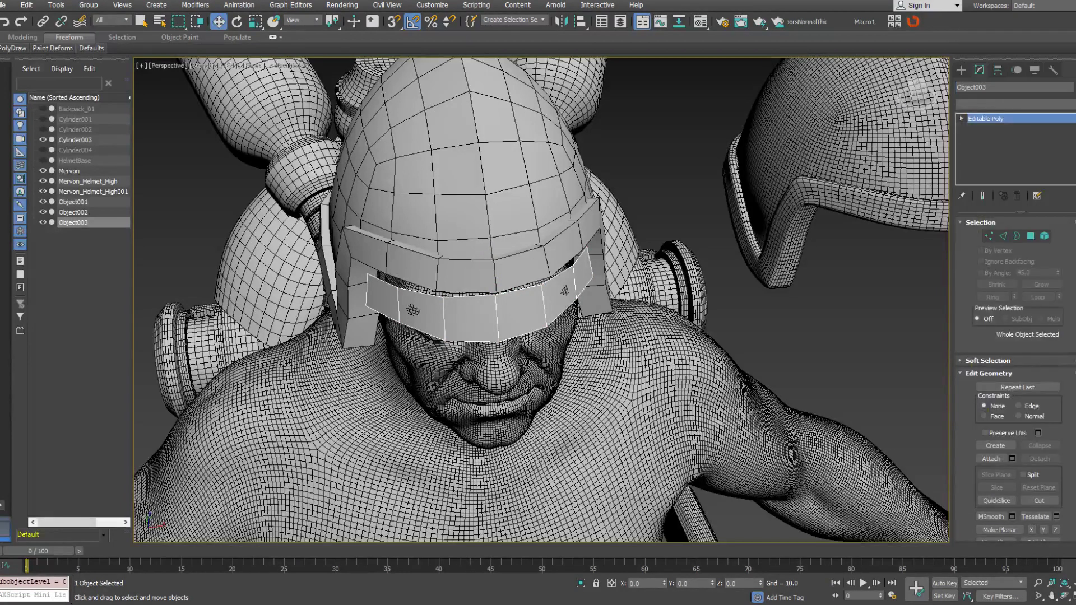
Apply a Push modifier to the visor strip with a push value of 0.67.
{"action": "left_click", "coordinate": [1014, 104]}
{"action": "scroll", "coordinate": [1040, 479], "scroll_direction": "down", "scroll_amount": 15}
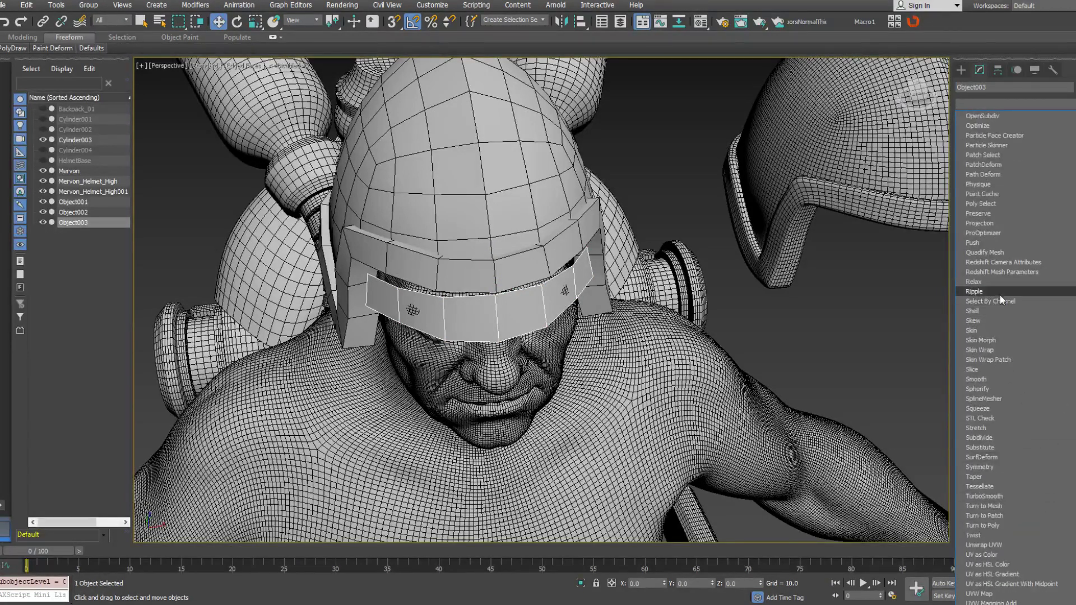
{"action": "left_click", "coordinate": [977, 242]}
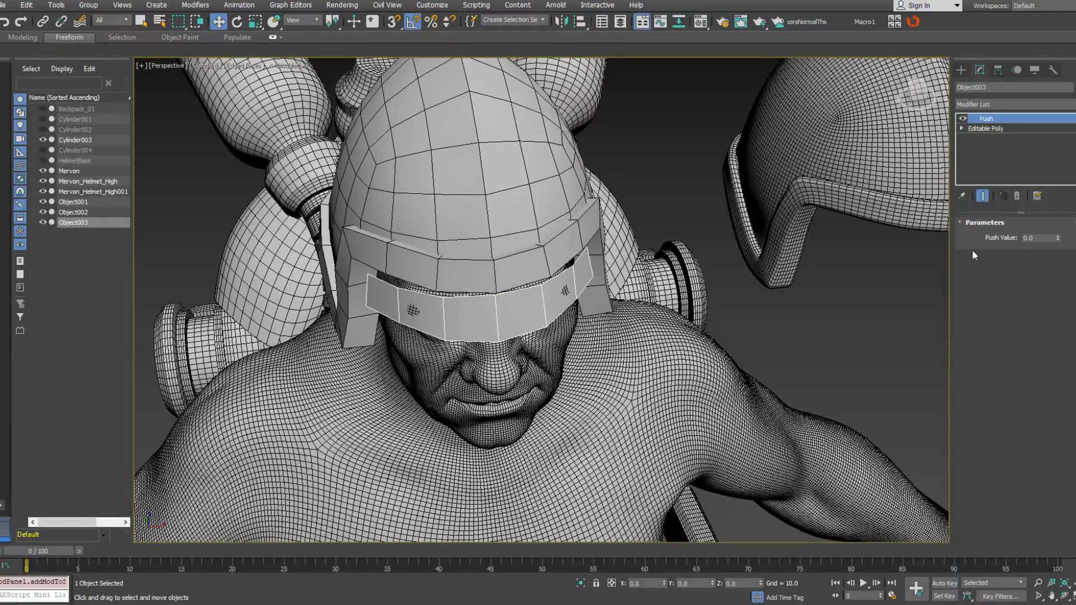
{"action": "left_click_drag", "start_coordinate": [1058, 240], "coordinate": [1062, 195]}
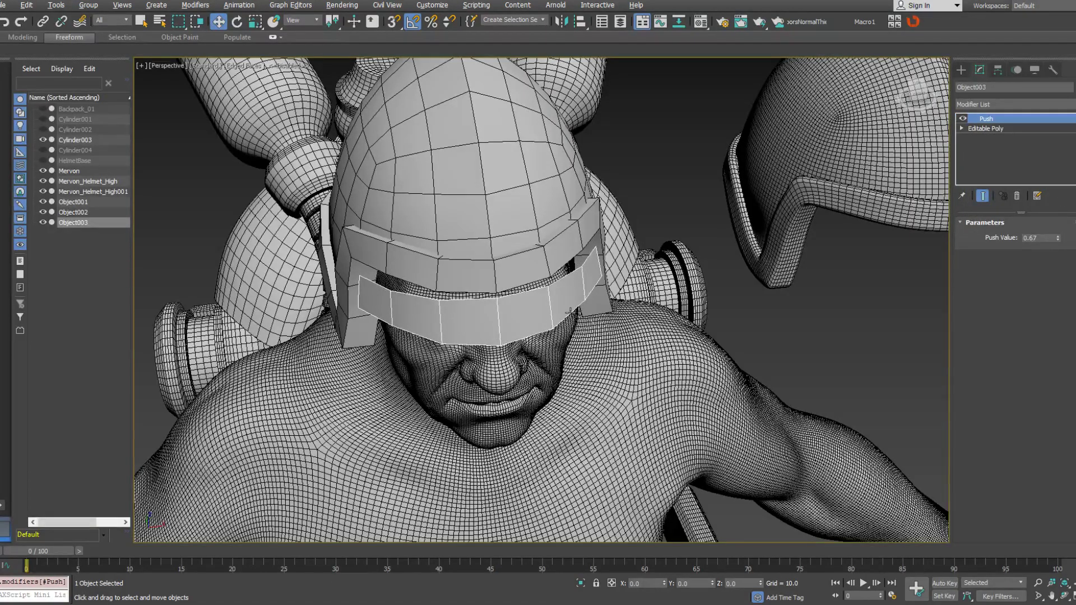
{"action": "middle_click_drag", "start_coordinate": [571, 310], "coordinate": [629, 270], "text": "alt"}
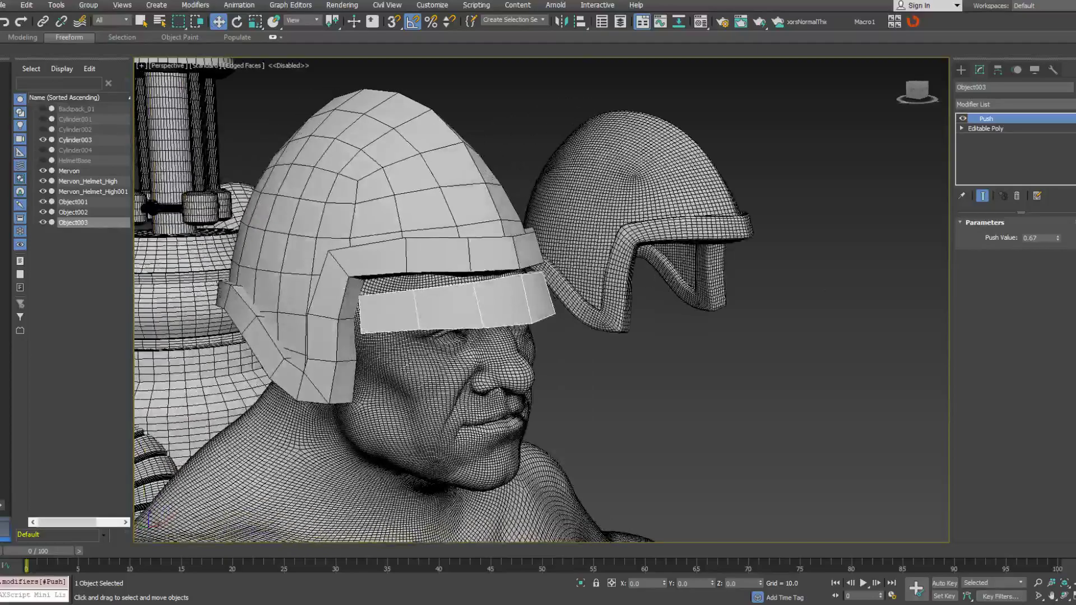
{"action": "middle_click_drag", "start_coordinate": [452, 247], "coordinate": [622, 191], "text": "alt"}
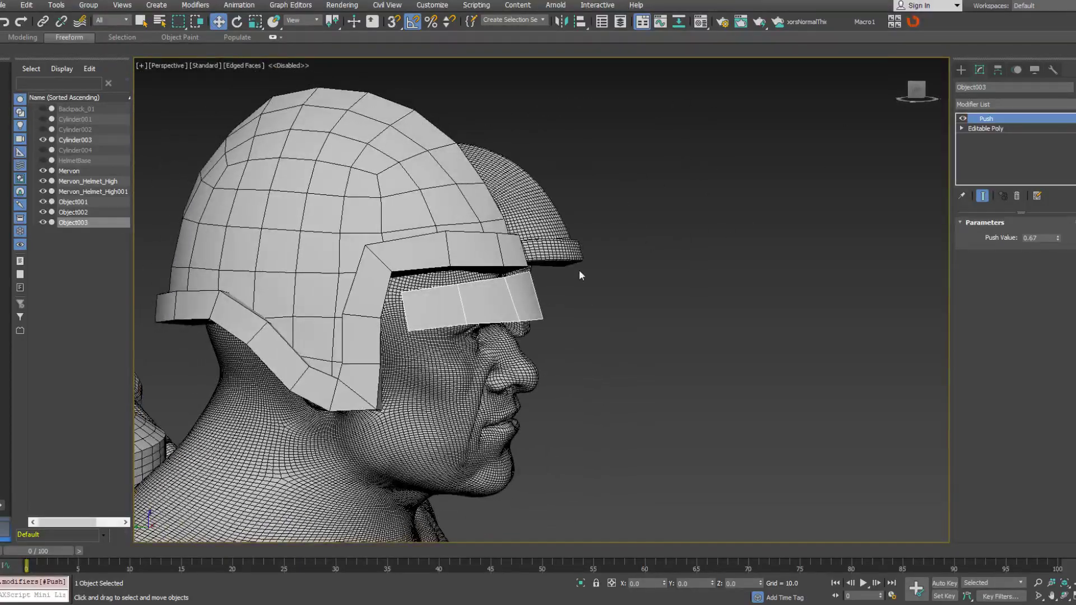
{"action": "middle_click_drag", "start_coordinate": [579, 272], "coordinate": [544, 287], "text": "alt"}
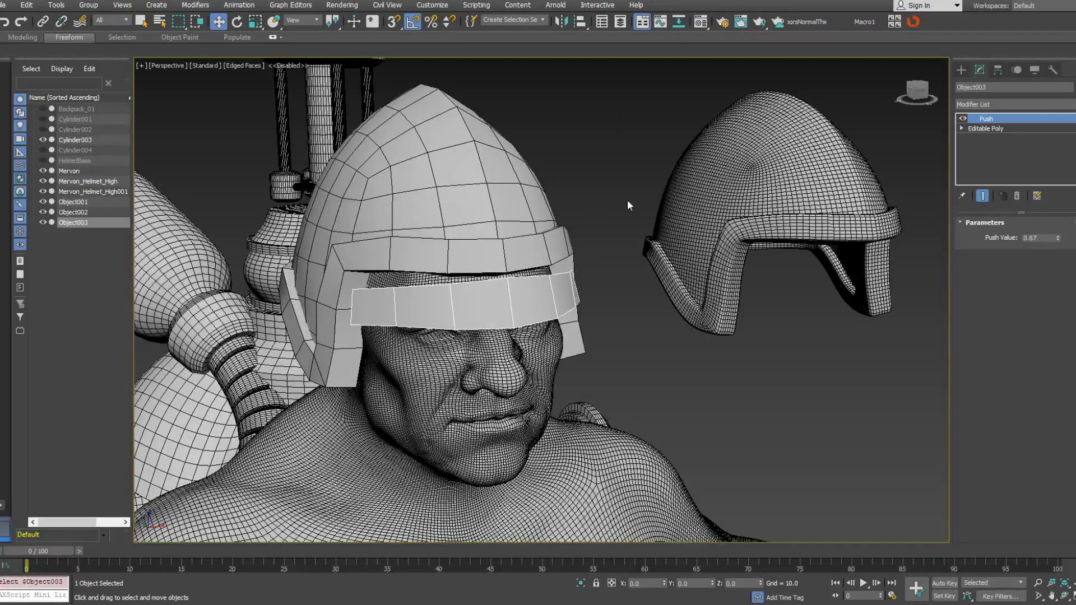
Delete the visor strip in front of the character's eyes.
{"action": "key", "text": "Delete"}
{"action": "middle_click_drag", "start_coordinate": [460, 309], "coordinate": [545, 290]}
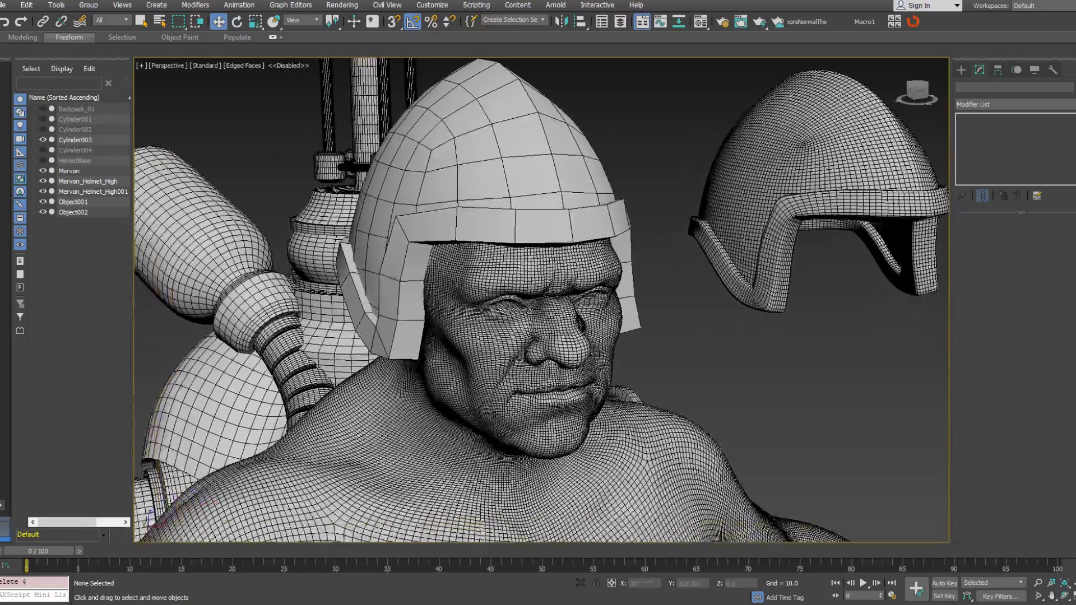
Create a small cylinder on the grid near the origin between the character's feet and open its Move transform settings.
{"action": "scroll", "coordinate": [488, 225], "scroll_direction": "down", "scroll_amount": 10}
{"action": "scroll", "coordinate": [485, 280], "scroll_direction": "up", "scroll_amount": 8}
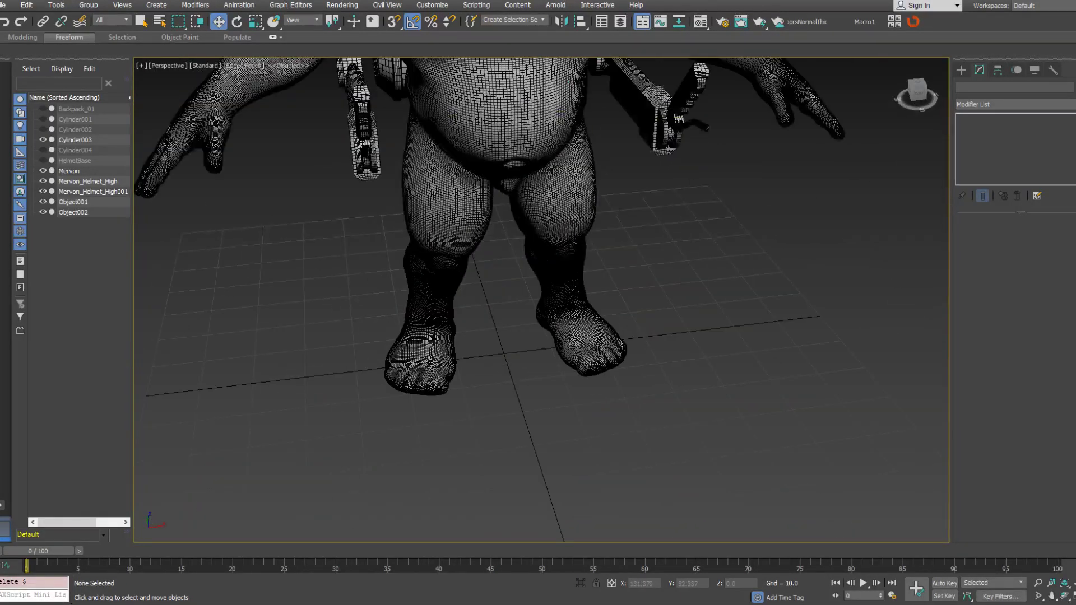
{"action": "left_click", "coordinate": [961, 69]}
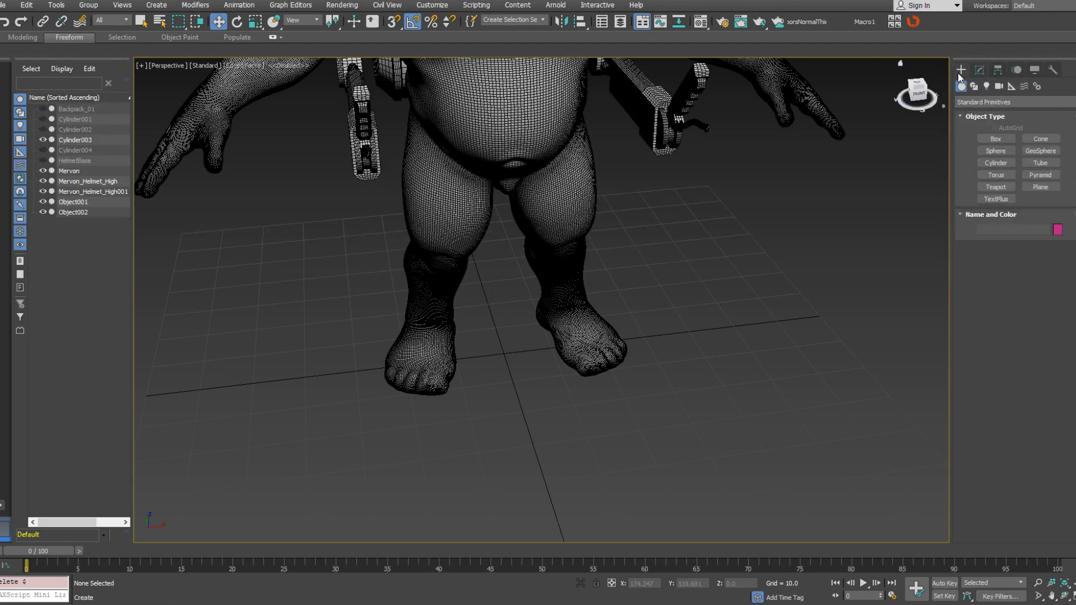
{"action": "left_click", "coordinate": [991, 163]}
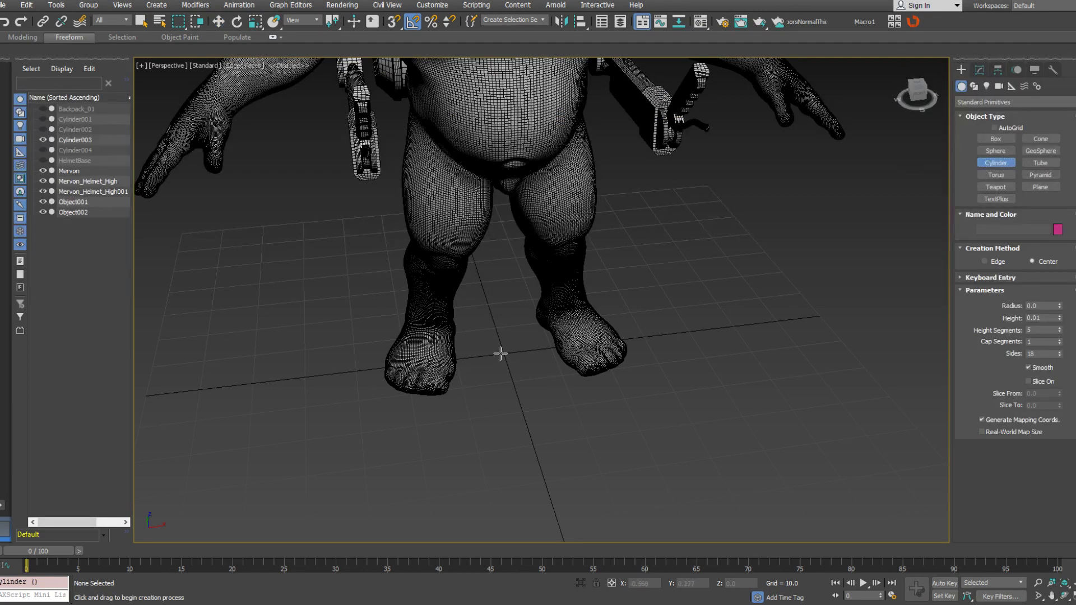
{"action": "left_click_drag", "start_coordinate": [504, 352], "coordinate": [513, 367]}
{"action": "left_click", "coordinate": [513, 328]}
{"action": "right_click", "coordinate": [818, 296]}
{"action": "right_click", "coordinate": [791, 339]}
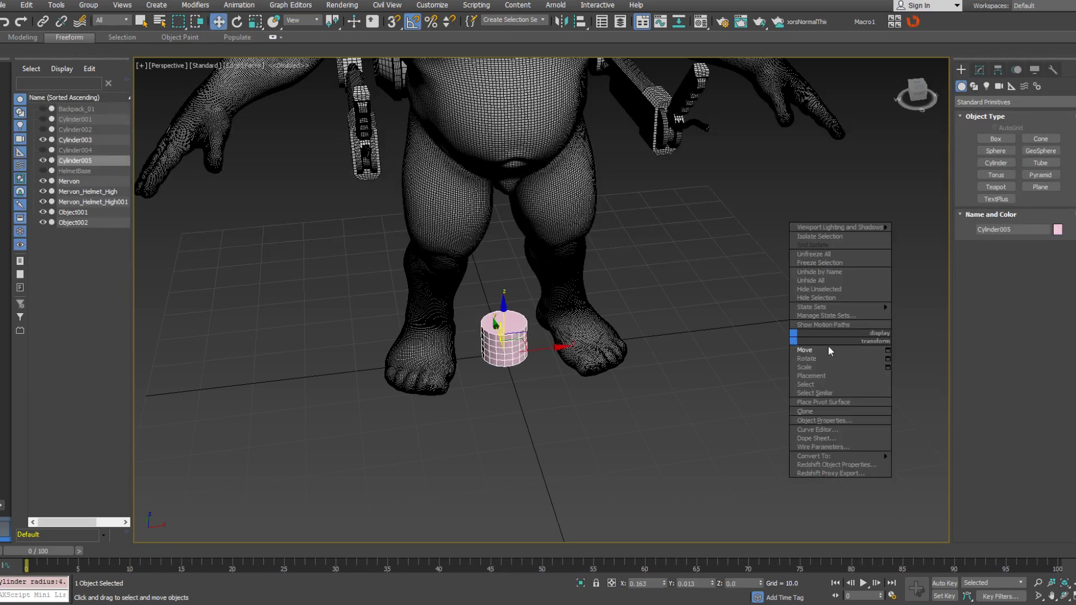
{"action": "left_click", "coordinate": [888, 352]}
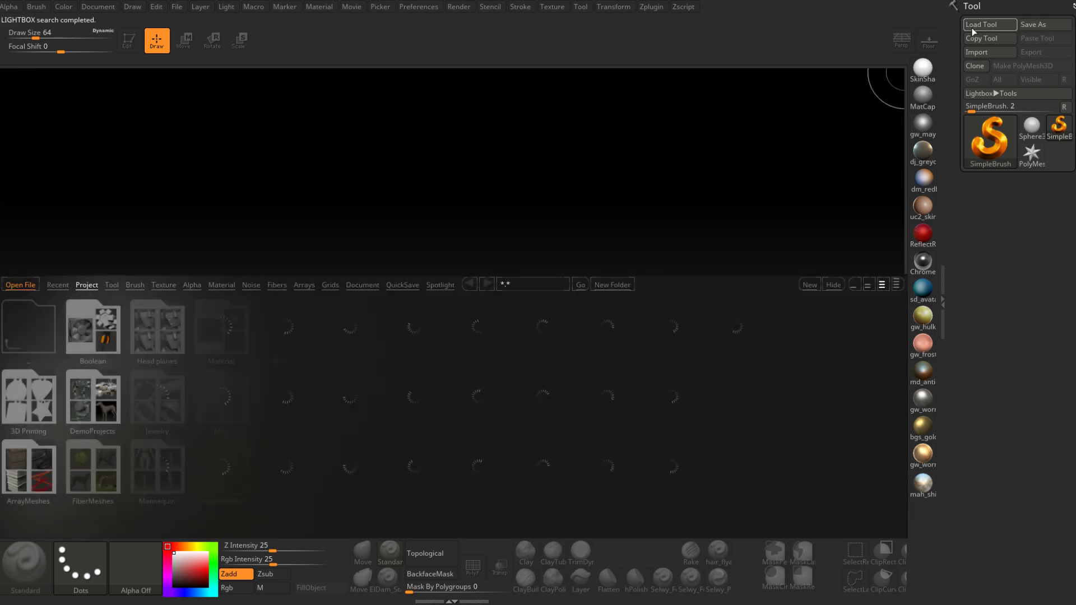
Open the tool loader and look through the Quixel, Lowpoly, Useful_Stuff and Documents 3dsMax scenes folders for the character's tool file.
{"action": "left_click", "coordinate": [980, 24]}
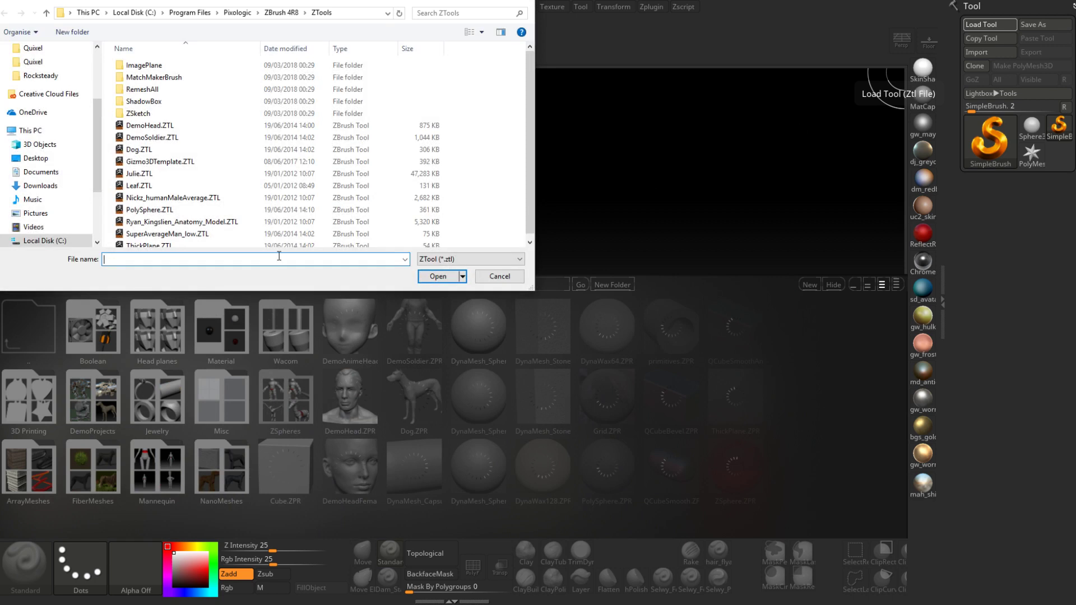
{"action": "left_click_drag", "start_coordinate": [97, 149], "coordinate": [94, 115]}
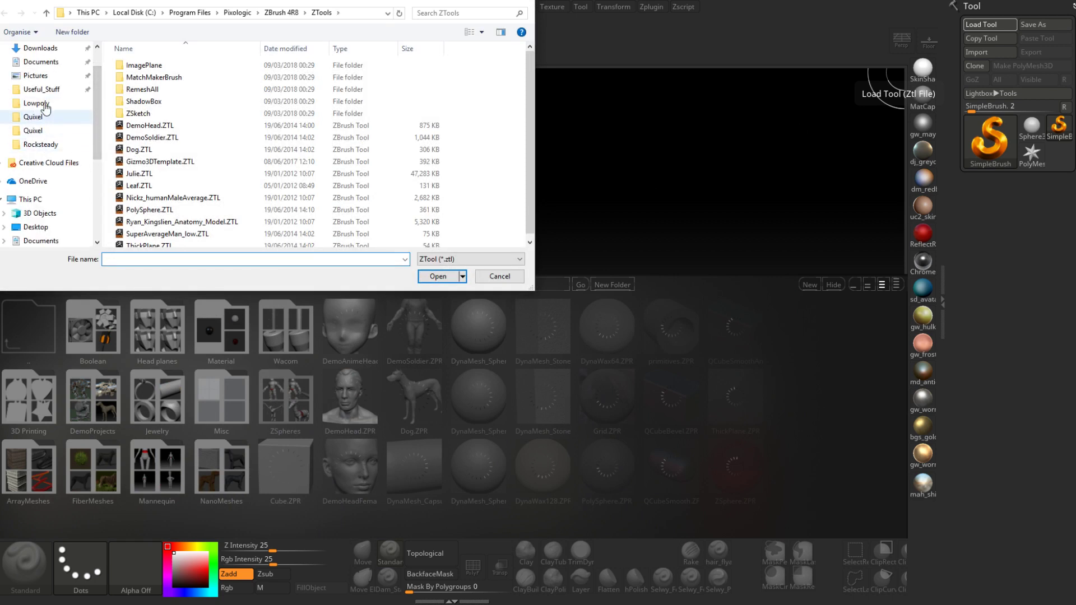
{"action": "left_click", "coordinate": [42, 130]}
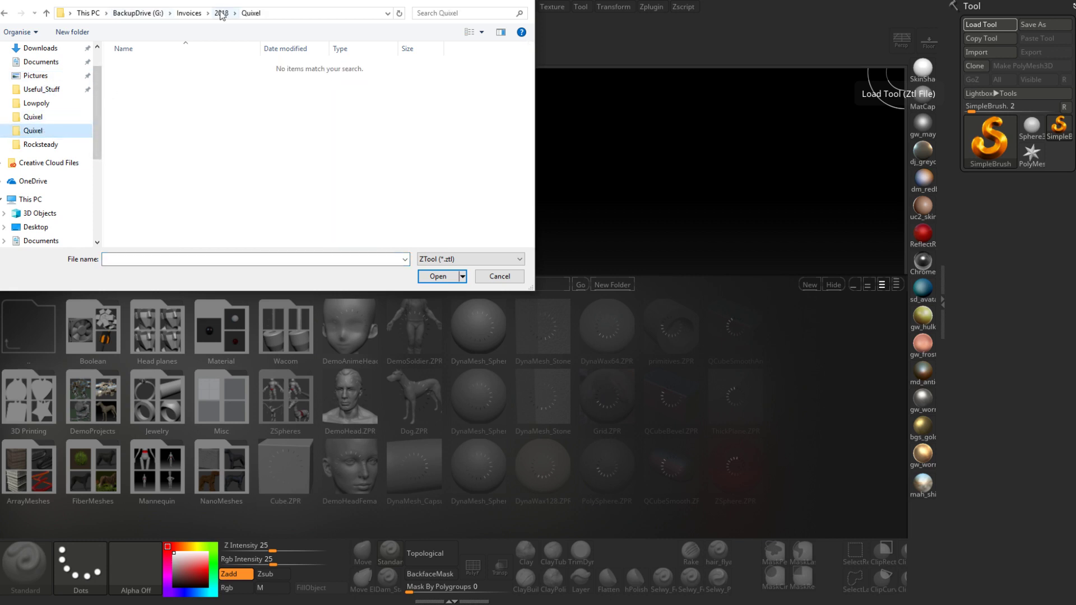
{"action": "left_click", "coordinate": [38, 104]}
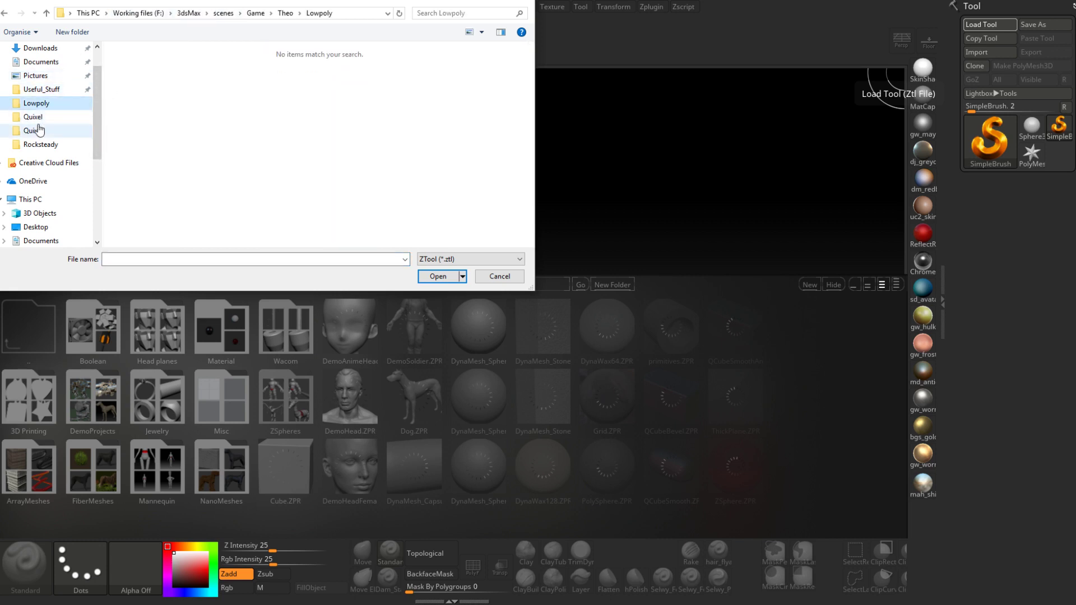
{"action": "left_click", "coordinate": [37, 119]}
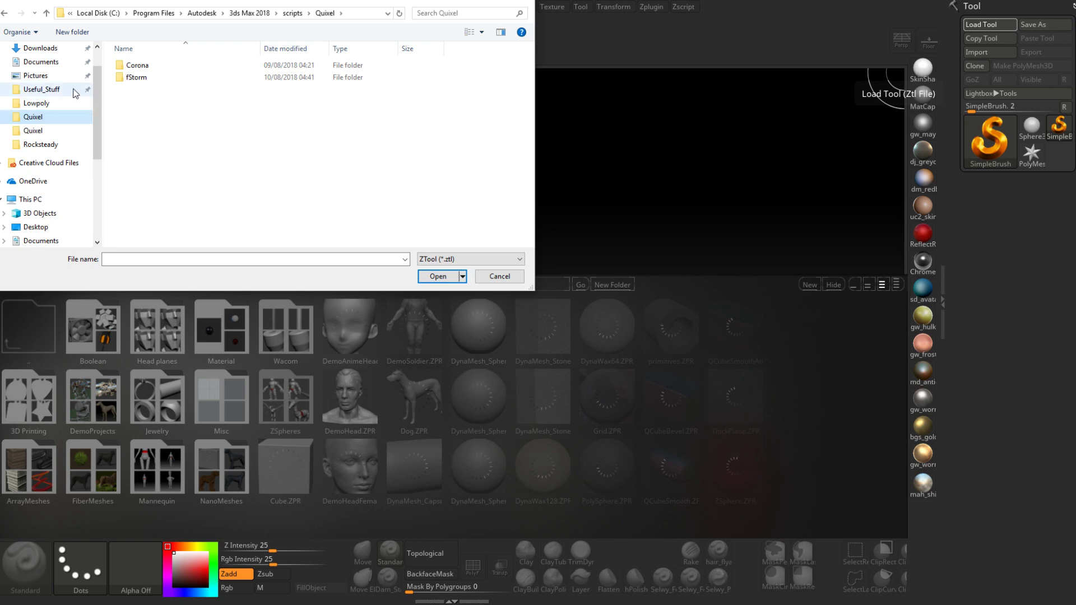
{"action": "left_click", "coordinate": [34, 90]}
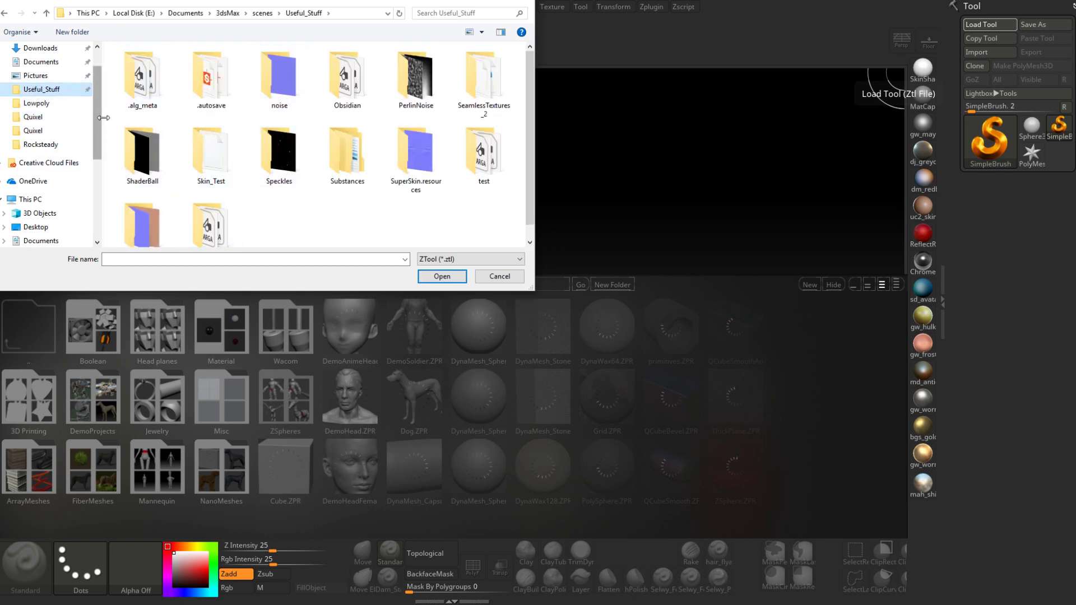
{"action": "scroll", "coordinate": [84, 140], "scroll_direction": "down", "scroll_amount": 3}
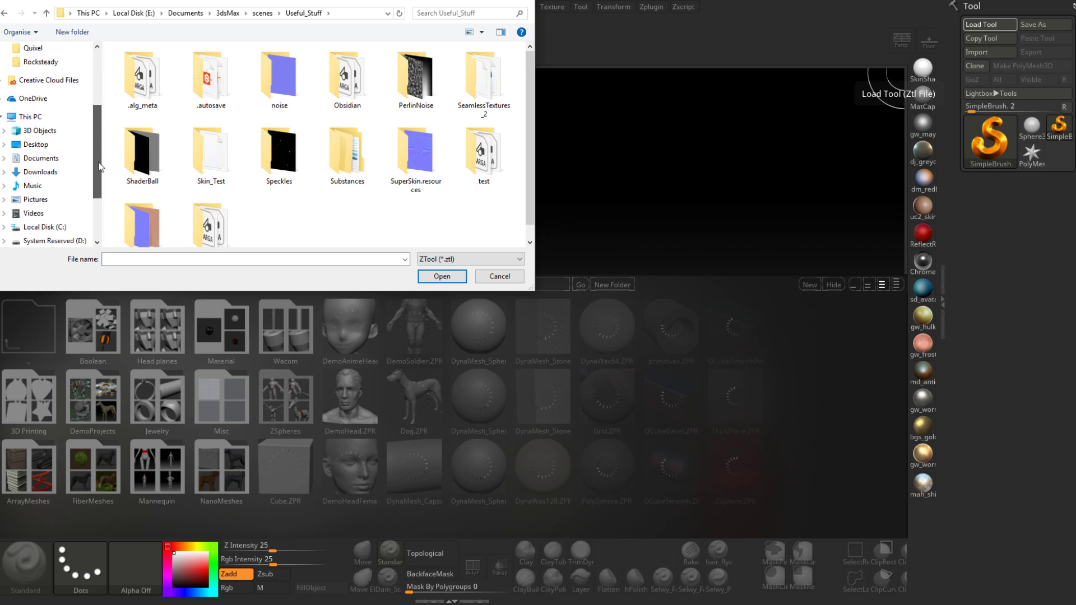
{"action": "left_click", "coordinate": [48, 159]}
{"action": "double_click", "coordinate": [163, 70]}
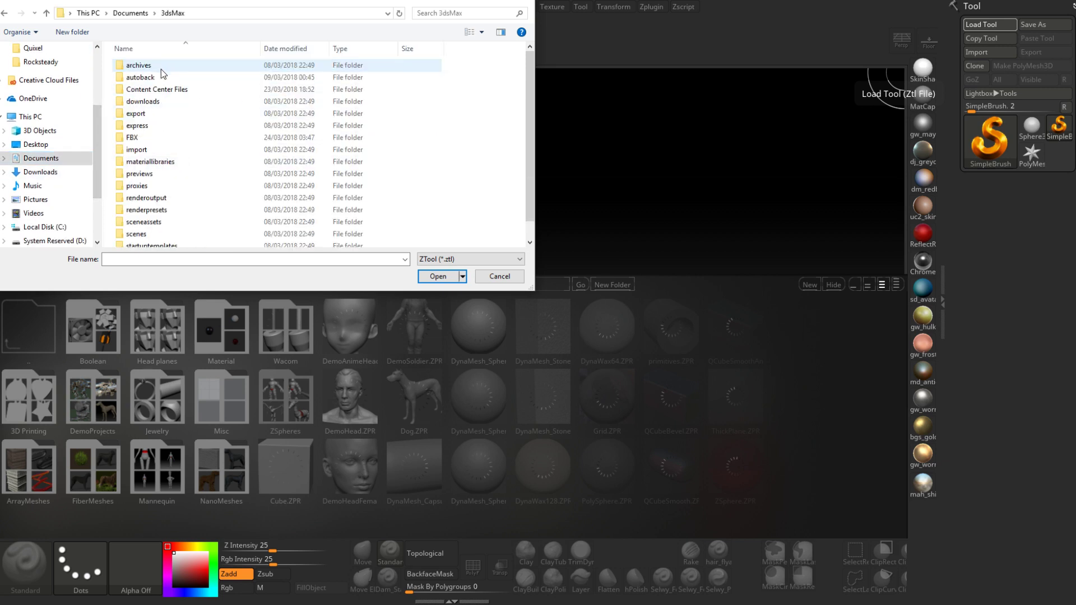
{"action": "double_click", "coordinate": [168, 234]}
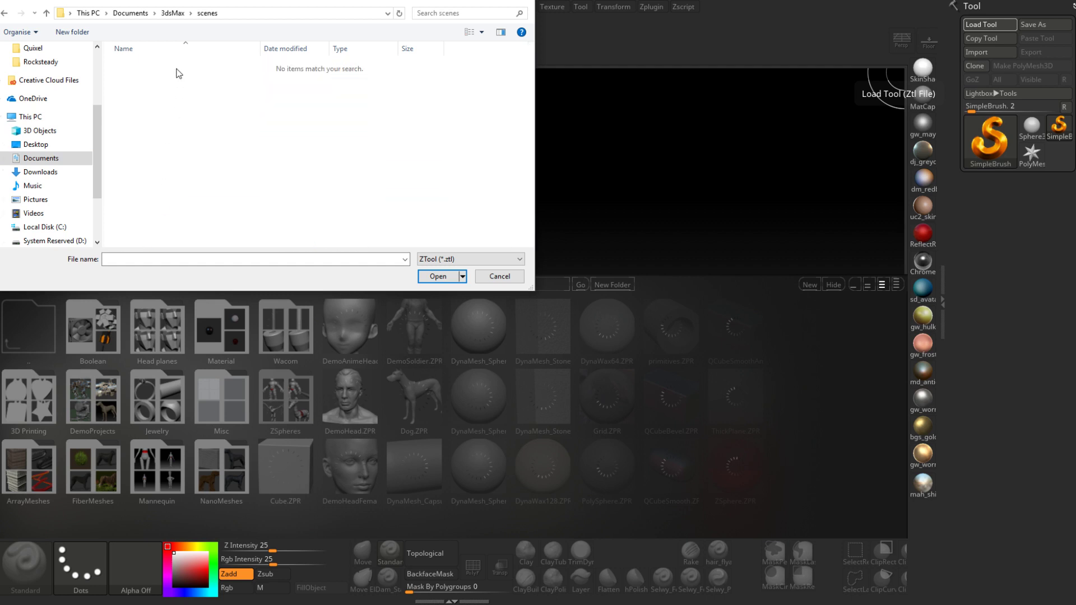
{"action": "left_click_drag", "start_coordinate": [100, 123], "coordinate": [101, 169]}
{"action": "left_click_drag", "start_coordinate": [165, 2], "coordinate": [290, 34]}
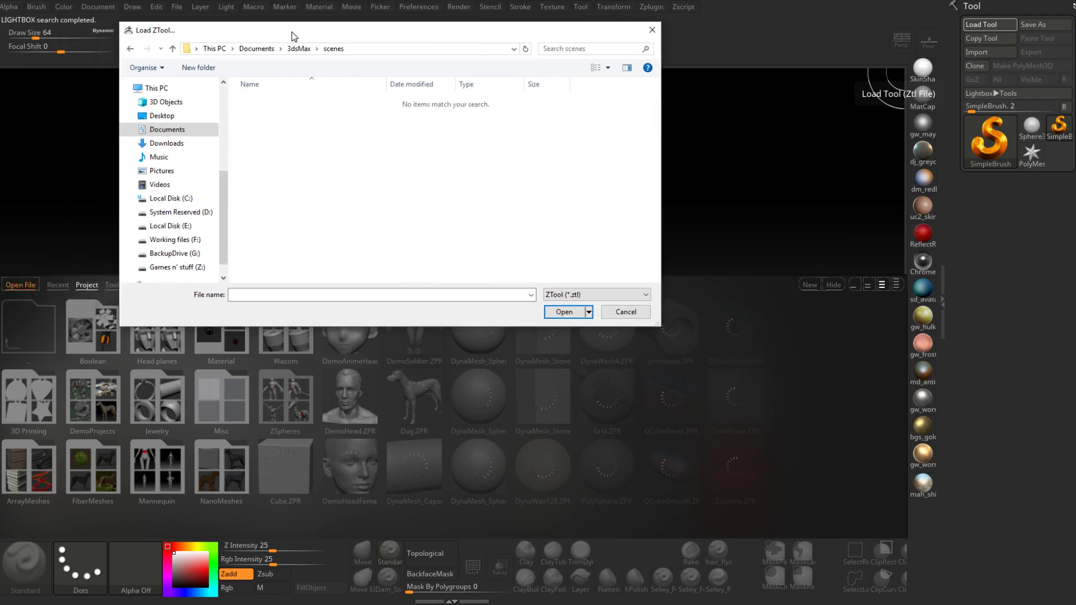
Load the Mervon tool from the 3dsMax\scenes\Game\Mervon folder on the Working files (F:) drive.
{"action": "left_click", "coordinate": [187, 240]}
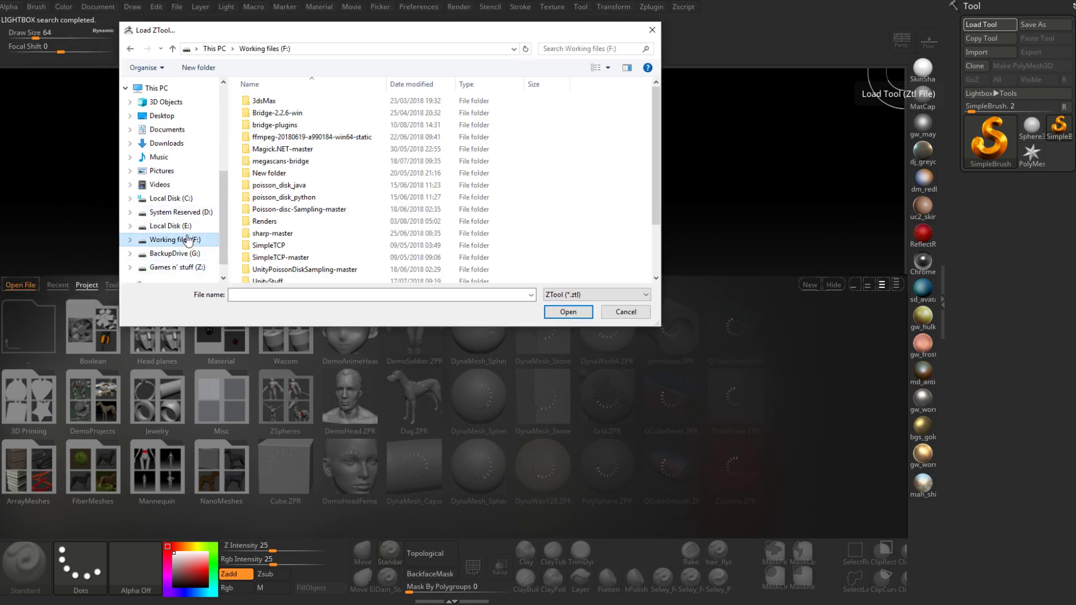
{"action": "double_click", "coordinate": [285, 101]}
{"action": "double_click", "coordinate": [277, 246]}
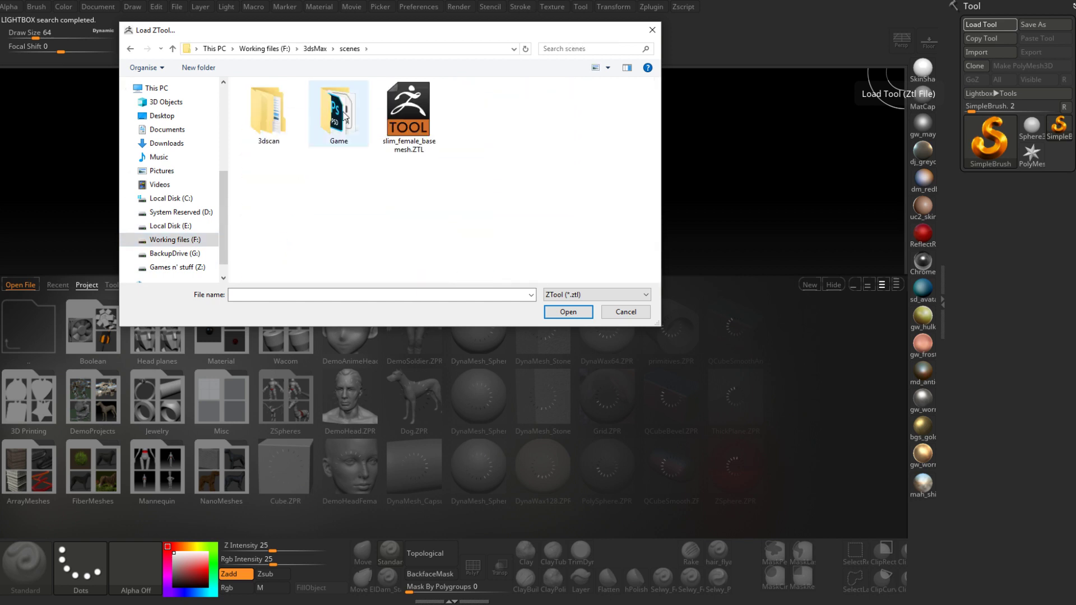
{"action": "double_click", "coordinate": [343, 119]}
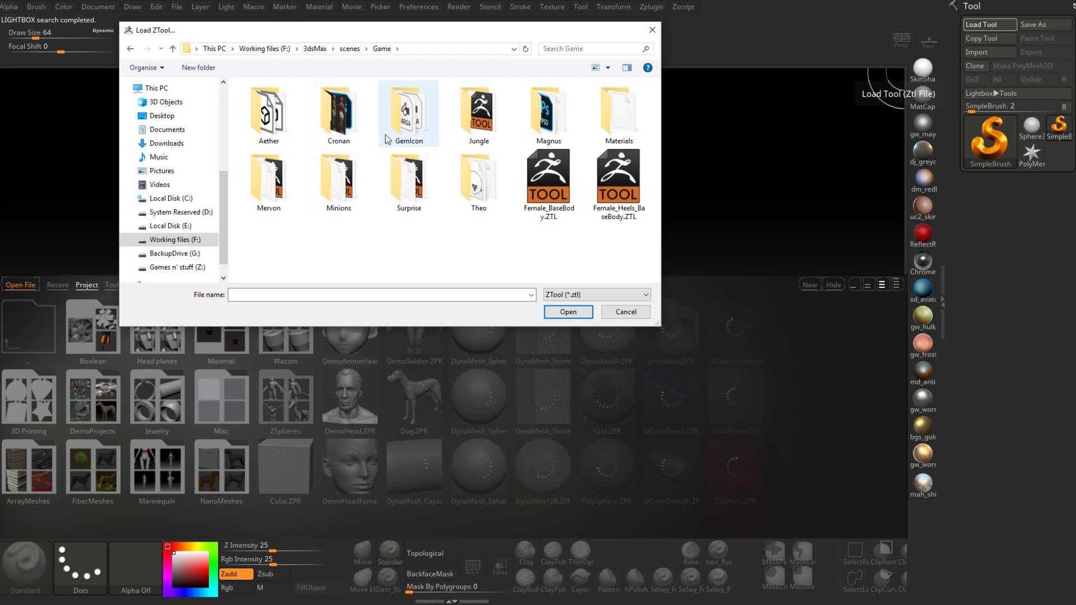
{"action": "mouse_move", "coordinate": [417, 196]}
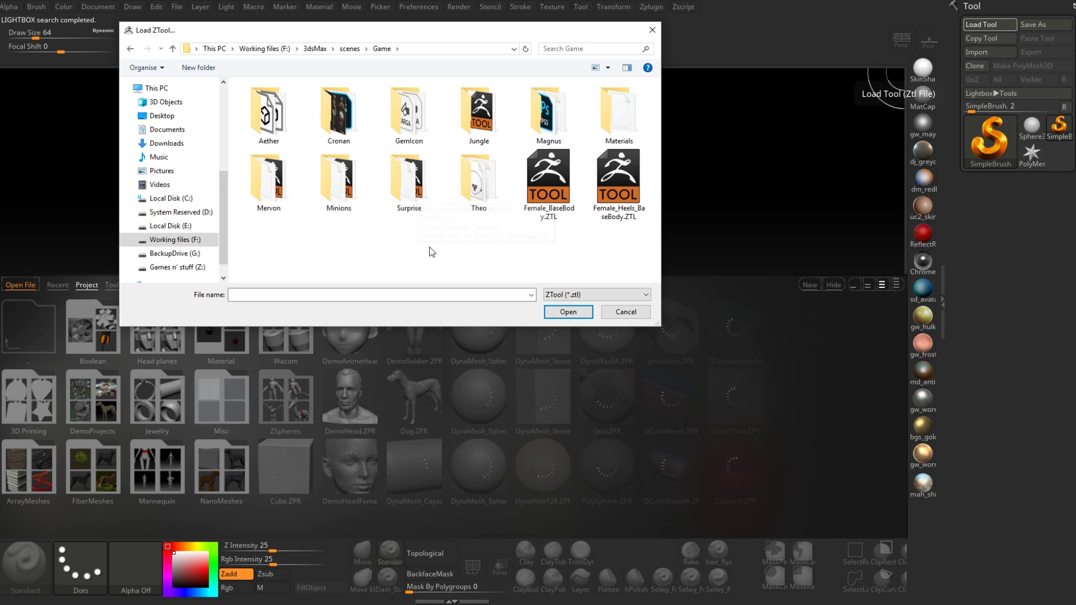
{"action": "mouse_move", "coordinate": [474, 221]}
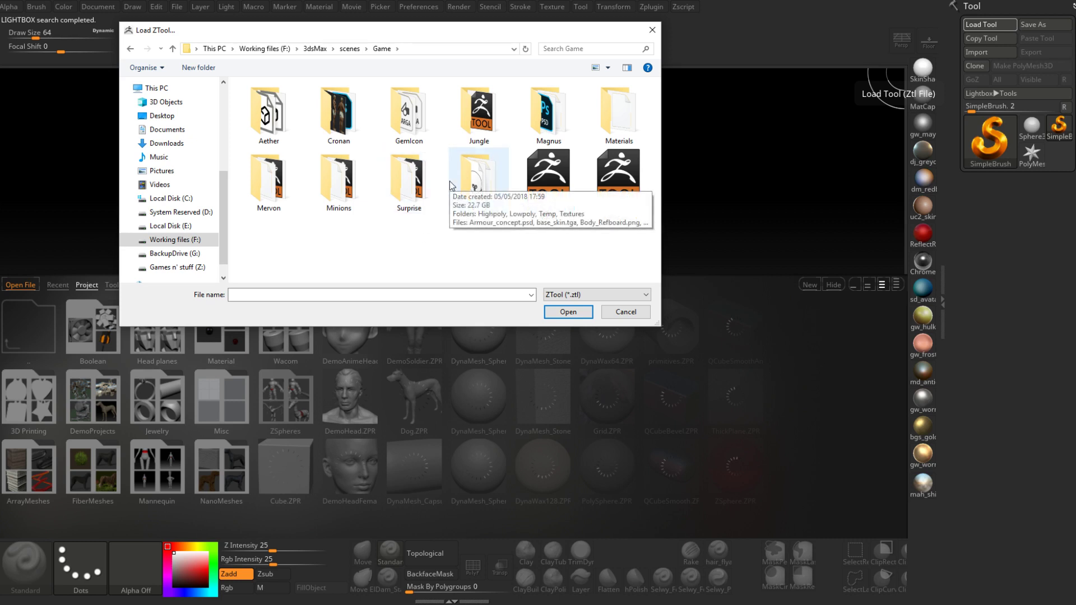
{"action": "left_click", "coordinate": [410, 185]}
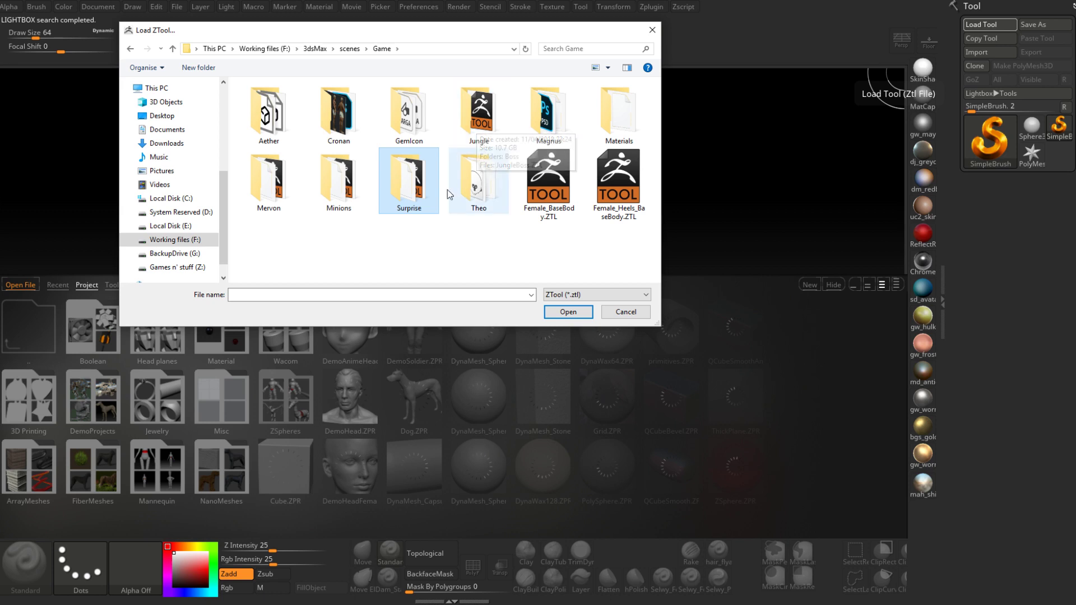
{"action": "left_click", "coordinate": [336, 210]}
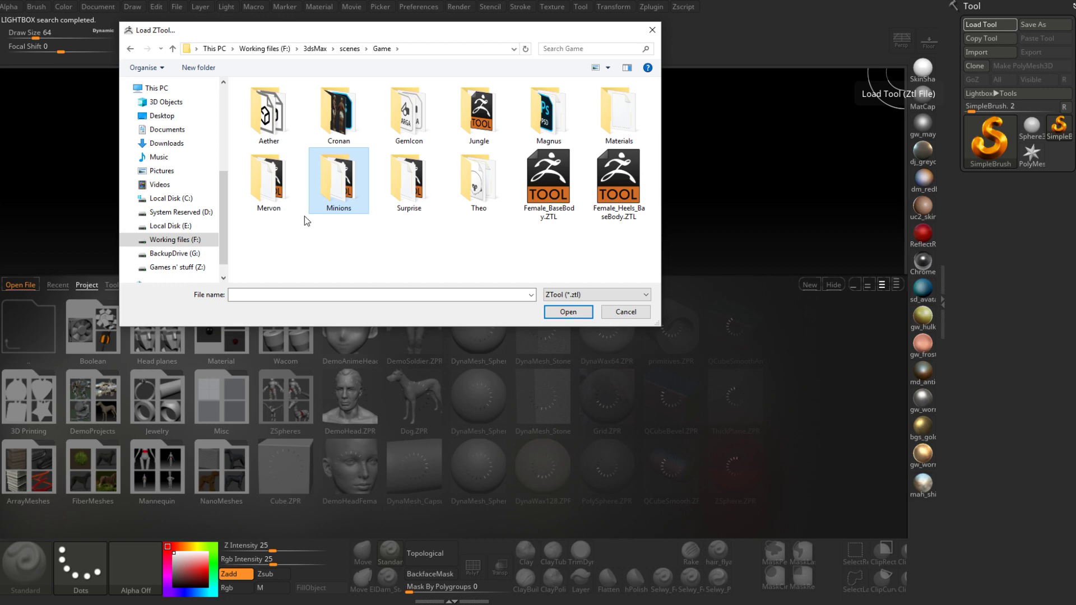
{"action": "double_click", "coordinate": [273, 203]}
{"action": "double_click", "coordinate": [269, 121]}
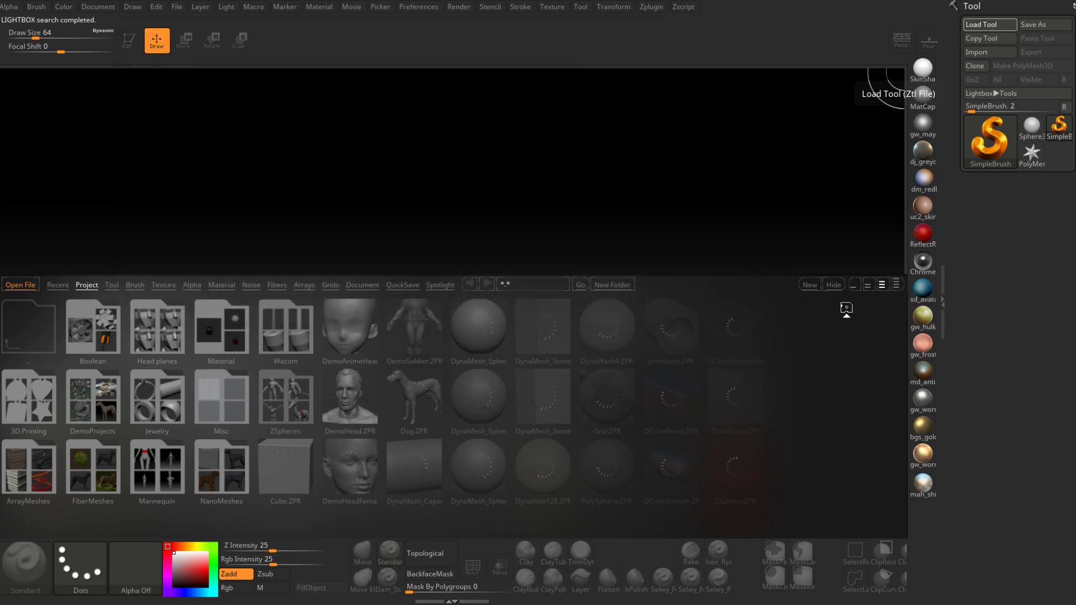
Hide LightBox, then draw the Mervon model on the canvas and enable Edit mode.
{"action": "left_click", "coordinate": [834, 285]}
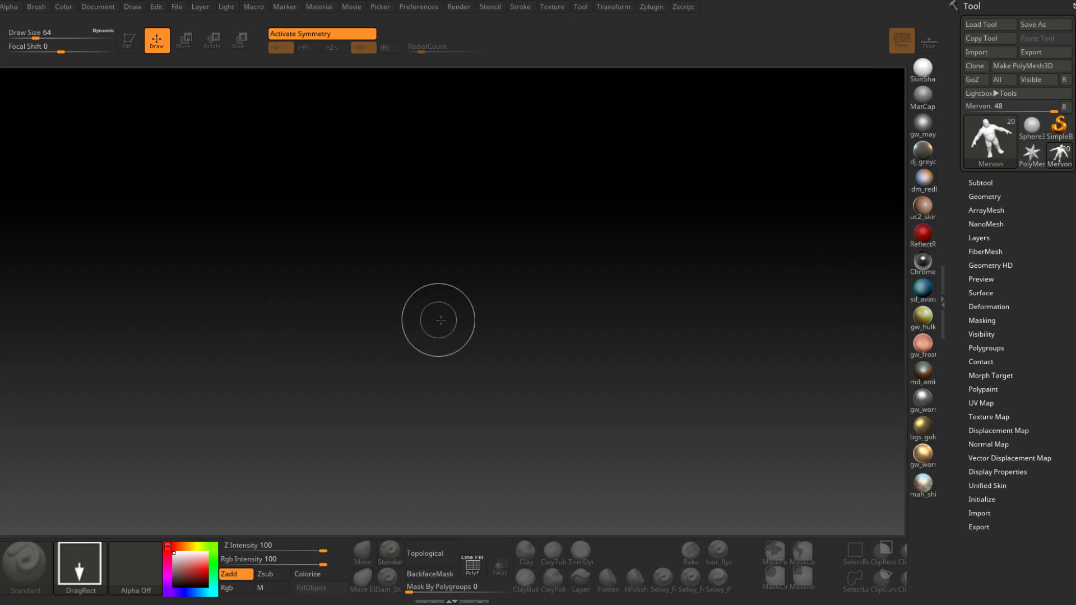
{"action": "left_click_drag", "start_coordinate": [465, 311], "coordinate": [247, 161]}
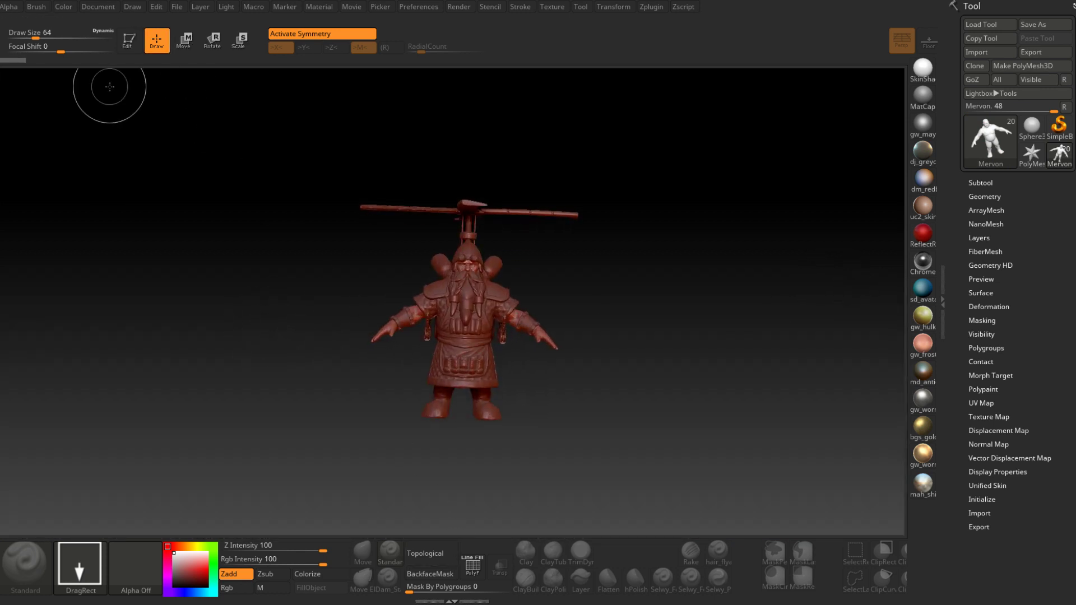
{"action": "left_click", "coordinate": [128, 41]}
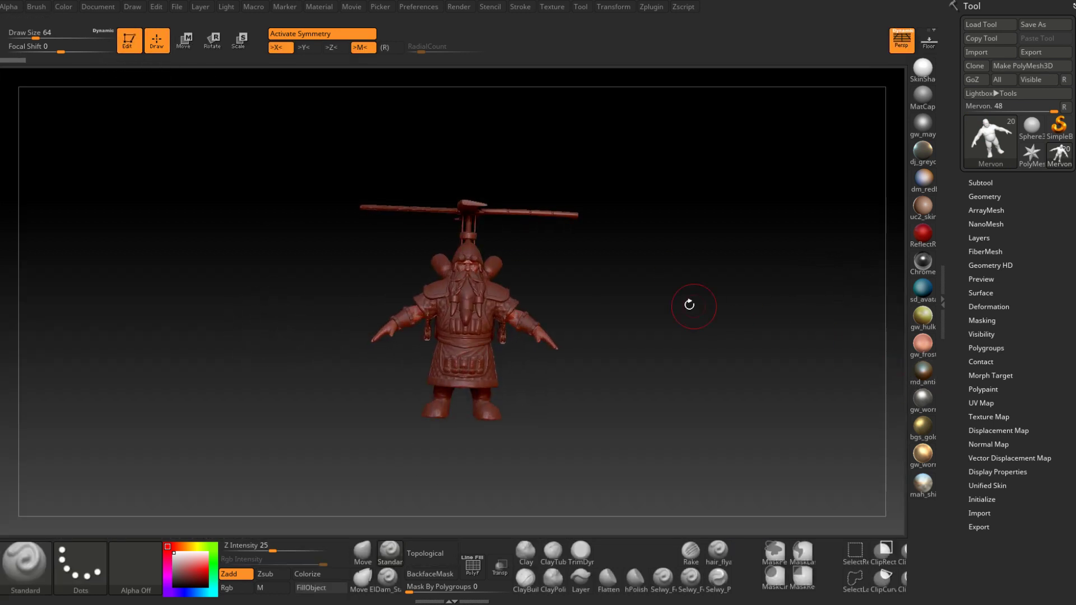
Change the model's material to the gw_max_blinn MatCap.
{"action": "left_click", "coordinate": [913, 97]}
{"action": "left_click", "coordinate": [913, 97]}
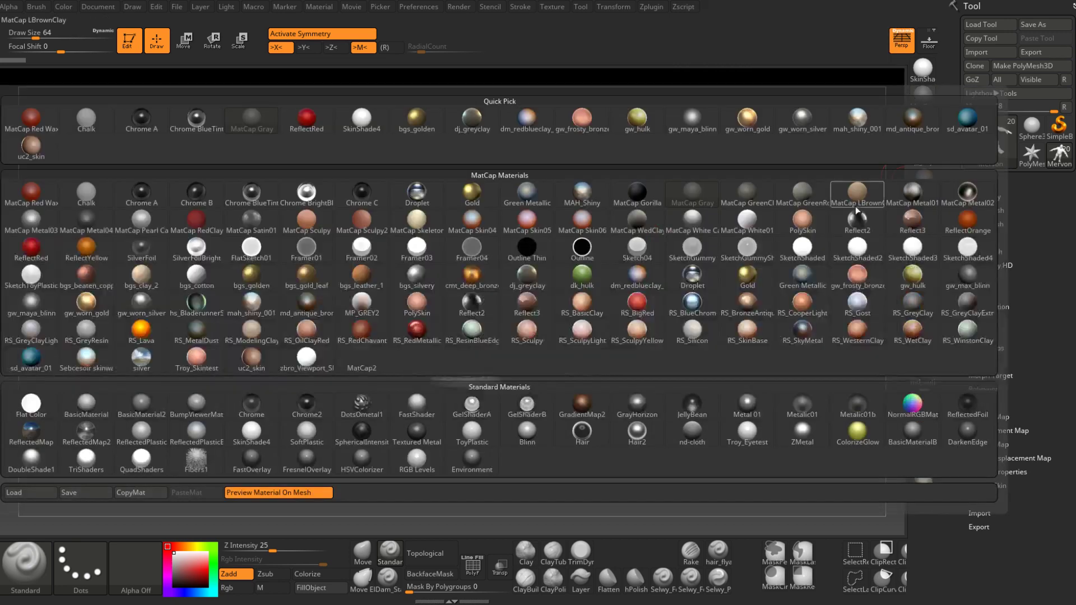
{"action": "left_click", "coordinate": [967, 277]}
Show the subtool list and make the goggles on the helmet the active subtool, framed closely from the side.
{"action": "left_click_drag", "start_coordinate": [413, 355], "coordinate": [664, 322], "text": "alt"}
{"action": "left_click", "coordinate": [981, 182]}
{"action": "left_click", "coordinate": [371, 185], "text": "alt"}
{"action": "left_click_drag", "start_coordinate": [134, 76], "coordinate": [213, 121], "text": "alt"}
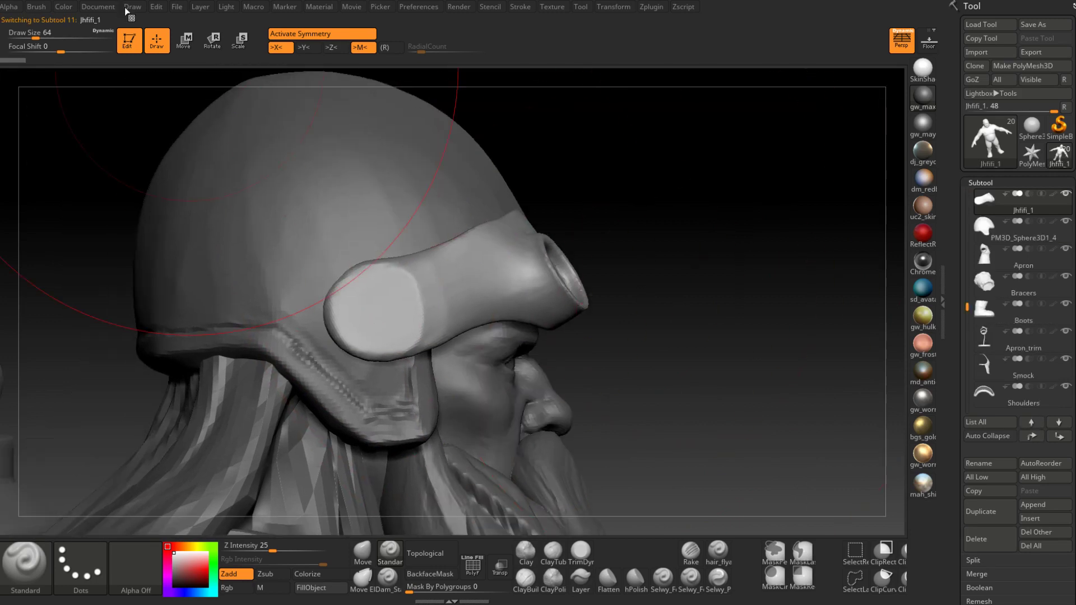
Rotate the goggles downward around their side pads so the lenses sit in front of the character's eyes.
{"action": "left_click", "coordinate": [203, 40]}
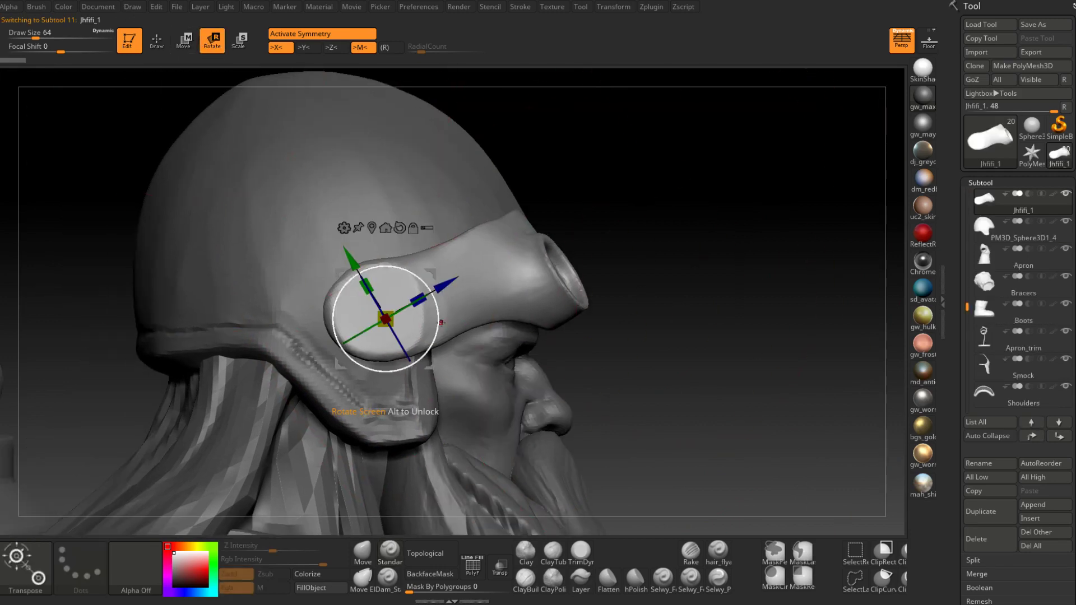
{"action": "left_click_drag", "start_coordinate": [448, 327], "coordinate": [434, 349]}
{"action": "left_click_drag", "start_coordinate": [756, 254], "coordinate": [775, 297]}
{"action": "left_click_drag", "start_coordinate": [697, 298], "coordinate": [589, 174]}
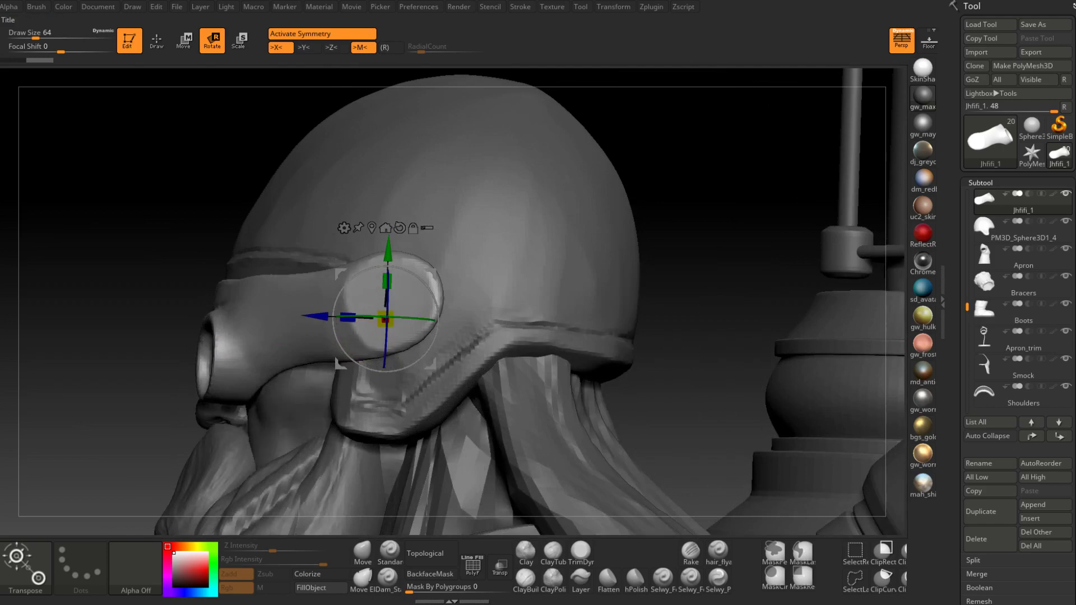
Return to Draw mode and export the goggles subtool as Jhfifi_1.obj into the Mervon folder.
{"action": "key", "text": "q"}
{"action": "left_click_drag", "start_coordinate": [120, 105], "coordinate": [616, 124]}
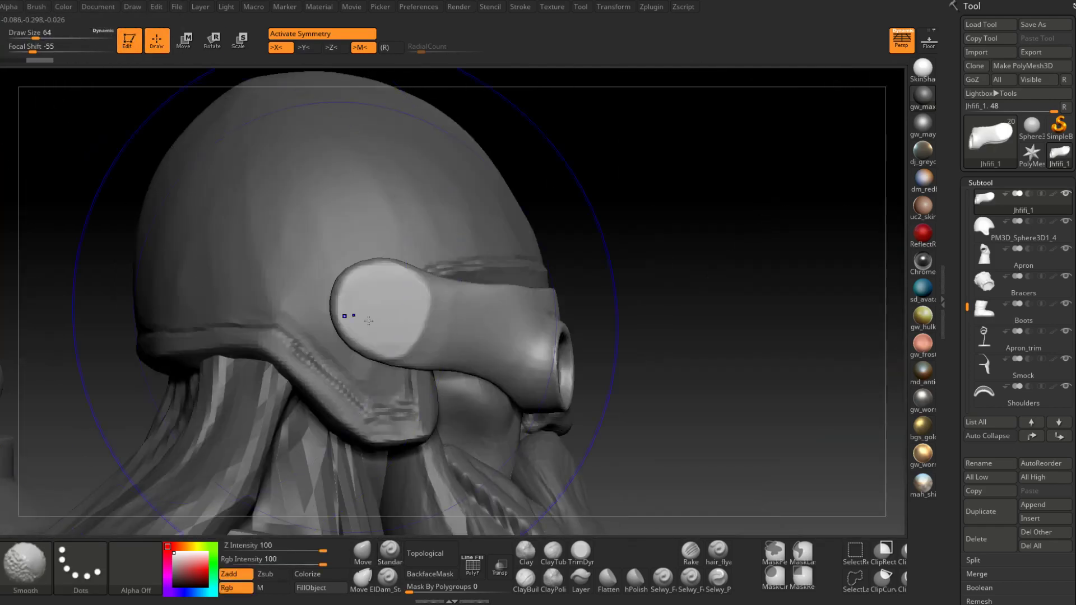
{"action": "left_click_drag", "start_coordinate": [650, 193], "coordinate": [689, 79]}
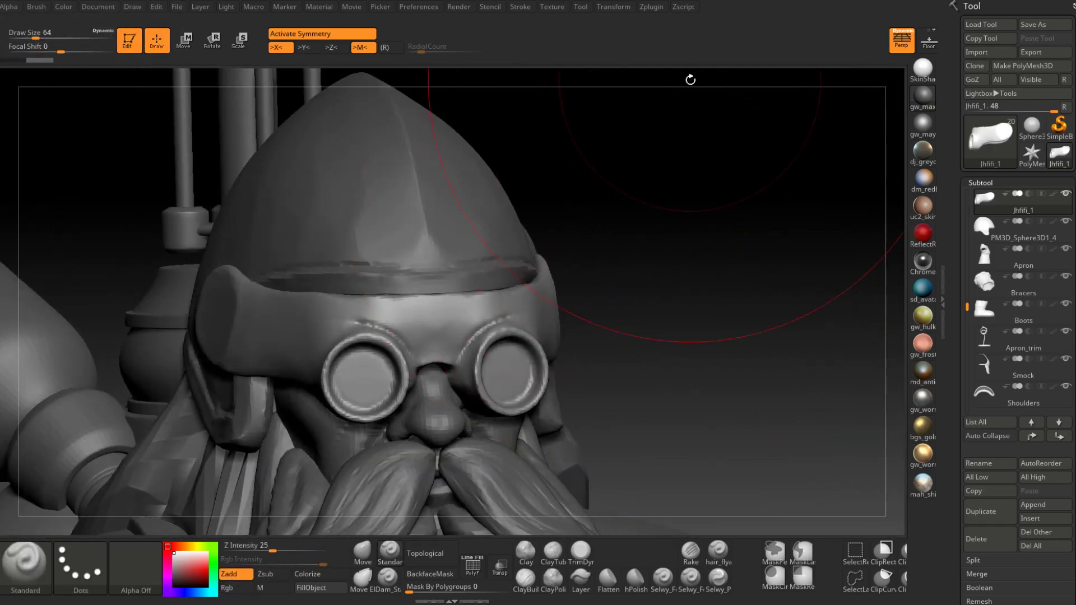
{"action": "left_click", "coordinate": [1045, 52]}
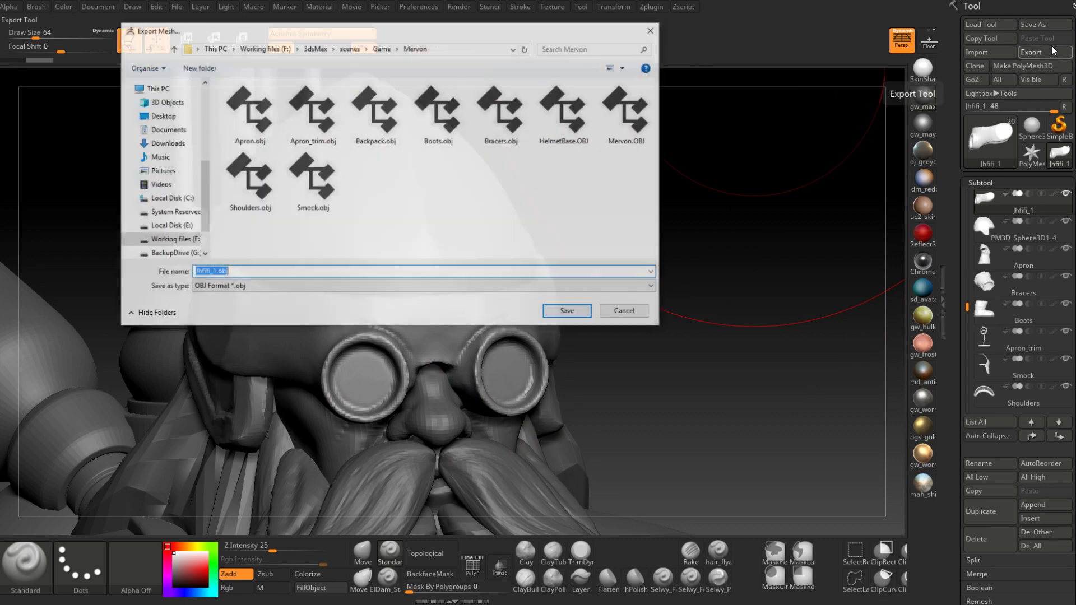
{"action": "left_click", "coordinate": [550, 314]}
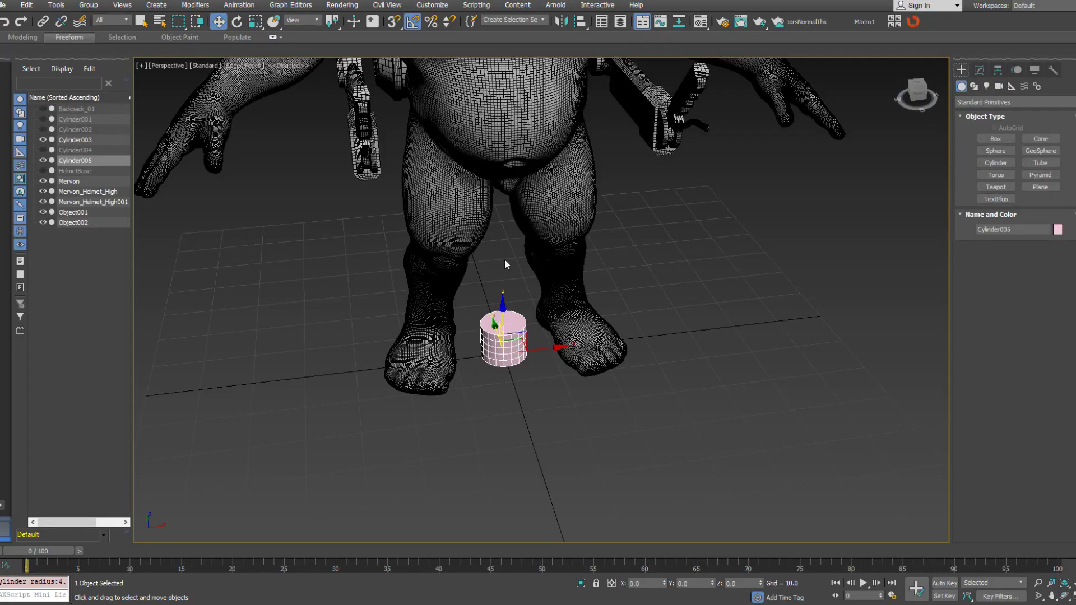
Switch to 3ds Max and set the small cylinder between the character's feet to 12 sides.
{"action": "middle_click_drag", "start_coordinate": [627, 277], "coordinate": [593, 398], "text": "alt"}
{"action": "middle_click_drag", "start_coordinate": [516, 207], "coordinate": [636, 480], "text": "alt"}
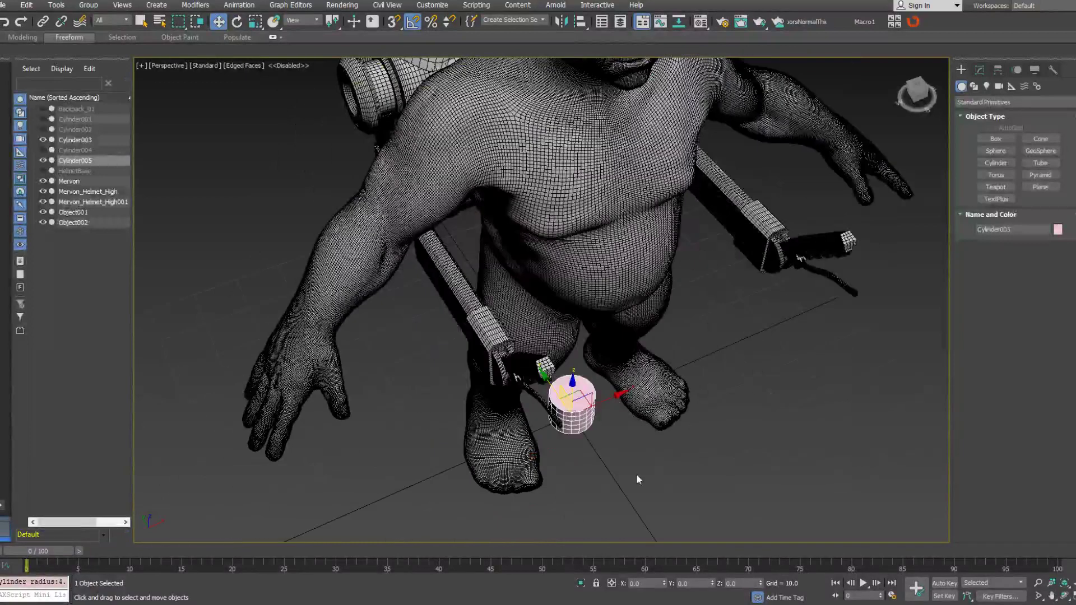
{"action": "left_click", "coordinate": [979, 69]}
{"action": "left_click", "coordinate": [1060, 288]}
{"action": "left_click", "coordinate": [1060, 288]}
{"action": "left_click", "coordinate": [1060, 288]}
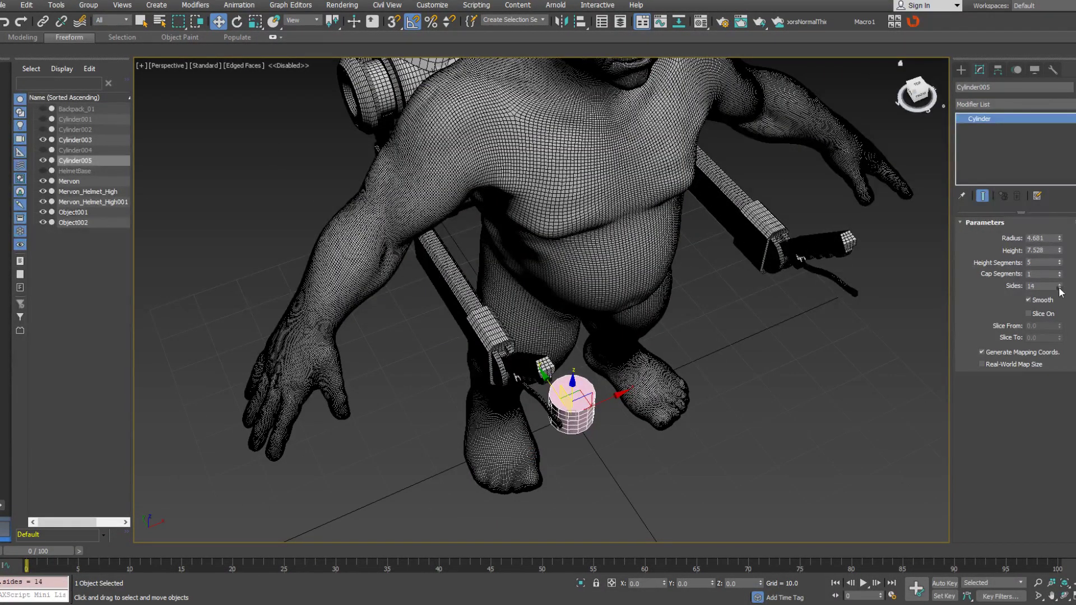
{"action": "left_click", "coordinate": [1059, 288]}
{"action": "left_click", "coordinate": [1059, 288]}
{"action": "left_click", "coordinate": [1059, 288]}
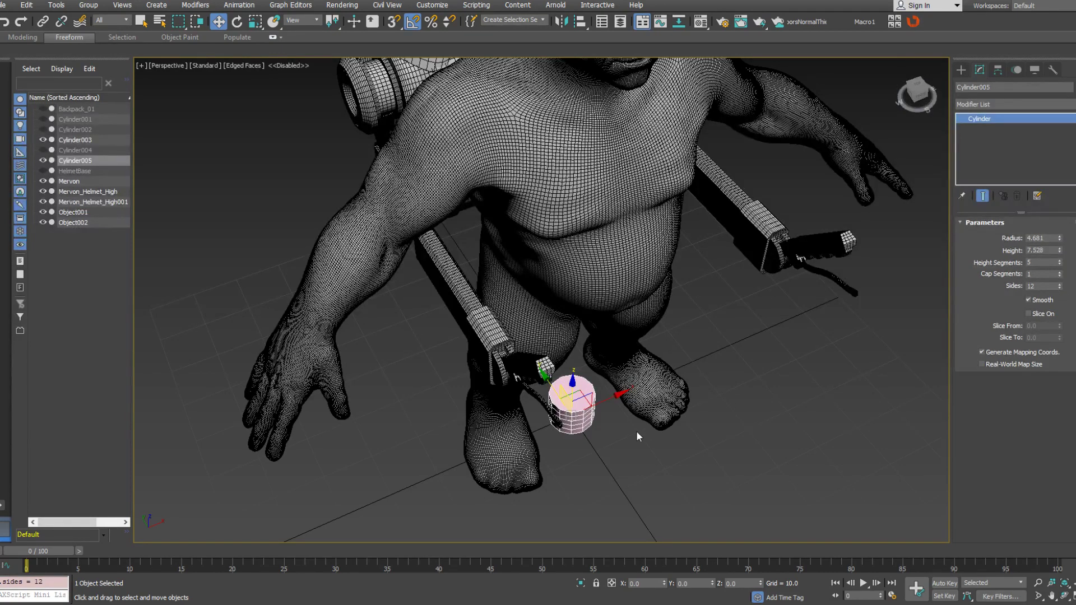
Convert the cylinder to an Editable Poly and enter edge sub-object mode.
{"action": "middle_click_drag", "start_coordinate": [637, 436], "coordinate": [751, 365], "text": "alt"}
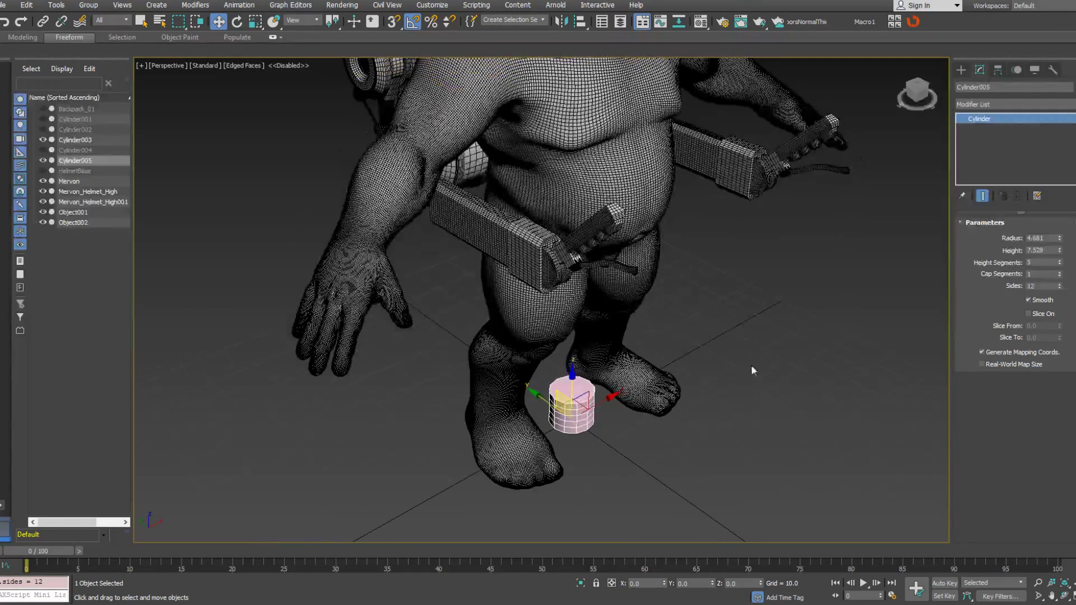
{"action": "right_click", "coordinate": [1009, 159]}
{"action": "left_click", "coordinate": [1003, 241]}
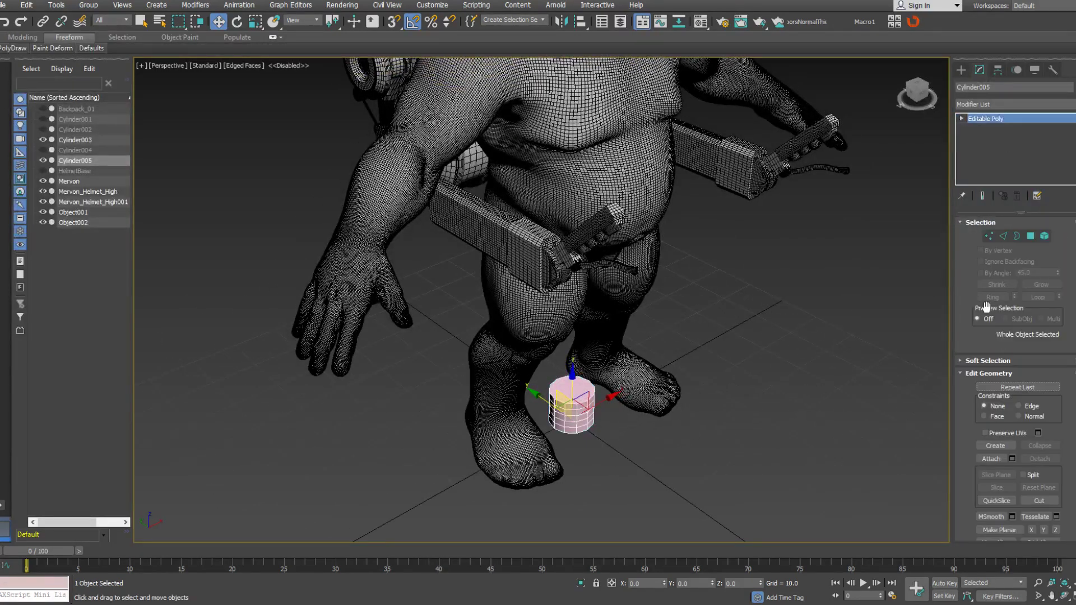
{"action": "left_click", "coordinate": [1003, 236]}
{"action": "scroll", "coordinate": [626, 359], "scroll_direction": "up", "scroll_amount": 4}
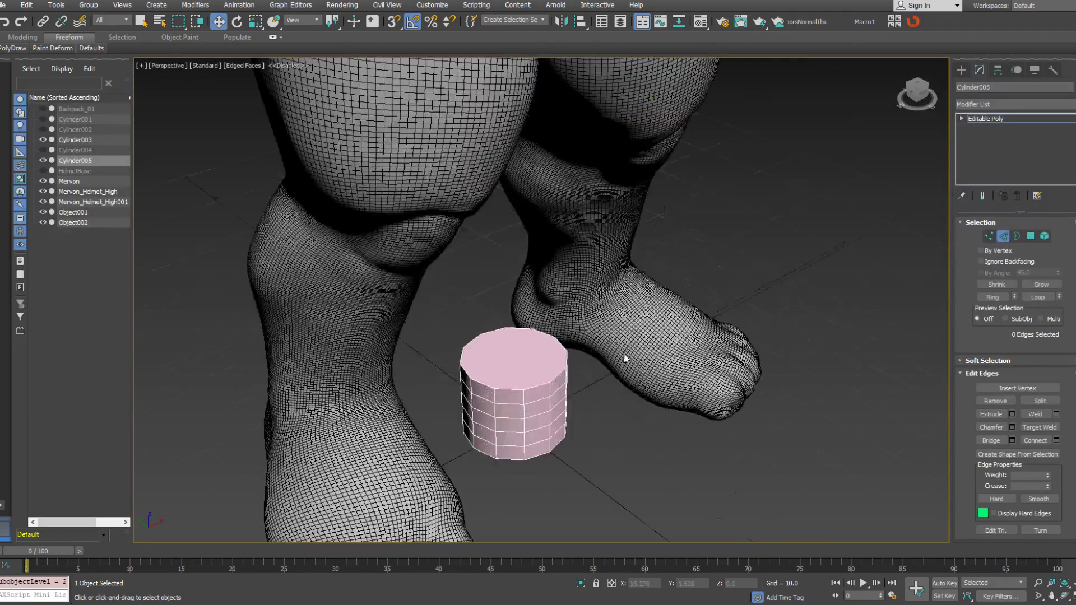
Delete the top and bottom cap polygons of the small cylinder between the character's feet.
{"action": "left_click", "coordinate": [1030, 235]}
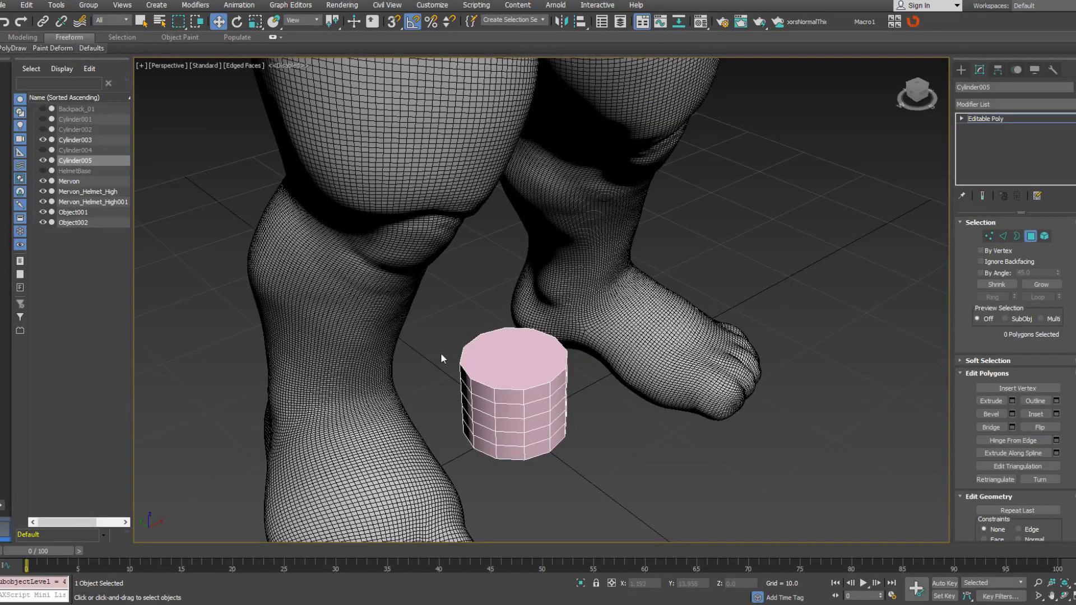
{"action": "left_click", "coordinate": [513, 349]}
{"action": "middle_click_drag", "start_coordinate": [513, 348], "coordinate": [517, 430], "text": "alt"}
{"action": "left_click", "coordinate": [516, 430], "text": "ctrl"}
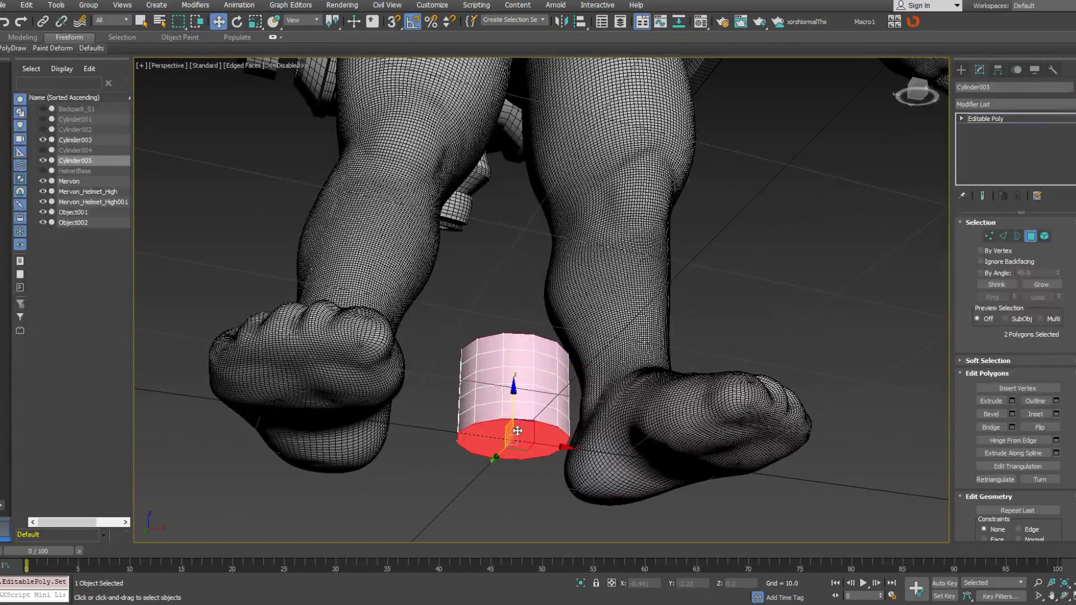
{"action": "key", "text": "Delete"}
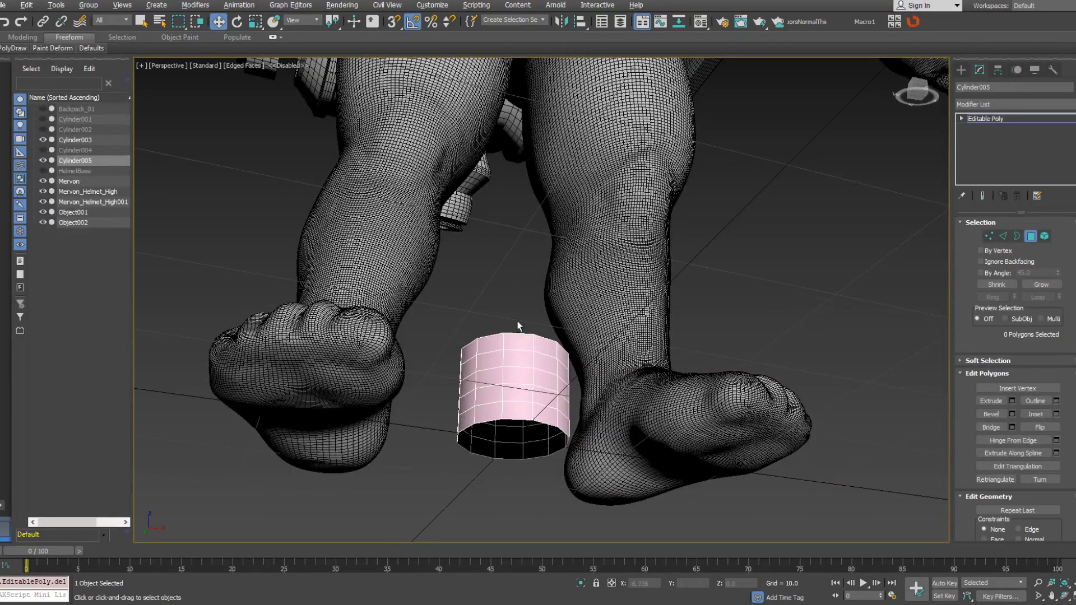
Remove the four horizontal edge loops around the open cylinder, leaving only its vertical side edges.
{"action": "middle_click_drag", "start_coordinate": [517, 325], "coordinate": [518, 341], "text": "alt"}
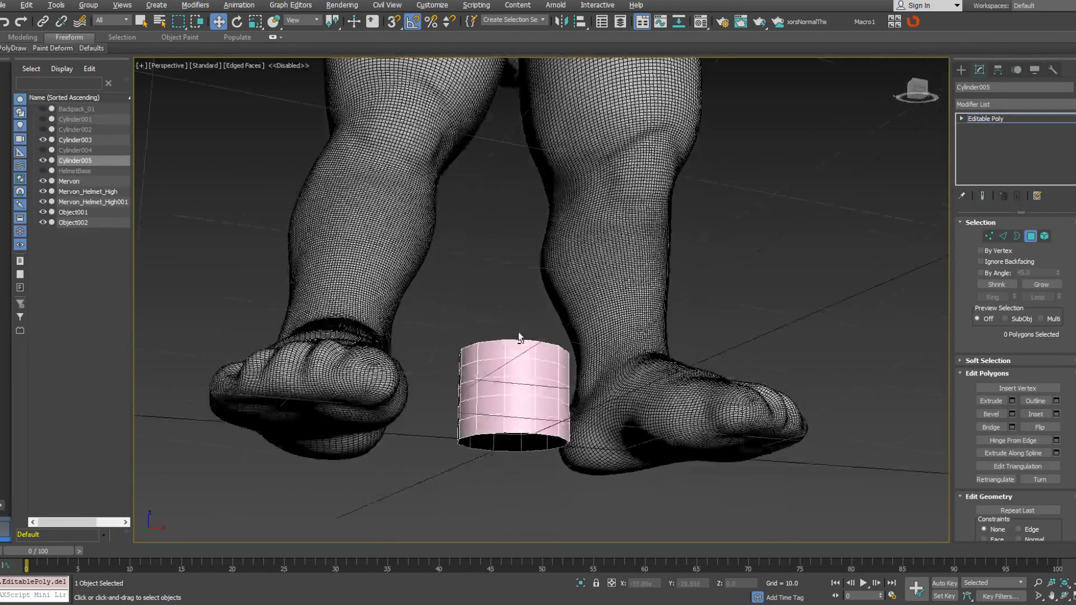
{"action": "left_click", "coordinate": [1003, 236]}
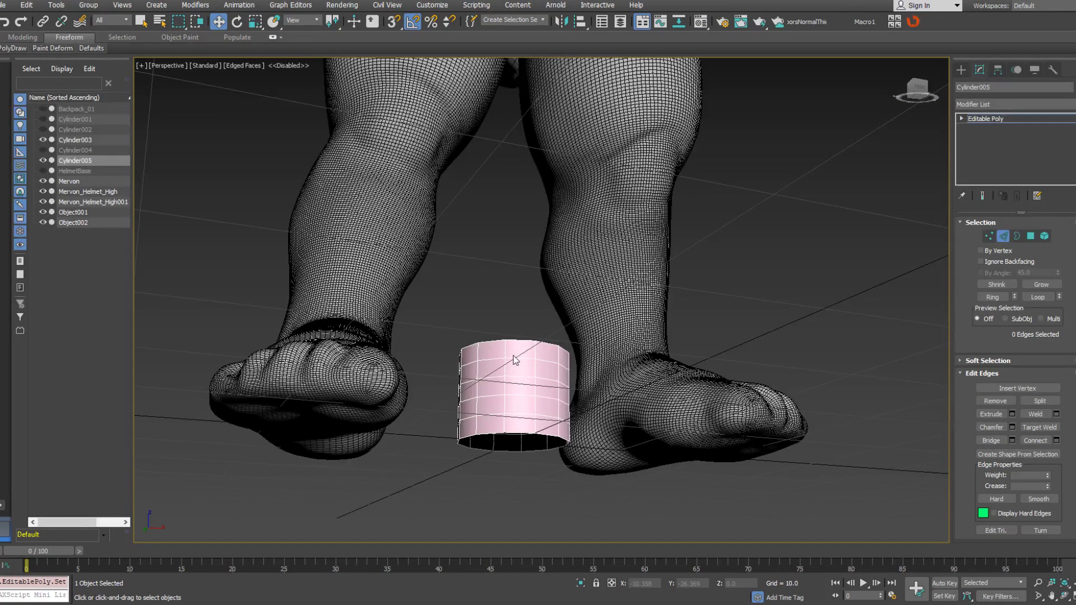
{"action": "double_click", "coordinate": [515, 357]}
{"action": "double_click", "coordinate": [522, 377], "text": "ctrl"}
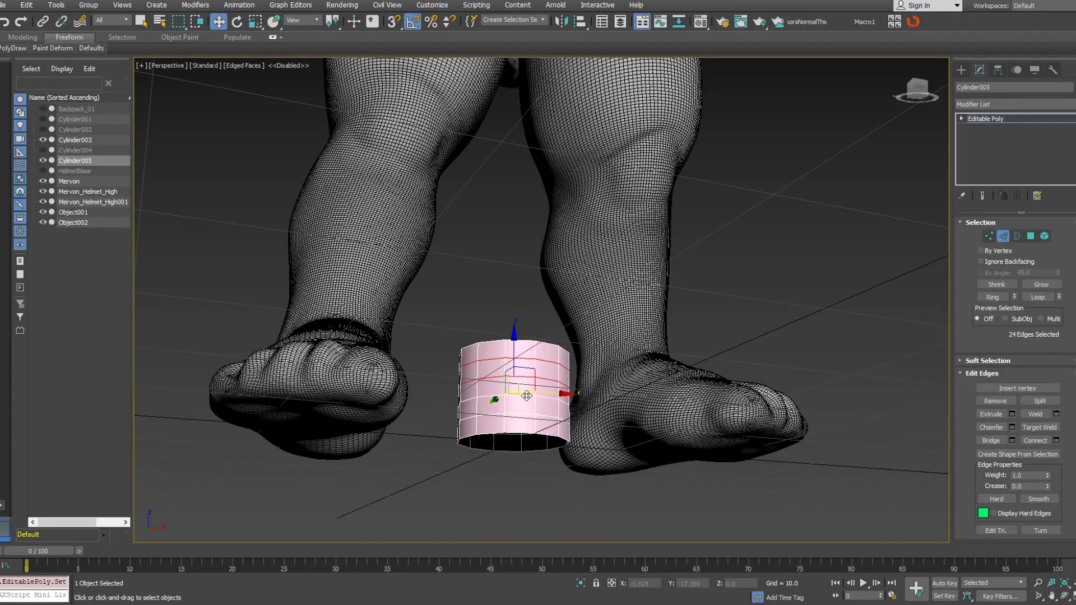
{"action": "double_click", "coordinate": [527, 395], "text": "ctrl"}
{"action": "double_click", "coordinate": [531, 415], "text": "ctrl"}
{"action": "key", "text": "ctrl+BackSpace"}
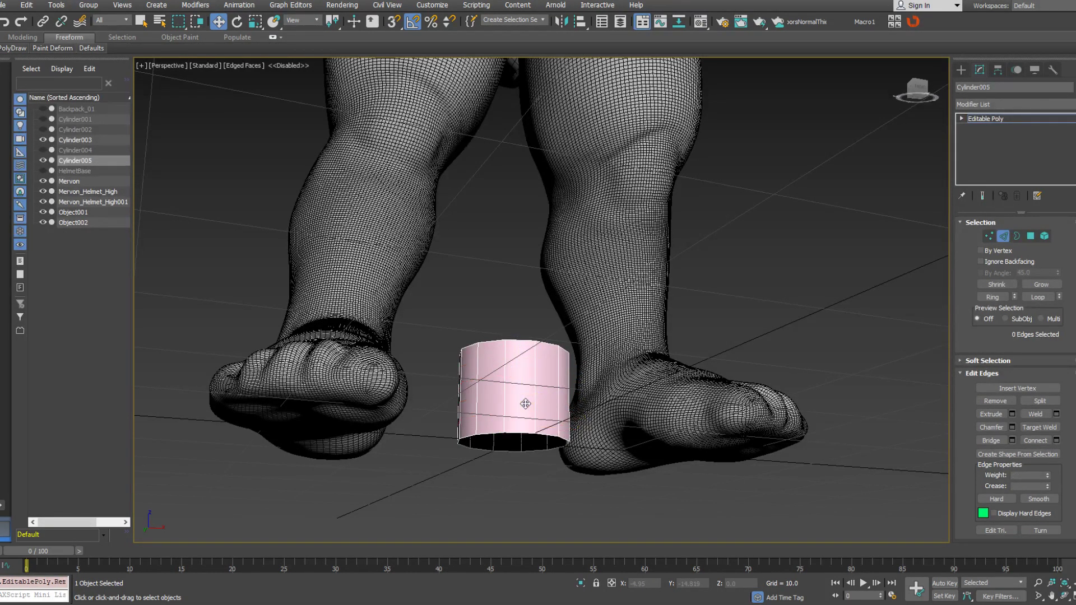
Select all vertical side edges of the cylinder and scale them down vertically into a short ring.
{"action": "left_click_drag", "start_coordinate": [447, 390], "coordinate": [658, 431]}
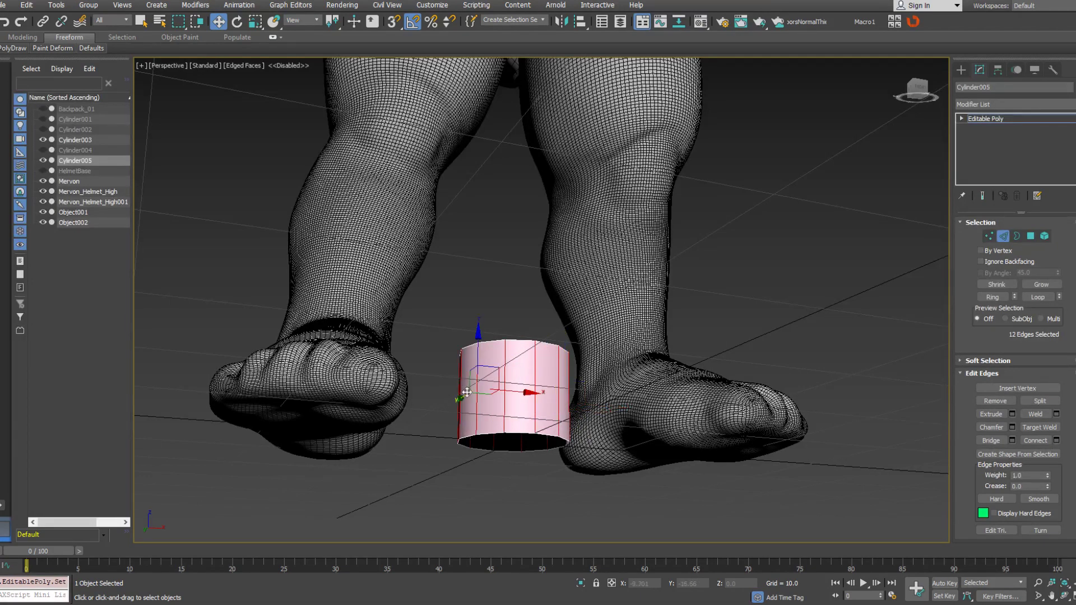
{"action": "right_click", "coordinate": [648, 407]}
{"action": "left_click", "coordinate": [670, 430]}
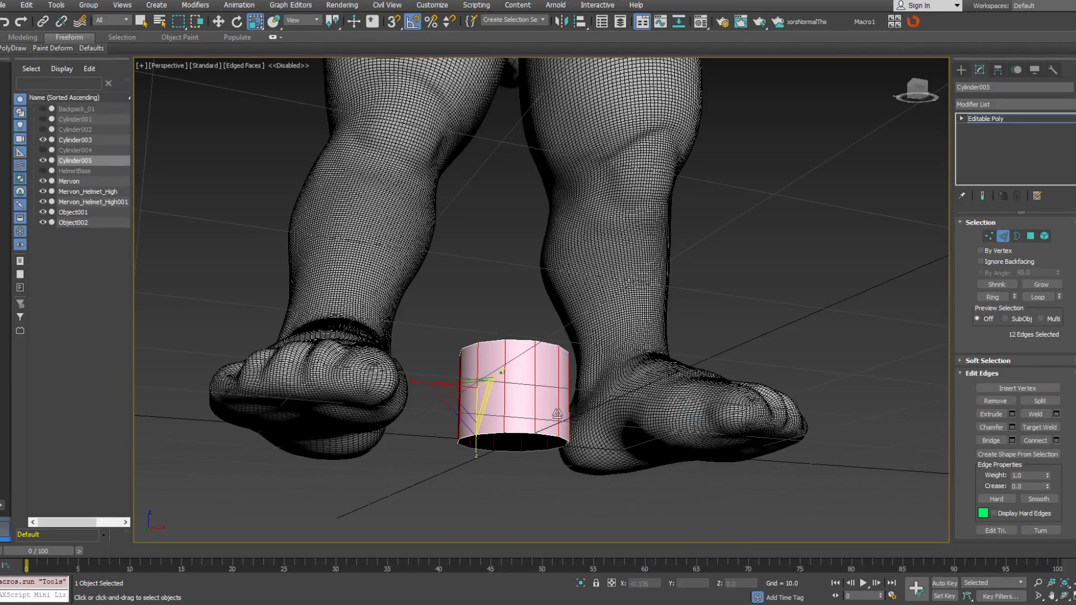
{"action": "left_click_drag", "start_coordinate": [491, 412], "coordinate": [585, 395]}
Select all the ring's vertices and move them up from the feet to just in front of the character's chin.
{"action": "left_click", "coordinate": [989, 236], "text": "ctrl"}
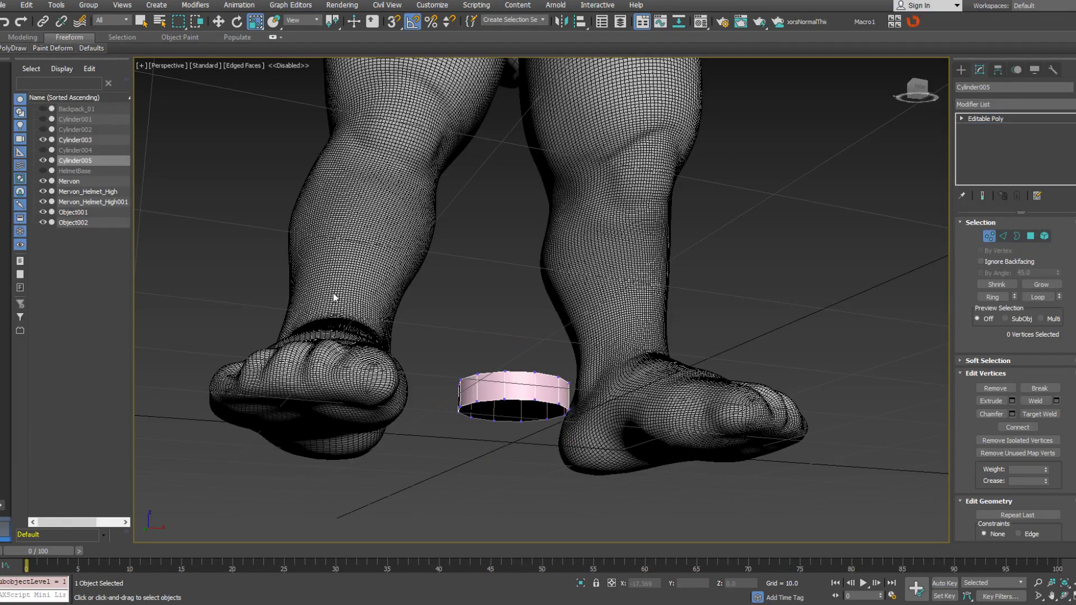
{"action": "key", "text": "z"}
{"action": "scroll", "coordinate": [495, 322], "scroll_direction": "down", "scroll_amount": 10}
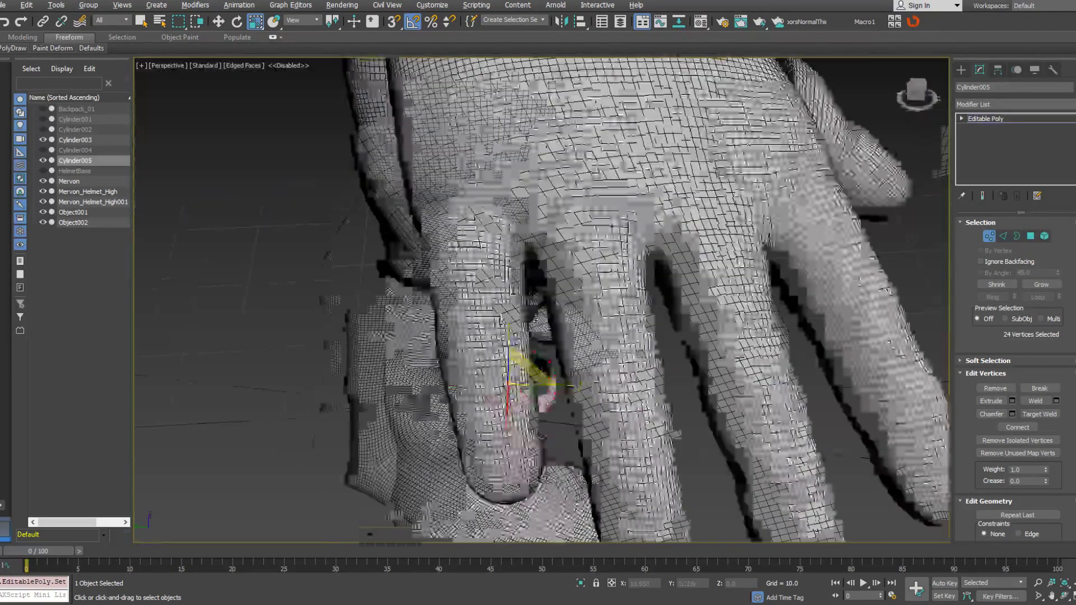
{"action": "right_click", "coordinate": [529, 307]}
{"action": "left_click", "coordinate": [555, 315]}
{"action": "scroll", "coordinate": [502, 419], "scroll_direction": "down", "scroll_amount": 5}
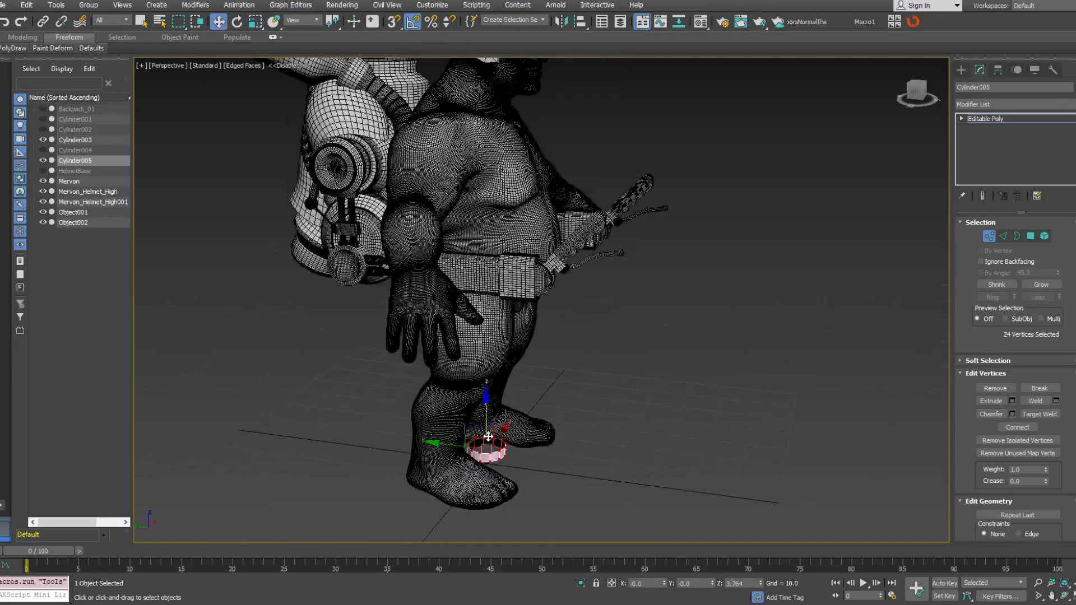
{"action": "left_click", "coordinate": [470, 430]}
{"action": "left_click_drag", "start_coordinate": [577, 553], "coordinate": [577, 553]}
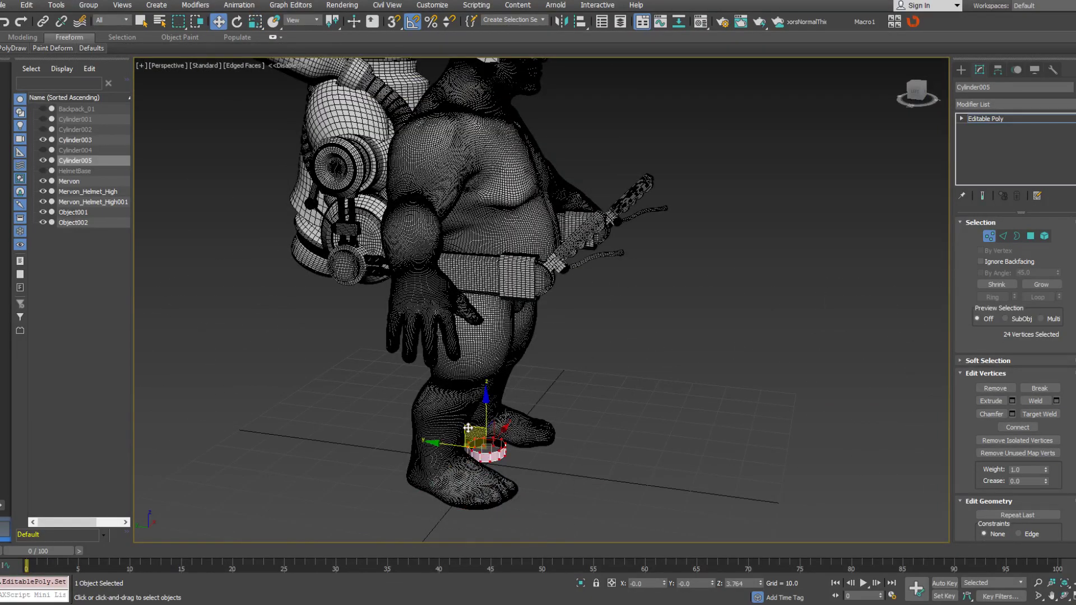
{"action": "left_click_drag", "start_coordinate": [468, 427], "coordinate": [559, 59]}
{"action": "middle_click_drag", "start_coordinate": [580, 121], "coordinate": [498, 64], "text": "alt"}
{"action": "middle_click_drag", "start_coordinate": [461, 388], "coordinate": [513, 144]}
{"action": "scroll", "coordinate": [539, 377], "scroll_direction": "up", "scroll_amount": 5}
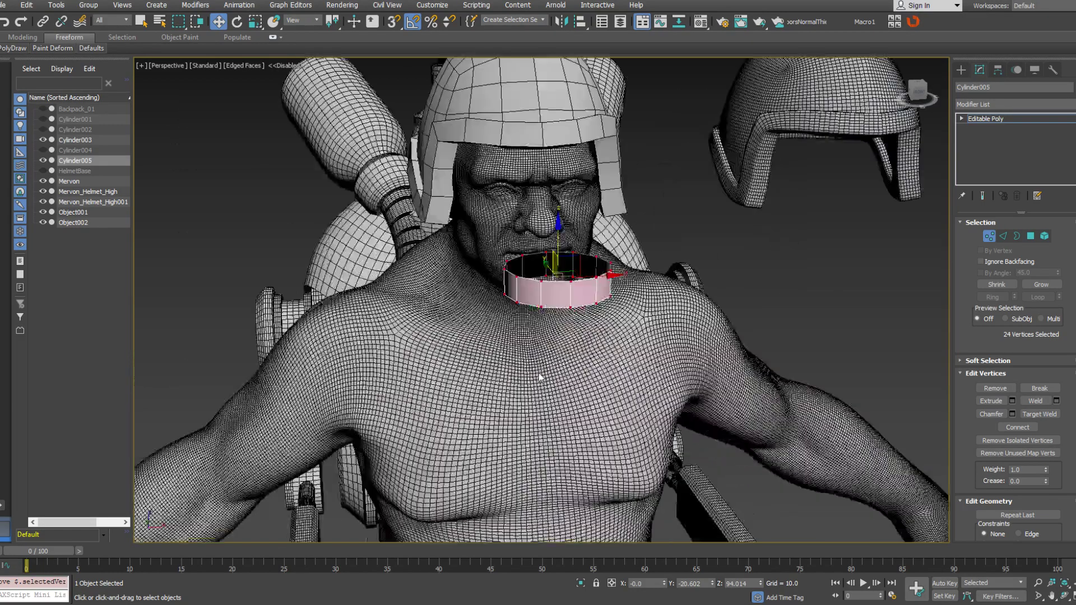
Leave vertex mode and import Jhfifi_1.OBJ from the Mervon folder with the default OBJ import options.
{"action": "key", "text": "alt+f"}
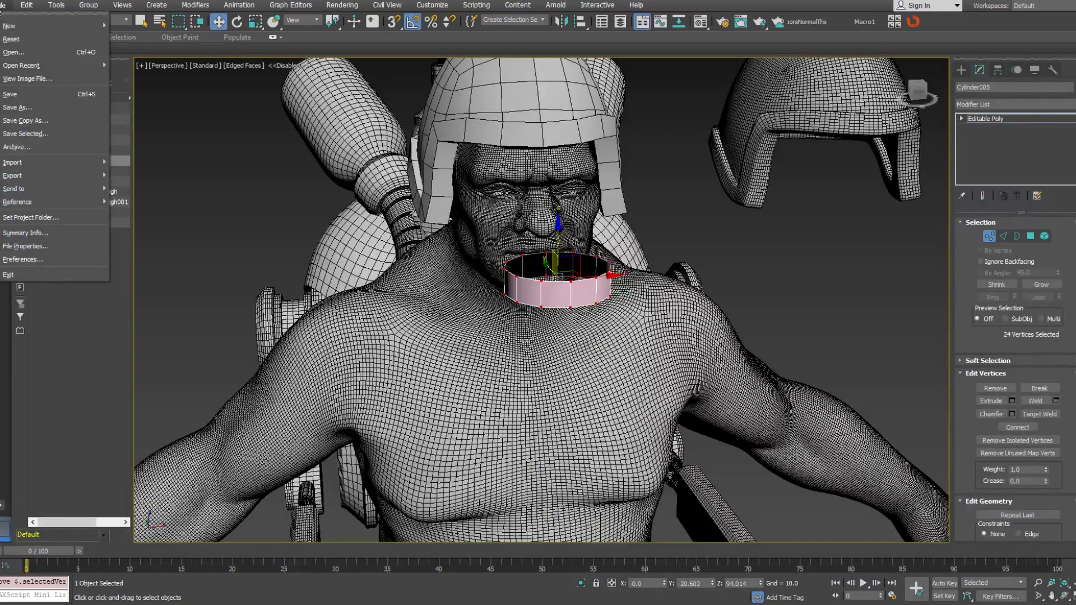
{"action": "left_click", "coordinate": [988, 237]}
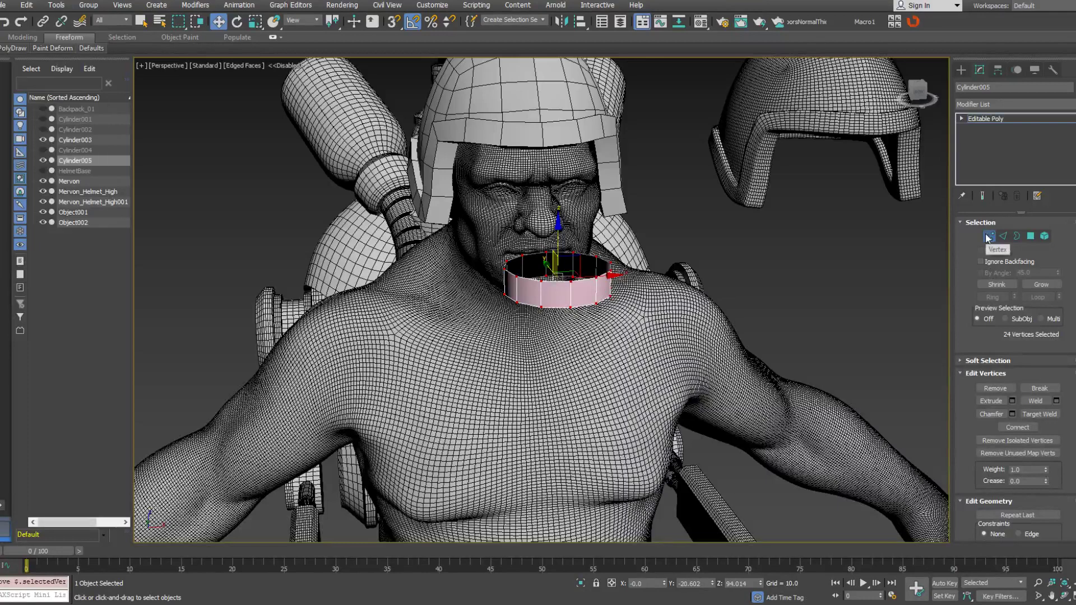
{"action": "left_click", "coordinate": [988, 236]}
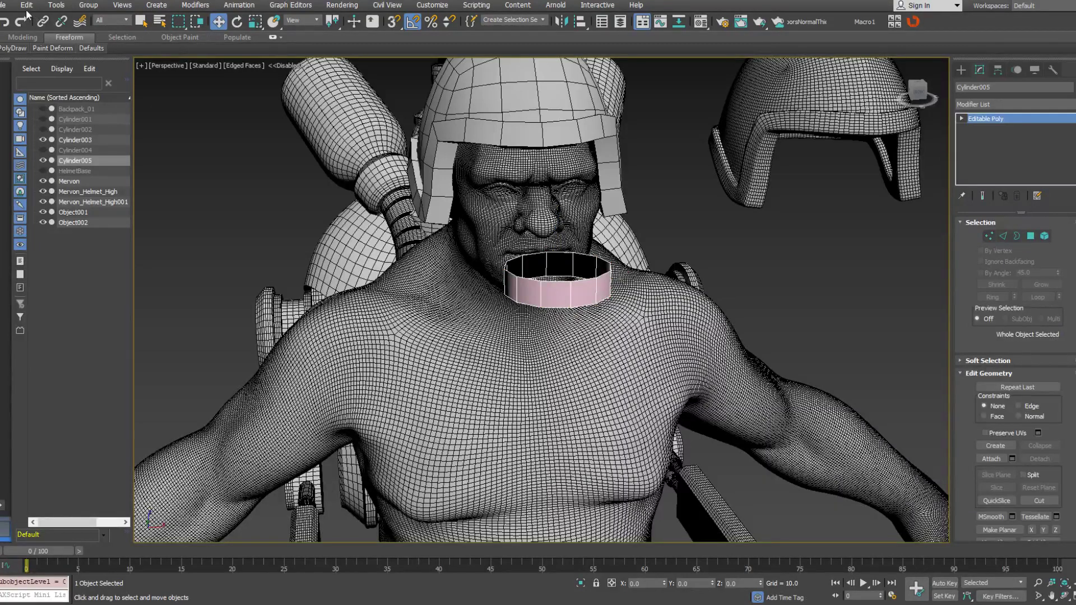
{"action": "left_click", "coordinate": [5, 5]}
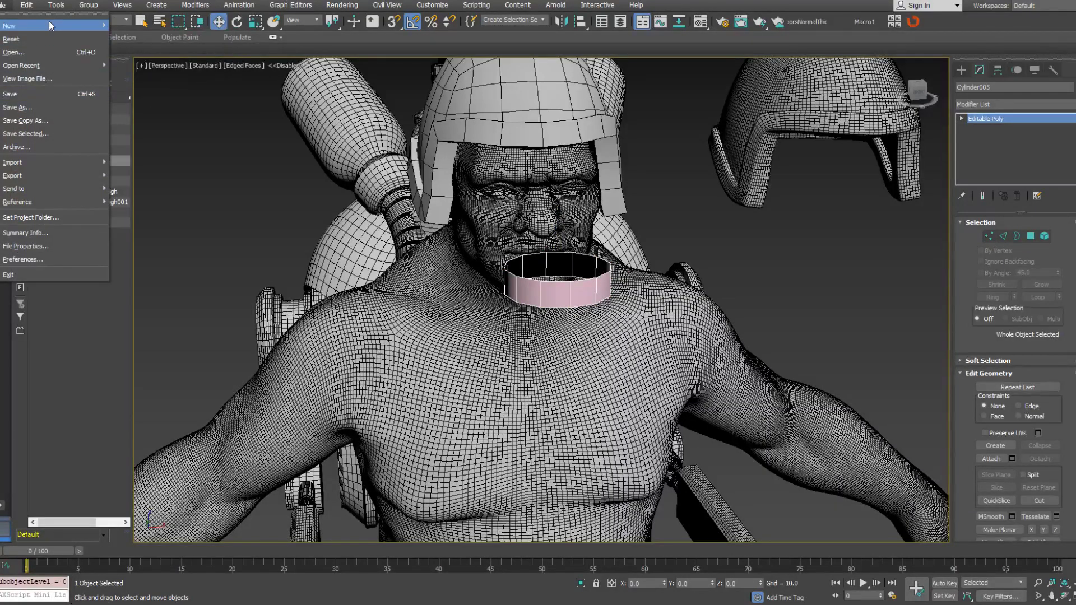
{"action": "mouse_move", "coordinate": [53, 163]}
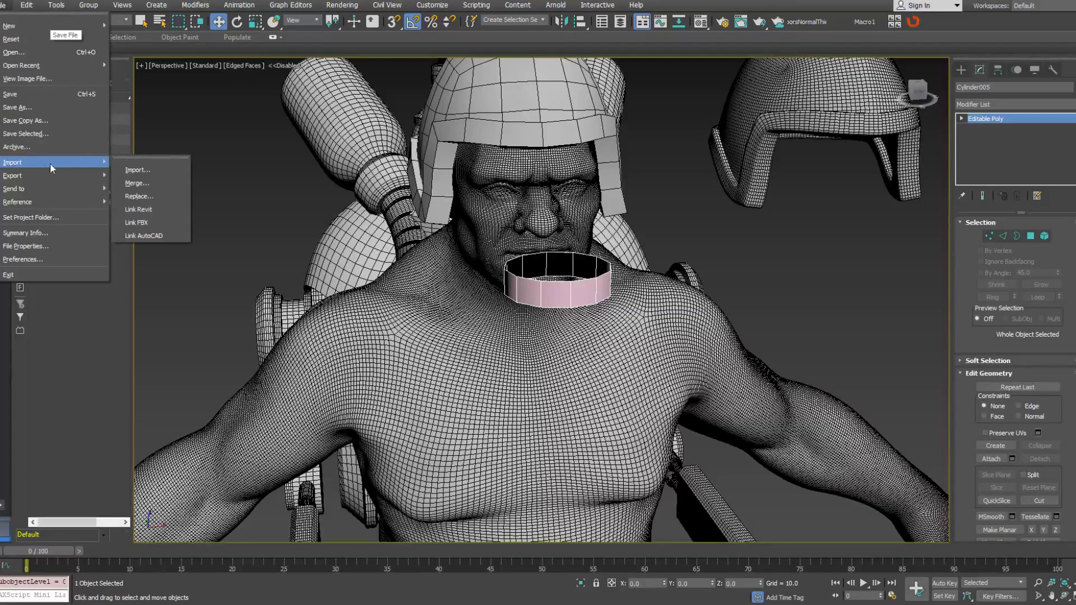
{"action": "left_click", "coordinate": [137, 171]}
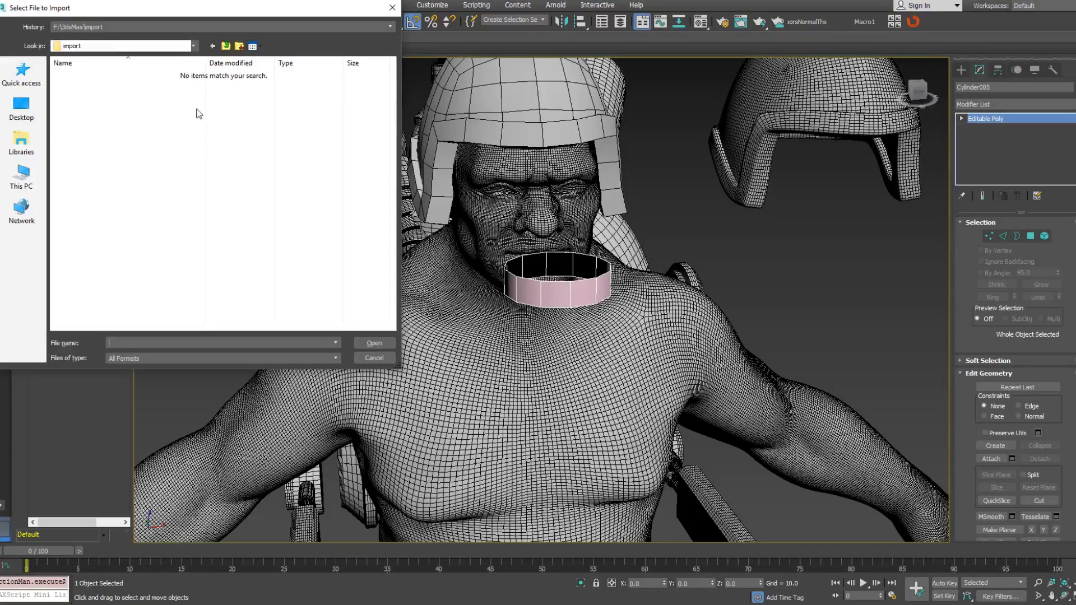
{"action": "left_click", "coordinate": [199, 28]}
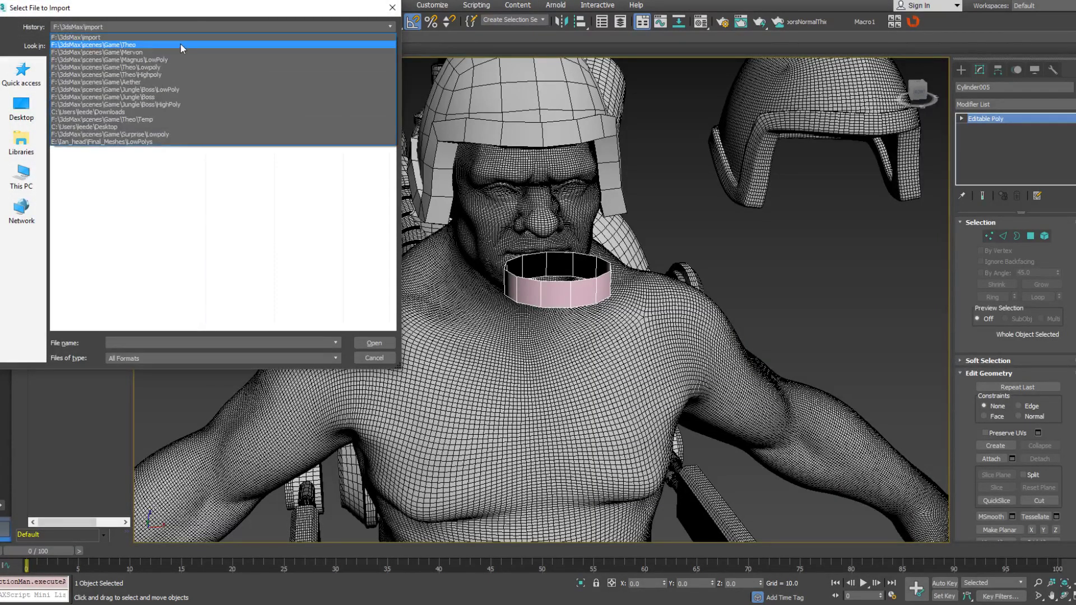
{"action": "left_click", "coordinate": [183, 49]}
{"action": "left_click", "coordinate": [183, 30]}
{"action": "left_click", "coordinate": [180, 49]}
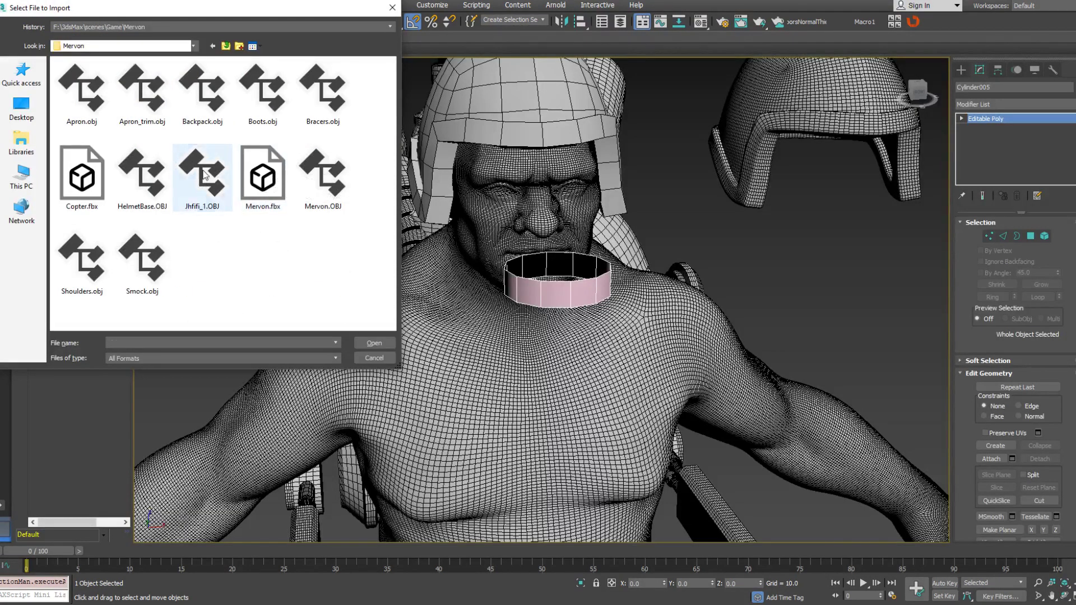
{"action": "double_click", "coordinate": [201, 173]}
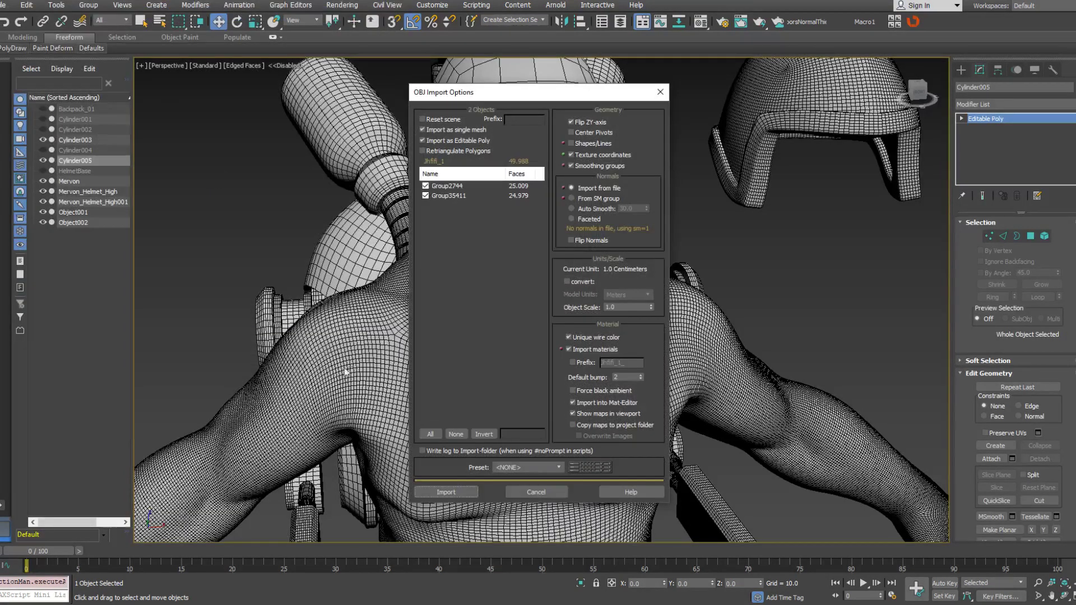
{"action": "left_click", "coordinate": [430, 492]}
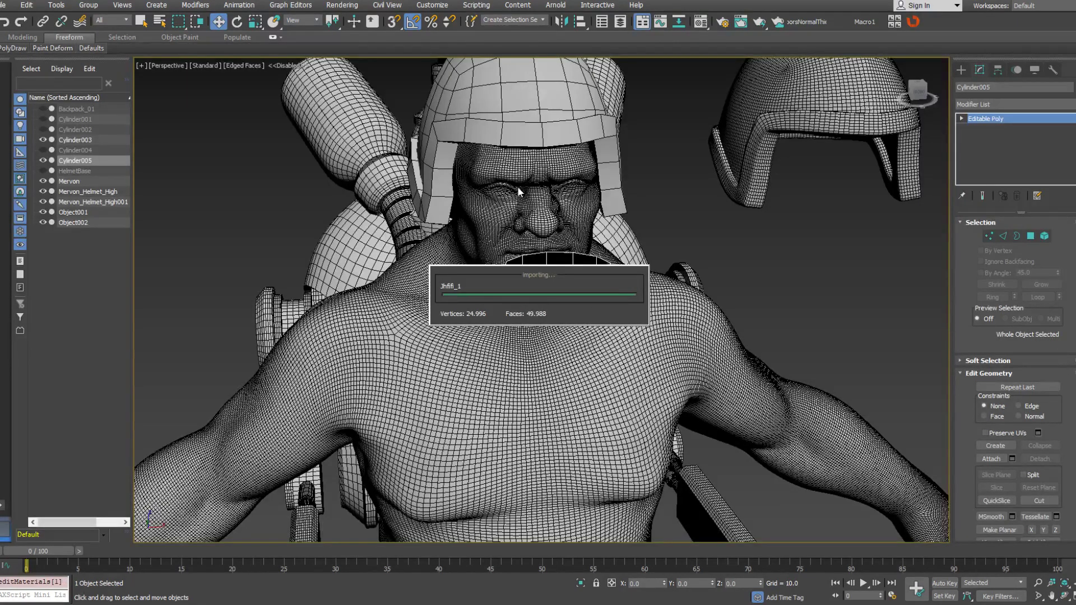
Select the ring's vertices and move them in front of the imported goggles, towards the lens over the character's right eye.
{"action": "scroll", "coordinate": [530, 203], "scroll_direction": "up", "scroll_amount": 3}
{"action": "middle_click_drag", "start_coordinate": [532, 206], "coordinate": [684, 221], "text": "alt"}
{"action": "middle_click_drag", "start_coordinate": [718, 336], "coordinate": [679, 276]}
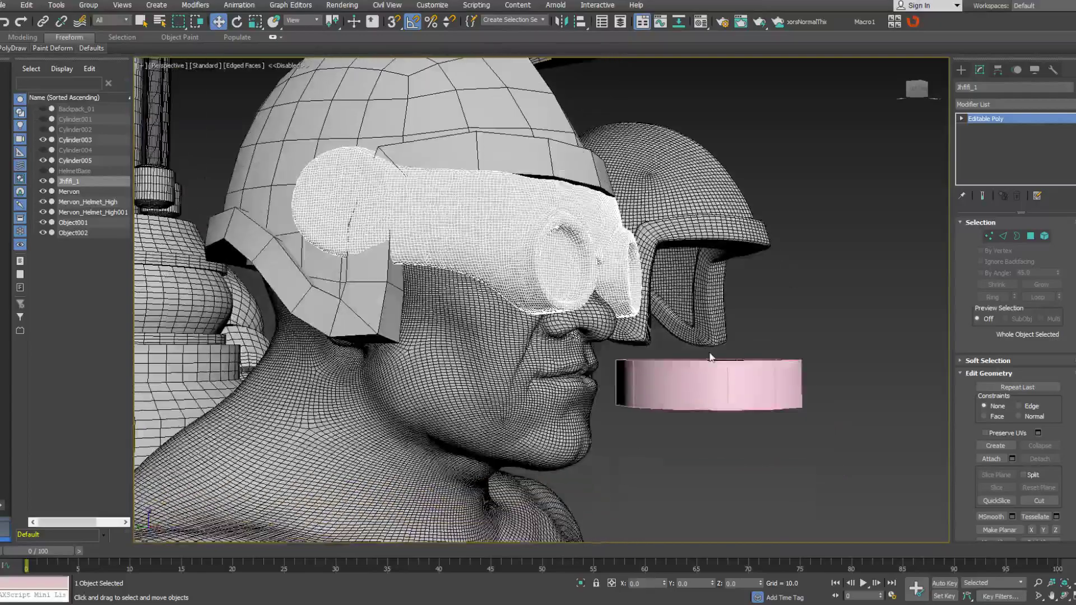
{"action": "left_click", "coordinate": [711, 363]}
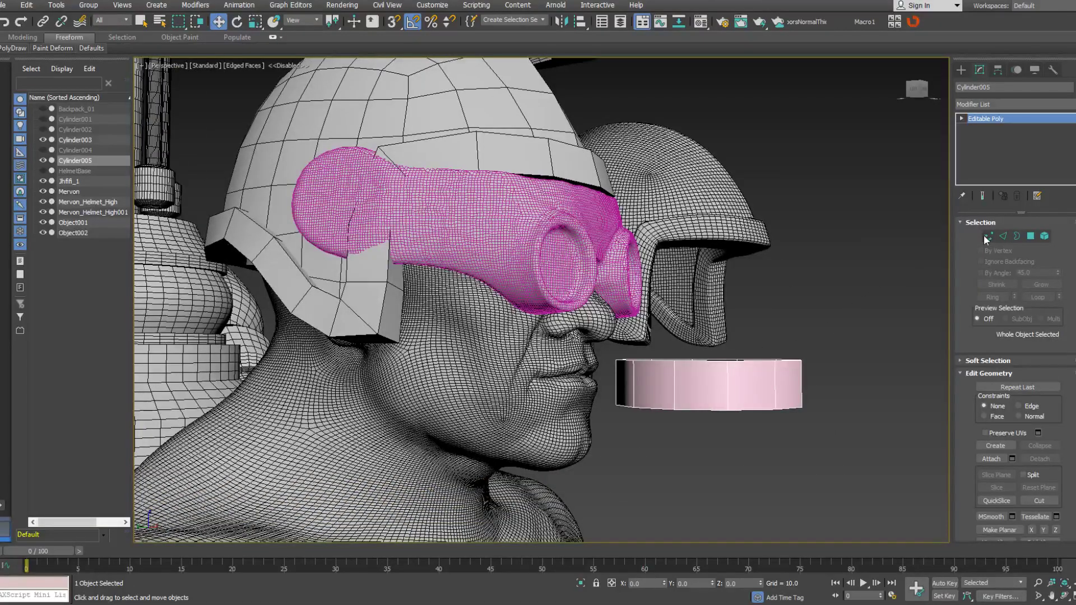
{"action": "left_click", "coordinate": [986, 237]}
{"action": "middle_click_drag", "start_coordinate": [719, 328], "coordinate": [762, 387]}
{"action": "mouse_move", "coordinate": [723, 362]}
{"action": "middle_mouse_down", "text": "alt"}
{"action": "mouse_move", "coordinate": [713, 356]}
{"action": "mouse_move", "coordinate": [740, 375]}
{"action": "middle_mouse_up", "text": "alt"}
{"action": "left_click_drag", "start_coordinate": [738, 418], "coordinate": [665, 289]}
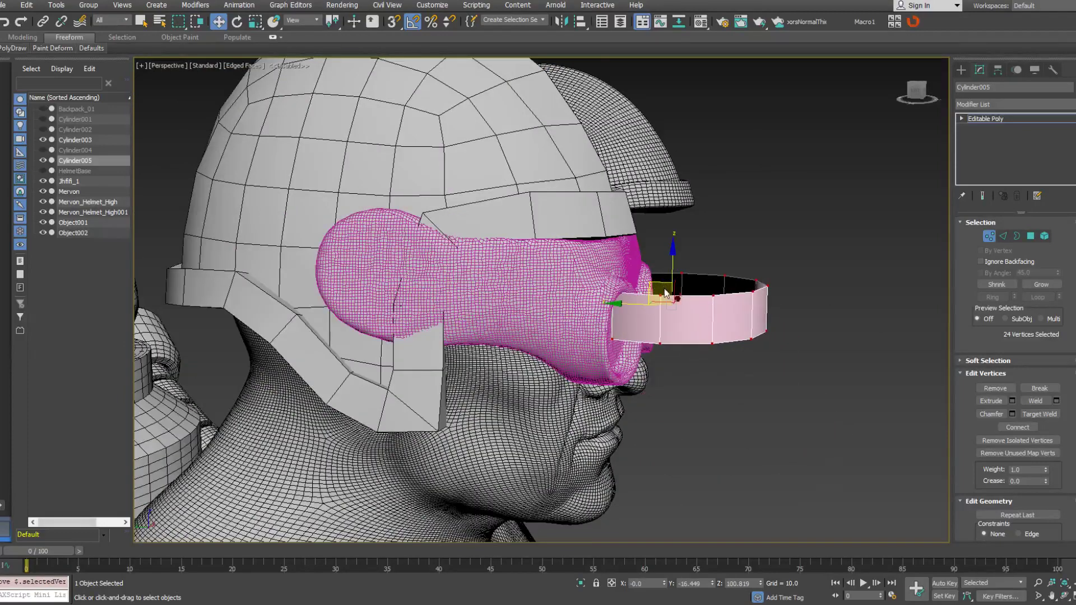
{"action": "middle_click_drag", "start_coordinate": [665, 289], "coordinate": [683, 318], "text": "alt"}
{"action": "left_click_drag", "start_coordinate": [704, 304], "coordinate": [625, 292]}
Rotate the ring upright to face the lens and scale it down to just over the lens rim's size.
{"action": "right_click", "coordinate": [626, 292]}
{"action": "left_click", "coordinate": [639, 314]}
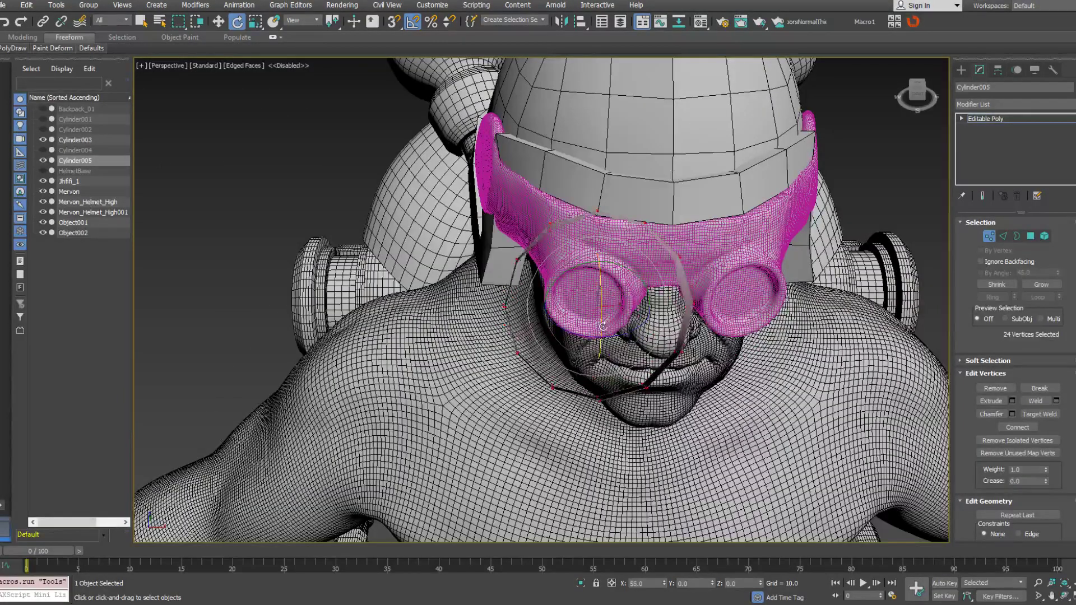
{"action": "middle_click_drag", "start_coordinate": [602, 341], "coordinate": [576, 312], "text": "alt"}
{"action": "right_click", "coordinate": [677, 304]}
{"action": "left_click", "coordinate": [690, 333]}
{"action": "right_click", "coordinate": [577, 312]}
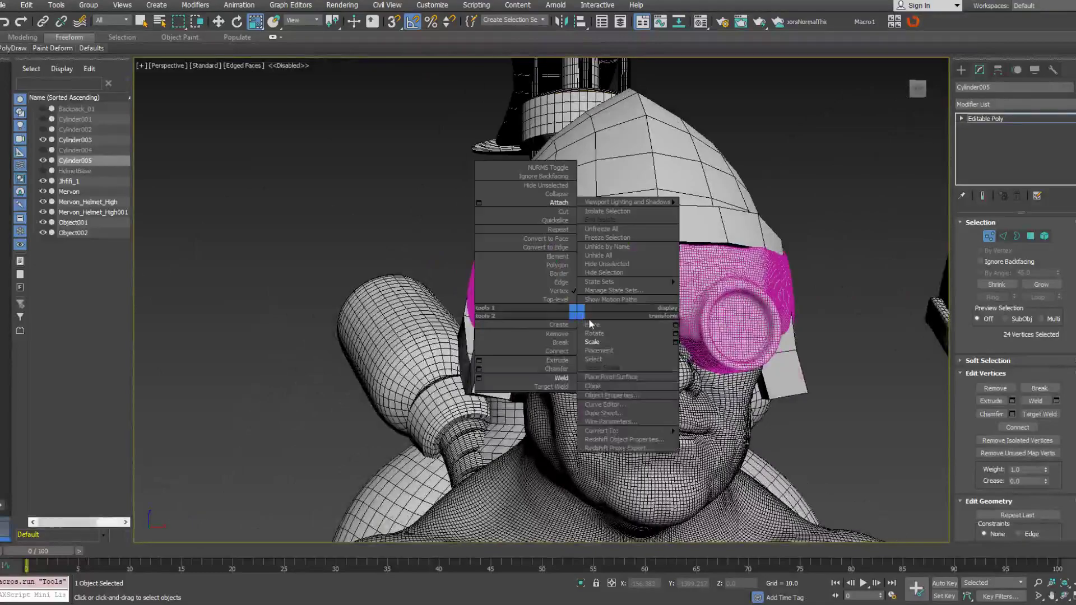
{"action": "left_click", "coordinate": [591, 322]}
Move the ring over the lens on the character's right eye and bring it closer to the goggles.
{"action": "right_click", "coordinate": [587, 316]}
{"action": "left_click", "coordinate": [597, 329]}
{"action": "left_click_drag", "start_coordinate": [615, 286], "coordinate": [602, 308]}
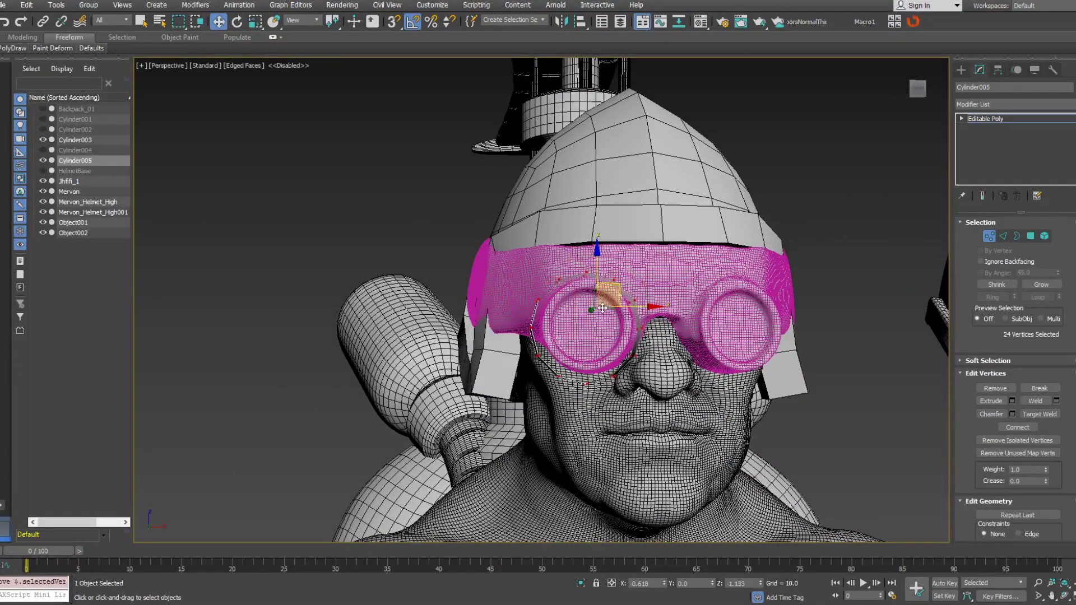
{"action": "middle_click_drag", "start_coordinate": [605, 300], "coordinate": [721, 397], "text": "alt"}
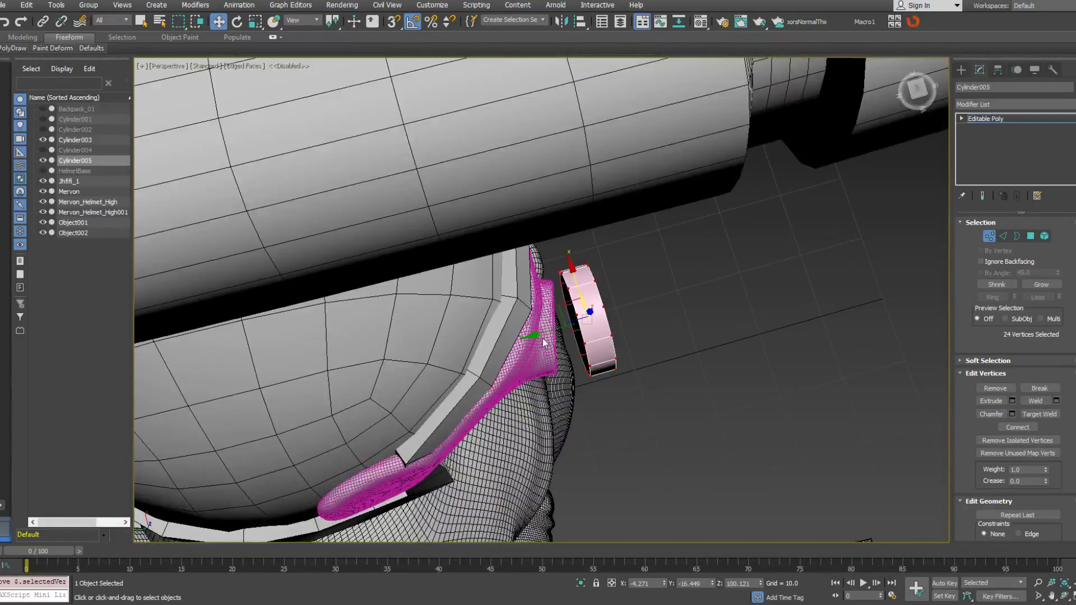
{"action": "middle_click_drag", "start_coordinate": [514, 338], "coordinate": [584, 327], "text": "alt"}
Rotate the ring to match the angle of the lens rim over the character's right eye.
{"action": "right_click", "coordinate": [583, 326]}
{"action": "left_click", "coordinate": [601, 343]}
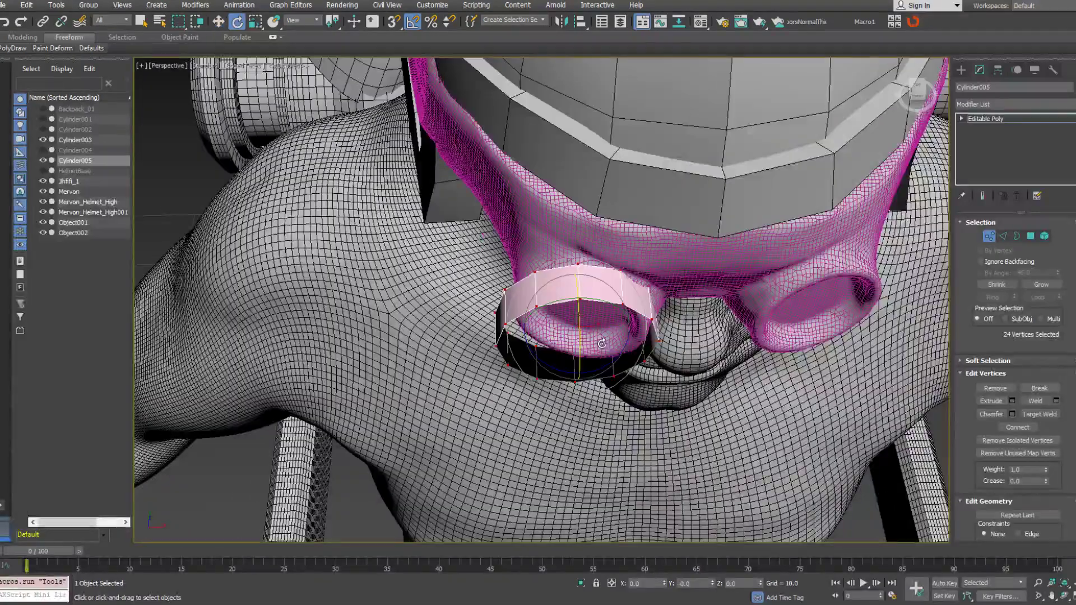
{"action": "middle_click_drag", "start_coordinate": [593, 365], "coordinate": [606, 337], "text": "alt"}
{"action": "left_click_drag", "start_coordinate": [605, 337], "coordinate": [606, 338]}
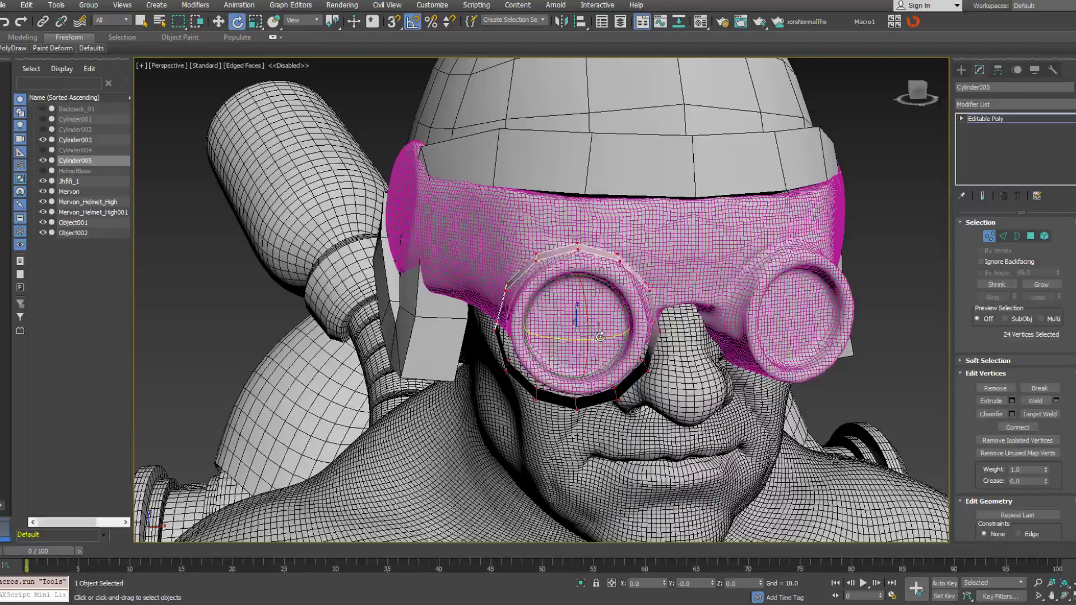
Move the ring slightly down along Z to centre it around the lens rim.
{"action": "middle_click_drag", "start_coordinate": [599, 337], "coordinate": [577, 290], "text": "alt"}
{"action": "right_click", "coordinate": [607, 312]}
{"action": "left_click", "coordinate": [615, 320]}
{"action": "key", "text": "w"}
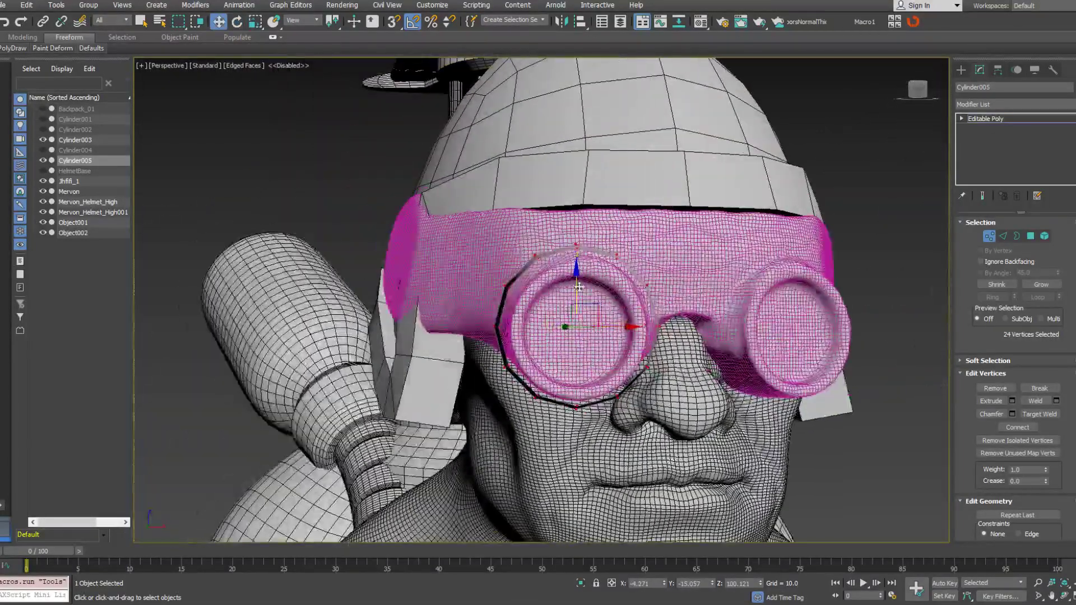
{"action": "left_click_drag", "start_coordinate": [576, 288], "coordinate": [577, 291]}
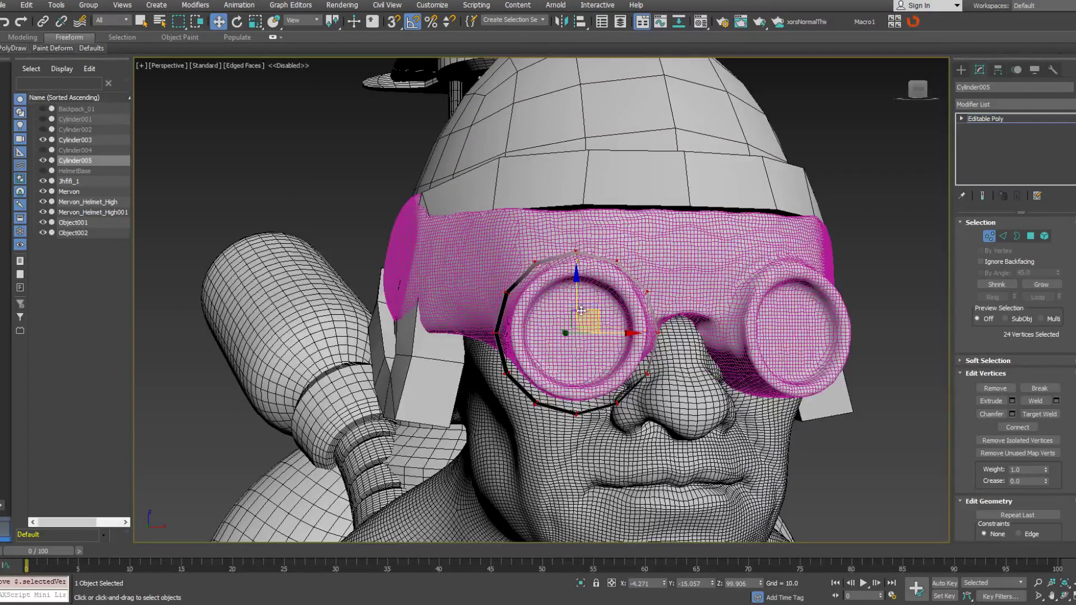
Scale the ring down to match the lens rim's outline and nudge it up to re-centre it around the rim.
{"action": "right_click", "coordinate": [580, 311]}
{"action": "left_click", "coordinate": [594, 335]}
{"action": "left_click_drag", "start_coordinate": [573, 339], "coordinate": [570, 349]}
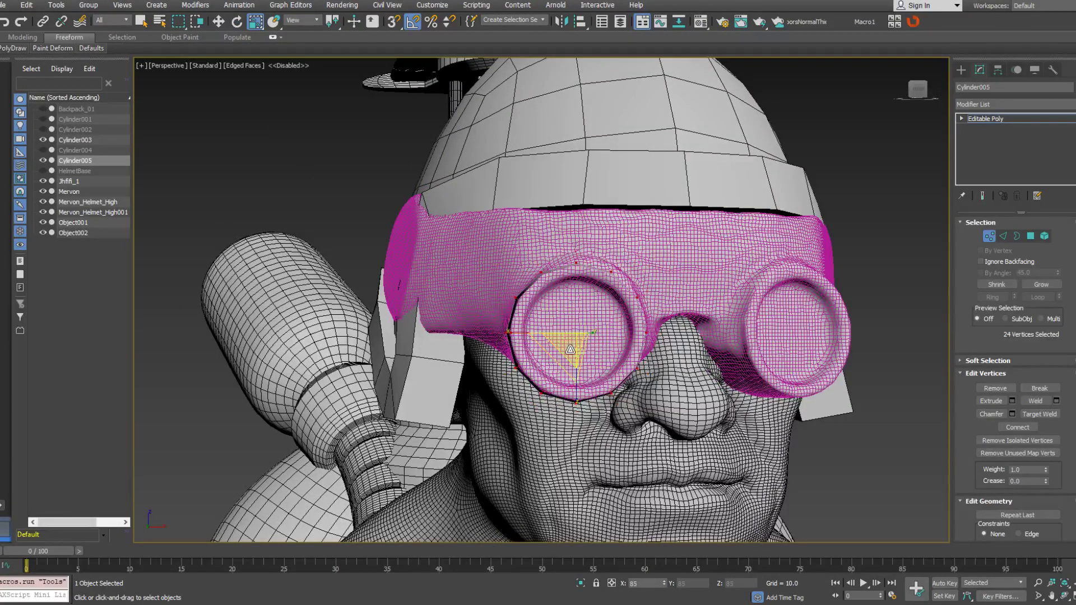
{"action": "right_click", "coordinate": [569, 344]}
{"action": "left_click", "coordinate": [583, 352]}
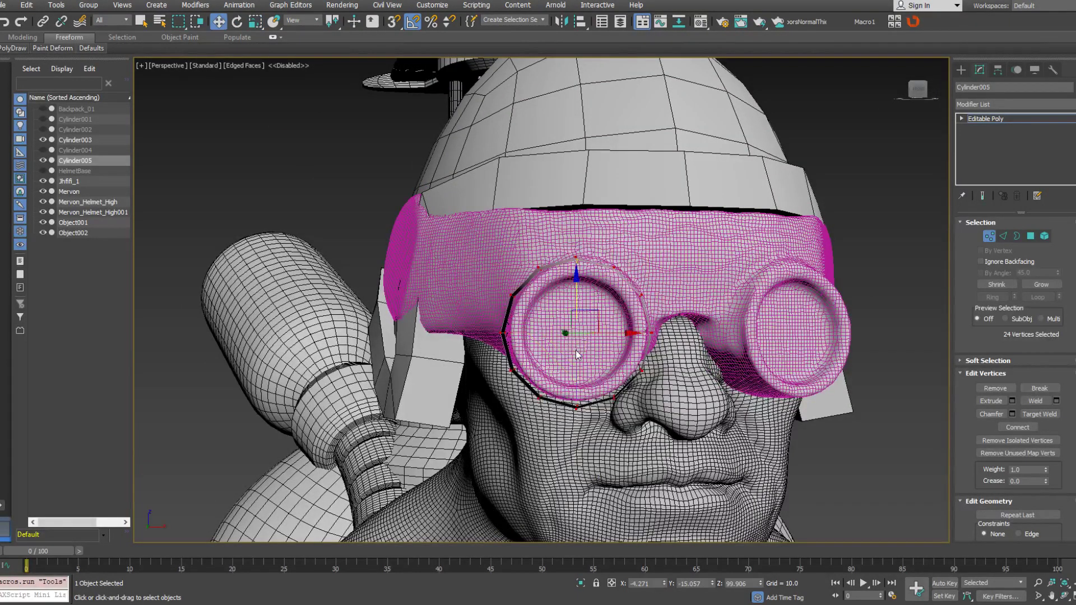
{"action": "left_click_drag", "start_coordinate": [596, 324], "coordinate": [601, 312]}
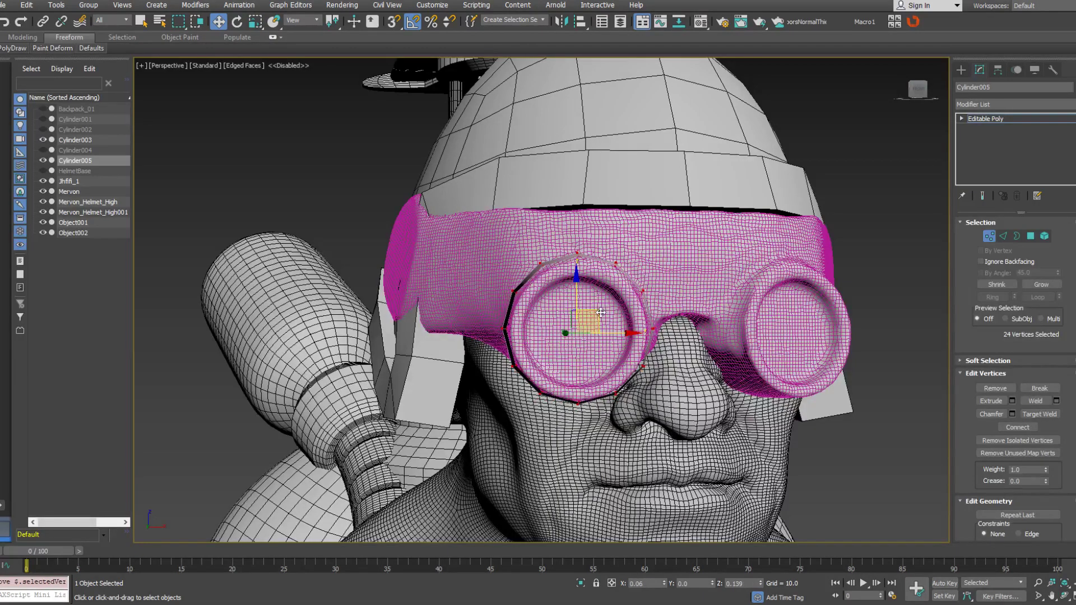
Push the ring back toward the face and slightly up so it wraps around the lens housing.
{"action": "middle_click_drag", "start_coordinate": [633, 330], "coordinate": [562, 347], "text": "alt"}
{"action": "left_click_drag", "start_coordinate": [555, 317], "coordinate": [531, 309]}
{"action": "middle_click_drag", "start_coordinate": [531, 310], "coordinate": [548, 253], "text": "alt"}
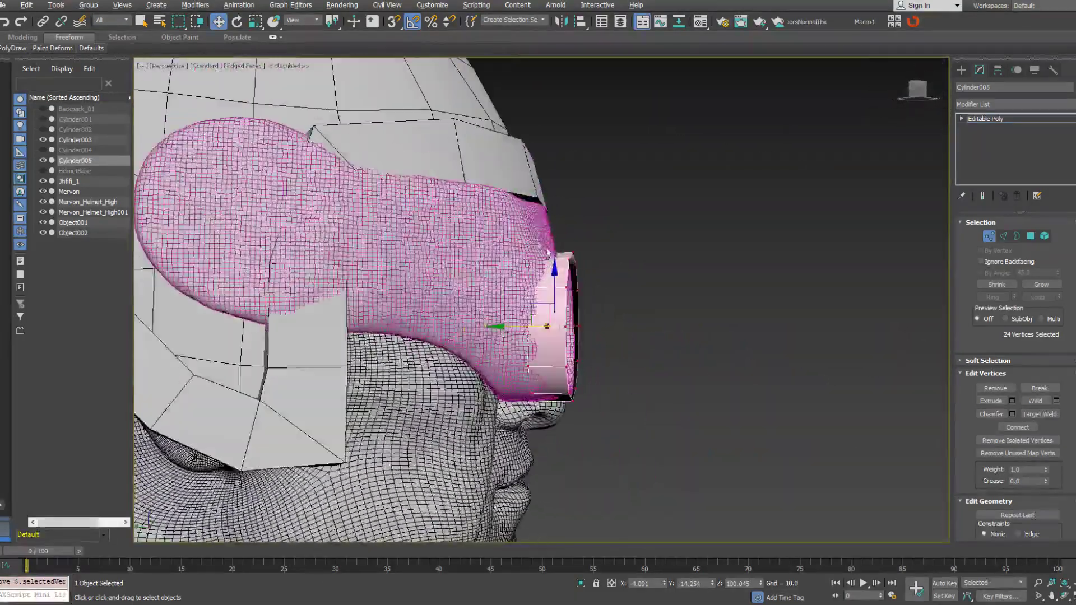
Select all 12 edges running across the ring's width and scale them slightly to adjust the fit around the lens housing.
{"action": "left_click", "coordinate": [1003, 236]}
{"action": "middle_click_drag", "start_coordinate": [650, 263], "coordinate": [626, 289], "text": "alt"}
{"action": "left_click", "coordinate": [565, 270]}
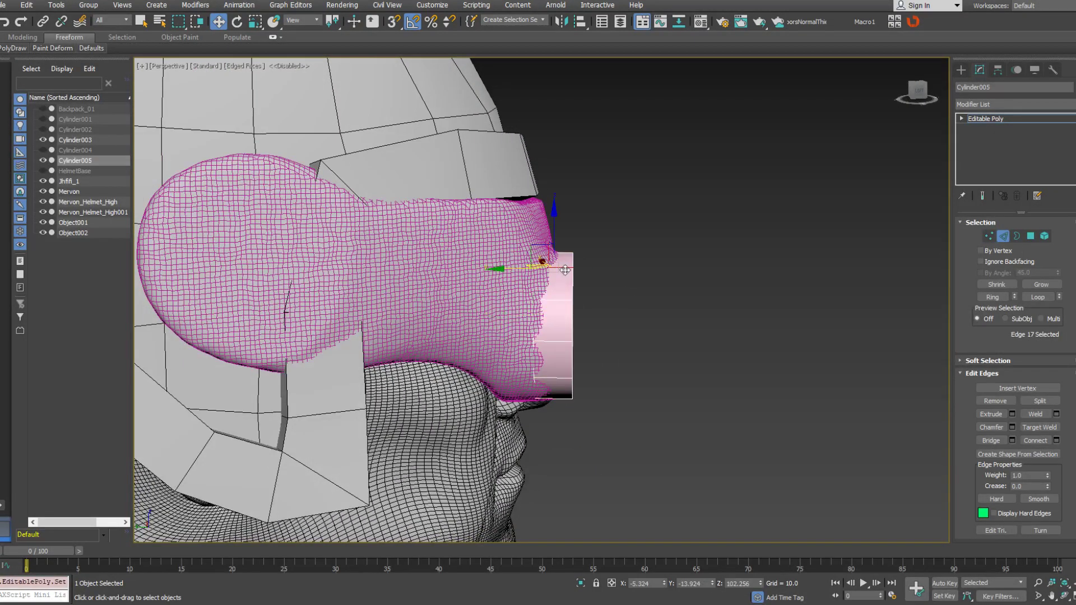
{"action": "right_click", "coordinate": [600, 269]}
{"action": "left_click", "coordinate": [612, 300]}
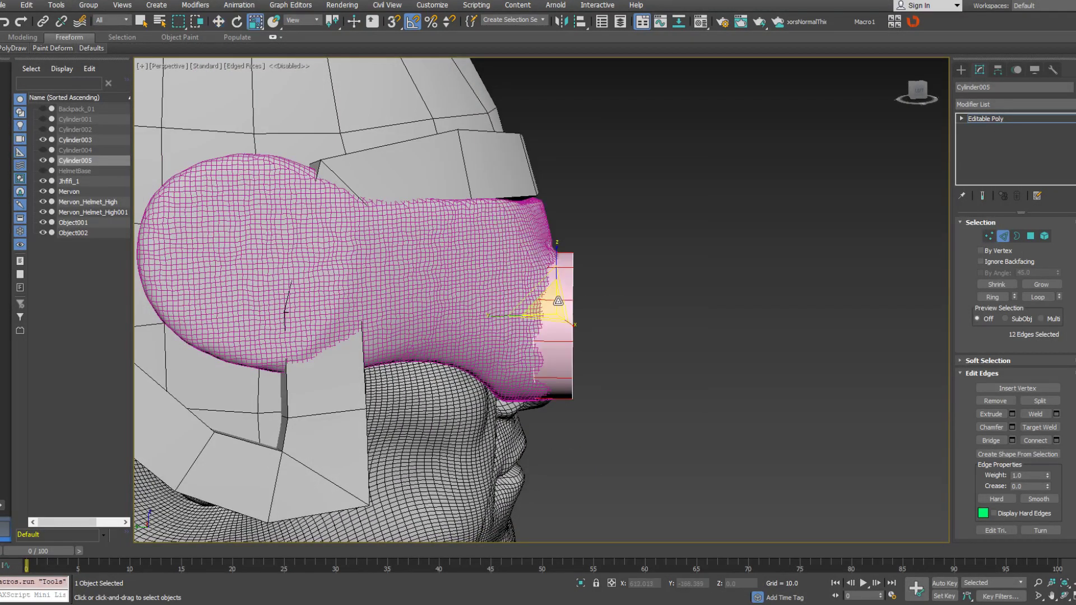
{"action": "left_click_drag", "start_coordinate": [565, 279], "coordinate": [577, 255]}
{"action": "middle_click_drag", "start_coordinate": [565, 268], "coordinate": [812, 259], "text": "alt"}
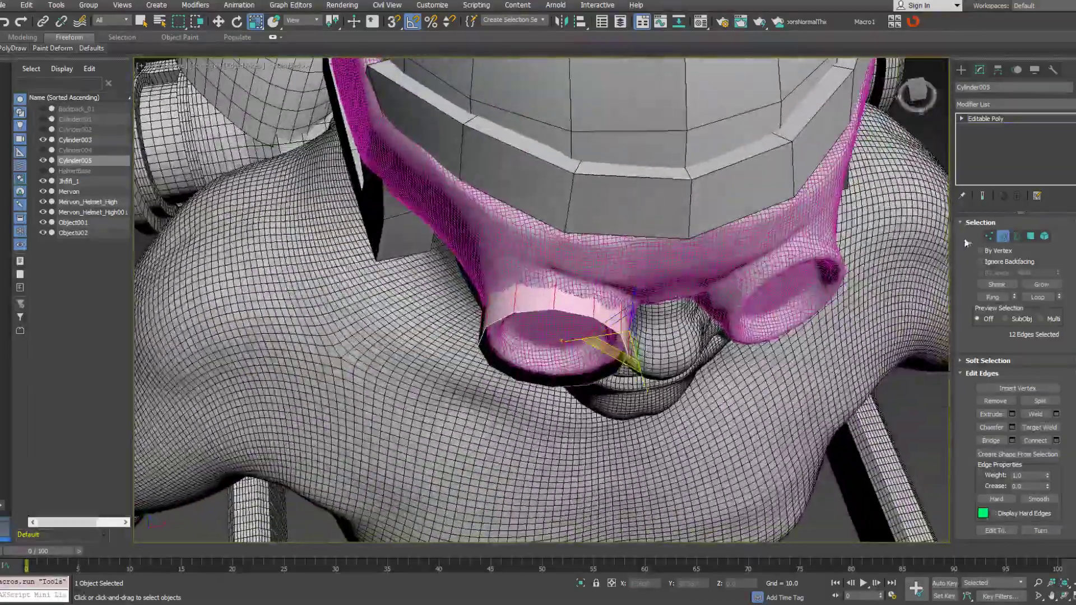
Connect the ring's 12 crosswise edges to add an edge loop around the middle of the ring.
{"action": "key", "text": "1"}
{"action": "middle_click_drag", "start_coordinate": [728, 269], "coordinate": [764, 240], "text": "alt"}
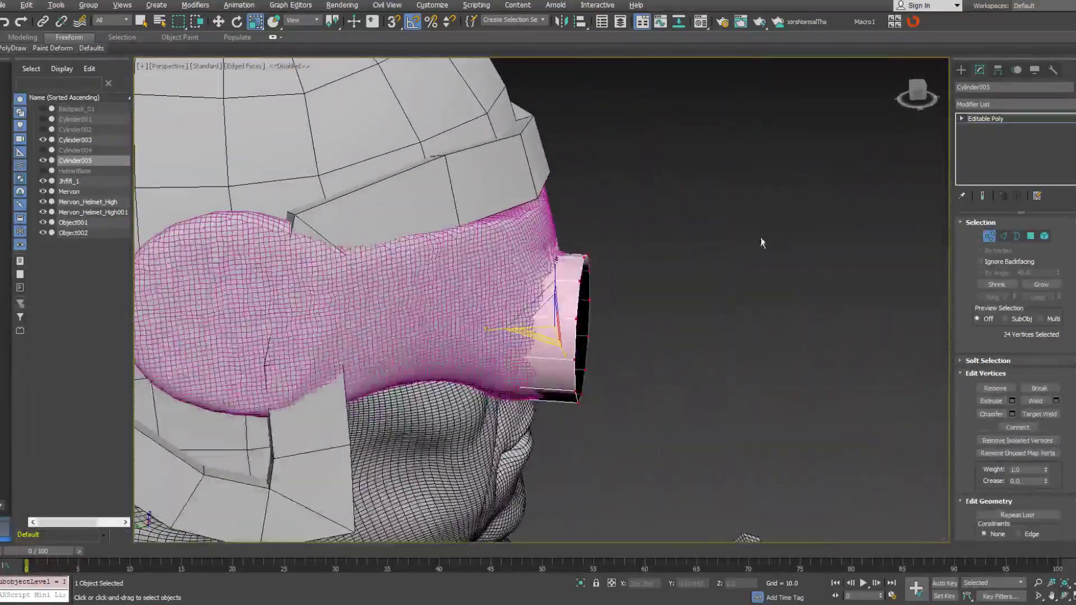
{"action": "left_click", "coordinate": [1001, 236]}
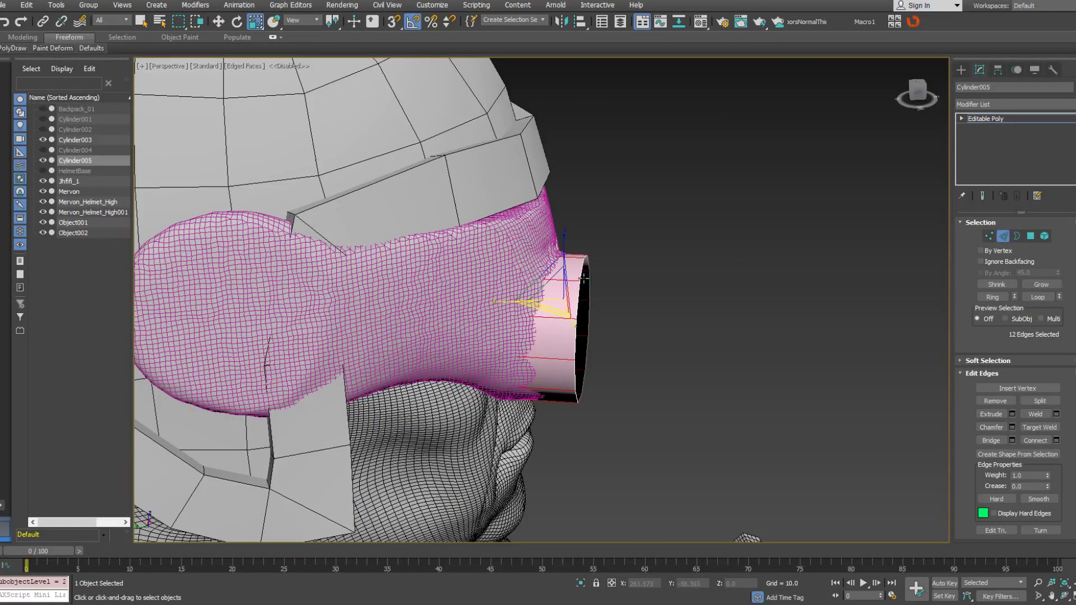
{"action": "key", "text": "alt+l"}
{"action": "middle_click_drag", "start_coordinate": [525, 306], "coordinate": [381, 320], "text": "alt"}
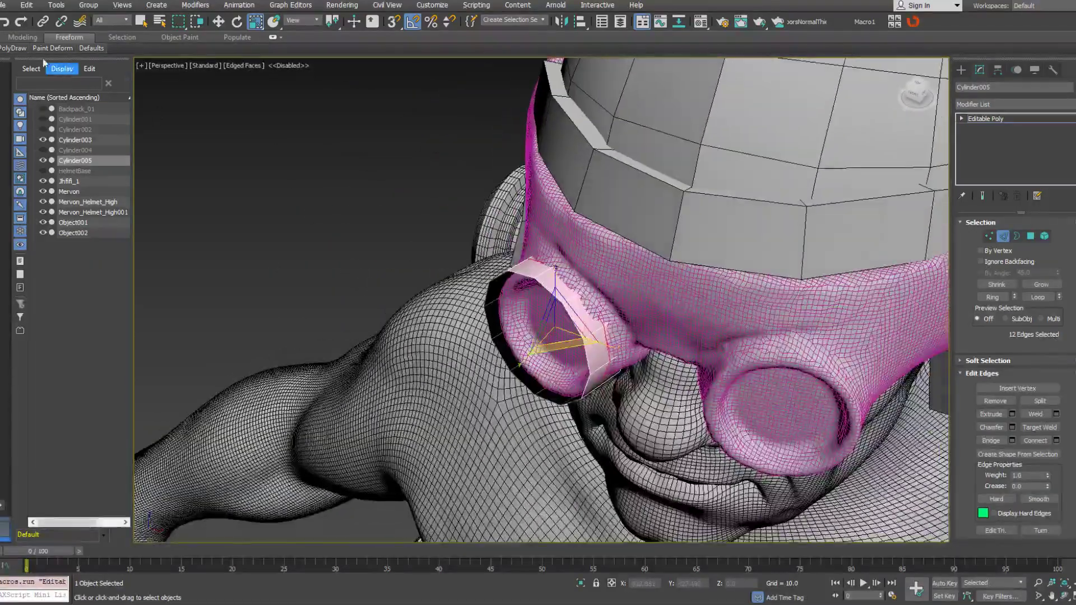
{"action": "mouse_move", "coordinate": [13, 48]}
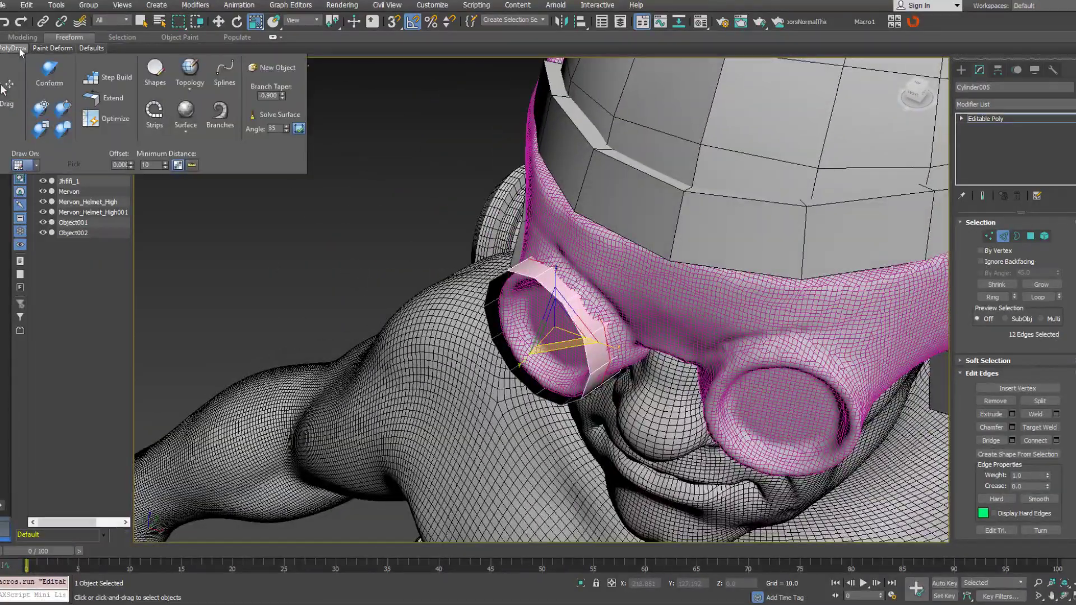
{"action": "left_click", "coordinate": [111, 118]}
{"action": "left_click", "coordinate": [114, 125]}
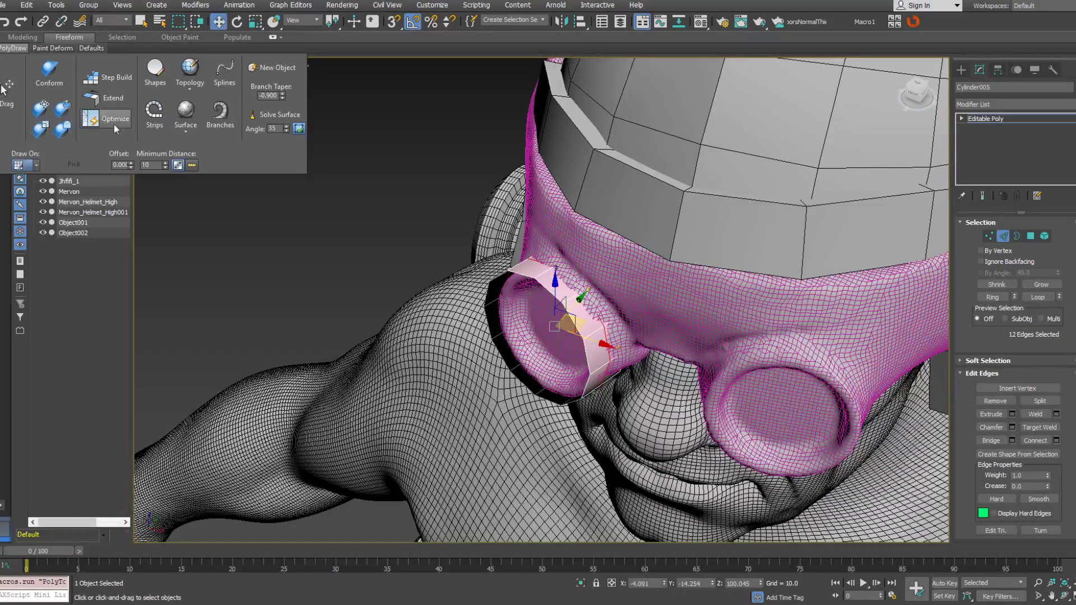
{"action": "left_click", "coordinate": [36, 164]}
{"action": "left_click", "coordinate": [50, 193]}
{"action": "left_click", "coordinate": [77, 166]}
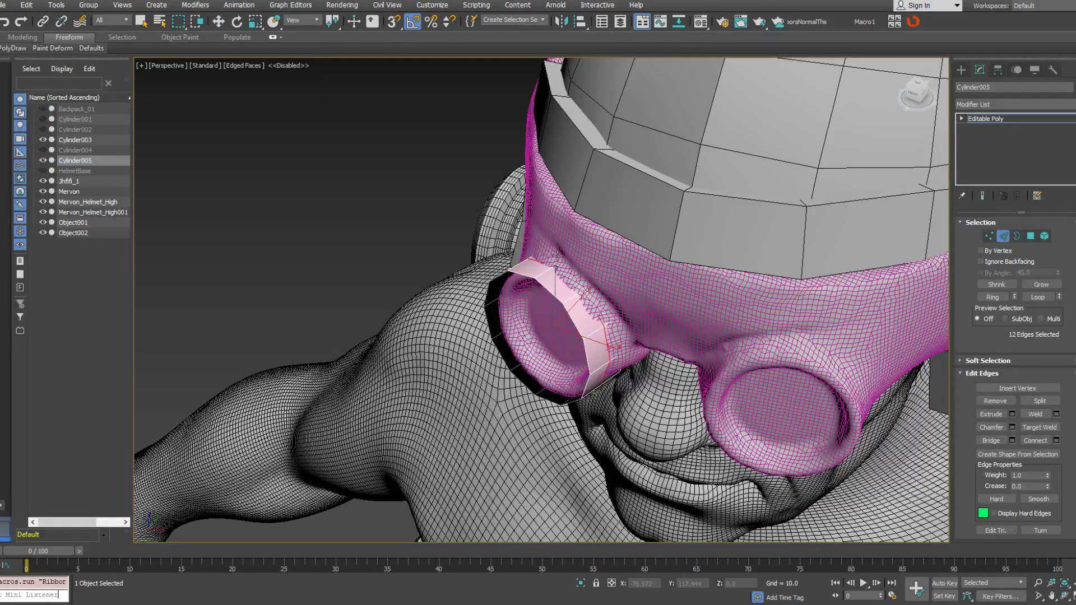
{"action": "key", "text": "w"}
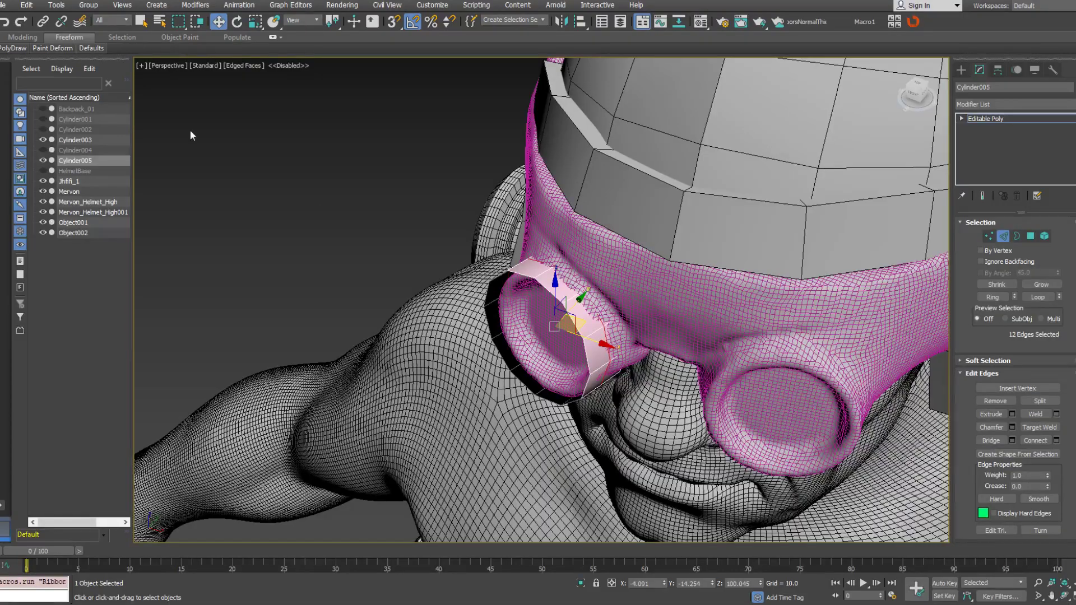
{"action": "mouse_move", "coordinate": [13, 48]}
{"action": "left_click", "coordinate": [111, 99]}
{"action": "middle_click_drag", "start_coordinate": [605, 316], "coordinate": [559, 384], "text": "alt"}
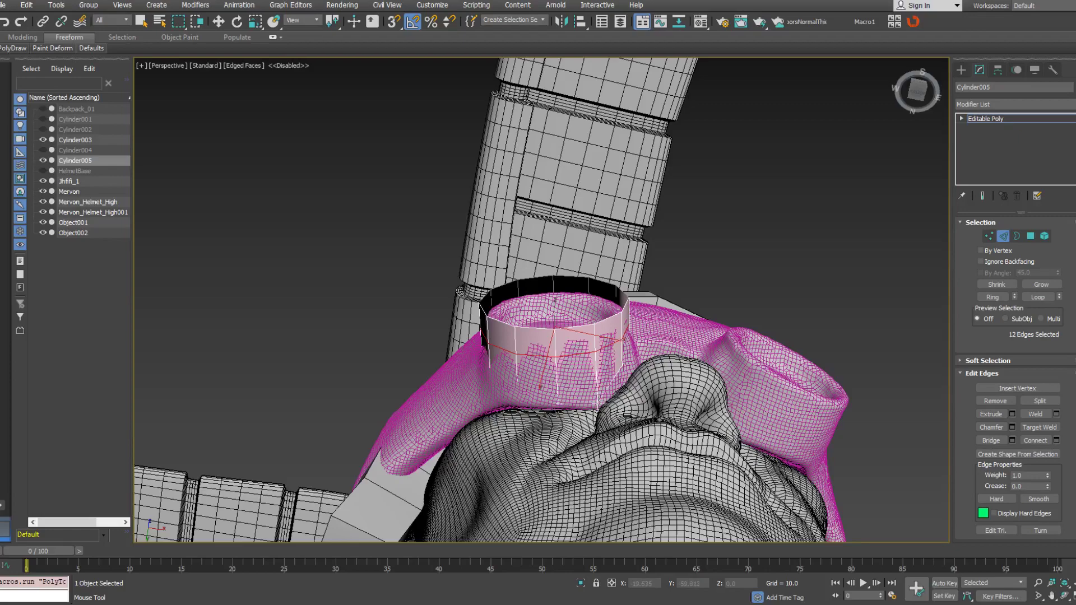
{"action": "middle_click_drag", "start_coordinate": [598, 403], "coordinate": [634, 351], "text": "alt"}
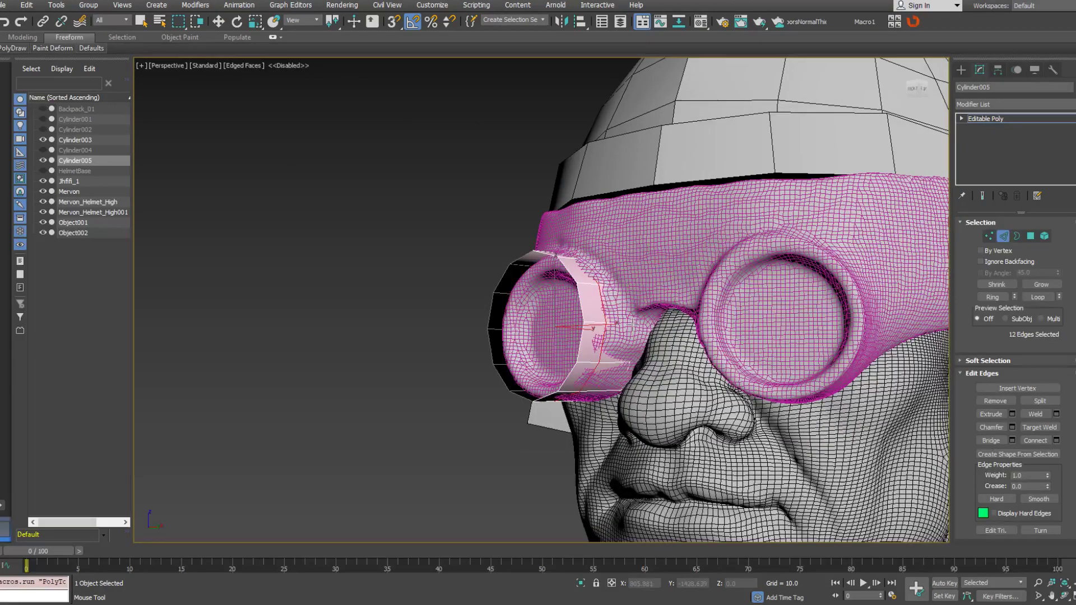
{"action": "mouse_move", "coordinate": [633, 324]}
{"action": "middle_mouse_down", "text": "alt"}
{"action": "mouse_move", "coordinate": [625, 308]}
{"action": "mouse_move", "coordinate": [632, 325]}
{"action": "middle_mouse_up", "text": "alt"}
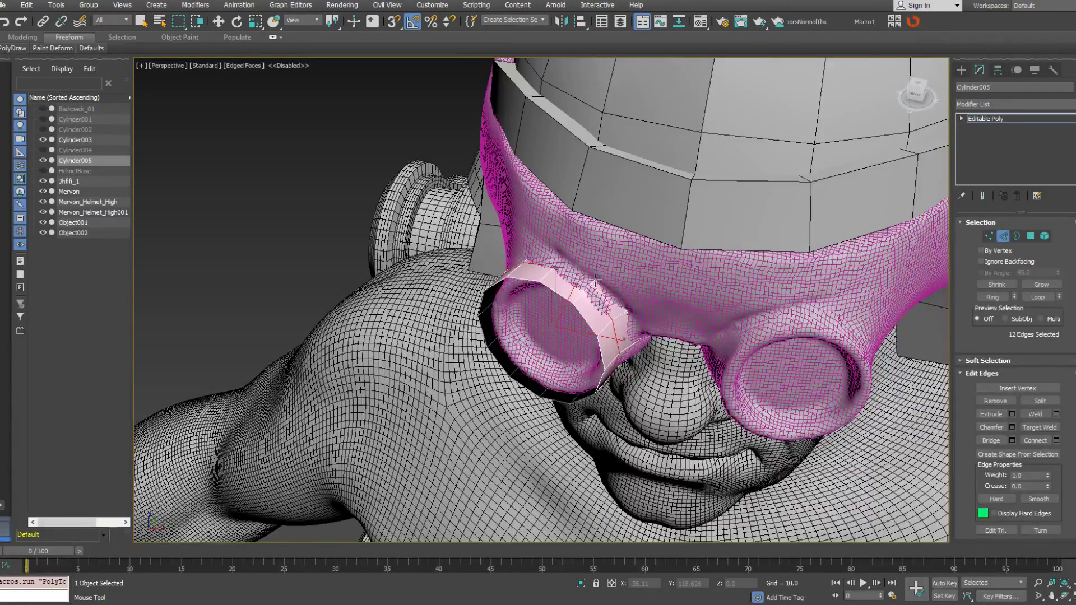
{"action": "middle_click_drag", "start_coordinate": [595, 279], "coordinate": [616, 263], "text": "alt"}
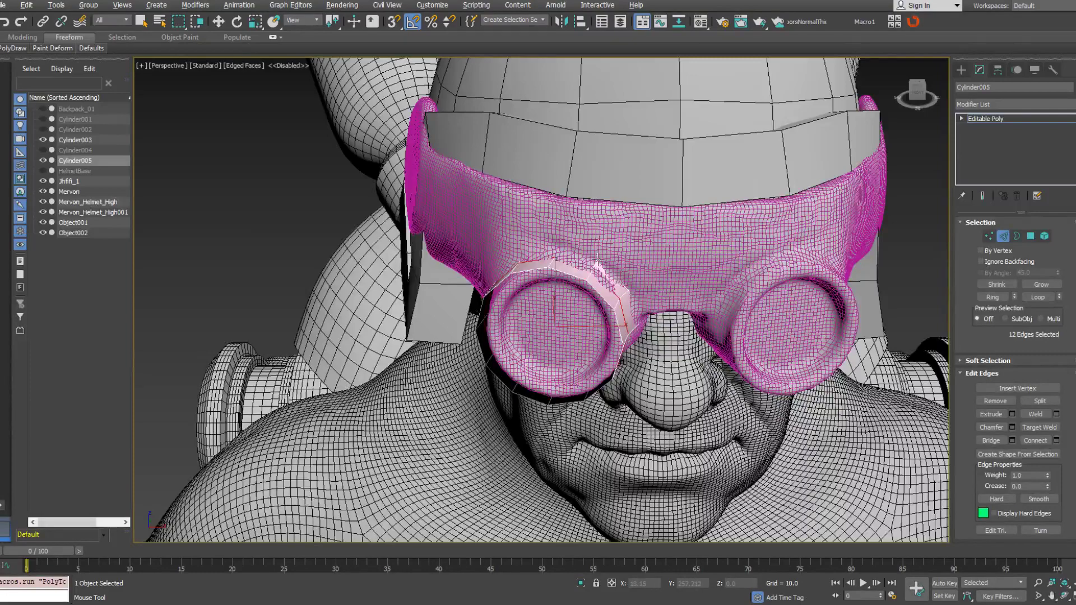
{"action": "middle_click_drag", "start_coordinate": [598, 258], "coordinate": [583, 270], "text": "alt"}
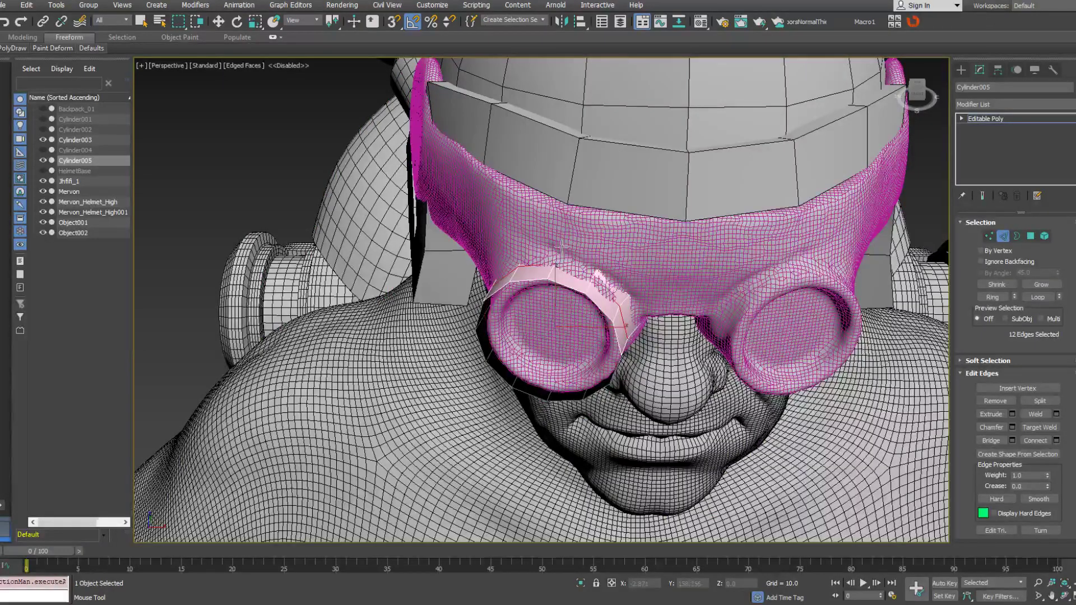
{"action": "mouse_move", "coordinate": [562, 247]}
{"action": "middle_mouse_down", "text": "alt"}
{"action": "mouse_move", "coordinate": [651, 233]}
{"action": "mouse_move", "coordinate": [606, 230]}
{"action": "mouse_move", "coordinate": [558, 250]}
{"action": "middle_mouse_up", "text": "alt"}
{"action": "key", "text": "w"}
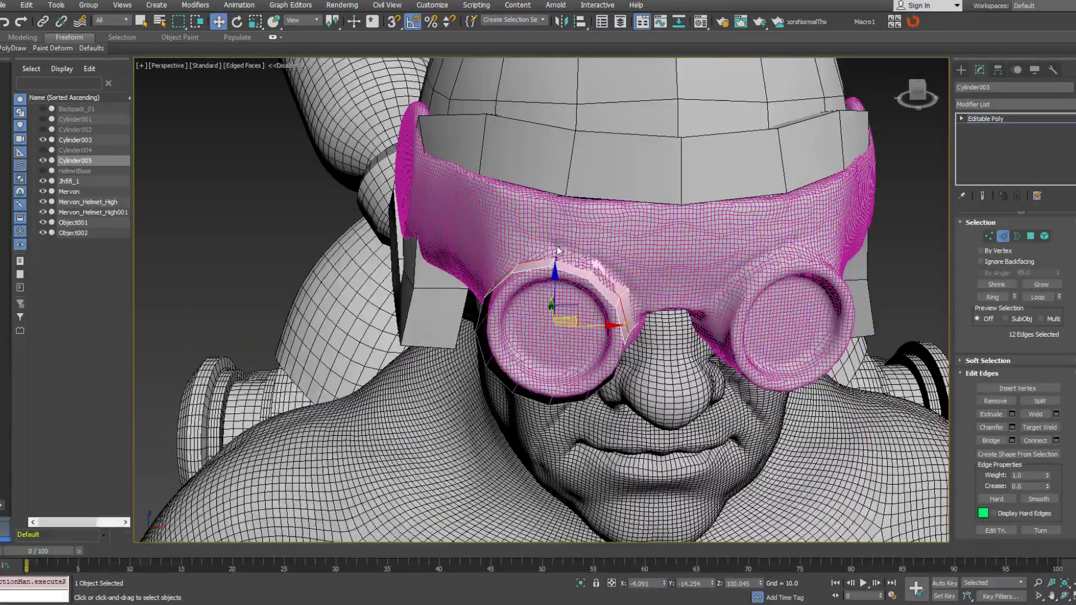
Pull two neighbouring rear vertices at the top of the ring up to the upper edge of the goggles.
{"action": "left_click", "coordinate": [990, 236]}
{"action": "left_click_drag", "start_coordinate": [556, 217], "coordinate": [558, 174]}
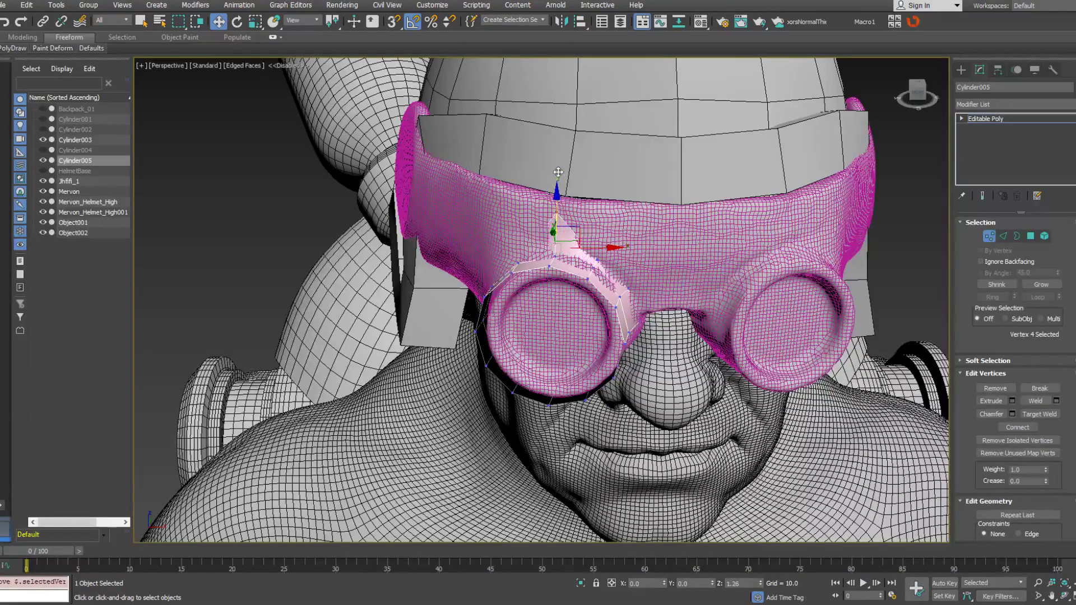
{"action": "middle_click_drag", "start_coordinate": [558, 175], "coordinate": [560, 170], "text": "alt"}
{"action": "left_click_drag", "start_coordinate": [561, 169], "coordinate": [559, 160]}
{"action": "middle_click_drag", "start_coordinate": [565, 163], "coordinate": [533, 207], "text": "alt"}
{"action": "left_click", "coordinate": [584, 266], "text": "alt"}
{"action": "middle_click_drag", "start_coordinate": [584, 265], "coordinate": [634, 243], "text": "alt"}
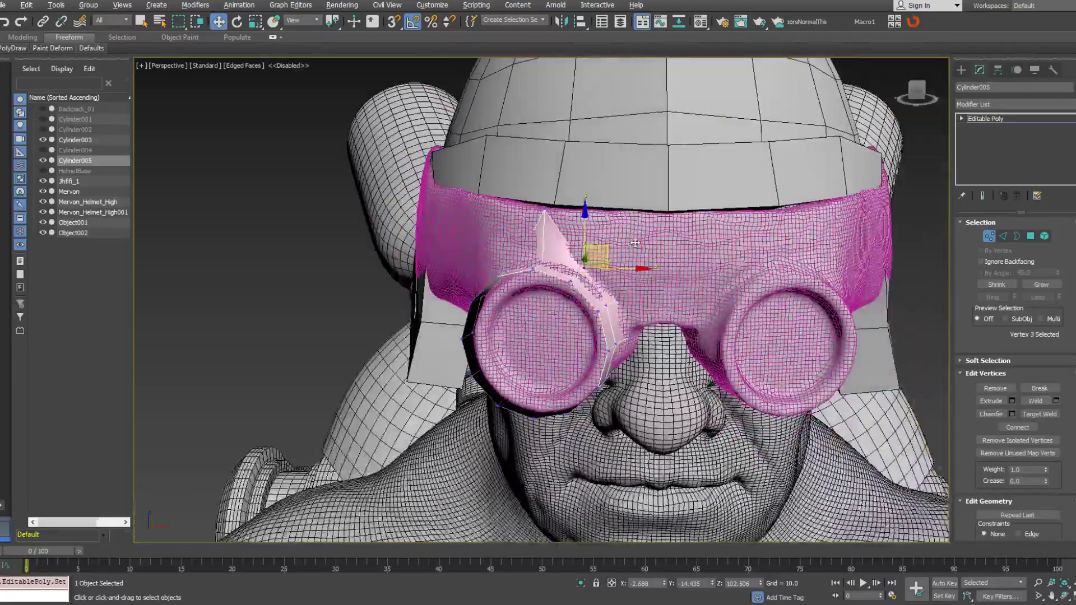
{"action": "left_click_drag", "start_coordinate": [606, 248], "coordinate": [619, 196]}
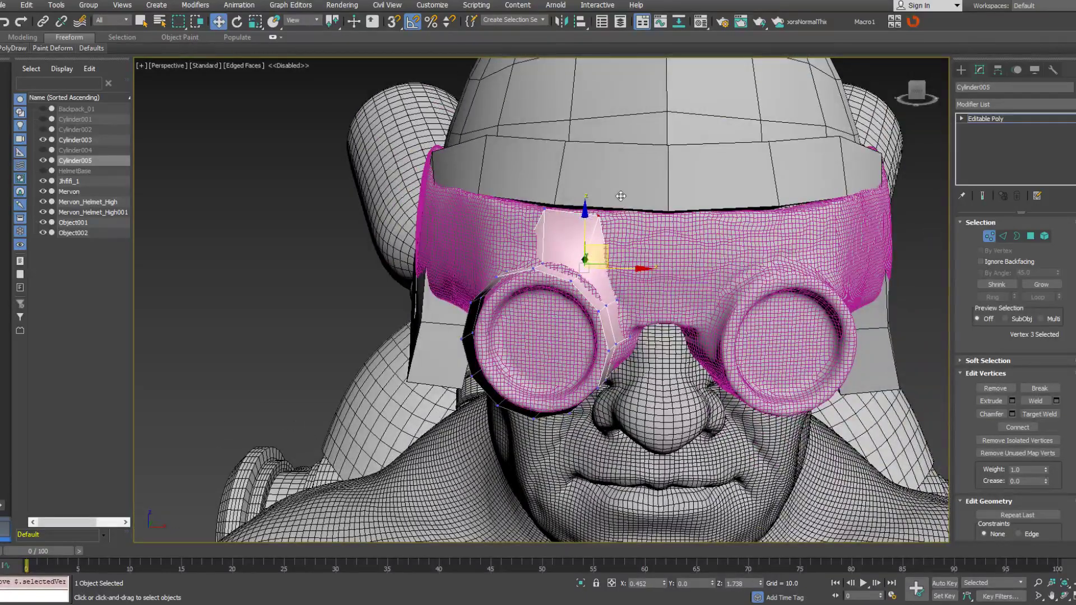
{"action": "middle_click_drag", "start_coordinate": [621, 195], "coordinate": [822, 238], "text": "alt"}
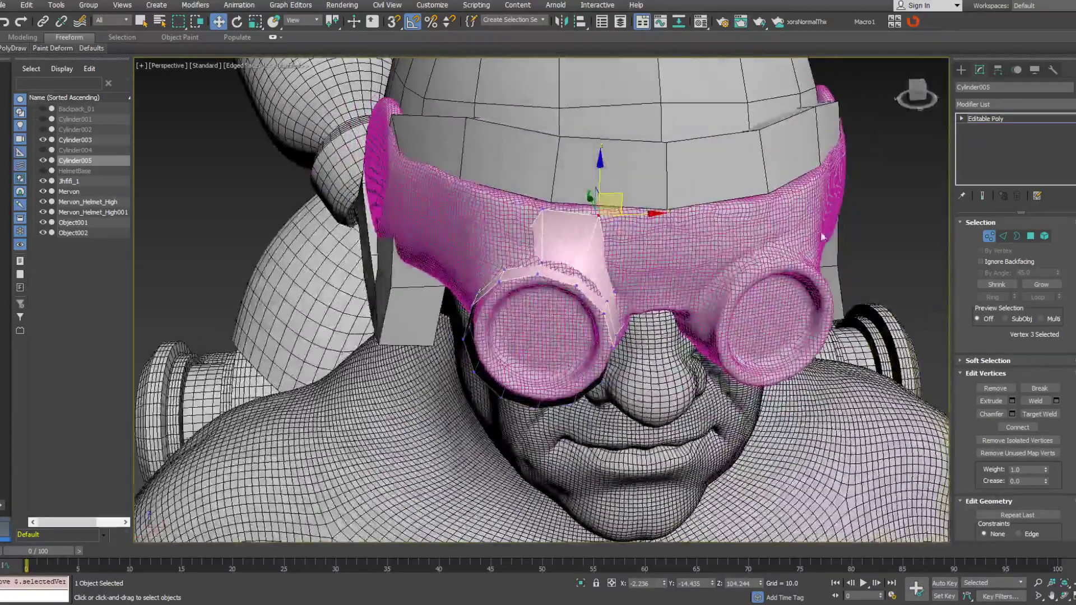
Extrude the raised polygon's nose-side edge across to the middle of the goggles along X and bring it slightly forward along Y.
{"action": "left_click", "coordinate": [1002, 237]}
{"action": "left_click", "coordinate": [615, 244]}
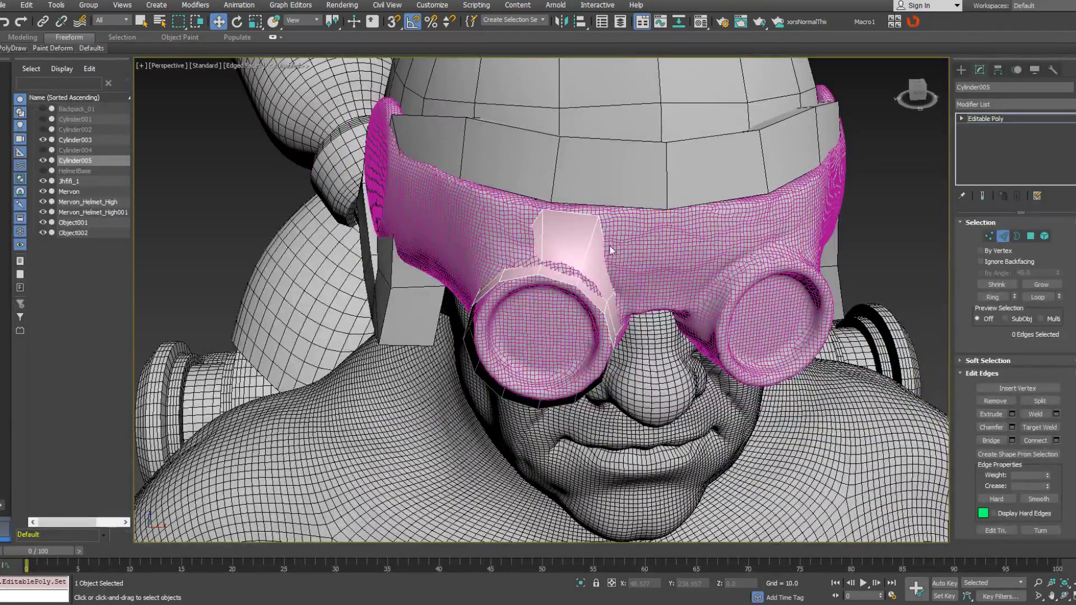
{"action": "left_click", "coordinate": [607, 248]}
{"action": "middle_click_drag", "start_coordinate": [607, 248], "coordinate": [610, 280], "text": "alt"}
{"action": "left_click_drag", "start_coordinate": [648, 256], "coordinate": [695, 258], "text": "shift"}
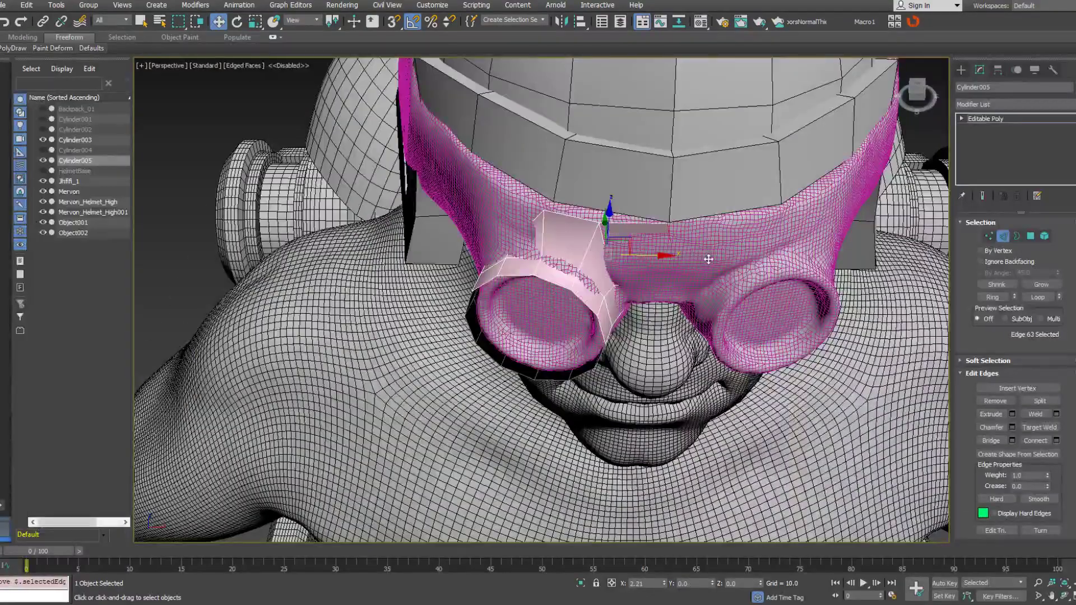
{"action": "middle_click_drag", "start_coordinate": [708, 259], "coordinate": [756, 229], "text": "alt"}
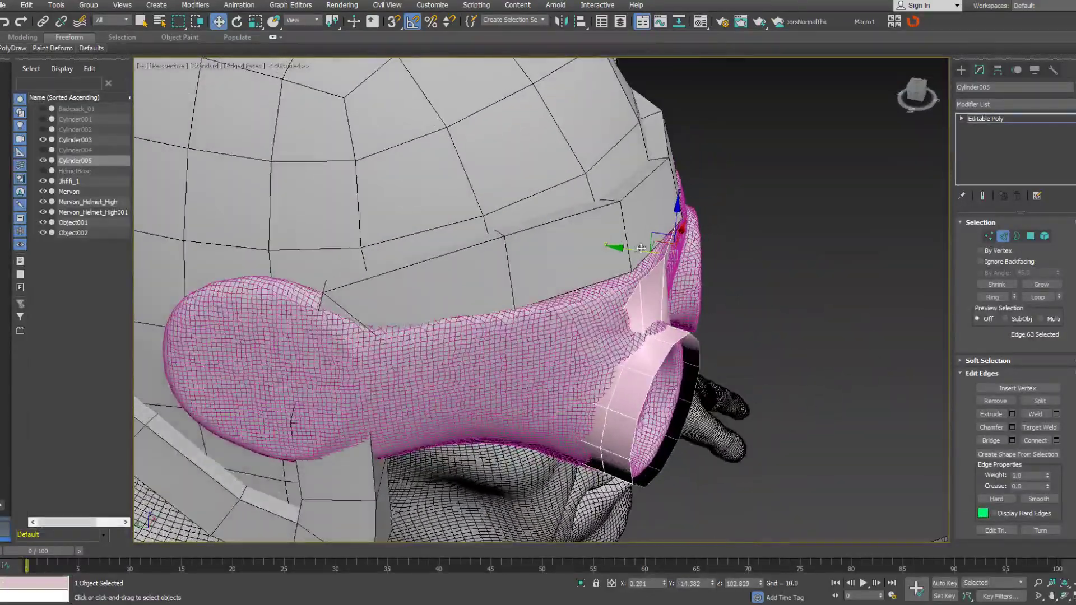
{"action": "left_click_drag", "start_coordinate": [640, 249], "coordinate": [645, 253]}
{"action": "middle_click_drag", "start_coordinate": [645, 252], "coordinate": [919, 246], "text": "alt"}
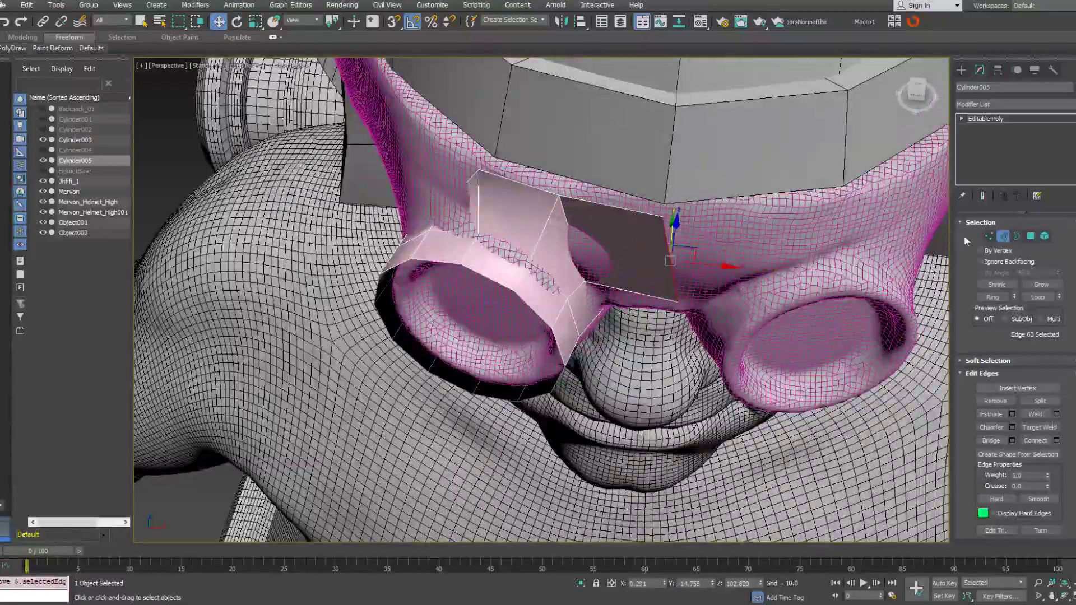
Set the X position of both end vertices of the nose-bridge polygon to 0 so they lie on the centre line.
{"action": "left_click", "coordinate": [988, 236]}
{"action": "middle_click_drag", "start_coordinate": [696, 236], "coordinate": [742, 217], "text": "alt"}
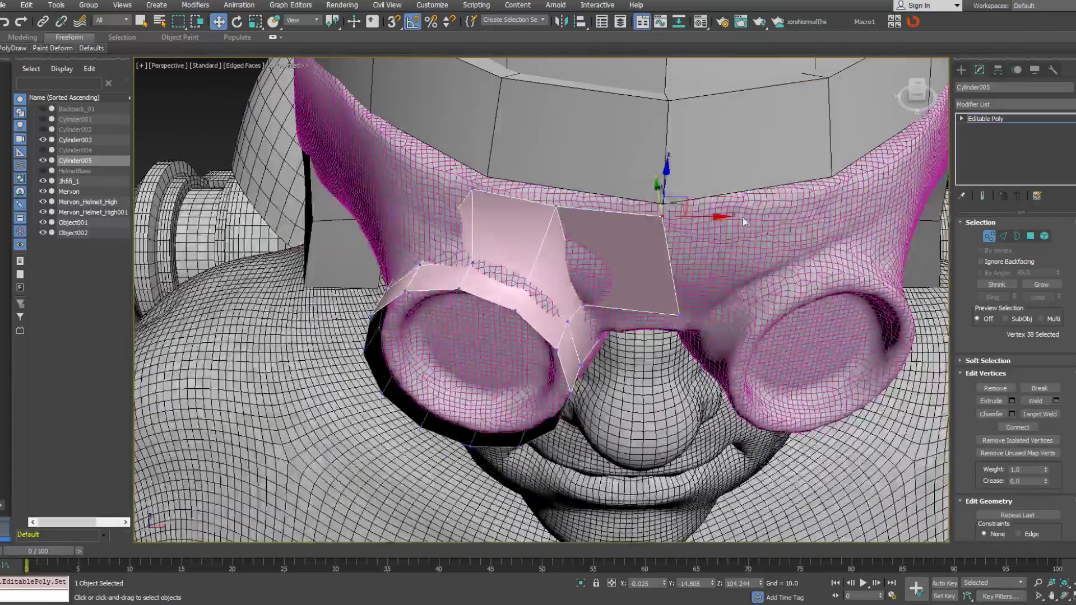
{"action": "right_click", "coordinate": [739, 213]}
{"action": "left_click", "coordinate": [755, 226]}
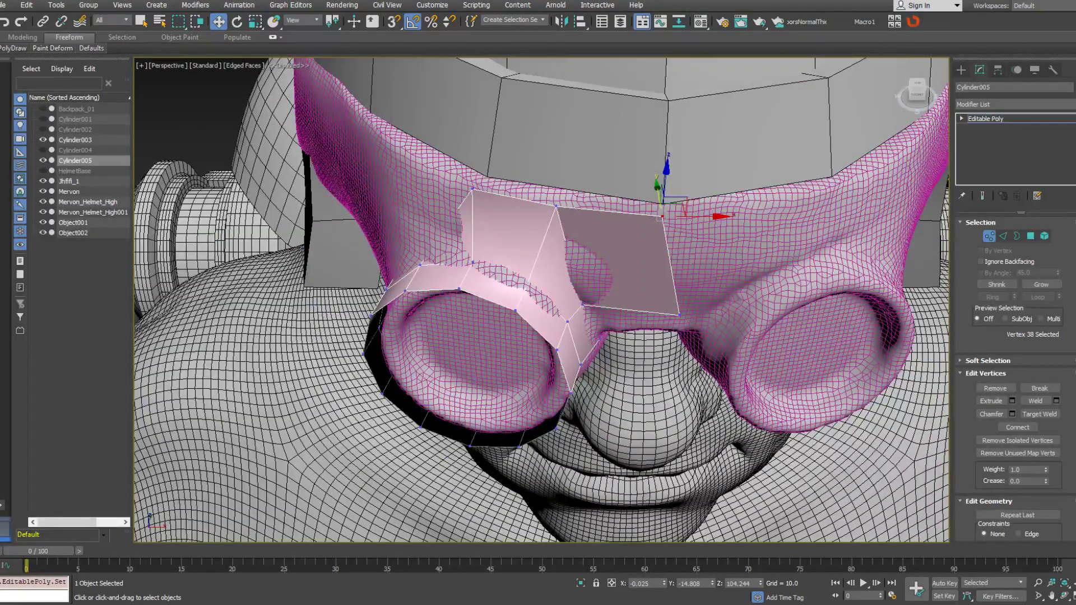
{"action": "right_click", "coordinate": [665, 584]}
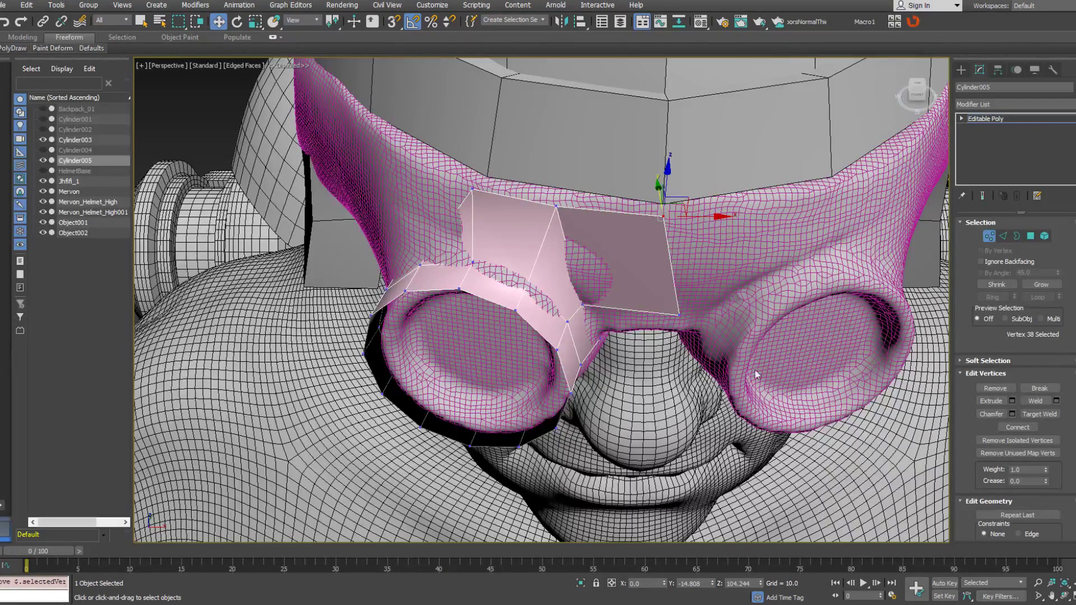
{"action": "left_click_drag", "start_coordinate": [679, 330], "coordinate": [666, 300]}
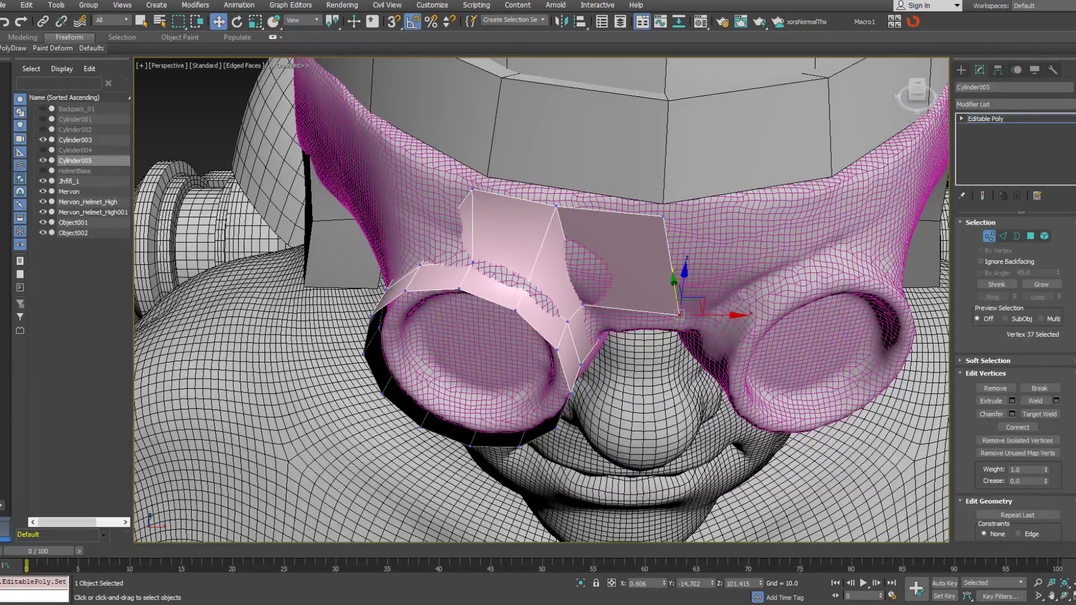
{"action": "right_click", "coordinate": [664, 584]}
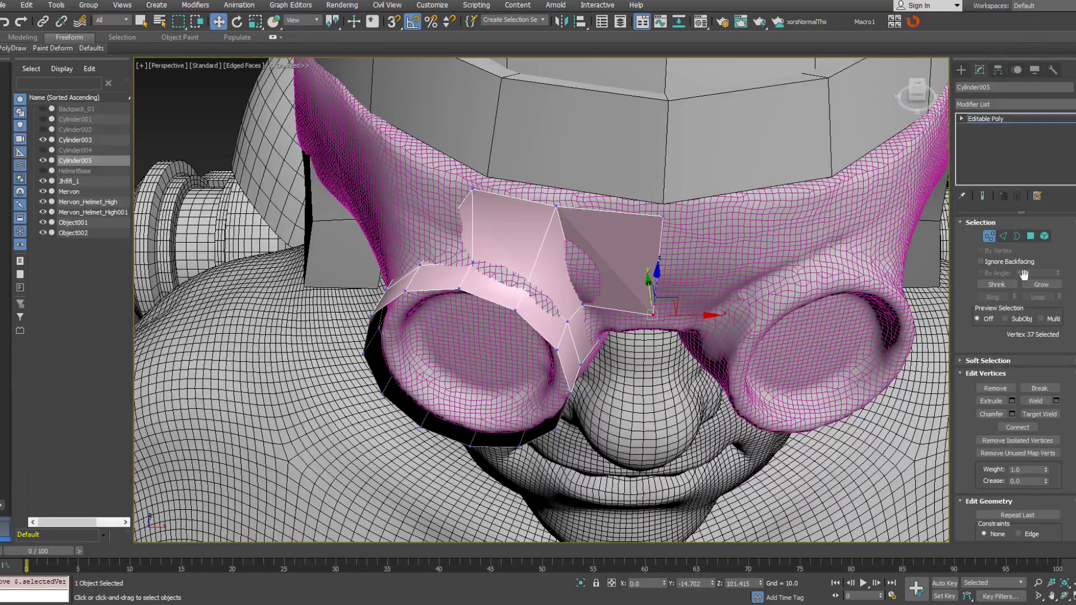
Move the ring's rear vertex at the outer lower corner of the nose bridge slightly forward along Y.
{"action": "middle_click_drag", "start_coordinate": [675, 263], "coordinate": [742, 254], "text": "alt"}
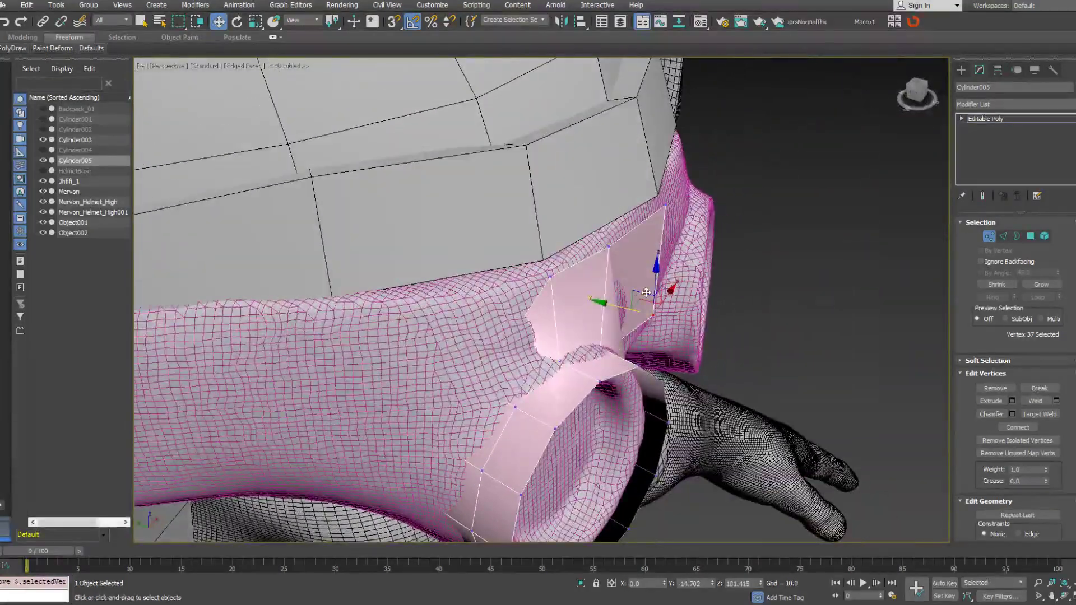
{"action": "middle_click_drag", "start_coordinate": [635, 285], "coordinate": [586, 330], "text": "alt"}
{"action": "left_click", "coordinate": [580, 322]}
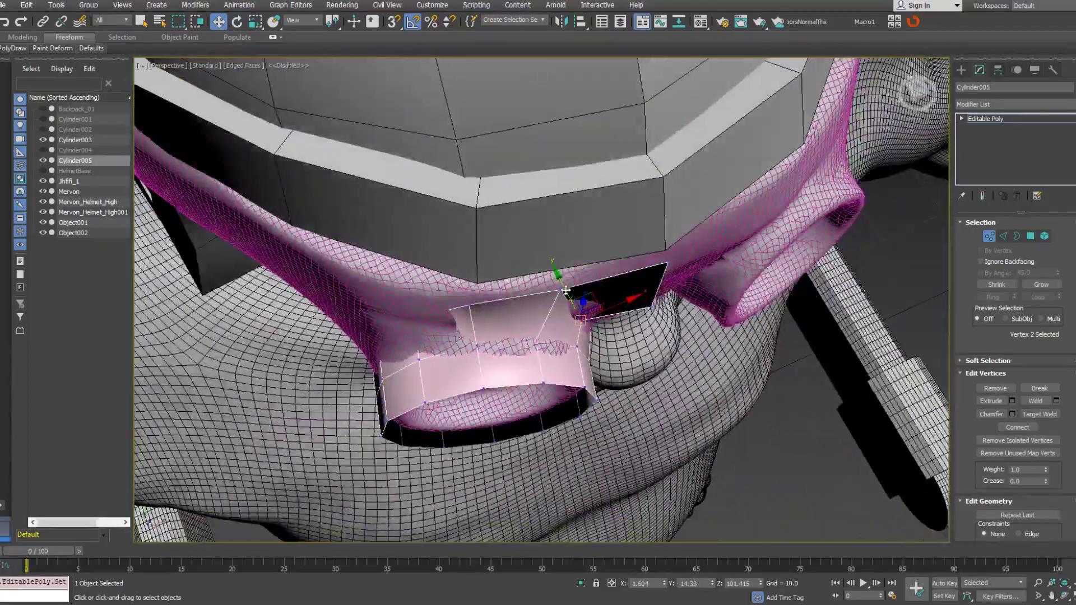
{"action": "left_click_drag", "start_coordinate": [562, 282], "coordinate": [567, 292]}
{"action": "middle_click_drag", "start_coordinate": [567, 291], "coordinate": [553, 231], "text": "alt"}
Reposition the ring's rear vertex beside the nose, just below the nose-bridge polygon, closer to the goggles surface.
{"action": "left_click", "coordinate": [616, 392]}
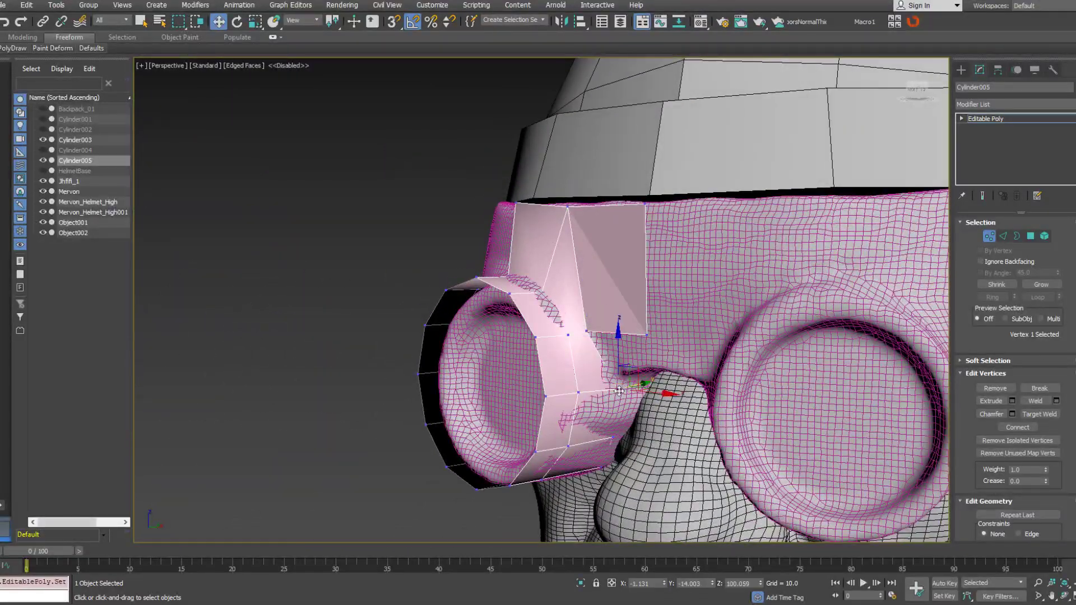
{"action": "middle_click_drag", "start_coordinate": [616, 392], "coordinate": [633, 403], "text": "alt"}
{"action": "left_click_drag", "start_coordinate": [655, 379], "coordinate": [652, 375]}
{"action": "middle_click_drag", "start_coordinate": [652, 374], "coordinate": [716, 274], "text": "alt"}
{"action": "left_click_drag", "start_coordinate": [639, 397], "coordinate": [634, 396]}
{"action": "middle_click_drag", "start_coordinate": [634, 396], "coordinate": [606, 440], "text": "alt"}
Raise the lower centre-line vertex of the nose-bridge polygon along Z to about 102.1.
{"action": "left_click", "coordinate": [644, 331]}
{"action": "middle_click_drag", "start_coordinate": [657, 354], "coordinate": [649, 296], "text": "alt"}
{"action": "left_click_drag", "start_coordinate": [649, 296], "coordinate": [653, 263]}
{"action": "middle_click_drag", "start_coordinate": [653, 264], "coordinate": [666, 258], "text": "alt"}
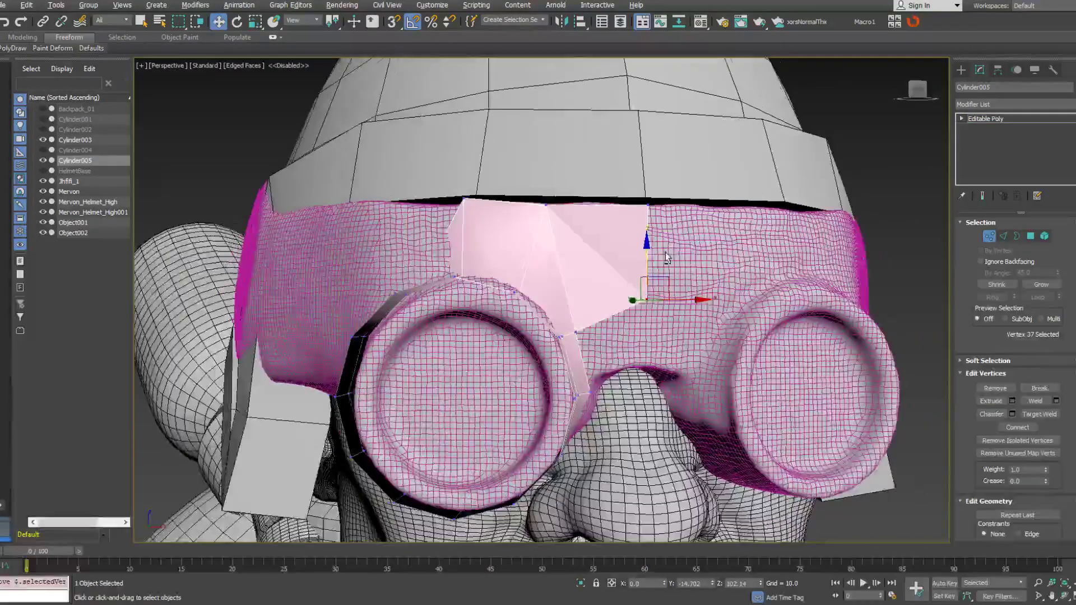
Extrude the lower edge of the nose-bridge polygon downward to form a second polygon above the nose.
{"action": "left_click", "coordinate": [1008, 237]}
{"action": "left_click_drag", "start_coordinate": [603, 320], "coordinate": [604, 341]}
{"action": "middle_click_drag", "start_coordinate": [604, 342], "coordinate": [874, 295], "text": "alt"}
Target-weld the ring's rear vertex beside the nose to the outer lower corner of the new nose-bridge polygon.
{"action": "left_click", "coordinate": [989, 236]}
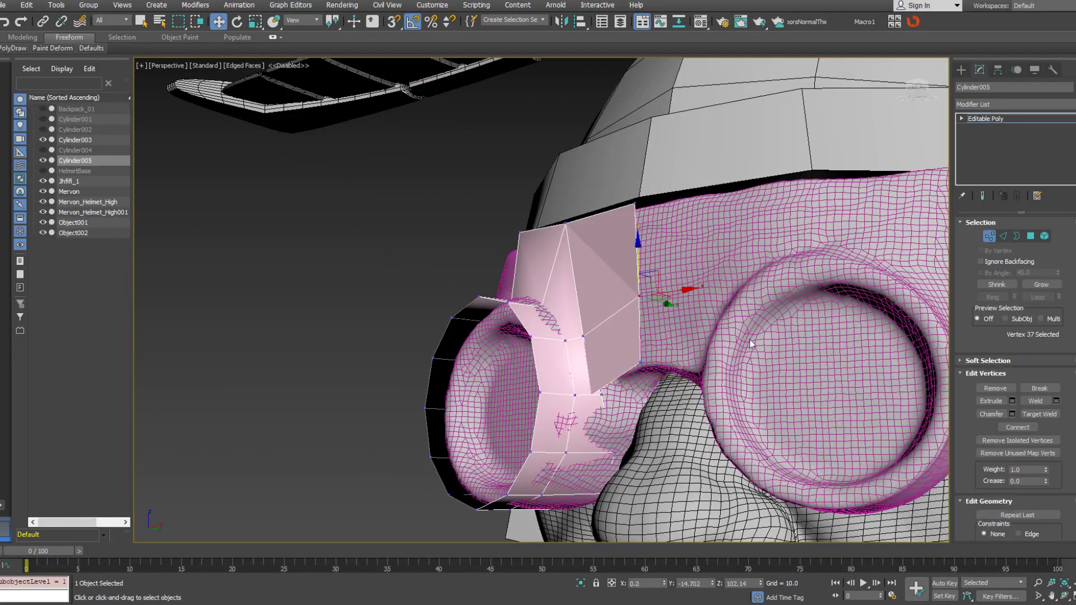
{"action": "right_click", "coordinate": [741, 334]}
{"action": "left_click", "coordinate": [698, 409]}
{"action": "middle_click_drag", "start_coordinate": [610, 392], "coordinate": [613, 402], "text": "alt"}
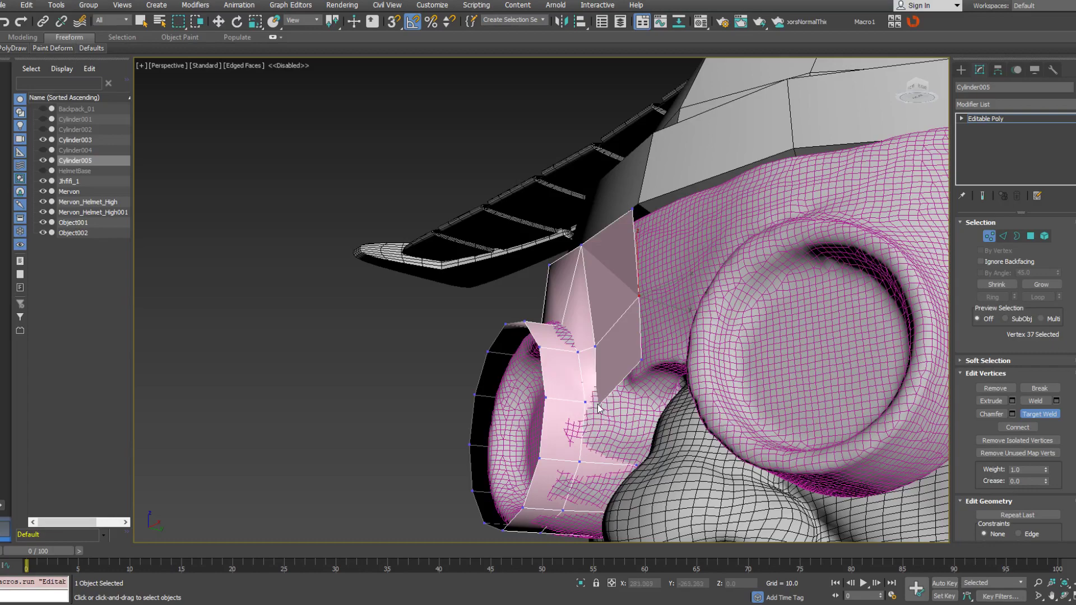
{"action": "right_click", "coordinate": [595, 402]}
{"action": "key", "text": "w"}
Move the welded vertex toward the nose along X, and shift it together with the vertex above slightly outward along X.
{"action": "left_click", "coordinate": [599, 410]}
{"action": "middle_click_drag", "start_coordinate": [599, 411], "coordinate": [654, 417], "text": "alt"}
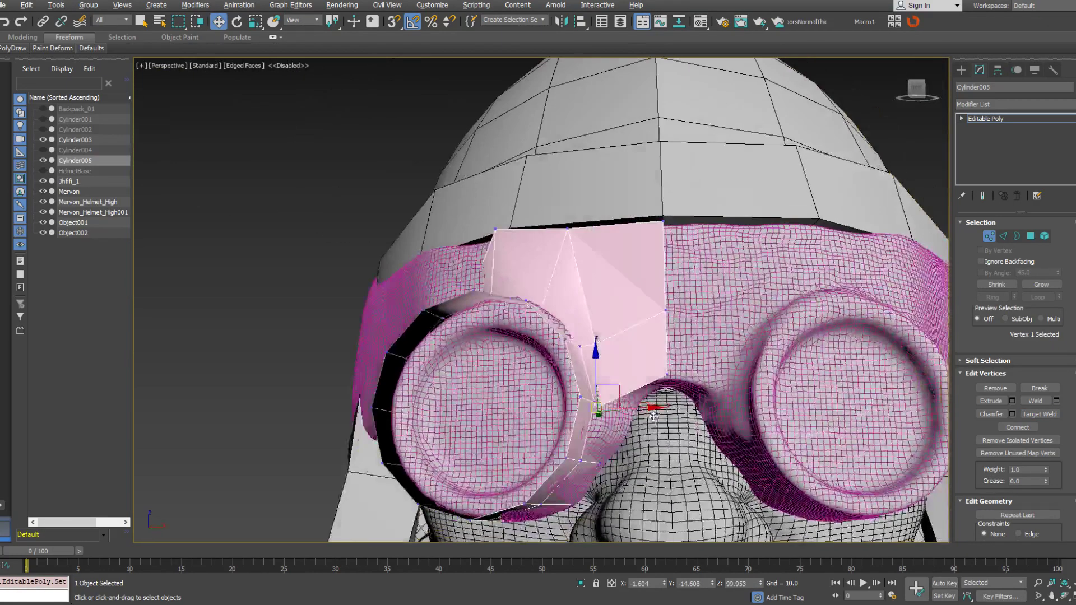
{"action": "left_click_drag", "start_coordinate": [639, 411], "coordinate": [649, 410]}
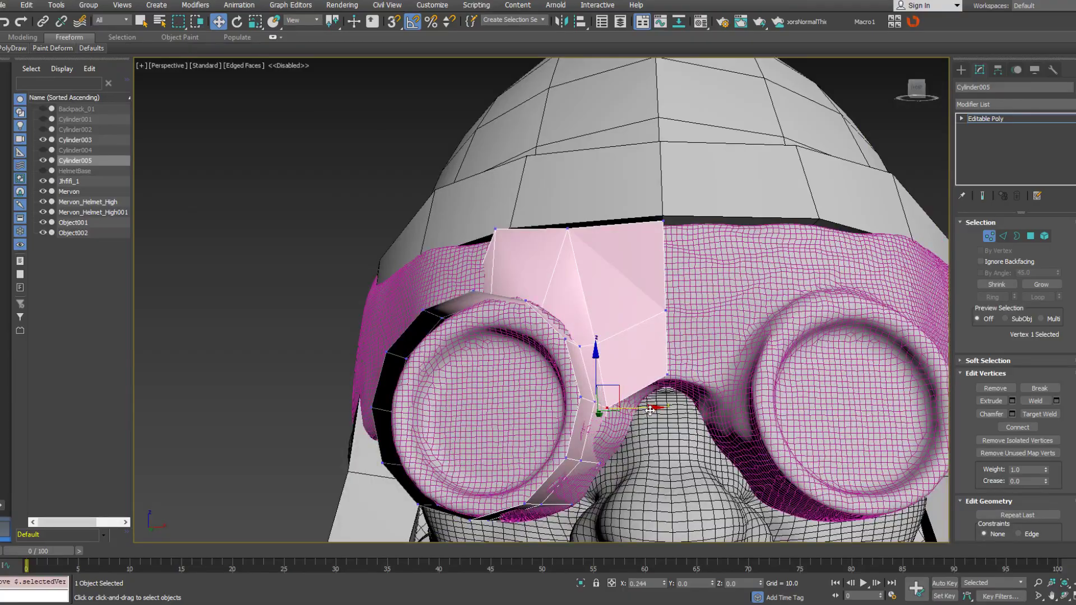
{"action": "middle_click_drag", "start_coordinate": [650, 410], "coordinate": [610, 431], "text": "alt"}
{"action": "middle_click_drag", "start_coordinate": [592, 389], "coordinate": [622, 387], "text": "alt"}
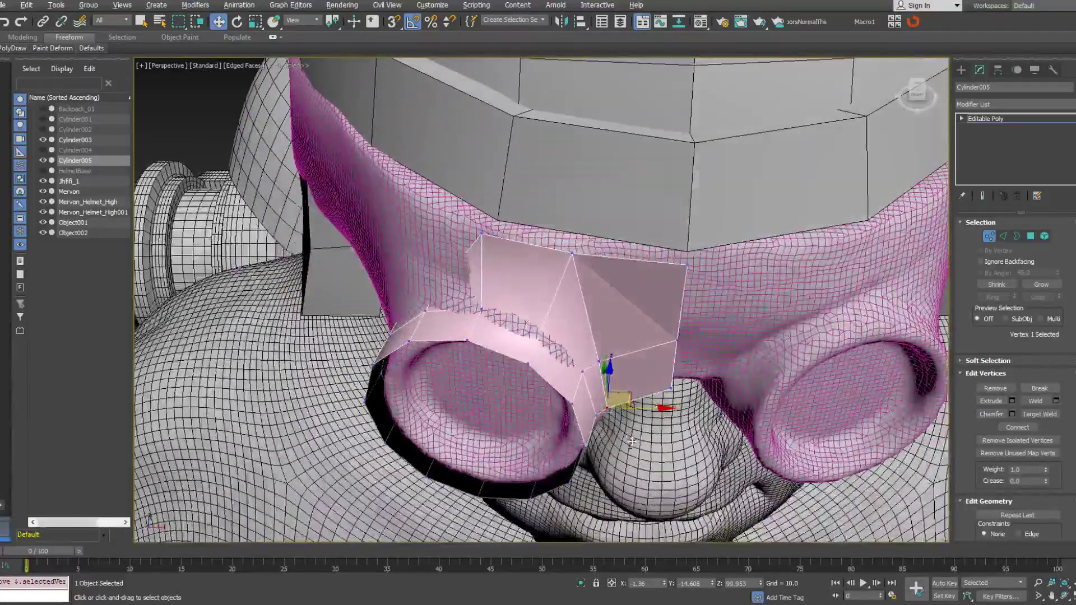
{"action": "left_click", "coordinate": [599, 361], "text": "ctrl"}
{"action": "left_click_drag", "start_coordinate": [636, 383], "coordinate": [631, 384]}
{"action": "middle_click_drag", "start_coordinate": [631, 385], "coordinate": [600, 353], "text": "alt"}
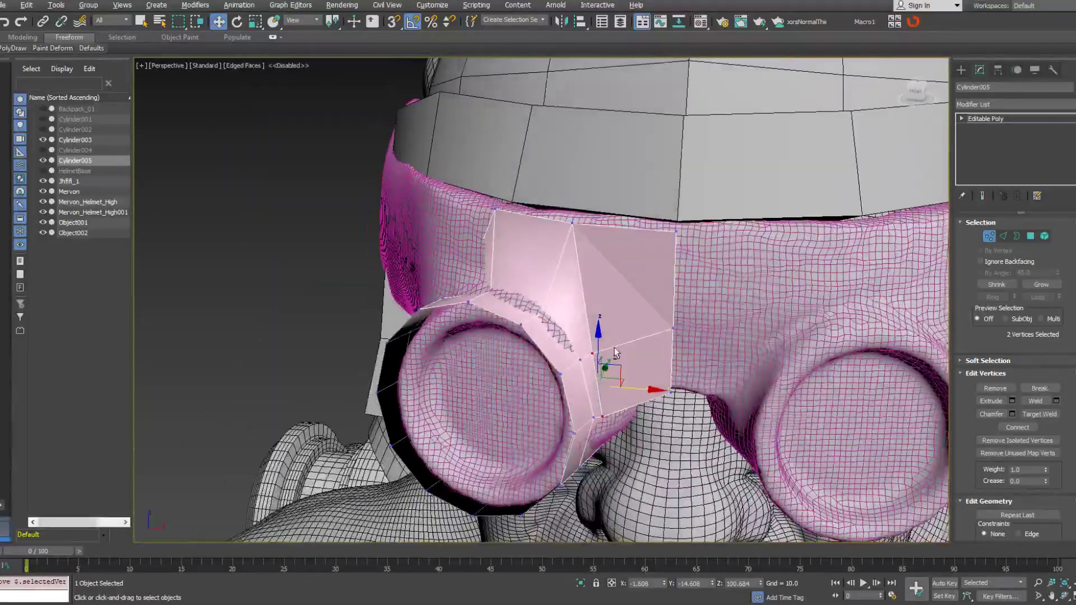
Connect the ring's upper middle-loop vertex nearest the nose to the outer corner vertex between the two nose-bridge polygons.
{"action": "left_click", "coordinate": [549, 302]}
{"action": "left_click", "coordinate": [591, 353], "text": "ctrl"}
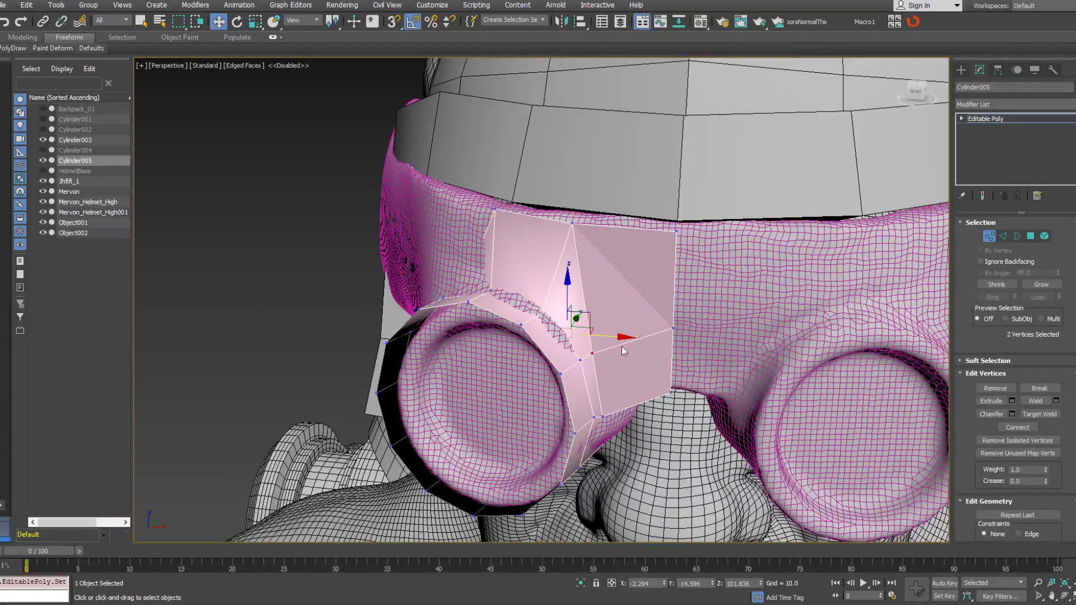
{"action": "right_click", "coordinate": [618, 343]}
{"action": "left_click", "coordinate": [606, 385]}
{"action": "middle_click_drag", "start_coordinate": [604, 381], "coordinate": [626, 333], "text": "alt"}
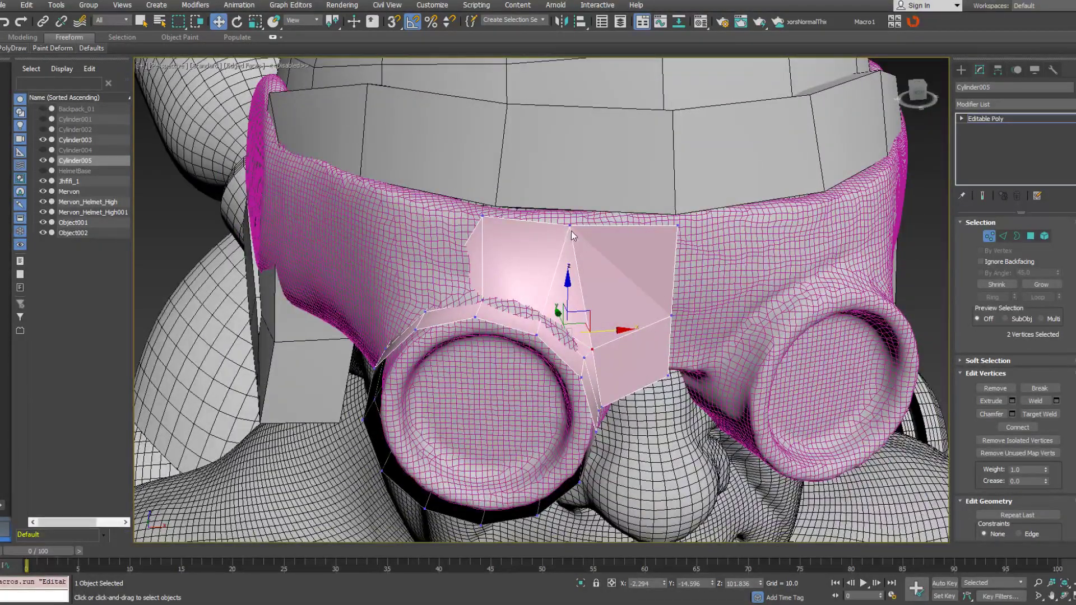
Insert a vertex in the middle of the top edge of the upper nose-bridge polygon.
{"action": "key", "text": "2"}
{"action": "middle_click_drag", "start_coordinate": [571, 231], "coordinate": [637, 255], "text": "alt"}
{"action": "left_click", "coordinate": [613, 238]}
{"action": "right_click", "coordinate": [637, 255]}
{"action": "left_click", "coordinate": [618, 288]}
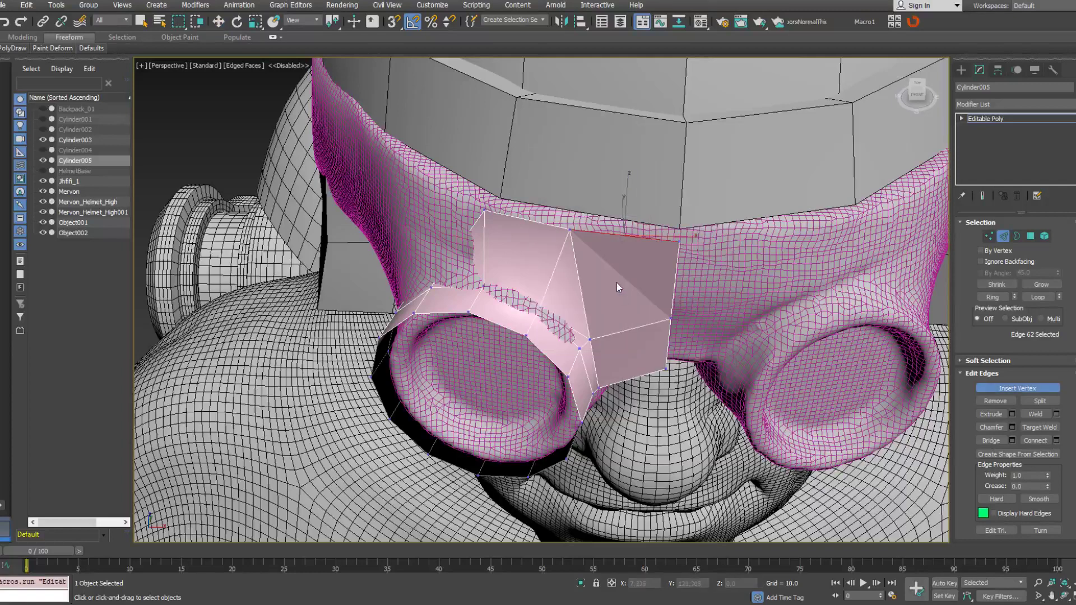
{"action": "left_click", "coordinate": [620, 235]}
{"action": "key", "text": "w"}
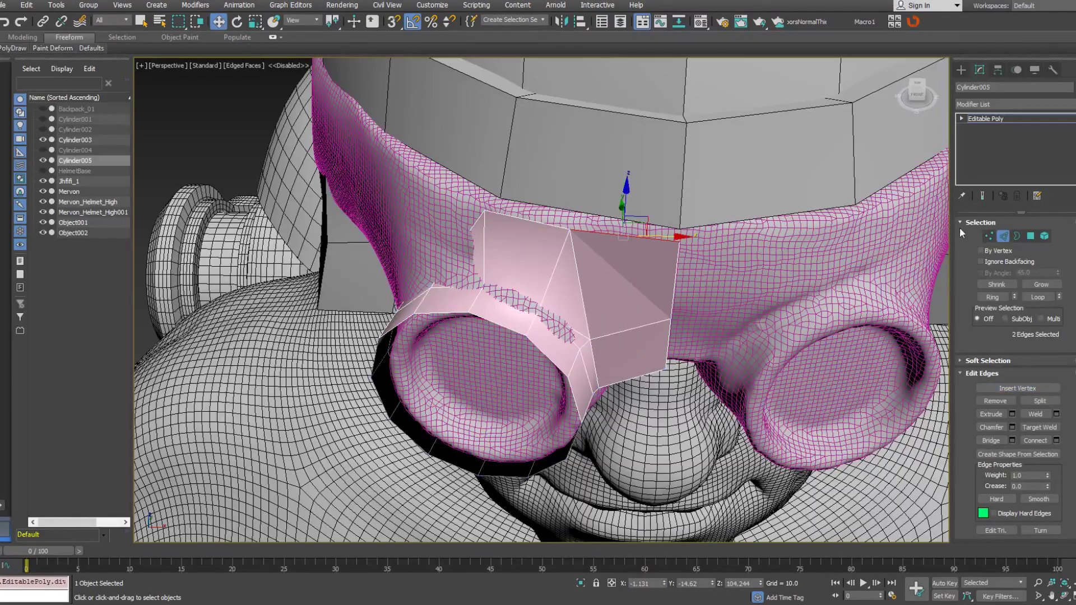
Connect the inserted top vertex to the bridge's outer corner vertex below and remove the old edge beside the new one.
{"action": "left_click", "coordinate": [988, 236]}
{"action": "left_click", "coordinate": [622, 235]}
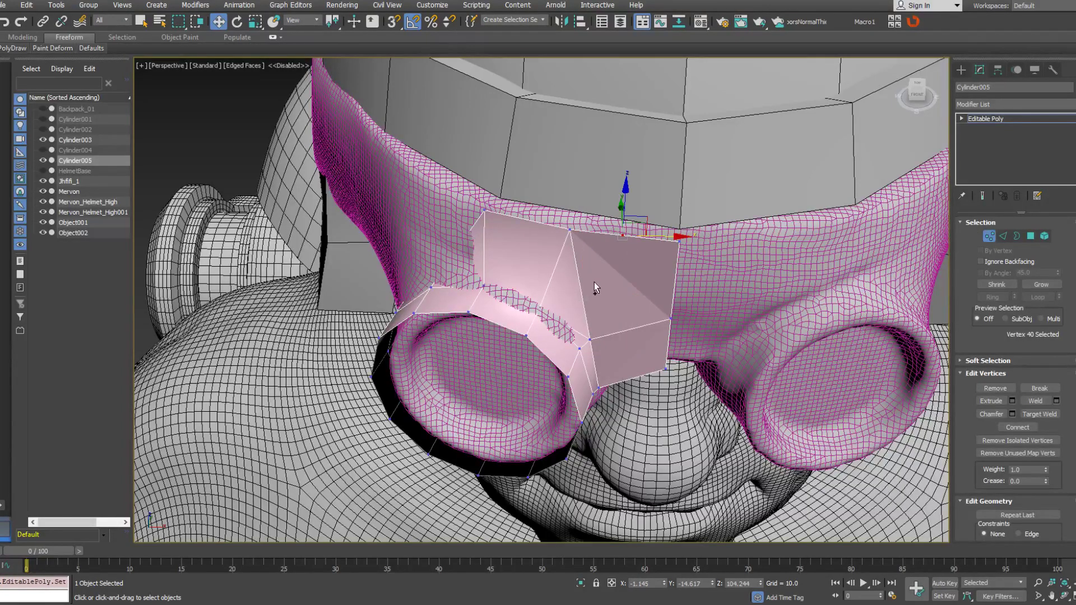
{"action": "left_click_drag", "start_coordinate": [602, 341], "coordinate": [605, 339], "text": "ctrl"}
{"action": "right_click", "coordinate": [605, 336]}
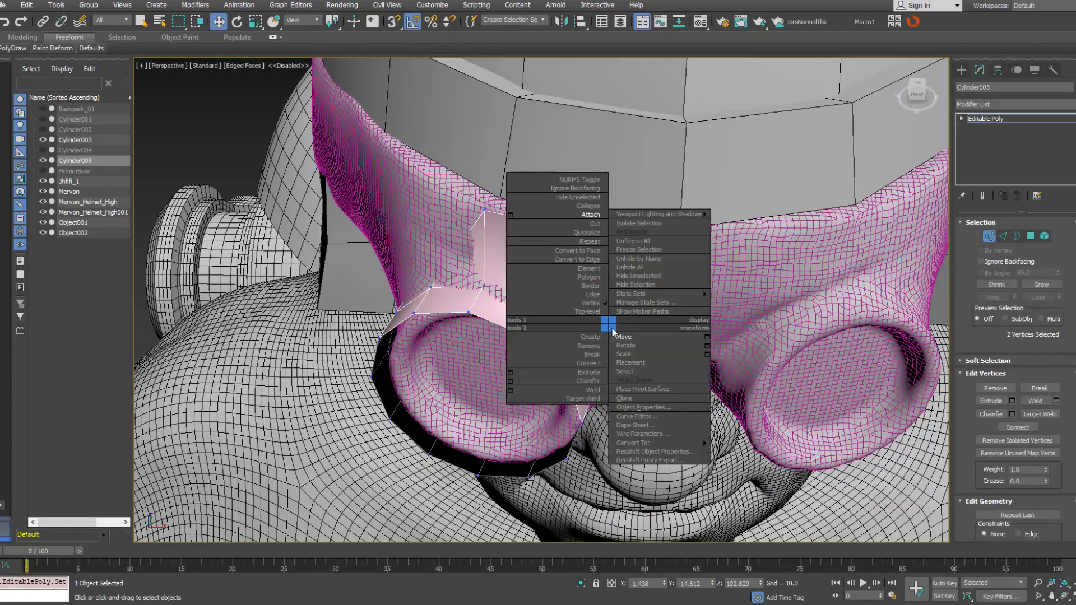
{"action": "left_click", "coordinate": [609, 361]}
{"action": "left_click", "coordinate": [1003, 236]}
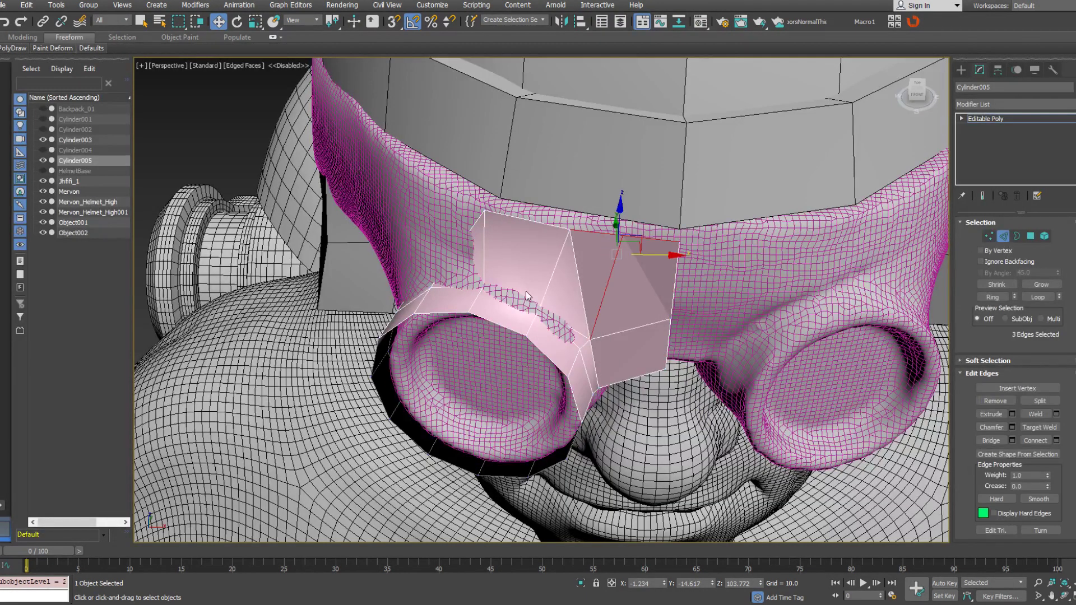
{"action": "key", "text": "BackSpace"}
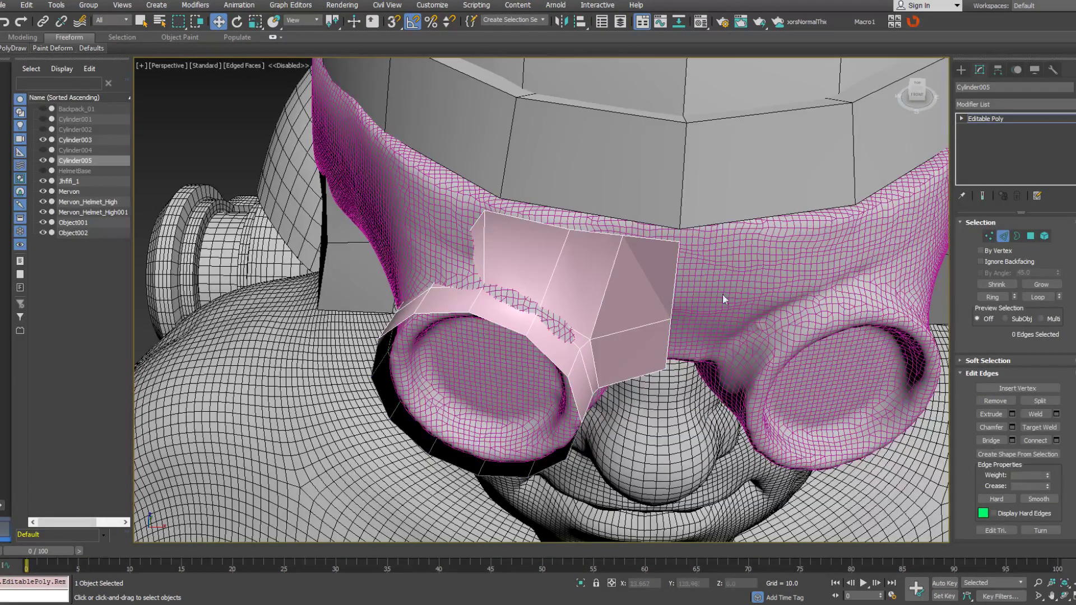
Move the ring's next rear vertex on the temple side up to the upper edge of the goggles.
{"action": "left_click", "coordinate": [991, 236]}
{"action": "middle_click_drag", "start_coordinate": [750, 230], "coordinate": [731, 254], "text": "alt"}
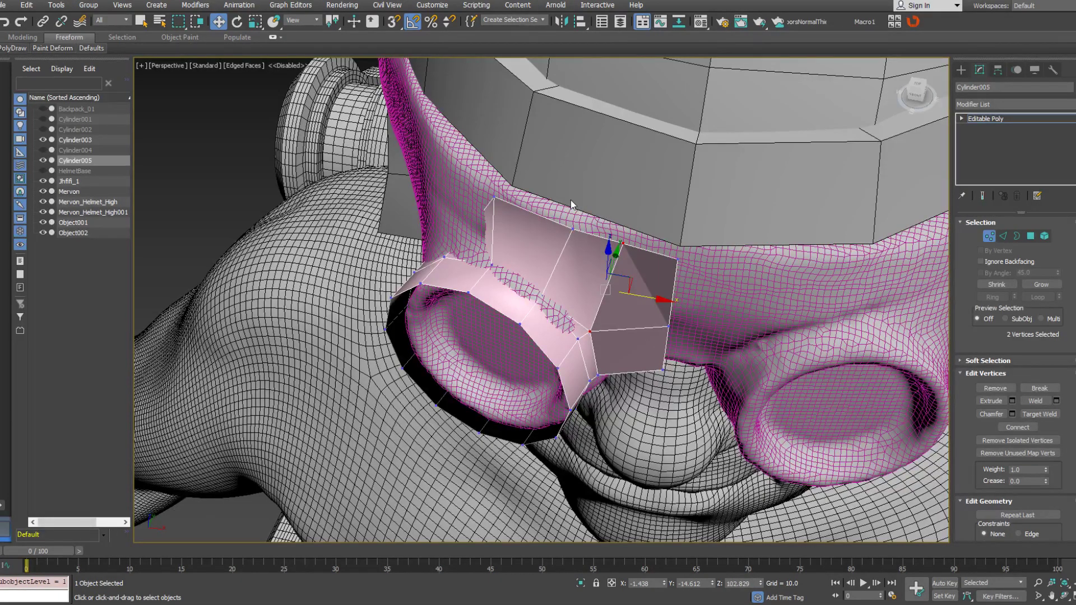
{"action": "middle_click_drag", "start_coordinate": [570, 200], "coordinate": [547, 243], "text": "alt"}
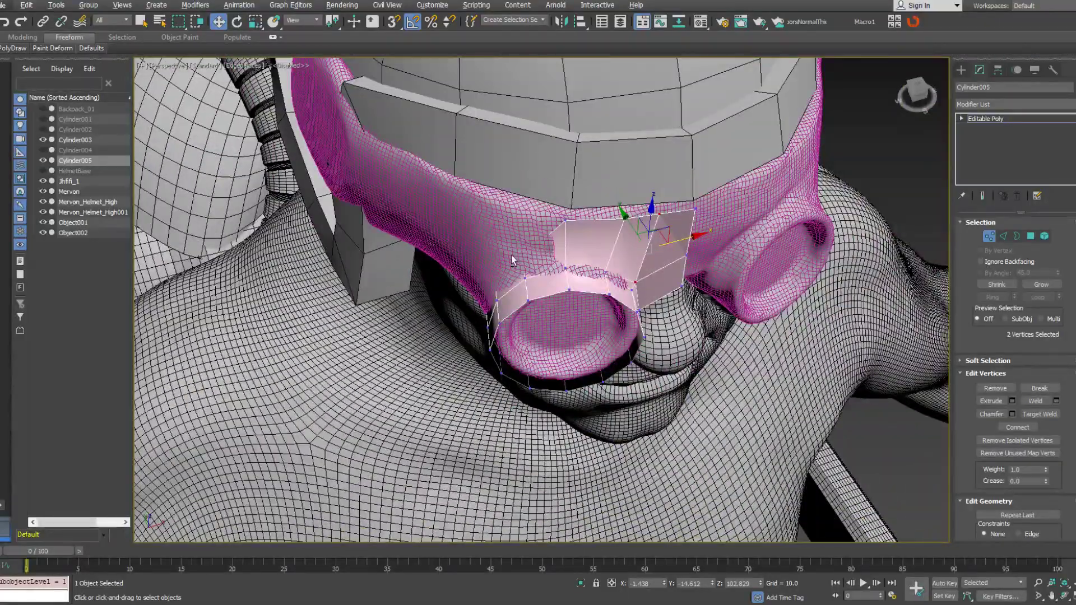
{"action": "middle_click_drag", "start_coordinate": [511, 254], "coordinate": [560, 249], "text": "alt"}
{"action": "middle_click_drag", "start_coordinate": [642, 233], "coordinate": [627, 254], "text": "alt"}
{"action": "middle_click_drag", "start_coordinate": [595, 218], "coordinate": [598, 267], "text": "alt"}
{"action": "key", "text": "F3"}
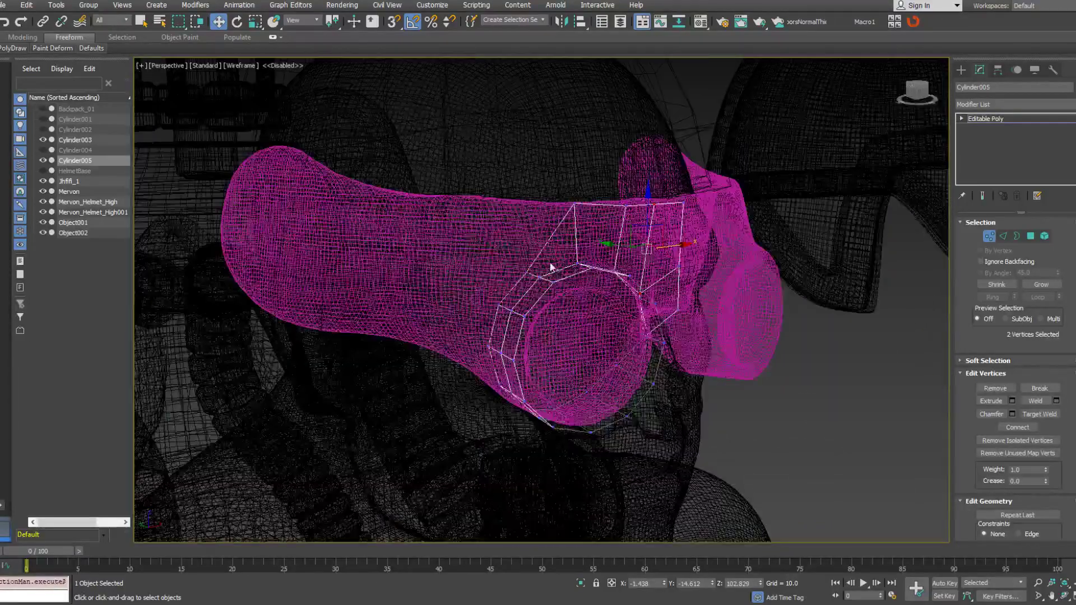
{"action": "key", "text": "F3"}
{"action": "left_click", "coordinate": [530, 277]}
{"action": "left_click_drag", "start_coordinate": [530, 277], "coordinate": [524, 191]}
{"action": "middle_click_drag", "start_coordinate": [524, 191], "coordinate": [507, 221], "text": "alt"}
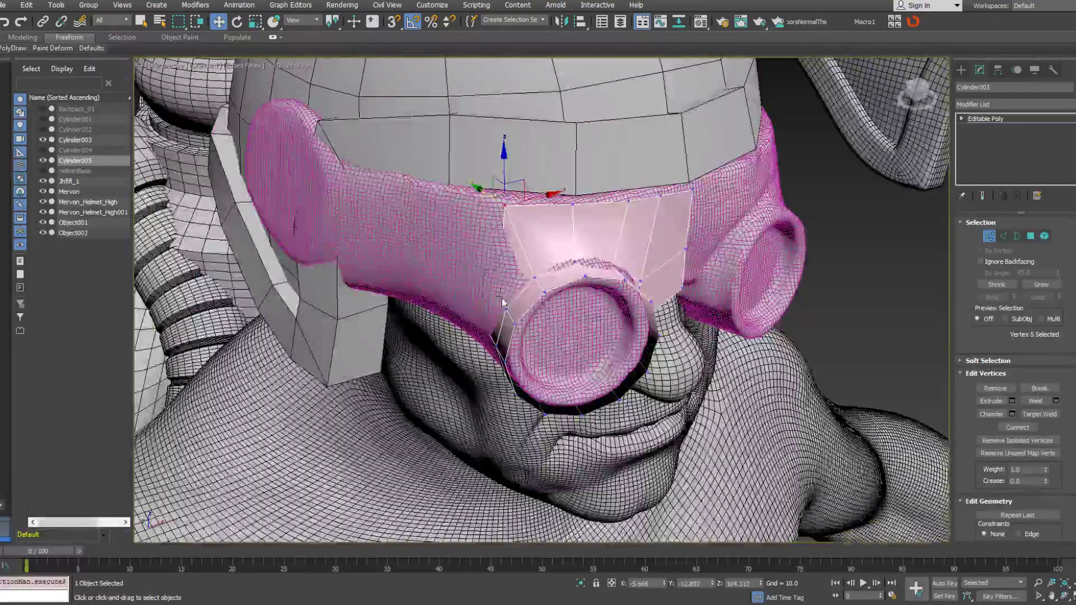
Pull the next two rear vertices down the ring's temple side outward onto the goggles strap.
{"action": "left_click", "coordinate": [524, 292], "text": "ctrl"}
{"action": "left_click_drag", "start_coordinate": [524, 291], "coordinate": [482, 324]}
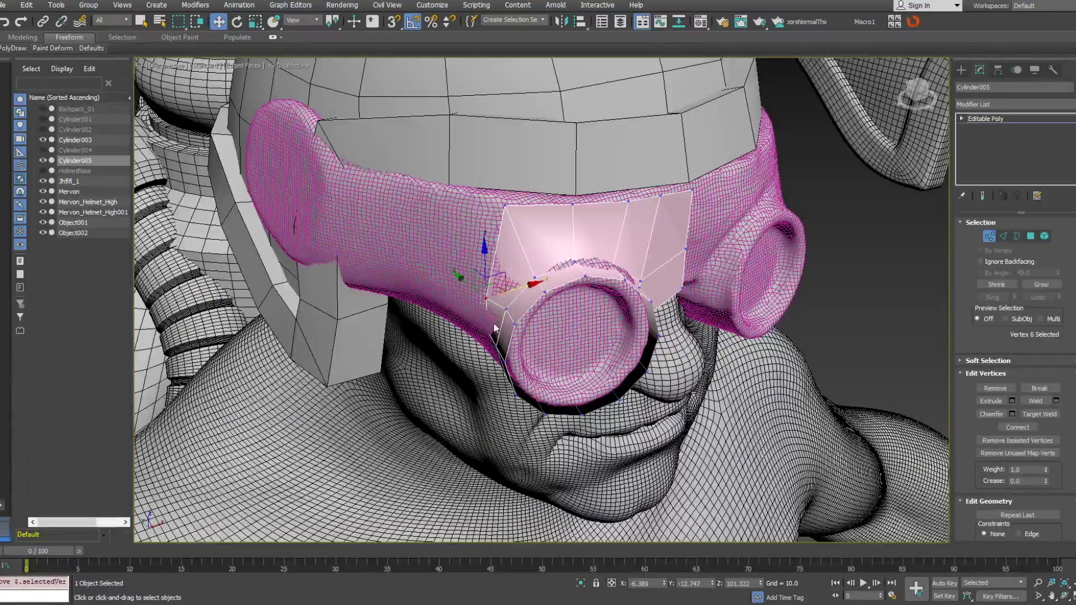
{"action": "key", "text": "F3"}
{"action": "key", "text": "F3"}
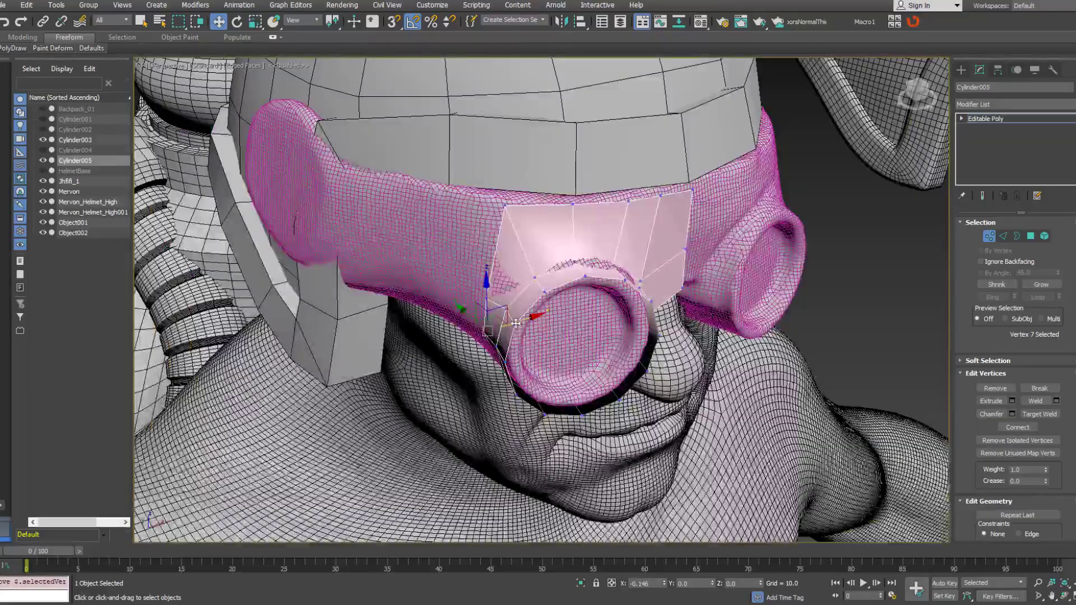
{"action": "left_click", "coordinate": [514, 323], "text": "ctrl"}
{"action": "mouse_move", "coordinate": [514, 323]}
{"action": "middle_mouse_down", "text": "alt"}
{"action": "mouse_move", "coordinate": [493, 193]}
{"action": "mouse_move", "coordinate": [520, 340]}
{"action": "middle_mouse_up", "text": "alt"}
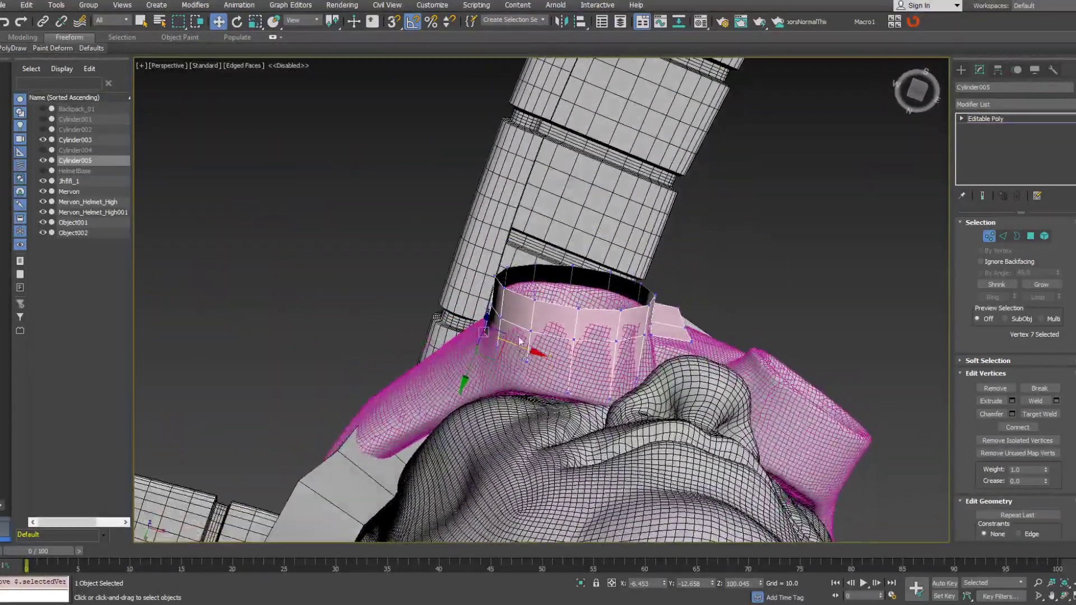
Move the rear vertices along the underside of the ring back toward the face to follow the goggles' lower edge.
{"action": "left_click", "coordinate": [525, 362]}
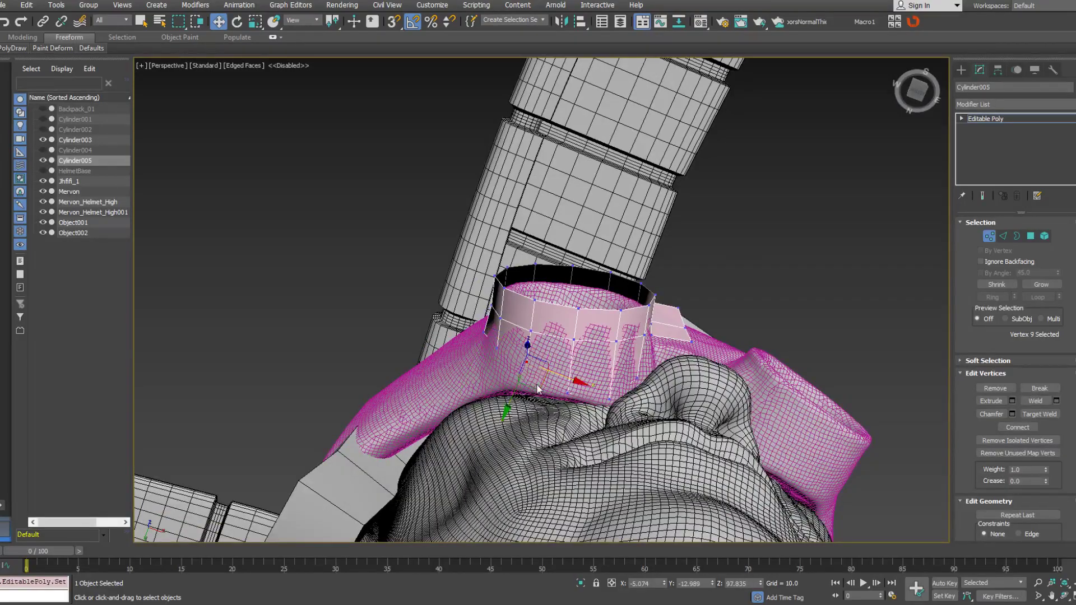
{"action": "left_click_drag", "start_coordinate": [536, 388], "coordinate": [528, 398]}
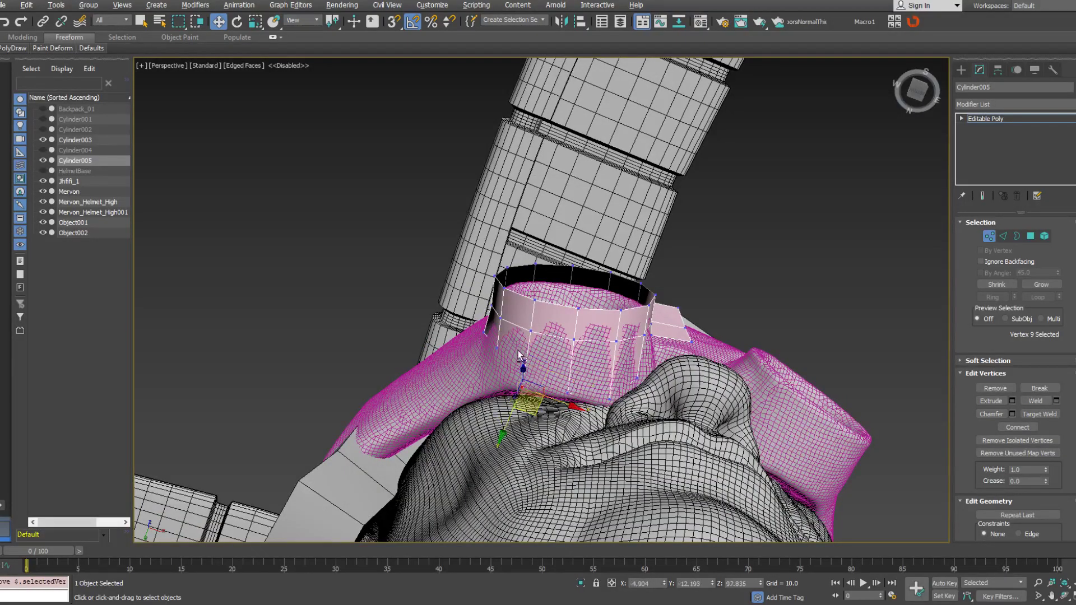
{"action": "middle_click_drag", "start_coordinate": [529, 414], "coordinate": [518, 353], "text": "alt"}
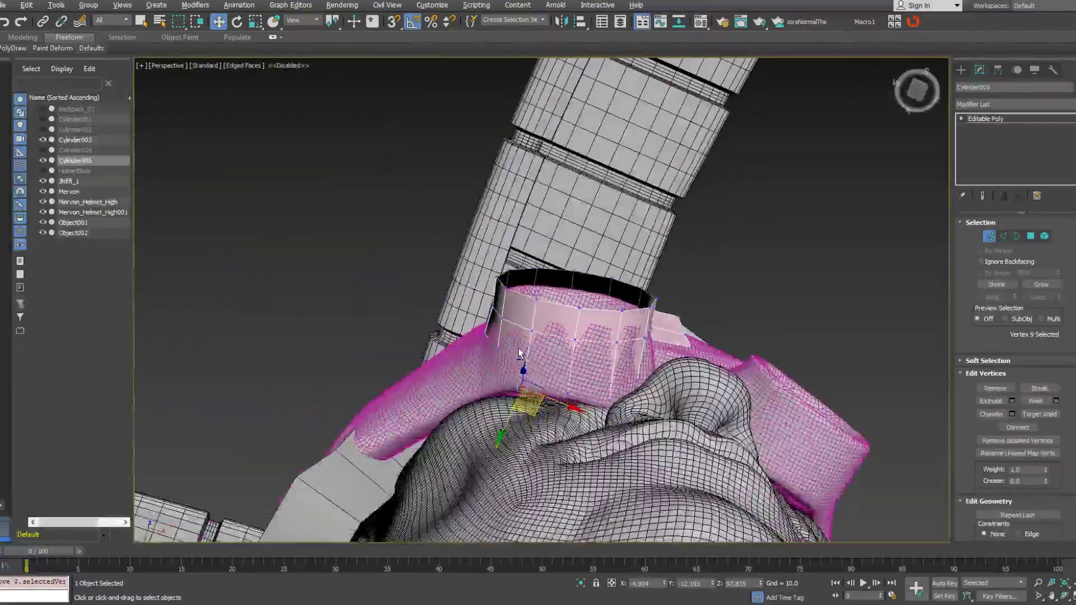
{"action": "left_click", "coordinate": [568, 394], "text": "ctrl"}
{"action": "left_click_drag", "start_coordinate": [556, 410], "coordinate": [525, 436]}
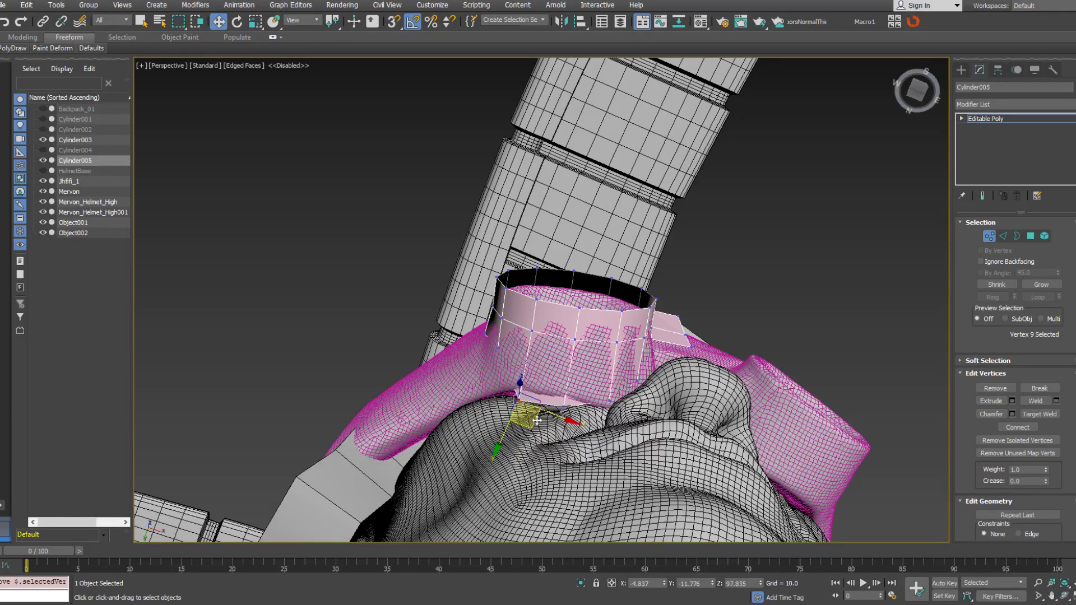
{"action": "middle_click_drag", "start_coordinate": [537, 420], "coordinate": [586, 440], "text": "alt"}
Pull back the underside's rear vertex nearest the nose and the one at the lower temple side to fit the goggles.
{"action": "left_click", "coordinate": [605, 415]}
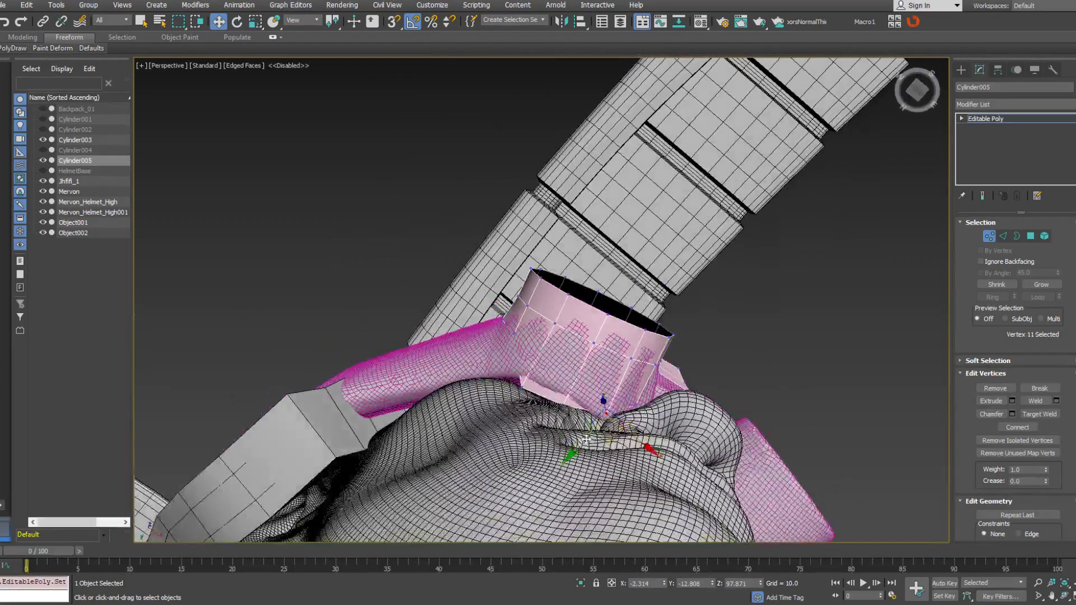
{"action": "left_click_drag", "start_coordinate": [604, 443], "coordinate": [602, 451]}
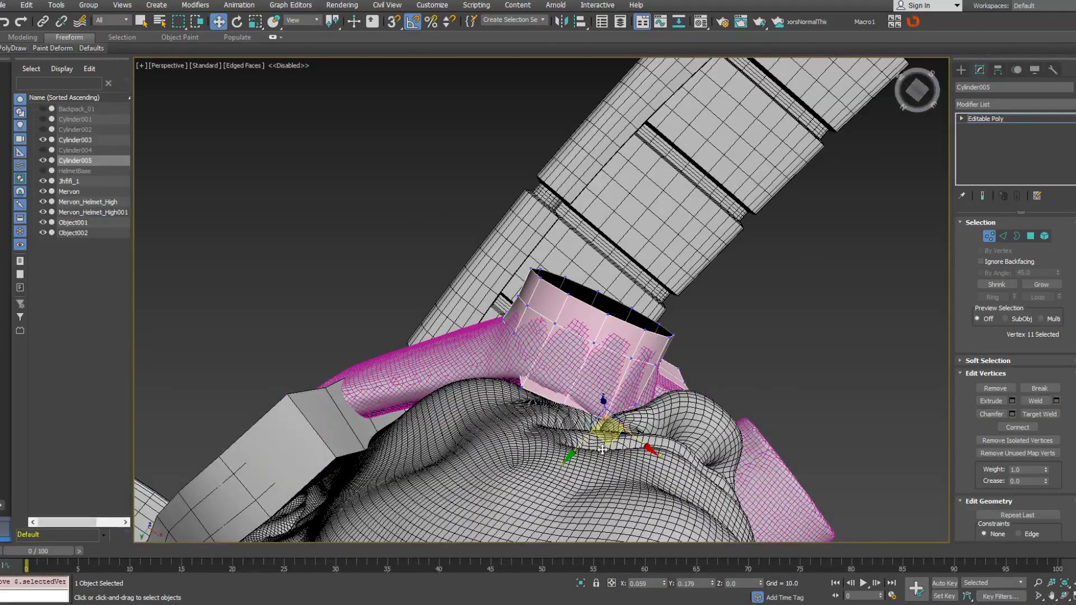
{"action": "middle_click_drag", "start_coordinate": [602, 449], "coordinate": [695, 455], "text": "alt"}
{"action": "left_click", "coordinate": [554, 332]}
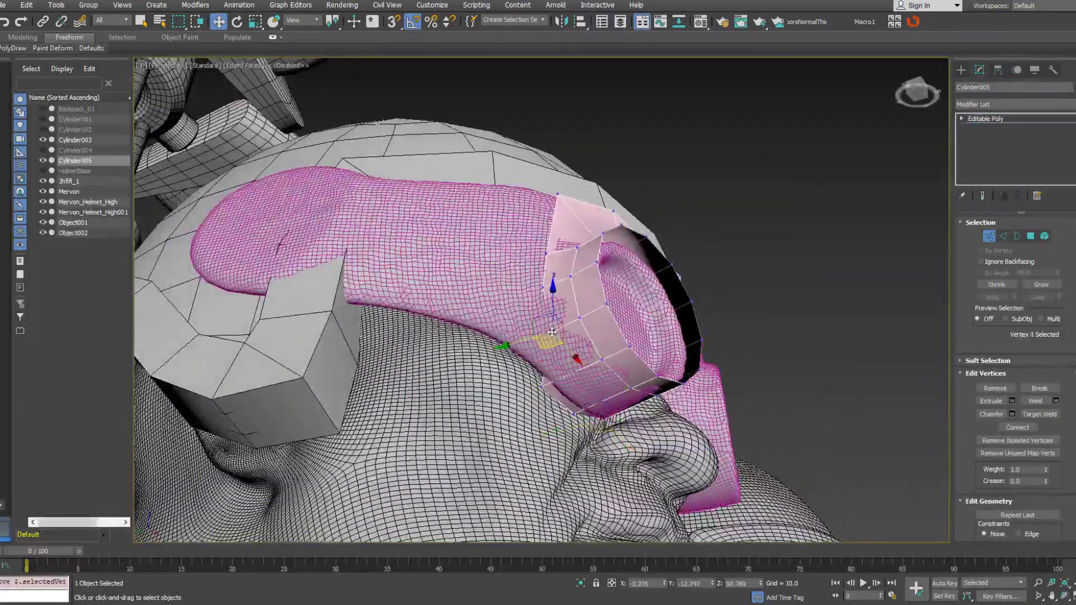
{"action": "middle_click_drag", "start_coordinate": [577, 409], "coordinate": [557, 373], "text": "alt"}
{"action": "left_click_drag", "start_coordinate": [553, 357], "coordinate": [517, 400]}
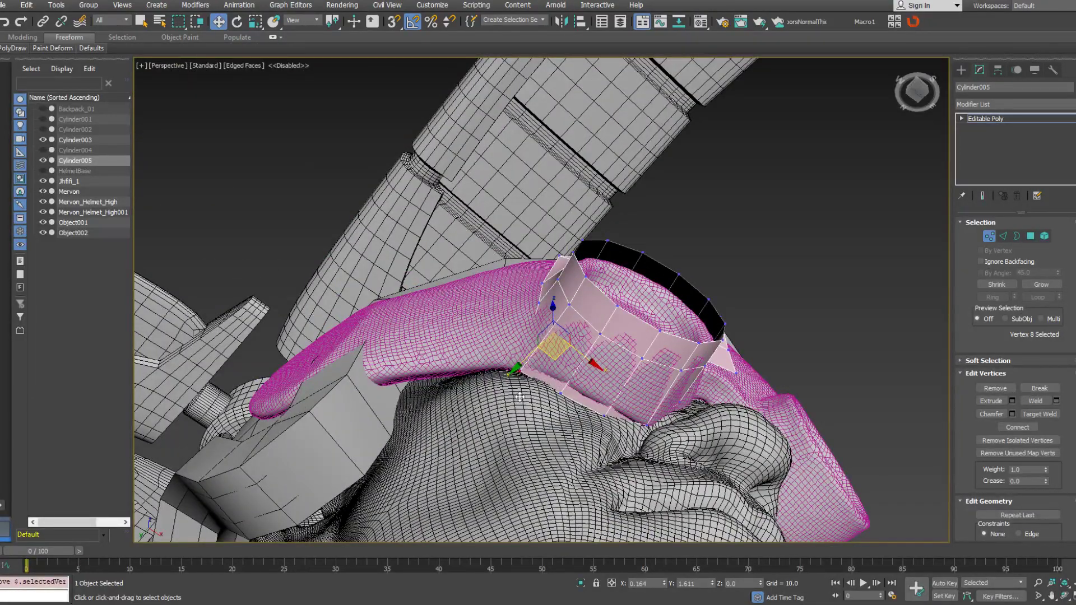
{"action": "middle_click_drag", "start_coordinate": [517, 400], "coordinate": [543, 336], "text": "alt"}
Nudge the rear vertices on the ring's temple side slightly further out along the strap and select the one above them.
{"action": "left_click", "coordinate": [573, 324]}
{"action": "left_click_drag", "start_coordinate": [518, 319], "coordinate": [509, 318]}
{"action": "middle_click_drag", "start_coordinate": [509, 318], "coordinate": [497, 280], "text": "alt"}
{"action": "left_click_drag", "start_coordinate": [578, 325], "coordinate": [567, 323]}
{"action": "left_click", "coordinate": [567, 272]}
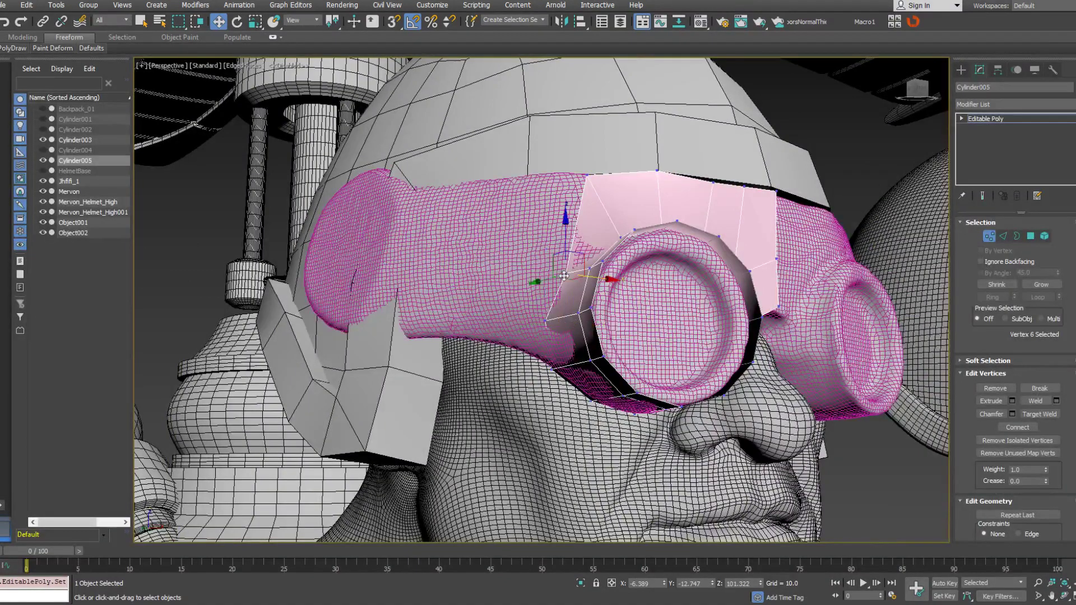
{"action": "middle_click_drag", "start_coordinate": [567, 273], "coordinate": [580, 311], "text": "alt"}
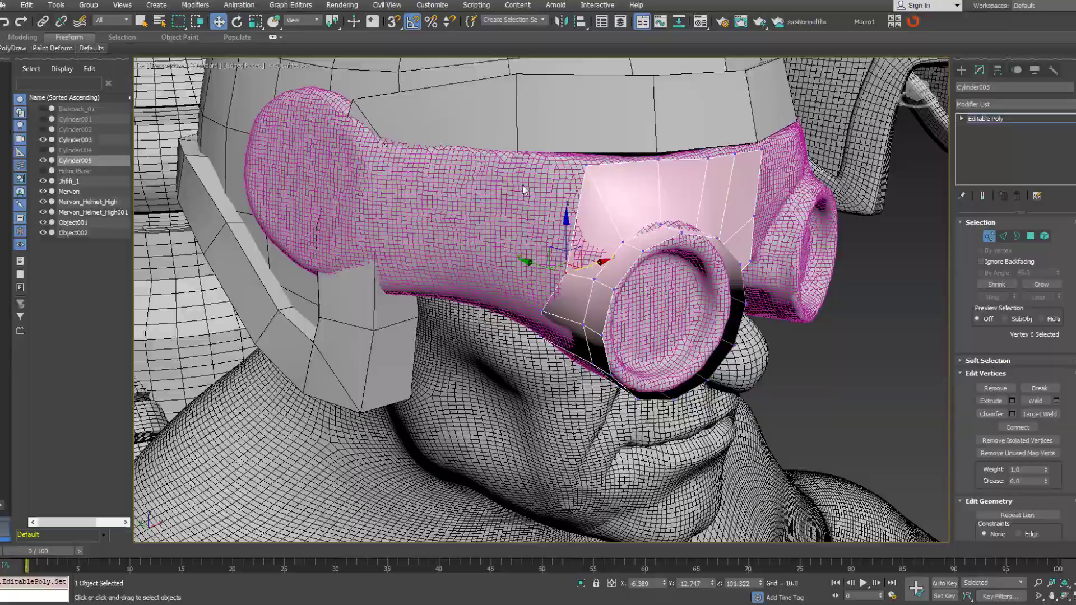
Nudge the selected rear vertex on the ring's temple side to fit it closer to the goggles strap.
{"action": "middle_click_drag", "start_coordinate": [522, 189], "coordinate": [555, 250], "text": "alt"}
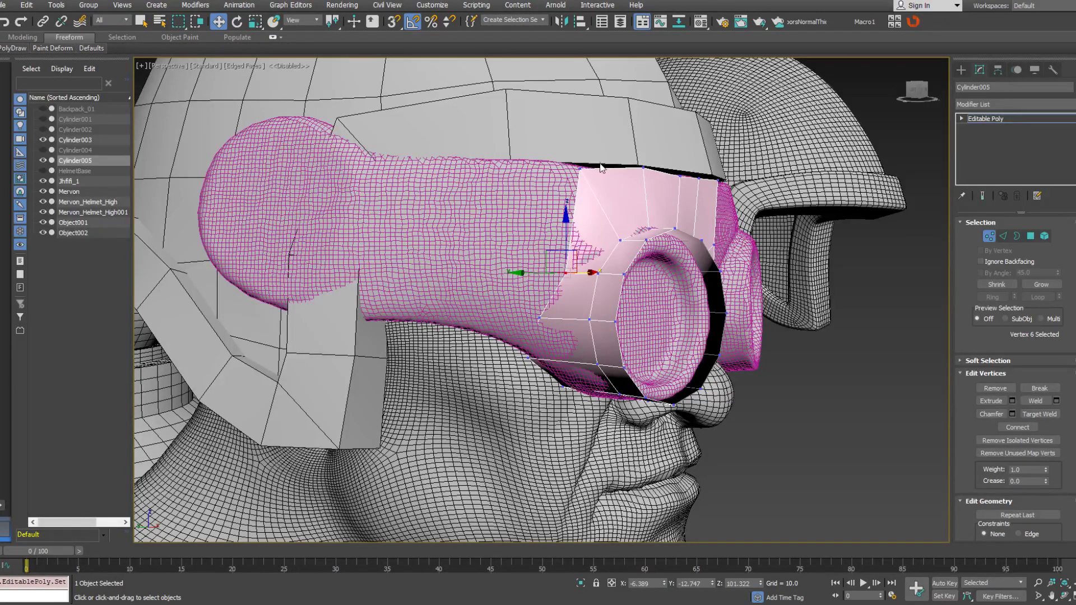
{"action": "middle_click_drag", "start_coordinate": [601, 176], "coordinate": [588, 254], "text": "alt"}
{"action": "left_click_drag", "start_coordinate": [564, 245], "coordinate": [559, 241]}
{"action": "middle_click_drag", "start_coordinate": [559, 242], "coordinate": [551, 141], "text": "alt"}
Extend the three rear edges on the temple side backward along the strap as a new row of polygons.
{"action": "left_click", "coordinate": [1002, 235]}
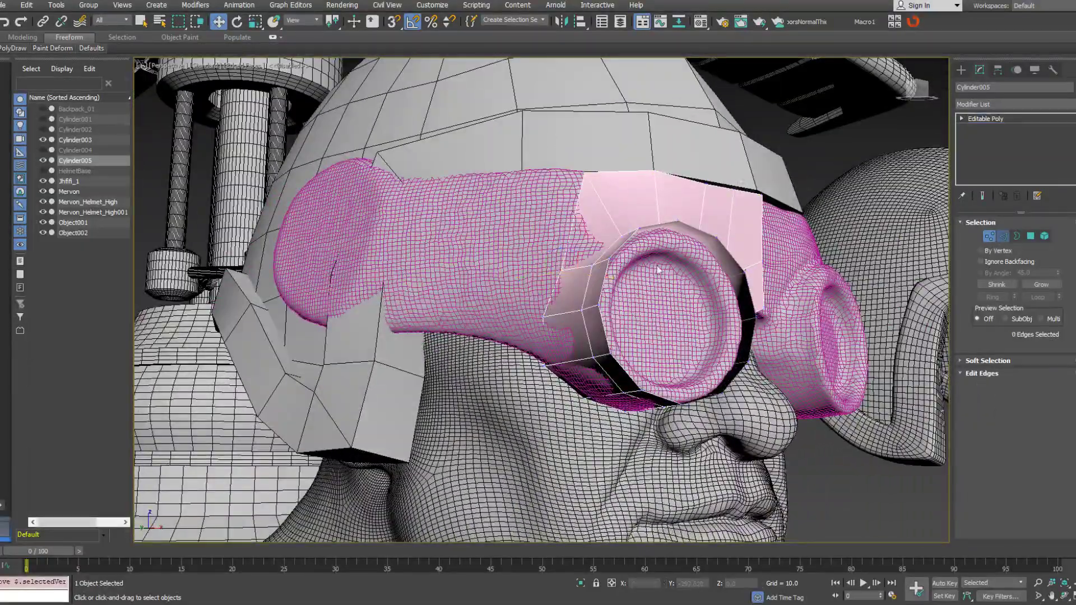
{"action": "left_click", "coordinate": [544, 325], "text": "ctrl"}
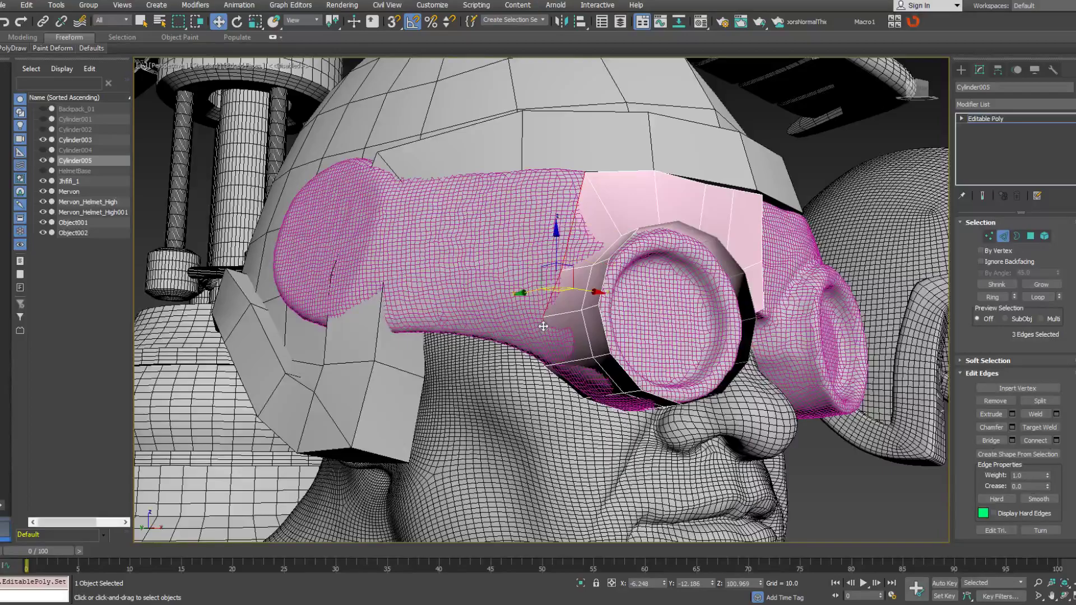
{"action": "mouse_move", "coordinate": [542, 325]}
{"action": "middle_mouse_down", "text": "alt"}
{"action": "mouse_move", "coordinate": [532, 332]}
{"action": "mouse_move", "coordinate": [548, 318]}
{"action": "middle_mouse_up", "text": "alt"}
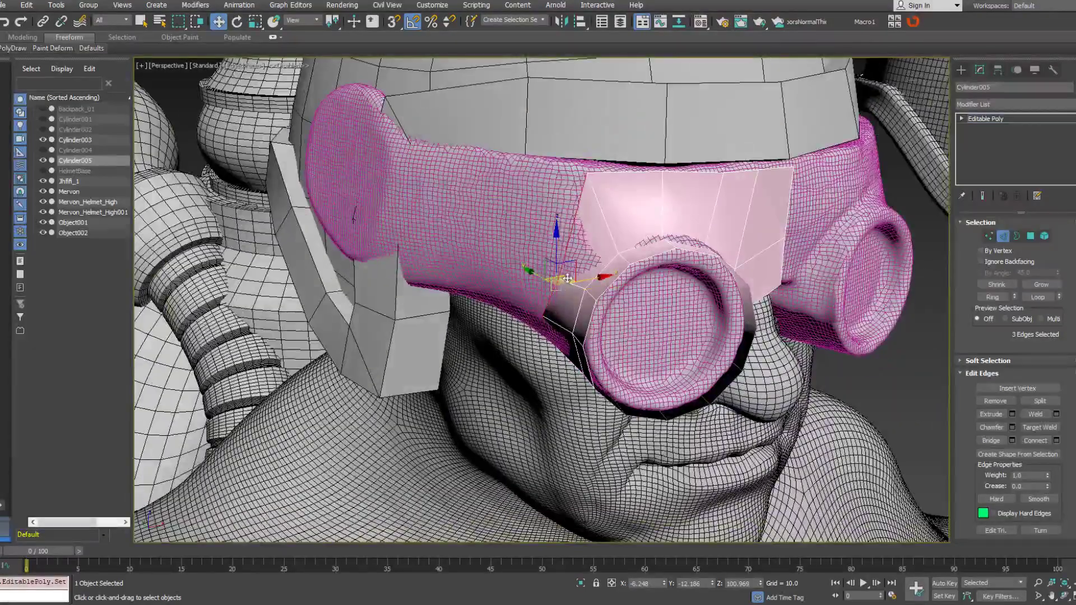
{"action": "left_click_drag", "start_coordinate": [562, 281], "coordinate": [484, 263], "text": "shift"}
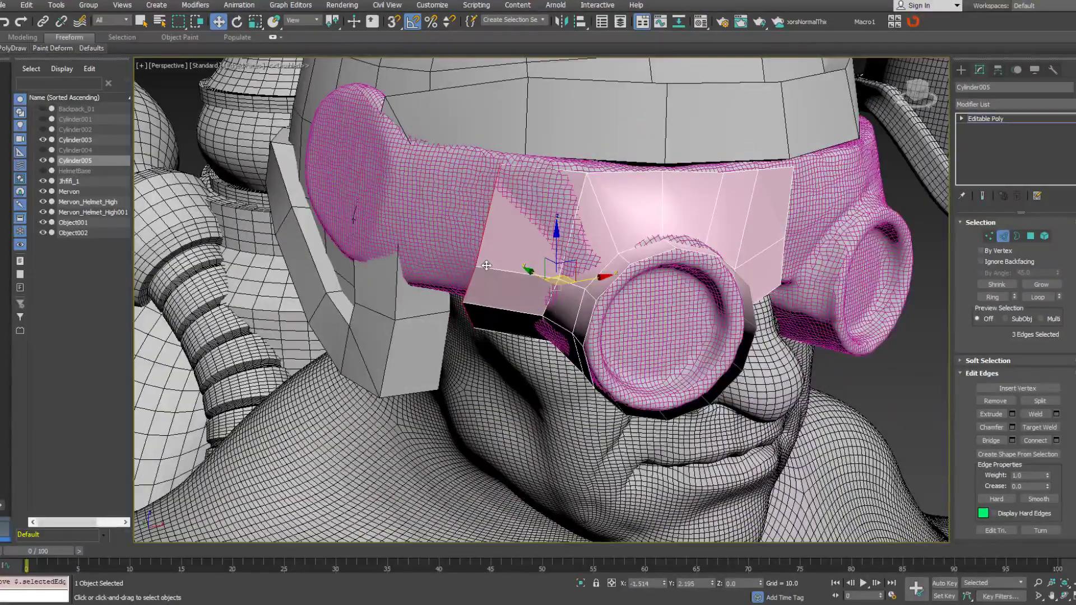
{"action": "middle_click_drag", "start_coordinate": [486, 266], "coordinate": [593, 185], "text": "alt"}
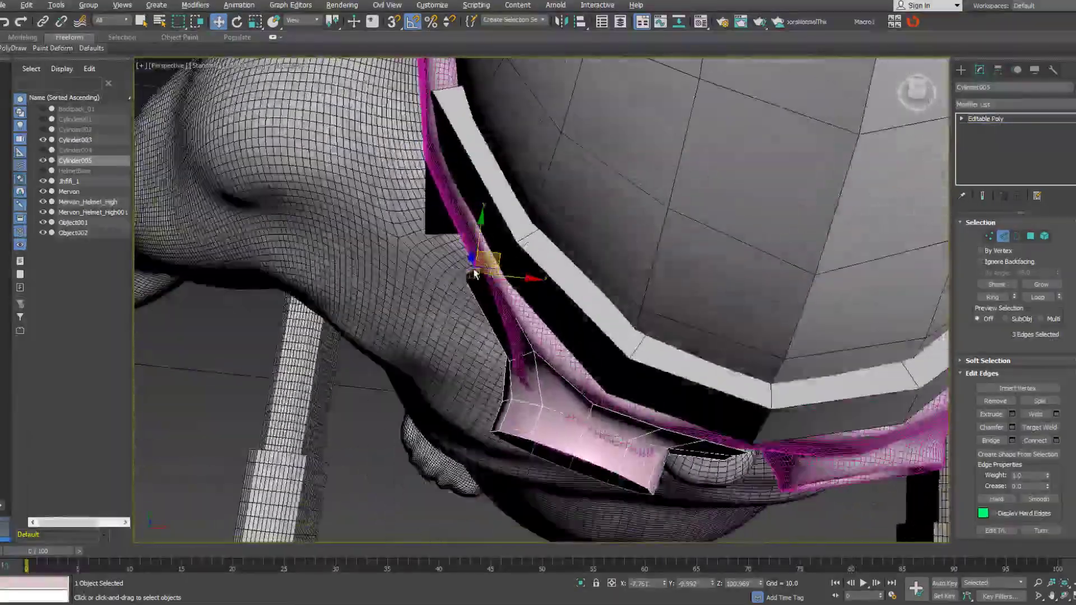
Fit the upper-edge vertices above the lens to the goggles with a PolyDraw tool, and refine one with Move.
{"action": "left_click", "coordinate": [989, 236]}
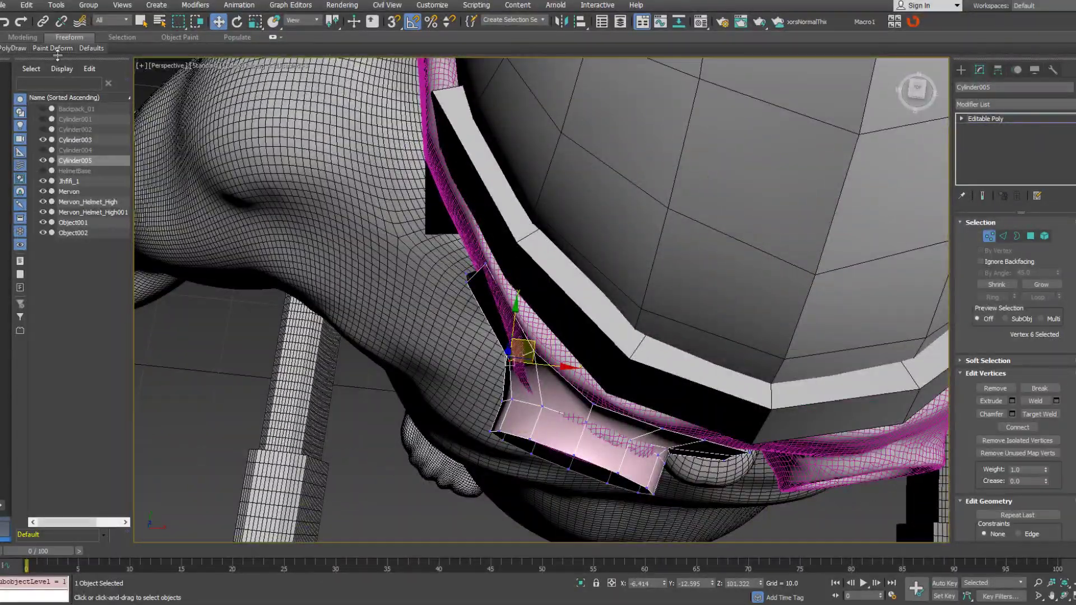
{"action": "left_click", "coordinate": [12, 48]}
{"action": "left_click", "coordinate": [103, 98]}
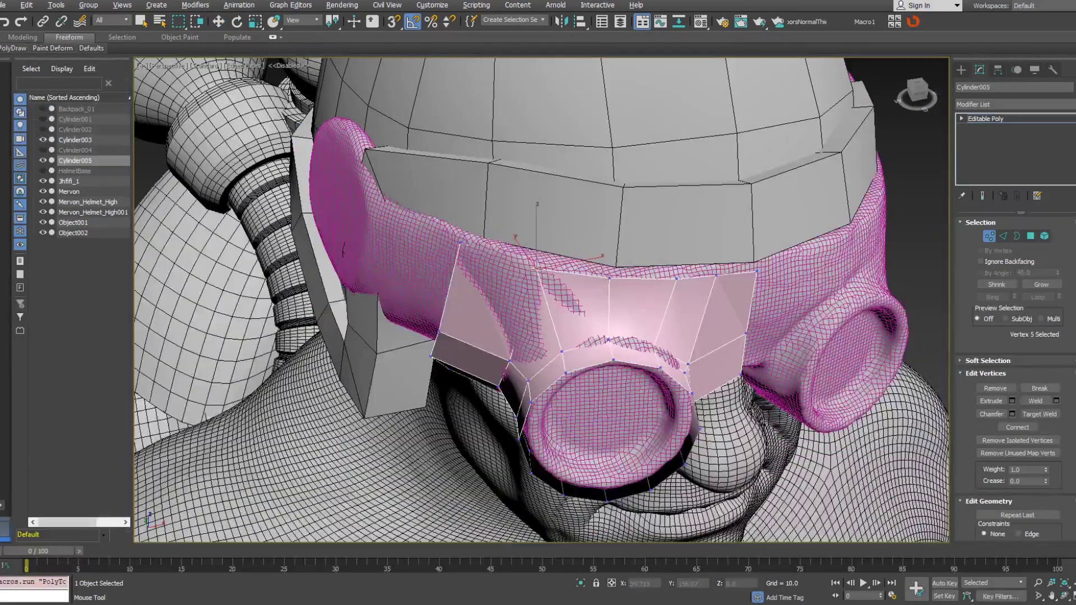
{"action": "middle_click_drag", "start_coordinate": [534, 269], "coordinate": [606, 277], "text": "alt"}
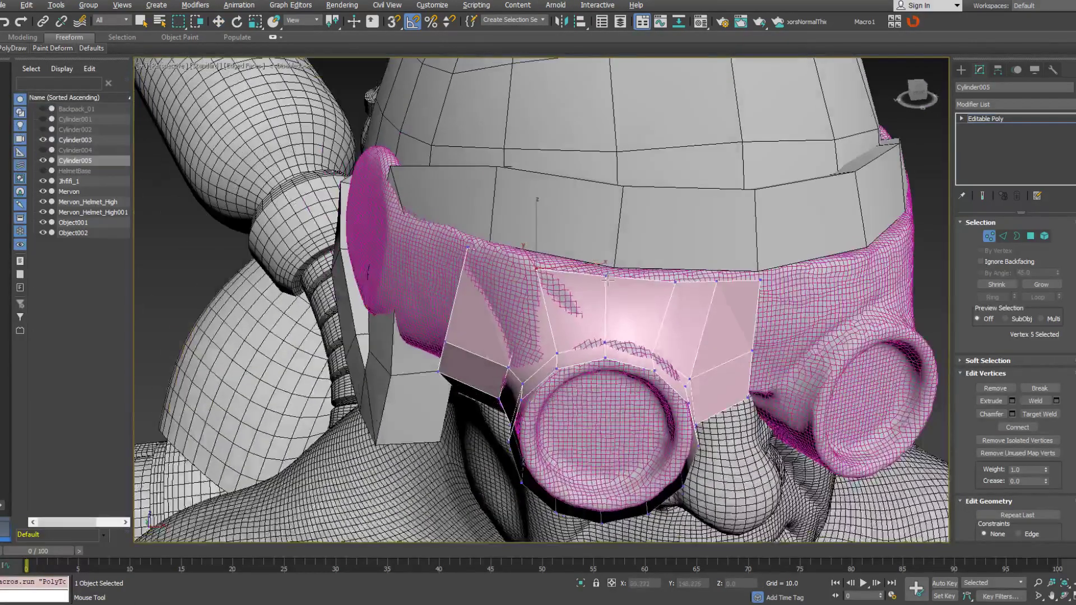
{"action": "left_click_drag", "start_coordinate": [606, 277], "coordinate": [609, 278]}
{"action": "middle_click_drag", "start_coordinate": [683, 335], "coordinate": [603, 297], "text": "alt"}
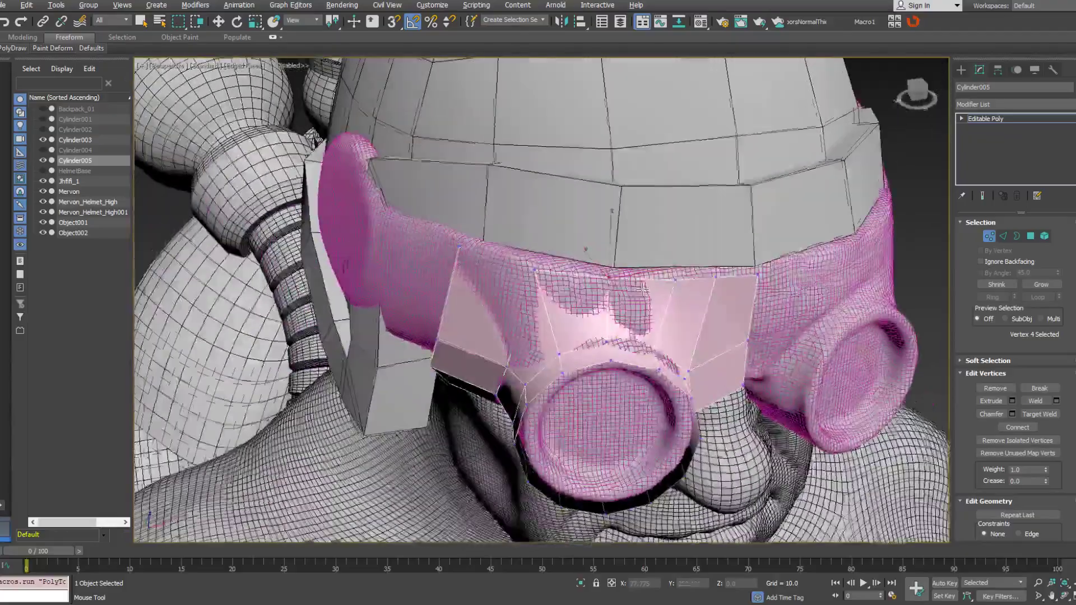
{"action": "left_click", "coordinate": [677, 281]}
{"action": "left_click_drag", "start_coordinate": [676, 281], "coordinate": [675, 279]}
{"action": "middle_click_drag", "start_coordinate": [675, 279], "coordinate": [614, 313], "text": "alt"}
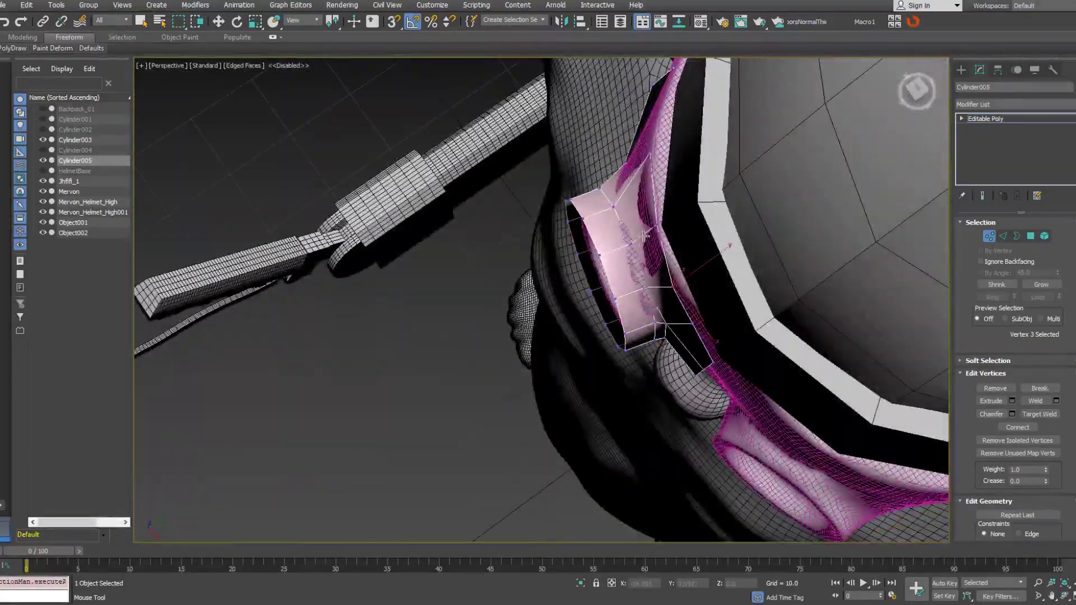
{"action": "key", "text": "w"}
{"action": "left_click_drag", "start_coordinate": [682, 221], "coordinate": [681, 225]}
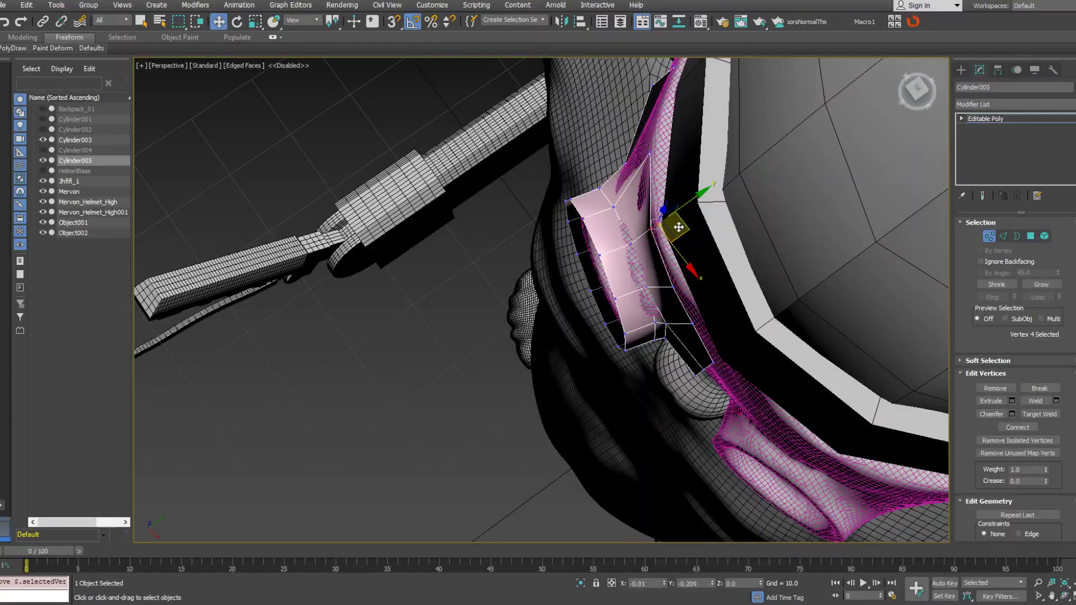
{"action": "middle_click_drag", "start_coordinate": [680, 226], "coordinate": [570, 323], "text": "alt"}
Raise the two middle vertices on the rear edge of the new strap polygons.
{"action": "left_click", "coordinate": [571, 322]}
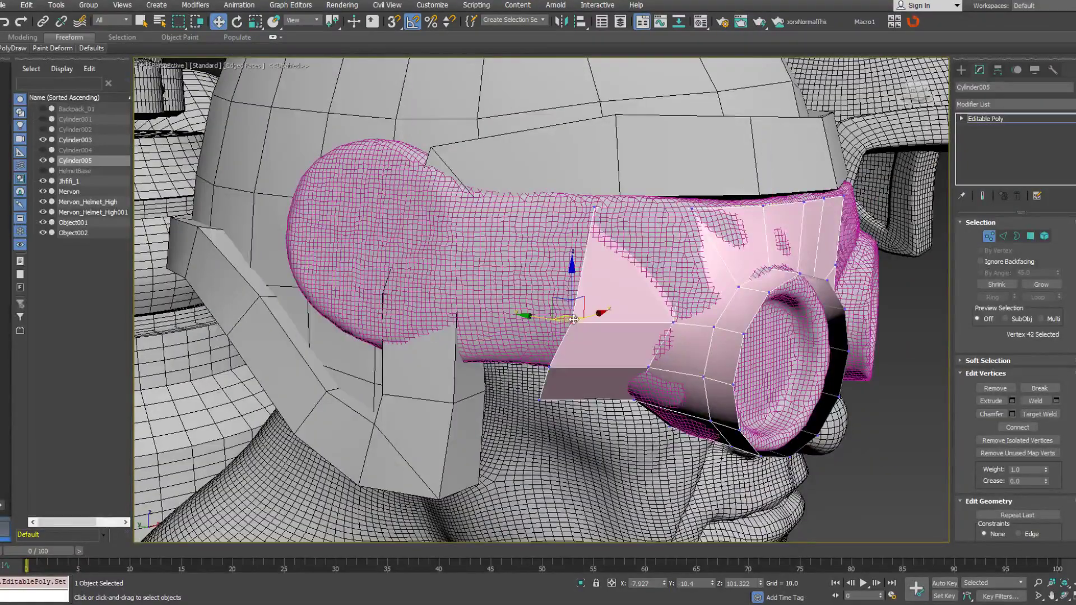
{"action": "middle_click_drag", "start_coordinate": [561, 294], "coordinate": [649, 237], "text": "alt"}
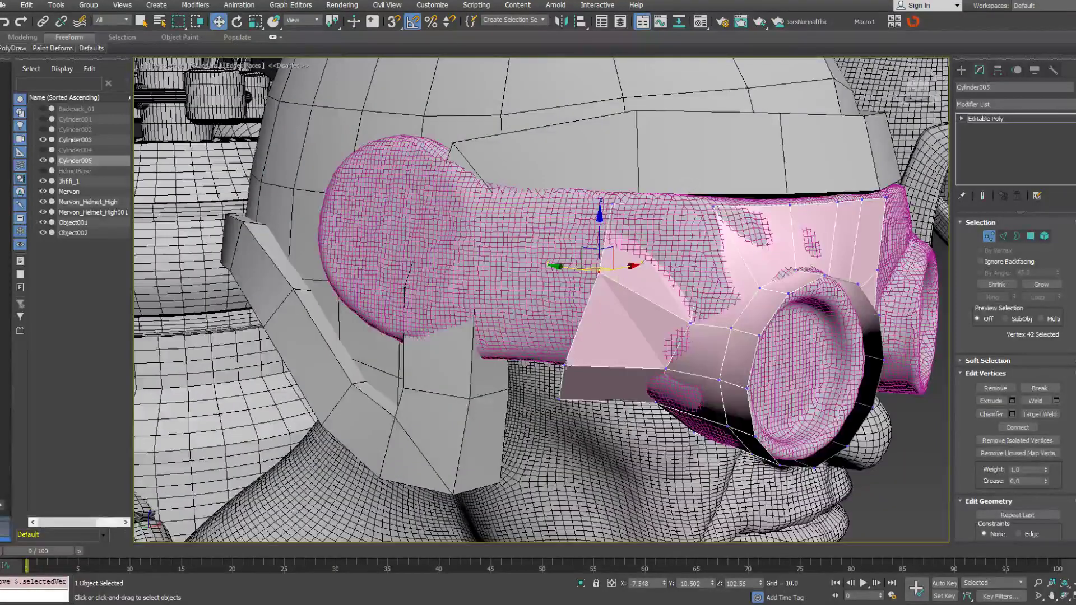
{"action": "left_click", "coordinate": [565, 365]}
{"action": "mouse_move", "coordinate": [566, 365]}
{"action": "middle_mouse_down", "text": "alt"}
{"action": "mouse_move", "coordinate": [583, 339]}
{"action": "mouse_move", "coordinate": [571, 352]}
{"action": "middle_mouse_up", "text": "alt"}
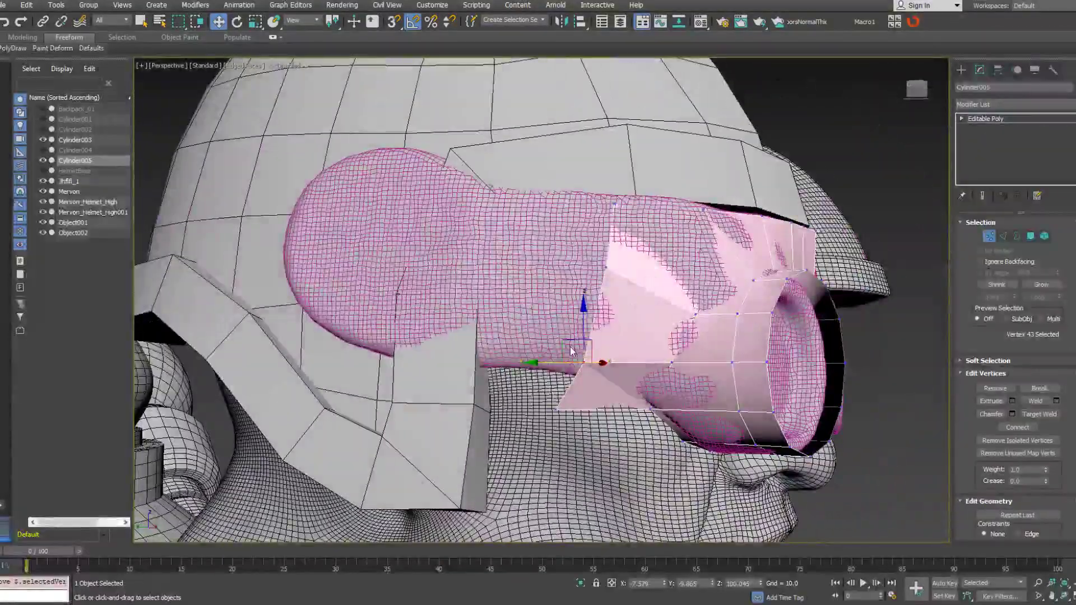
{"action": "left_click_drag", "start_coordinate": [571, 351], "coordinate": [577, 316]}
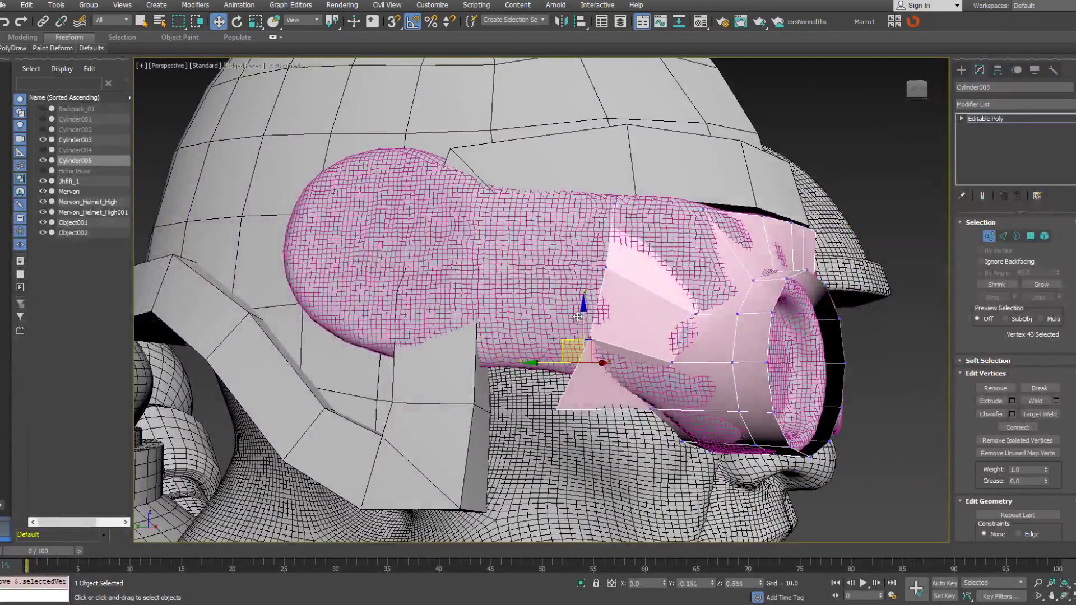
Move the two middle rear vertices of the strap section further up together, and fit the lower one to the surface.
{"action": "left_click", "coordinate": [606, 269], "text": "ctrl"}
{"action": "left_click_drag", "start_coordinate": [584, 278], "coordinate": [591, 263]}
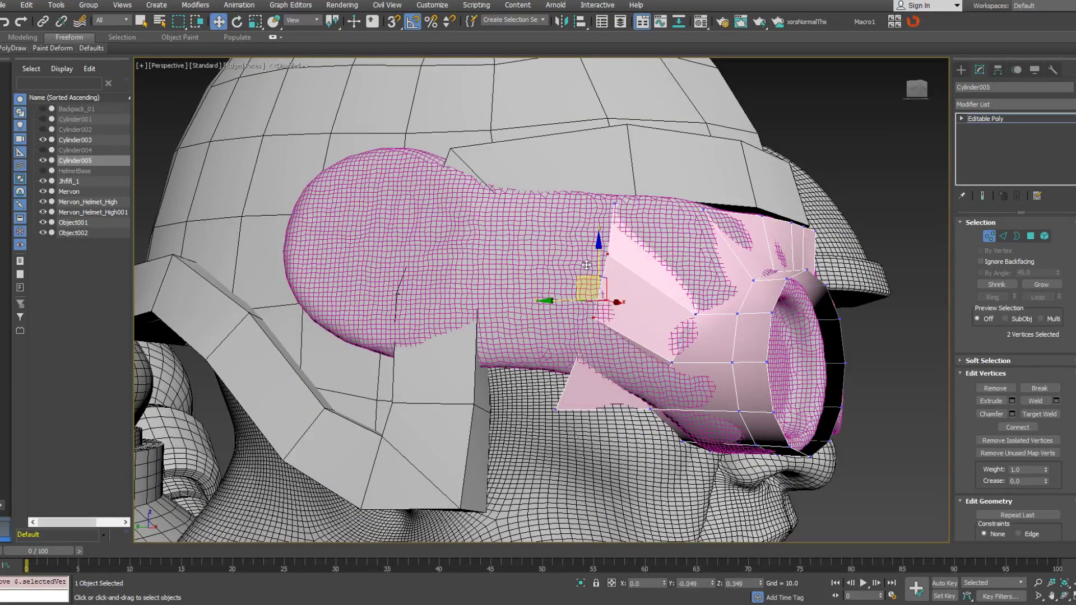
{"action": "left_click", "coordinate": [594, 314]}
{"action": "middle_click_drag", "start_coordinate": [594, 315], "coordinate": [589, 356], "text": "alt"}
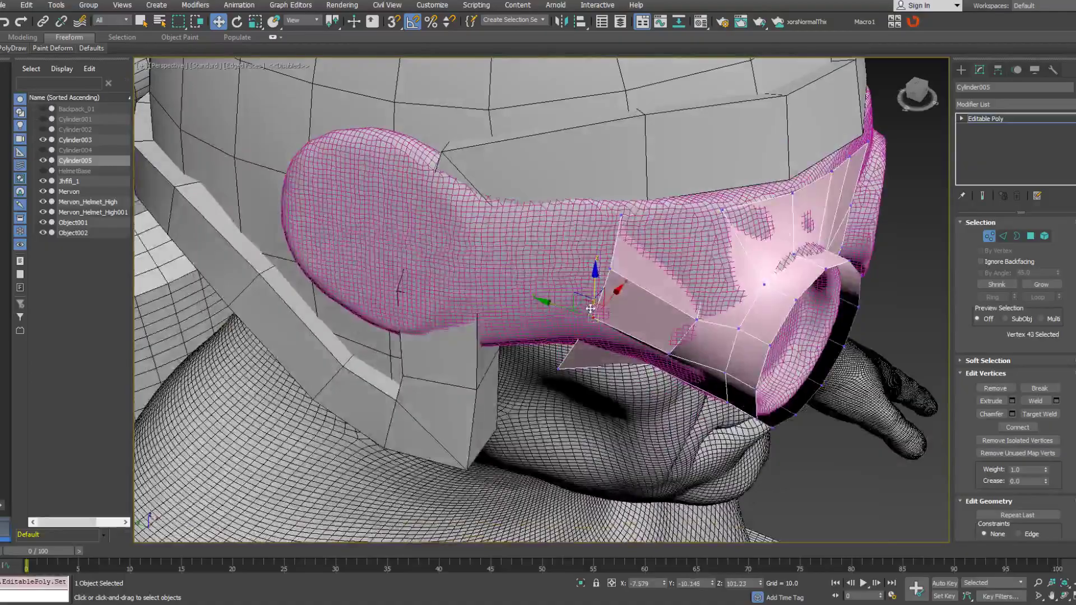
{"action": "left_click_drag", "start_coordinate": [584, 303], "coordinate": [589, 308]}
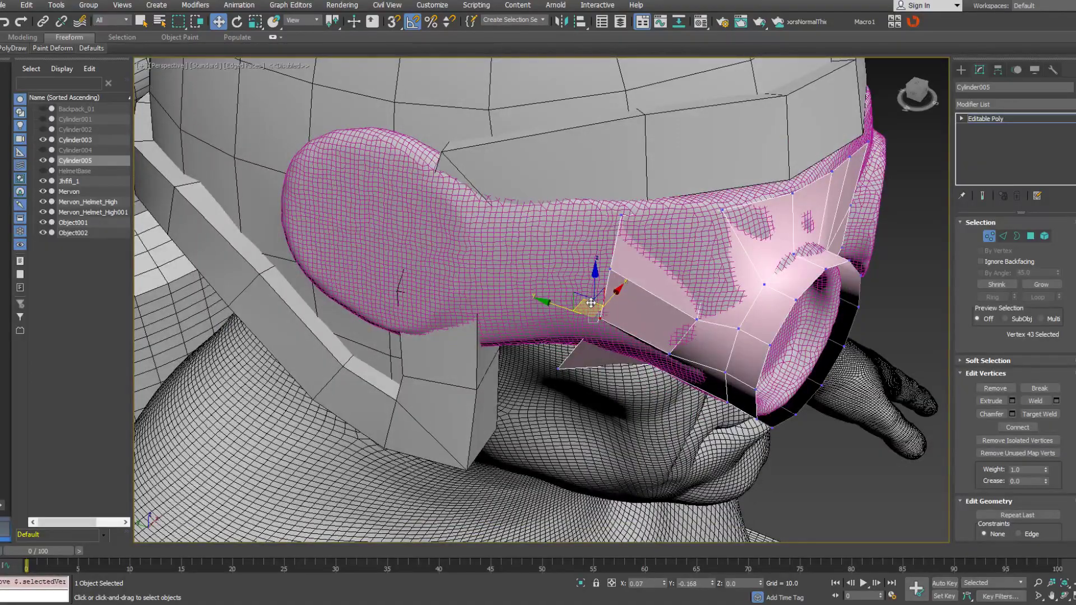
Move the bottom rear vertex of the strap section onto the lower edge of the goggles strap.
{"action": "left_click", "coordinate": [562, 367], "text": "ctrl"}
{"action": "middle_click_drag", "start_coordinate": [563, 366], "coordinate": [669, 315], "text": "alt"}
{"action": "middle_click_drag", "start_coordinate": [548, 331], "coordinate": [578, 339], "text": "alt"}
{"action": "left_click", "coordinate": [606, 360]}
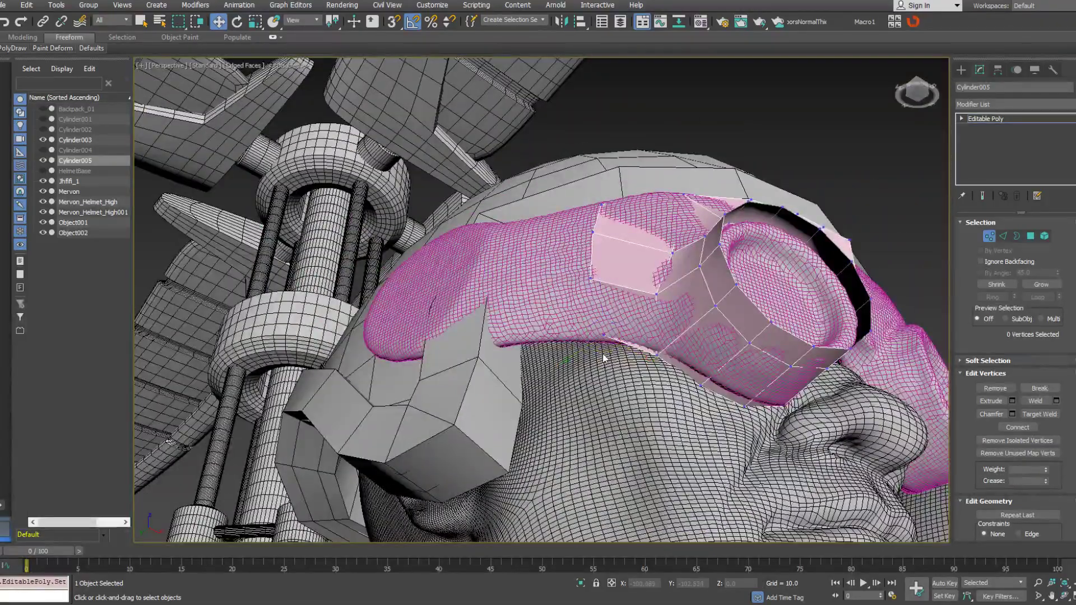
{"action": "left_click", "coordinate": [603, 336]}
{"action": "left_click_drag", "start_coordinate": [603, 353], "coordinate": [591, 358]}
Adjust the upper middle rear vertex of the strap section to follow the strap's side surface.
{"action": "middle_click_drag", "start_coordinate": [592, 360], "coordinate": [560, 230], "text": "alt"}
{"action": "left_click", "coordinate": [595, 223]}
{"action": "left_click_drag", "start_coordinate": [614, 208], "coordinate": [618, 208]}
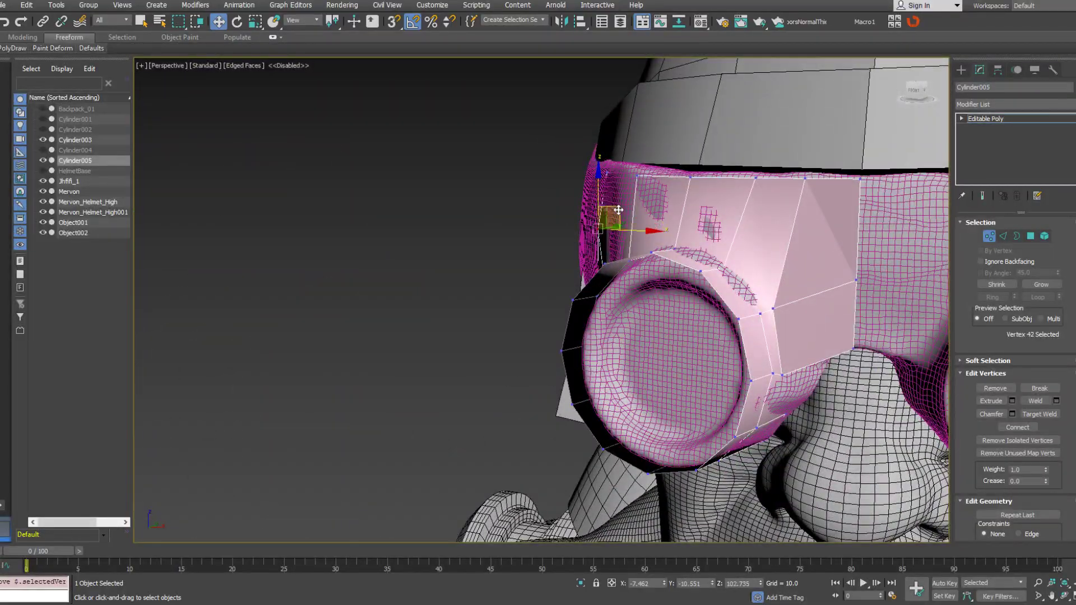
Extend the strap section's three rear edges further back toward the round end piece as another row of polygons.
{"action": "middle_click_drag", "start_coordinate": [618, 210], "coordinate": [678, 209], "text": "alt"}
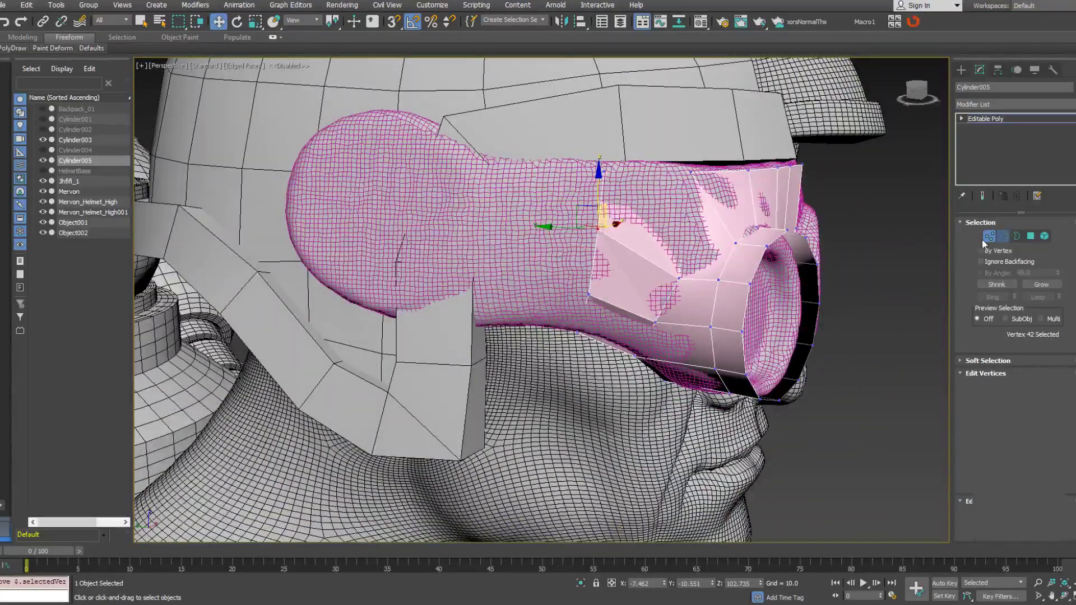
{"action": "left_click", "coordinate": [1003, 236]}
{"action": "mouse_move", "coordinate": [594, 269]}
{"action": "middle_mouse_down", "text": "alt"}
{"action": "mouse_move", "coordinate": [573, 283]}
{"action": "mouse_move", "coordinate": [581, 259]}
{"action": "middle_mouse_up", "text": "alt"}
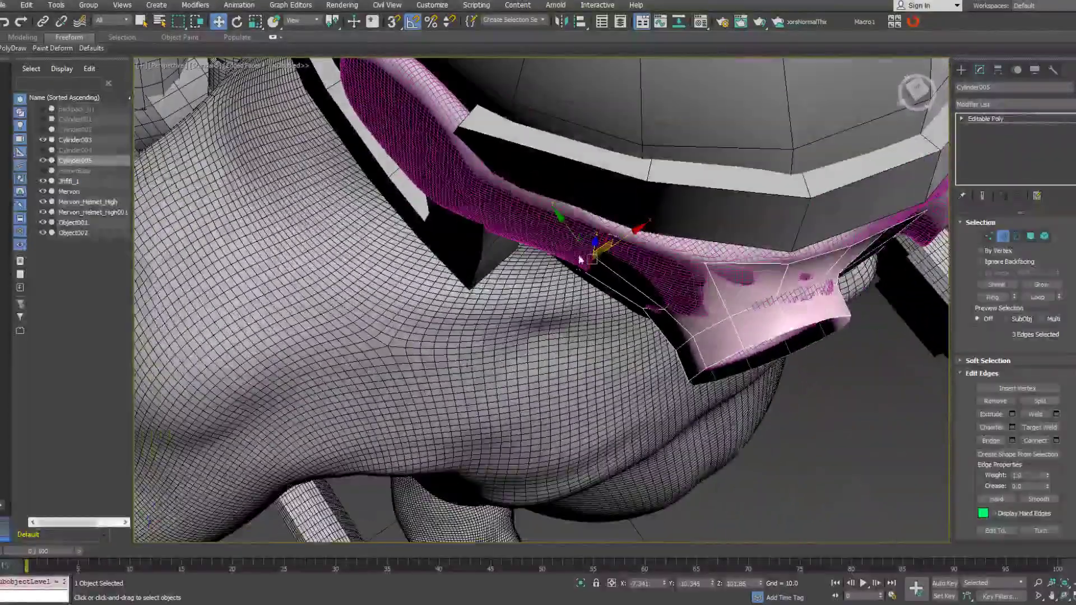
{"action": "left_click_drag", "start_coordinate": [594, 235], "coordinate": [493, 194], "text": "shift"}
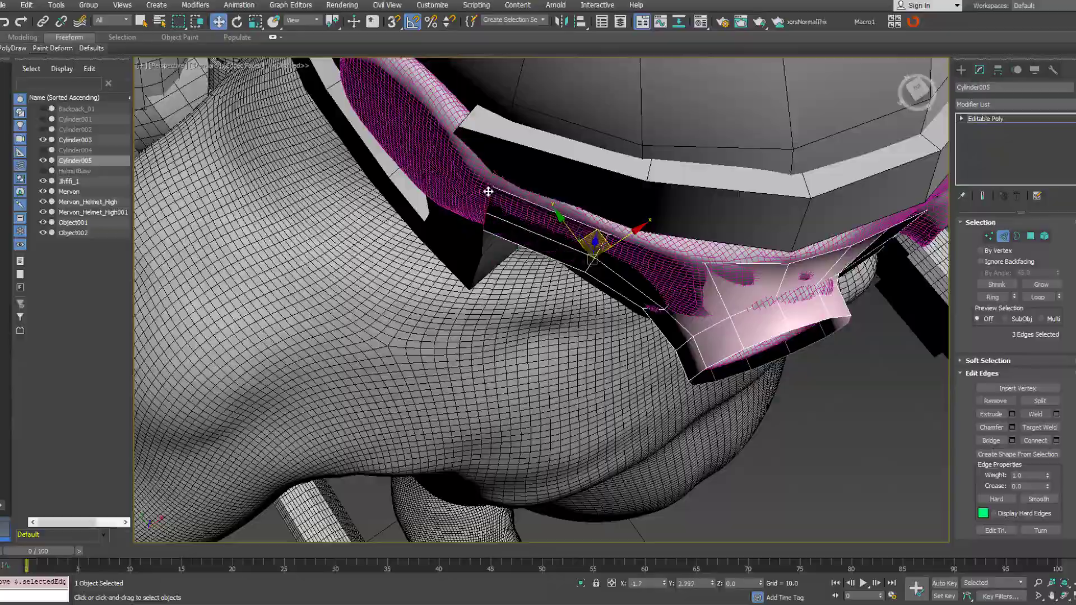
{"action": "middle_click_drag", "start_coordinate": [488, 190], "coordinate": [957, 247], "text": "alt"}
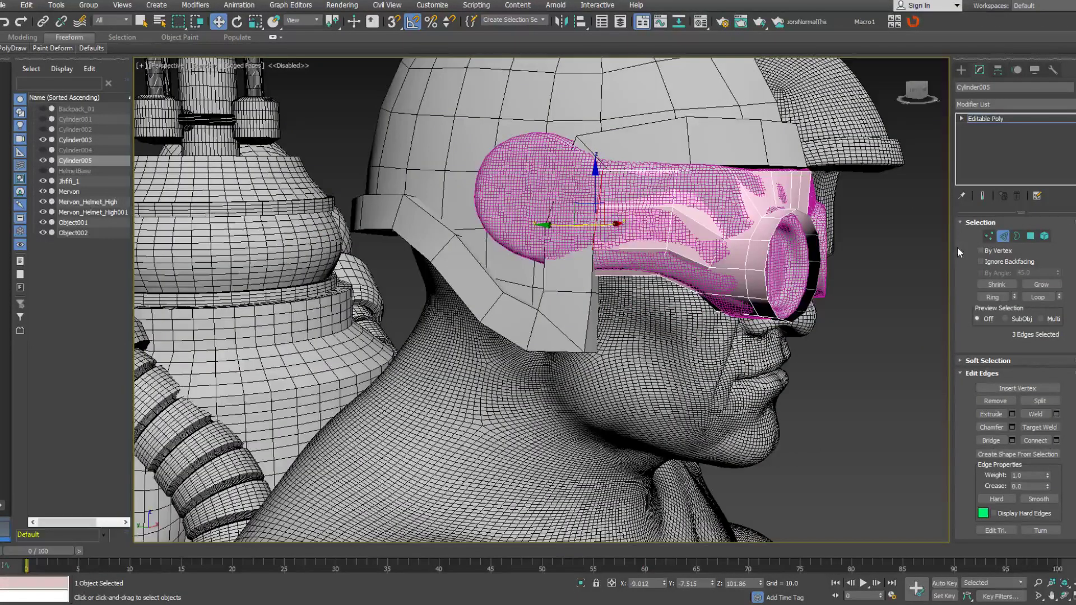
Select the lens ring's front border, convert it to the 12 polygons around the rim, and shade the selected faces.
{"action": "key", "text": "3"}
{"action": "left_click", "coordinate": [783, 215]}
{"action": "middle_click_drag", "start_coordinate": [783, 215], "coordinate": [801, 241], "text": "alt"}
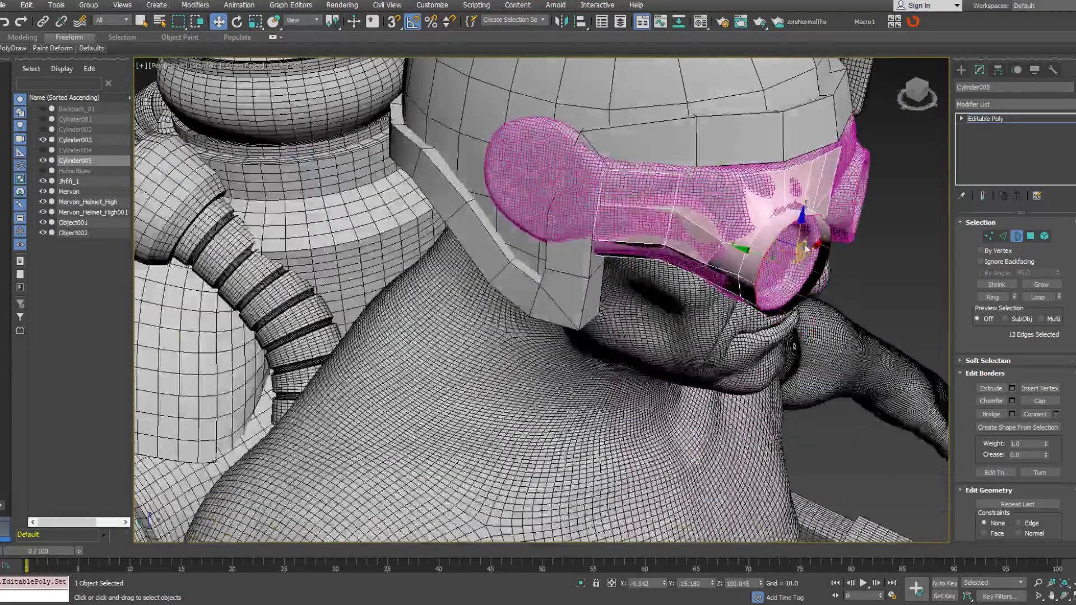
{"action": "right_click", "coordinate": [801, 241]}
{"action": "left_click", "coordinate": [770, 168]}
{"action": "middle_click_drag", "start_coordinate": [771, 168], "coordinate": [779, 245], "text": "alt"}
{"action": "key", "text": "F2"}
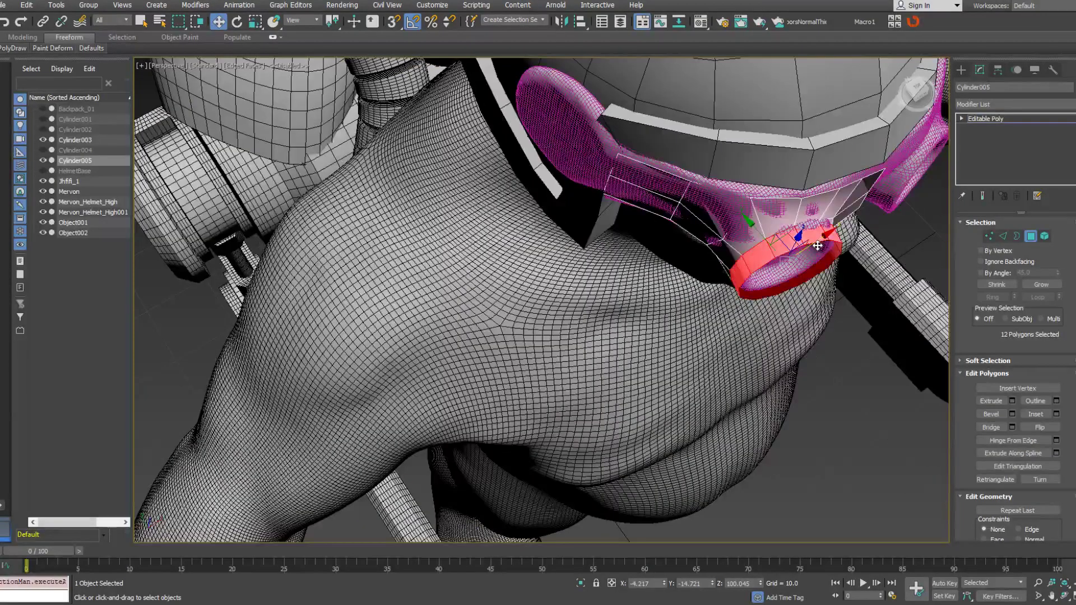
Clone the rim polygons to an element, placing the copy near the temple side of the head.
{"action": "mouse_move", "coordinate": [788, 237]}
{"action": "left_mouse_down", "text": "shift"}
{"action": "mouse_move", "coordinate": [579, 293]}
{"action": "mouse_move", "coordinate": [522, 188]}
{"action": "left_mouse_up", "text": "shift"}
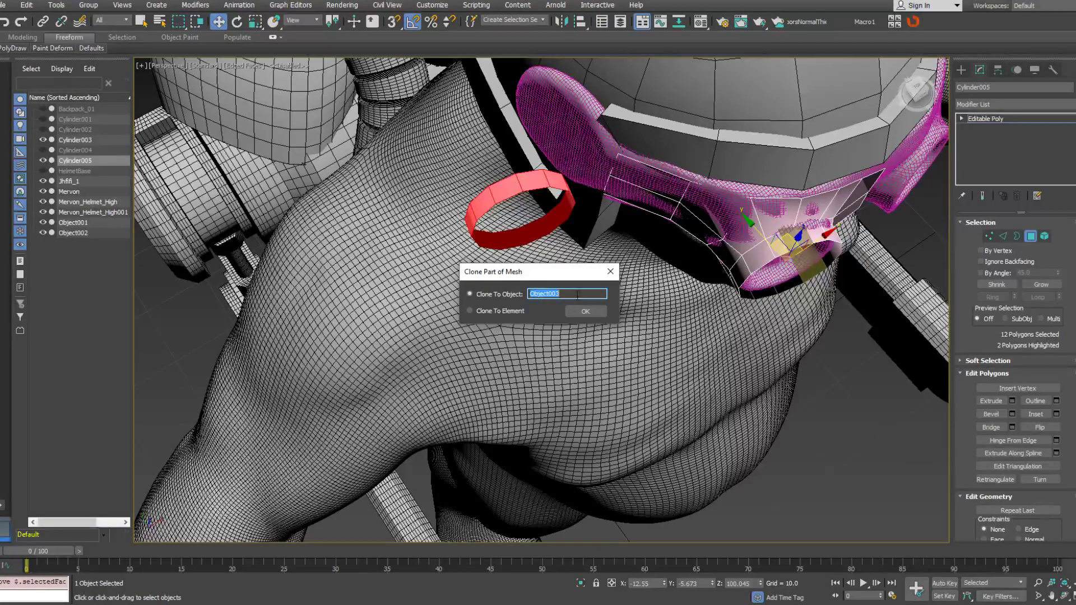
{"action": "left_click", "coordinate": [527, 311]}
{"action": "left_click", "coordinate": [580, 311]}
Rotate the copied ring to face outward from the side of the head.
{"action": "middle_click_drag", "start_coordinate": [580, 312], "coordinate": [569, 217], "text": "alt"}
{"action": "right_click", "coordinate": [583, 209]}
{"action": "left_click", "coordinate": [594, 216]}
{"action": "left_click_drag", "start_coordinate": [554, 223], "coordinate": [511, 221]}
{"action": "middle_click_drag", "start_coordinate": [512, 221], "coordinate": [560, 219], "text": "alt"}
Move the copied ring over to the round end piece of the goggles strap.
{"action": "right_click", "coordinate": [560, 219]}
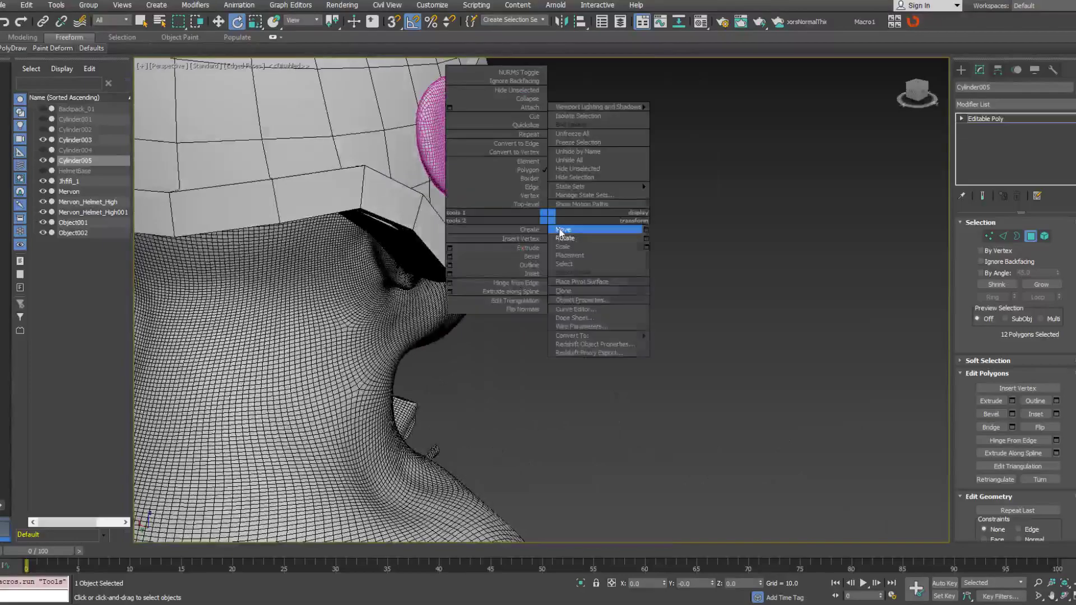
{"action": "left_click", "coordinate": [593, 224]}
{"action": "left_click_drag", "start_coordinate": [507, 211], "coordinate": [459, 137]}
{"action": "middle_click_drag", "start_coordinate": [459, 137], "coordinate": [559, 234], "text": "alt"}
{"action": "key", "text": "z"}
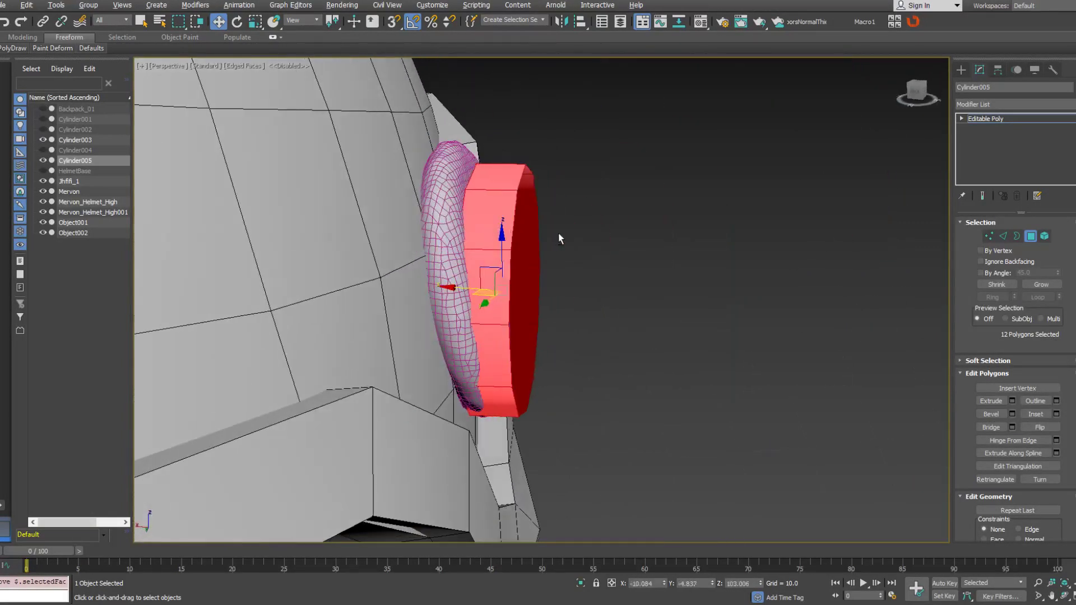
Raise the copied ring to align with the round end piece and rotate it 10 degrees about Y.
{"action": "mouse_move", "coordinate": [489, 269]}
{"action": "left_mouse_down"}
{"action": "mouse_move", "coordinate": [491, 238]}
{"action": "mouse_move", "coordinate": [496, 253]}
{"action": "left_mouse_up"}
{"action": "right_click", "coordinate": [495, 253]}
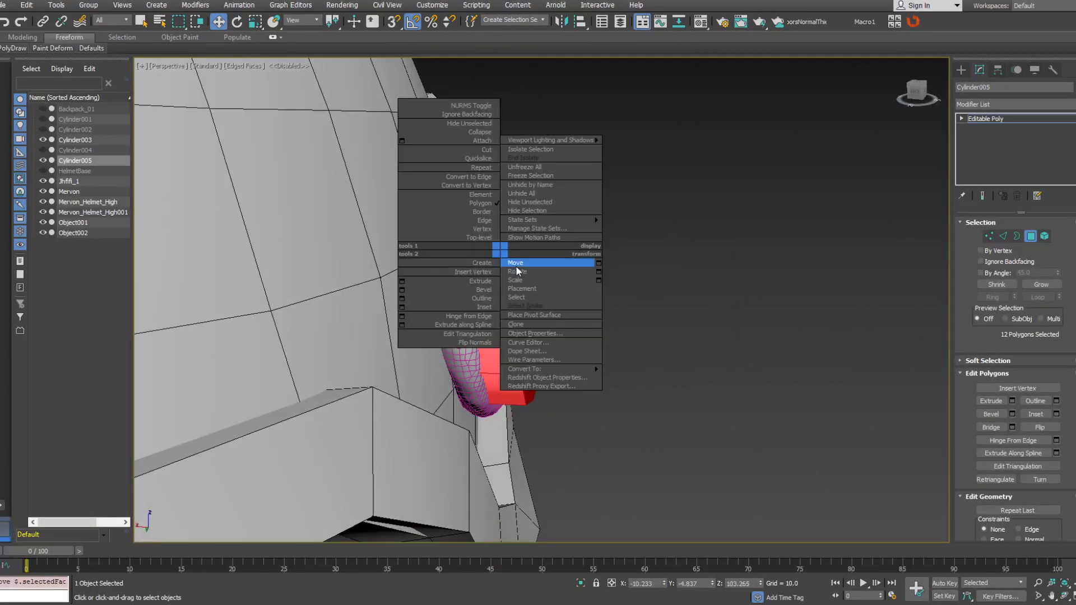
{"action": "left_click", "coordinate": [567, 268]}
{"action": "middle_click_drag", "start_coordinate": [567, 269], "coordinate": [521, 257], "text": "alt"}
{"action": "left_click_drag", "start_coordinate": [521, 256], "coordinate": [519, 252]}
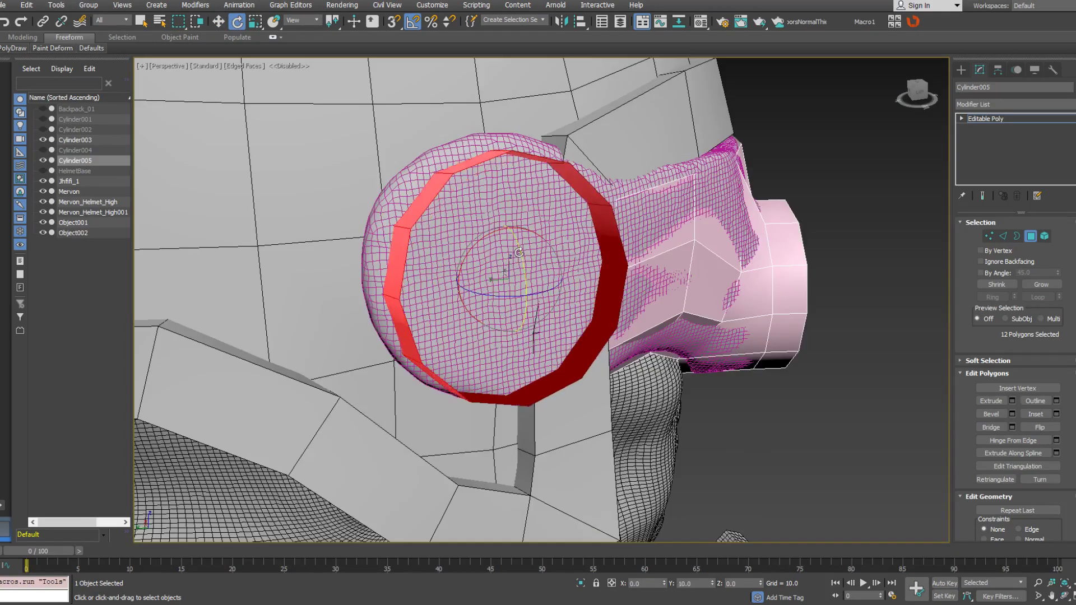
Move the copied ring inward against the round end piece of the strap.
{"action": "middle_click_drag", "start_coordinate": [519, 252], "coordinate": [486, 261], "text": "alt"}
{"action": "right_click", "coordinate": [554, 251]}
{"action": "left_click", "coordinate": [571, 262]}
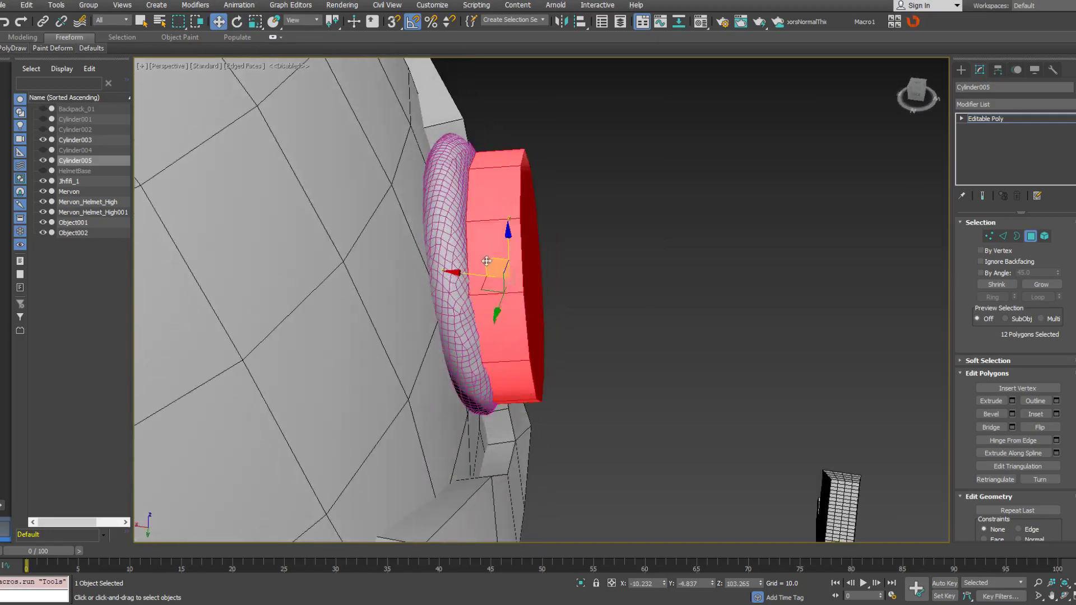
{"action": "left_click_drag", "start_coordinate": [489, 259], "coordinate": [478, 253]}
{"action": "middle_click_drag", "start_coordinate": [478, 253], "coordinate": [442, 233], "text": "alt"}
Scale the 12 crosswise edges of the copied ring at the strap's round end piece uniformly to 90%.
{"action": "key", "text": "2"}
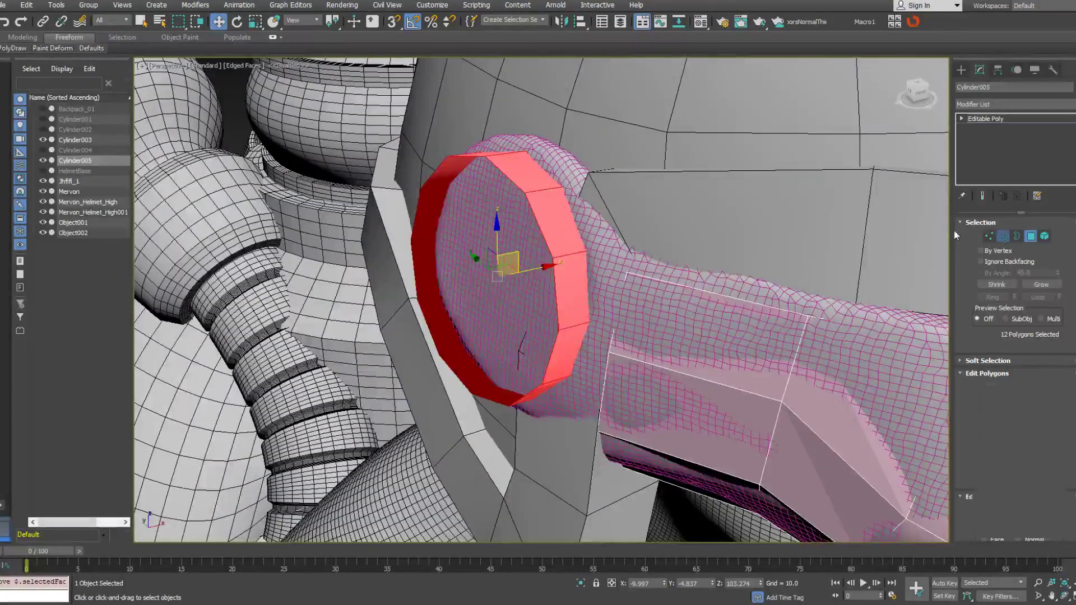
{"action": "left_click", "coordinate": [552, 191]}
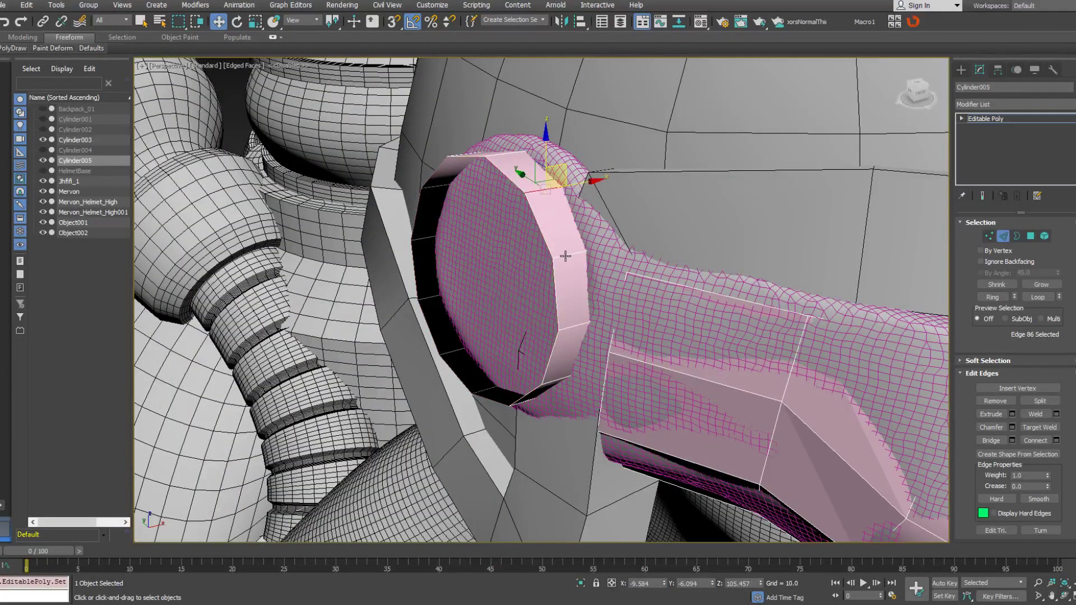
{"action": "left_click", "coordinate": [997, 297]}
{"action": "right_click", "coordinate": [617, 207]}
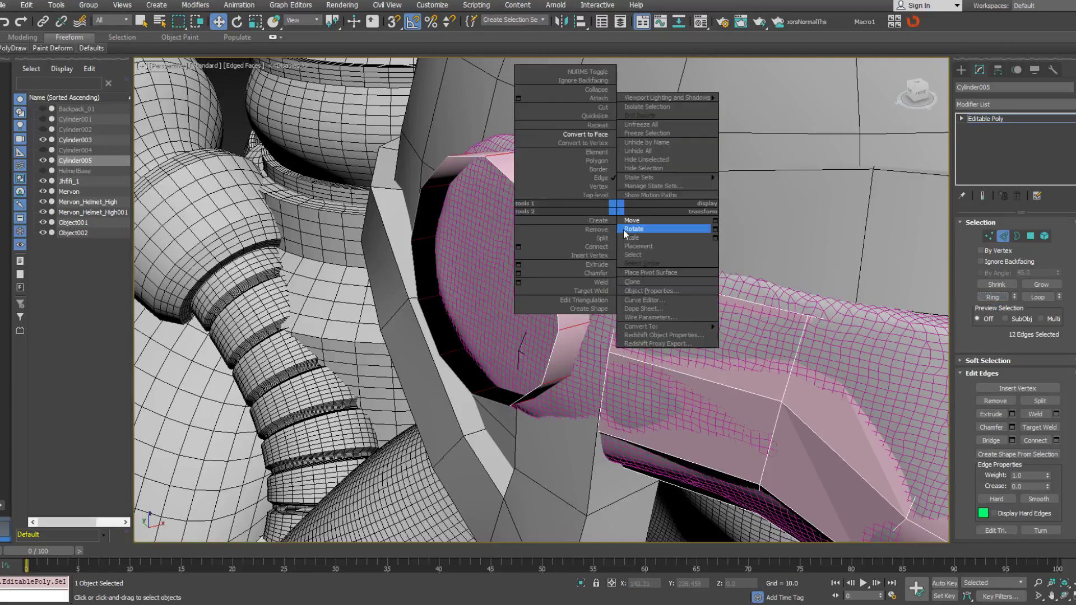
{"action": "left_click", "coordinate": [627, 239]}
{"action": "middle_click_drag", "start_coordinate": [627, 244], "coordinate": [579, 240], "text": "alt"}
{"action": "left_click_drag", "start_coordinate": [534, 276], "coordinate": [518, 284]}
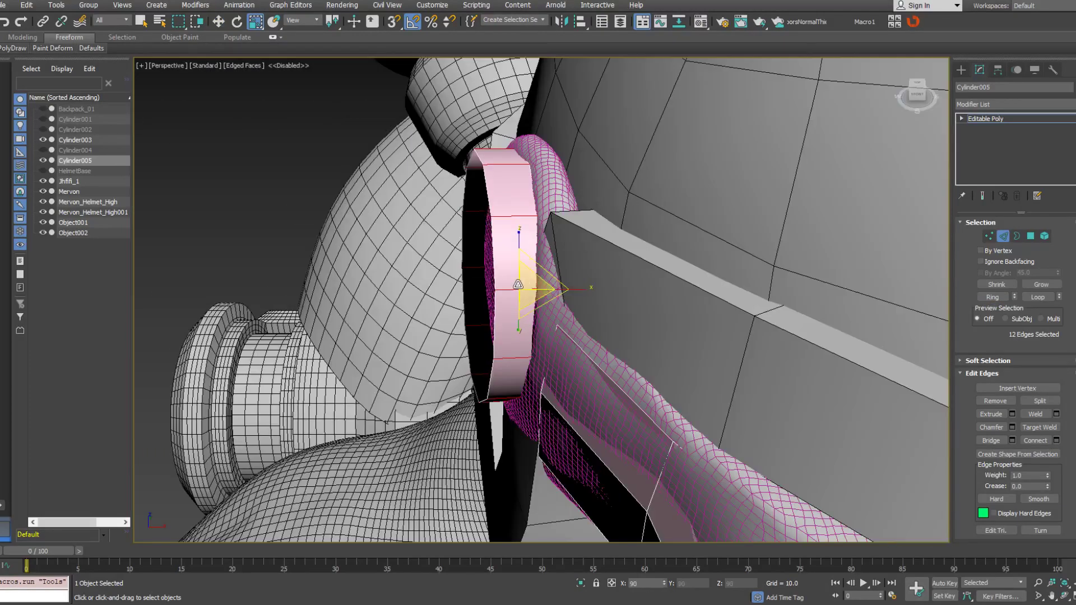
Move the copied ring's crosswise edges against the side of the head and align them with the round end piece.
{"action": "key", "text": "w"}
{"action": "middle_click_drag", "start_coordinate": [495, 292], "coordinate": [553, 333], "text": "alt"}
{"action": "left_click_drag", "start_coordinate": [554, 342], "coordinate": [544, 330]}
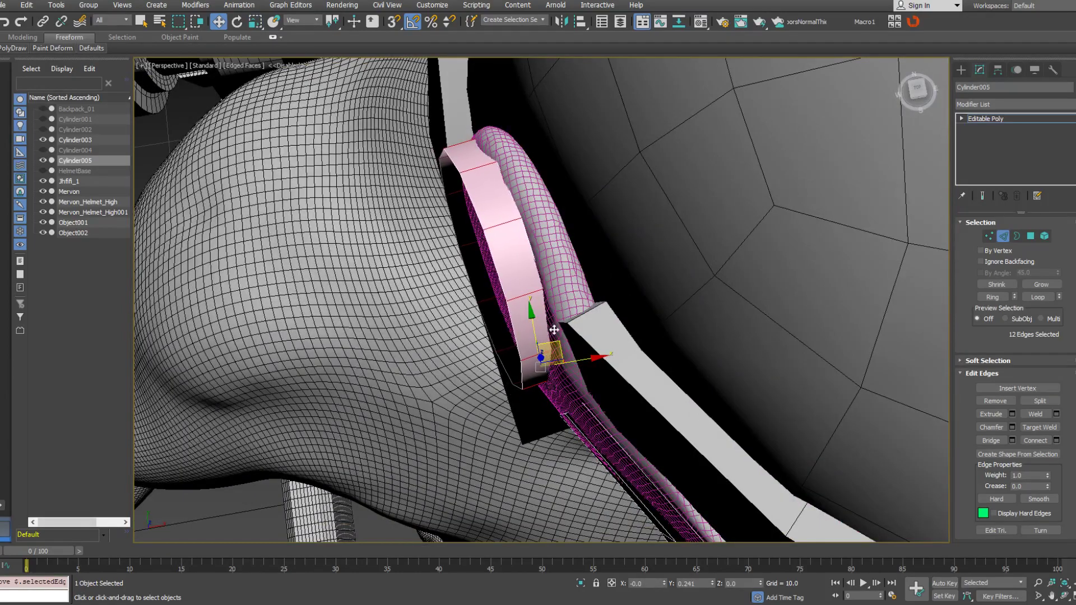
{"action": "middle_click_drag", "start_coordinate": [544, 310], "coordinate": [589, 253], "text": "alt"}
{"action": "left_click_drag", "start_coordinate": [615, 242], "coordinate": [573, 211]}
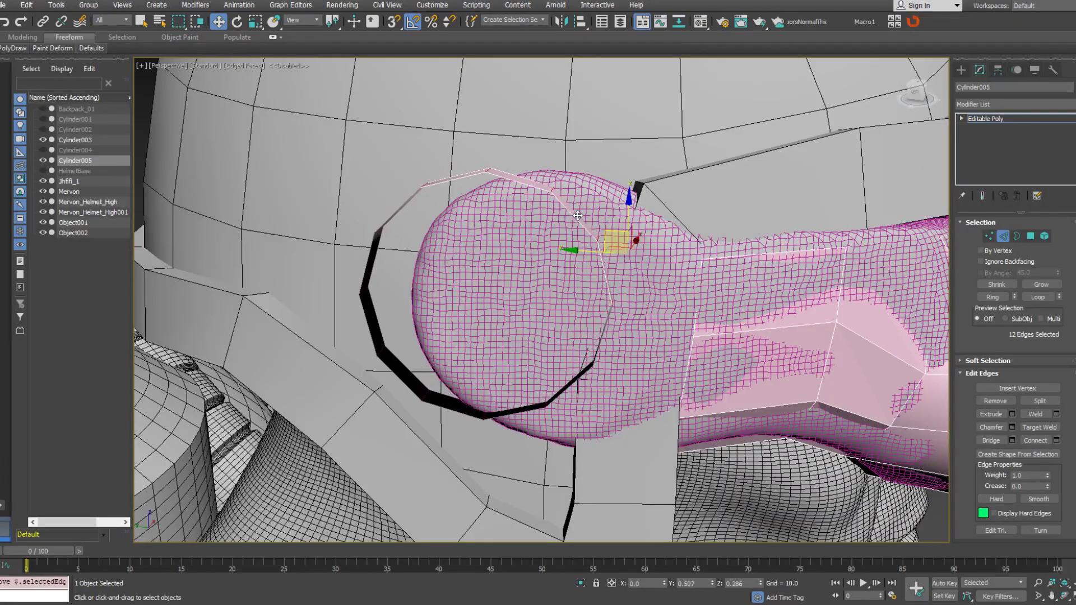
Select the whole copied ring element and rotate it to follow the tilt of the round end piece.
{"action": "middle_click_drag", "start_coordinate": [572, 212], "coordinate": [508, 289], "text": "alt"}
{"action": "right_click", "coordinate": [522, 318]}
{"action": "left_click", "coordinate": [538, 335]}
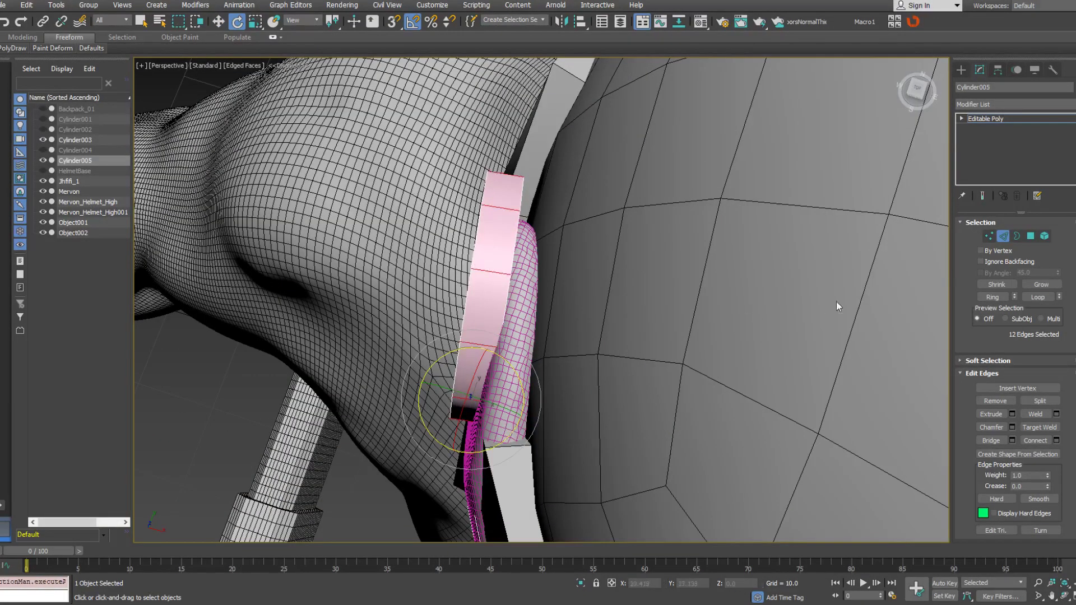
{"action": "left_click", "coordinate": [1044, 236]}
{"action": "left_click_drag", "start_coordinate": [493, 346], "coordinate": [539, 311]}
{"action": "key", "text": "w"}
{"action": "middle_click_drag", "start_coordinate": [537, 310], "coordinate": [617, 384], "text": "alt"}
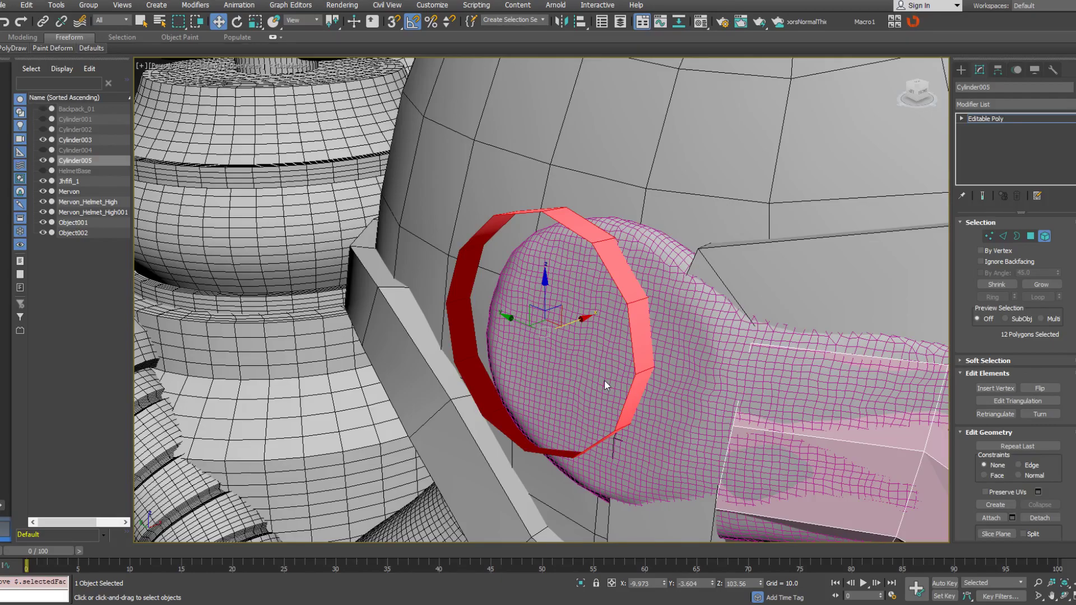
Extend the copied ring's head-side border outward by scaling a copy of it, and move the new border toward the head.
{"action": "middle_click_drag", "start_coordinate": [604, 379], "coordinate": [722, 367], "text": "alt"}
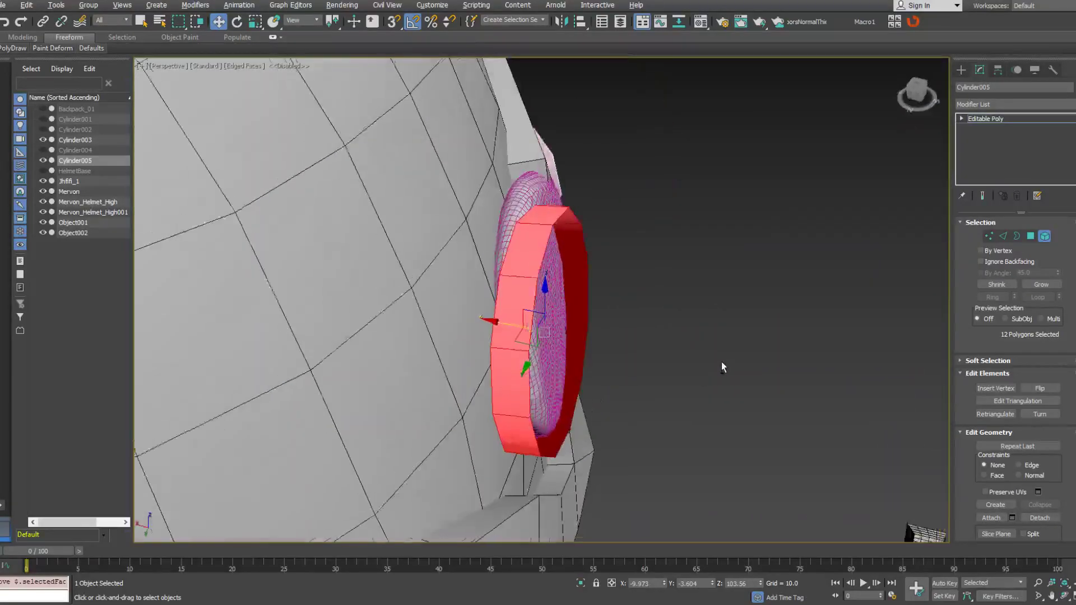
{"action": "left_click", "coordinate": [1017, 237]}
{"action": "middle_click_drag", "start_coordinate": [505, 263], "coordinate": [506, 288], "text": "alt"}
{"action": "right_click", "coordinate": [506, 289]}
{"action": "left_click", "coordinate": [560, 316]}
{"action": "left_click_drag", "start_coordinate": [515, 335], "coordinate": [496, 277], "text": "shift"}
{"action": "right_click", "coordinate": [517, 329]}
{"action": "left_click", "coordinate": [522, 337]}
{"action": "middle_click_drag", "start_coordinate": [492, 263], "coordinate": [515, 311], "text": "alt"}
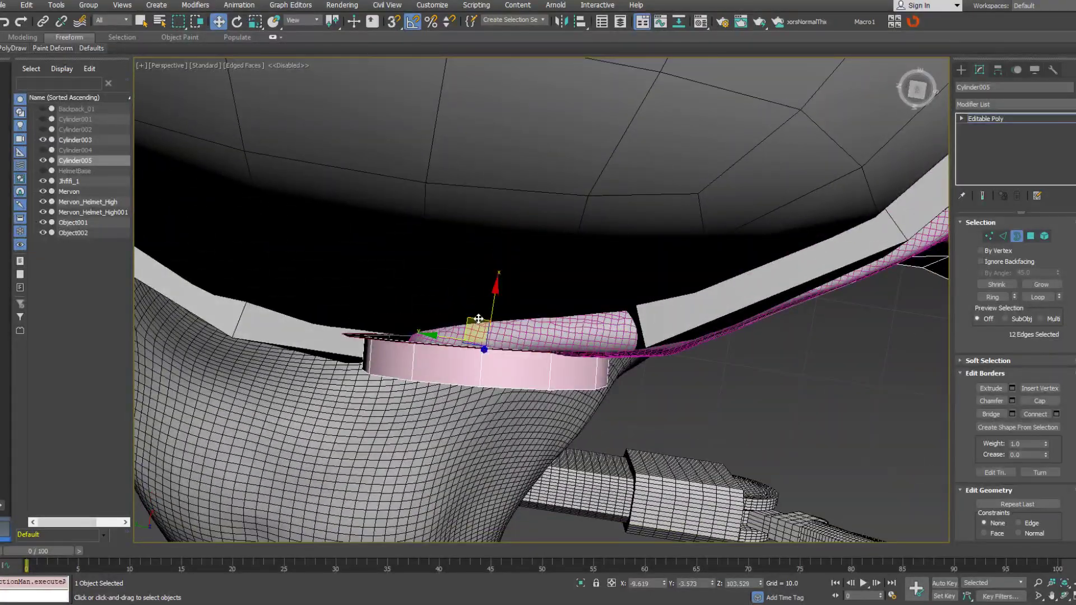
{"action": "left_click_drag", "start_coordinate": [478, 315], "coordinate": [481, 283]}
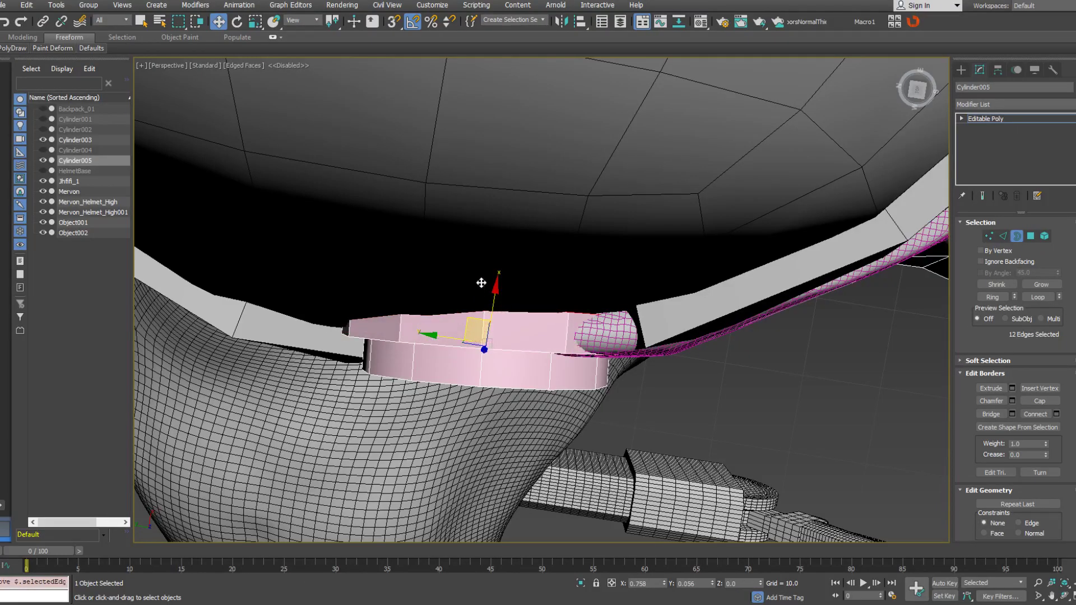
Delete the entire copied ring element from the round end piece of the strap.
{"action": "middle_click_drag", "start_coordinate": [482, 277], "coordinate": [550, 294], "text": "alt"}
{"action": "scroll", "coordinate": [552, 298], "scroll_direction": "down", "scroll_amount": 5}
{"action": "middle_click_drag", "start_coordinate": [511, 245], "coordinate": [449, 269], "text": "alt"}
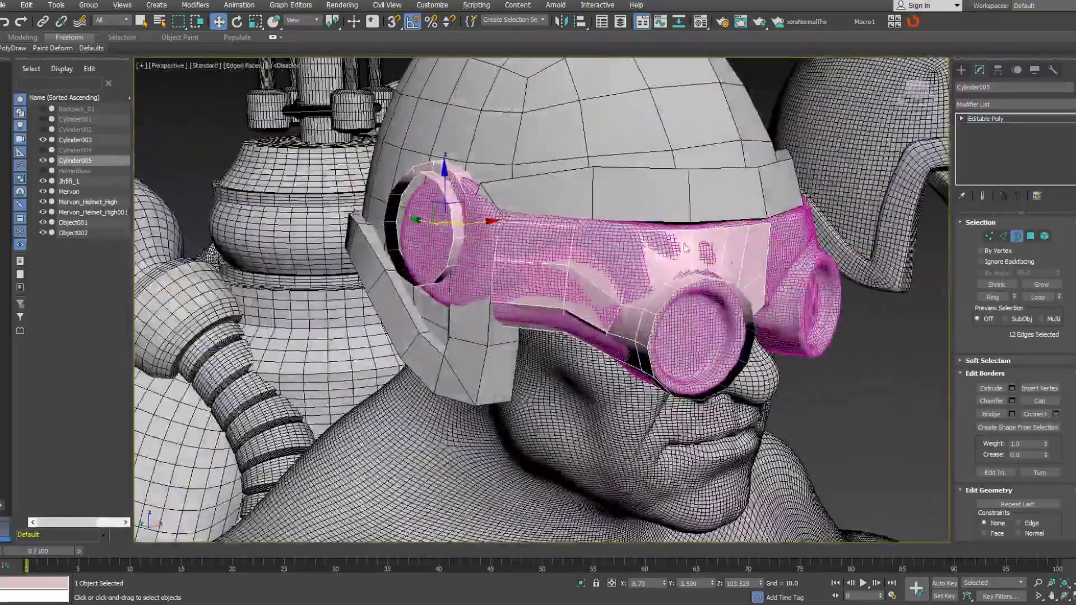
{"action": "left_click", "coordinate": [1043, 237]}
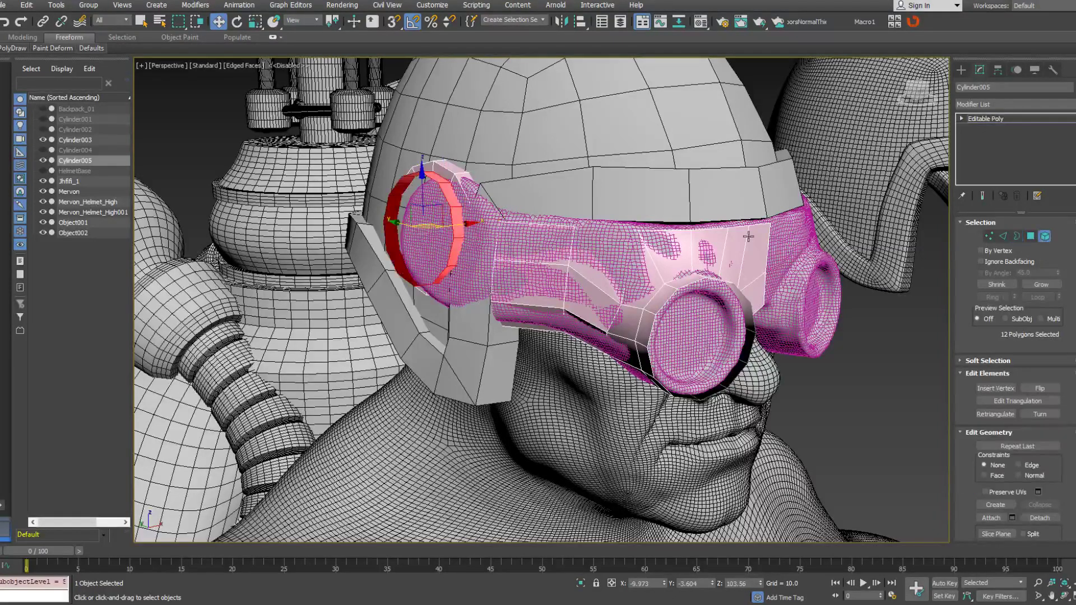
{"action": "left_click", "coordinate": [446, 231], "text": "ctrl"}
{"action": "key", "text": "Delete"}
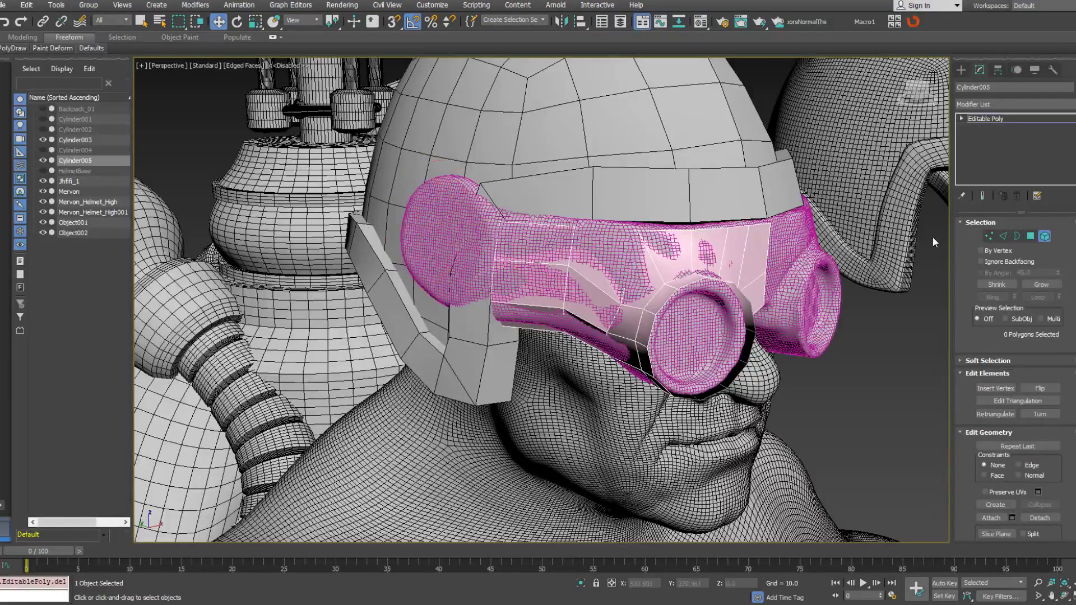
Delete the upper and lower strap polygons that extend from the lens ring.
{"action": "left_click", "coordinate": [1029, 237]}
{"action": "left_click", "coordinate": [728, 247]}
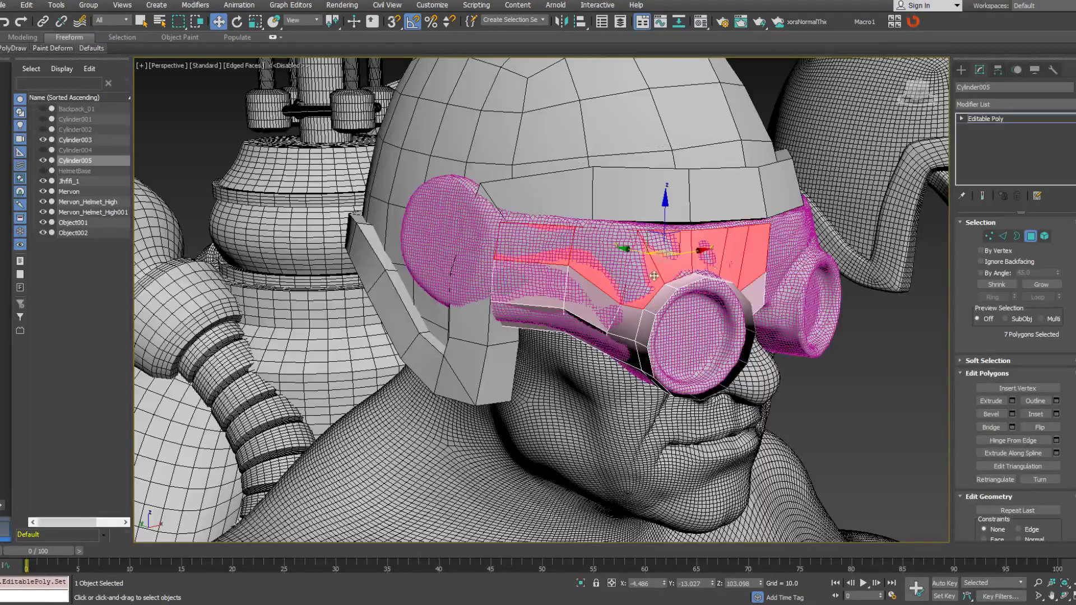
{"action": "key", "text": "Delete"}
{"action": "left_click_drag", "start_coordinate": [619, 411], "coordinate": [620, 411]}
{"action": "key", "text": "Delete"}
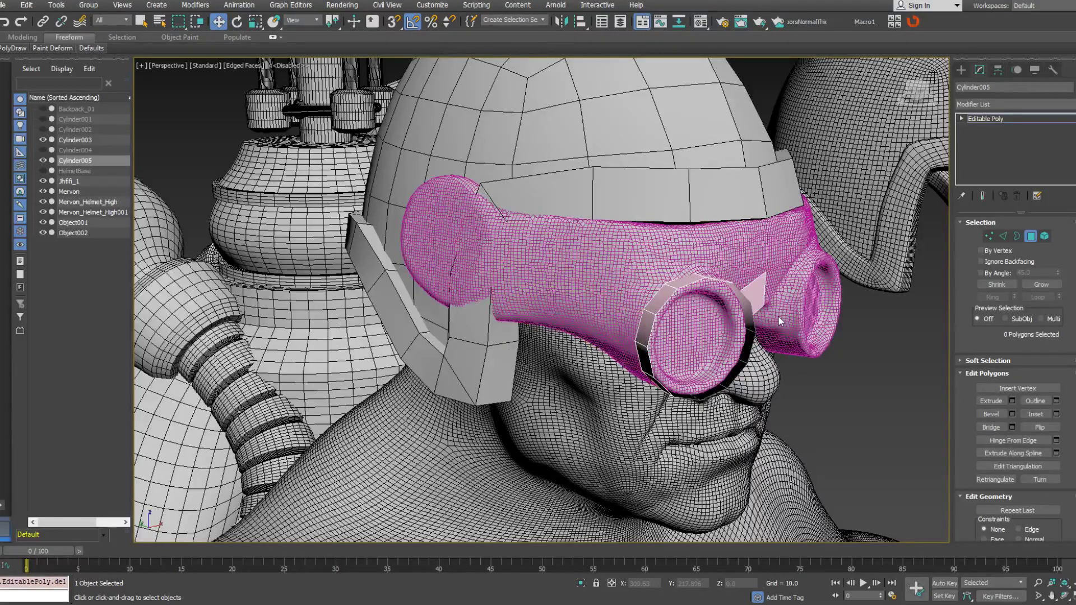
Delete the remaining nose-side and underside polygons attached to the lens ring, leaving only the ring band.
{"action": "middle_click_drag", "start_coordinate": [778, 317], "coordinate": [779, 380], "text": "alt"}
{"action": "left_click", "coordinate": [781, 318]}
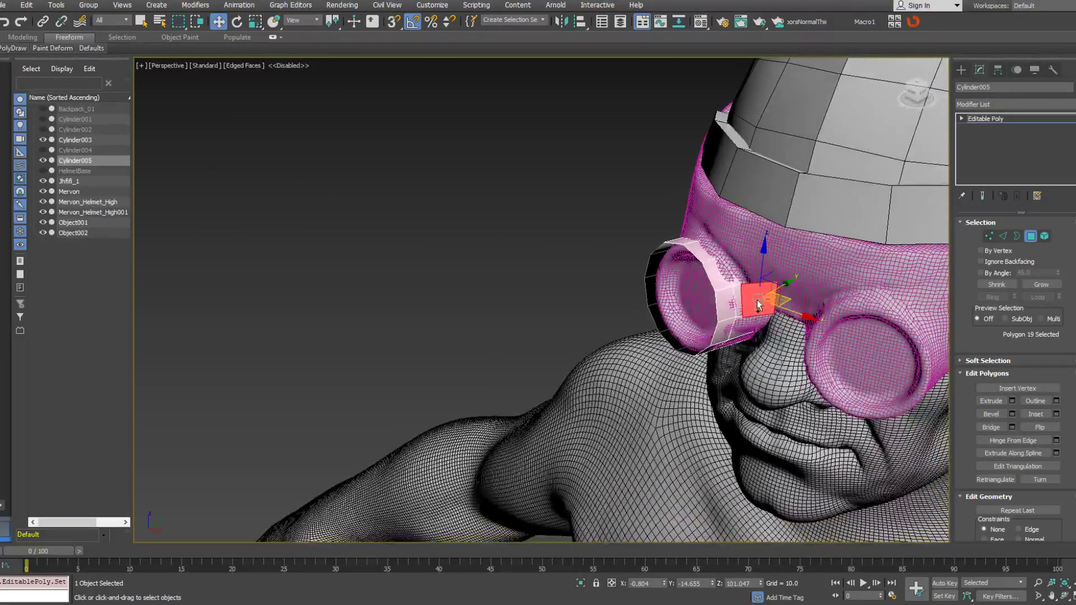
{"action": "left_click_drag", "start_coordinate": [741, 268], "coordinate": [739, 265], "text": "ctrl"}
{"action": "middle_click_drag", "start_coordinate": [748, 341], "coordinate": [832, 236], "text": "alt"}
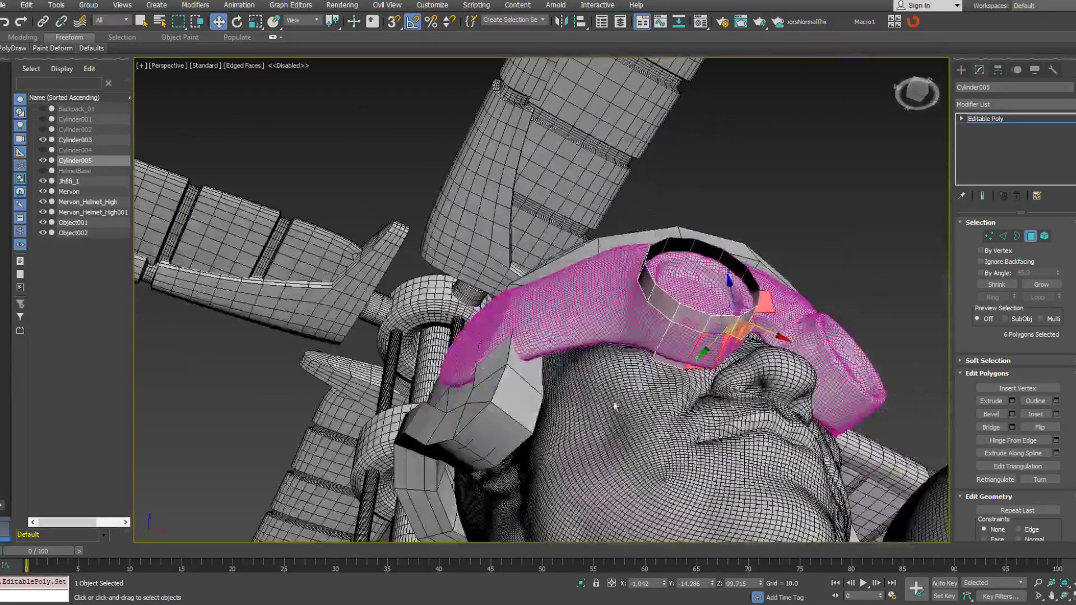
{"action": "left_click", "coordinate": [682, 336], "text": "ctrl"}
{"action": "key", "text": "Delete"}
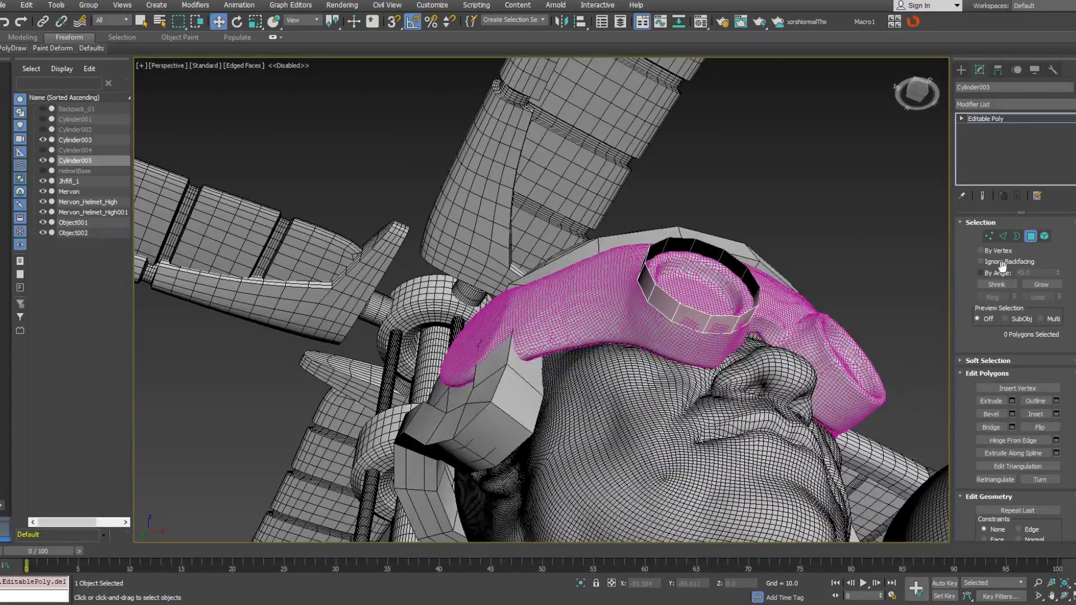
Select the lens ring's 12 crosswise edges and scale them uniformly to fit the reference lens.
{"action": "left_click", "coordinate": [1004, 237]}
{"action": "left_click", "coordinate": [709, 321]}
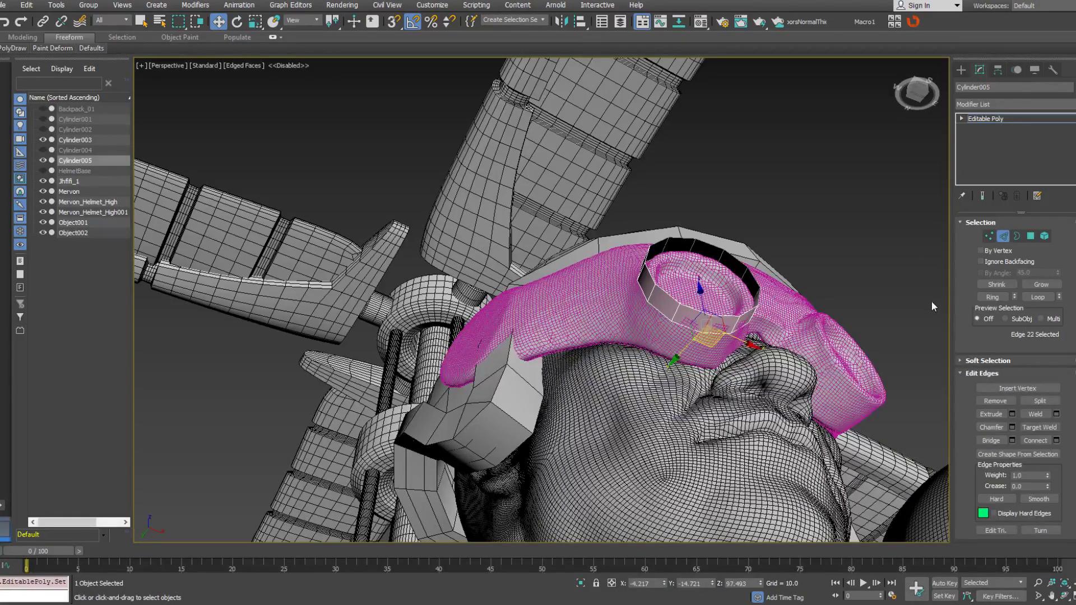
{"action": "left_click", "coordinate": [992, 297]}
{"action": "right_click", "coordinate": [764, 318]}
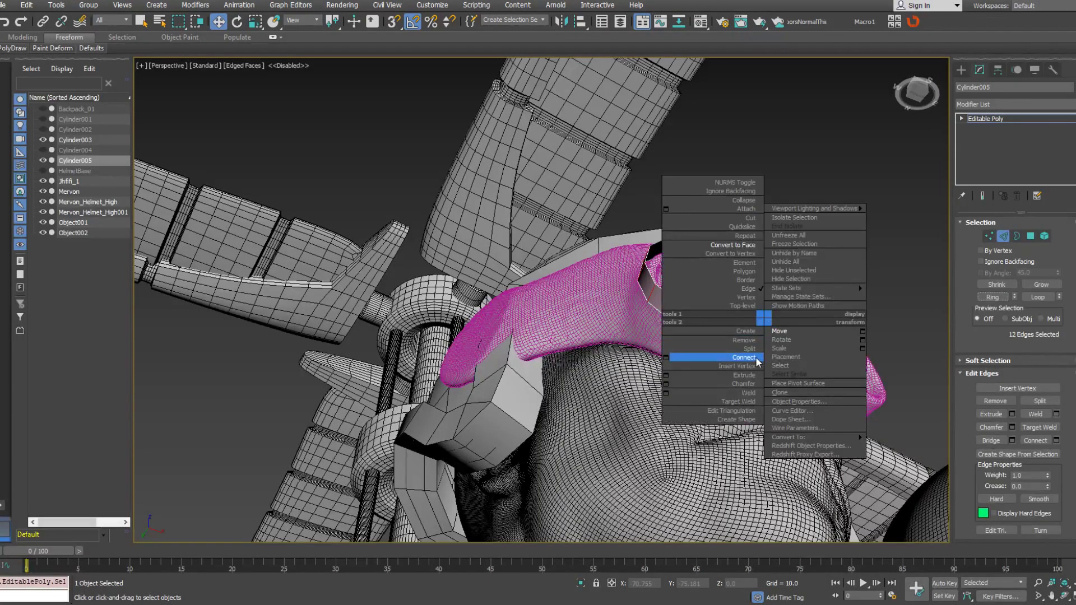
{"action": "left_click", "coordinate": [772, 348]}
{"action": "left_click_drag", "start_coordinate": [758, 303], "coordinate": [764, 260]}
Move the lens ring's crosswise edges back toward the face and align them with the reference goggles lens.
{"action": "right_click", "coordinate": [758, 275]}
{"action": "left_click", "coordinate": [767, 286]}
{"action": "middle_click_drag", "start_coordinate": [767, 288], "coordinate": [822, 319], "text": "alt"}
{"action": "left_click_drag", "start_coordinate": [713, 318], "coordinate": [660, 307]}
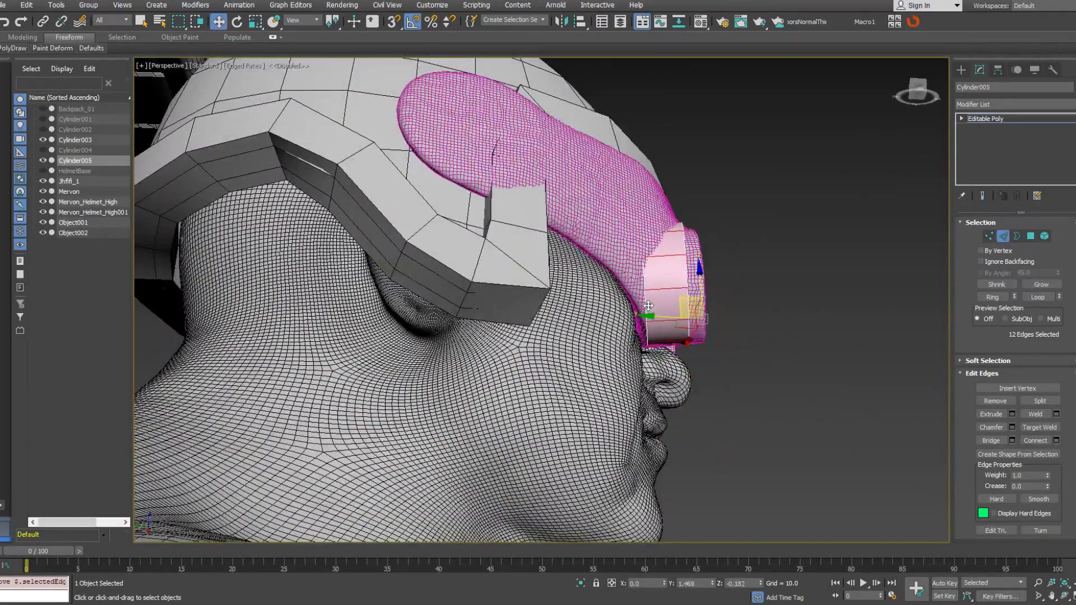
{"action": "middle_click_drag", "start_coordinate": [648, 305], "coordinate": [676, 329], "text": "alt"}
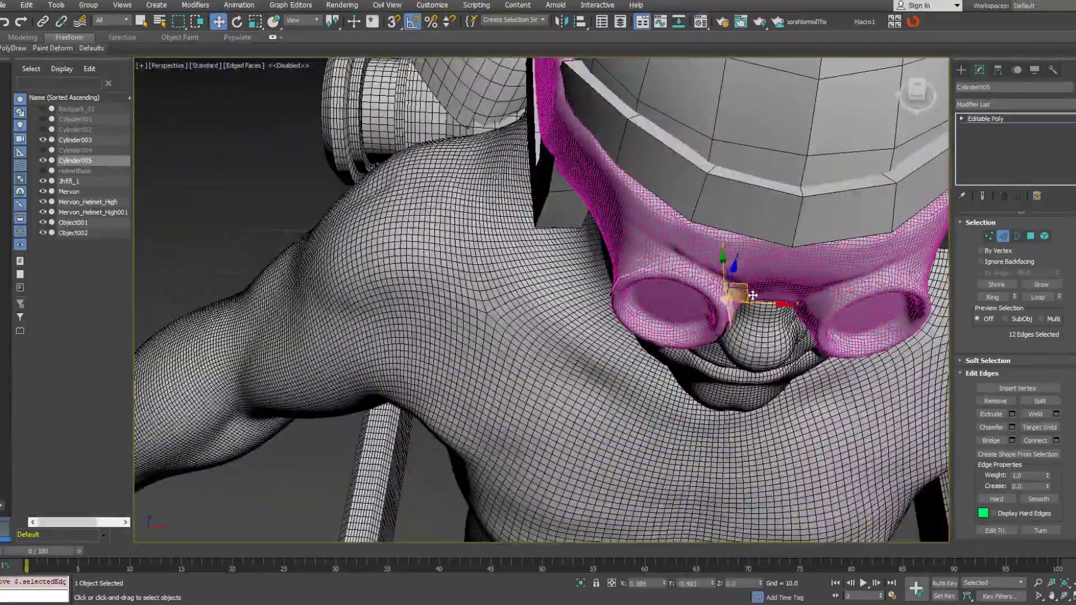
{"action": "middle_click_drag", "start_coordinate": [752, 295], "coordinate": [727, 230], "text": "alt"}
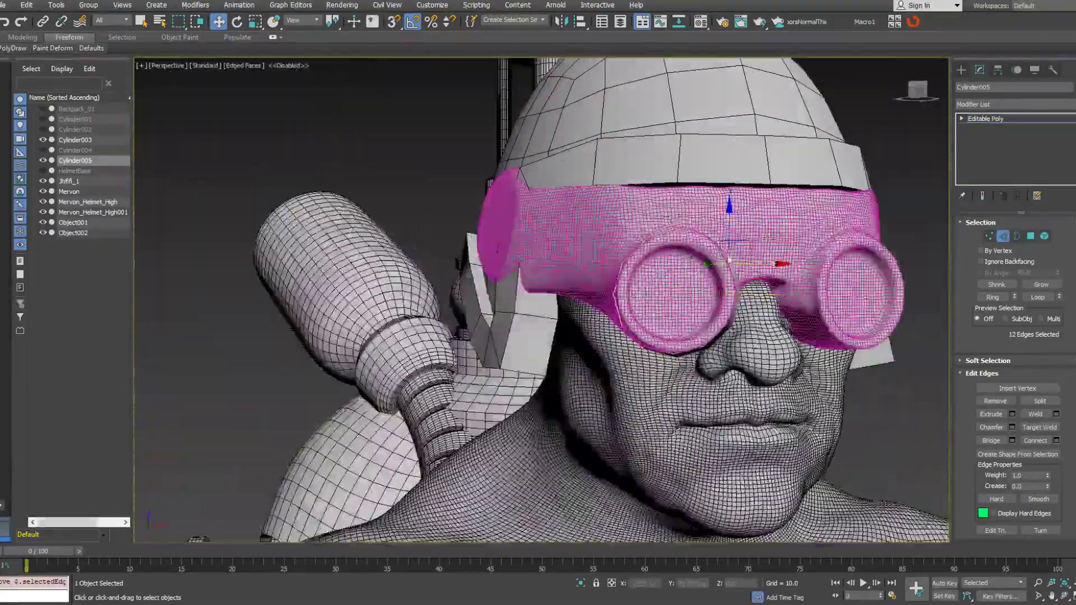
{"action": "left_click_drag", "start_coordinate": [726, 228], "coordinate": [728, 220]}
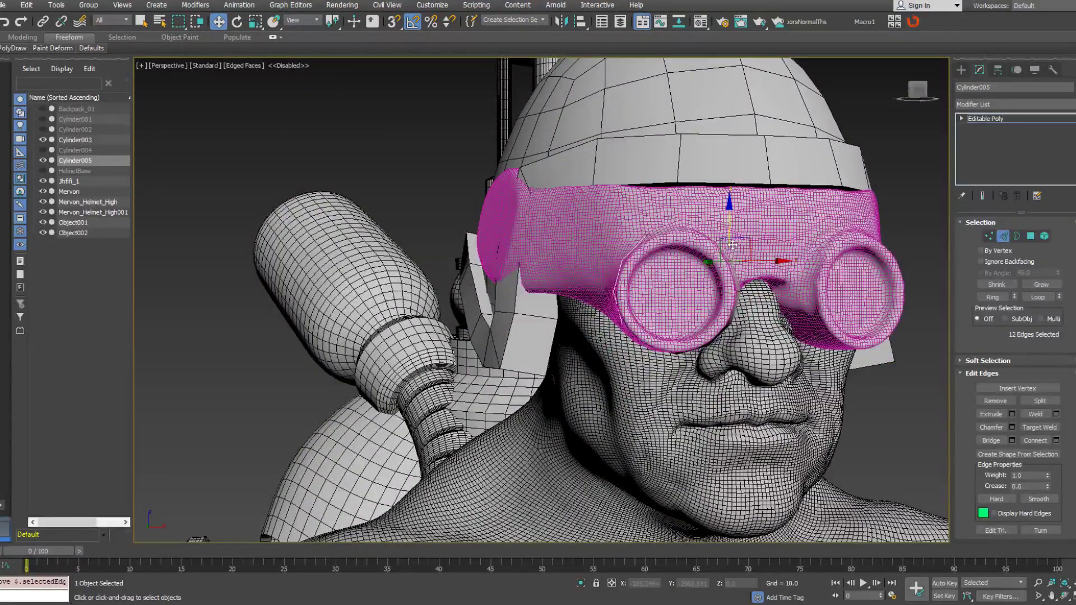
Make the Jhfifi_1 reference goggles see-through and reselect the lens ring.
{"action": "left_click", "coordinate": [1006, 236]}
{"action": "left_click", "coordinate": [812, 229]}
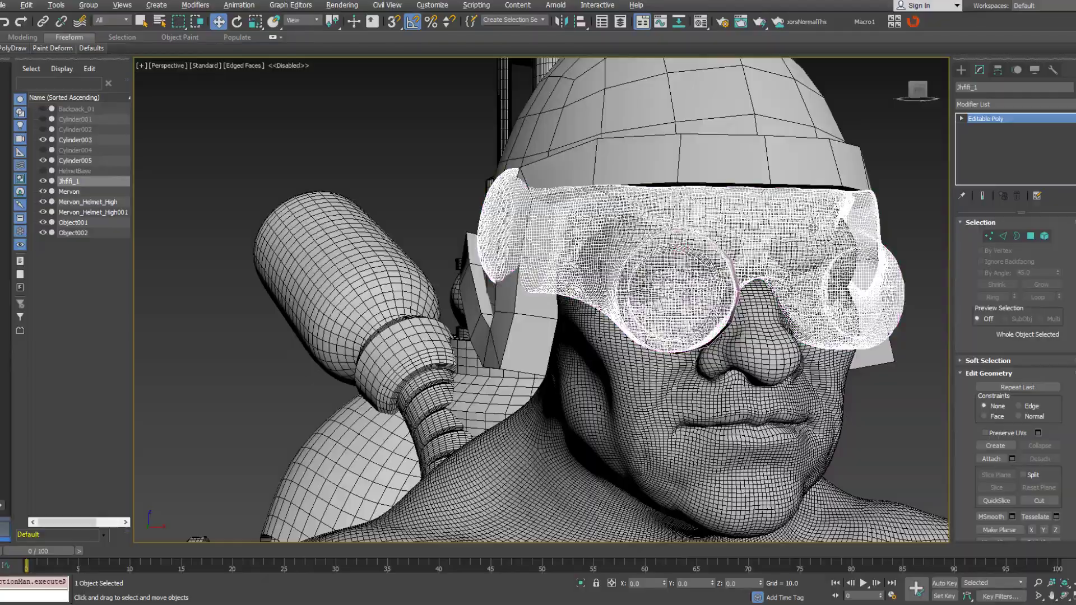
{"action": "left_click", "coordinate": [729, 263]}
{"action": "mouse_move", "coordinate": [730, 263]}
{"action": "middle_mouse_down", "text": "alt"}
{"action": "mouse_move", "coordinate": [829, 300]}
{"action": "mouse_move", "coordinate": [692, 306]}
{"action": "mouse_move", "coordinate": [827, 265]}
{"action": "mouse_move", "coordinate": [718, 286]}
{"action": "mouse_move", "coordinate": [740, 269]}
{"action": "middle_mouse_up", "text": "alt"}
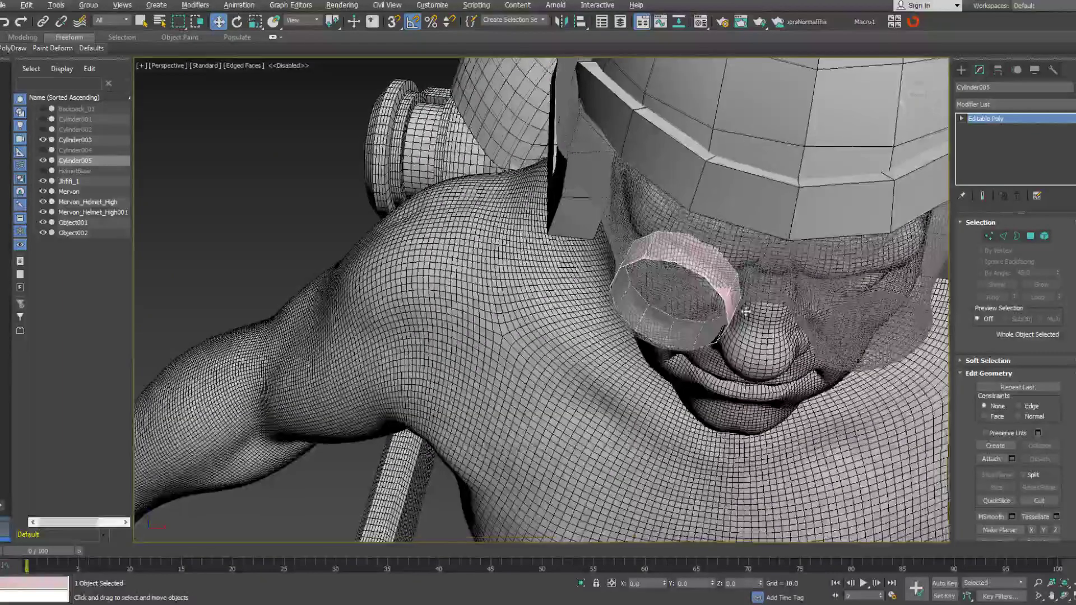
Connect the lens ring's crosswise edges with one segment, pinch 0 and slide 86, near the face side.
{"action": "left_click", "coordinate": [1003, 236]}
{"action": "double_click", "coordinate": [729, 275]}
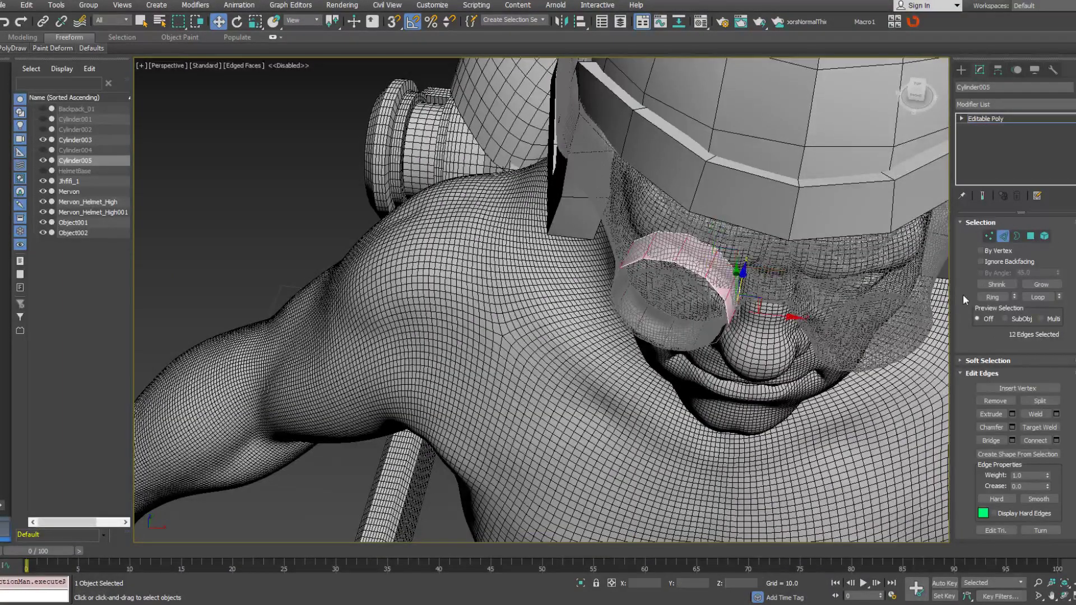
{"action": "left_click", "coordinate": [992, 297]}
{"action": "right_click", "coordinate": [791, 269]}
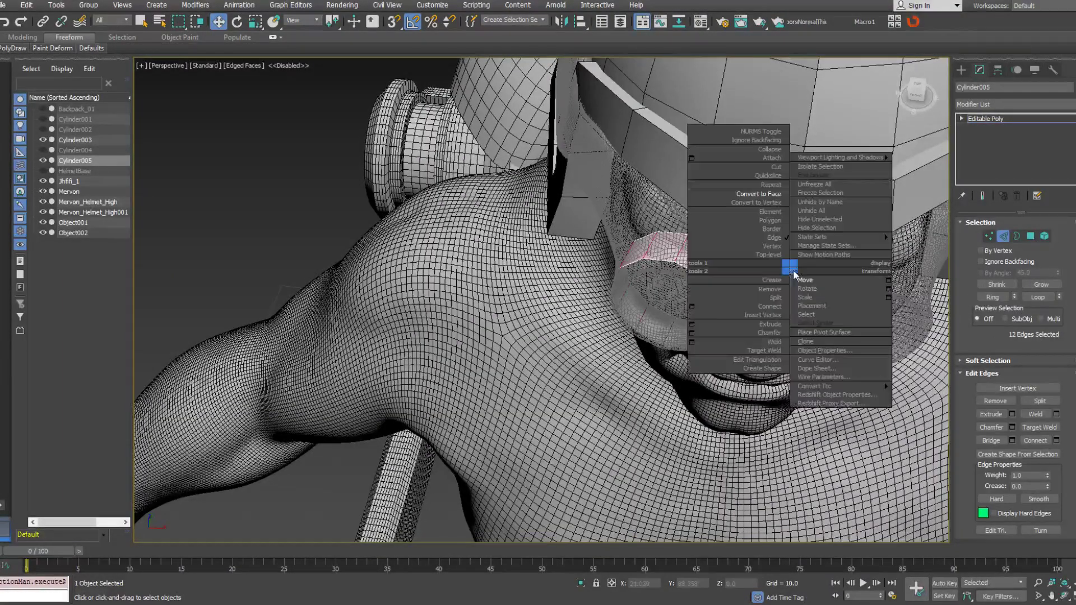
{"action": "left_click", "coordinate": [692, 306]}
{"action": "middle_click_drag", "start_coordinate": [695, 305], "coordinate": [552, 331], "text": "alt"}
{"action": "scroll", "coordinate": [560, 302], "scroll_direction": "up", "scroll_amount": 5}
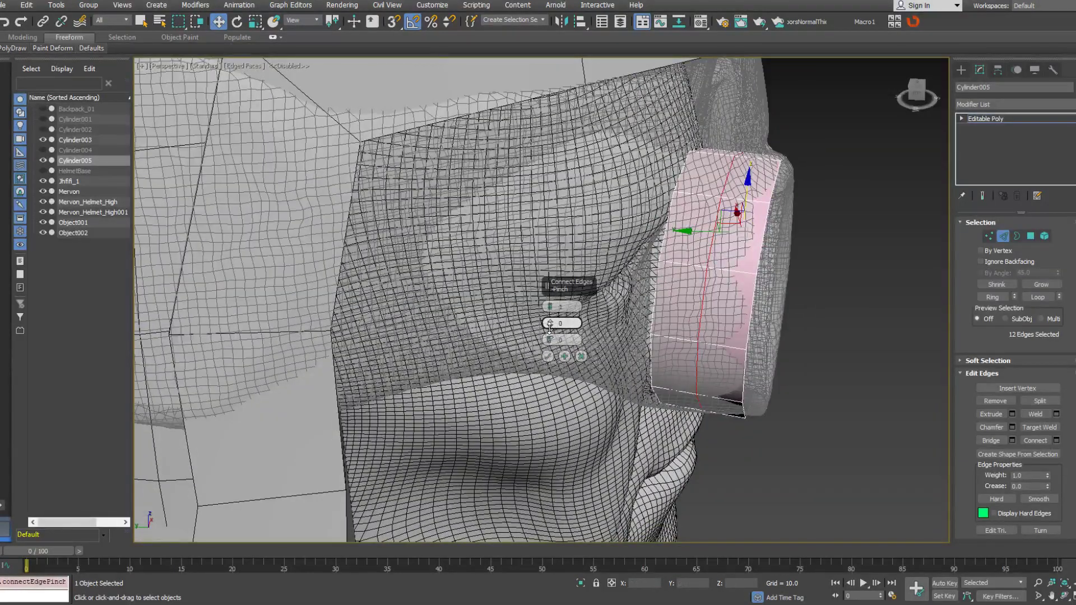
{"action": "left_click_drag", "start_coordinate": [550, 339], "coordinate": [583, 140]}
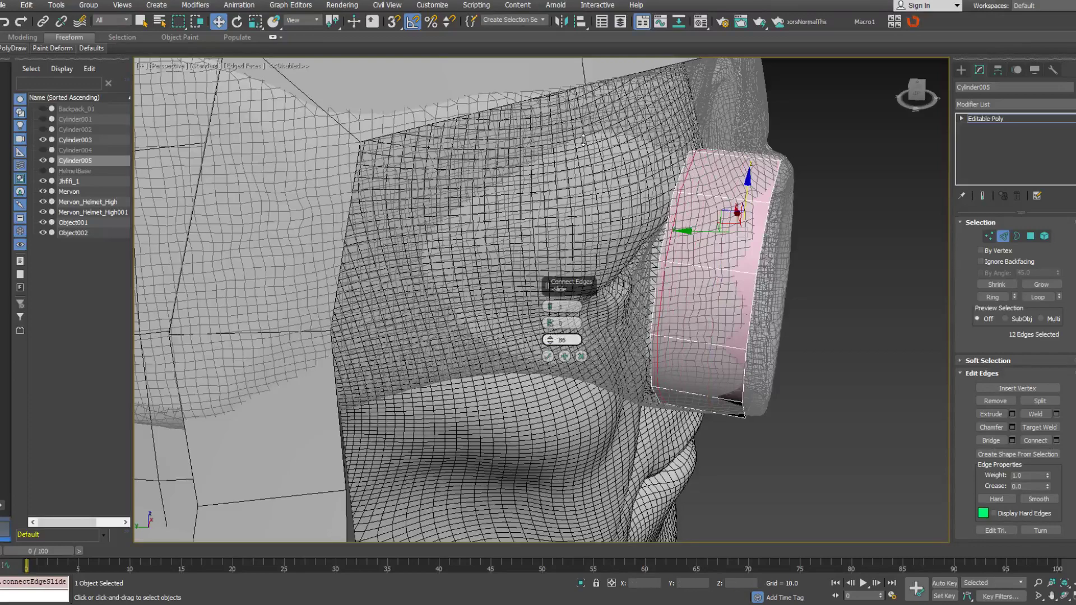
{"action": "left_click", "coordinate": [547, 356]}
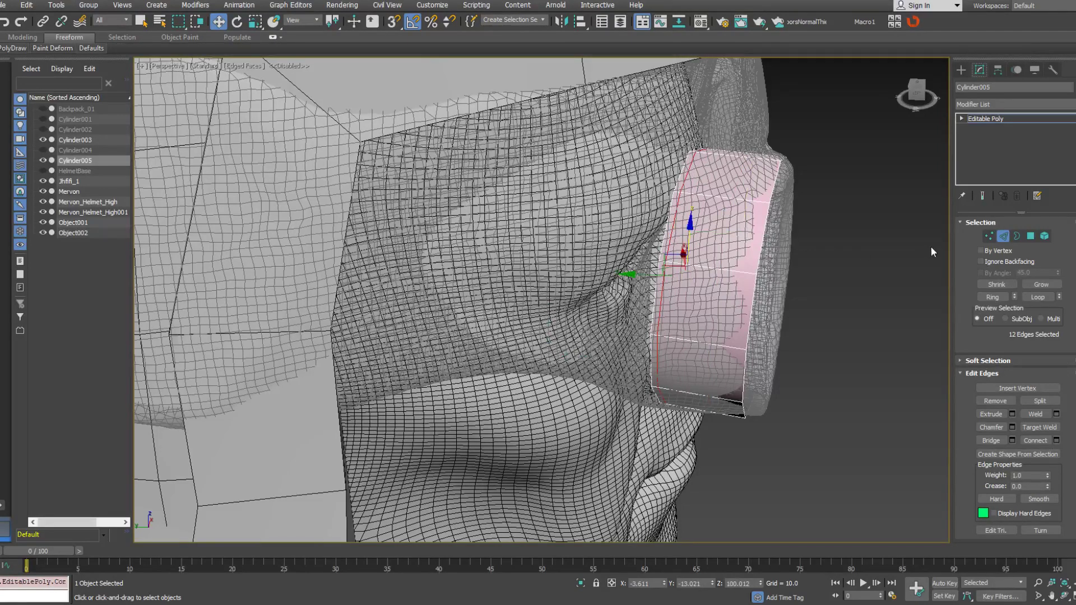
Deselect the lens ring's edges and set the PolyDraw drawing surface to the Mervon head.
{"action": "left_click", "coordinate": [1003, 236]}
{"action": "middle_click_drag", "start_coordinate": [689, 236], "coordinate": [653, 210], "text": "alt"}
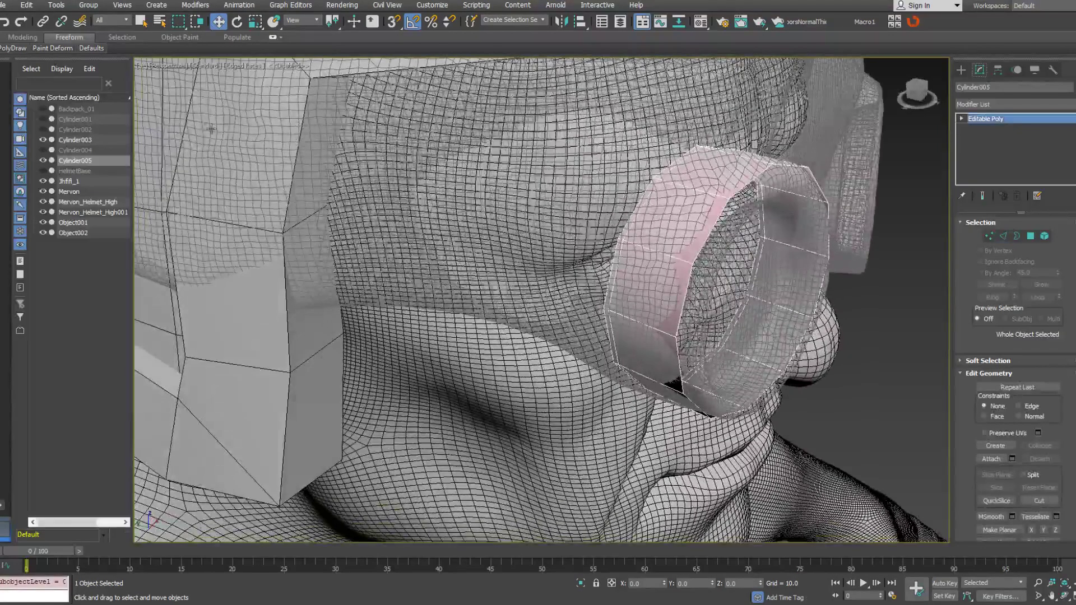
{"action": "mouse_move", "coordinate": [17, 48]}
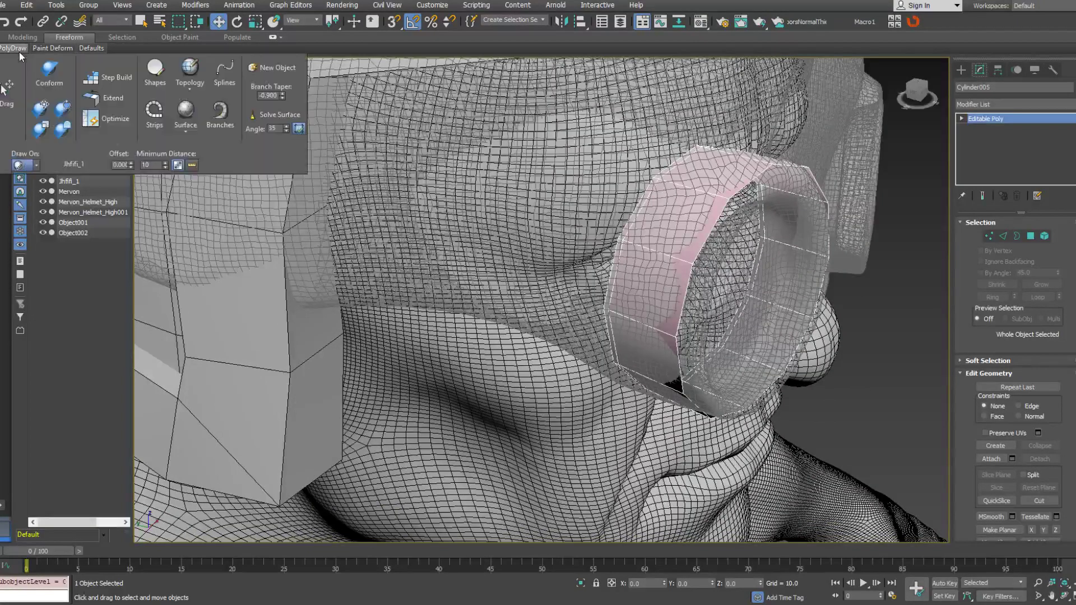
{"action": "left_click", "coordinate": [73, 163]}
{"action": "key", "text": "Escape"}
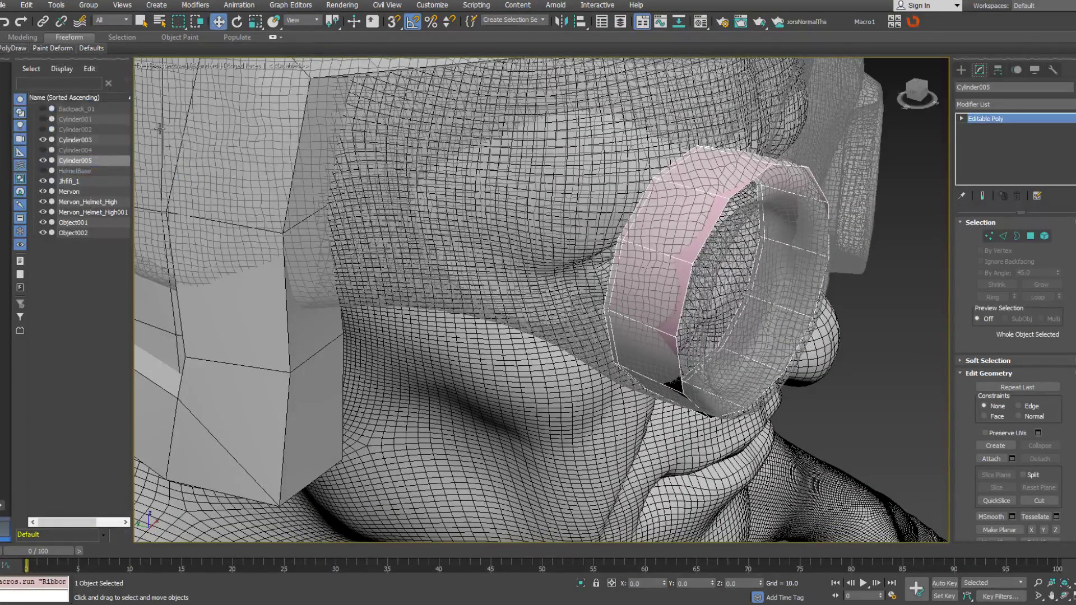
{"action": "mouse_move", "coordinate": [12, 48]}
{"action": "left_click", "coordinate": [105, 97]}
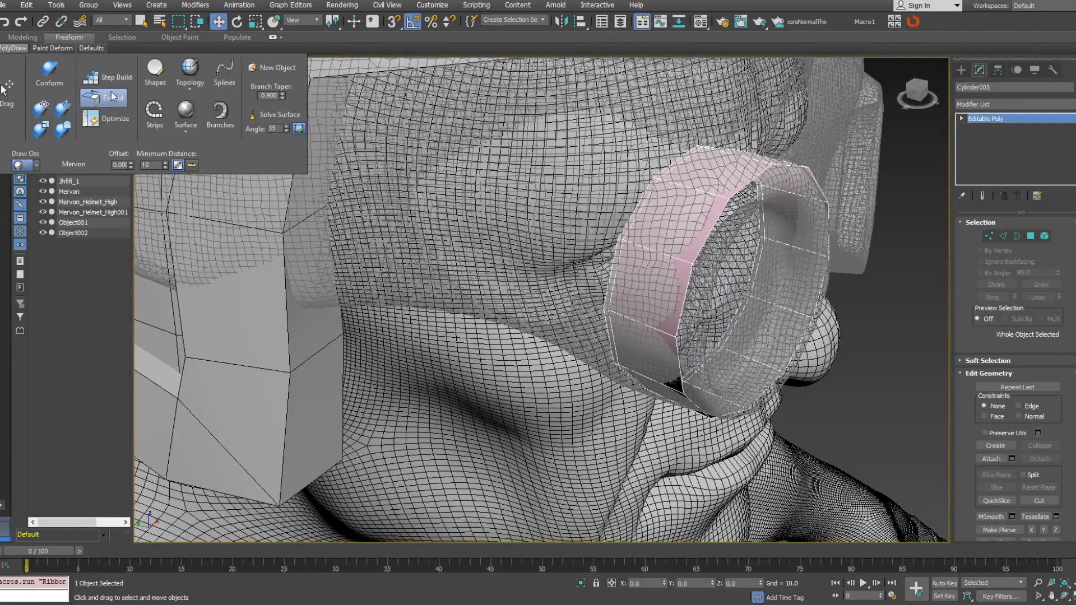
Drag the lens ring's back vertices above the eye, beside the nose and below the eye onto the face surface.
{"action": "key", "text": "1"}
{"action": "middle_click_drag", "start_coordinate": [882, 240], "coordinate": [638, 166], "text": "alt"}
{"action": "left_click", "coordinate": [728, 144]}
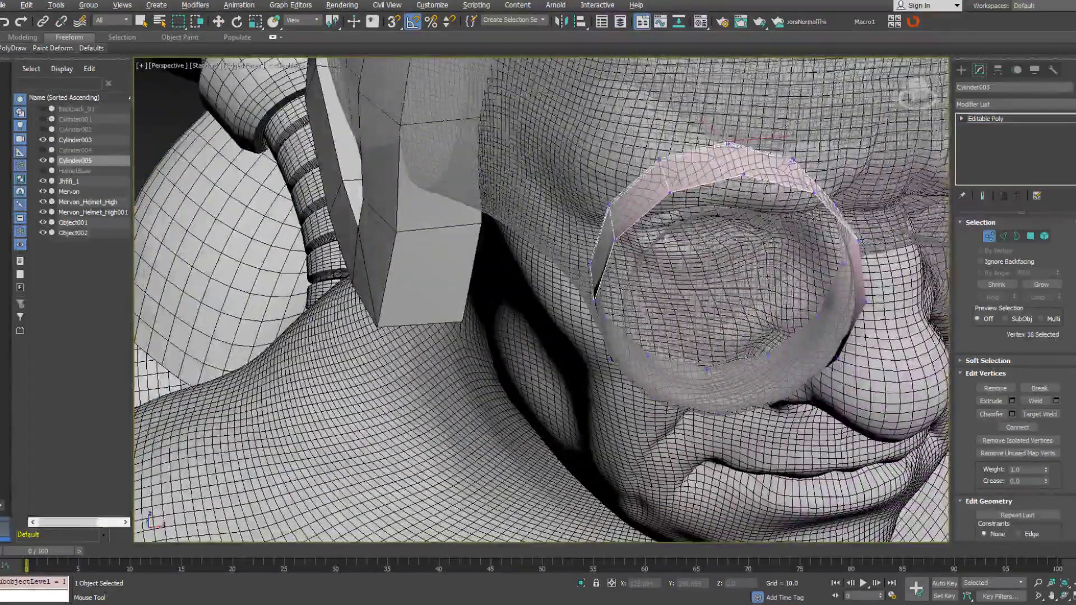
{"action": "middle_click_drag", "start_coordinate": [728, 144], "coordinate": [791, 383], "text": "alt"}
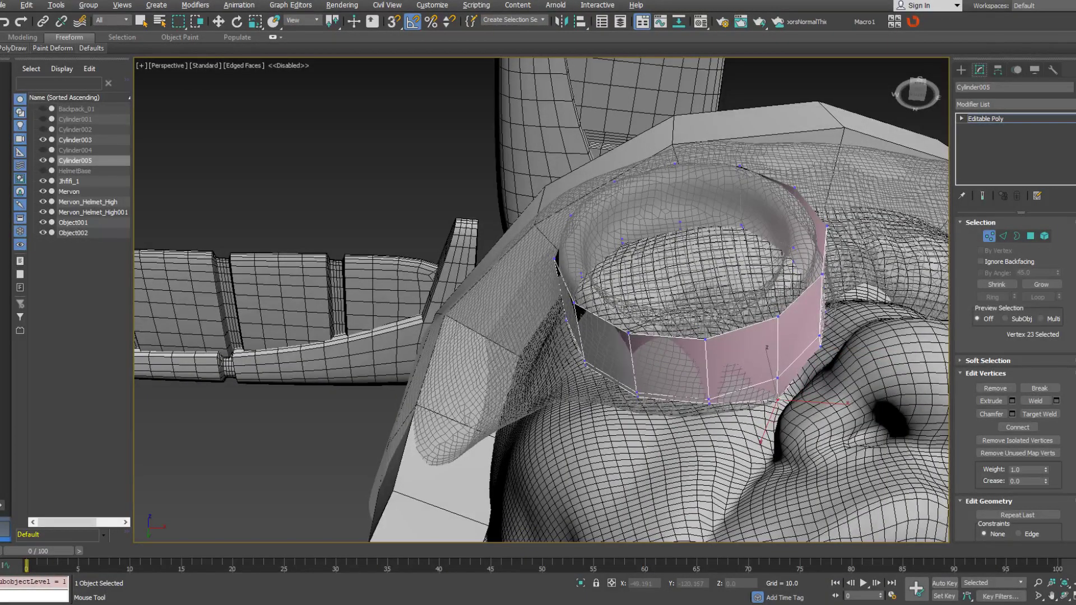
{"action": "middle_click_drag", "start_coordinate": [792, 383], "coordinate": [772, 404], "text": "alt"}
{"action": "left_click_drag", "start_coordinate": [773, 406], "coordinate": [777, 409]}
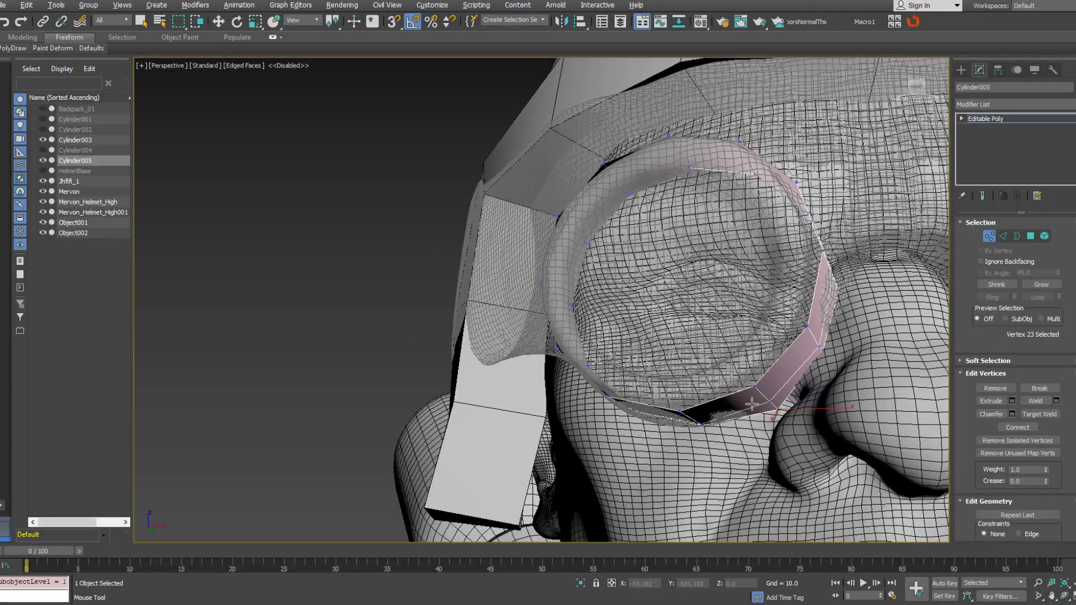
{"action": "middle_click_drag", "start_coordinate": [751, 403], "coordinate": [751, 361], "text": "alt"}
{"action": "left_click_drag", "start_coordinate": [745, 357], "coordinate": [745, 366]}
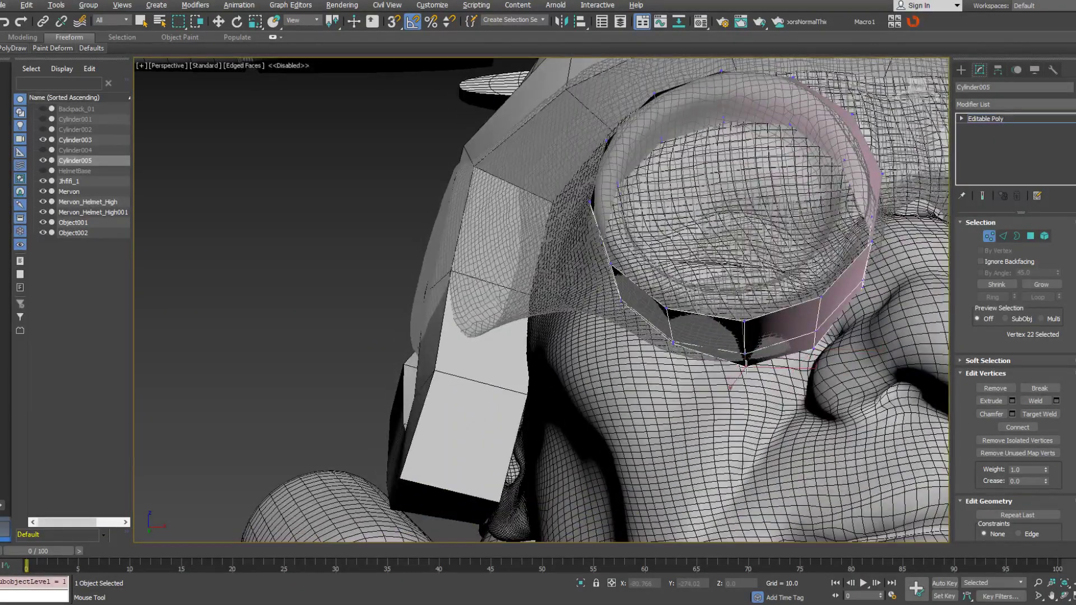
Drag the lens ring's outer back vertices onto the cheek and temple surface.
{"action": "middle_click_drag", "start_coordinate": [745, 363], "coordinate": [668, 324], "text": "alt"}
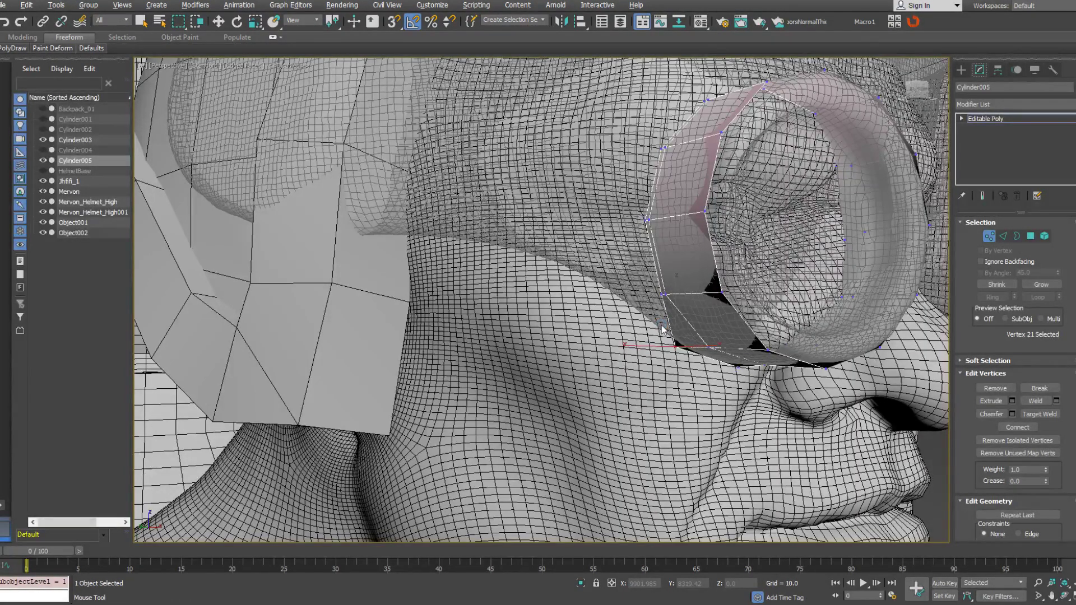
{"action": "middle_click_drag", "start_coordinate": [654, 318], "coordinate": [664, 302], "text": "alt"}
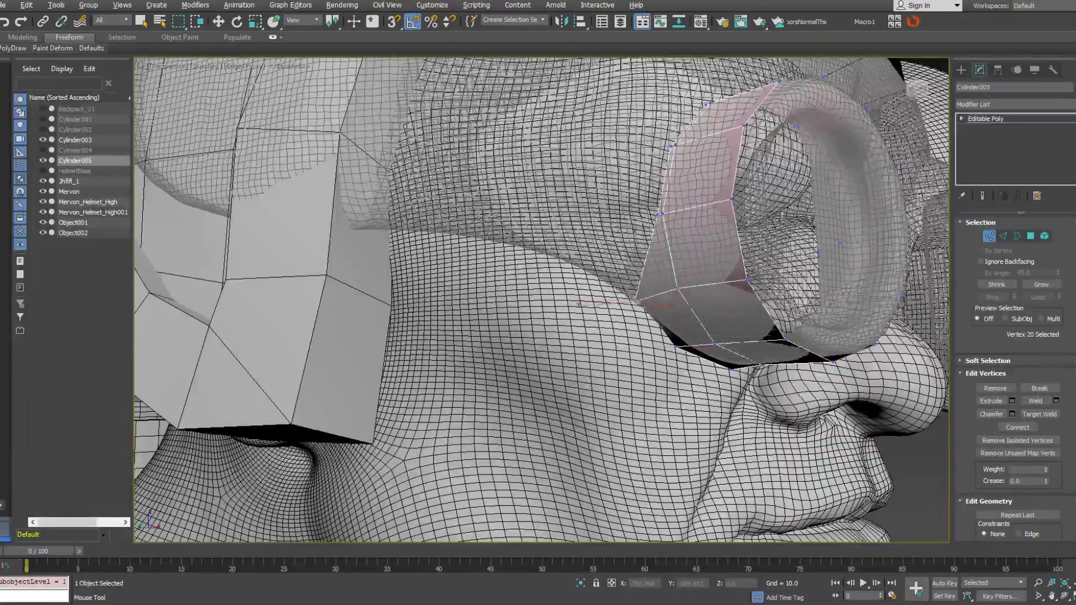
{"action": "middle_click_drag", "start_coordinate": [585, 363], "coordinate": [630, 352], "text": "alt"}
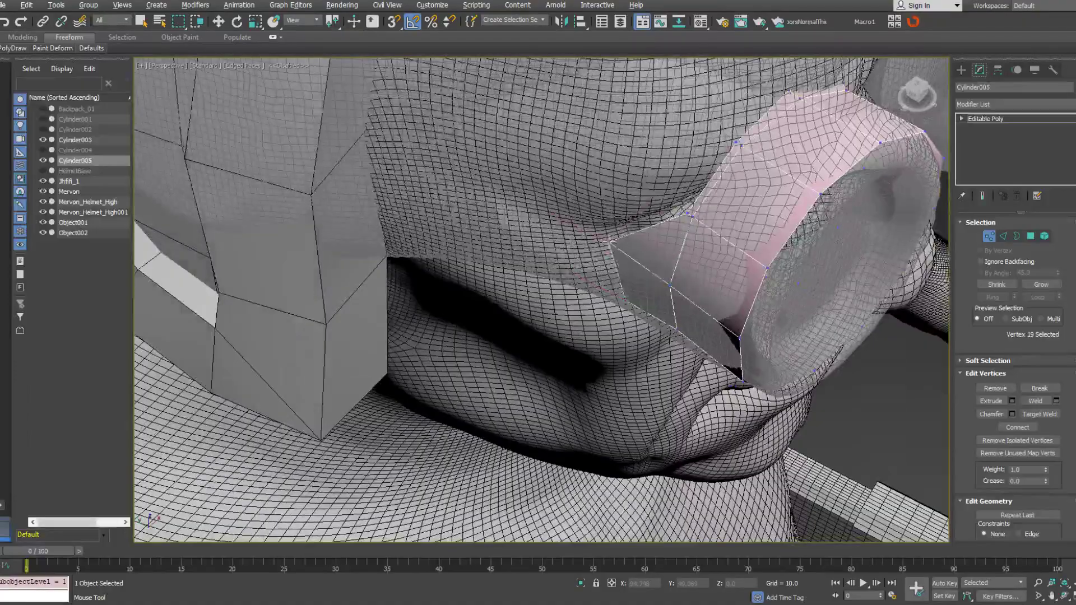
{"action": "middle_click_drag", "start_coordinate": [600, 251], "coordinate": [561, 266], "text": "alt"}
{"action": "left_click_drag", "start_coordinate": [600, 247], "coordinate": [573, 224]}
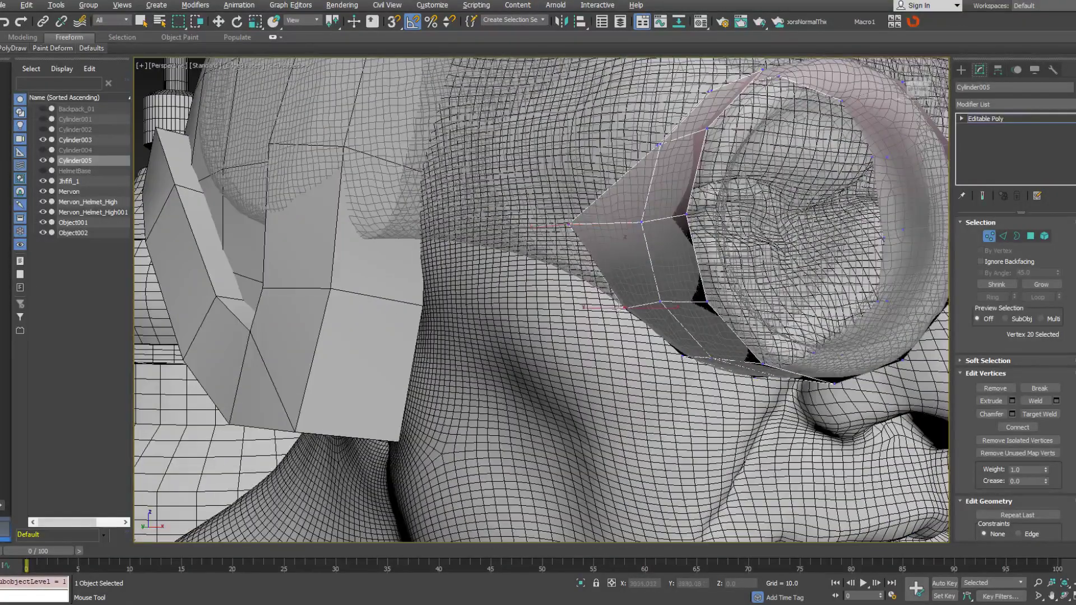
{"action": "middle_click_drag", "start_coordinate": [568, 226], "coordinate": [599, 225], "text": "alt"}
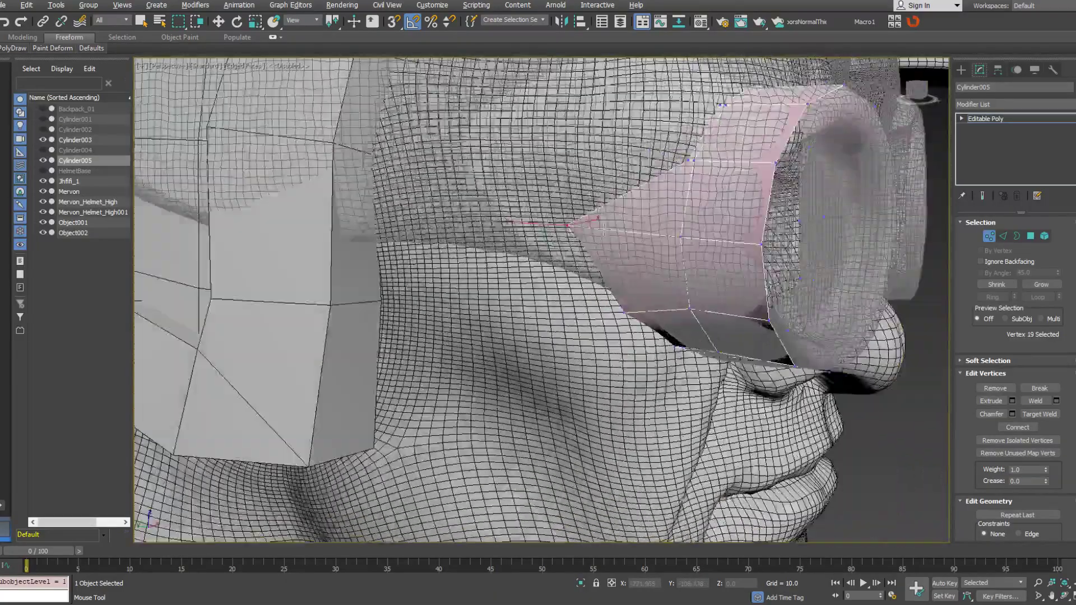
{"action": "left_click", "coordinate": [568, 226], "text": "alt"}
Drag the lens ring's upper outer back vertices onto the brow surface and finish vertex editing.
{"action": "middle_click_drag", "start_coordinate": [630, 146], "coordinate": [599, 193], "text": "alt"}
{"action": "left_click_drag", "start_coordinate": [694, 145], "coordinate": [717, 133]}
{"action": "middle_click_drag", "start_coordinate": [716, 132], "coordinate": [607, 236], "text": "alt"}
{"action": "scroll", "coordinate": [658, 223], "scroll_direction": "up", "scroll_amount": 3}
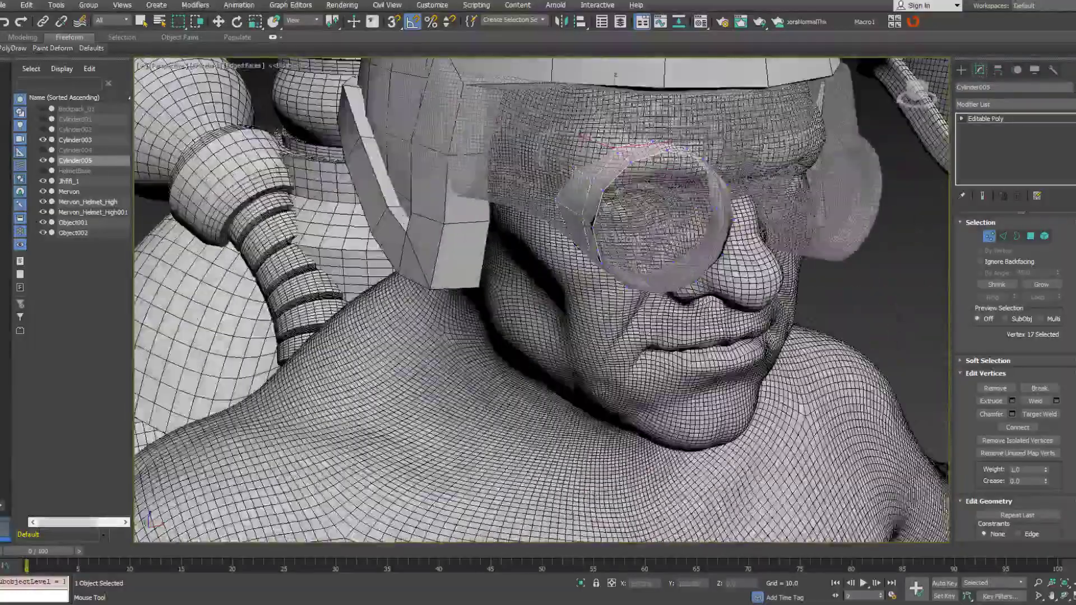
{"action": "left_click", "coordinate": [989, 237]}
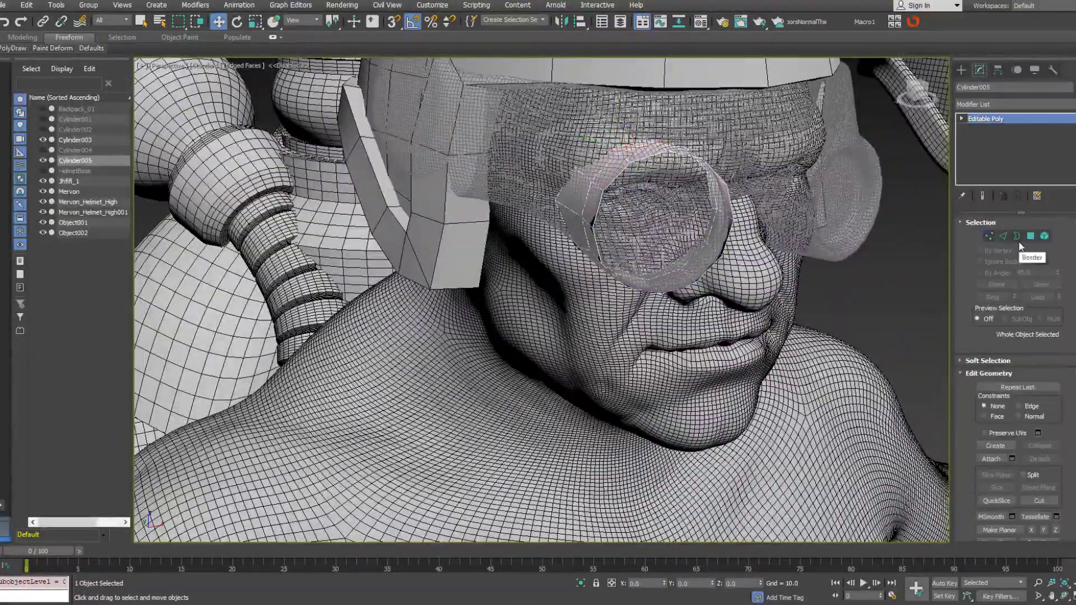
Extrude the lens ring's polygon facing the nose bridge by 10.0.
{"action": "left_click", "coordinate": [1014, 104]}
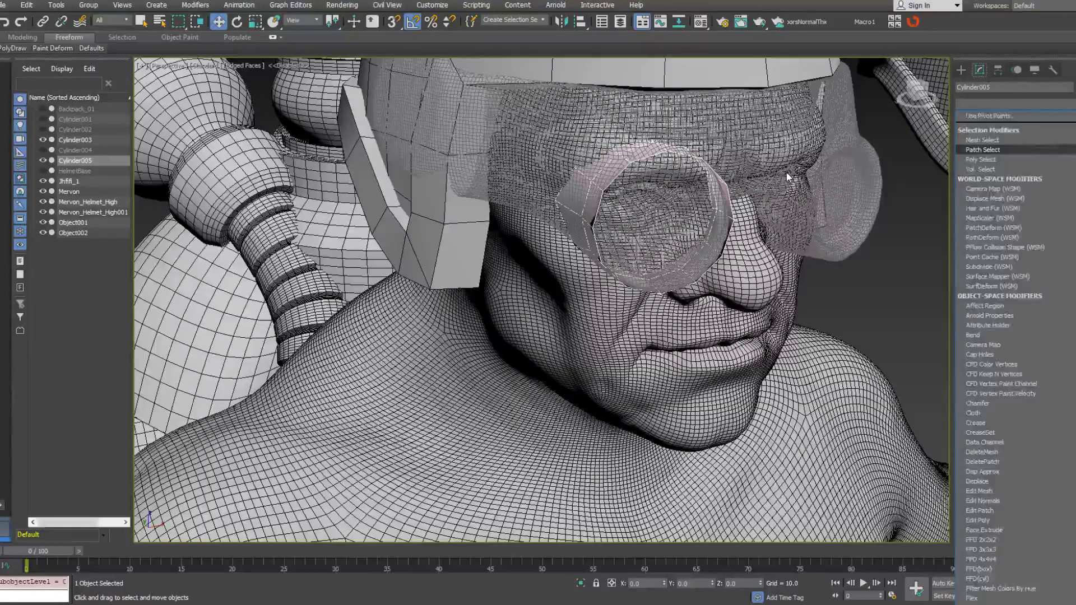
{"action": "scroll", "coordinate": [785, 173], "scroll_direction": "up", "scroll_amount": 4}
{"action": "left_click", "coordinate": [1003, 236]}
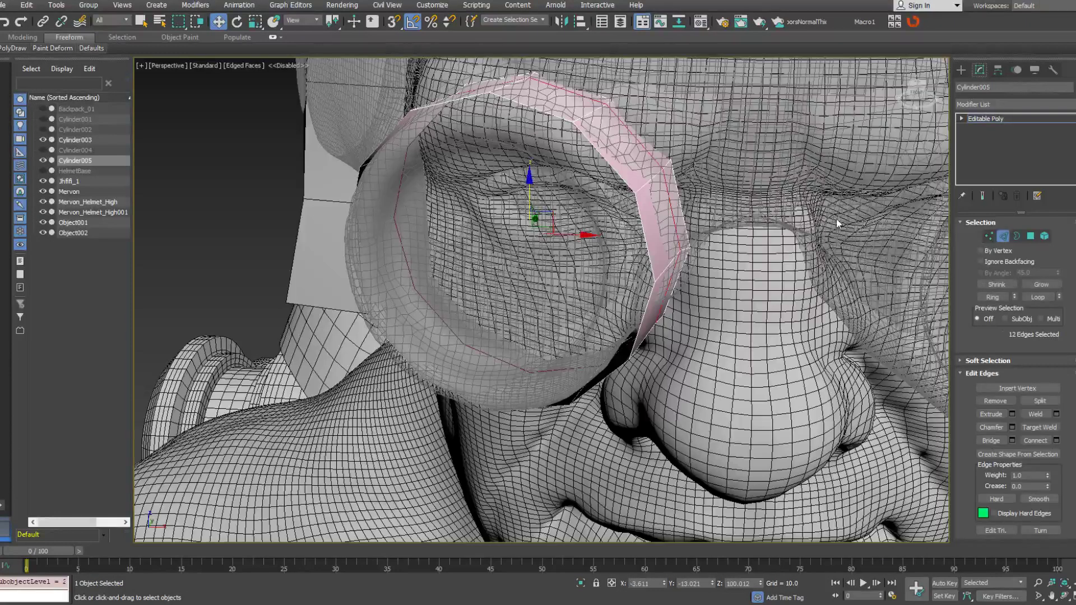
{"action": "left_click", "coordinate": [1031, 237]}
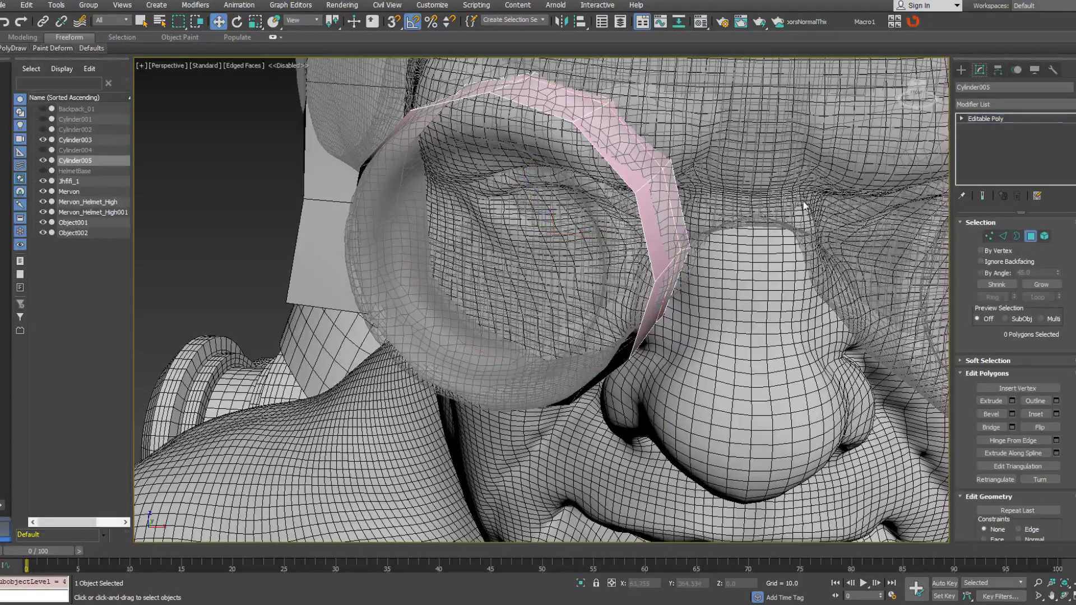
{"action": "left_click", "coordinate": [686, 209]}
{"action": "right_click", "coordinate": [681, 203]}
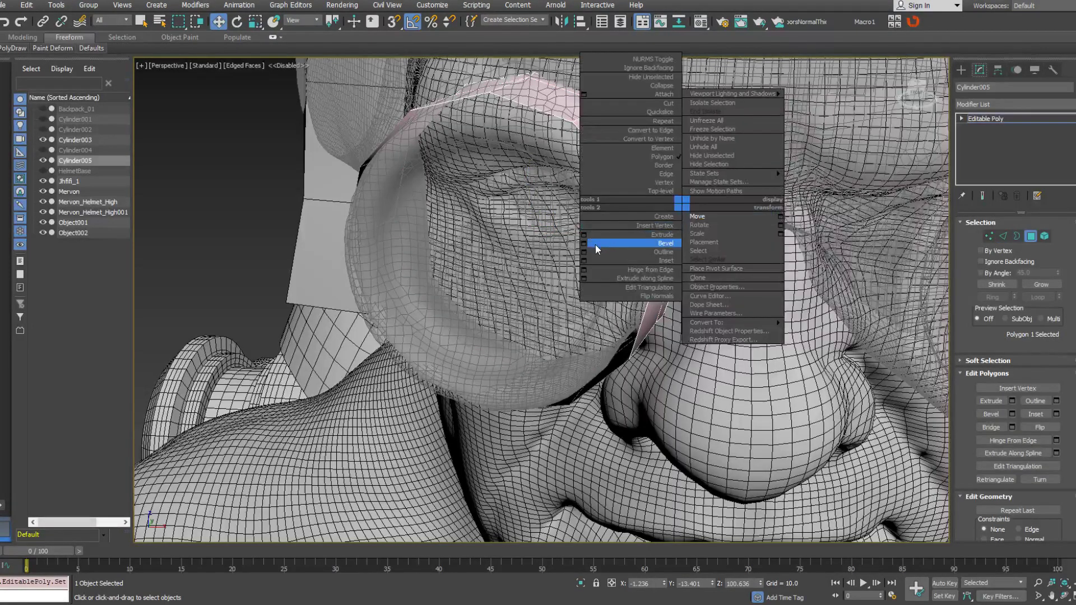
{"action": "left_click", "coordinate": [583, 234]}
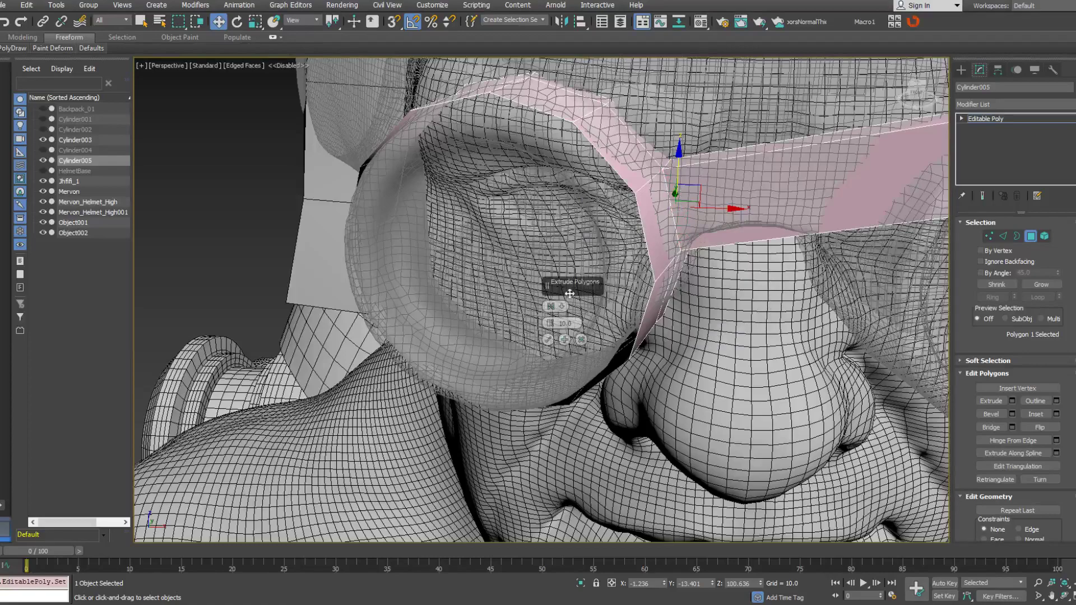
{"action": "left_click", "coordinate": [547, 339]}
{"action": "middle_click_drag", "start_coordinate": [547, 339], "coordinate": [593, 273], "text": "alt"}
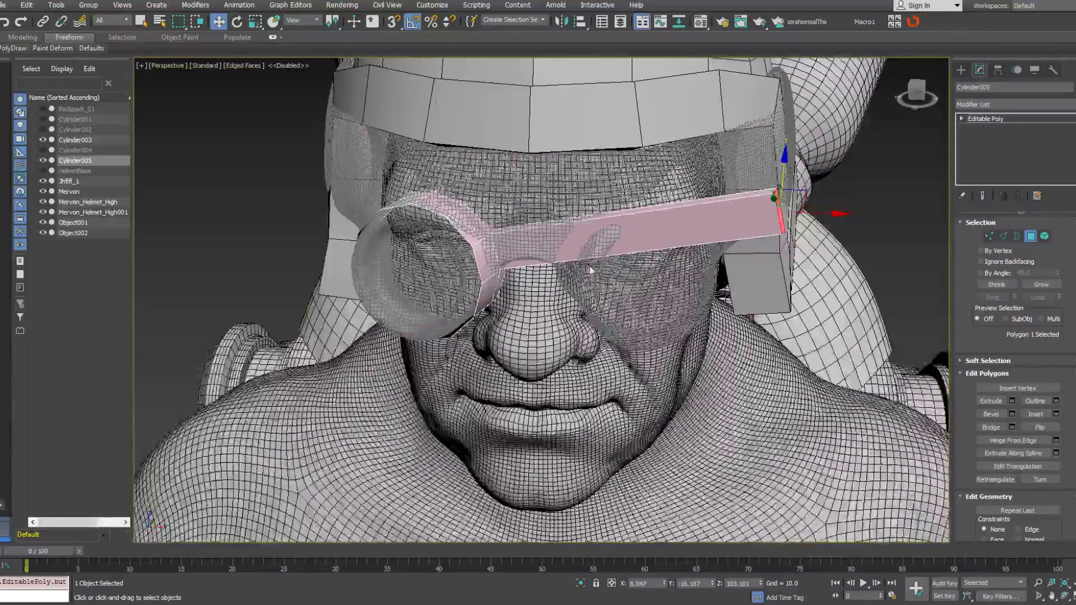
Set the extruded end polygon's X position to 0 on the head's centre line.
{"action": "right_click", "coordinate": [796, 235]}
{"action": "left_click", "coordinate": [888, 247]}
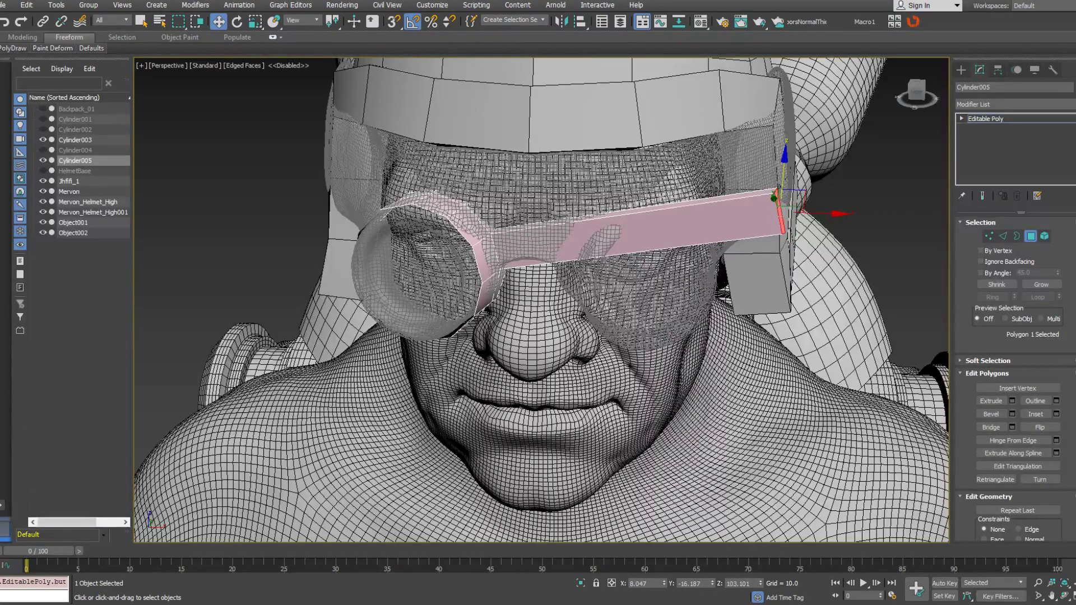
{"action": "right_click", "coordinate": [664, 584]}
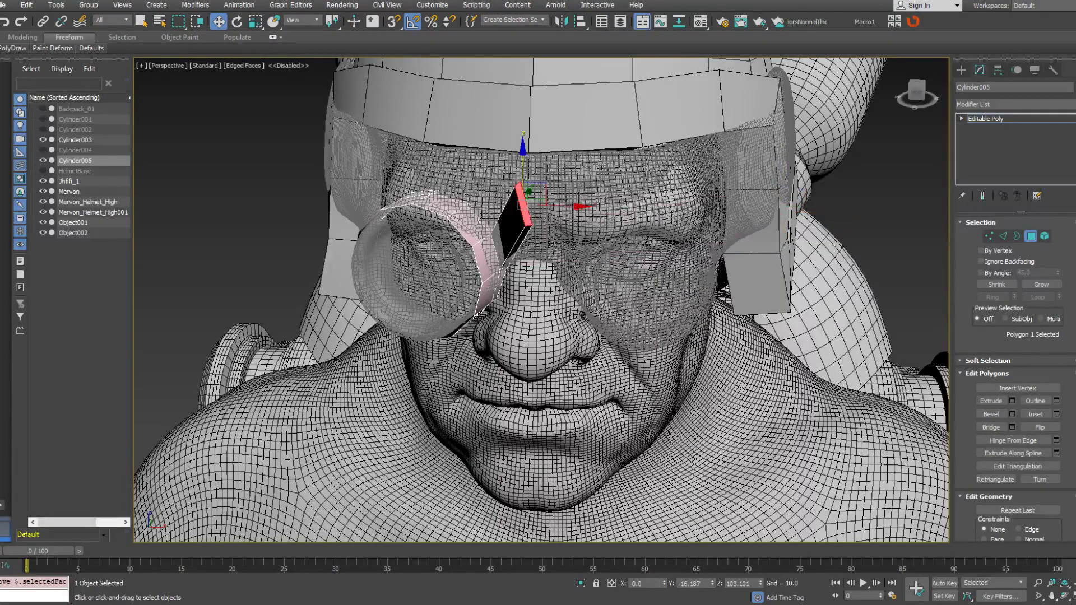
Move the bridge's end polygon down to about Z 101.1 and back toward the face to about Y -14.1.
{"action": "scroll", "coordinate": [512, 262], "scroll_direction": "up", "scroll_amount": 6}
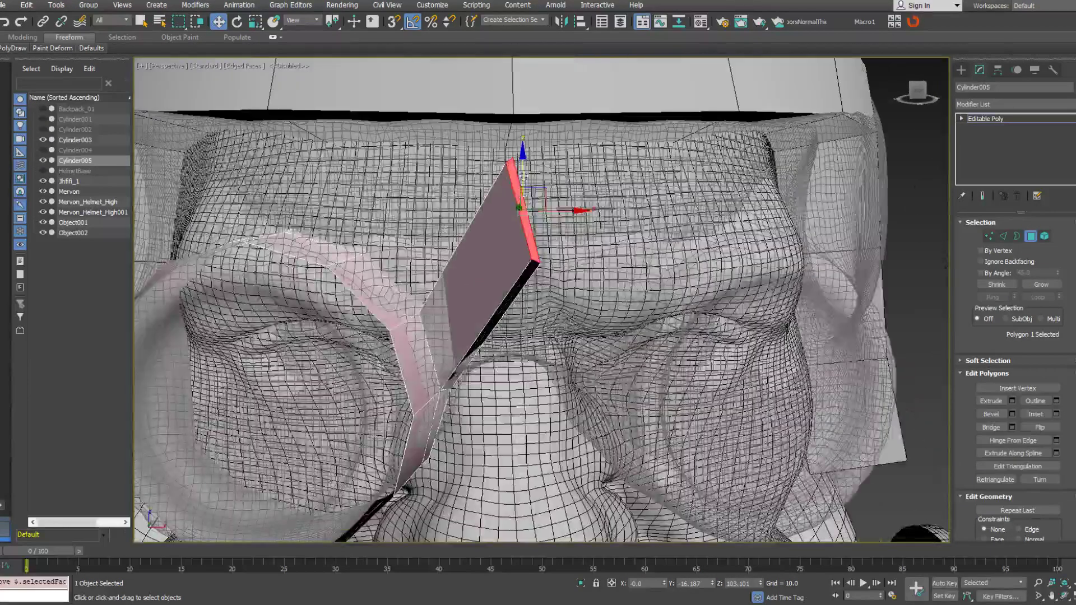
{"action": "scroll", "coordinate": [512, 265], "scroll_direction": "down", "scroll_amount": 3}
{"action": "middle_click_drag", "start_coordinate": [511, 265], "coordinate": [510, 330], "text": "alt"}
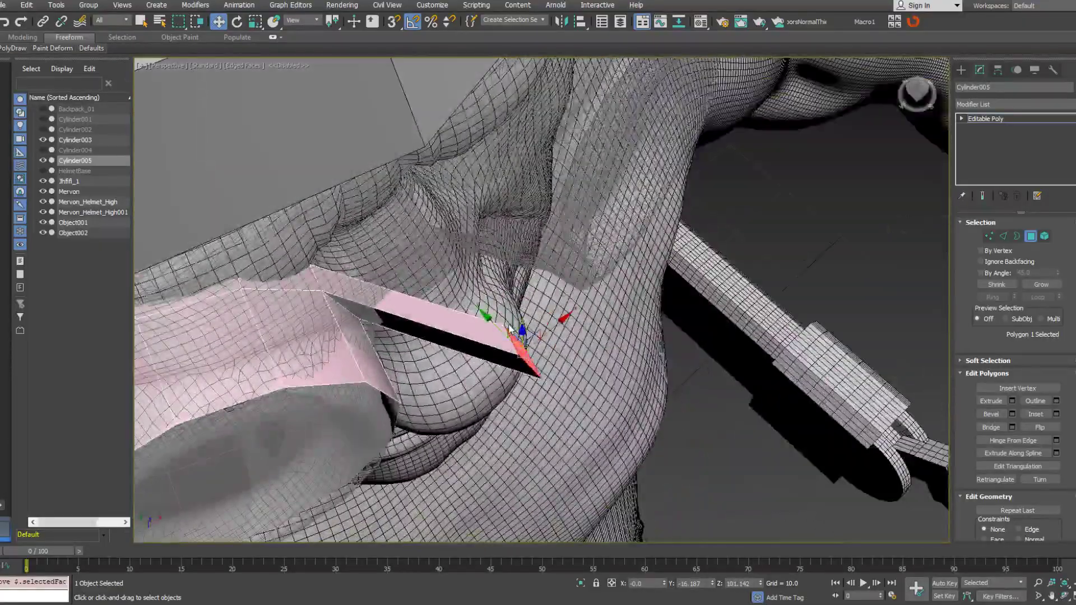
{"action": "left_click_drag", "start_coordinate": [495, 323], "coordinate": [398, 232]}
{"action": "middle_click_drag", "start_coordinate": [398, 232], "coordinate": [523, 250], "text": "alt"}
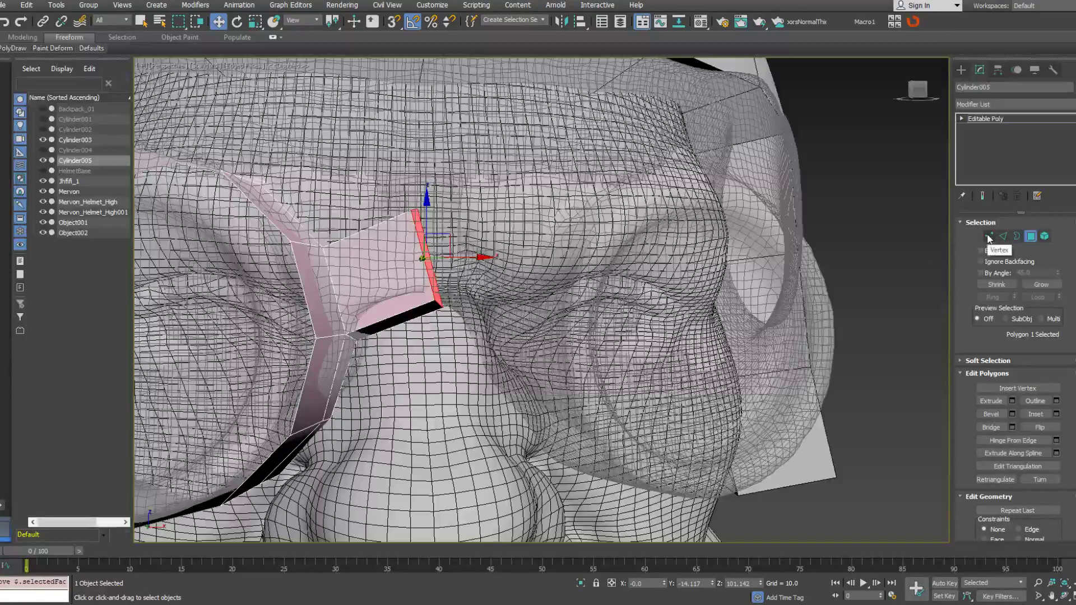
Delete the bridge's end polygon and make its four open-end vertices planar along X.
{"action": "key", "text": "Delete"}
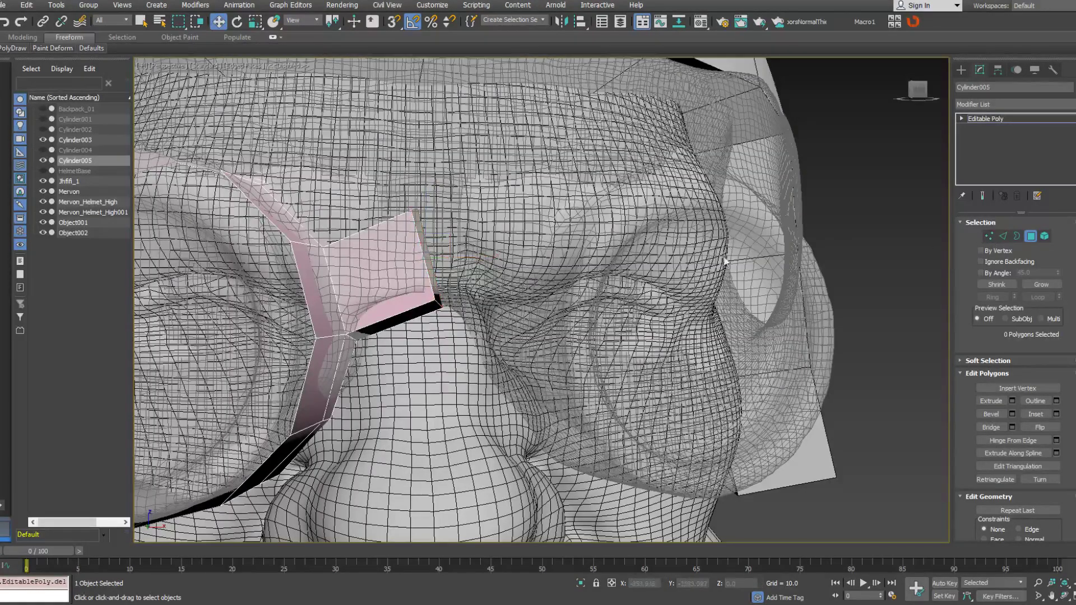
{"action": "left_click", "coordinate": [990, 236]}
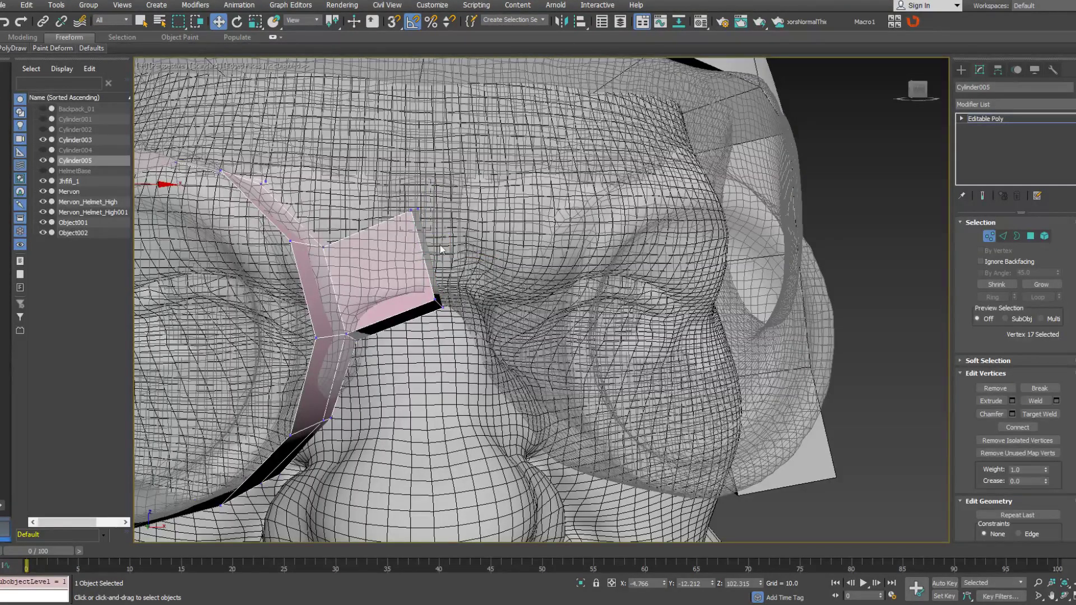
{"action": "left_click_drag", "start_coordinate": [403, 201], "coordinate": [451, 313]}
{"action": "scroll", "coordinate": [1058, 350], "scroll_direction": "down", "scroll_amount": 10}
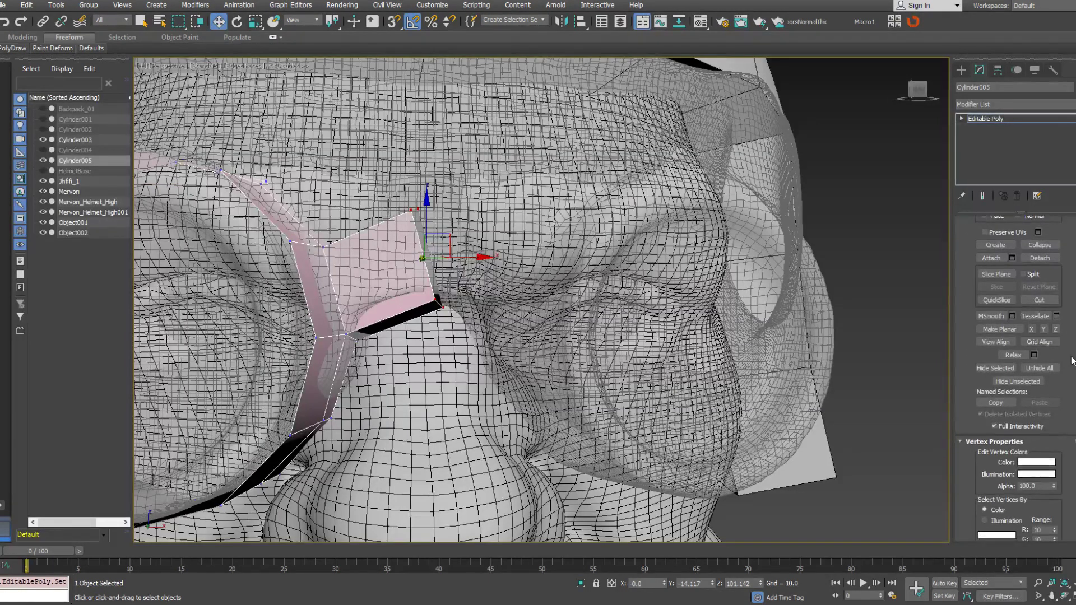
{"action": "left_click", "coordinate": [1032, 330]}
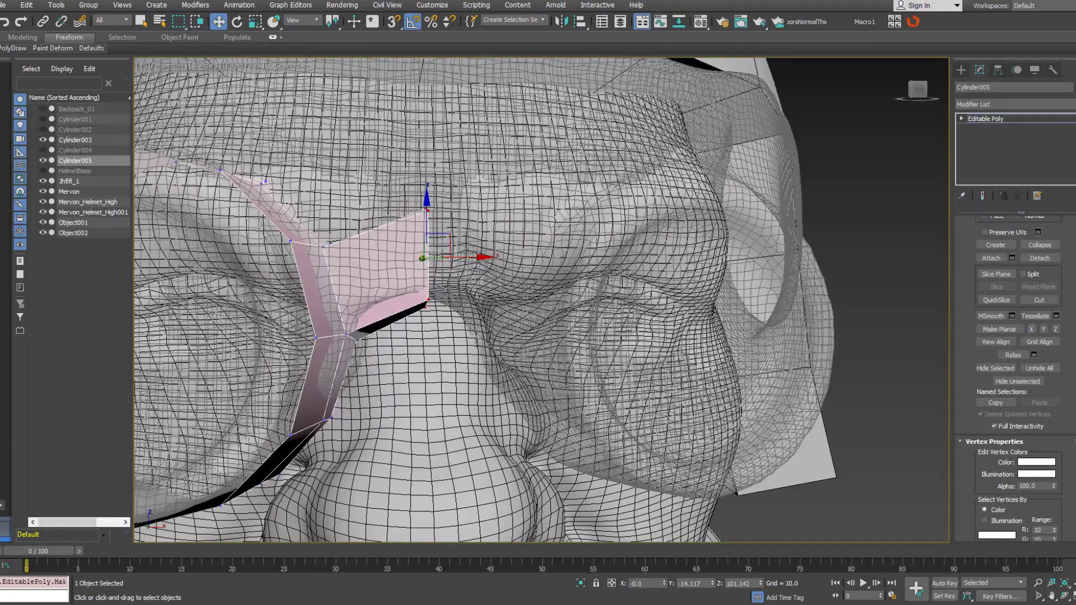
Move the bridge's open-end vertices back toward the face and adjust their height to fit the reference goggles.
{"action": "middle_click_drag", "start_coordinate": [526, 267], "coordinate": [567, 321], "text": "alt"}
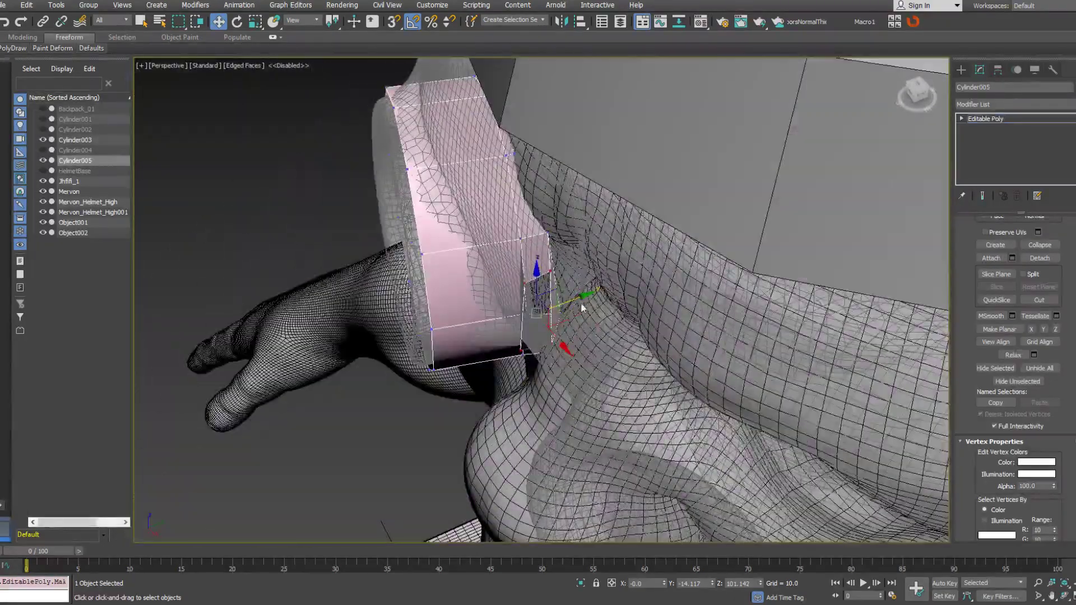
{"action": "left_click_drag", "start_coordinate": [567, 321], "coordinate": [600, 292]}
{"action": "middle_click_drag", "start_coordinate": [601, 292], "coordinate": [669, 213], "text": "alt"}
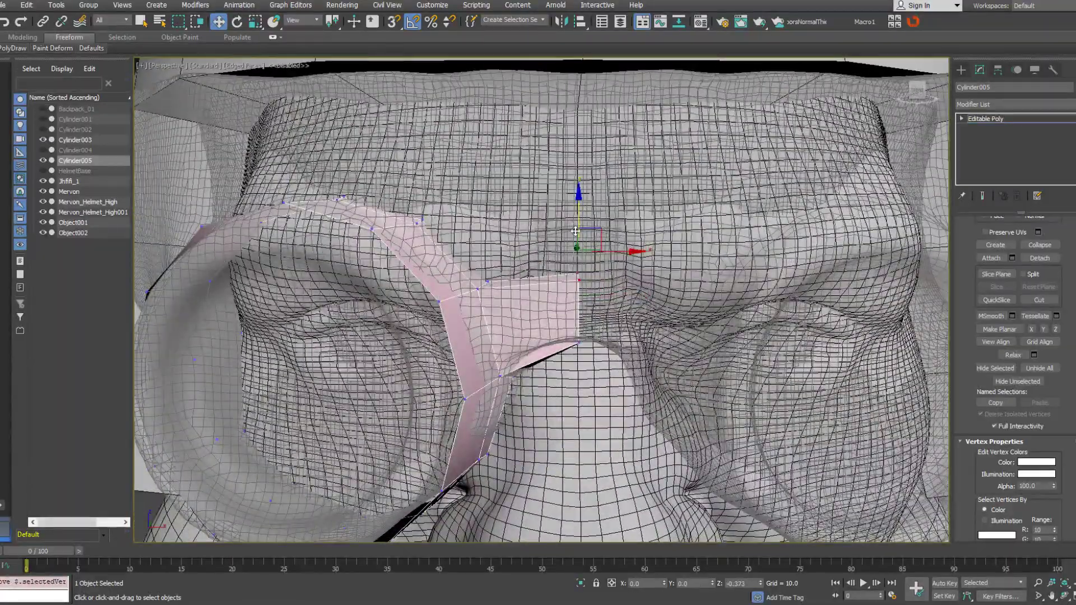
{"action": "middle_click_drag", "start_coordinate": [576, 231], "coordinate": [557, 245], "text": "alt"}
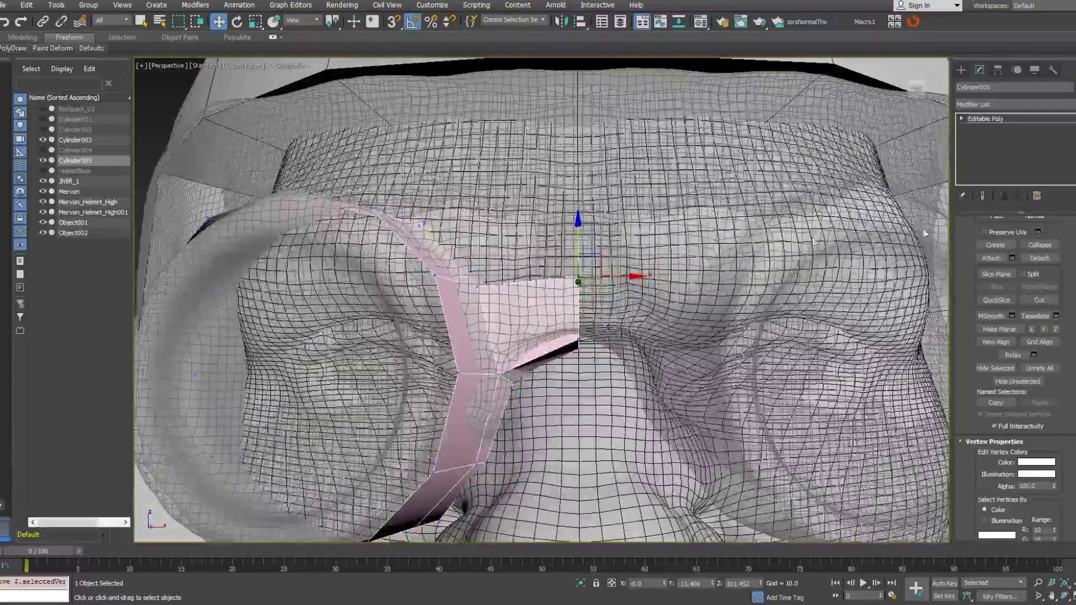
Connect the nose bridge's lengthwise edges with one new segment halfway between the lens ring and the head's centre line.
{"action": "left_click", "coordinate": [962, 118]}
{"action": "left_click", "coordinate": [981, 138]}
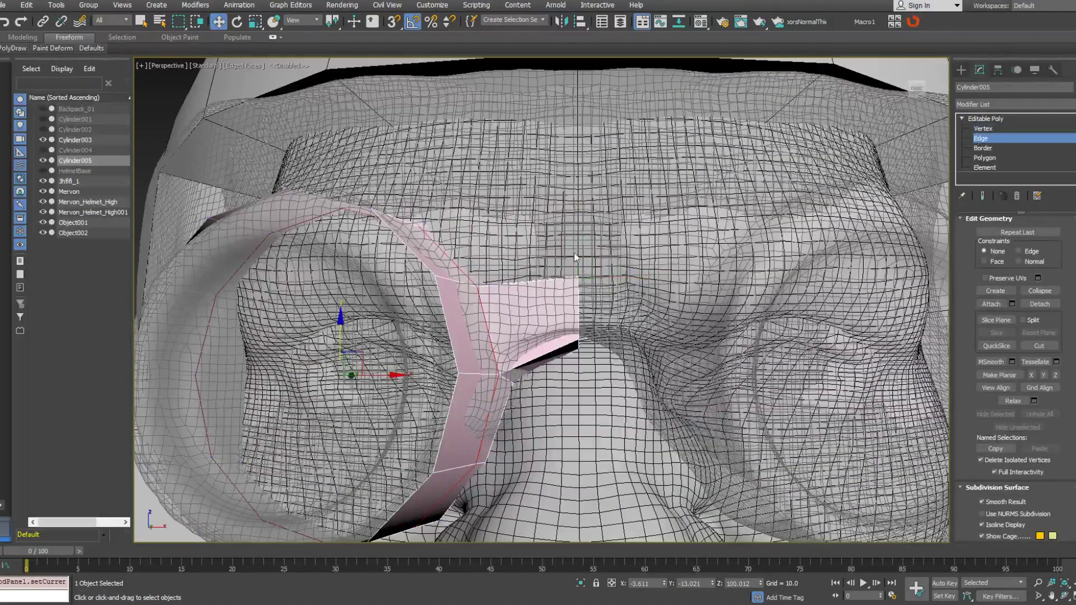
{"action": "left_click", "coordinate": [543, 398]}
{"action": "right_click", "coordinate": [541, 397]}
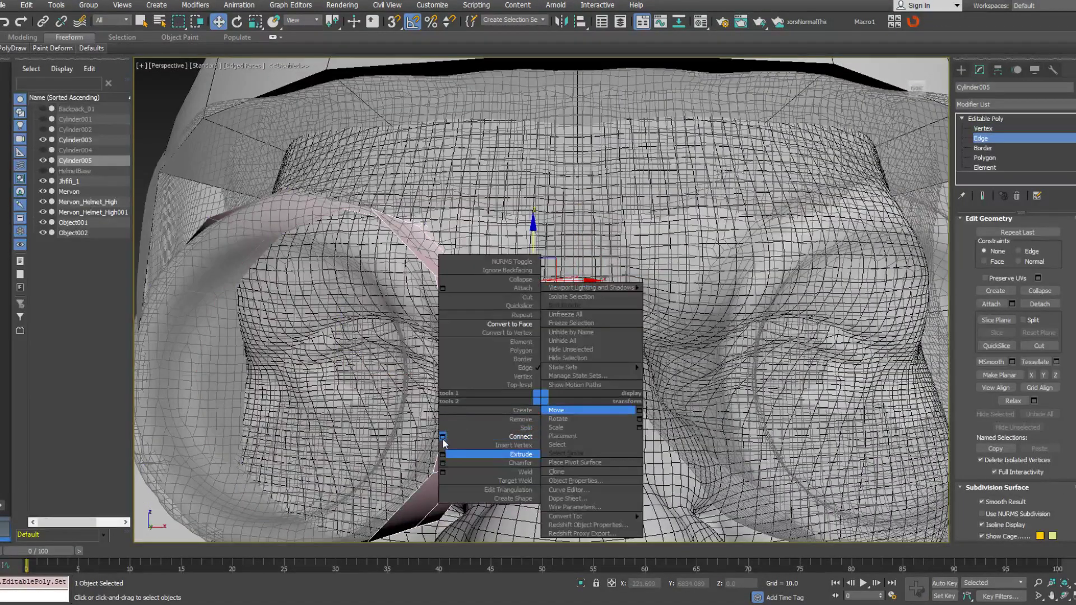
{"action": "left_click", "coordinate": [467, 435]}
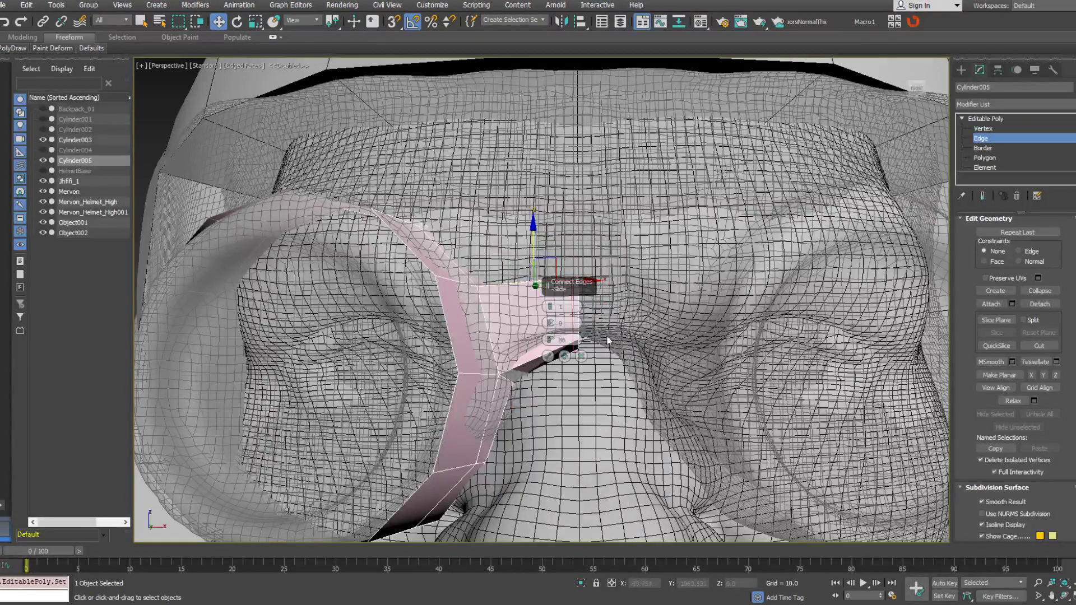
{"action": "left_click", "coordinate": [548, 356]}
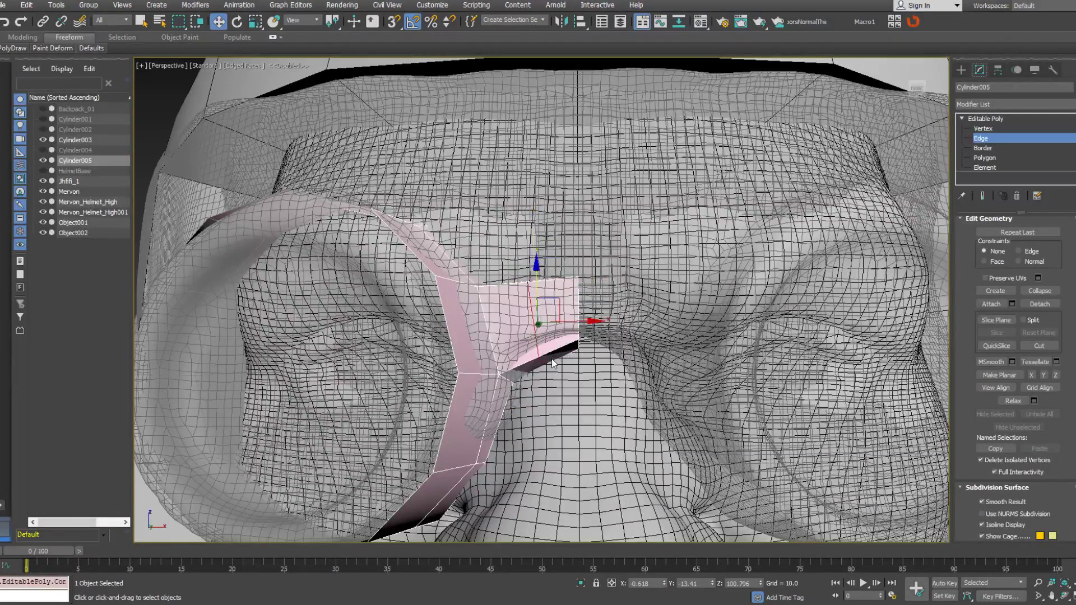
Raise the new segment's lower edge on the bridge's underside to about Z 100.4 to arch it over the nose.
{"action": "left_click", "coordinate": [545, 364]}
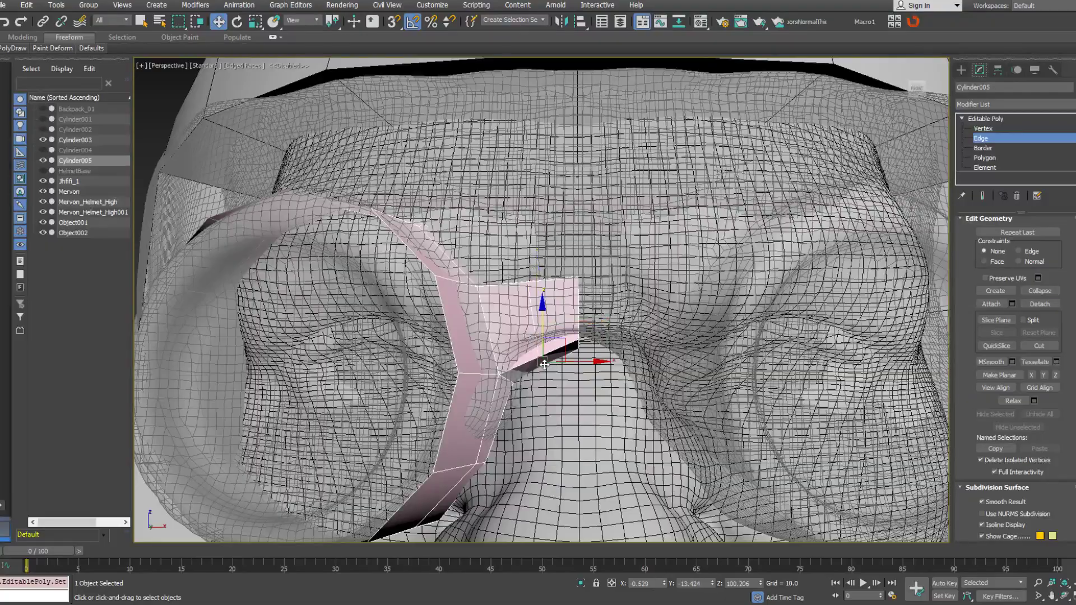
{"action": "left_click_drag", "start_coordinate": [543, 327], "coordinate": [543, 308]}
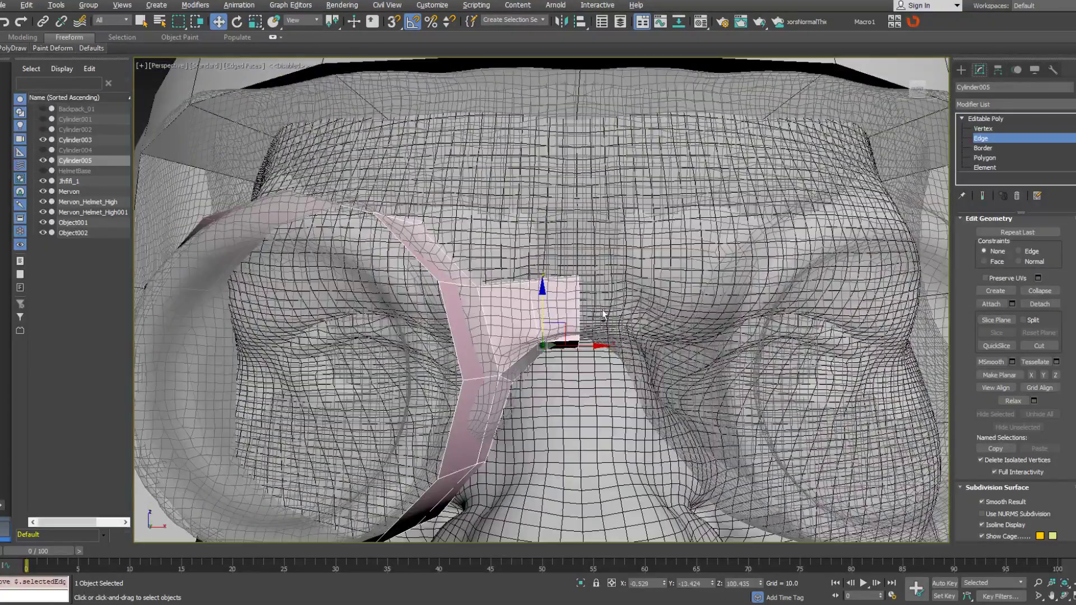
{"action": "middle_click_drag", "start_coordinate": [604, 329], "coordinate": [577, 352], "text": "alt"}
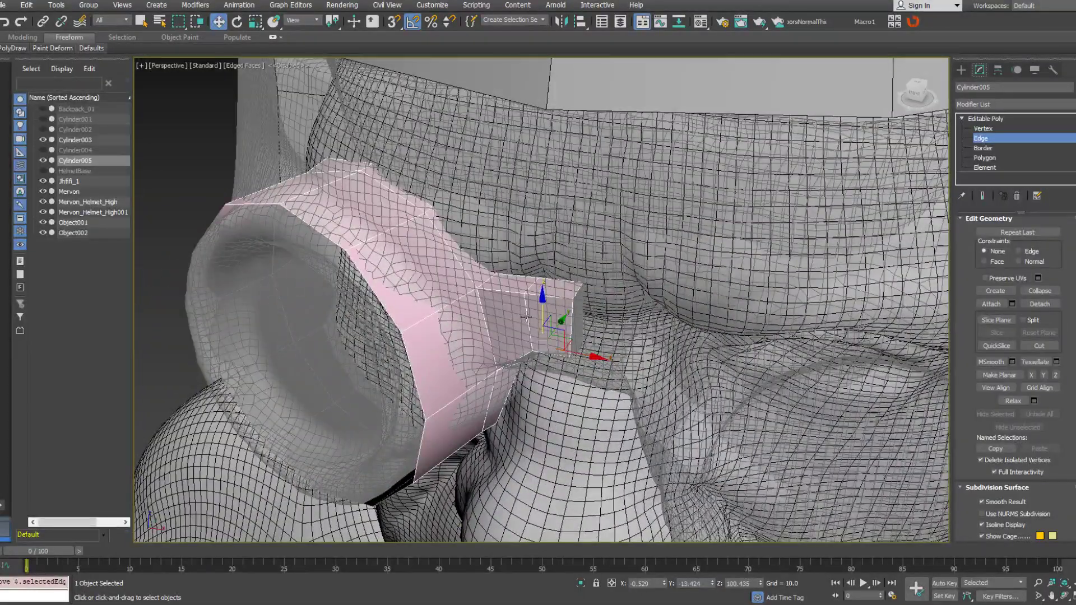
{"action": "middle_click_drag", "start_coordinate": [546, 317], "coordinate": [574, 318], "text": "alt"}
Mirror the goggle half across the X axis as a copy with an offset of 0.0.
{"action": "left_click", "coordinate": [985, 119]}
{"action": "scroll", "coordinate": [681, 171], "scroll_direction": "down", "scroll_amount": 5}
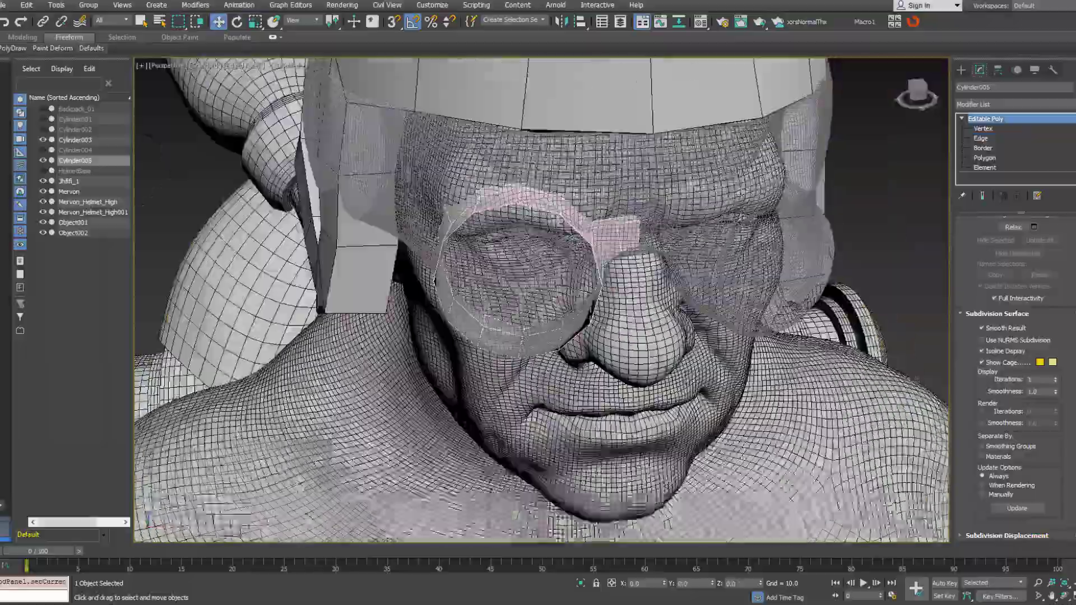
{"action": "mouse_move", "coordinate": [681, 171]}
{"action": "middle_mouse_down", "text": "alt"}
{"action": "mouse_move", "coordinate": [711, 168]}
{"action": "mouse_move", "coordinate": [681, 196]}
{"action": "mouse_move", "coordinate": [664, 137]}
{"action": "mouse_move", "coordinate": [684, 193]}
{"action": "mouse_move", "coordinate": [695, 179]}
{"action": "middle_mouse_up", "text": "alt"}
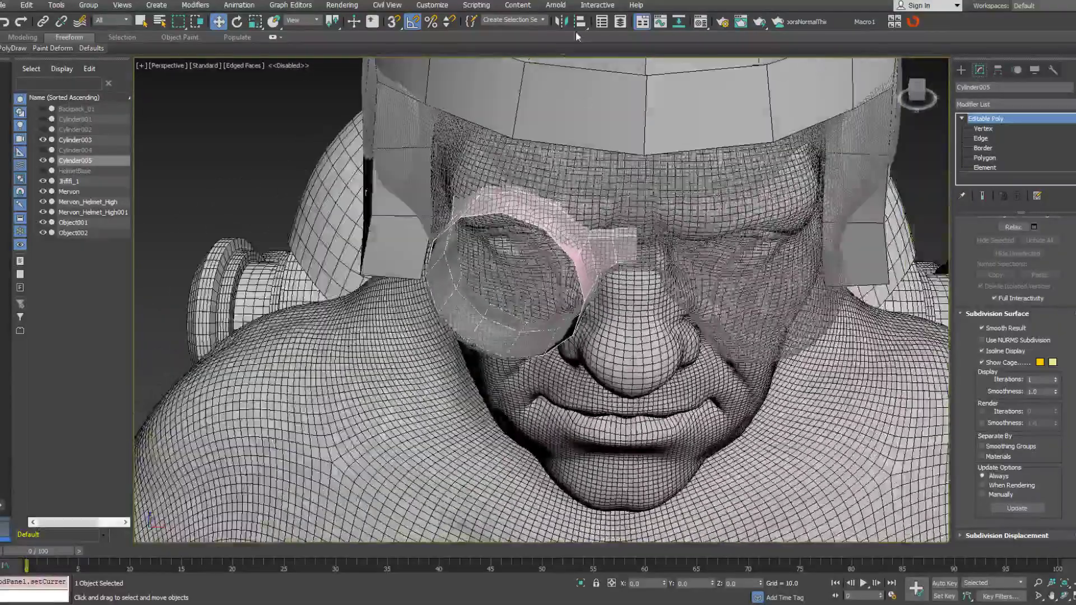
{"action": "left_click", "coordinate": [561, 22]}
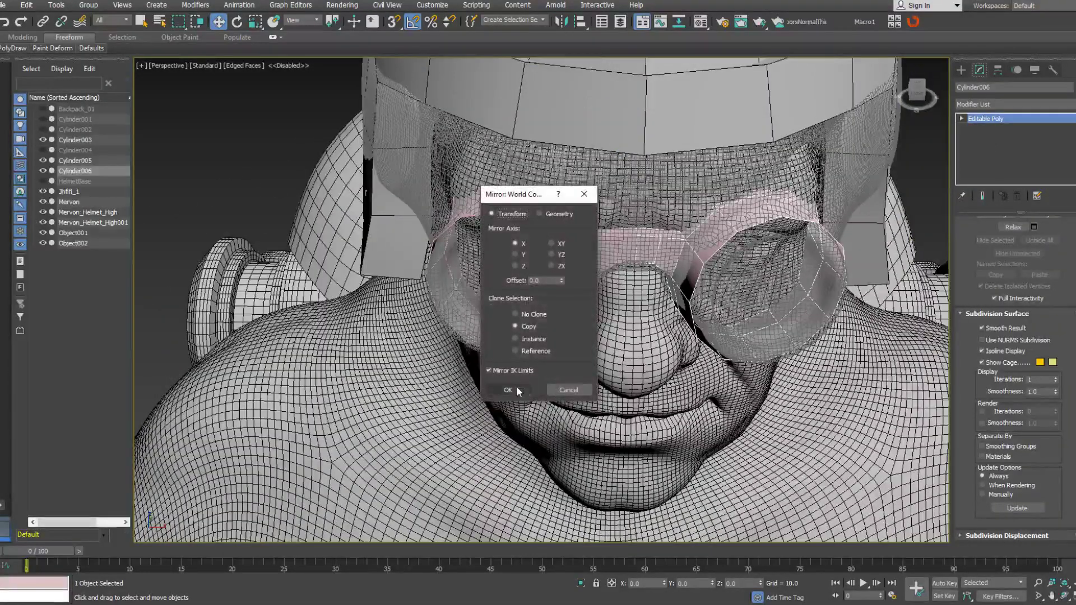
{"action": "left_click", "coordinate": [518, 391]}
Attach the mirrored goggle half to the original half as one object.
{"action": "middle_click_drag", "start_coordinate": [527, 381], "coordinate": [557, 314], "text": "alt"}
{"action": "scroll", "coordinate": [559, 308], "scroll_direction": "up", "scroll_amount": 3}
{"action": "left_click", "coordinate": [560, 302]}
{"action": "right_click", "coordinate": [560, 301]}
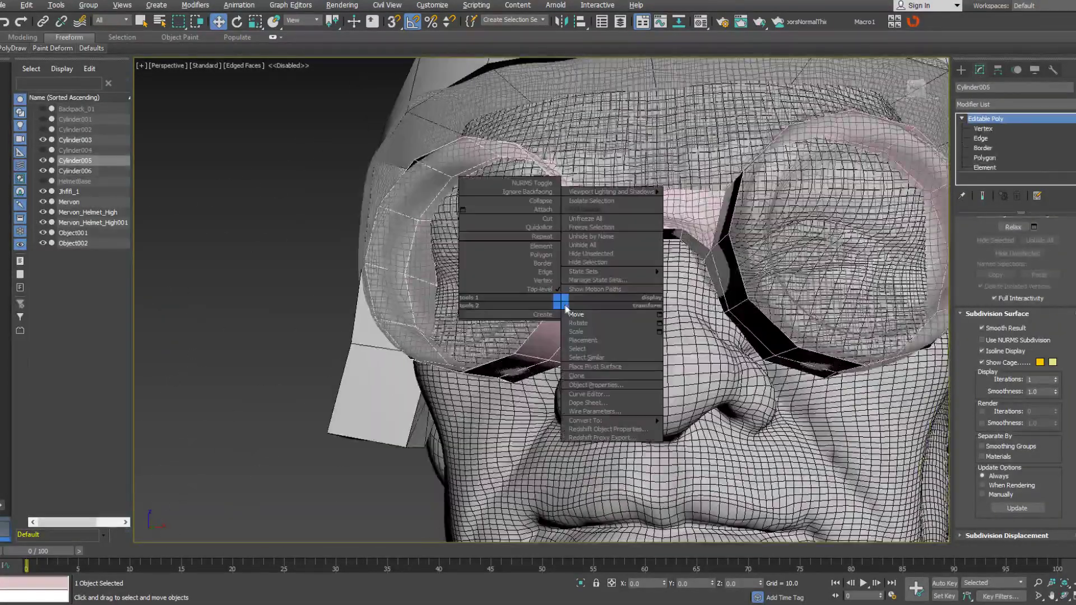
{"action": "left_click", "coordinate": [544, 210]}
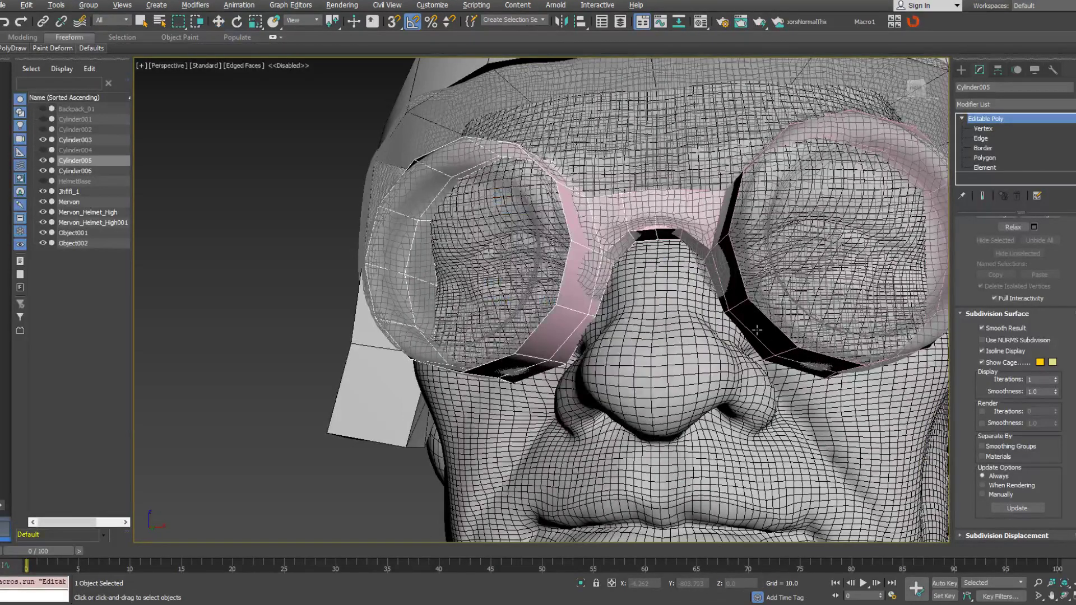
{"action": "left_click", "coordinate": [758, 329]}
Weld the overlapping vertices on the centre seam where the two bridge halves meet.
{"action": "left_click", "coordinate": [982, 129]}
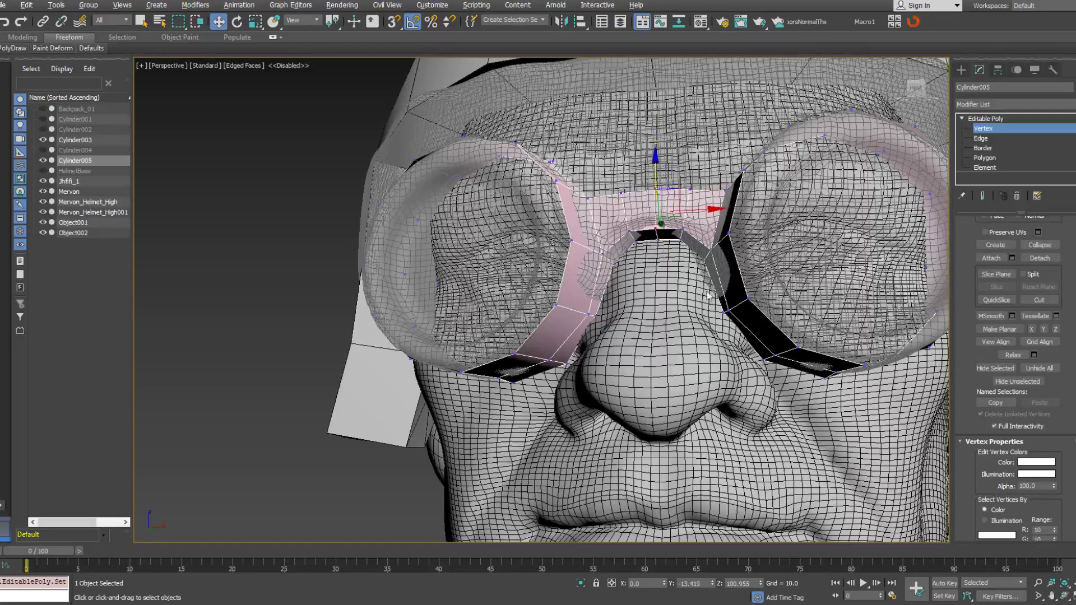
{"action": "left_click_drag", "start_coordinate": [1071, 336], "coordinate": [1071, 424]}
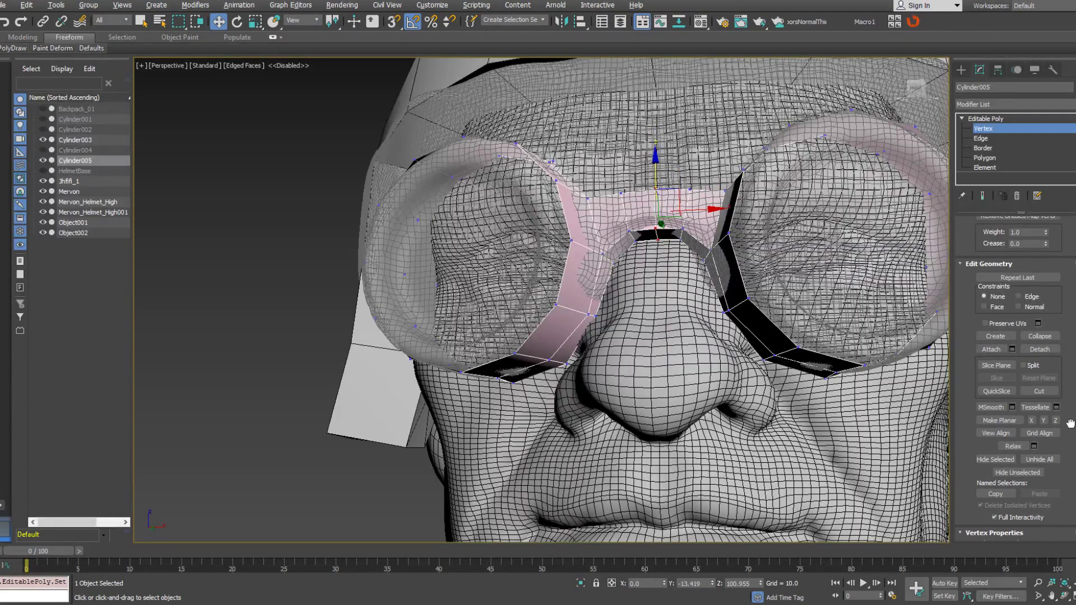
{"action": "scroll", "coordinate": [1071, 424], "scroll_direction": "up", "scroll_amount": 5}
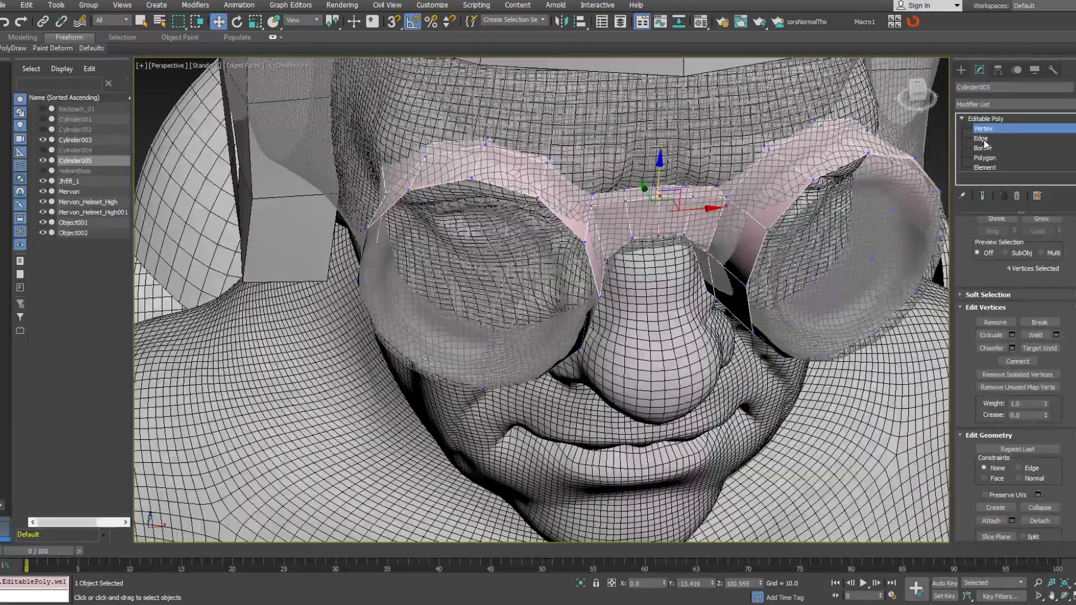
{"action": "left_click", "coordinate": [985, 138]}
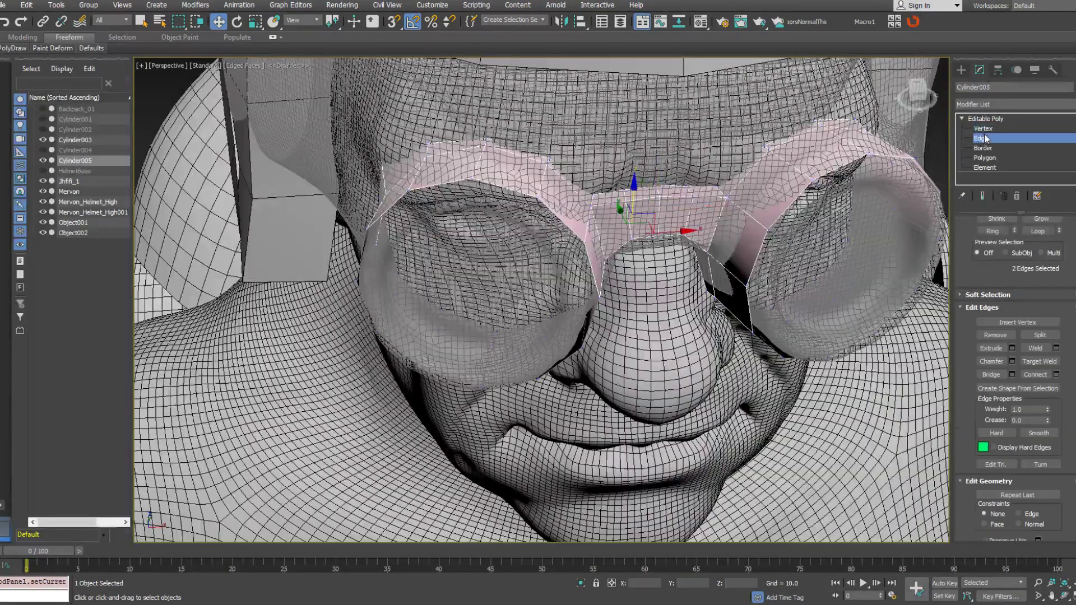
{"action": "left_click", "coordinate": [981, 138]}
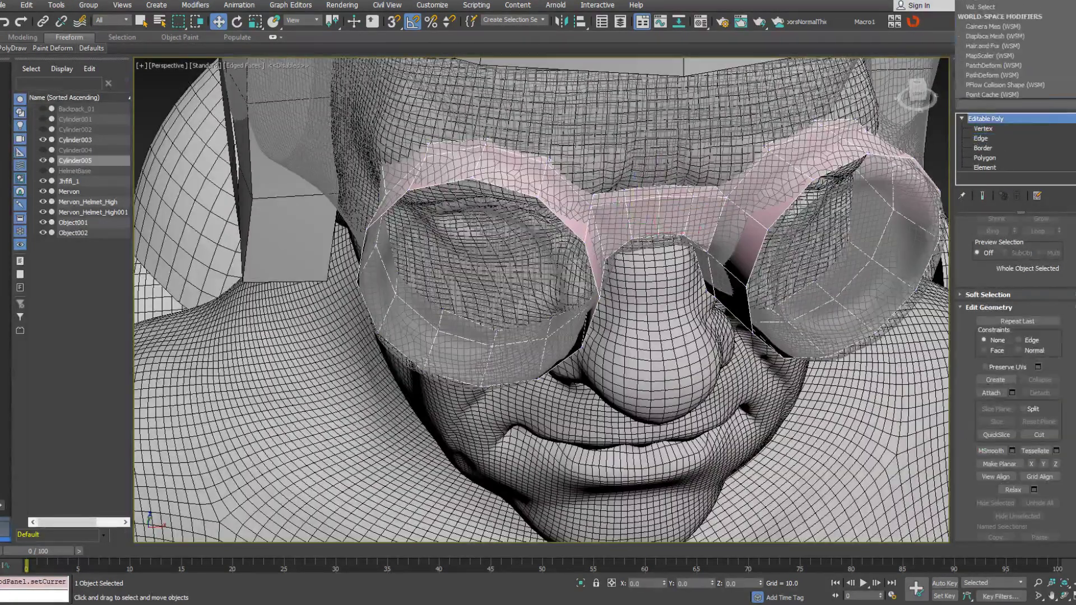
Add a Shell modifier to the goggles with an inner amount of 0.5 and an outer amount of 0.0.
{"action": "left_click", "coordinate": [1014, 104]}
{"action": "scroll", "coordinate": [1008, 359], "scroll_direction": "down", "scroll_amount": 10}
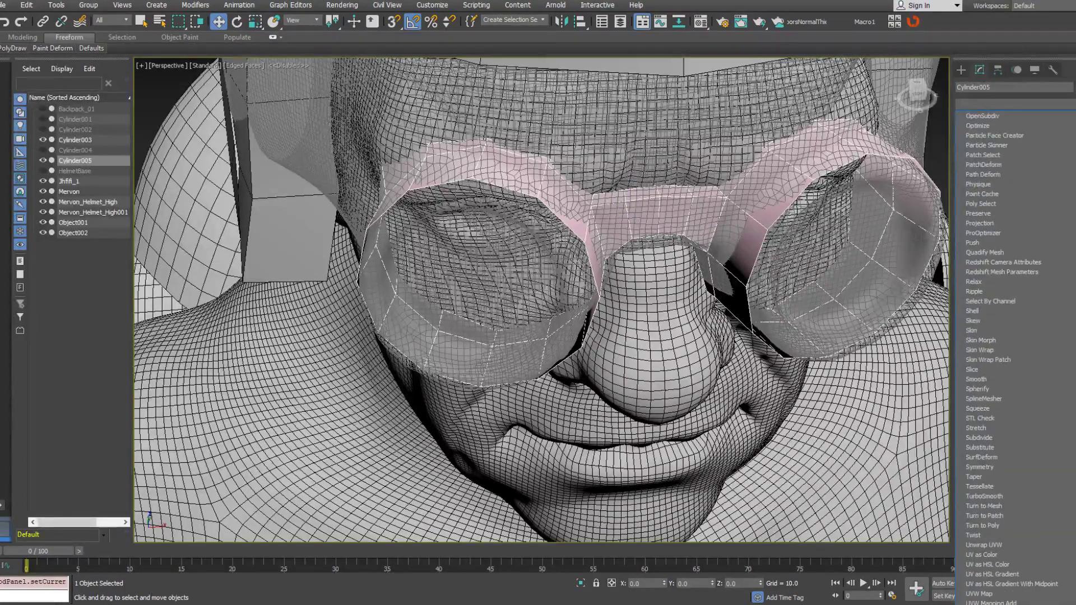
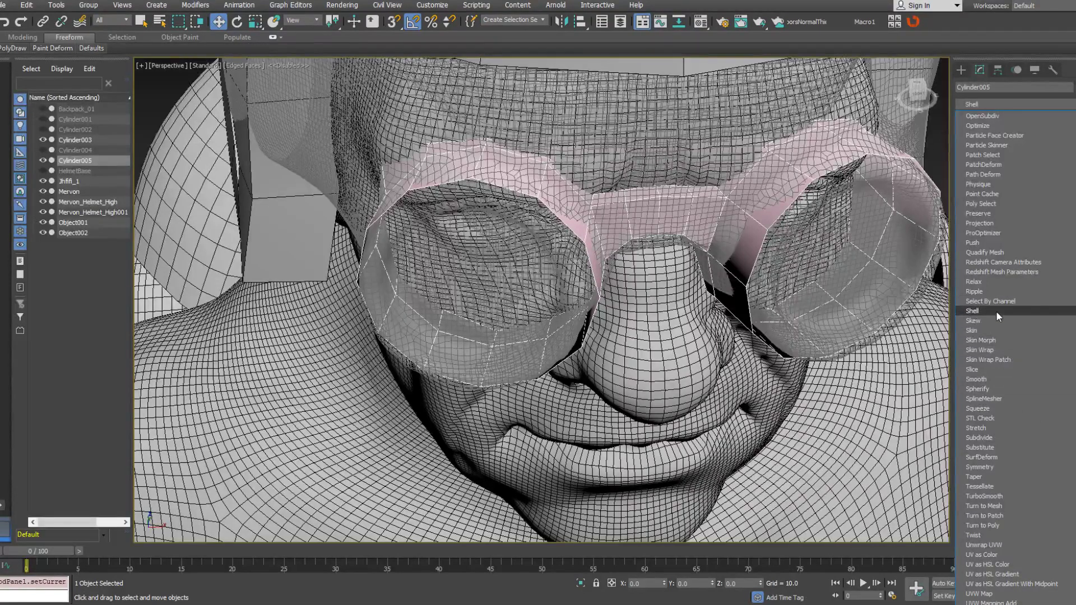
{"action": "left_click", "coordinate": [973, 311]}
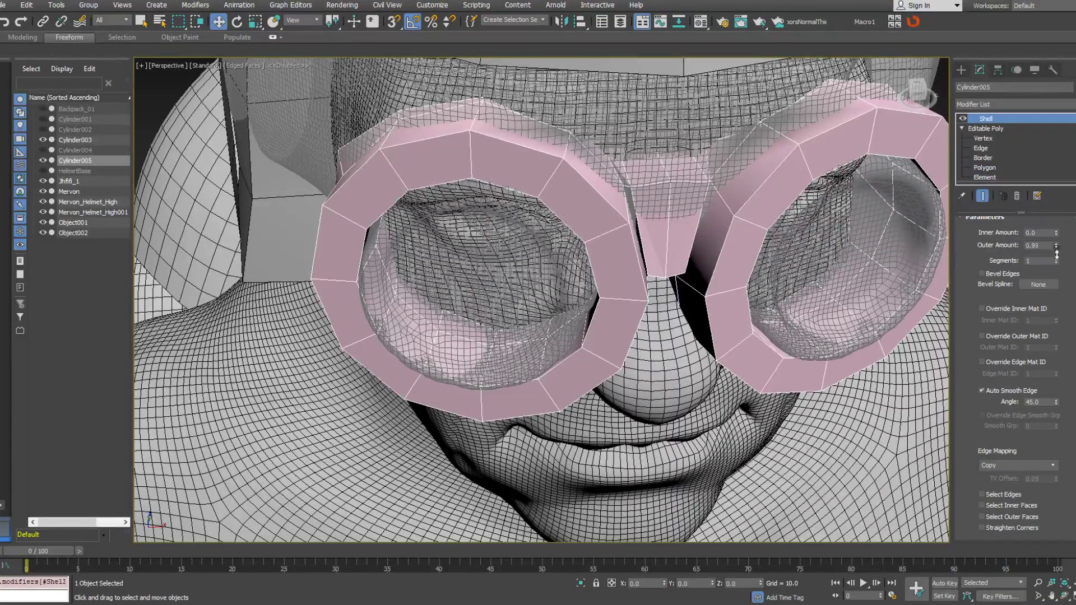
{"action": "left_click_drag", "start_coordinate": [1055, 247], "coordinate": [1043, 348]}
{"action": "left_click_drag", "start_coordinate": [1056, 232], "coordinate": [1051, 203]}
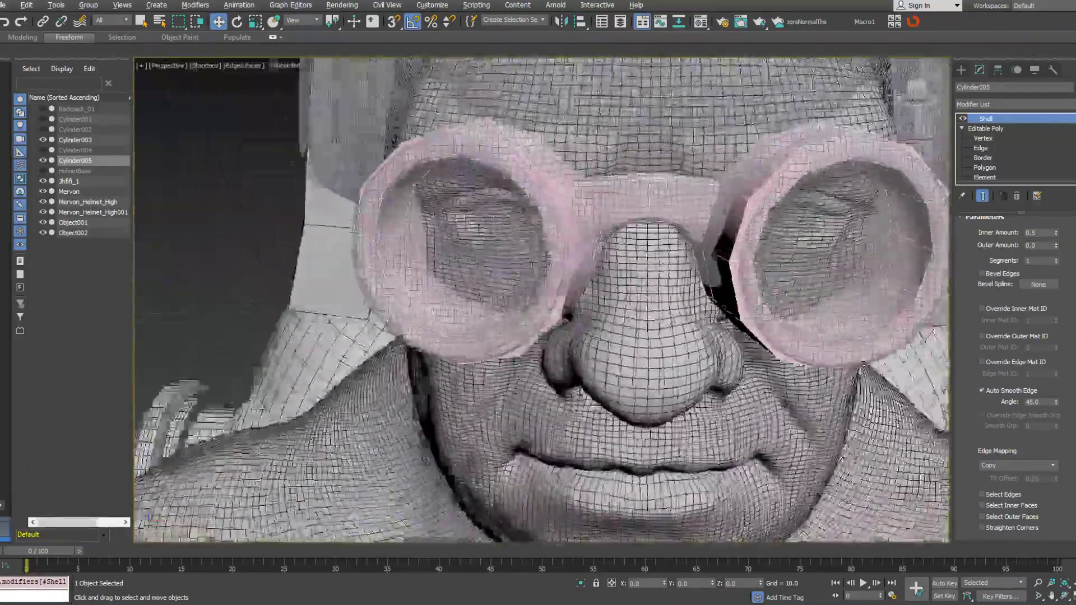
Show the viewport in wireframe and collapse the shelled goggles, converting them back to an Editable Poly.
{"action": "middle_click_drag", "start_coordinate": [608, 229], "coordinate": [636, 218], "text": "alt"}
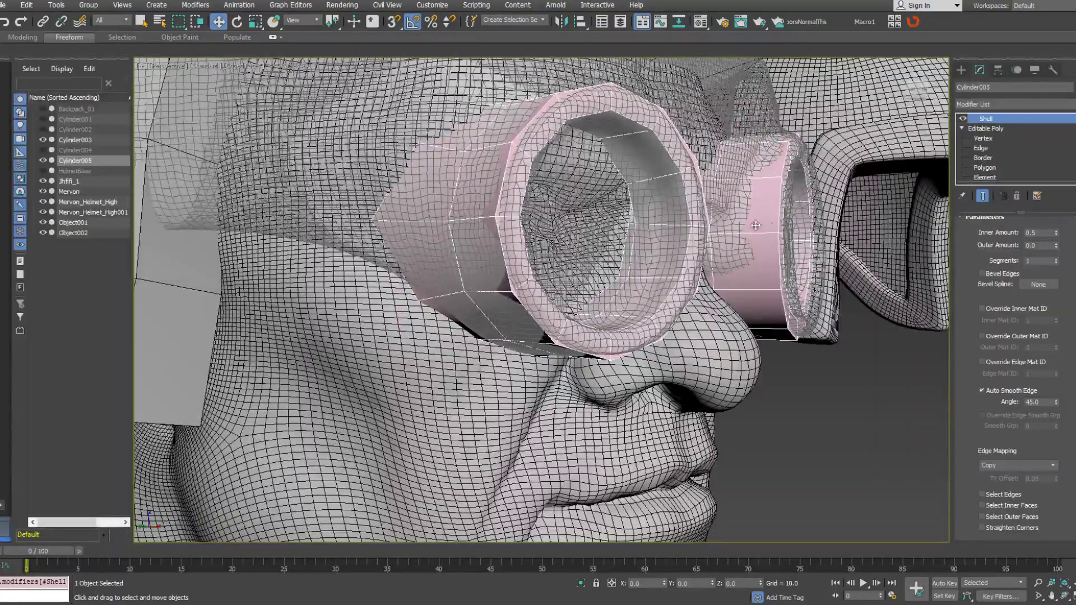
{"action": "middle_click_drag", "start_coordinate": [755, 225], "coordinate": [628, 313], "text": "alt"}
{"action": "scroll", "coordinate": [654, 292], "scroll_direction": "up", "scroll_amount": 4}
{"action": "key", "text": "F3"}
{"action": "scroll", "coordinate": [657, 246], "scroll_direction": "up", "scroll_amount": 4}
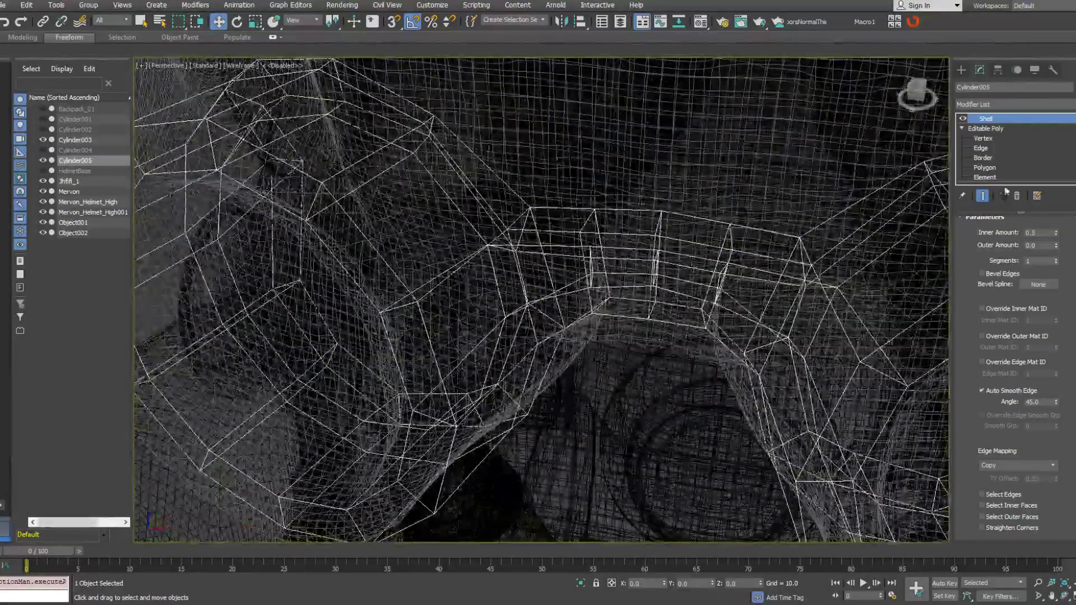
{"action": "right_click", "coordinate": [1004, 122]}
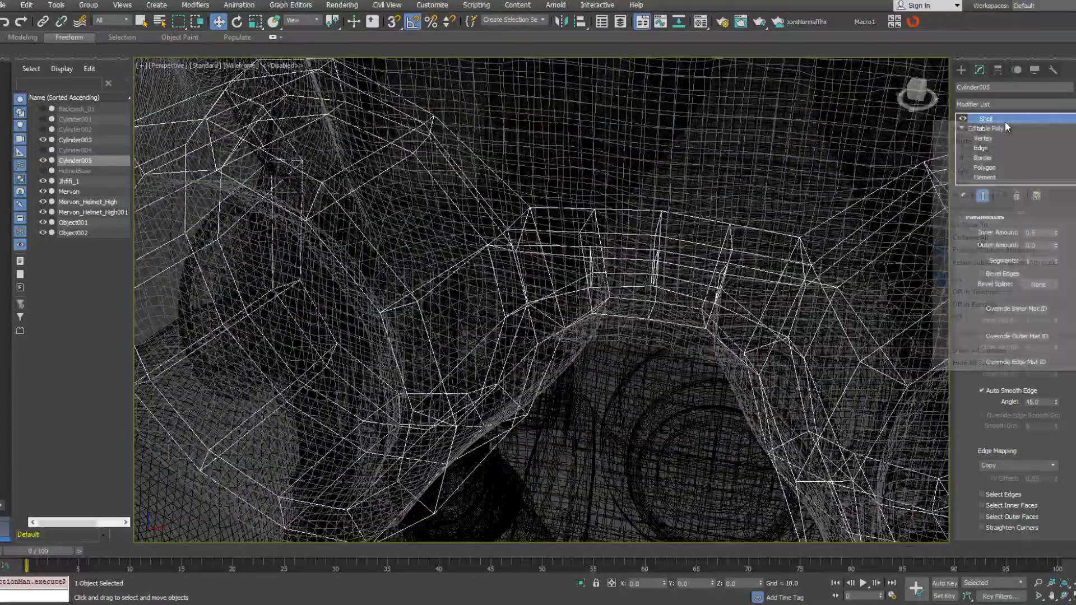
{"action": "left_click", "coordinate": [995, 238]}
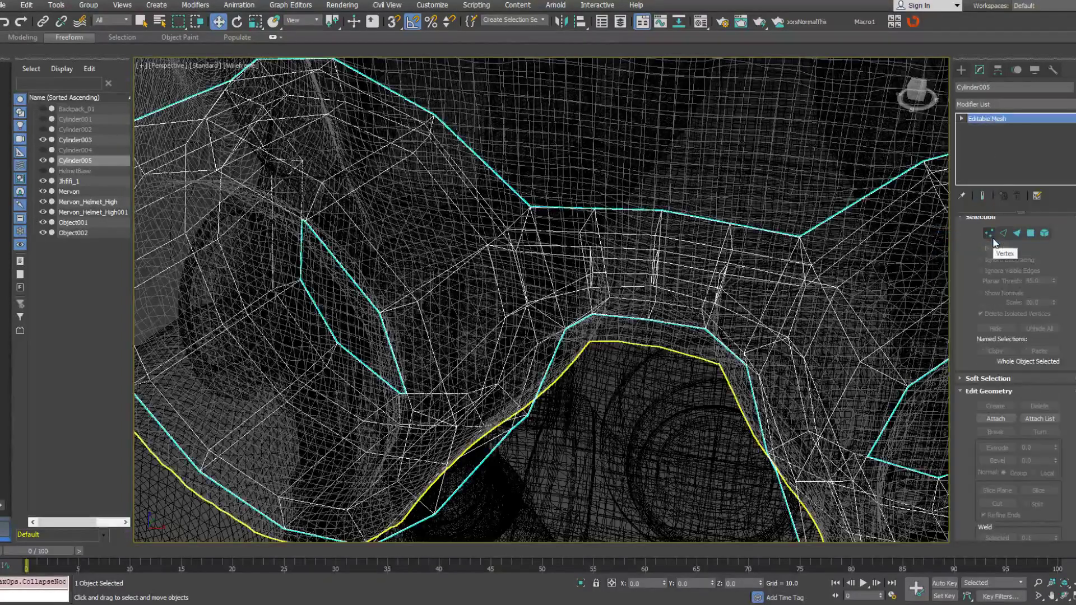
{"action": "right_click", "coordinate": [1002, 184]}
{"action": "left_click", "coordinate": [1014, 242]}
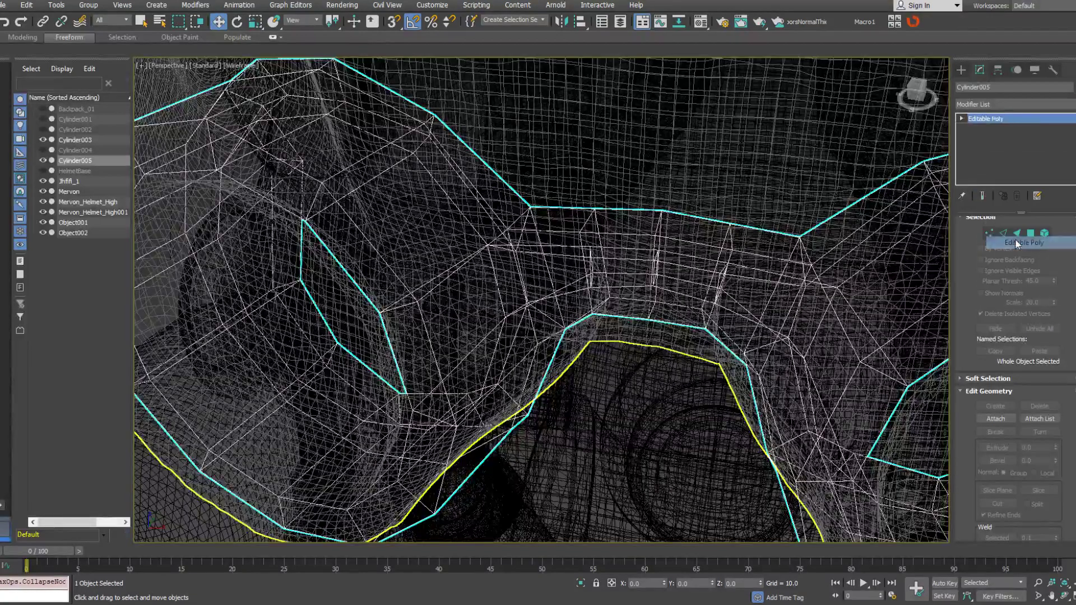
Select the edge loops of the inner shell running inside the nose bridge and delete them.
{"action": "left_click", "coordinate": [961, 120]}
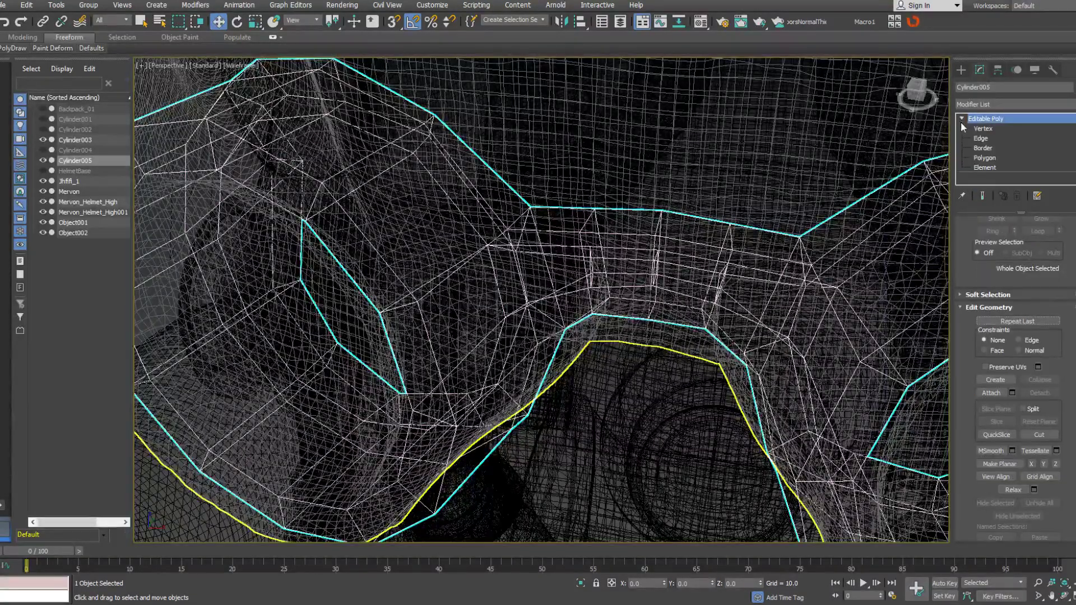
{"action": "left_click", "coordinate": [969, 139]}
{"action": "mouse_move", "coordinate": [666, 270]}
{"action": "middle_mouse_down", "text": "alt"}
{"action": "mouse_move", "coordinate": [626, 268]}
{"action": "mouse_move", "coordinate": [654, 268]}
{"action": "mouse_move", "coordinate": [660, 252]}
{"action": "middle_mouse_up", "text": "alt"}
{"action": "left_click", "coordinate": [626, 268], "text": "ctrl"}
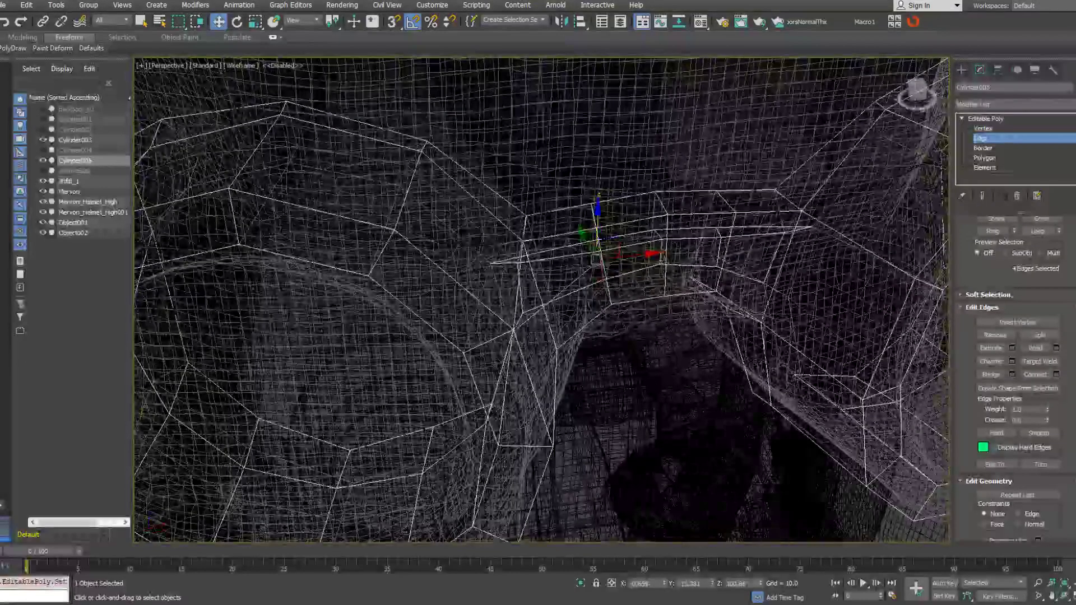
{"action": "left_click", "coordinate": [660, 251], "text": "ctrl"}
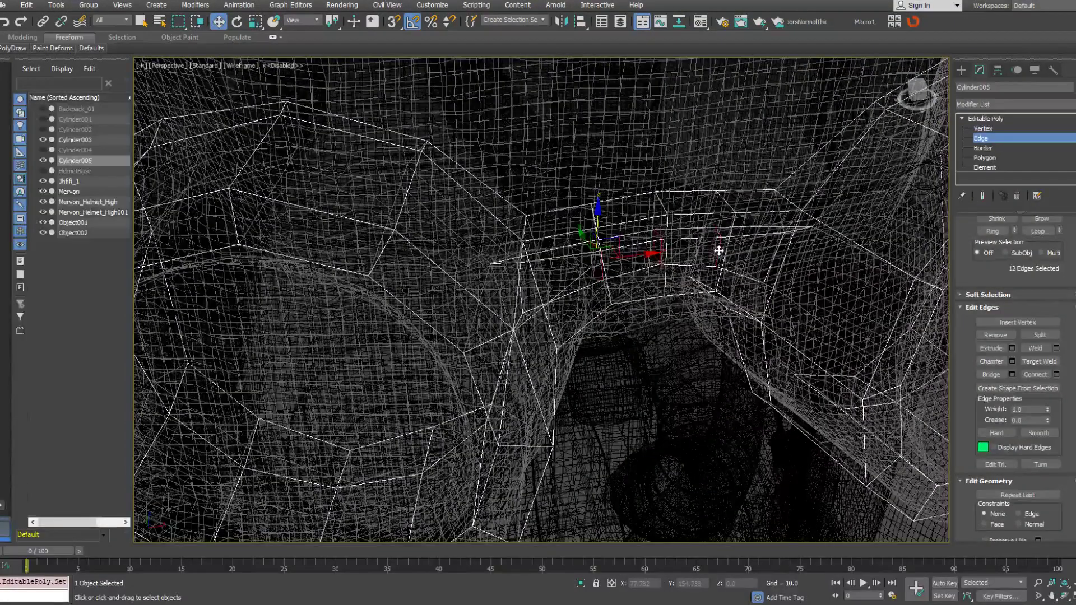
{"action": "key", "text": "Delete"}
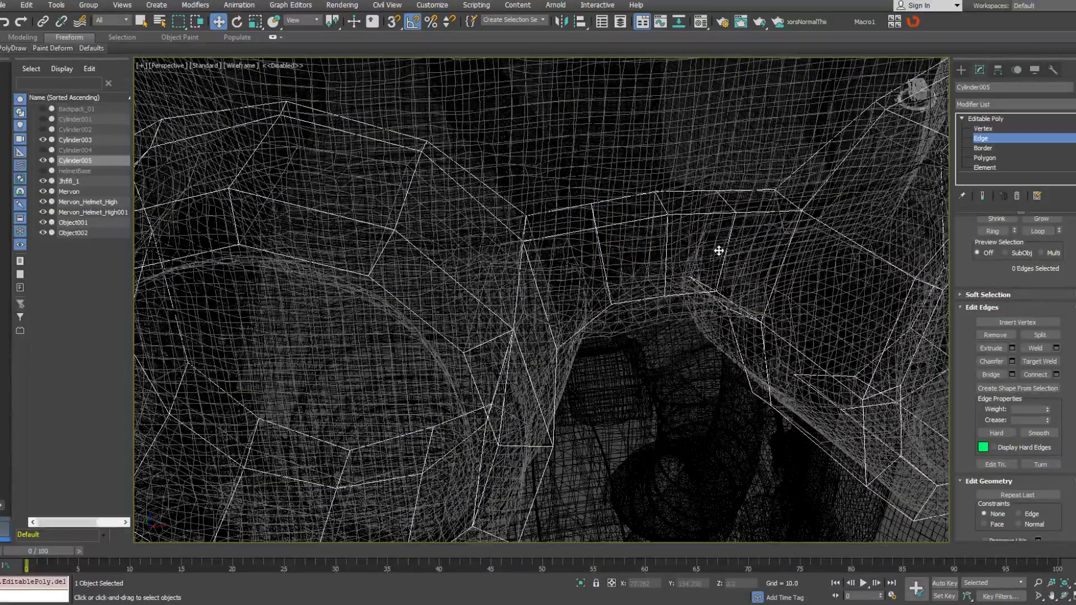
Cap the four-edge open borders inside the lens rings at both ends of the bridge, and return to shaded display.
{"action": "left_click", "coordinate": [538, 276]}
{"action": "middle_click_drag", "start_coordinate": [537, 277], "coordinate": [713, 245], "text": "alt"}
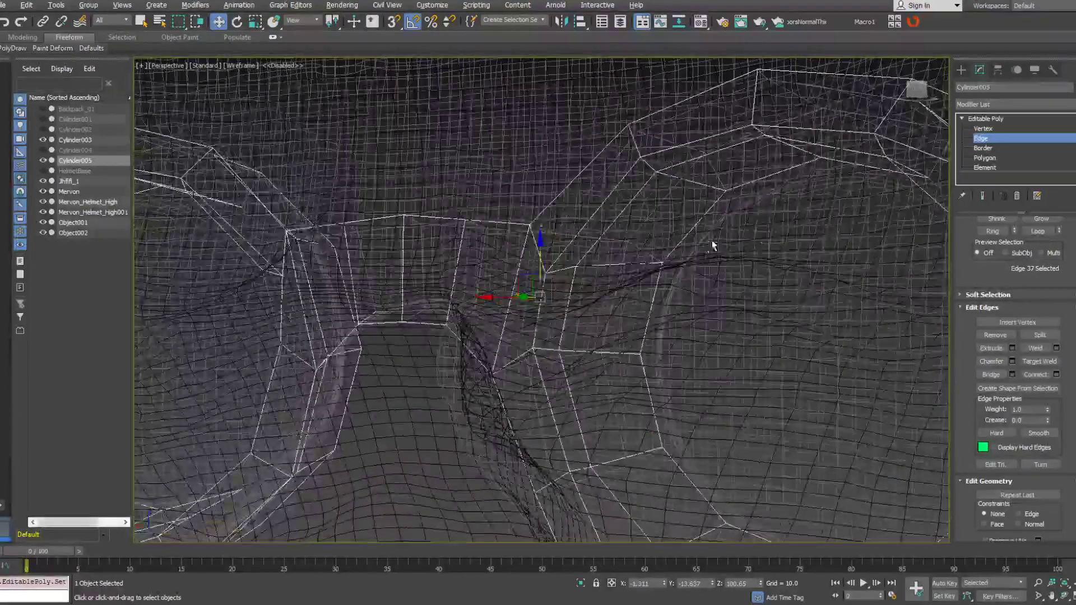
{"action": "left_click", "coordinate": [981, 150]}
{"action": "left_click", "coordinate": [561, 267]}
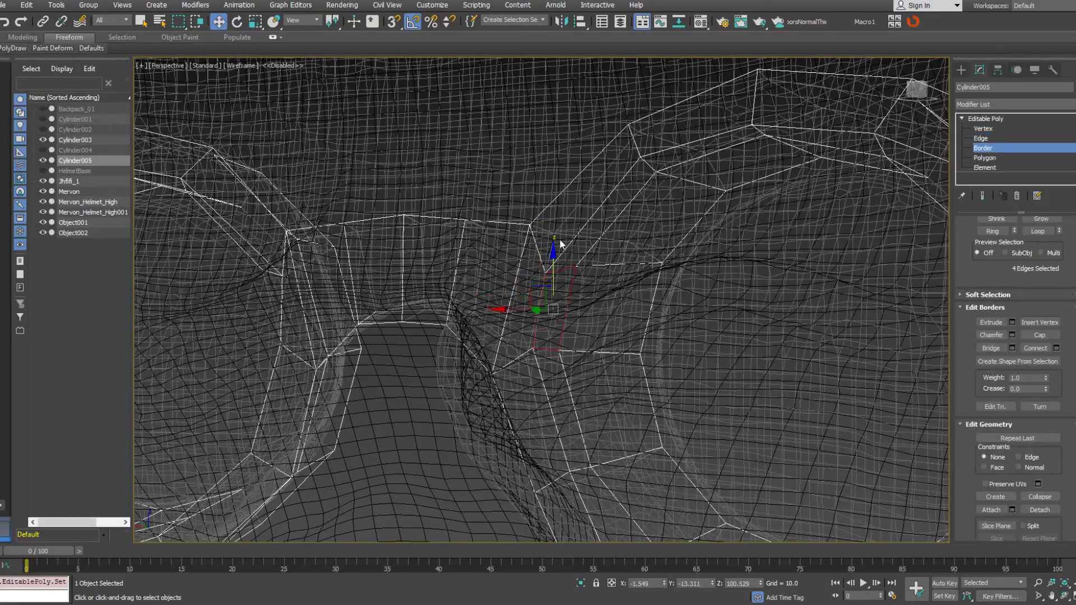
{"action": "middle_click_drag", "start_coordinate": [559, 243], "coordinate": [565, 278], "text": "alt"}
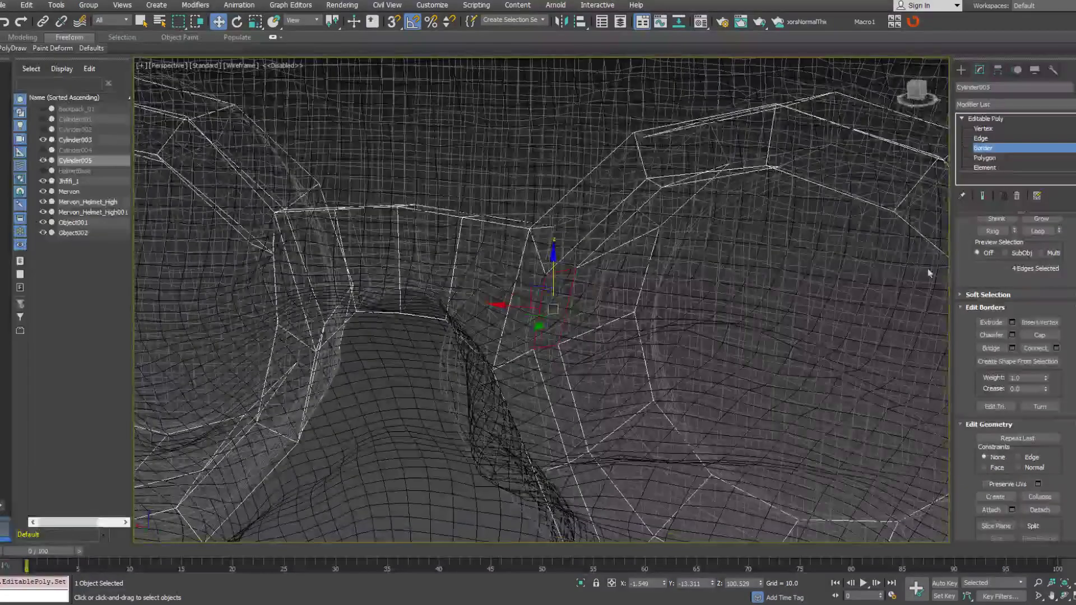
{"action": "left_click", "coordinate": [1023, 333]}
{"action": "left_click", "coordinate": [274, 260]}
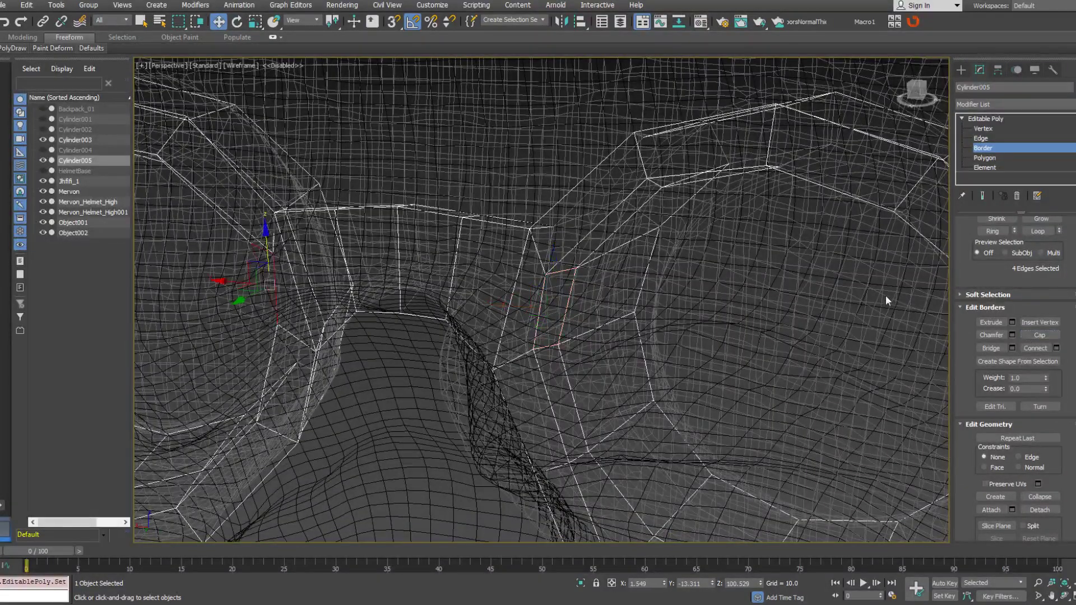
{"action": "middle_click_drag", "start_coordinate": [784, 280], "coordinate": [593, 305], "text": "alt"}
{"action": "key", "text": "F3"}
{"action": "scroll", "coordinate": [615, 299], "scroll_direction": "up", "scroll_amount": 3}
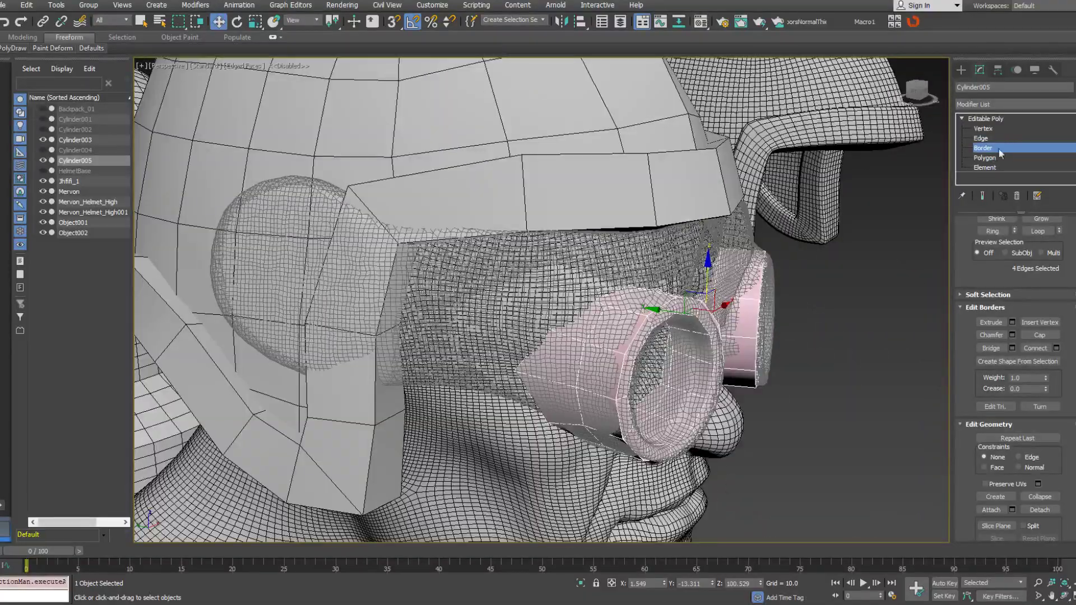
Select the complete rear edge loops of both goggle lens rings, where they meet the face.
{"action": "left_click", "coordinate": [980, 138]}
{"action": "double_click", "coordinate": [528, 350]}
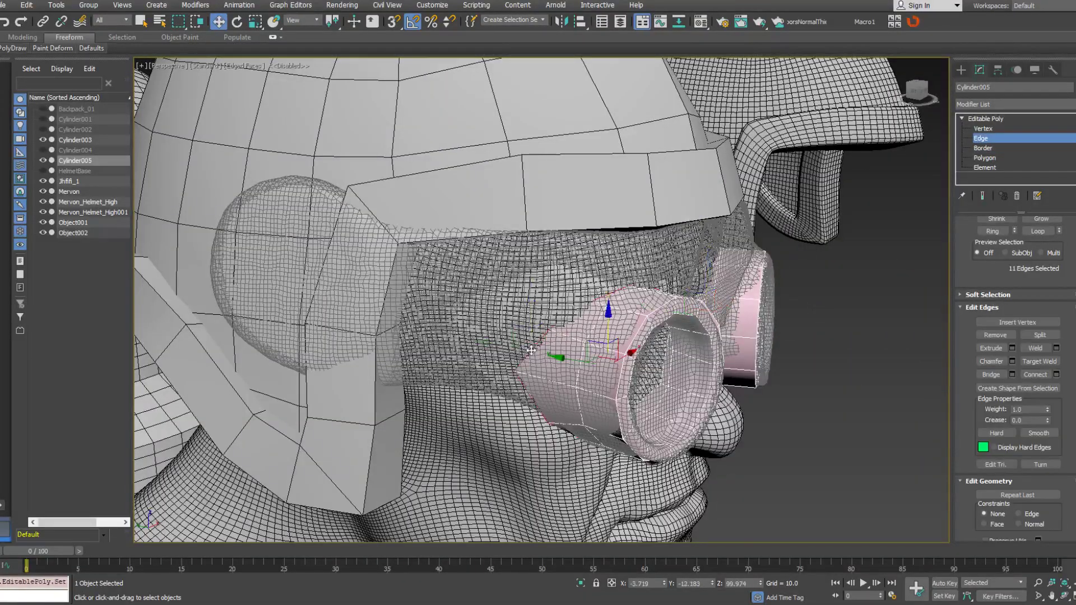
{"action": "middle_click_drag", "start_coordinate": [637, 323], "coordinate": [529, 353], "text": "alt"}
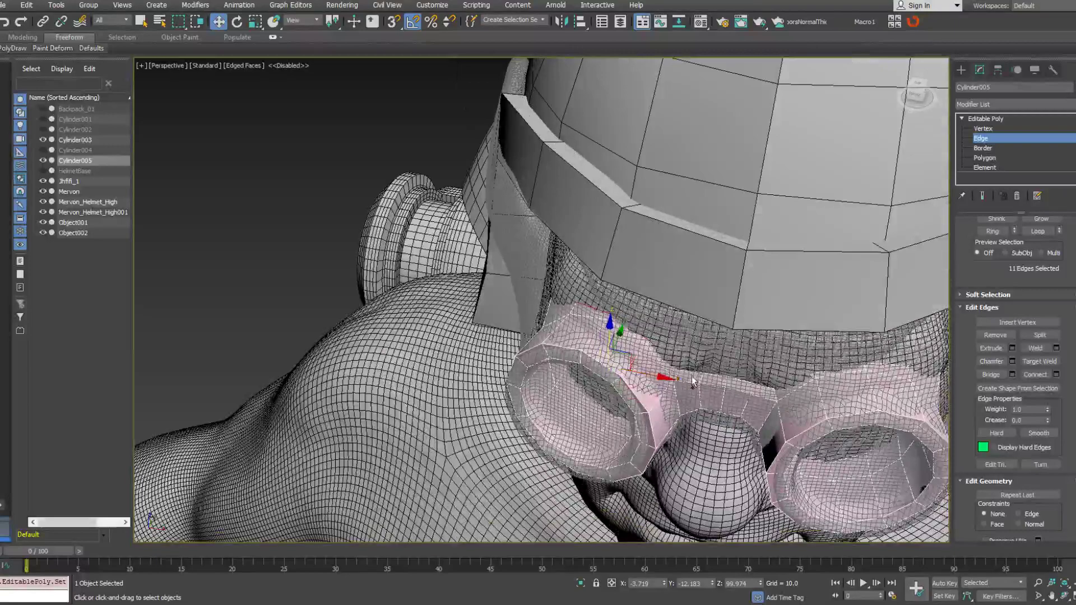
{"action": "left_click", "coordinate": [796, 380], "text": "ctrl"}
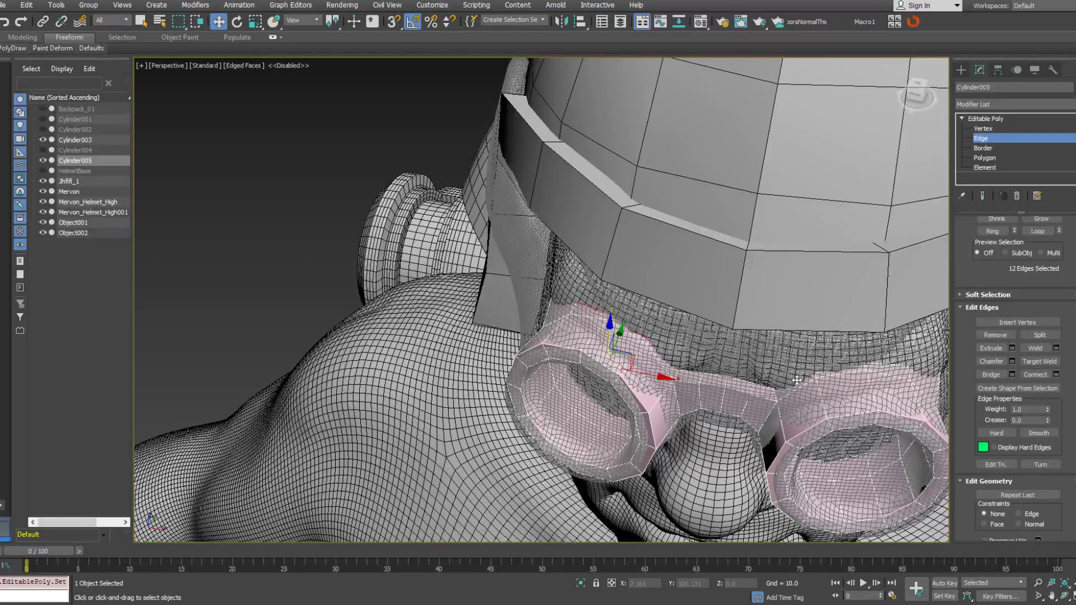
{"action": "double_click", "coordinate": [796, 381], "text": "ctrl"}
{"action": "middle_click_drag", "start_coordinate": [796, 381], "coordinate": [705, 361], "text": "alt"}
{"action": "key", "text": "F3"}
{"action": "double_click", "coordinate": [679, 376], "text": "ctrl"}
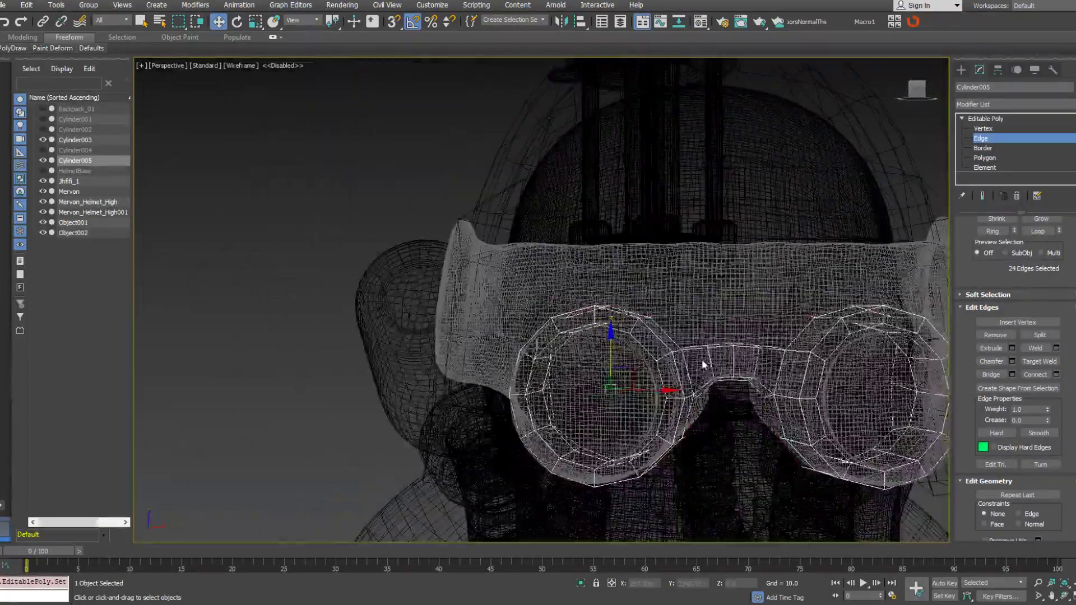
{"action": "double_click", "coordinate": [829, 361]}
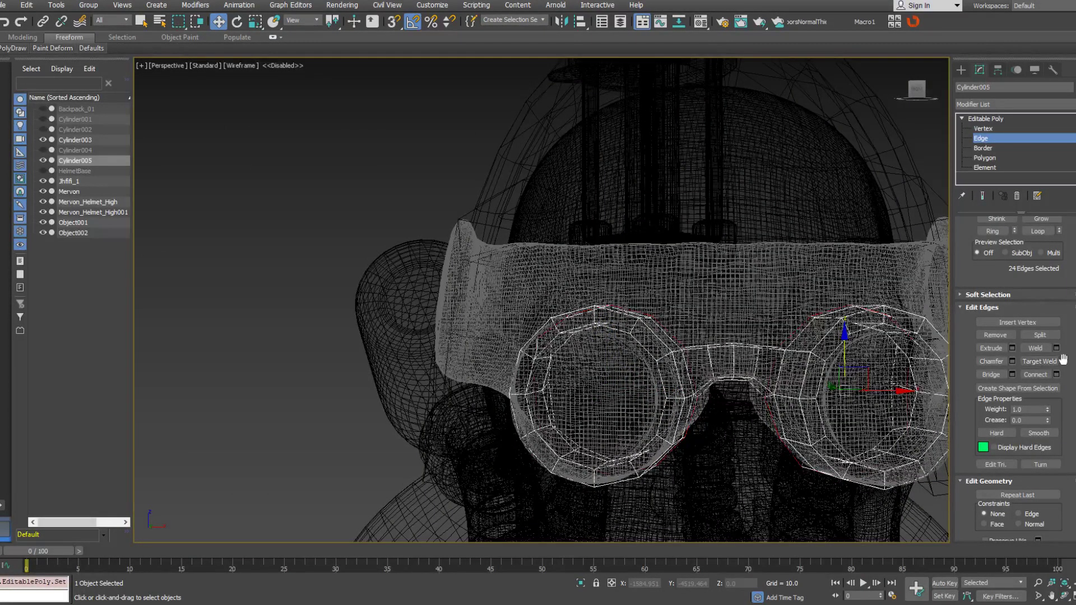
Create a linear shape from the selected rear edge loops of the lens rings.
{"action": "right_click", "coordinate": [806, 334]}
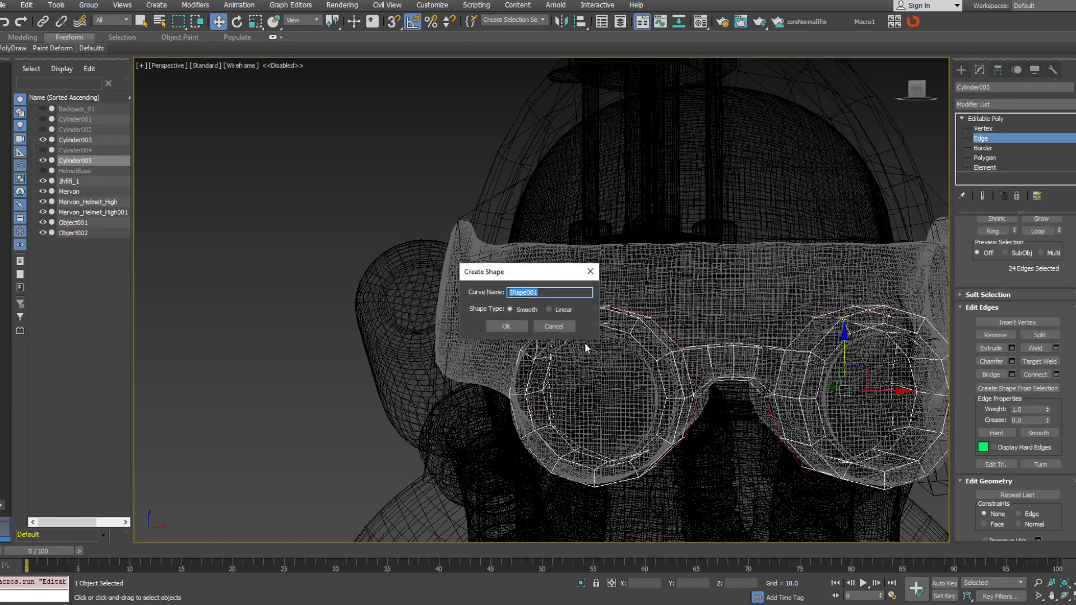
{"action": "left_click", "coordinate": [551, 310]}
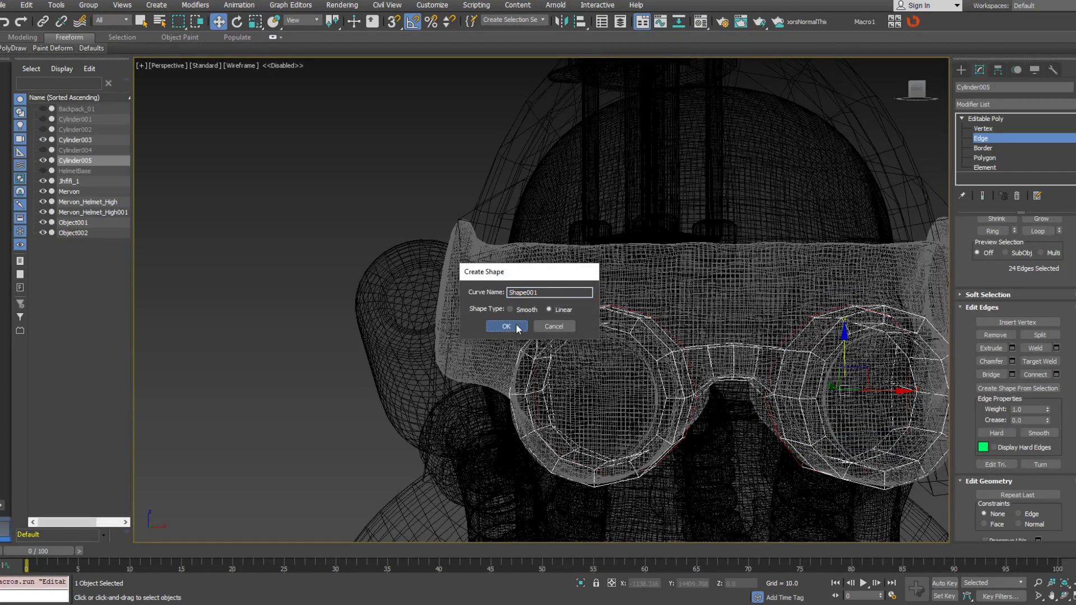
{"action": "left_click", "coordinate": [506, 326]}
Leave edge editing, select the new spline around the lens rings and enable its thickness in the viewport.
{"action": "left_click", "coordinate": [977, 140]}
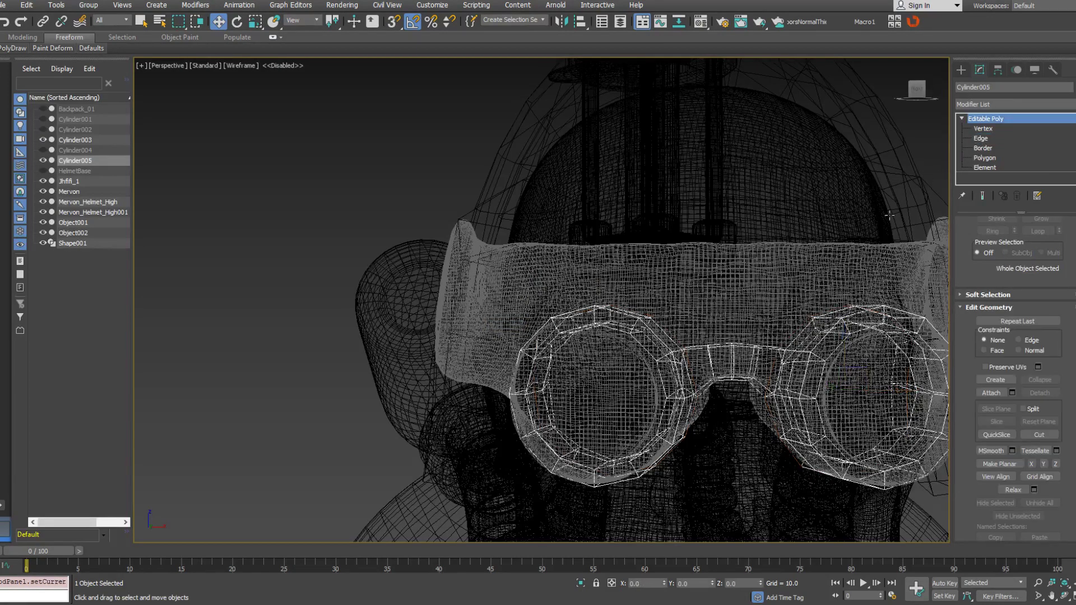
{"action": "left_click", "coordinate": [802, 327]}
{"action": "left_click", "coordinate": [802, 326]}
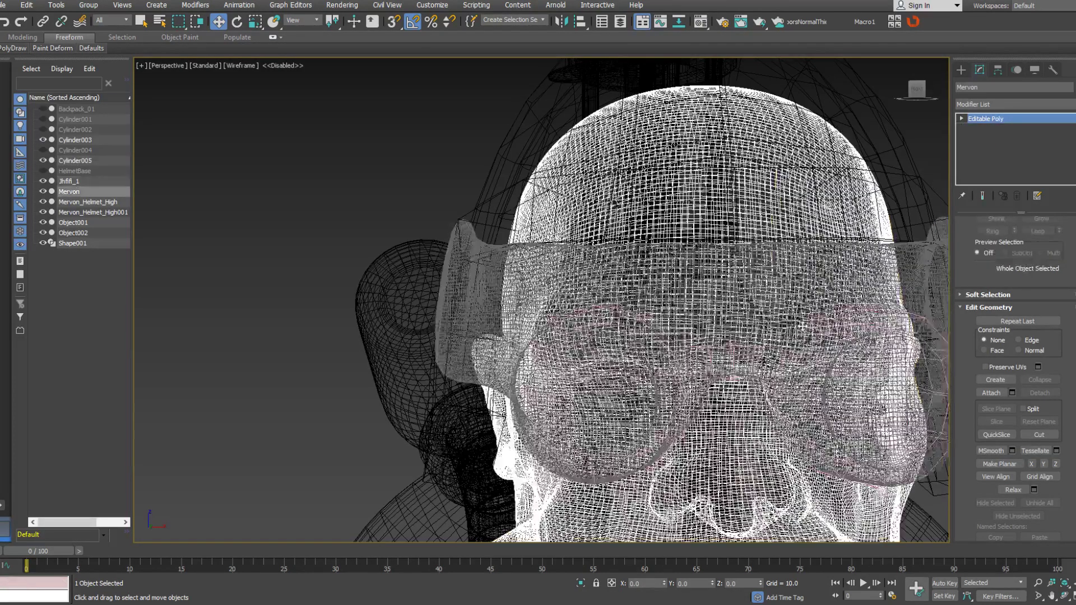
{"action": "left_click", "coordinate": [802, 326]}
{"action": "left_click", "coordinate": [803, 326]}
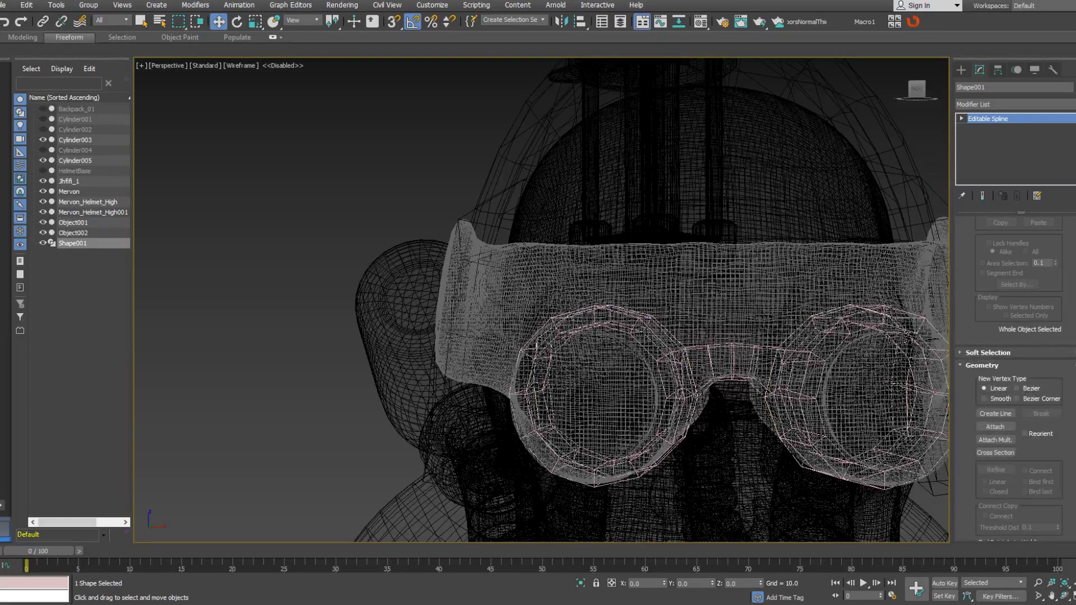
{"action": "scroll", "coordinate": [1053, 336], "scroll_direction": "up", "scroll_amount": 3}
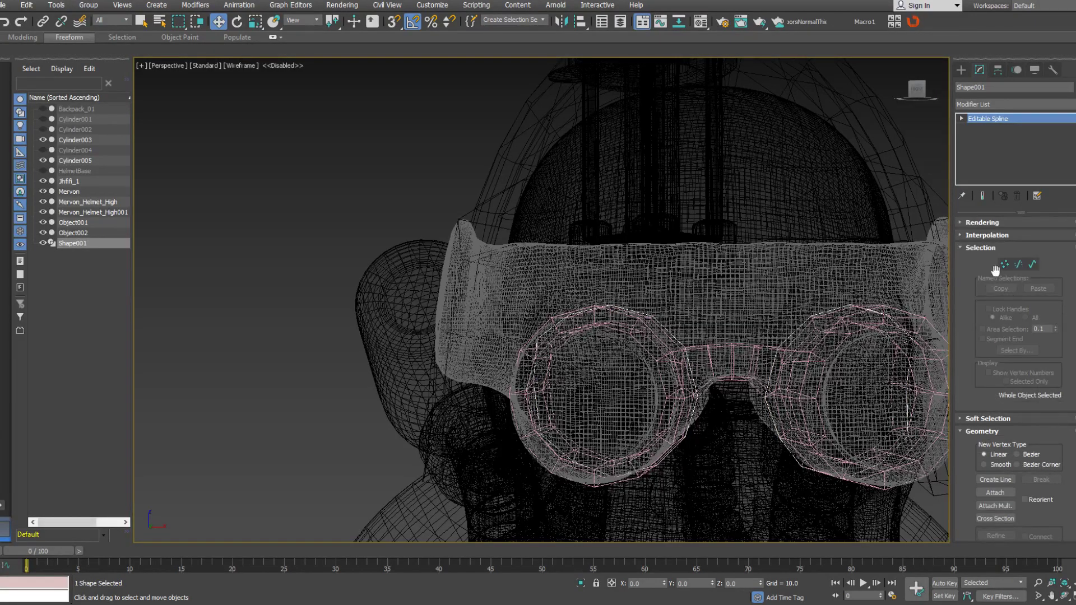
{"action": "left_click", "coordinate": [960, 222]}
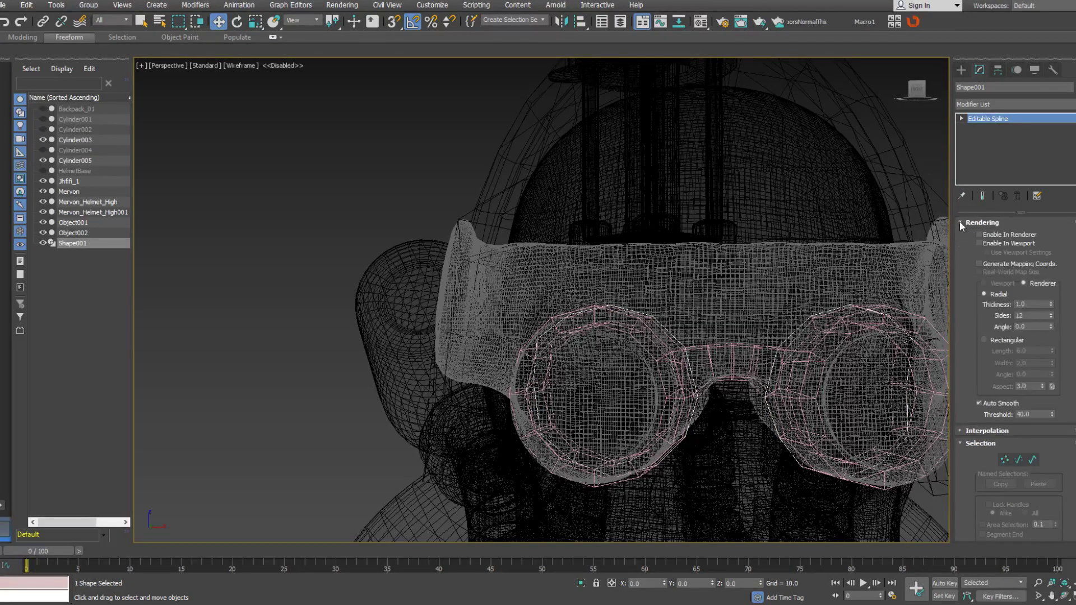
{"action": "left_click", "coordinate": [979, 243]}
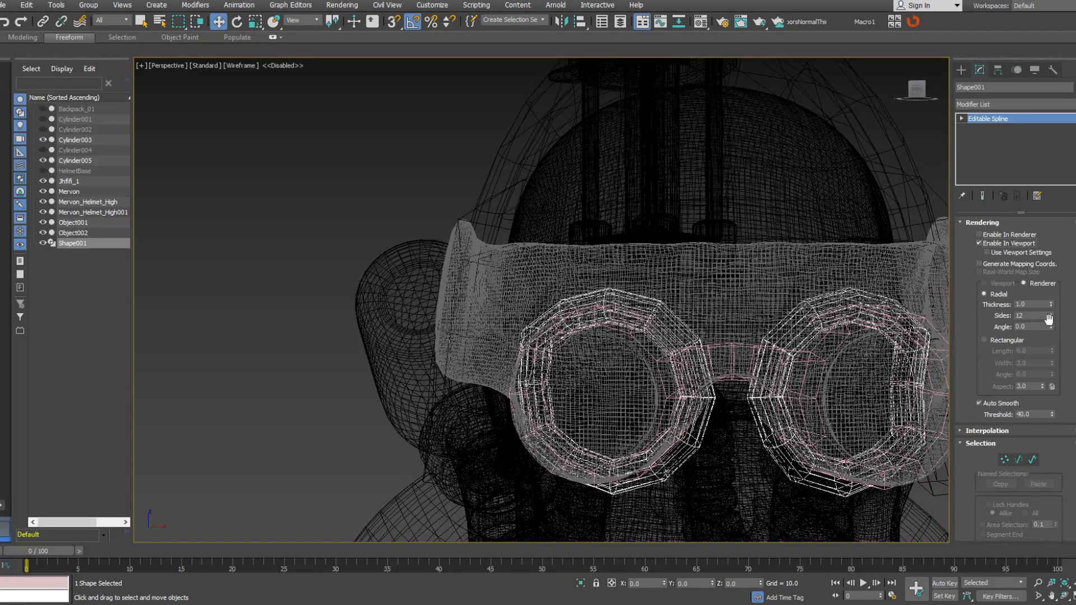
Set the spline's radial cross-section to 8 sides and a thickness of 0.5.
{"action": "left_click_drag", "start_coordinate": [1051, 321], "coordinate": [1054, 321]}
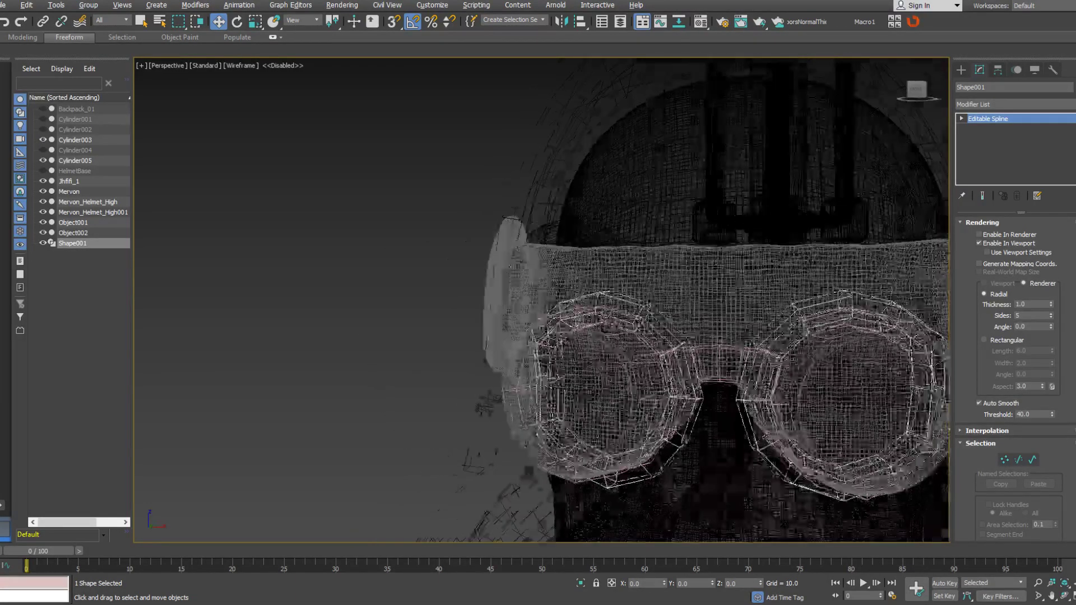
{"action": "left_click", "coordinate": [1051, 314]}
{"action": "left_click", "coordinate": [1051, 314]}
{"action": "left_click", "coordinate": [1051, 315]}
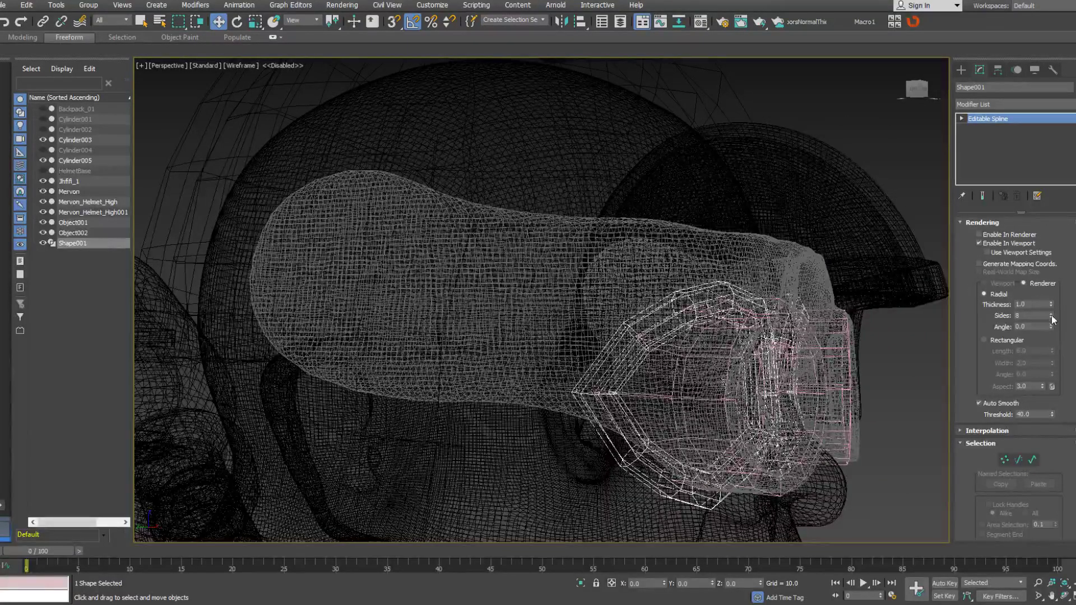
{"action": "left_click_drag", "start_coordinate": [1051, 306], "coordinate": [1051, 342]}
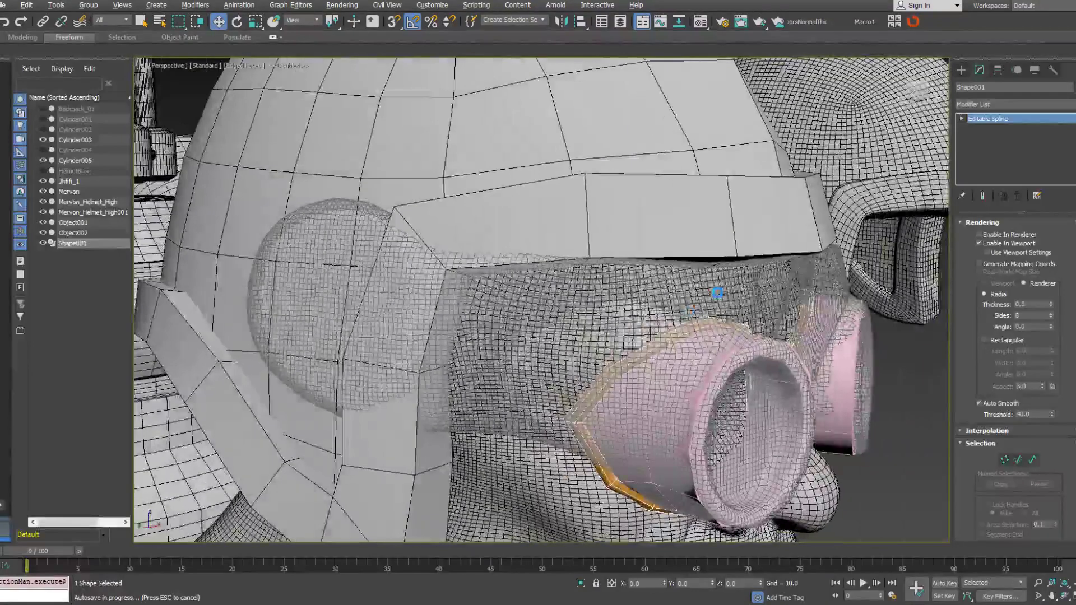
Delete the imported high-poly ZBrush goggles and reselect the spline trim around the lens rings.
{"action": "left_click", "coordinate": [747, 289]}
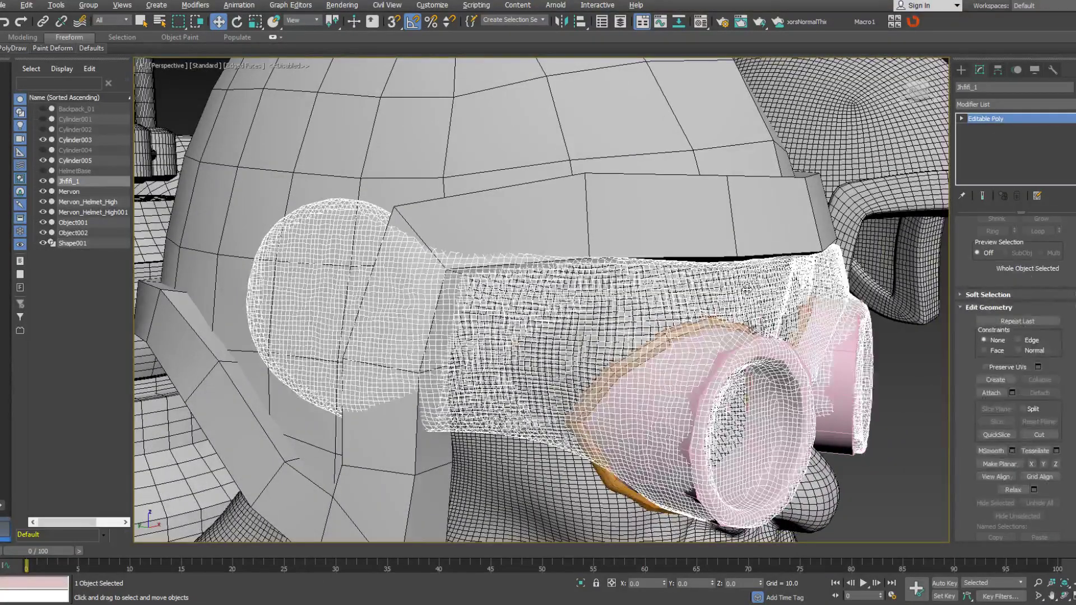
{"action": "key", "text": "Delete"}
{"action": "left_click", "coordinate": [642, 383]}
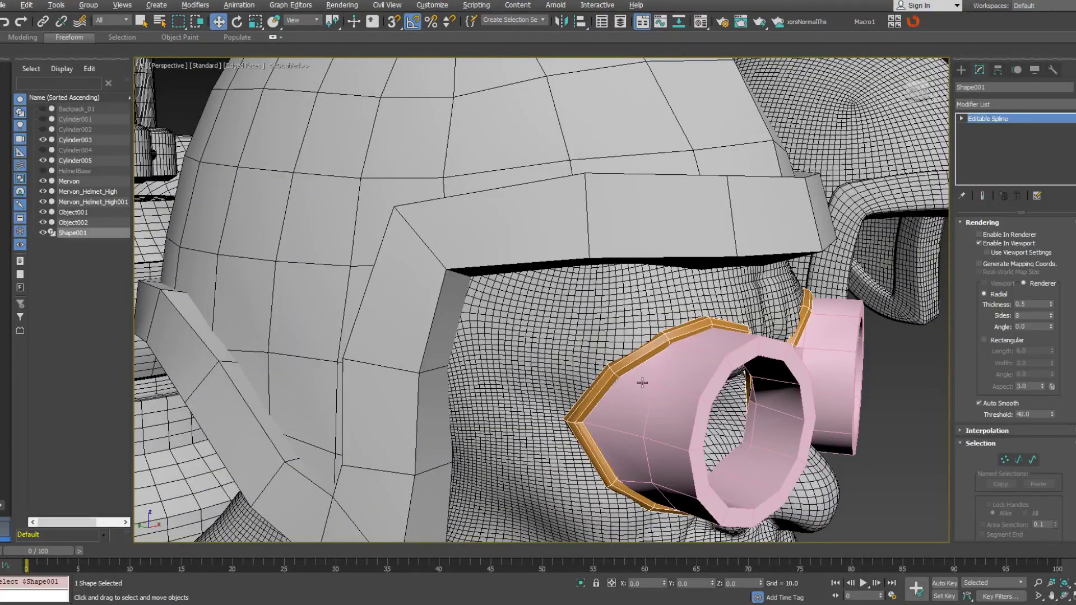
Examine how the low-poly goggles and their rear trim sit on the face from the side and front.
{"action": "scroll", "coordinate": [642, 383], "scroll_direction": "down", "scroll_amount": 4}
{"action": "middle_click_drag", "start_coordinate": [642, 383], "coordinate": [654, 308]}
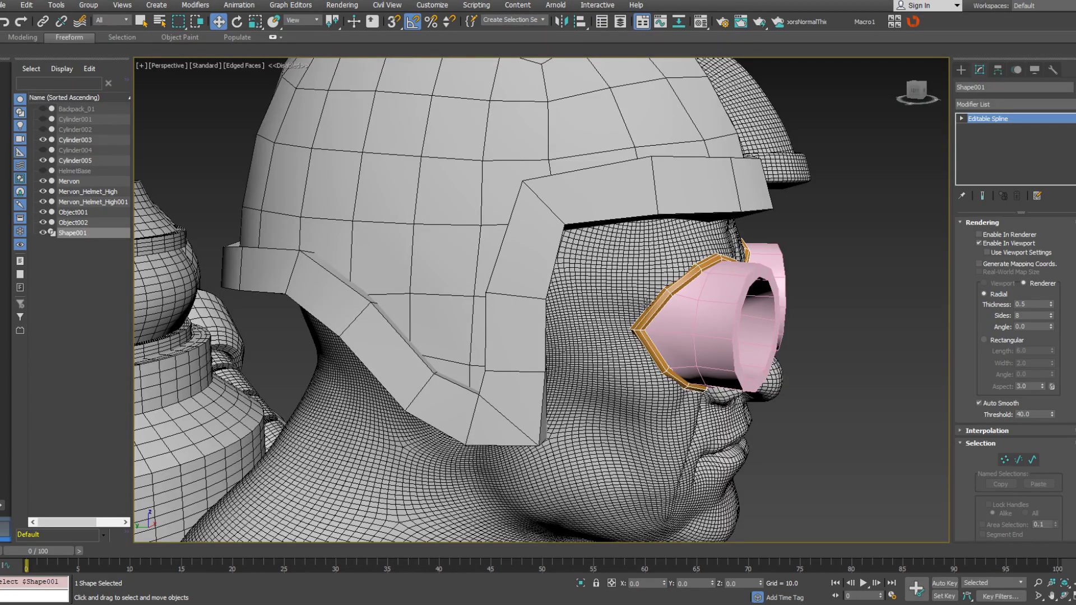
{"action": "middle_click_drag", "start_coordinate": [638, 302], "coordinate": [570, 285], "text": "alt"}
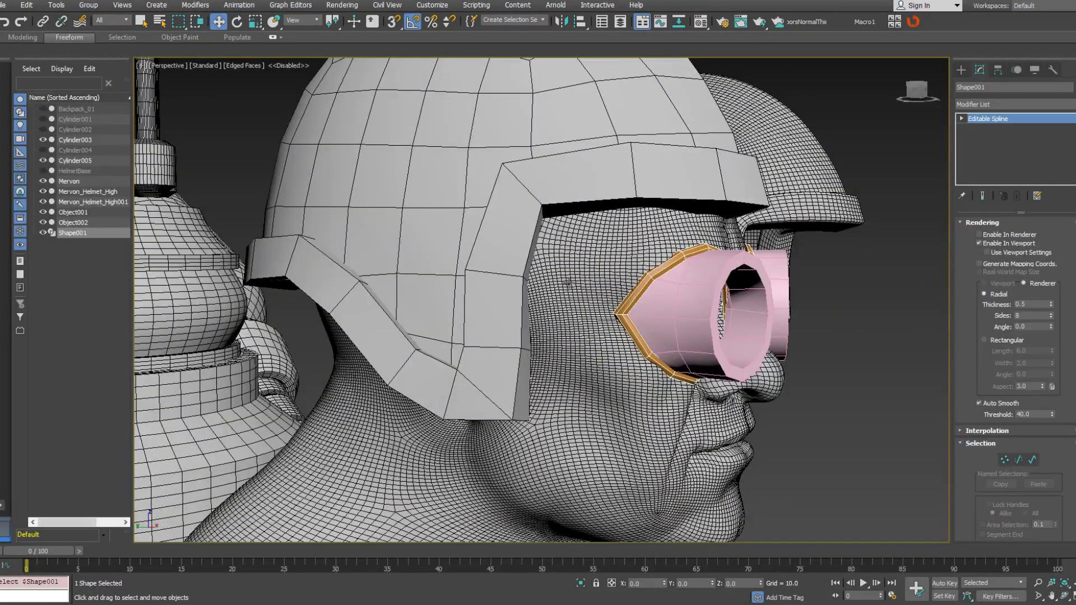
{"action": "middle_click_drag", "start_coordinate": [567, 238], "coordinate": [521, 302], "text": "alt"}
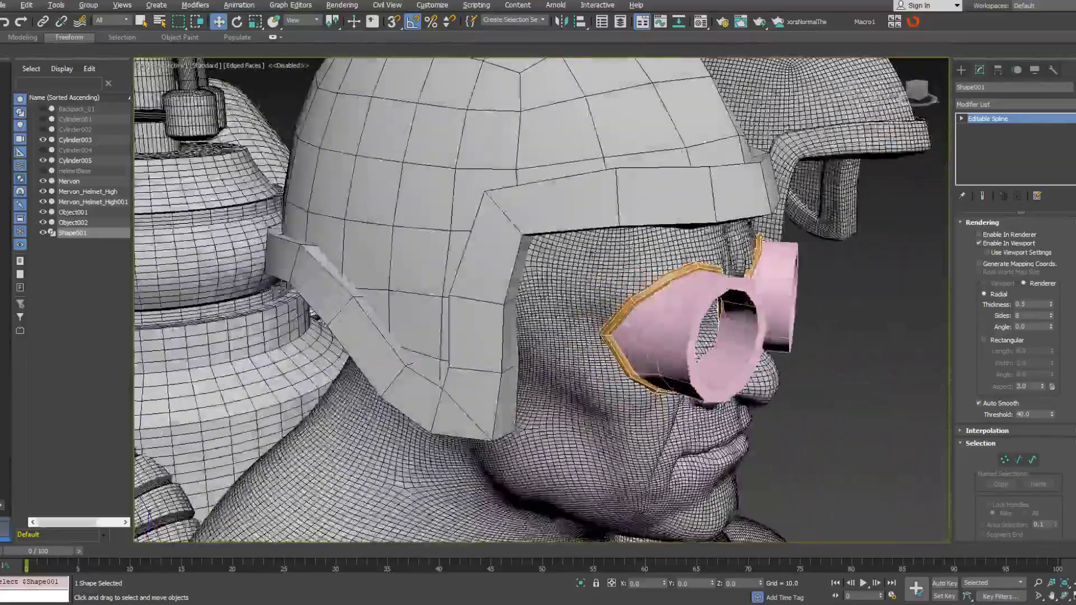
{"action": "scroll", "coordinate": [684, 311], "scroll_direction": "down", "scroll_amount": 6}
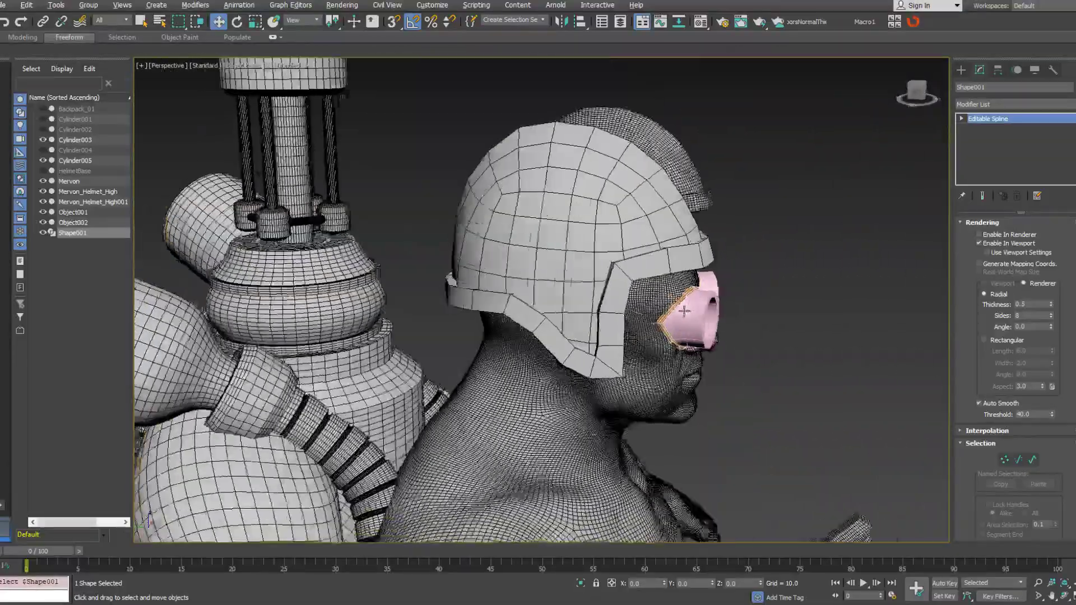
{"action": "middle_click_drag", "start_coordinate": [684, 311], "coordinate": [617, 308], "text": "alt"}
{"action": "scroll", "coordinate": [617, 308], "scroll_direction": "up", "scroll_amount": 5}
Select the entire goggles mesh as an element and assign it to smoothing group 1.
{"action": "left_click", "coordinate": [766, 288]}
{"action": "middle_click_drag", "start_coordinate": [766, 288], "coordinate": [582, 302]}
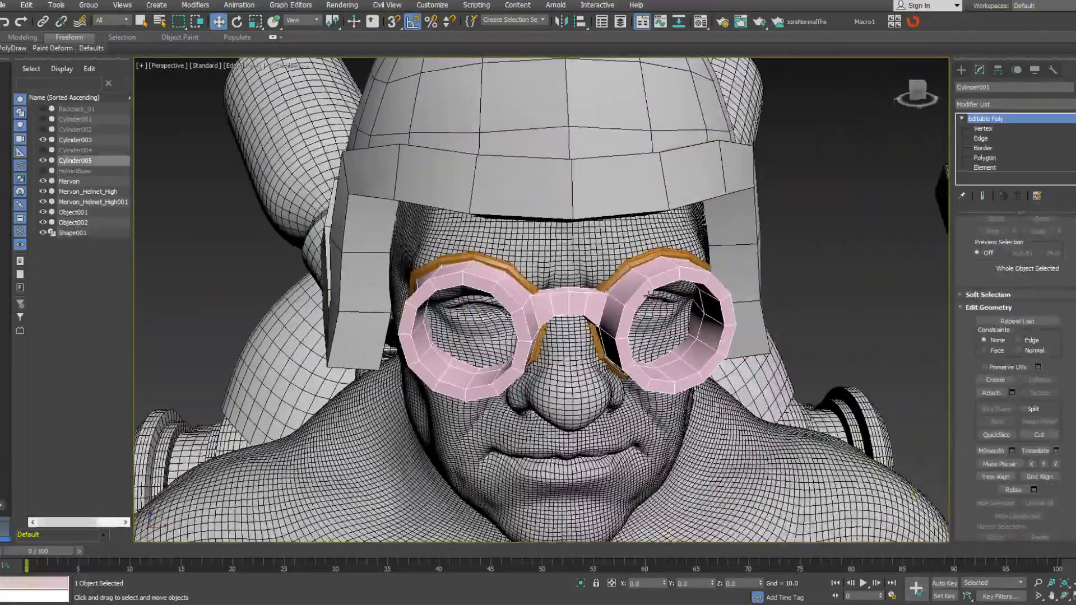
{"action": "left_click", "coordinate": [1053, 104]}
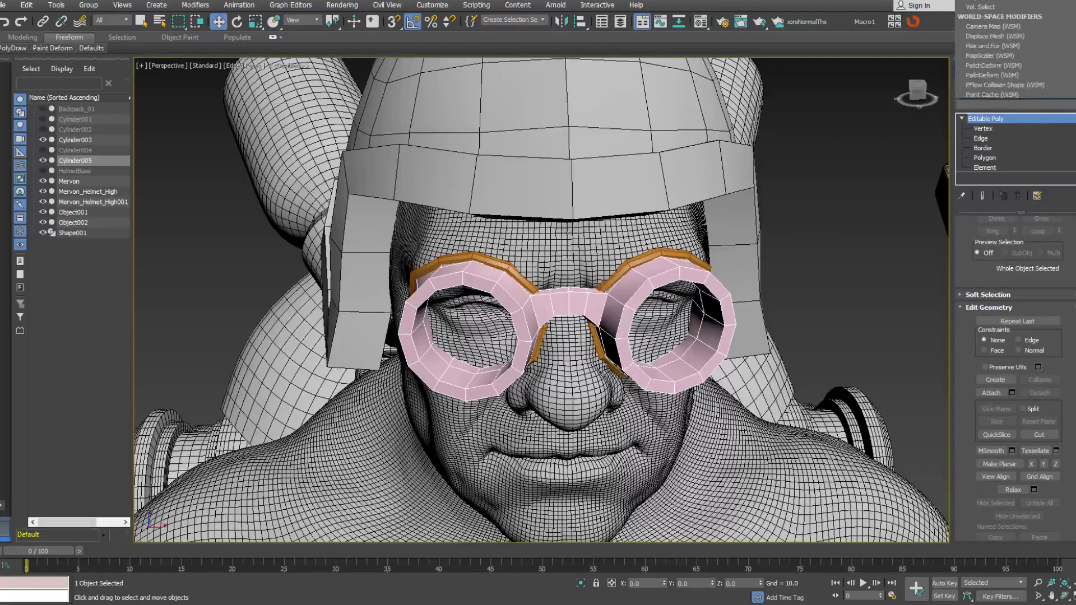
{"action": "key", "text": "Escape"}
{"action": "left_click", "coordinate": [992, 168]}
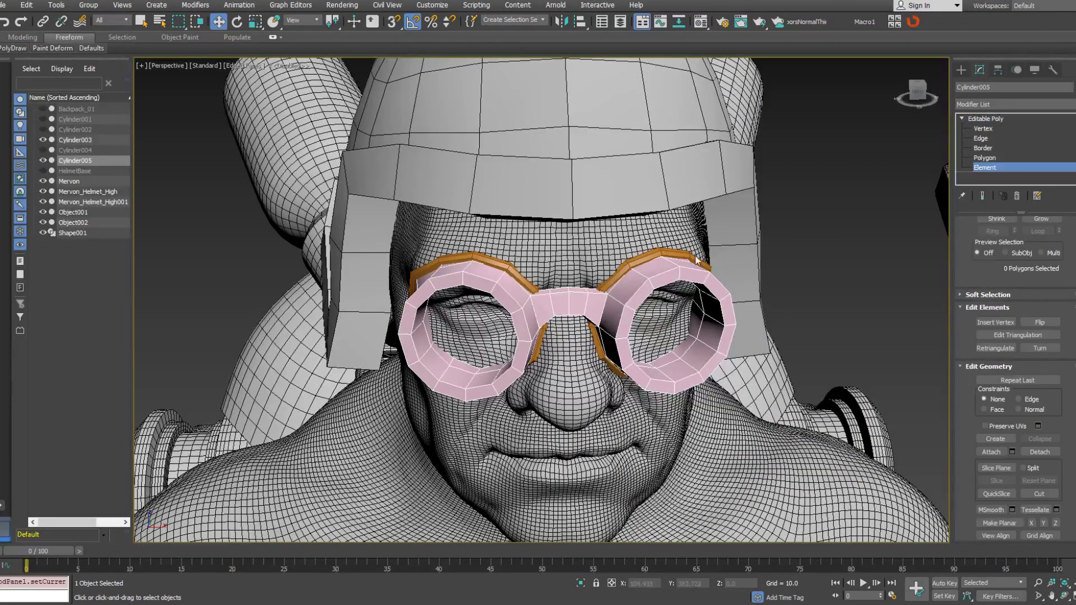
{"action": "left_click", "coordinate": [696, 260]}
{"action": "scroll", "coordinate": [1016, 306], "scroll_direction": "down", "scroll_amount": 8}
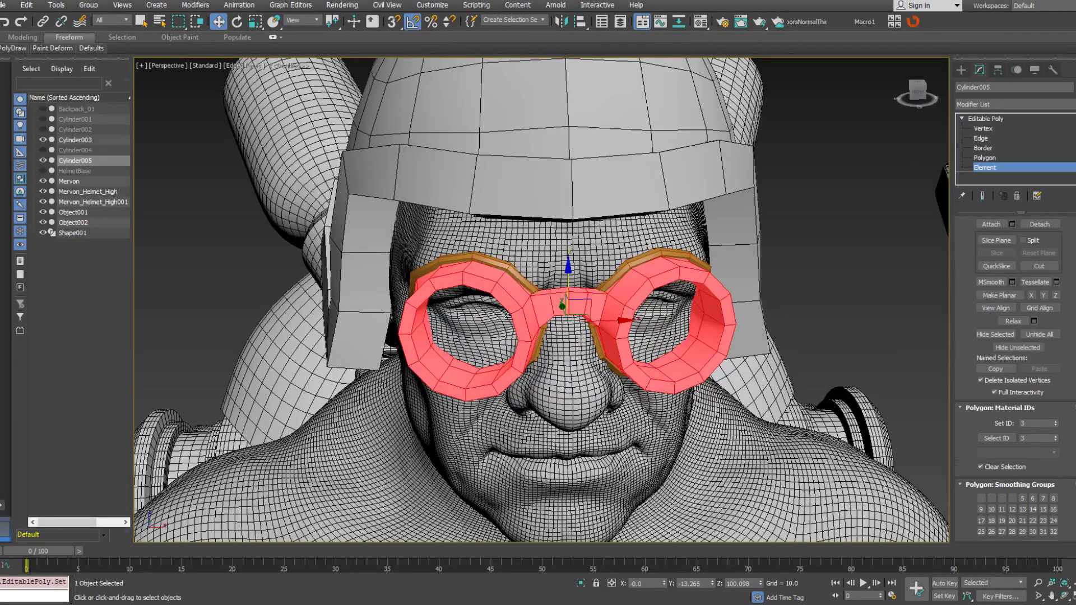
{"action": "scroll", "coordinate": [1040, 385], "scroll_direction": "down", "scroll_amount": 5}
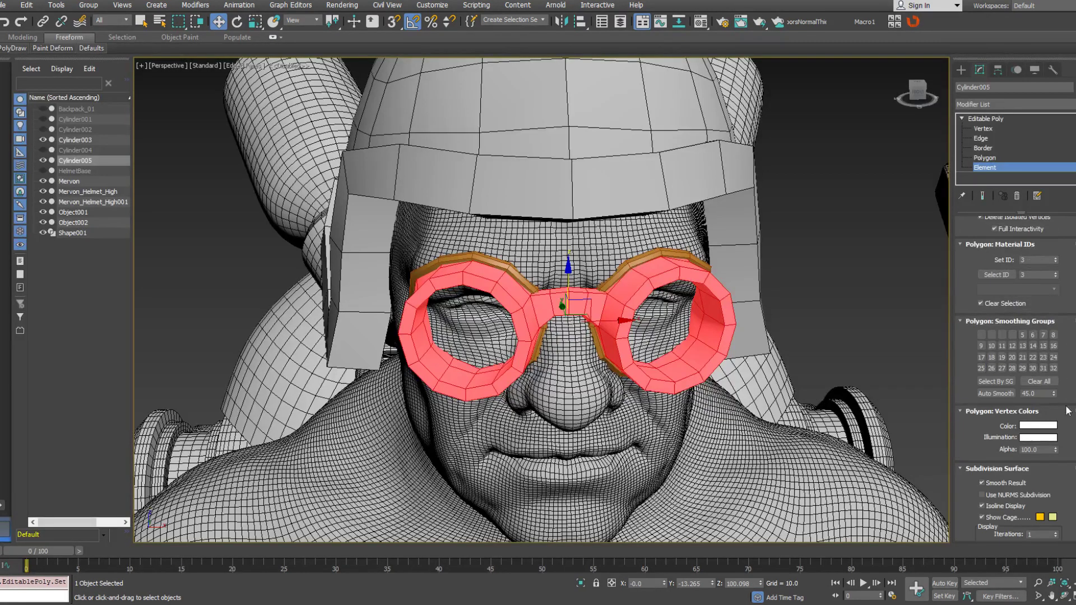
{"action": "left_click", "coordinate": [981, 334]}
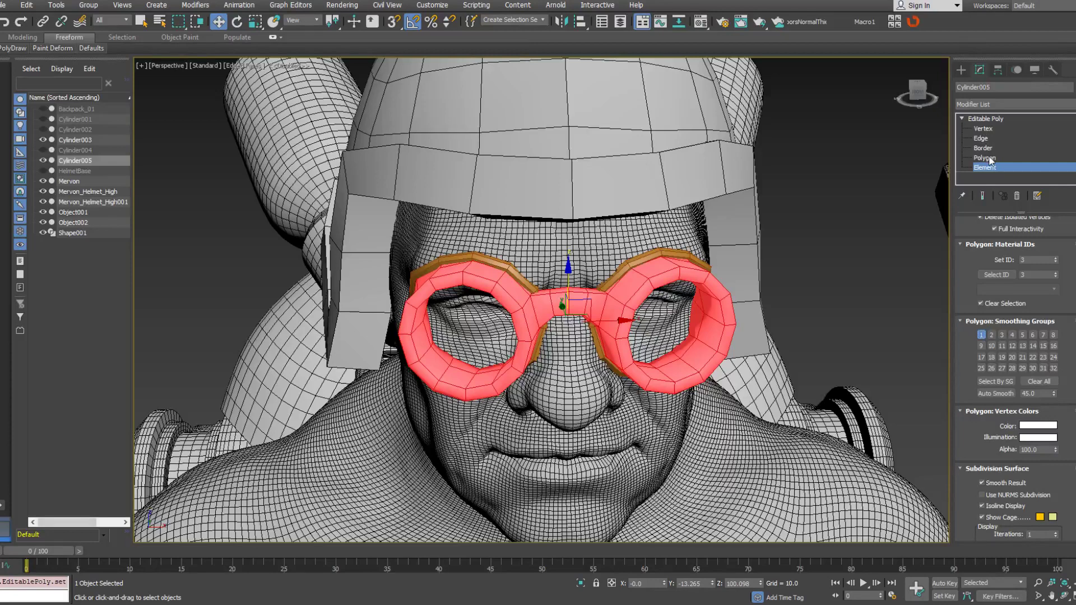
Select the complete edge rings running across the front and rear rims of both goggle lens rings.
{"action": "left_click", "coordinate": [981, 139]}
{"action": "left_click", "coordinate": [680, 266]}
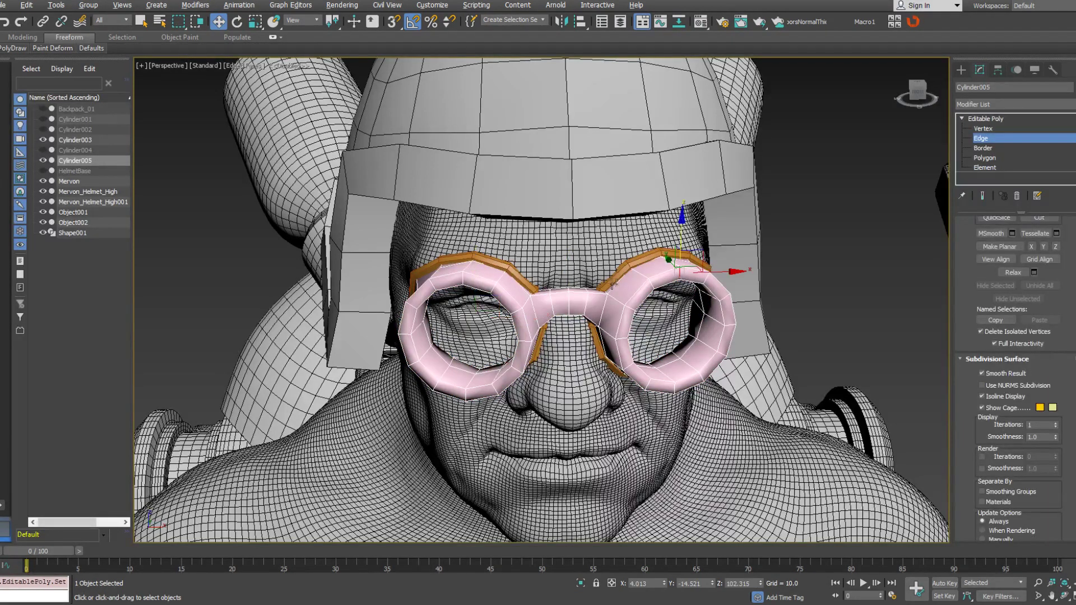
{"action": "middle_click_drag", "start_coordinate": [614, 285], "coordinate": [565, 309], "text": "alt"}
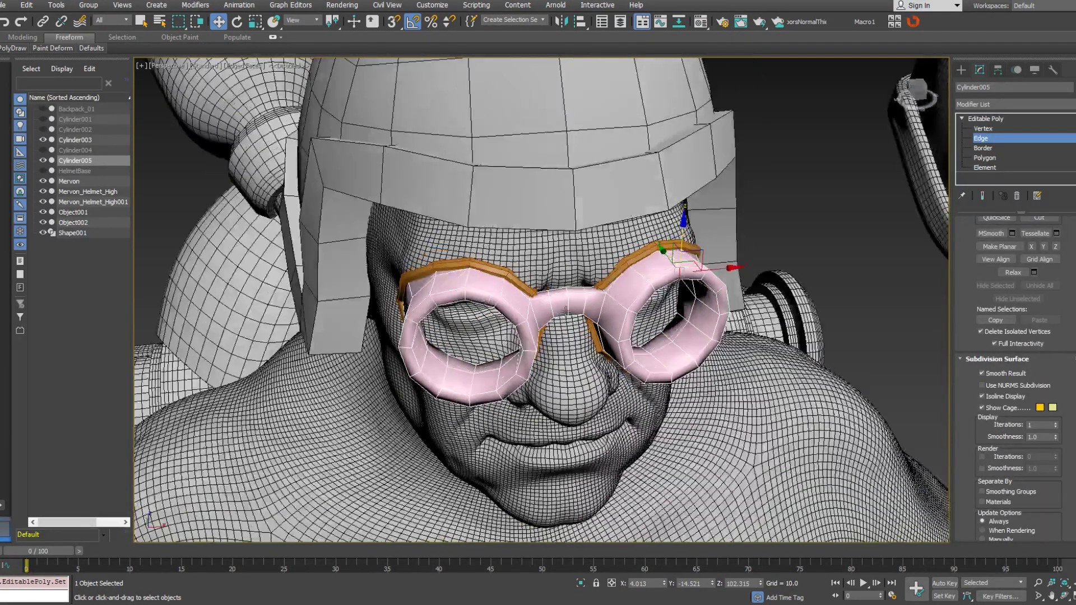
{"action": "left_click", "coordinate": [497, 301]}
{"action": "key", "text": "F3"}
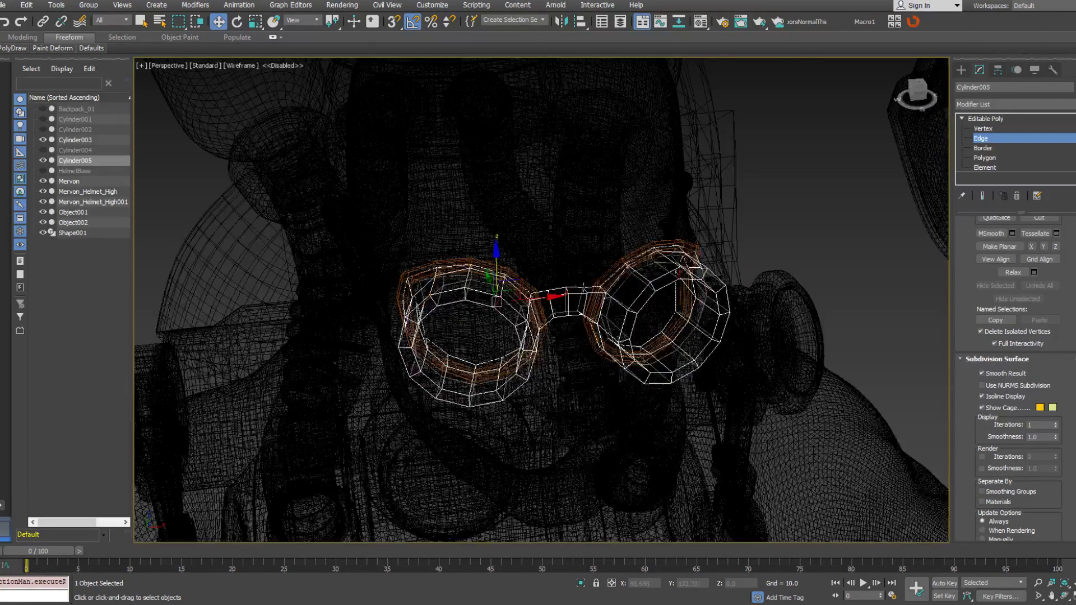
{"action": "mouse_move", "coordinate": [580, 323]}
{"action": "middle_mouse_down", "text": "alt"}
{"action": "mouse_move", "coordinate": [667, 271]}
{"action": "mouse_move", "coordinate": [651, 240]}
{"action": "mouse_move", "coordinate": [752, 335]}
{"action": "mouse_move", "coordinate": [770, 299]}
{"action": "middle_mouse_up", "text": "alt"}
{"action": "left_click", "coordinate": [770, 299]}
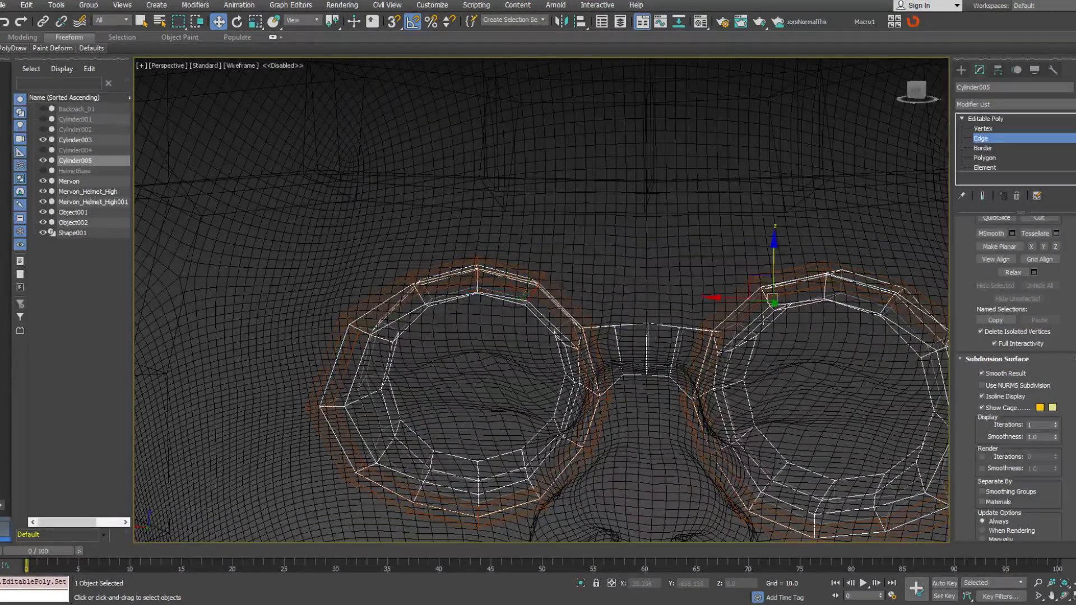
{"action": "mouse_move", "coordinate": [770, 298]}
{"action": "middle_mouse_down", "text": "alt"}
{"action": "mouse_move", "coordinate": [801, 342]}
{"action": "mouse_move", "coordinate": [772, 305]}
{"action": "middle_mouse_up", "text": "alt"}
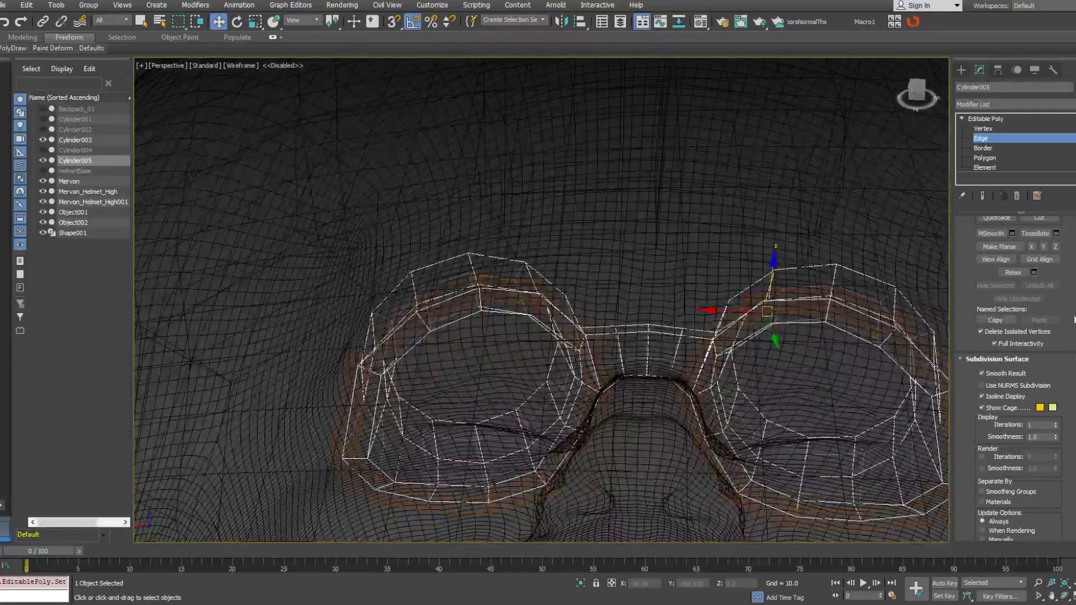
{"action": "scroll", "coordinate": [1009, 336], "scroll_direction": "up", "scroll_amount": 5}
{"action": "scroll", "coordinate": [1015, 336], "scroll_direction": "up", "scroll_amount": 4}
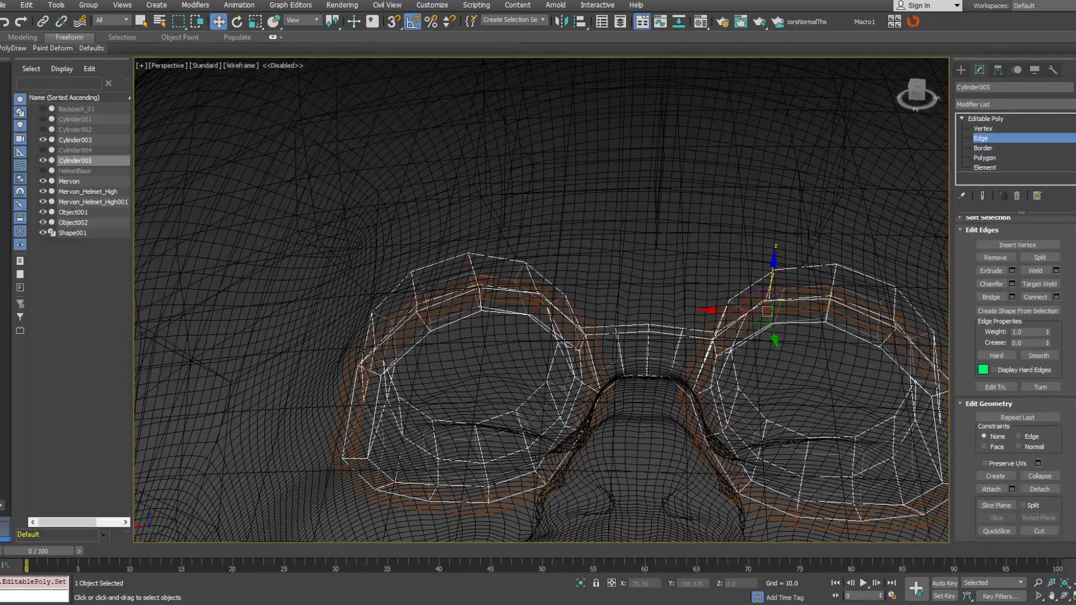
{"action": "scroll", "coordinate": [1016, 364], "scroll_direction": "up", "scroll_amount": 3}
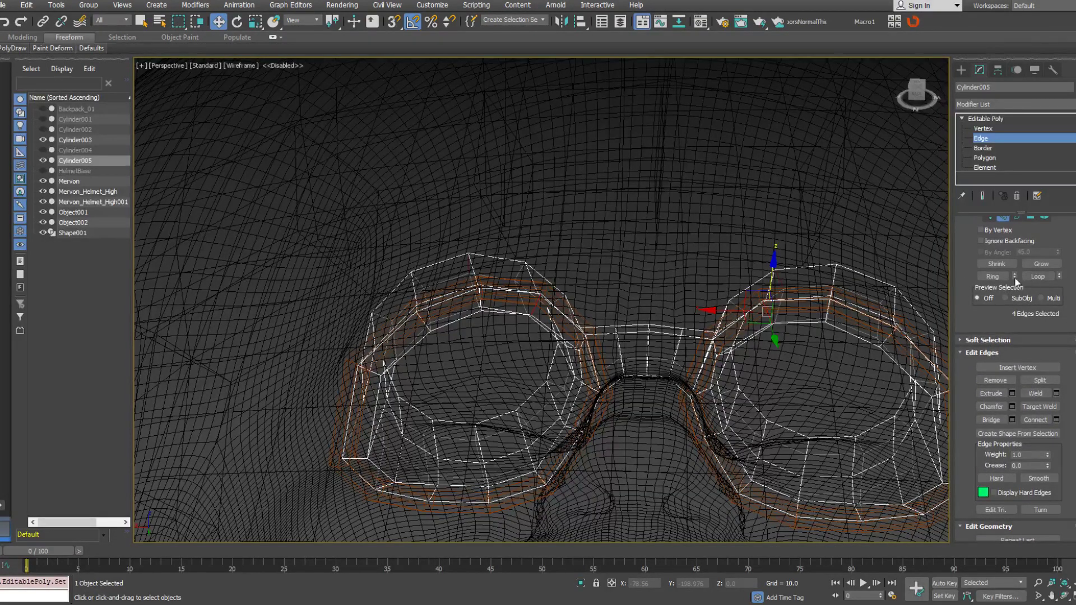
{"action": "left_click", "coordinate": [995, 276]}
Convert the rim edge selection to faces and assign those polygons to smoothing group 2 instead of group 1.
{"action": "right_click", "coordinate": [853, 294]}
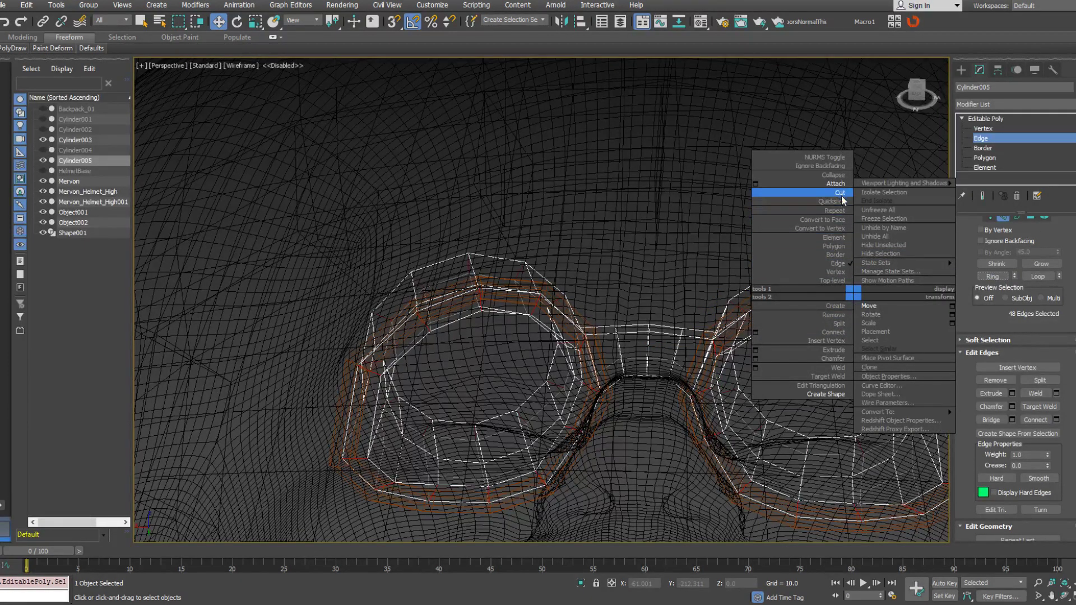
{"action": "left_click", "coordinate": [835, 228]}
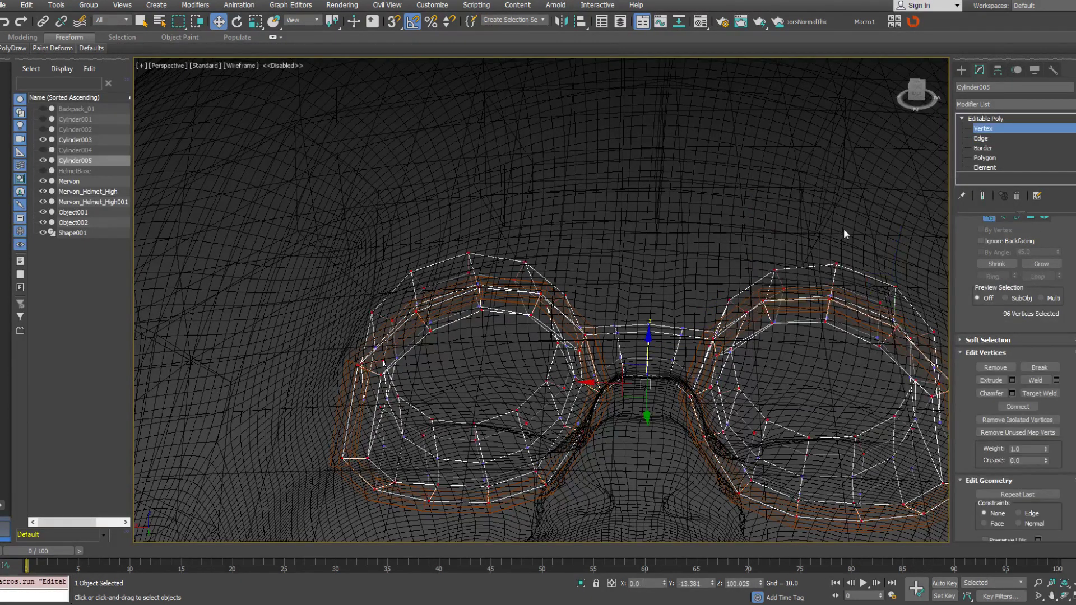
{"action": "right_click", "coordinate": [826, 240]}
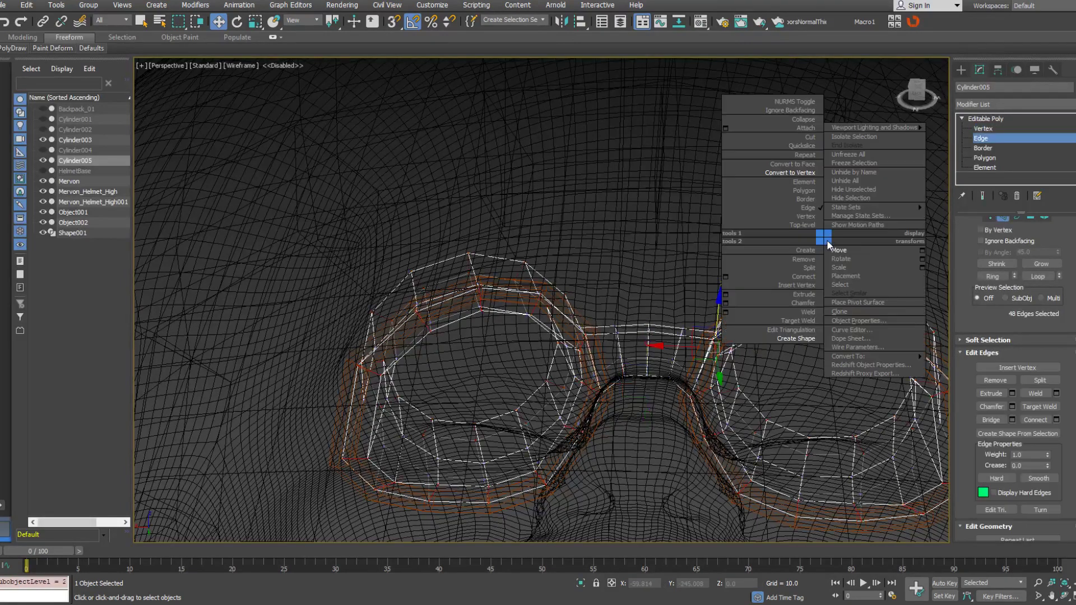
{"action": "left_click", "coordinate": [812, 166]}
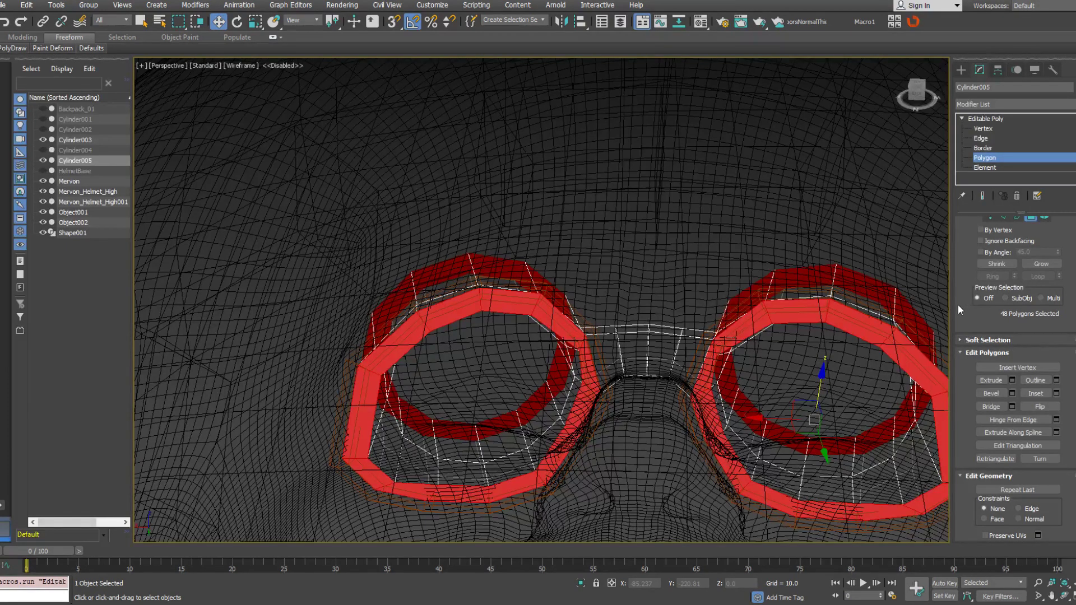
{"action": "left_click_drag", "start_coordinate": [1073, 405], "coordinate": [1075, 289]}
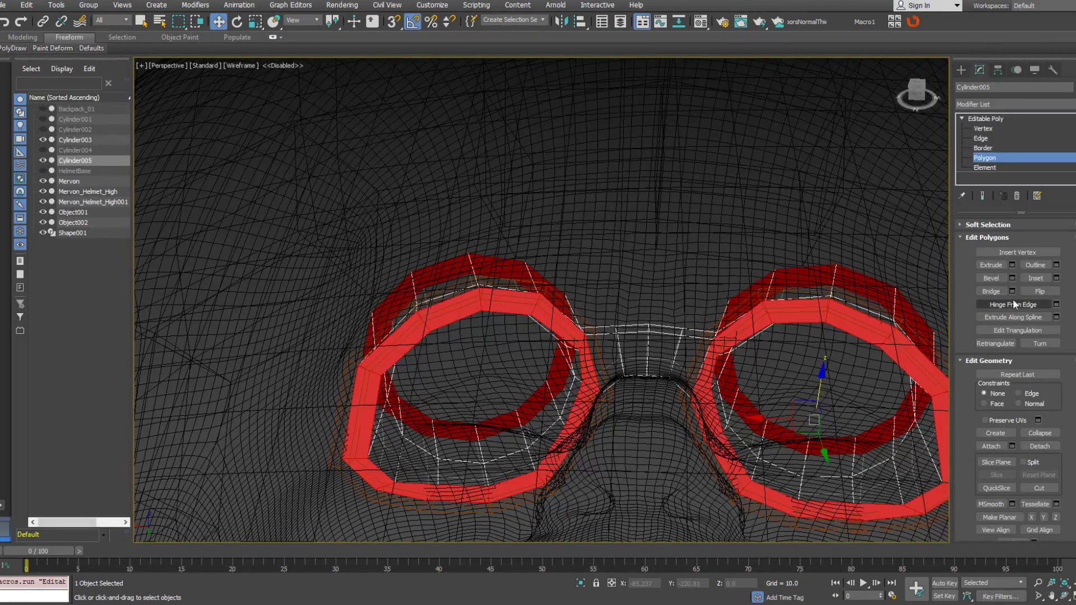
{"action": "scroll", "coordinate": [1059, 352], "scroll_direction": "down", "scroll_amount": 5}
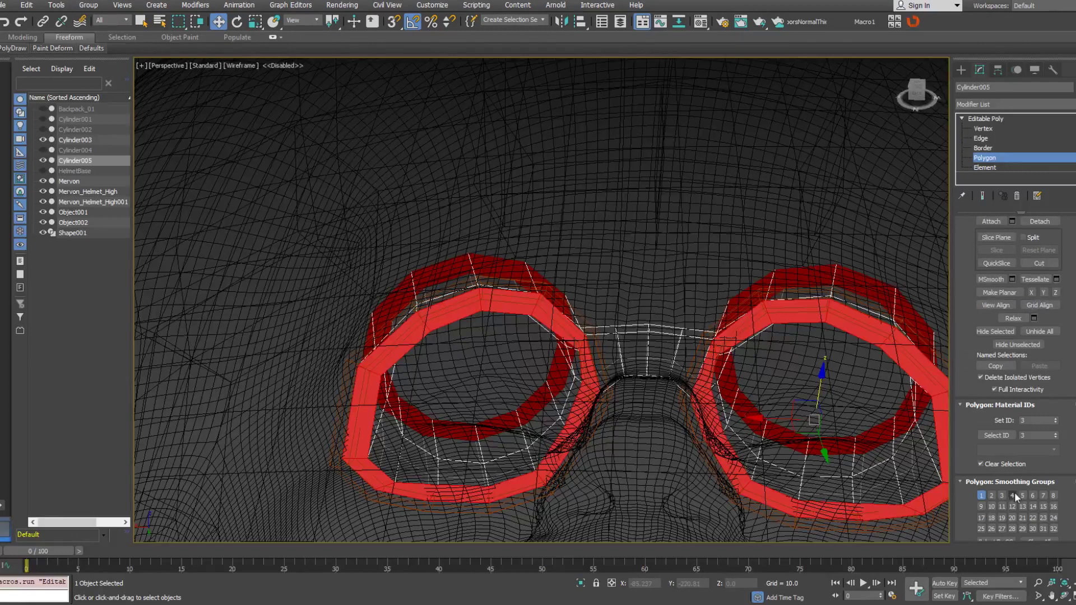
{"action": "left_click", "coordinate": [991, 495]}
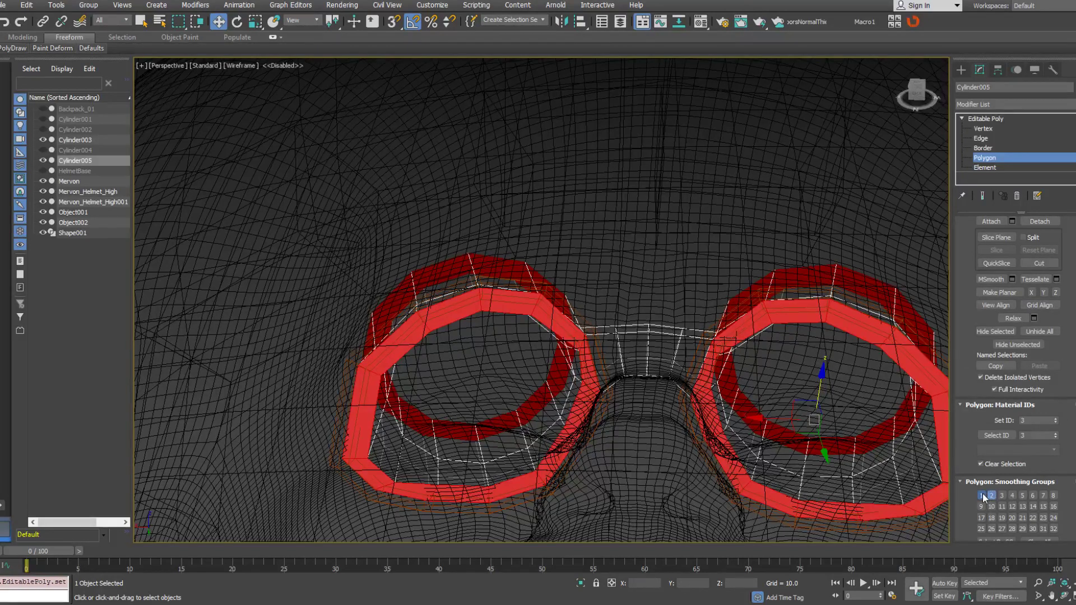
Select all nose bridge polygons between the lens rings and assign them to smoothing group 3 instead of group 1.
{"action": "left_click", "coordinate": [630, 289]}
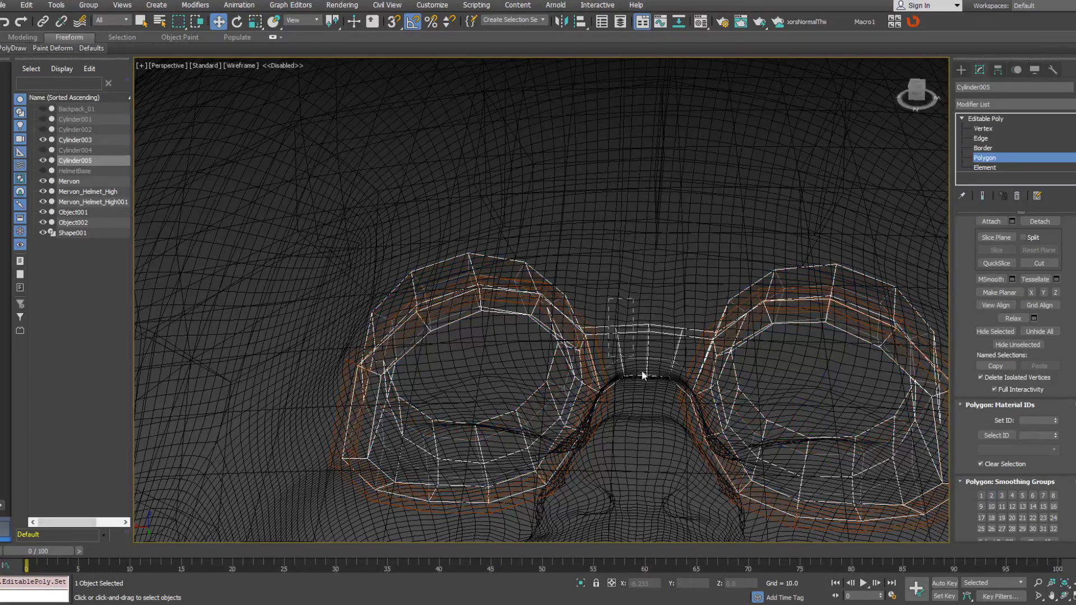
{"action": "left_click", "coordinate": [689, 402]}
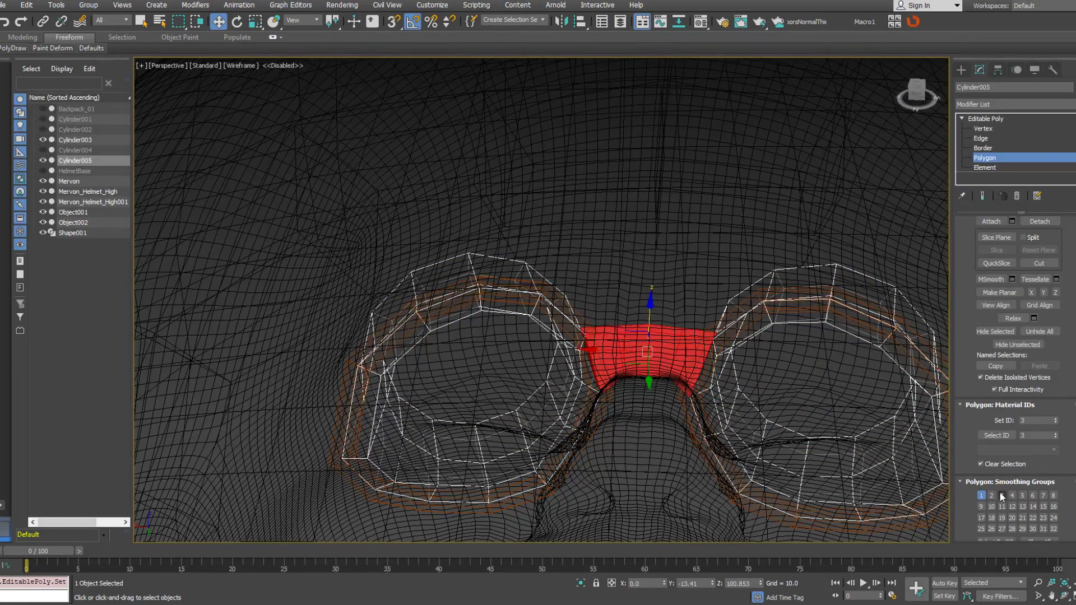
{"action": "left_click", "coordinate": [982, 496]}
Select the polygons along the upper and lower sides of the nose bridge and assign them to smoothing group 4.
{"action": "middle_click_drag", "start_coordinate": [667, 303], "coordinate": [698, 341], "text": "alt"}
{"action": "left_click", "coordinate": [690, 336]}
{"action": "left_click", "coordinate": [644, 337], "text": "ctrl"}
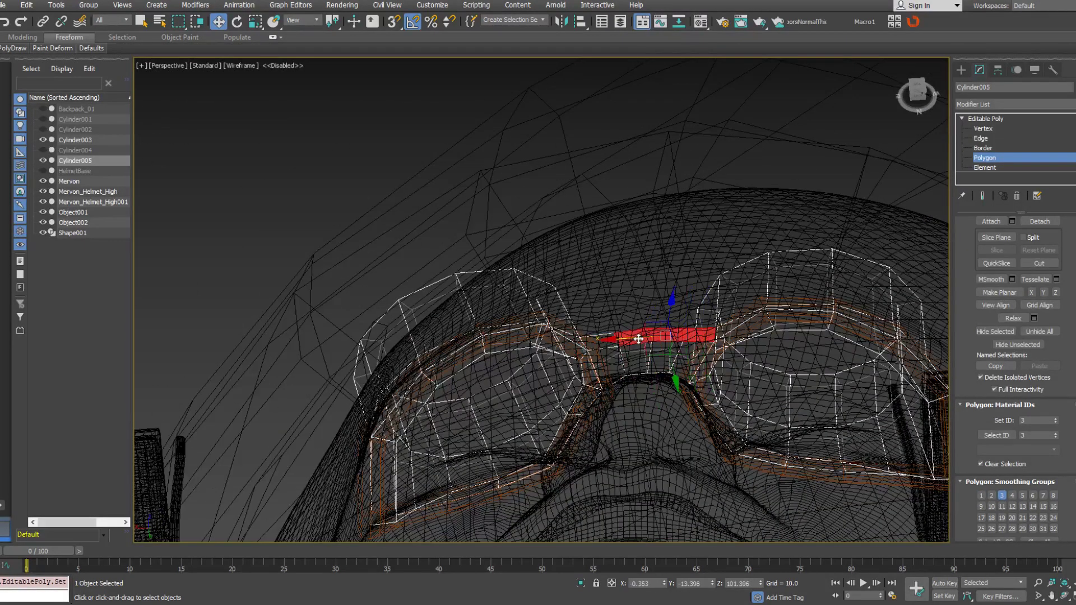
{"action": "left_click", "coordinate": [594, 339], "text": "ctrl"}
{"action": "middle_click_drag", "start_coordinate": [594, 339], "coordinate": [613, 274], "text": "alt"}
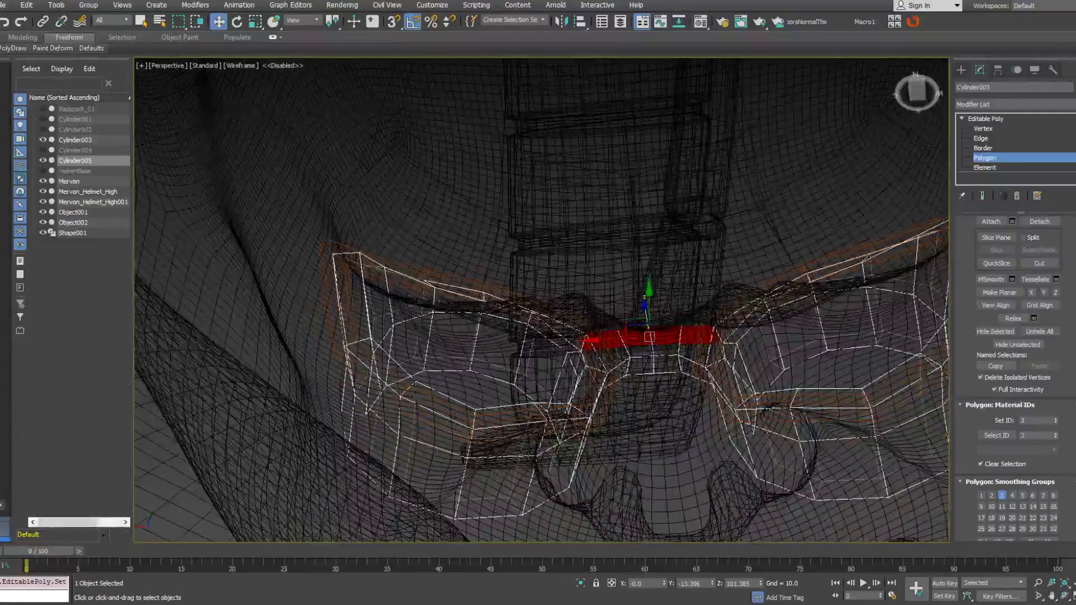
{"action": "left_click", "coordinate": [616, 375], "text": "ctrl"}
{"action": "left_click", "coordinate": [641, 367], "text": "ctrl"}
{"action": "left_click", "coordinate": [667, 365], "text": "ctrl"}
{"action": "left_click", "coordinate": [696, 371], "text": "ctrl"}
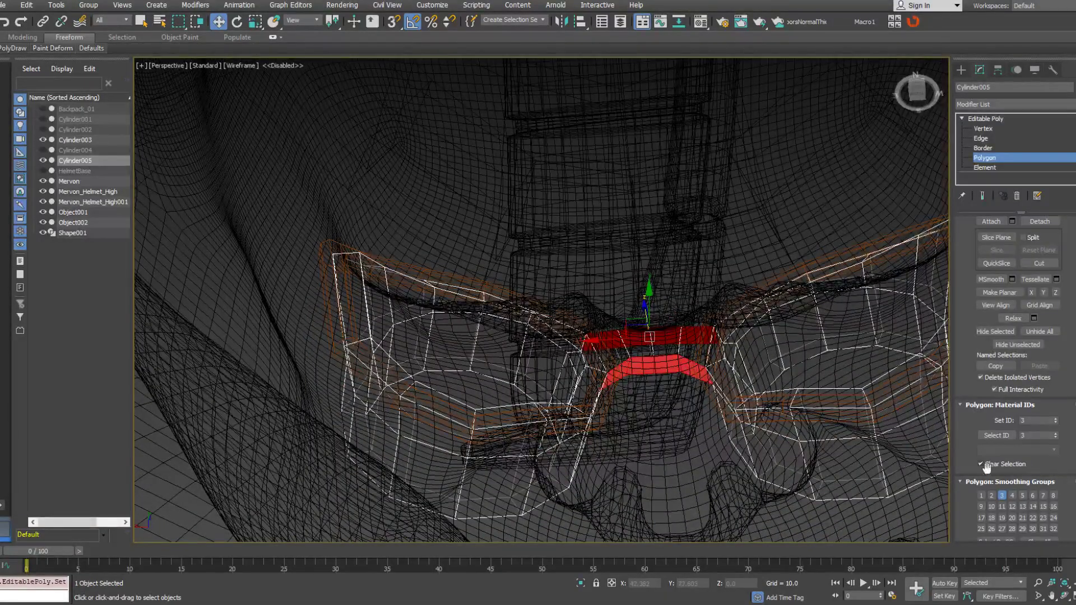
{"action": "left_click", "coordinate": [1002, 496]}
Add a TurboSmooth modifier to the goggles with 2 iterations, separated by smoothing groups.
{"action": "mouse_move", "coordinate": [778, 314]}
{"action": "middle_mouse_down", "text": "alt"}
{"action": "mouse_move", "coordinate": [657, 345]}
{"action": "mouse_move", "coordinate": [731, 351]}
{"action": "mouse_move", "coordinate": [718, 329]}
{"action": "mouse_move", "coordinate": [852, 312]}
{"action": "mouse_move", "coordinate": [765, 303]}
{"action": "middle_mouse_up", "text": "alt"}
{"action": "key", "text": "F3"}
{"action": "scroll", "coordinate": [720, 328], "scroll_direction": "down", "scroll_amount": 5}
{"action": "middle_click_drag", "start_coordinate": [875, 212], "coordinate": [826, 223]}
{"action": "middle_click_drag", "start_coordinate": [718, 302], "coordinate": [784, 296], "text": "alt"}
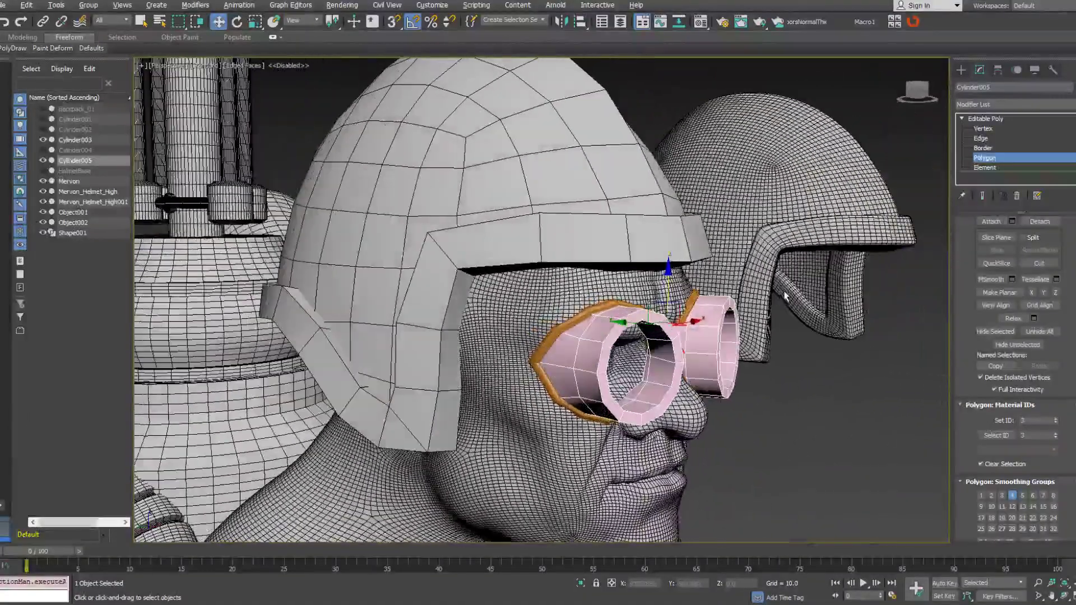
{"action": "left_click", "coordinate": [984, 157]}
{"action": "left_click", "coordinate": [997, 104]}
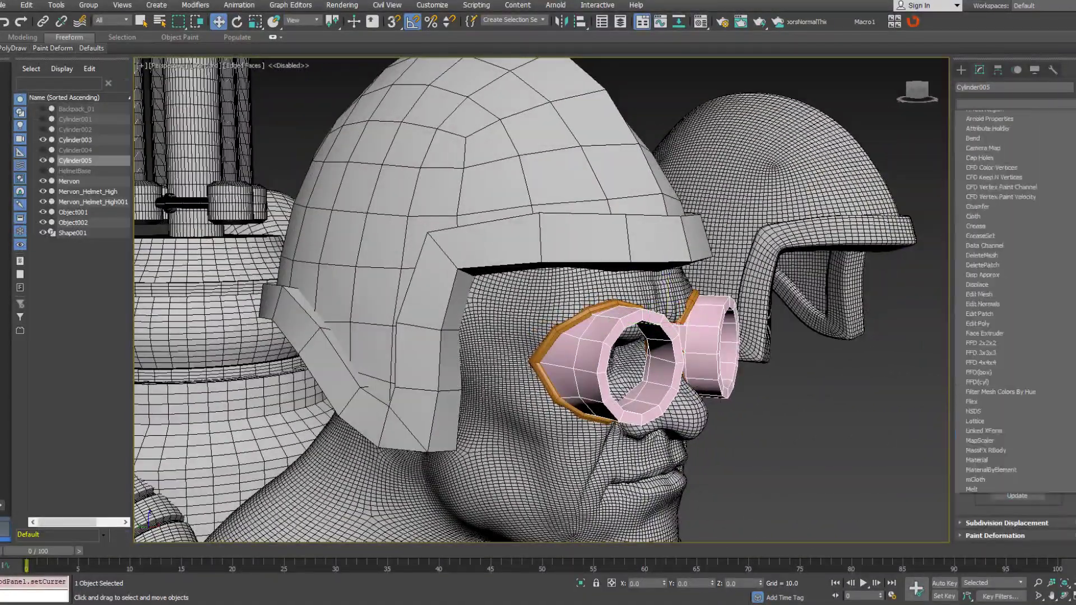
{"action": "scroll", "coordinate": [1017, 473], "scroll_direction": "down", "scroll_amount": 20}
{"action": "left_click", "coordinate": [997, 497]}
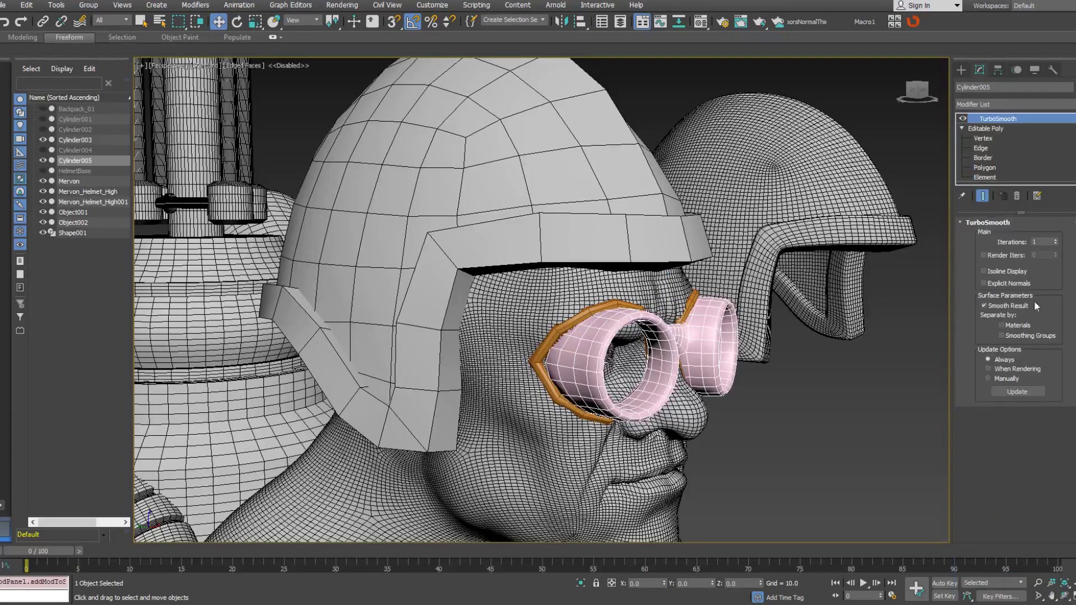
{"action": "left_click", "coordinate": [1009, 336]}
{"action": "left_click", "coordinate": [1056, 240]}
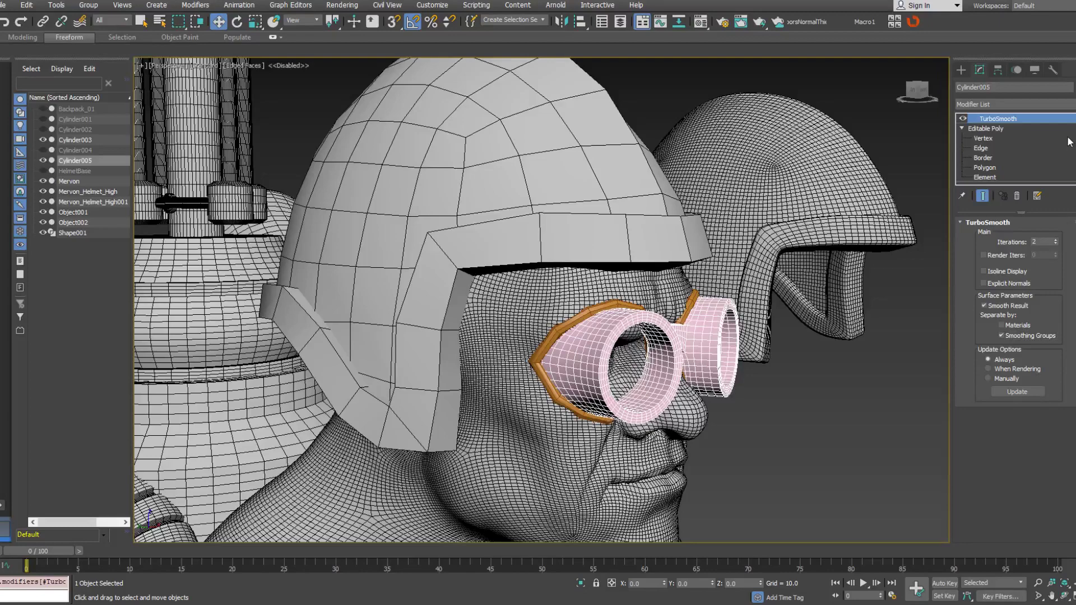
Add a second TurboSmooth modifier on top of the goggles' stack and deselect the goggles.
{"action": "left_click", "coordinate": [997, 104]}
{"action": "scroll", "coordinate": [1020, 491], "scroll_direction": "down", "scroll_amount": 15}
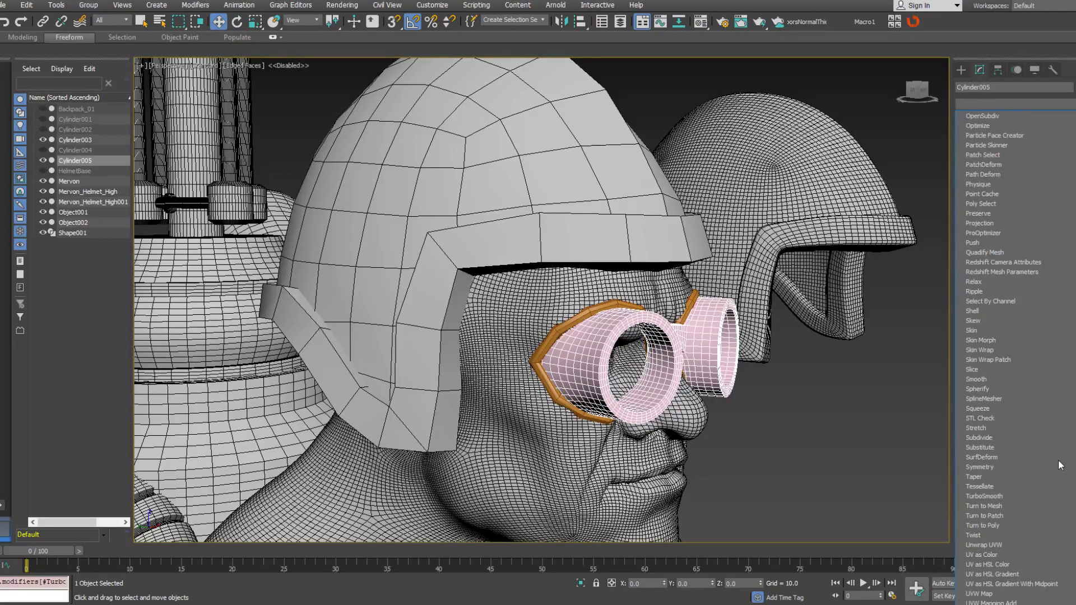
{"action": "left_click", "coordinate": [1019, 493]}
{"action": "left_click", "coordinate": [801, 422]}
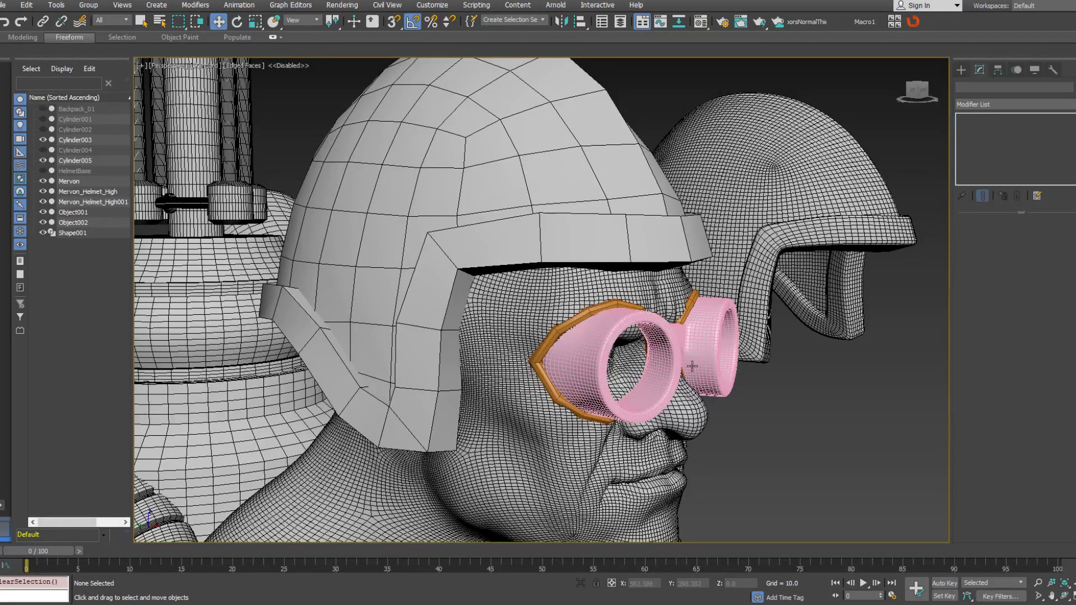
Examine the smoothed lens rings and nose bridge from both sides of the face.
{"action": "middle_click_drag", "start_coordinate": [802, 421], "coordinate": [533, 409], "text": "alt"}
{"action": "middle_click_drag", "start_coordinate": [667, 333], "coordinate": [482, 337]}
{"action": "left_click", "coordinate": [778, 323]}
{"action": "key", "text": "z"}
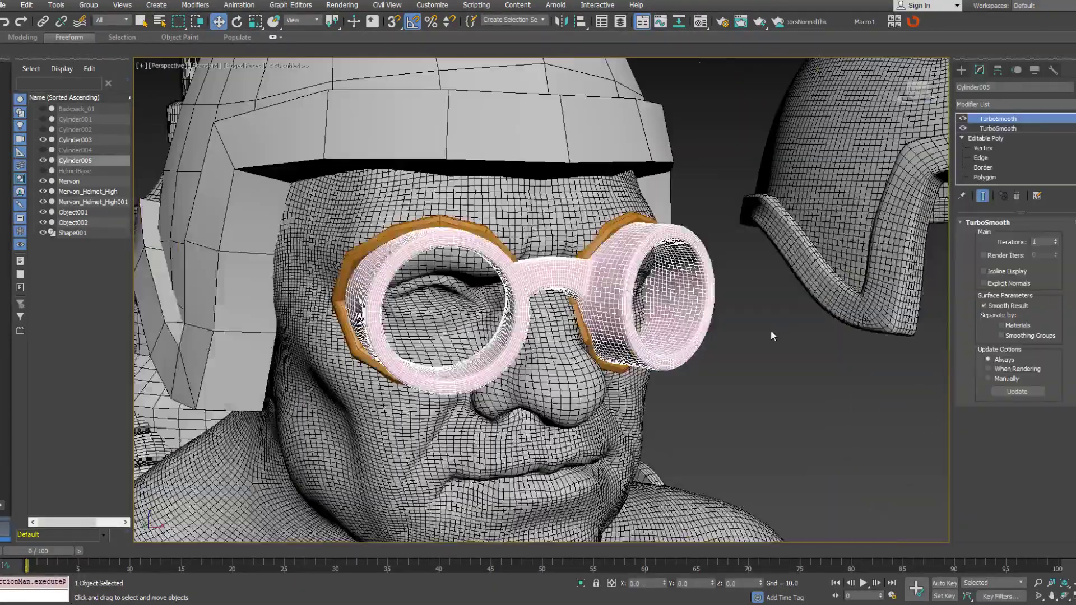
{"action": "left_click", "coordinate": [764, 335]}
{"action": "left_click_drag", "start_coordinate": [764, 335], "coordinate": [705, 345]}
{"action": "scroll", "coordinate": [707, 347], "scroll_direction": "up", "scroll_amount": 4}
{"action": "middle_click_drag", "start_coordinate": [767, 343], "coordinate": [632, 384], "text": "alt"}
{"action": "scroll", "coordinate": [640, 354], "scroll_direction": "down", "scroll_amount": 3}
{"action": "scroll", "coordinate": [621, 349], "scroll_direction": "down", "scroll_amount": 4}
Select the spline trim behind the goggles and convert it to Editable Poly.
{"action": "left_click", "coordinate": [661, 234]}
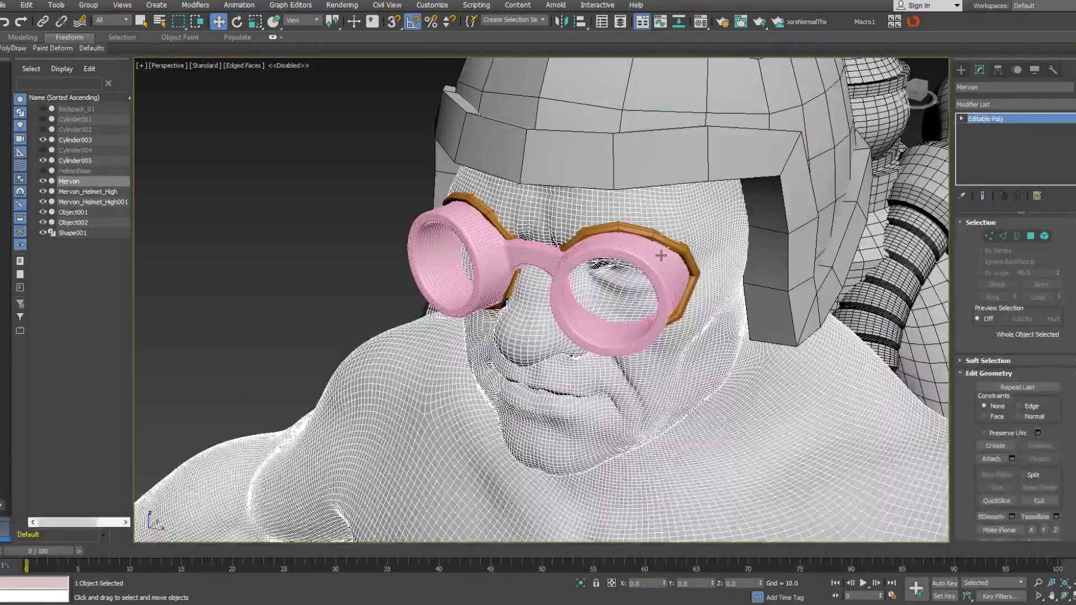
{"action": "left_click", "coordinate": [661, 241]}
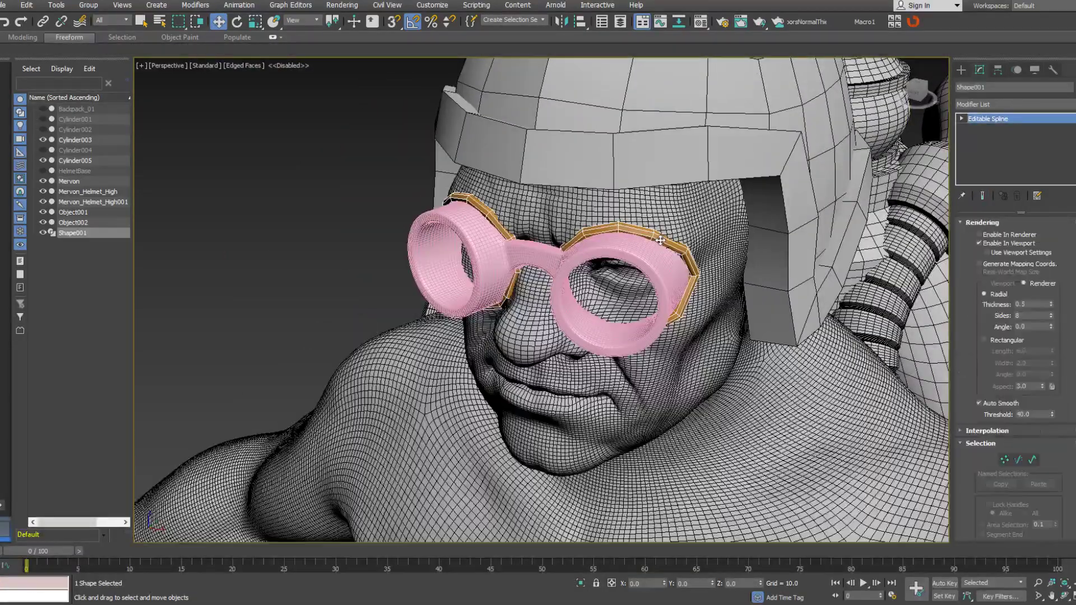
{"action": "right_click", "coordinate": [981, 155]}
{"action": "left_click", "coordinate": [1008, 247]}
Add a TurboSmooth modifier with 2 iterations to the converted trim behind the lens rings.
{"action": "middle_click_drag", "start_coordinate": [701, 283], "coordinate": [621, 279], "text": "alt"}
{"action": "left_click", "coordinate": [569, 283]}
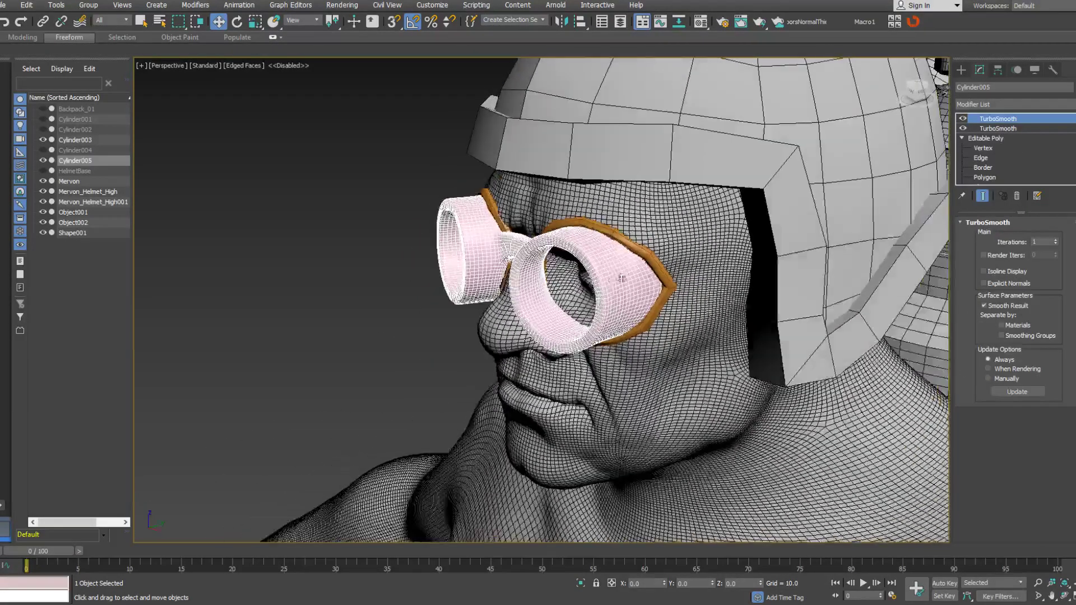
{"action": "left_click", "coordinate": [666, 284]}
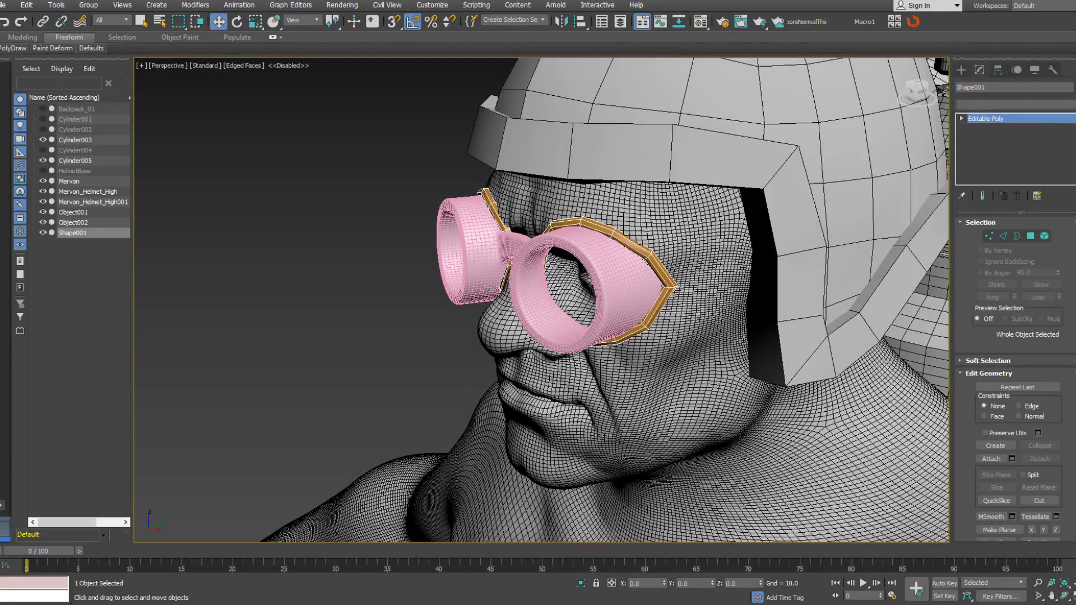
{"action": "left_click", "coordinate": [1014, 104]}
{"action": "scroll", "coordinate": [1008, 392], "scroll_direction": "down", "scroll_amount": 10}
{"action": "left_click", "coordinate": [1002, 496]}
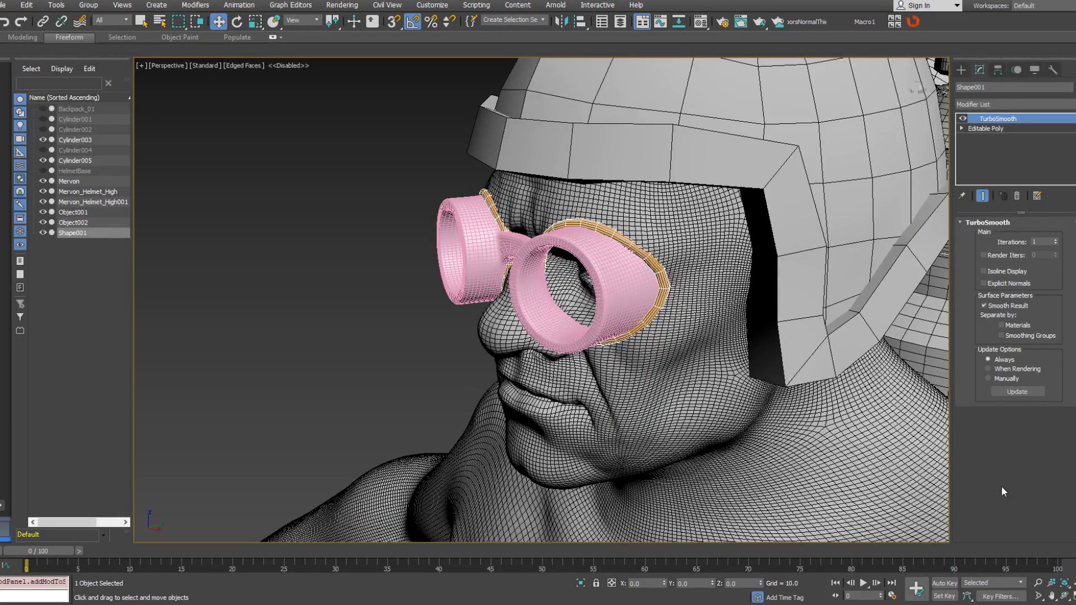
{"action": "left_click", "coordinate": [1055, 240]}
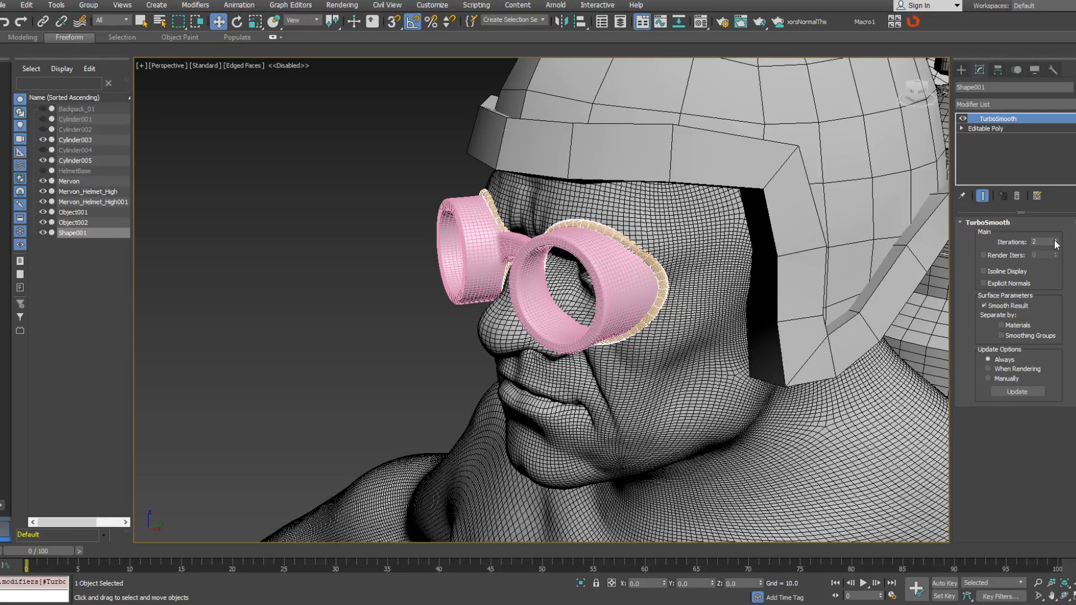
Examine the smoothed goggles and trim on the character from the side, the front and farther away.
{"action": "middle_click_drag", "start_coordinate": [727, 268], "coordinate": [880, 255], "text": "alt"}
{"action": "left_click", "coordinate": [715, 269]}
{"action": "middle_click_drag", "start_coordinate": [583, 224], "coordinate": [642, 307]}
{"action": "scroll", "coordinate": [641, 279], "scroll_direction": "up", "scroll_amount": 5}
{"action": "scroll", "coordinate": [636, 279], "scroll_direction": "down", "scroll_amount": 8}
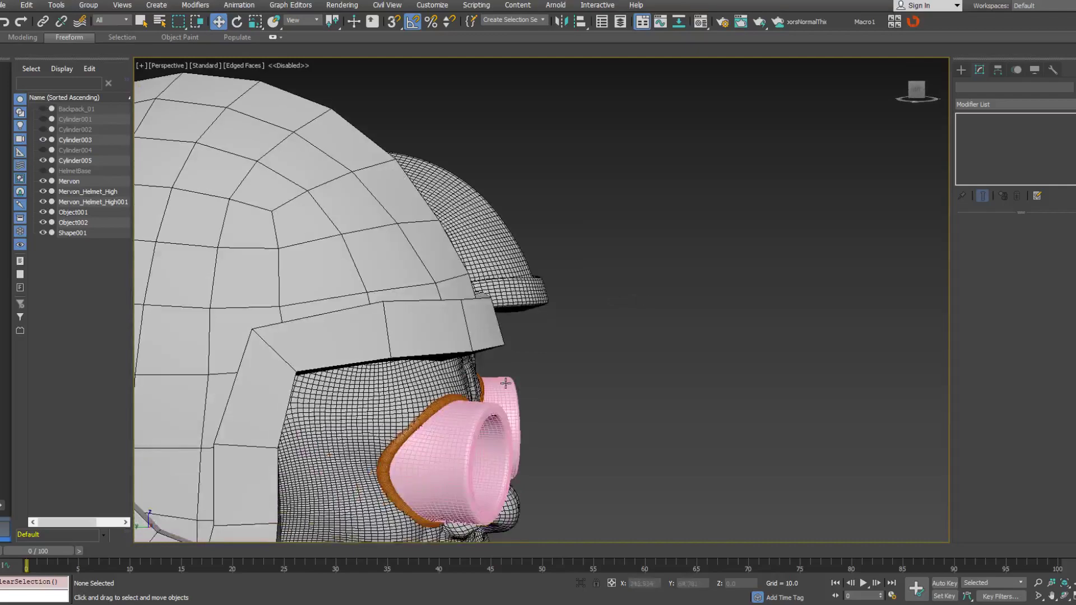
{"action": "left_click", "coordinate": [491, 412]}
{"action": "key", "text": "z"}
{"action": "middle_click_drag", "start_coordinate": [494, 406], "coordinate": [665, 342], "text": "alt"}
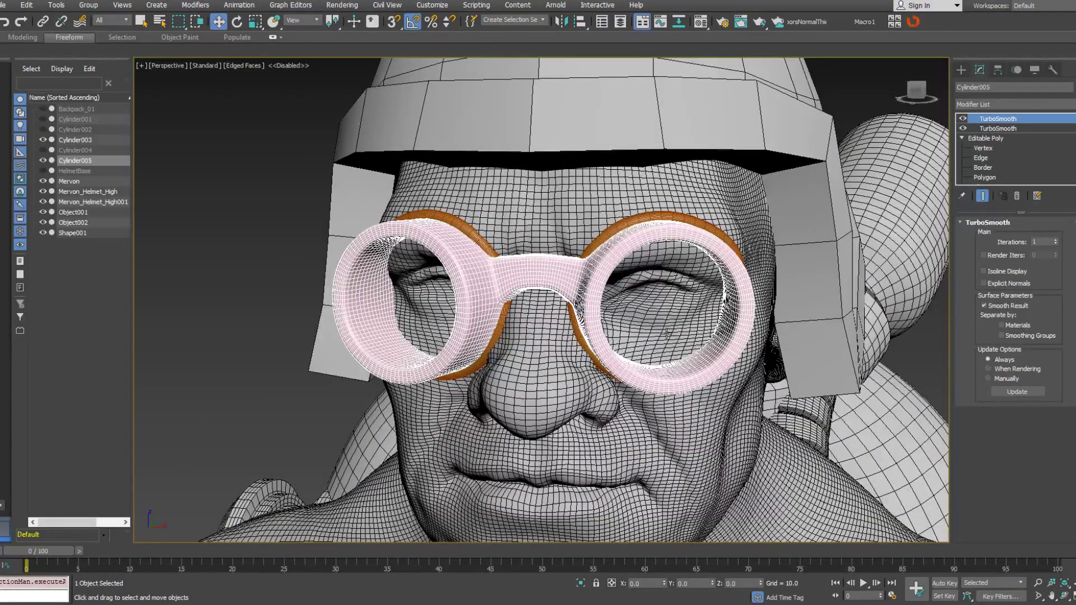
{"action": "scroll", "coordinate": [675, 313], "scroll_direction": "down", "scroll_amount": 5}
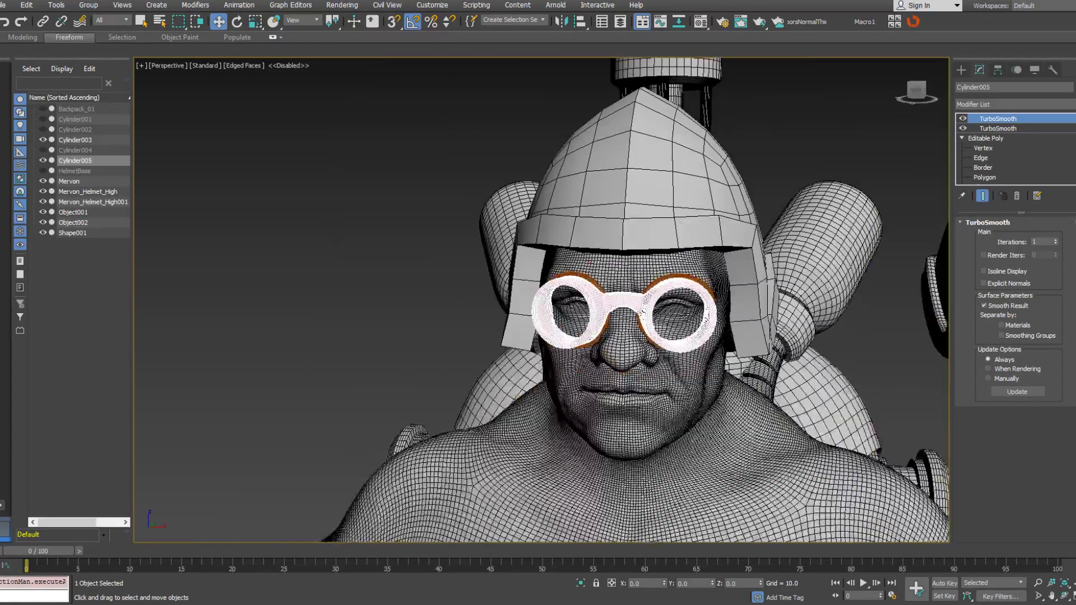
Select the low-poly helmet together with Object001 and hide both so the head and goggles are unobstructed.
{"action": "middle_click_drag", "start_coordinate": [675, 312], "coordinate": [685, 311], "text": "alt"}
{"action": "left_click", "coordinate": [699, 231]}
{"action": "right_click", "coordinate": [709, 198]}
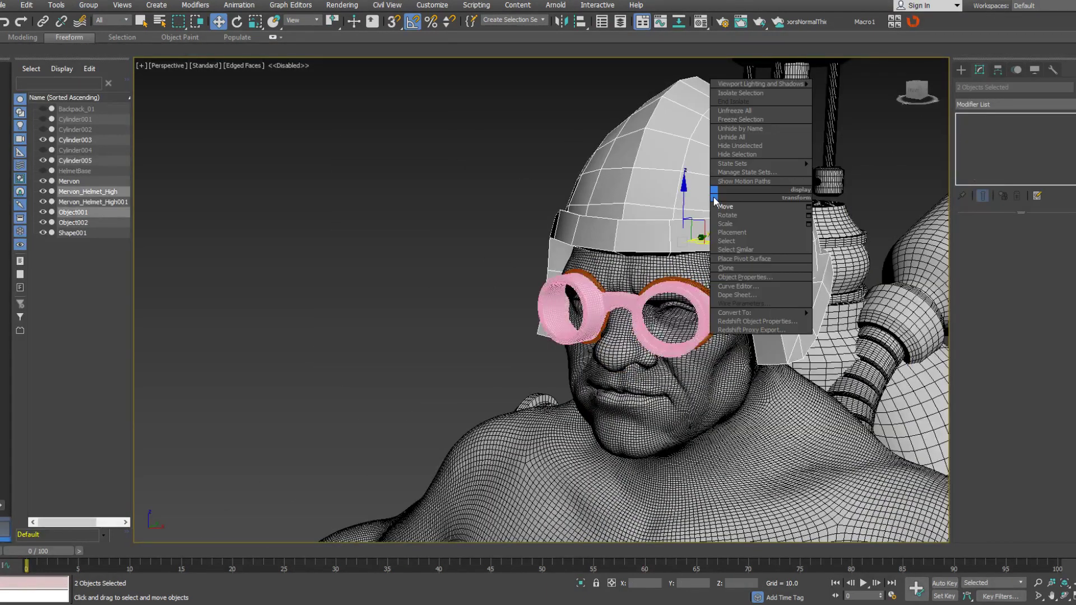
{"action": "left_click", "coordinate": [738, 154]}
Set the TurboSmooth iterations of the trim behind the goggles to 0 and go to its Editable Poly level.
{"action": "middle_click_drag", "start_coordinate": [738, 154], "coordinate": [644, 160], "text": "alt"}
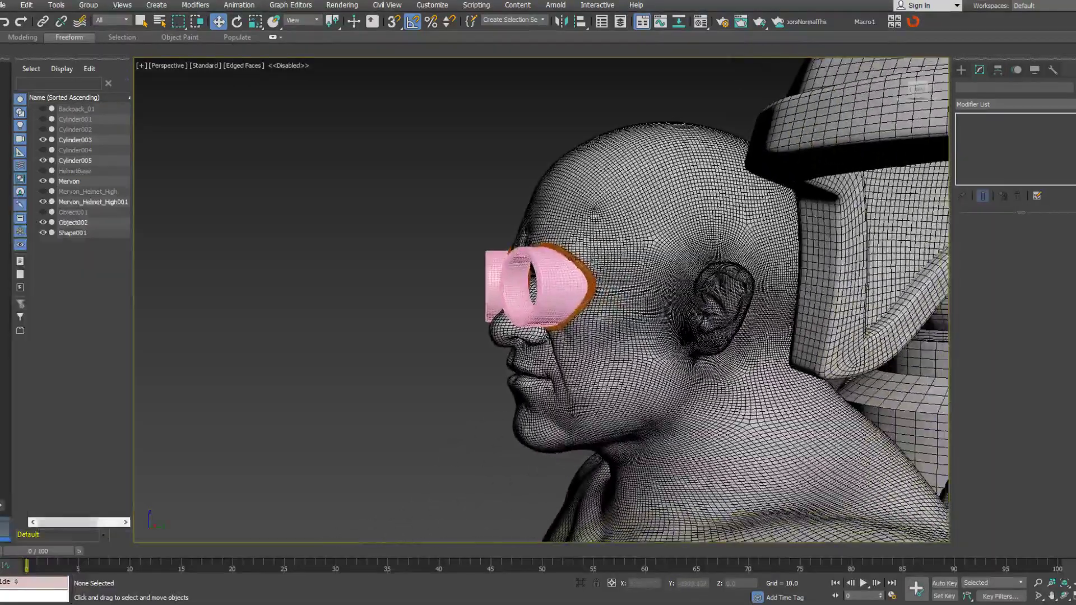
{"action": "left_click", "coordinate": [560, 286]}
{"action": "middle_click_drag", "start_coordinate": [560, 286], "coordinate": [622, 281], "text": "alt"}
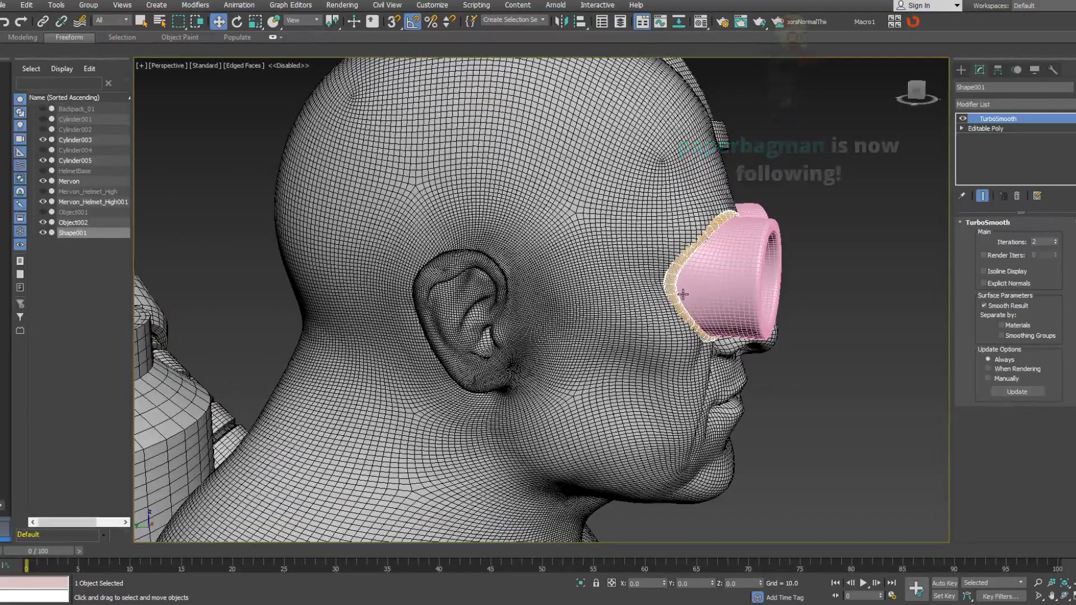
{"action": "middle_click_drag", "start_coordinate": [671, 287], "coordinate": [774, 238], "text": "alt"}
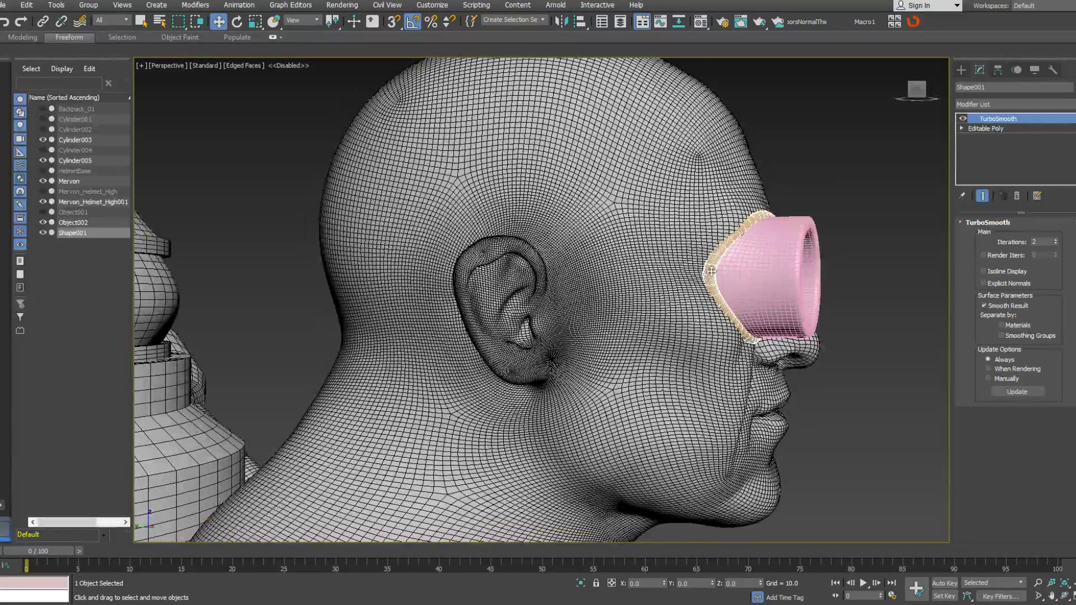
{"action": "right_click", "coordinate": [1056, 245]}
{"action": "left_click", "coordinate": [719, 246]}
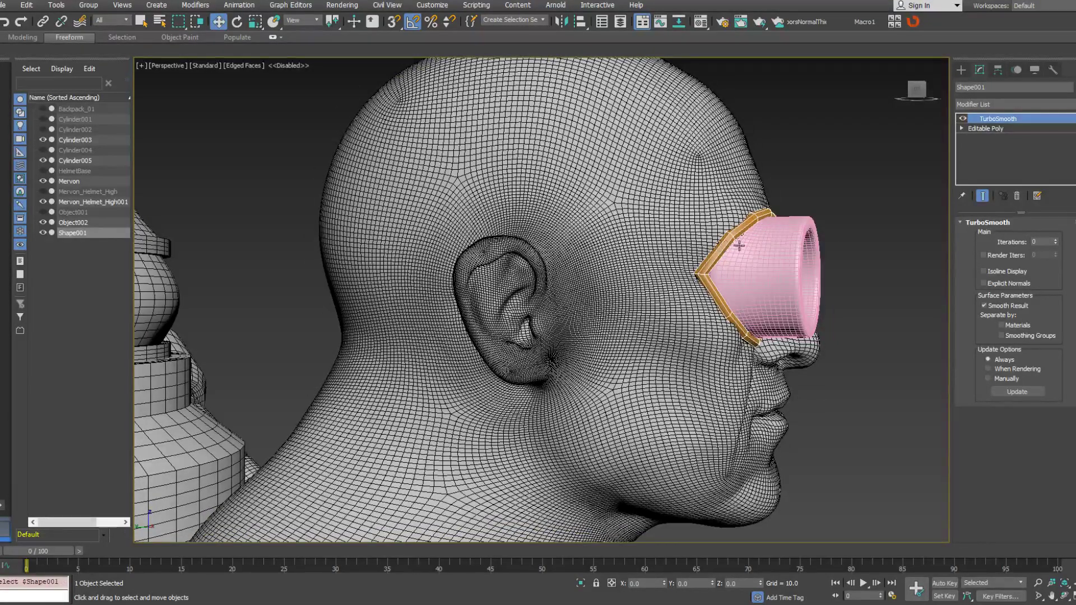
{"action": "left_click", "coordinate": [985, 128]}
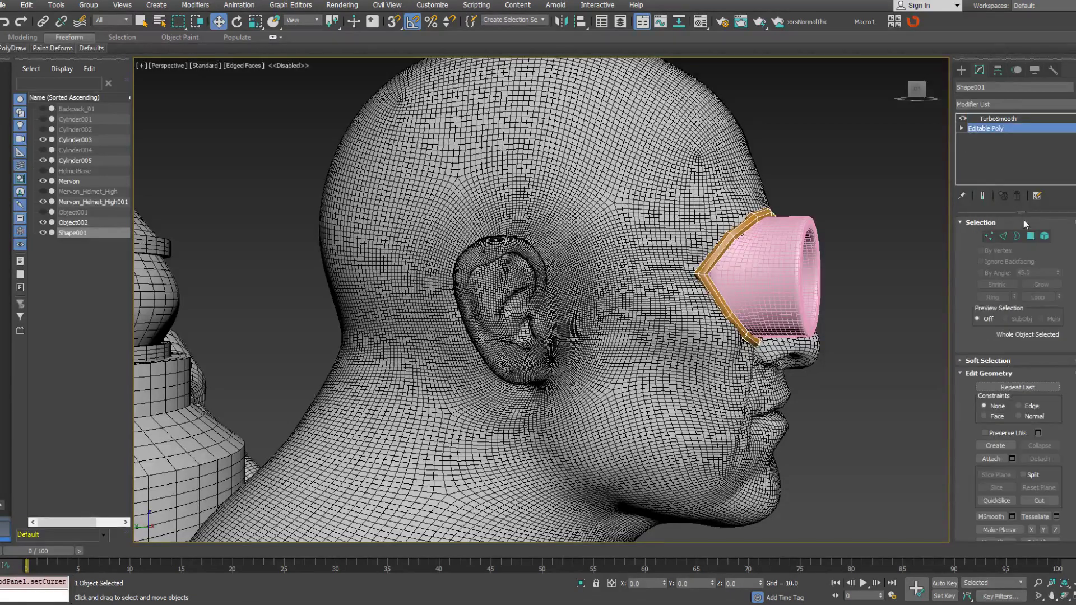
Select the outer side polygon at the temple corner of the goggle rim and clone it to an element.
{"action": "left_click", "coordinate": [1030, 235]}
{"action": "left_click", "coordinate": [710, 257]}
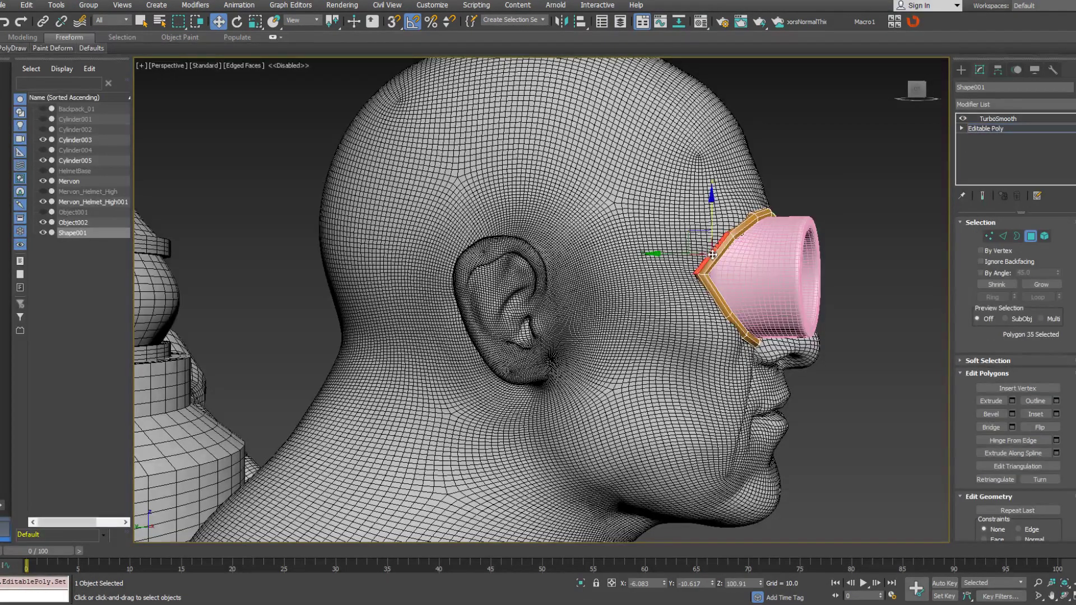
{"action": "middle_click_drag", "start_coordinate": [710, 257], "coordinate": [697, 250], "text": "alt"}
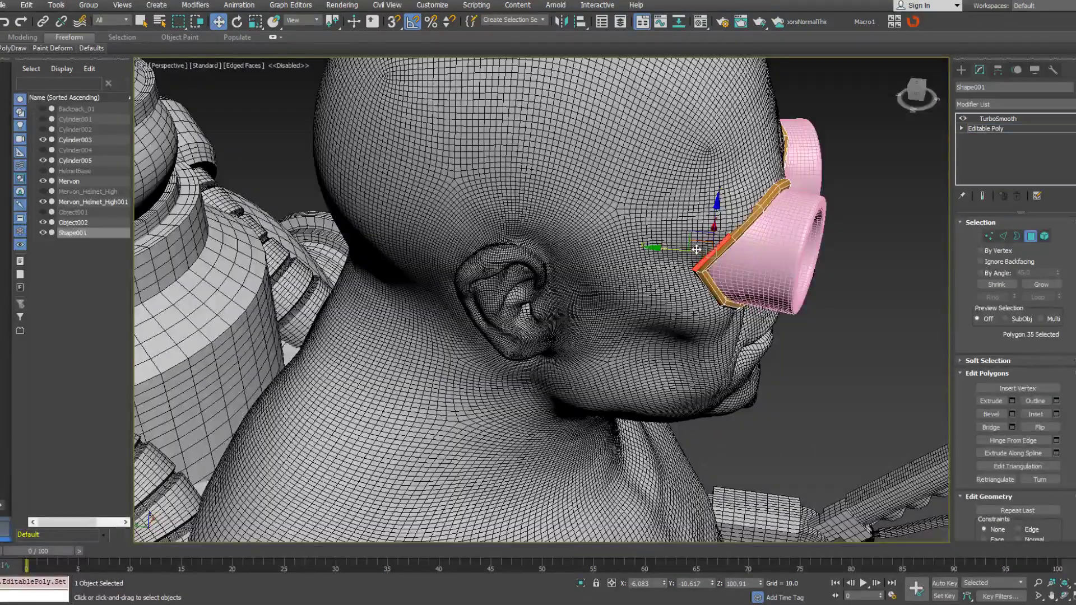
{"action": "left_click_drag", "start_coordinate": [684, 253], "coordinate": [684, 256], "text": "shift"}
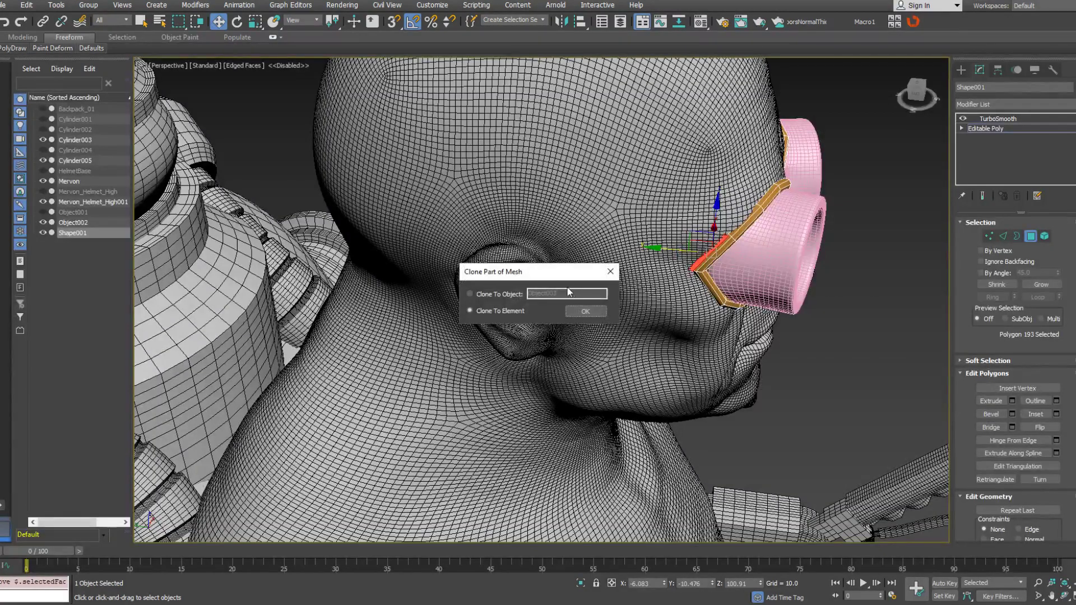
{"action": "left_click", "coordinate": [583, 312]}
{"action": "middle_click_drag", "start_coordinate": [633, 280], "coordinate": [694, 257], "text": "alt"}
{"action": "scroll", "coordinate": [694, 258], "scroll_direction": "up", "scroll_amount": 3}
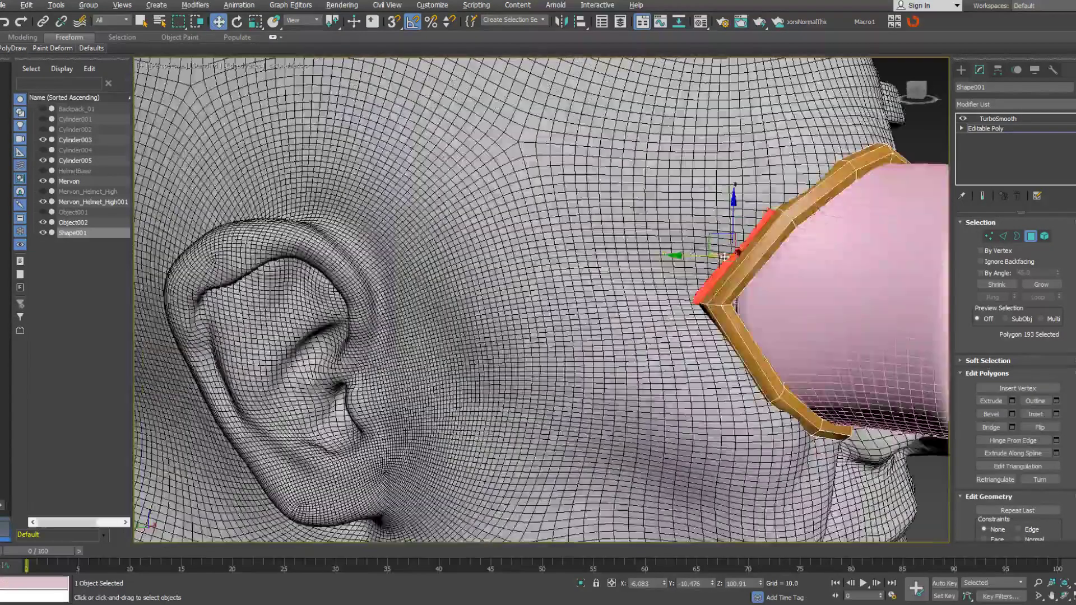
Select an edge of the cloned piece beside the goggle rim and delete it.
{"action": "right_click", "coordinate": [721, 253]}
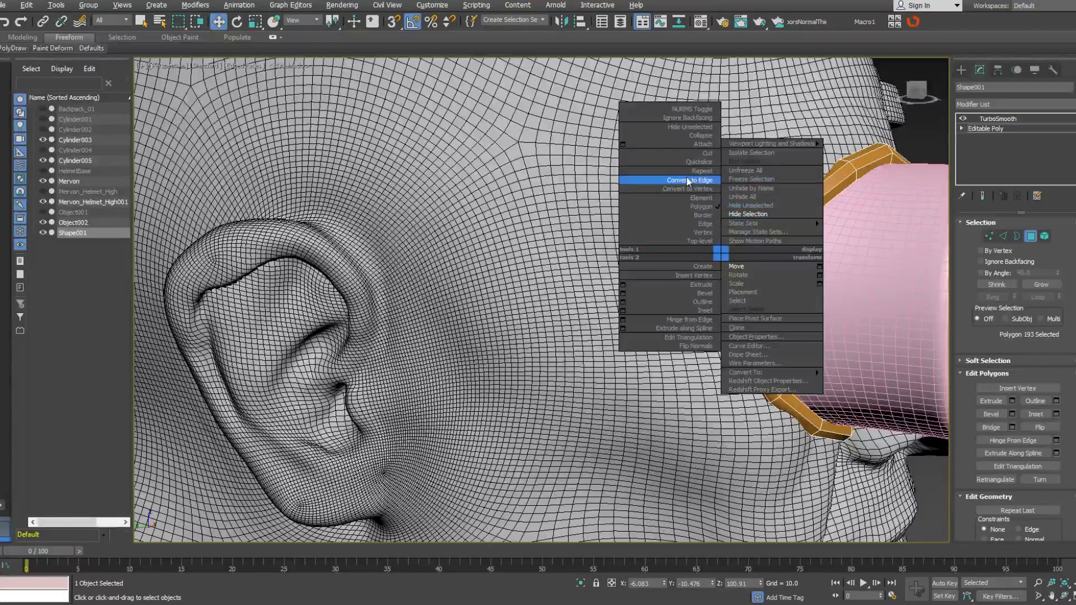
{"action": "key", "text": "Escape"}
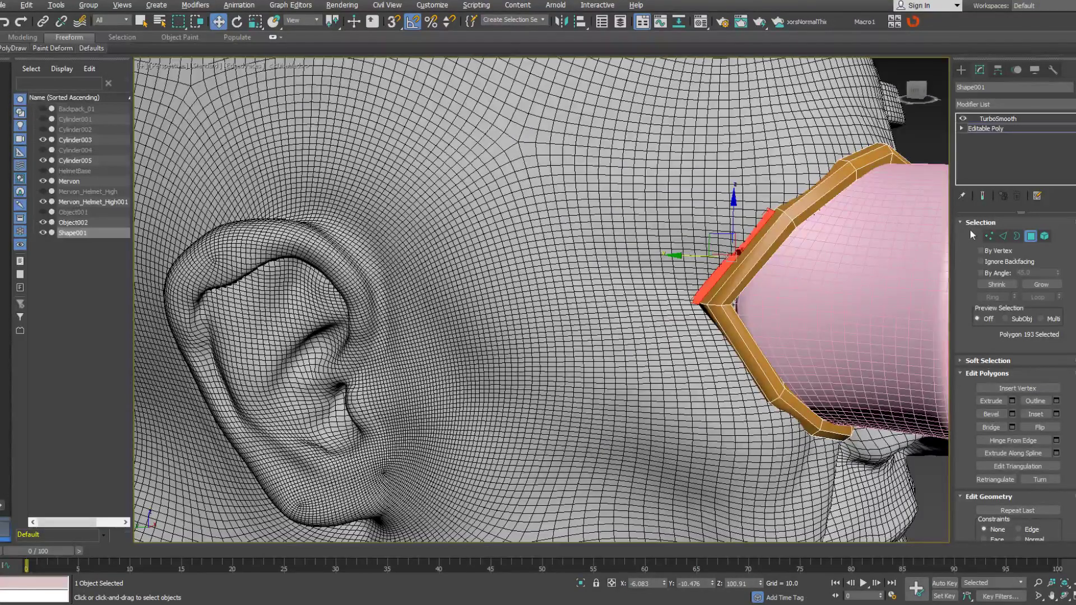
{"action": "left_click", "coordinate": [1003, 236]}
{"action": "left_click", "coordinate": [739, 241]}
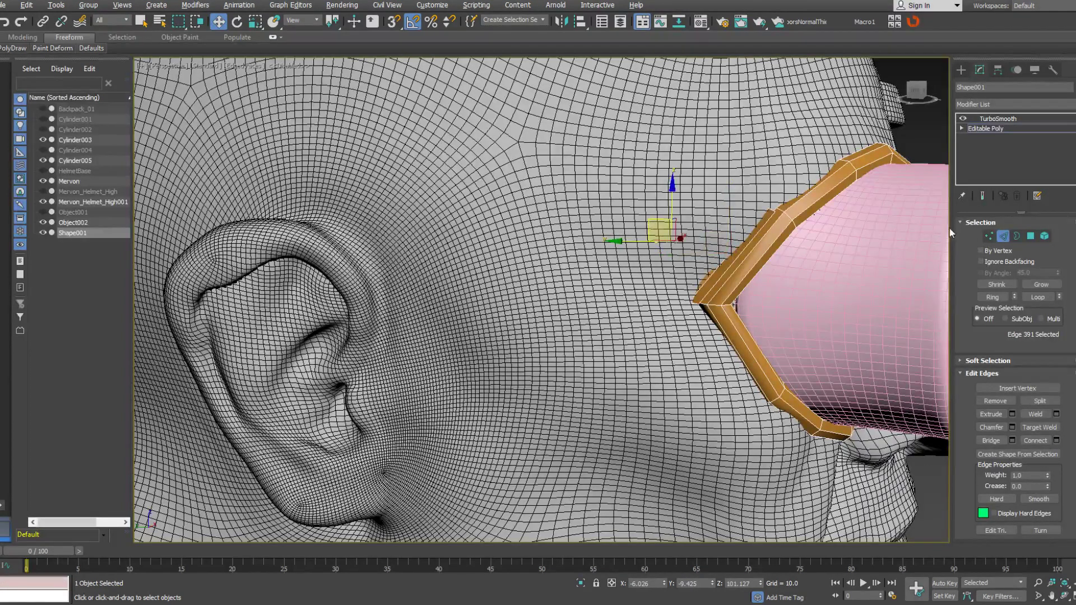
{"action": "key", "text": "Delete"}
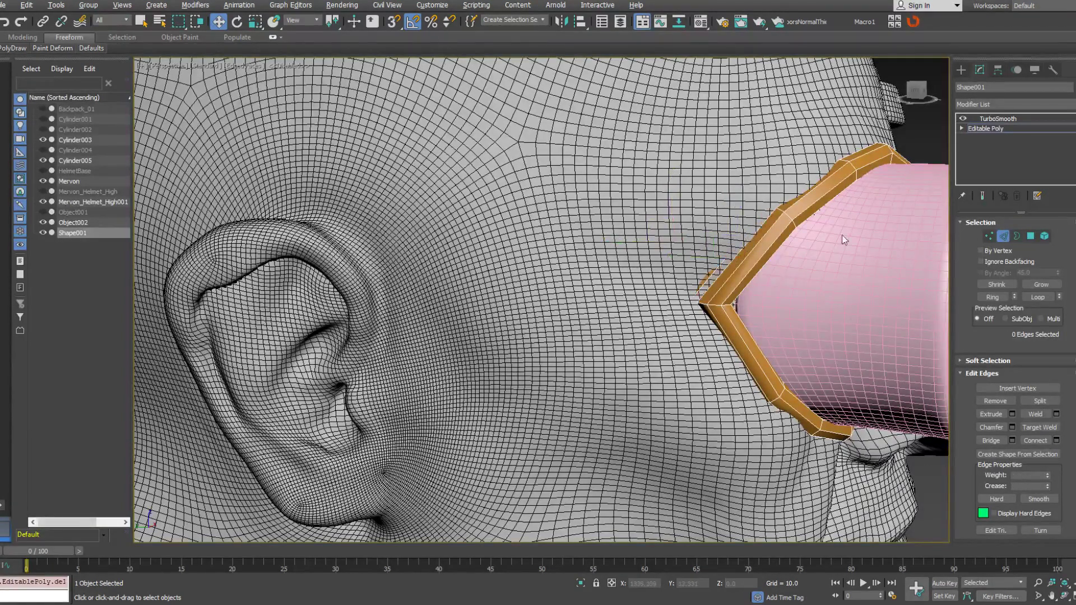
Select the cloned strip as an element and detach it from the goggle rim as a separate object.
{"action": "left_click", "coordinate": [1043, 236]}
{"action": "left_click", "coordinate": [727, 271]}
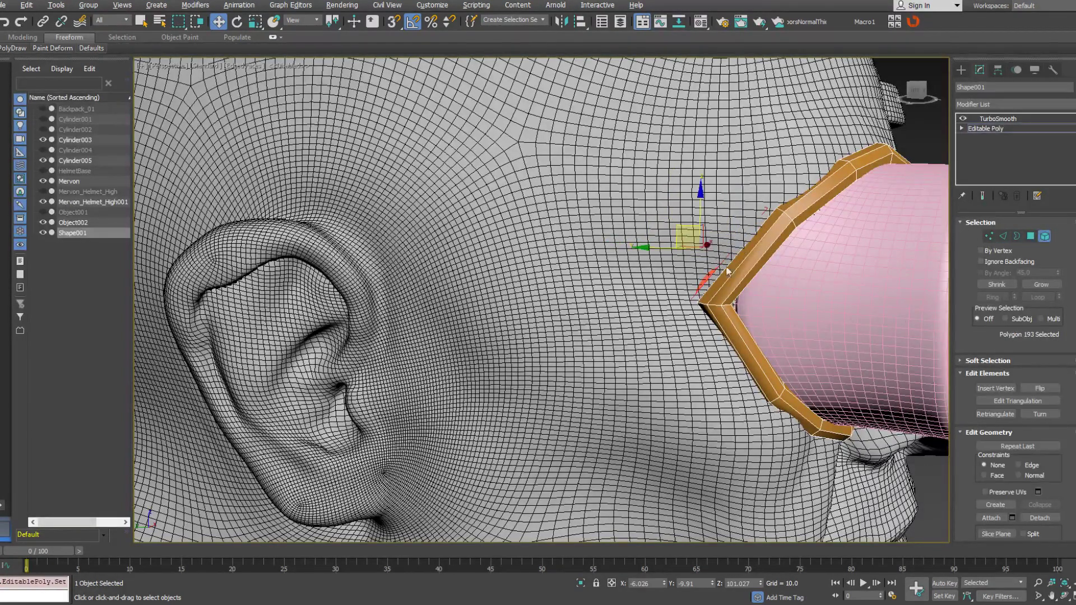
{"action": "left_click", "coordinate": [1039, 518]}
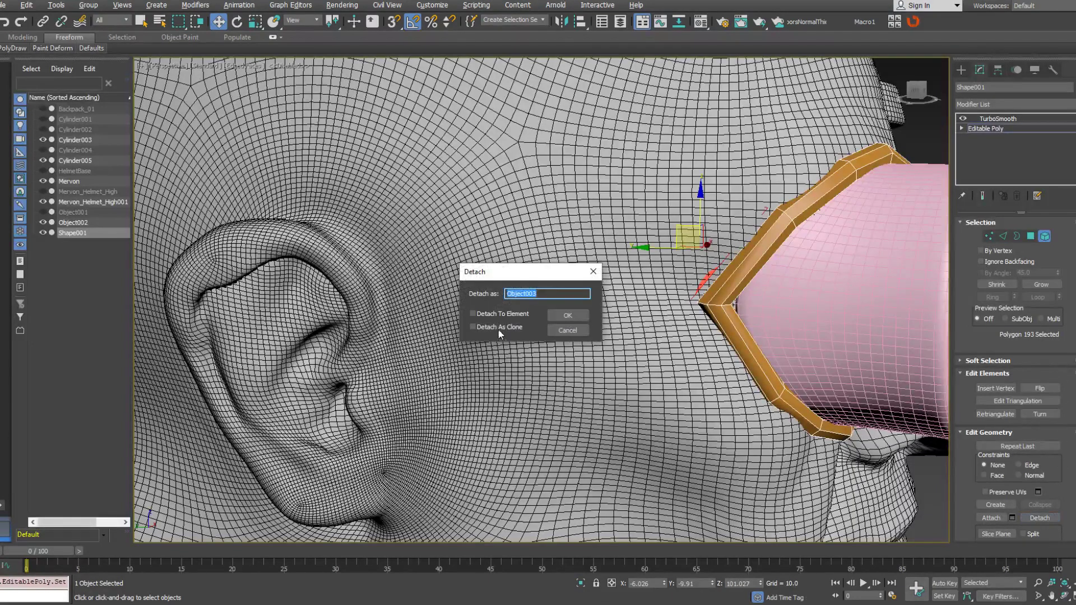
{"action": "left_click", "coordinate": [565, 317]}
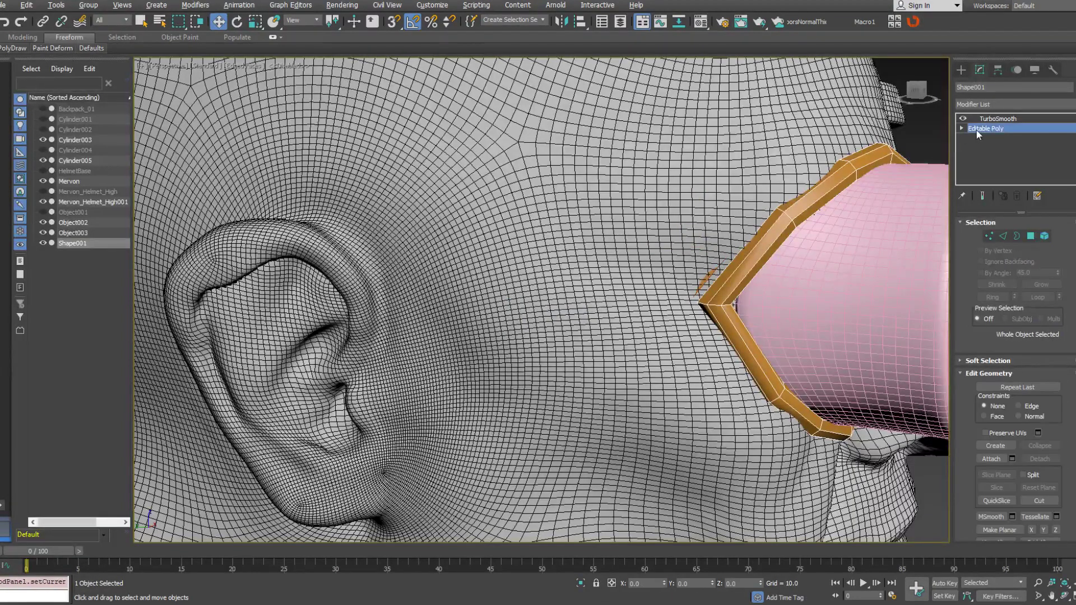
Display the goggle rim's TurboSmooth result and increase its iterations.
{"action": "left_click", "coordinate": [998, 119]}
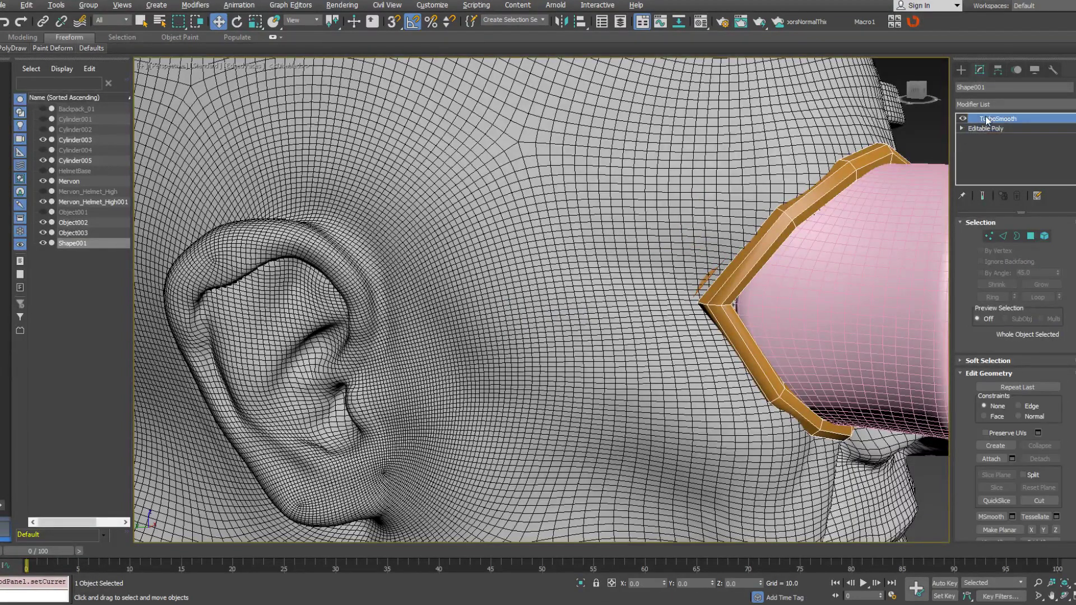
{"action": "left_click", "coordinate": [928, 147]}
{"action": "left_click", "coordinate": [905, 161]}
{"action": "left_click", "coordinate": [1056, 241]}
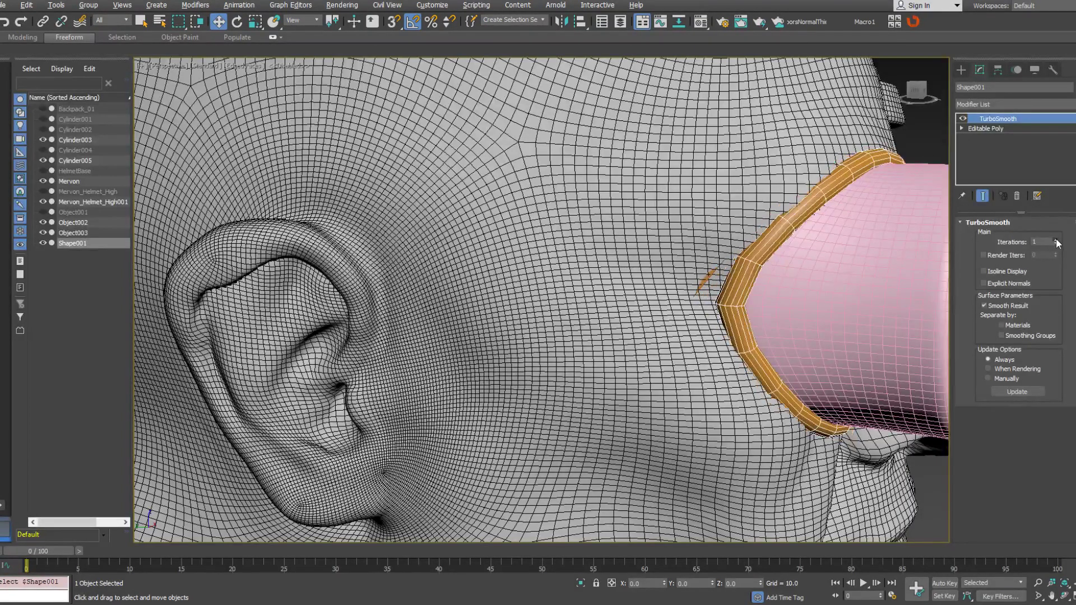
{"action": "left_click", "coordinate": [1056, 241]}
Select the detached strip's polygon, flip its normals and flip them back.
{"action": "left_click", "coordinate": [703, 284]}
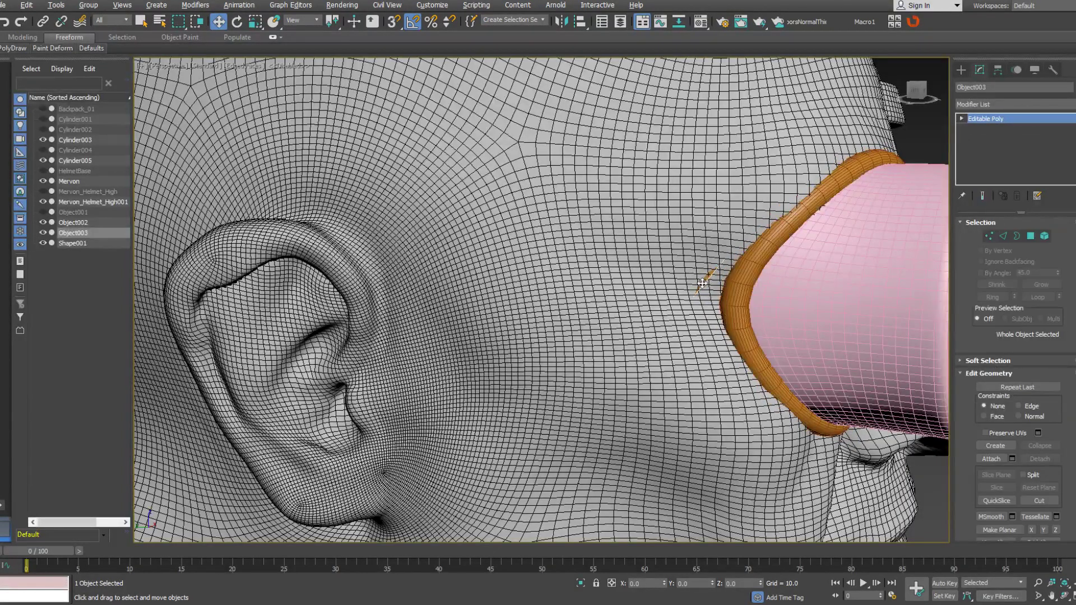
{"action": "left_click", "coordinate": [1031, 236]}
{"action": "right_click", "coordinate": [727, 260]}
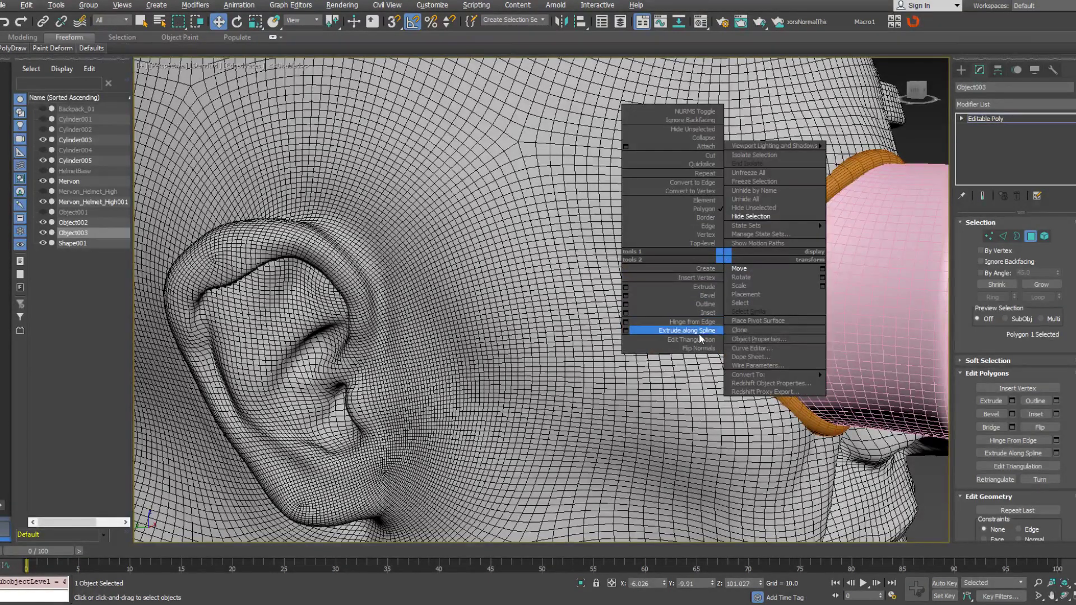
{"action": "left_click", "coordinate": [699, 350]}
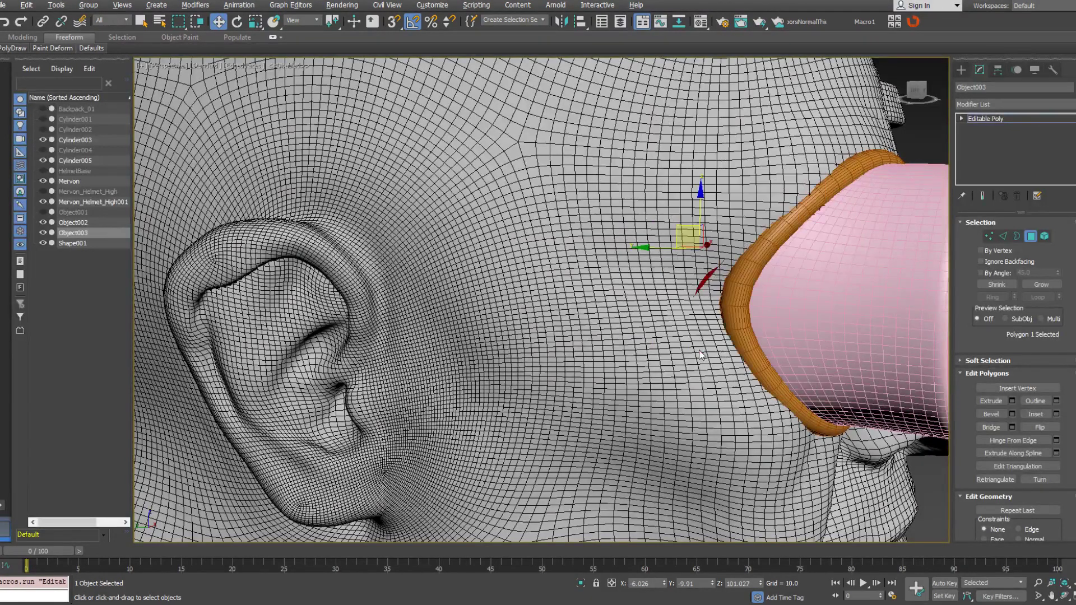
{"action": "right_click", "coordinate": [794, 273]}
{"action": "left_click", "coordinate": [753, 366]}
Use the PolyDraw Drag tool to place the detached polygon's two front corner vertices on the temple beside the goggles.
{"action": "left_click", "coordinate": [995, 238]}
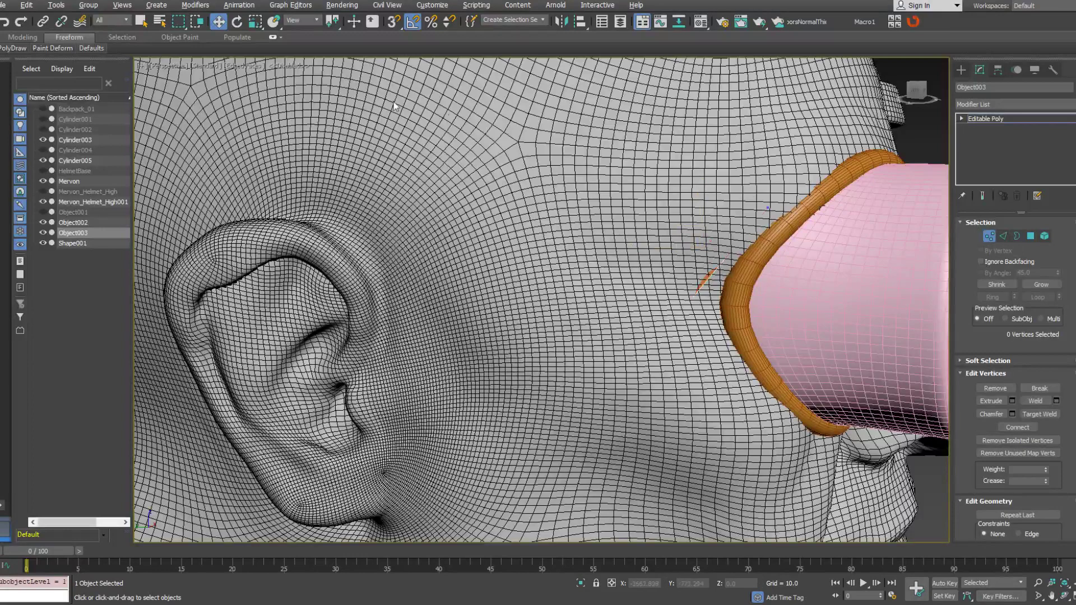
{"action": "left_click", "coordinate": [12, 48]}
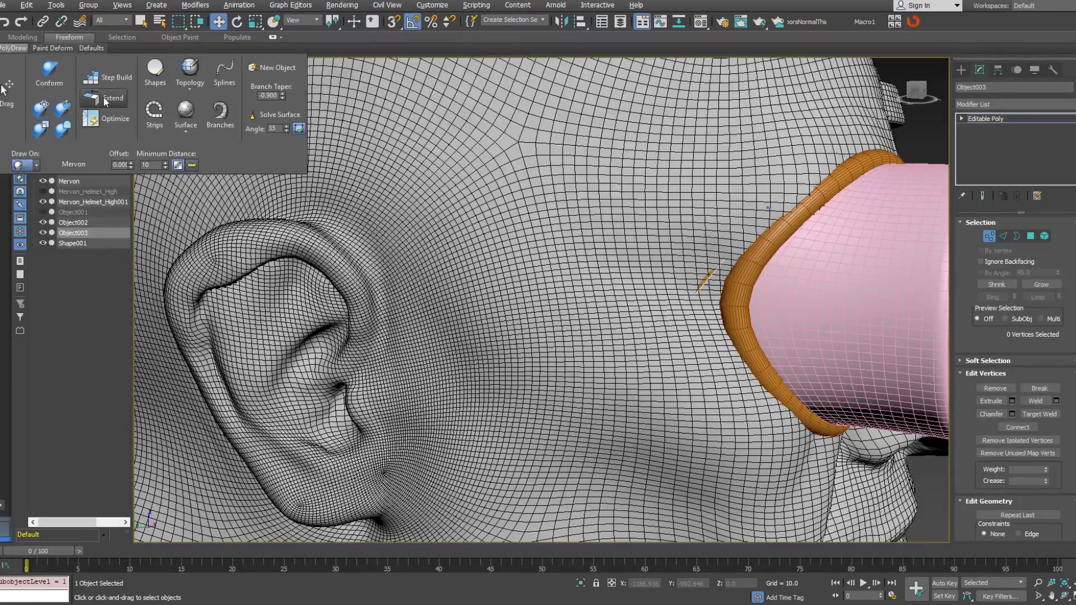
{"action": "left_click", "coordinate": [3, 86]}
{"action": "middle_click_drag", "start_coordinate": [749, 226], "coordinate": [698, 263]}
{"action": "left_click", "coordinate": [714, 245]}
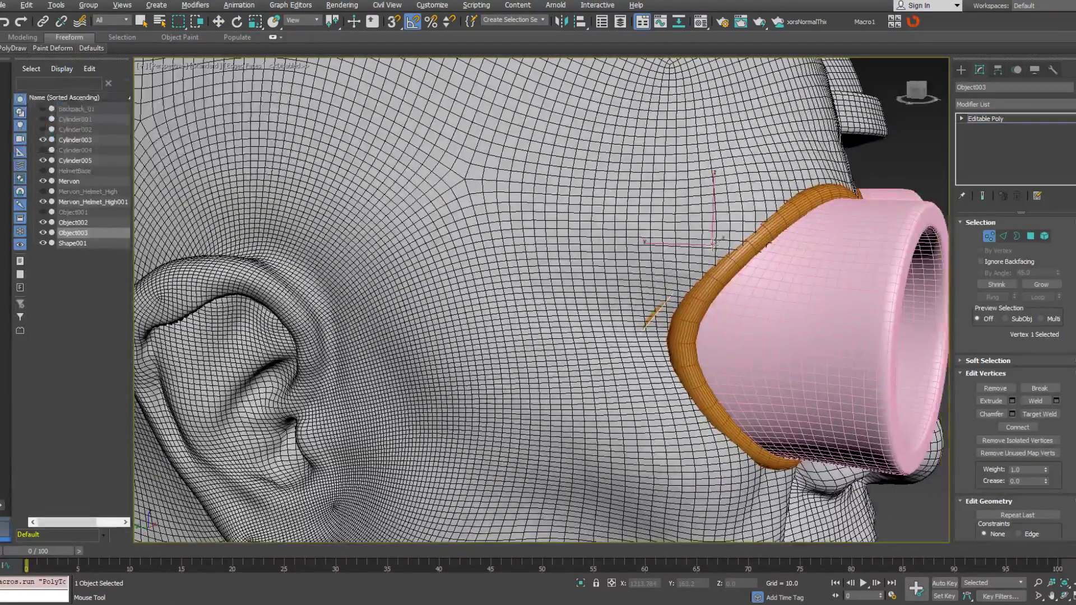
{"action": "left_click_drag", "start_coordinate": [643, 332], "coordinate": [639, 335]}
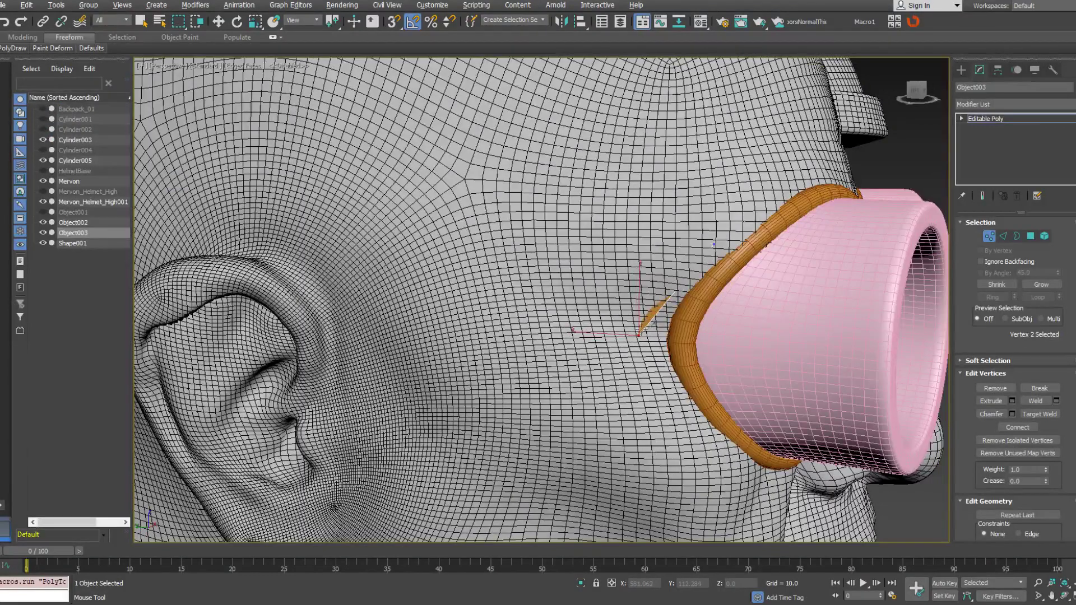
Pull the polygon's two rear corner vertices toward the ear and adjust them on the head, checking in wireframe.
{"action": "key", "text": "F3"}
{"action": "left_click_drag", "start_coordinate": [656, 233], "coordinate": [635, 228]}
{"action": "left_click_drag", "start_coordinate": [582, 325], "coordinate": [578, 320]}
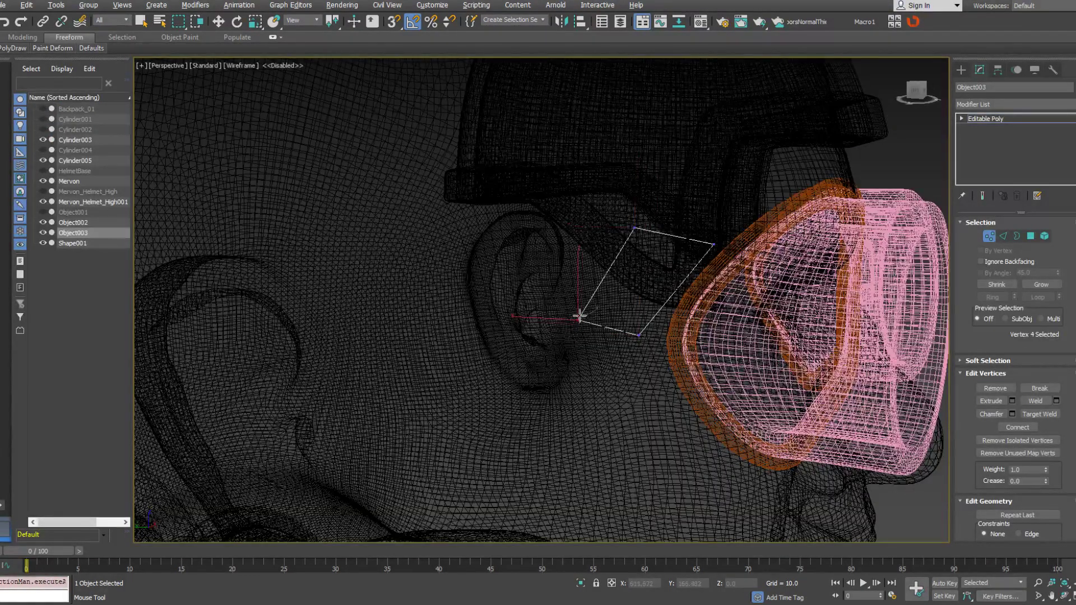
{"action": "key", "text": "F3"}
{"action": "scroll", "coordinate": [580, 316], "scroll_direction": "down", "scroll_amount": 6}
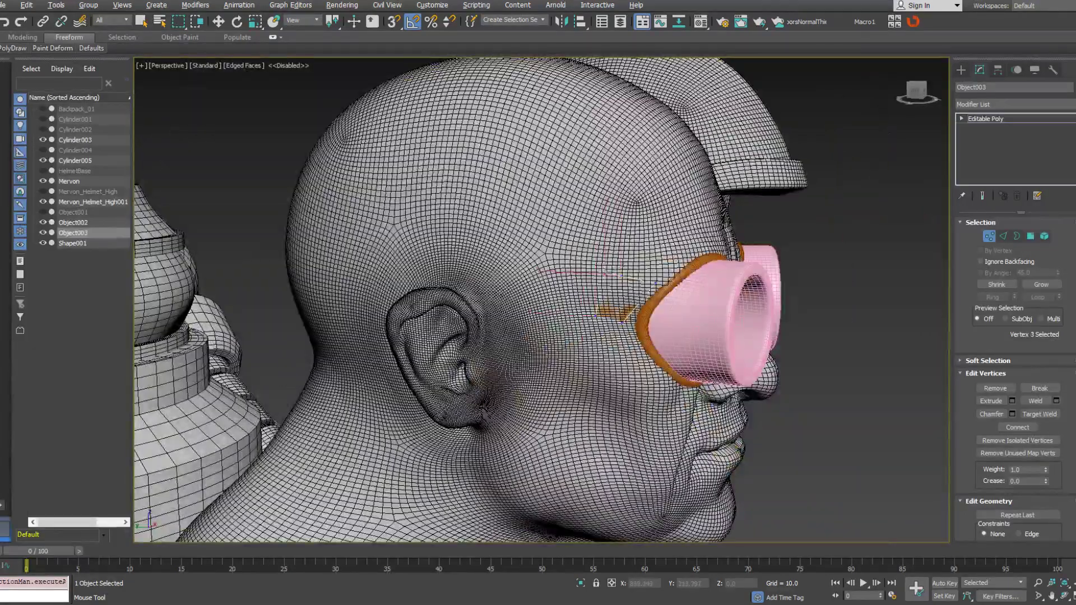
{"action": "left_click_drag", "start_coordinate": [605, 274], "coordinate": [602, 272]}
{"action": "left_click_drag", "start_coordinate": [596, 317], "coordinate": [594, 318]}
Extend the strap polygon by polygon from the temple, above the ear and around to the middle of the back of the head.
{"action": "middle_click_drag", "start_coordinate": [592, 312], "coordinate": [609, 298], "text": "alt"}
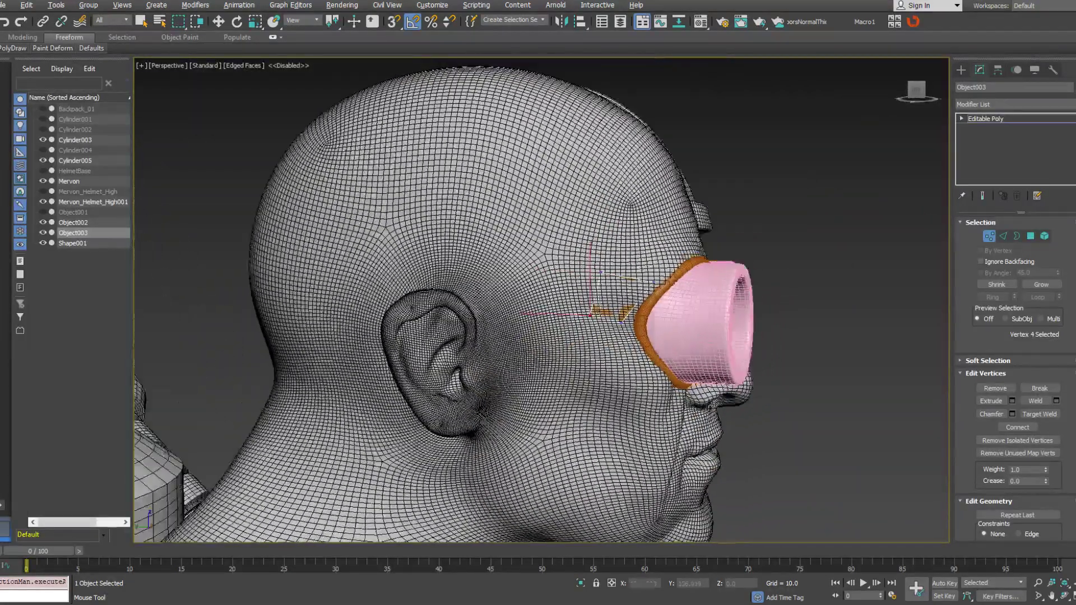
{"action": "left_click_drag", "start_coordinate": [594, 295], "coordinate": [359, 258], "text": "shift"}
{"action": "middle_click_drag", "start_coordinate": [356, 258], "coordinate": [348, 271], "text": "alt"}
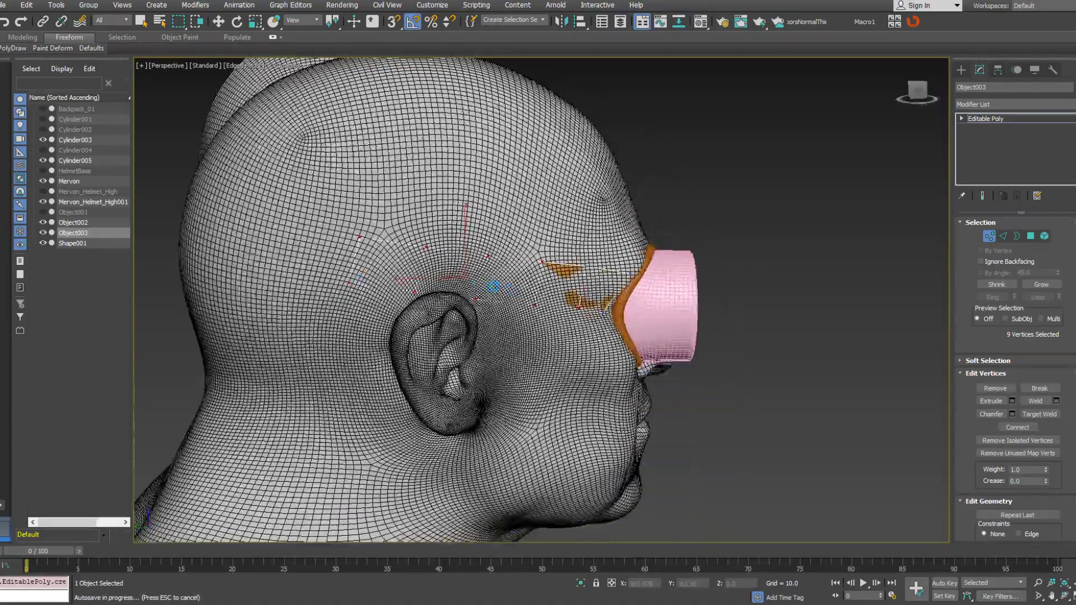
{"action": "middle_click_drag", "start_coordinate": [436, 280], "coordinate": [578, 292]}
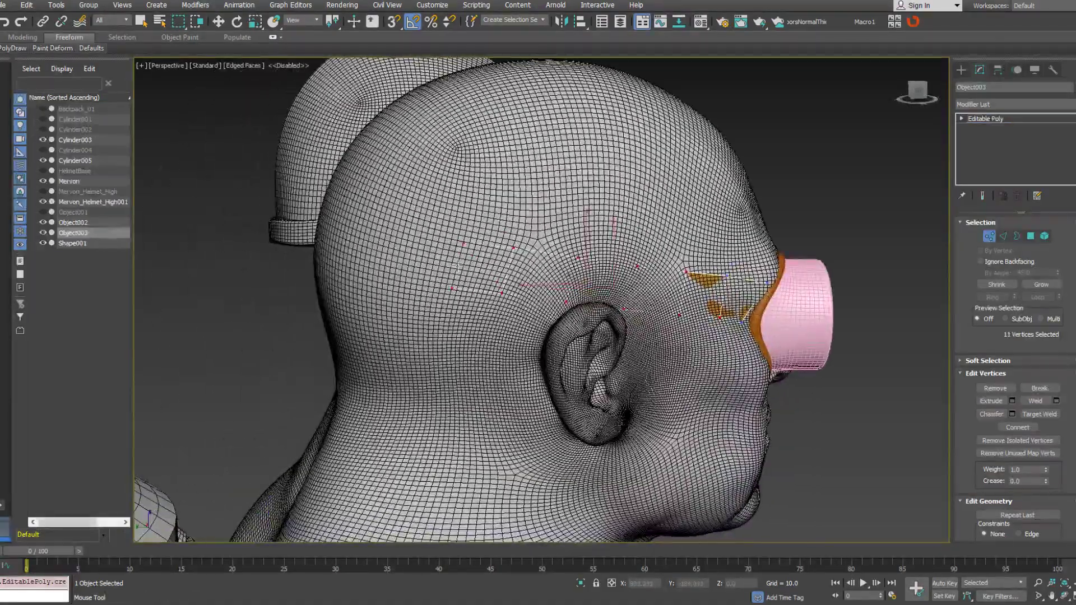
{"action": "middle_click_drag", "start_coordinate": [378, 248], "coordinate": [351, 274], "text": "alt"}
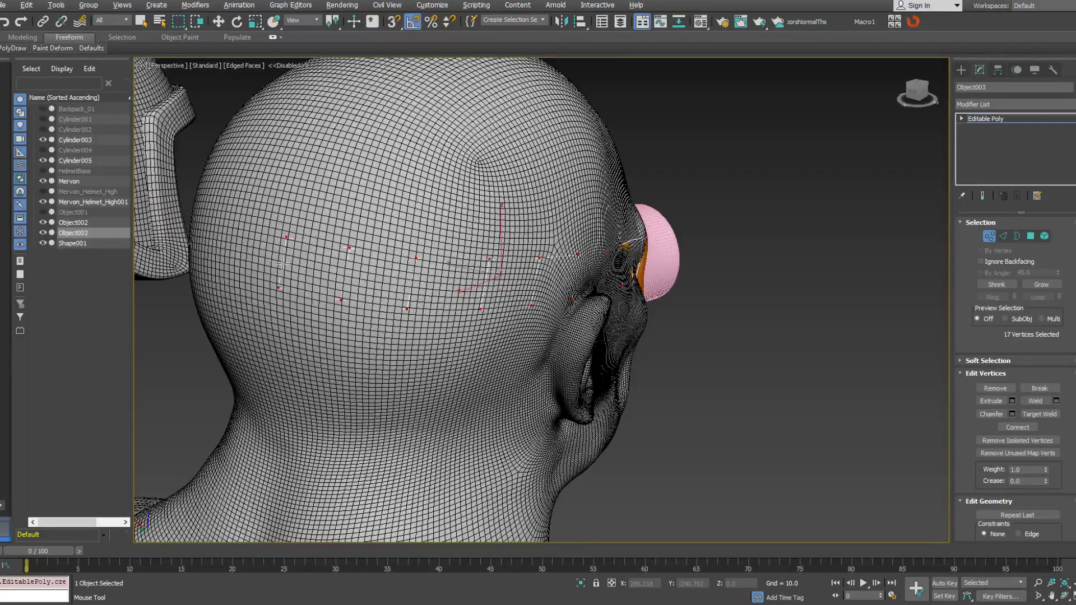
{"action": "middle_click_drag", "start_coordinate": [283, 263], "coordinate": [385, 311], "text": "alt"}
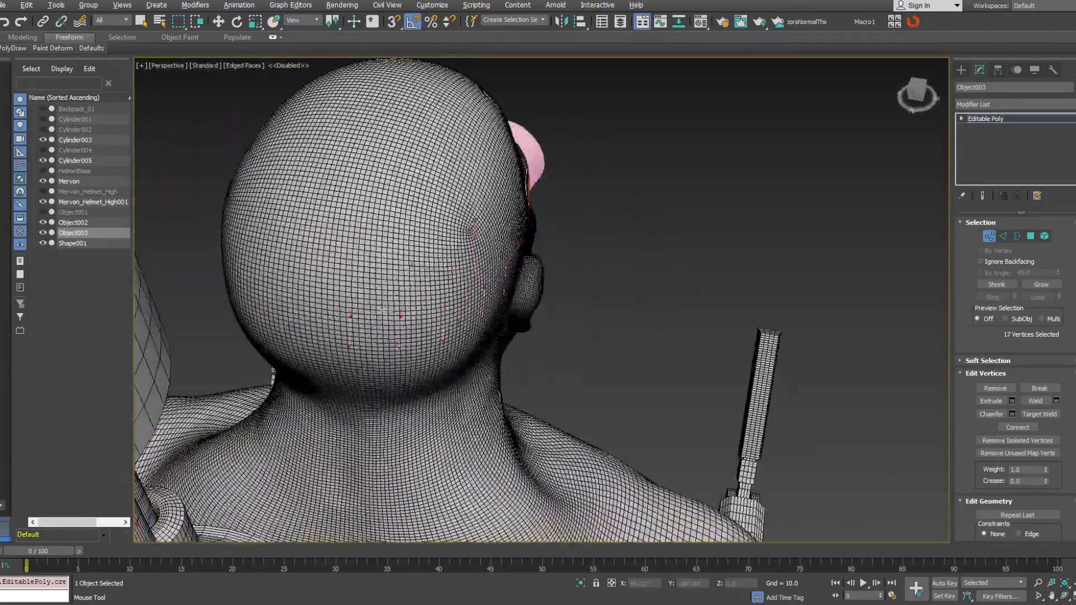
{"action": "left_click_drag", "start_coordinate": [346, 330], "coordinate": [326, 357], "text": "shift"}
Make the strap's two end vertices at the back of the head planar and set their X position to 0.
{"action": "key", "text": "w"}
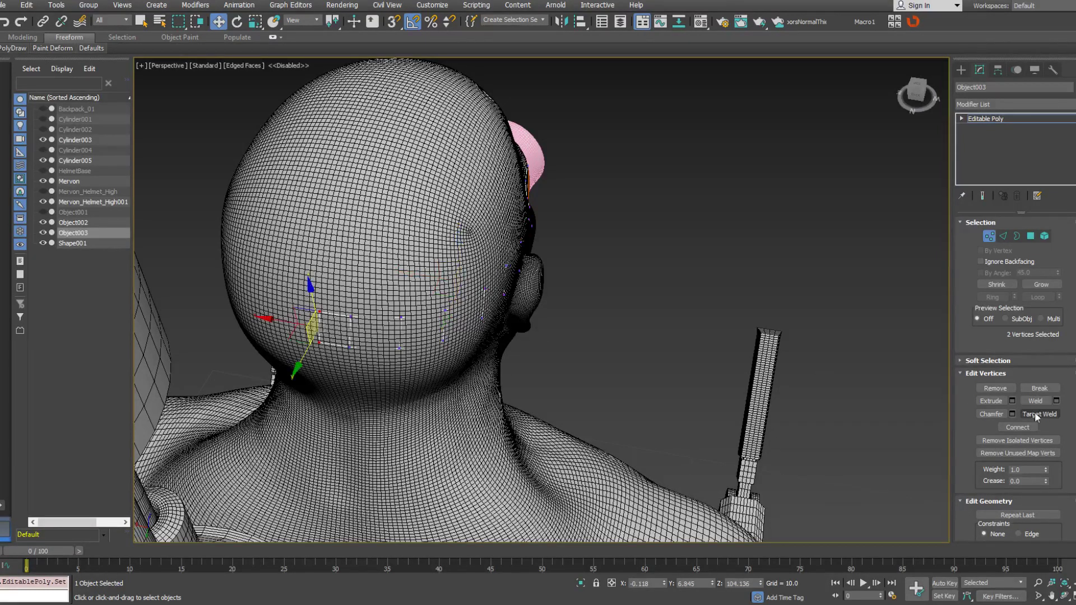
{"action": "scroll", "coordinate": [1035, 412], "scroll_direction": "down", "scroll_amount": 6}
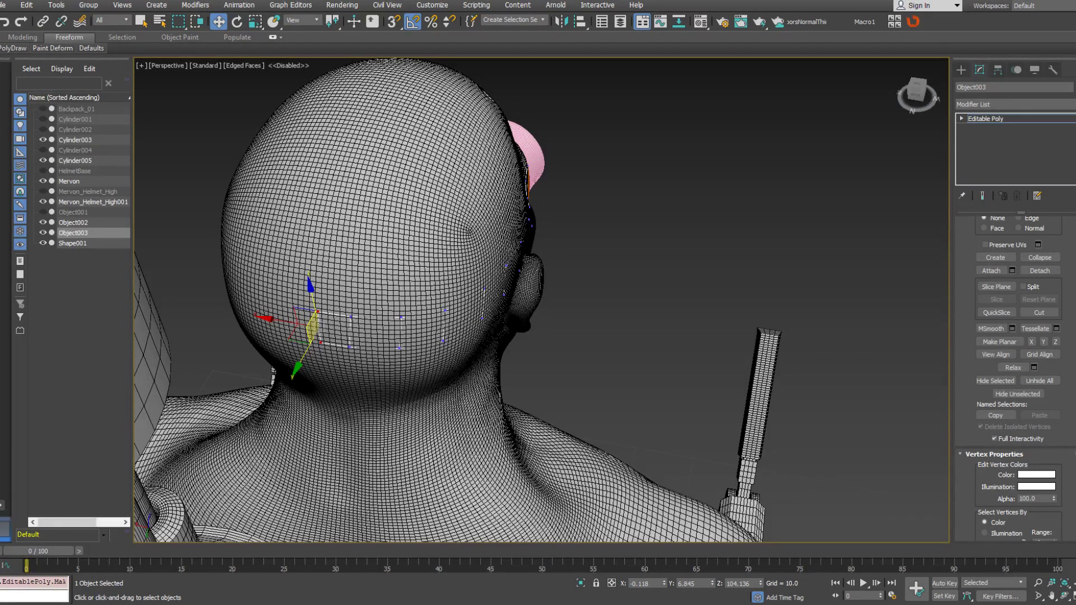
{"action": "right_click", "coordinate": [664, 584]}
Try to lay out vertices for a second strap across the top of the head with the PolyDraw Extend tool.
{"action": "middle_click_drag", "start_coordinate": [614, 151], "coordinate": [335, 242], "text": "alt"}
{"action": "left_click", "coordinate": [962, 119]}
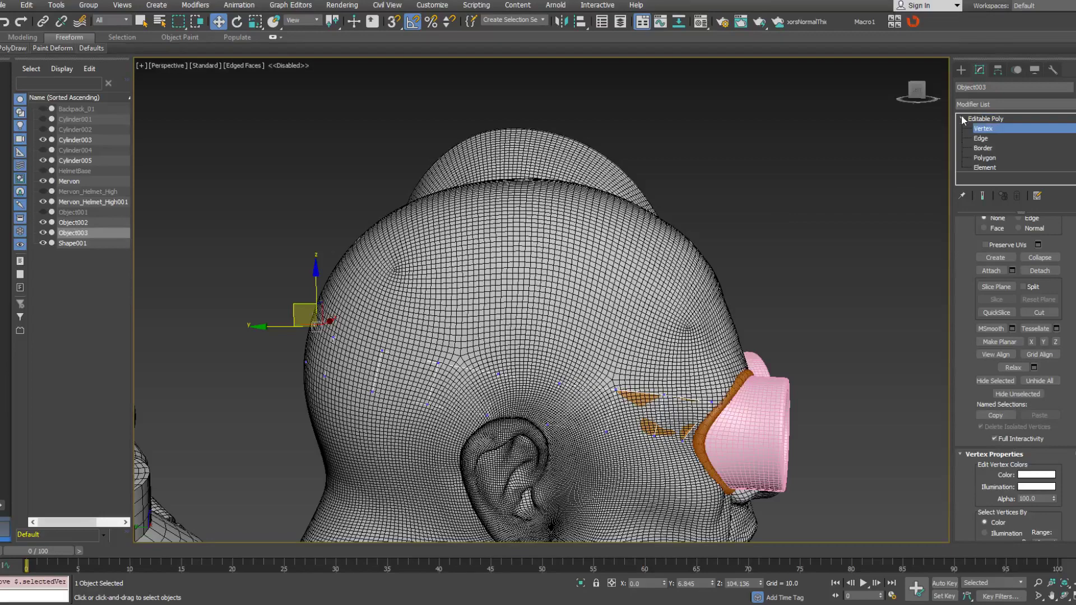
{"action": "left_click", "coordinate": [13, 48]}
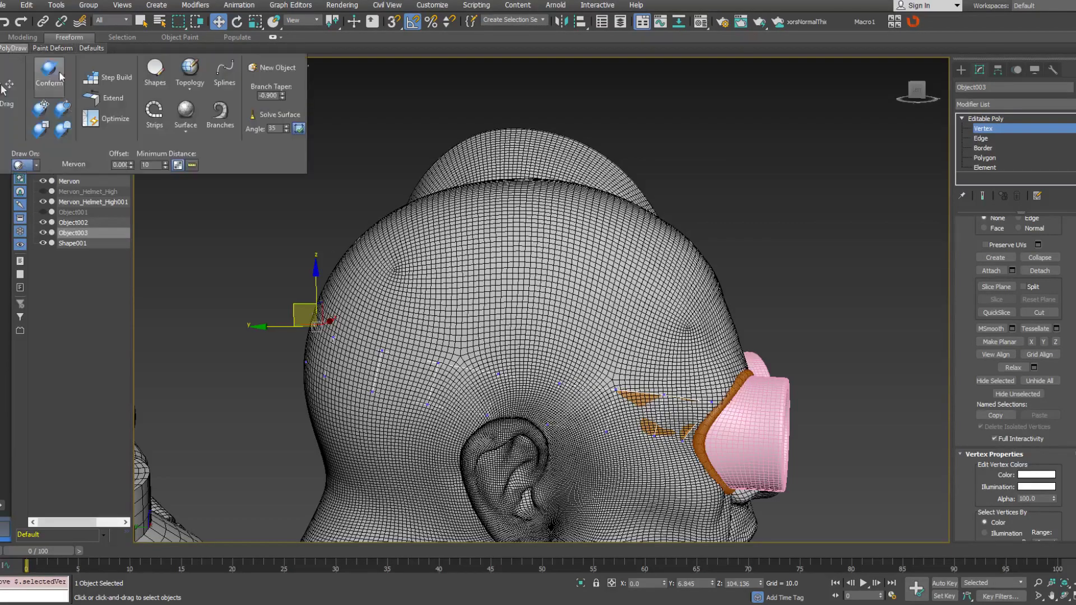
{"action": "left_click", "coordinate": [107, 98]}
{"action": "middle_click_drag", "start_coordinate": [436, 318], "coordinate": [427, 341], "text": "alt"}
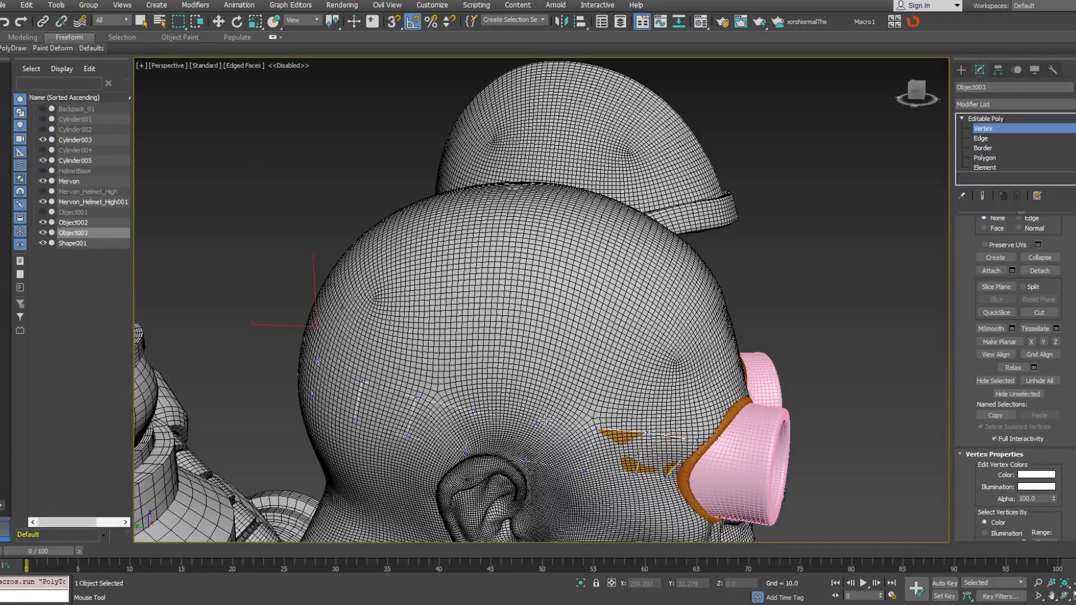
{"action": "left_click", "coordinate": [525, 367]}
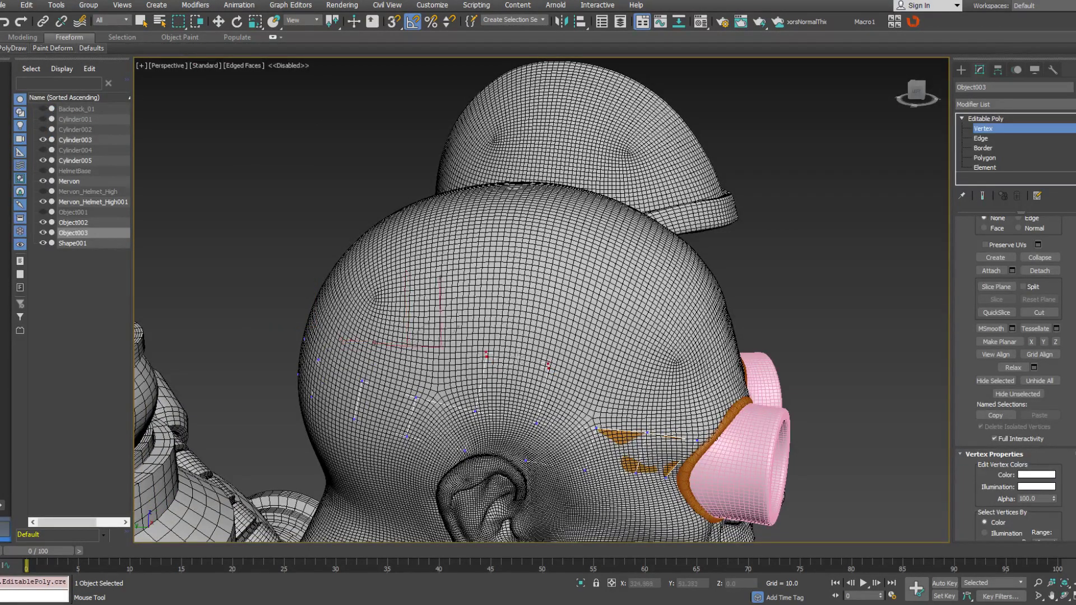
{"action": "mouse_move", "coordinate": [530, 272]}
{"action": "middle_mouse_down", "text": "alt"}
{"action": "mouse_move", "coordinate": [533, 311]}
{"action": "mouse_move", "coordinate": [541, 268]}
{"action": "middle_mouse_up", "text": "alt"}
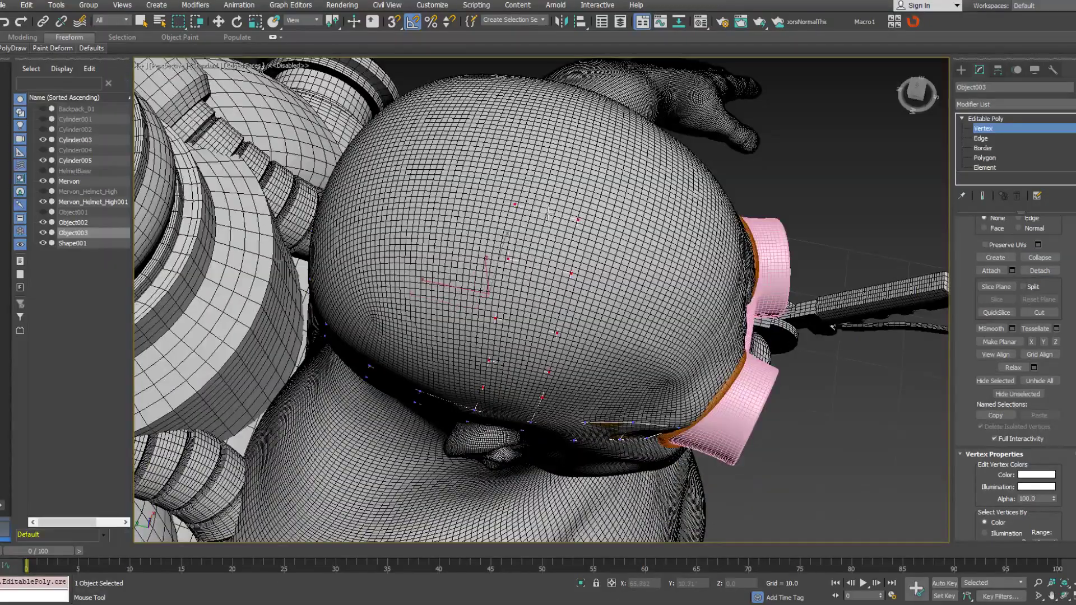
{"action": "middle_click_drag", "start_coordinate": [552, 212], "coordinate": [588, 164], "text": "alt"}
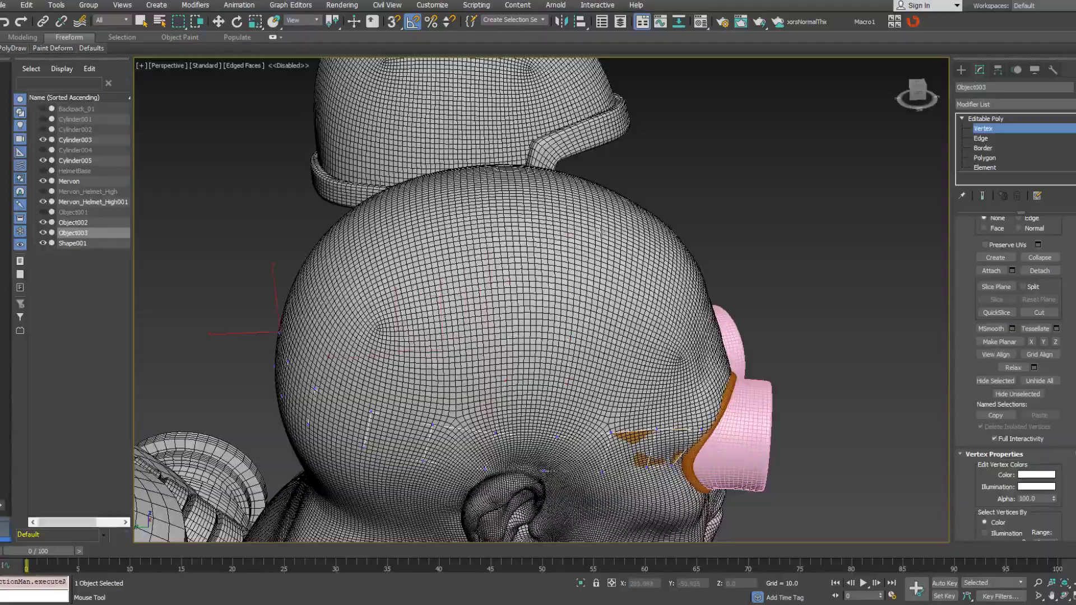
{"action": "middle_click_drag", "start_coordinate": [598, 232], "coordinate": [340, 348], "text": "alt"}
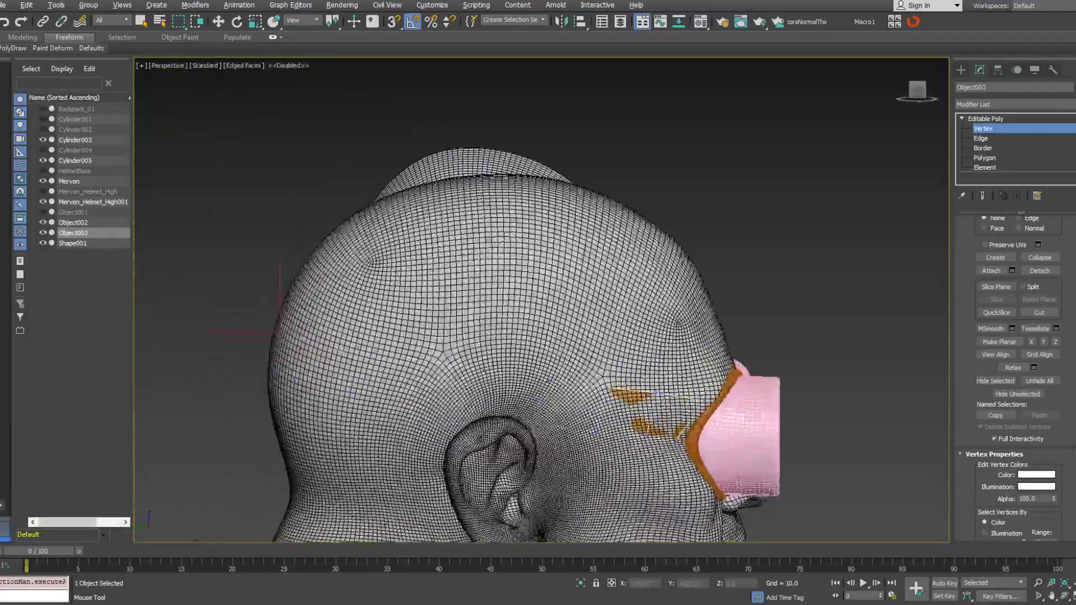
Move the strap's two front vertices up against the goggle rim at the temple.
{"action": "middle_click_drag", "start_coordinate": [577, 402], "coordinate": [524, 372]}
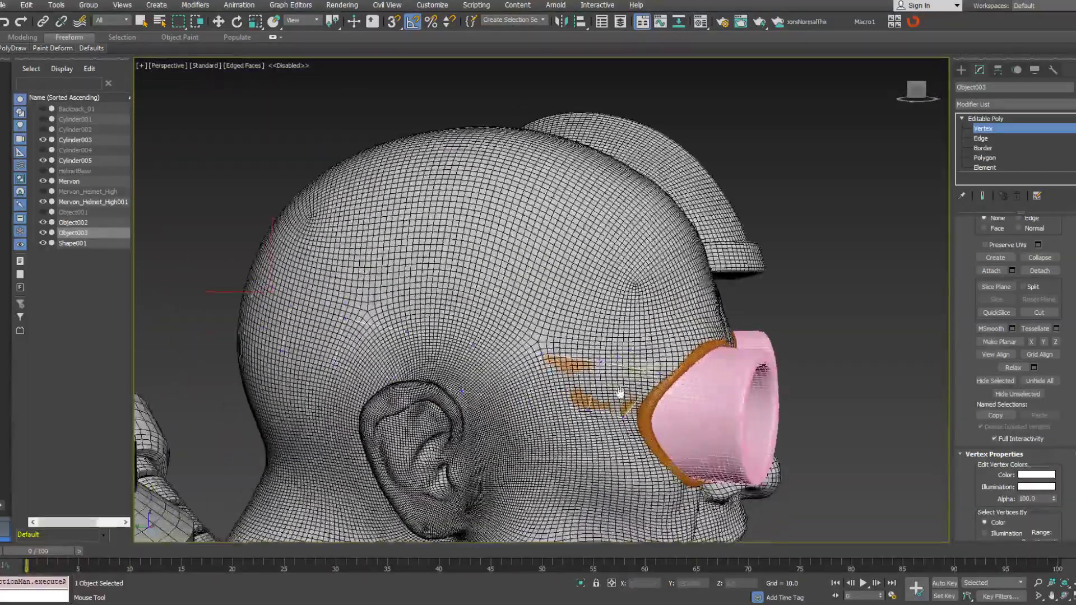
{"action": "scroll", "coordinate": [619, 392], "scroll_direction": "up", "scroll_amount": 5}
{"action": "left_click", "coordinate": [608, 385]}
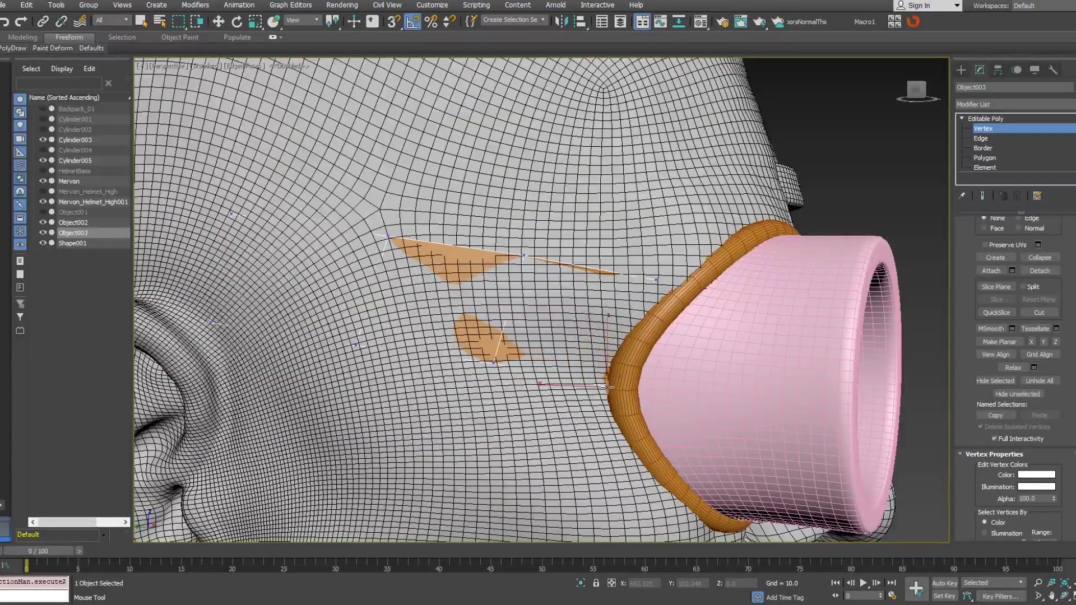
{"action": "left_click", "coordinate": [656, 279]}
{"action": "left_click_drag", "start_coordinate": [656, 280], "coordinate": [683, 283]}
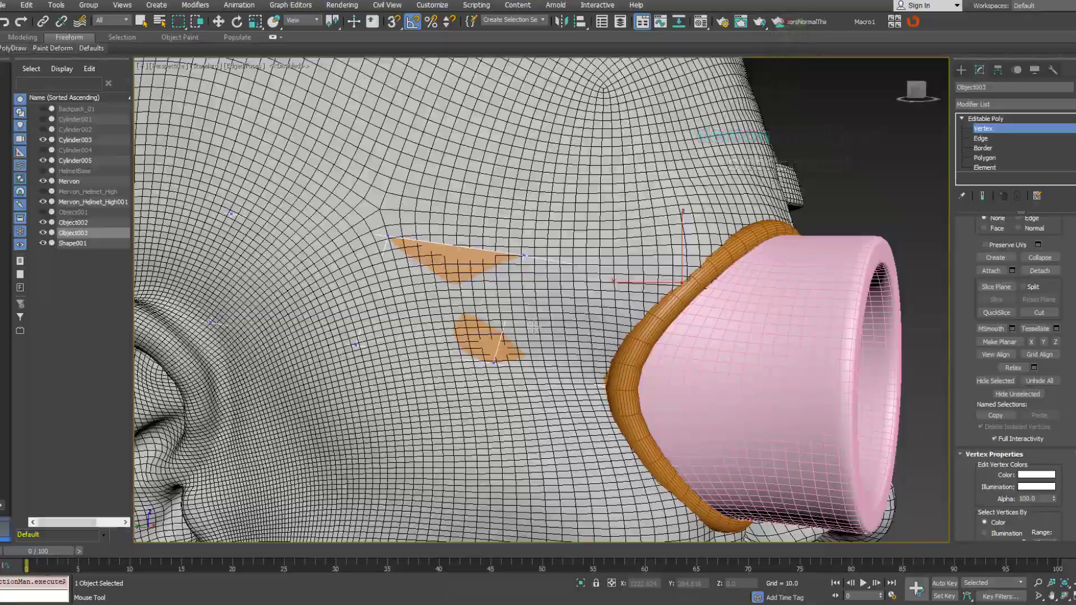
Mirror the half strap across the X axis as a copy with an offset of 0.0.
{"action": "middle_click_drag", "start_coordinate": [595, 277], "coordinate": [729, 289], "text": "alt"}
{"action": "scroll", "coordinate": [611, 284], "scroll_direction": "down", "scroll_amount": 4}
{"action": "key", "text": "w"}
{"action": "left_click", "coordinate": [1008, 119]}
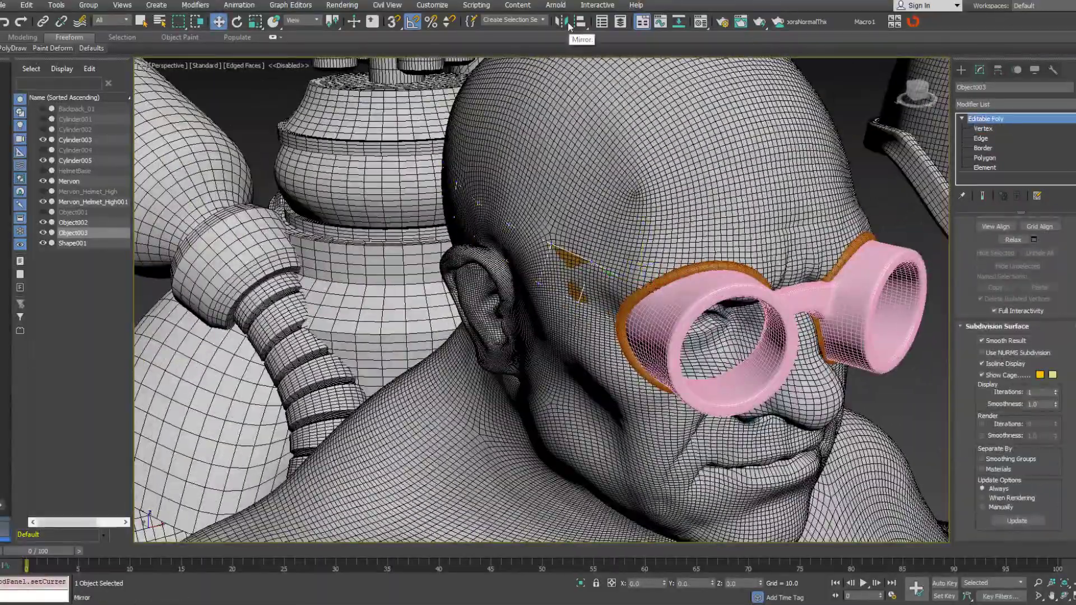
{"action": "left_click", "coordinate": [560, 21]}
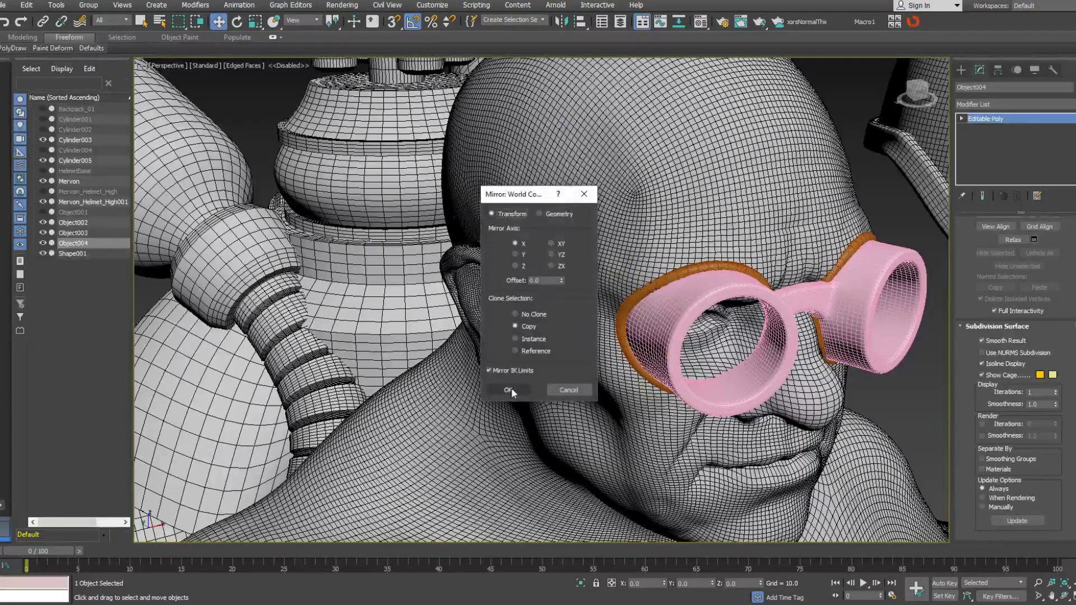
{"action": "left_click", "coordinate": [509, 390]}
Attach the mirrored strap half on the other side of the head to the original strap.
{"action": "left_click", "coordinate": [575, 259]}
{"action": "middle_click_drag", "start_coordinate": [575, 260], "coordinate": [459, 297], "text": "alt"}
{"action": "right_click", "coordinate": [588, 314]}
{"action": "left_click", "coordinate": [570, 223]}
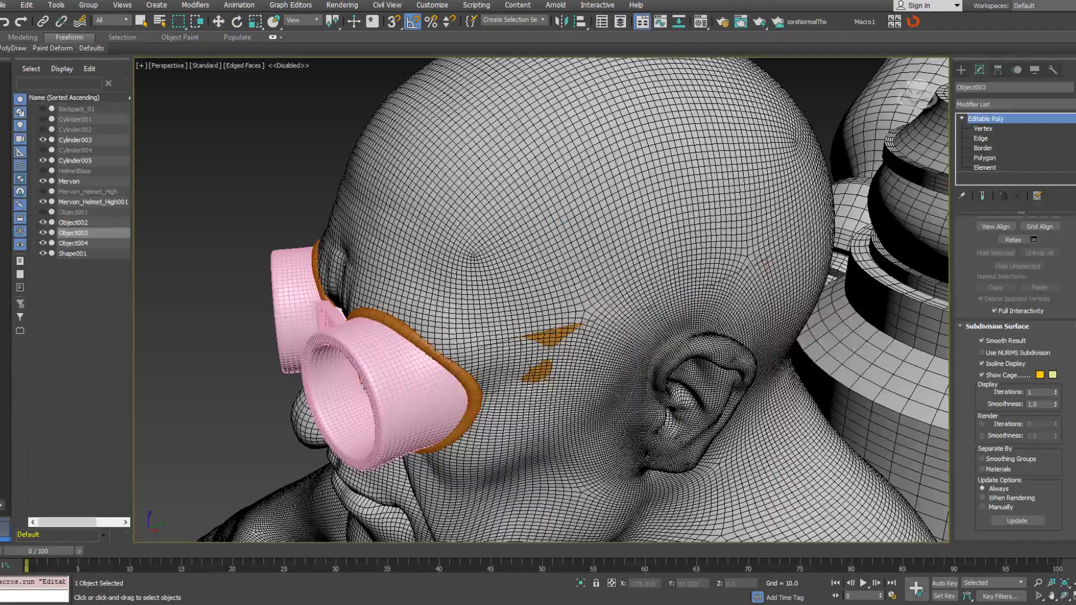
{"action": "left_click", "coordinate": [552, 335]}
Weld the two strap halves together at the vertices in the middle of the back of the head.
{"action": "middle_click_drag", "start_coordinate": [556, 309], "coordinate": [948, 292], "text": "alt"}
{"action": "left_click", "coordinate": [981, 129]}
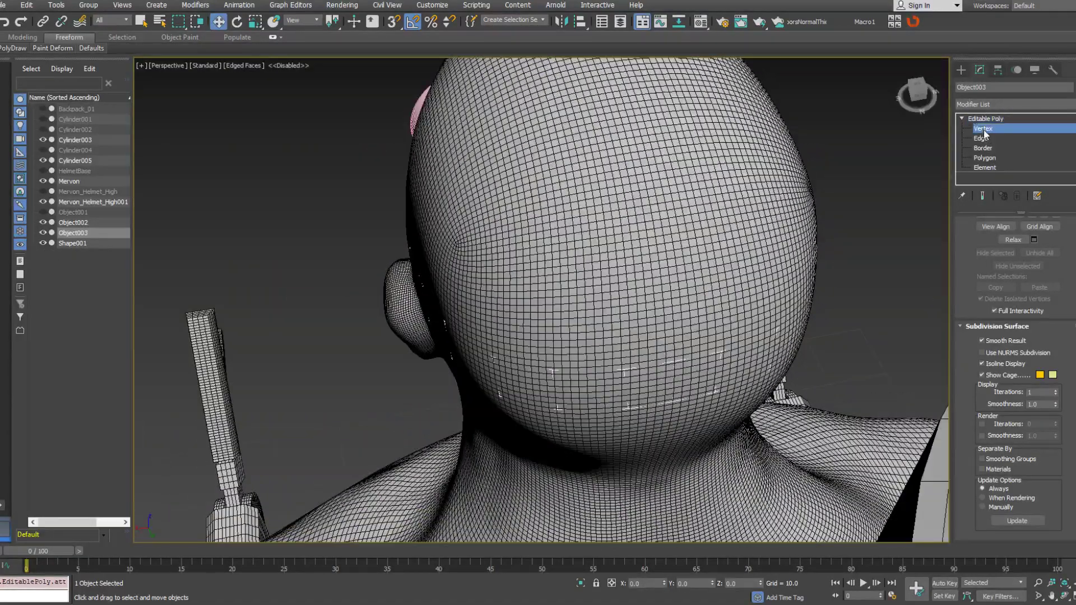
{"action": "left_click_drag", "start_coordinate": [683, 451], "coordinate": [682, 449]}
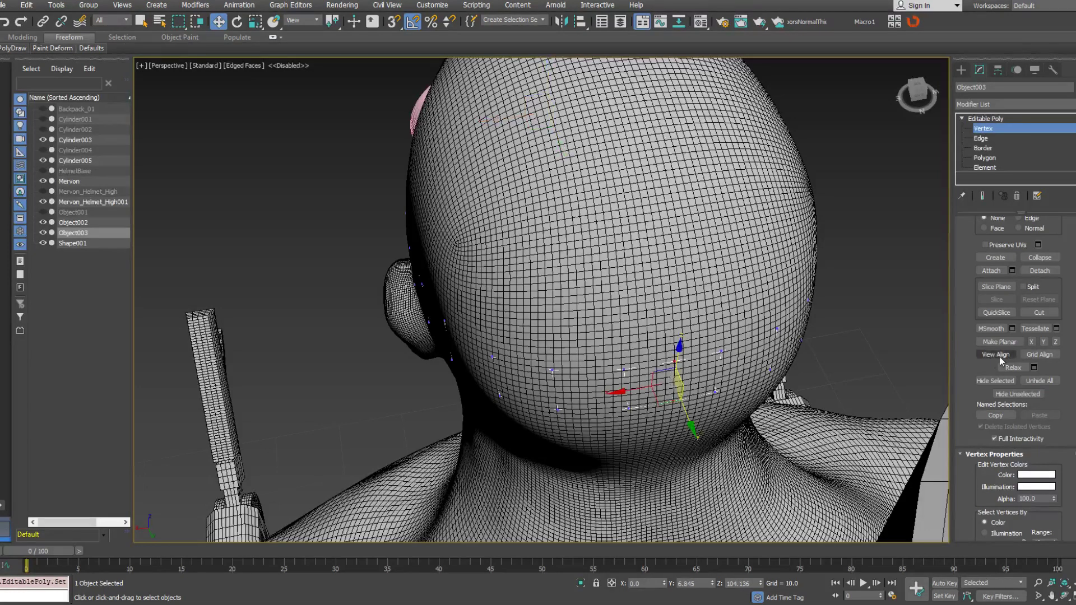
{"action": "left_click_drag", "start_coordinate": [1062, 328], "coordinate": [1050, 464]}
{"action": "scroll", "coordinate": [1050, 464], "scroll_direction": "up", "scroll_amount": 3}
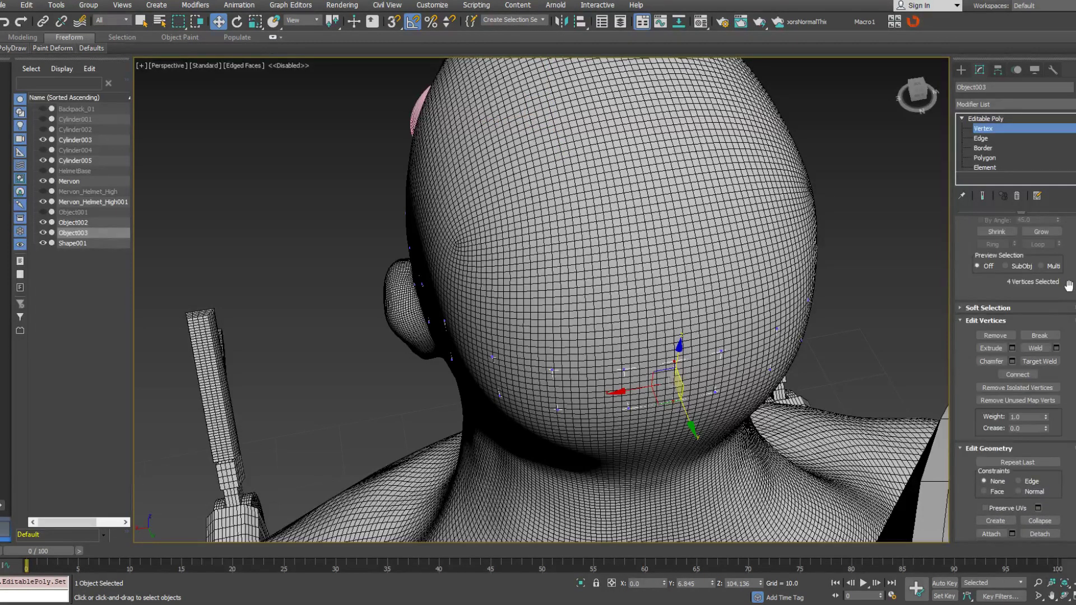
{"action": "left_click", "coordinate": [1035, 348]}
Extrude the lower edge of the front strap polygon downward beside the goggles on both sides of the head.
{"action": "middle_click_drag", "start_coordinate": [617, 325], "coordinate": [693, 325], "text": "alt"}
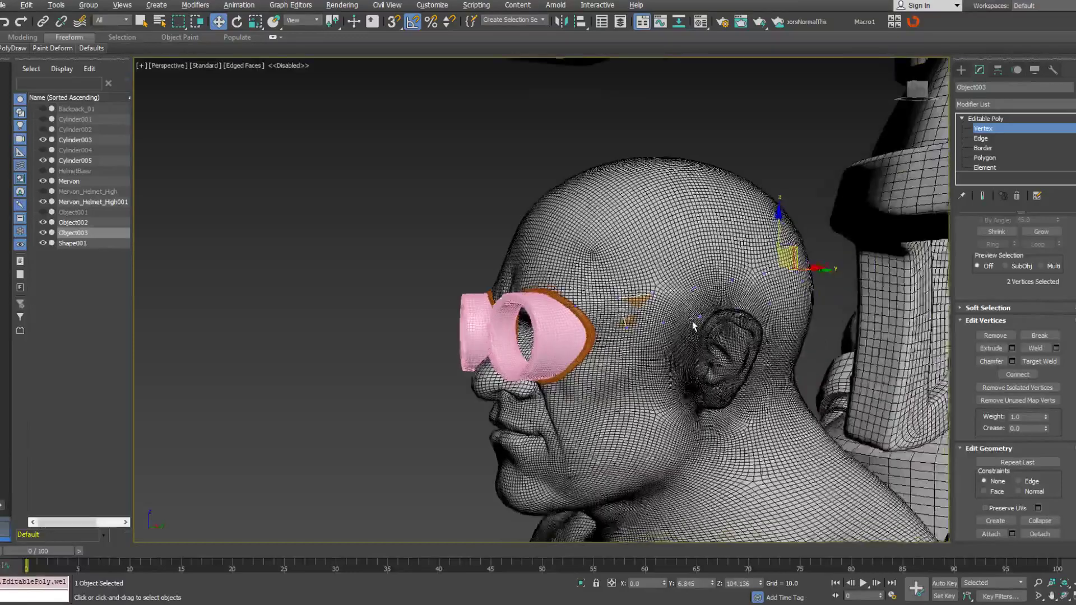
{"action": "scroll", "coordinate": [692, 325], "scroll_direction": "up", "scroll_amount": 5}
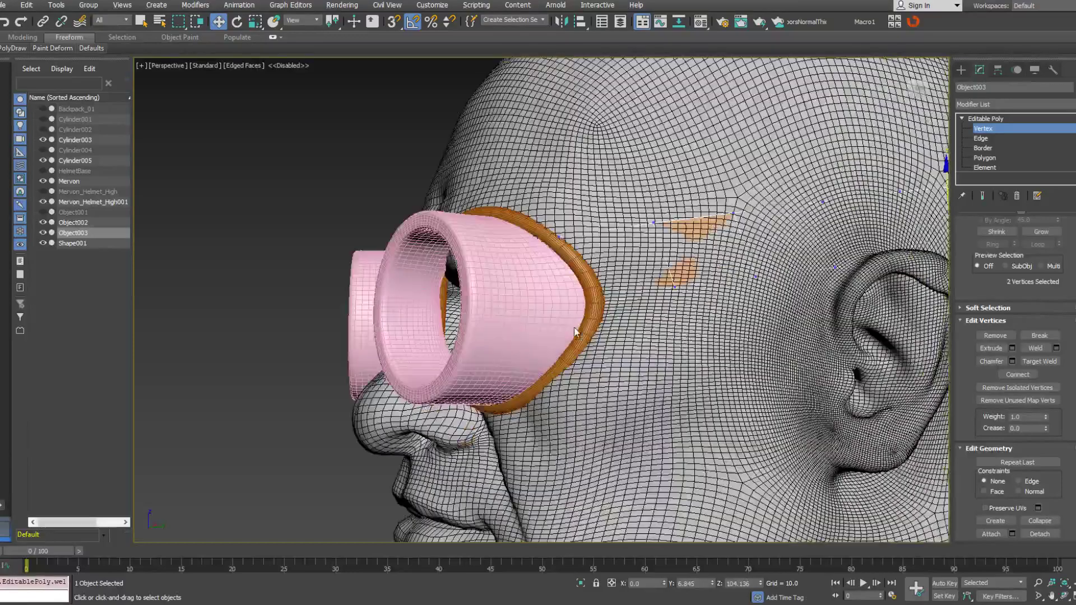
{"action": "left_click", "coordinate": [980, 138]}
{"action": "left_click", "coordinate": [639, 297]}
{"action": "middle_click_drag", "start_coordinate": [638, 297], "coordinate": [578, 324], "text": "alt"}
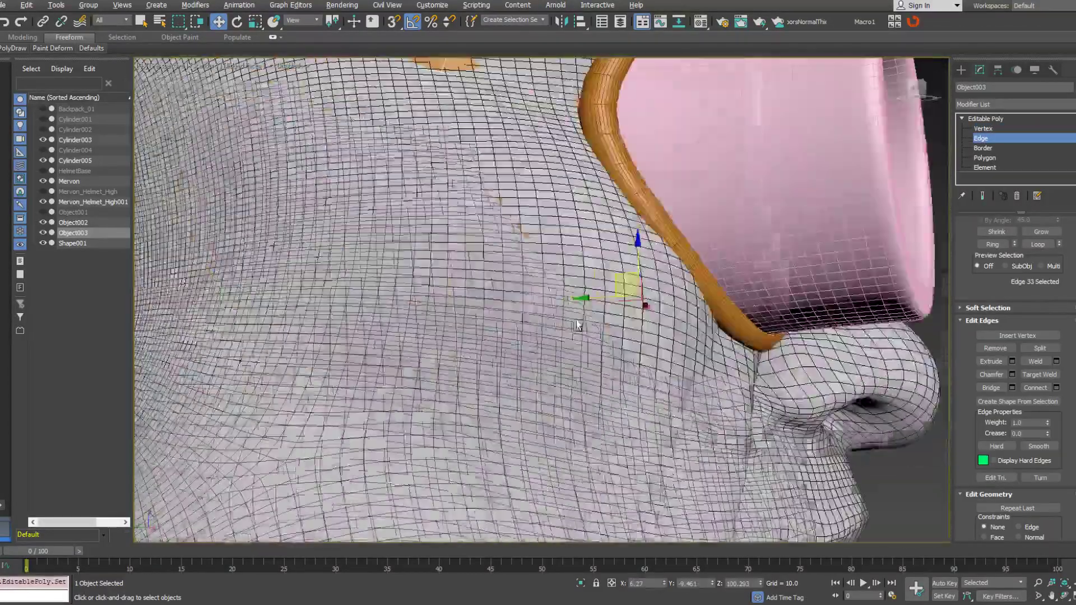
{"action": "scroll", "coordinate": [578, 323], "scroll_direction": "down", "scroll_amount": 5}
{"action": "left_click", "coordinate": [477, 255], "text": "ctrl"}
{"action": "mouse_move", "coordinate": [478, 256]}
{"action": "middle_mouse_down", "text": "alt"}
{"action": "mouse_move", "coordinate": [493, 258]}
{"action": "mouse_move", "coordinate": [480, 259]}
{"action": "middle_mouse_up", "text": "alt"}
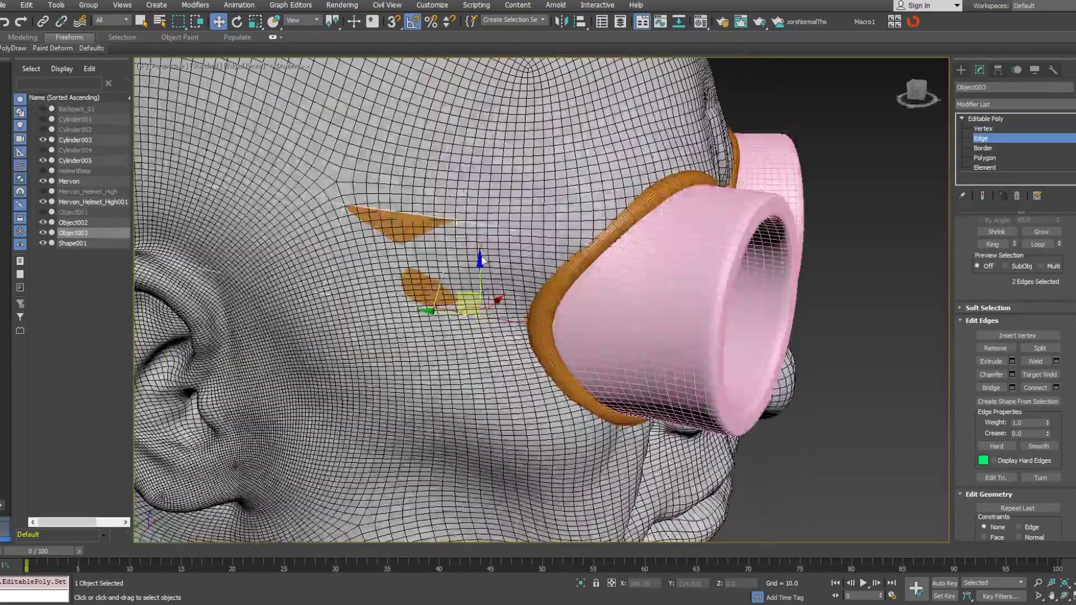
{"action": "left_click_drag", "start_coordinate": [481, 259], "coordinate": [482, 328], "text": "shift"}
{"action": "key", "text": "F3"}
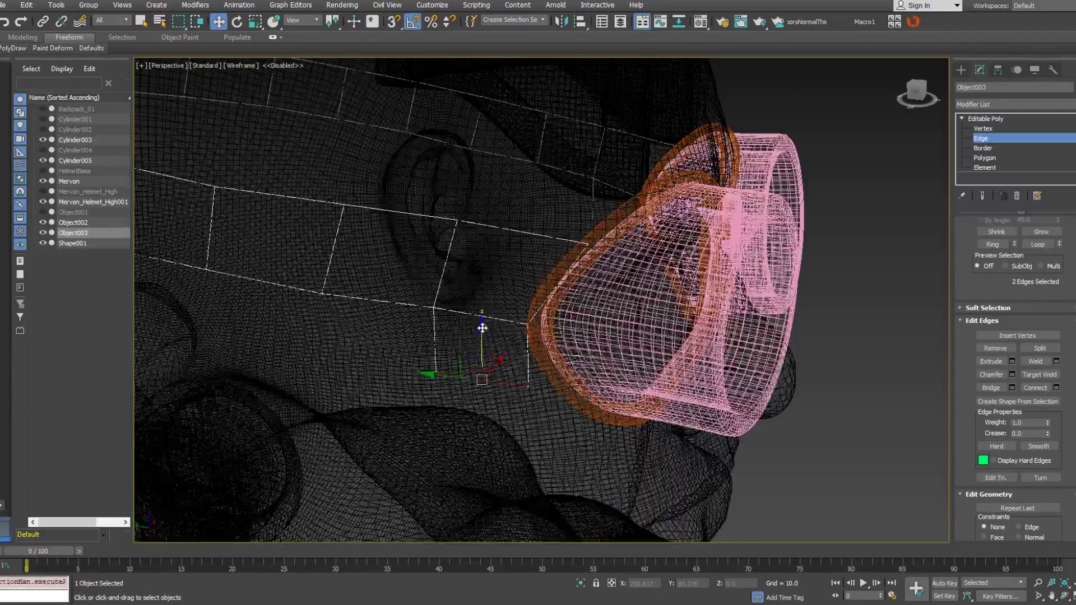
Extrude the adjacent lower strap edge toward the ear downward as well, on both sides of the head.
{"action": "left_click", "coordinate": [985, 129]}
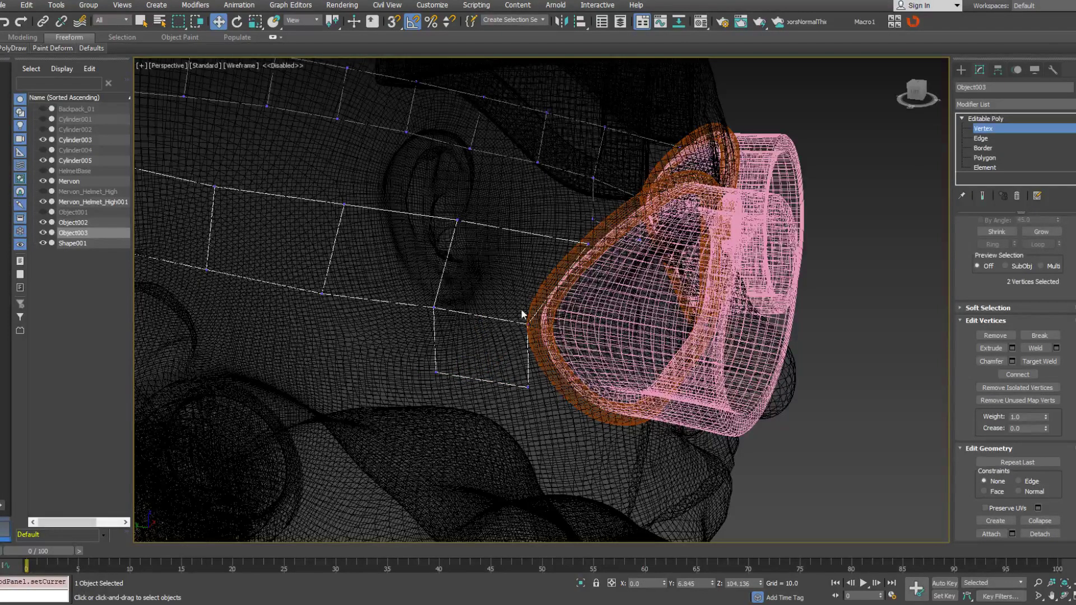
{"action": "left_click", "coordinate": [985, 139]}
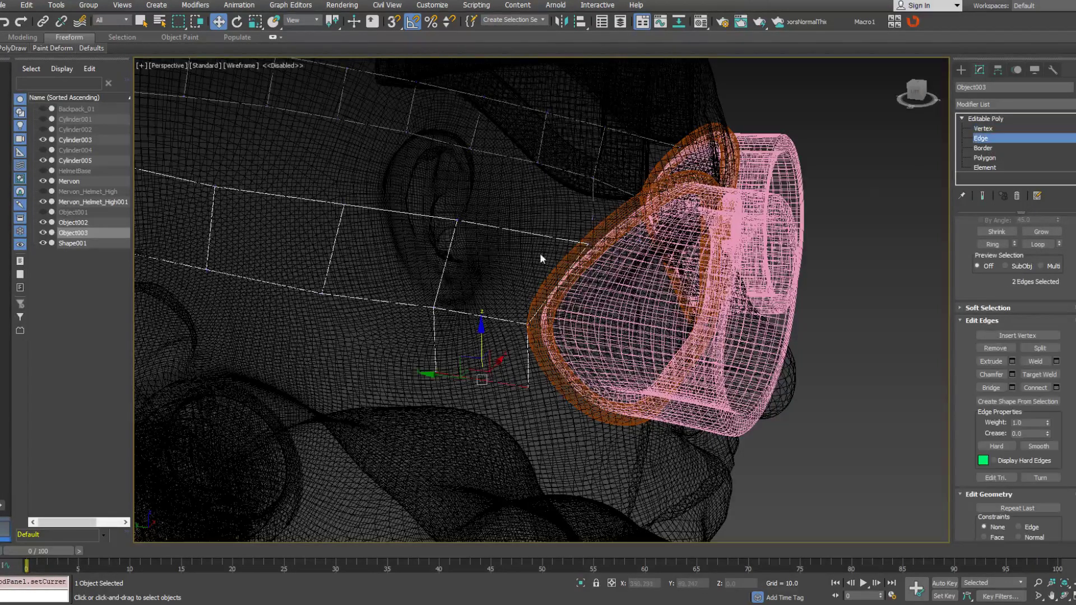
{"action": "left_click", "coordinate": [421, 304]}
{"action": "left_click", "coordinate": [577, 178], "text": "ctrl"}
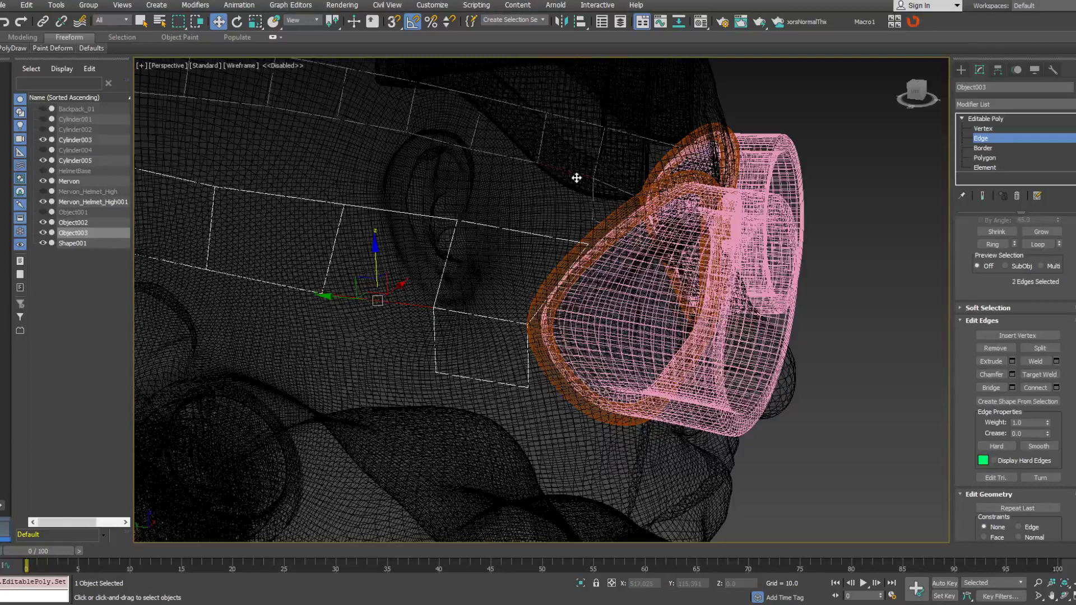
{"action": "left_click", "coordinate": [970, 130]}
Target weld the new polygons' adjoining corners and merge their rear lower corners into the strap's lower edge on both sides.
{"action": "right_click", "coordinate": [612, 287]}
{"action": "left_click", "coordinate": [587, 362]}
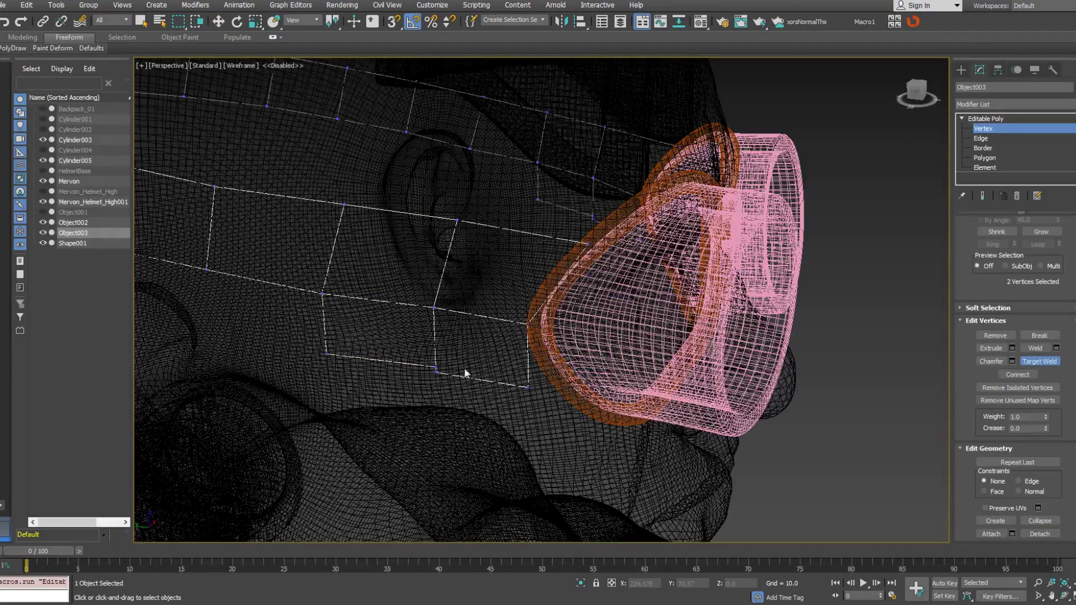
{"action": "left_click", "coordinate": [436, 374]}
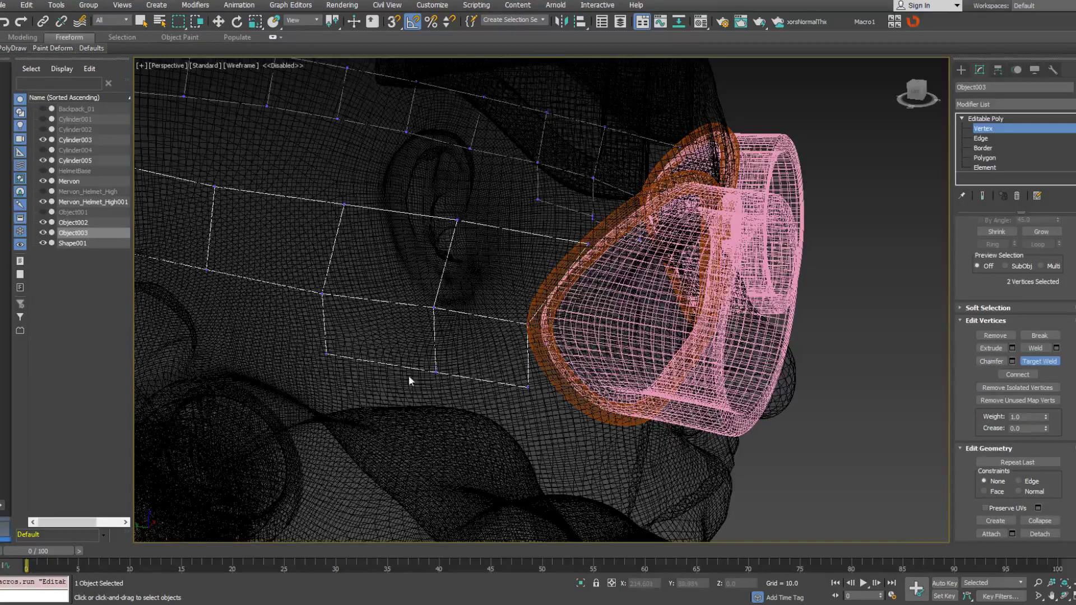
{"action": "left_click", "coordinate": [326, 355]}
{"action": "left_click", "coordinate": [322, 294]}
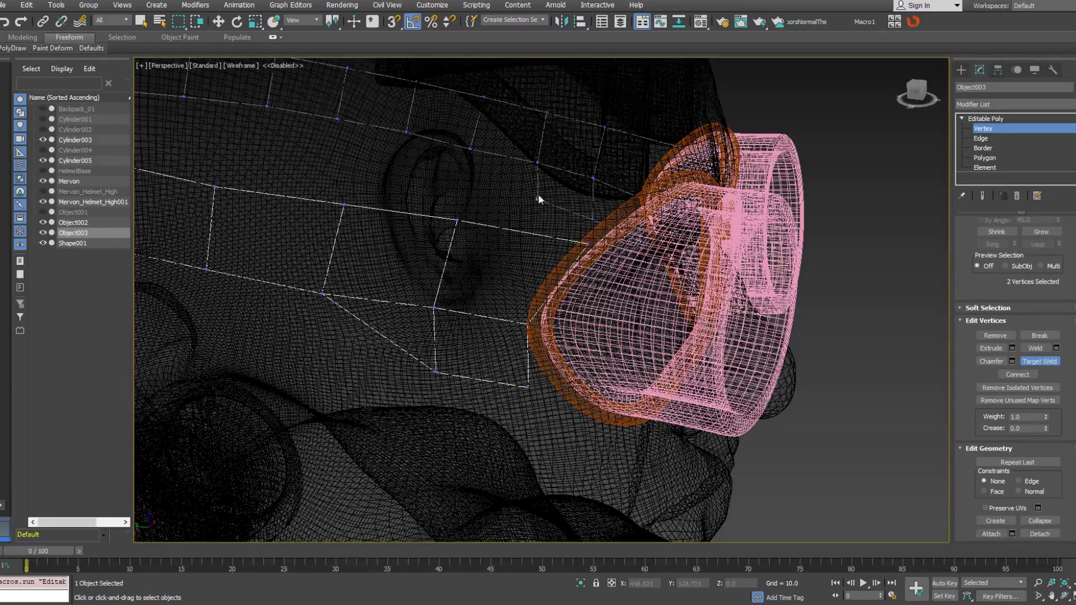
{"action": "left_click", "coordinate": [536, 162]}
{"action": "key", "text": "w"}
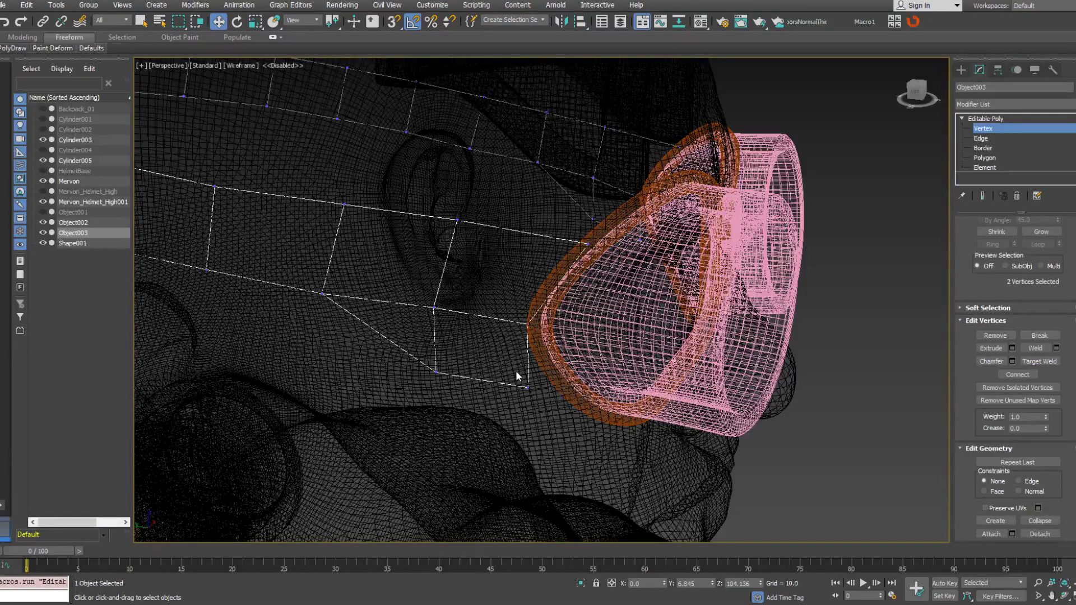
Fit the widened strap end's lower corner vertices to the head surface beside the goggle rim with the PolyDraw Extend tool.
{"action": "mouse_move", "coordinate": [53, 48]}
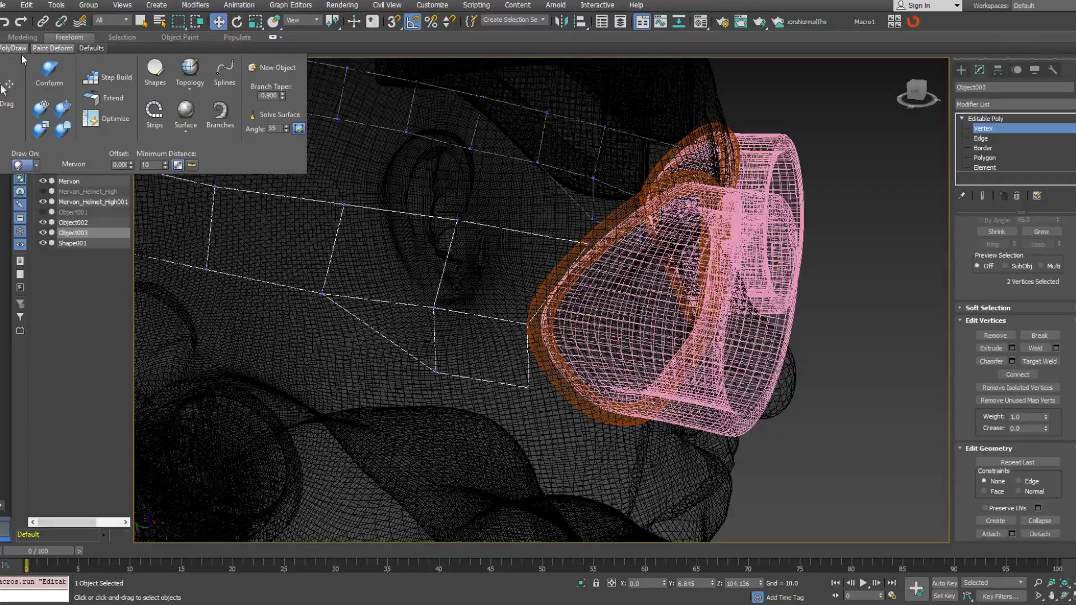
{"action": "left_click", "coordinate": [105, 98]}
{"action": "mouse_move", "coordinate": [550, 364]}
{"action": "middle_mouse_down"}
{"action": "mouse_move", "coordinate": [533, 348]}
{"action": "mouse_move", "coordinate": [498, 352]}
{"action": "mouse_move", "coordinate": [502, 364]}
{"action": "mouse_move", "coordinate": [507, 355]}
{"action": "middle_mouse_up"}
{"action": "key", "text": "F3"}
{"action": "key", "text": "F3"}
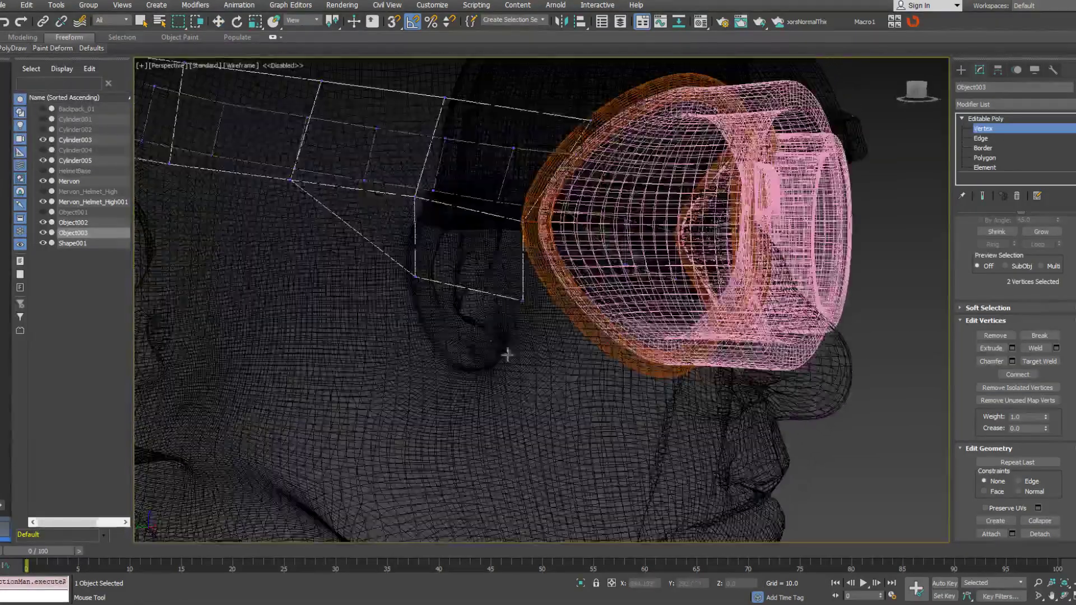
{"action": "key", "text": "F3"}
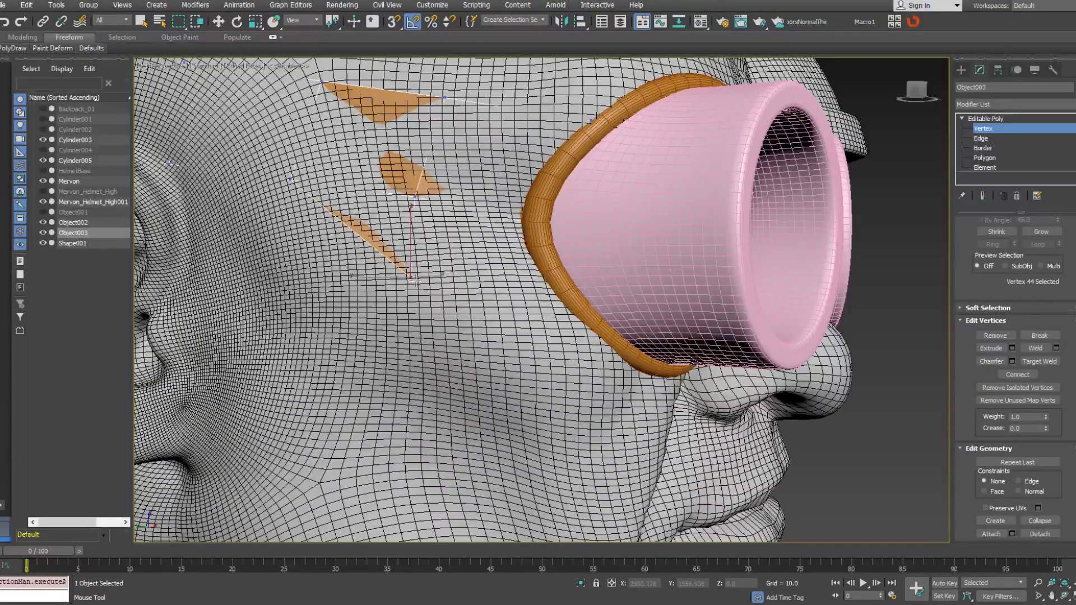
{"action": "key", "text": "F3"}
{"action": "key", "text": "F3"}
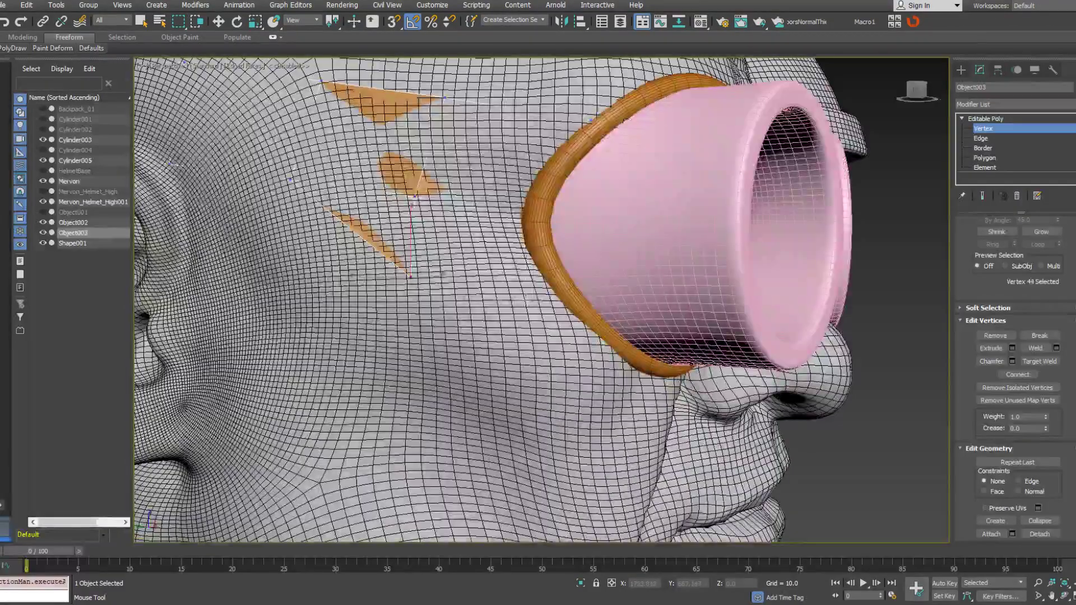
Fit the lower corner vertices of the opposite strap end to the head and goggle rim in the same way.
{"action": "middle_click_drag", "start_coordinate": [551, 300], "coordinate": [464, 381], "text": "alt"}
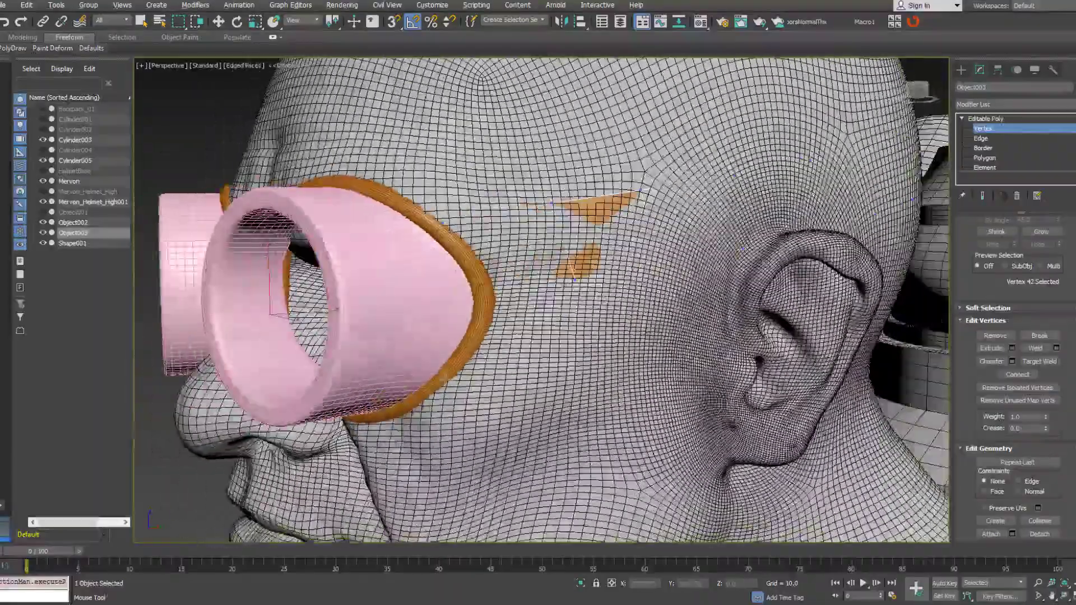
{"action": "key", "text": "F3"}
{"action": "key", "text": "F3"}
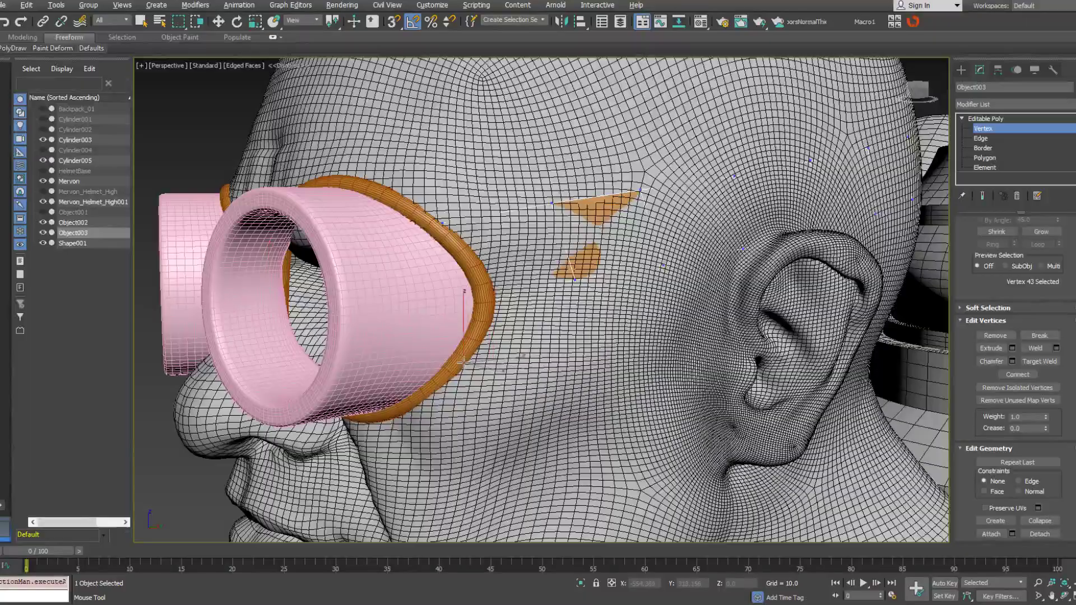
Delete the vertices of the strap half on the character's left side, keeping the opposite half.
{"action": "middle_click_drag", "start_coordinate": [470, 361], "coordinate": [564, 415], "text": "alt"}
{"action": "key", "text": "w"}
{"action": "key", "text": "F3"}
{"action": "left_click_drag", "start_coordinate": [392, 143], "coordinate": [384, 137]}
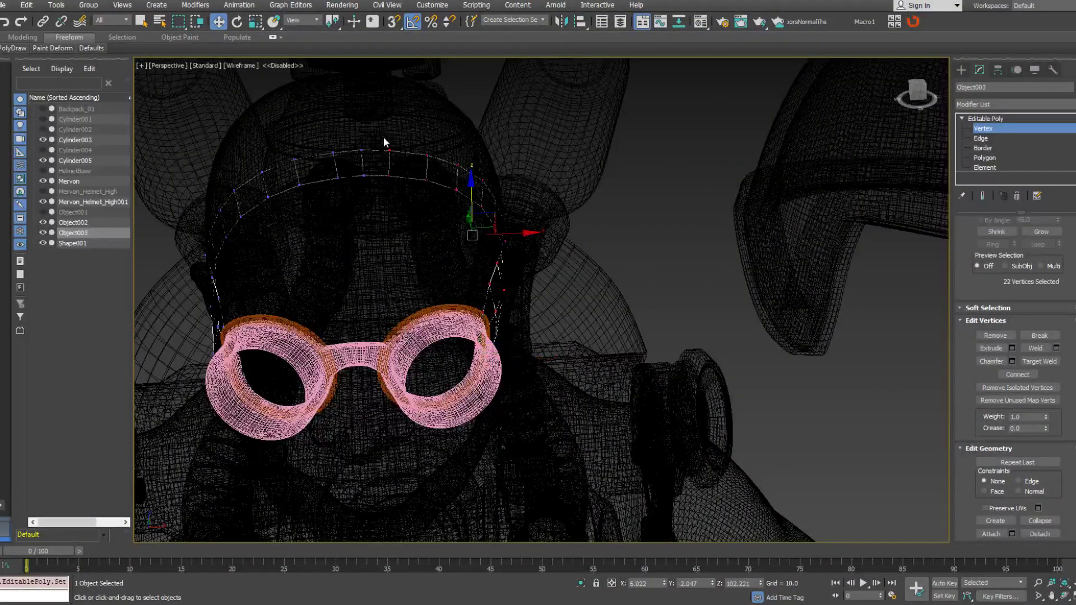
{"action": "key", "text": "Delete"}
Mirror the remaining strap half across the X axis as a copy.
{"action": "left_click", "coordinate": [985, 118]}
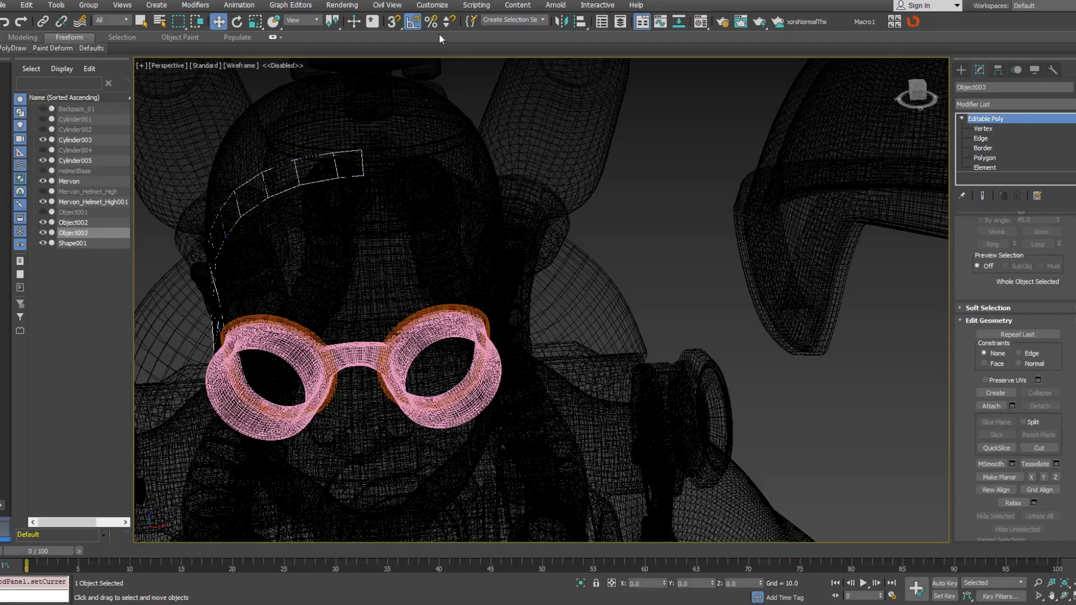
{"action": "left_click", "coordinate": [561, 21]}
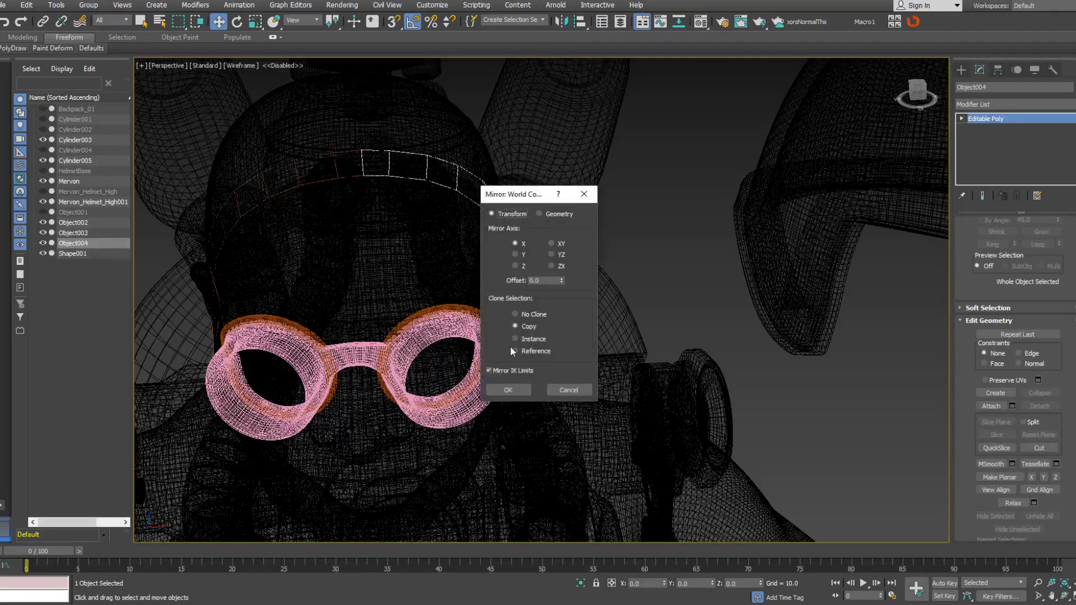
{"action": "left_click", "coordinate": [516, 390]}
Attach the mirrored strap half to the original half, undoing the accidental attachment of the head mesh.
{"action": "middle_click_drag", "start_coordinate": [253, 320], "coordinate": [208, 353], "text": "alt"}
{"action": "left_click", "coordinate": [332, 309]}
{"action": "left_click", "coordinate": [329, 307]}
{"action": "key", "text": "F3"}
{"action": "middle_click_drag", "start_coordinate": [581, 339], "coordinate": [447, 349], "text": "alt"}
{"action": "right_click", "coordinate": [447, 348]}
{"action": "left_click", "coordinate": [437, 261]}
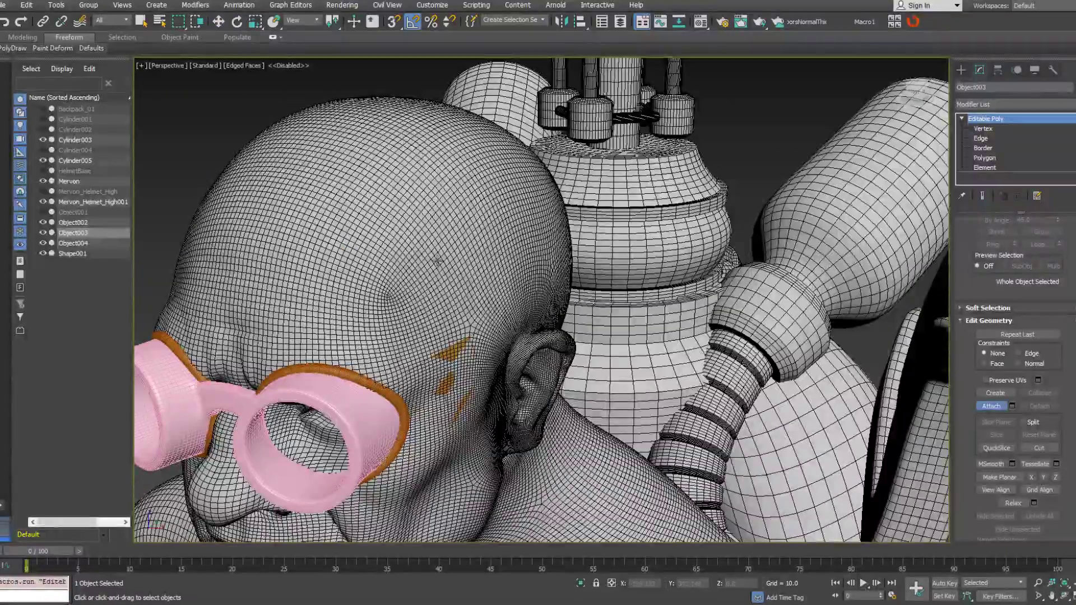
{"action": "left_click", "coordinate": [452, 346]}
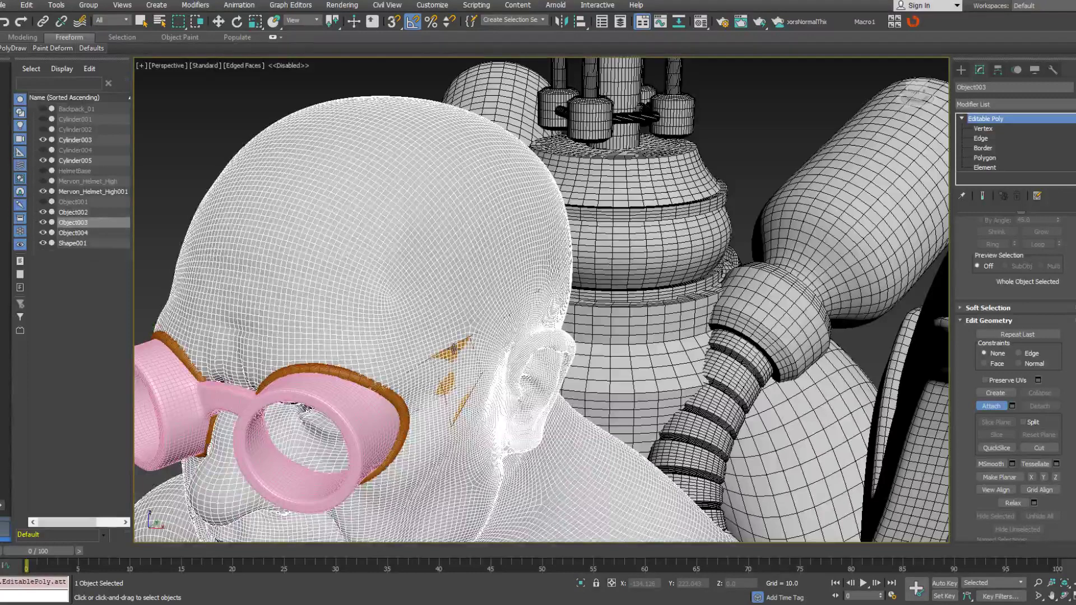
{"action": "key", "text": "ctrl+z"}
{"action": "key", "text": "w"}
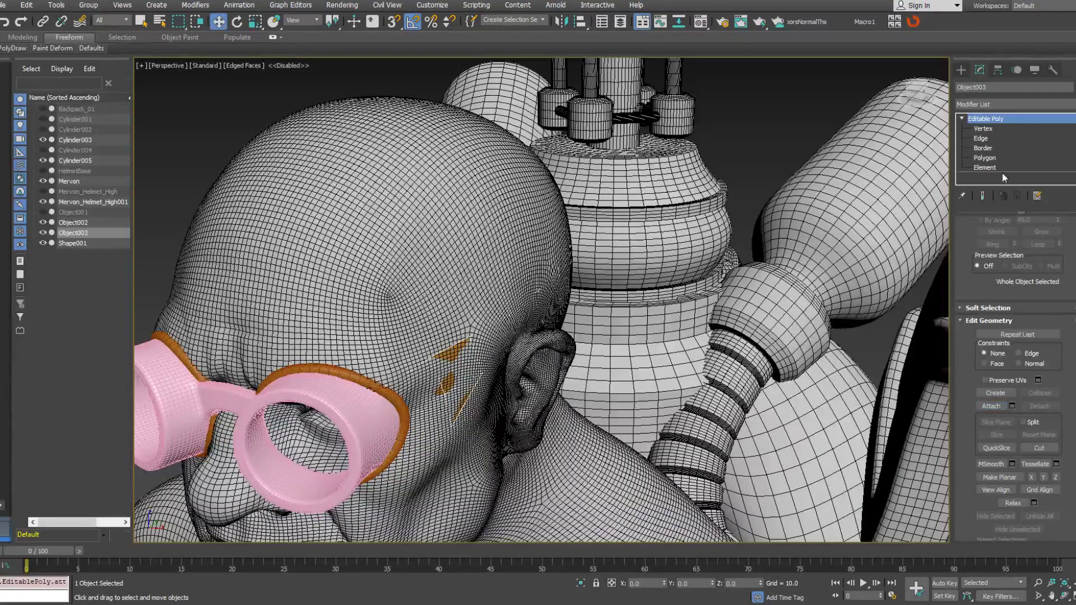
Weld the four seam vertices where the two strap halves meet at the back of the head.
{"action": "left_click", "coordinate": [991, 128]}
{"action": "key", "text": "F3"}
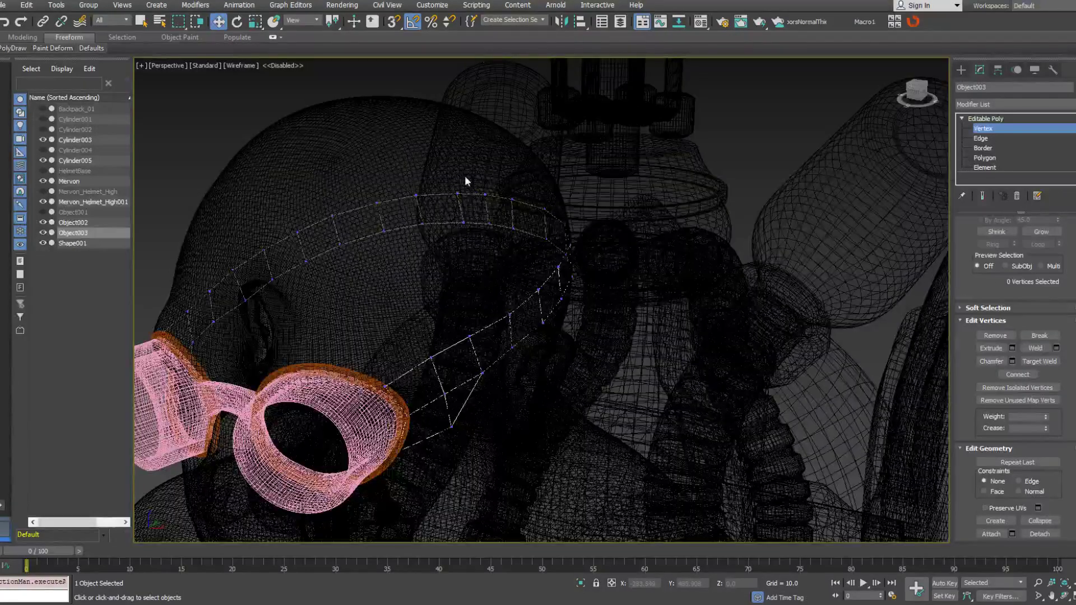
{"action": "left_click_drag", "start_coordinate": [495, 230], "coordinate": [496, 230]}
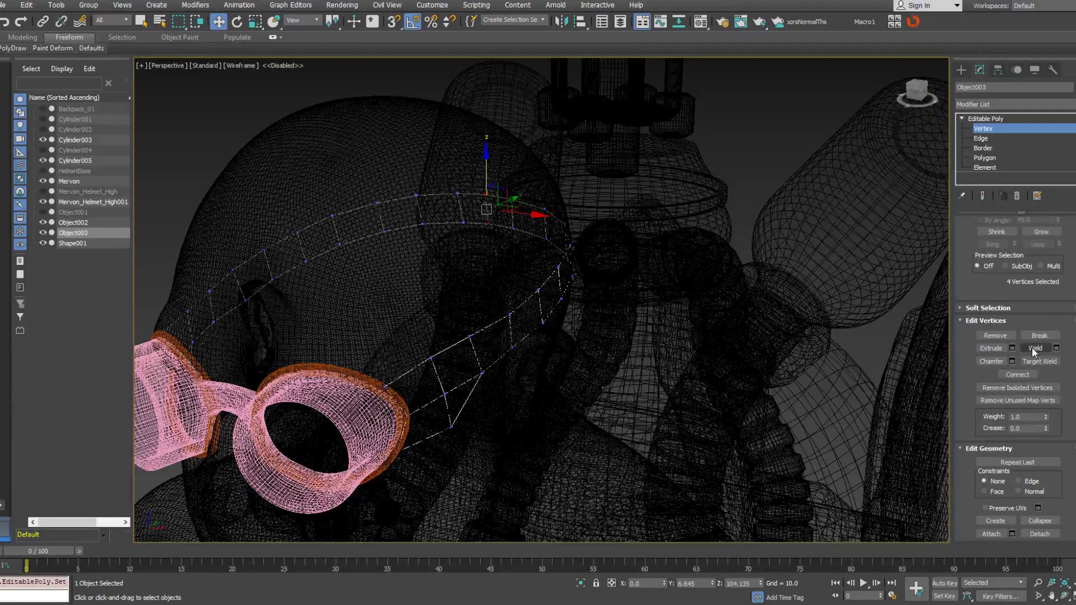
{"action": "left_click", "coordinate": [1016, 118]}
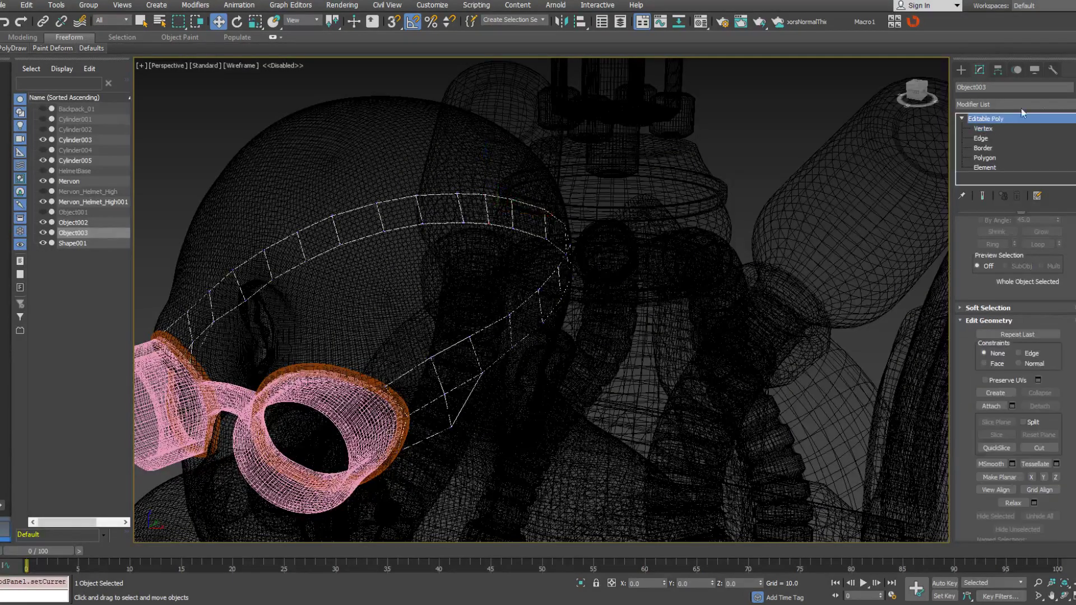
Add a Shell modifier to the strap with an inner amount of 0 and increase the outer amount to thicken it outward.
{"action": "left_click", "coordinate": [1073, 105]}
{"action": "scroll", "coordinate": [1068, 543], "scroll_direction": "down", "scroll_amount": 15}
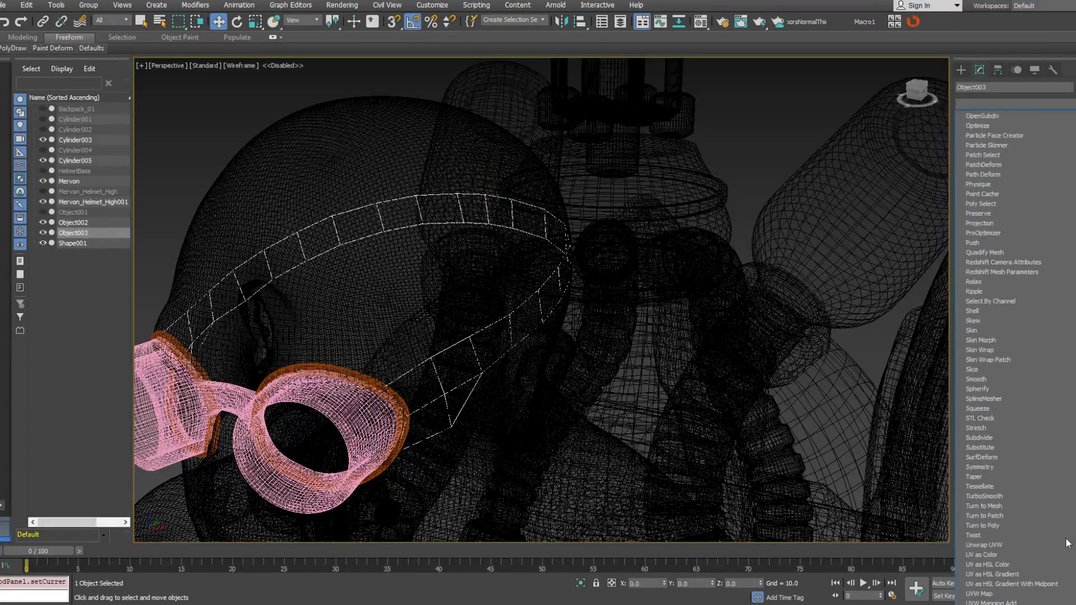
{"action": "left_click", "coordinate": [978, 311]}
{"action": "middle_click_drag", "start_coordinate": [607, 330], "coordinate": [611, 344]}
{"action": "key", "text": "F3"}
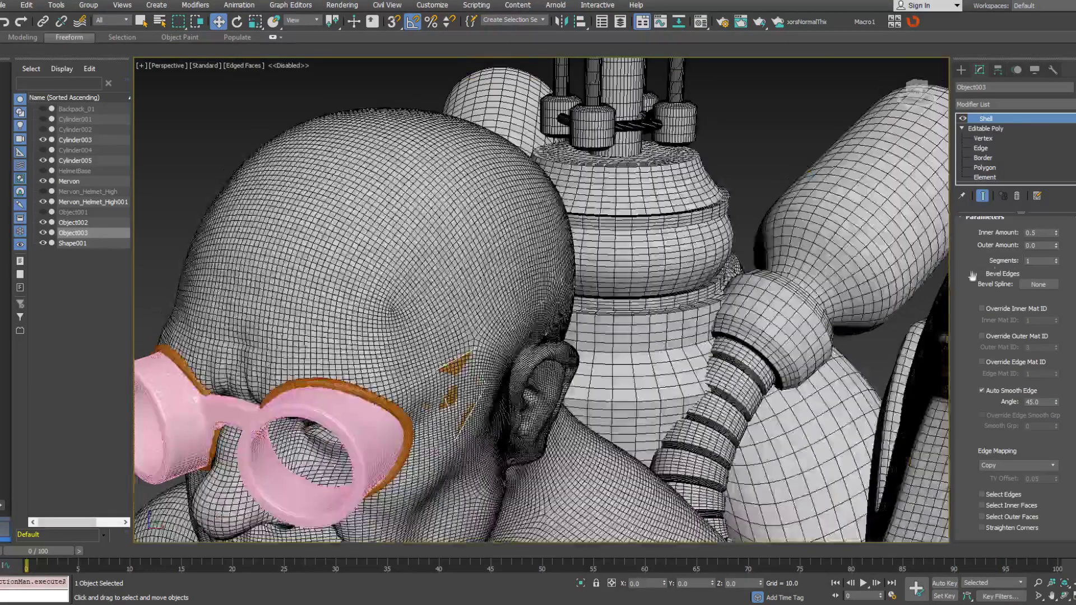
{"action": "left_click_drag", "start_coordinate": [1057, 234], "coordinate": [1063, 288]}
{"action": "left_click_drag", "start_coordinate": [1056, 246], "coordinate": [1057, 230]}
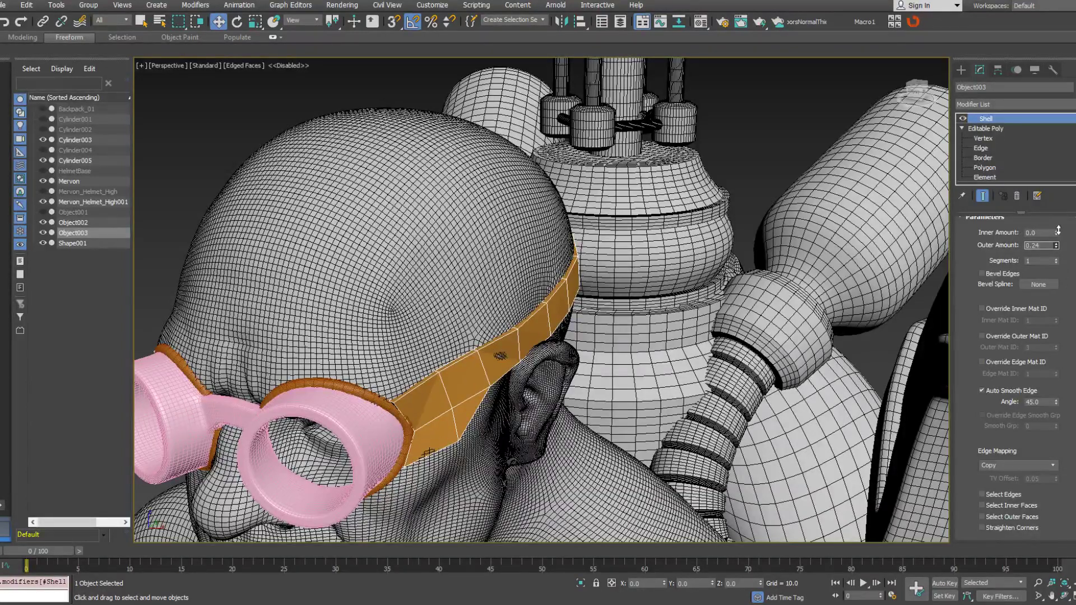
{"action": "left_click_drag", "start_coordinate": [1057, 229], "coordinate": [1058, 220]}
Collapse the strap's Shell modifier and convert the object back to Editable Poly.
{"action": "right_click", "coordinate": [993, 119]}
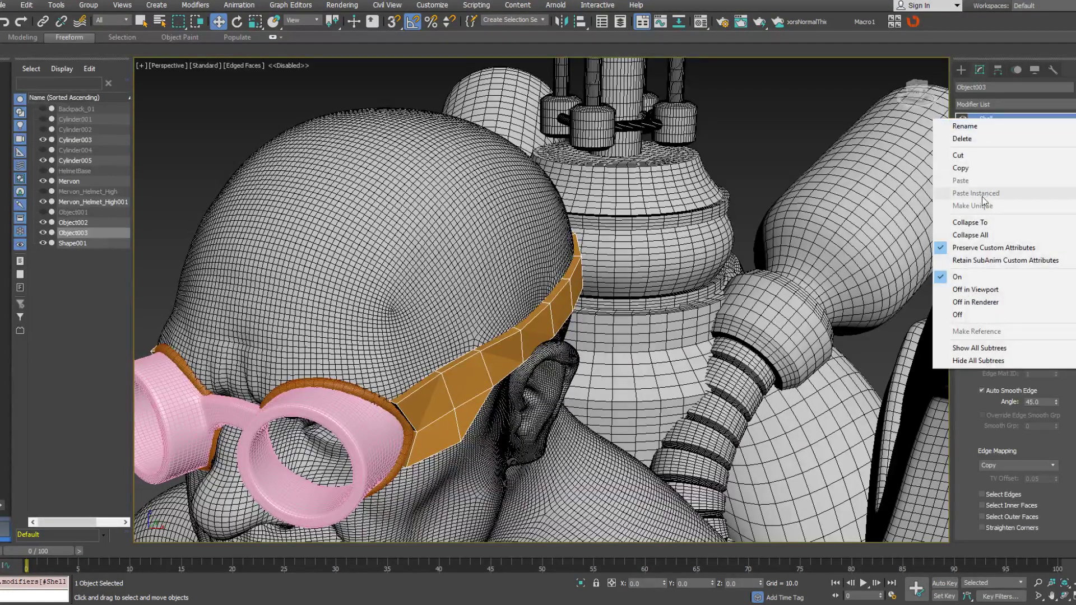
{"action": "left_click", "coordinate": [980, 223]}
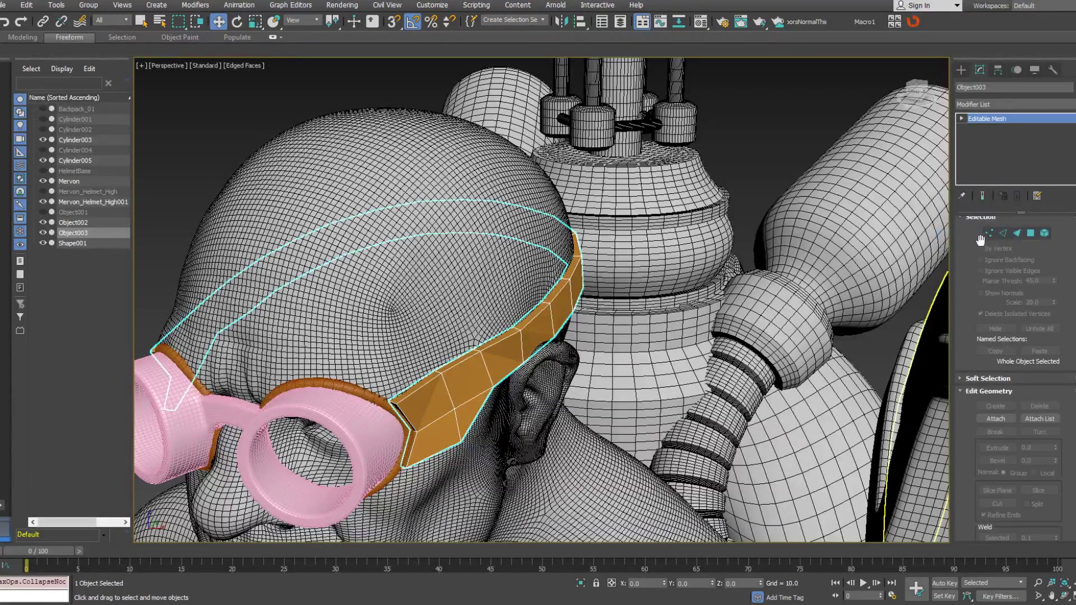
{"action": "right_click", "coordinate": [987, 154]}
{"action": "left_click", "coordinate": [1000, 243]}
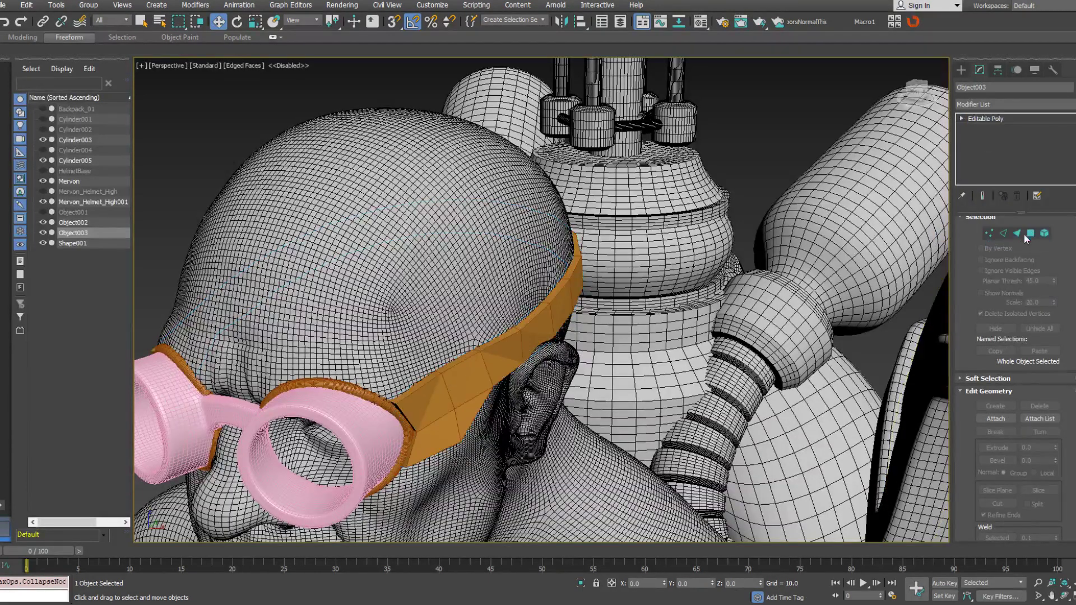
Assign the entire strap element to smoothing group 1.
{"action": "left_click", "coordinate": [962, 119]}
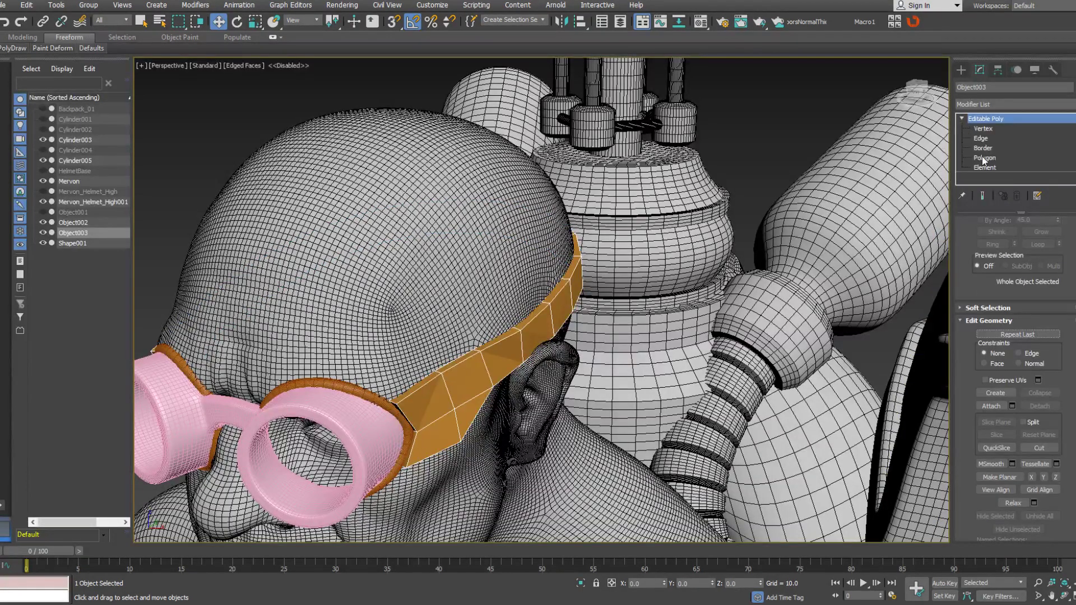
{"action": "left_click", "coordinate": [985, 168]}
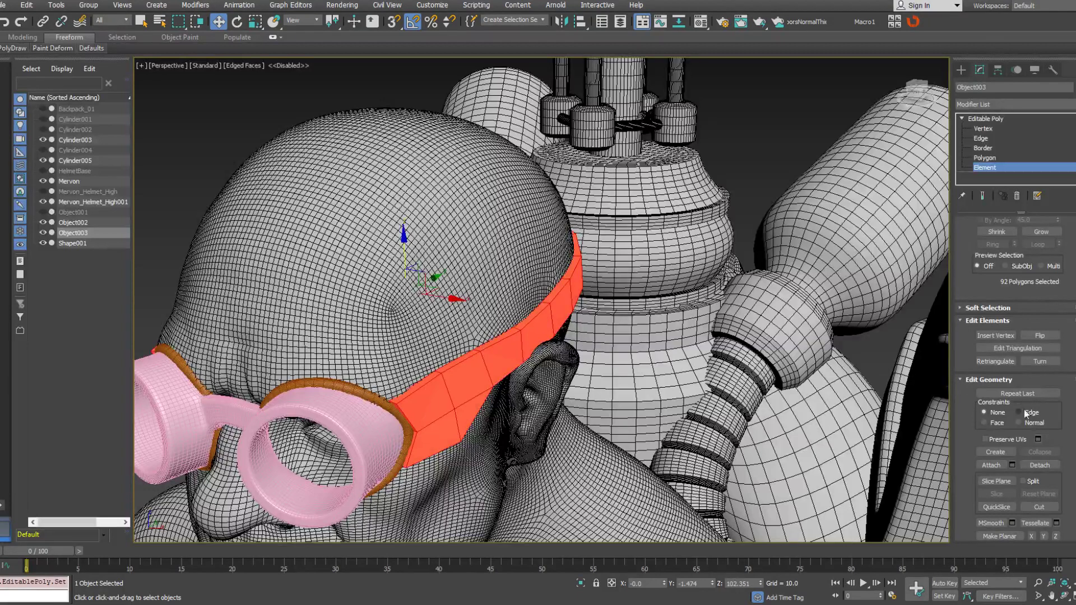
{"action": "left_click_drag", "start_coordinate": [1069, 413], "coordinate": [1069, 169]}
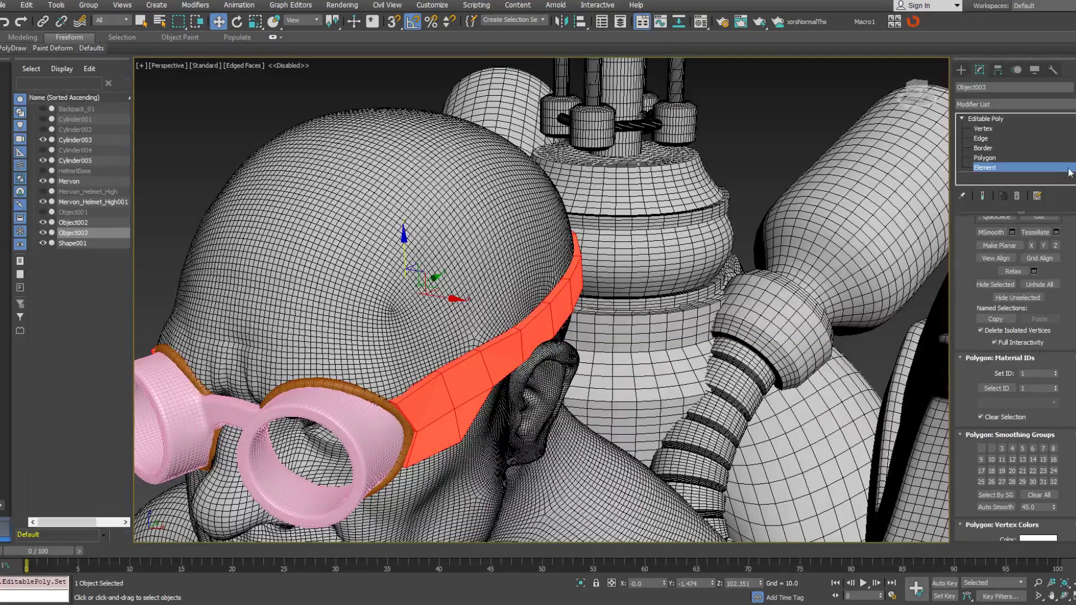
{"action": "left_click", "coordinate": [981, 448]}
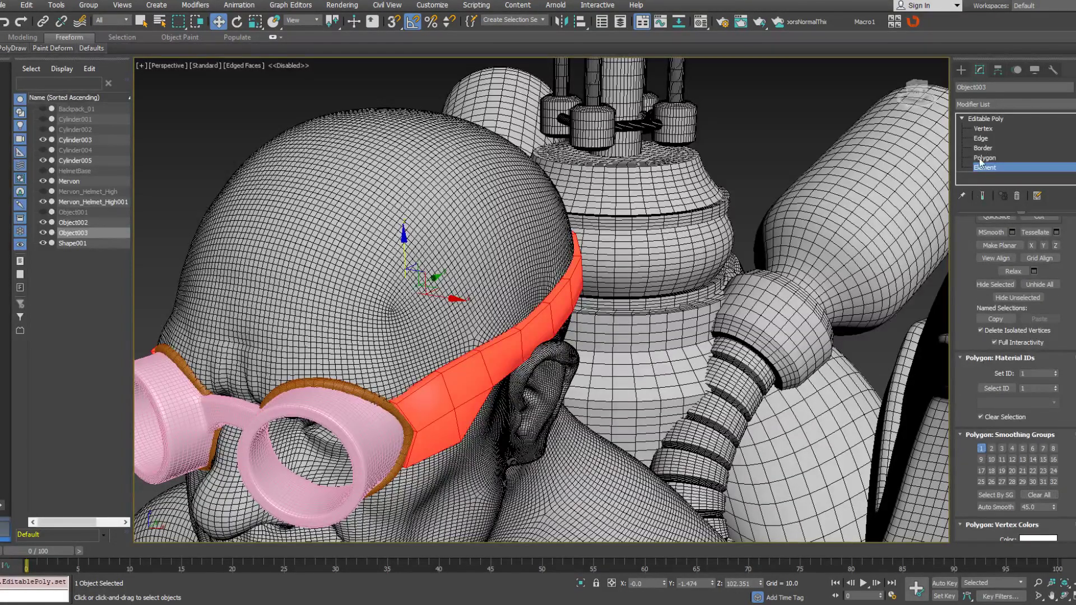
Select the ring of edges around the strap's thin border and convert the selection to polygons.
{"action": "left_click", "coordinate": [981, 138]}
{"action": "left_click", "coordinate": [540, 324]}
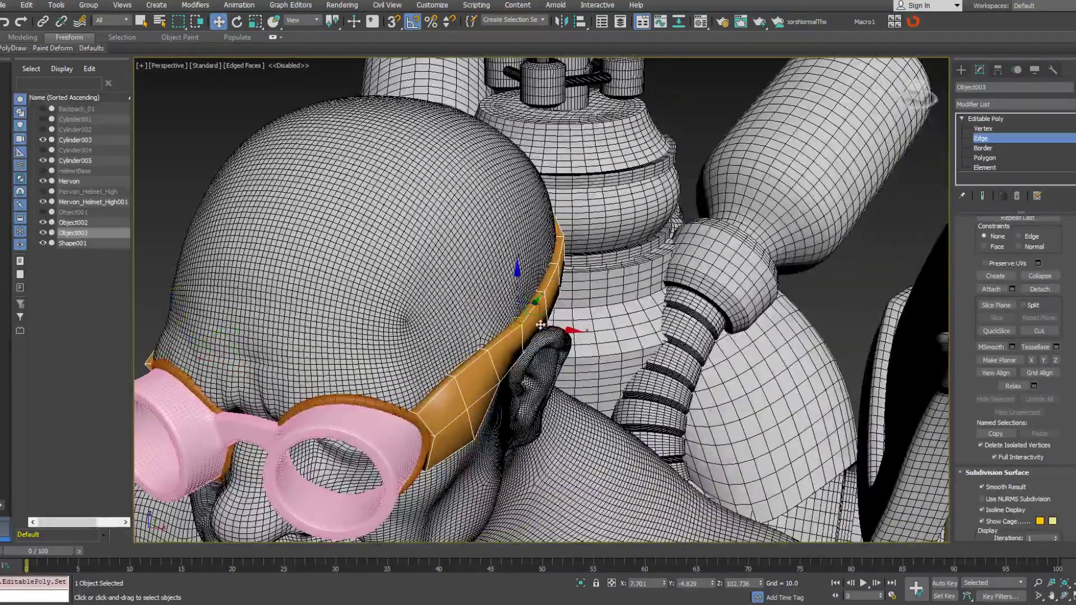
{"action": "scroll", "coordinate": [1042, 332], "scroll_direction": "up", "scroll_amount": 5}
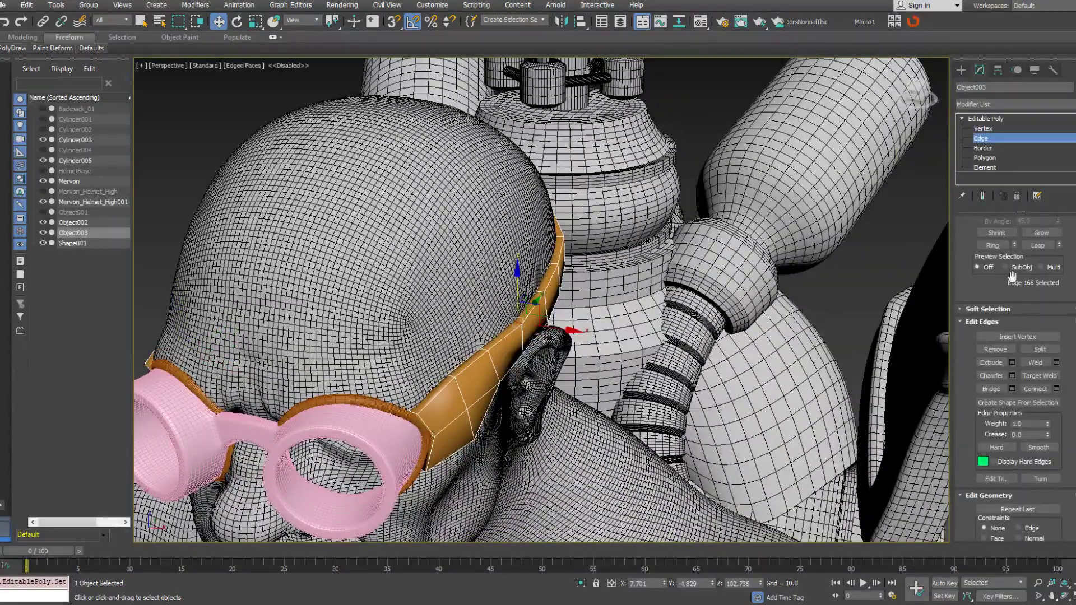
{"action": "left_click", "coordinate": [992, 245]}
{"action": "middle_click_drag", "start_coordinate": [522, 401], "coordinate": [632, 381]}
{"action": "key", "text": "F3"}
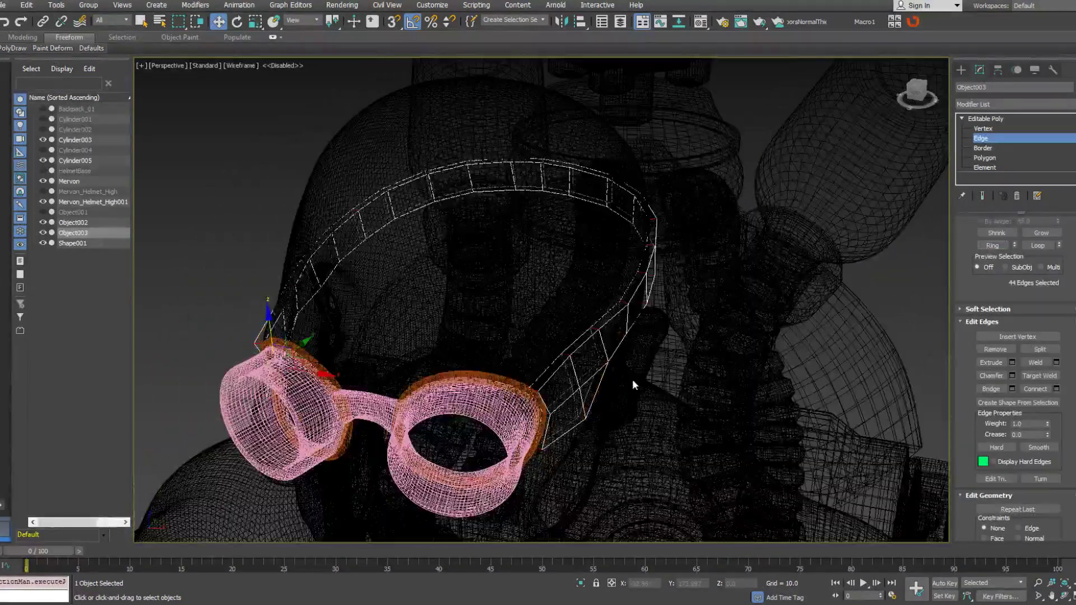
{"action": "right_click", "coordinate": [597, 360]}
{"action": "left_click", "coordinate": [547, 281]}
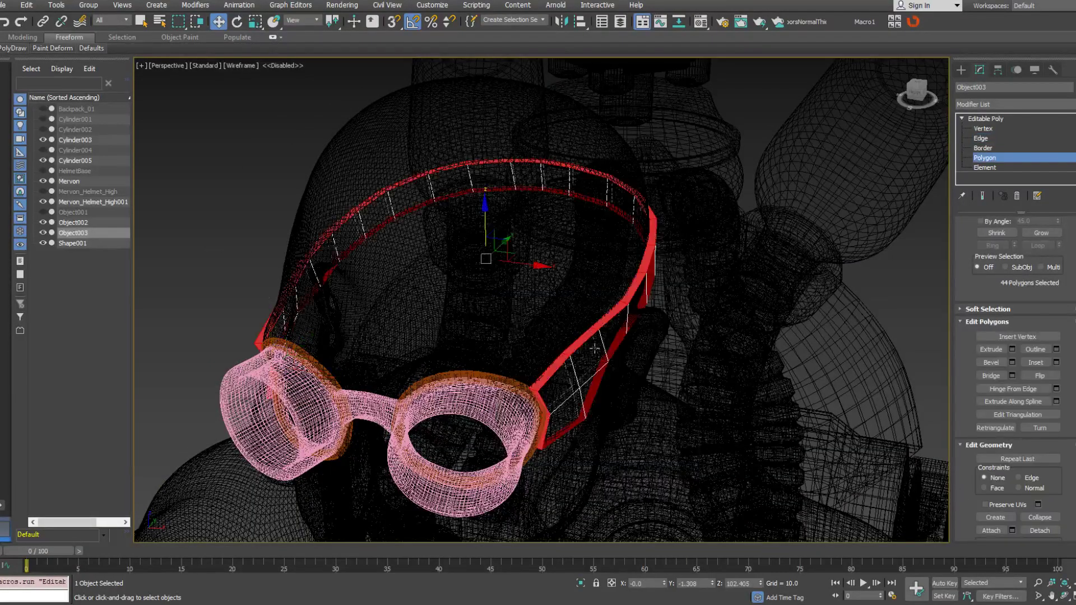
Exclude the end-cap polygons at both goggle rims from the selection and assign the strap's border polygons to smoothing group 2.
{"action": "middle_click_drag", "start_coordinate": [595, 349], "coordinate": [571, 353], "text": "alt"}
{"action": "left_click", "coordinate": [480, 389], "text": "alt"}
{"action": "left_click", "coordinate": [501, 406], "text": "alt"}
{"action": "middle_click_drag", "start_coordinate": [328, 409], "coordinate": [406, 365], "text": "alt"}
{"action": "left_click", "coordinate": [447, 353], "text": "alt"}
{"action": "left_click", "coordinate": [430, 332], "text": "alt"}
{"action": "middle_click_drag", "start_coordinate": [502, 344], "coordinate": [417, 339], "text": "alt"}
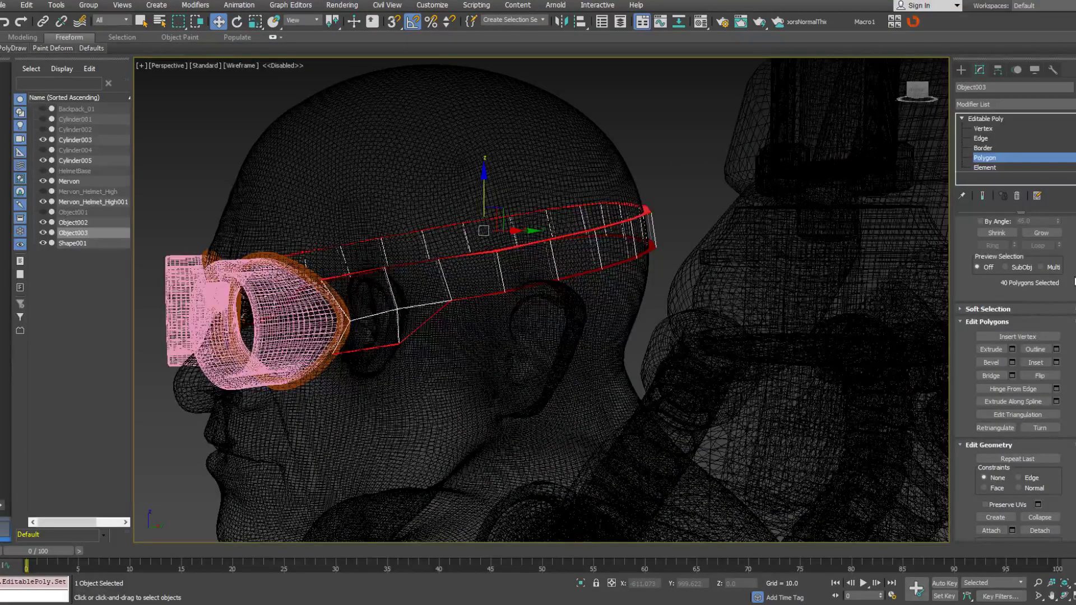
{"action": "scroll", "coordinate": [1055, 438], "scroll_direction": "up", "scroll_amount": 3}
{"action": "scroll", "coordinate": [1055, 466], "scroll_direction": "down", "scroll_amount": 15}
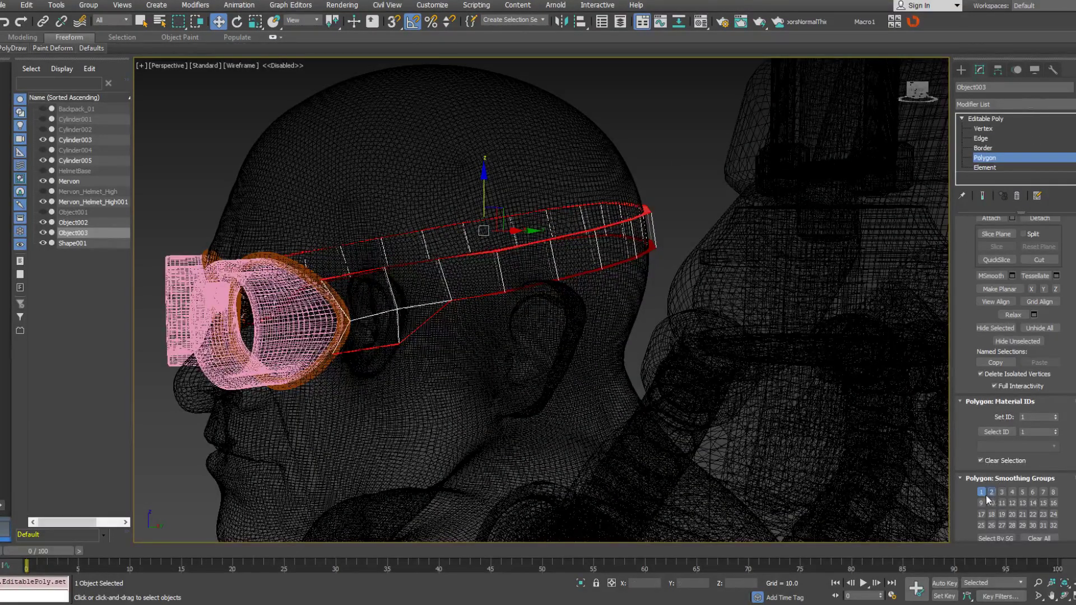
Select the end-cap polygons at both strap ends and move them from smoothing group 1 to smoothing group 3.
{"action": "middle_click_drag", "start_coordinate": [533, 362], "coordinate": [538, 330], "text": "alt"}
{"action": "left_click", "coordinate": [427, 276]}
{"action": "left_click", "coordinate": [415, 329]}
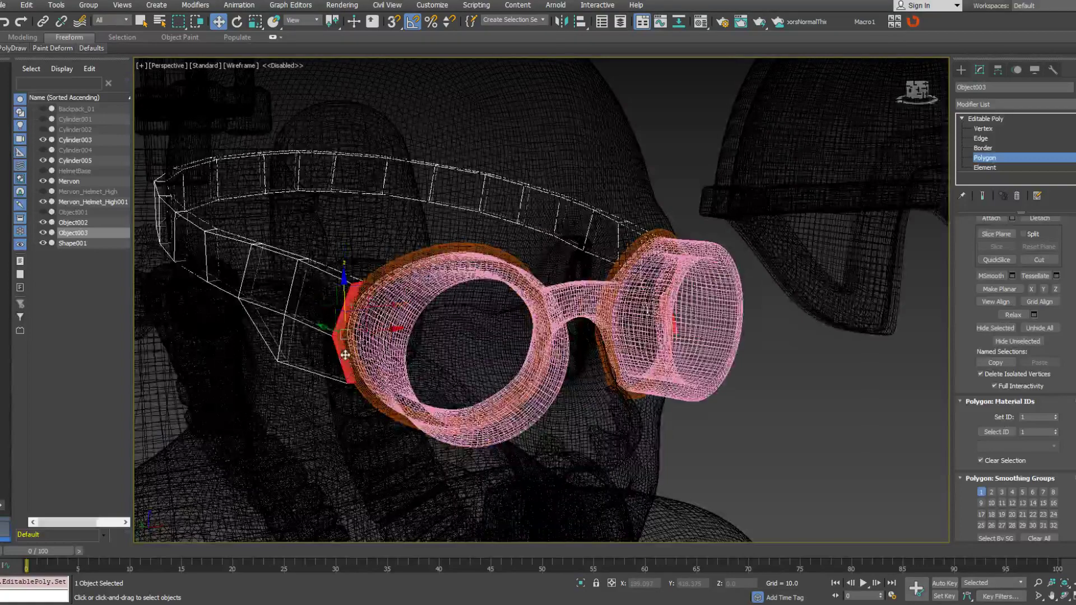
{"action": "left_click", "coordinate": [1001, 492]}
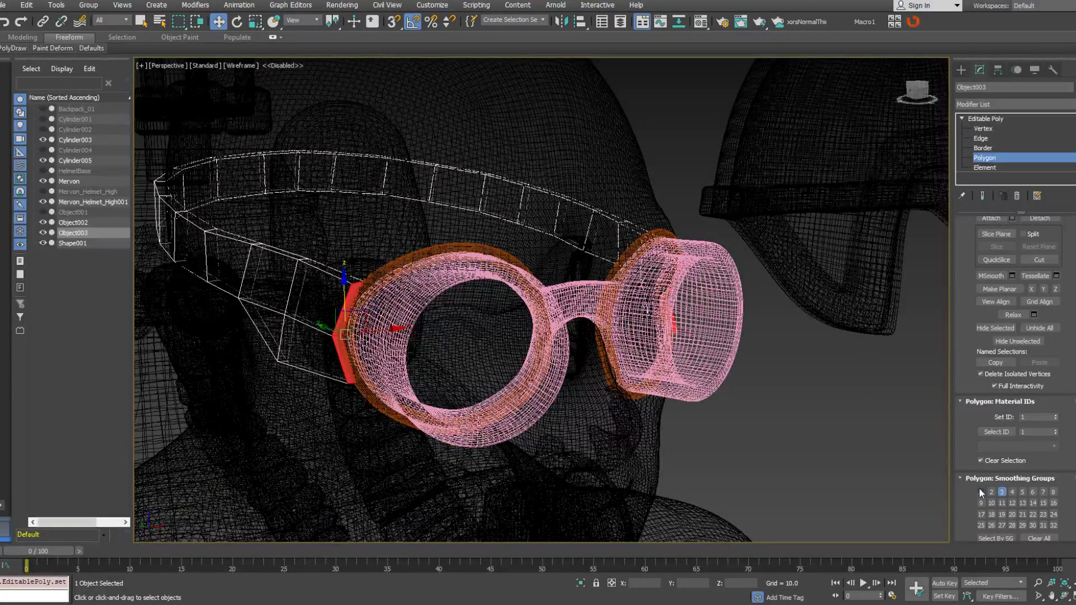
{"action": "middle_click_drag", "start_coordinate": [504, 280], "coordinate": [458, 230], "text": "alt"}
{"action": "key", "text": "F3"}
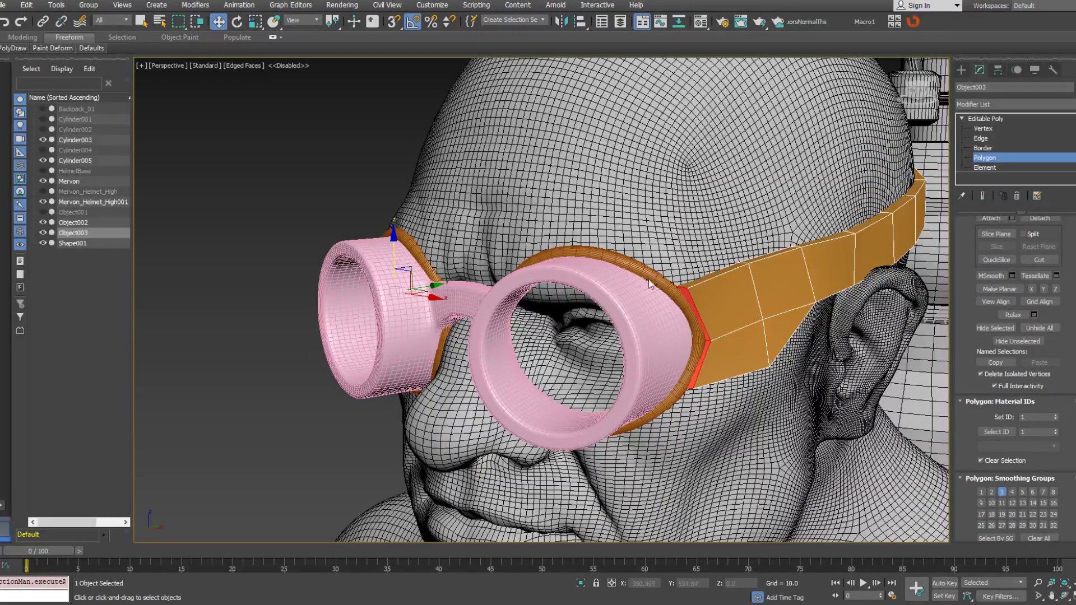
{"action": "left_click", "coordinate": [984, 158]}
Copy both TurboSmooth modifiers from the goggle frame and paste them onto the strap.
{"action": "left_click", "coordinate": [676, 296]}
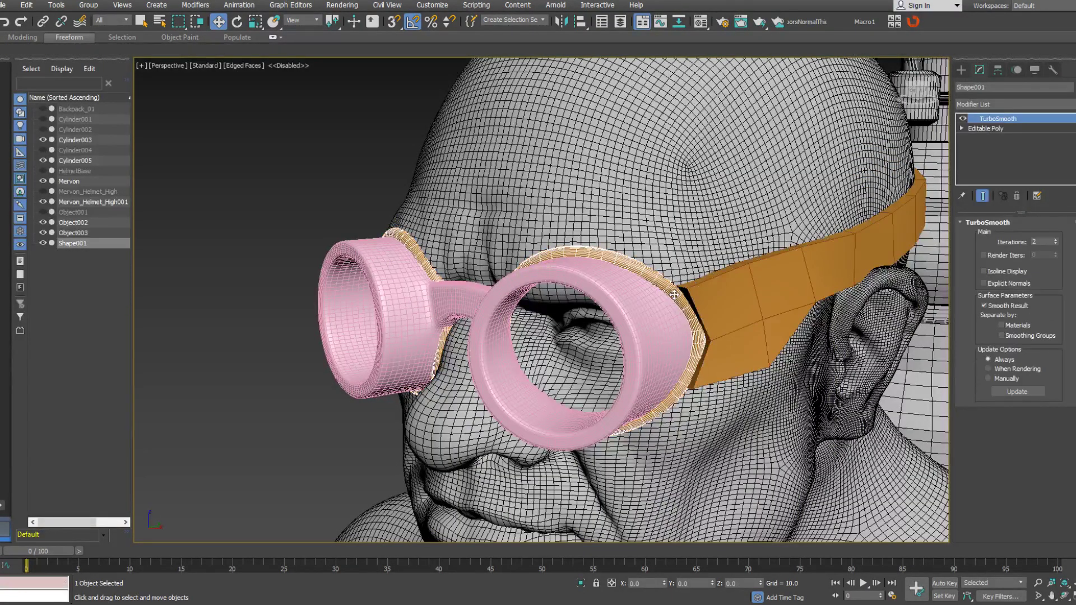
{"action": "right_click", "coordinate": [675, 296]}
{"action": "left_click", "coordinate": [624, 306]}
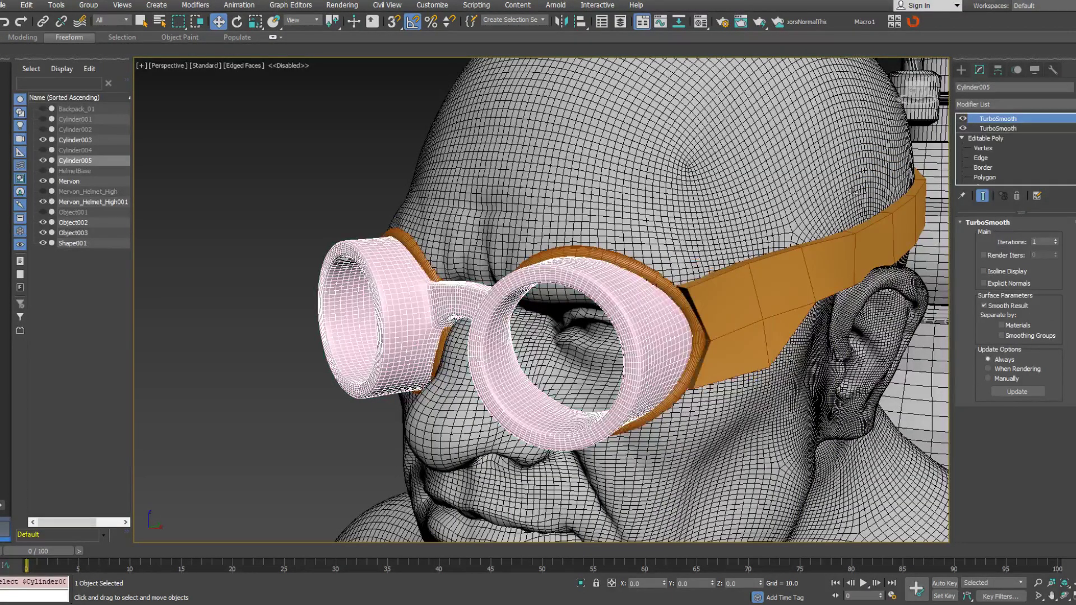
{"action": "left_click", "coordinate": [1006, 130], "text": "ctrl"}
{"action": "right_click", "coordinate": [1006, 131]}
{"action": "left_click", "coordinate": [978, 175]}
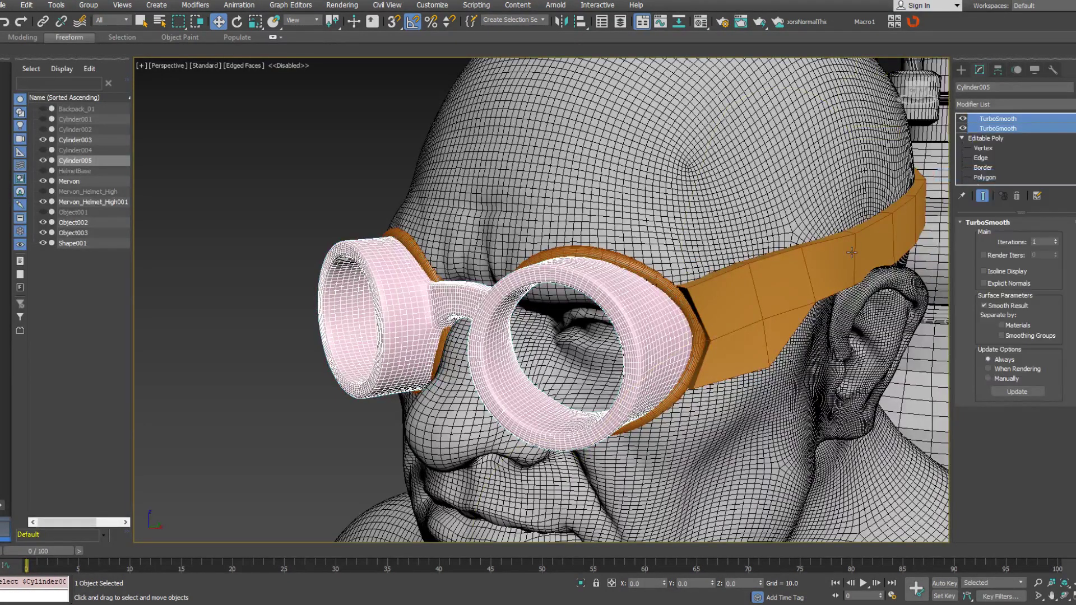
{"action": "left_click", "coordinate": [851, 252]}
{"action": "right_click", "coordinate": [997, 118]}
{"action": "left_click", "coordinate": [1009, 121]}
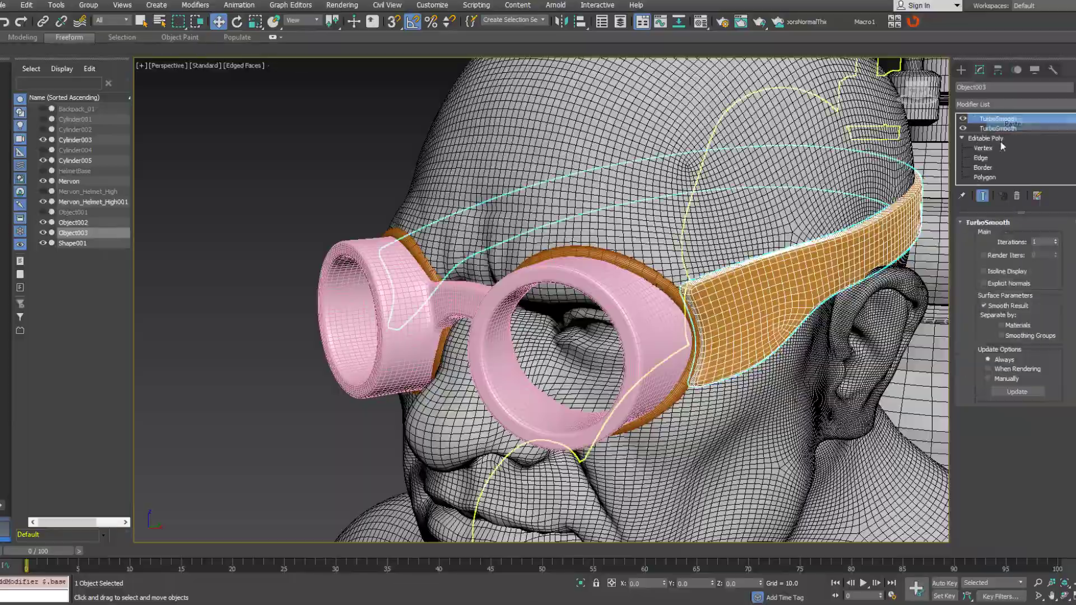
Unhide all scene objects and delete the leftover Cylinder004 object around the goggles.
{"action": "middle_click_drag", "start_coordinate": [776, 263], "coordinate": [690, 256], "text": "alt"}
{"action": "scroll", "coordinate": [600, 274], "scroll_direction": "down", "scroll_amount": 4}
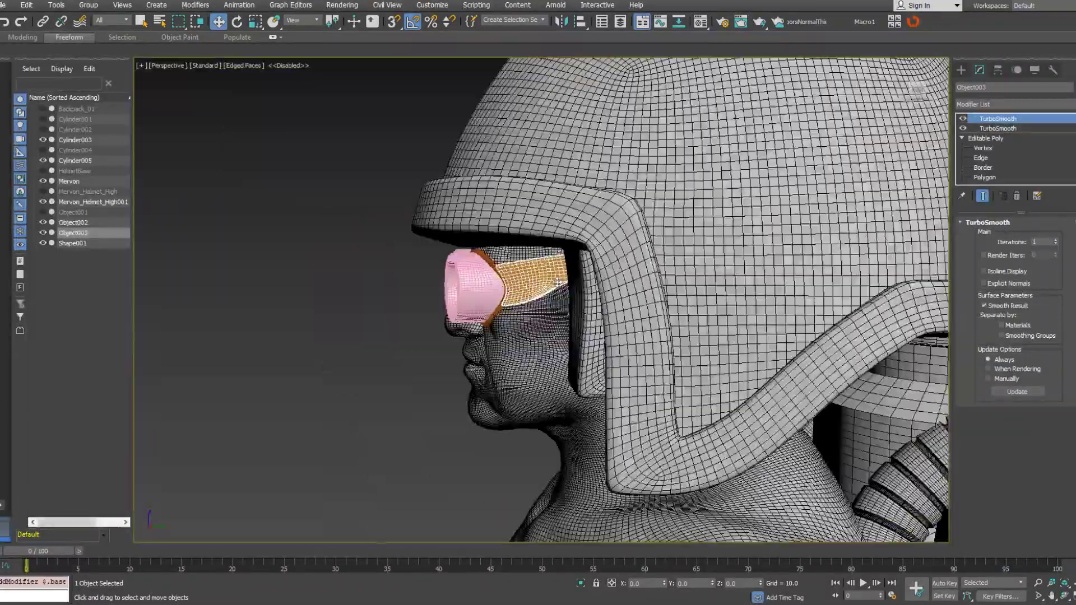
{"action": "middle_click_drag", "start_coordinate": [358, 247], "coordinate": [452, 238], "text": "alt"}
{"action": "right_click", "coordinate": [429, 158]}
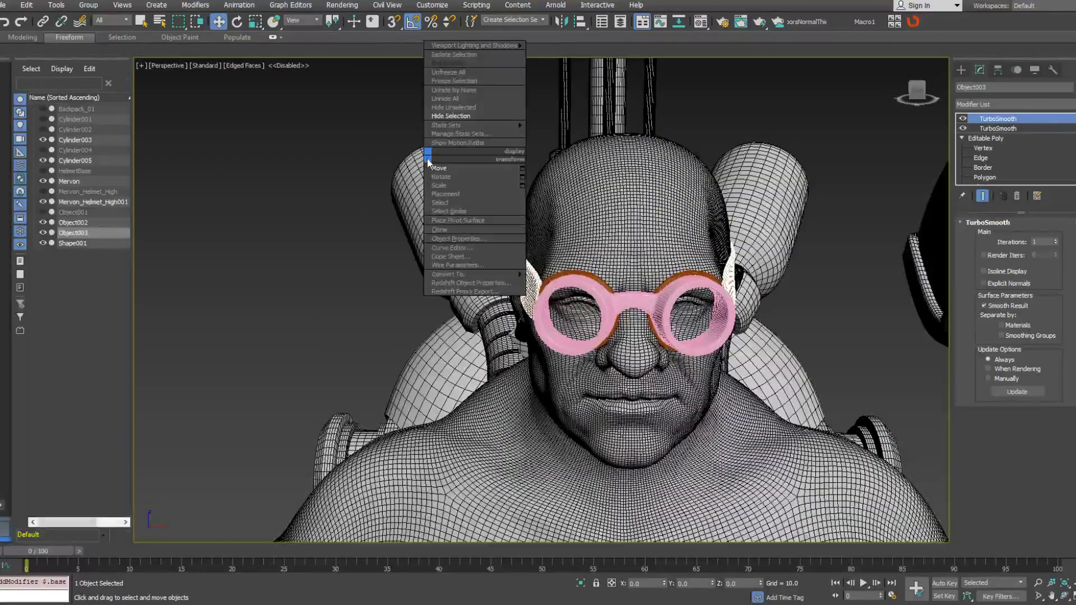
{"action": "left_click", "coordinate": [442, 98]}
{"action": "middle_click_drag", "start_coordinate": [645, 257], "coordinate": [663, 274], "text": "alt"}
{"action": "left_click", "coordinate": [702, 277]}
{"action": "key", "text": "Delete"}
{"action": "scroll", "coordinate": [392, 324], "scroll_direction": "up", "scroll_amount": 5}
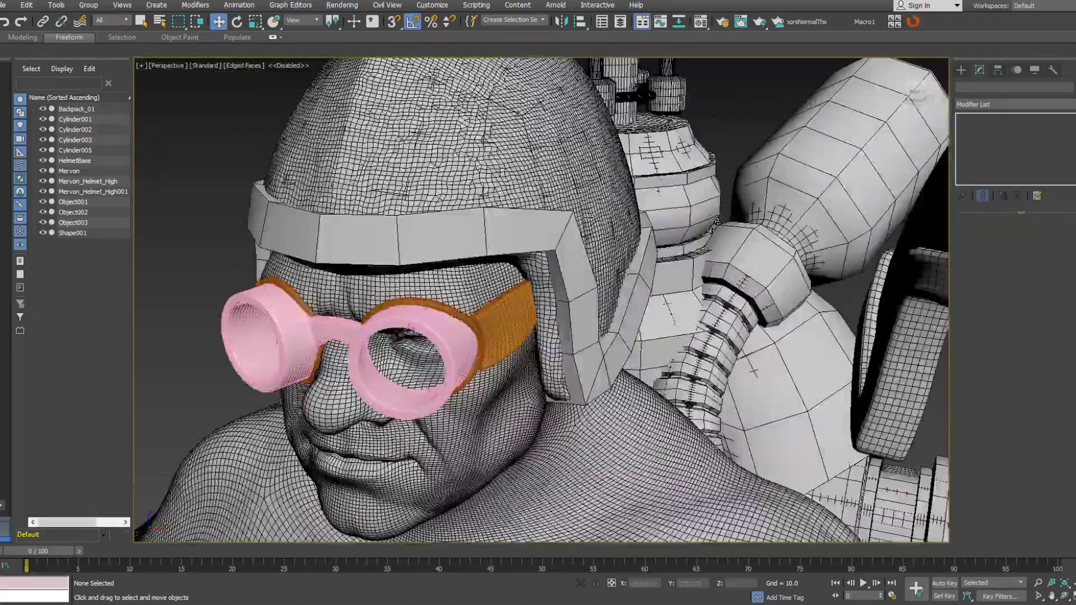
Select the pink goggle frame and open its base Editable Poly for edge editing beneath the TurboSmooth modifiers.
{"action": "left_click", "coordinate": [410, 325]}
{"action": "middle_click_drag", "start_coordinate": [411, 325], "coordinate": [516, 297], "text": "alt"}
{"action": "scroll", "coordinate": [516, 297], "scroll_direction": "up", "scroll_amount": 4}
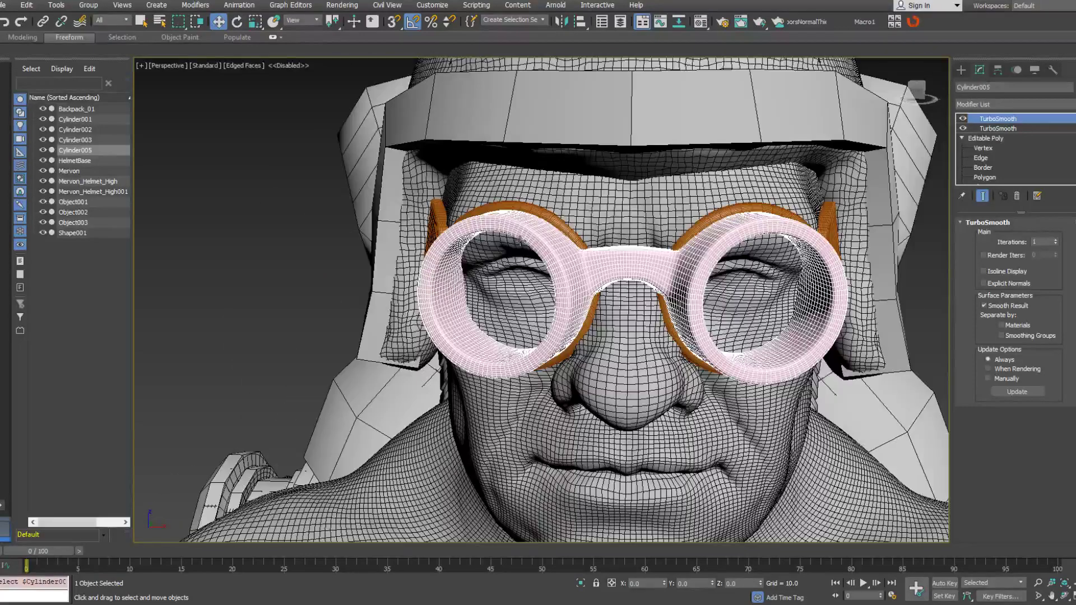
{"action": "left_click", "coordinate": [983, 159]}
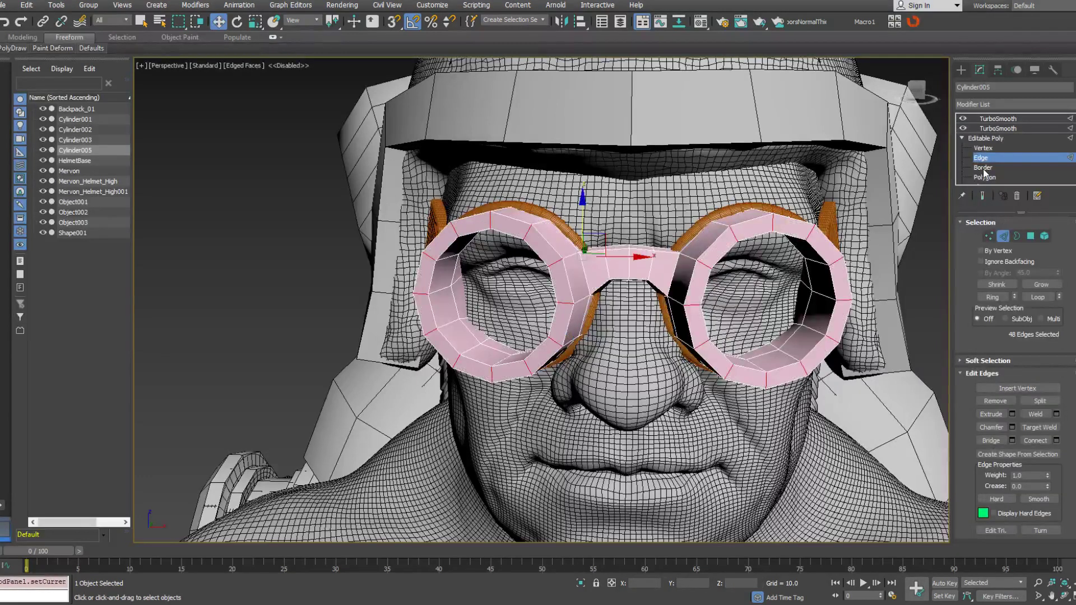
{"action": "left_click", "coordinate": [983, 168]}
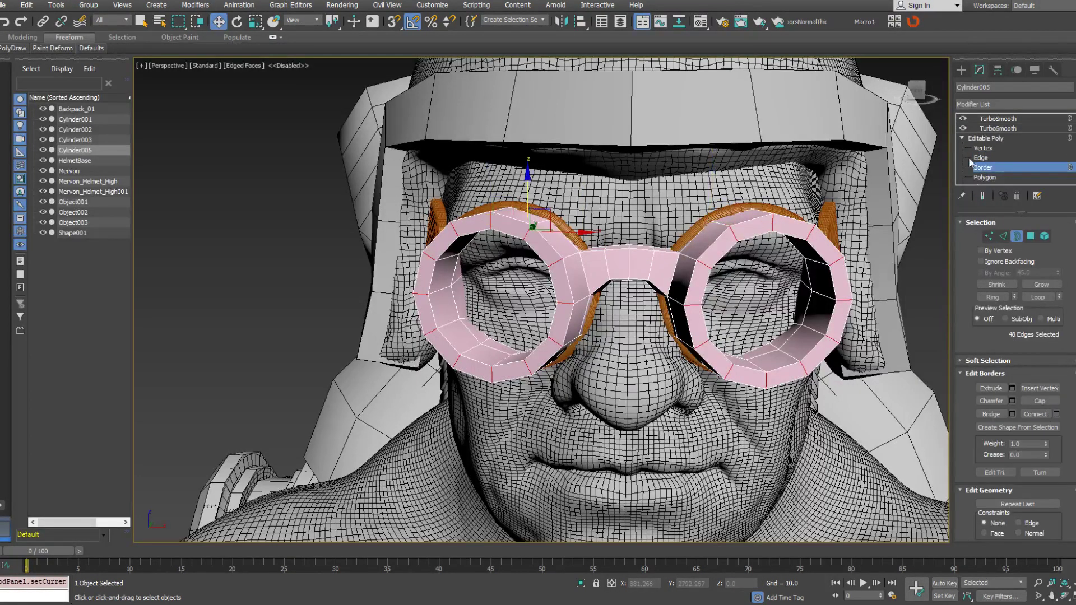
{"action": "left_click", "coordinate": [975, 158]}
Select the edge ring on the inner wall of the character's right eyepiece and convert it to a face selection.
{"action": "left_click", "coordinate": [528, 232]}
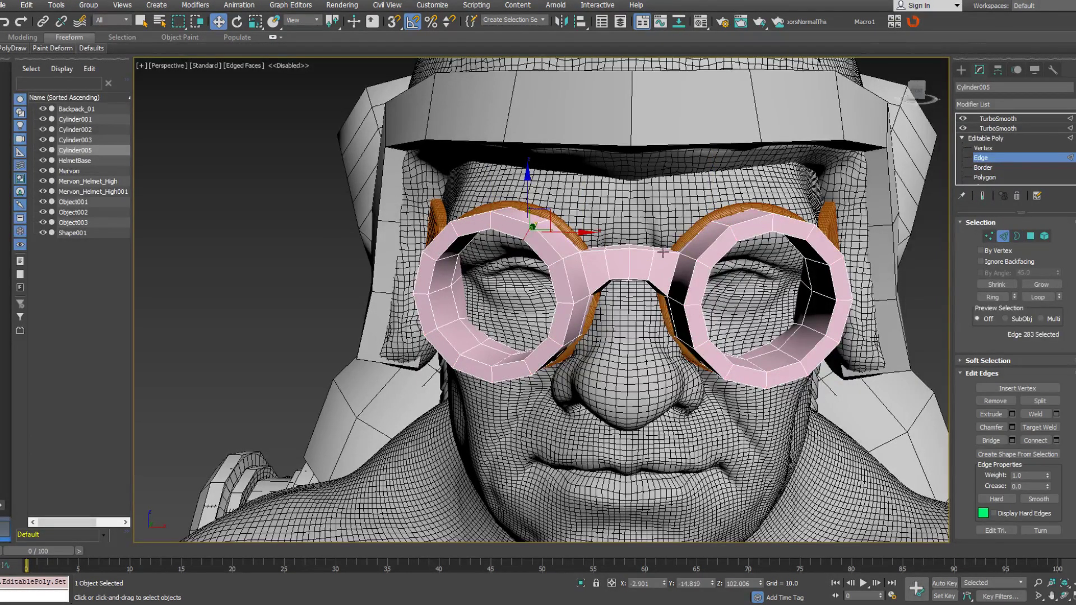
{"action": "left_click", "coordinate": [983, 298]}
{"action": "middle_click_drag", "start_coordinate": [611, 285], "coordinate": [493, 275], "text": "alt"}
{"action": "left_click", "coordinate": [471, 277]}
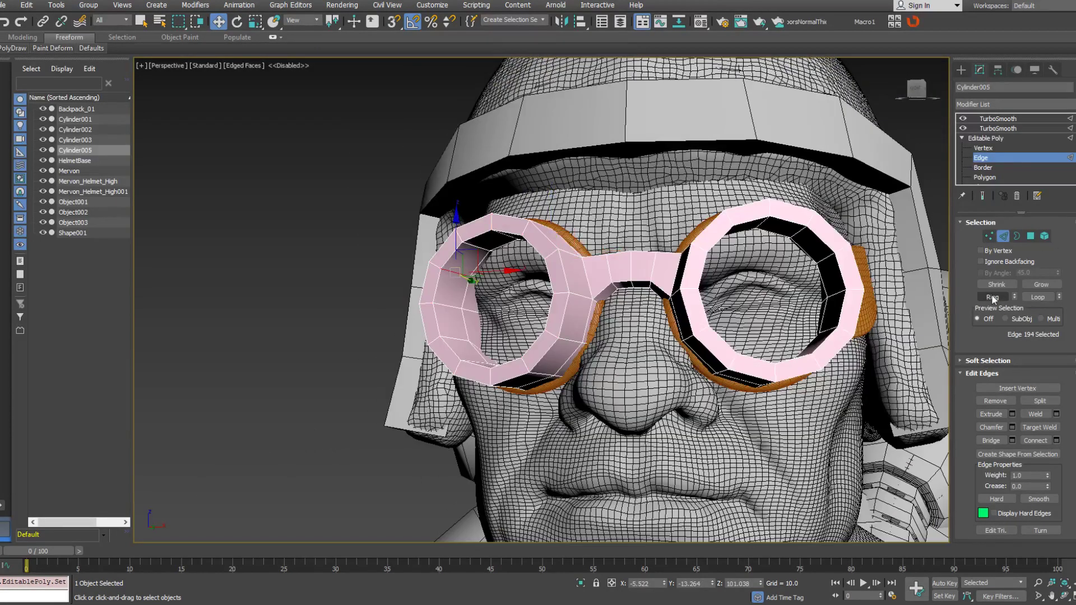
{"action": "left_click", "coordinate": [992, 301]}
{"action": "right_click", "coordinate": [726, 250]}
{"action": "left_click", "coordinate": [695, 180]}
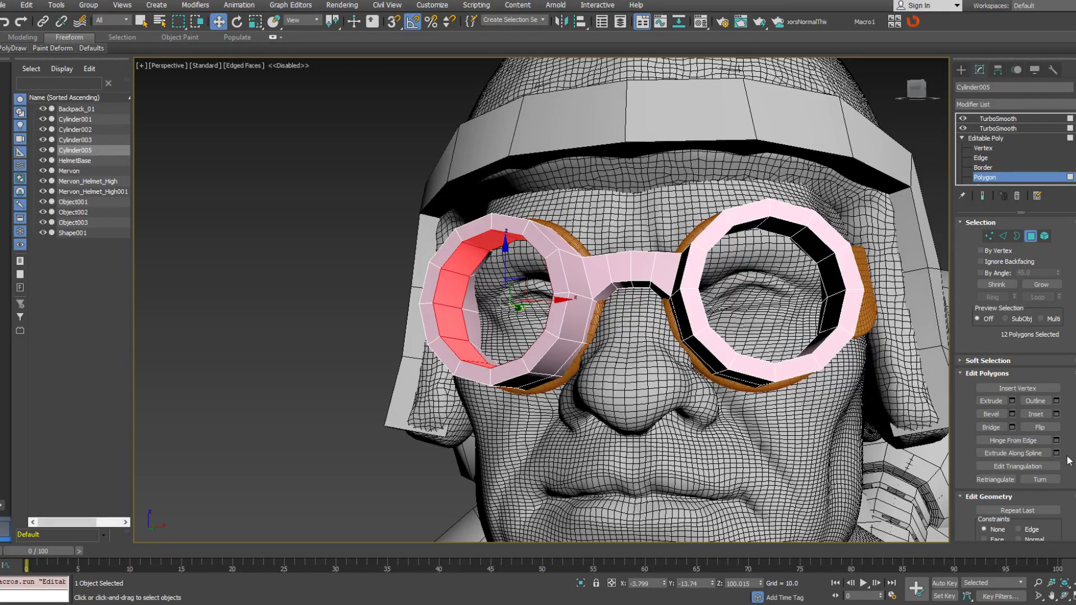
Detach the selected inner-wall polygons as a clone named Object004 and return the goggle frame to its smoothed result.
{"action": "scroll", "coordinate": [1069, 461], "scroll_direction": "down", "scroll_amount": 3}
{"action": "left_click", "coordinate": [1039, 441]}
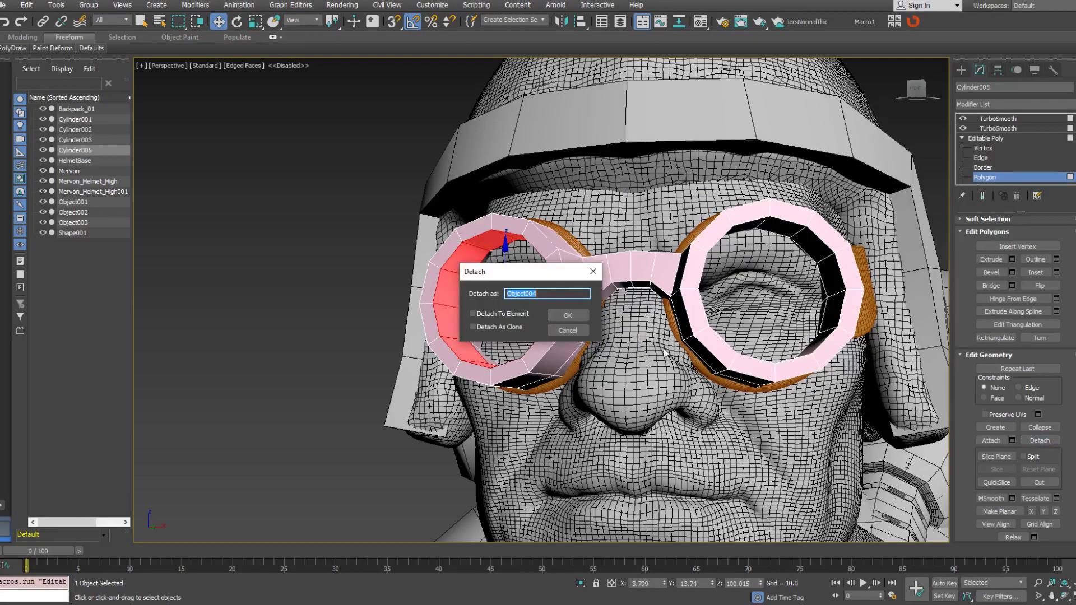
{"action": "left_click", "coordinate": [499, 327]}
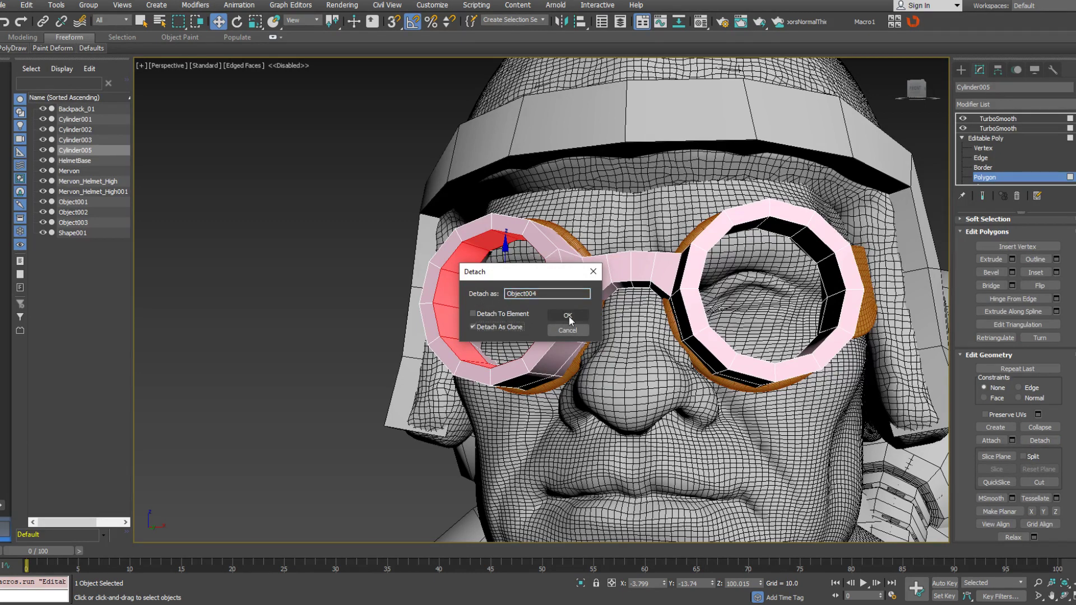
{"action": "left_click", "coordinate": [567, 316]}
{"action": "left_click", "coordinate": [1003, 178]}
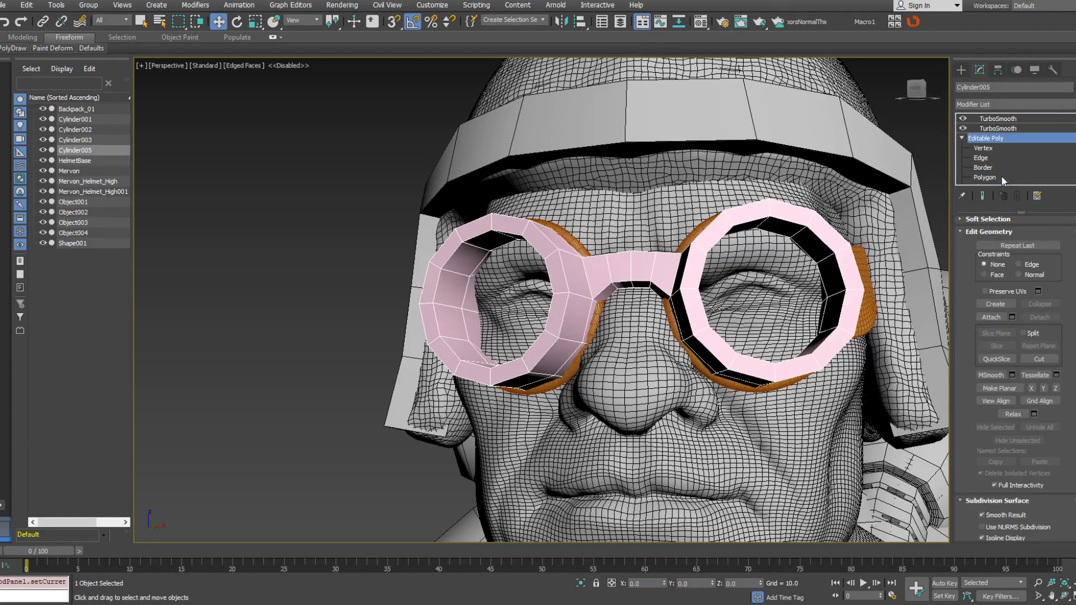
{"action": "left_click", "coordinate": [1008, 119]}
On Object004, connect the ring of crosswise edges with one segment, sliding the new edge loop toward the eyepiece's front rim.
{"action": "left_click", "coordinate": [465, 290]}
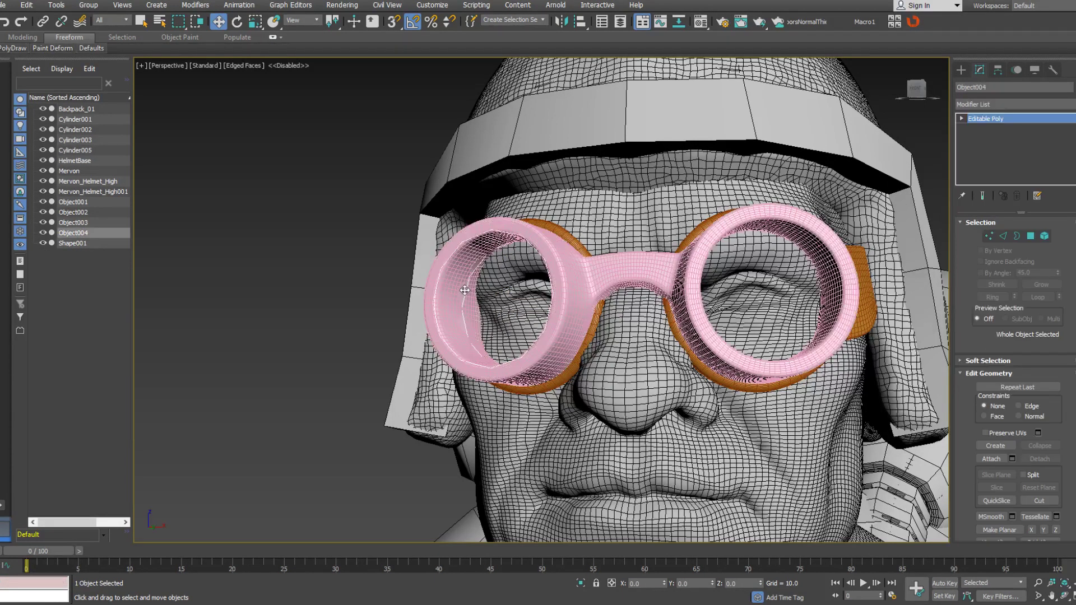
{"action": "scroll", "coordinate": [465, 290], "scroll_direction": "up", "scroll_amount": 5}
{"action": "left_click", "coordinate": [1002, 236]}
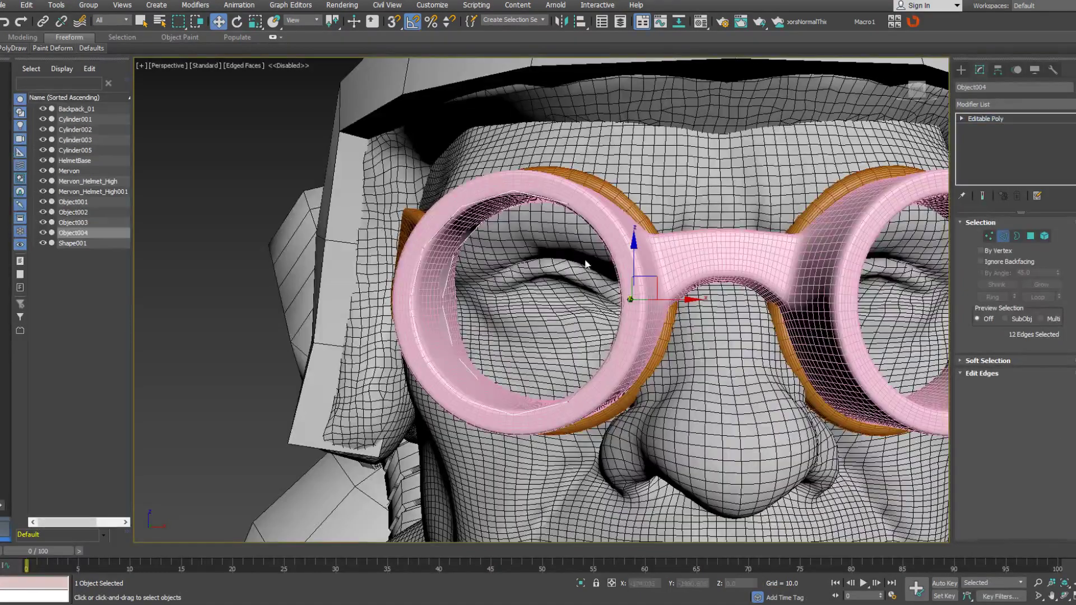
{"action": "middle_click_drag", "start_coordinate": [561, 258], "coordinate": [452, 255], "text": "alt"}
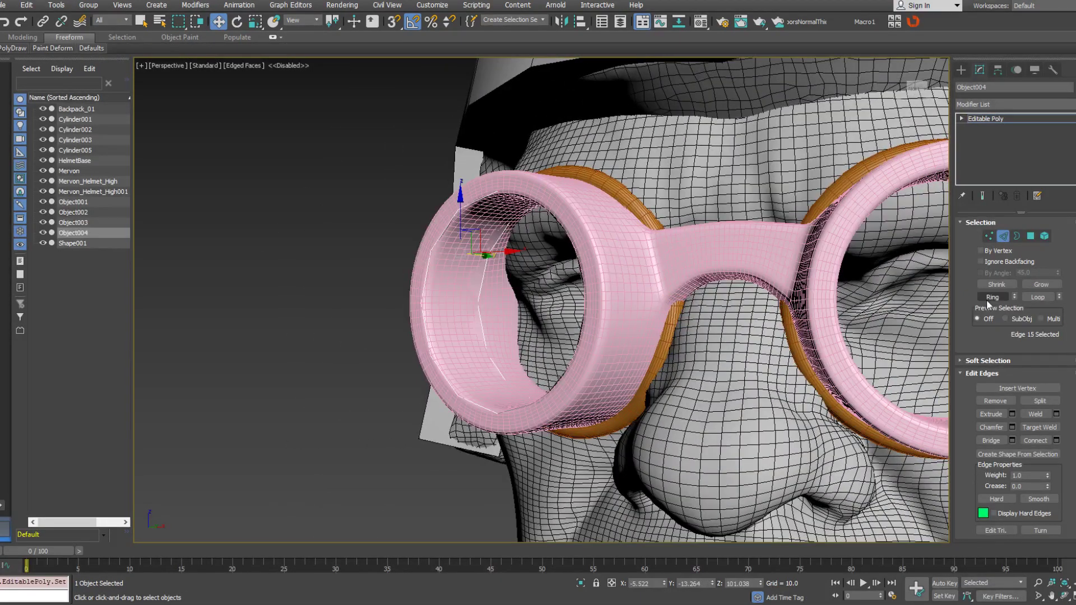
{"action": "double_click", "coordinate": [616, 246]}
{"action": "right_click", "coordinate": [573, 244]}
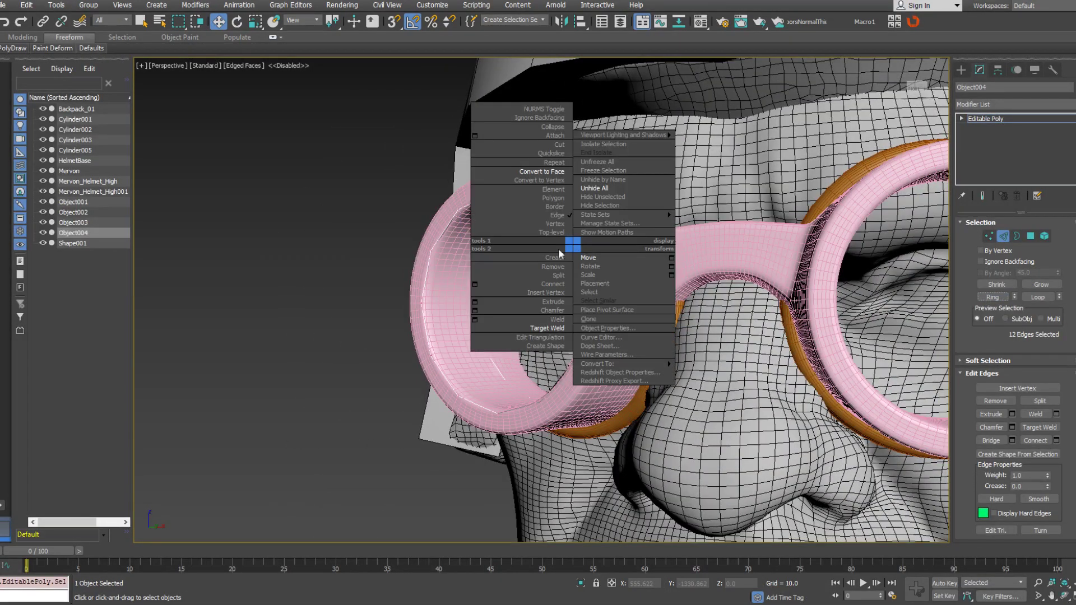
{"action": "left_click", "coordinate": [475, 286]}
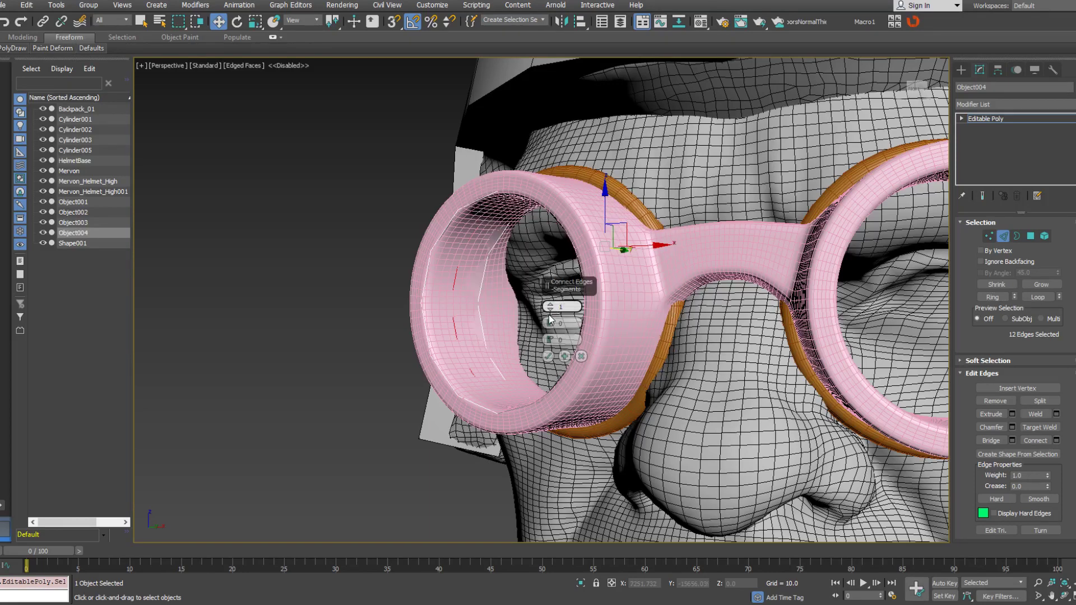
{"action": "left_click_drag", "start_coordinate": [540, 297], "coordinate": [539, 168]}
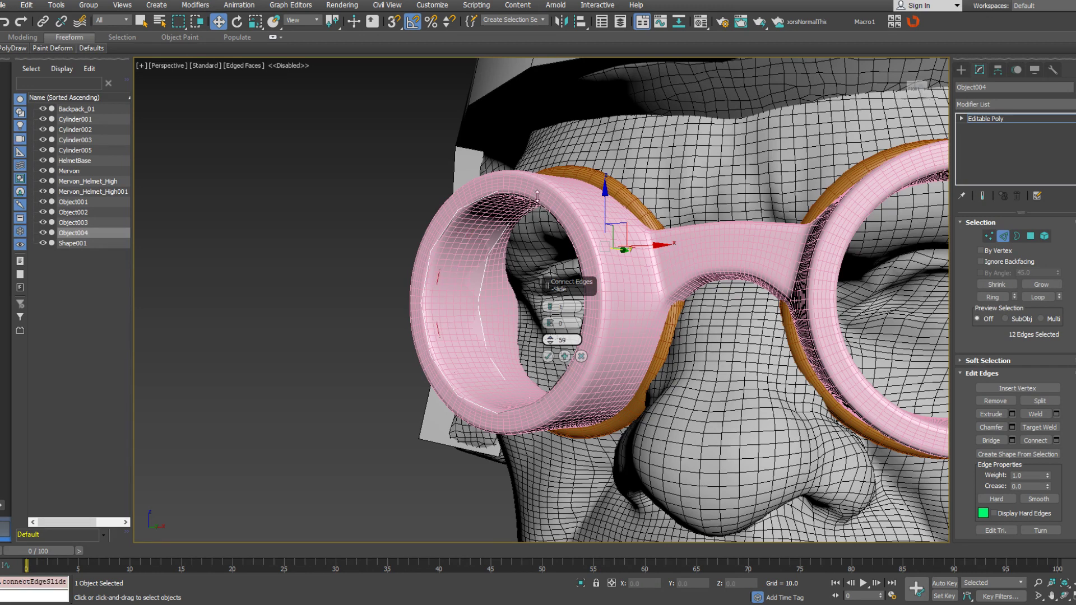
{"action": "left_click", "coordinate": [548, 356]}
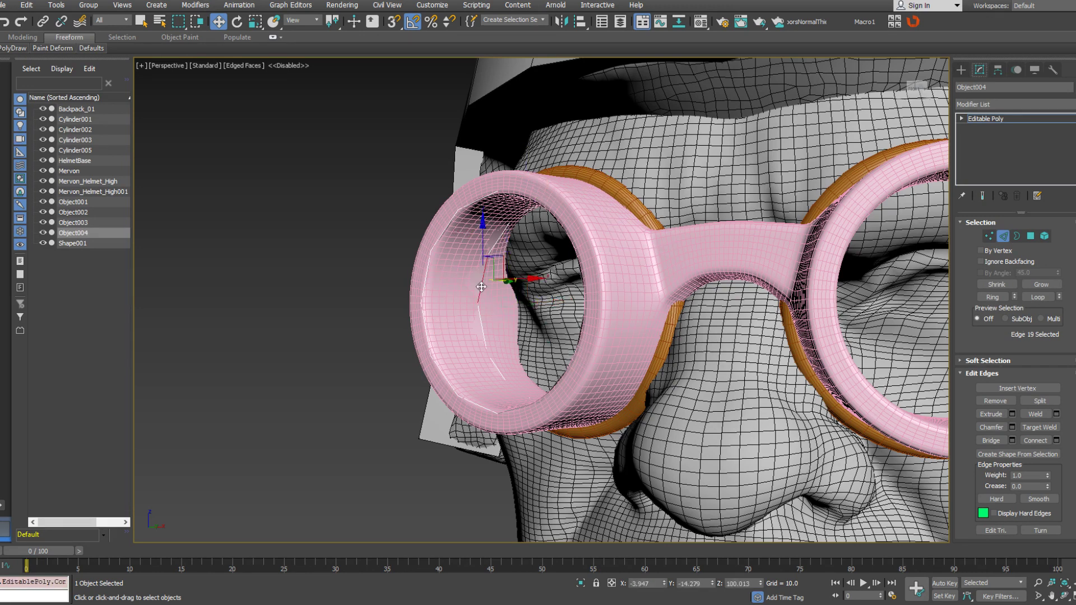
Delete the band behind Object004's new edge loop and cap the open border left on its inner side.
{"action": "middle_click_drag", "start_coordinate": [483, 289], "coordinate": [528, 315], "text": "alt"}
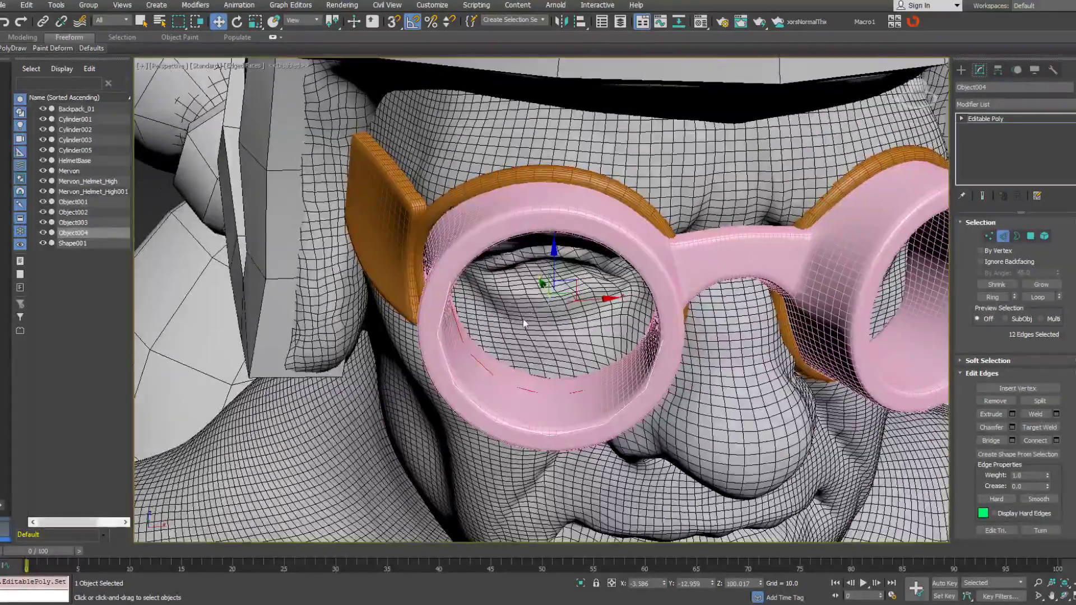
{"action": "key", "text": "Delete"}
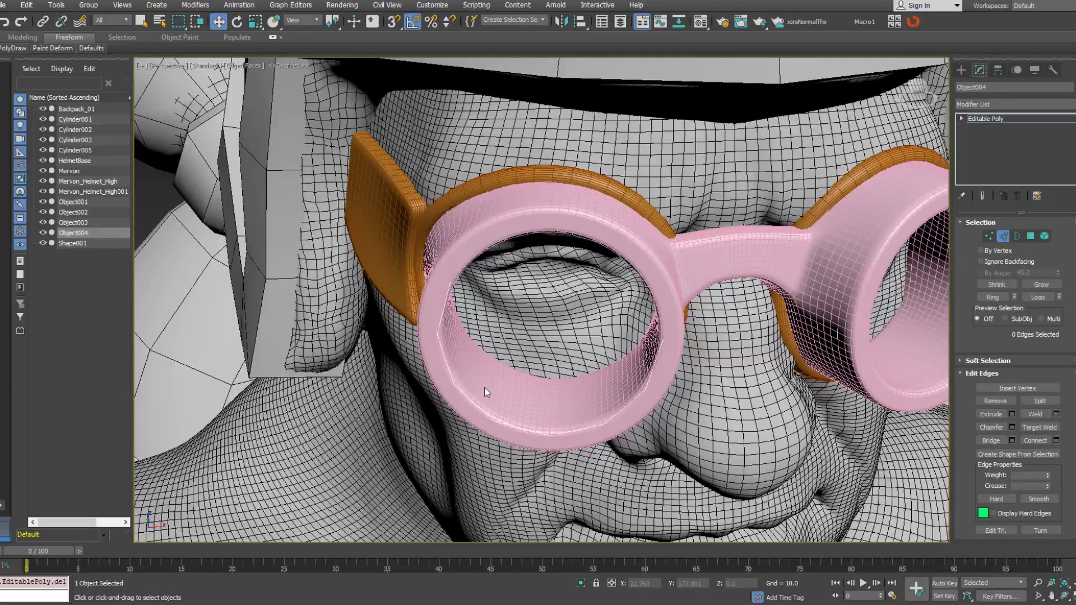
{"action": "key", "text": "F3"}
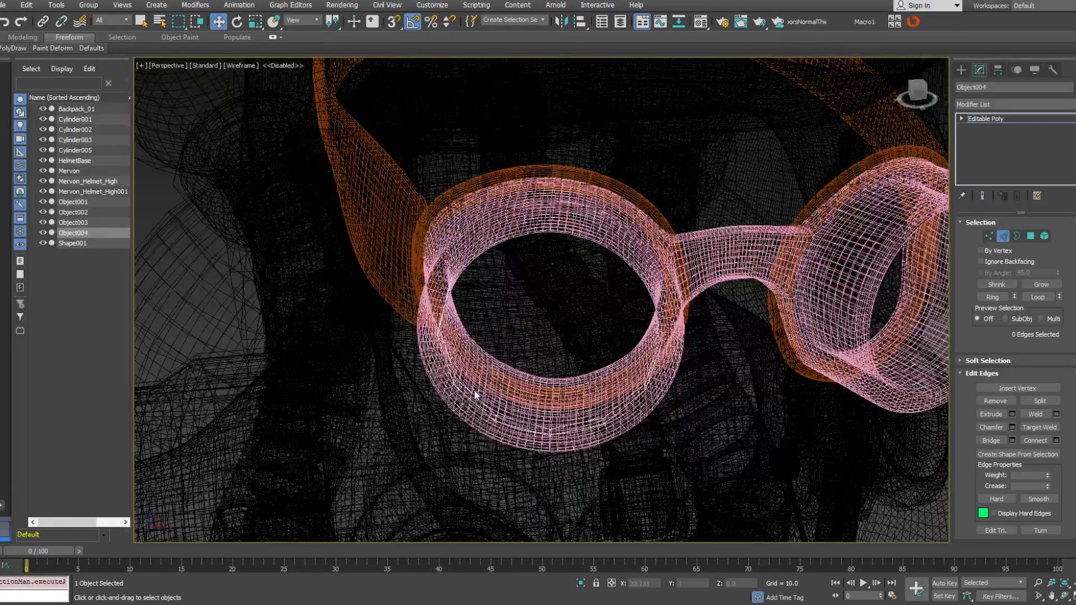
{"action": "left_click", "coordinate": [1017, 236]}
{"action": "left_click", "coordinate": [628, 392]}
{"action": "right_click", "coordinate": [628, 391]}
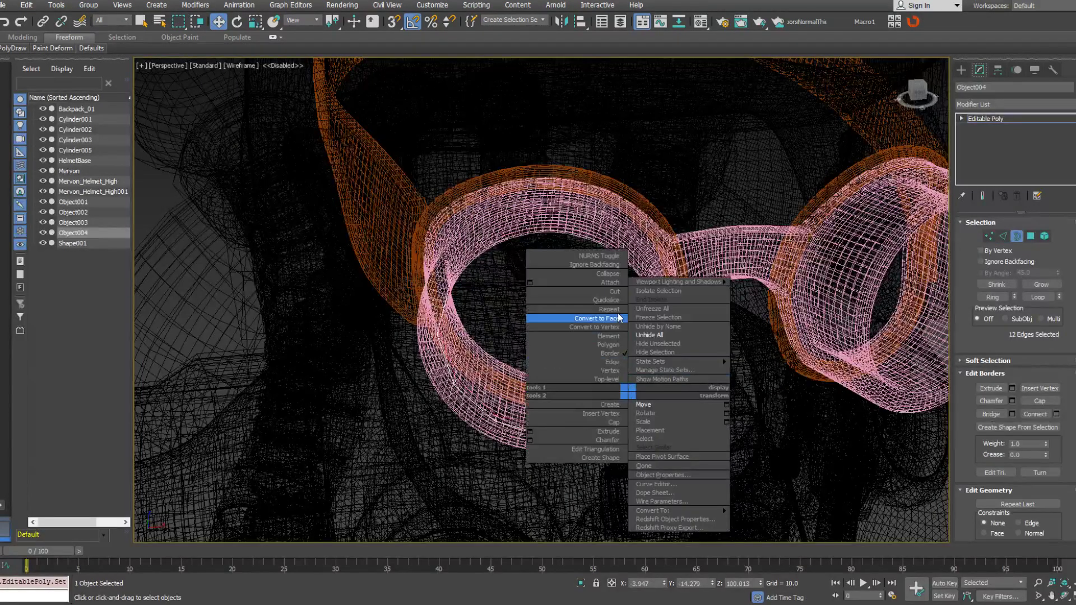
{"action": "left_click", "coordinate": [608, 417]}
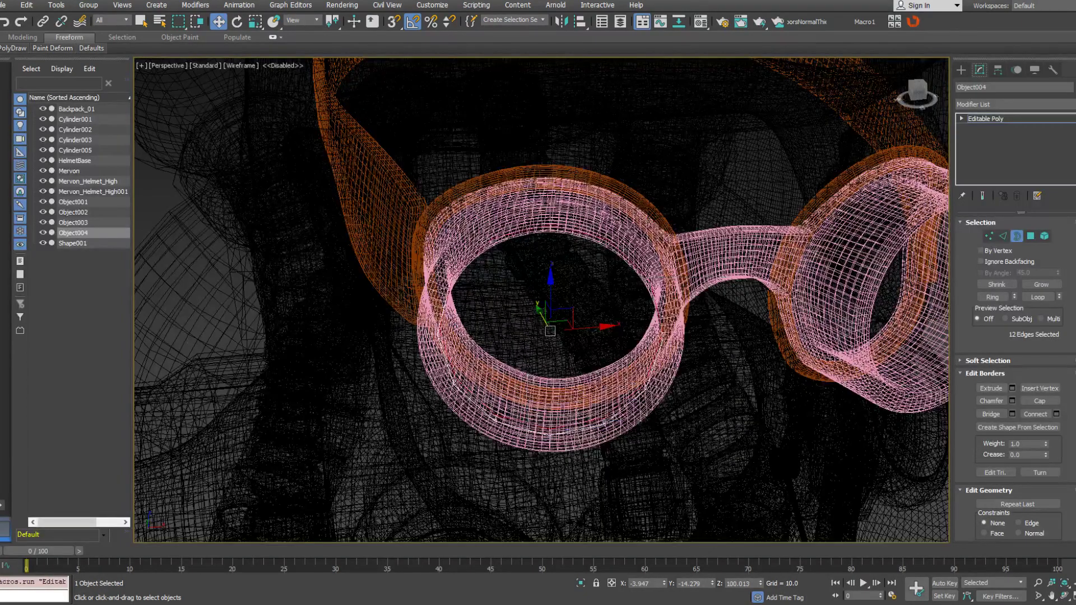
{"action": "key", "text": "F3"}
Select Object004's cap polygon, invert the selection and delete all the other polygons so only the flat lens disc remains.
{"action": "middle_click_drag", "start_coordinate": [576, 344], "coordinate": [563, 314], "text": "alt"}
{"action": "left_click", "coordinate": [1030, 235]}
{"action": "left_click", "coordinate": [555, 330]}
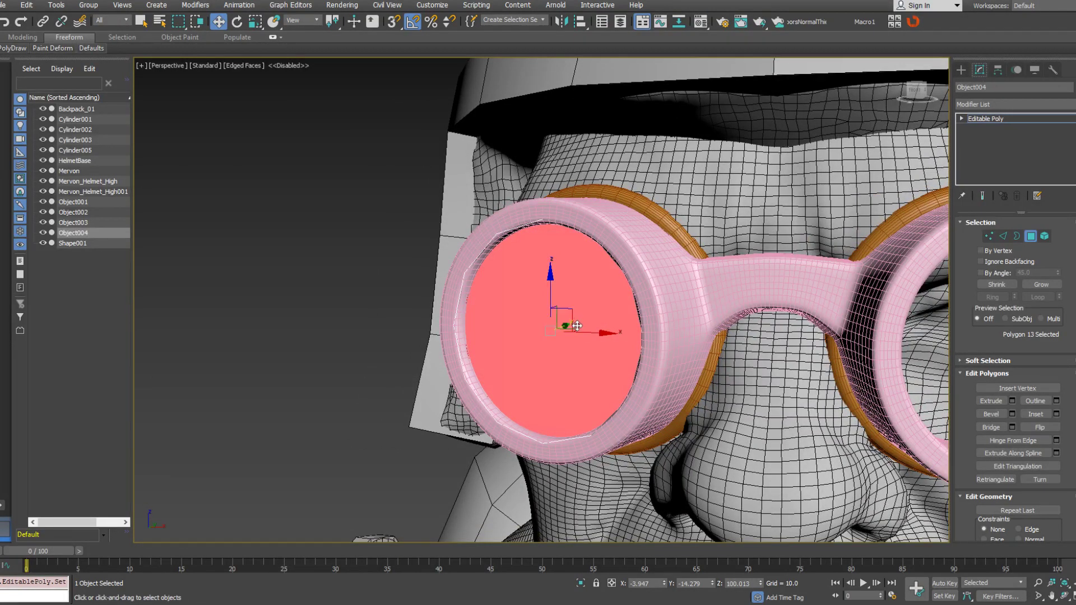
{"action": "key", "text": "ctrl+i"}
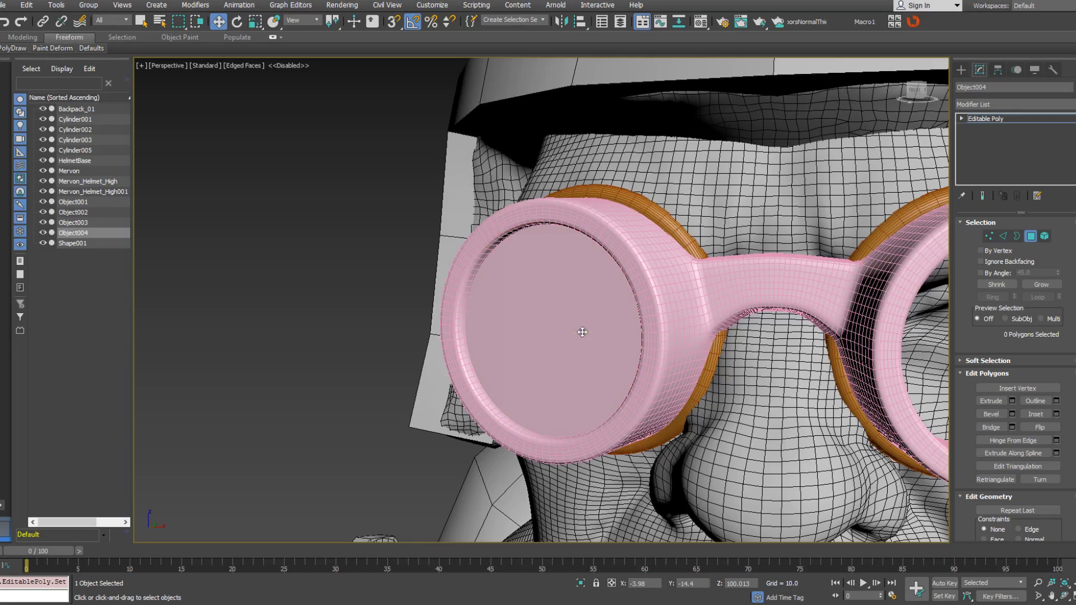
{"action": "left_click", "coordinate": [1030, 236]}
Select the lens disc Object004 as a whole object and apply a Shell modifier to it.
{"action": "left_click", "coordinate": [528, 303]}
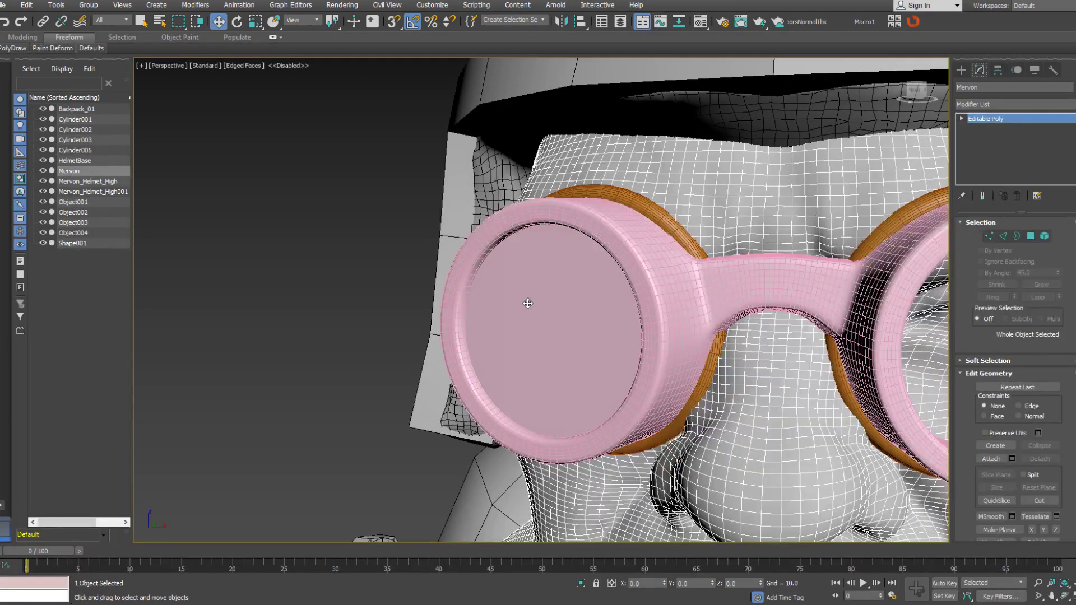
{"action": "left_click", "coordinate": [527, 301]}
{"action": "key", "text": "z"}
{"action": "left_click", "coordinate": [855, 454]}
{"action": "key", "text": "z"}
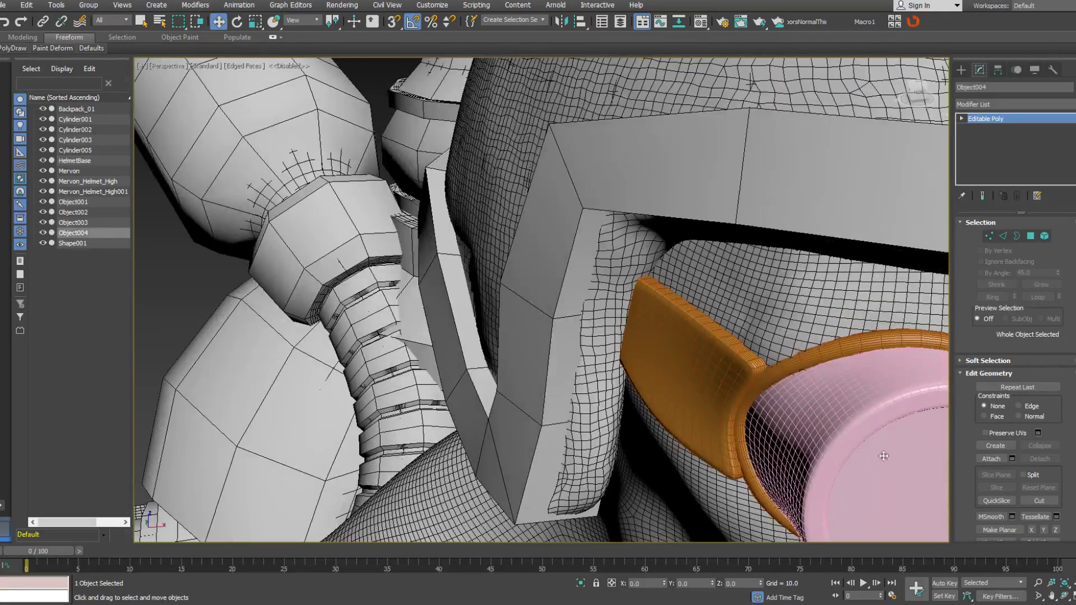
{"action": "key", "text": "F3"}
{"action": "key", "text": "F3"}
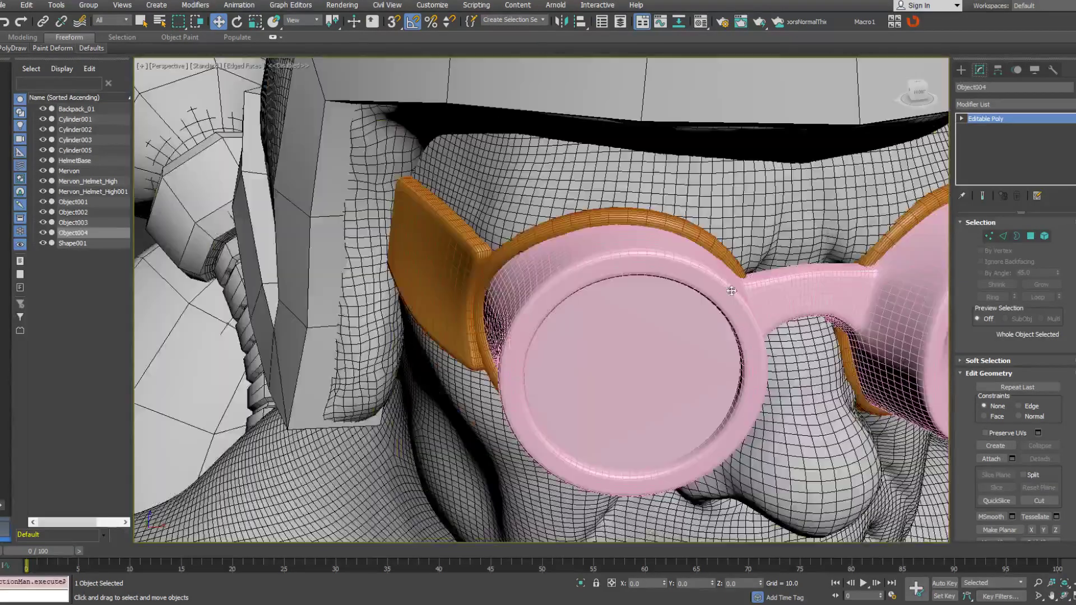
{"action": "left_click", "coordinate": [1009, 104]}
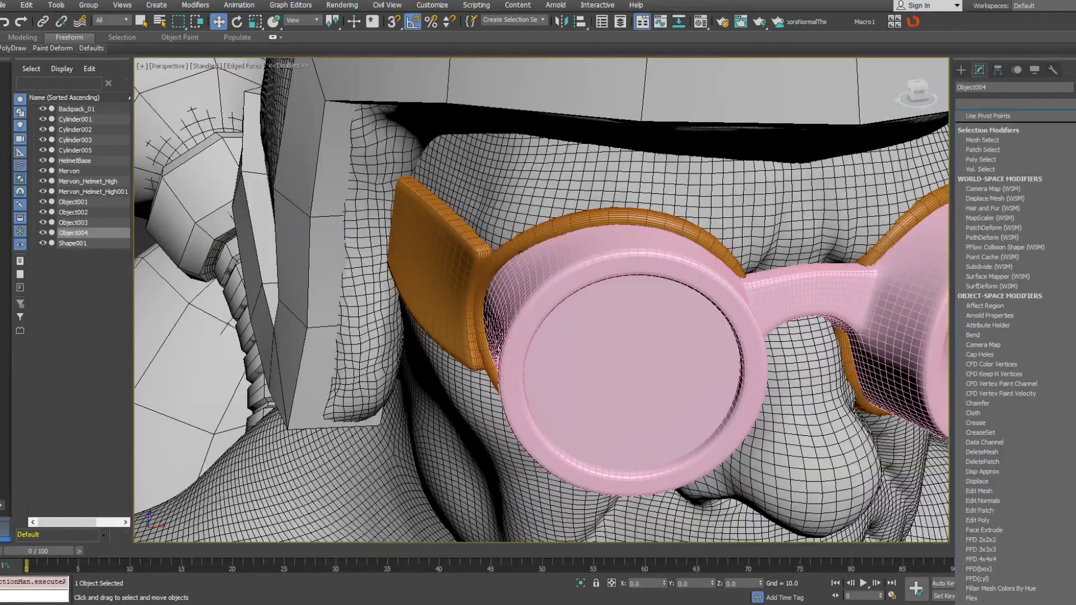
{"action": "scroll", "coordinate": [1002, 359], "scroll_direction": "down", "scroll_amount": 1}
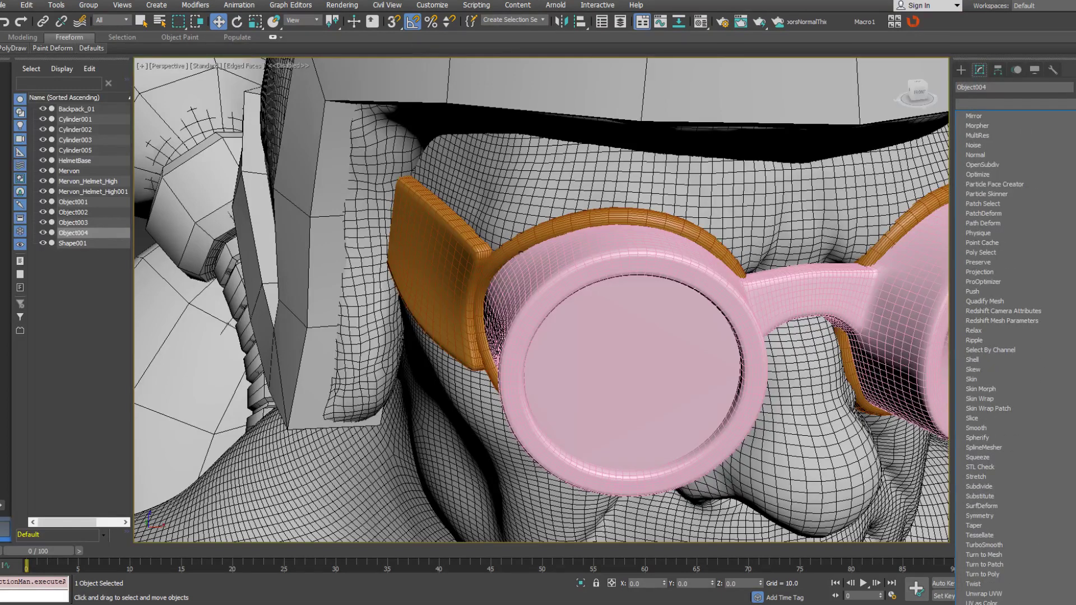
{"action": "left_click", "coordinate": [1006, 362]}
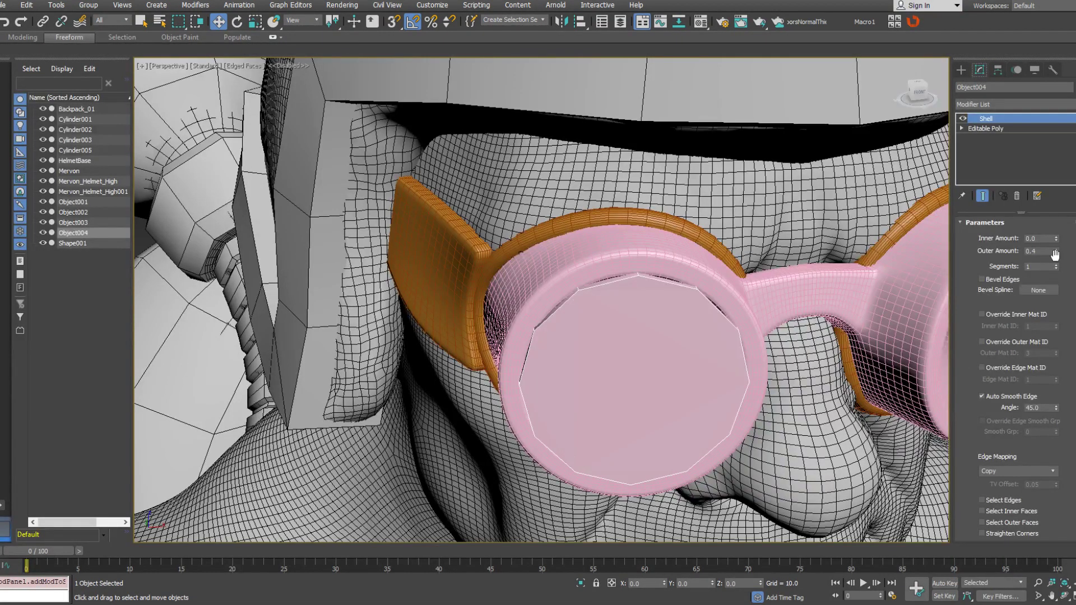
Set the lens Shell's outer amount to 0.0 and its inner amount to 0.4.
{"action": "left_click_drag", "start_coordinate": [1055, 255], "coordinate": [1051, 291]}
{"action": "key", "text": "F3"}
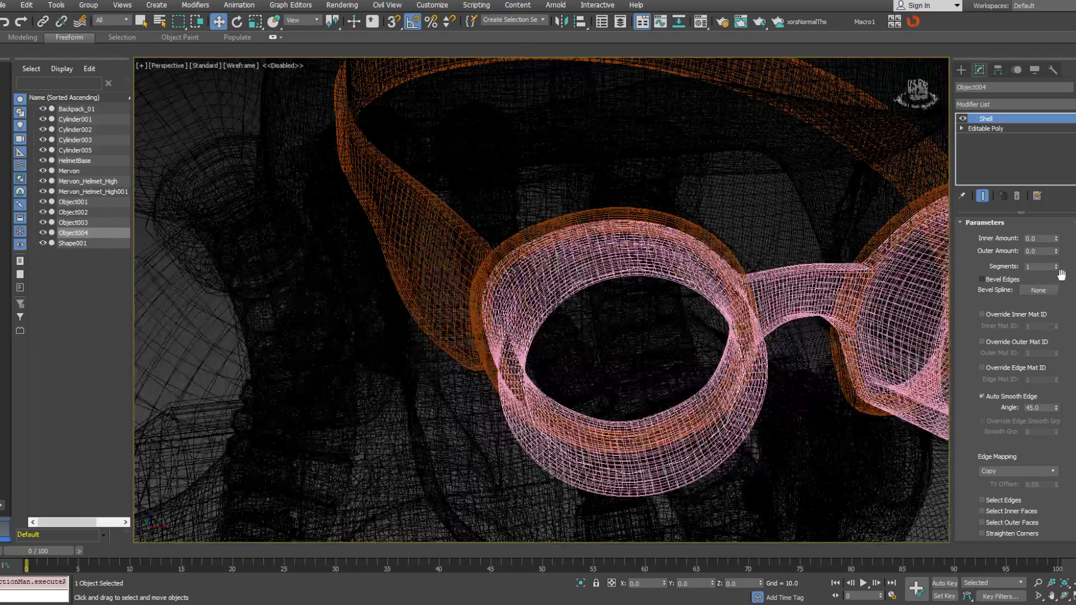
{"action": "left_click_drag", "start_coordinate": [1057, 240], "coordinate": [1056, 214]}
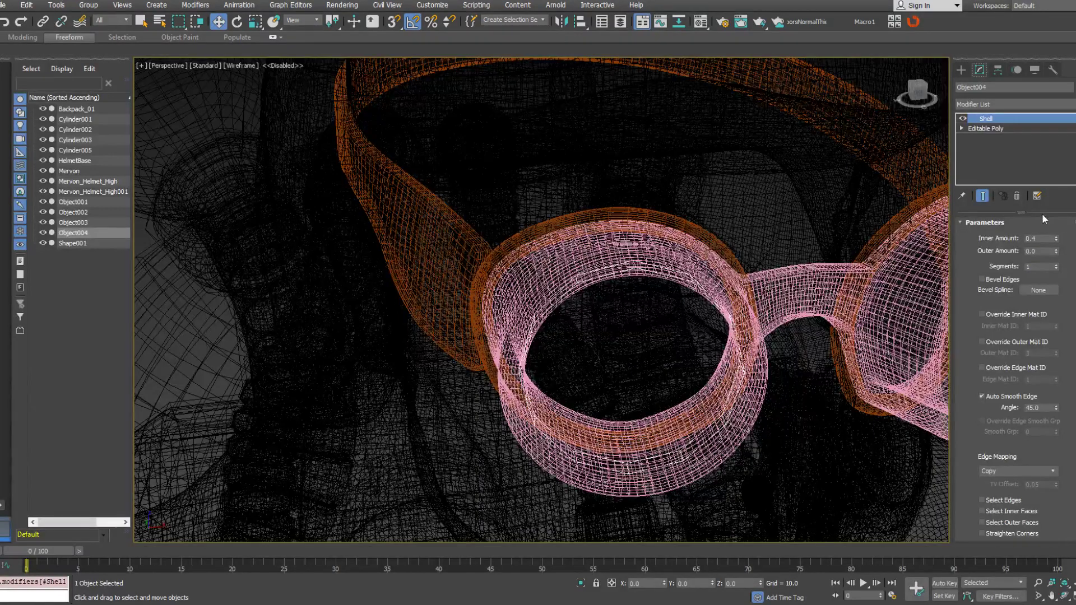
Collapse the lens disc's Shell modifier and convert the object back to an Editable Poly.
{"action": "right_click", "coordinate": [1002, 160]}
{"action": "left_click", "coordinate": [1000, 273]}
{"action": "right_click", "coordinate": [1004, 160]}
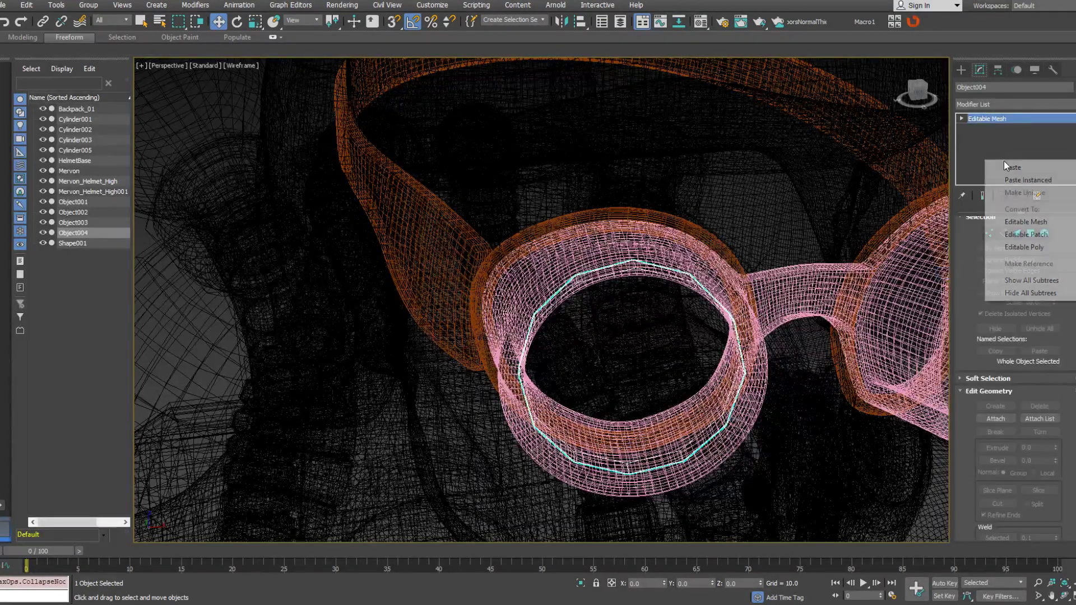
{"action": "left_click", "coordinate": [1024, 247]}
Select both the front and back cap polygons of the lens disc Object004.
{"action": "left_click", "coordinate": [1030, 237]}
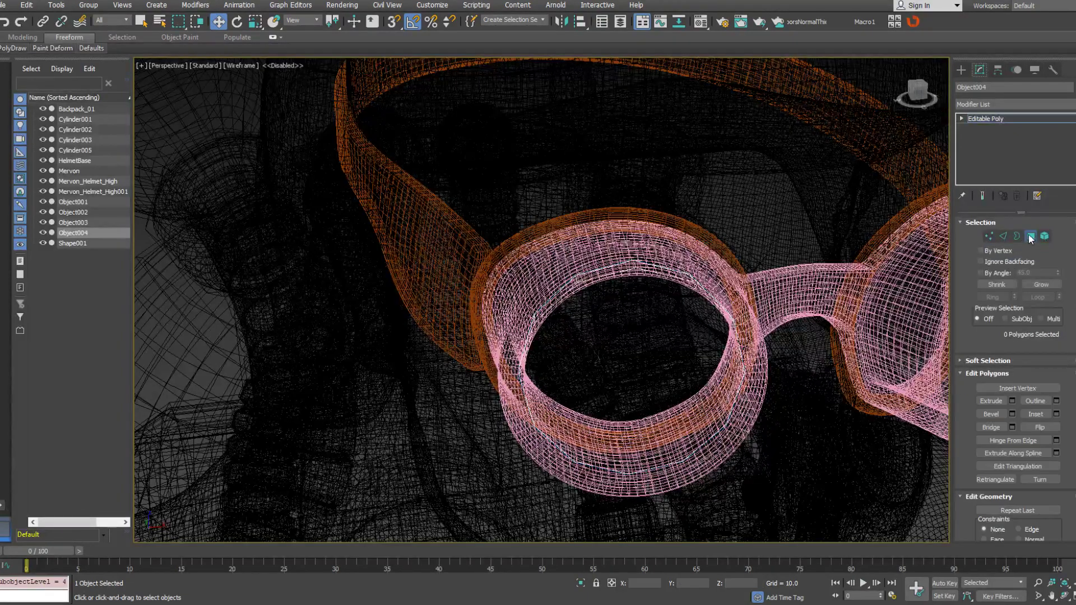
{"action": "left_click", "coordinate": [688, 315]}
{"action": "middle_click_drag", "start_coordinate": [687, 315], "coordinate": [540, 325], "text": "alt"}
{"action": "left_click", "coordinate": [641, 342], "text": "ctrl"}
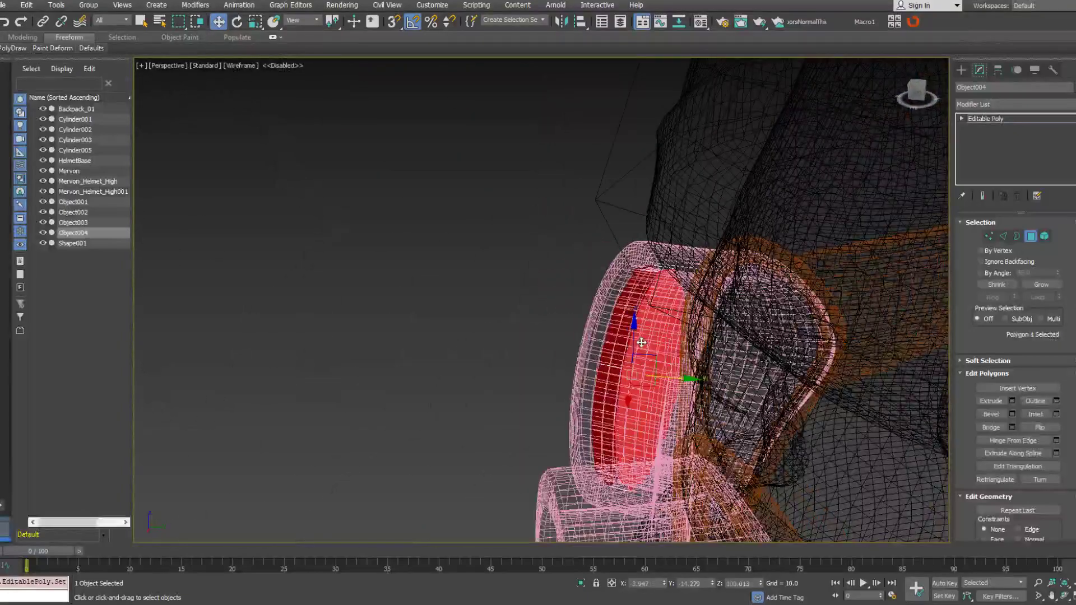
{"action": "middle_click_drag", "start_coordinate": [641, 342], "coordinate": [833, 299], "text": "alt"}
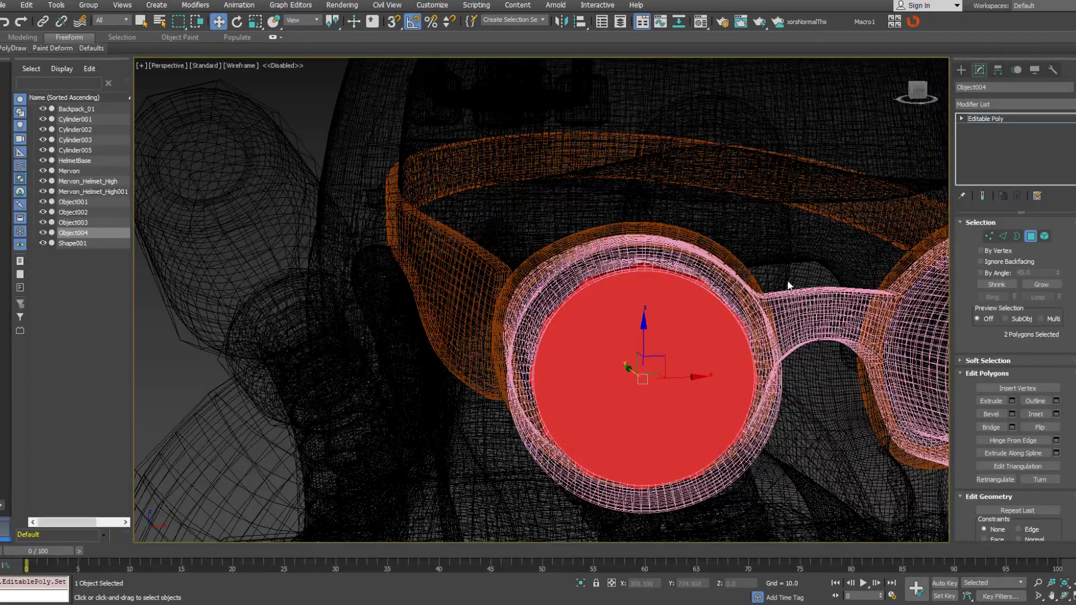
{"action": "middle_click_drag", "start_coordinate": [737, 319], "coordinate": [695, 287]}
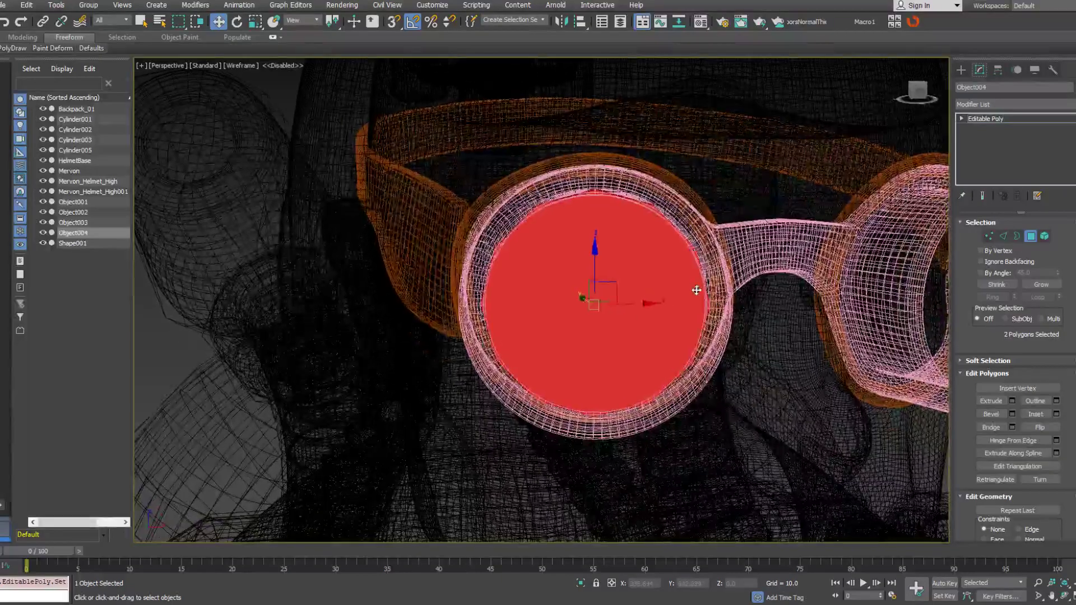
Inset the lens's front and back cap polygons toward the center.
{"action": "right_click", "coordinate": [693, 287]}
{"action": "left_click", "coordinate": [595, 343]}
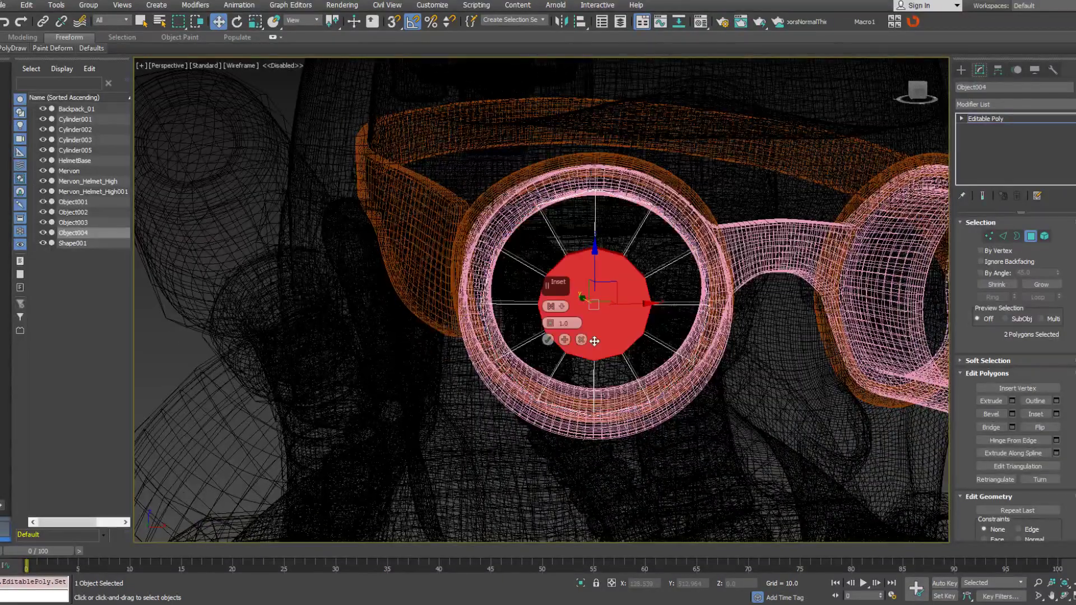
{"action": "left_click_drag", "start_coordinate": [549, 326], "coordinate": [550, 330]}
{"action": "left_click", "coordinate": [549, 340]}
{"action": "middle_click_drag", "start_coordinate": [550, 338], "coordinate": [571, 314], "text": "alt"}
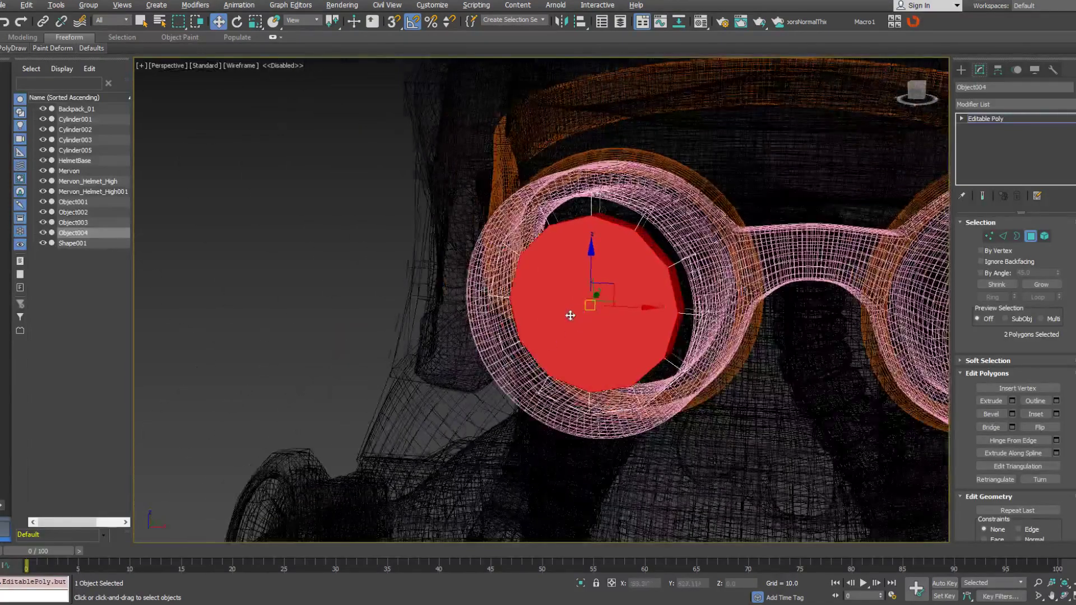
Collapse both inset cap polygons so the spoke edges meet in one center vertex on each lens face.
{"action": "right_click", "coordinate": [613, 279]}
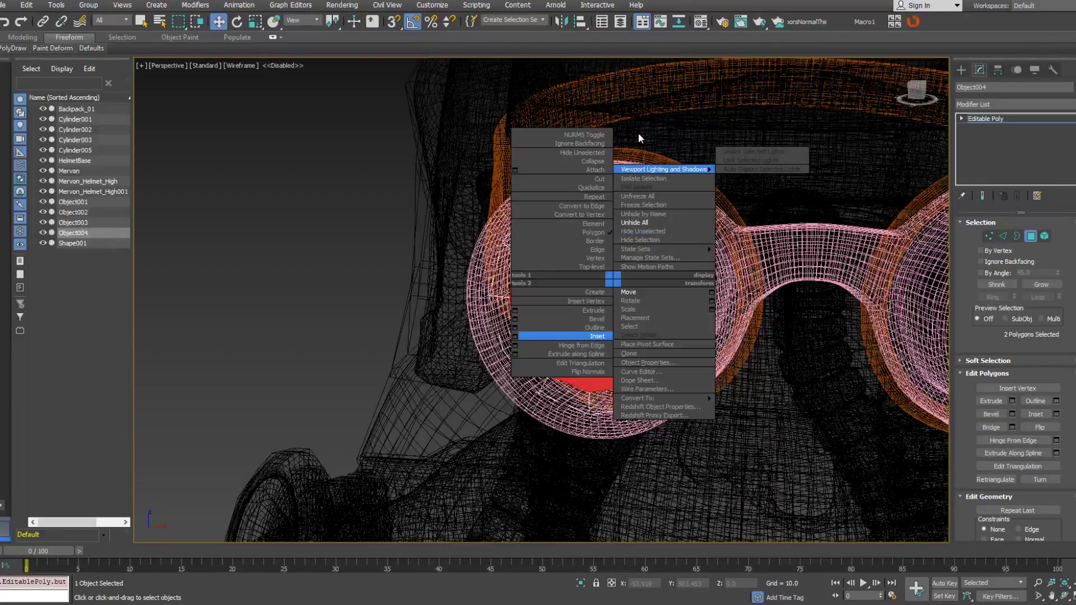
{"action": "left_click", "coordinate": [748, 236]}
{"action": "middle_click_drag", "start_coordinate": [748, 236], "coordinate": [766, 247], "text": "alt"}
{"action": "right_click", "coordinate": [689, 233]}
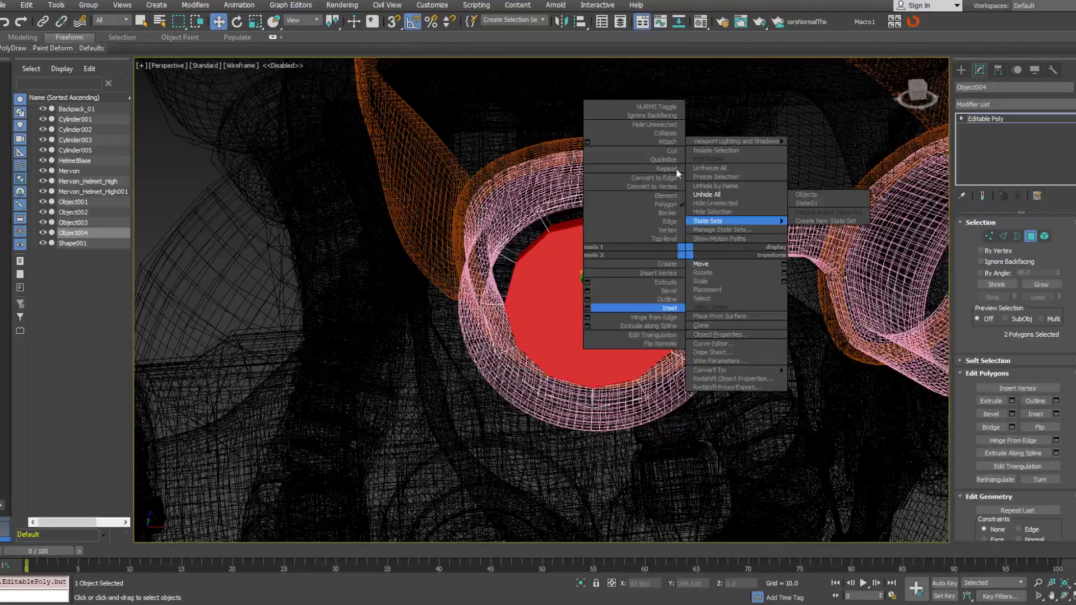
{"action": "left_click", "coordinate": [664, 140]}
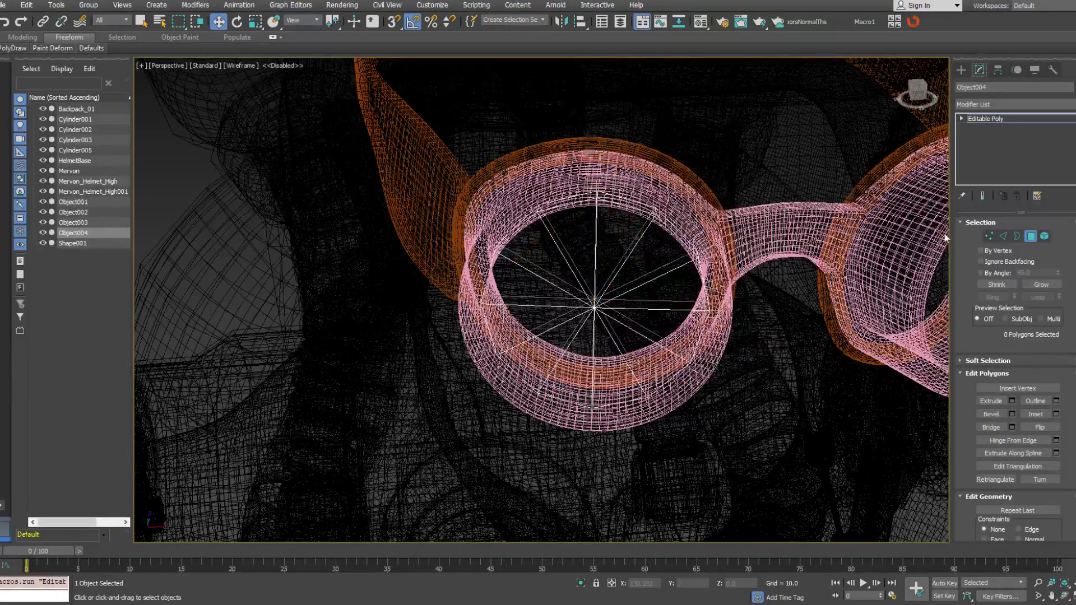
Select the front and back center vertices of the lens and scale them apart so both faces bulge.
{"action": "left_click", "coordinate": [989, 236]}
{"action": "right_click", "coordinate": [607, 318]}
{"action": "left_click_drag", "start_coordinate": [606, 331], "coordinate": [585, 302]}
{"action": "left_click", "coordinate": [618, 349]}
{"action": "middle_click_drag", "start_coordinate": [586, 302], "coordinate": [589, 269], "text": "alt"}
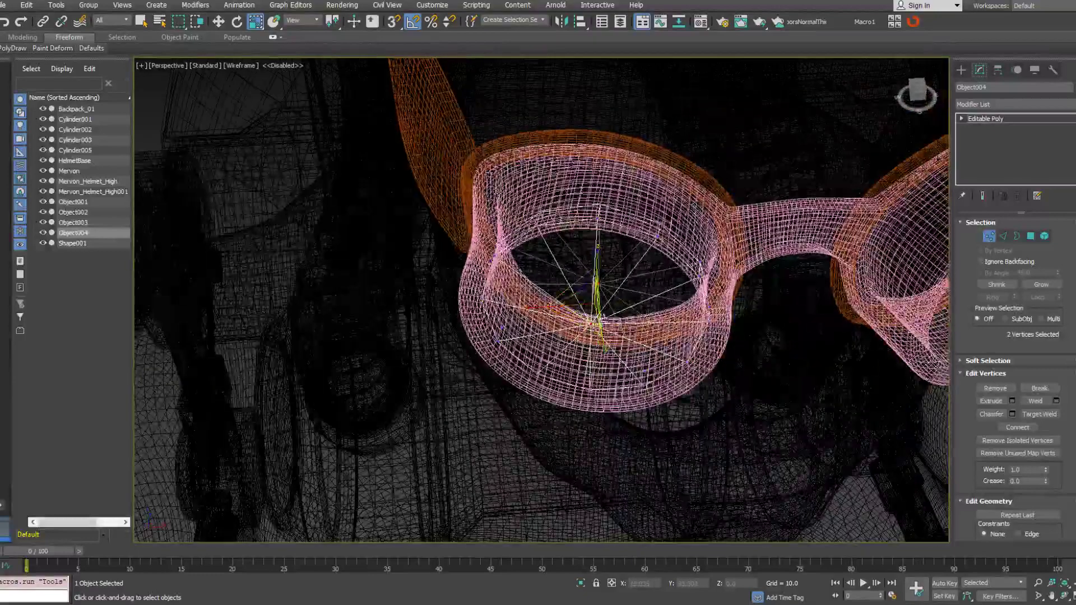
{"action": "left_click_drag", "start_coordinate": [588, 305], "coordinate": [583, 281]}
{"action": "middle_click_drag", "start_coordinate": [583, 281], "coordinate": [719, 263], "text": "alt"}
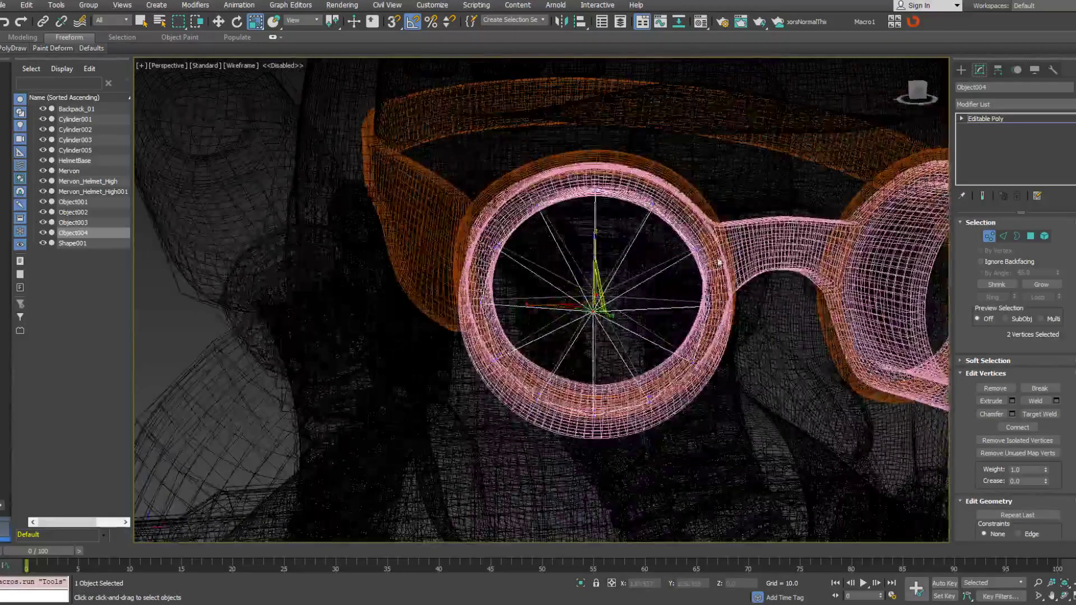
Connect the lens's spoke edges with 1 segment on both faces and scale the new edge rings outward.
{"action": "left_click", "coordinate": [1002, 236]}
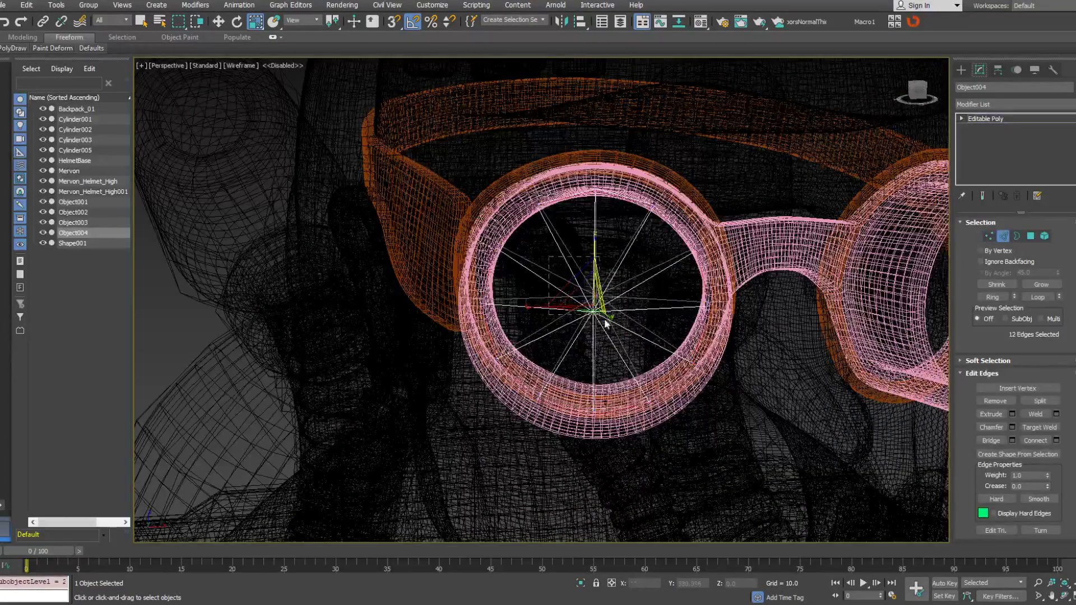
{"action": "right_click", "coordinate": [638, 317]}
{"action": "left_click", "coordinate": [534, 361]}
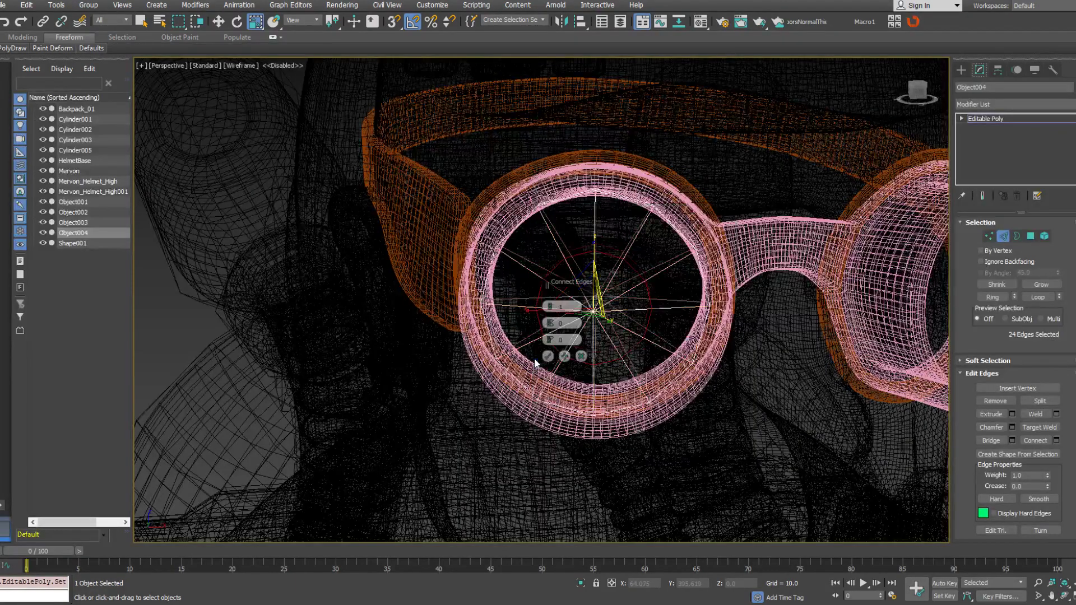
{"action": "left_click", "coordinate": [548, 357]}
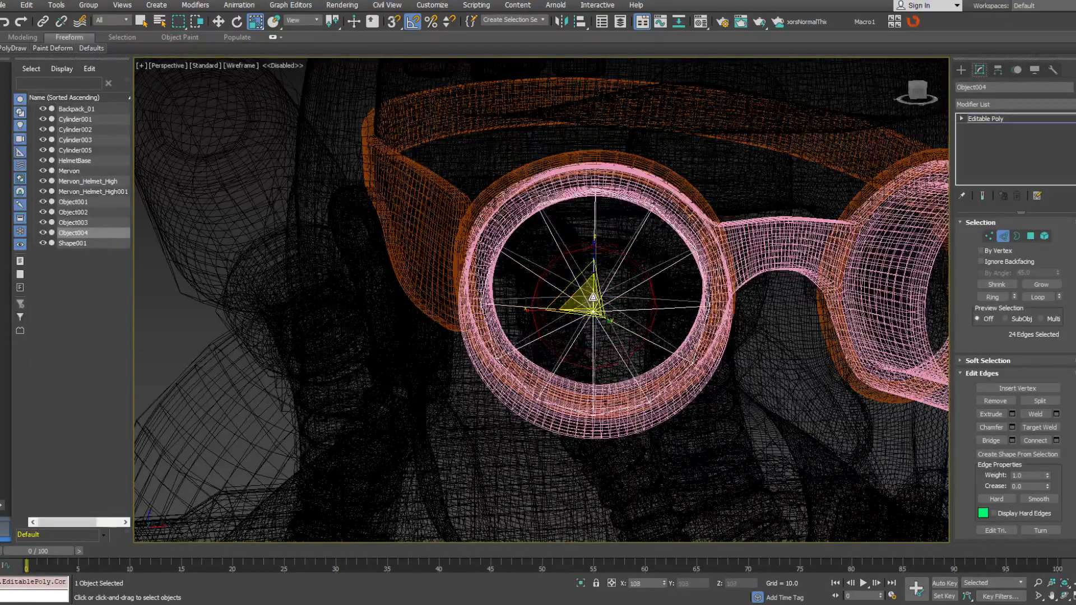
{"action": "middle_click_drag", "start_coordinate": [690, 202], "coordinate": [692, 294], "text": "alt"}
{"action": "left_click_drag", "start_coordinate": [630, 284], "coordinate": [626, 280]}
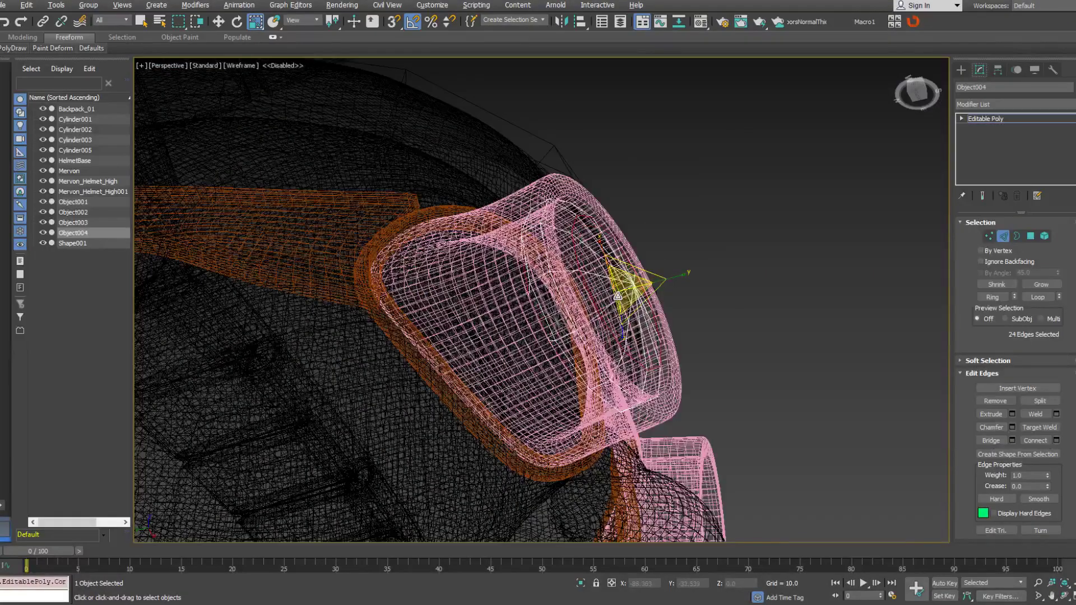
{"action": "middle_click_drag", "start_coordinate": [617, 296], "coordinate": [549, 353], "text": "alt"}
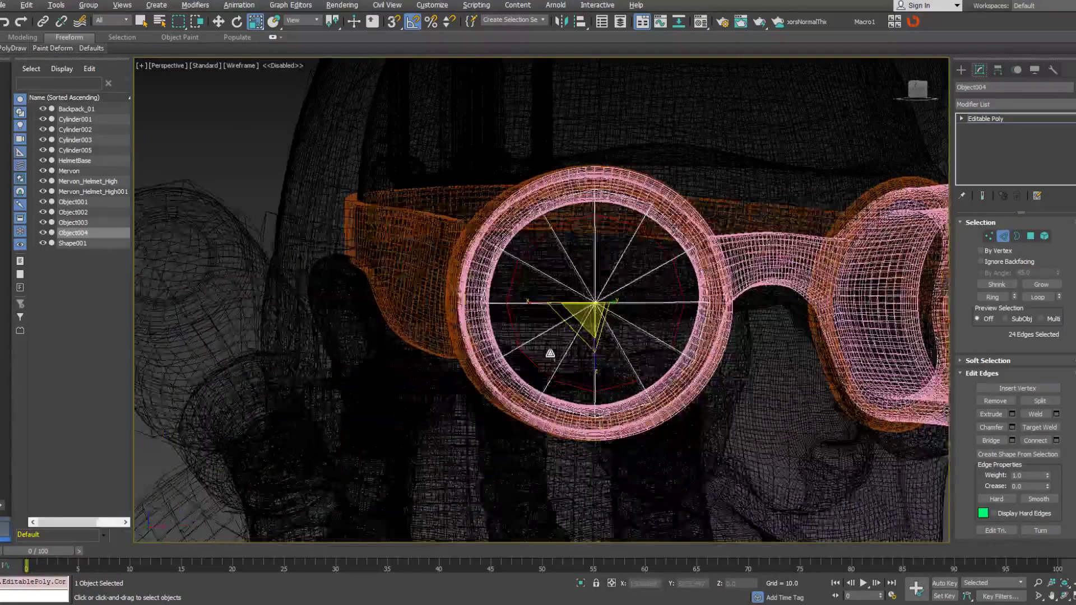
Connect the inner spoke edges into a second ring on both lens faces and scale it outward to round the bulge.
{"action": "right_click", "coordinate": [612, 298]}
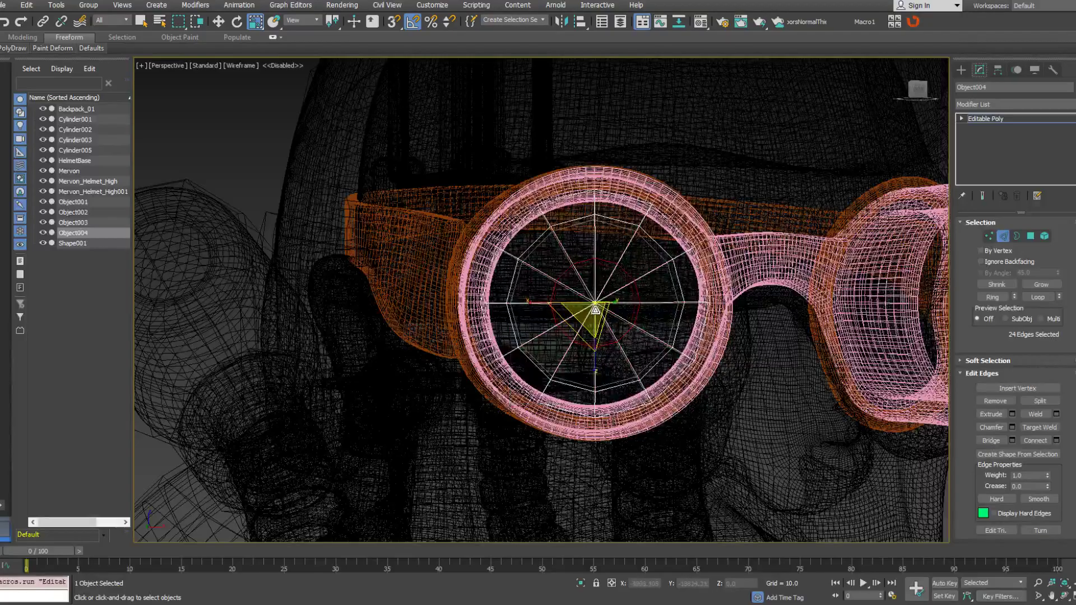
{"action": "left_click_drag", "start_coordinate": [595, 310], "coordinate": [593, 298]}
{"action": "middle_click_drag", "start_coordinate": [595, 289], "coordinate": [675, 276], "text": "alt"}
Select the lens's two center vertices and scale them slightly closer together to flatten the tips of the bulge.
{"action": "left_click", "coordinate": [989, 237]}
{"action": "left_click", "coordinate": [602, 312]}
{"action": "left_click", "coordinate": [595, 304]}
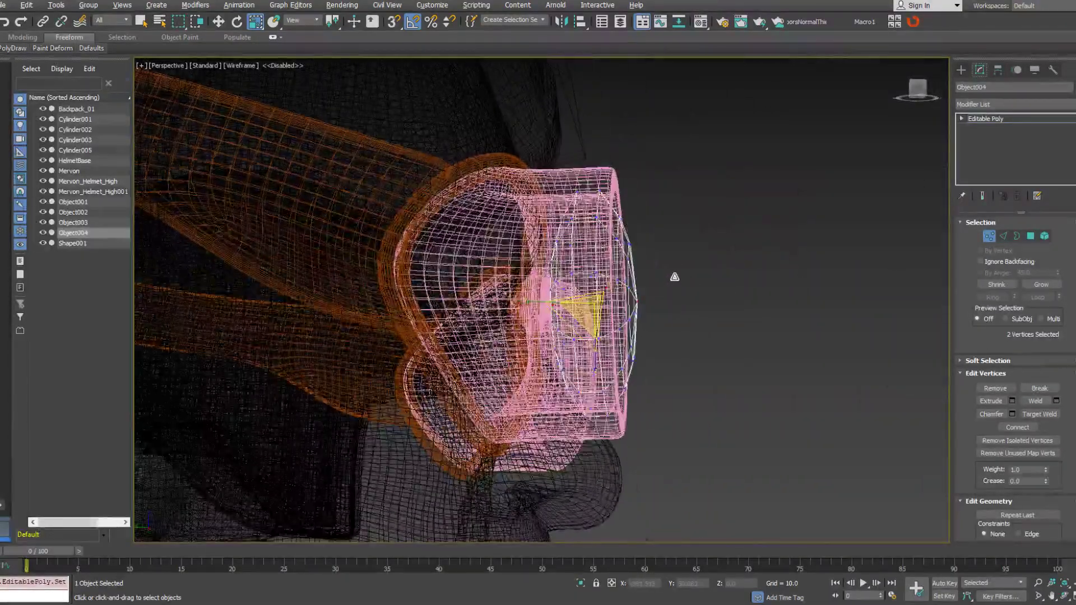
{"action": "left_click_drag", "start_coordinate": [591, 308], "coordinate": [593, 311]}
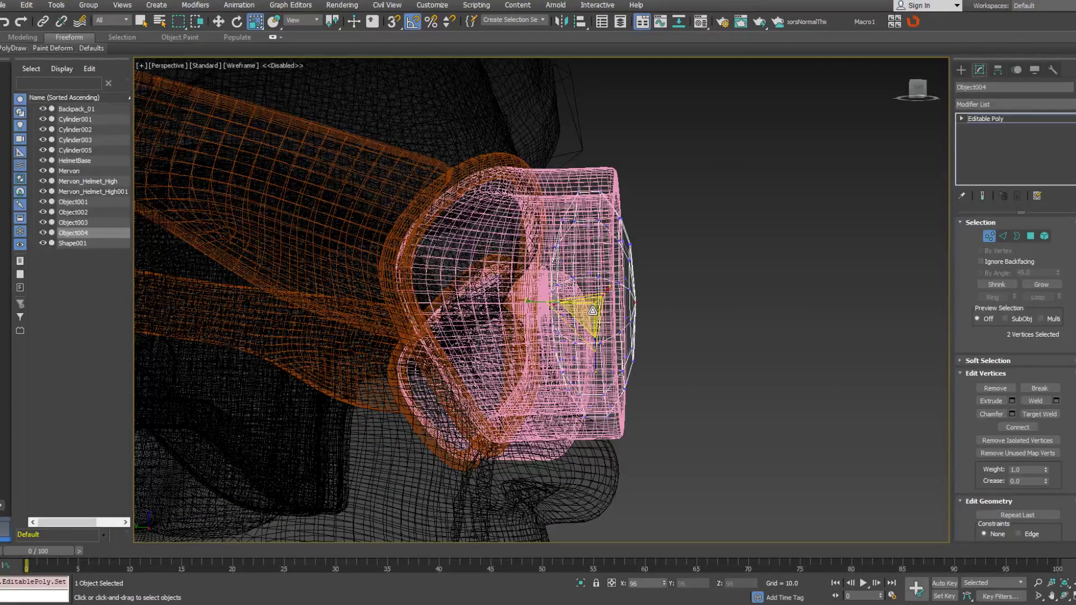
{"action": "middle_click_drag", "start_coordinate": [592, 309], "coordinate": [673, 302], "text": "alt"}
Connect the innermost spoke edges on both lens faces to add a third, smaller ring around the center.
{"action": "left_click", "coordinate": [1003, 236]}
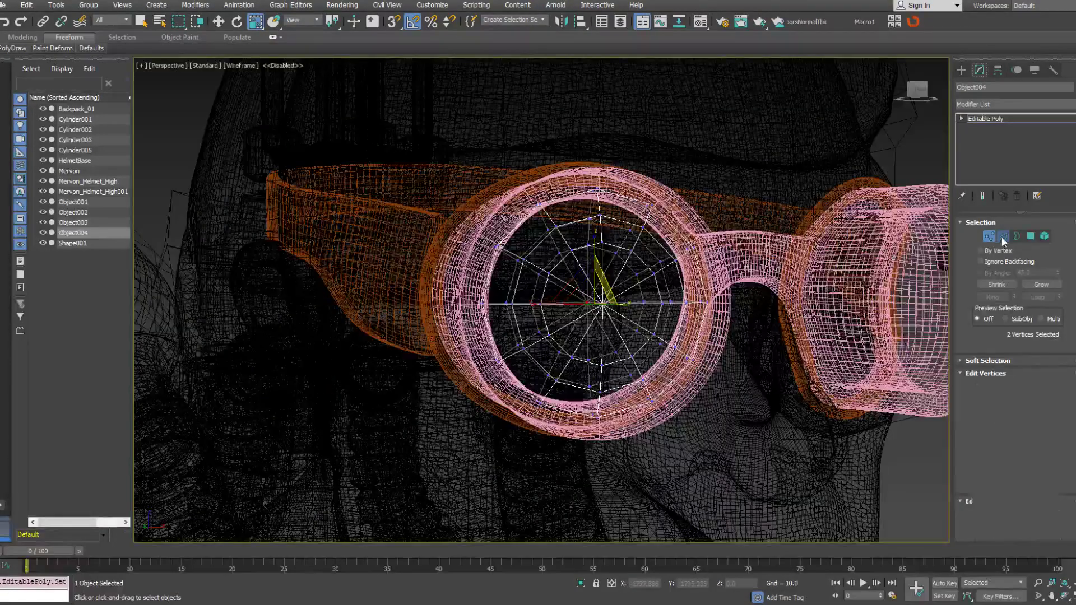
{"action": "middle_click_drag", "start_coordinate": [543, 302], "coordinate": [555, 301], "text": "alt"}
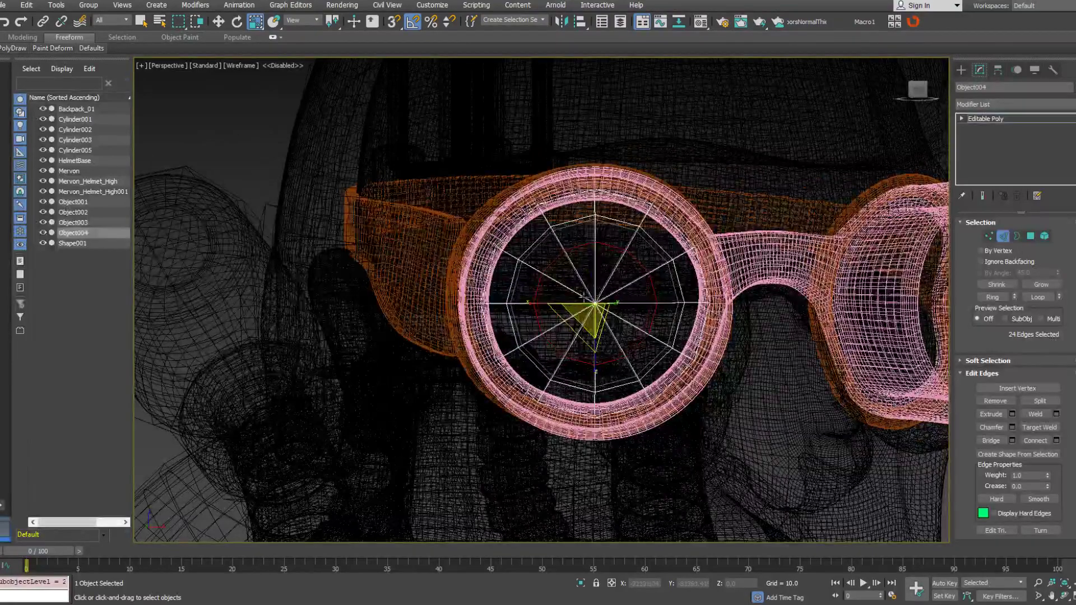
{"action": "scroll", "coordinate": [551, 291], "scroll_direction": "up", "scroll_amount": 3}
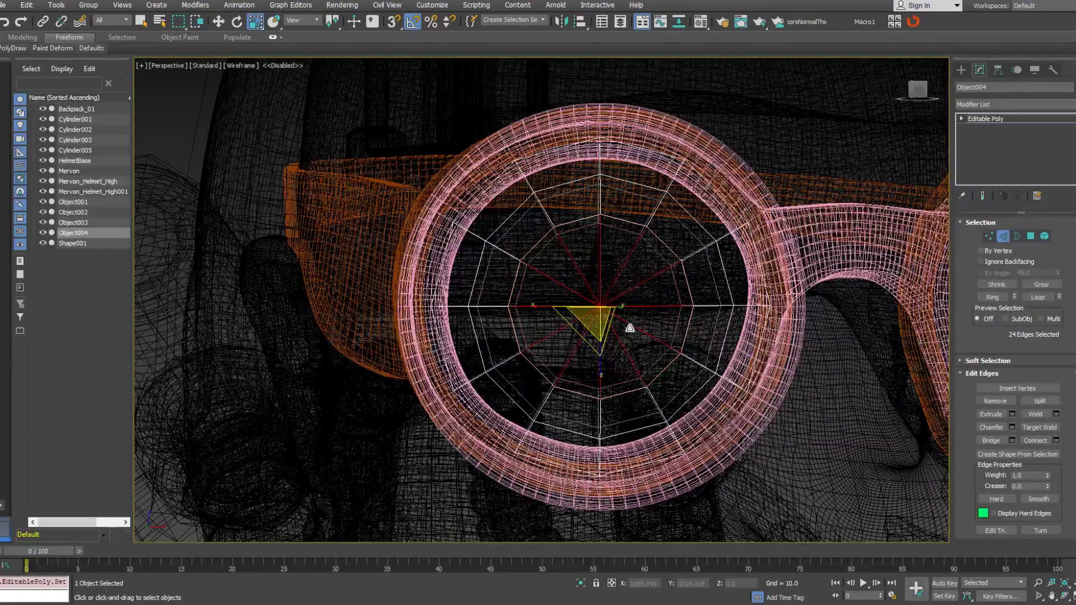
{"action": "right_click", "coordinate": [612, 326]}
{"action": "left_click", "coordinate": [609, 361]}
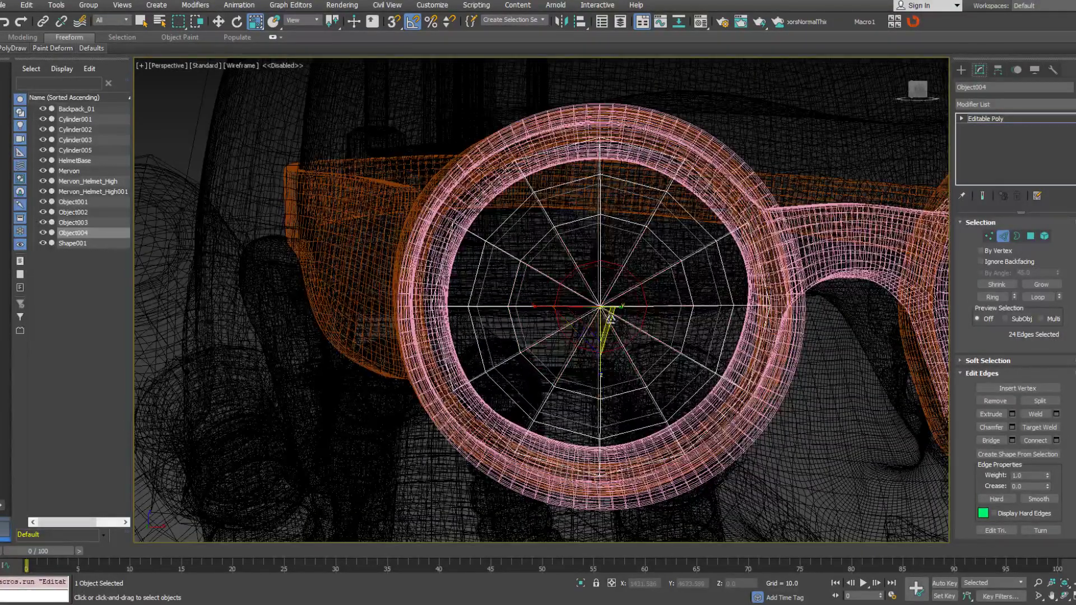
{"action": "middle_click_drag", "start_coordinate": [609, 361], "coordinate": [597, 314], "text": "alt"}
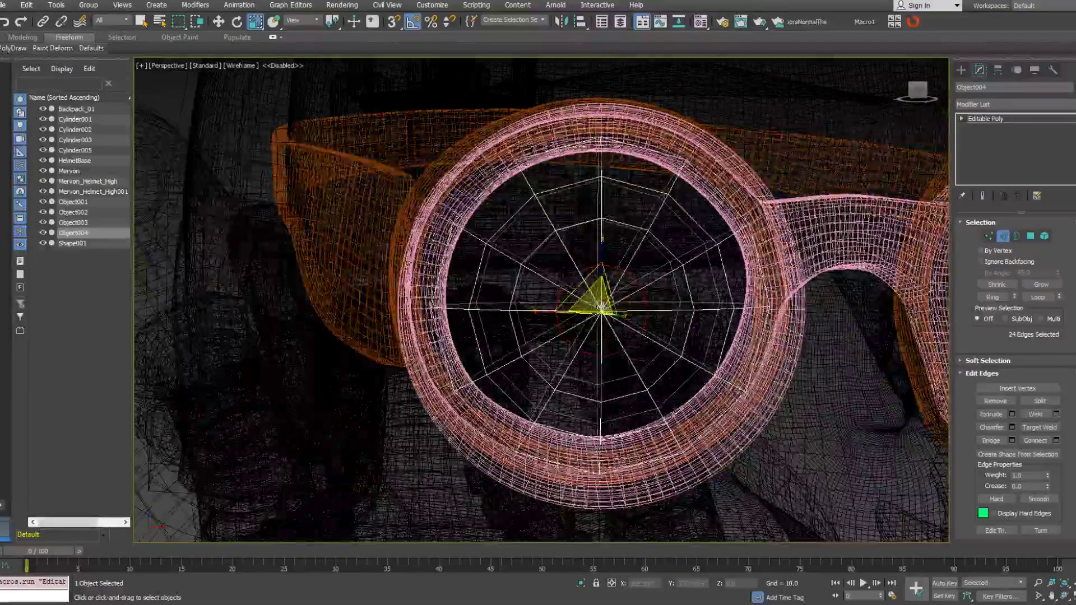
Select the front and back center vertices of the lens and remove them, leaving one open cap polygon inside the smallest ring.
{"action": "left_click", "coordinate": [990, 237]}
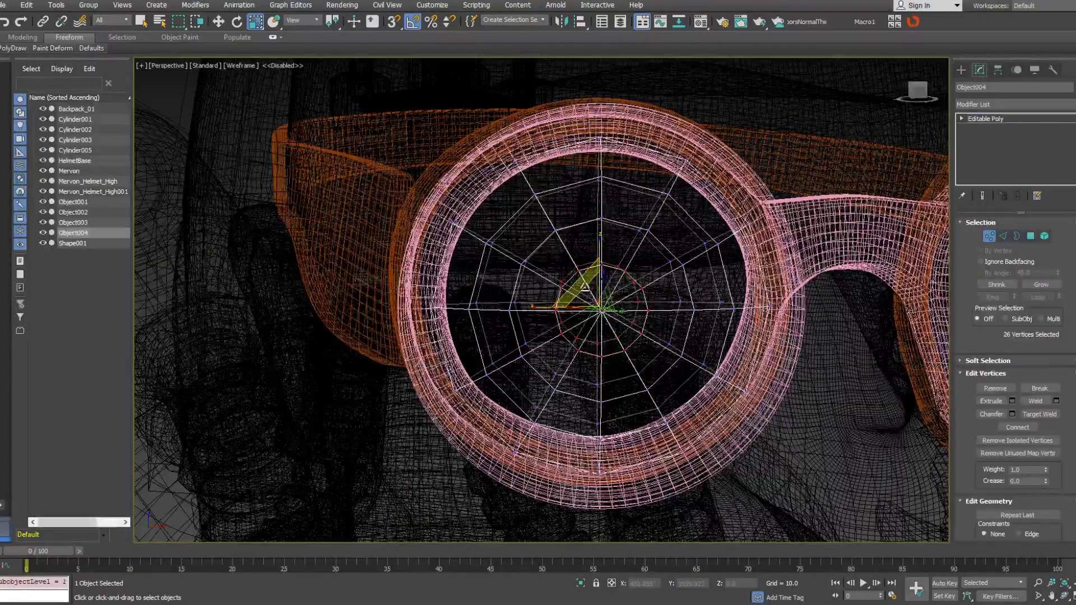
{"action": "right_click", "coordinate": [591, 280]}
{"action": "left_click", "coordinate": [608, 295]}
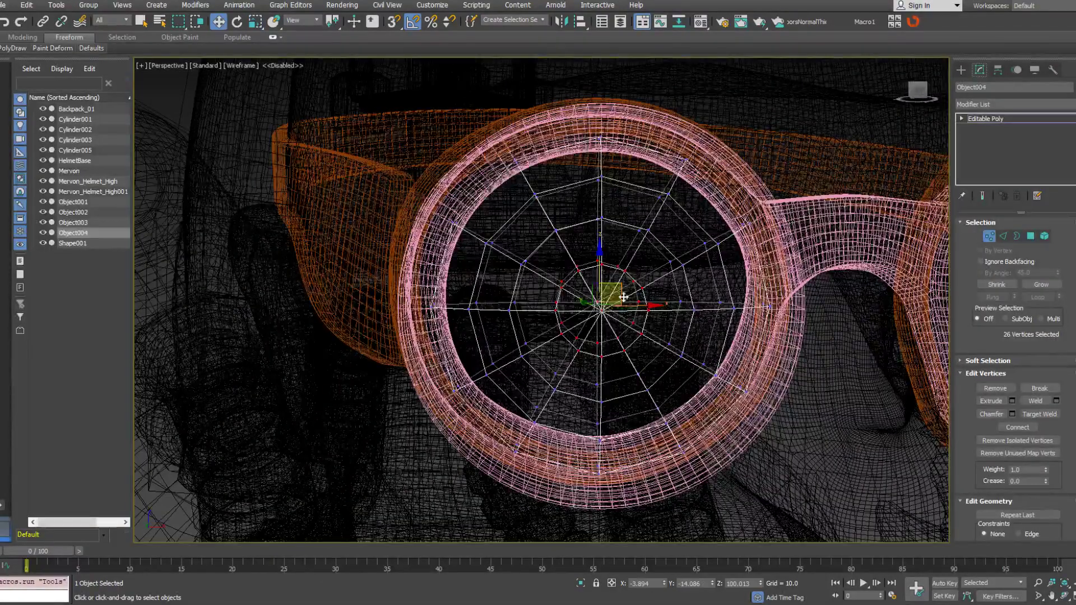
{"action": "left_click", "coordinate": [635, 300]}
{"action": "left_click", "coordinate": [602, 311]}
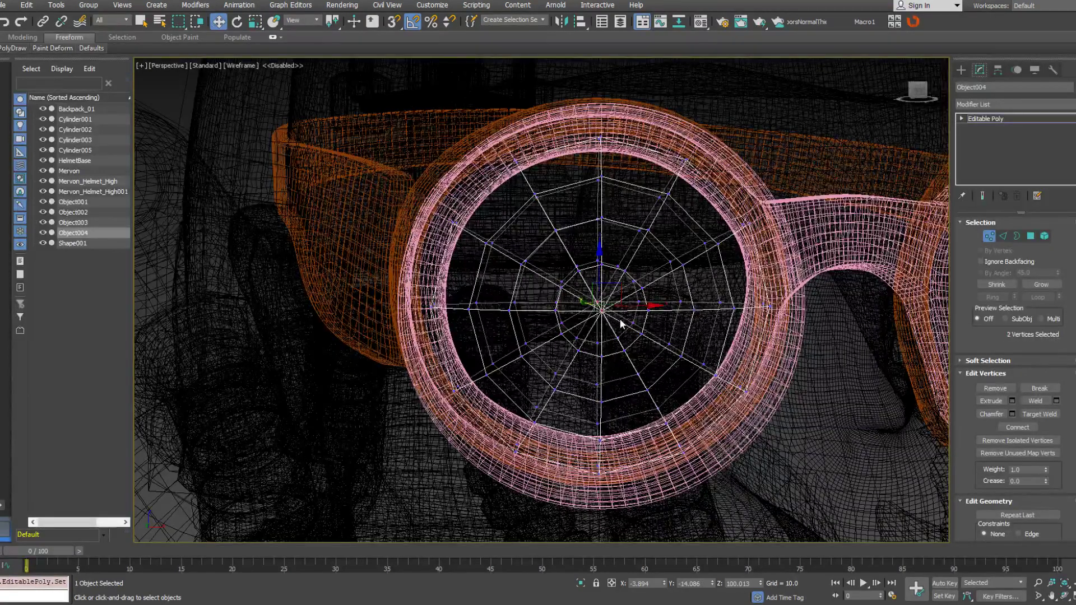
{"action": "key", "text": "BackSpace"}
{"action": "middle_click_drag", "start_coordinate": [612, 308], "coordinate": [608, 301], "text": "alt"}
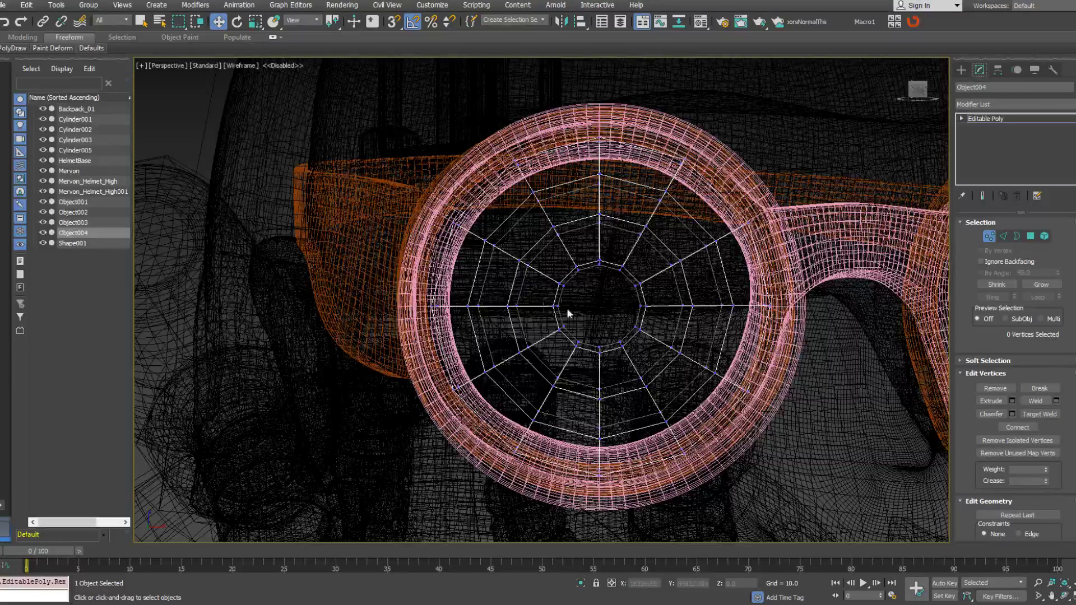
Connect the opposite upper and lower vertices of the smallest ring with two horizontal edges on both lens faces.
{"action": "left_click_drag", "start_coordinate": [659, 316], "coordinate": [644, 291]}
{"action": "right_click", "coordinate": [655, 313]}
{"action": "left_click", "coordinate": [650, 353]}
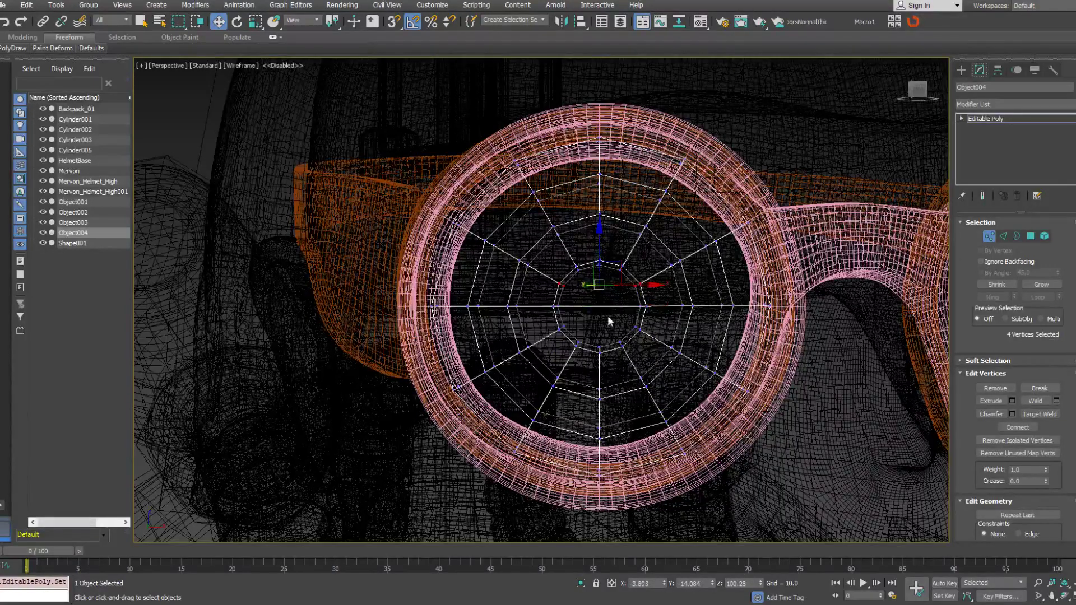
{"action": "left_click_drag", "start_coordinate": [547, 325], "coordinate": [650, 334]}
{"action": "right_click", "coordinate": [650, 334]}
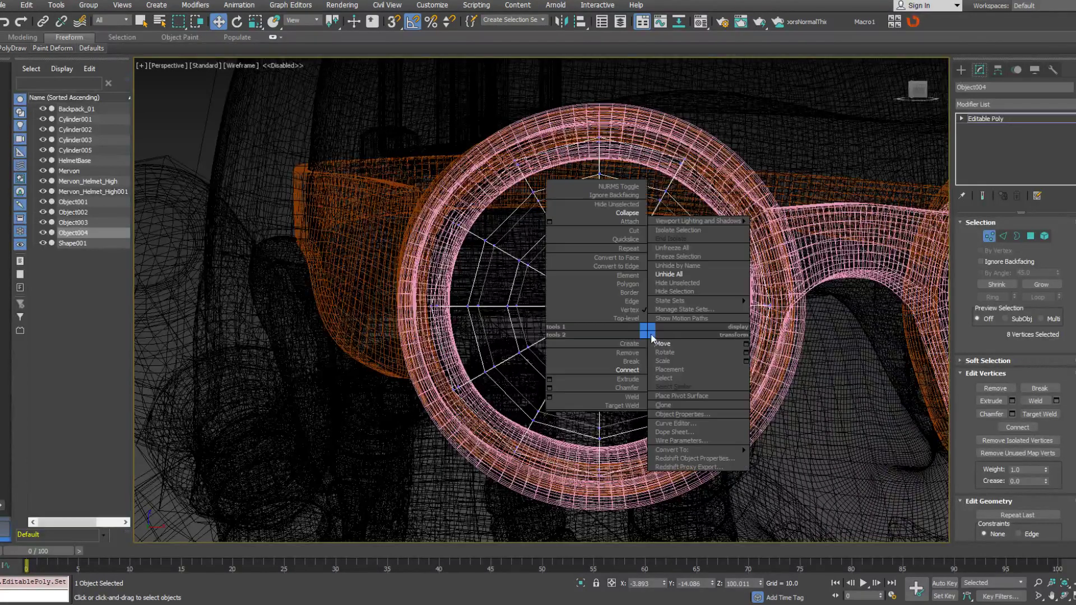
{"action": "left_click", "coordinate": [644, 369]}
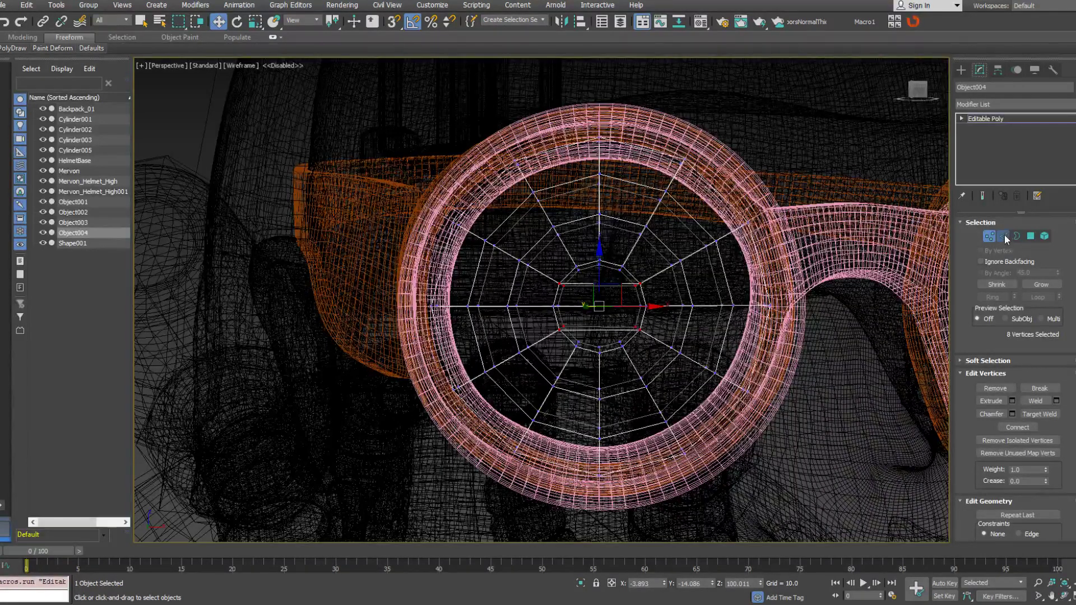
Connect the horizontal cross edges inside the smallest ring with a vertical edge through the center of both lens faces.
{"action": "left_click", "coordinate": [1003, 235]}
{"action": "right_click", "coordinate": [611, 336]}
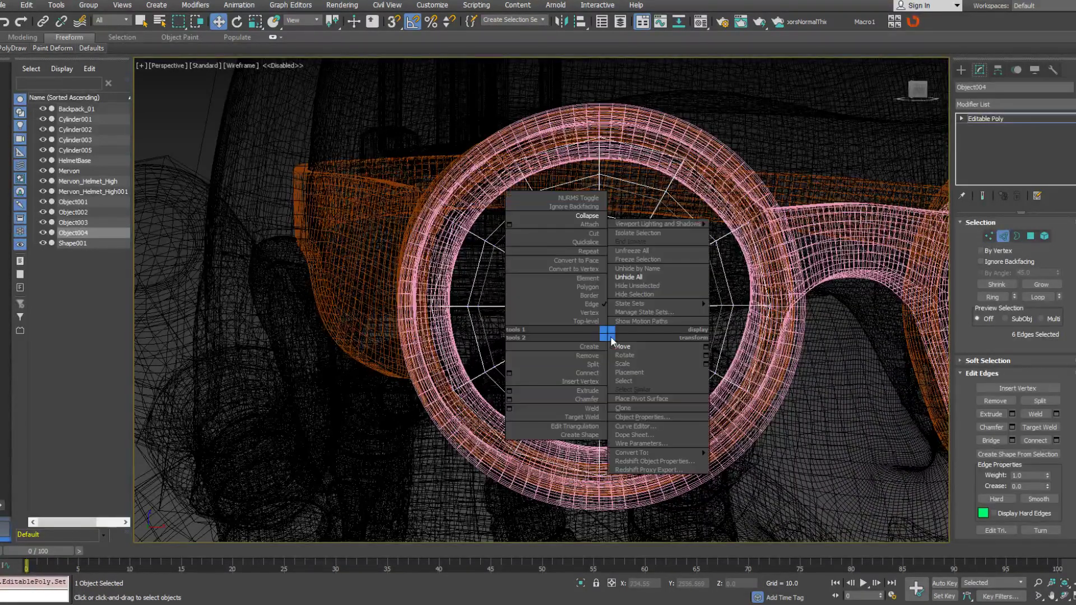
{"action": "left_click", "coordinate": [597, 373]}
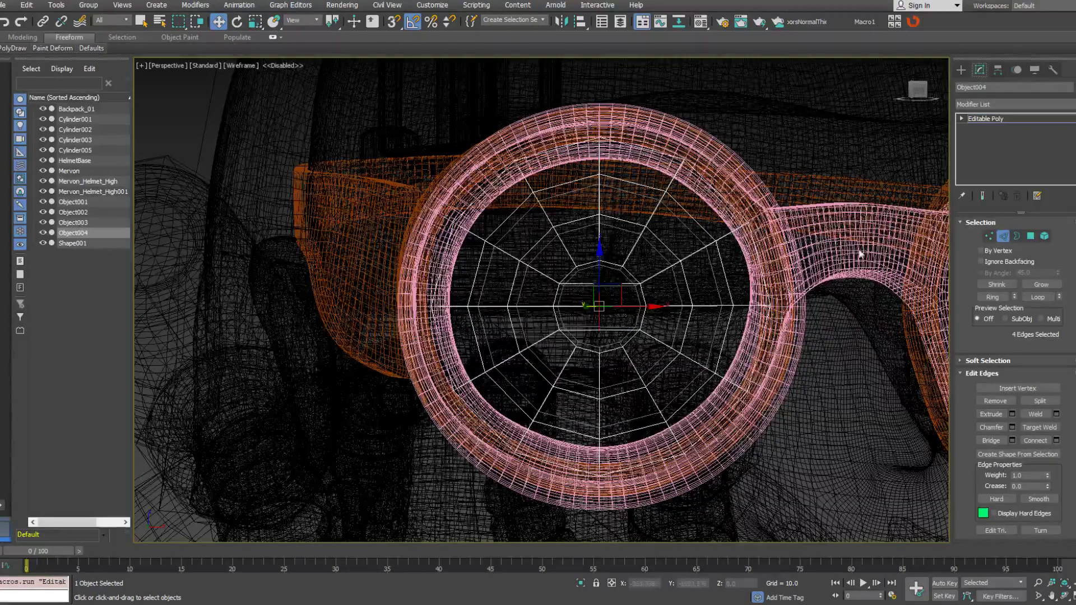
Connect the midpoint vertices of the cross edges to the smallest ring's upper and lower vertices on both lens faces.
{"action": "left_click", "coordinate": [988, 236]}
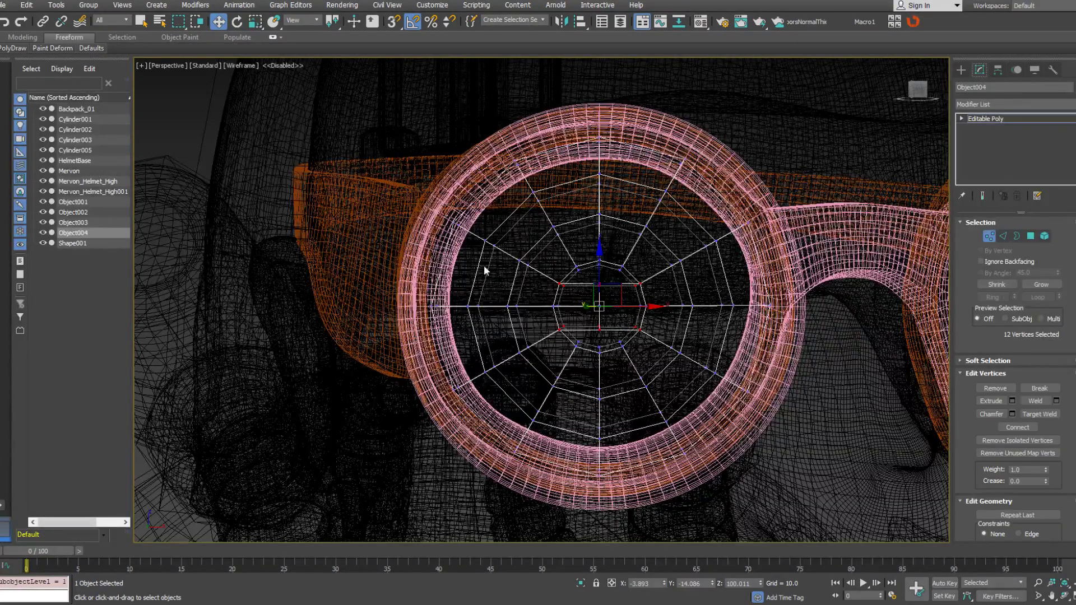
{"action": "right_click", "coordinate": [608, 371]}
{"action": "left_click", "coordinate": [535, 373]}
{"action": "middle_click_drag", "start_coordinate": [531, 377], "coordinate": [601, 343], "text": "alt"}
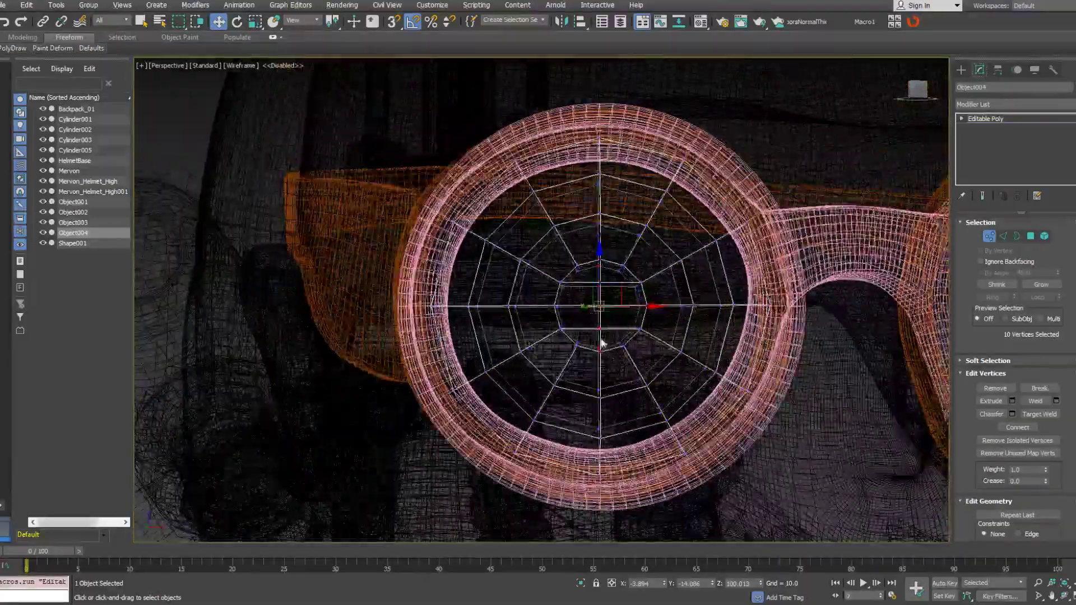
Return to the shaded view, select the entire lens element and assign it to smoothing group 1.
{"action": "middle_click_drag", "start_coordinate": [552, 260], "coordinate": [453, 267], "text": "alt"}
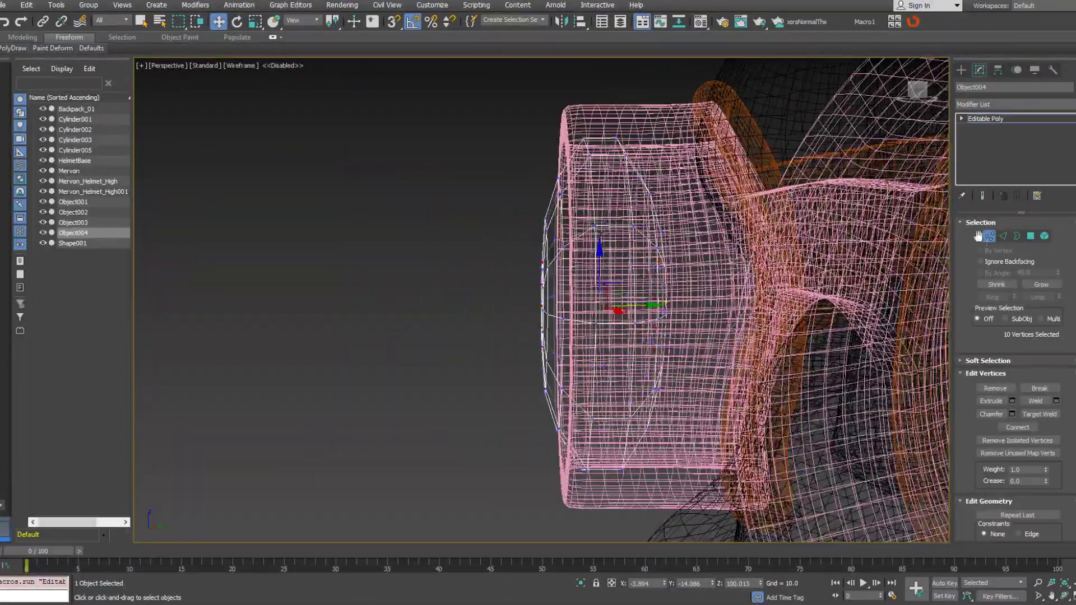
{"action": "left_click", "coordinate": [977, 236]}
{"action": "middle_click_drag", "start_coordinate": [594, 275], "coordinate": [542, 307], "text": "alt"}
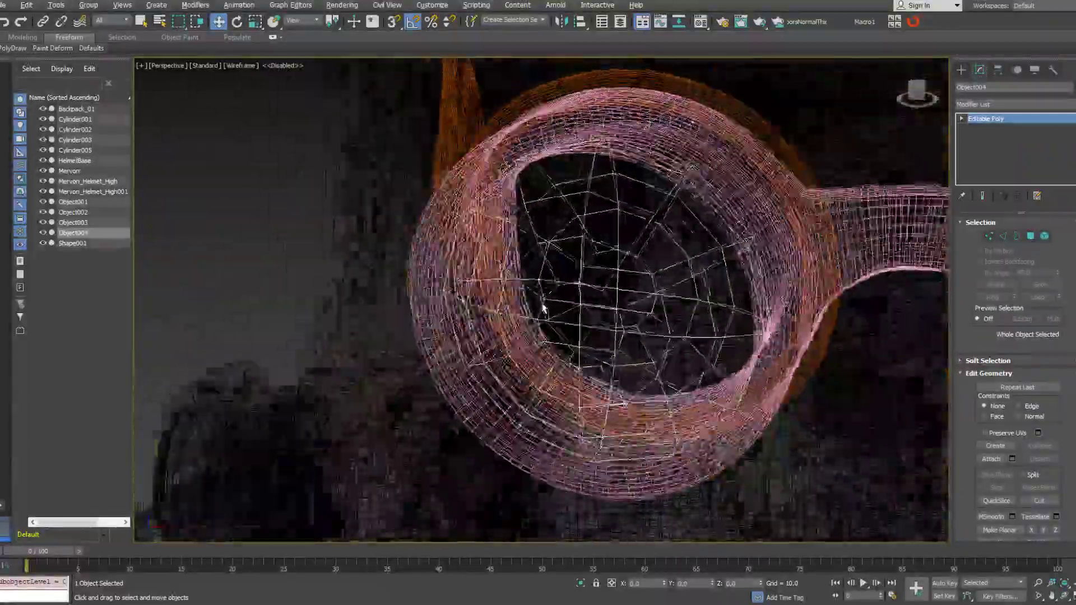
{"action": "key", "text": "F3"}
{"action": "scroll", "coordinate": [767, 282], "scroll_direction": "down", "scroll_amount": 3}
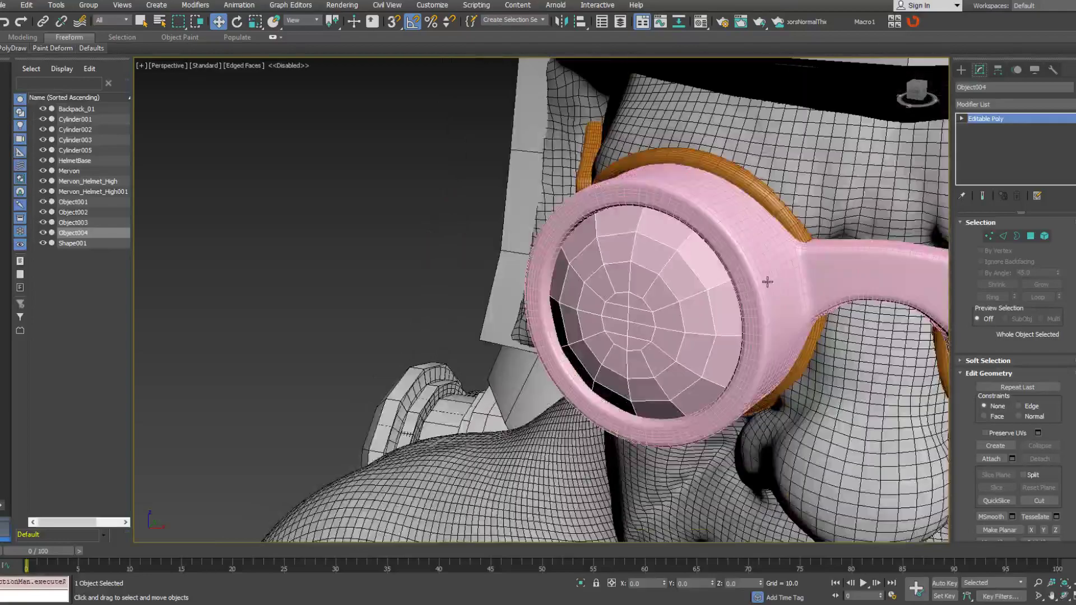
{"action": "middle_click_drag", "start_coordinate": [767, 281], "coordinate": [606, 274], "text": "alt"}
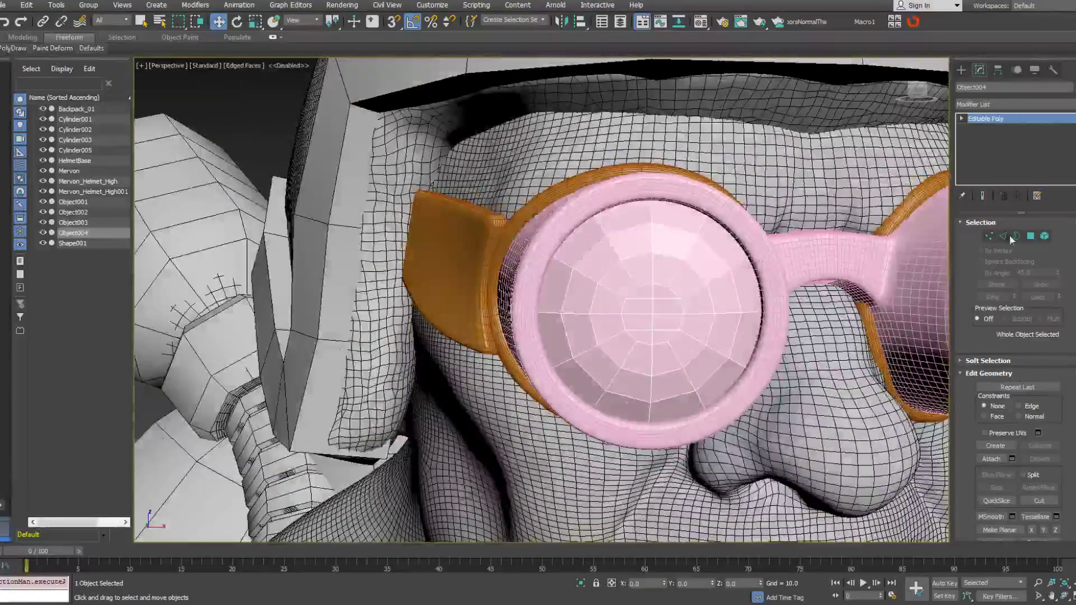
{"action": "left_click", "coordinate": [1044, 236]}
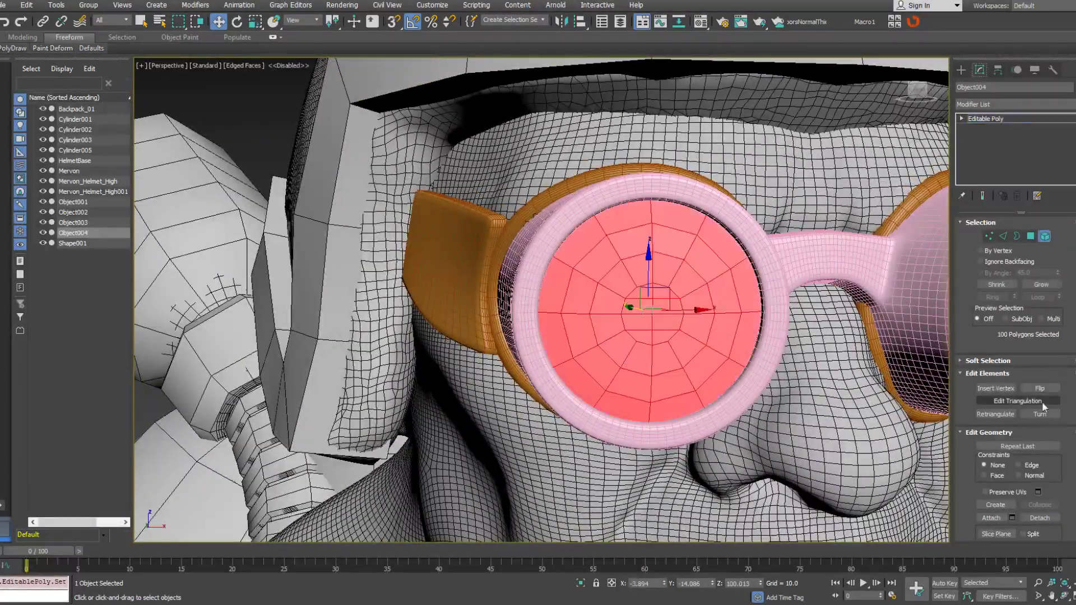
{"action": "left_click_drag", "start_coordinate": [1044, 405], "coordinate": [1044, 209]}
{"action": "scroll", "coordinate": [1071, 396], "scroll_direction": "down", "scroll_amount": 3}
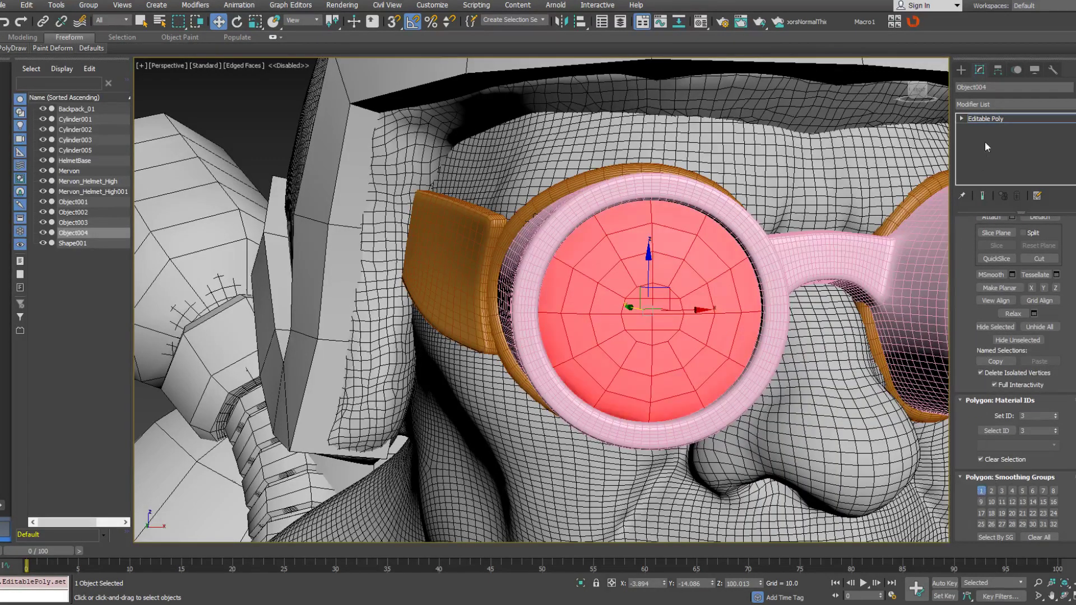
{"action": "left_click", "coordinate": [996, 119]}
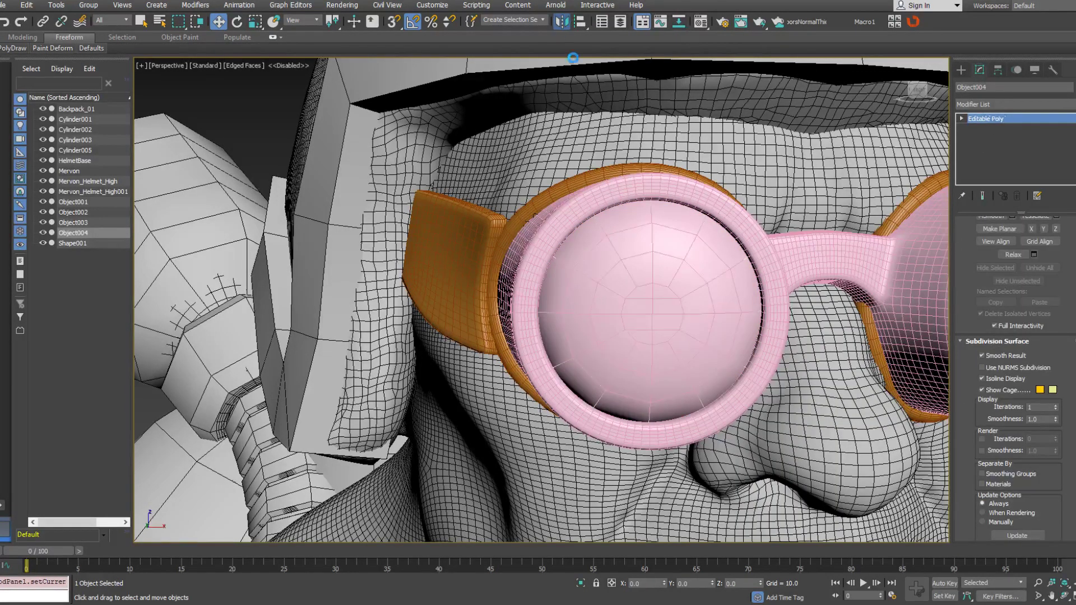
Mirror the lens as a copy across the X axis to the other eye and attach the two lenses into one object.
{"action": "left_click", "coordinate": [561, 21]}
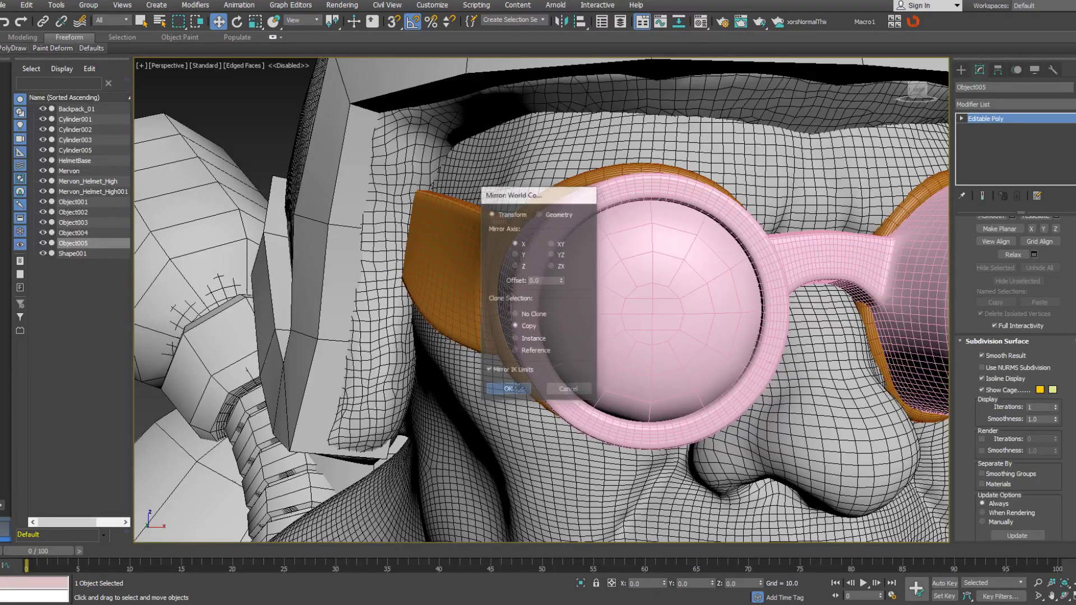
{"action": "left_click", "coordinate": [507, 389]}
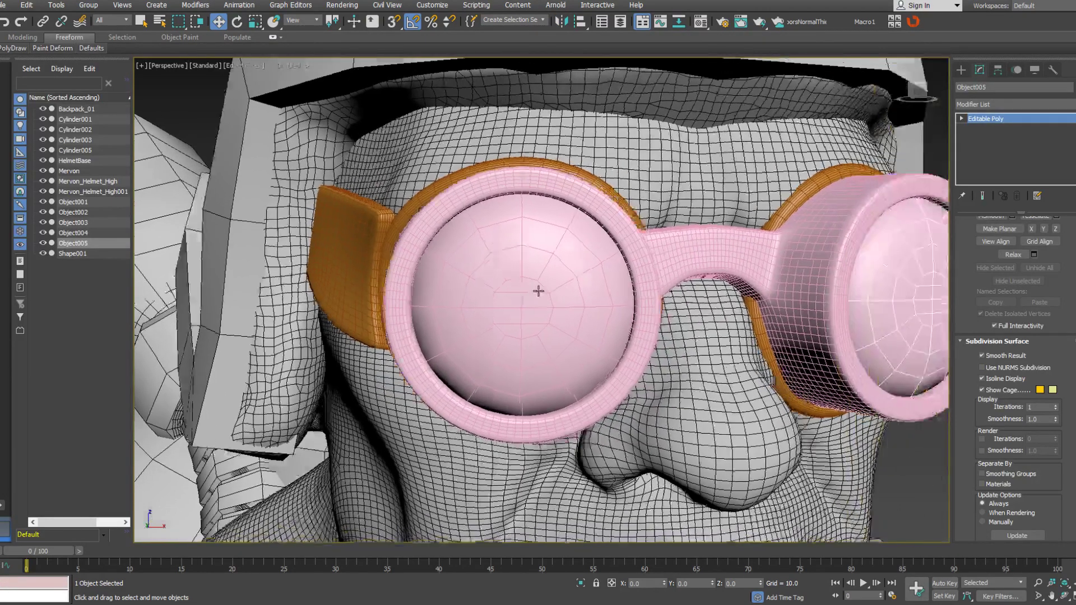
{"action": "scroll", "coordinate": [540, 277], "scroll_direction": "down", "scroll_amount": 3}
{"action": "right_click", "coordinate": [539, 295]}
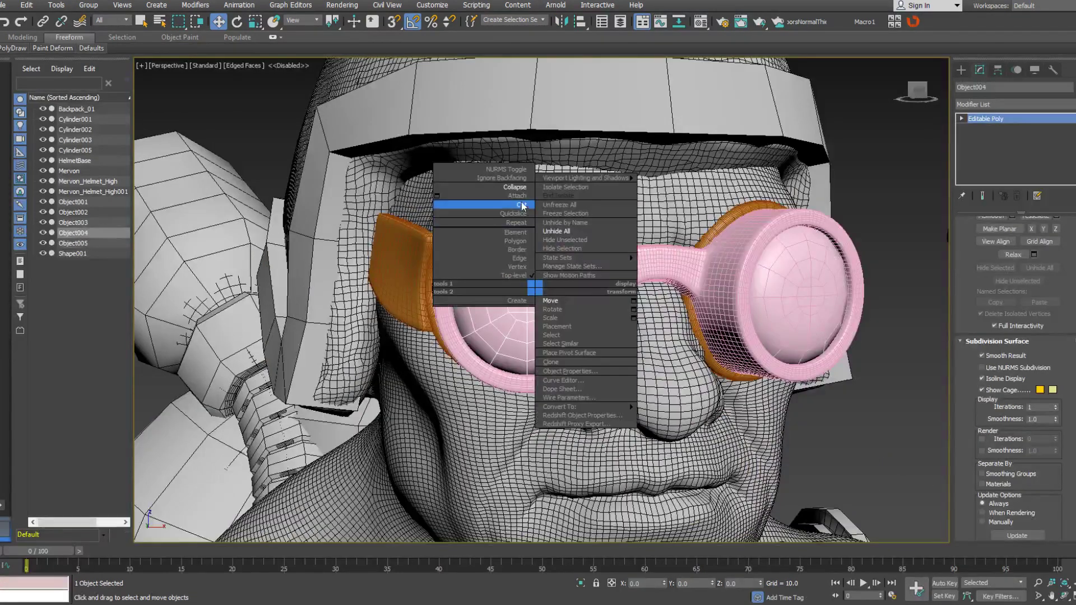
{"action": "left_click", "coordinate": [493, 314]}
{"action": "left_click", "coordinate": [781, 279]}
Copy the two TurboSmooth modifiers from the goggle frame and paste them onto the attached lenses.
{"action": "middle_click_drag", "start_coordinate": [700, 261], "coordinate": [654, 274], "text": "alt"}
{"action": "left_click", "coordinate": [631, 264]}
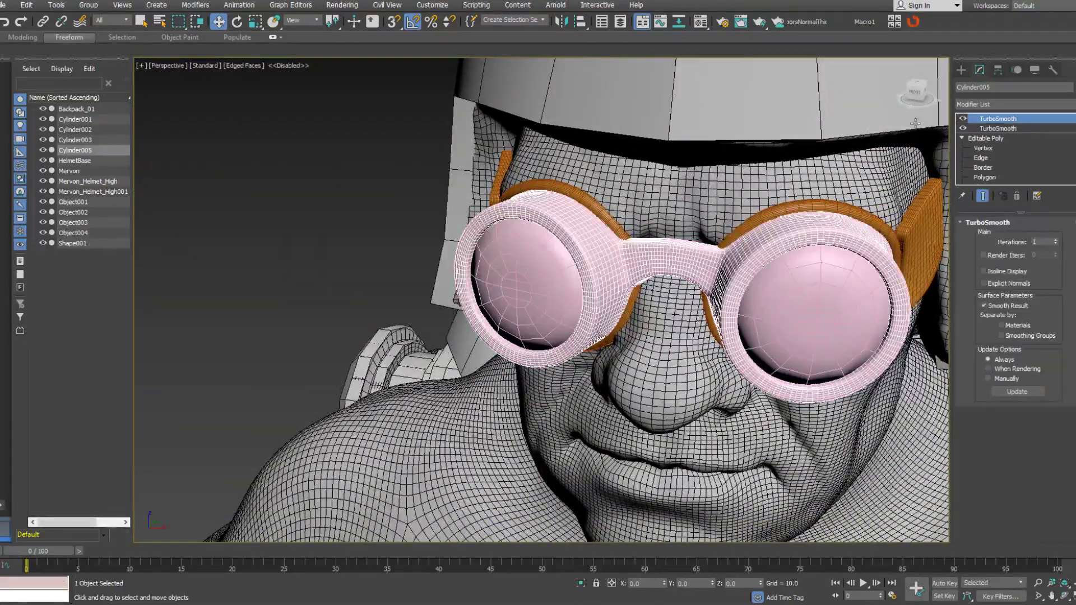
{"action": "left_click", "coordinate": [616, 238]}
{"action": "right_click", "coordinate": [986, 119]}
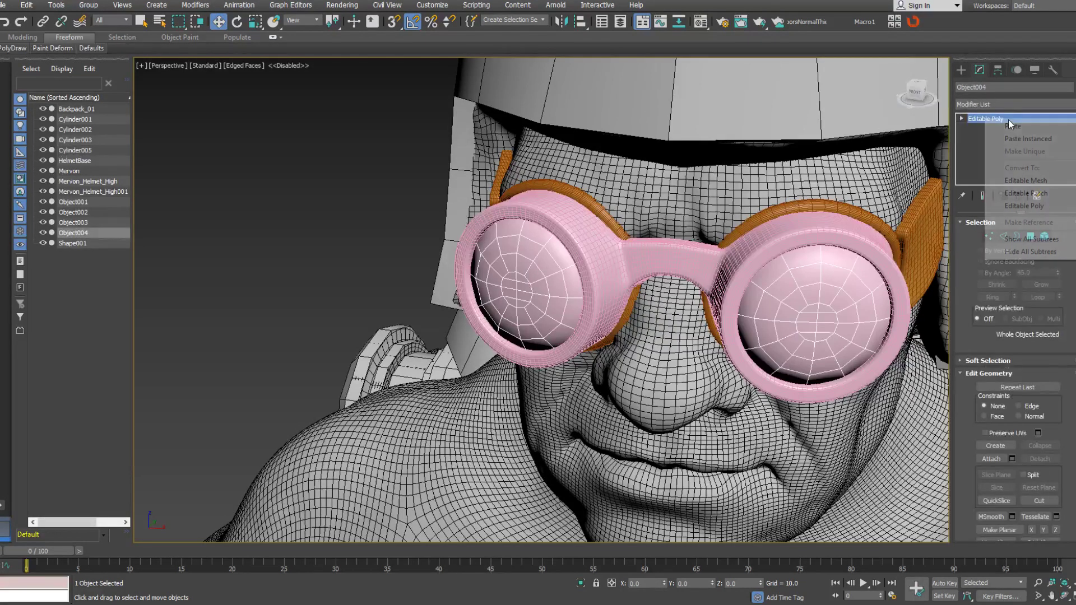
{"action": "left_click", "coordinate": [1019, 127]}
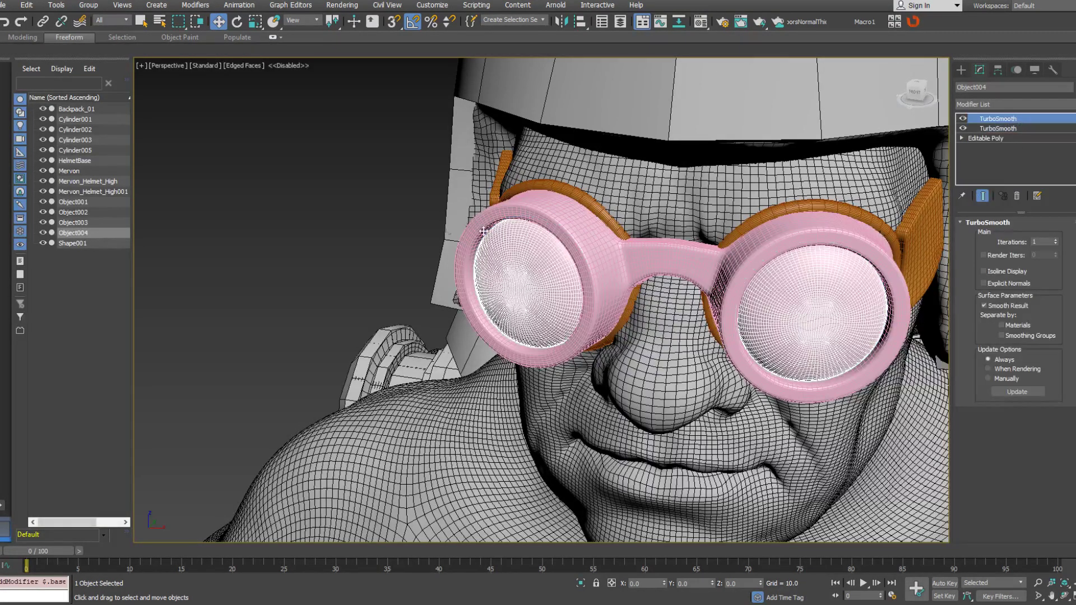
Examine the smoothed goggles from several angles in shaded display without edges.
{"action": "left_click", "coordinate": [389, 211]}
{"action": "key", "text": "F4"}
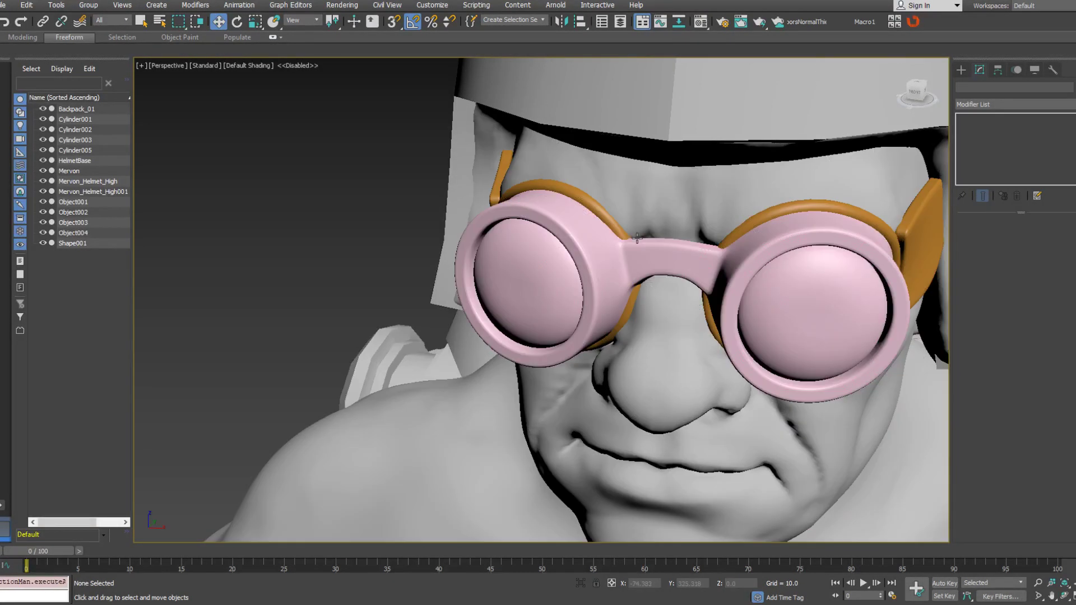
{"action": "scroll", "coordinate": [636, 242], "scroll_direction": "down", "scroll_amount": 6}
{"action": "mouse_move", "coordinate": [636, 242]}
{"action": "middle_mouse_down", "text": "alt"}
{"action": "mouse_move", "coordinate": [842, 181]}
{"action": "mouse_move", "coordinate": [401, 253]}
{"action": "mouse_move", "coordinate": [443, 216]}
{"action": "mouse_move", "coordinate": [516, 180]}
{"action": "mouse_move", "coordinate": [396, 134]}
{"action": "mouse_move", "coordinate": [389, 113]}
{"action": "mouse_move", "coordinate": [293, 202]}
{"action": "mouse_move", "coordinate": [308, 254]}
{"action": "mouse_move", "coordinate": [372, 233]}
{"action": "mouse_move", "coordinate": [372, 221]}
{"action": "mouse_move", "coordinate": [319, 181]}
{"action": "mouse_move", "coordinate": [320, 156]}
{"action": "mouse_move", "coordinate": [358, 187]}
{"action": "mouse_move", "coordinate": [374, 162]}
{"action": "mouse_move", "coordinate": [320, 224]}
{"action": "mouse_move", "coordinate": [334, 238]}
{"action": "mouse_move", "coordinate": [412, 216]}
{"action": "mouse_move", "coordinate": [442, 221]}
{"action": "mouse_move", "coordinate": [378, 227]}
{"action": "mouse_move", "coordinate": [353, 190]}
{"action": "mouse_move", "coordinate": [346, 240]}
{"action": "mouse_move", "coordinate": [437, 216]}
{"action": "mouse_move", "coordinate": [482, 184]}
{"action": "middle_mouse_up", "text": "alt"}
{"action": "left_click", "coordinate": [429, 223]}
{"action": "scroll", "coordinate": [482, 184], "scroll_direction": "up", "scroll_amount": 4}
{"action": "middle_click_drag", "start_coordinate": [525, 223], "coordinate": [493, 237], "text": "alt"}
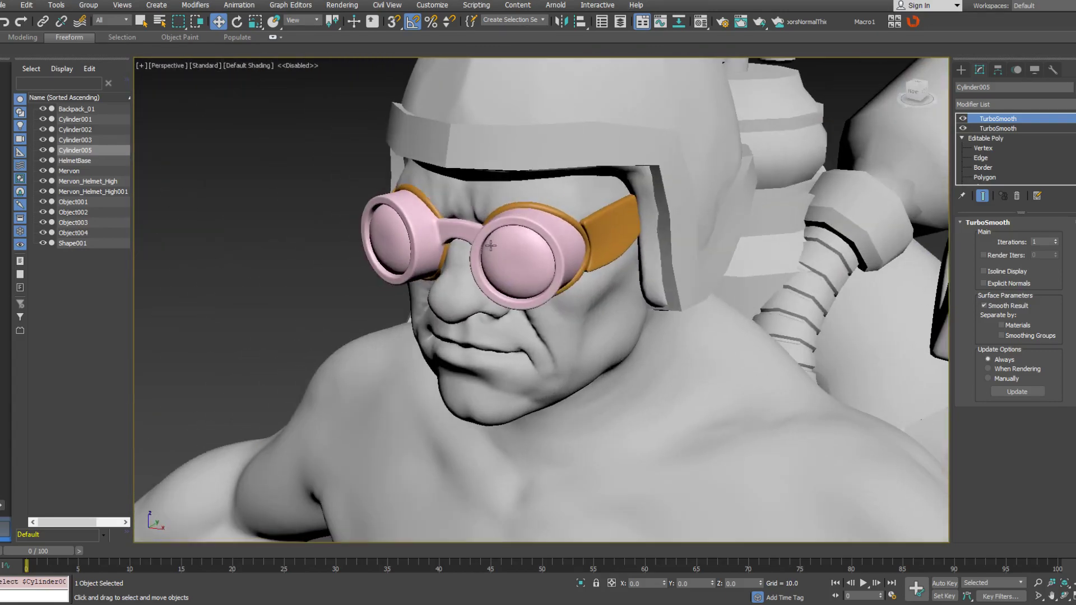
{"action": "scroll", "coordinate": [496, 240], "scroll_direction": "up", "scroll_amount": 4}
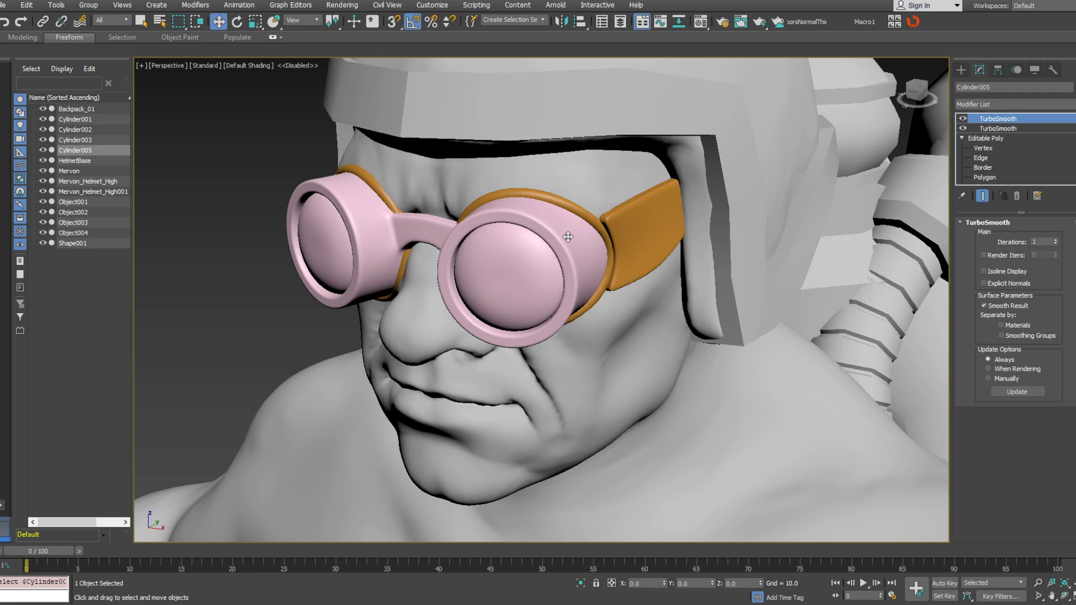
Select the orange rim behind the goggle frame and set its TurboSmooth iterations to 3.
{"action": "left_click", "coordinate": [526, 262]}
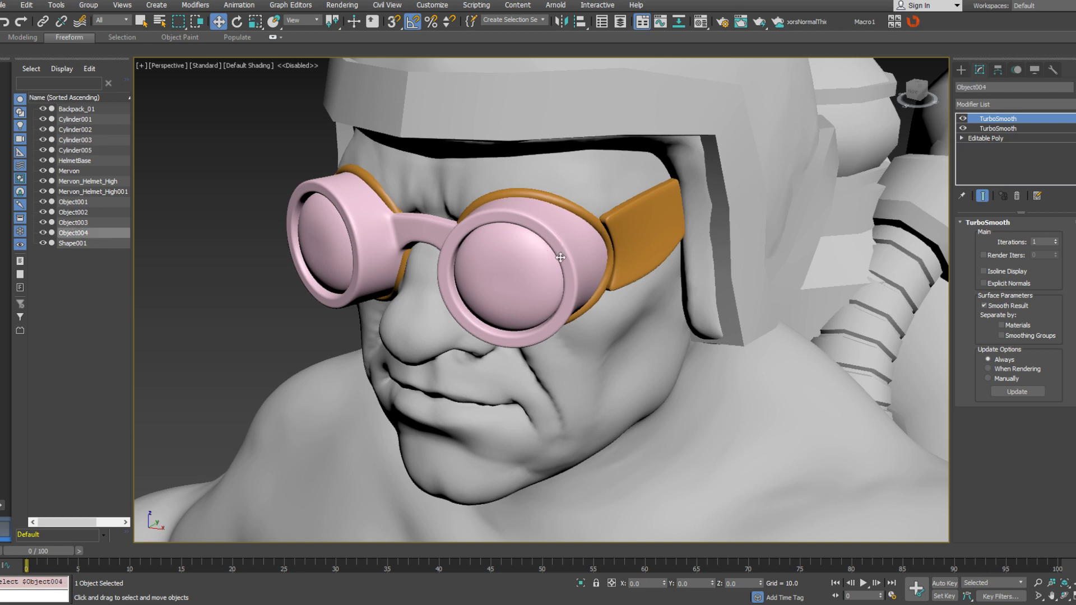
{"action": "left_click", "coordinate": [566, 257]}
{"action": "left_click", "coordinate": [579, 214]}
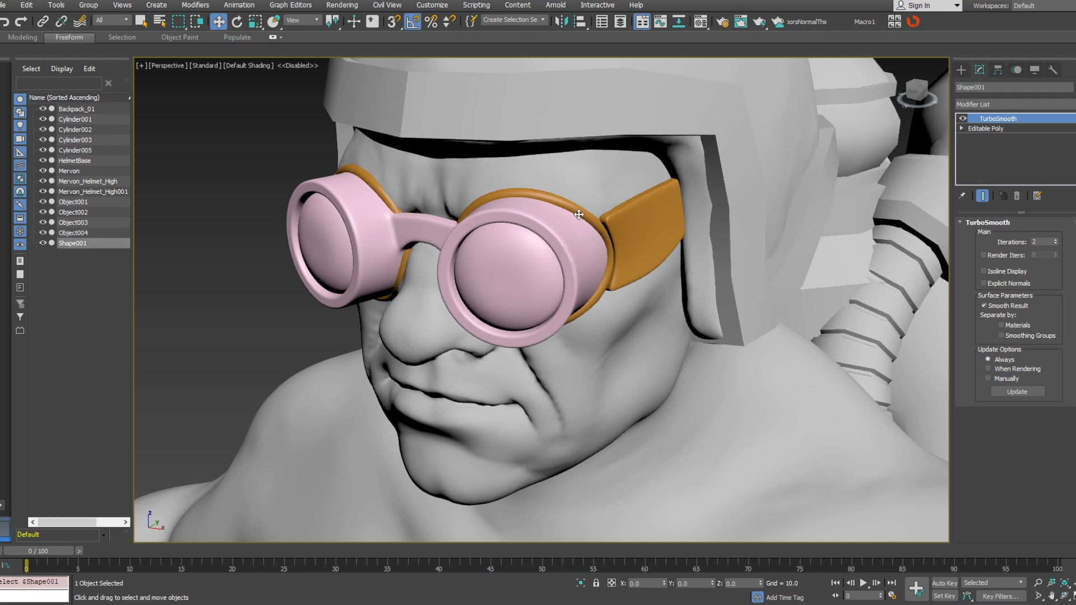
{"action": "left_click", "coordinate": [1056, 240]}
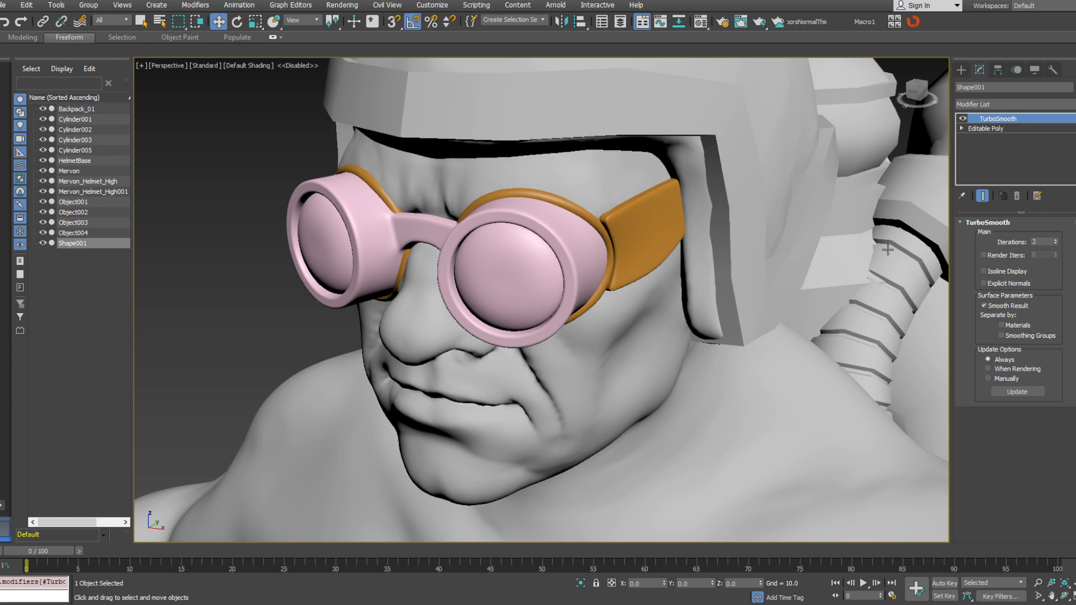
Show the edges, select the goggle strap, rim, frame and lenses together, and convert them to Editable Poly.
{"action": "left_click", "coordinate": [643, 225]}
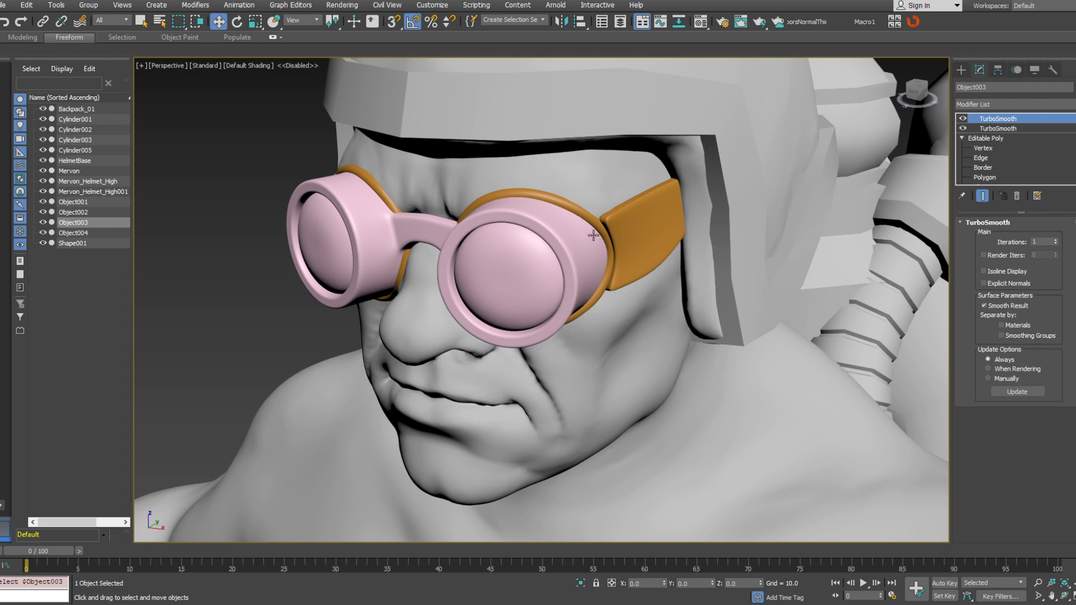
{"action": "key", "text": "F3"}
{"action": "key", "text": "F3"}
{"action": "key", "text": "F4"}
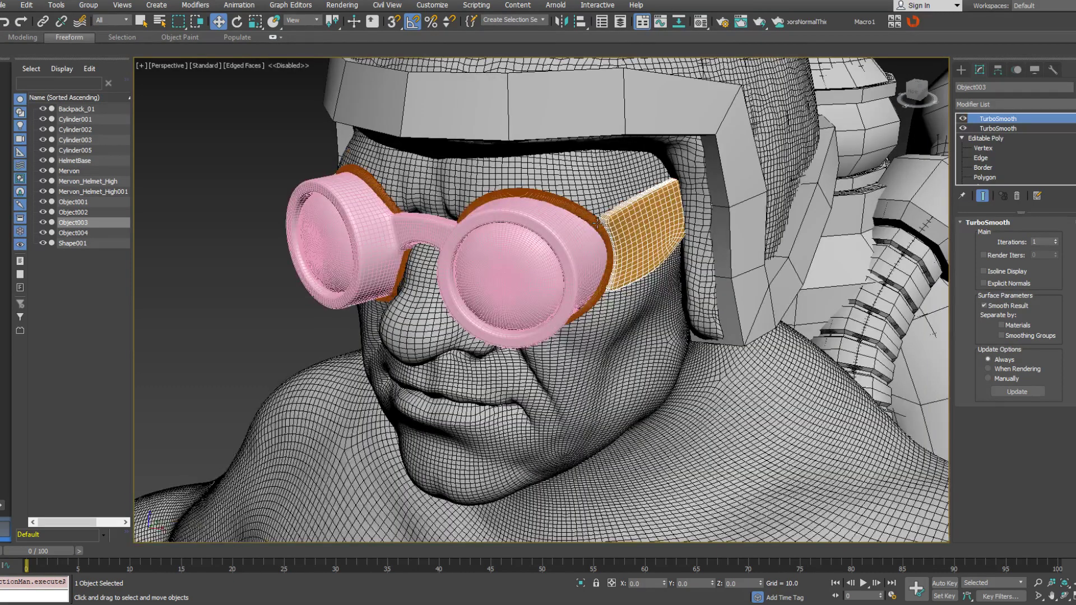
{"action": "left_click", "coordinate": [597, 223], "text": "ctrl"}
{"action": "left_click", "coordinate": [541, 260], "text": "ctrl"}
{"action": "right_click", "coordinate": [1050, 168]}
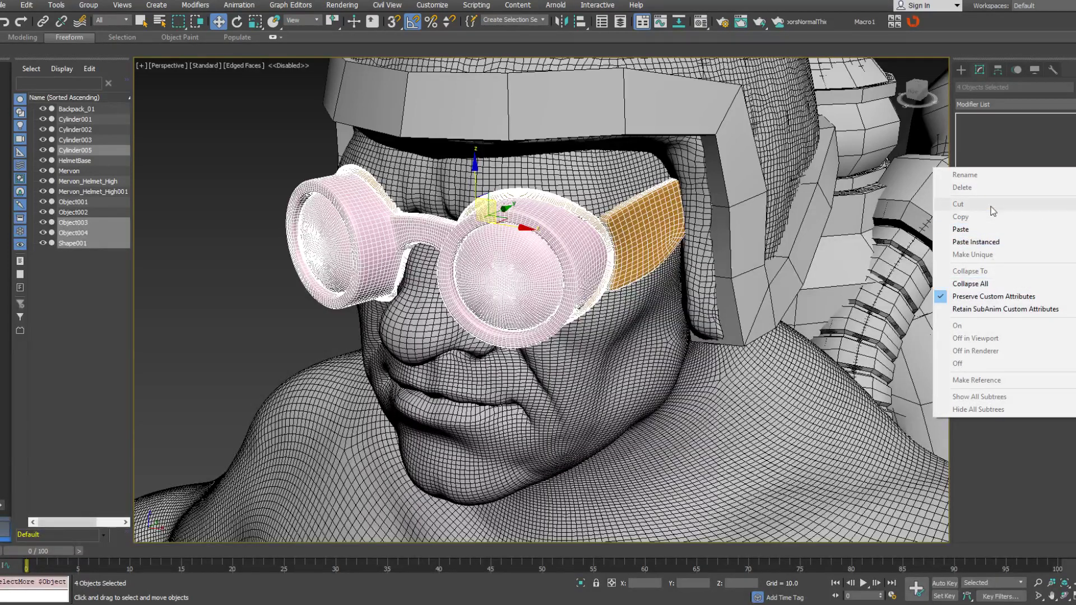
{"action": "right_click", "coordinate": [993, 145]}
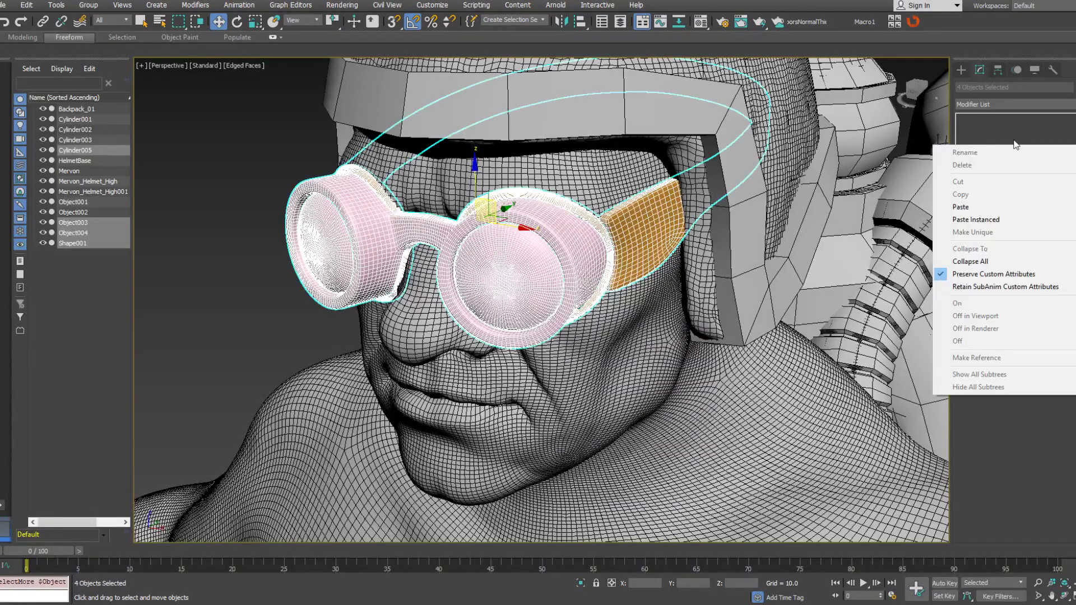
{"action": "right_click", "coordinate": [693, 219]}
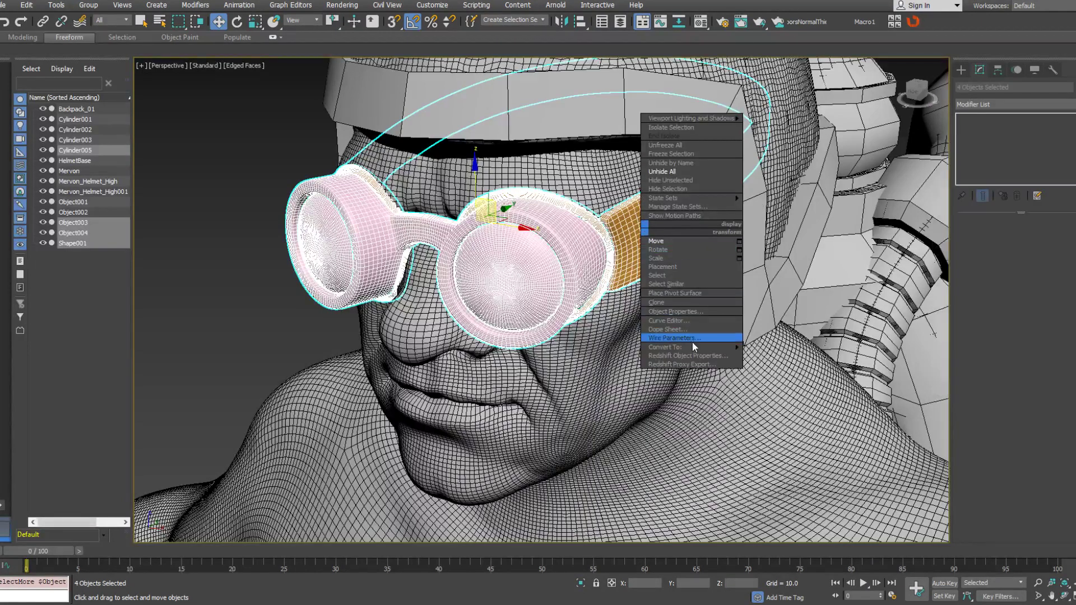
{"action": "mouse_move", "coordinate": [694, 353]}
{"action": "left_click", "coordinate": [785, 356]}
Attach the goggle frame, the orange rim and the strap to the lens object.
{"action": "left_click", "coordinate": [542, 272]}
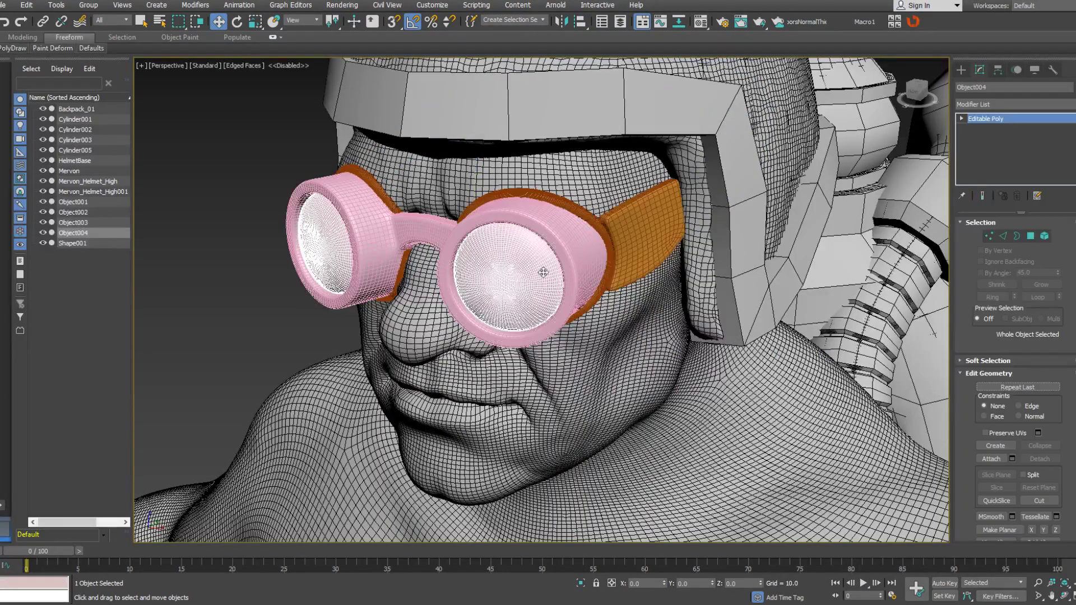
{"action": "right_click", "coordinate": [543, 274]}
{"action": "left_click", "coordinate": [516, 180]}
{"action": "left_click", "coordinate": [567, 233]}
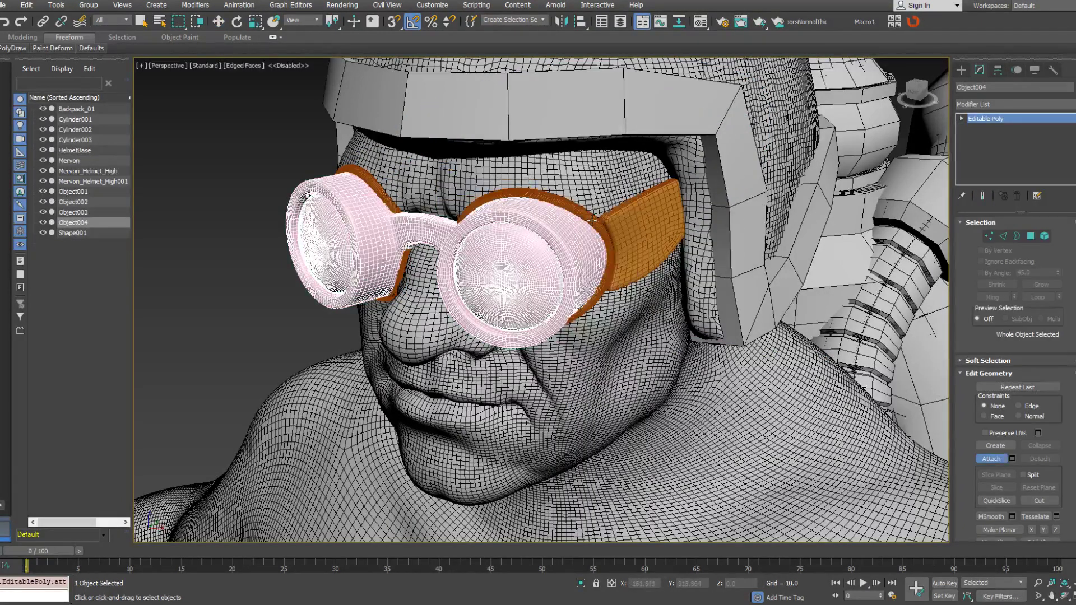
{"action": "left_click", "coordinate": [603, 225]}
{"action": "left_click", "coordinate": [629, 234]}
{"action": "key", "text": "w"}
{"action": "middle_click_drag", "start_coordinate": [633, 250], "coordinate": [619, 220], "text": "alt"}
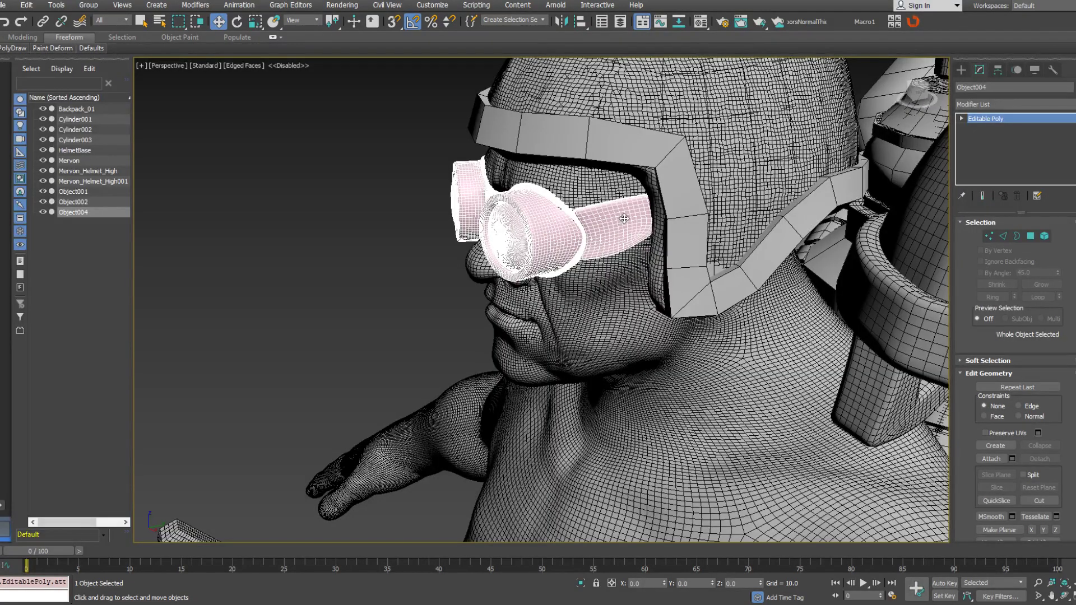
{"action": "middle_click_drag", "start_coordinate": [624, 218], "coordinate": [359, 364], "text": "alt"}
Start an export of the selected goggles with F:\3dsMax\scenes\Game\Mervon as the target folder.
{"action": "left_click", "coordinate": [6, 5]}
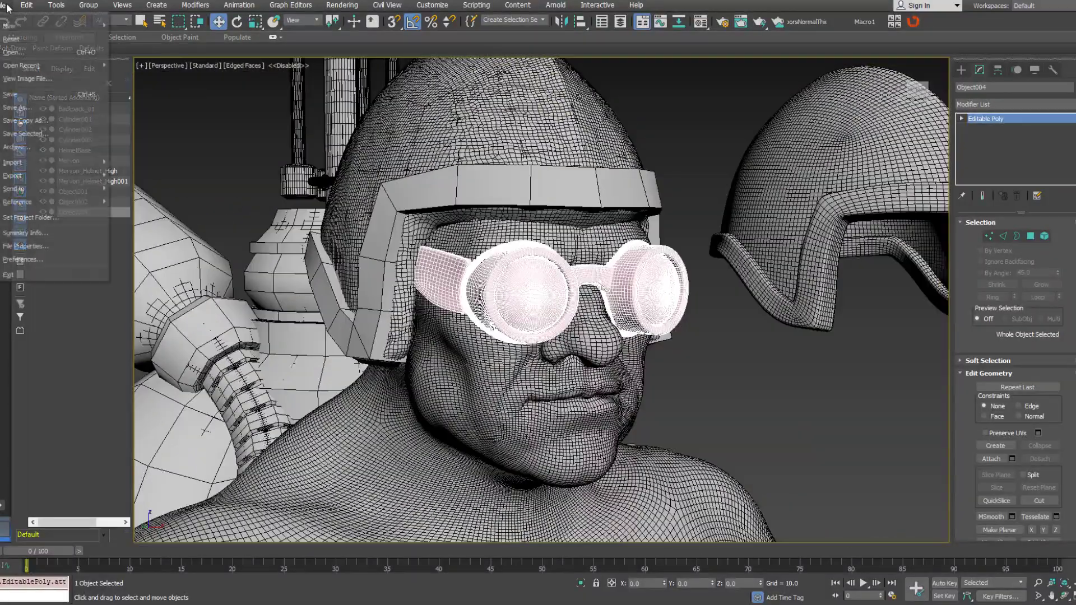
{"action": "mouse_move", "coordinate": [72, 174]}
{"action": "left_click", "coordinate": [150, 197]}
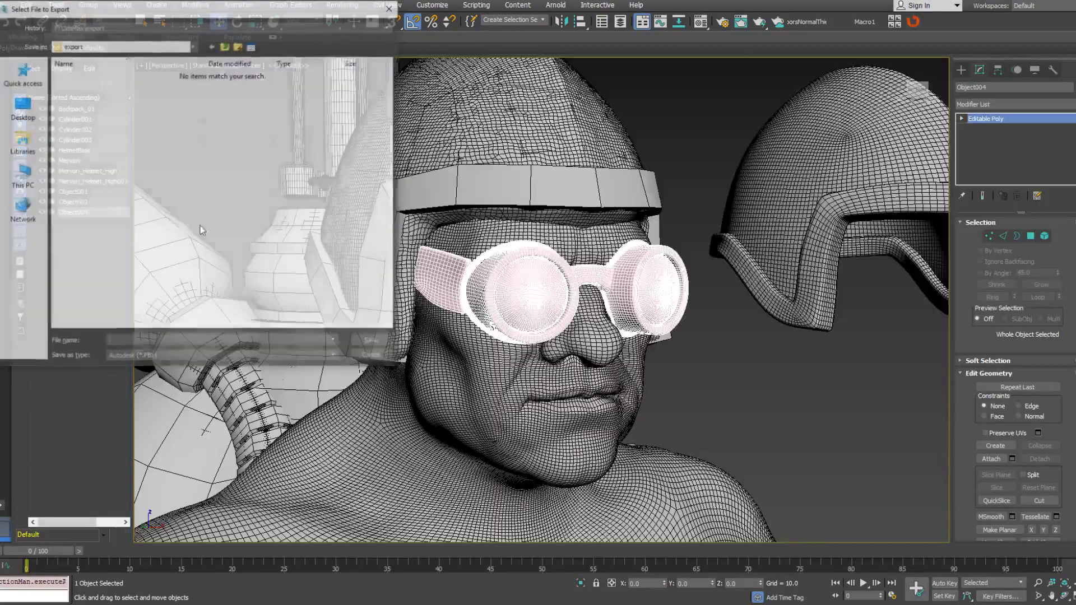
{"action": "left_click", "coordinate": [187, 27]}
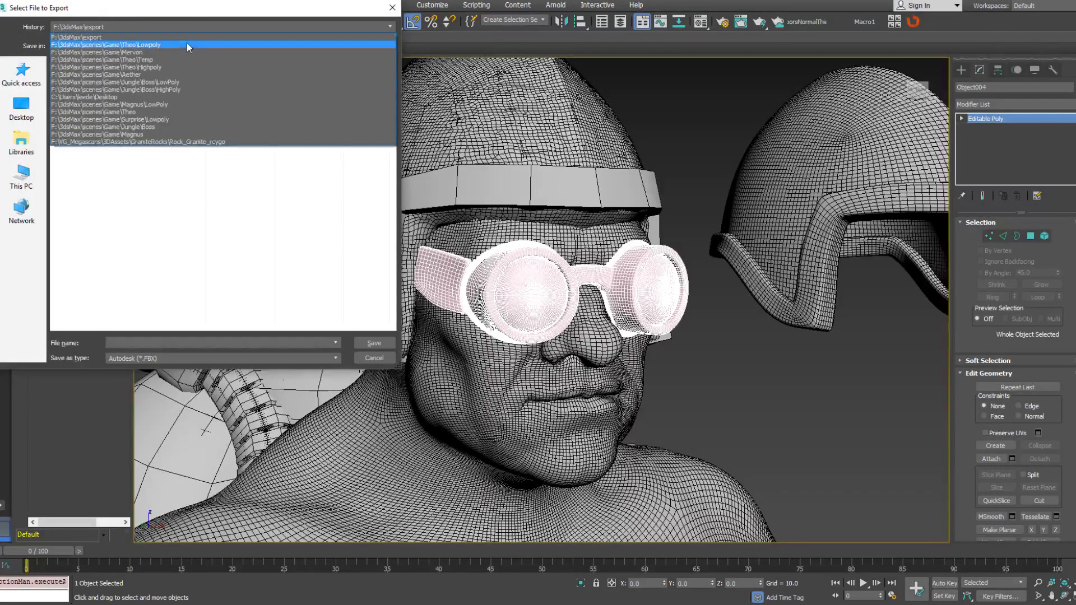
{"action": "left_click", "coordinate": [186, 52]}
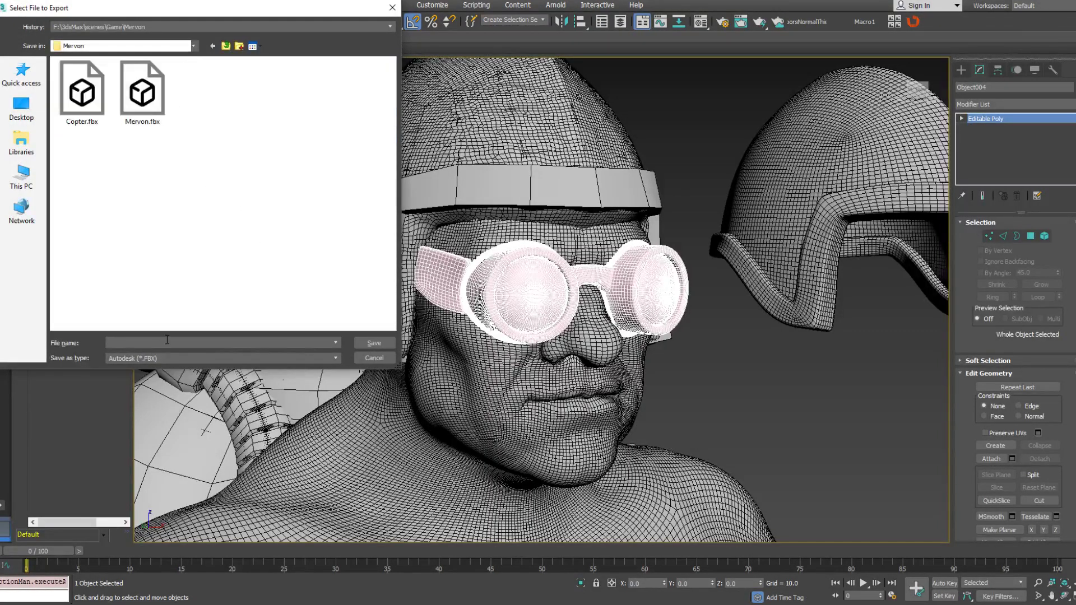
Export the selected goggles in OBJ format under the file name Goggles.
{"action": "left_click", "coordinate": [169, 360]}
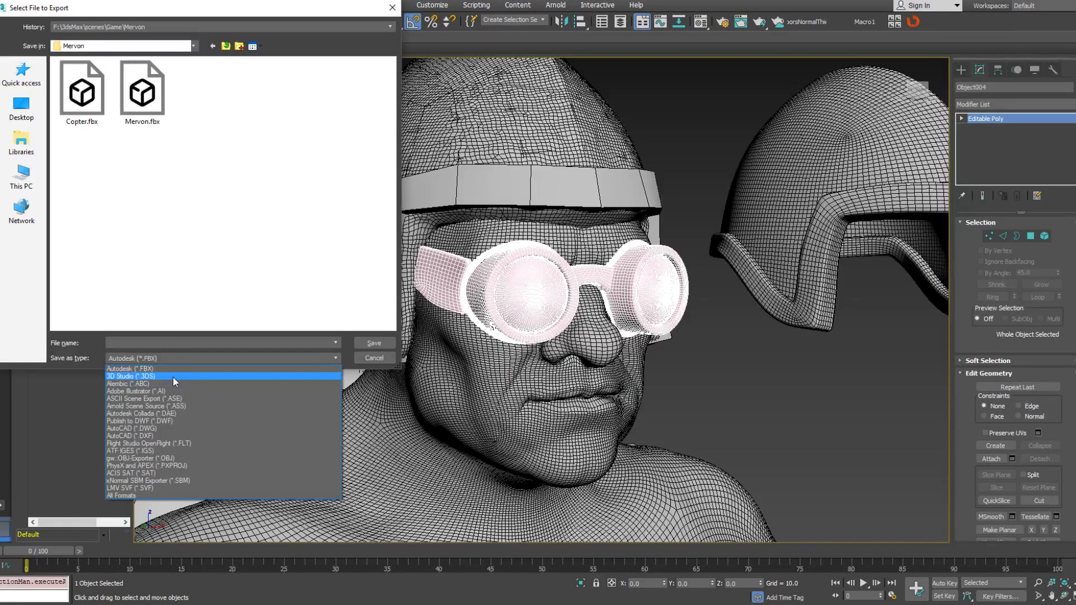
{"action": "left_click", "coordinate": [186, 451]}
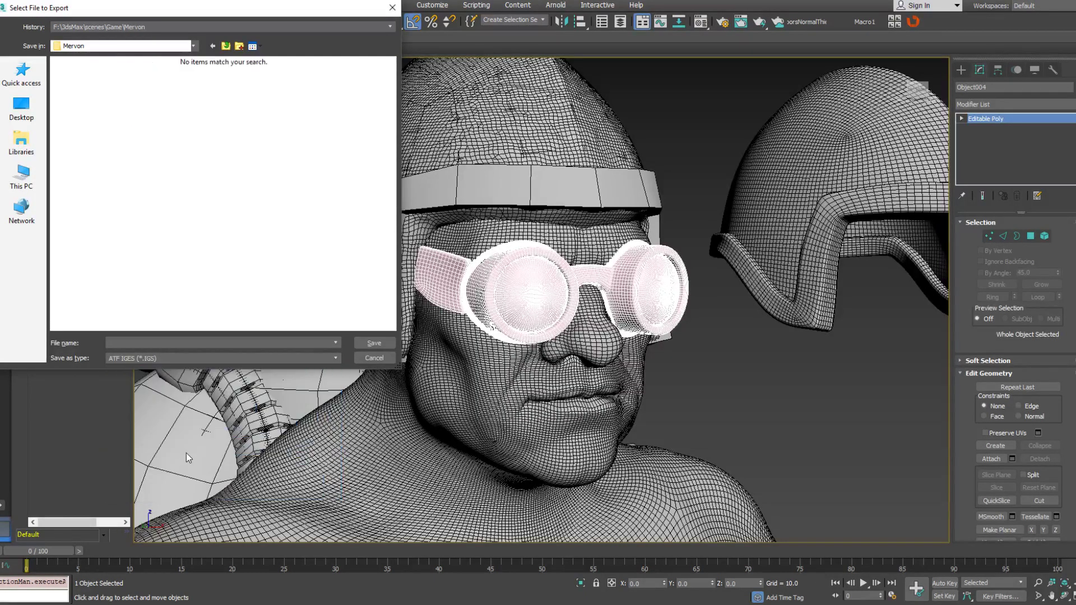
{"action": "left_click", "coordinate": [202, 357]}
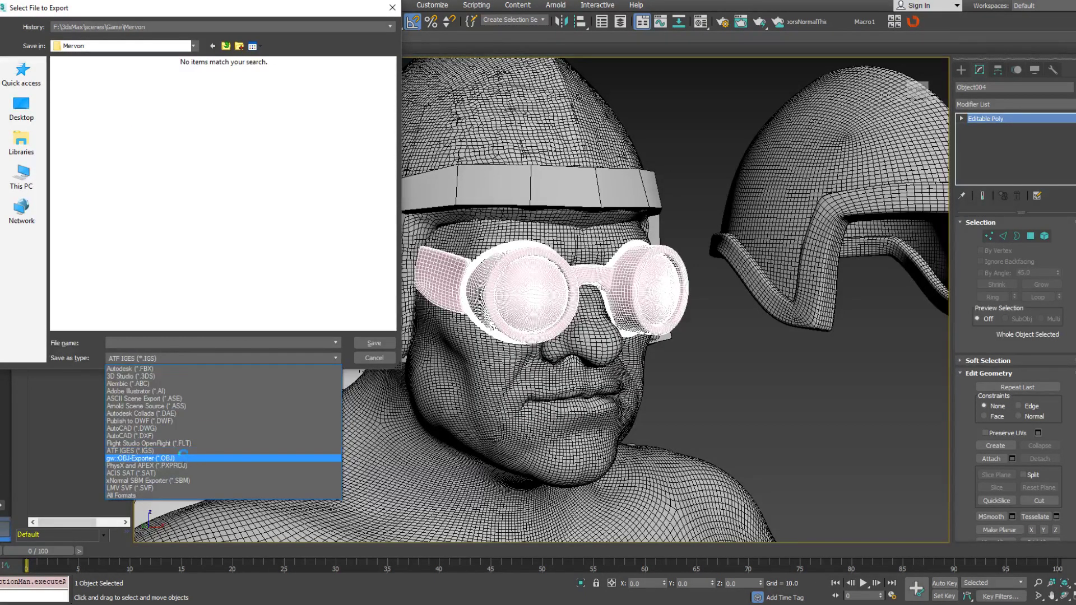
{"action": "left_click", "coordinate": [183, 458]}
{"action": "left_click", "coordinate": [190, 339]}
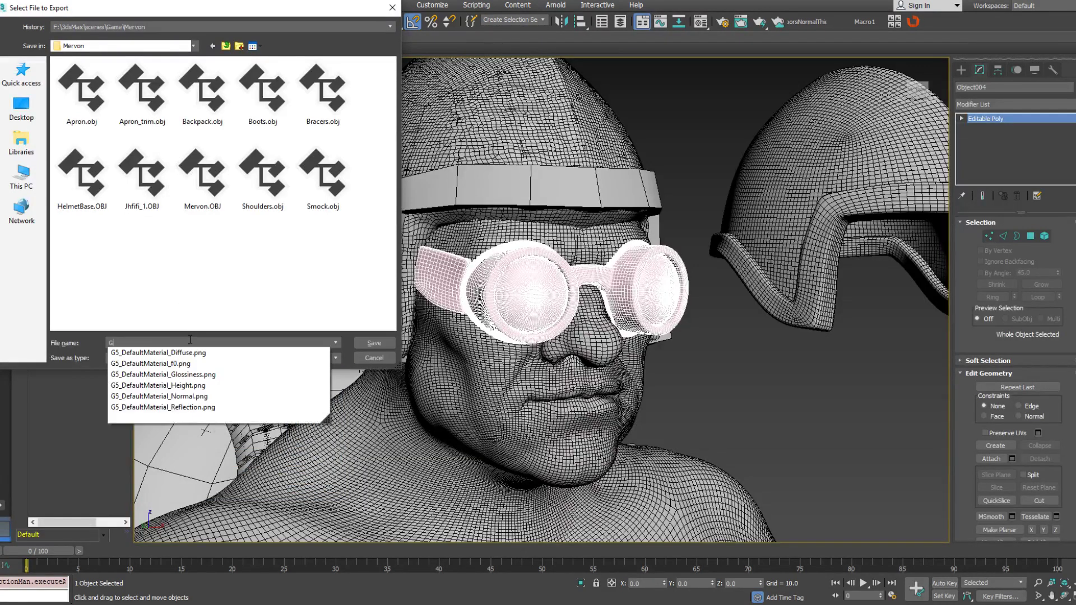
{"action": "type", "text": "Goggle"}
{"action": "key", "text": "Return"}
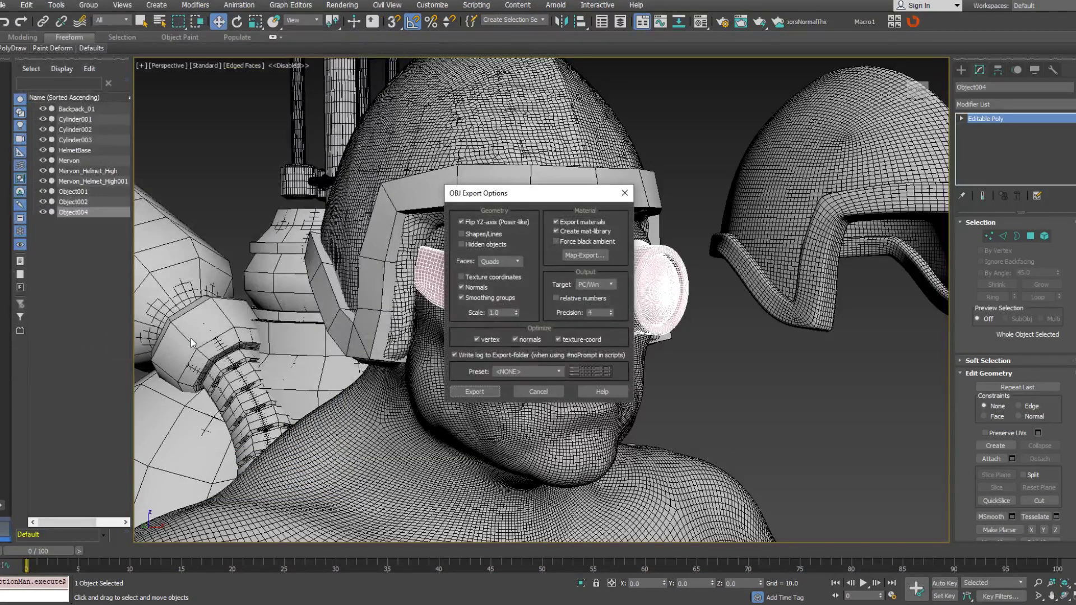
{"action": "left_click", "coordinate": [473, 391]}
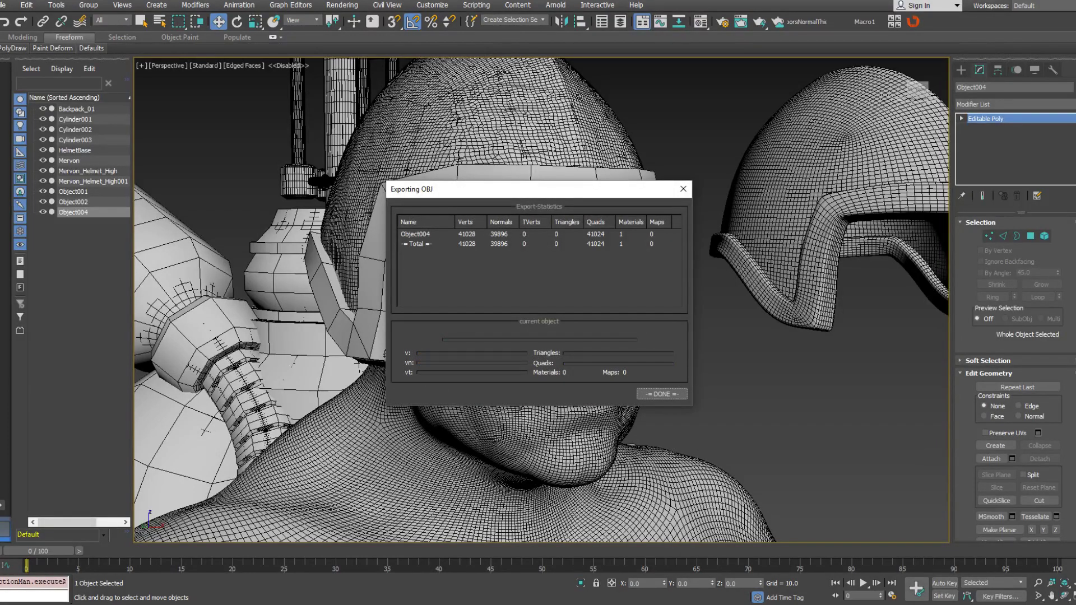
{"action": "key", "text": "alt+Tab"}
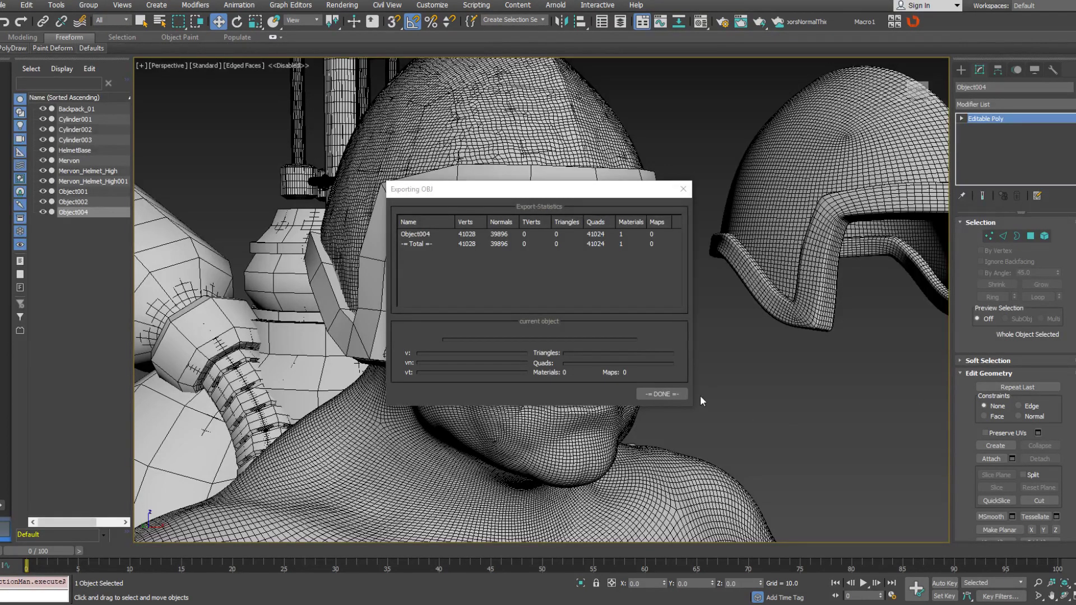
{"action": "left_click", "coordinate": [674, 395]}
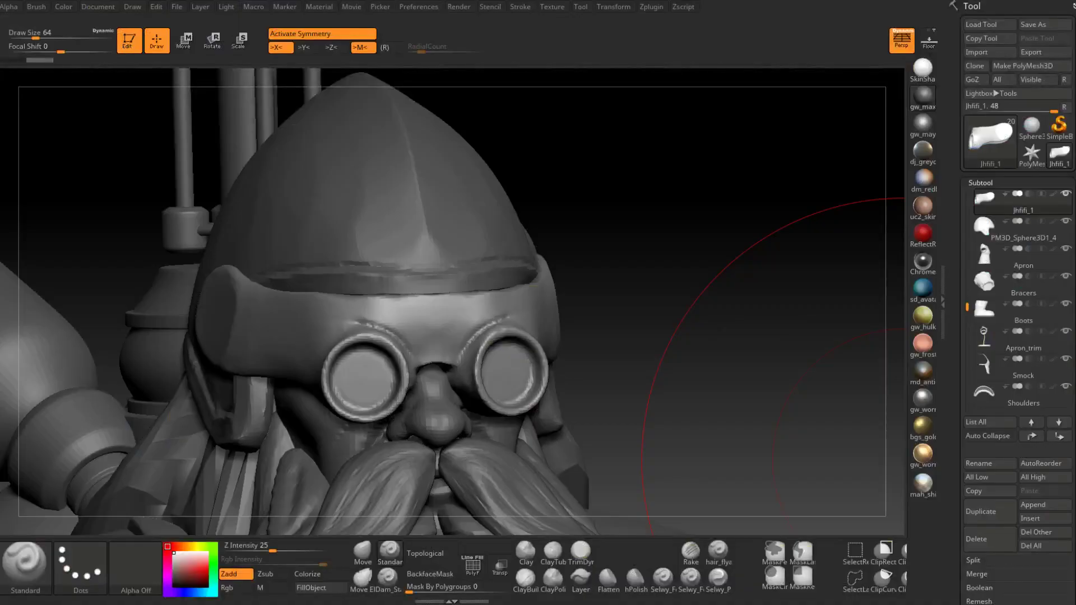
Switch to ZBrush, import Goggles.obj in place of the Jhfifi_1 subtool and check the goggles on the character's face.
{"action": "left_click_drag", "start_coordinate": [785, 314], "coordinate": [919, 327]}
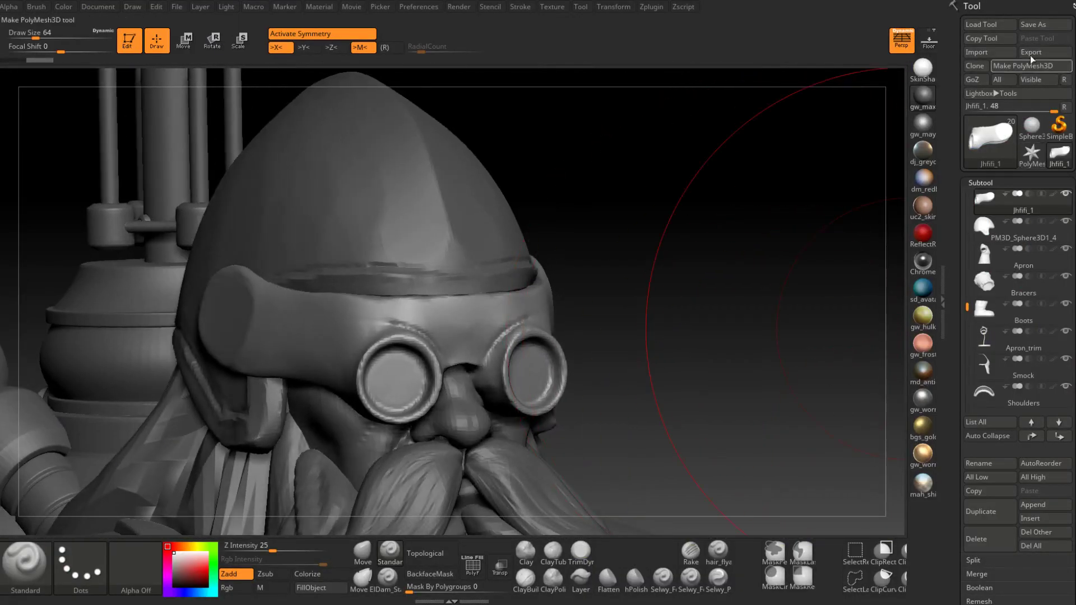
{"action": "left_click", "coordinate": [1003, 52]}
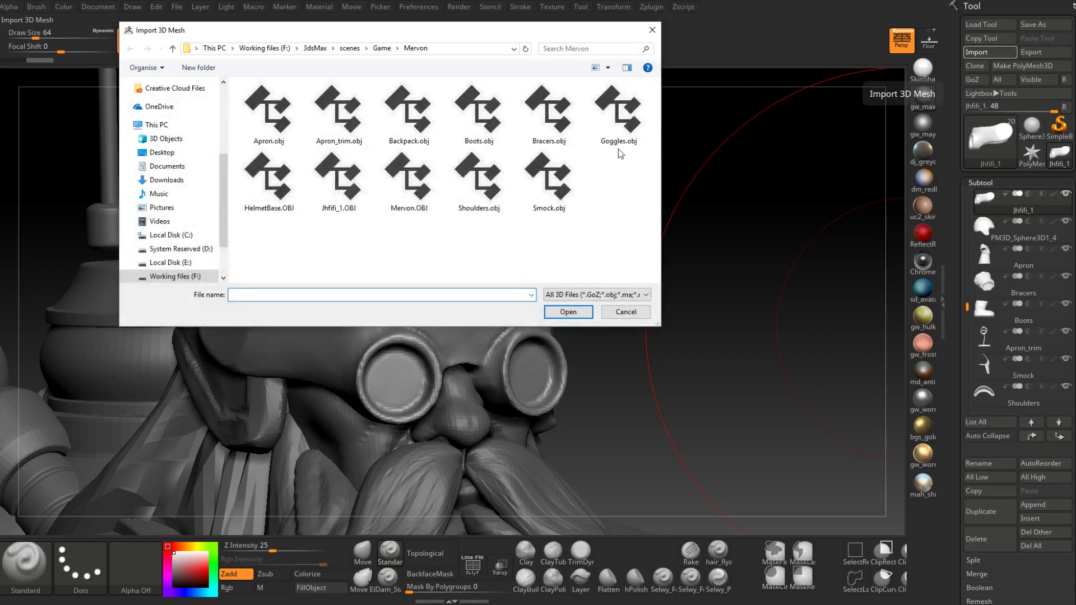
{"action": "left_click", "coordinate": [622, 115]}
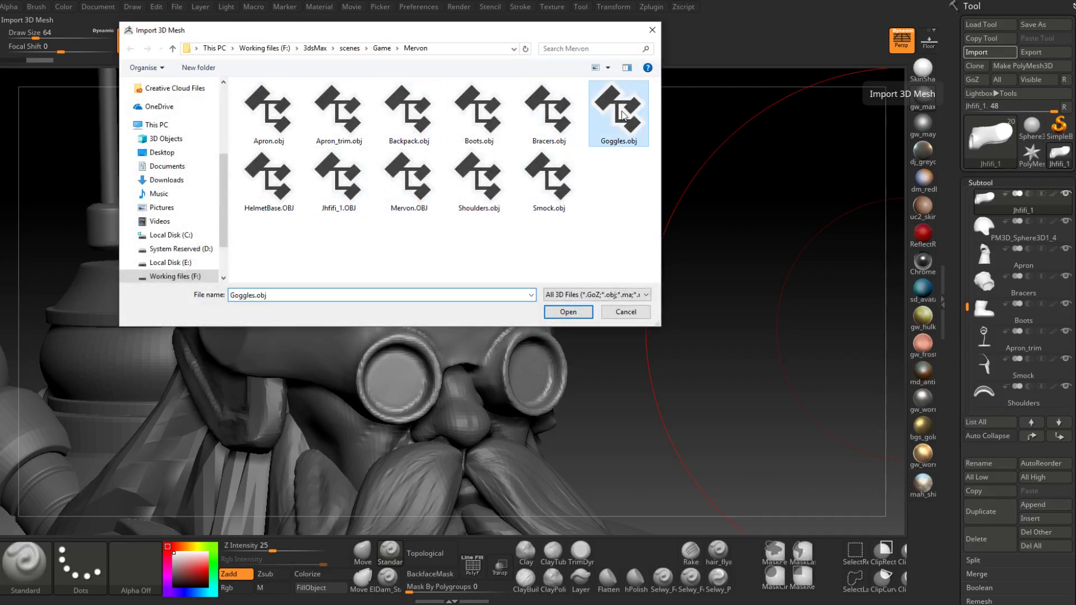
{"action": "double_click", "coordinate": [622, 115]}
{"action": "mouse_move", "coordinate": [680, 250]}
{"action": "left_mouse_down"}
{"action": "mouse_move", "coordinate": [689, 303]}
{"action": "mouse_move", "coordinate": [631, 241]}
{"action": "mouse_move", "coordinate": [571, 245]}
{"action": "left_mouse_up"}
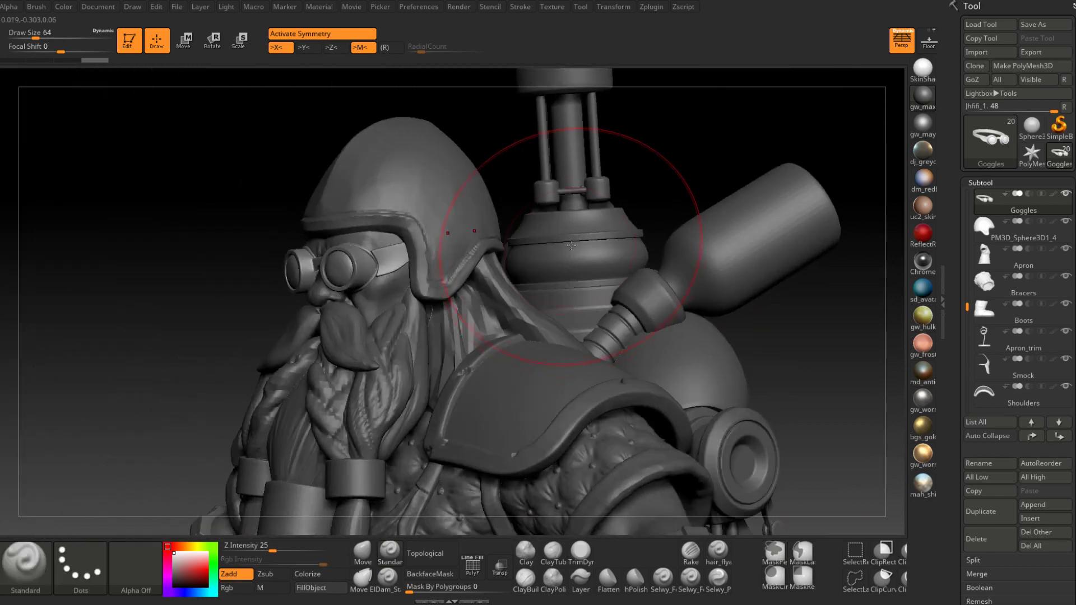
{"action": "left_click_drag", "start_coordinate": [161, 188], "coordinate": [221, 192]}
{"action": "mouse_move", "coordinate": [631, 263]}
{"action": "left_mouse_down"}
{"action": "mouse_move", "coordinate": [667, 239]}
{"action": "mouse_move", "coordinate": [691, 240]}
{"action": "left_mouse_up"}
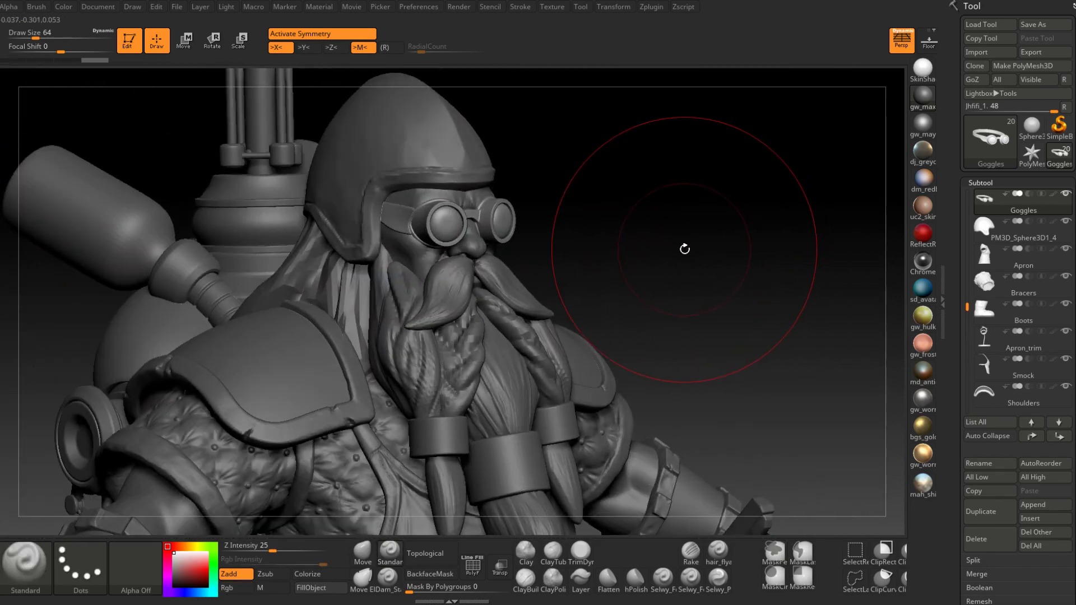
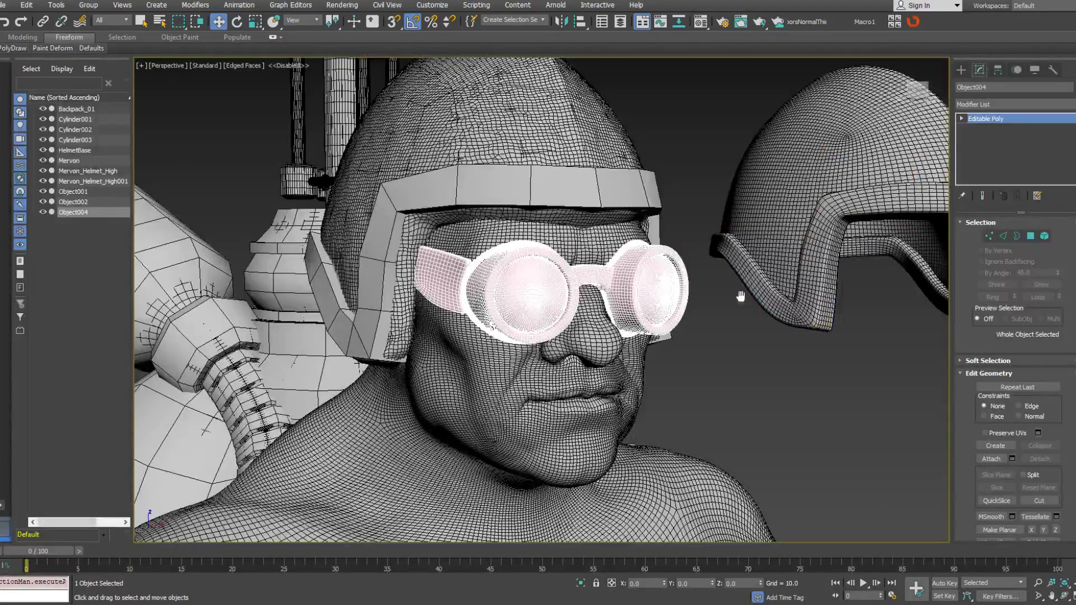
Back in 3ds Max, reset the X position of the offset helmet's trim and shell to place both on the character's head.
{"action": "scroll", "coordinate": [741, 298], "scroll_direction": "down", "scroll_amount": 5}
{"action": "left_click", "coordinate": [773, 282]}
{"action": "left_click", "coordinate": [812, 299], "text": "ctrl"}
{"action": "middle_click_drag", "start_coordinate": [834, 302], "coordinate": [815, 316], "text": "alt"}
{"action": "left_click", "coordinate": [863, 329]}
{"action": "left_click", "coordinate": [829, 330]}
{"action": "right_click", "coordinate": [866, 321]}
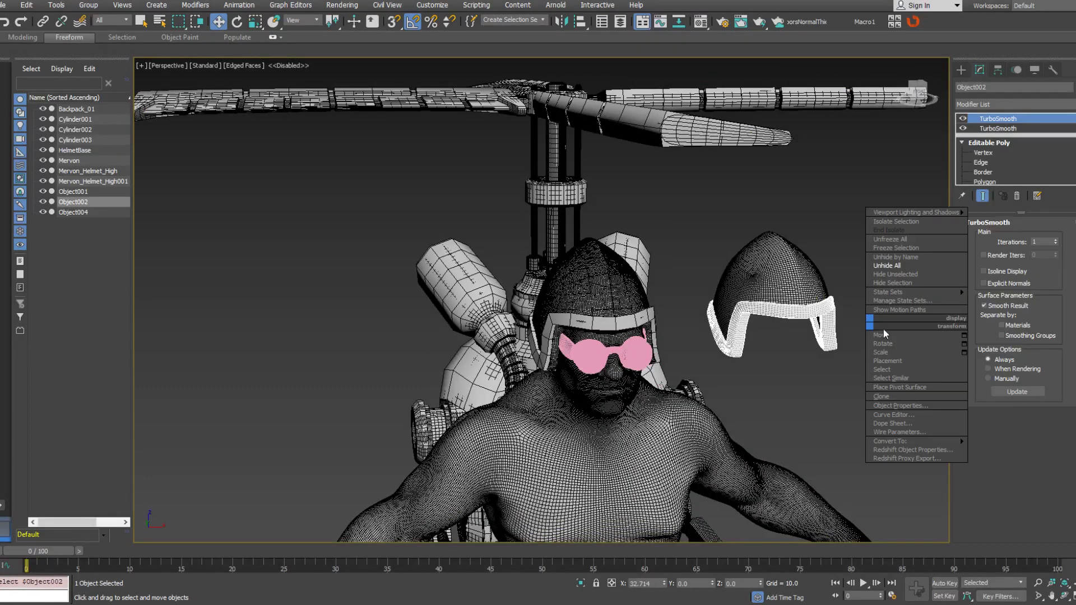
{"action": "left_click", "coordinate": [963, 335]}
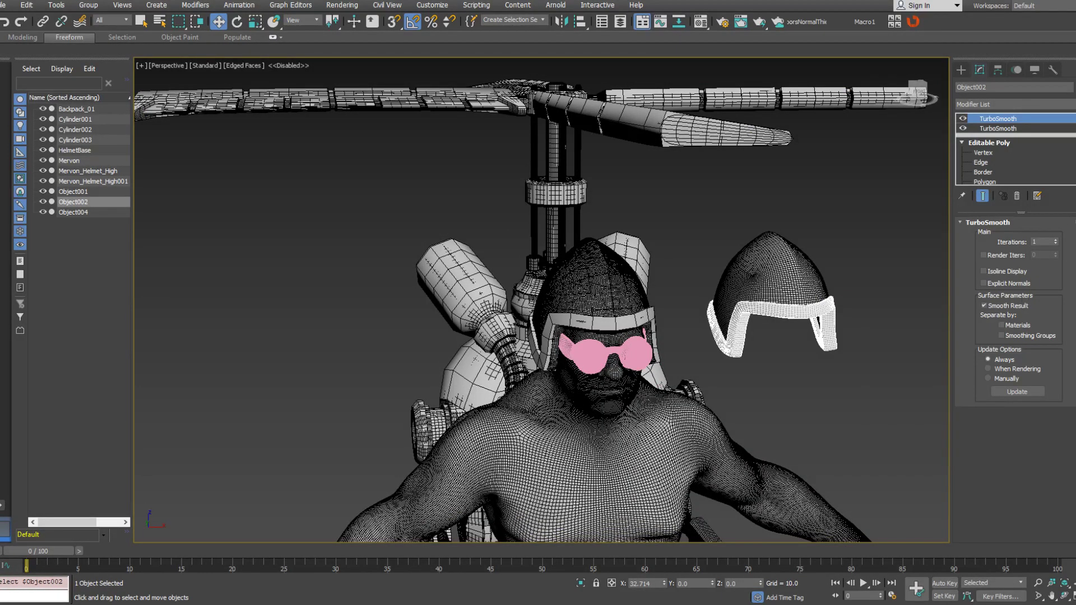
{"action": "right_click", "coordinate": [664, 583]}
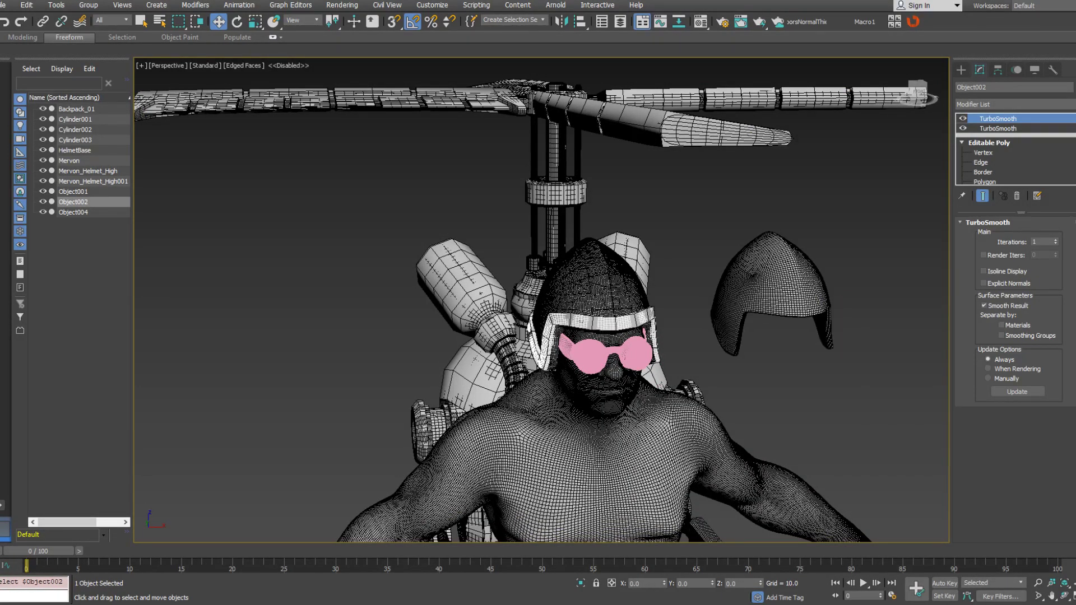
{"action": "left_click", "coordinate": [791, 261]}
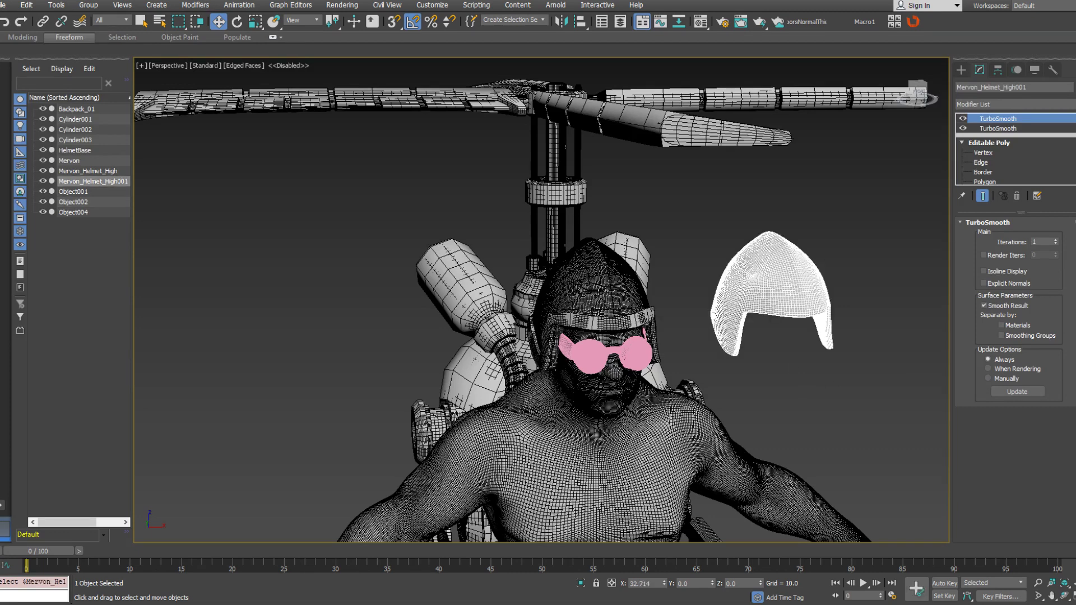
{"action": "right_click", "coordinate": [664, 583]}
Hide Mervon_Helmet_High, HelmetBase and the old low-poly trim Object001 around the character's head.
{"action": "key", "text": "z"}
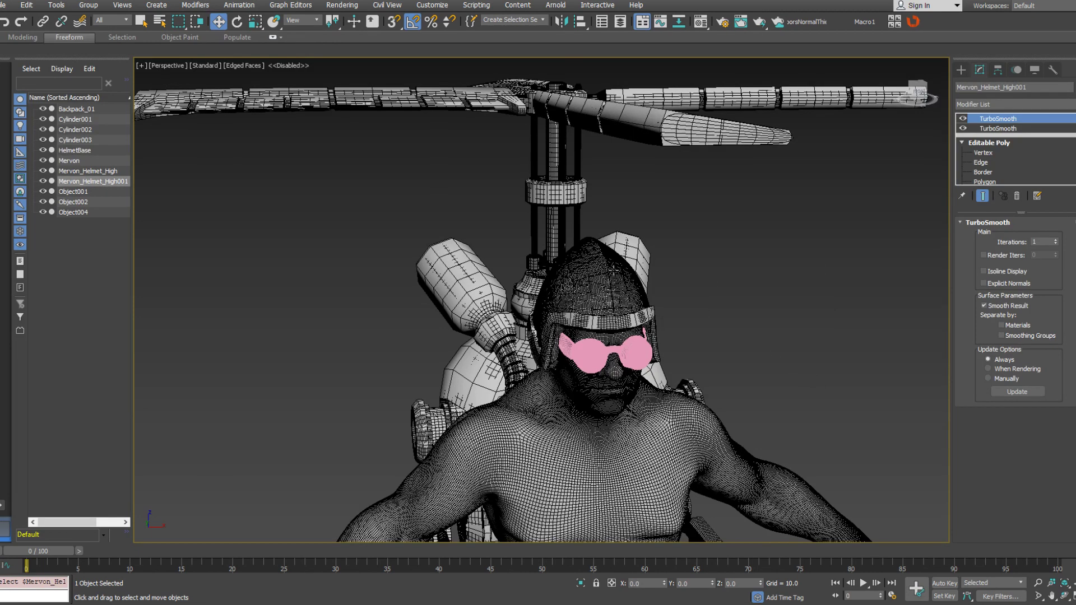
{"action": "left_click", "coordinate": [614, 310]}
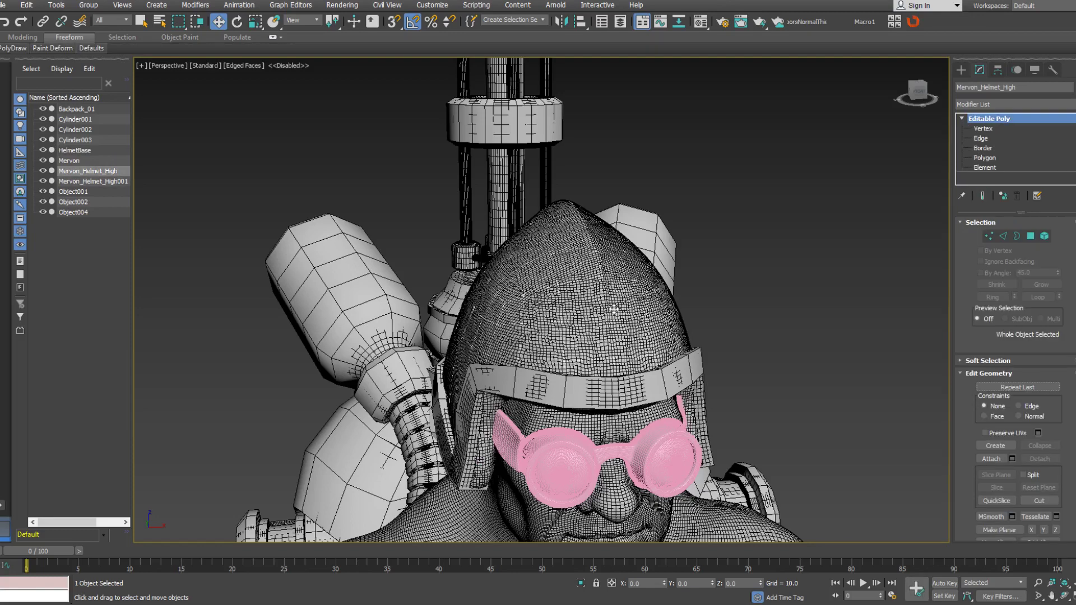
{"action": "right_click", "coordinate": [613, 309]}
{"action": "left_click", "coordinate": [636, 268]}
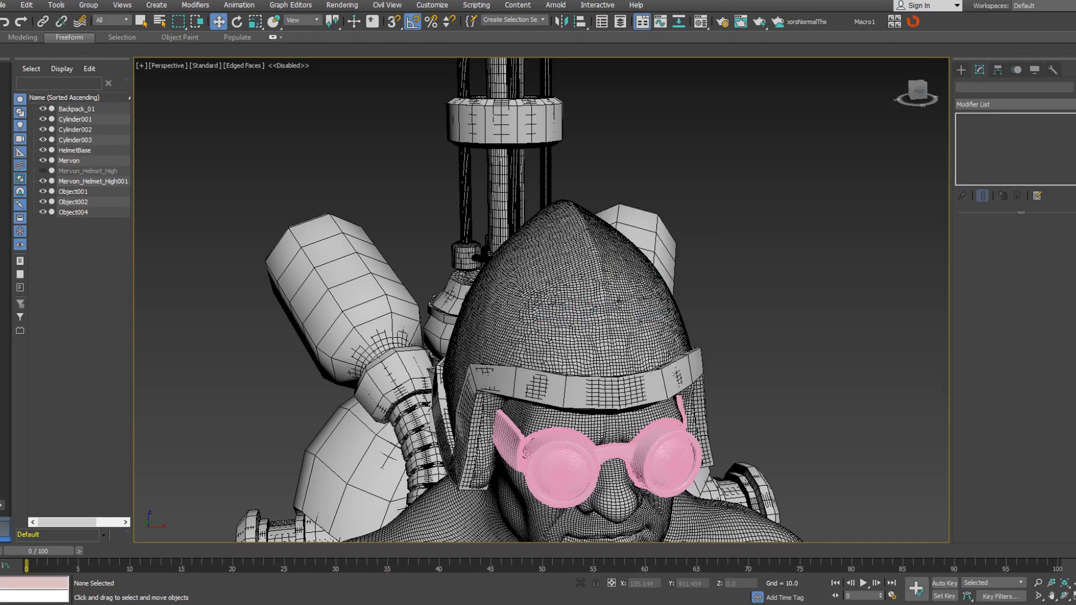
{"action": "left_click", "coordinate": [617, 301]}
{"action": "right_click", "coordinate": [616, 297]}
{"action": "left_click", "coordinate": [650, 261]}
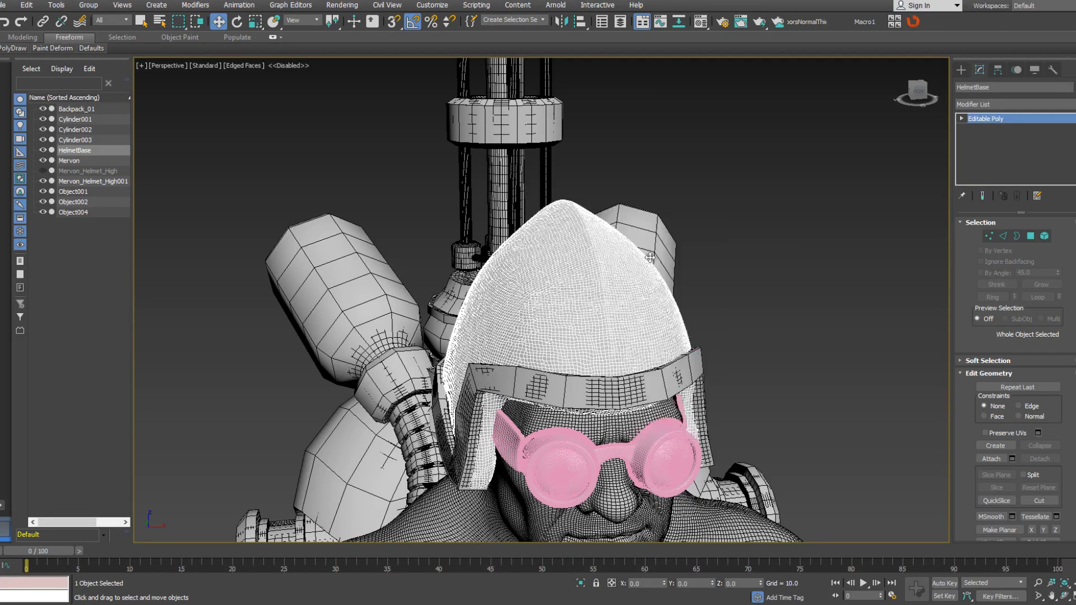
{"action": "right_click", "coordinate": [577, 363]}
{"action": "left_click", "coordinate": [616, 339]}
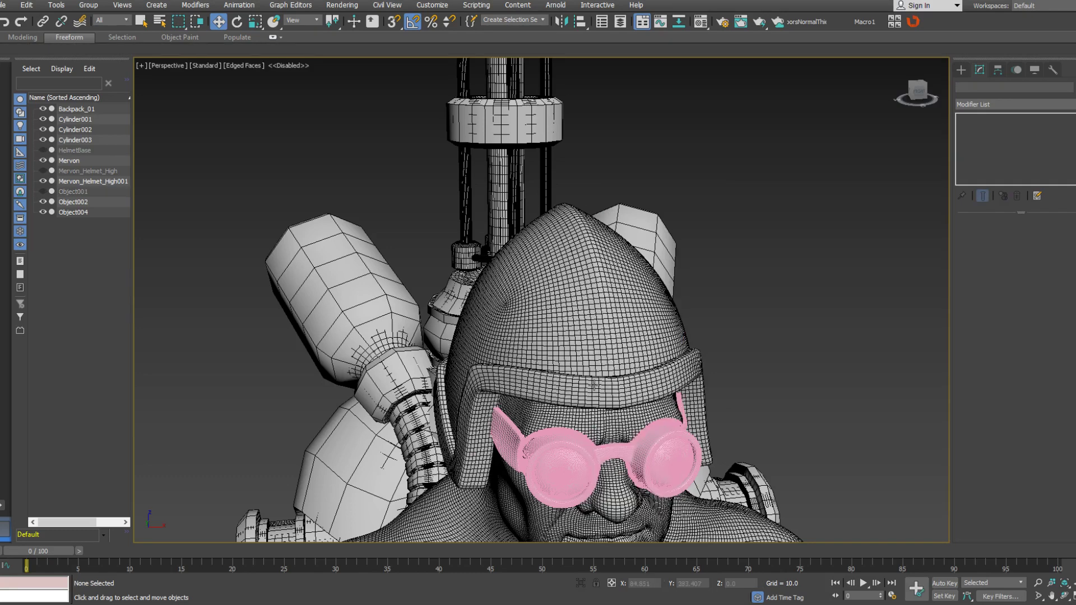
Convert the smoothed helmet trim to Editable Poly and attach the helmet shell to it.
{"action": "left_click", "coordinate": [595, 388]}
{"action": "right_click", "coordinate": [595, 386]}
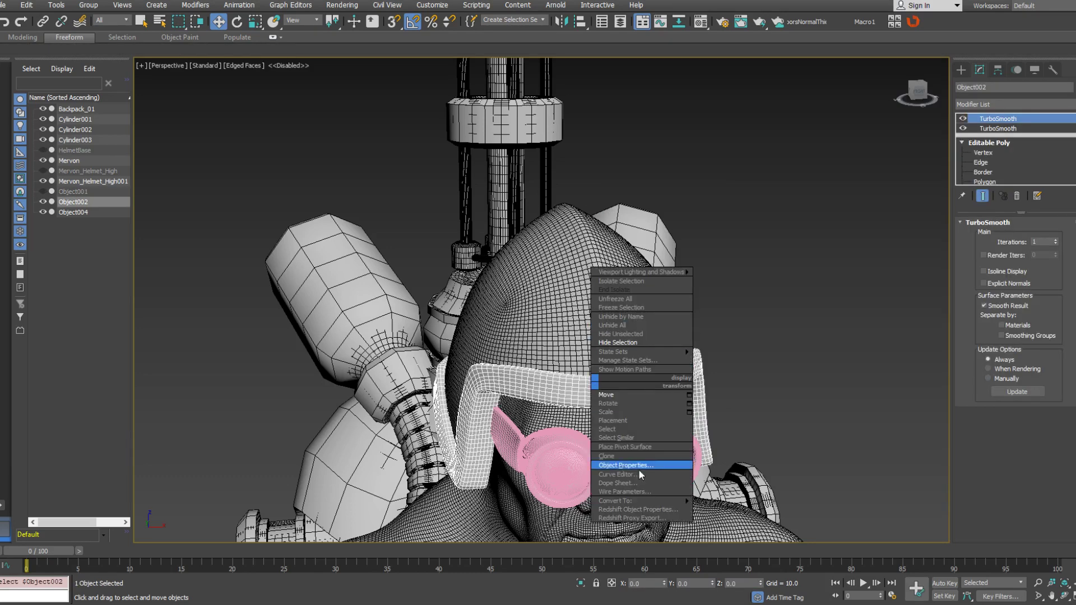
{"action": "mouse_move", "coordinate": [645, 500]}
{"action": "left_click", "coordinate": [718, 511]}
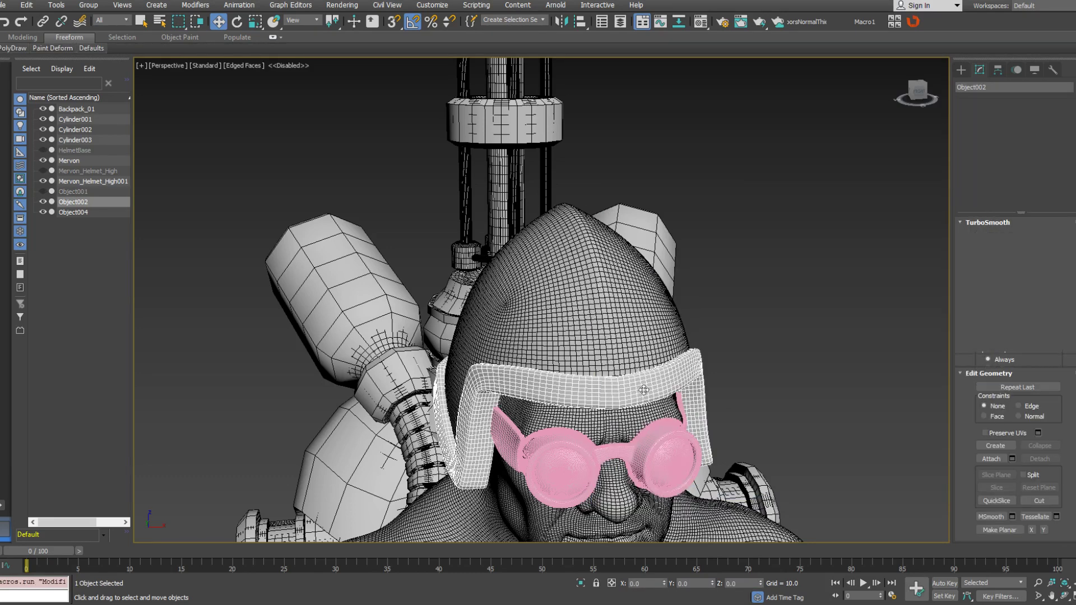
{"action": "right_click", "coordinate": [643, 389]}
{"action": "left_click", "coordinate": [619, 293]}
{"action": "left_click", "coordinate": [618, 293]}
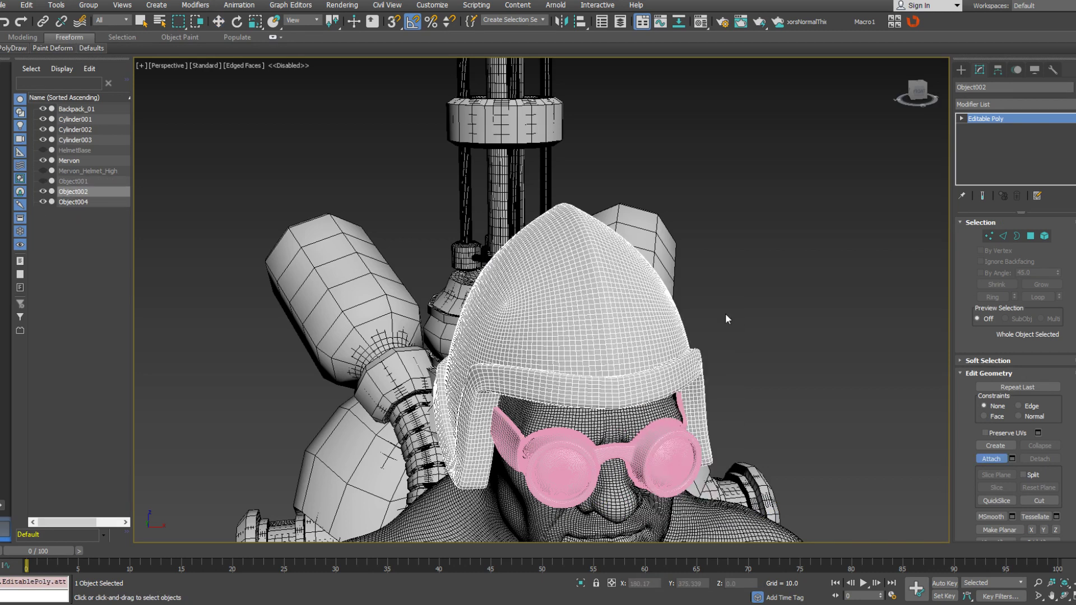
Export the combined helmet as an OBJ over the existing HelmetBase.OBJ, skipping the missing map.
{"action": "left_click", "coordinate": [11, 11]}
{"action": "mouse_move", "coordinate": [70, 175]}
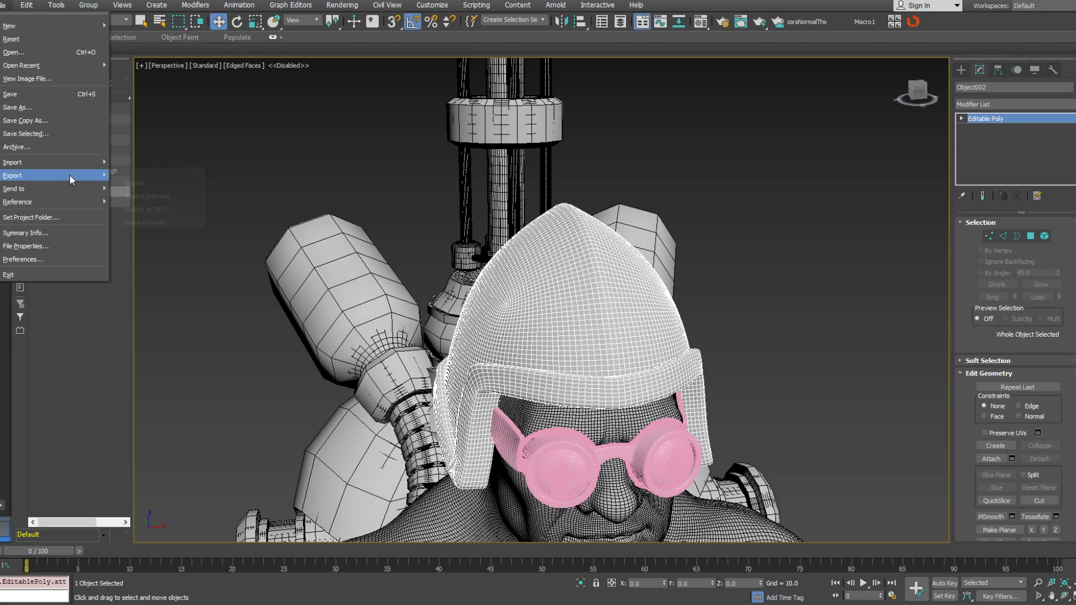
{"action": "left_click", "coordinate": [149, 196]}
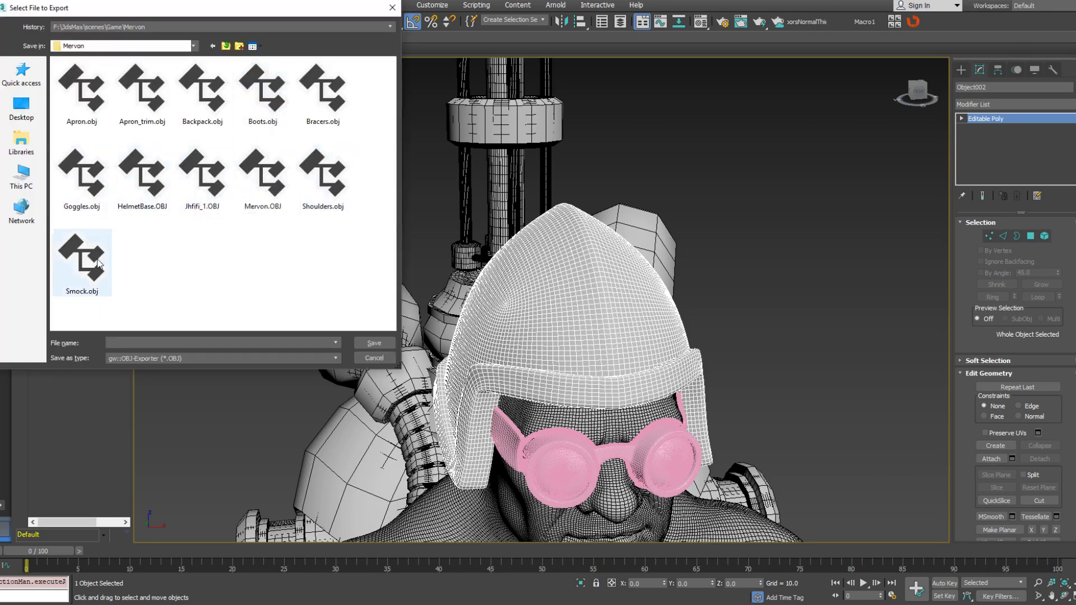
{"action": "left_click", "coordinate": [158, 199]}
{"action": "left_click", "coordinate": [374, 343]}
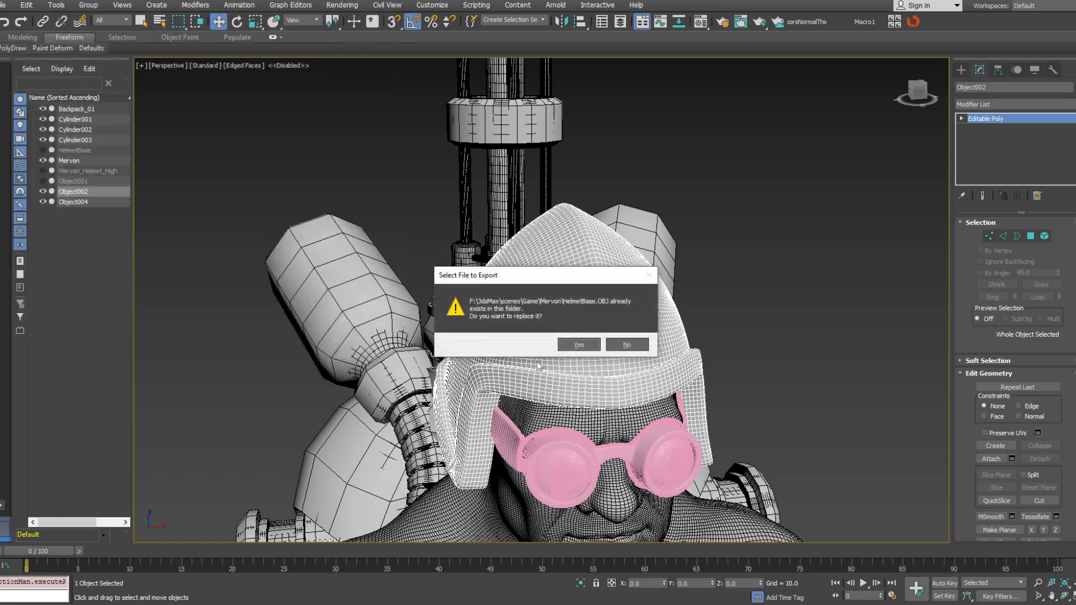
{"action": "left_click", "coordinate": [579, 345]}
{"action": "left_click", "coordinate": [498, 393]}
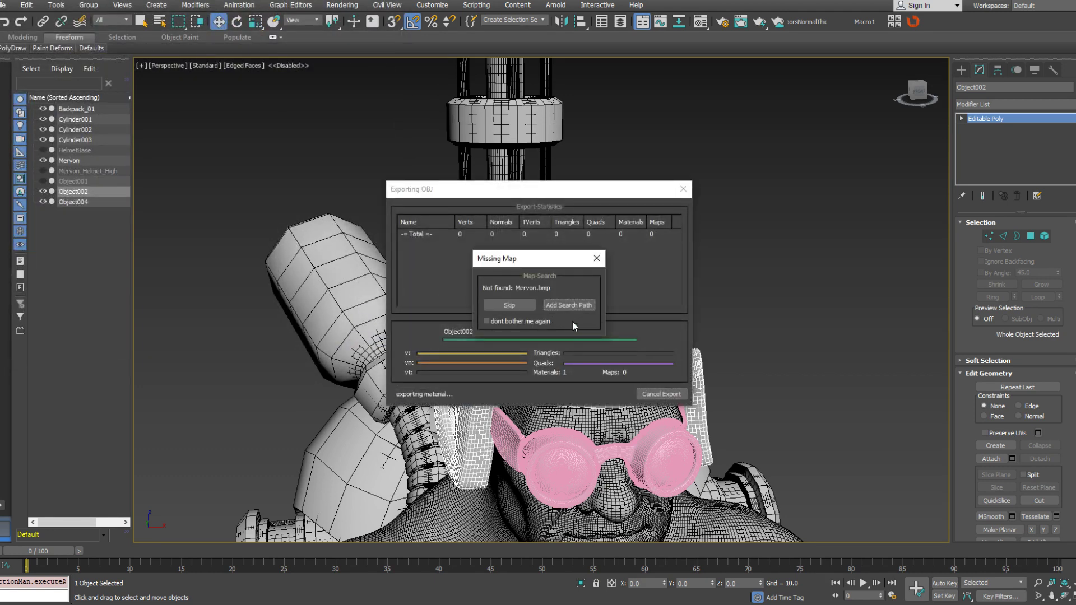
{"action": "key", "text": "Return"}
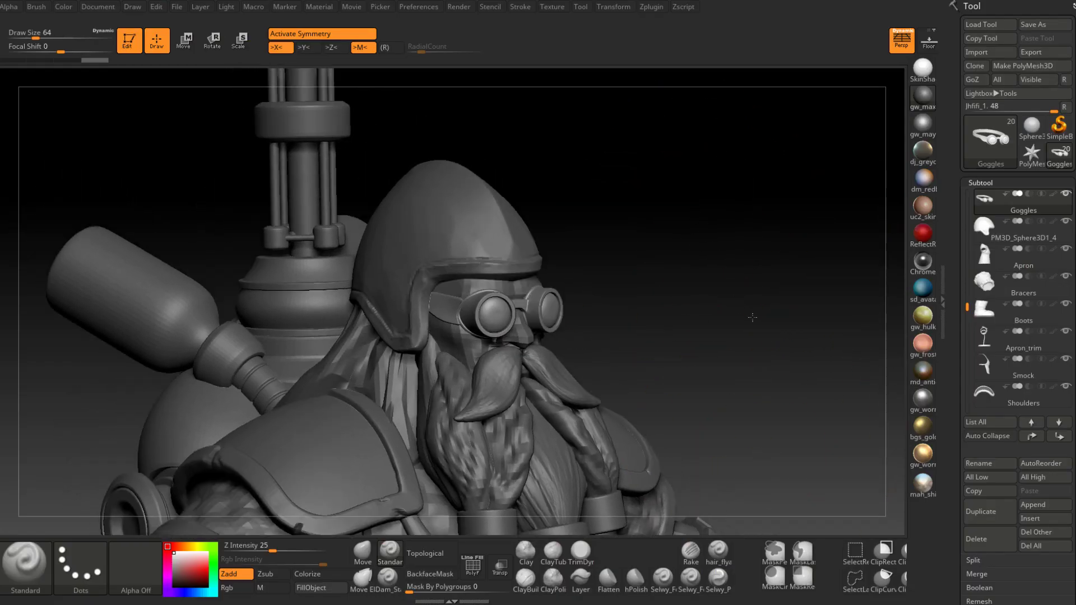
Switch to ZBrush, import HelmetBase.OBJ in place of the PM3D_Sphere3D1_4 helmet subtool and check its fit from the front.
{"action": "left_click_drag", "start_coordinate": [753, 318], "coordinate": [787, 376], "text": "alt"}
{"action": "left_click", "coordinate": [502, 288], "text": "alt"}
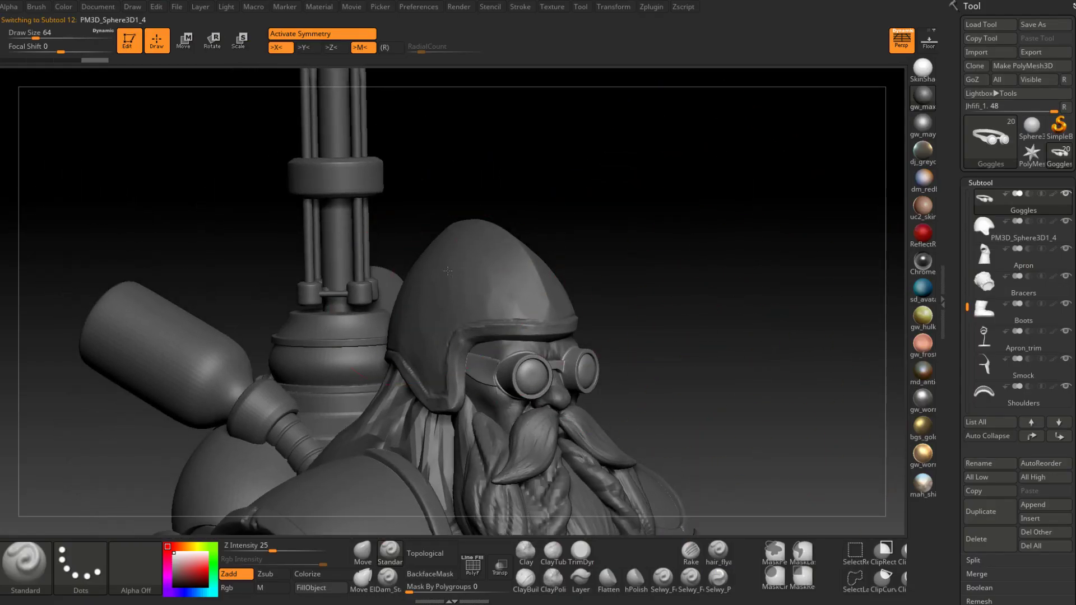
{"action": "left_click", "coordinate": [989, 53]}
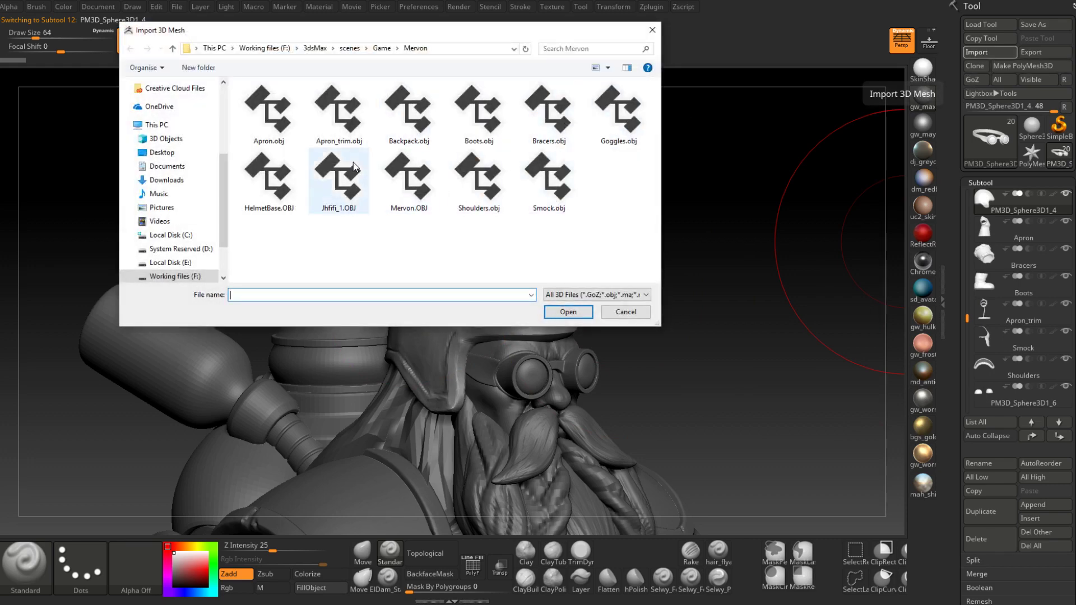
{"action": "double_click", "coordinate": [269, 178]}
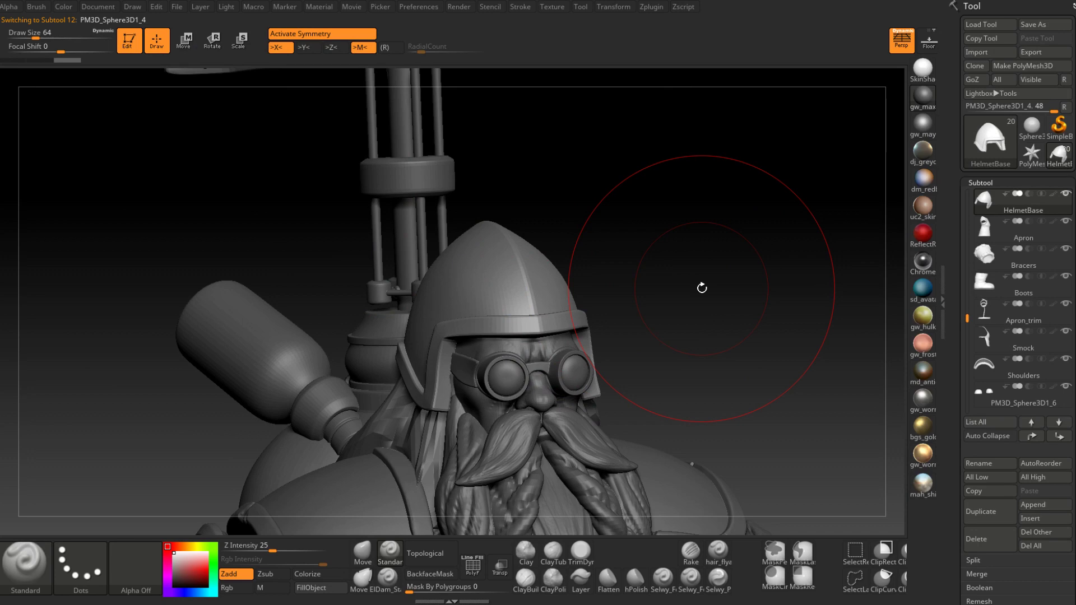
{"action": "mouse_move", "coordinate": [701, 276]}
{"action": "left_mouse_down"}
{"action": "mouse_move", "coordinate": [720, 247]}
{"action": "mouse_move", "coordinate": [728, 270]}
{"action": "mouse_move", "coordinate": [714, 224]}
{"action": "left_mouse_up"}
{"action": "mouse_move", "coordinate": [660, 255]}
{"action": "left_mouse_down"}
{"action": "mouse_move", "coordinate": [627, 319]}
{"action": "mouse_move", "coordinate": [650, 343]}
{"action": "left_mouse_up"}
{"action": "left_click_drag", "start_coordinate": [714, 360], "coordinate": [719, 245], "text": "alt"}
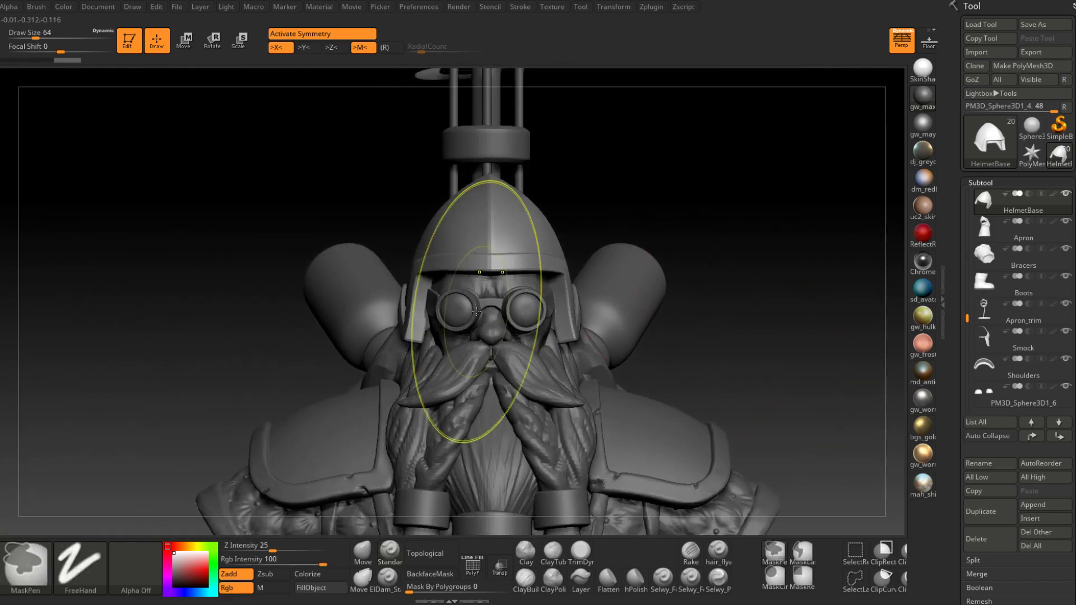
Select the Goggles subtool and reconstruct its lower subdivision levels down to the base mesh.
{"action": "right_click_drag", "start_coordinate": [477, 311], "coordinate": [507, 356], "text": "ctrl"}
{"action": "left_click", "coordinate": [521, 351], "text": "alt"}
{"action": "left_click_drag", "start_coordinate": [744, 164], "coordinate": [733, 307]}
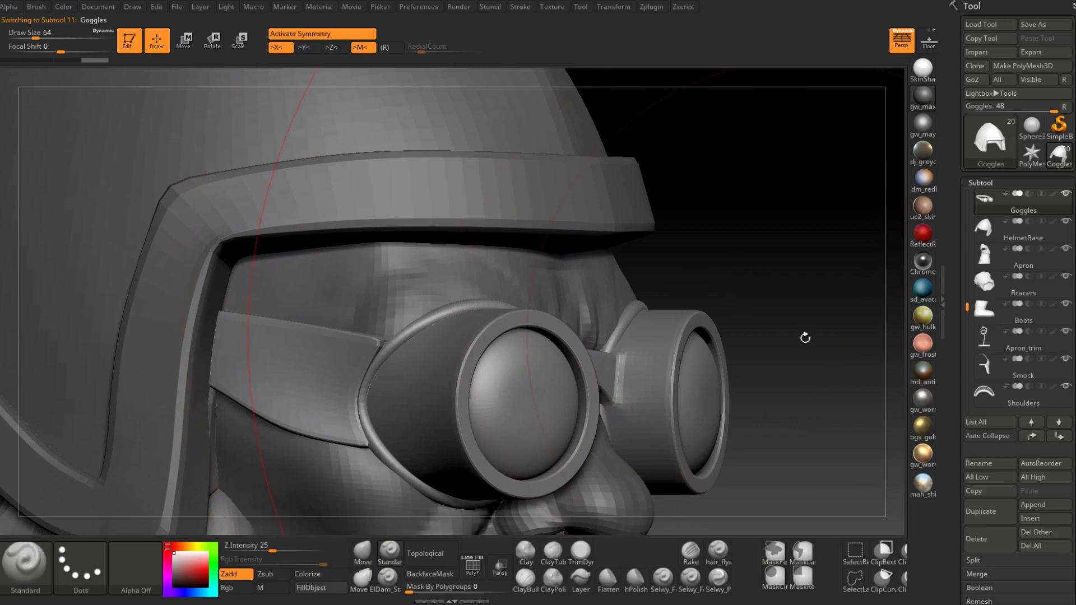
{"action": "left_click_drag", "start_coordinate": [948, 477], "coordinate": [957, 365]}
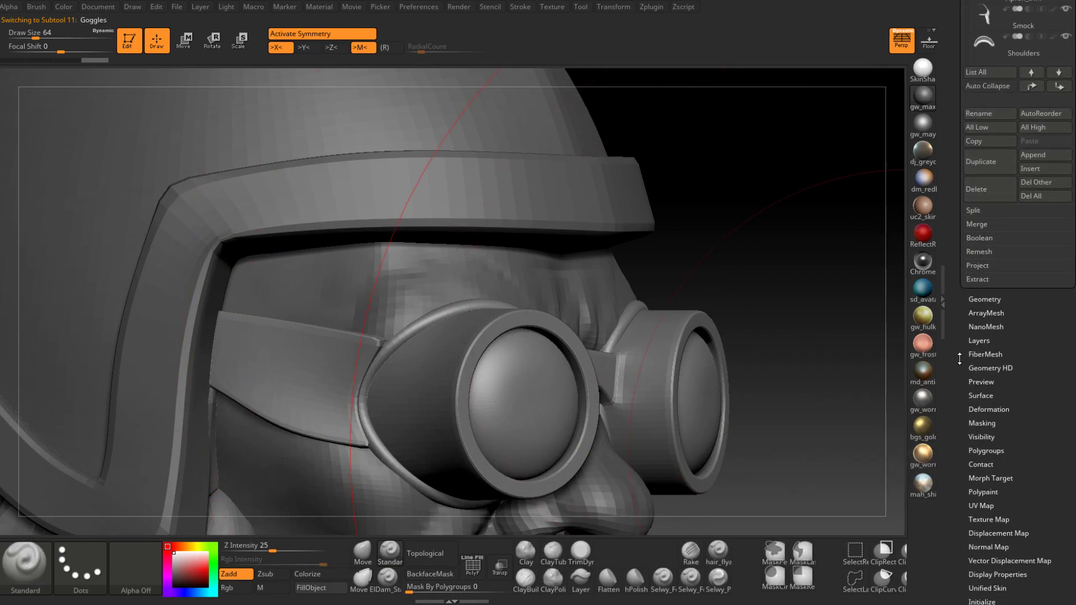
{"action": "left_click", "coordinate": [984, 300]}
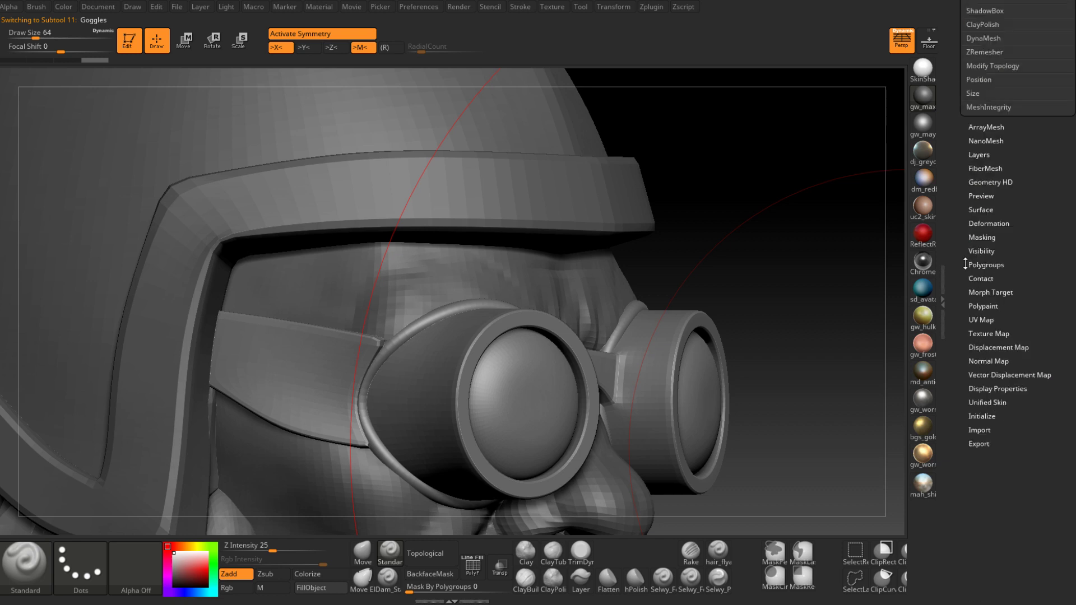
{"action": "left_click", "coordinate": [1027, 243]}
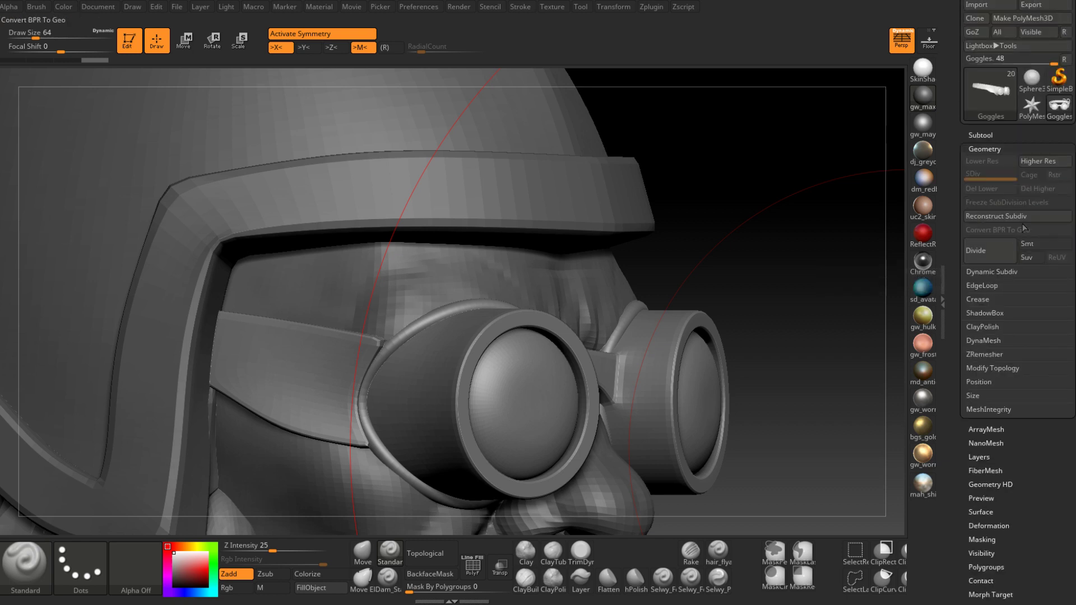
{"action": "left_click", "coordinate": [1018, 218]}
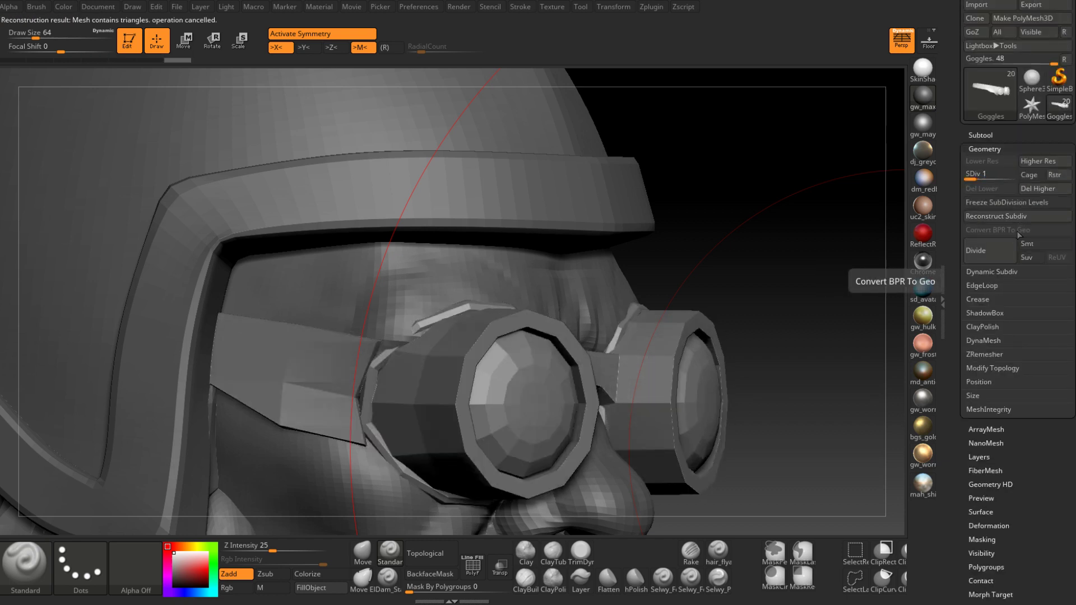
Return the goggles to subdivision level 4, enable smooth subdivision and divide once more to level 5.
{"action": "left_click_drag", "start_coordinate": [974, 174], "coordinate": [1014, 178]}
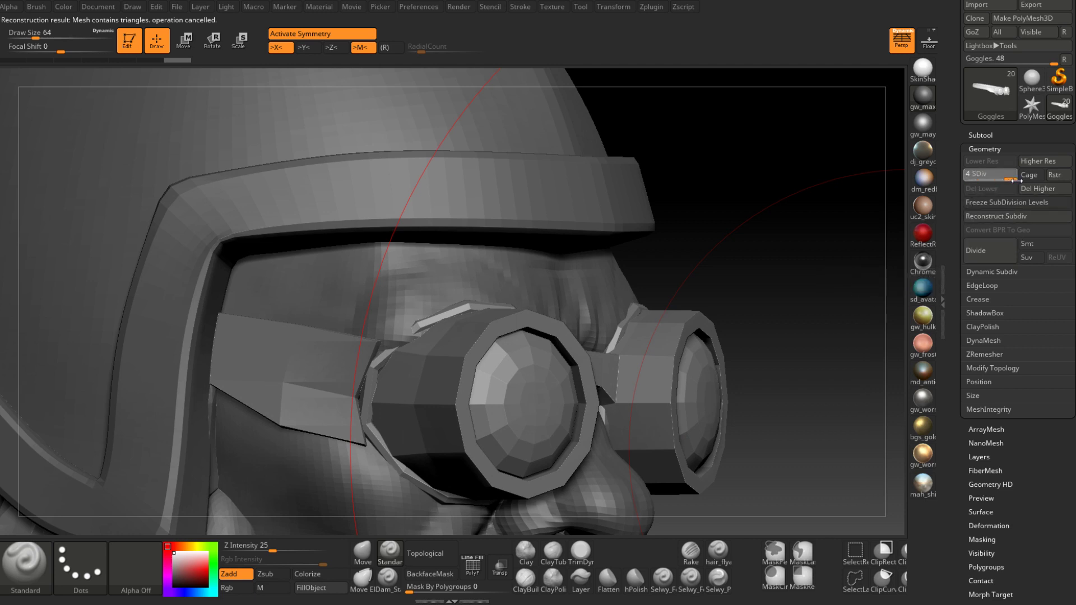
{"action": "left_click", "coordinate": [1037, 243]}
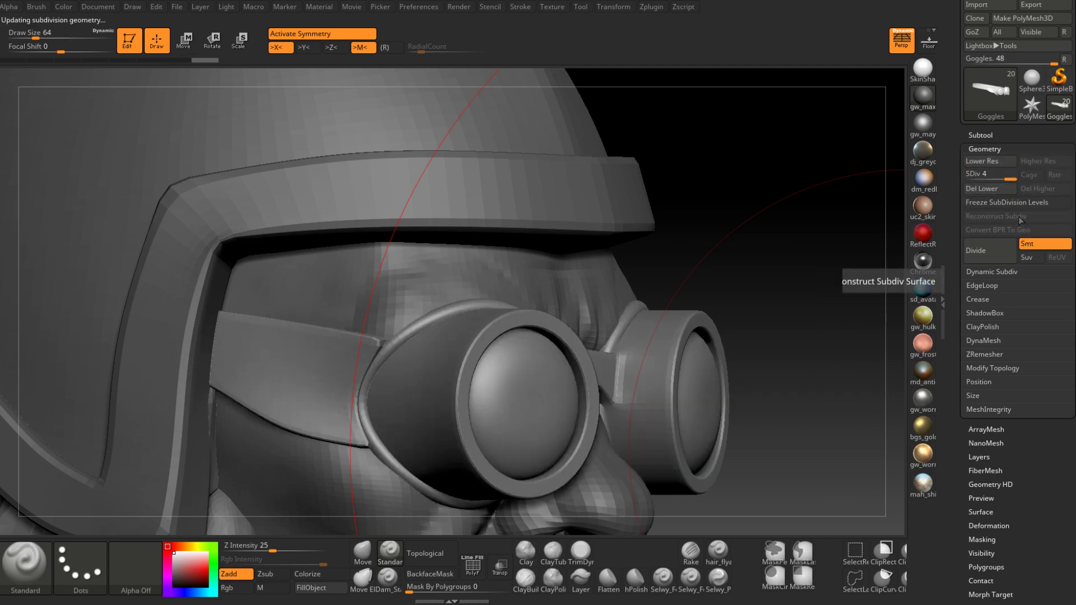
{"action": "left_click", "coordinate": [999, 250]}
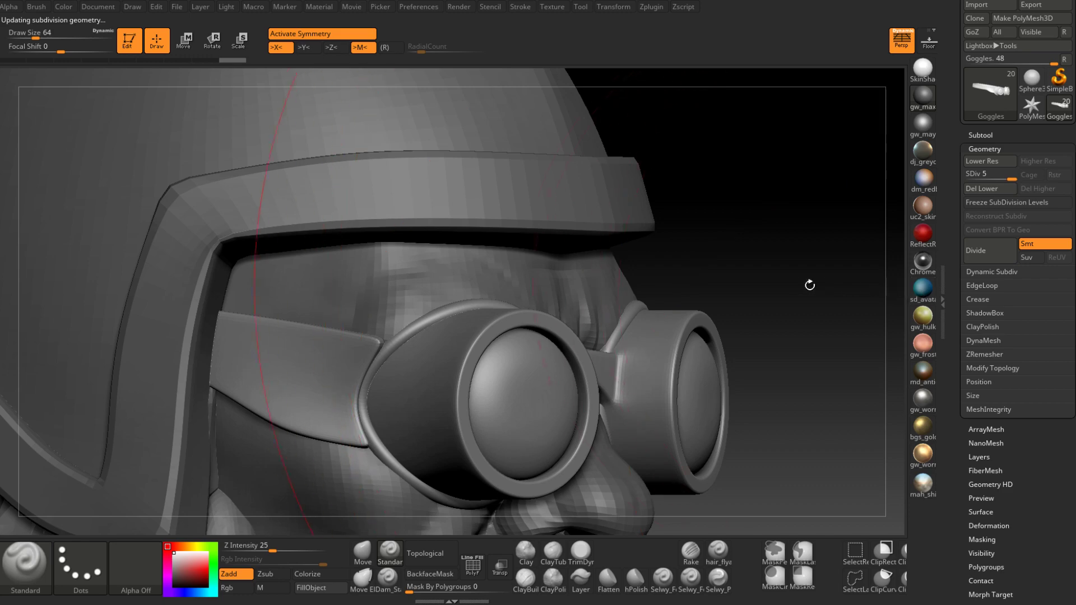
{"action": "mouse_move", "coordinate": [807, 283]}
{"action": "left_mouse_down"}
{"action": "mouse_move", "coordinate": [787, 278]}
{"action": "mouse_move", "coordinate": [818, 272]}
{"action": "mouse_move", "coordinate": [800, 270]}
{"action": "left_mouse_up"}
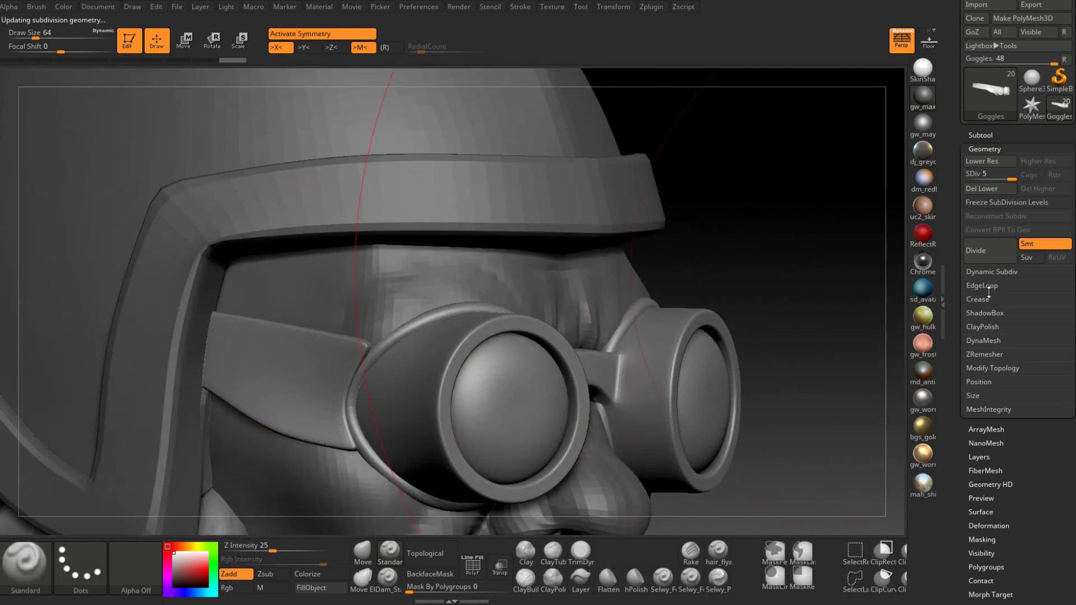
Show the goggles' polyframe, drop to subdivision level 1 and create automatic polygroups for the separate parts.
{"action": "left_click", "coordinate": [473, 566]}
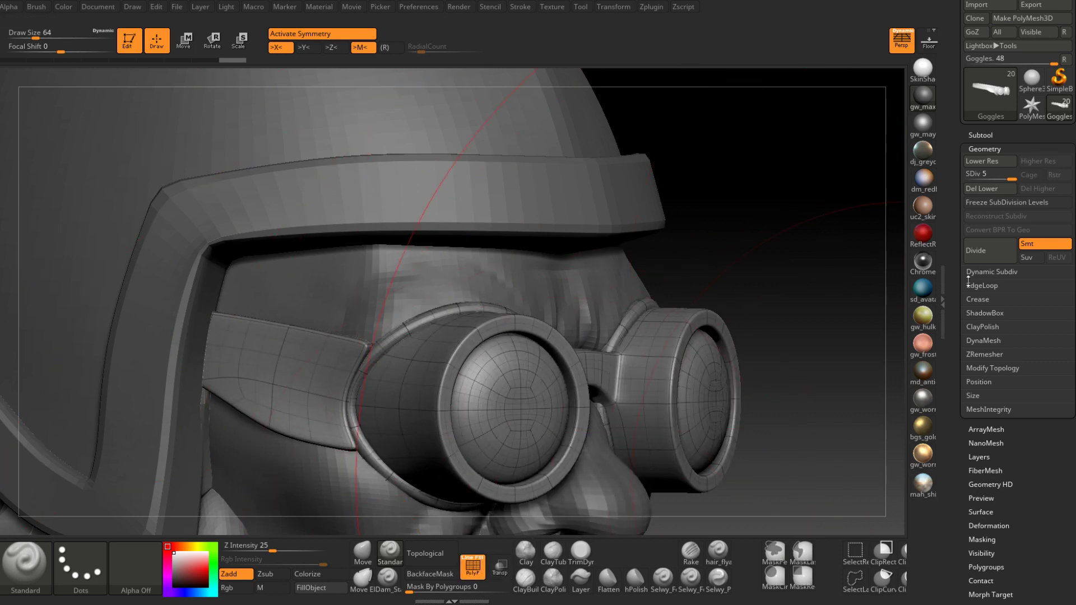
{"action": "left_click", "coordinate": [967, 175]}
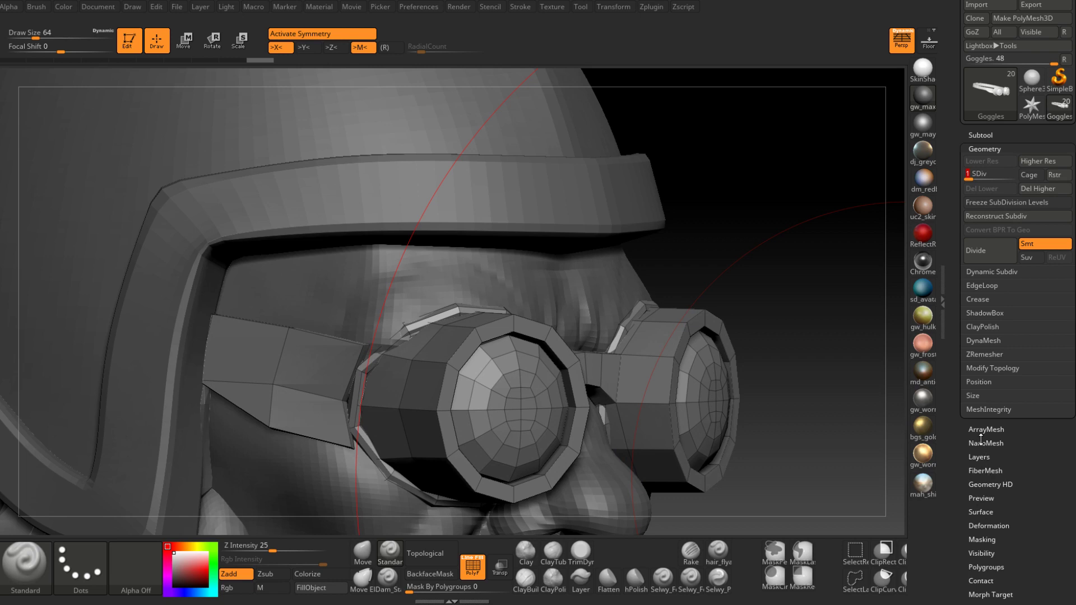
{"action": "left_click", "coordinate": [986, 568]}
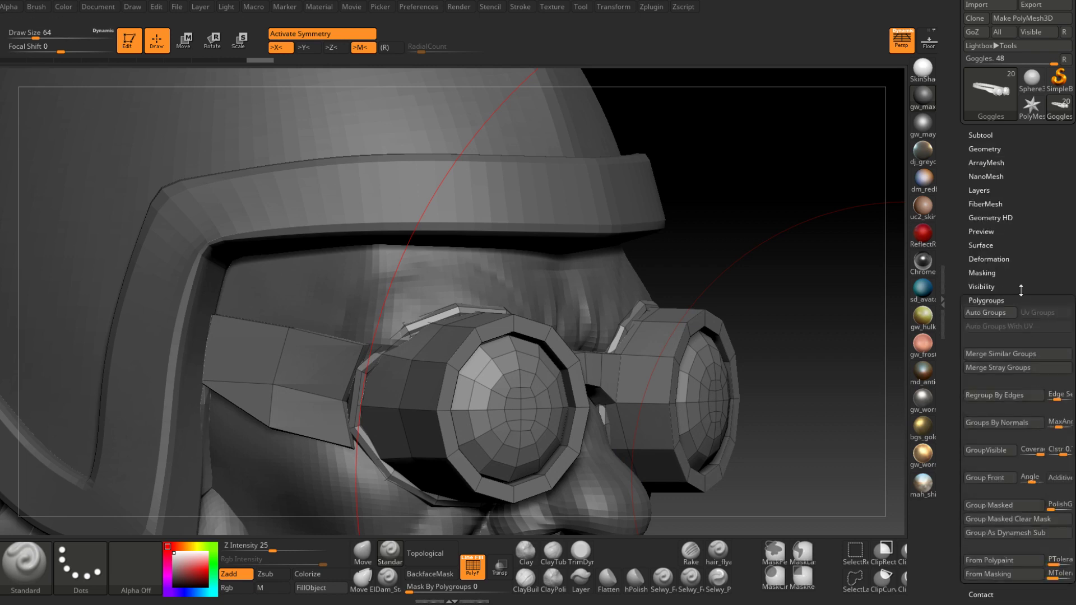
{"action": "left_click", "coordinate": [996, 314]}
{"action": "key", "text": "ctrl"}
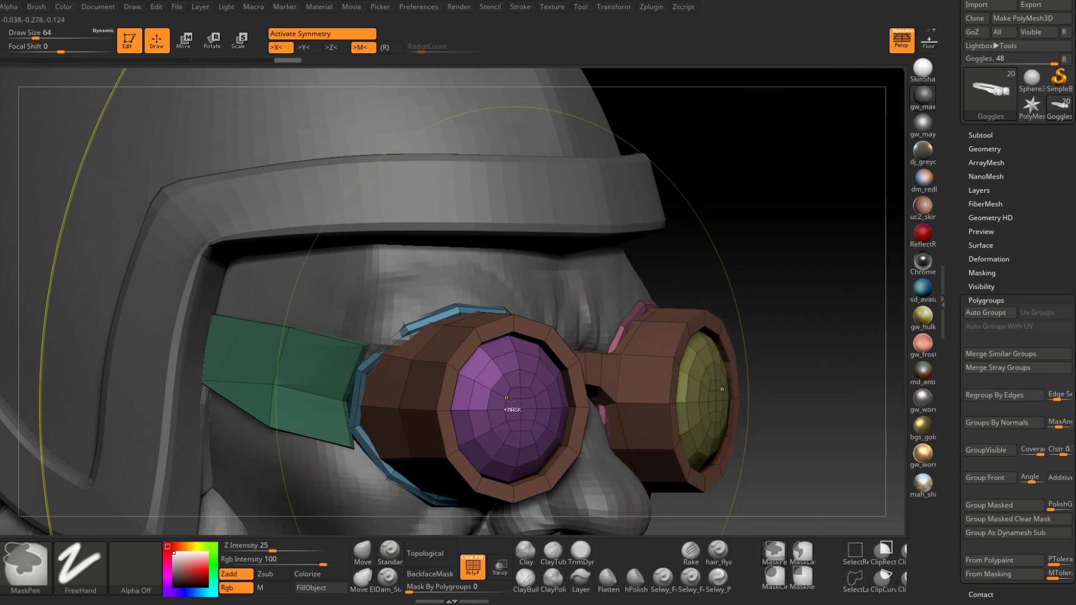
Isolate the two goggle lenses and combine them into a single polygroup.
{"action": "left_click", "coordinate": [510, 400], "text": "ctrl+shift"}
{"action": "left_click", "coordinate": [883, 302], "text": "ctrl+shift"}
{"action": "left_click", "coordinate": [728, 414], "text": "ctrl+shift"}
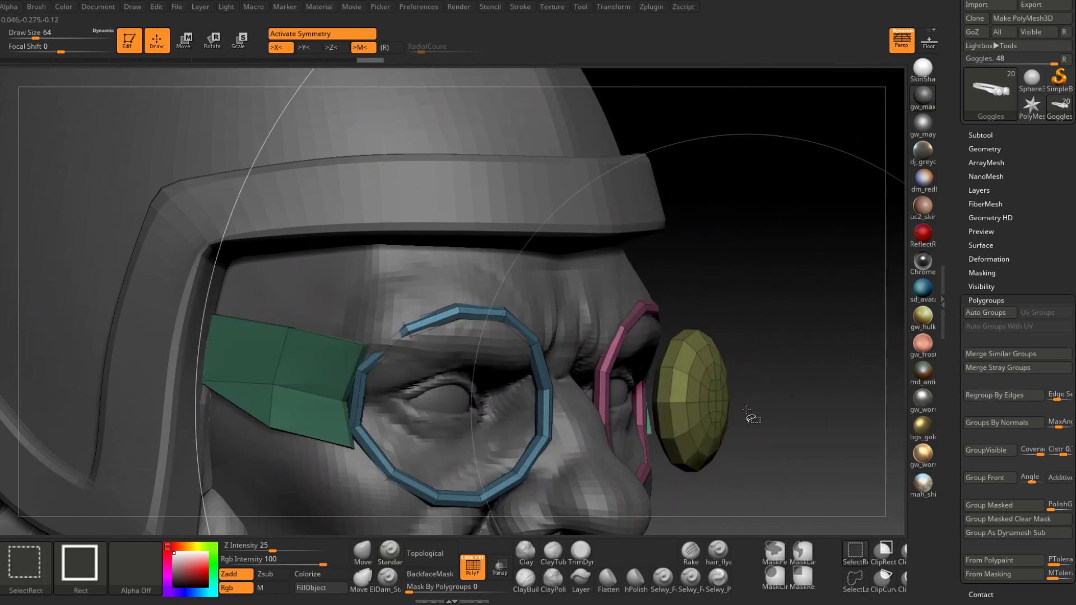
{"action": "key", "text": "ctrl+z"}
{"action": "left_click", "coordinate": [719, 408], "text": "ctrl+shift"}
{"action": "left_click_drag", "start_coordinate": [811, 336], "coordinate": [831, 309], "text": "ctrl+shift"}
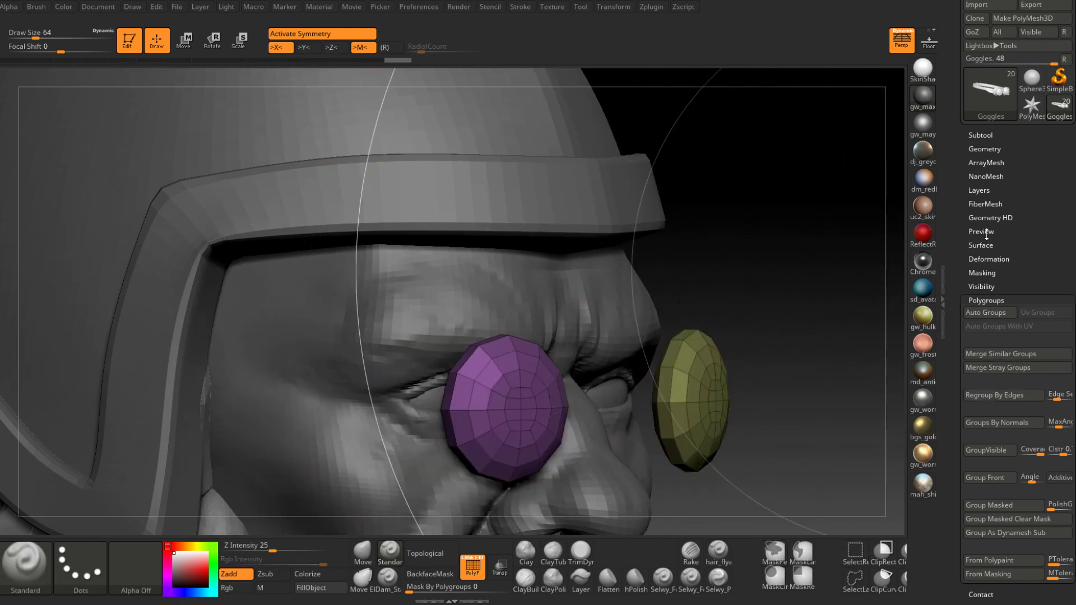
{"action": "left_click", "coordinate": [985, 312]}
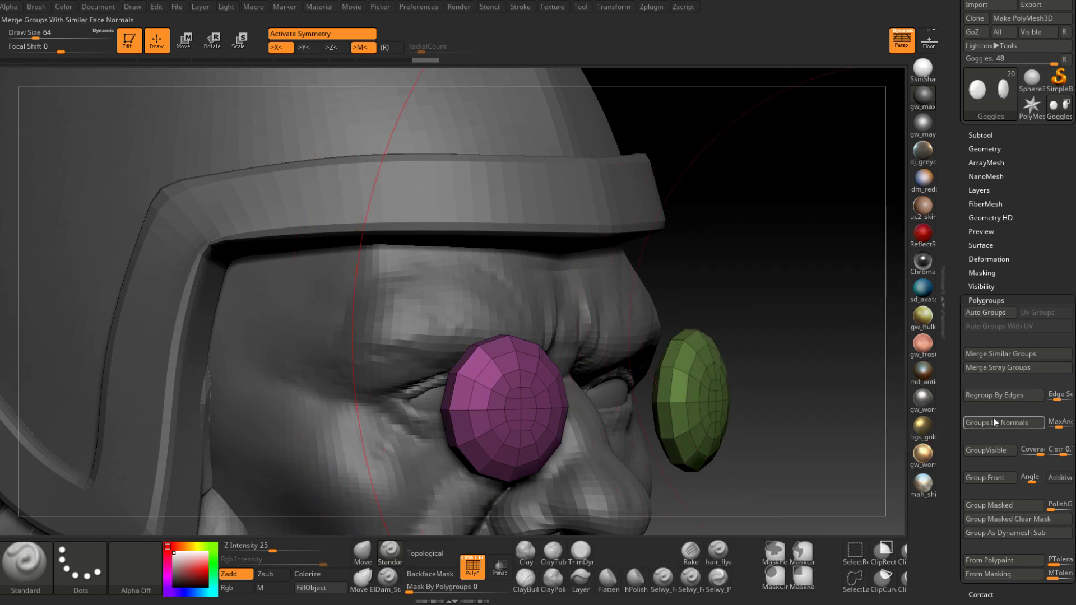
{"action": "left_click", "coordinate": [987, 450]}
Combine the two padding rings behind the eye cups into one polygroup and return the goggles to a higher subdivision level.
{"action": "left_click", "coordinate": [644, 318], "text": "ctrl+shift"}
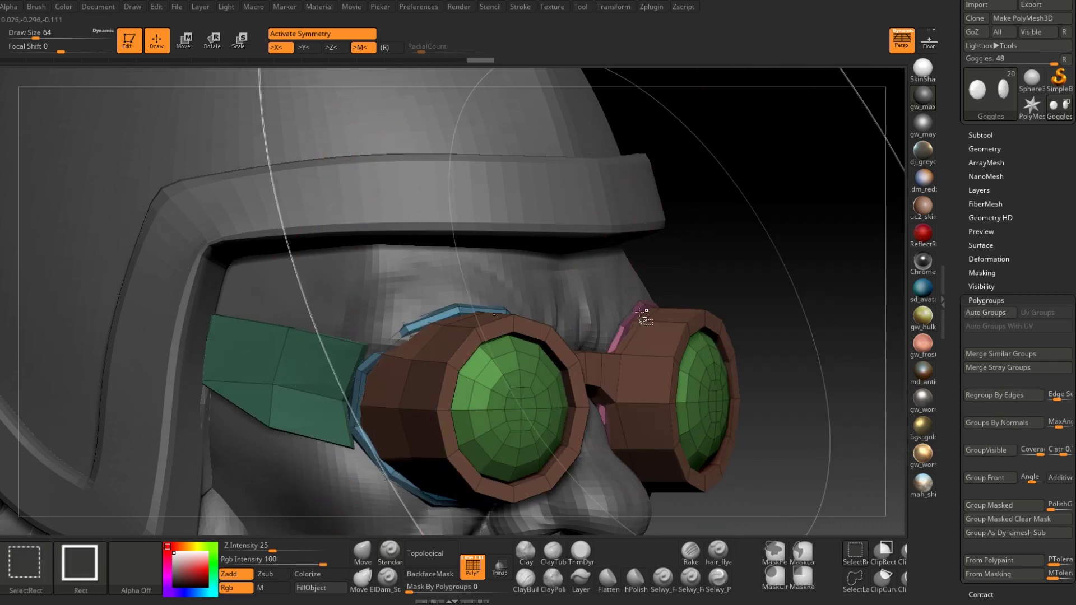
{"action": "left_click", "coordinate": [640, 311], "text": "ctrl+shift"}
{"action": "mouse_move", "coordinate": [729, 305]}
{"action": "left_mouse_down", "text": "ctrl+shift"}
{"action": "mouse_move", "coordinate": [763, 297]}
{"action": "mouse_move", "coordinate": [796, 269]}
{"action": "left_mouse_up", "text": "ctrl+shift"}
{"action": "left_click", "coordinate": [496, 309], "text": "ctrl+shift"}
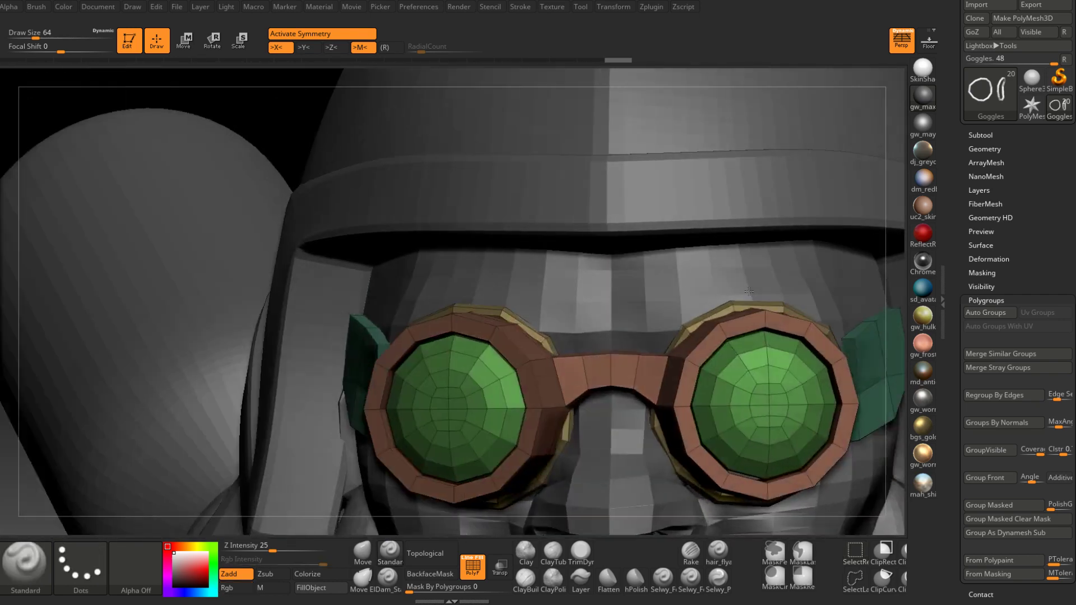
{"action": "right_click_drag", "start_coordinate": [749, 292], "coordinate": [780, 321]}
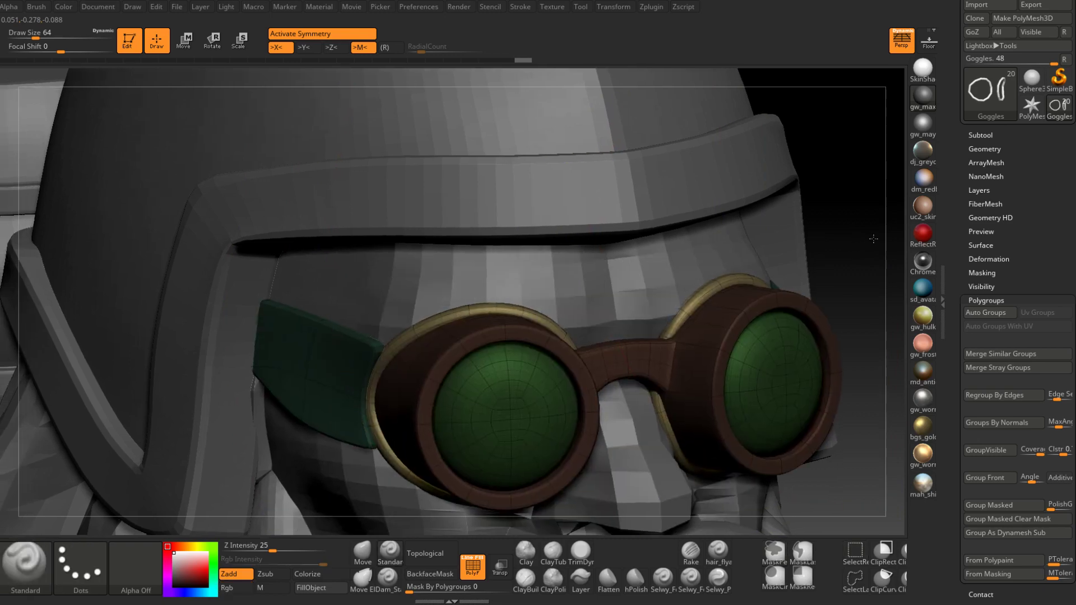
{"action": "left_click_drag", "start_coordinate": [873, 239], "coordinate": [770, 255]}
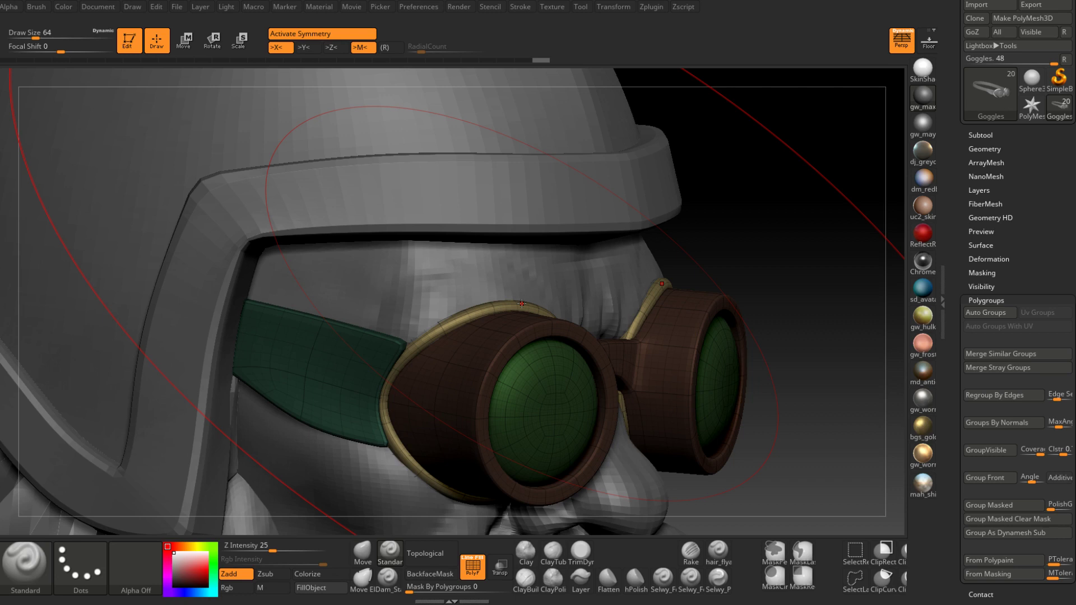
Set up the Standard brush with draw size 3 and backface masking for sculpting the goggles' padding.
{"action": "left_click", "coordinate": [363, 552]}
{"action": "key", "text": "space"}
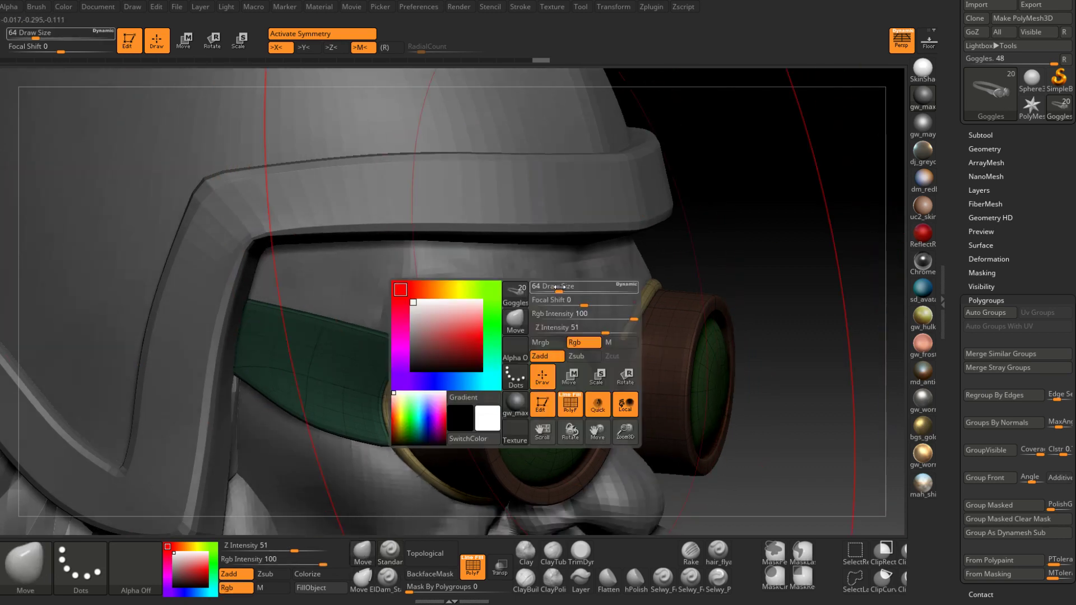
{"action": "left_click_drag", "start_coordinate": [559, 287], "coordinate": [539, 287]}
{"action": "right_click_drag", "start_coordinate": [612, 273], "coordinate": [561, 327]}
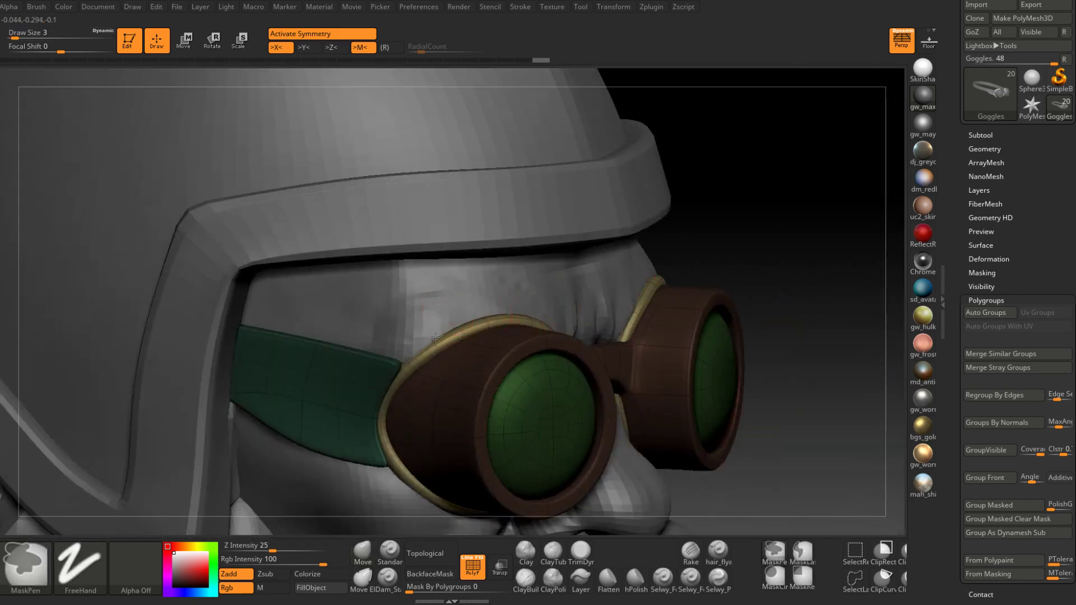
{"action": "right_click_drag", "start_coordinate": [559, 305], "coordinate": [426, 338]}
{"action": "key", "text": "space"}
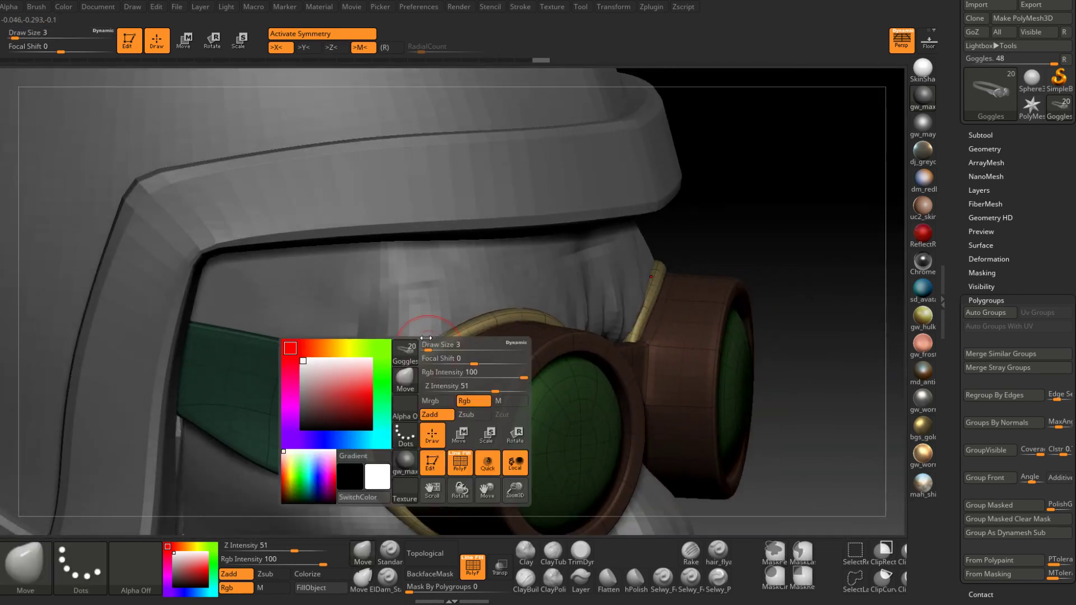
{"action": "left_click", "coordinate": [390, 550]}
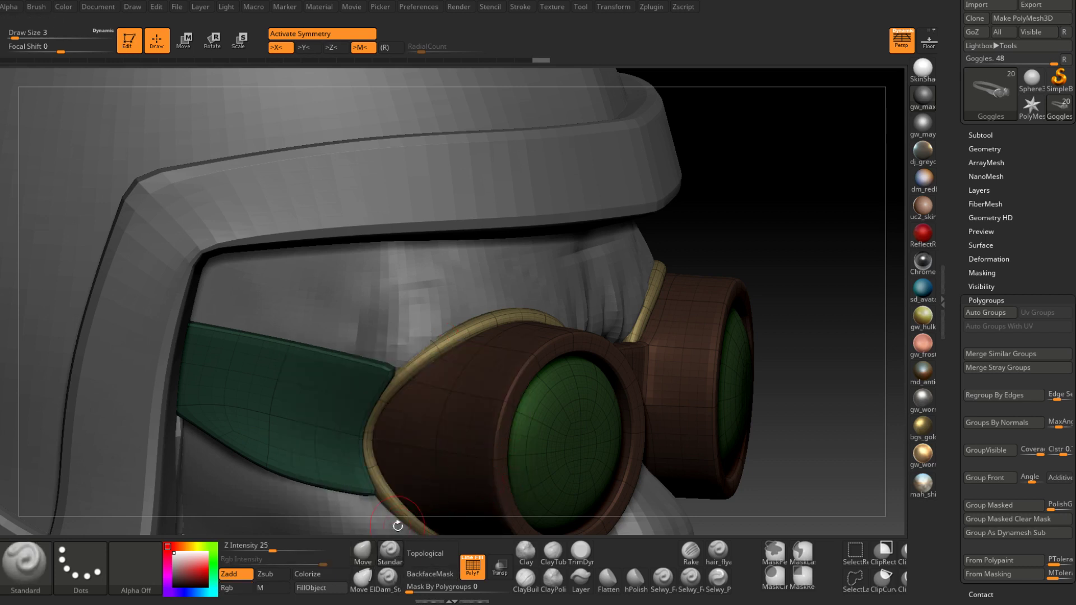
{"action": "mouse_move", "coordinate": [421, 327]}
{"action": "right_mouse_down"}
{"action": "mouse_move", "coordinate": [437, 357]}
{"action": "mouse_move", "coordinate": [492, 334]}
{"action": "right_mouse_up"}
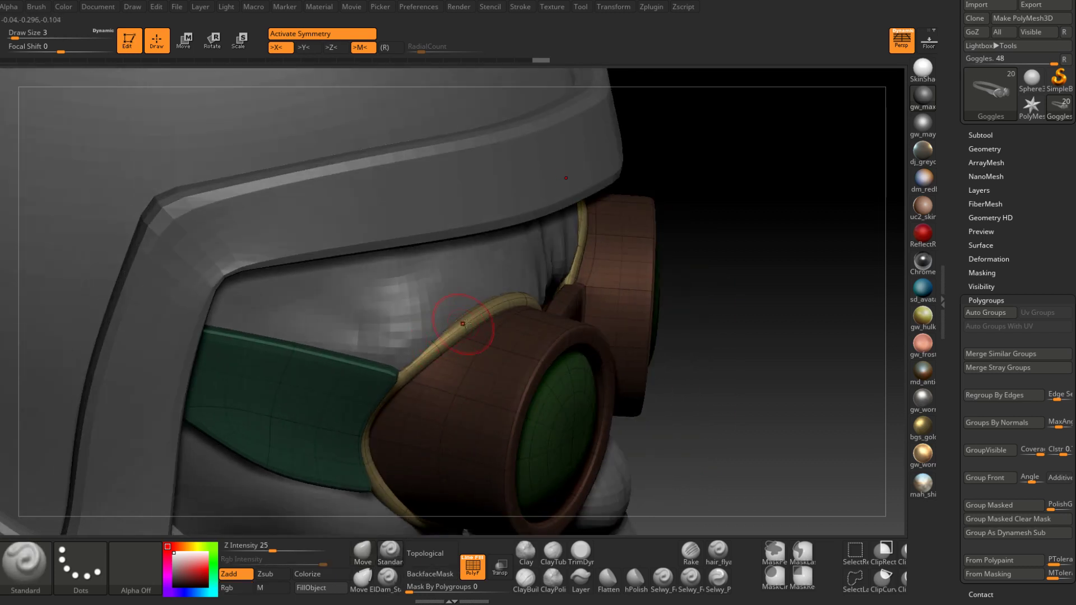
{"action": "left_click", "coordinate": [443, 571]}
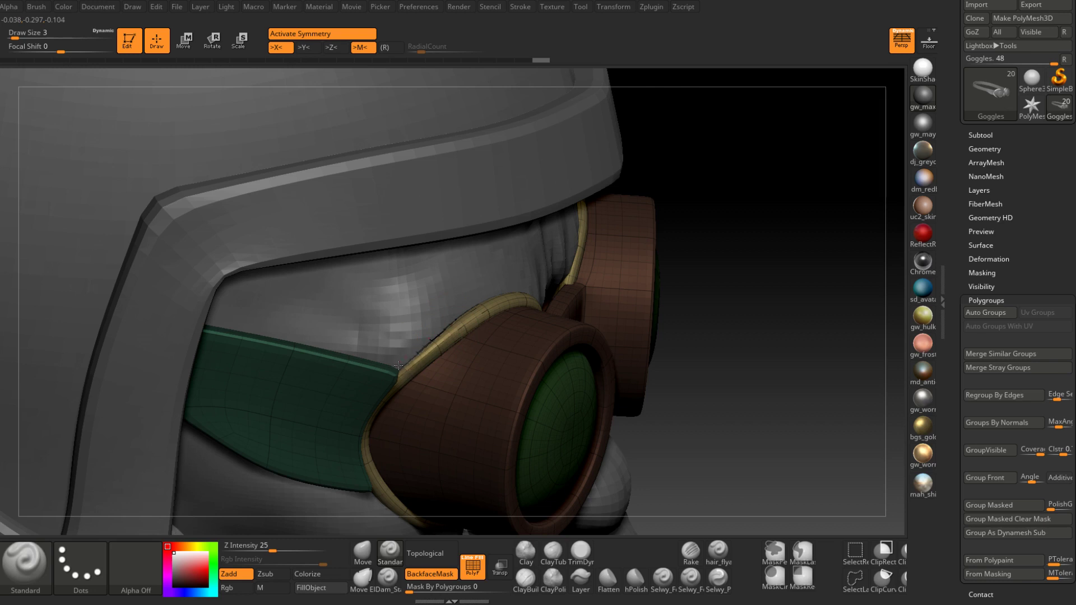
Sculpt a Standard-brush stroke along the upper outer edge of the padding, from the eye cup's top toward the strap.
{"action": "right_click_drag", "start_coordinate": [477, 297], "coordinate": [466, 287]}
{"action": "left_click_drag", "start_coordinate": [477, 306], "coordinate": [381, 359]}
{"action": "right_click_drag", "start_coordinate": [381, 358], "coordinate": [390, 353]}
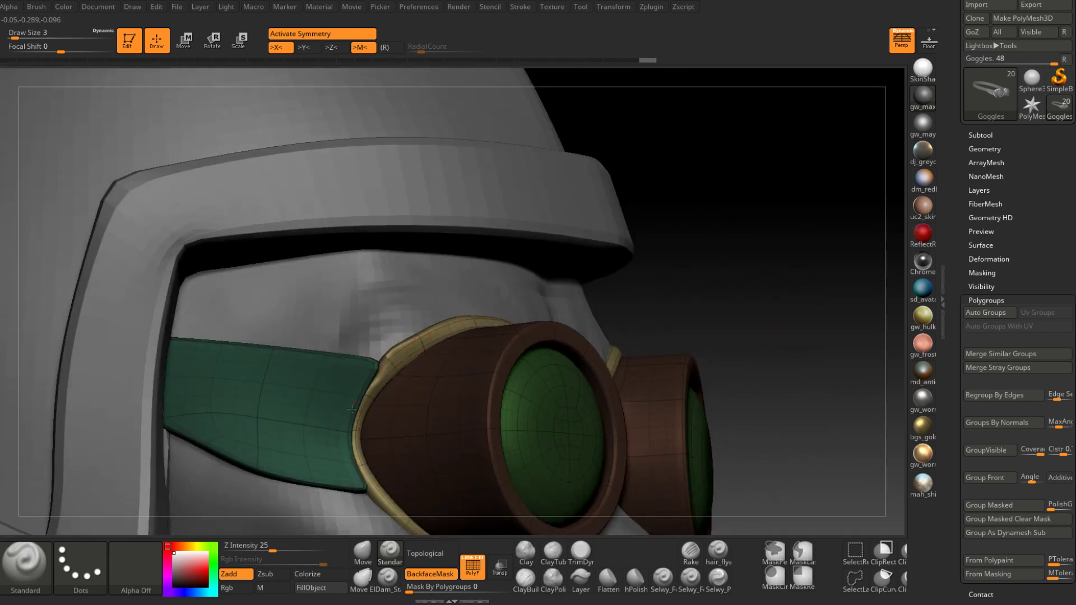
{"action": "key", "text": "ctrl+d"}
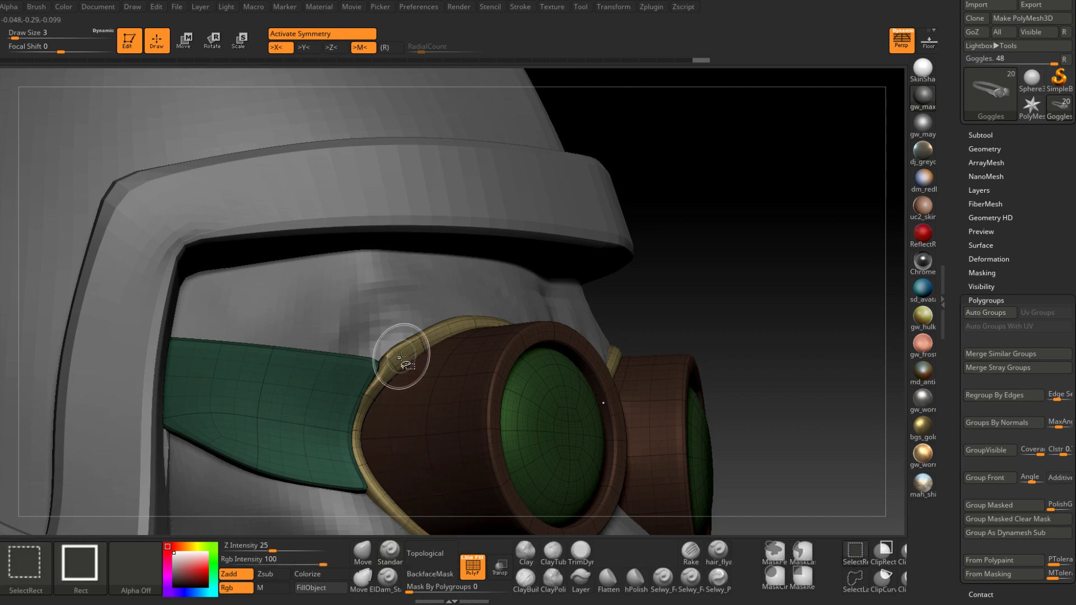
Isolate the padding rings and build up the ring's outer side and lower edge with Standard-brush strokes.
{"action": "left_click", "coordinate": [402, 358], "text": "ctrl+shift"}
{"action": "right_click_drag", "start_coordinate": [401, 359], "coordinate": [362, 375]}
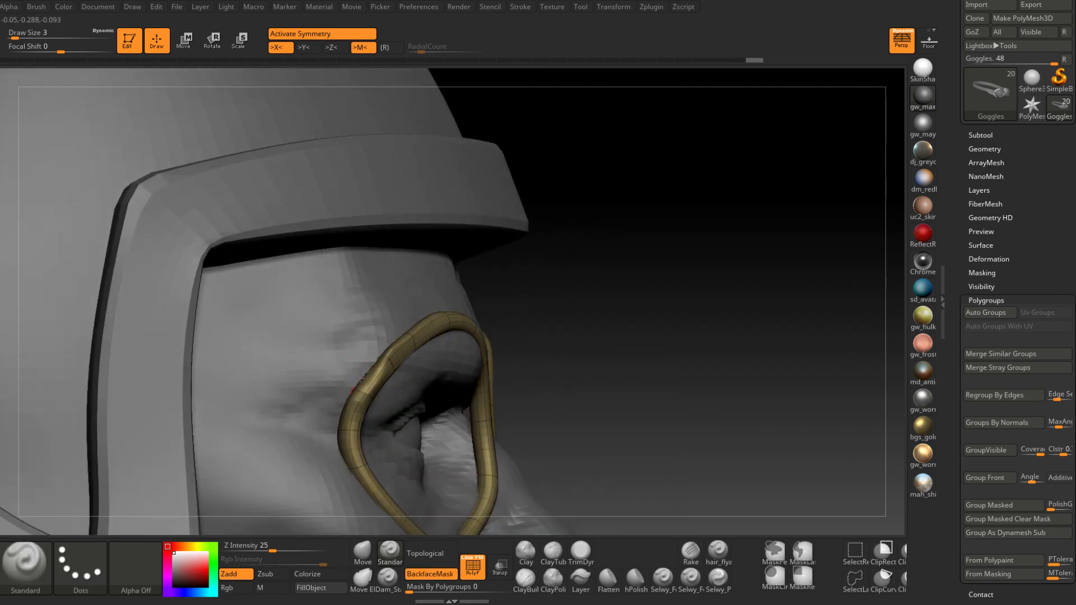
{"action": "mouse_move", "coordinate": [360, 378]}
{"action": "left_mouse_down"}
{"action": "mouse_move", "coordinate": [340, 452]}
{"action": "mouse_move", "coordinate": [351, 469]}
{"action": "left_mouse_up"}
{"action": "mouse_move", "coordinate": [358, 474]}
{"action": "right_mouse_down"}
{"action": "mouse_move", "coordinate": [336, 488]}
{"action": "mouse_move", "coordinate": [375, 425]}
{"action": "mouse_move", "coordinate": [381, 376]}
{"action": "mouse_move", "coordinate": [397, 397]}
{"action": "mouse_move", "coordinate": [451, 423]}
{"action": "right_mouse_up"}
{"action": "left_click_drag", "start_coordinate": [452, 423], "coordinate": [504, 433]}
{"action": "right_click_drag", "start_coordinate": [504, 433], "coordinate": [598, 412]}
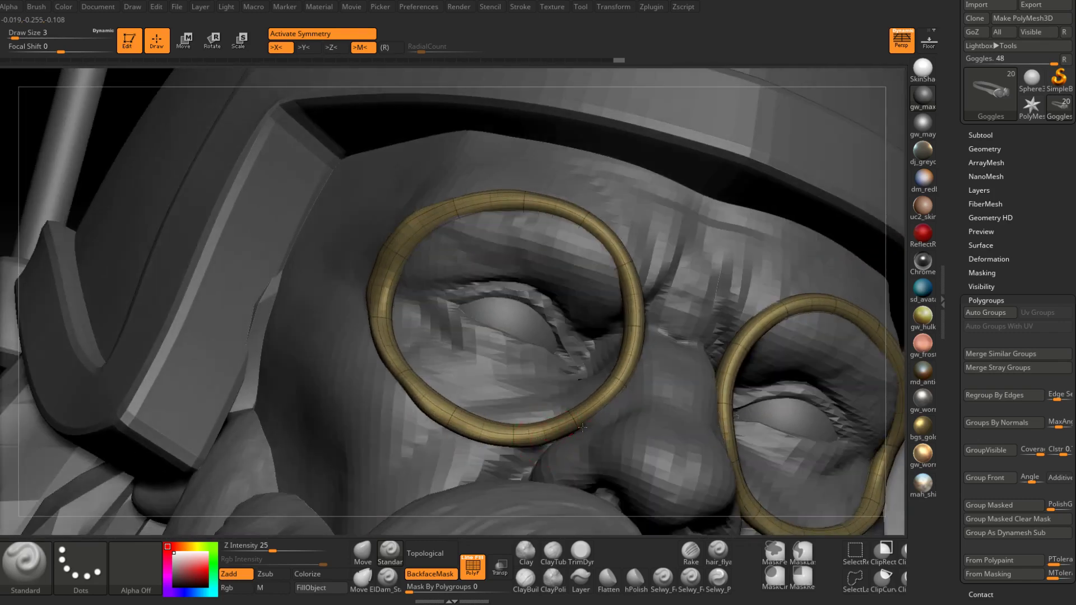
Continue building up the padding ring from its lower inner corner upward beside the nose.
{"action": "left_click_drag", "start_coordinate": [598, 412], "coordinate": [634, 355]}
{"action": "right_click_drag", "start_coordinate": [634, 355], "coordinate": [629, 384]}
{"action": "left_click_drag", "start_coordinate": [629, 385], "coordinate": [645, 328]}
{"action": "right_click_drag", "start_coordinate": [645, 328], "coordinate": [644, 345]}
{"action": "left_click_drag", "start_coordinate": [644, 344], "coordinate": [650, 308]}
{"action": "mouse_move", "coordinate": [650, 308]}
{"action": "right_mouse_down"}
{"action": "mouse_move", "coordinate": [658, 297]}
{"action": "mouse_move", "coordinate": [644, 280]}
{"action": "right_mouse_up"}
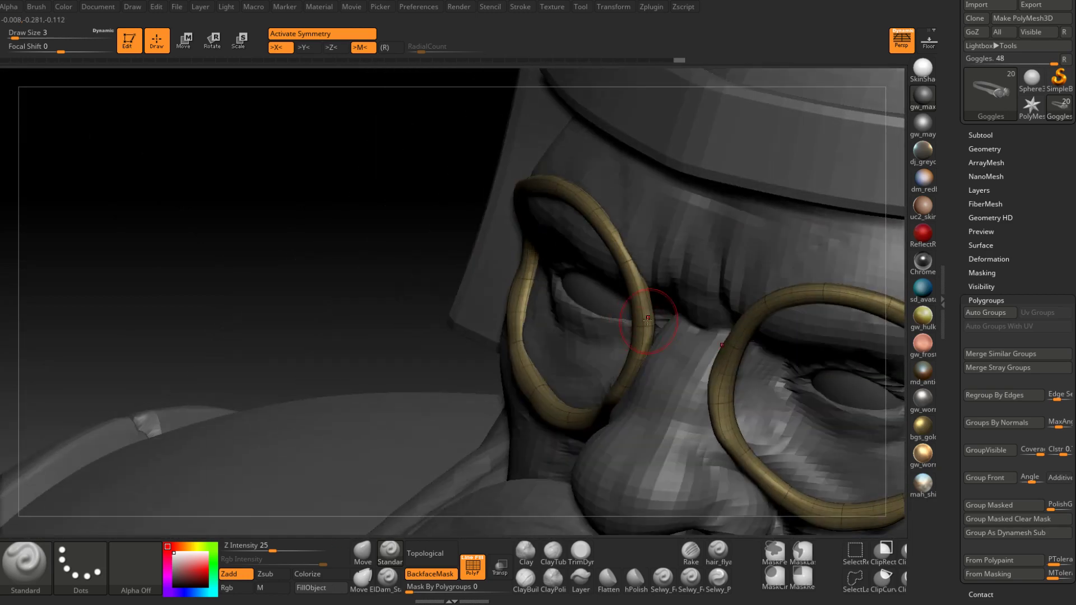
Build up the padding ring from the inner brow corner across its upper edge toward the temple.
{"action": "left_click_drag", "start_coordinate": [637, 263], "coordinate": [633, 256]}
{"action": "right_click_drag", "start_coordinate": [633, 257], "coordinate": [656, 269]}
{"action": "left_click_drag", "start_coordinate": [640, 279], "coordinate": [608, 223]}
{"action": "mouse_move", "coordinate": [632, 261]}
{"action": "left_mouse_down"}
{"action": "mouse_move", "coordinate": [599, 214]}
{"action": "mouse_move", "coordinate": [567, 199]}
{"action": "left_mouse_up"}
{"action": "right_click_drag", "start_coordinate": [561, 231], "coordinate": [585, 217]}
{"action": "left_click_drag", "start_coordinate": [577, 197], "coordinate": [449, 189]}
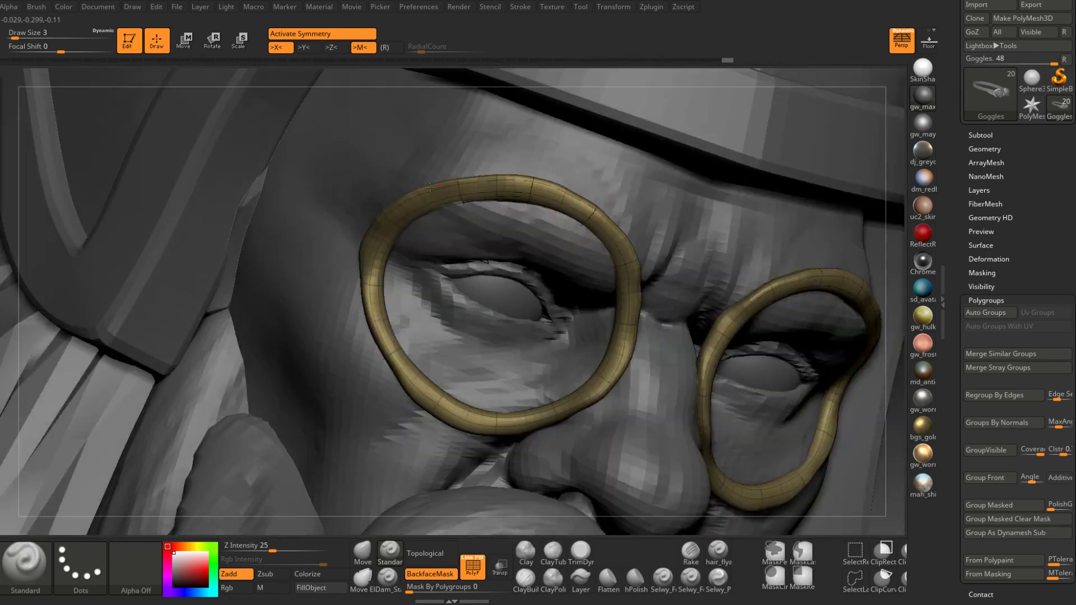
{"action": "mouse_move", "coordinate": [447, 191]}
{"action": "right_mouse_down"}
{"action": "mouse_move", "coordinate": [495, 188]}
{"action": "mouse_move", "coordinate": [359, 269]}
{"action": "right_mouse_up"}
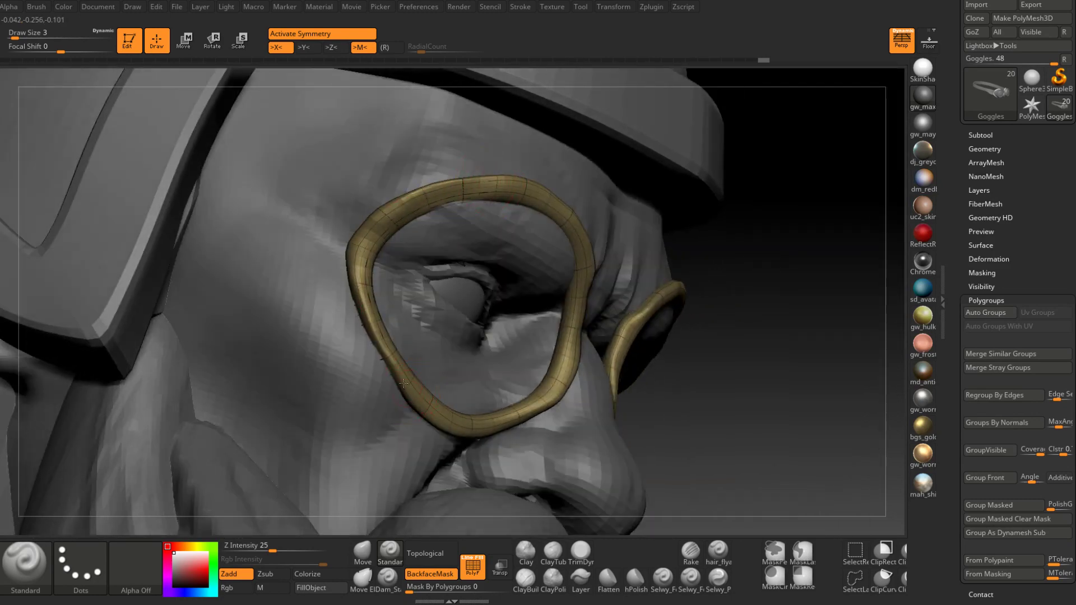
Unhide the remaining goggle parts and examine the padding where the strap meets the eye cup.
{"action": "key", "text": "space"}
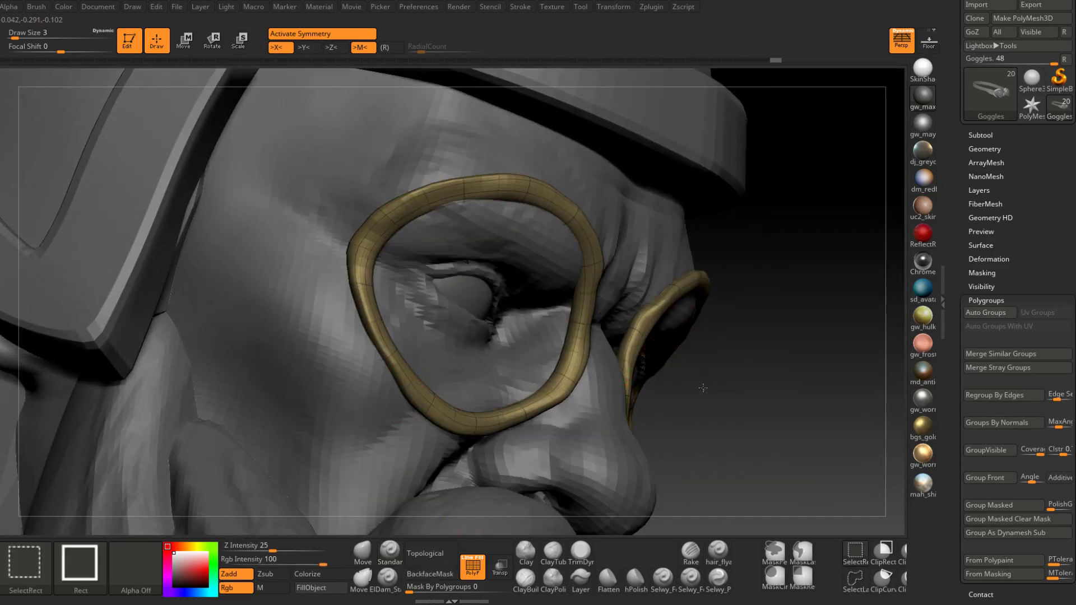
{"action": "left_click", "coordinate": [680, 341], "text": "ctrl+shift"}
{"action": "mouse_move", "coordinate": [681, 341]}
{"action": "right_mouse_down"}
{"action": "mouse_move", "coordinate": [504, 291]}
{"action": "mouse_move", "coordinate": [444, 240]}
{"action": "right_mouse_up"}
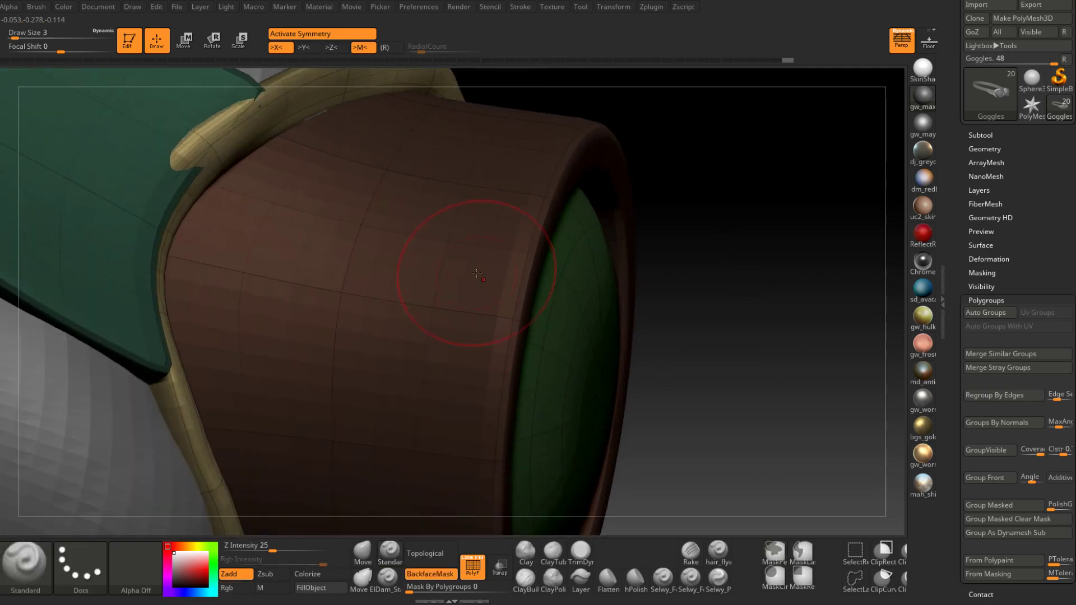
Switch to the ClayBuildup brush with backface masking and draw size 2, and build up the padding's upper edge above the eye cup.
{"action": "mouse_move", "coordinate": [514, 287]}
{"action": "right_mouse_down"}
{"action": "mouse_move", "coordinate": [497, 307]}
{"action": "mouse_move", "coordinate": [524, 286]}
{"action": "right_mouse_up"}
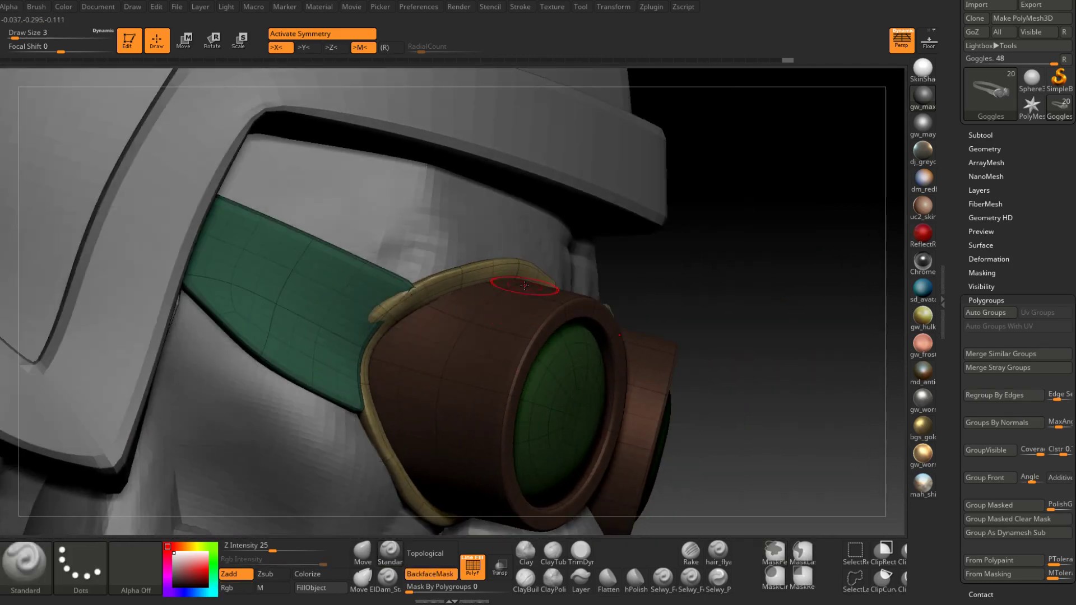
{"action": "left_click", "coordinate": [525, 577]}
{"action": "left_click", "coordinate": [433, 573]}
{"action": "right_click_drag", "start_coordinate": [442, 353], "coordinate": [447, 358]}
{"action": "key", "text": "space"}
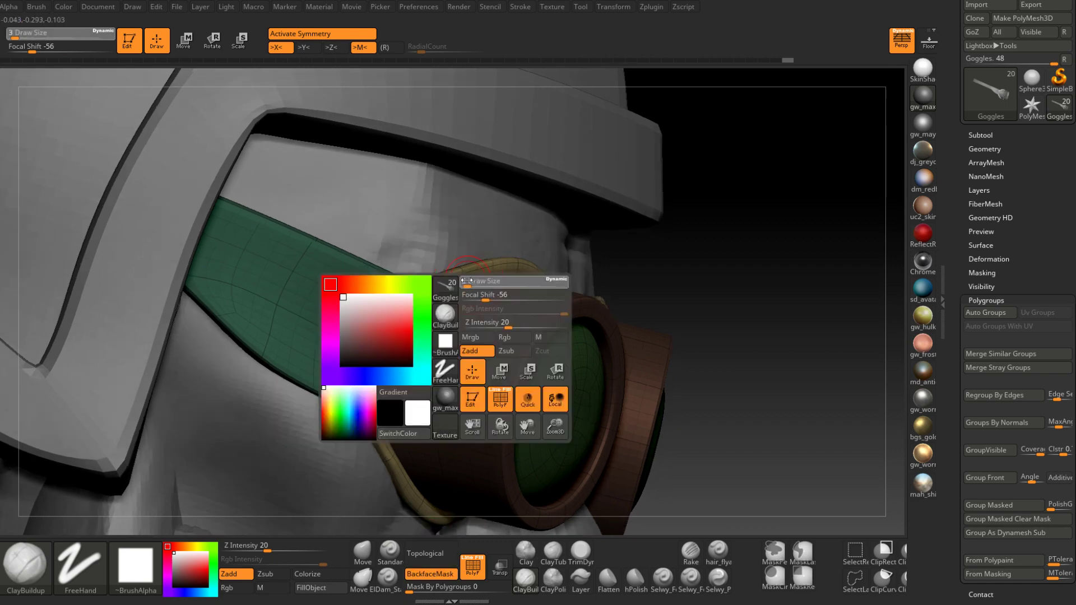
{"action": "left_click", "coordinate": [468, 281]}
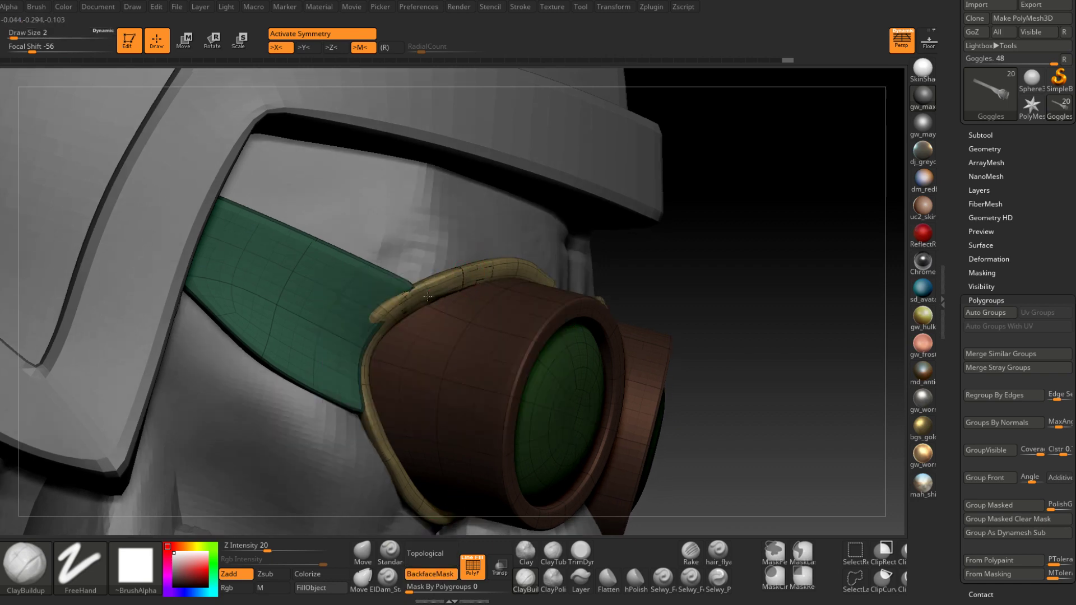
{"action": "right_click_drag", "start_coordinate": [458, 285], "coordinate": [442, 287]}
{"action": "left_click_drag", "start_coordinate": [444, 287], "coordinate": [542, 280]}
{"action": "right_click_drag", "start_coordinate": [542, 279], "coordinate": [532, 270], "text": "ctrl"}
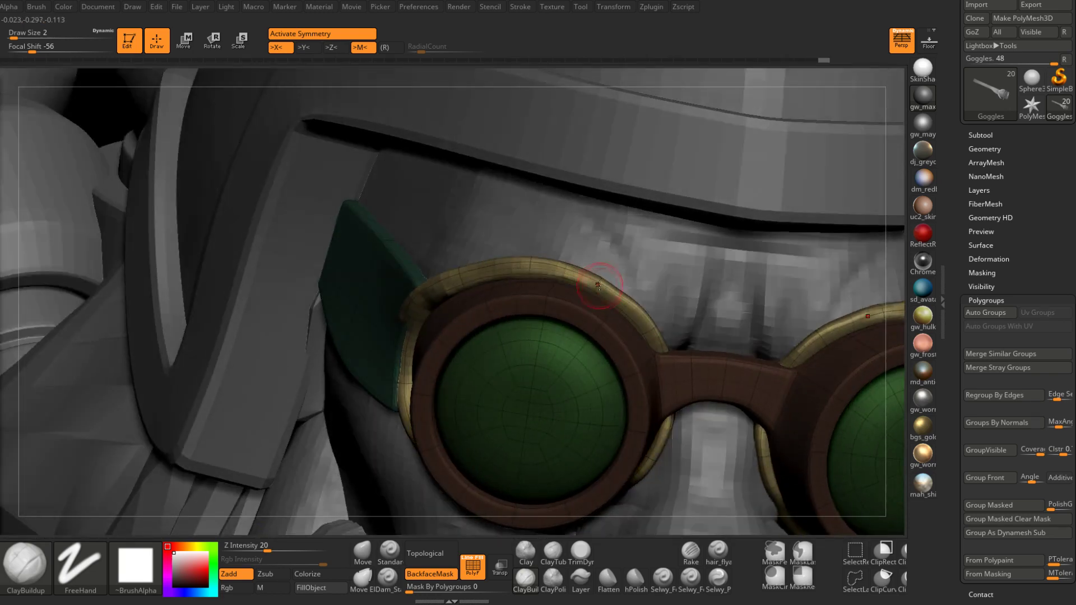
Add ClayBuildup strokes along the padding's upper edge around the inner brow corner.
{"action": "right_click_drag", "start_coordinate": [593, 285], "coordinate": [600, 288]}
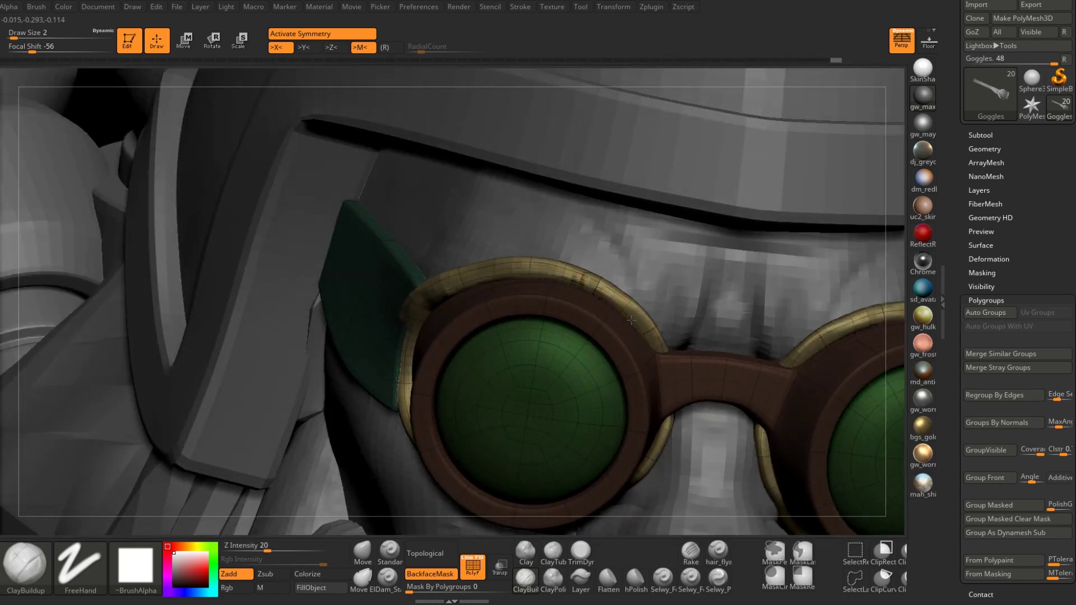
{"action": "mouse_move", "coordinate": [631, 320]}
{"action": "right_mouse_down"}
{"action": "mouse_move", "coordinate": [662, 333]}
{"action": "mouse_move", "coordinate": [638, 317]}
{"action": "right_mouse_up"}
{"action": "left_click_drag", "start_coordinate": [638, 314], "coordinate": [607, 285]}
{"action": "right_click_drag", "start_coordinate": [603, 282], "coordinate": [605, 283]}
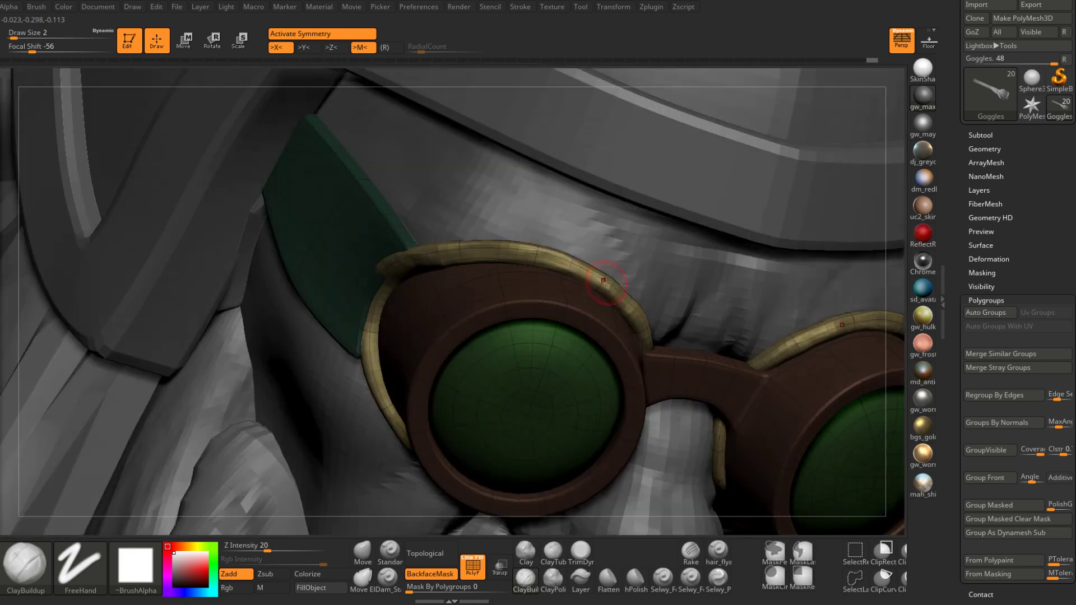
{"action": "right_click_drag", "start_coordinate": [539, 247], "coordinate": [527, 252]}
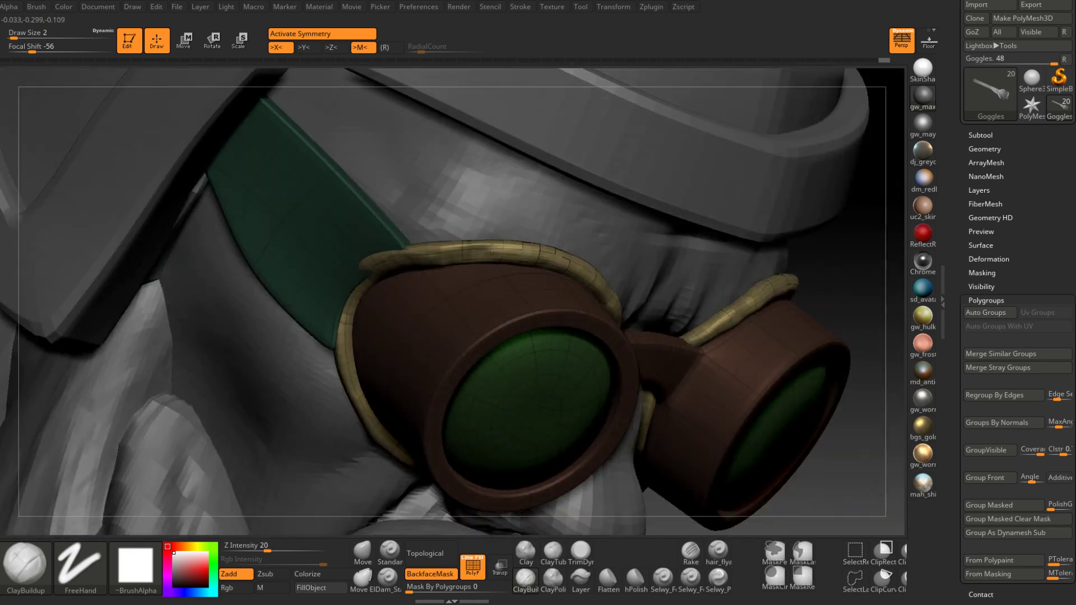
Build up the padding's outer side from the strap junction down toward the cheek.
{"action": "right_click_drag", "start_coordinate": [440, 250], "coordinate": [354, 277]}
{"action": "left_click_drag", "start_coordinate": [354, 277], "coordinate": [332, 306]}
{"action": "right_click_drag", "start_coordinate": [331, 307], "coordinate": [329, 299]}
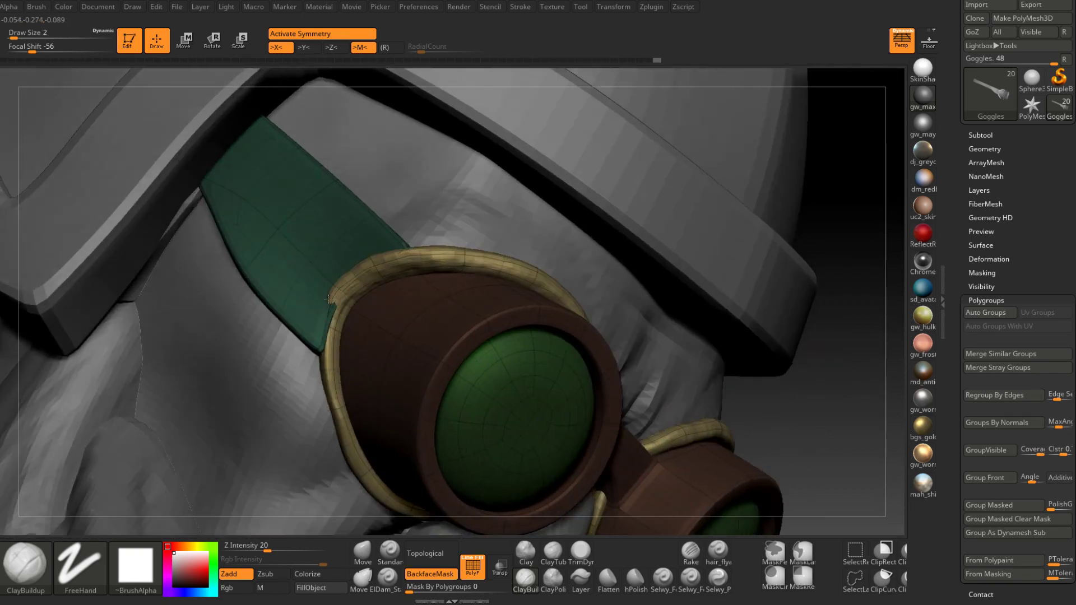
{"action": "left_click_drag", "start_coordinate": [328, 299], "coordinate": [337, 319]}
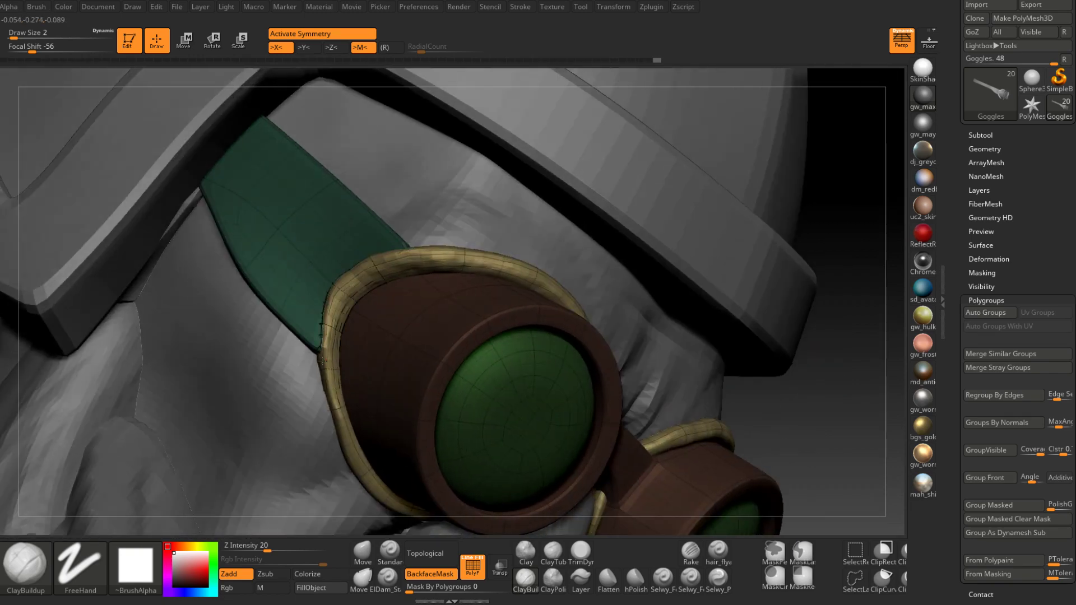
{"action": "left_click_drag", "start_coordinate": [336, 396], "coordinate": [360, 427]}
{"action": "right_click_drag", "start_coordinate": [360, 427], "coordinate": [334, 401]}
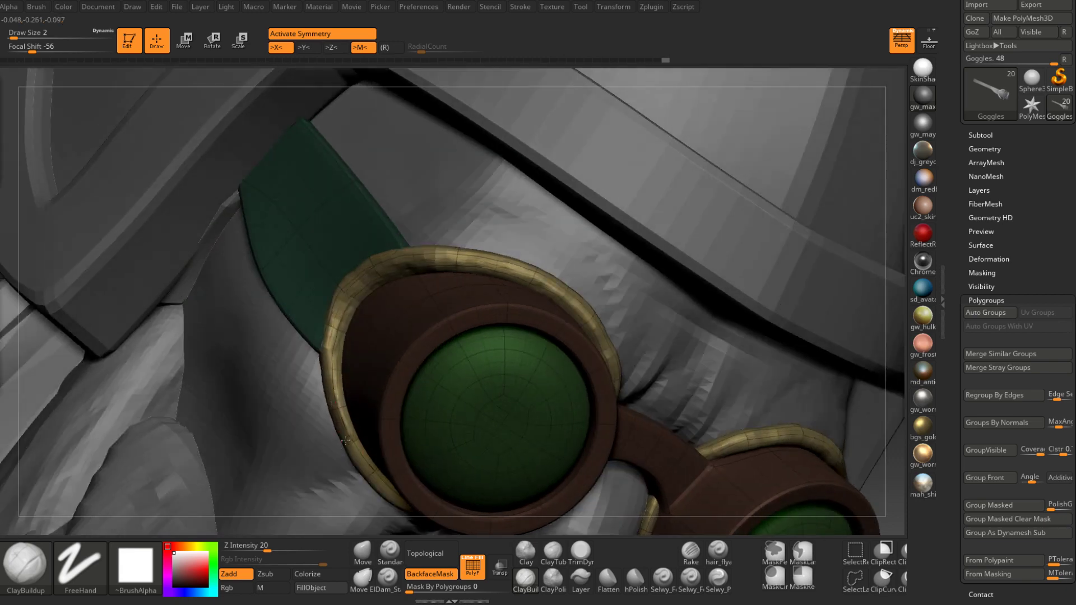
Build up the padding's lower edge from the cheek to the nose and back up to the strap.
{"action": "right_click_drag", "start_coordinate": [346, 441], "coordinate": [390, 377]}
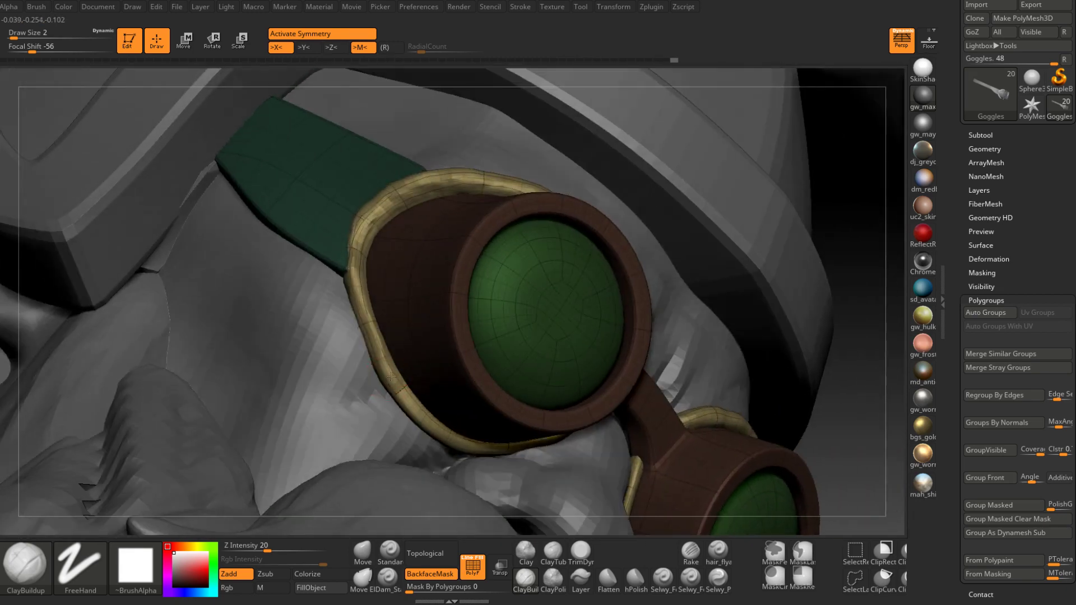
{"action": "left_click_drag", "start_coordinate": [392, 376], "coordinate": [403, 408]}
{"action": "right_click_drag", "start_coordinate": [423, 430], "coordinate": [443, 440]}
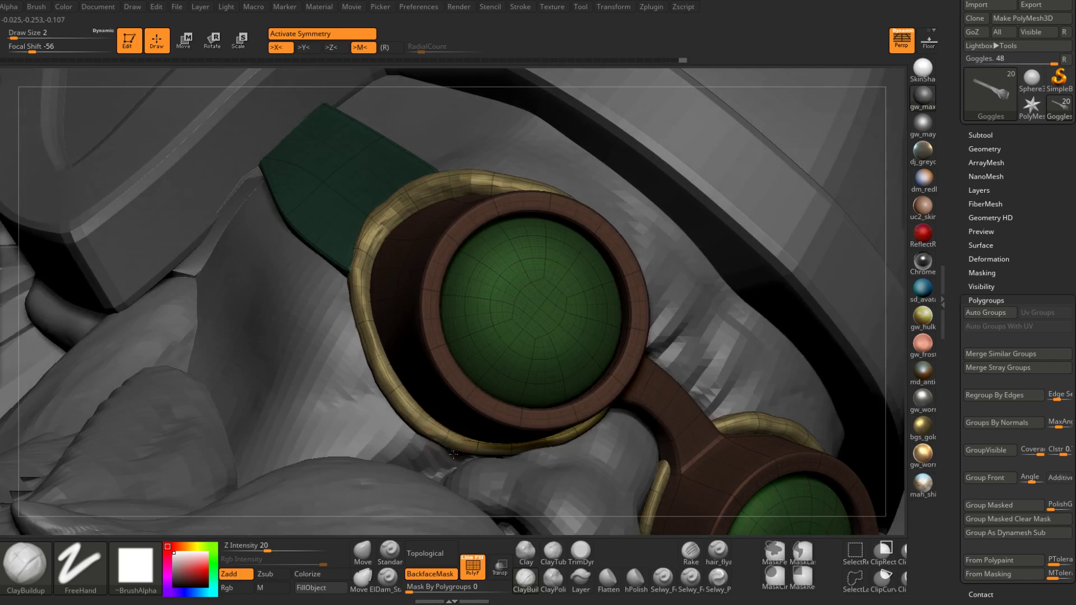
{"action": "mouse_move", "coordinate": [443, 440]}
{"action": "left_mouse_down"}
{"action": "mouse_move", "coordinate": [527, 447]}
{"action": "mouse_move", "coordinate": [580, 432]}
{"action": "left_mouse_up"}
{"action": "right_click_drag", "start_coordinate": [580, 431], "coordinate": [555, 446]}
{"action": "mouse_move", "coordinate": [554, 446]}
{"action": "left_mouse_down"}
{"action": "mouse_move", "coordinate": [619, 415]}
{"action": "mouse_move", "coordinate": [540, 447]}
{"action": "left_mouse_up"}
{"action": "right_click_drag", "start_coordinate": [477, 458], "coordinate": [443, 445]}
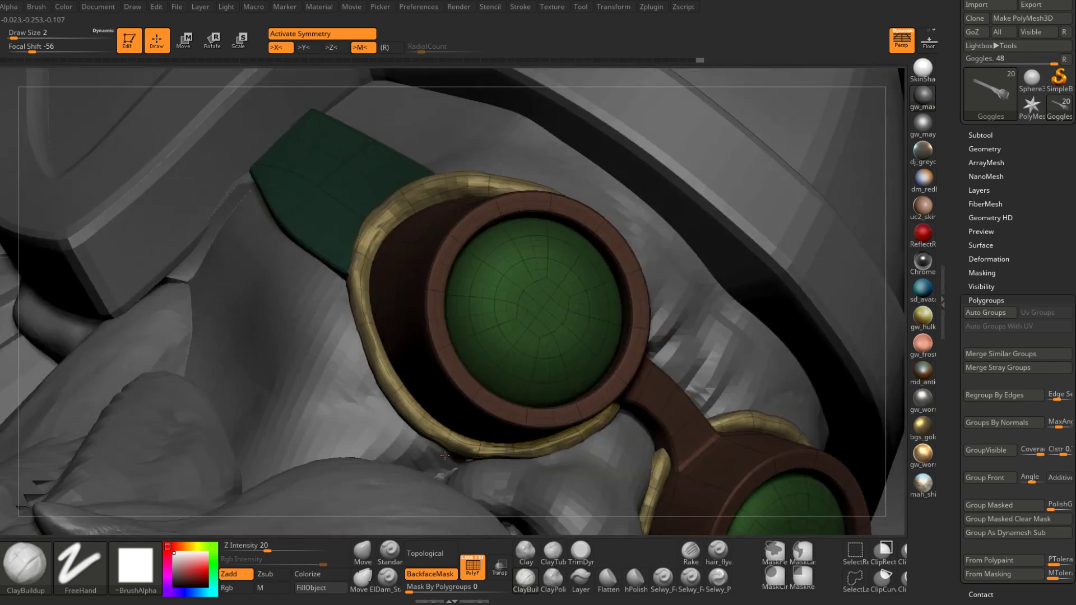
{"action": "mouse_move", "coordinate": [442, 445]}
{"action": "left_mouse_down"}
{"action": "mouse_move", "coordinate": [415, 429]}
{"action": "mouse_move", "coordinate": [363, 343]}
{"action": "left_mouse_up"}
{"action": "right_click_drag", "start_coordinate": [363, 343], "coordinate": [341, 341]}
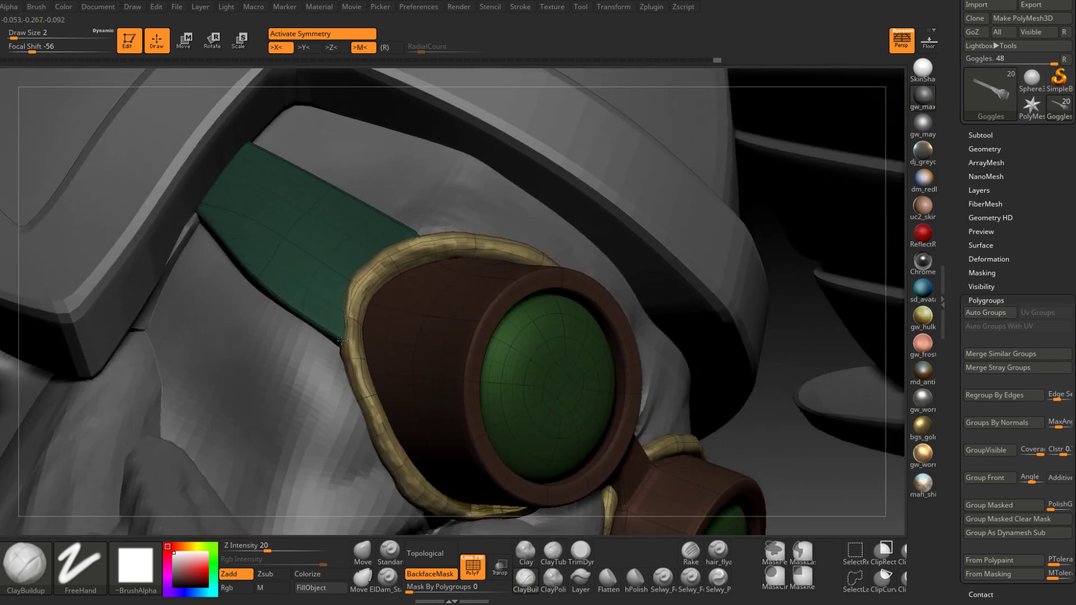
Layer fold-like clay strokes over the padding's outer corner and down its lower outer edge beside the eye cup.
{"action": "right_click_drag", "start_coordinate": [350, 273], "coordinate": [360, 305]}
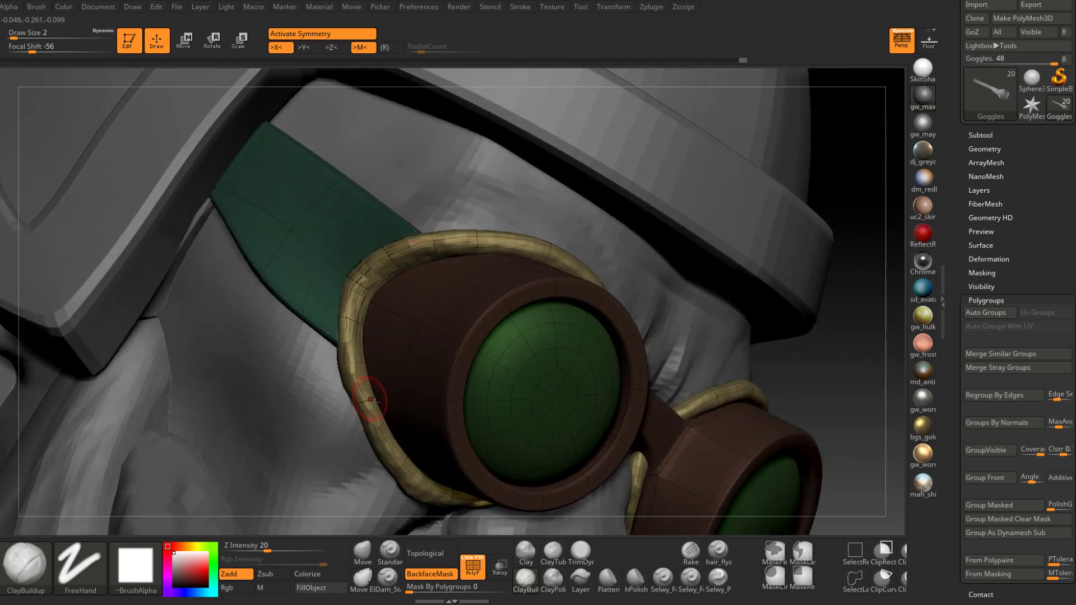
{"action": "right_click_drag", "start_coordinate": [378, 398], "coordinate": [507, 405]}
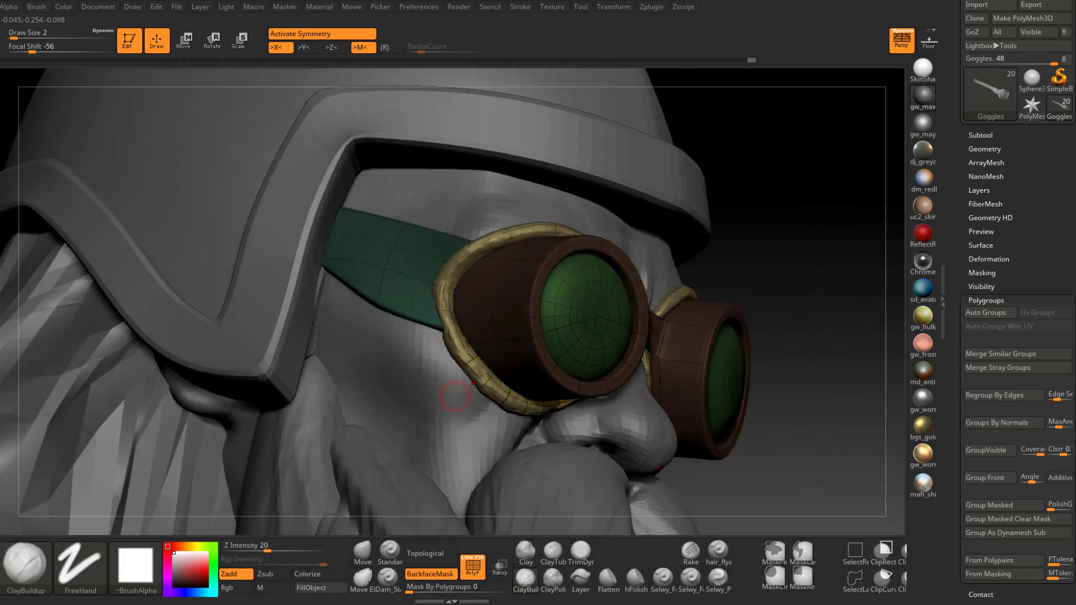
{"action": "right_click_drag", "start_coordinate": [458, 397], "coordinate": [517, 410]}
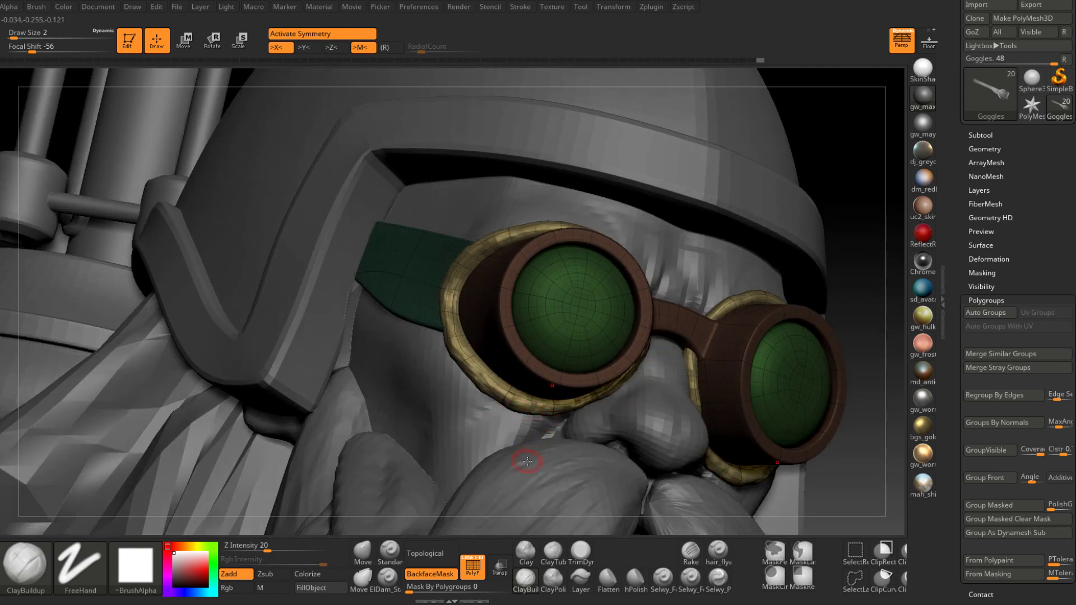
{"action": "mouse_move", "coordinate": [509, 244]}
{"action": "right_mouse_down"}
{"action": "mouse_move", "coordinate": [439, 342]}
{"action": "mouse_move", "coordinate": [463, 309]}
{"action": "mouse_move", "coordinate": [425, 308]}
{"action": "mouse_move", "coordinate": [430, 324]}
{"action": "mouse_move", "coordinate": [429, 304]}
{"action": "mouse_move", "coordinate": [439, 315]}
{"action": "right_mouse_up"}
{"action": "left_click", "coordinate": [430, 318]}
{"action": "right_click_drag", "start_coordinate": [444, 269], "coordinate": [443, 307]}
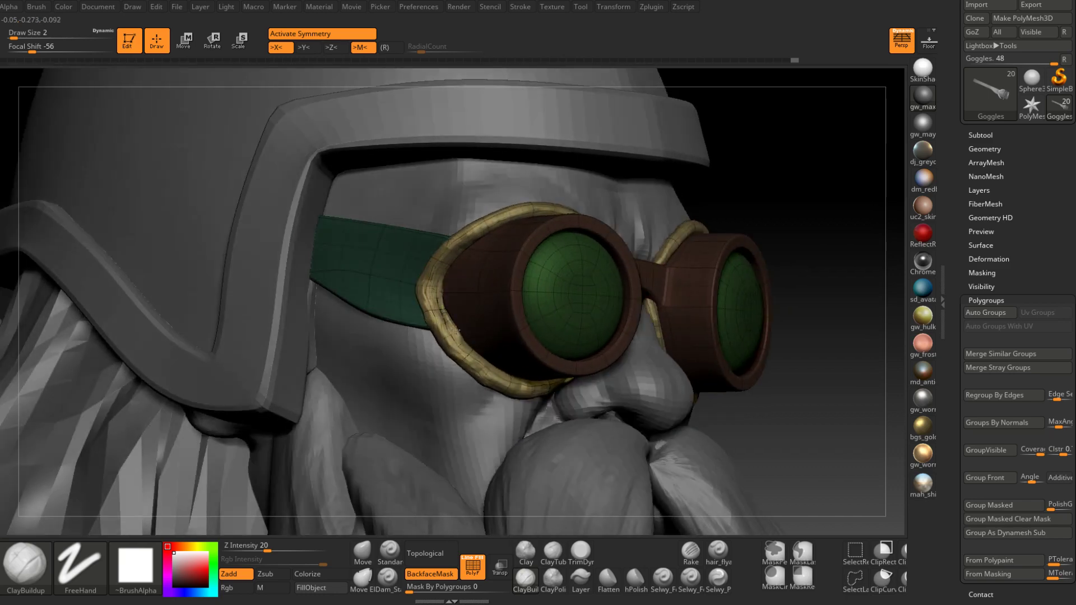
{"action": "right_click_drag", "start_coordinate": [445, 280], "coordinate": [462, 292]}
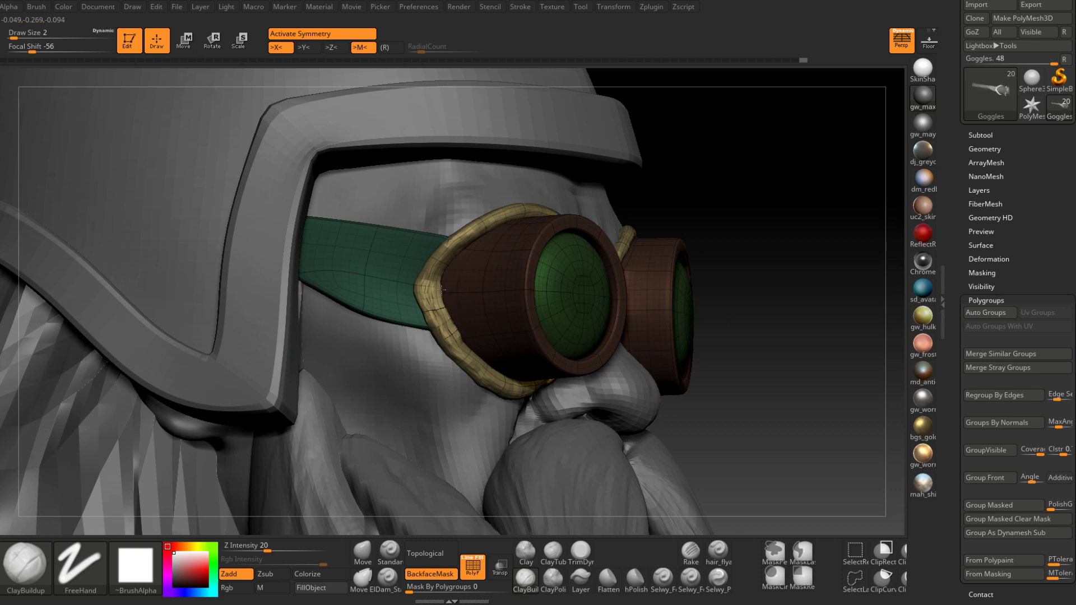
{"action": "right_click_drag", "start_coordinate": [460, 258], "coordinate": [446, 276]}
{"action": "right_click_drag", "start_coordinate": [451, 316], "coordinate": [504, 367]}
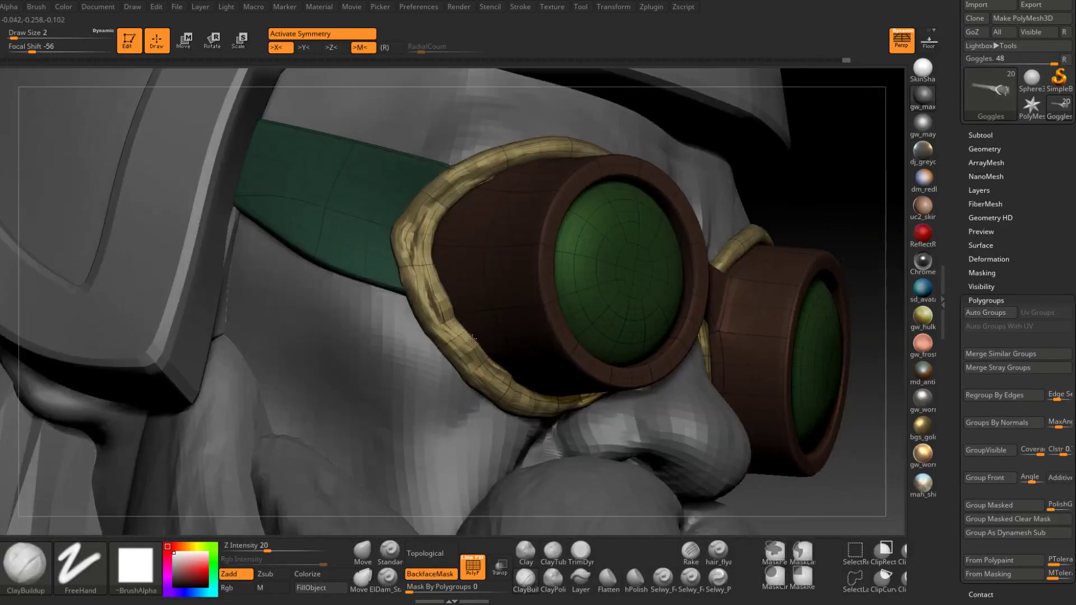
Fill in the padding's outer corner beside the strap and smooth its rough clay strokes.
{"action": "right_click_drag", "start_coordinate": [445, 241], "coordinate": [436, 282]}
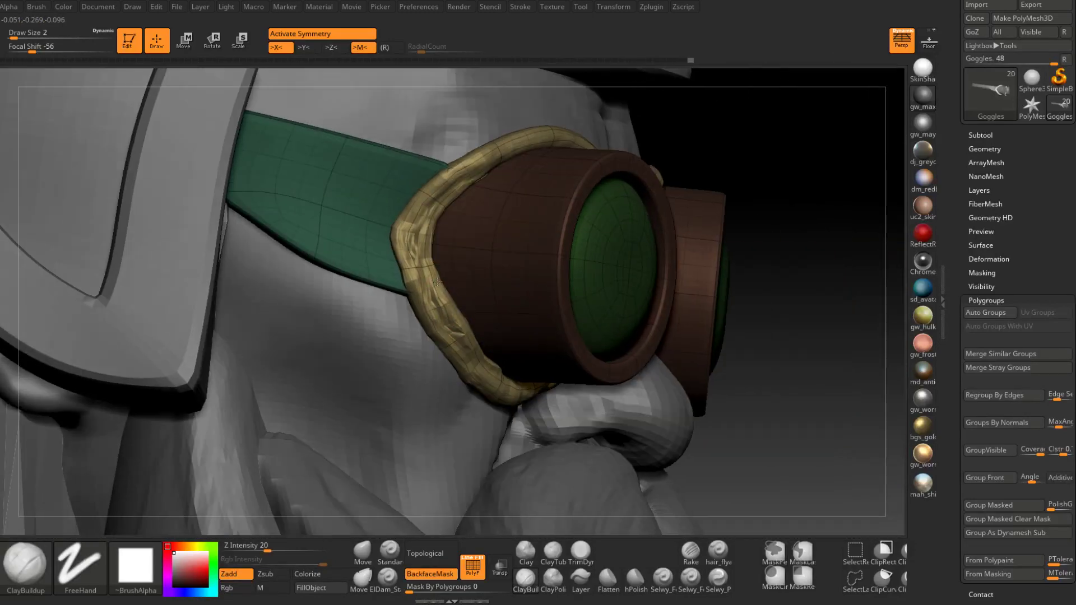
{"action": "mouse_move", "coordinate": [437, 282]}
{"action": "left_mouse_down"}
{"action": "mouse_move", "coordinate": [430, 235]}
{"action": "mouse_move", "coordinate": [465, 195]}
{"action": "mouse_move", "coordinate": [429, 236]}
{"action": "mouse_move", "coordinate": [415, 291]}
{"action": "left_mouse_up"}
{"action": "left_click_drag", "start_coordinate": [426, 239], "coordinate": [455, 319], "text": "shift"}
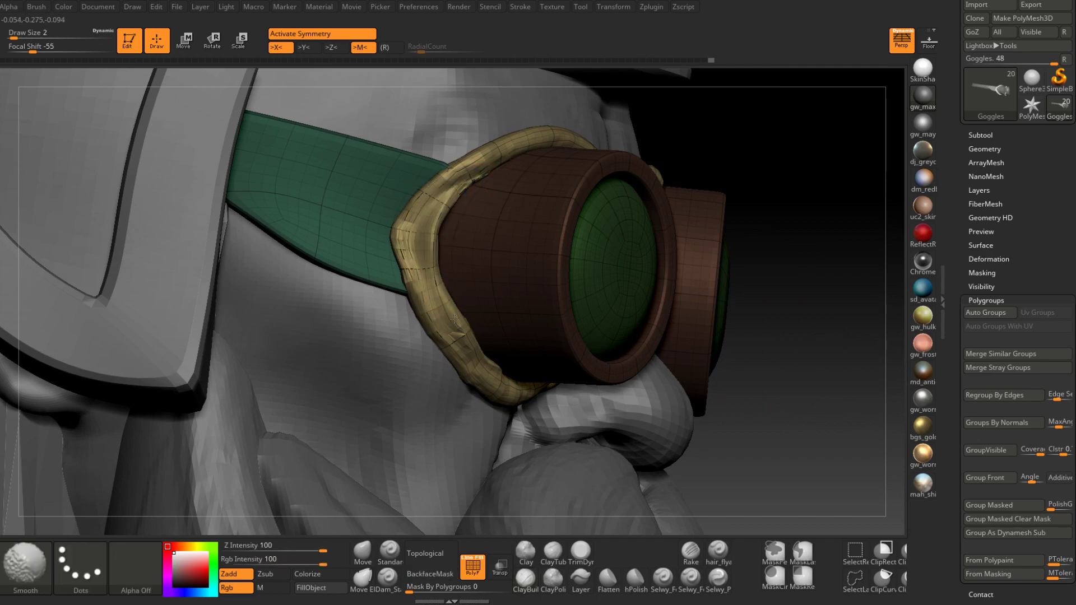
Build up the padding's upper outer edge where it meets the eye cup and smooth the strokes.
{"action": "right_click_drag", "start_coordinate": [480, 336], "coordinate": [476, 224]}
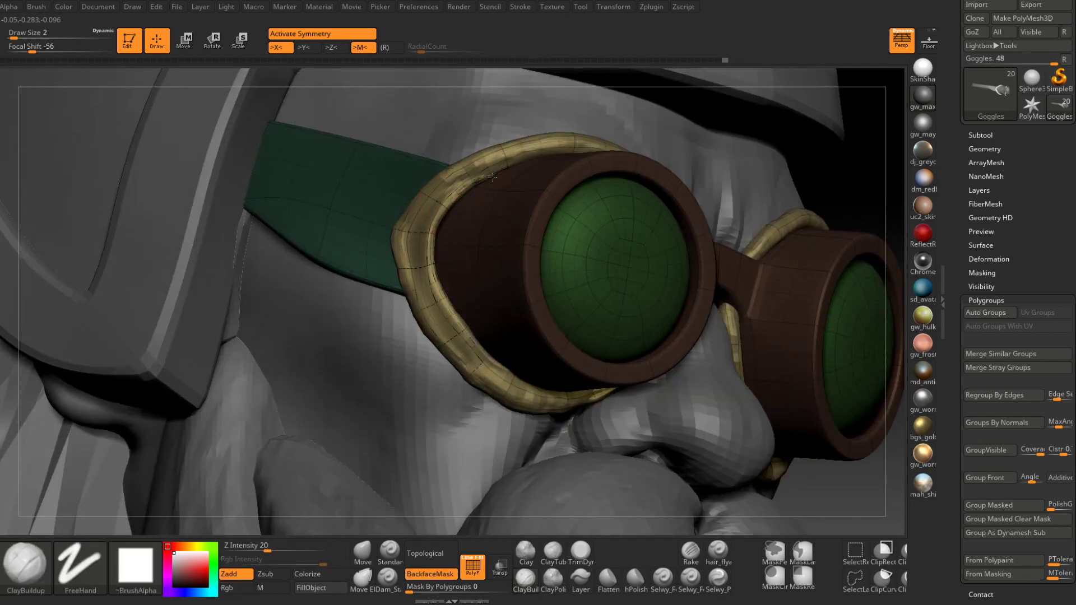
{"action": "mouse_move", "coordinate": [448, 205]}
{"action": "left_mouse_down"}
{"action": "mouse_move", "coordinate": [484, 176]}
{"action": "mouse_move", "coordinate": [449, 206]}
{"action": "left_mouse_up"}
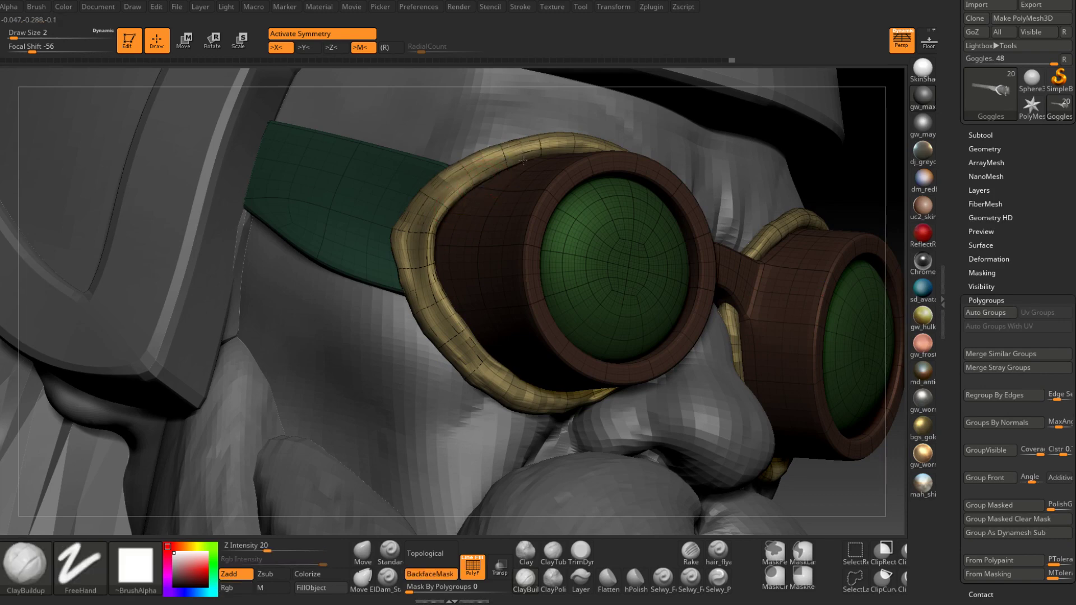
{"action": "mouse_move", "coordinate": [522, 160]}
{"action": "left_mouse_down"}
{"action": "mouse_move", "coordinate": [476, 179]}
{"action": "mouse_move", "coordinate": [541, 148]}
{"action": "left_mouse_up"}
{"action": "right_click_drag", "start_coordinate": [504, 161], "coordinate": [552, 162]}
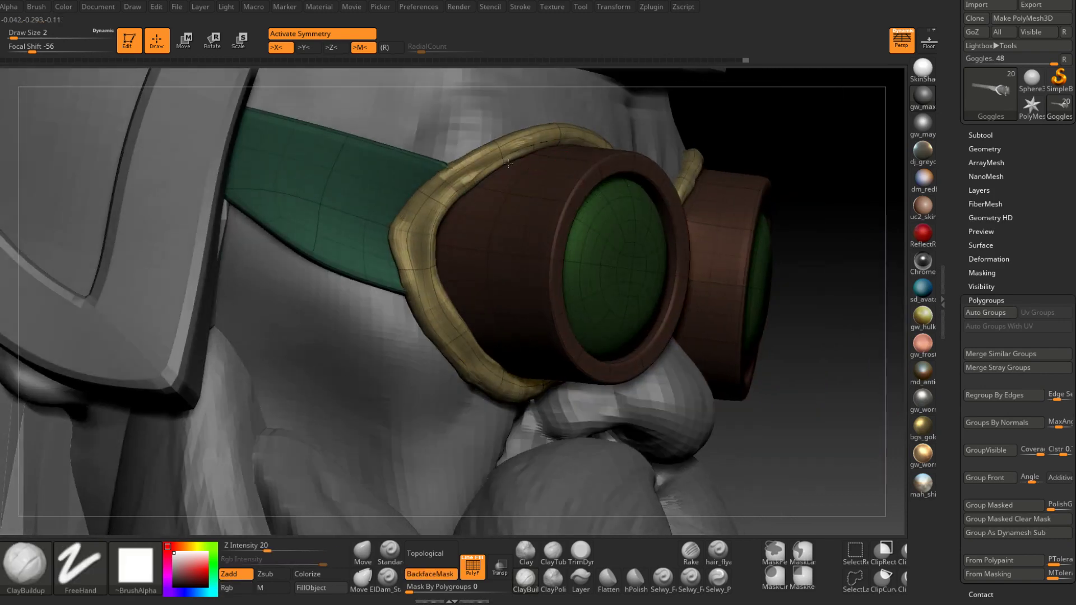
{"action": "mouse_move", "coordinate": [465, 190]}
{"action": "left_mouse_down", "text": "shift"}
{"action": "mouse_move", "coordinate": [442, 205]}
{"action": "mouse_move", "coordinate": [473, 178]}
{"action": "left_mouse_up", "text": "shift"}
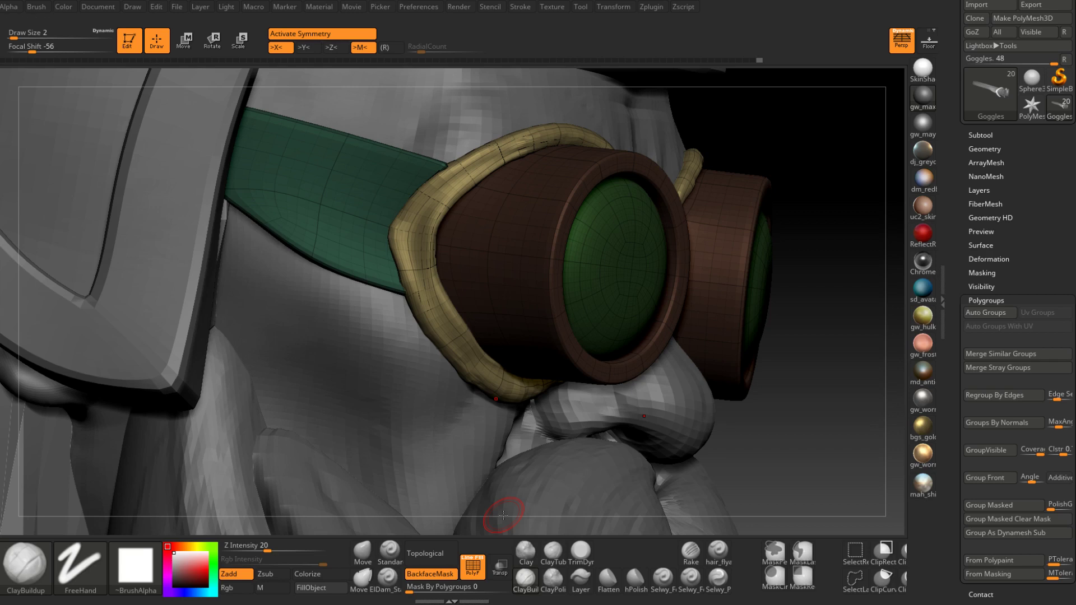
{"action": "right_click_drag", "start_coordinate": [522, 168], "coordinate": [476, 166]}
Reduce the draw size to 1 and build up the padding beside the nose and along its lower inner edge.
{"action": "mouse_move", "coordinate": [641, 155]}
{"action": "right_mouse_down"}
{"action": "mouse_move", "coordinate": [595, 241]}
{"action": "mouse_move", "coordinate": [577, 370]}
{"action": "right_mouse_up"}
{"action": "key", "text": "space"}
{"action": "left_click", "coordinate": [596, 296]}
{"action": "key", "text": "Return"}
{"action": "left_click_drag", "start_coordinate": [598, 280], "coordinate": [577, 339]}
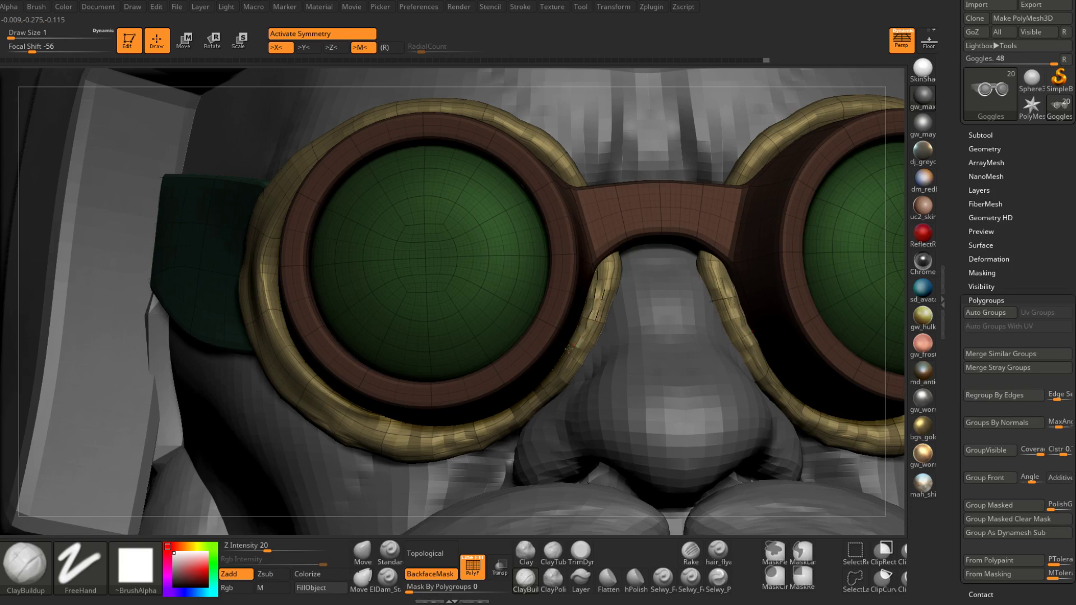
{"action": "right_click_drag", "start_coordinate": [546, 370], "coordinate": [572, 340]}
{"action": "mouse_move", "coordinate": [543, 384]}
{"action": "left_mouse_down"}
{"action": "mouse_move", "coordinate": [470, 422]}
{"action": "mouse_move", "coordinate": [399, 431]}
{"action": "left_mouse_up"}
{"action": "right_click_drag", "start_coordinate": [474, 417], "coordinate": [505, 430]}
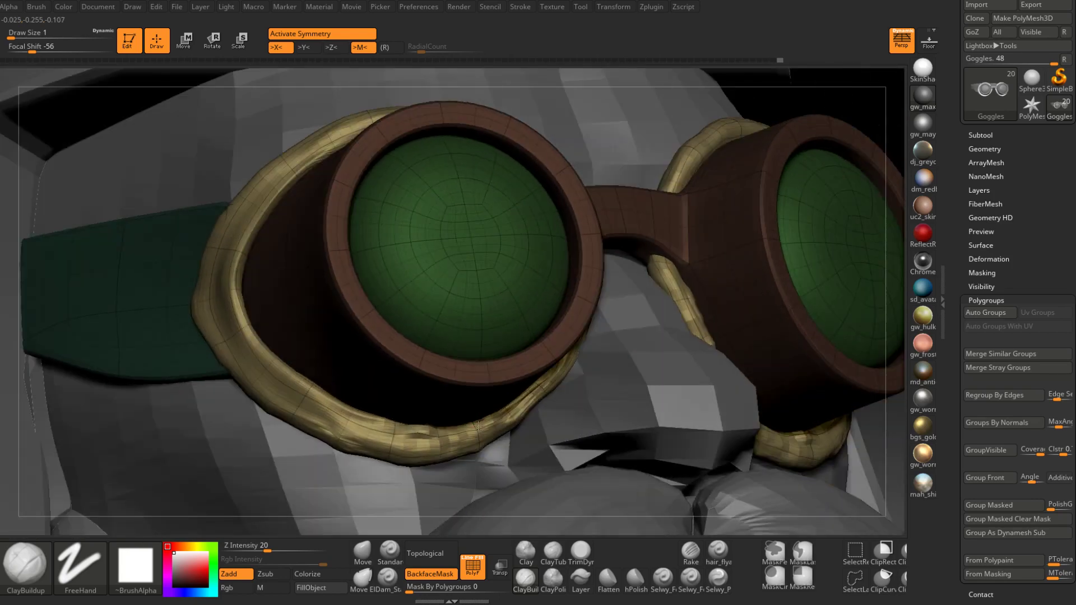
Add fine clay strokes to the padding's lower edge beneath the eye cup and smooth them toward the outer corner.
{"action": "mouse_move", "coordinate": [436, 430]}
{"action": "left_mouse_down"}
{"action": "mouse_move", "coordinate": [477, 422]}
{"action": "mouse_move", "coordinate": [401, 431]}
{"action": "mouse_move", "coordinate": [362, 419]}
{"action": "left_mouse_up"}
{"action": "right_click_drag", "start_coordinate": [381, 432], "coordinate": [412, 411]}
{"action": "mouse_move", "coordinate": [396, 432]}
{"action": "left_mouse_down", "text": "shift"}
{"action": "mouse_move", "coordinate": [397, 423]}
{"action": "mouse_move", "coordinate": [363, 419]}
{"action": "left_mouse_up", "text": "shift"}
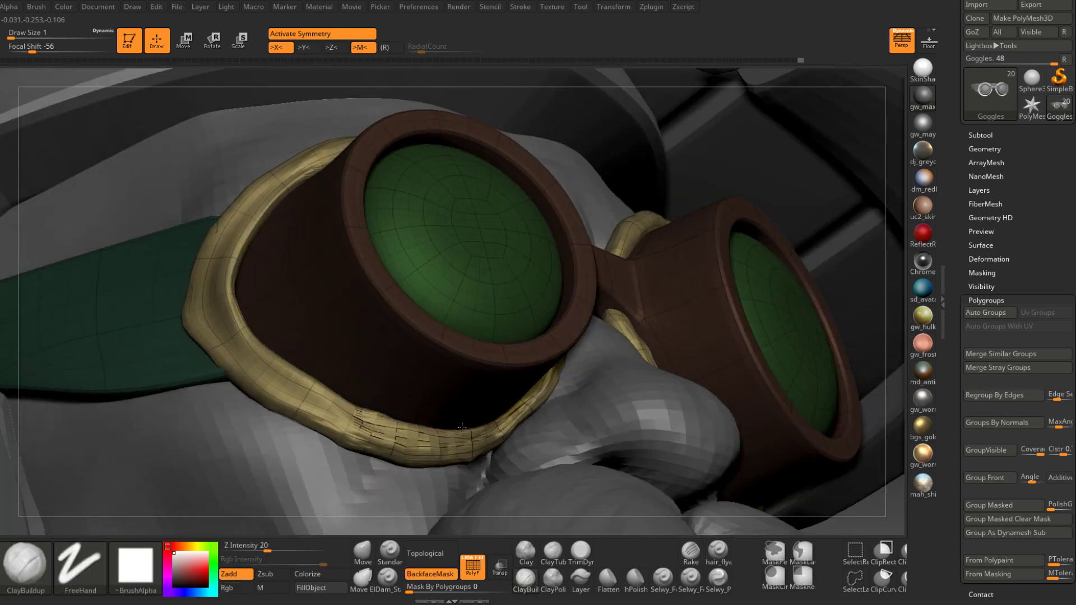
{"action": "left_click_drag", "start_coordinate": [443, 434], "coordinate": [397, 424]}
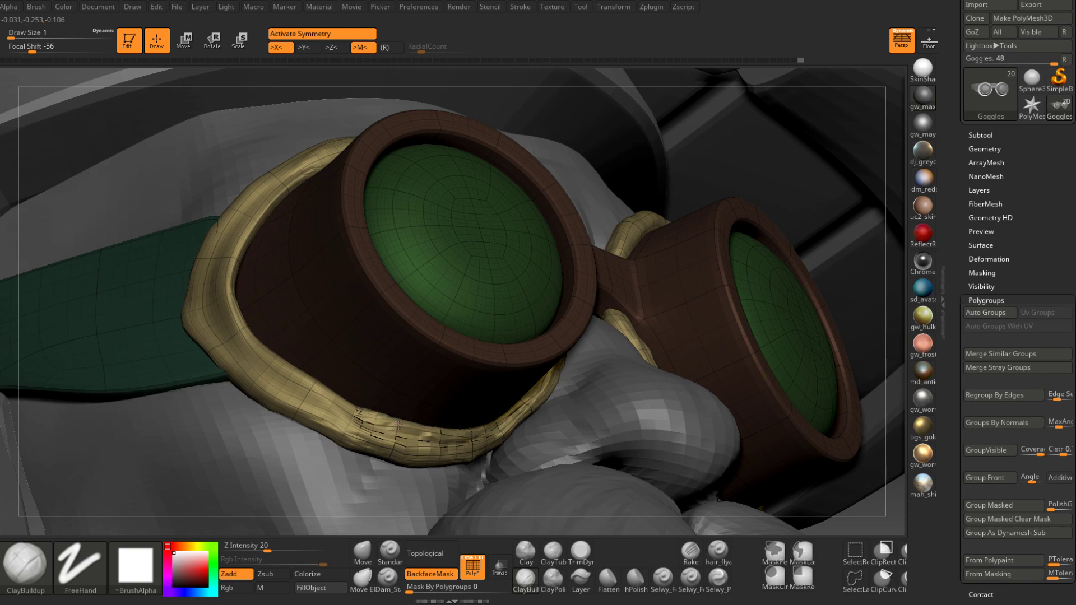
{"action": "mouse_move", "coordinate": [398, 424]}
{"action": "right_mouse_down"}
{"action": "mouse_move", "coordinate": [328, 392]}
{"action": "mouse_move", "coordinate": [357, 379]}
{"action": "right_mouse_up"}
{"action": "mouse_move", "coordinate": [274, 373]}
{"action": "left_mouse_down", "text": "shift"}
{"action": "mouse_move", "coordinate": [346, 416]}
{"action": "mouse_move", "coordinate": [263, 358]}
{"action": "left_mouse_up", "text": "shift"}
{"action": "mouse_move", "coordinate": [385, 441]}
{"action": "right_mouse_down", "text": "shift"}
{"action": "mouse_move", "coordinate": [376, 434]}
{"action": "mouse_move", "coordinate": [549, 380]}
{"action": "right_mouse_up", "text": "shift"}
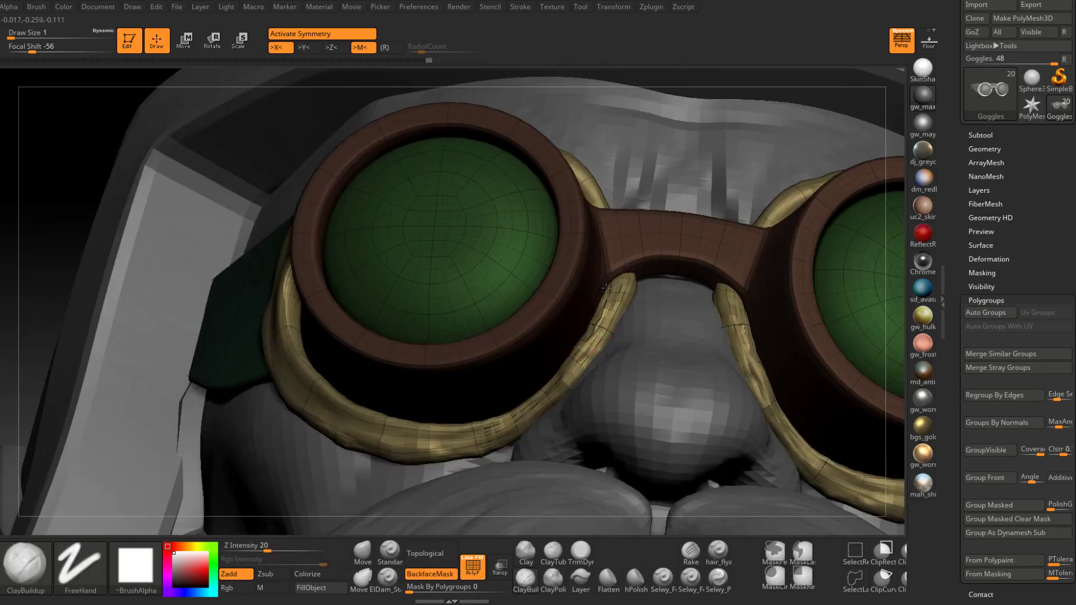
Lay further fine clay strokes from the padding's inner end under the bridge down to its lower edge.
{"action": "left_click_drag", "start_coordinate": [605, 288], "coordinate": [583, 342]}
{"action": "mouse_move", "coordinate": [582, 341]}
{"action": "right_mouse_down"}
{"action": "mouse_move", "coordinate": [611, 322]}
{"action": "mouse_move", "coordinate": [582, 308]}
{"action": "right_mouse_up"}
{"action": "left_click_drag", "start_coordinate": [607, 297], "coordinate": [567, 362]}
{"action": "right_click_drag", "start_coordinate": [541, 372], "coordinate": [562, 368]}
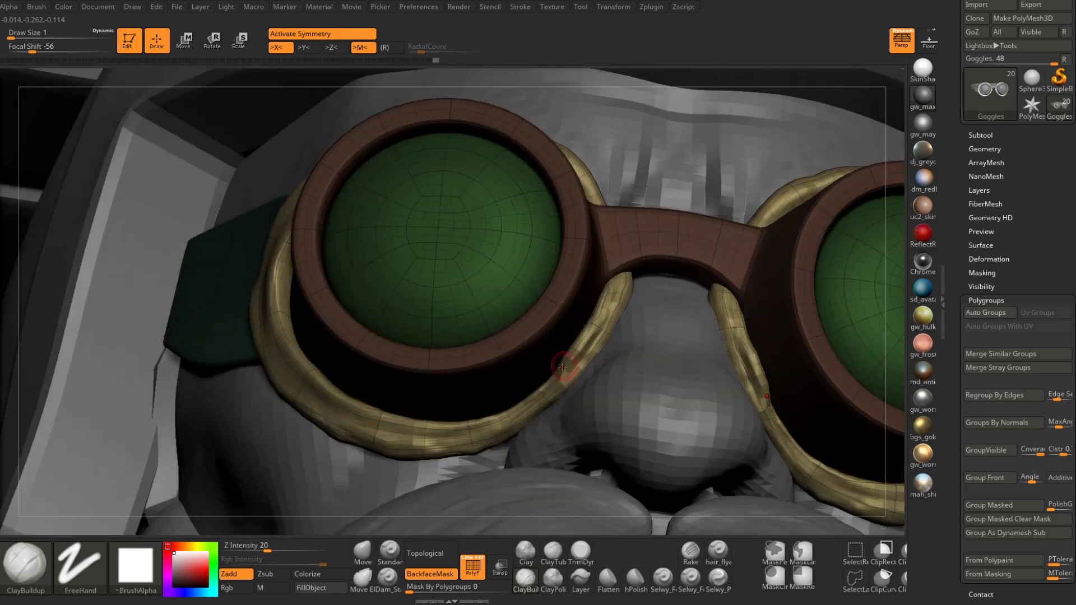
{"action": "mouse_move", "coordinate": [562, 367]}
{"action": "left_mouse_down"}
{"action": "mouse_move", "coordinate": [502, 416]}
{"action": "mouse_move", "coordinate": [469, 427]}
{"action": "mouse_move", "coordinate": [411, 422]}
{"action": "left_mouse_up"}
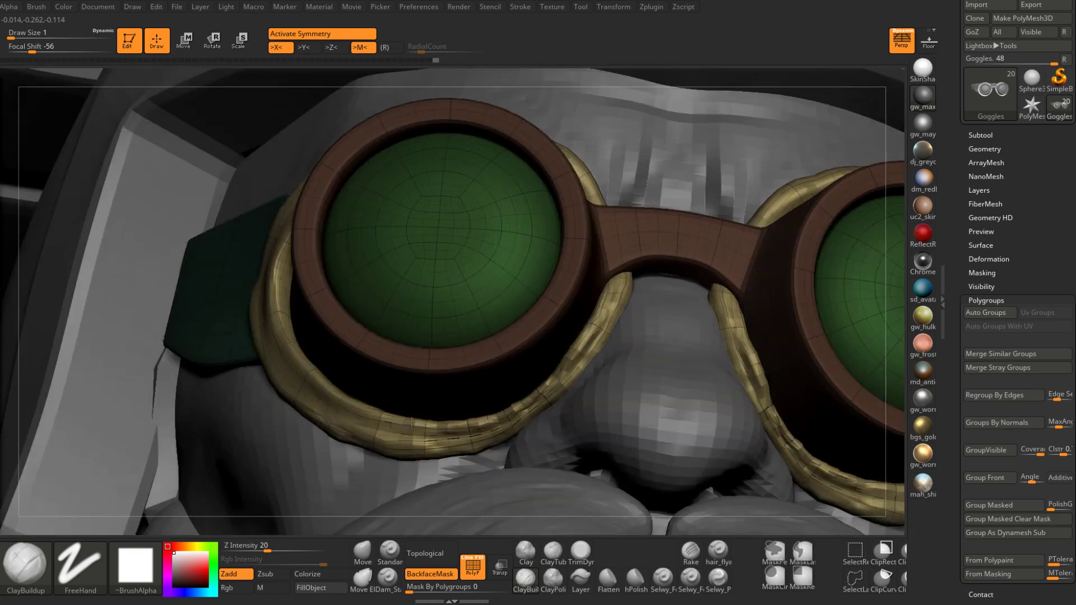
{"action": "right_click_drag", "start_coordinate": [411, 422], "coordinate": [560, 373]}
Smooth the padding's clay strokes from beside the nose along the lower edge.
{"action": "key", "text": "shift"}
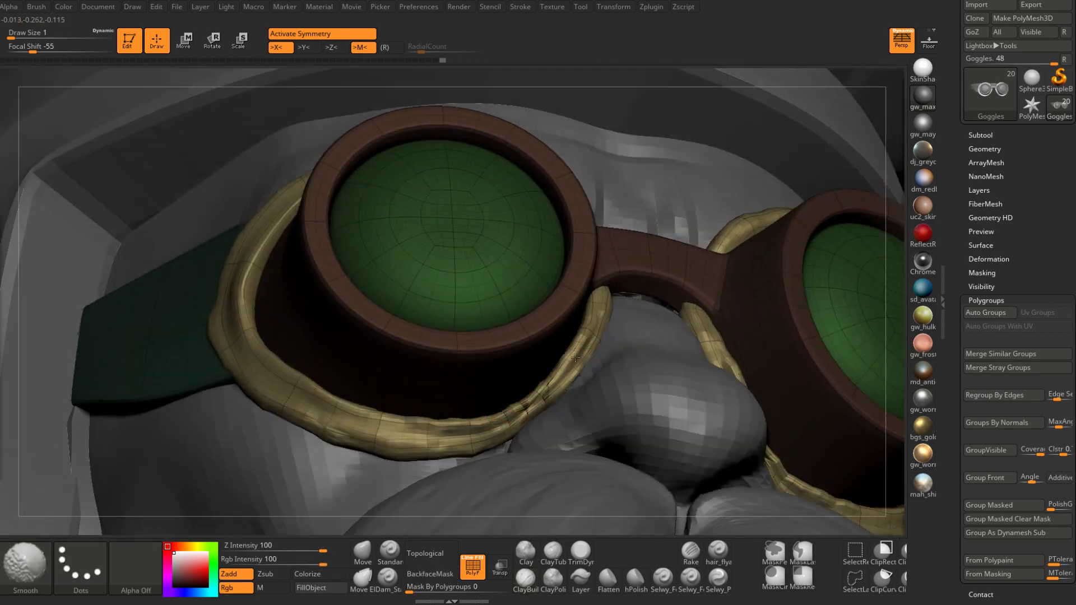
{"action": "mouse_move", "coordinate": [575, 357]}
{"action": "left_mouse_down", "text": "shift"}
{"action": "mouse_move", "coordinate": [549, 393]}
{"action": "mouse_move", "coordinate": [482, 428]}
{"action": "mouse_move", "coordinate": [420, 434]}
{"action": "left_mouse_up", "text": "shift"}
{"action": "mouse_move", "coordinate": [420, 434]}
{"action": "right_mouse_down"}
{"action": "mouse_move", "coordinate": [605, 326]}
{"action": "mouse_move", "coordinate": [630, 326]}
{"action": "mouse_move", "coordinate": [608, 330]}
{"action": "mouse_move", "coordinate": [566, 311]}
{"action": "right_mouse_up"}
{"action": "key", "text": "shift"}
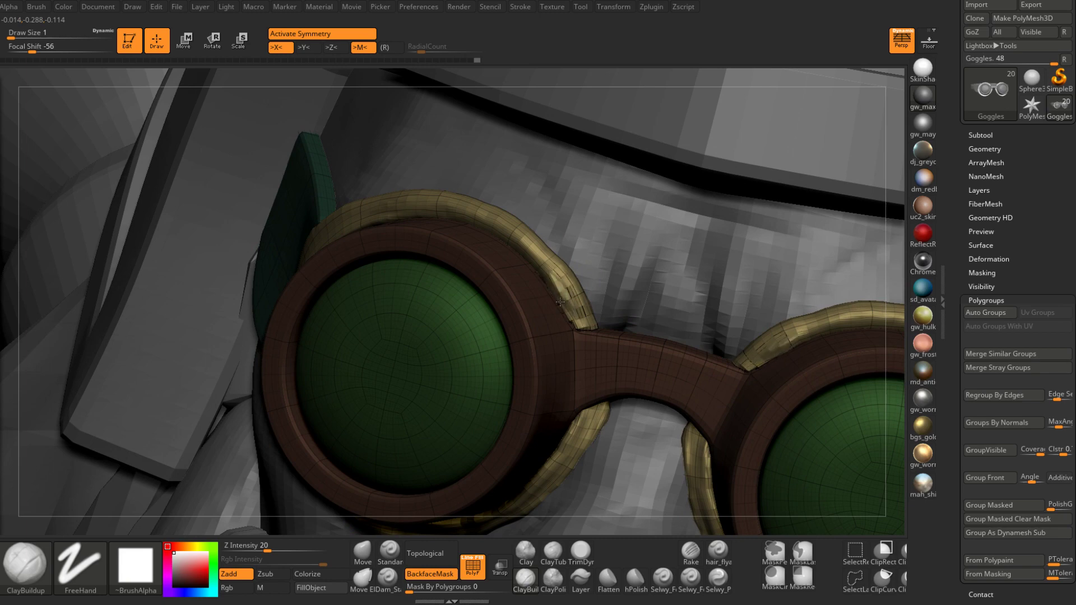
Lay fine clay strokes along the padding's upper edge from the bridge to the strap side and smooth them.
{"action": "right_click_drag", "start_coordinate": [539, 272], "coordinate": [536, 267]}
{"action": "mouse_move", "coordinate": [536, 266]}
{"action": "left_mouse_down"}
{"action": "mouse_move", "coordinate": [501, 240]}
{"action": "mouse_move", "coordinate": [507, 249]}
{"action": "left_mouse_up"}
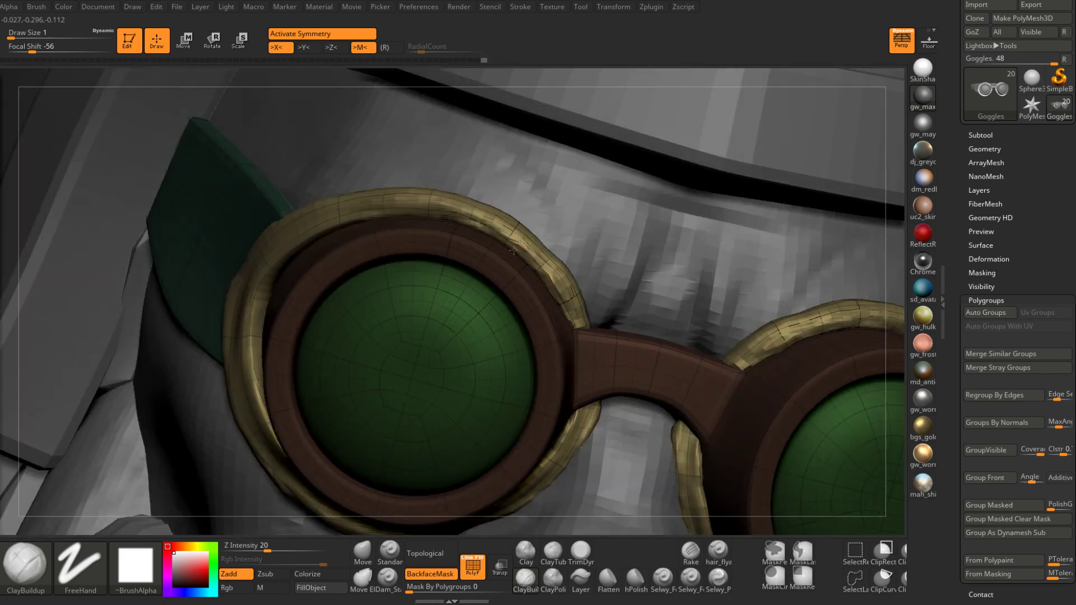
{"action": "right_click_drag", "start_coordinate": [506, 245], "coordinate": [459, 213]}
{"action": "mouse_move", "coordinate": [458, 213]}
{"action": "left_mouse_down"}
{"action": "mouse_move", "coordinate": [385, 211]}
{"action": "mouse_move", "coordinate": [423, 215]}
{"action": "mouse_move", "coordinate": [403, 203]}
{"action": "left_mouse_up"}
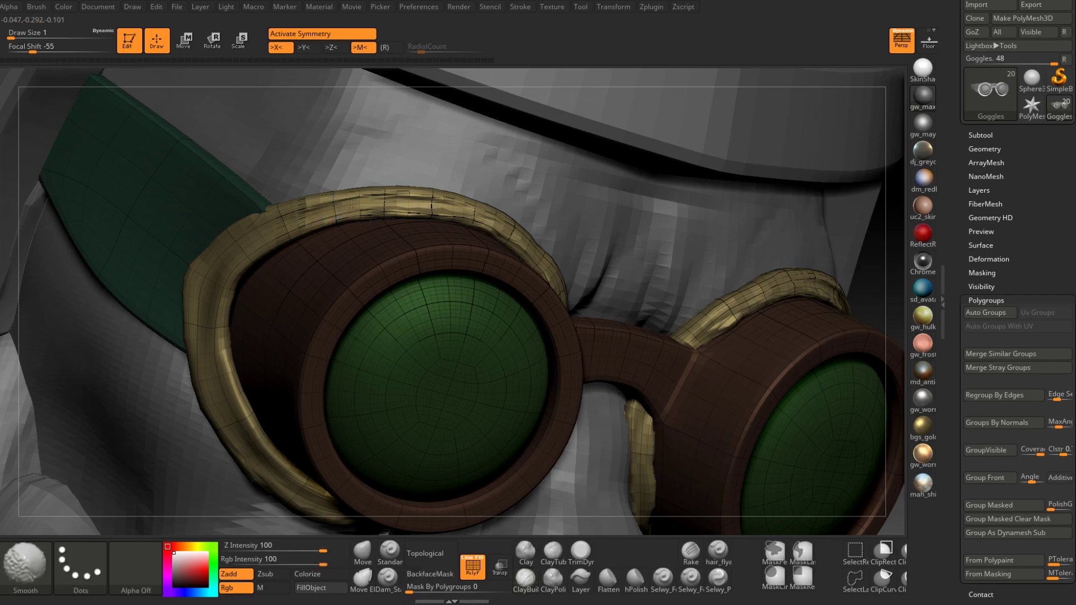
{"action": "mouse_move", "coordinate": [305, 212]}
{"action": "left_mouse_down", "text": "shift"}
{"action": "mouse_move", "coordinate": [389, 202]}
{"action": "mouse_move", "coordinate": [487, 219]}
{"action": "left_mouse_up", "text": "shift"}
{"action": "right_click_drag", "start_coordinate": [538, 230], "coordinate": [481, 233]}
{"action": "left_click_drag", "start_coordinate": [479, 220], "coordinate": [580, 307], "text": "shift"}
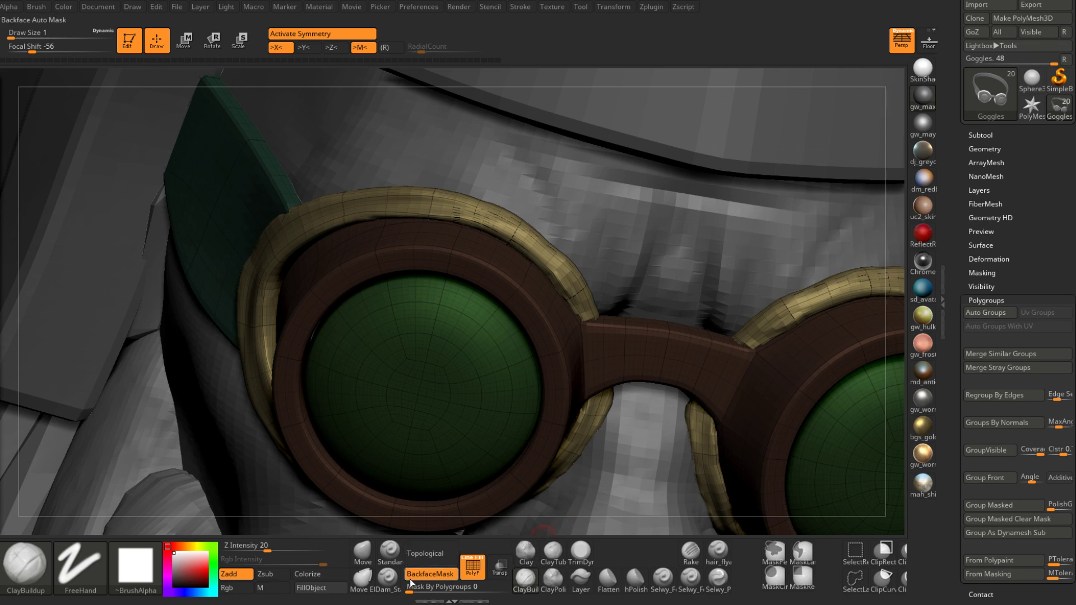
Add fine Standard brush strokes to the padding's upper inner edge near the bridge and smooth them.
{"action": "left_click", "coordinate": [390, 552]}
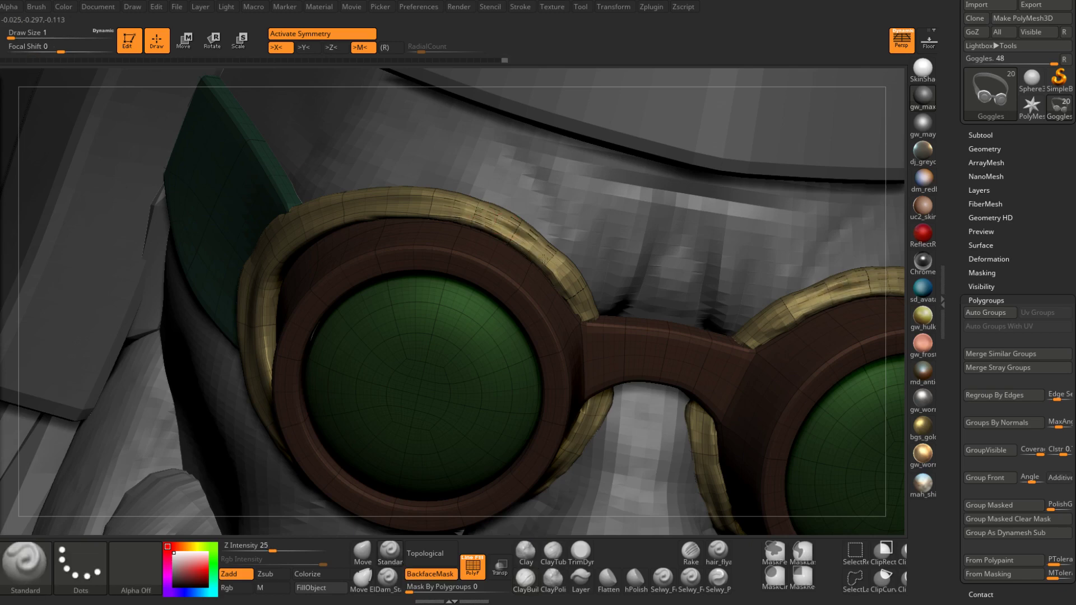
{"action": "left_click_drag", "start_coordinate": [562, 282], "coordinate": [572, 291]}
{"action": "right_click_drag", "start_coordinate": [571, 291], "coordinate": [536, 287]}
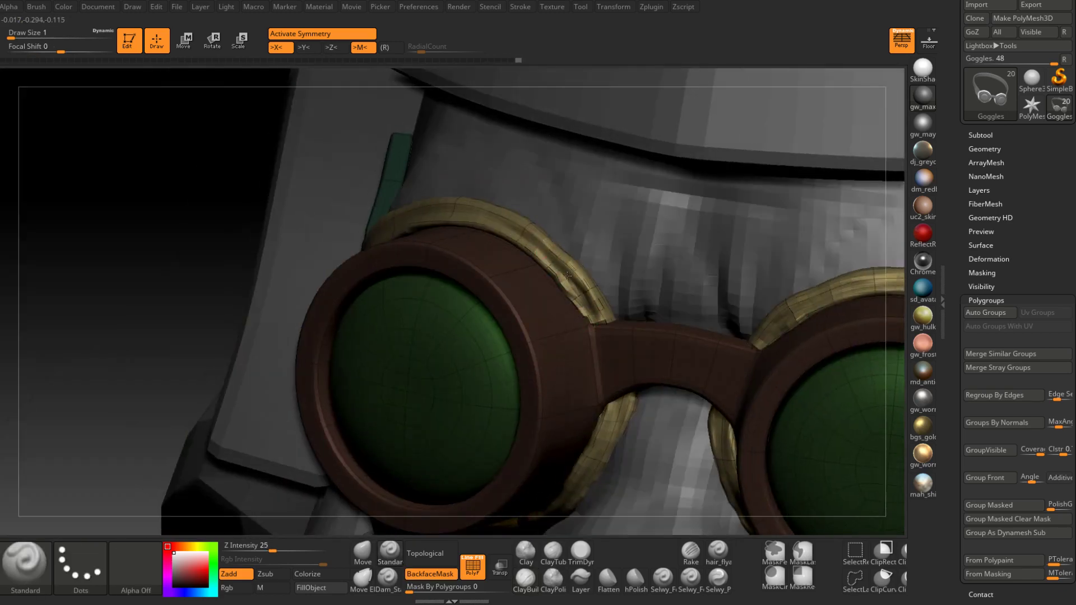
{"action": "left_click_drag", "start_coordinate": [586, 306], "coordinate": [529, 250], "text": "shift"}
Reshape the padding's upper outer rim around the eye cup with the Move brush at draw size 4.
{"action": "mouse_move", "coordinate": [570, 284]}
{"action": "right_mouse_down"}
{"action": "mouse_move", "coordinate": [588, 299]}
{"action": "mouse_move", "coordinate": [566, 283]}
{"action": "mouse_move", "coordinate": [504, 308]}
{"action": "mouse_move", "coordinate": [421, 311]}
{"action": "mouse_move", "coordinate": [381, 341]}
{"action": "mouse_move", "coordinate": [437, 312]}
{"action": "right_mouse_up"}
{"action": "key", "text": "space"}
{"action": "key", "text": "b"}
{"action": "key", "text": "m"}
{"action": "key", "text": "v"}
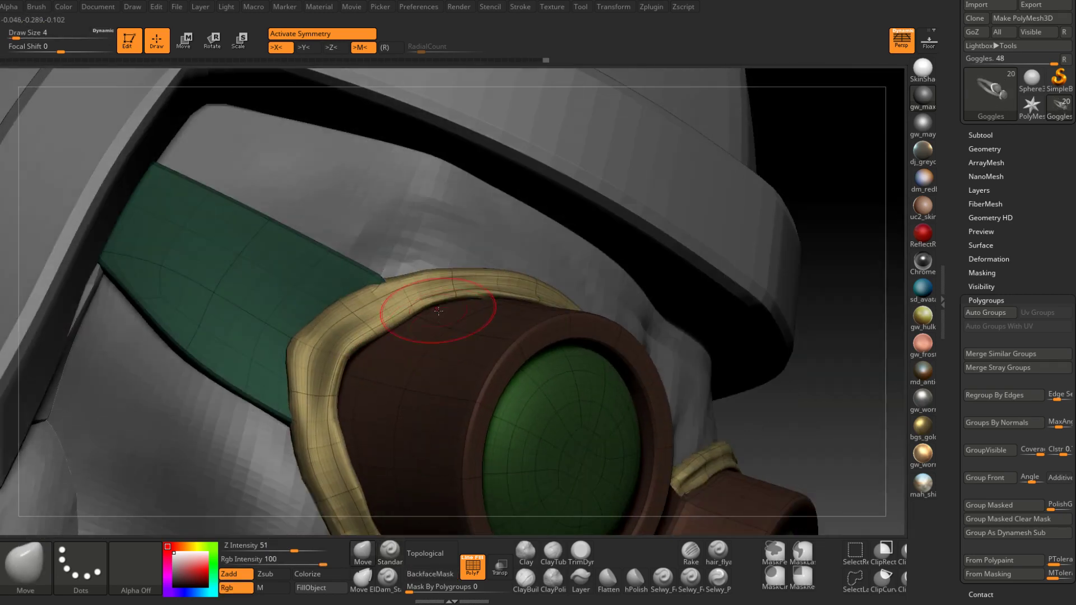
{"action": "left_click_drag", "start_coordinate": [452, 308], "coordinate": [447, 316]}
{"action": "left_click_drag", "start_coordinate": [377, 335], "coordinate": [363, 376]}
Adjust the padding's inner rim down the outer side of the eye cup with the Move brush.
{"action": "right_click_drag", "start_coordinate": [364, 376], "coordinate": [340, 379]}
{"action": "left_click_drag", "start_coordinate": [341, 379], "coordinate": [346, 400]}
{"action": "right_click_drag", "start_coordinate": [358, 399], "coordinate": [328, 406]}
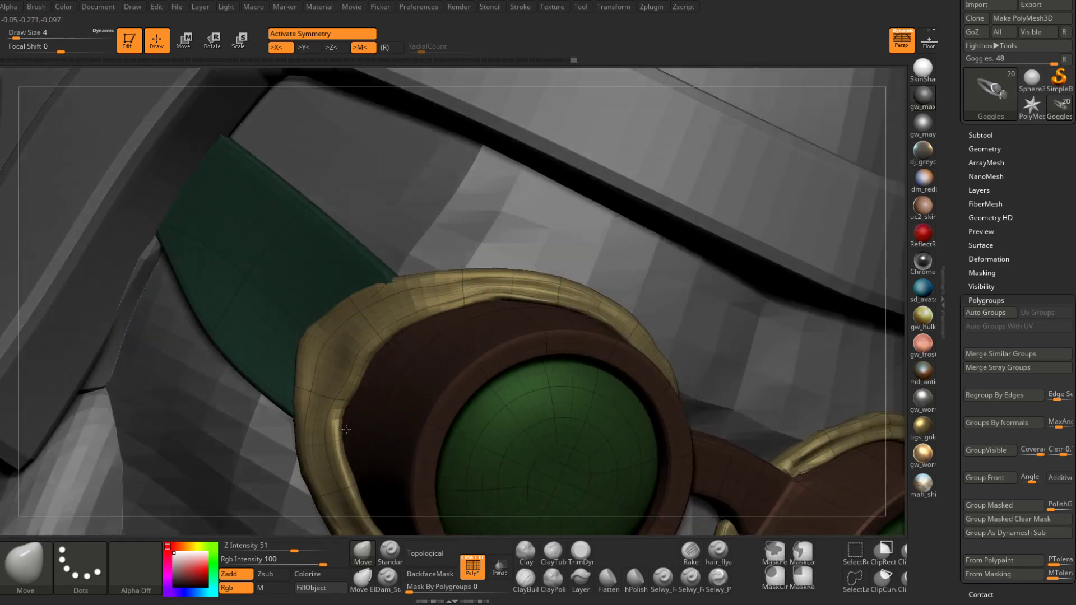
{"action": "left_click_drag", "start_coordinate": [339, 430], "coordinate": [348, 451]}
{"action": "mouse_move", "coordinate": [343, 454]}
{"action": "right_mouse_down"}
{"action": "mouse_move", "coordinate": [377, 413]}
{"action": "mouse_move", "coordinate": [395, 411]}
{"action": "mouse_move", "coordinate": [349, 450]}
{"action": "right_mouse_up"}
{"action": "mouse_move", "coordinate": [336, 409]}
{"action": "right_mouse_down"}
{"action": "mouse_move", "coordinate": [344, 445]}
{"action": "mouse_move", "coordinate": [360, 397]}
{"action": "mouse_move", "coordinate": [377, 432]}
{"action": "mouse_move", "coordinate": [355, 399]}
{"action": "right_mouse_up"}
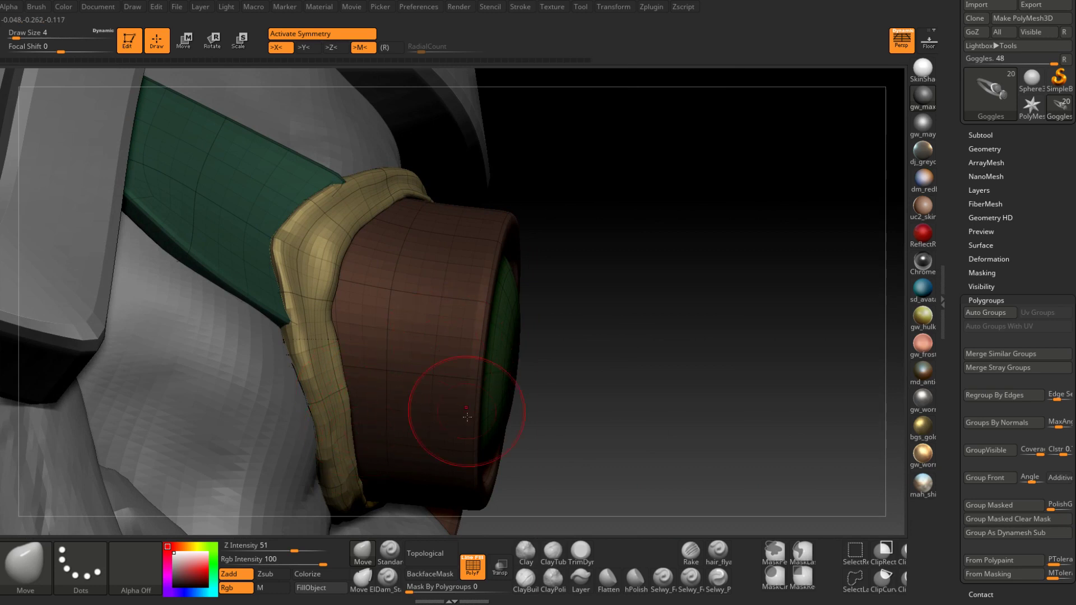
Work Standard brush strokes at draw size 2 into the padding's outer side, from mid-height up to the upper corner.
{"action": "left_click", "coordinate": [390, 552]}
{"action": "right_click_drag", "start_coordinate": [384, 433], "coordinate": [333, 319]}
{"action": "key", "text": "space"}
{"action": "left_click_drag", "start_coordinate": [334, 318], "coordinate": [330, 318]}
{"action": "right_click_drag", "start_coordinate": [341, 308], "coordinate": [334, 339], "text": "alt"}
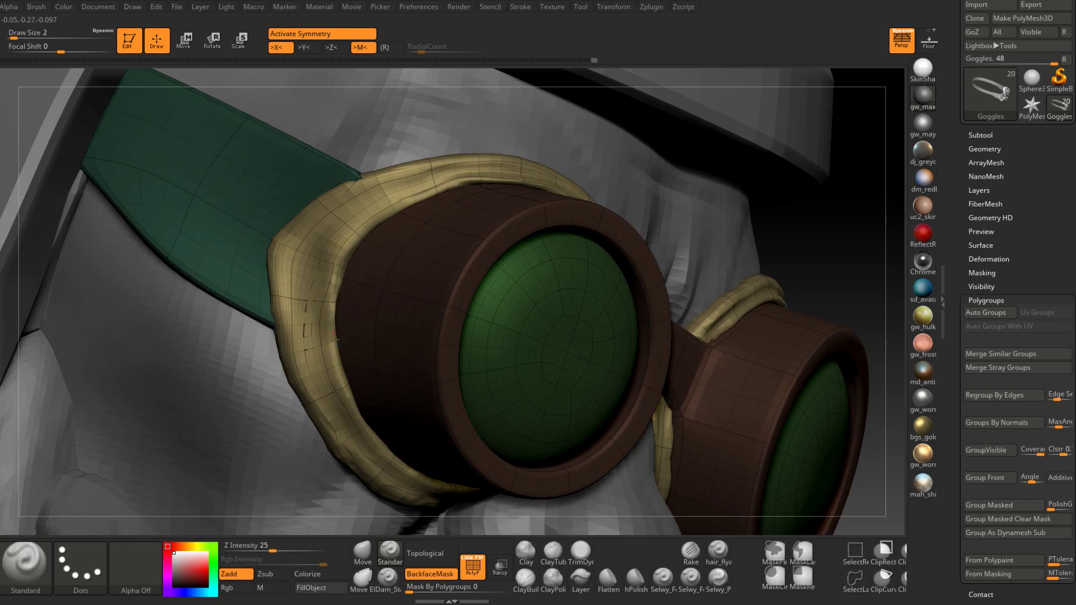
{"action": "left_click_drag", "start_coordinate": [333, 340], "coordinate": [359, 229]}
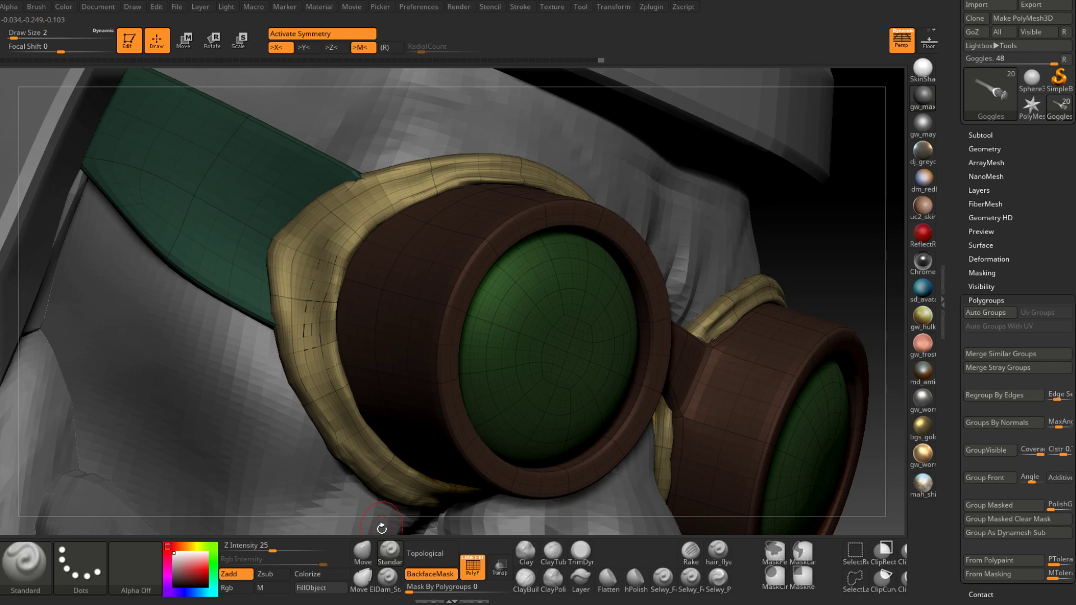
{"action": "mouse_move", "coordinate": [382, 528]}
{"action": "left_mouse_down"}
{"action": "mouse_move", "coordinate": [495, 527]}
{"action": "mouse_move", "coordinate": [375, 527]}
{"action": "left_mouse_up"}
{"action": "mouse_move", "coordinate": [385, 263]}
{"action": "right_mouse_down", "text": "ctrl"}
{"action": "mouse_move", "coordinate": [386, 331]}
{"action": "mouse_move", "coordinate": [375, 292]}
{"action": "mouse_move", "coordinate": [365, 305]}
{"action": "mouse_move", "coordinate": [395, 381]}
{"action": "mouse_move", "coordinate": [513, 441]}
{"action": "right_mouse_up", "text": "ctrl"}
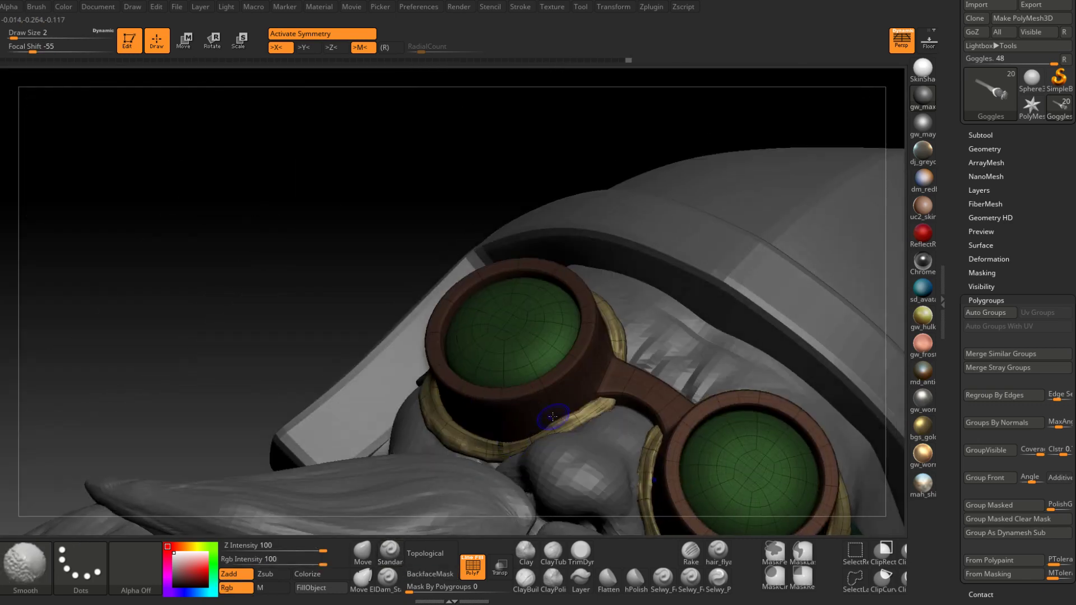
{"action": "mouse_move", "coordinate": [600, 386]}
{"action": "right_mouse_down"}
{"action": "mouse_move", "coordinate": [521, 252]}
{"action": "mouse_move", "coordinate": [546, 248]}
{"action": "mouse_move", "coordinate": [493, 285]}
{"action": "mouse_move", "coordinate": [492, 301]}
{"action": "mouse_move", "coordinate": [571, 308]}
{"action": "right_mouse_up"}
{"action": "right_click_drag", "start_coordinate": [612, 368], "coordinate": [628, 400]}
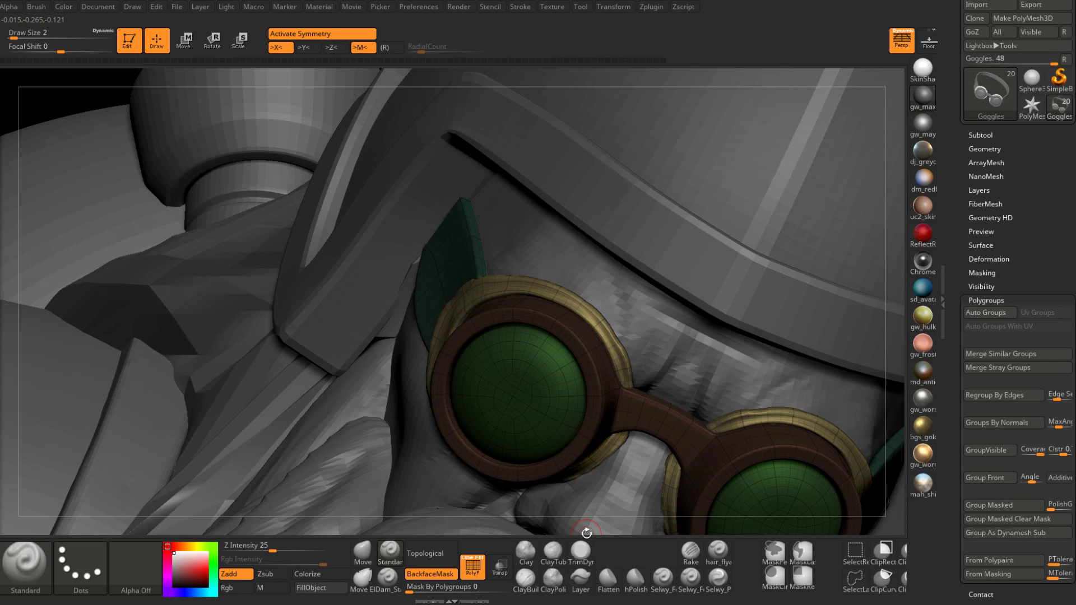
Isolate the strap polygroup, then mask the rest of the goggles so that only the strap can be edited.
{"action": "left_click_drag", "start_coordinate": [586, 533], "coordinate": [575, 398]}
{"action": "left_click_drag", "start_coordinate": [711, 283], "coordinate": [508, 272]}
{"action": "left_click", "coordinate": [500, 288], "text": "ctrl+shift"}
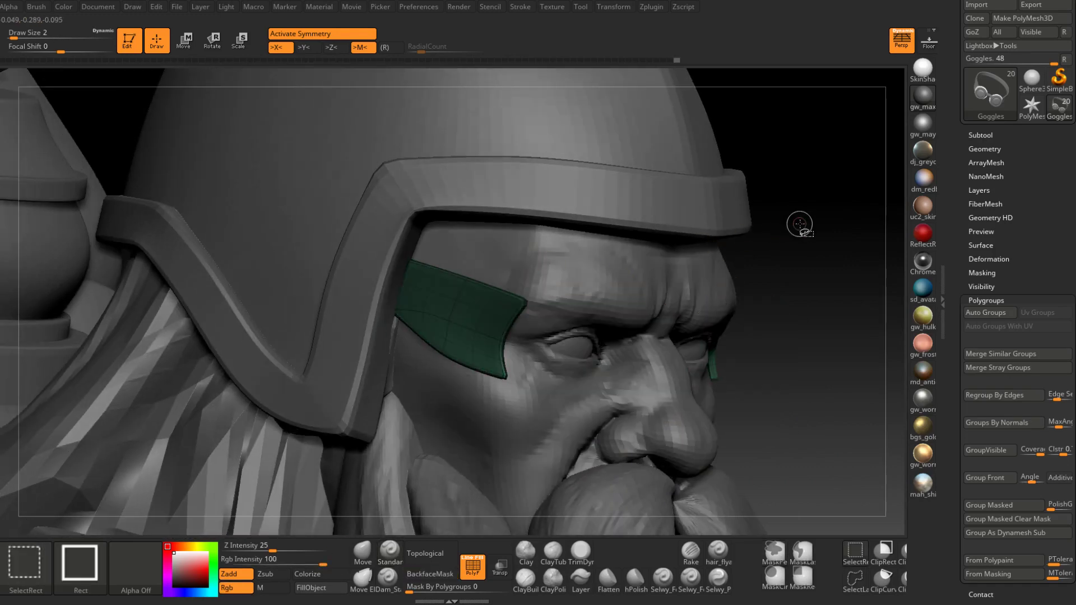
{"action": "mouse_move", "coordinate": [800, 224]}
{"action": "left_mouse_down", "text": "ctrl+shift"}
{"action": "mouse_move", "coordinate": [583, 297]}
{"action": "mouse_move", "coordinate": [527, 283]}
{"action": "mouse_move", "coordinate": [532, 304]}
{"action": "mouse_move", "coordinate": [518, 291]}
{"action": "left_mouse_up", "text": "ctrl+shift"}
{"action": "left_click", "coordinate": [803, 226], "text": "ctrl"}
Reshape the strap's front end at a lower subdivision level with the Move brush at draw sizes 4 and 7, then return to the higher level.
{"action": "key", "text": "space"}
{"action": "right_click_drag", "start_coordinate": [518, 290], "coordinate": [555, 289]}
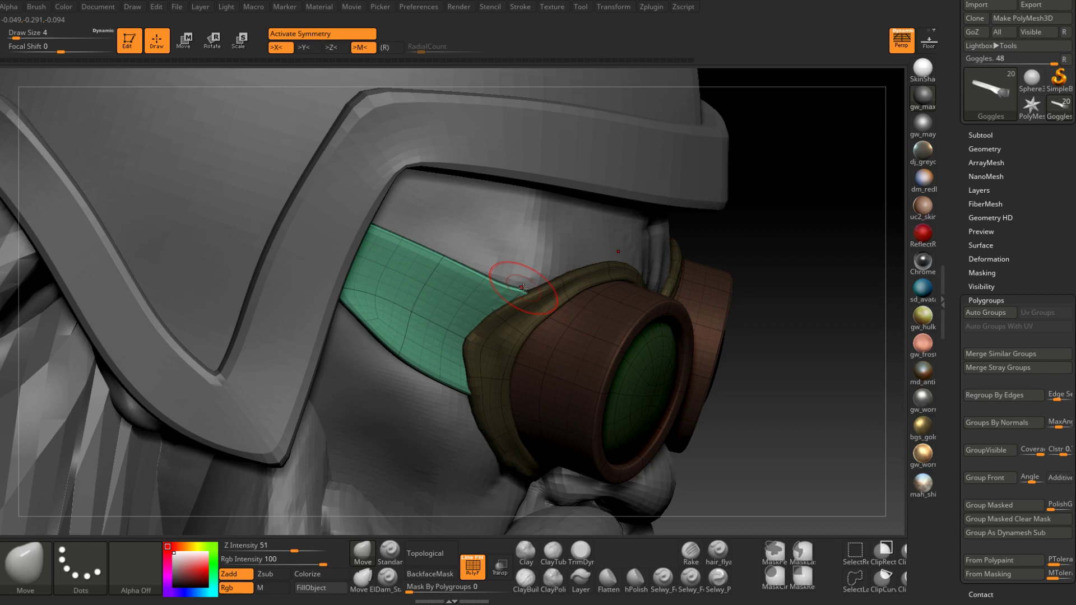
{"action": "key", "text": "shift+d"}
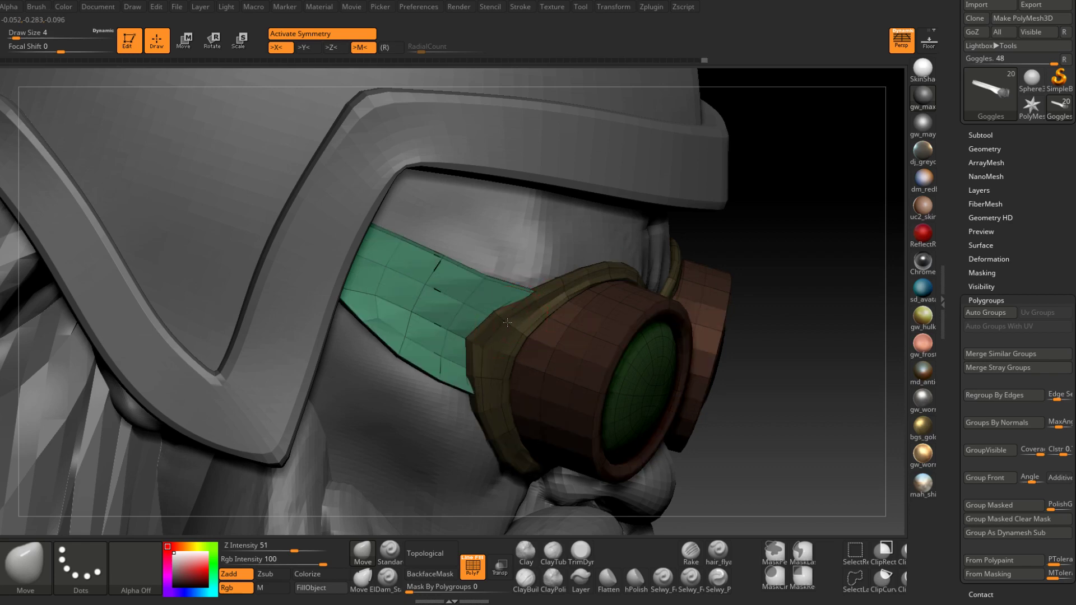
{"action": "mouse_move", "coordinate": [496, 322]}
{"action": "right_mouse_down"}
{"action": "mouse_move", "coordinate": [487, 400]}
{"action": "mouse_move", "coordinate": [461, 421]}
{"action": "mouse_move", "coordinate": [448, 415]}
{"action": "right_mouse_up"}
{"action": "key", "text": "space"}
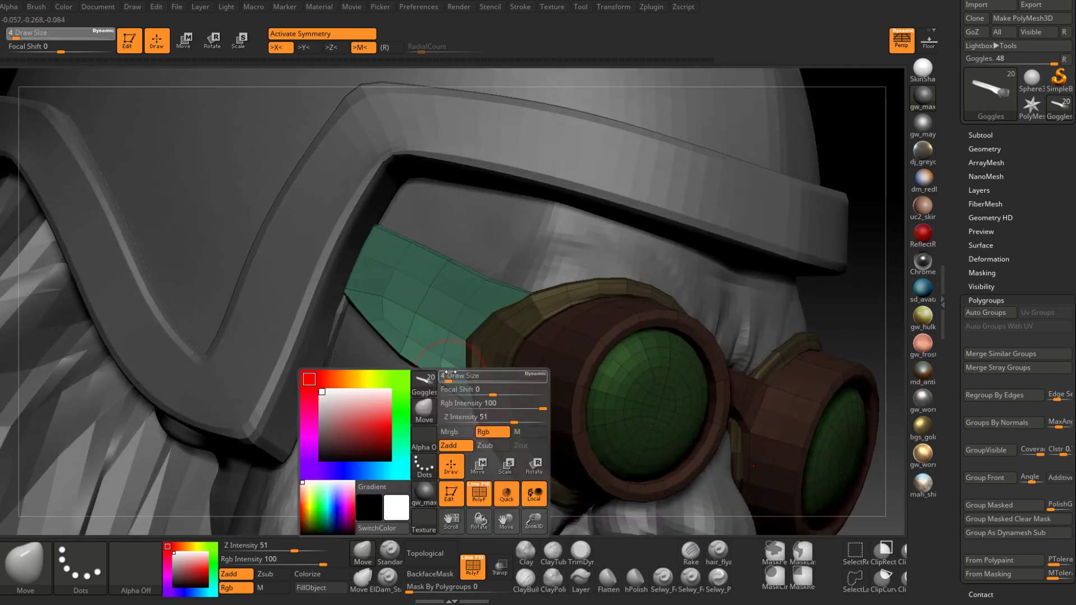
{"action": "left_click_drag", "start_coordinate": [449, 379], "coordinate": [443, 393]}
{"action": "key", "text": "d"}
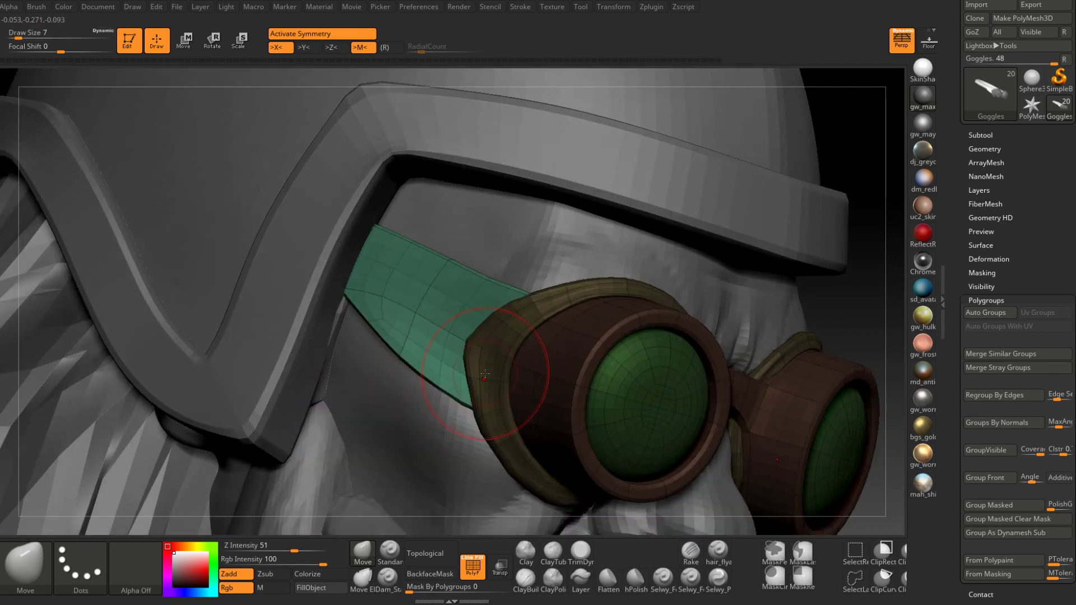
Refine the strap's corners where it meets the padding with the Move brush at draw size 3.
{"action": "right_click_drag", "start_coordinate": [518, 395], "coordinate": [482, 408]}
{"action": "key", "text": "space"}
{"action": "left_click_drag", "start_coordinate": [481, 407], "coordinate": [469, 408]}
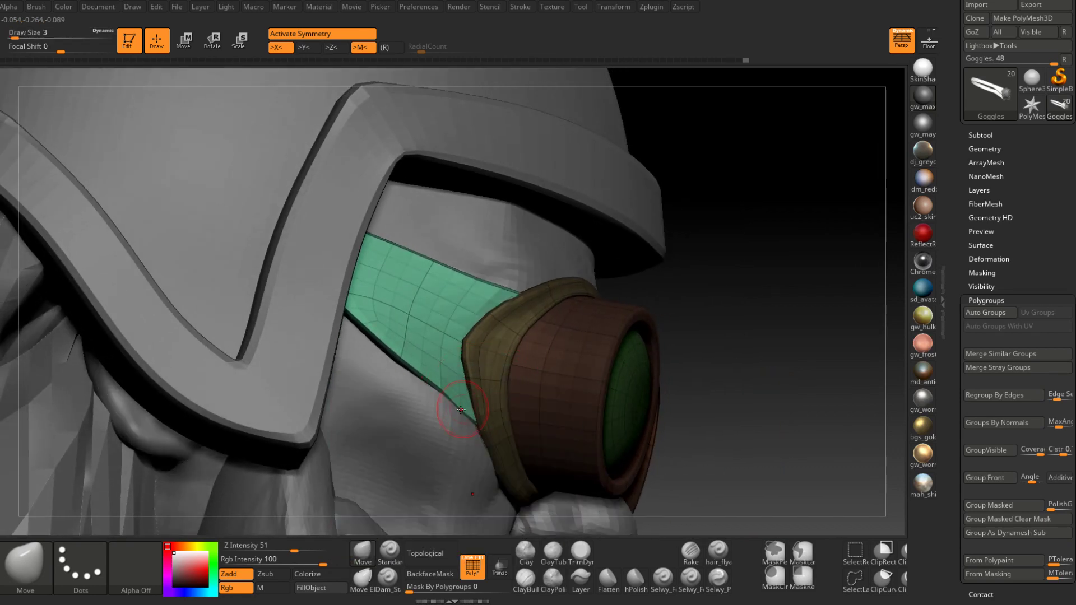
{"action": "right_click_drag", "start_coordinate": [461, 406], "coordinate": [461, 405]}
{"action": "right_click_drag", "start_coordinate": [518, 308], "coordinate": [533, 302]}
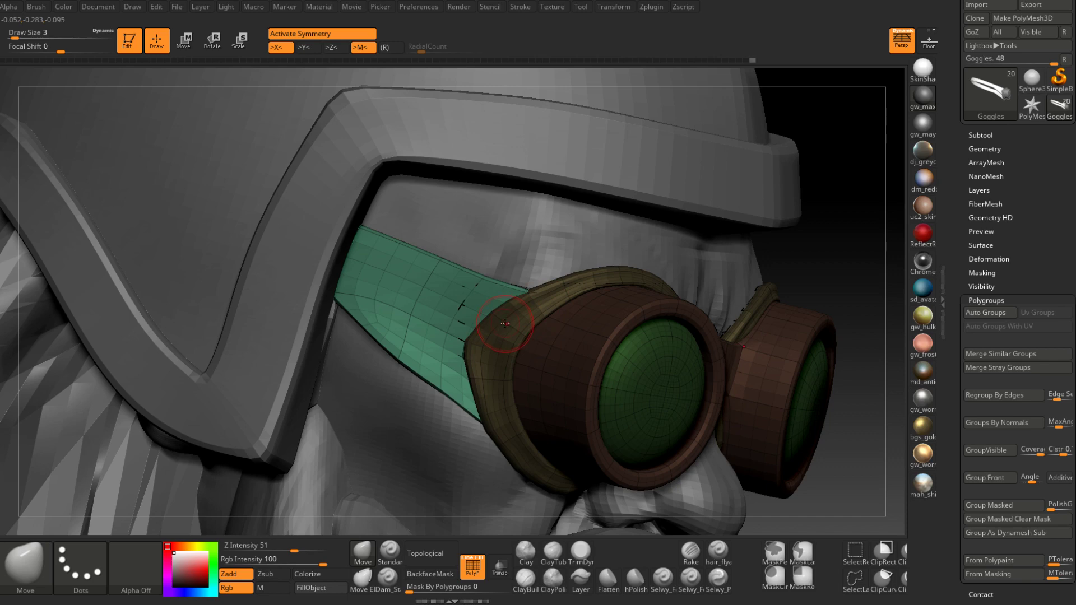
Fit the strap's lower edge to the side of the face with the Move brush at draw size 6.
{"action": "mouse_move", "coordinate": [505, 323]}
{"action": "right_mouse_down"}
{"action": "mouse_move", "coordinate": [505, 285]}
{"action": "mouse_move", "coordinate": [525, 289]}
{"action": "mouse_move", "coordinate": [493, 281]}
{"action": "mouse_move", "coordinate": [451, 376]}
{"action": "right_mouse_up"}
{"action": "key", "text": "space"}
{"action": "left_click_drag", "start_coordinate": [452, 385], "coordinate": [457, 386]}
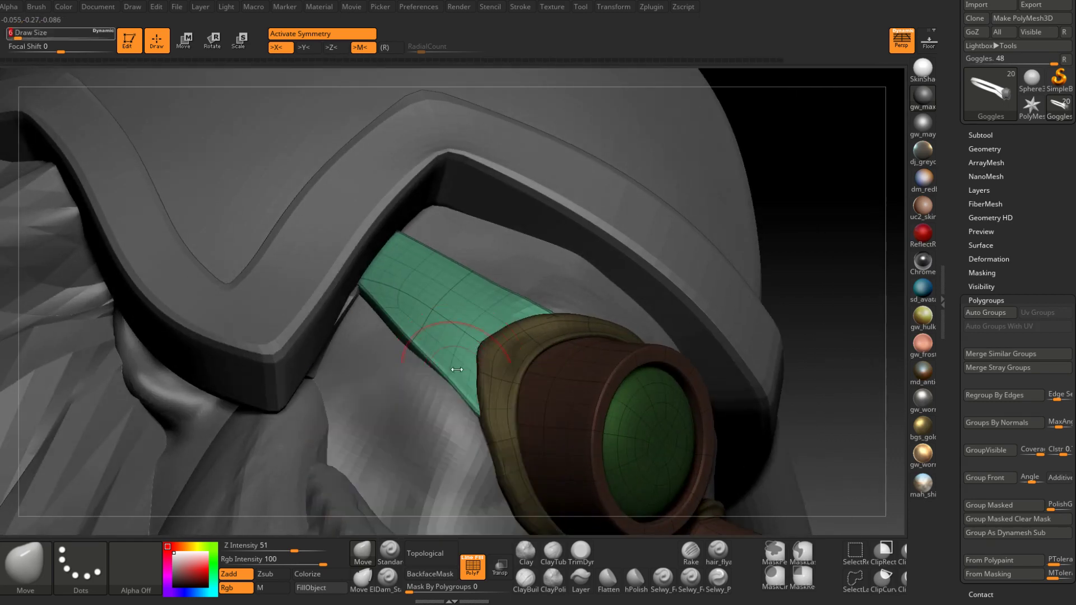
{"action": "mouse_move", "coordinate": [462, 358]}
{"action": "right_mouse_down"}
{"action": "mouse_move", "coordinate": [448, 397]}
{"action": "mouse_move", "coordinate": [507, 340]}
{"action": "right_mouse_up"}
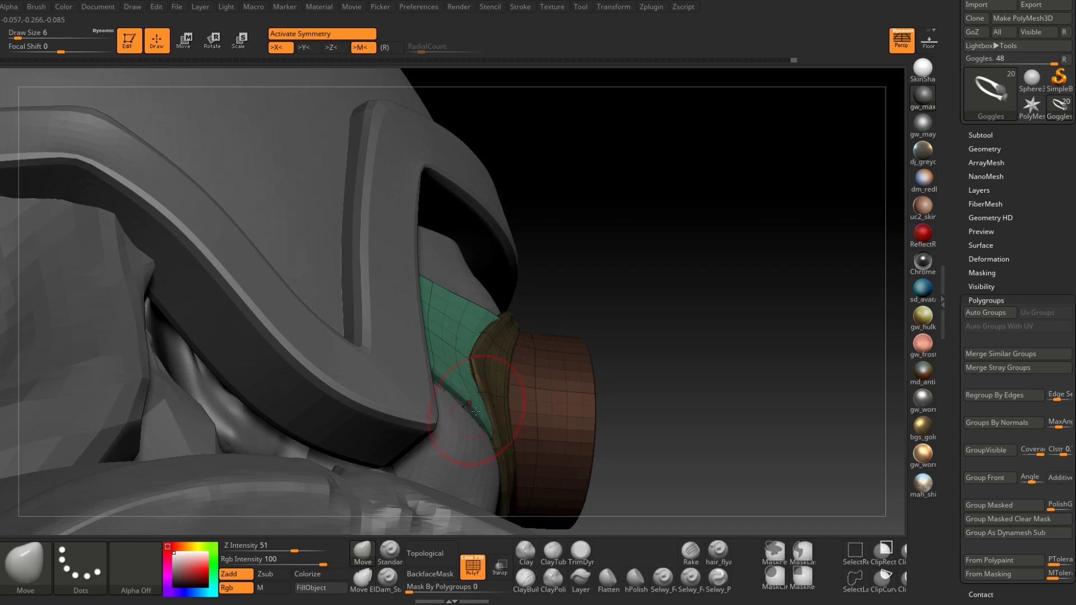
{"action": "mouse_move", "coordinate": [482, 418]}
{"action": "right_mouse_down"}
{"action": "mouse_move", "coordinate": [444, 389]}
{"action": "mouse_move", "coordinate": [511, 348]}
{"action": "mouse_move", "coordinate": [511, 367]}
{"action": "mouse_move", "coordinate": [558, 306]}
{"action": "mouse_move", "coordinate": [531, 383]}
{"action": "right_mouse_up"}
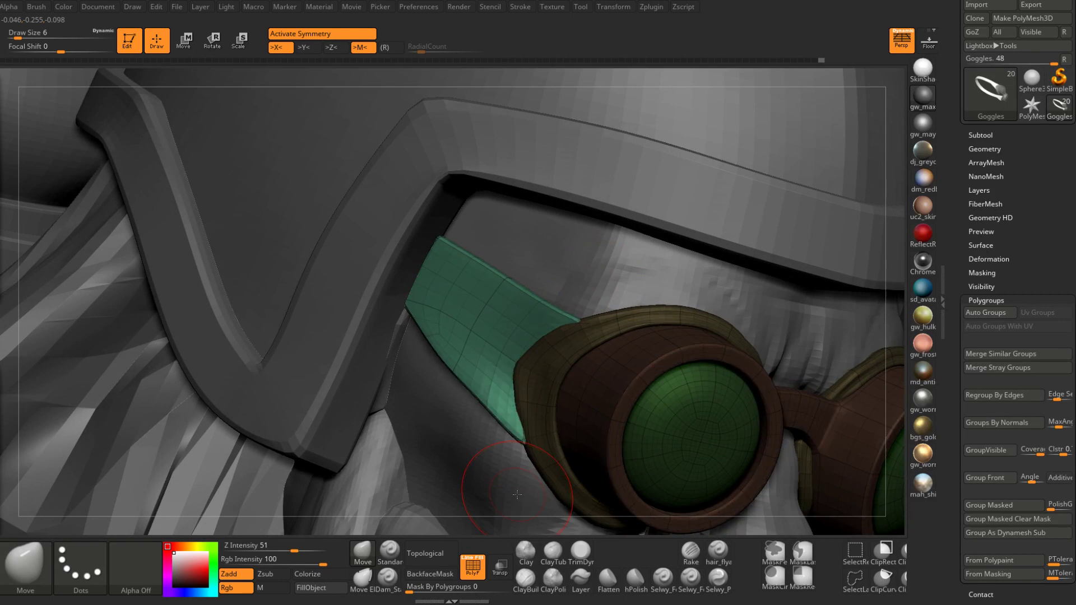
Clear the mask and isolate the padding to check its shape, then show the whole goggles again.
{"action": "right_click_drag", "start_coordinate": [516, 494], "coordinate": [818, 308]}
{"action": "key", "text": "ctrl+shift"}
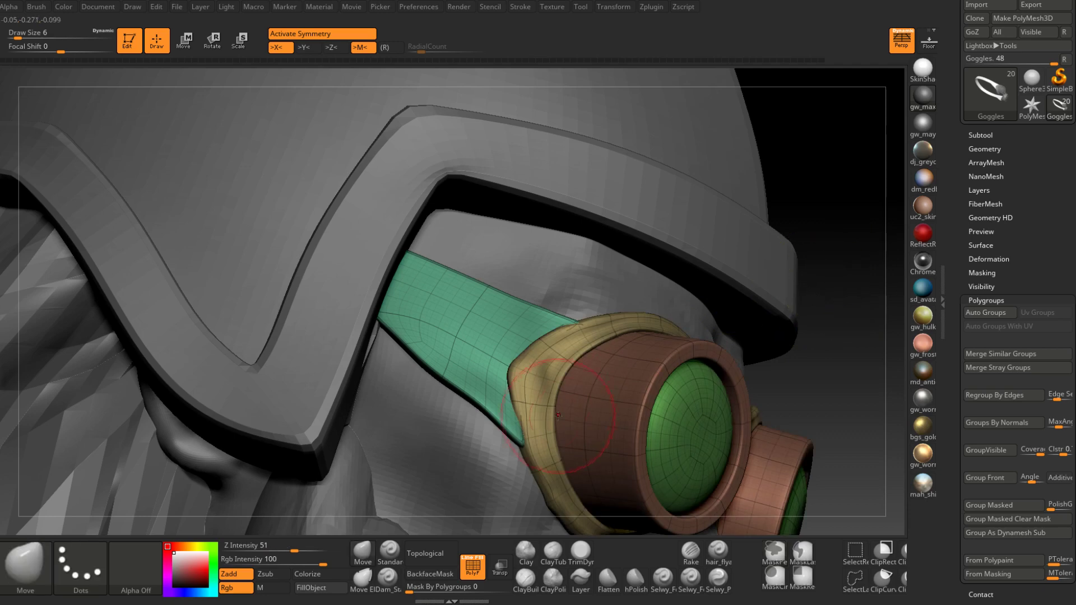
{"action": "left_click", "coordinate": [540, 441], "text": "ctrl+shift"}
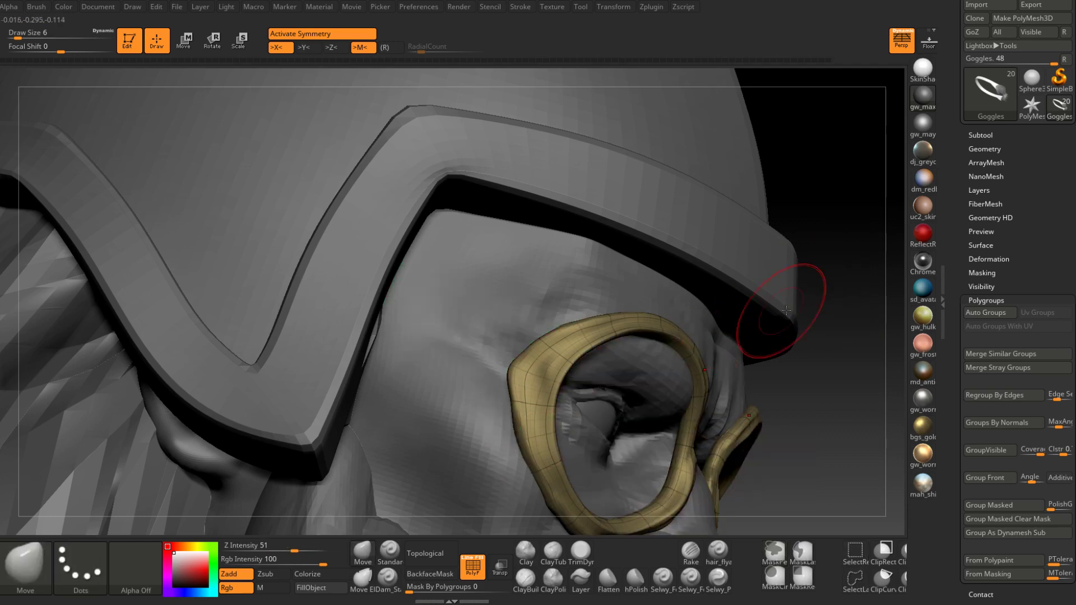
{"action": "left_click", "coordinate": [827, 301], "text": "ctrl+shift"}
Adjust the padding's outer side against the strap with the Move brush at draw size 4.
{"action": "left_click_drag", "start_coordinate": [826, 298], "coordinate": [536, 408]}
{"action": "key", "text": "space"}
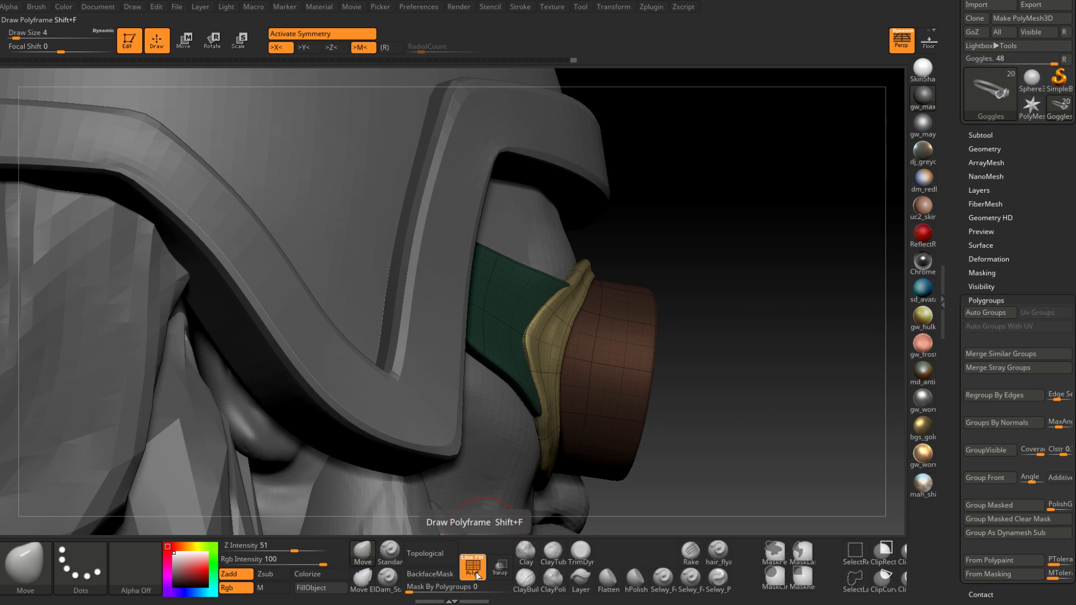
{"action": "mouse_move", "coordinate": [712, 290]}
{"action": "right_mouse_down"}
{"action": "mouse_move", "coordinate": [692, 313]}
{"action": "mouse_move", "coordinate": [699, 355]}
{"action": "mouse_move", "coordinate": [676, 329]}
{"action": "mouse_move", "coordinate": [586, 374]}
{"action": "right_mouse_up"}
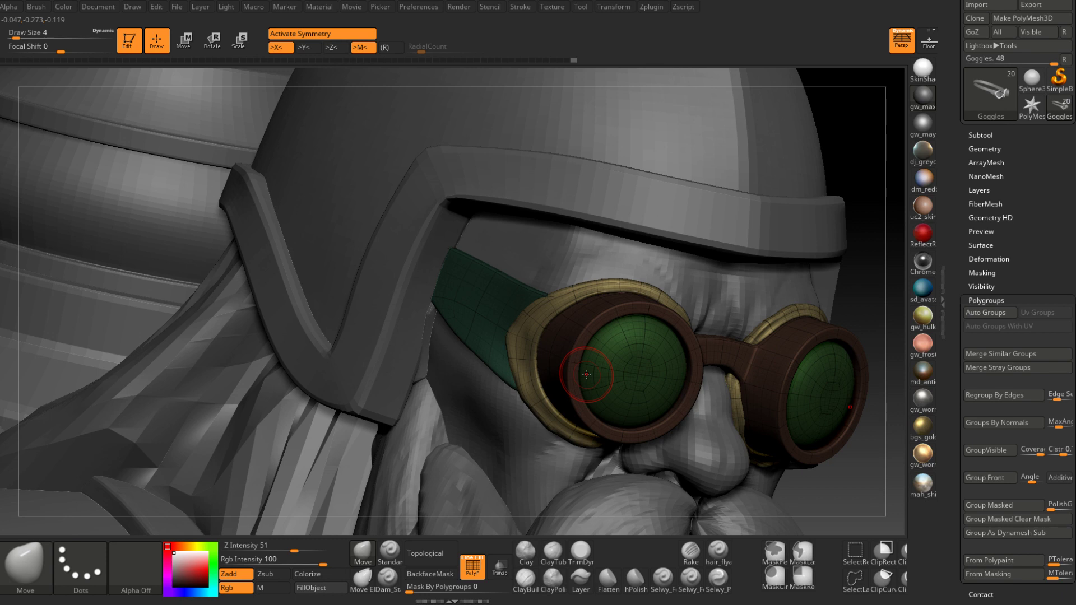
{"action": "mouse_move", "coordinate": [586, 374]}
{"action": "right_mouse_down"}
{"action": "mouse_move", "coordinate": [653, 312]}
{"action": "mouse_move", "coordinate": [587, 327]}
{"action": "mouse_move", "coordinate": [439, 252]}
{"action": "mouse_move", "coordinate": [544, 327]}
{"action": "mouse_move", "coordinate": [550, 321]}
{"action": "right_mouse_up"}
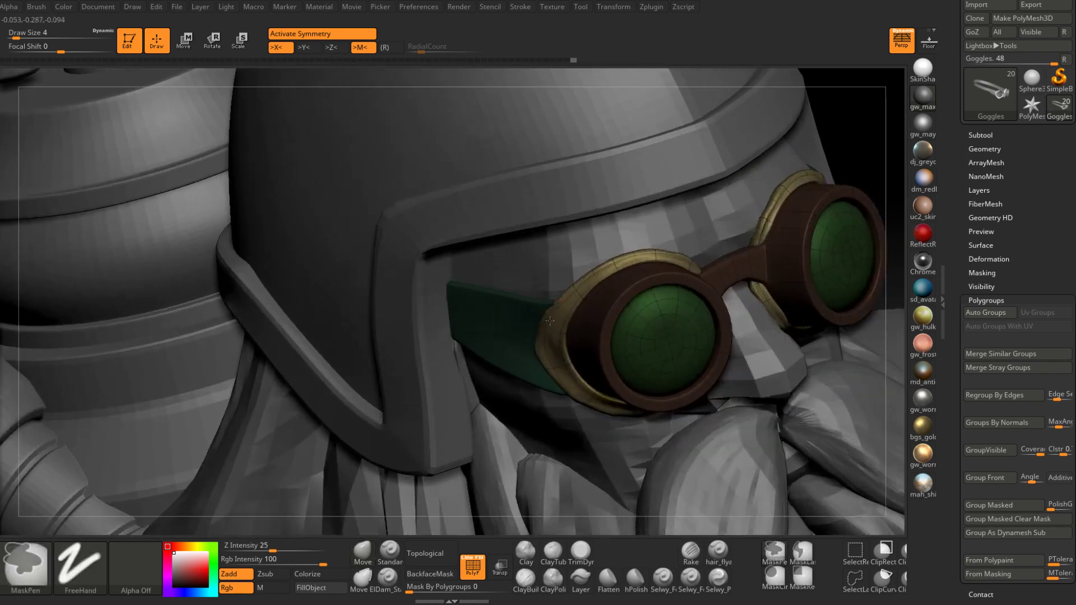
Build up the padding's outer corner beside the strap with ClayBuildup at draw size 2 and smooth the strokes.
{"action": "right_click", "coordinate": [550, 320]}
{"action": "left_click", "coordinate": [525, 579]}
{"action": "right_click_drag", "start_coordinate": [518, 415], "coordinate": [573, 306], "text": "ctrl"}
{"action": "right_click", "coordinate": [573, 306]}
{"action": "left_click_drag", "start_coordinate": [573, 306], "coordinate": [570, 306]}
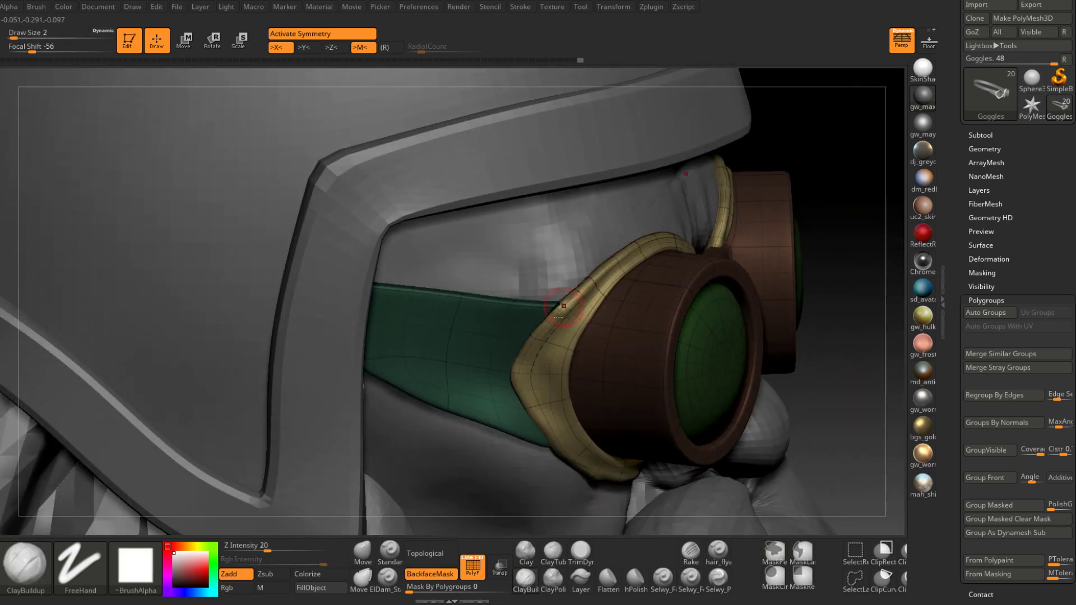
{"action": "right_click_drag", "start_coordinate": [567, 302], "coordinate": [544, 342]}
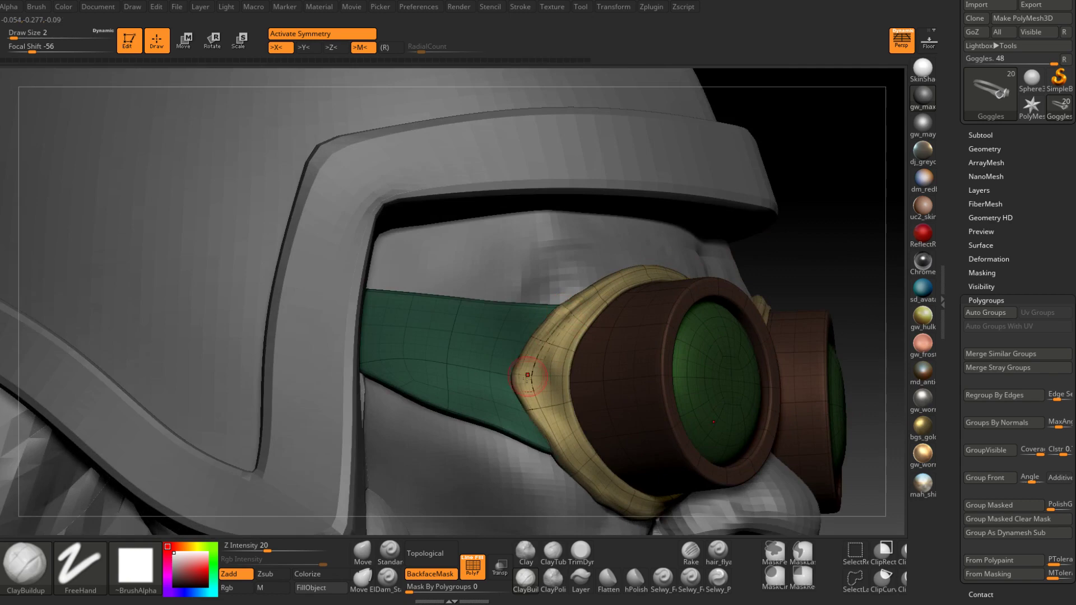
{"action": "mouse_move", "coordinate": [552, 446]}
{"action": "right_mouse_down"}
{"action": "mouse_move", "coordinate": [559, 458]}
{"action": "mouse_move", "coordinate": [486, 482]}
{"action": "right_mouse_up"}
{"action": "left_click_drag", "start_coordinate": [543, 389], "coordinate": [603, 289], "text": "shift"}
Hide the polyframe and add clay strokes along the padding's lower outer edge next to the strap.
{"action": "mouse_move", "coordinate": [555, 306]}
{"action": "right_mouse_down"}
{"action": "mouse_move", "coordinate": [592, 288]}
{"action": "mouse_move", "coordinate": [641, 448]}
{"action": "mouse_move", "coordinate": [553, 381]}
{"action": "mouse_move", "coordinate": [630, 395]}
{"action": "mouse_move", "coordinate": [540, 405]}
{"action": "mouse_move", "coordinate": [512, 423]}
{"action": "right_mouse_up"}
{"action": "key", "text": "shift+f"}
{"action": "key", "text": "space"}
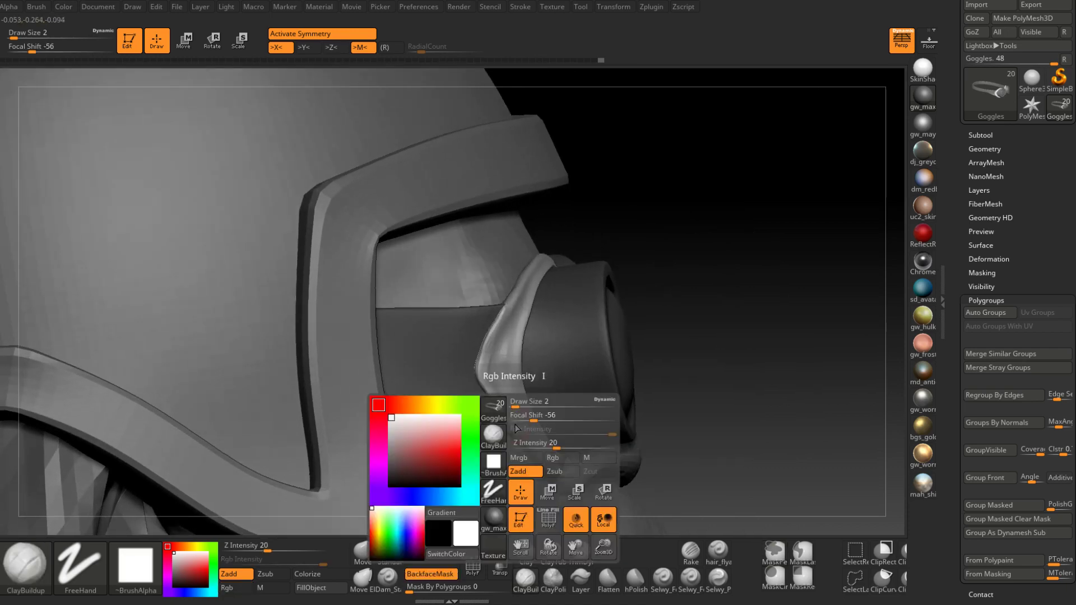
{"action": "key", "text": "space"}
{"action": "left_click_drag", "start_coordinate": [520, 408], "coordinate": [517, 408]}
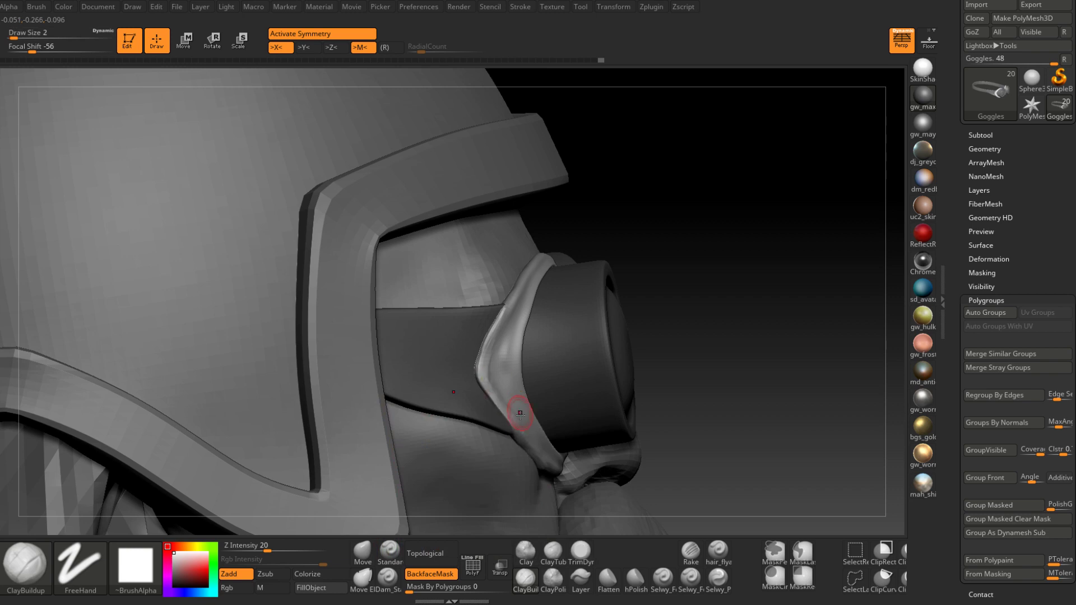
{"action": "right_click_drag", "start_coordinate": [520, 413], "coordinate": [509, 445]}
{"action": "left_click_drag", "start_coordinate": [504, 412], "coordinate": [485, 372]}
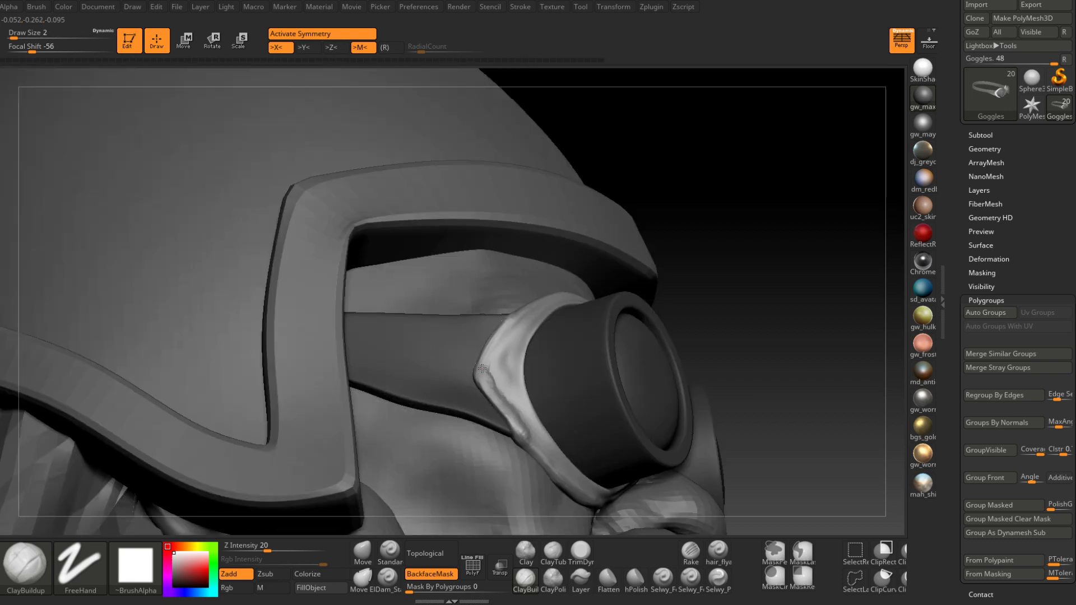
Smooth the lower outer clay strokes and continue fine strokes up the padding's outer edge past the strap.
{"action": "right_click_drag", "start_coordinate": [505, 429], "coordinate": [513, 413]}
{"action": "left_click_drag", "start_coordinate": [514, 413], "coordinate": [493, 376]}
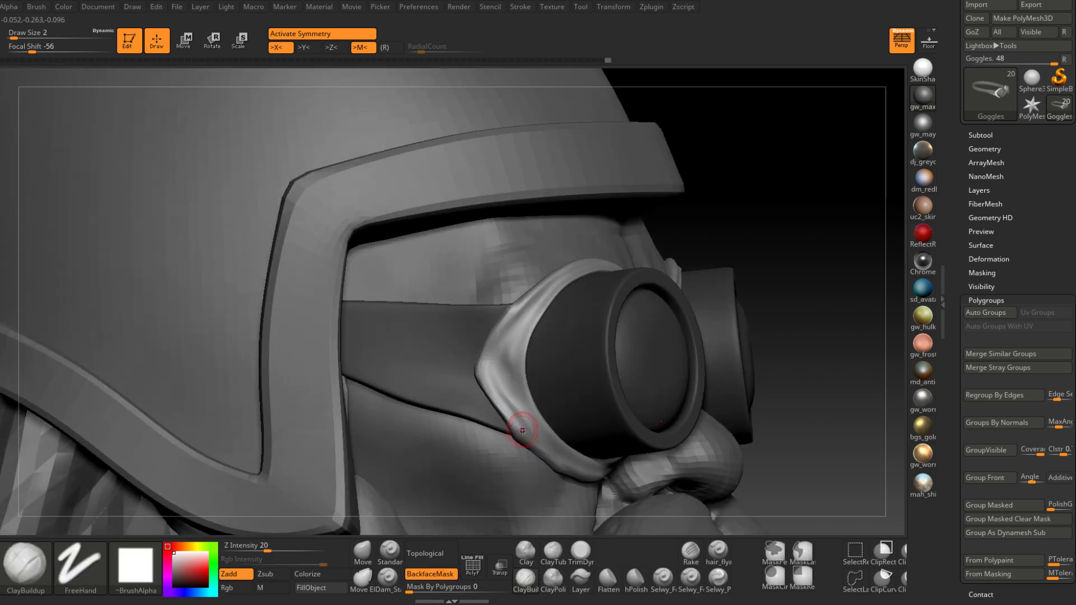
{"action": "right_click_drag", "start_coordinate": [507, 430], "coordinate": [488, 365]}
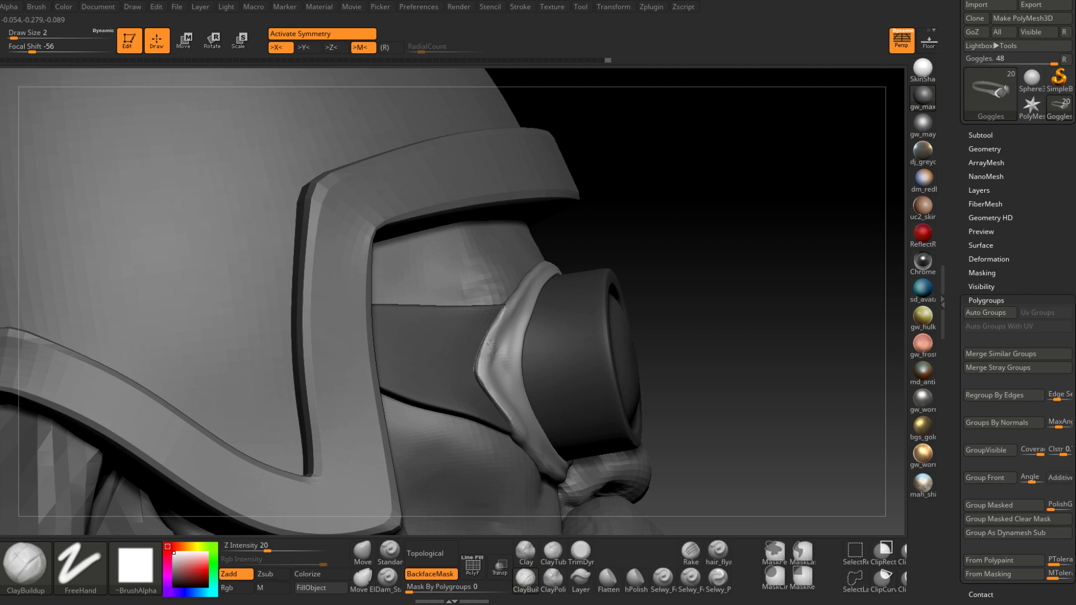
{"action": "right_click_drag", "start_coordinate": [508, 324], "coordinate": [508, 304]}
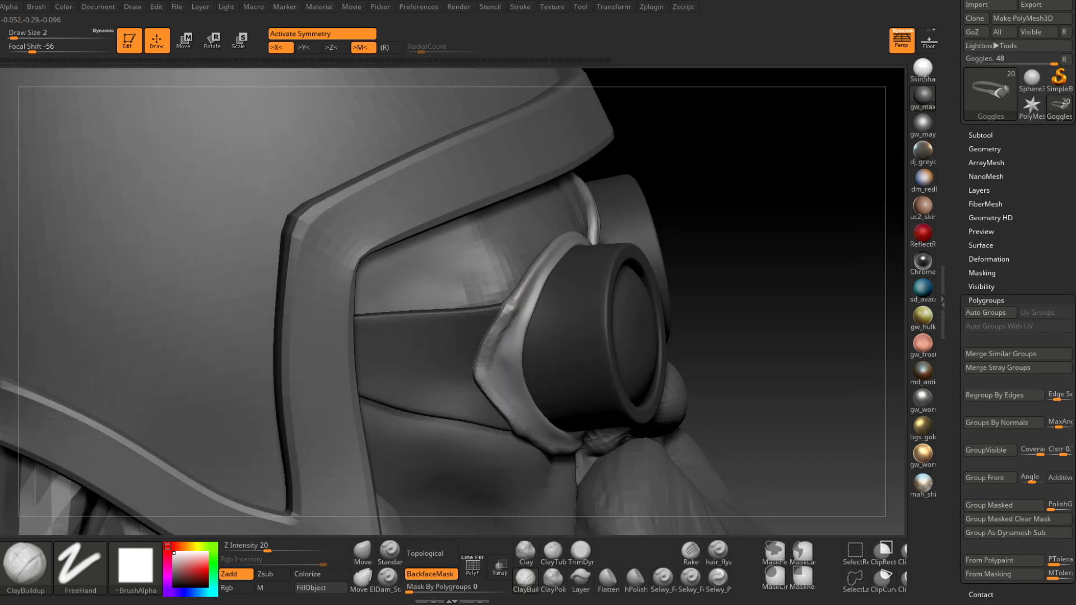
Smooth the goggle padding's outer edge beside the strap and its lower edge beneath the eye cup.
{"action": "left_click_drag", "start_coordinate": [483, 371], "coordinate": [480, 361]}
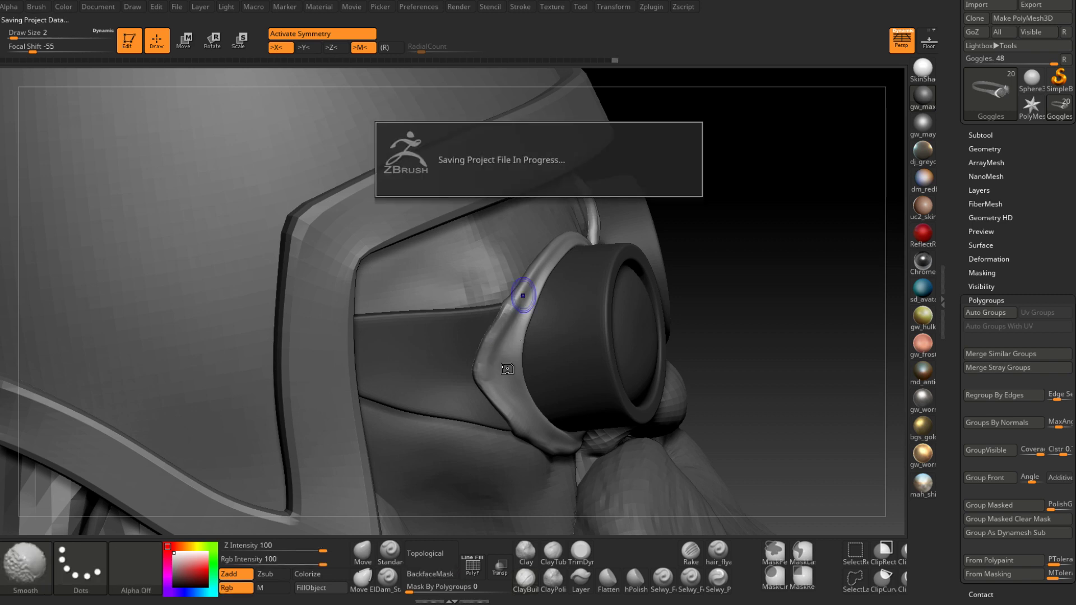
{"action": "mouse_move", "coordinate": [510, 366]}
{"action": "right_mouse_down"}
{"action": "mouse_move", "coordinate": [504, 388]}
{"action": "mouse_move", "coordinate": [561, 409]}
{"action": "right_mouse_up"}
{"action": "left_click_drag", "start_coordinate": [504, 305], "coordinate": [495, 339], "text": "shift"}
{"action": "right_click_drag", "start_coordinate": [538, 412], "coordinate": [493, 432]}
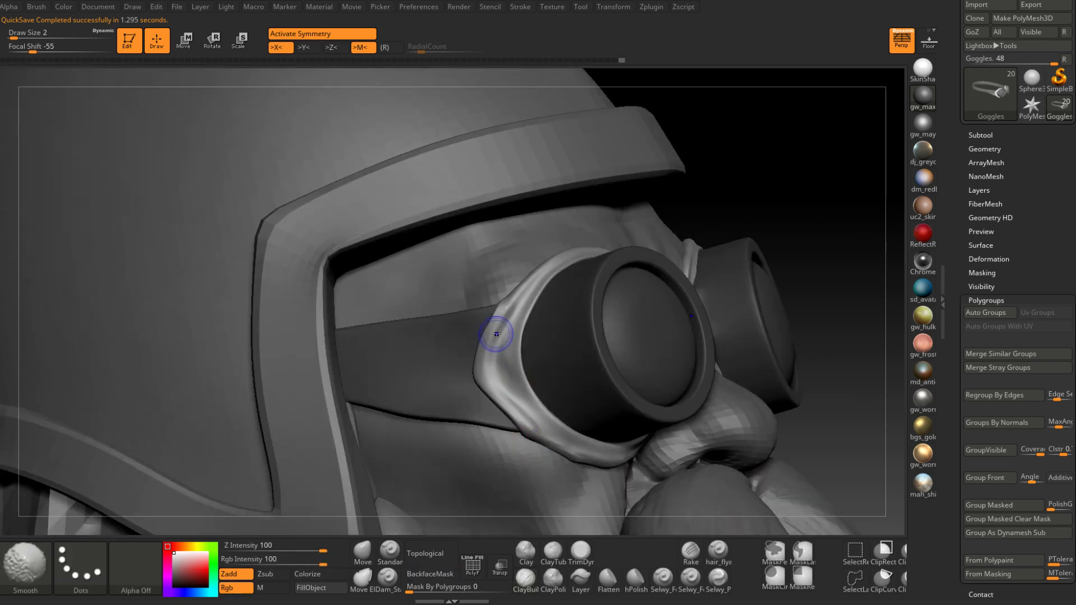
{"action": "right_click_drag", "start_coordinate": [496, 334], "coordinate": [563, 446]}
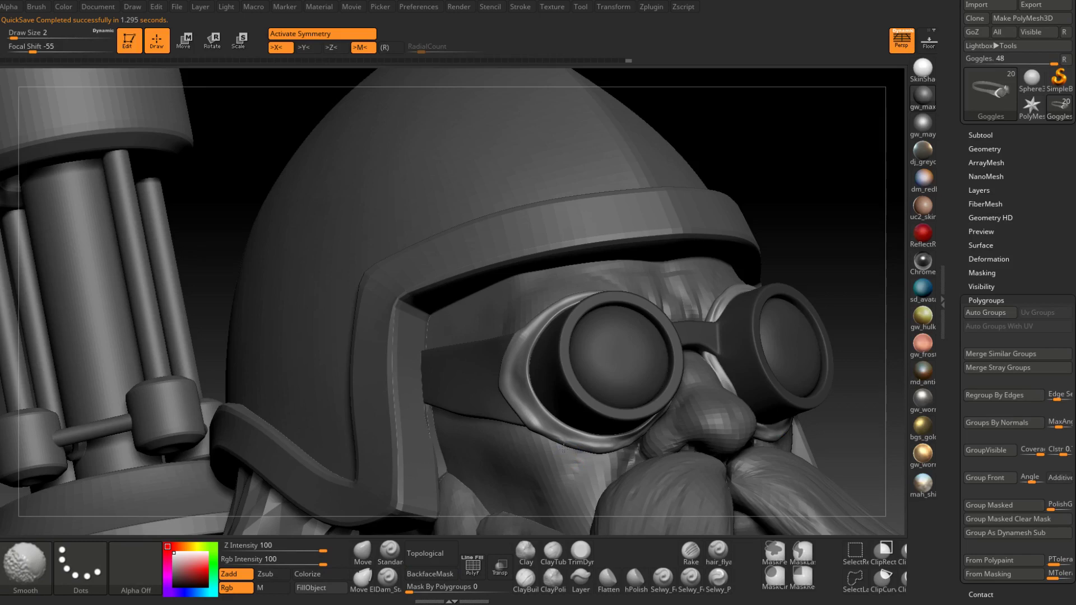
{"action": "left_click_drag", "start_coordinate": [563, 448], "coordinate": [625, 449], "text": "shift"}
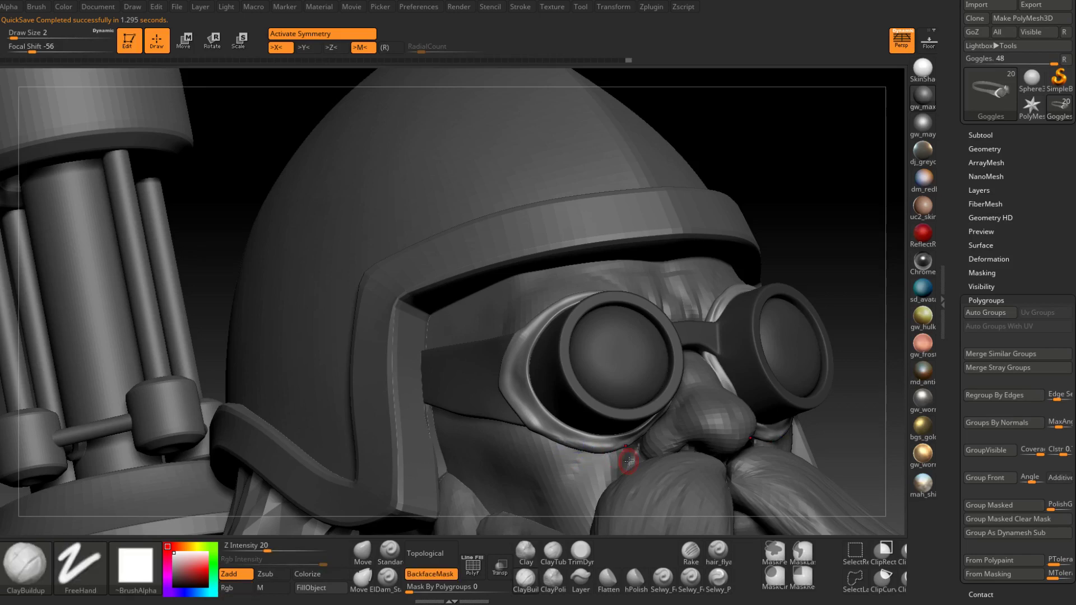
Refine the padding's inner edge beside the nose with ClayBuildup at draw size 1 and smooth the strokes.
{"action": "mouse_move", "coordinate": [629, 460]}
{"action": "right_mouse_down"}
{"action": "mouse_move", "coordinate": [639, 395]}
{"action": "mouse_move", "coordinate": [599, 393]}
{"action": "mouse_move", "coordinate": [641, 401]}
{"action": "mouse_move", "coordinate": [636, 439]}
{"action": "right_mouse_up"}
{"action": "key", "text": "space"}
{"action": "left_click", "coordinate": [629, 392]}
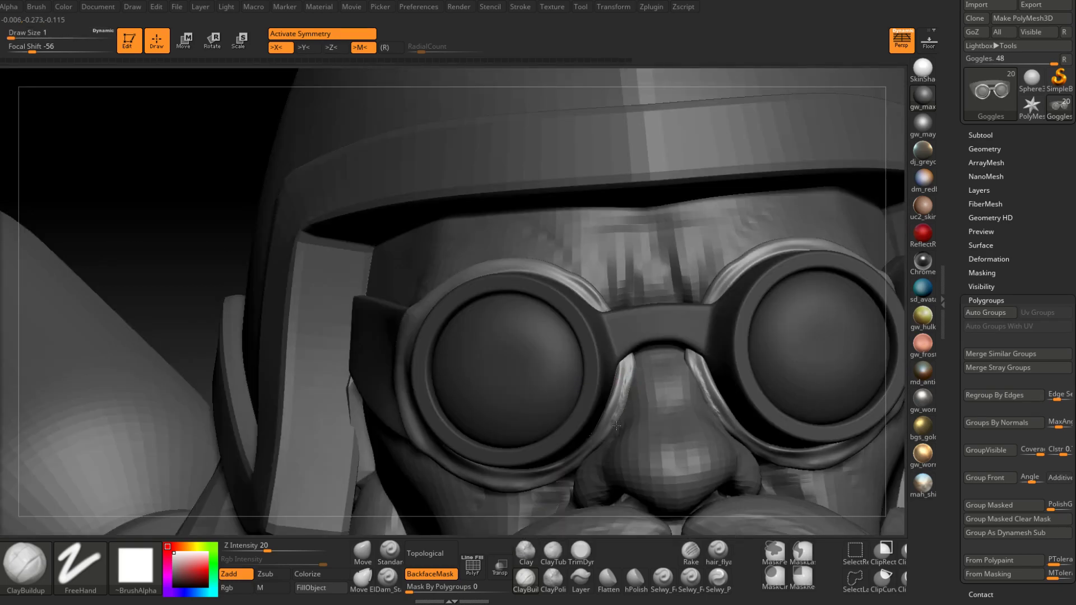
{"action": "right_click_drag", "start_coordinate": [606, 441], "coordinate": [634, 399]}
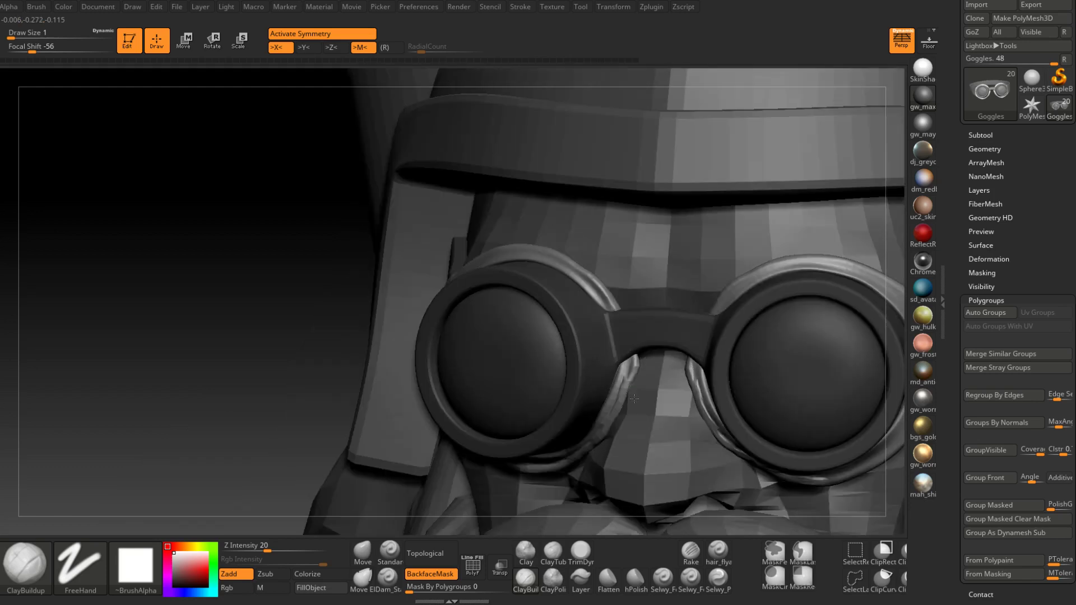
{"action": "left_click_drag", "start_coordinate": [634, 398], "coordinate": [617, 415], "text": "shift"}
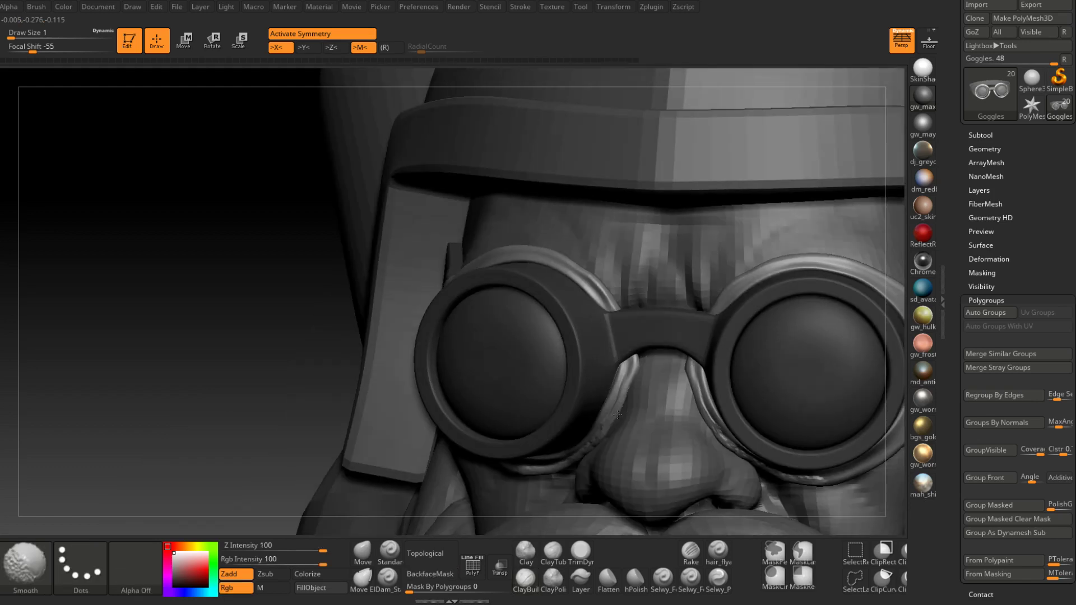
Add fine clay strokes along the padding's lower edge under the eye cup and smooth them.
{"action": "right_click_drag", "start_coordinate": [617, 414], "coordinate": [579, 392]}
{"action": "left_click_drag", "start_coordinate": [506, 476], "coordinate": [493, 479], "text": "shift"}
{"action": "mouse_move", "coordinate": [538, 476]}
{"action": "right_mouse_down"}
{"action": "mouse_move", "coordinate": [584, 417]}
{"action": "mouse_move", "coordinate": [551, 464]}
{"action": "right_mouse_up"}
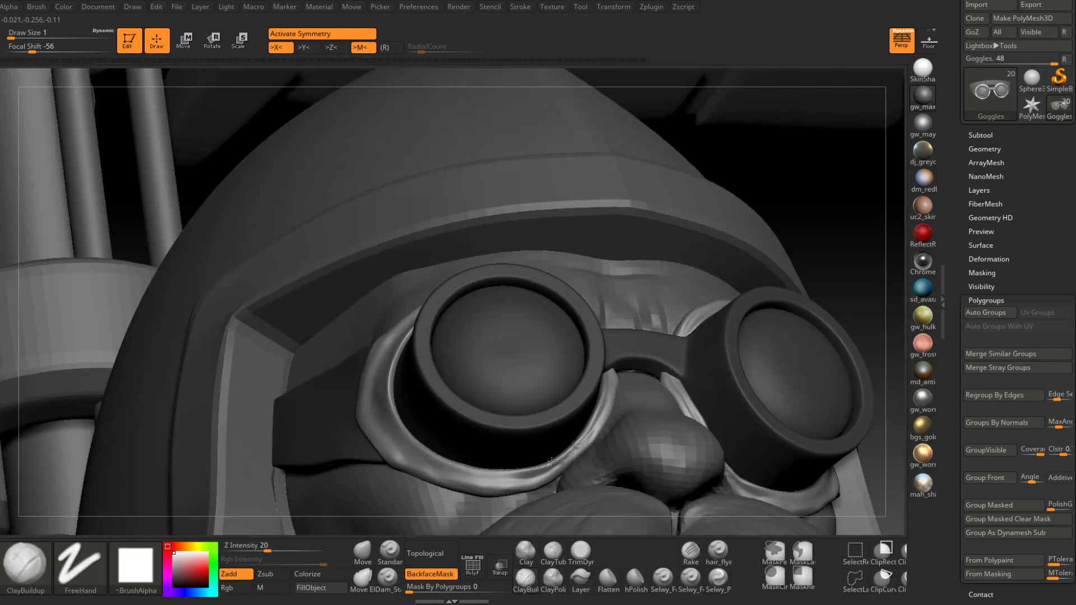
{"action": "key", "text": "shift"}
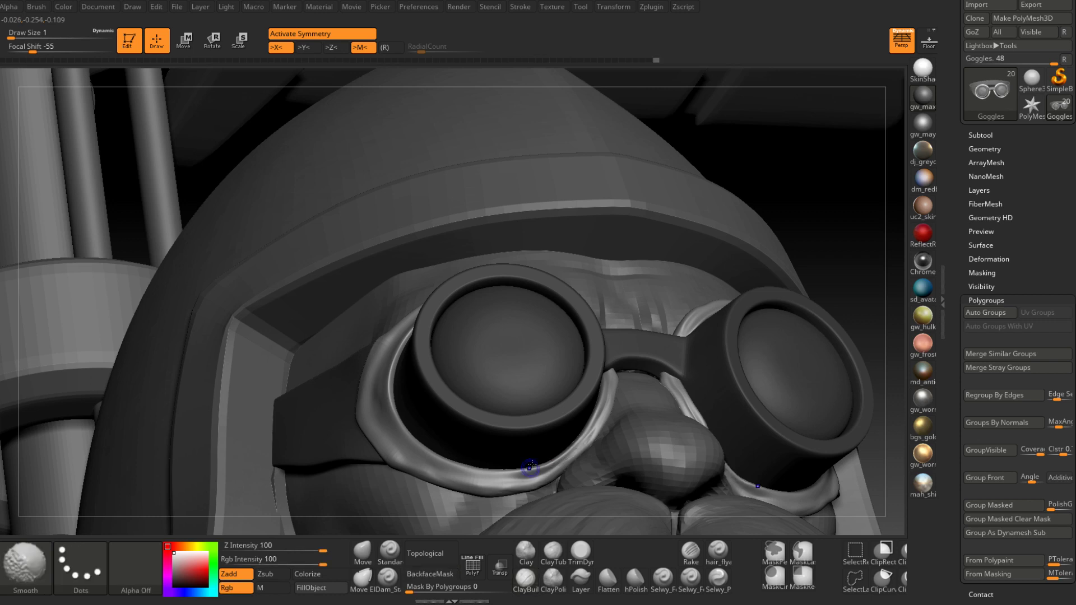
{"action": "right_click_drag", "start_coordinate": [530, 466], "coordinate": [617, 452], "text": "shift"}
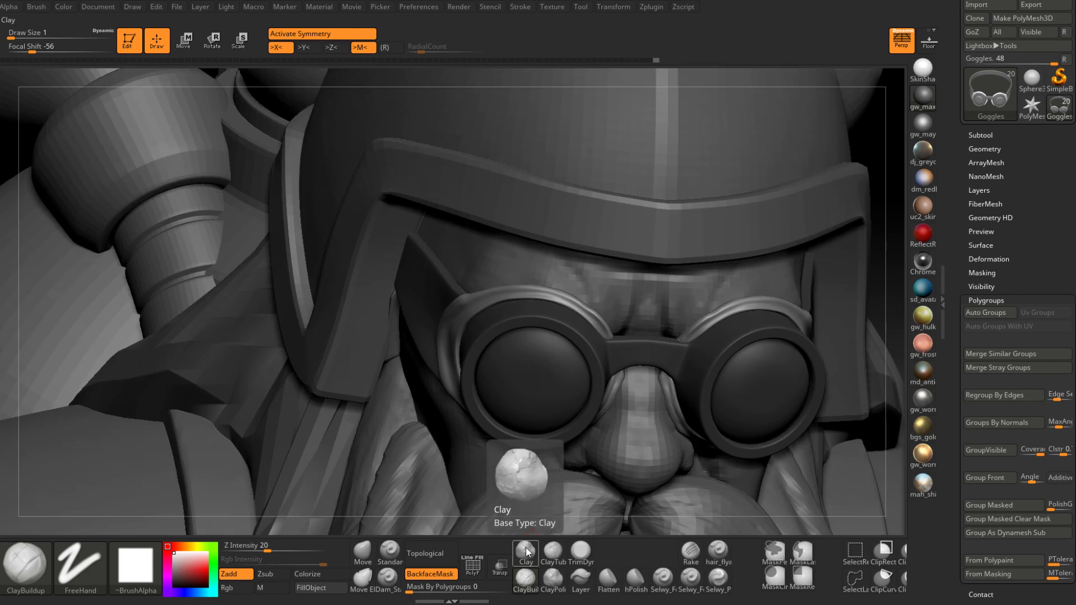
Refine and smooth the padding's upper inner edge between the eye cup and the nose bridge.
{"action": "scroll", "coordinate": [594, 312], "scroll_direction": "up", "scroll_amount": 3}
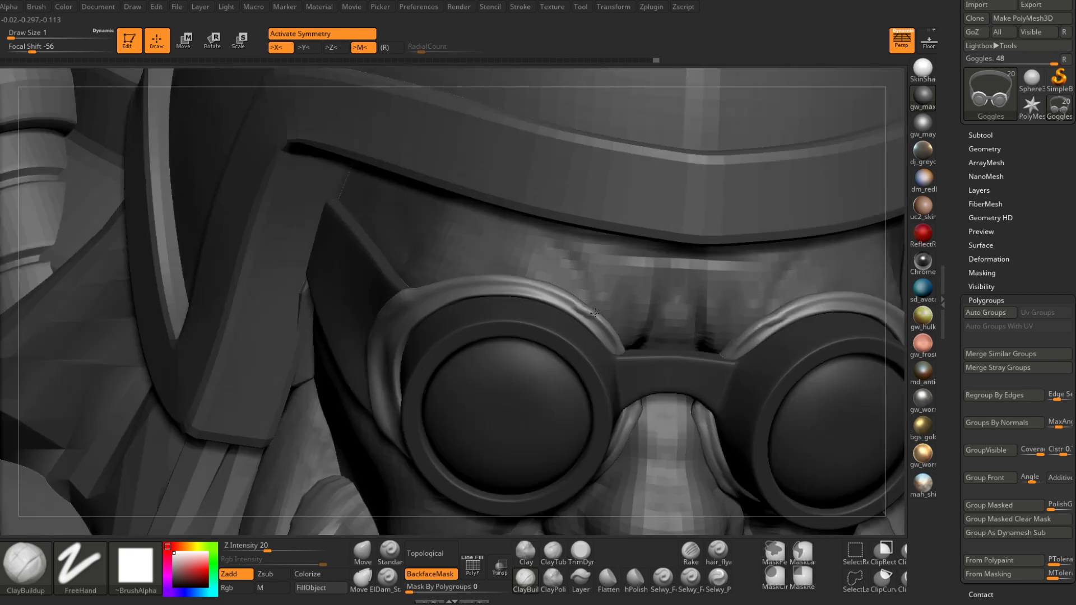
{"action": "right_click_drag", "start_coordinate": [594, 312], "coordinate": [577, 305]}
{"action": "key", "text": "shift"}
{"action": "left_click_drag", "start_coordinate": [622, 333], "coordinate": [623, 335], "text": "shift"}
{"action": "right_click_drag", "start_coordinate": [623, 336], "coordinate": [591, 323]}
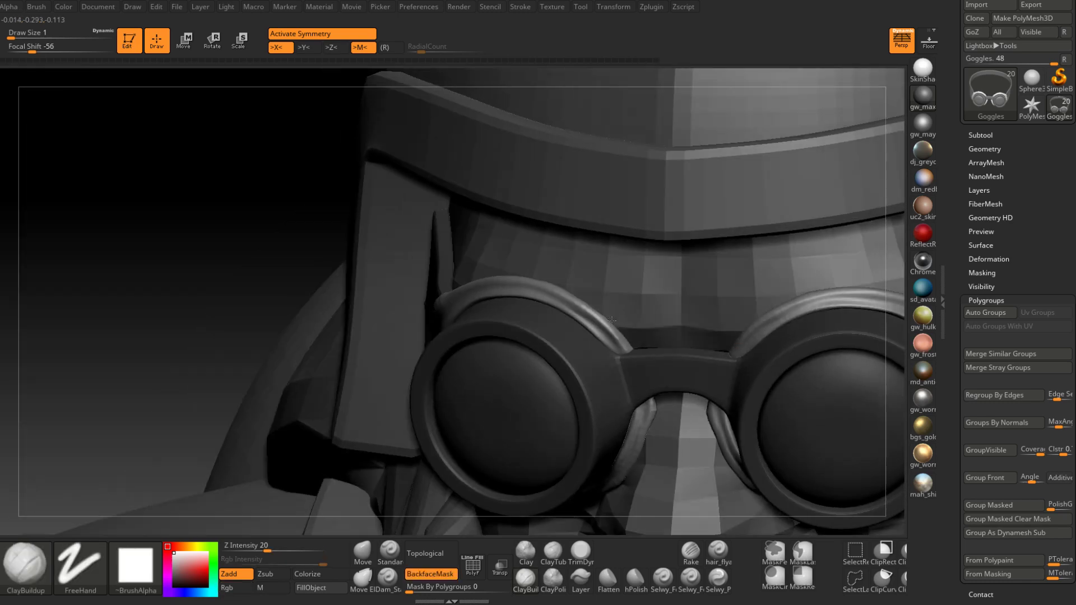
{"action": "left_click_drag", "start_coordinate": [591, 323], "coordinate": [592, 316], "text": "shift"}
{"action": "mouse_move", "coordinate": [593, 317]}
{"action": "right_mouse_down"}
{"action": "mouse_move", "coordinate": [627, 342]}
{"action": "mouse_move", "coordinate": [621, 370]}
{"action": "mouse_move", "coordinate": [652, 383]}
{"action": "right_mouse_up"}
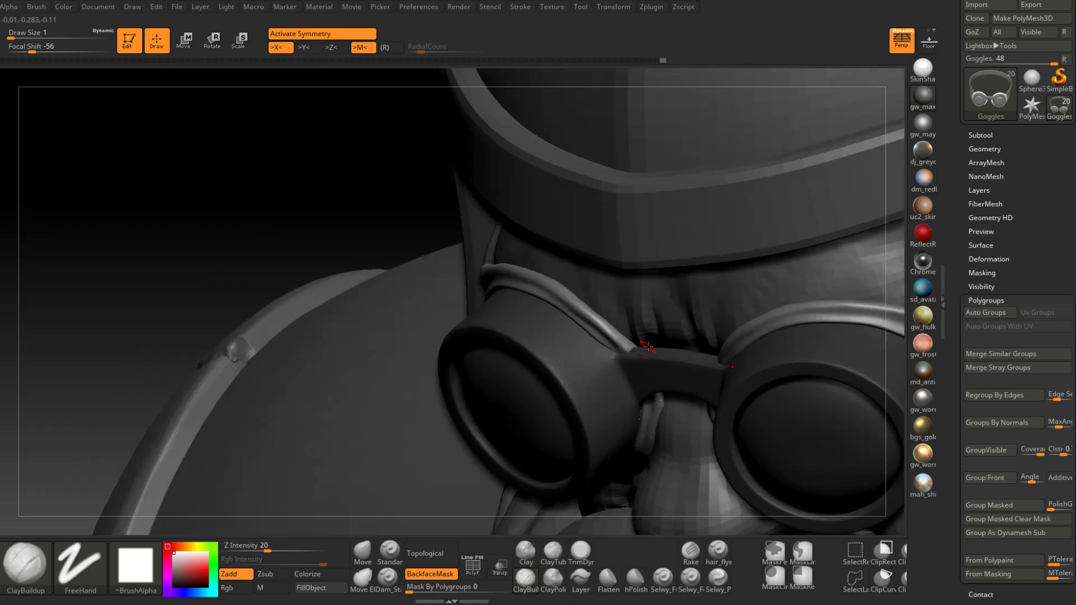
Adjust the padding around the goggles' nose bridge with the Move brush at draw size 2.
{"action": "left_click", "coordinate": [362, 552]}
{"action": "key", "text": "space"}
{"action": "mouse_move", "coordinate": [657, 345]}
{"action": "right_mouse_down"}
{"action": "mouse_move", "coordinate": [623, 351]}
{"action": "mouse_move", "coordinate": [638, 354]}
{"action": "mouse_move", "coordinate": [664, 332]}
{"action": "mouse_move", "coordinate": [656, 345]}
{"action": "mouse_move", "coordinate": [633, 340]}
{"action": "mouse_move", "coordinate": [629, 385]}
{"action": "mouse_move", "coordinate": [644, 384]}
{"action": "mouse_move", "coordinate": [631, 496]}
{"action": "right_mouse_up"}
{"action": "left_click", "coordinate": [636, 353]}
{"action": "key", "text": "space"}
{"action": "key", "text": "shift"}
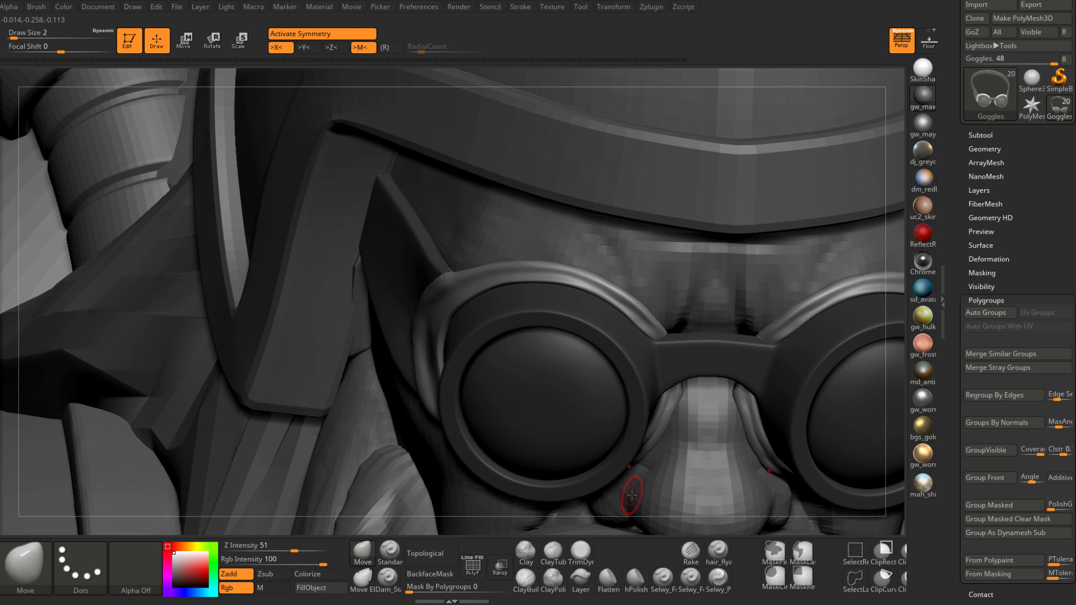
{"action": "mouse_move", "coordinate": [631, 495]}
{"action": "right_mouse_down"}
{"action": "mouse_move", "coordinate": [753, 333]}
{"action": "mouse_move", "coordinate": [639, 382]}
{"action": "mouse_move", "coordinate": [650, 395]}
{"action": "mouse_move", "coordinate": [501, 367]}
{"action": "mouse_move", "coordinate": [493, 387]}
{"action": "mouse_move", "coordinate": [586, 390]}
{"action": "right_mouse_up"}
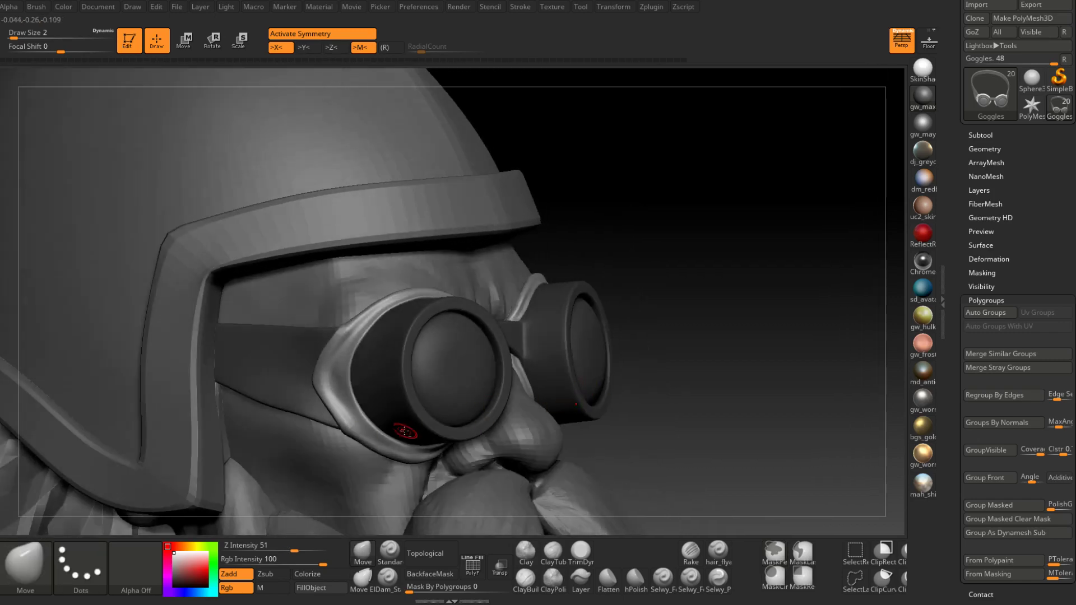
Hide the HelmetBase subtool and make the Goggles subtool active again.
{"action": "right_click_drag", "start_coordinate": [419, 437], "coordinate": [412, 403]}
{"action": "left_click", "coordinate": [411, 405], "text": "alt"}
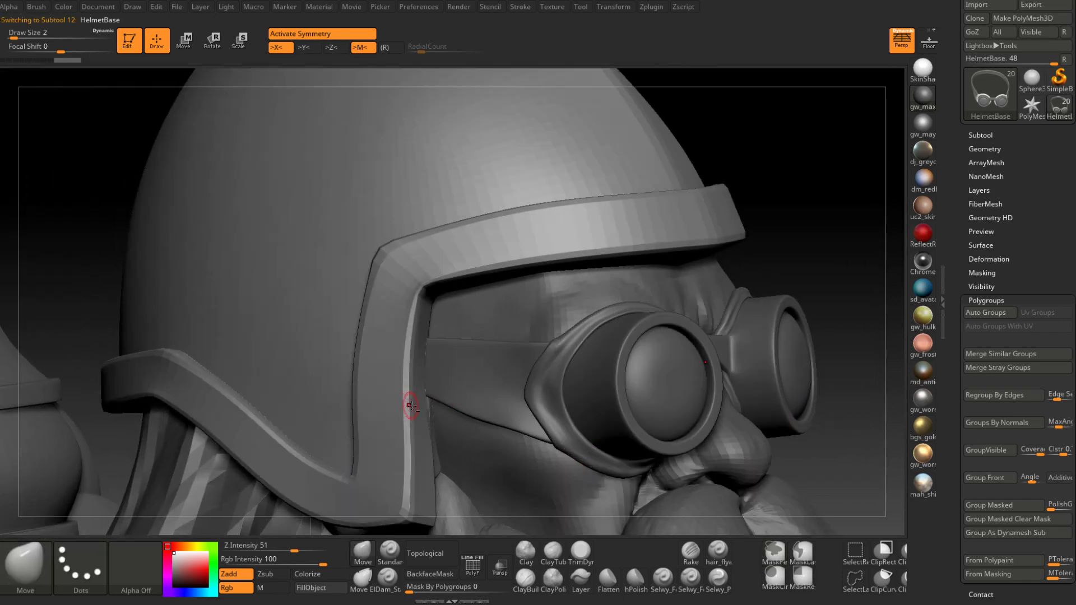
{"action": "left_click", "coordinate": [981, 135]}
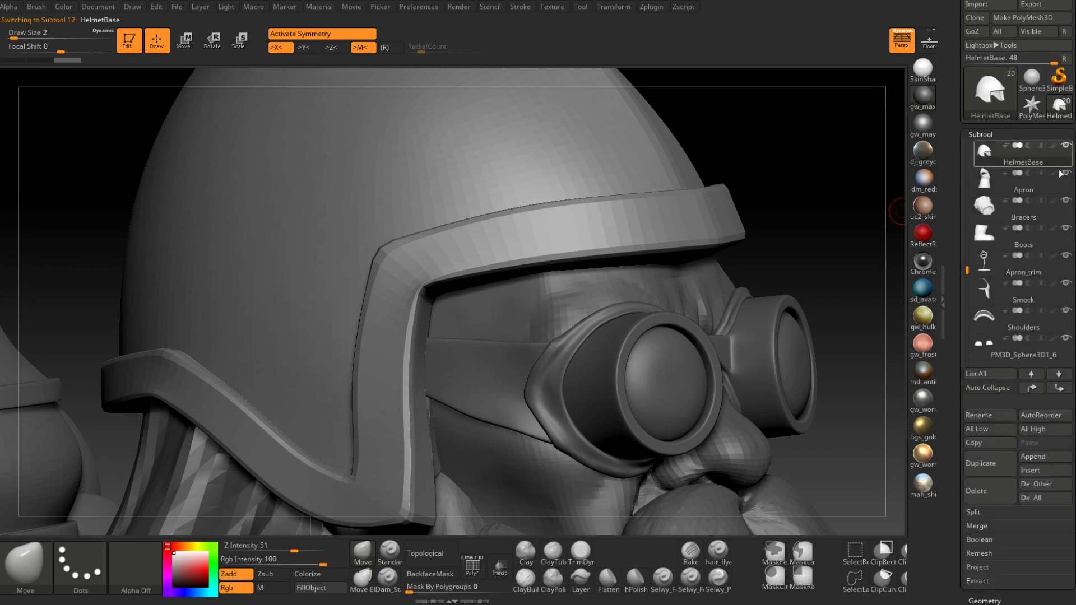
{"action": "left_click", "coordinate": [1067, 147]}
{"action": "left_click", "coordinate": [497, 396], "text": "alt"}
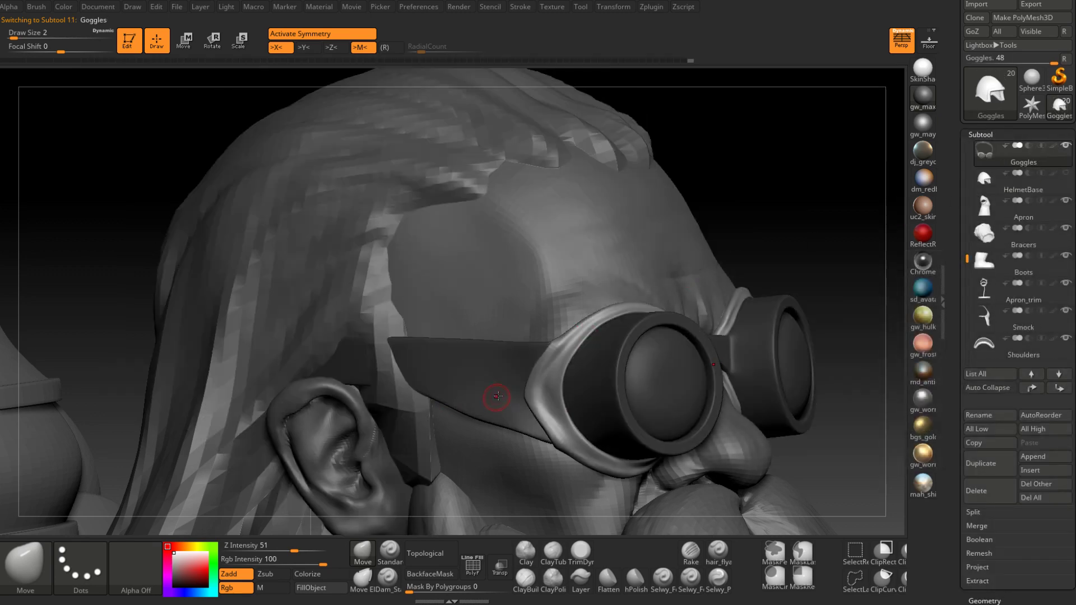
Select the hair mesh and carve it back at the temple around the strap with ClayBuildup at draw size 6.
{"action": "mouse_move", "coordinate": [498, 399]}
{"action": "right_mouse_down"}
{"action": "mouse_move", "coordinate": [509, 402]}
{"action": "mouse_move", "coordinate": [471, 385]}
{"action": "mouse_move", "coordinate": [538, 349]}
{"action": "right_mouse_up"}
{"action": "left_click", "coordinate": [445, 361], "text": "alt"}
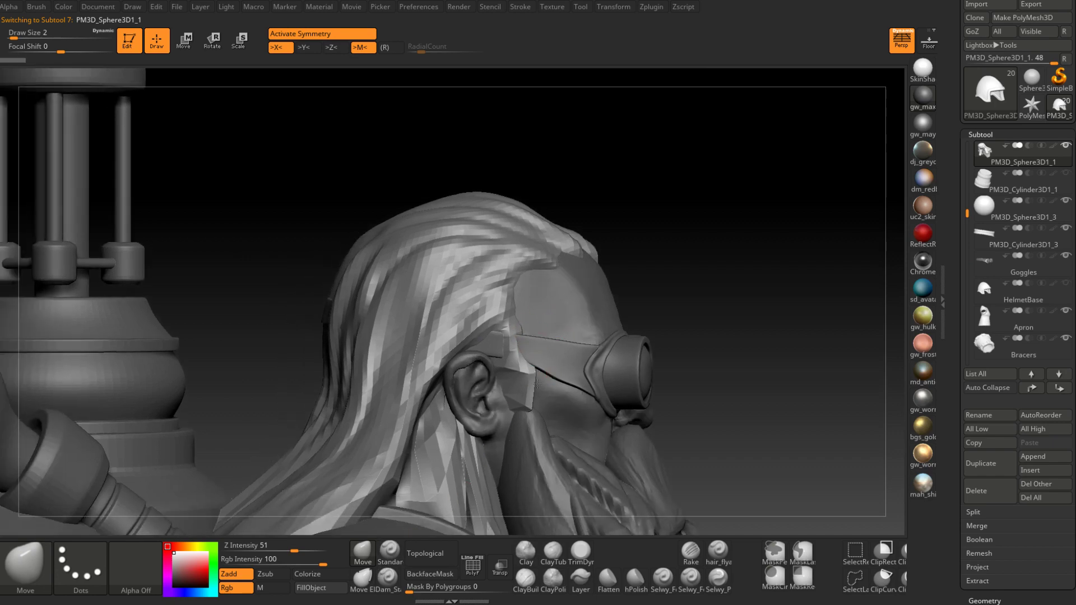
{"action": "right_click_drag", "start_coordinate": [451, 455], "coordinate": [510, 395]}
{"action": "left_click", "coordinate": [526, 580]}
{"action": "mouse_move", "coordinate": [629, 353]}
{"action": "right_mouse_down"}
{"action": "mouse_move", "coordinate": [796, 319]}
{"action": "mouse_move", "coordinate": [700, 312]}
{"action": "right_mouse_up"}
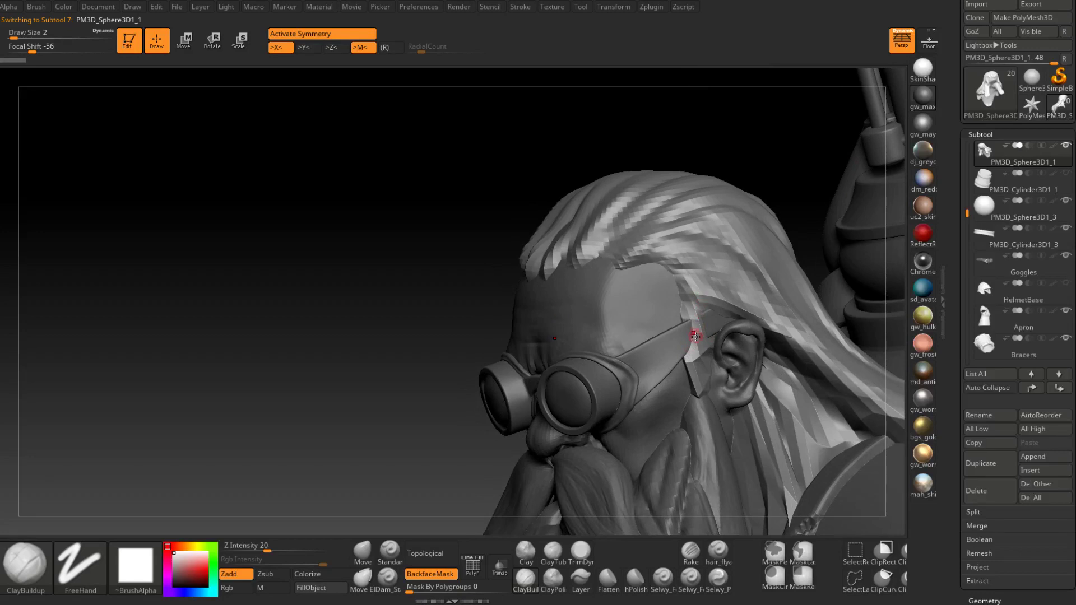
{"action": "key", "text": "space"}
{"action": "left_click_drag", "start_coordinate": [680, 309], "coordinate": [695, 310]}
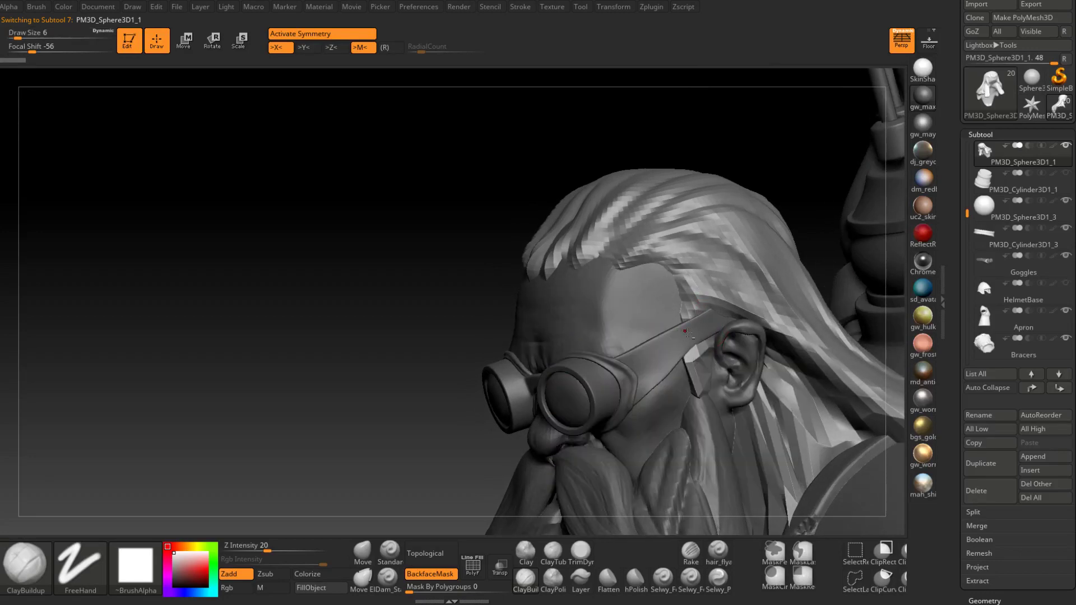
Carve the hair along the strap above the ear and towards the back with ClayBuildup at draw size 11.
{"action": "right_click_drag", "start_coordinate": [687, 333], "coordinate": [672, 331]}
{"action": "key", "text": "space"}
{"action": "left_click_drag", "start_coordinate": [679, 339], "coordinate": [688, 339]}
{"action": "right_click_drag", "start_coordinate": [695, 335], "coordinate": [723, 331]}
{"action": "mouse_move", "coordinate": [738, 288]}
{"action": "left_mouse_down"}
{"action": "mouse_move", "coordinate": [720, 305]}
{"action": "mouse_move", "coordinate": [740, 300]}
{"action": "left_mouse_up"}
{"action": "mouse_move", "coordinate": [731, 314]}
{"action": "right_mouse_down"}
{"action": "mouse_move", "coordinate": [798, 278]}
{"action": "mouse_move", "coordinate": [807, 297]}
{"action": "mouse_move", "coordinate": [785, 246]}
{"action": "mouse_move", "coordinate": [796, 207]}
{"action": "mouse_move", "coordinate": [723, 221]}
{"action": "right_mouse_up"}
{"action": "key", "text": "shift"}
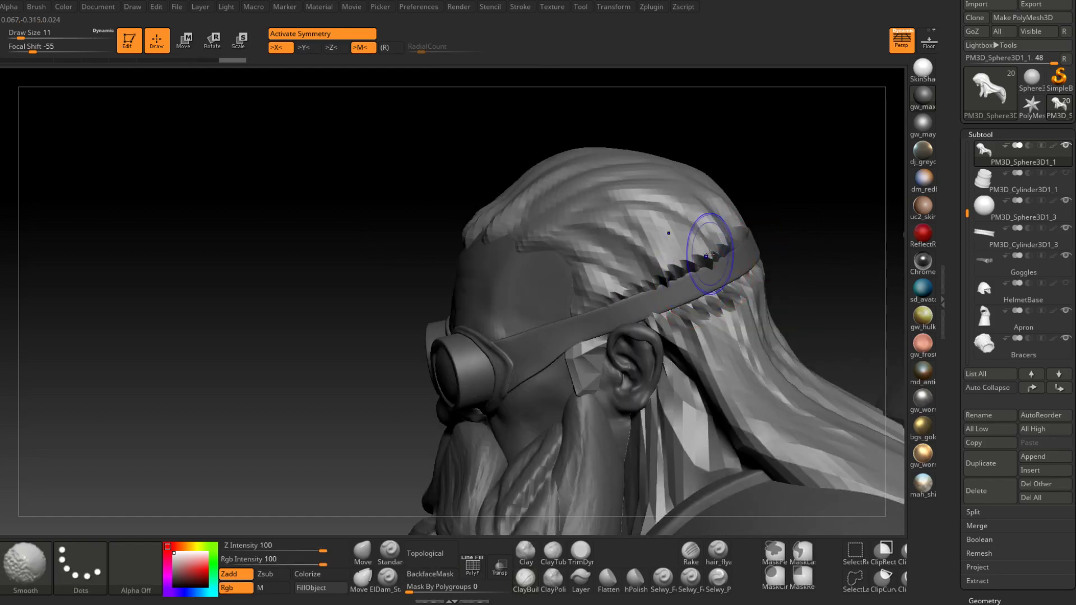
Smooth the carved hair and continue shaping it along the strap around the back of the head.
{"action": "right_click_drag", "start_coordinate": [721, 250], "coordinate": [673, 291]}
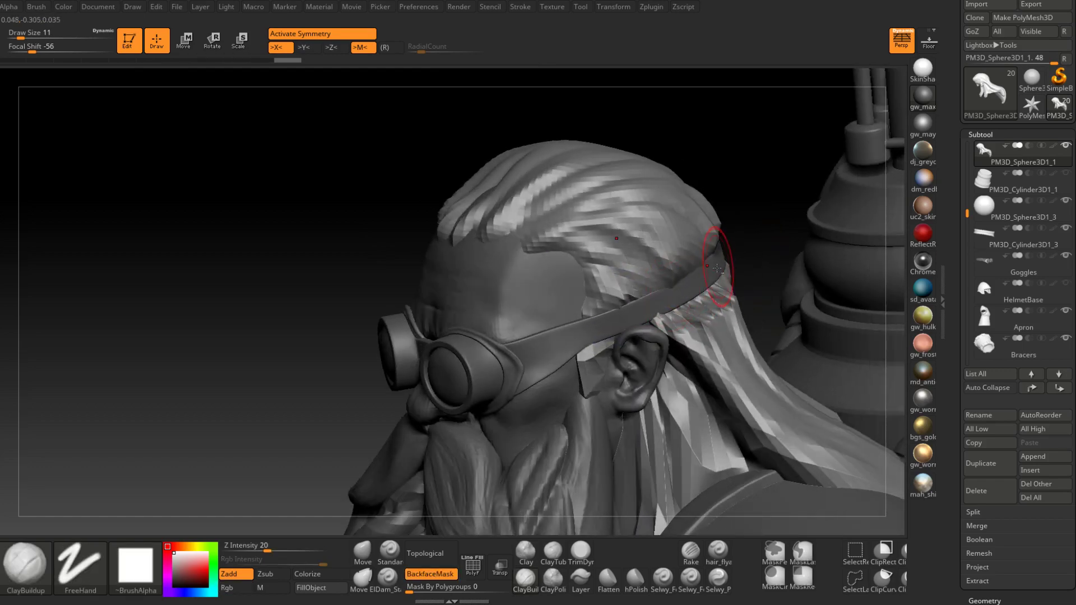
{"action": "left_click_drag", "start_coordinate": [717, 268], "coordinate": [649, 301]}
{"action": "right_click_drag", "start_coordinate": [674, 296], "coordinate": [661, 297]}
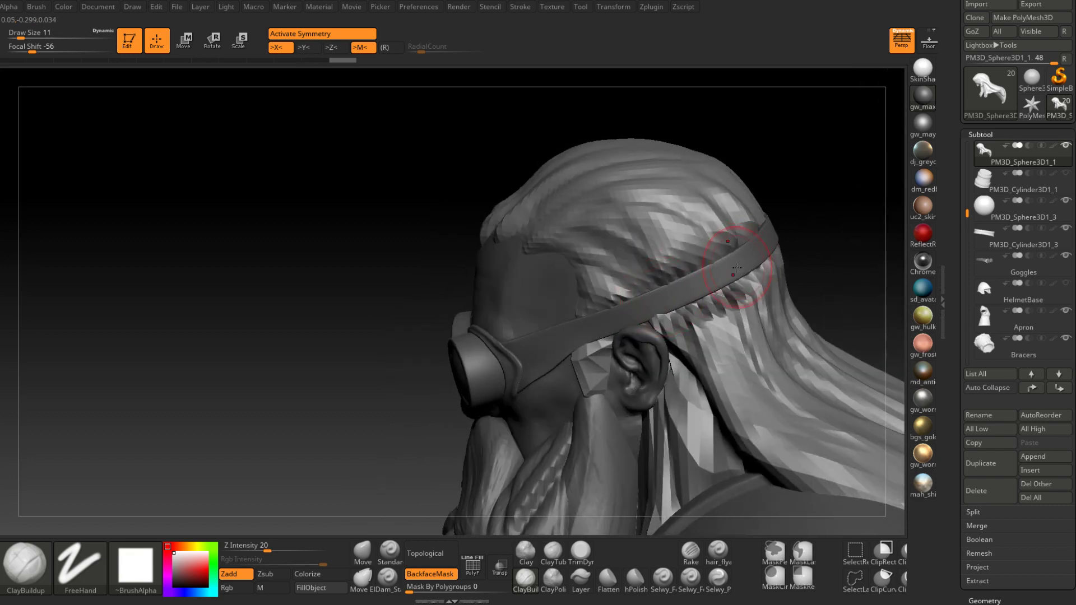
{"action": "right_click_drag", "start_coordinate": [736, 268], "coordinate": [695, 301]}
{"action": "right_click_drag", "start_coordinate": [625, 326], "coordinate": [570, 325]}
{"action": "right_click_drag", "start_coordinate": [563, 370], "coordinate": [544, 283]}
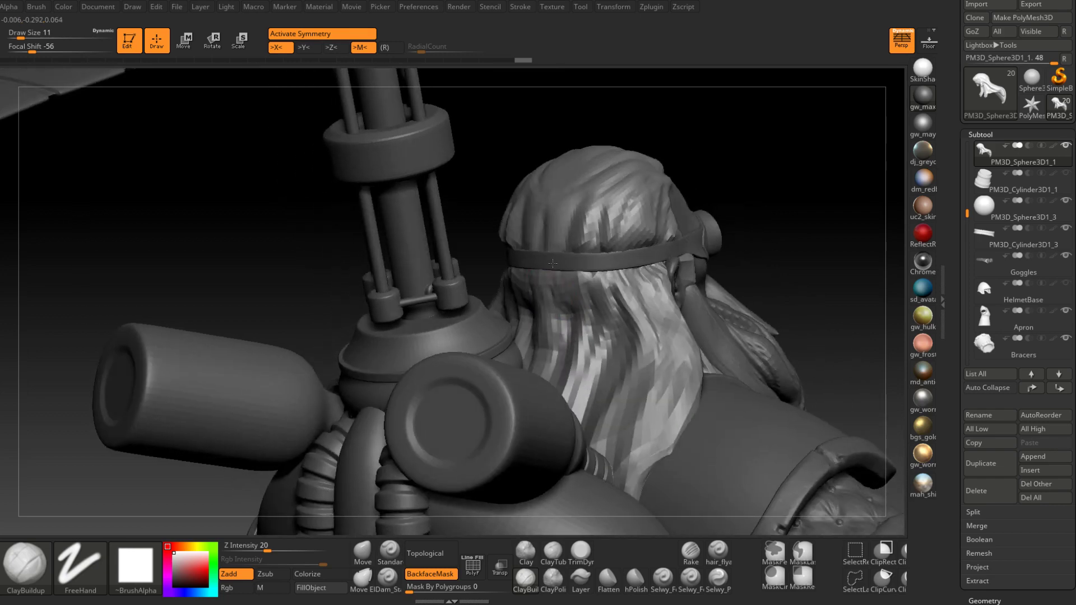
{"action": "right_click_drag", "start_coordinate": [574, 316], "coordinate": [590, 325]}
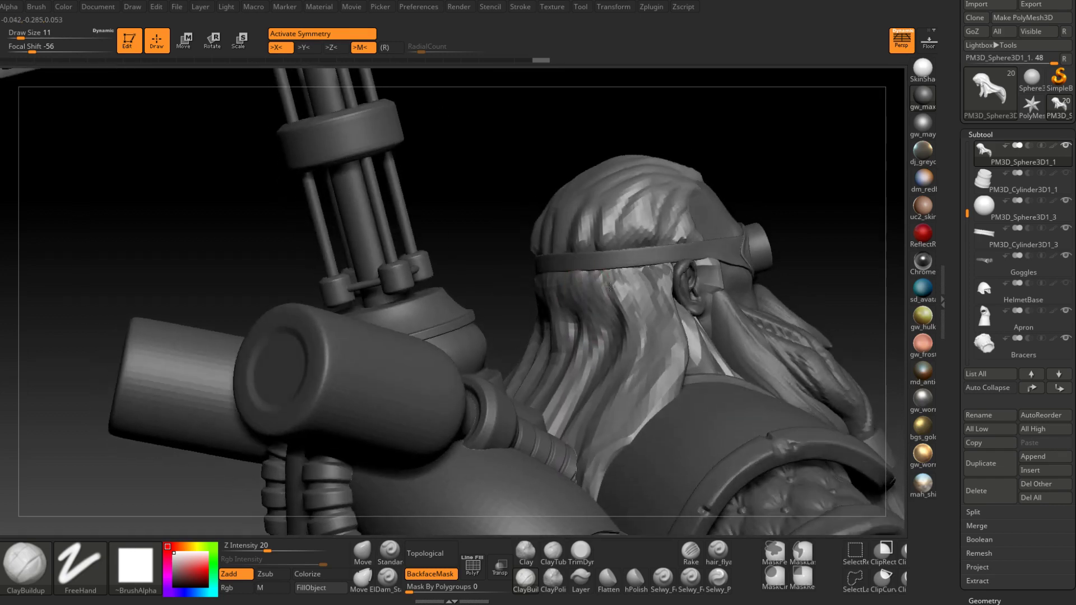
{"action": "mouse_move", "coordinate": [623, 291]}
{"action": "right_mouse_down"}
{"action": "mouse_move", "coordinate": [552, 241]}
{"action": "mouse_move", "coordinate": [477, 235]}
{"action": "mouse_move", "coordinate": [521, 250]}
{"action": "mouse_move", "coordinate": [590, 371]}
{"action": "mouse_move", "coordinate": [509, 365]}
{"action": "right_mouse_up"}
{"action": "mouse_move", "coordinate": [579, 356]}
{"action": "right_mouse_down"}
{"action": "mouse_move", "coordinate": [744, 344]}
{"action": "mouse_move", "coordinate": [662, 315]}
{"action": "mouse_move", "coordinate": [622, 316]}
{"action": "mouse_move", "coordinate": [597, 340]}
{"action": "mouse_move", "coordinate": [440, 312]}
{"action": "right_mouse_up"}
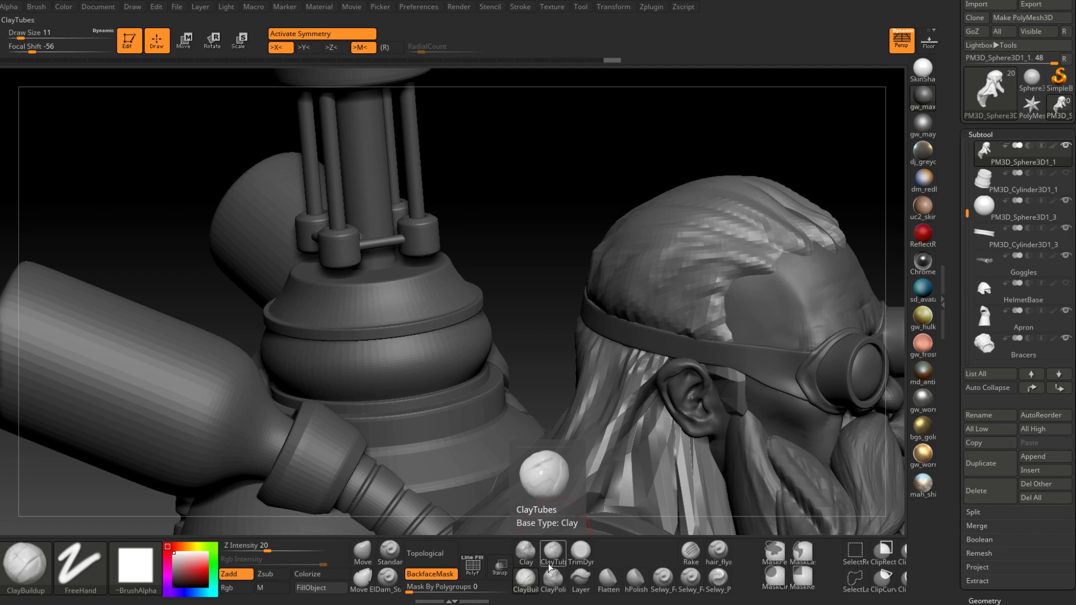
{"action": "mouse_move", "coordinate": [659, 295]}
{"action": "right_mouse_down"}
{"action": "mouse_move", "coordinate": [673, 334]}
{"action": "mouse_move", "coordinate": [869, 241]}
{"action": "right_mouse_up"}
Select the goggles at a lower subdivision level and fit the strap's back to the head with the Move brush at draw size 29.
{"action": "left_click", "coordinate": [668, 343], "text": "alt"}
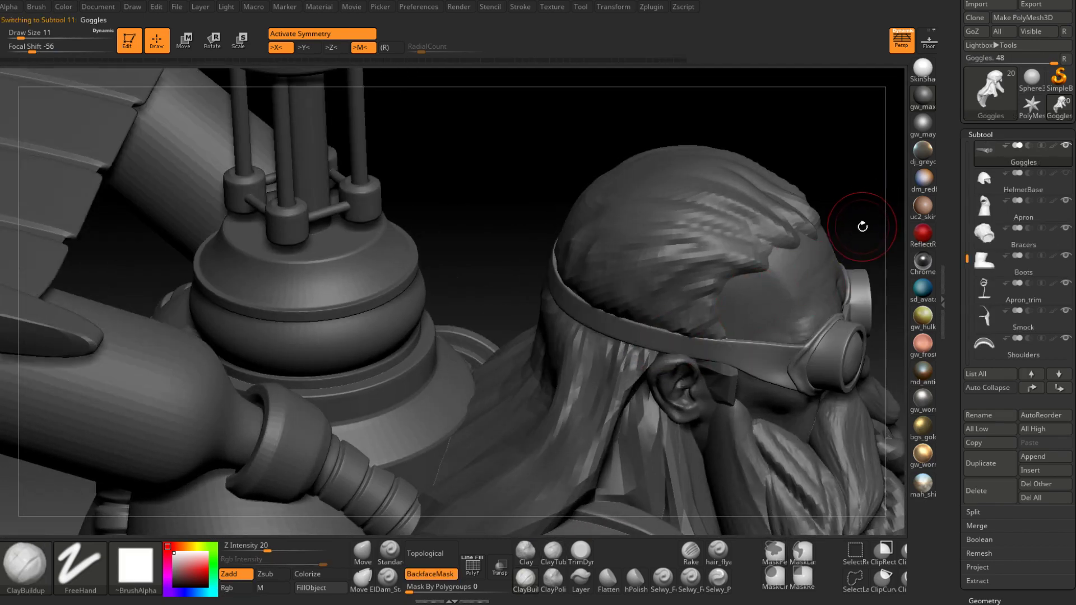
{"action": "key", "text": "shift+d"}
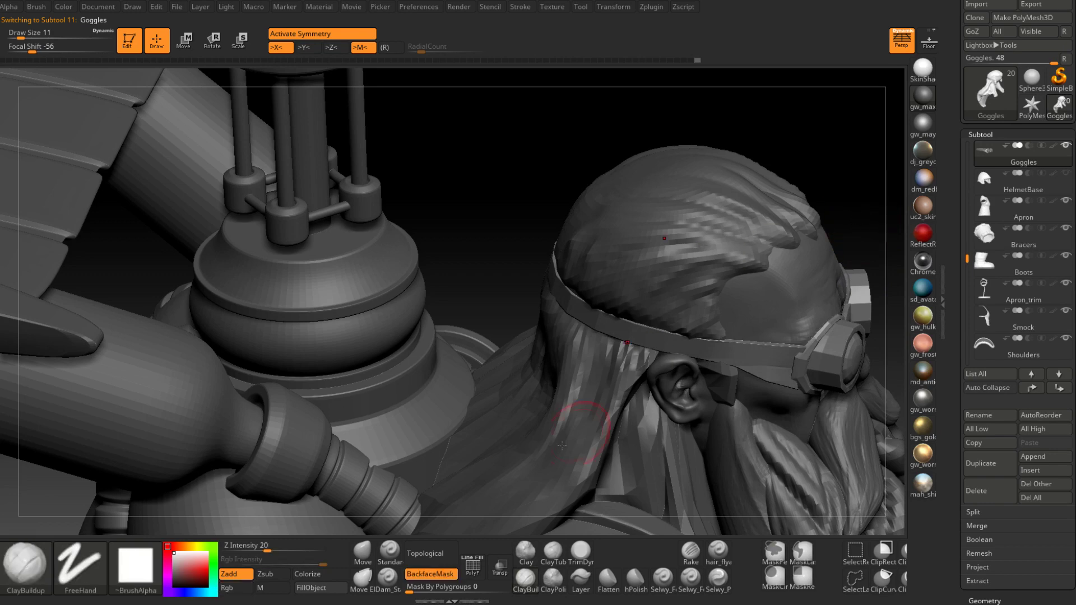
{"action": "left_click", "coordinate": [363, 553]}
{"action": "right_click_drag", "start_coordinate": [636, 327], "coordinate": [587, 322]}
{"action": "key", "text": "s"}
{"action": "left_click_drag", "start_coordinate": [584, 317], "coordinate": [591, 317]}
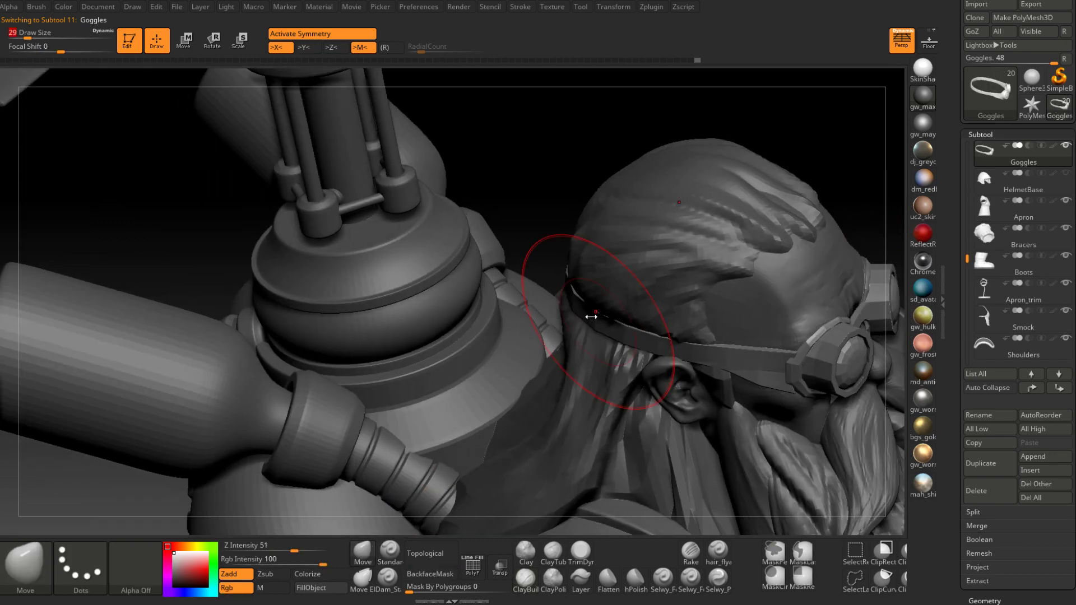
{"action": "mouse_move", "coordinate": [591, 317]}
{"action": "right_mouse_down"}
{"action": "mouse_move", "coordinate": [628, 328]}
{"action": "mouse_move", "coordinate": [683, 323]}
{"action": "mouse_move", "coordinate": [662, 339]}
{"action": "right_mouse_up"}
{"action": "right_click_drag", "start_coordinate": [659, 337], "coordinate": [556, 284]}
{"action": "left_click_drag", "start_coordinate": [555, 283], "coordinate": [550, 280]}
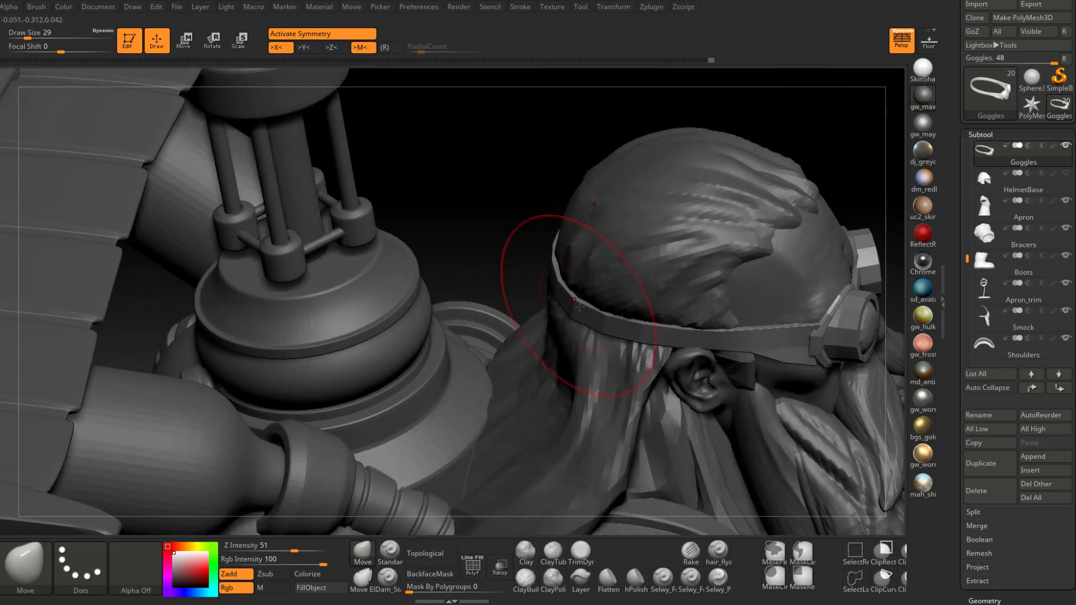
{"action": "key", "text": "d"}
{"action": "mouse_move", "coordinate": [607, 391]}
{"action": "right_mouse_down"}
{"action": "mouse_move", "coordinate": [665, 365]}
{"action": "mouse_move", "coordinate": [622, 314]}
{"action": "right_mouse_up"}
Shape the strap along the back and side of the head with the Move brush at draw size 18.
{"action": "key", "text": "shift"}
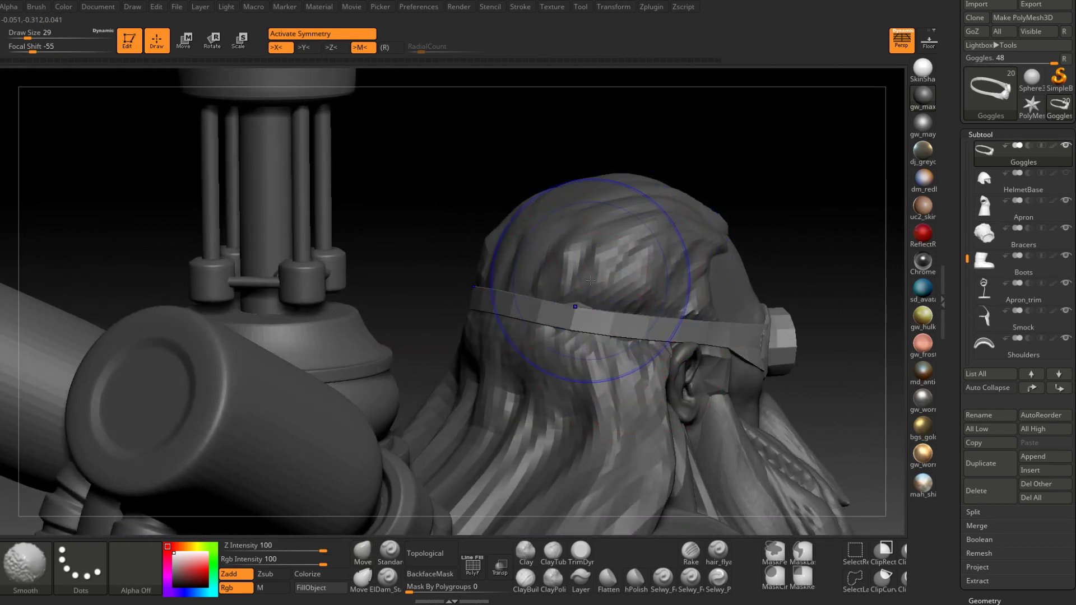
{"action": "key", "text": "space"}
{"action": "left_click_drag", "start_coordinate": [580, 298], "coordinate": [578, 304]}
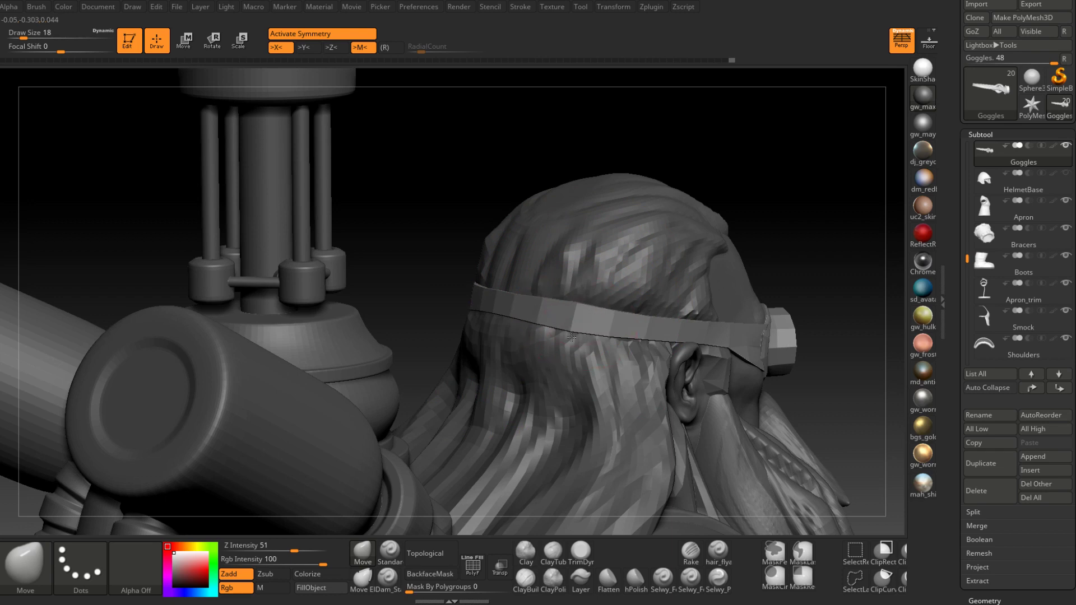
{"action": "mouse_move", "coordinate": [538, 292]}
{"action": "left_mouse_down"}
{"action": "mouse_move", "coordinate": [535, 329]}
{"action": "mouse_move", "coordinate": [504, 325]}
{"action": "mouse_move", "coordinate": [501, 295]}
{"action": "mouse_move", "coordinate": [499, 316]}
{"action": "left_mouse_up"}
{"action": "right_click_drag", "start_coordinate": [649, 361], "coordinate": [615, 353]}
{"action": "mouse_move", "coordinate": [631, 313]}
{"action": "left_mouse_down"}
{"action": "mouse_move", "coordinate": [627, 303]}
{"action": "mouse_move", "coordinate": [625, 327]}
{"action": "mouse_move", "coordinate": [667, 303]}
{"action": "mouse_move", "coordinate": [629, 311]}
{"action": "mouse_move", "coordinate": [658, 340]}
{"action": "left_mouse_up"}
{"action": "right_click_drag", "start_coordinate": [658, 348], "coordinate": [697, 347]}
{"action": "left_click_drag", "start_coordinate": [696, 338], "coordinate": [696, 346]}
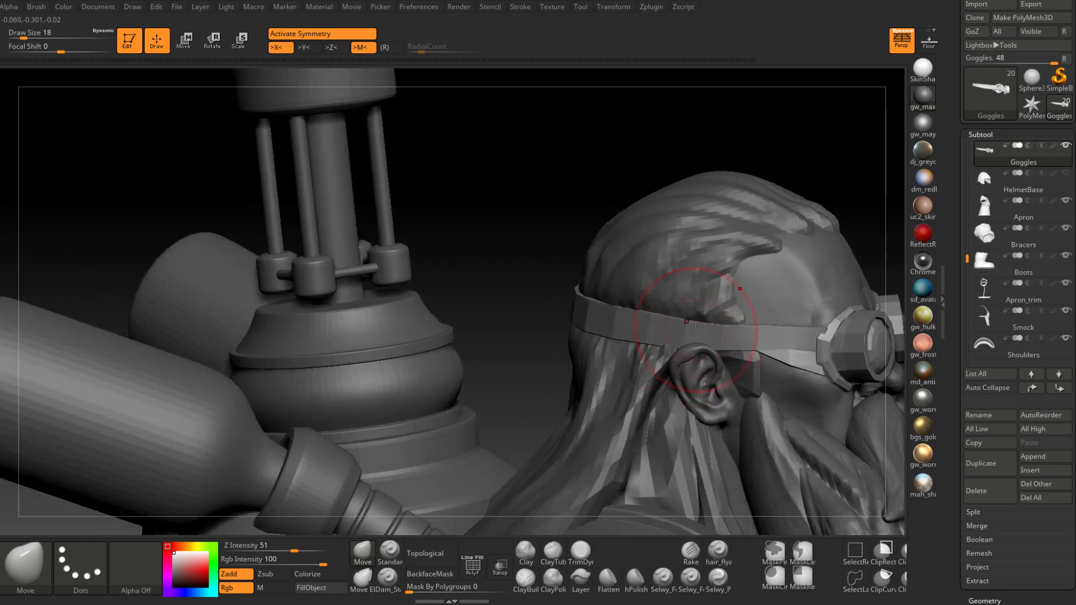
Fit the strap above the ear with the Move brush at draw size 16 and return the goggles to a higher subdivision level.
{"action": "right_click_drag", "start_coordinate": [708, 332], "coordinate": [738, 343]}
{"action": "key", "text": "space"}
{"action": "left_click_drag", "start_coordinate": [735, 350], "coordinate": [726, 367]}
{"action": "mouse_move", "coordinate": [728, 329]}
{"action": "right_mouse_down"}
{"action": "mouse_move", "coordinate": [753, 368]}
{"action": "mouse_move", "coordinate": [745, 338]}
{"action": "right_mouse_up"}
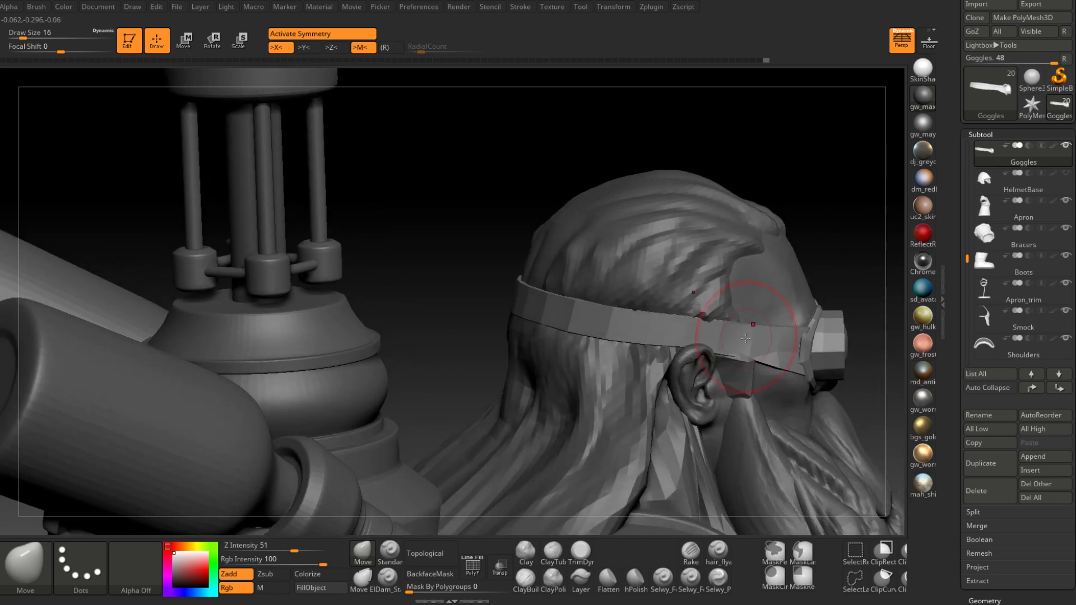
{"action": "key", "text": "d"}
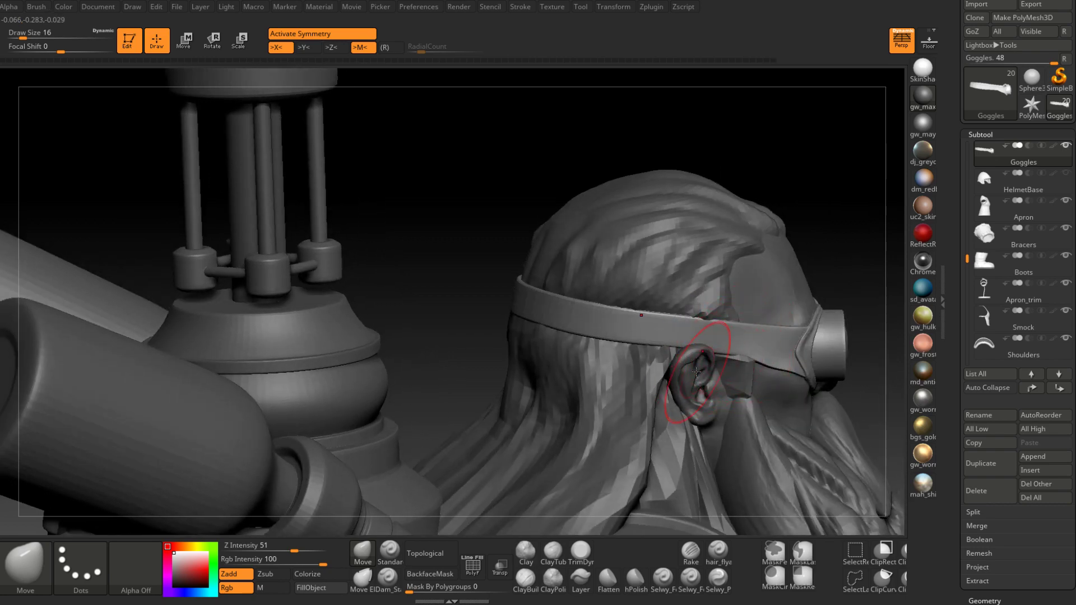
{"action": "right_click_drag", "start_coordinate": [697, 372], "coordinate": [736, 348]}
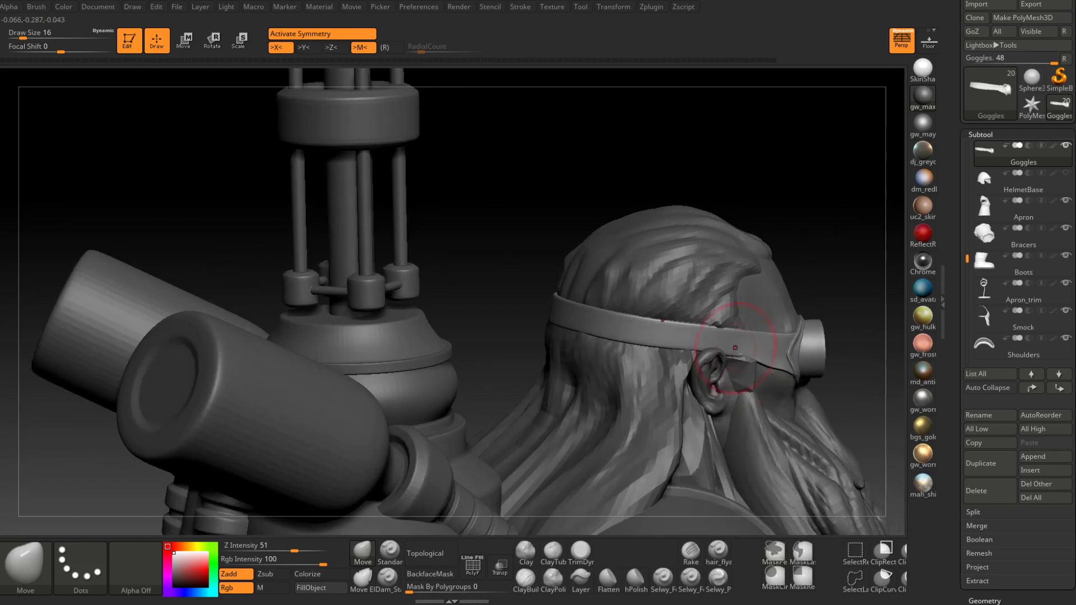
Select the hair mesh and switch to the ClayBuildup brush for sculpting hair around the strap.
{"action": "left_click", "coordinate": [728, 324], "text": "alt"}
{"action": "key", "text": "b"}
{"action": "key", "text": "c"}
{"action": "key", "text": "b"}
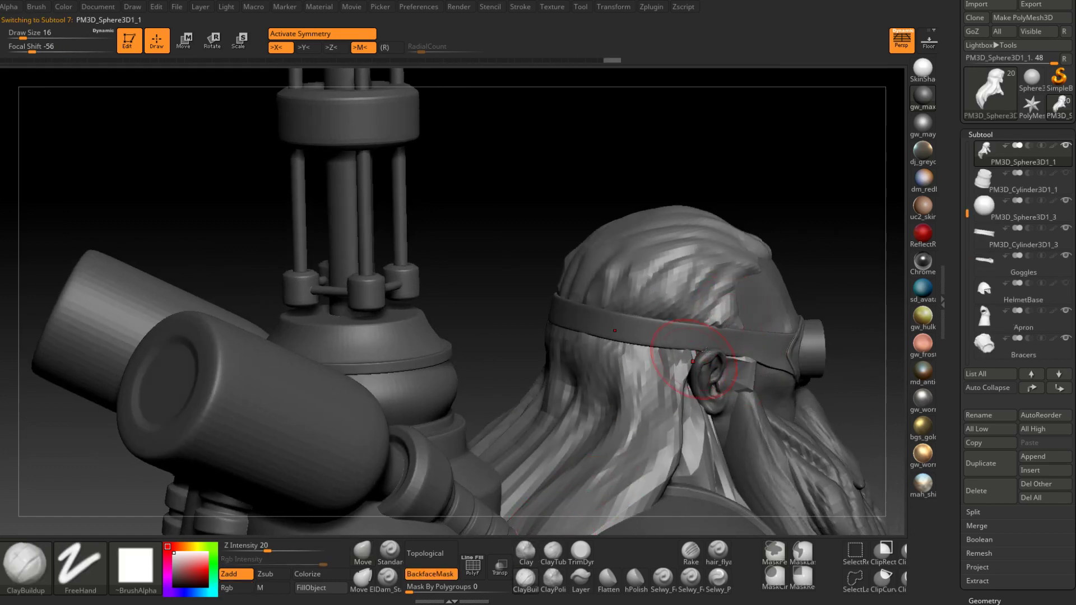
Build up hair strands on the side and back of the head above the goggle strap with ClayBuildup at draw sizes 7 and 16.
{"action": "key", "text": "space"}
{"action": "left_click_drag", "start_coordinate": [728, 340], "coordinate": [721, 340]}
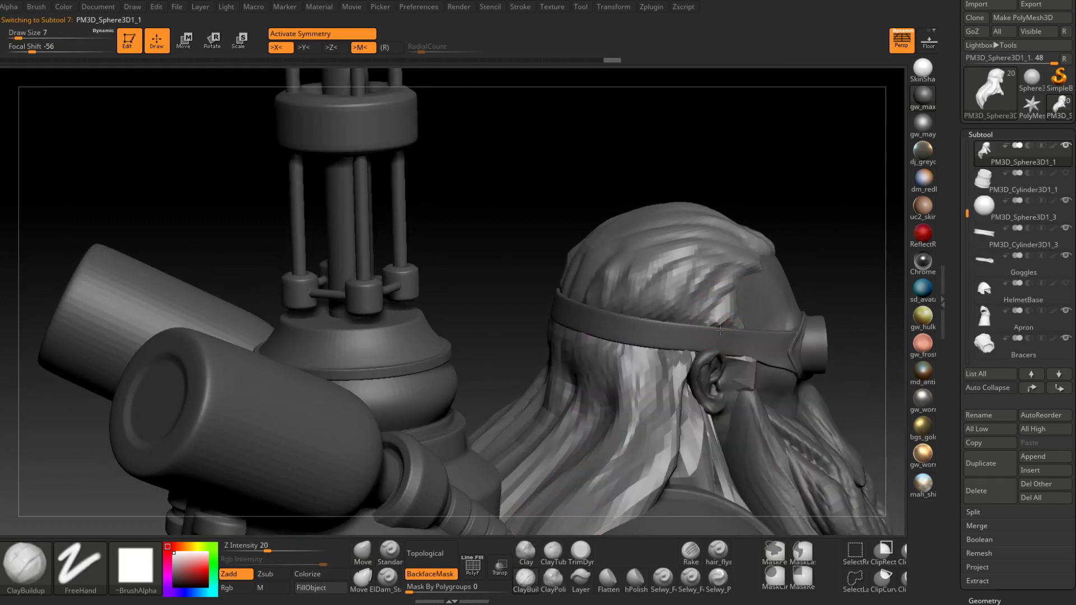
{"action": "mouse_move", "coordinate": [720, 331]}
{"action": "right_mouse_down"}
{"action": "mouse_move", "coordinate": [745, 363]}
{"action": "mouse_move", "coordinate": [760, 337]}
{"action": "mouse_move", "coordinate": [748, 350]}
{"action": "mouse_move", "coordinate": [800, 356]}
{"action": "mouse_move", "coordinate": [630, 302]}
{"action": "mouse_move", "coordinate": [650, 291]}
{"action": "mouse_move", "coordinate": [423, 287]}
{"action": "mouse_move", "coordinate": [598, 285]}
{"action": "right_mouse_up"}
{"action": "key", "text": "shift"}
{"action": "key", "text": "space"}
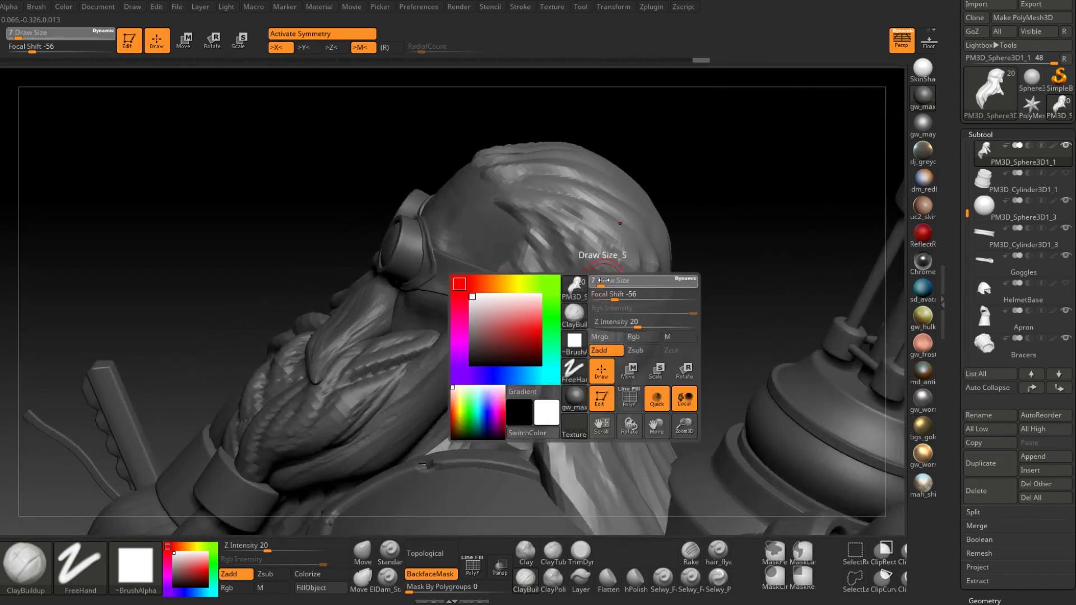
{"action": "left_click_drag", "start_coordinate": [599, 285], "coordinate": [593, 279]}
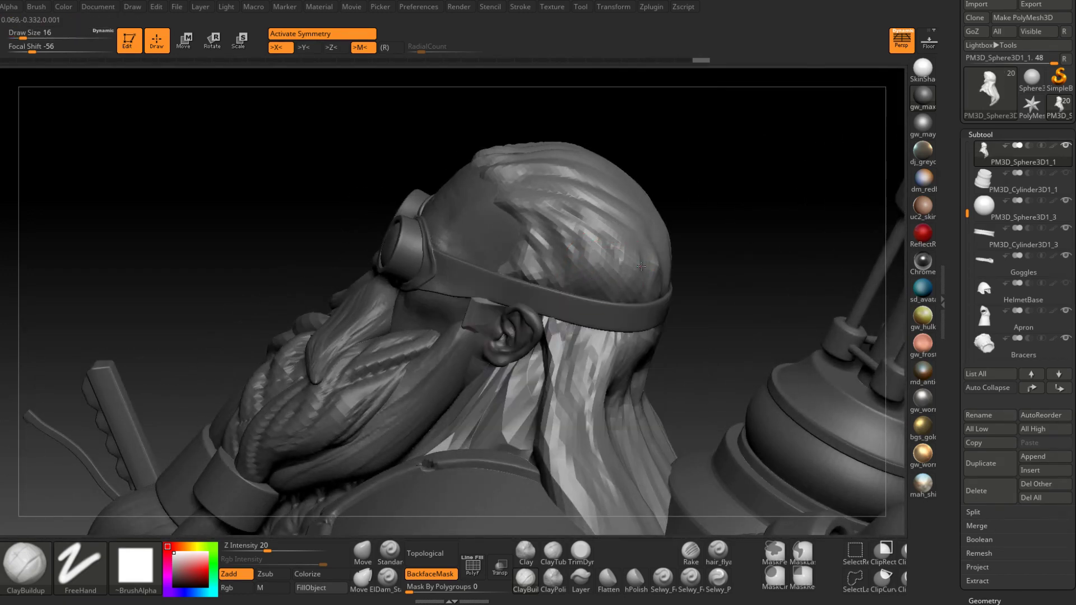
{"action": "right_click_drag", "start_coordinate": [641, 266], "coordinate": [717, 259]}
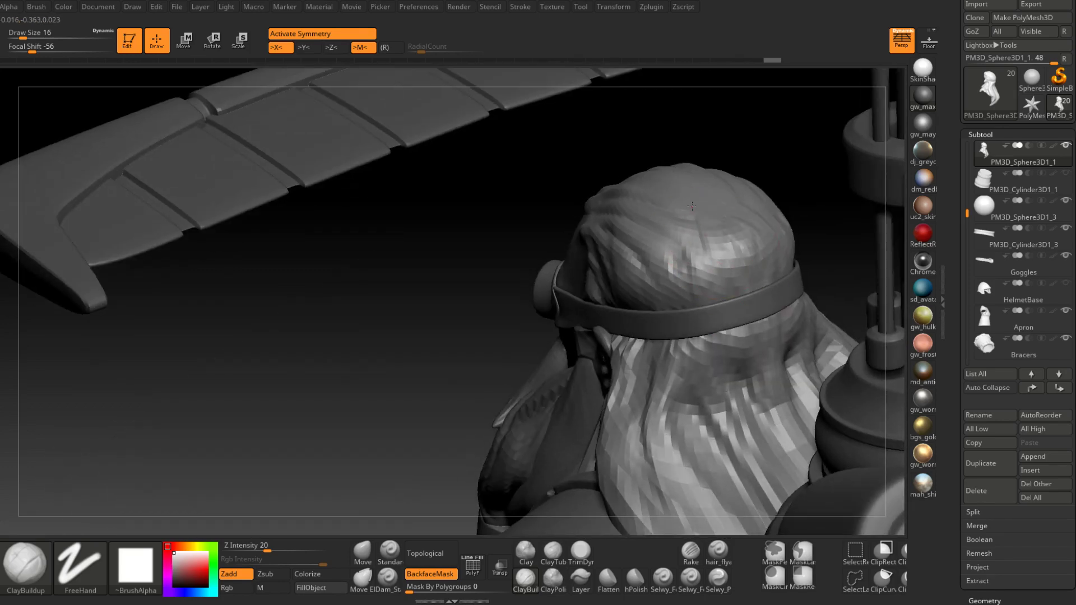
{"action": "right_click_drag", "start_coordinate": [692, 206], "coordinate": [649, 280]}
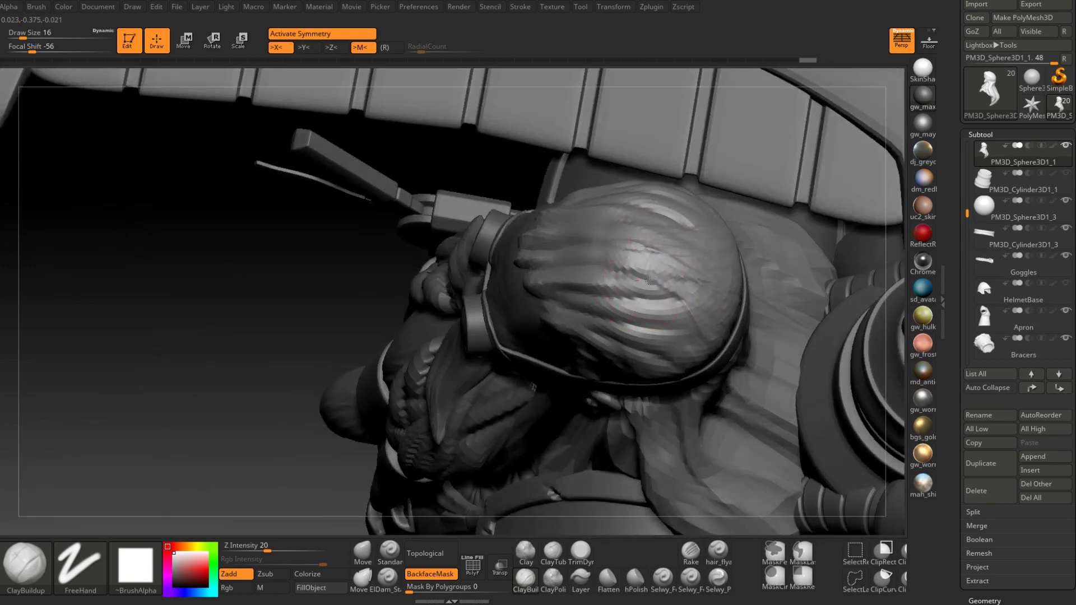
Sculpt hair strands running from the crown to the front hairline with ClayBuildup at draw size 13.
{"action": "right_click_drag", "start_coordinate": [676, 335], "coordinate": [574, 301]}
{"action": "key", "text": "space"}
{"action": "left_click_drag", "start_coordinate": [574, 300], "coordinate": [563, 301]}
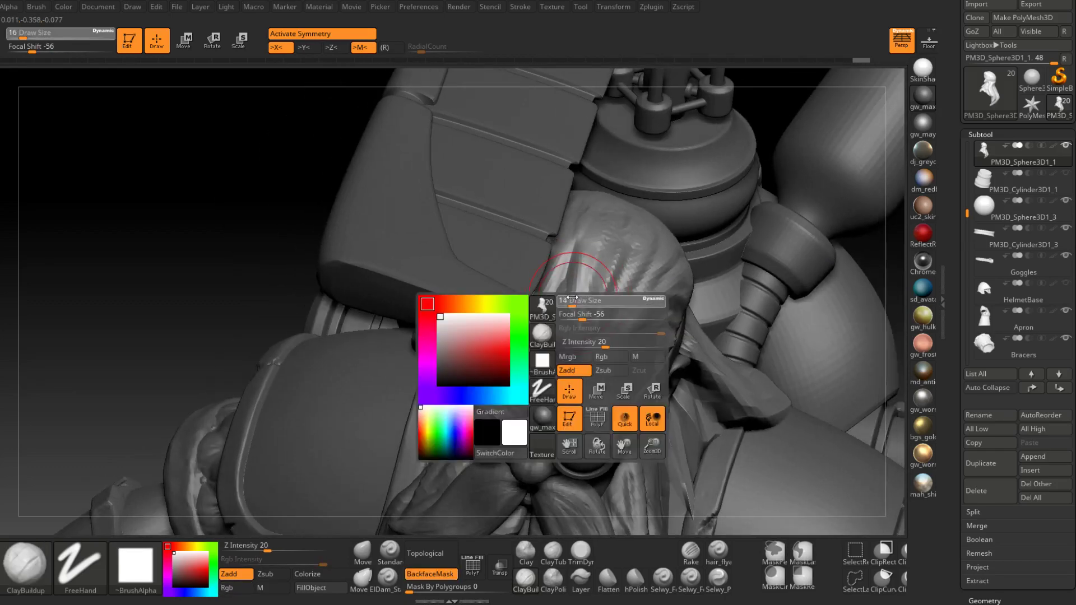
{"action": "right_click_drag", "start_coordinate": [566, 297], "coordinate": [538, 305]}
{"action": "mouse_move", "coordinate": [557, 315]}
{"action": "left_mouse_down"}
{"action": "mouse_move", "coordinate": [577, 263]}
{"action": "mouse_move", "coordinate": [560, 292]}
{"action": "mouse_move", "coordinate": [616, 246]}
{"action": "left_mouse_up"}
{"action": "mouse_move", "coordinate": [617, 247]}
{"action": "right_mouse_down"}
{"action": "mouse_move", "coordinate": [594, 292]}
{"action": "mouse_move", "coordinate": [633, 218]}
{"action": "right_mouse_up"}
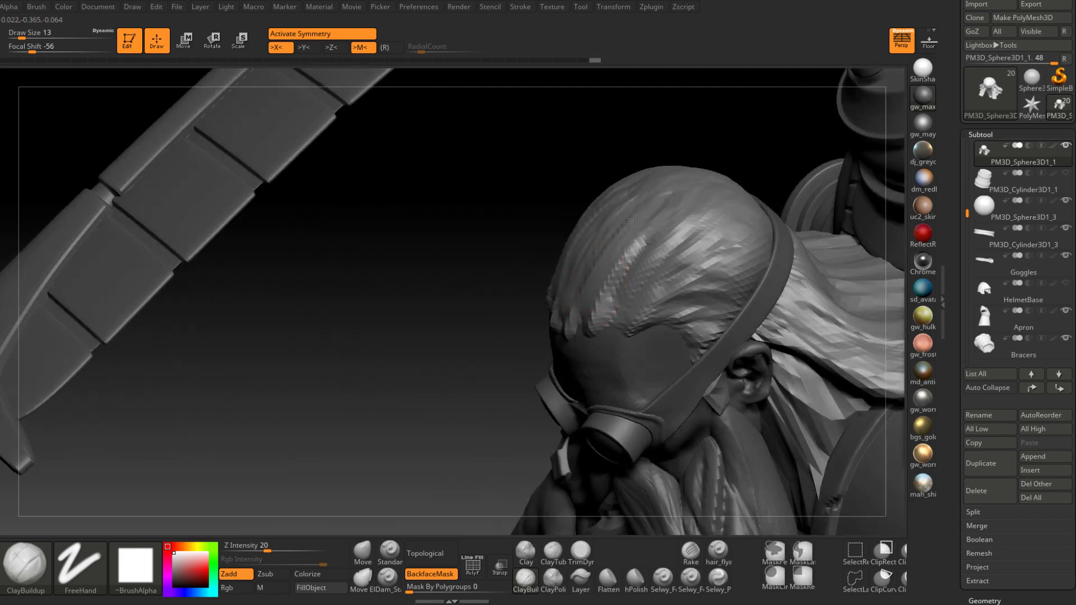
{"action": "left_click_drag", "start_coordinate": [674, 176], "coordinate": [629, 263]}
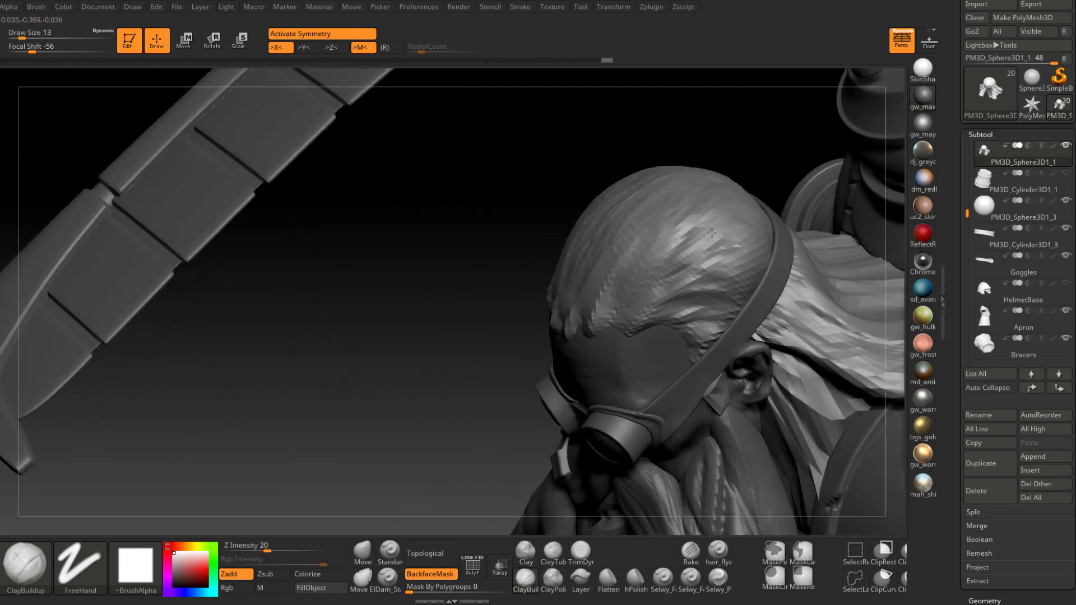
{"action": "right_click_drag", "start_coordinate": [711, 232], "coordinate": [679, 288]}
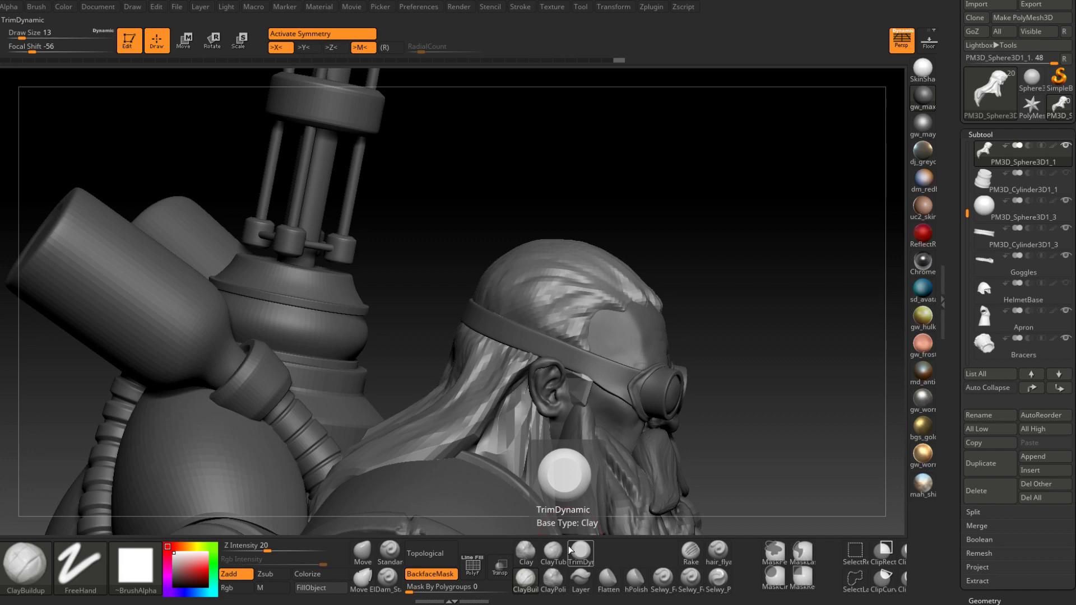
Reshape the long hair hanging over the back of the shoulder with the Move brush at draw size 37.
{"action": "right_click_drag", "start_coordinate": [594, 336], "coordinate": [632, 285]}
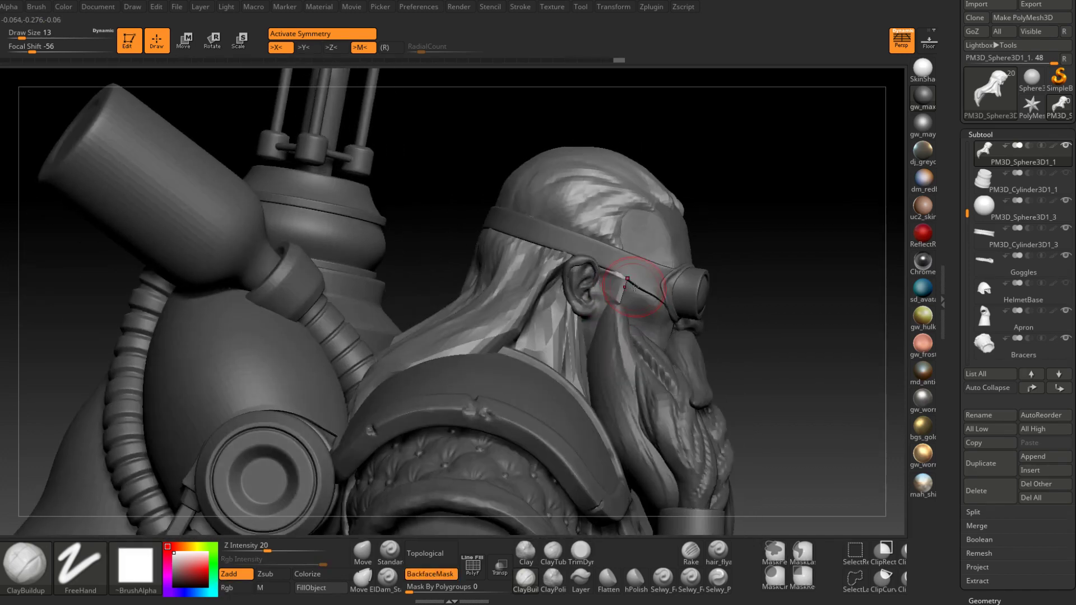
{"action": "mouse_move", "coordinate": [710, 317]}
{"action": "right_mouse_down"}
{"action": "mouse_move", "coordinate": [588, 370]}
{"action": "mouse_move", "coordinate": [648, 364]}
{"action": "mouse_move", "coordinate": [607, 338]}
{"action": "mouse_move", "coordinate": [616, 372]}
{"action": "mouse_move", "coordinate": [646, 376]}
{"action": "mouse_move", "coordinate": [580, 333]}
{"action": "mouse_move", "coordinate": [561, 408]}
{"action": "mouse_move", "coordinate": [583, 442]}
{"action": "mouse_move", "coordinate": [519, 406]}
{"action": "right_mouse_up"}
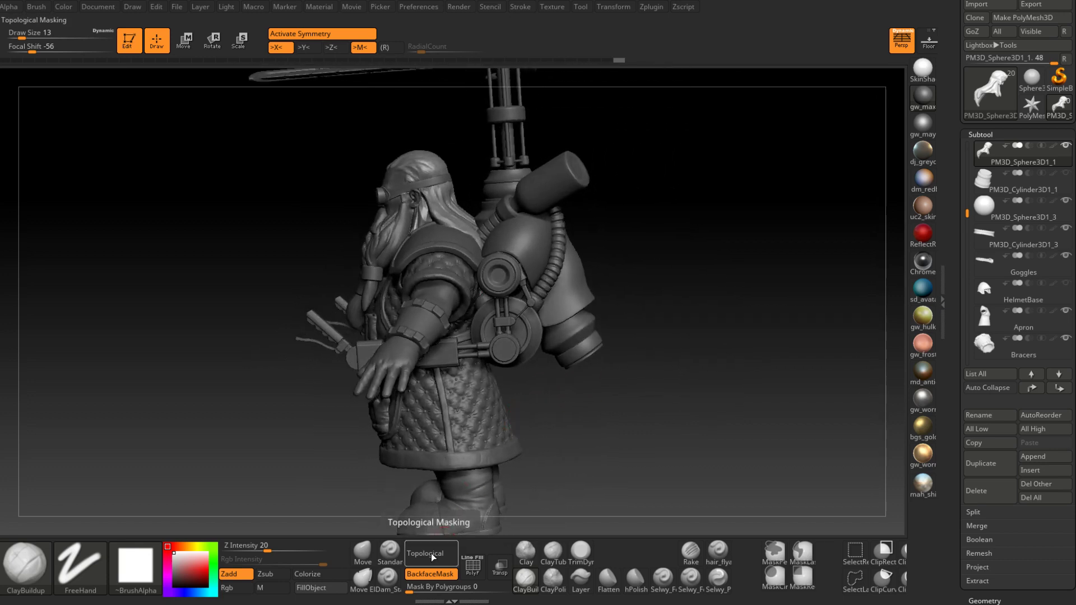
{"action": "right_click_drag", "start_coordinate": [483, 219], "coordinate": [520, 315]}
{"action": "right_click_drag", "start_coordinate": [520, 315], "coordinate": [486, 317]}
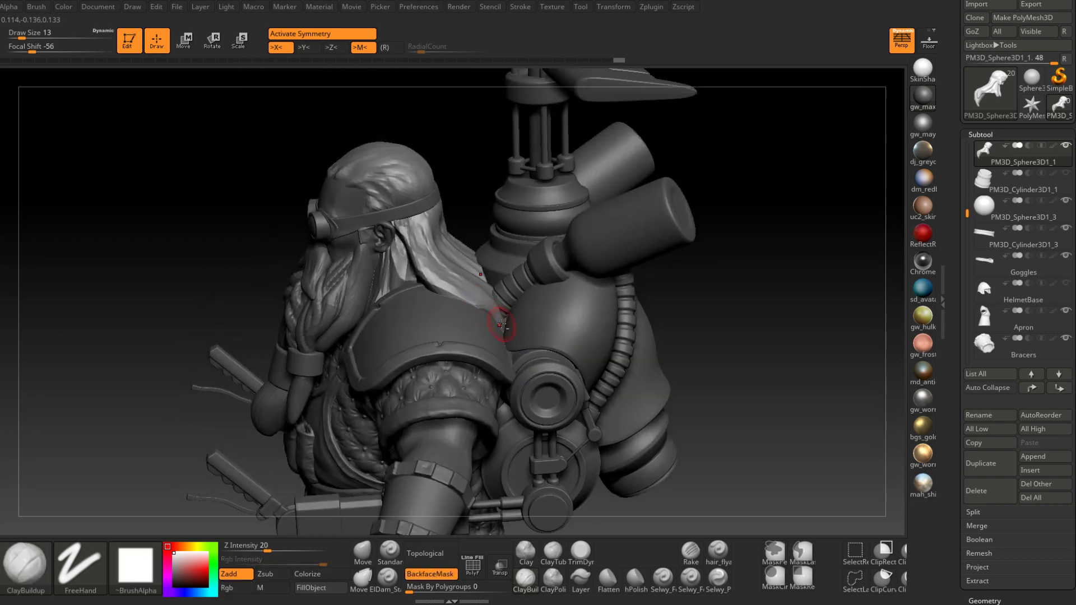
{"action": "left_click", "coordinate": [363, 551]}
{"action": "right_click_drag", "start_coordinate": [396, 391], "coordinate": [443, 314]}
{"action": "key", "text": "space"}
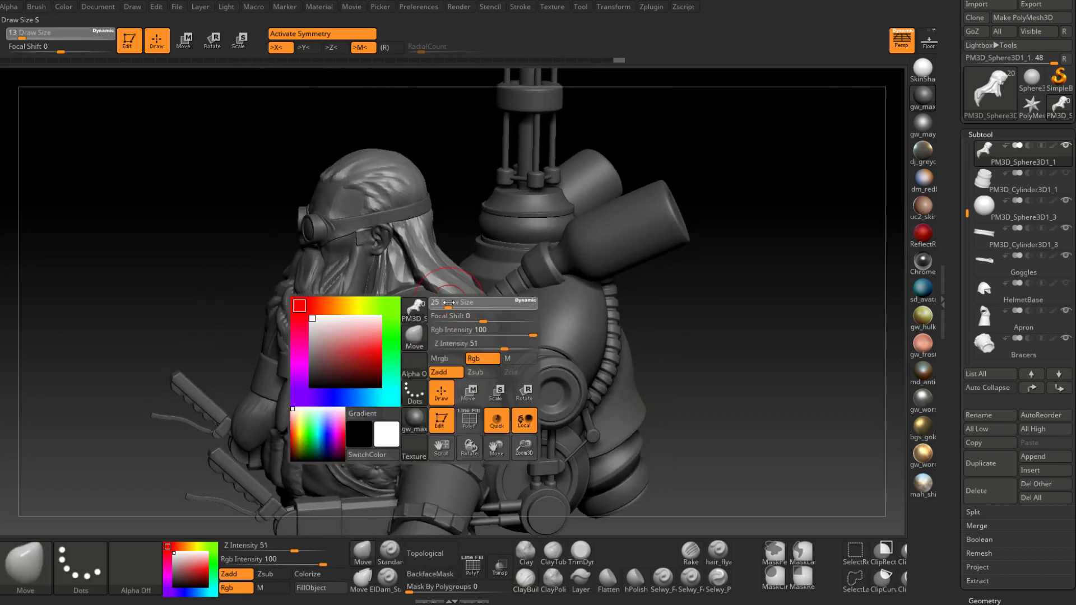
{"action": "left_click_drag", "start_coordinate": [443, 305], "coordinate": [451, 305]}
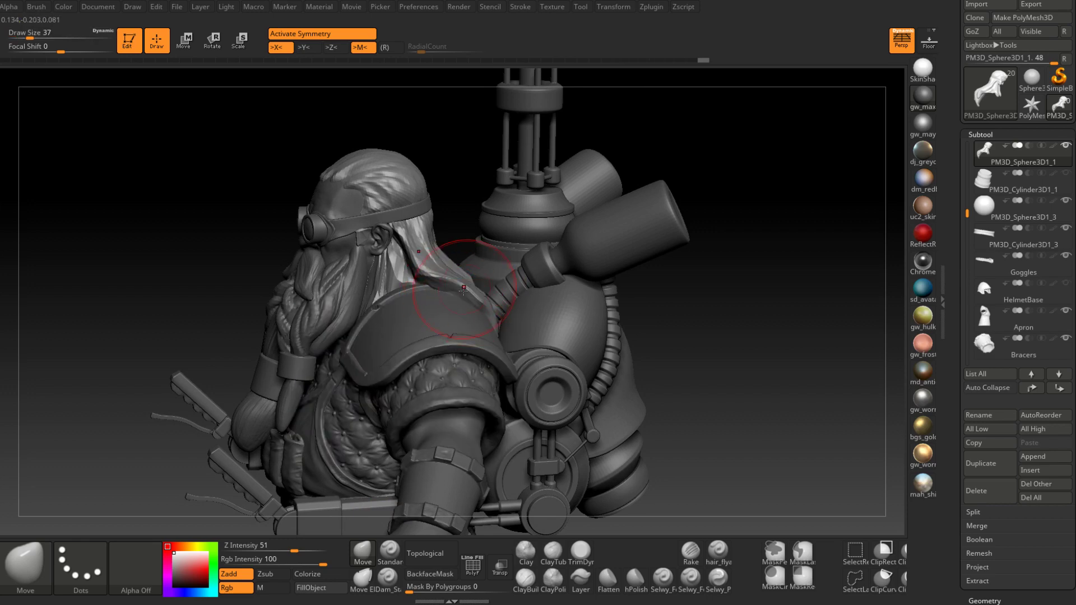
{"action": "right_click_drag", "start_coordinate": [449, 293], "coordinate": [415, 296]}
{"action": "left_click_drag", "start_coordinate": [477, 307], "coordinate": [468, 304]}
{"action": "mouse_move", "coordinate": [469, 304]}
{"action": "right_mouse_down"}
{"action": "mouse_move", "coordinate": [507, 309]}
{"action": "mouse_move", "coordinate": [489, 307]}
{"action": "right_mouse_up"}
{"action": "left_click_drag", "start_coordinate": [460, 293], "coordinate": [456, 288]}
{"action": "mouse_move", "coordinate": [455, 288]}
{"action": "right_mouse_down"}
{"action": "mouse_move", "coordinate": [463, 267]}
{"action": "mouse_move", "coordinate": [509, 264]}
{"action": "mouse_move", "coordinate": [531, 301]}
{"action": "mouse_move", "coordinate": [499, 296]}
{"action": "mouse_move", "coordinate": [507, 322]}
{"action": "mouse_move", "coordinate": [474, 340]}
{"action": "mouse_move", "coordinate": [506, 408]}
{"action": "mouse_move", "coordinate": [469, 277]}
{"action": "mouse_move", "coordinate": [596, 271]}
{"action": "mouse_move", "coordinate": [522, 258]}
{"action": "mouse_move", "coordinate": [515, 281]}
{"action": "mouse_move", "coordinate": [498, 265]}
{"action": "right_mouse_up"}
Smooth the hair strands along the front hairline and top of the head at draw size 22.
{"action": "key", "text": "space"}
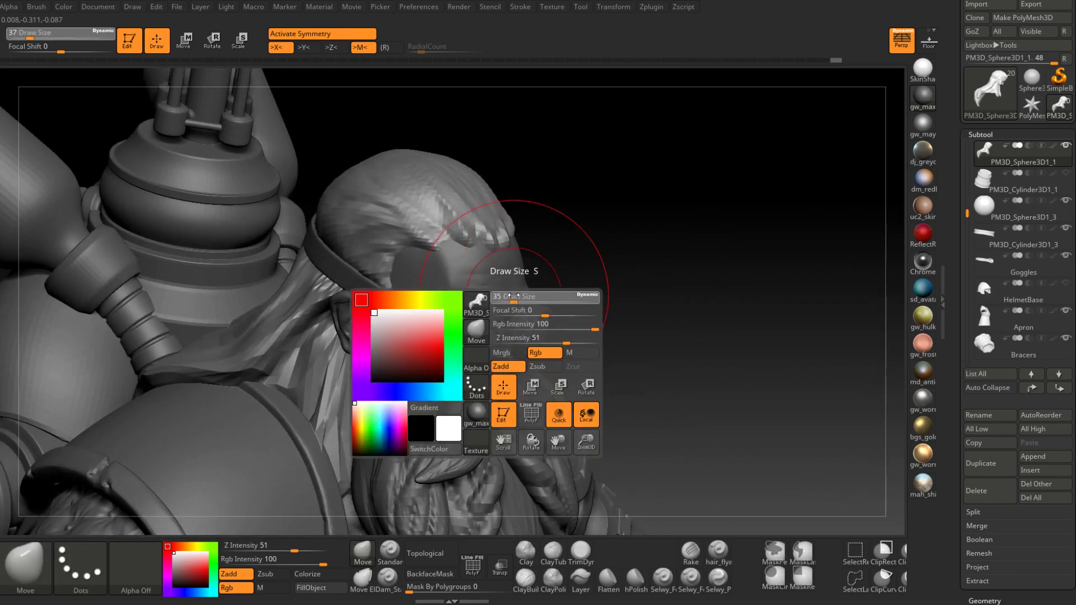
{"action": "key", "text": "space"}
{"action": "key", "text": "shift"}
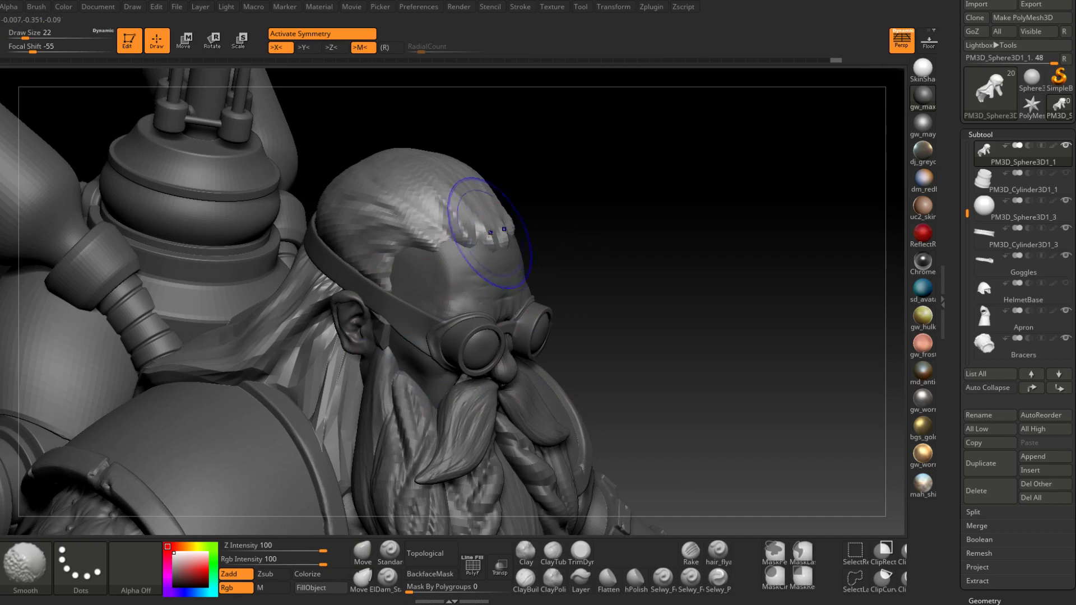
{"action": "left_click_drag", "start_coordinate": [447, 231], "coordinate": [434, 233], "text": "shift"}
{"action": "right_click_drag", "start_coordinate": [434, 233], "coordinate": [392, 231]}
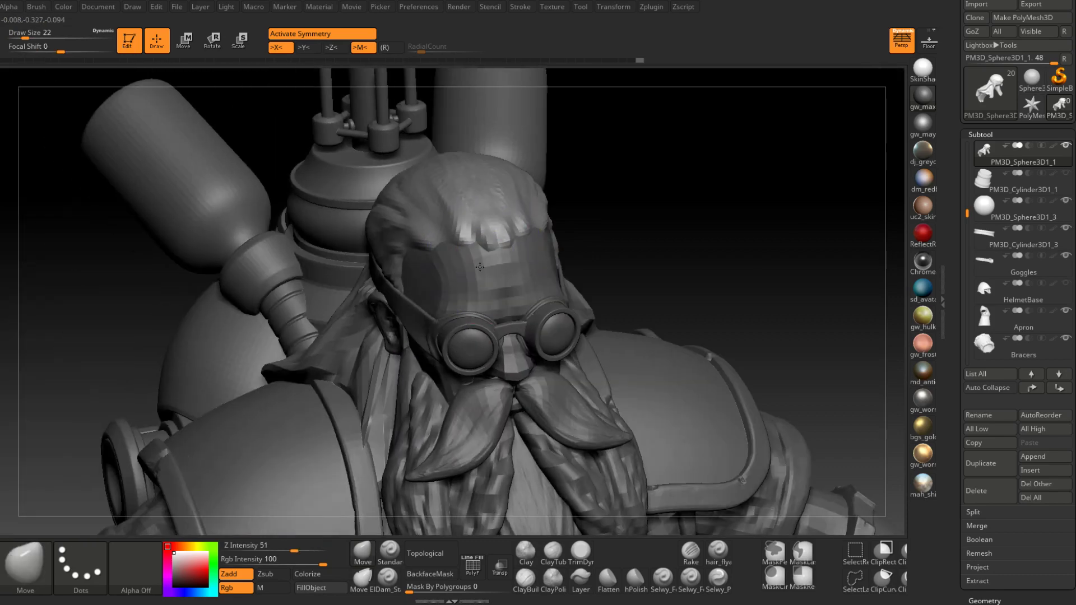
{"action": "left_click_drag", "start_coordinate": [493, 224], "coordinate": [519, 229], "text": "shift"}
{"action": "right_click_drag", "start_coordinate": [538, 230], "coordinate": [505, 223]}
{"action": "left_click_drag", "start_coordinate": [532, 194], "coordinate": [545, 189], "text": "shift"}
{"action": "right_click_drag", "start_coordinate": [546, 189], "coordinate": [496, 182]}
{"action": "left_click_drag", "start_coordinate": [581, 204], "coordinate": [591, 196], "text": "shift"}
Select the beard subtool and adjust its side strand in front of the ear with the Move brush at draw size 14.
{"action": "mouse_move", "coordinate": [655, 238]}
{"action": "right_mouse_down"}
{"action": "mouse_move", "coordinate": [626, 233]}
{"action": "mouse_move", "coordinate": [638, 254]}
{"action": "mouse_move", "coordinate": [611, 257]}
{"action": "right_mouse_up"}
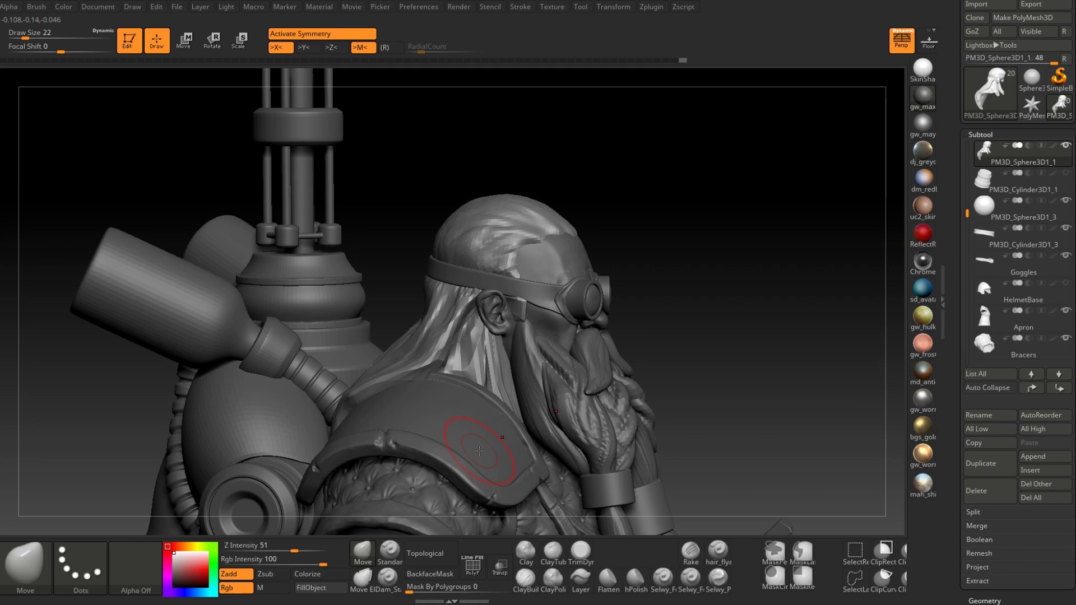
{"action": "mouse_move", "coordinate": [620, 359]}
{"action": "right_mouse_down"}
{"action": "mouse_move", "coordinate": [636, 372]}
{"action": "mouse_move", "coordinate": [552, 372]}
{"action": "mouse_move", "coordinate": [569, 317]}
{"action": "right_mouse_up"}
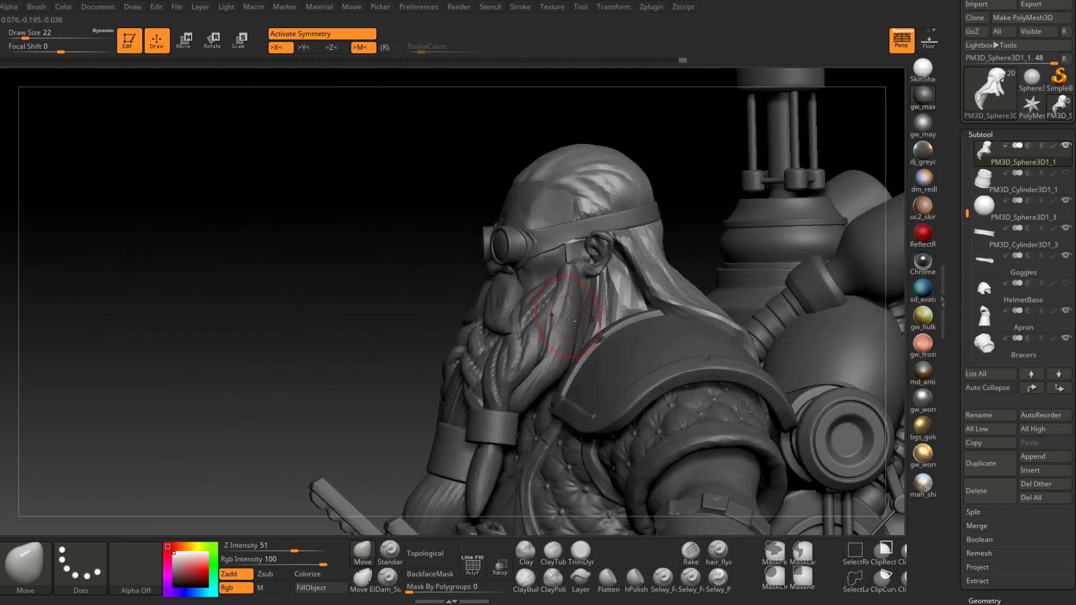
{"action": "left_click", "coordinate": [572, 299], "text": "alt"}
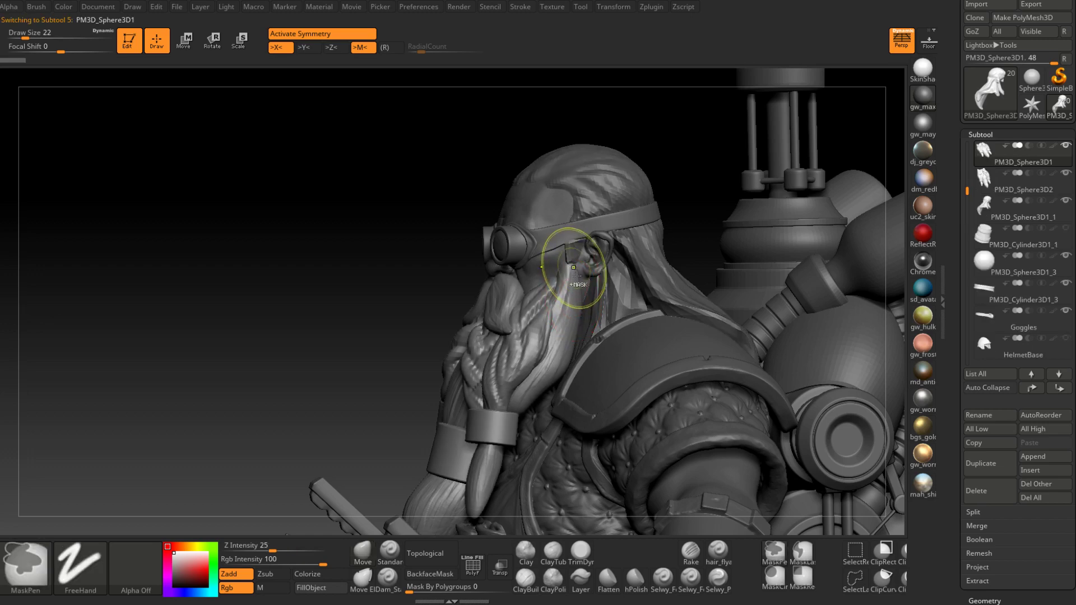
{"action": "right_click_drag", "start_coordinate": [577, 265], "coordinate": [579, 271], "text": "ctrl"}
{"action": "key", "text": "space"}
{"action": "mouse_move", "coordinate": [579, 270]}
{"action": "left_mouse_down"}
{"action": "mouse_move", "coordinate": [567, 247]}
{"action": "mouse_move", "coordinate": [588, 289]}
{"action": "left_mouse_up"}
{"action": "mouse_move", "coordinate": [594, 319]}
{"action": "right_mouse_down"}
{"action": "mouse_move", "coordinate": [573, 312]}
{"action": "mouse_move", "coordinate": [621, 311]}
{"action": "right_mouse_up"}
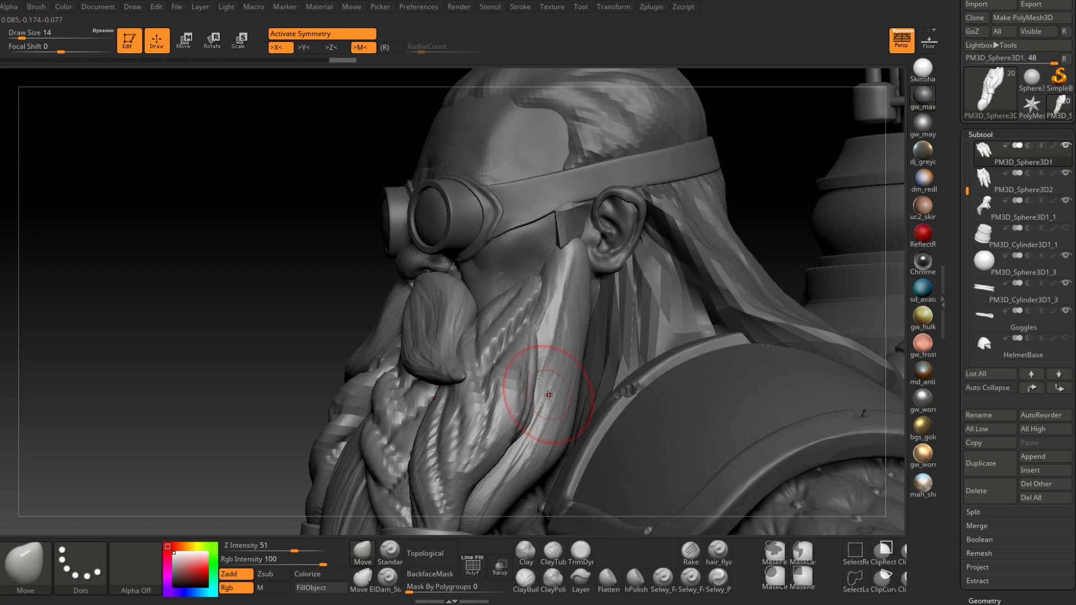
Enlarge the Move brush to draw size 22 and reshape the outer edge of the beard below the ear.
{"action": "right_click_drag", "start_coordinate": [567, 368], "coordinate": [577, 365]}
{"action": "key", "text": "space"}
{"action": "left_click_drag", "start_coordinate": [577, 365], "coordinate": [580, 364]}
{"action": "right_click_drag", "start_coordinate": [579, 358], "coordinate": [573, 357]}
{"action": "left_click_drag", "start_coordinate": [574, 357], "coordinate": [574, 415]}
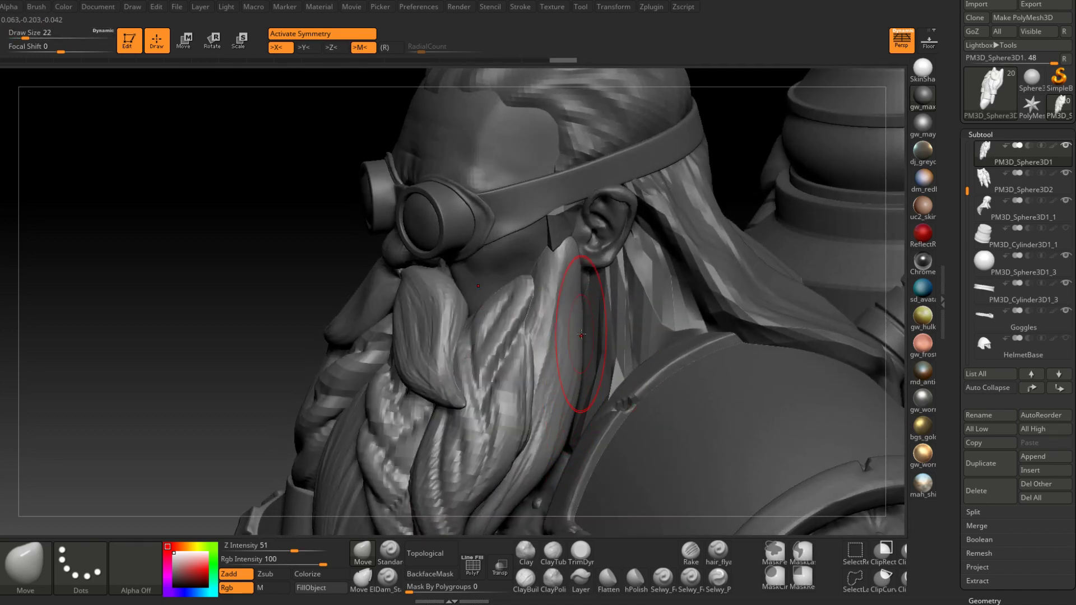
Refine the beard's side edge just under the ear with further Move brush pulls, reducing the draw size to 14.
{"action": "left_click_drag", "start_coordinate": [584, 333], "coordinate": [584, 298]}
{"action": "key", "text": "space"}
{"action": "right_click_drag", "start_coordinate": [581, 306], "coordinate": [585, 312]}
{"action": "key", "text": "space"}
{"action": "left_click_drag", "start_coordinate": [586, 312], "coordinate": [585, 330]}
{"action": "right_click_drag", "start_coordinate": [585, 337], "coordinate": [583, 297], "text": "ctrl"}
Save the project.
{"action": "mouse_move", "coordinate": [538, 365]}
{"action": "right_mouse_down"}
{"action": "mouse_move", "coordinate": [594, 361]}
{"action": "mouse_move", "coordinate": [595, 346]}
{"action": "mouse_move", "coordinate": [555, 336]}
{"action": "mouse_move", "coordinate": [589, 313]}
{"action": "mouse_move", "coordinate": [595, 238]}
{"action": "right_mouse_up"}
{"action": "right_click_drag", "start_coordinate": [779, 288], "coordinate": [590, 370]}
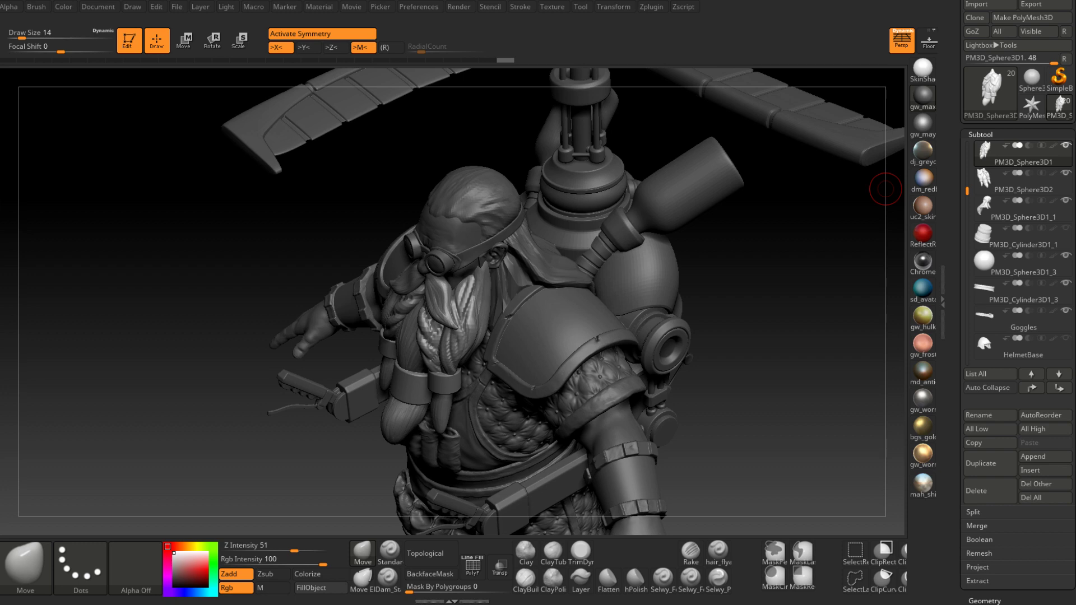
{"action": "key", "text": "ctrl+s"}
Show the HelmetBase subtool and make it the active subtool.
{"action": "scroll", "coordinate": [1067, 230], "scroll_direction": "up", "scroll_amount": 4}
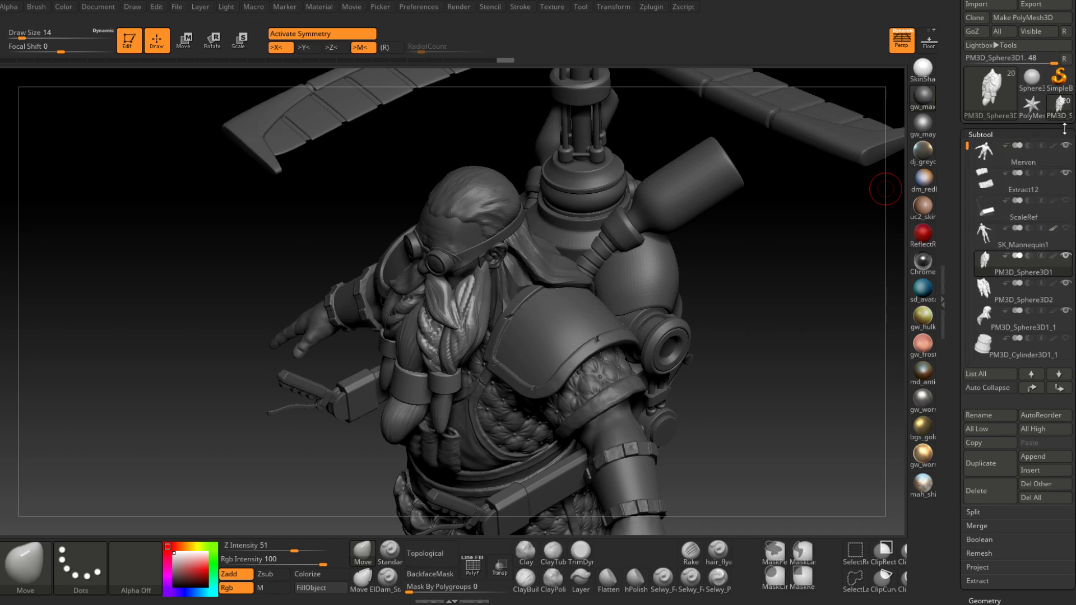
{"action": "mouse_move", "coordinate": [1059, 200]}
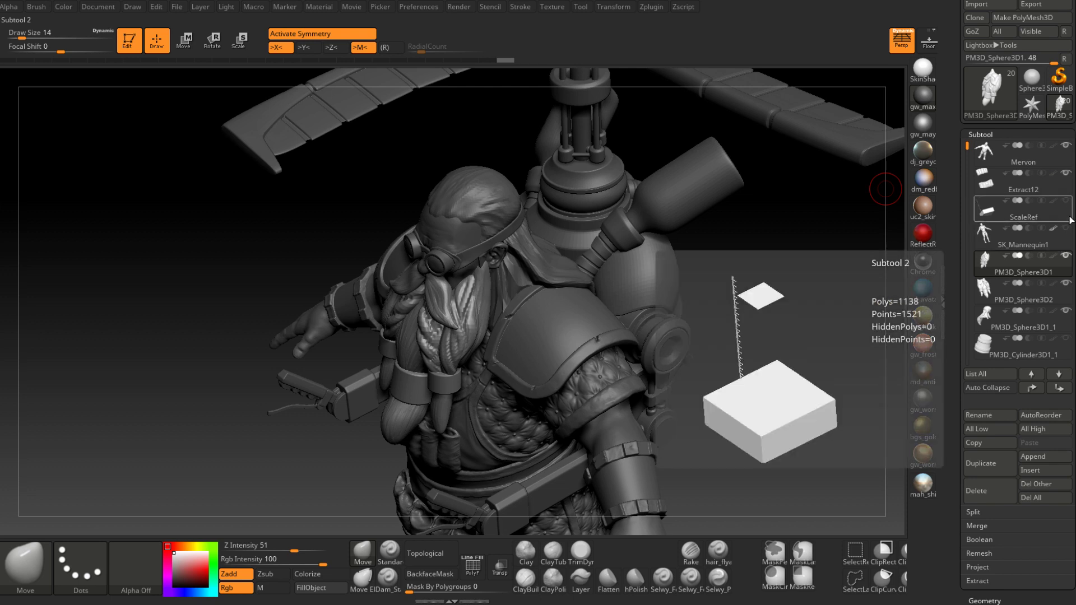
{"action": "left_click_drag", "start_coordinate": [971, 147], "coordinate": [976, 249]}
{"action": "left_click", "coordinate": [1066, 173]}
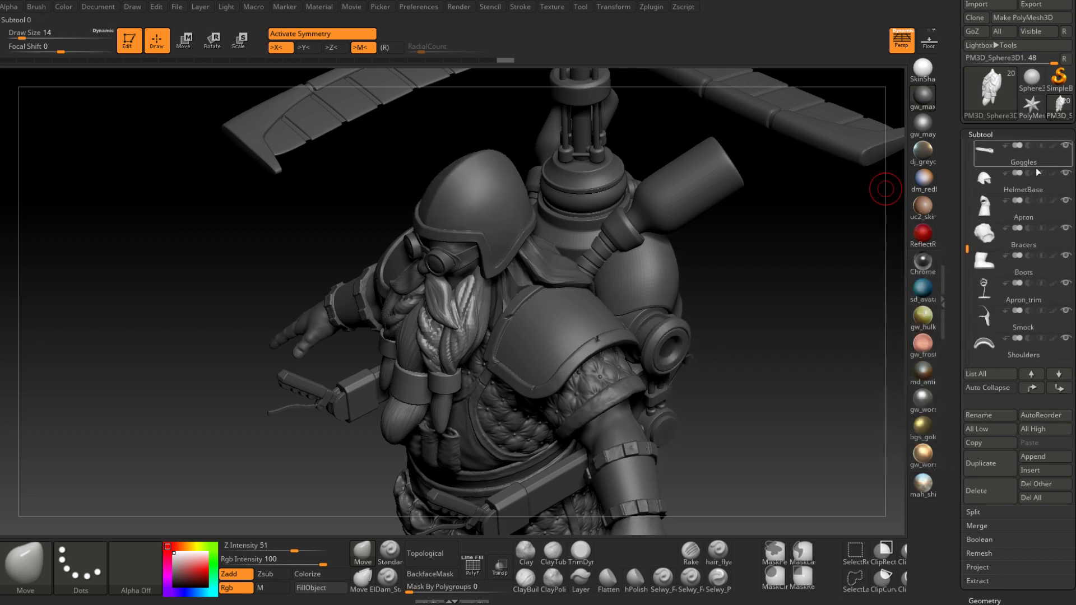
{"action": "left_click", "coordinate": [503, 231], "text": "alt"}
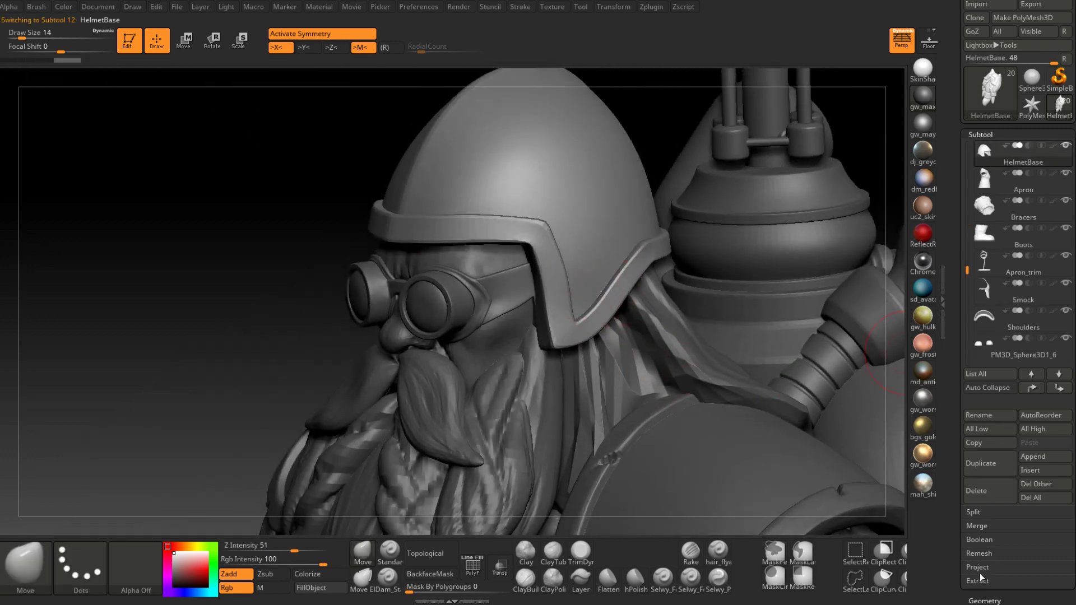
Try to reconstruct the helmet's lower subdivision, and divide its mesh once with subdivision smoothing turned off.
{"action": "left_click", "coordinate": [984, 601]}
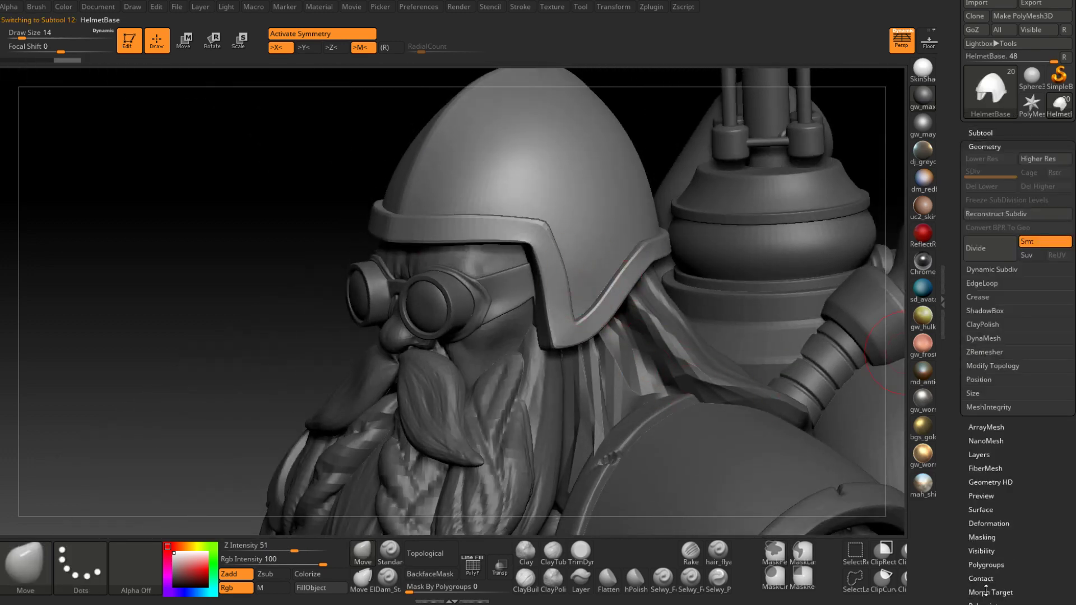
{"action": "left_click", "coordinate": [1027, 241]}
{"action": "left_click", "coordinate": [1010, 214]}
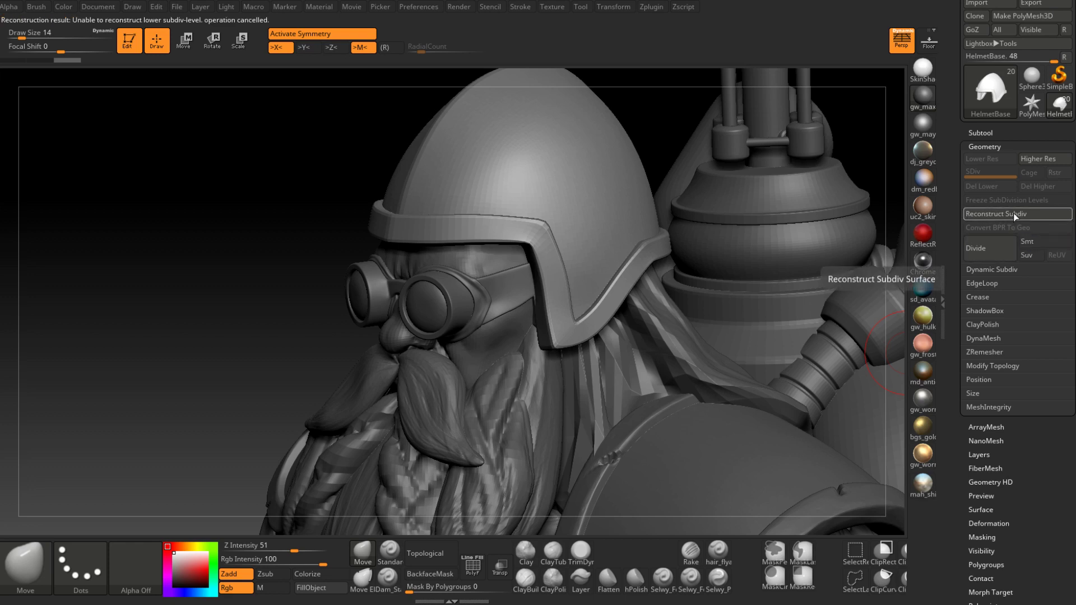
{"action": "left_click", "coordinate": [1001, 250]}
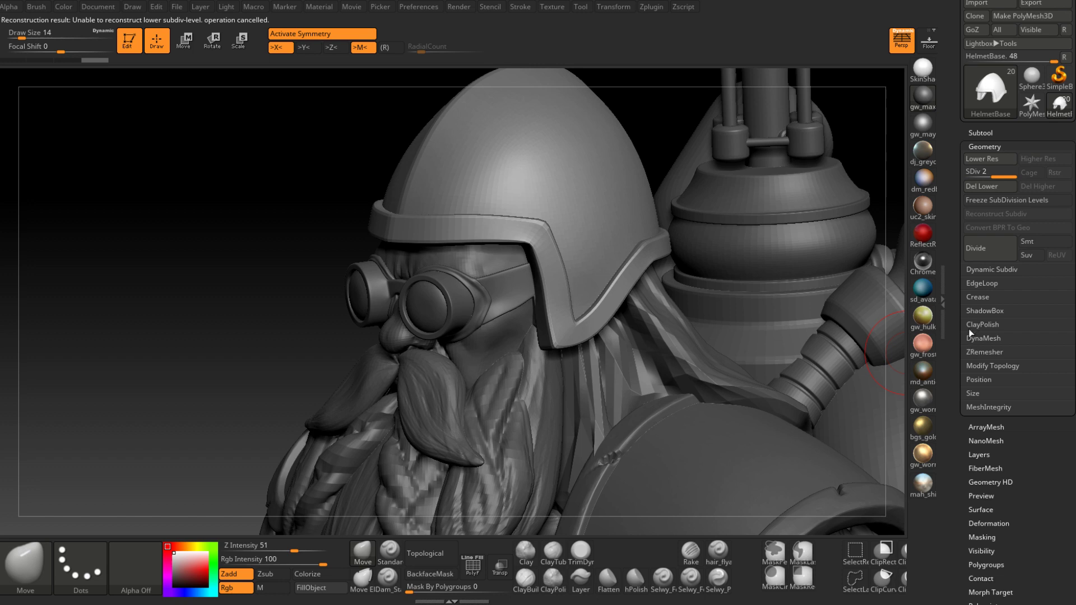
{"action": "key", "text": "ctrl"}
{"action": "key", "text": "ctrl"}
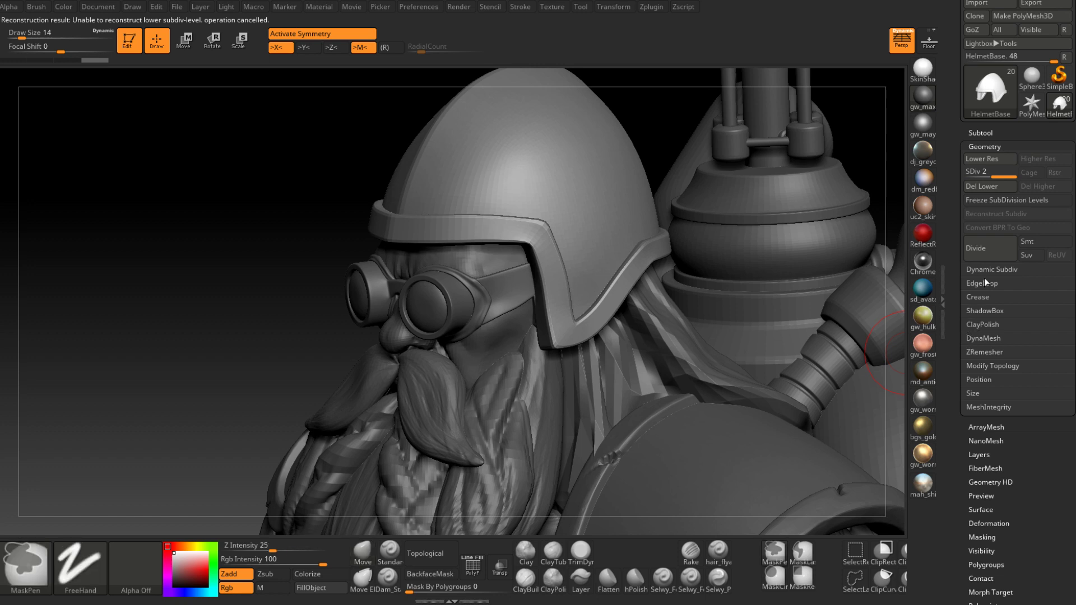
Turn subdivision smoothing back on and divide the helmet mesh up to subdivision level 3.
{"action": "left_click_drag", "start_coordinate": [340, 341], "coordinate": [415, 381]}
{"action": "key", "text": "ctrl"}
{"action": "key", "text": "ctrl"}
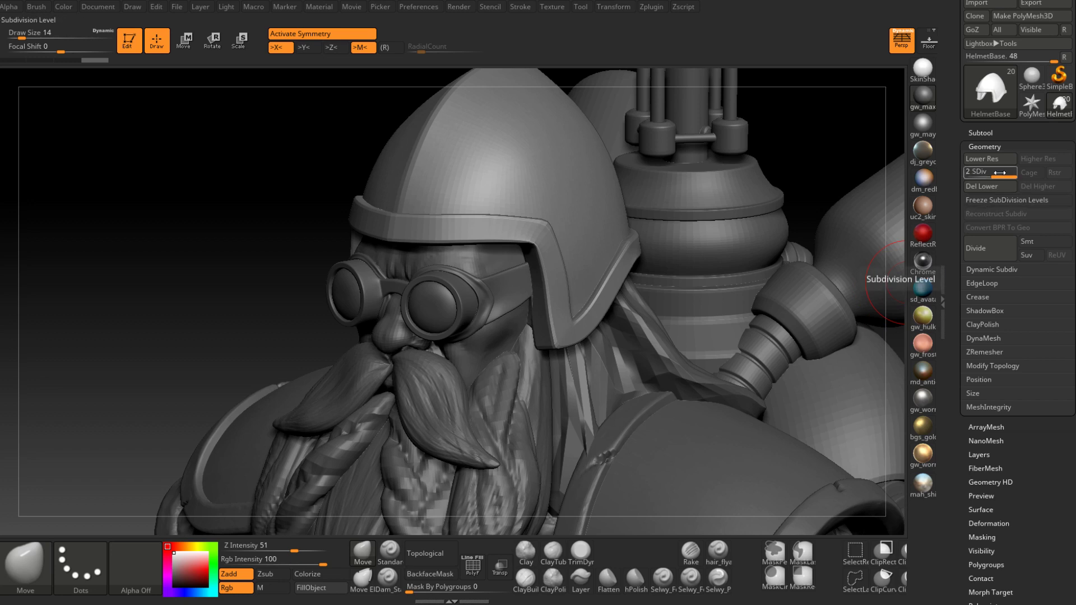
{"action": "left_click", "coordinate": [980, 186]}
{"action": "left_click", "coordinate": [1003, 213]}
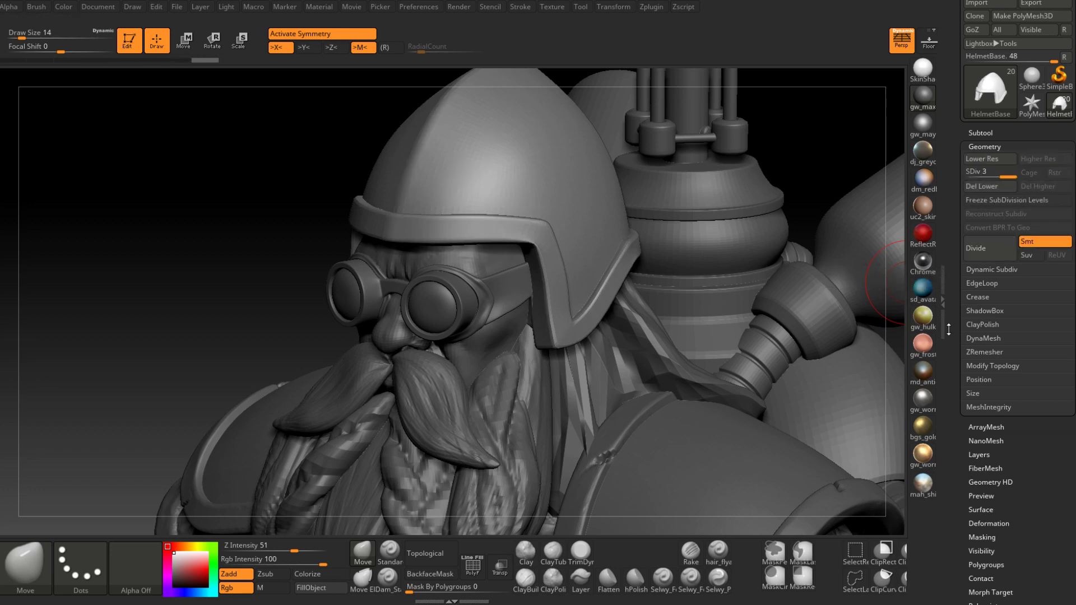
Choose the ClayBuildup brush and lower the HelmetBase subtool to subdivision level 1.
{"action": "left_click", "coordinate": [526, 580]}
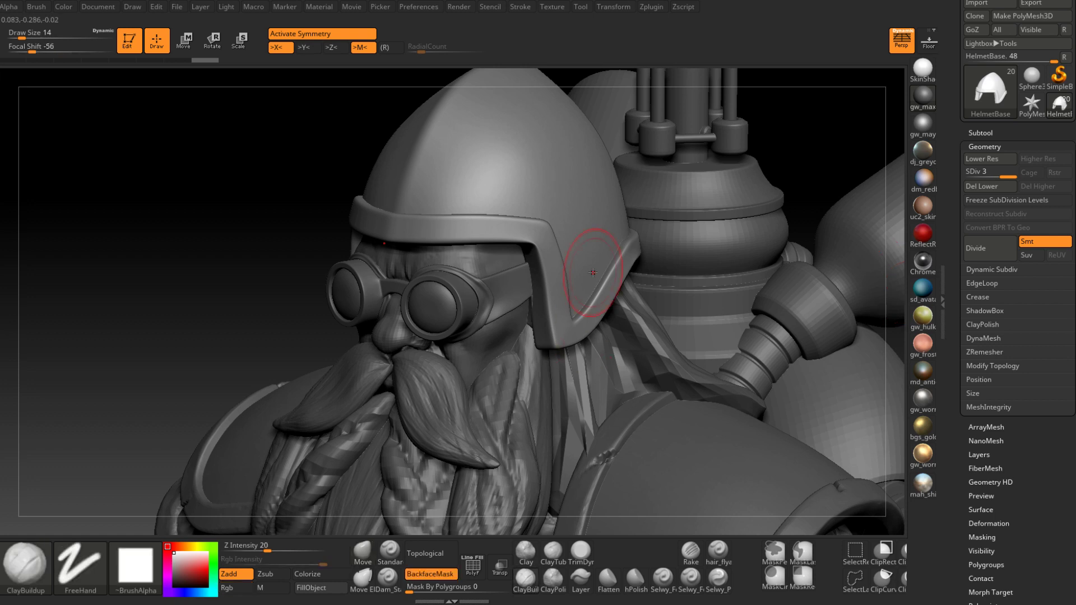
{"action": "mouse_move", "coordinate": [562, 261]}
{"action": "right_mouse_down"}
{"action": "mouse_move", "coordinate": [571, 227]}
{"action": "mouse_move", "coordinate": [559, 235]}
{"action": "right_mouse_up"}
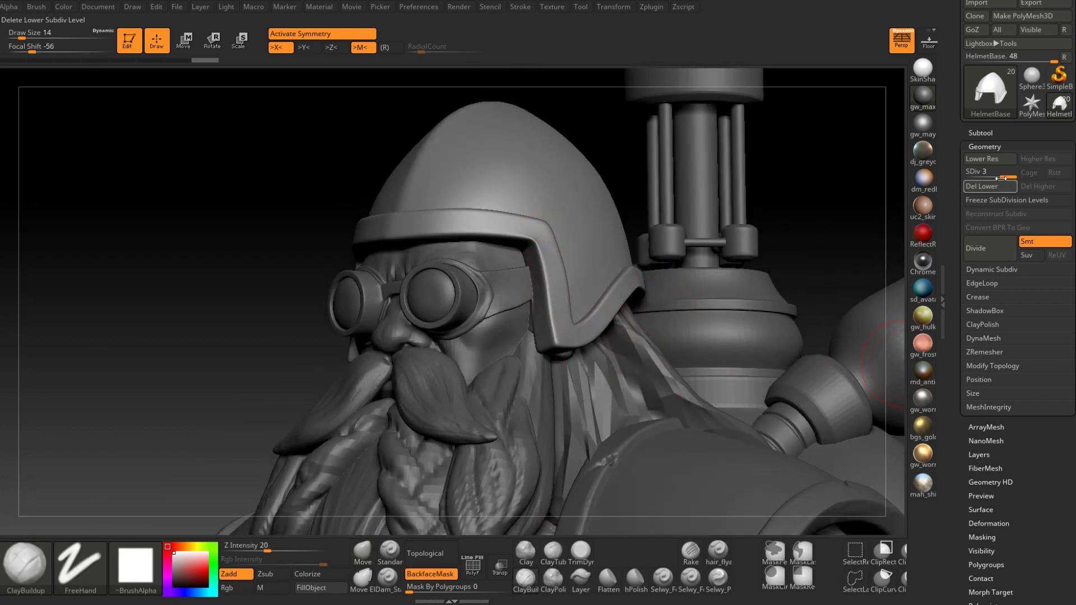
{"action": "left_click", "coordinate": [973, 175]}
{"action": "left_click", "coordinate": [989, 564]}
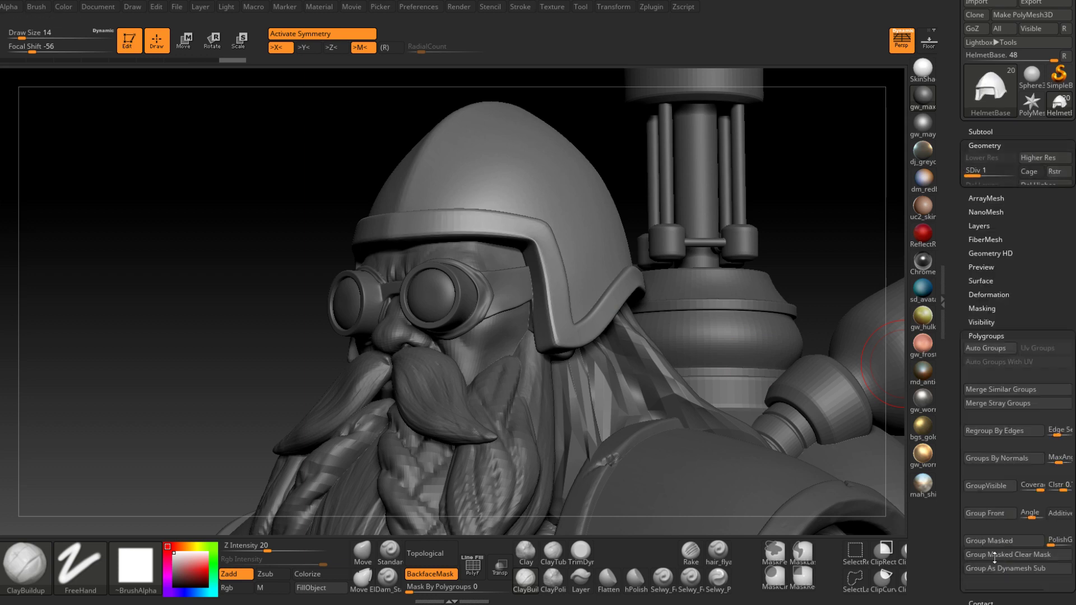
{"action": "key", "text": "ctrl+shift"}
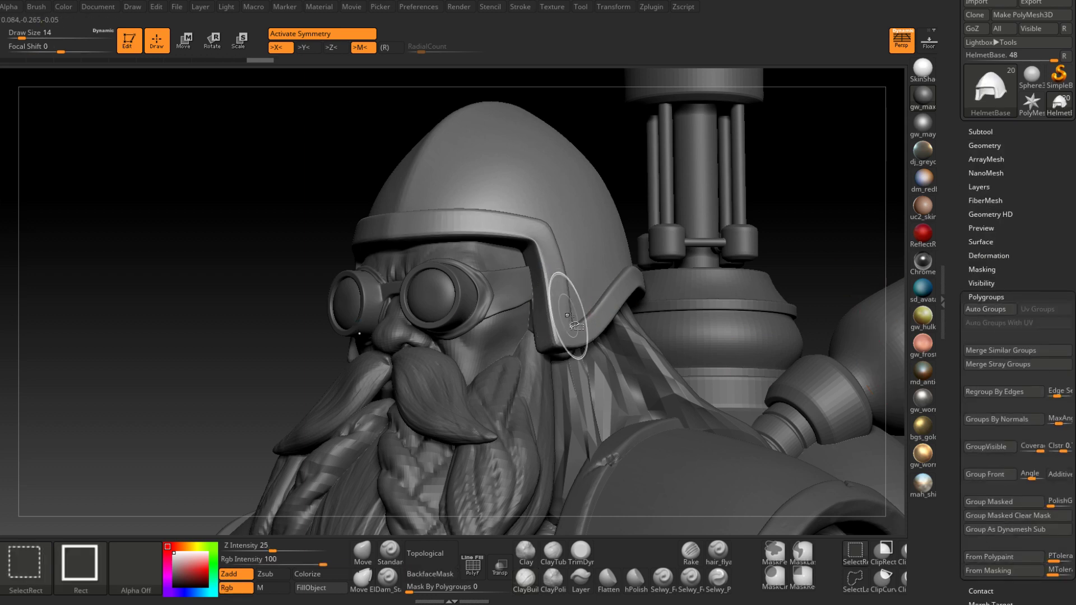
{"action": "key", "text": "ctrl+shift"}
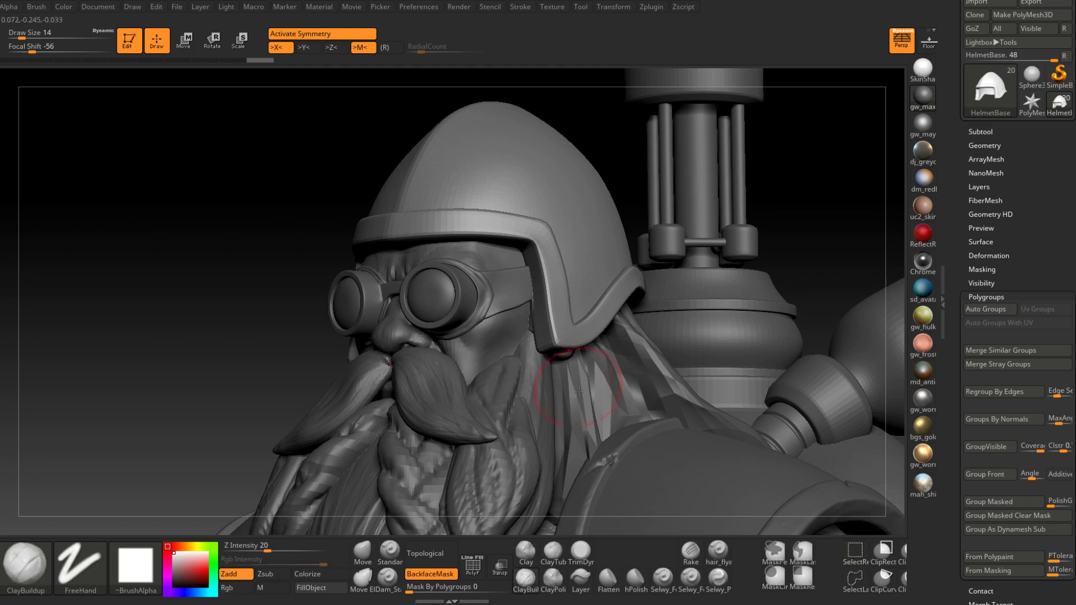
Display the helmet's polyframe and assign its polygroups automatically with Auto Groups.
{"action": "left_click", "coordinate": [477, 573]}
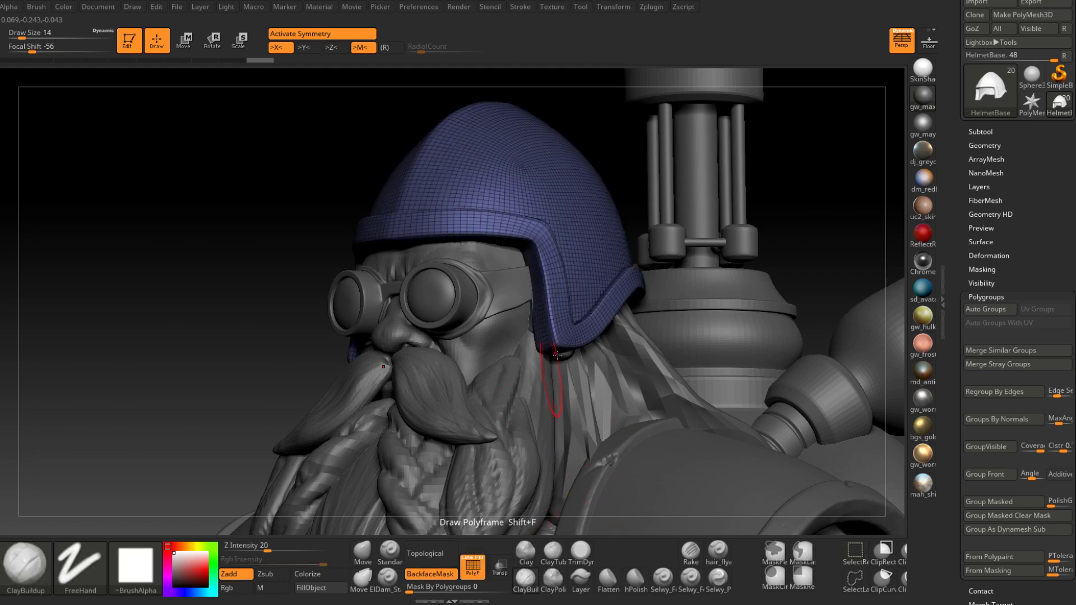
{"action": "right_click_drag", "start_coordinate": [594, 347], "coordinate": [560, 370]}
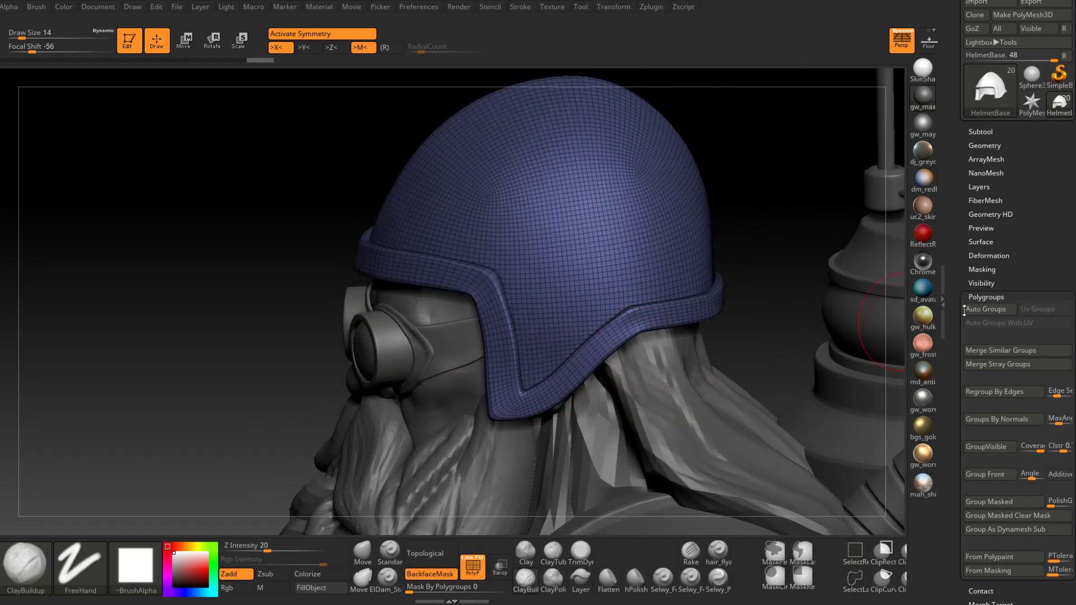
{"action": "left_click", "coordinate": [974, 309]}
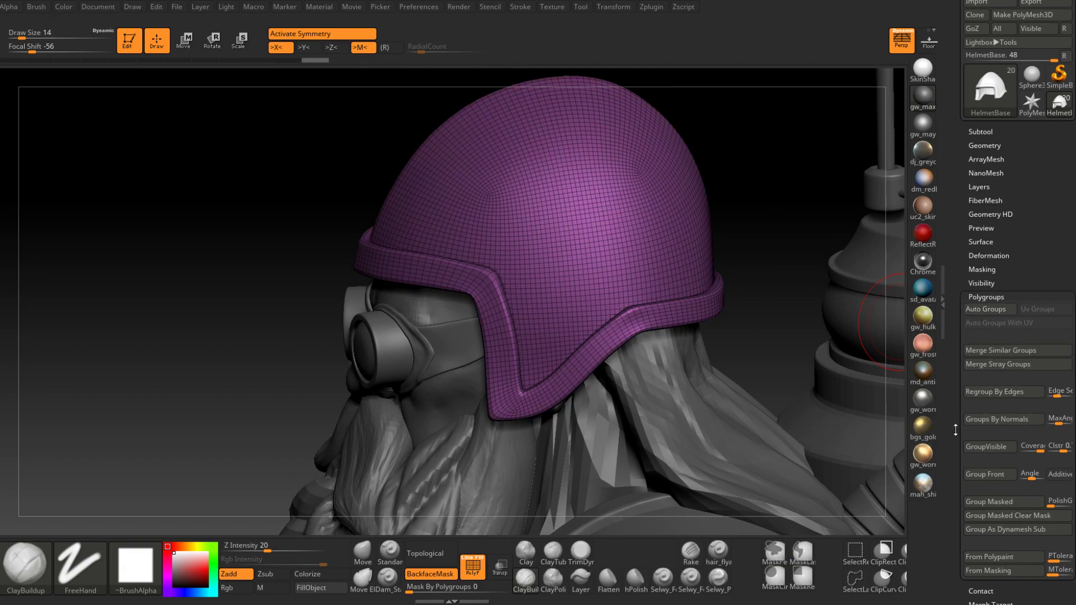
{"action": "left_click_drag", "start_coordinate": [227, 426], "coordinate": [218, 332]}
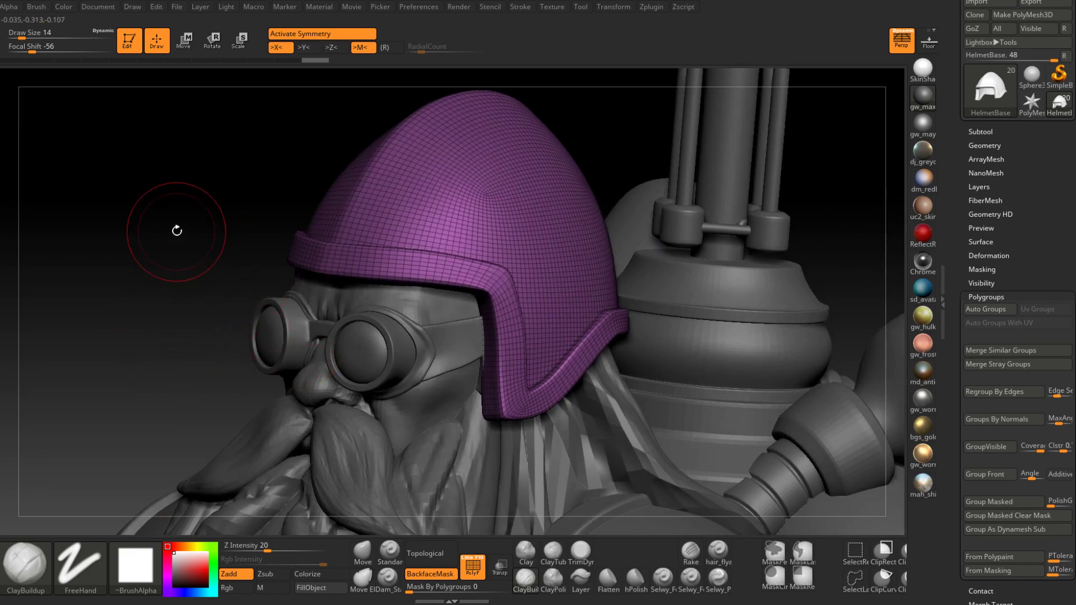
{"action": "mouse_move", "coordinate": [178, 231]}
{"action": "left_mouse_down"}
{"action": "mouse_move", "coordinate": [180, 191]}
{"action": "mouse_move", "coordinate": [665, 298]}
{"action": "mouse_move", "coordinate": [746, 260]}
{"action": "mouse_move", "coordinate": [687, 262]}
{"action": "left_mouse_up"}
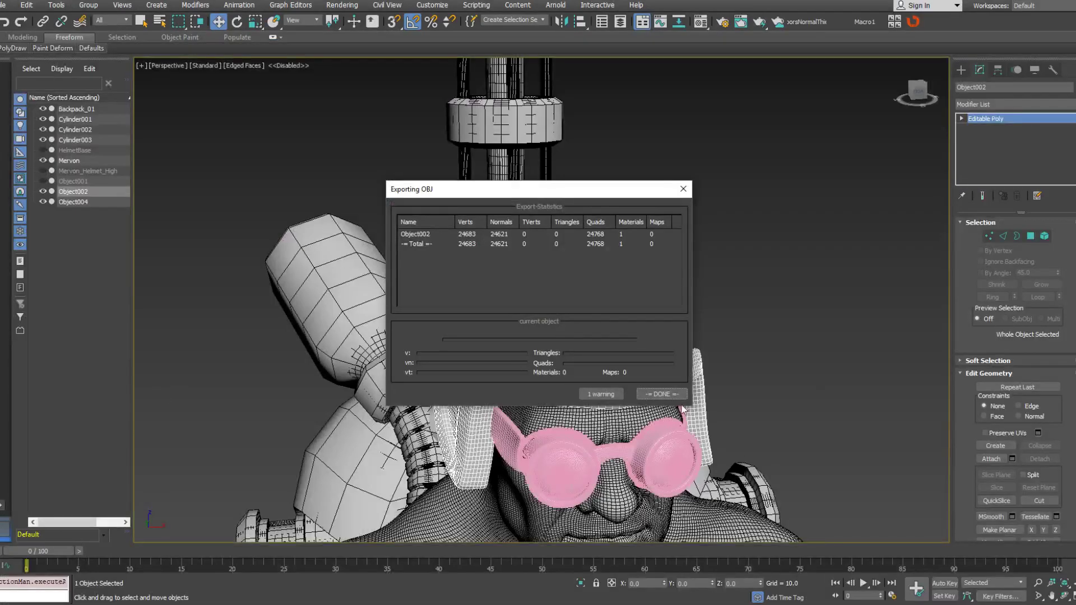
In 3ds Max, close the finished OBJ export, then detach the dome element of Object002 as a separate object.
{"action": "left_click", "coordinate": [680, 399]}
{"action": "middle_click_drag", "start_coordinate": [759, 375], "coordinate": [758, 311], "text": "alt"}
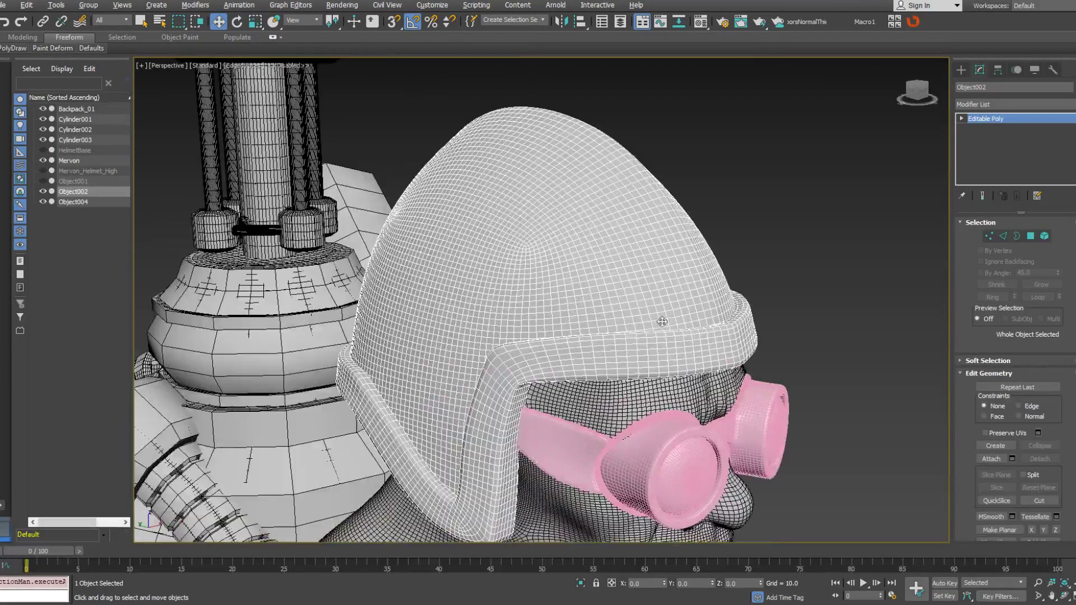
{"action": "left_click", "coordinate": [777, 306]}
{"action": "left_click", "coordinate": [689, 276]}
{"action": "key", "text": "5"}
{"action": "left_click", "coordinate": [686, 266]}
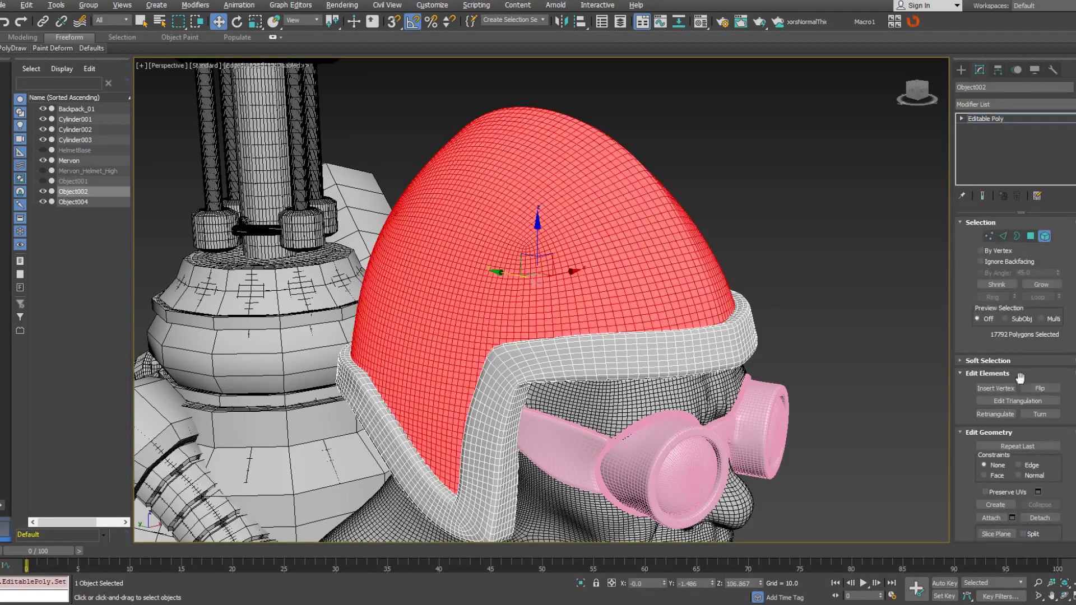
{"action": "left_click_drag", "start_coordinate": [1069, 322], "coordinate": [1068, 241]}
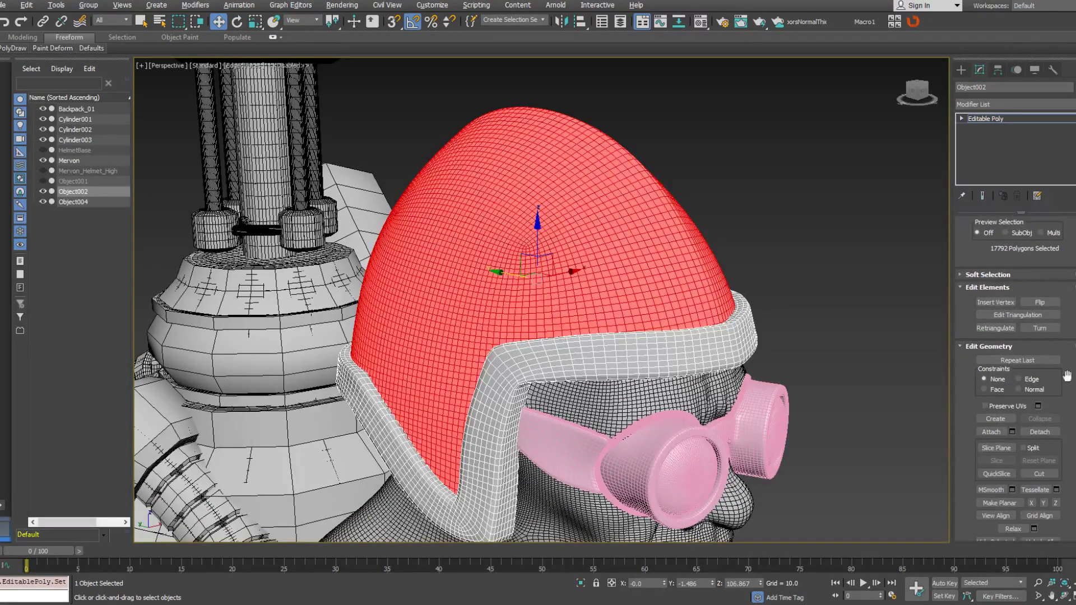
{"action": "left_click", "coordinate": [1039, 432]}
{"action": "left_click", "coordinate": [567, 316]}
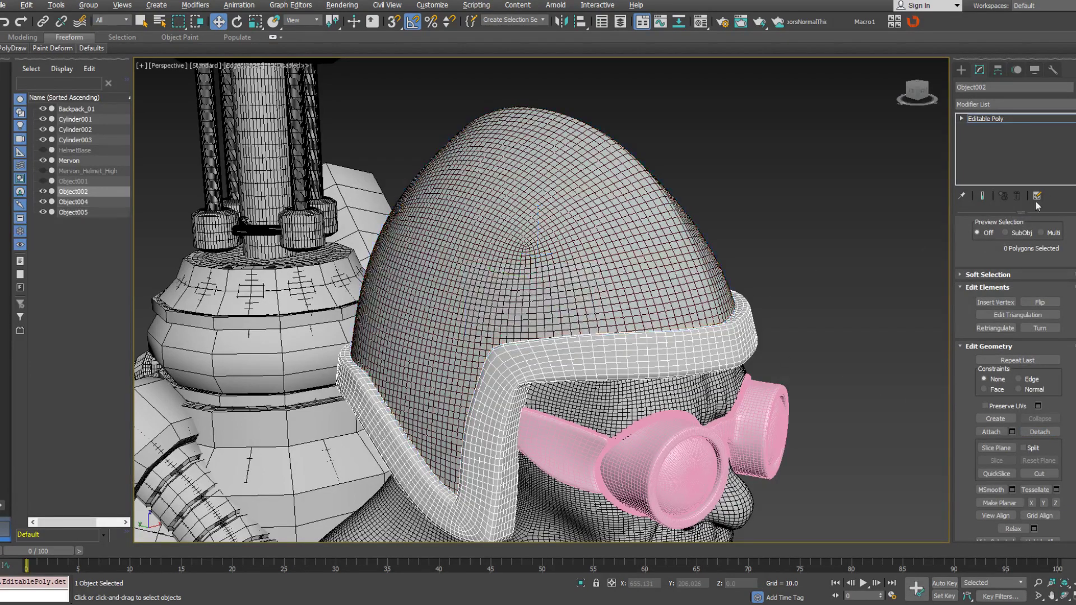
{"action": "left_click", "coordinate": [989, 119]}
Delete the dome element remaining in Object002, leaving only the helmet's rim in that object.
{"action": "left_click", "coordinate": [833, 265]}
{"action": "left_click", "coordinate": [695, 278]}
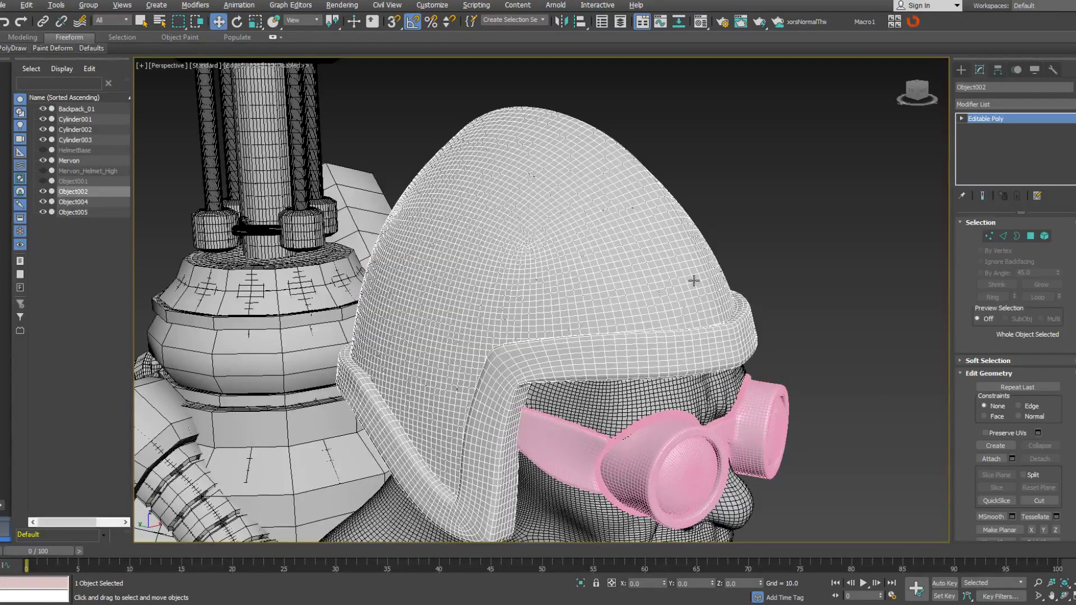
{"action": "left_click", "coordinate": [799, 292]}
{"action": "left_click", "coordinate": [740, 316]}
{"action": "key", "text": "5"}
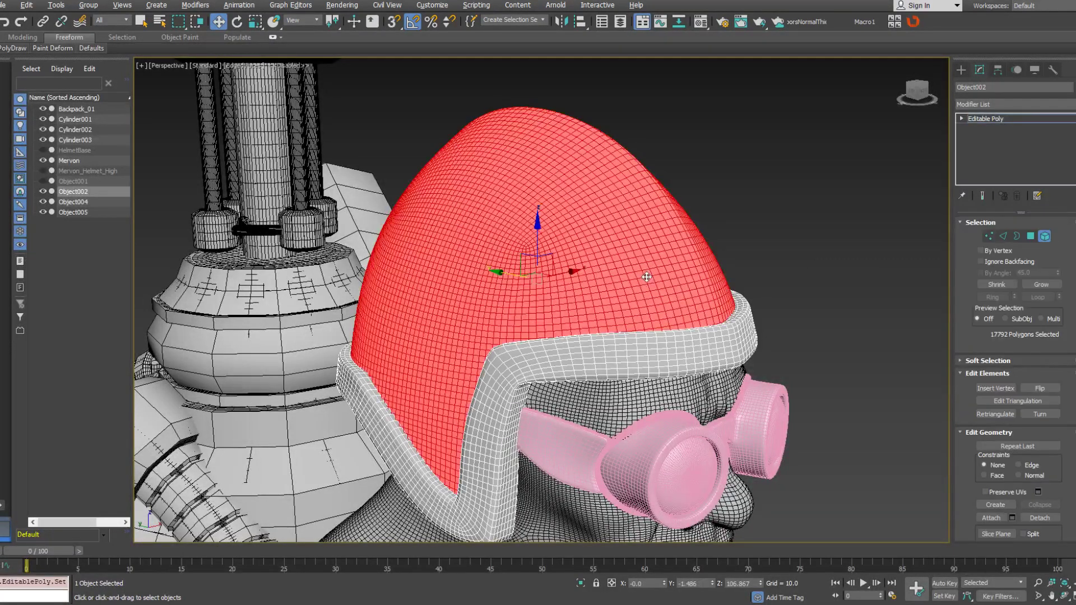
{"action": "key", "text": "Delete"}
{"action": "left_click", "coordinate": [1032, 122]}
Export the helmet rim and the detached dome together in OBJ format over HelmetBase.OBJ, skipping the missing map.
{"action": "left_click", "coordinate": [668, 239], "text": "ctrl"}
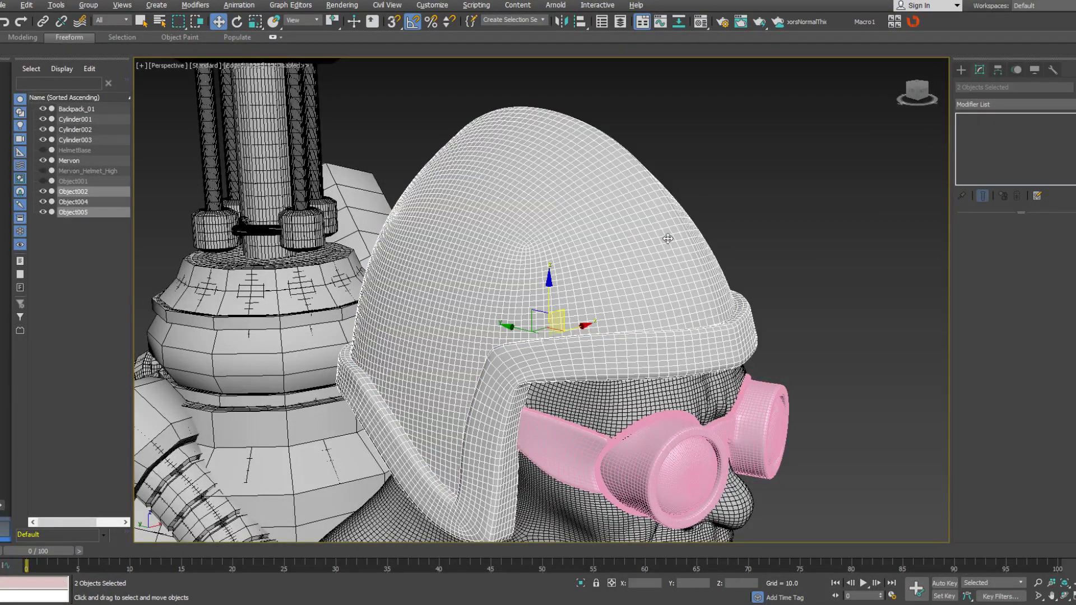
{"action": "left_click", "coordinate": [6, 5]}
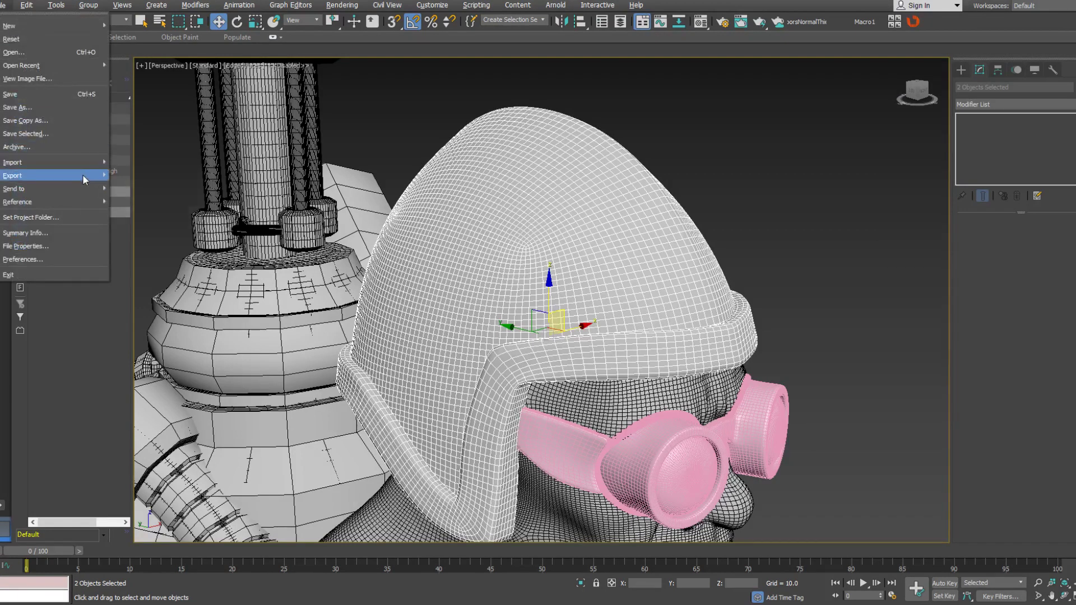
{"action": "mouse_move", "coordinate": [56, 175]}
{"action": "left_click", "coordinate": [157, 195]}
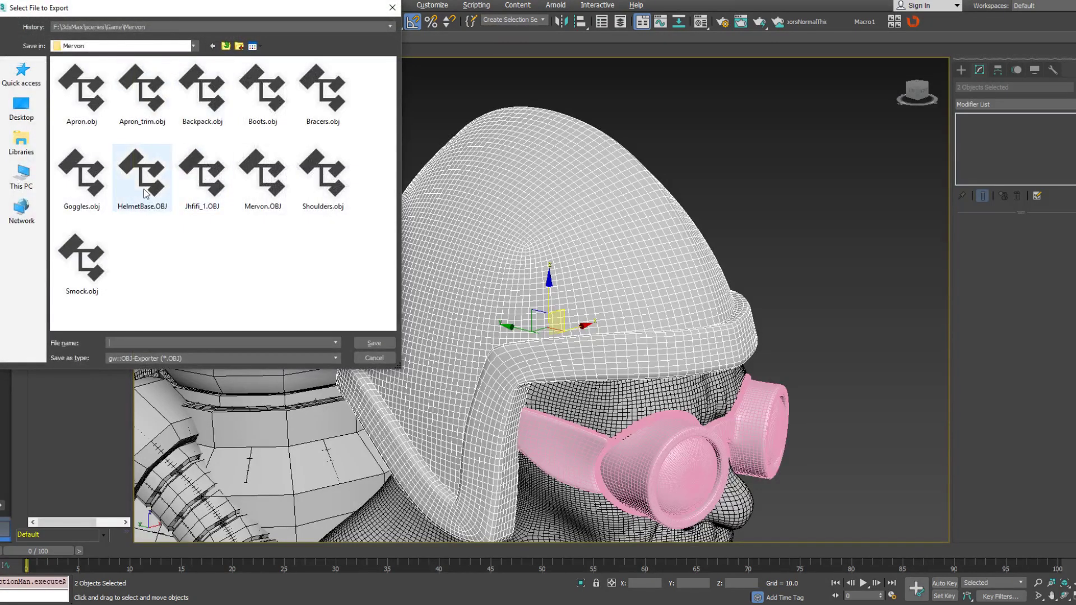
{"action": "double_click", "coordinate": [142, 176]}
{"action": "left_click", "coordinate": [580, 344]}
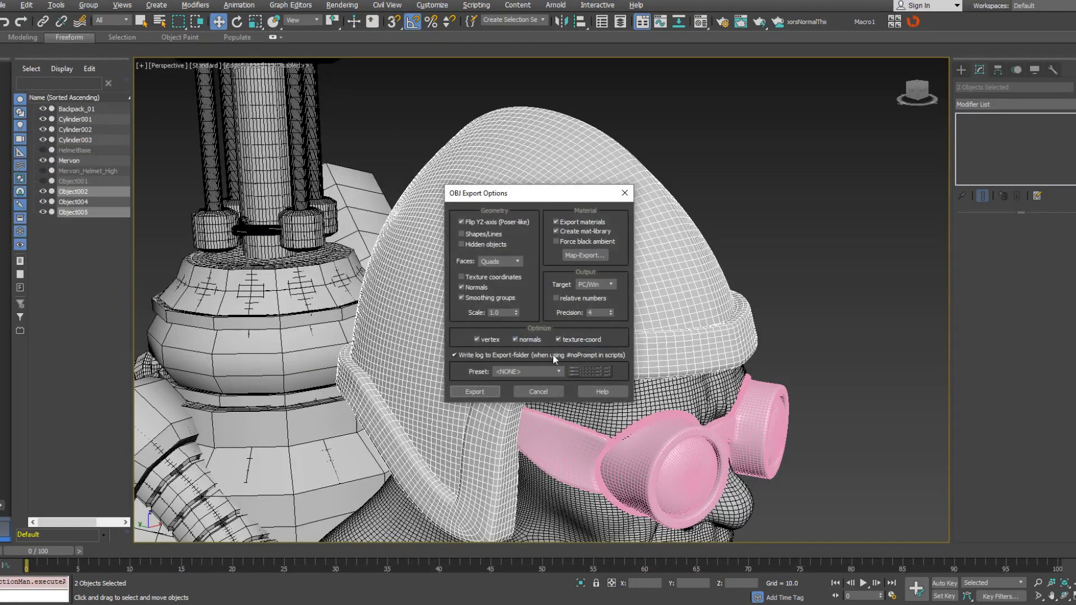
{"action": "left_click", "coordinate": [487, 394]}
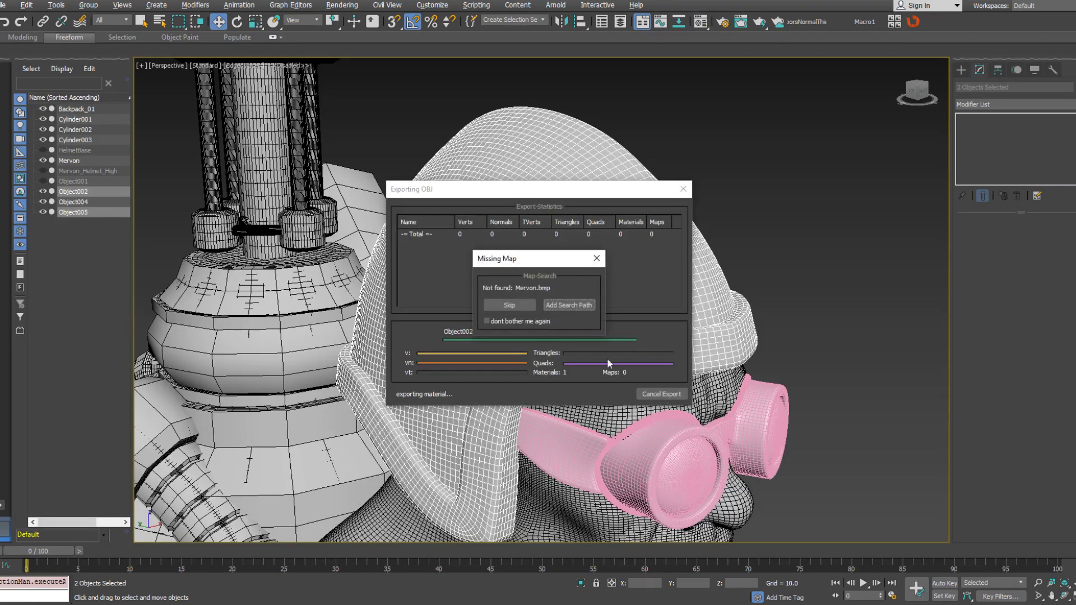
{"action": "left_click", "coordinate": [525, 308]}
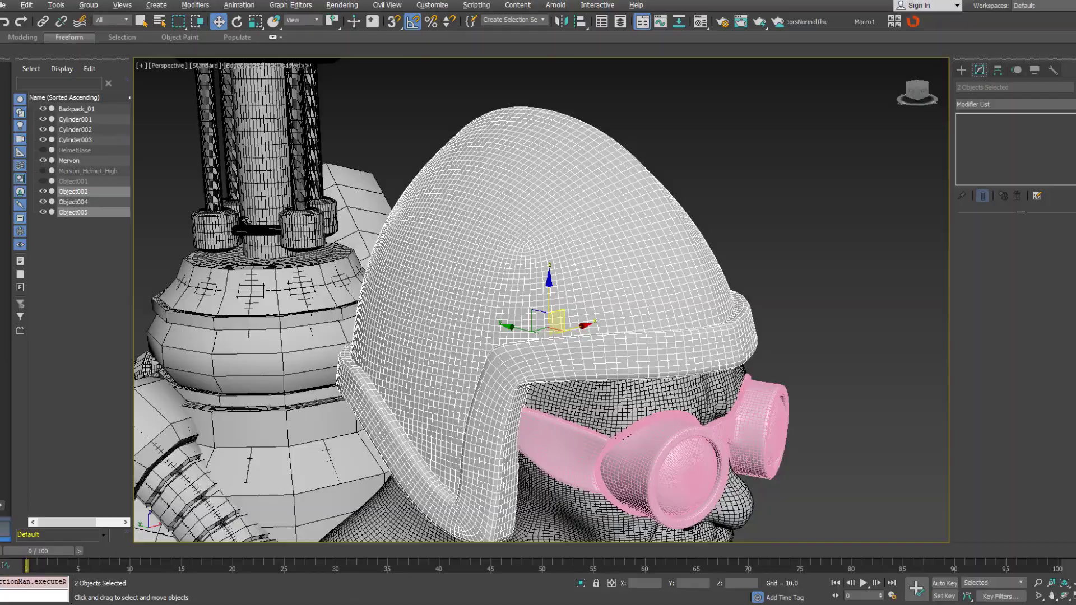
Return to ZBrush, clone the tool, and delete the old helmet subtool from it.
{"action": "key", "text": "alt+Tab"}
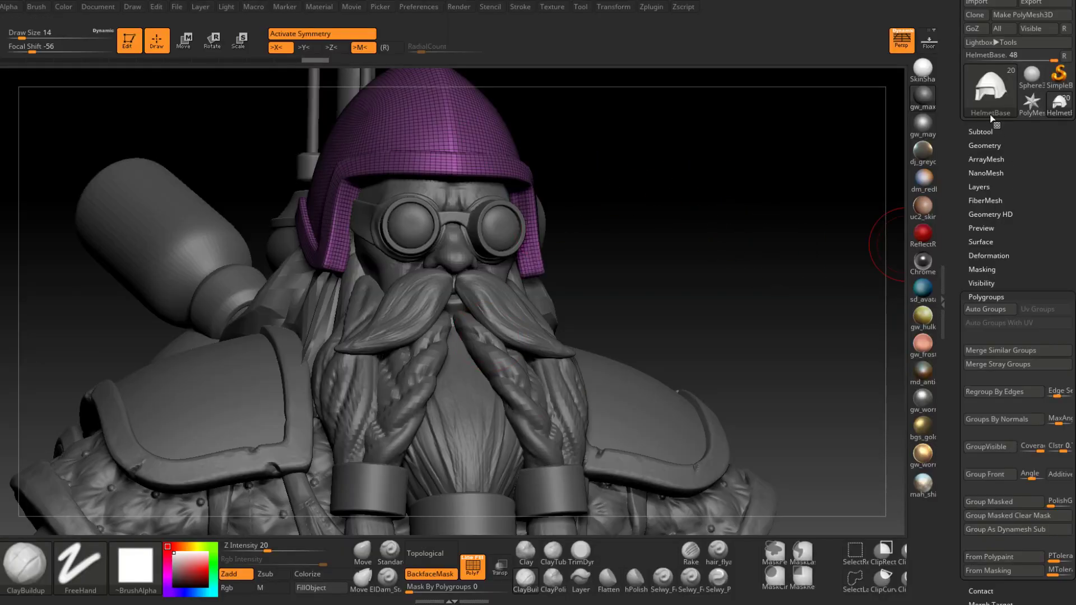
{"action": "left_click", "coordinate": [976, 15]}
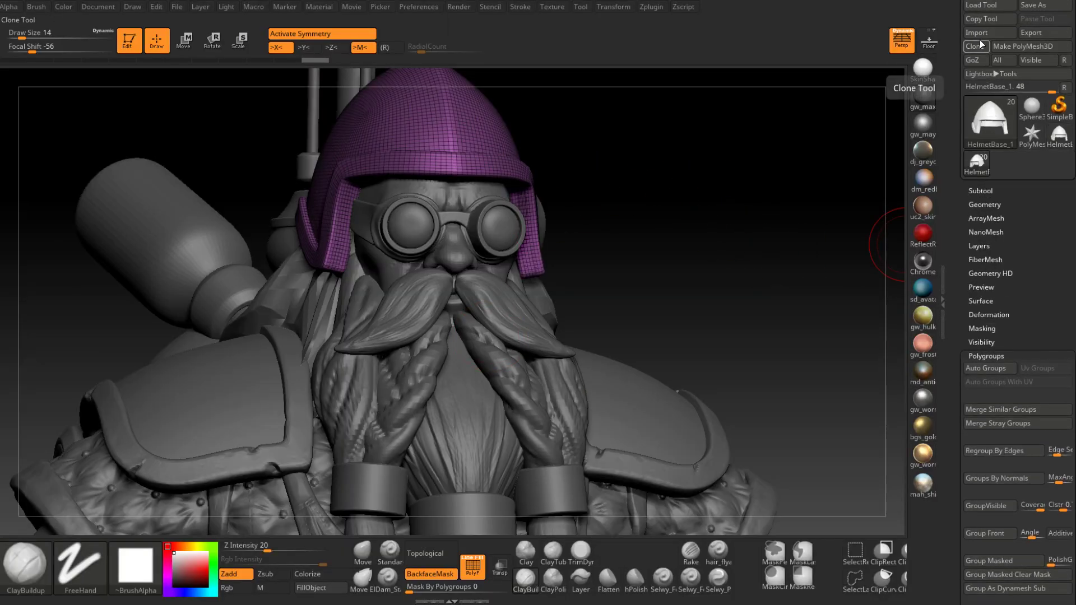
{"action": "left_click", "coordinate": [981, 191]}
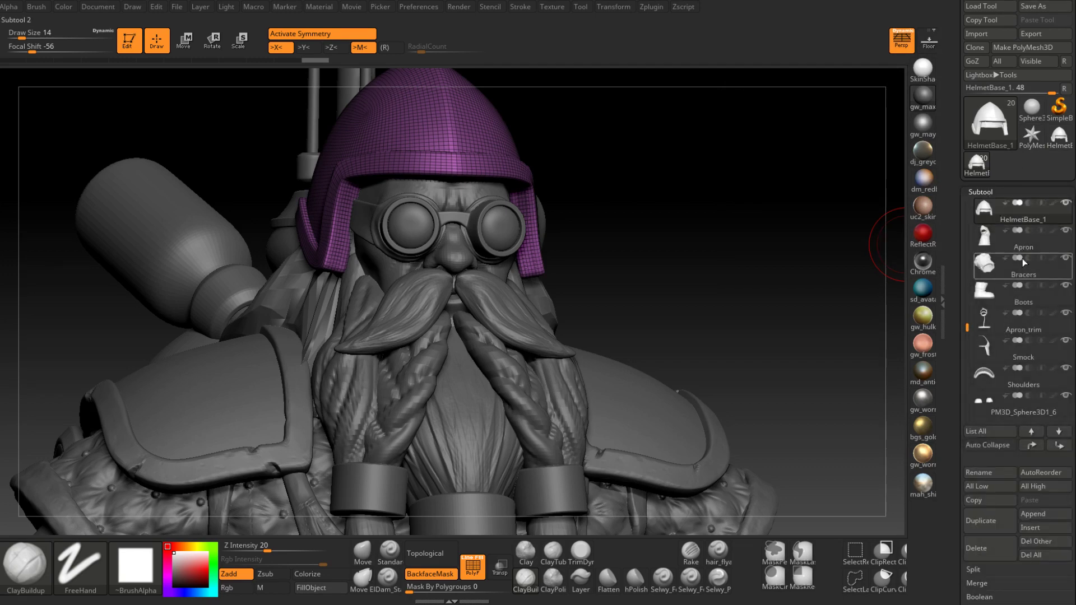
{"action": "left_click", "coordinate": [989, 545]}
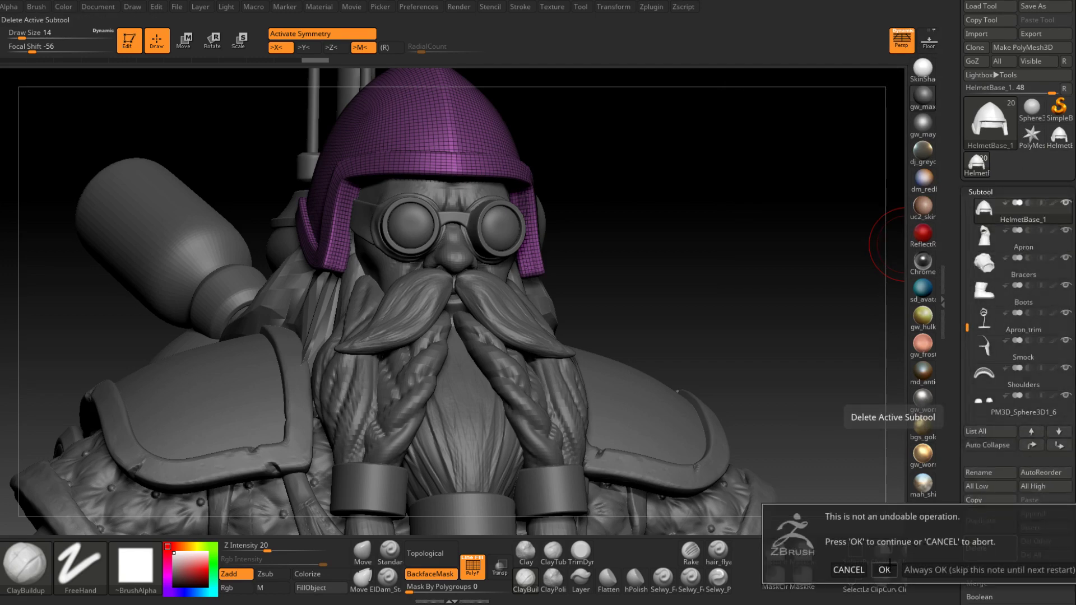
{"action": "left_click", "coordinate": [885, 569]}
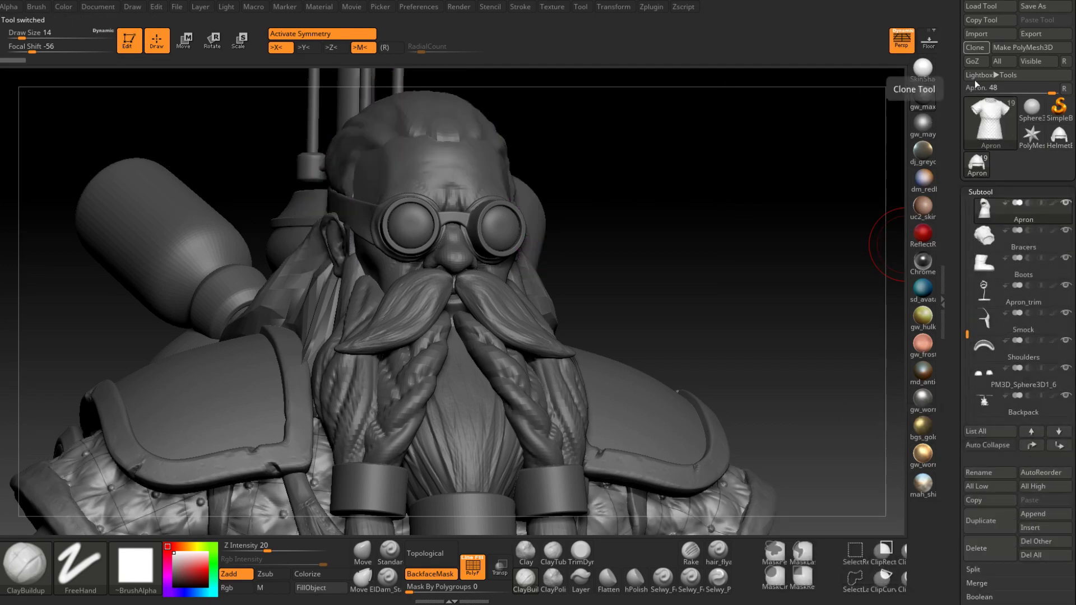
Append a sphere as a new subtool and replace it with the imported HelmetBase.OBJ.
{"action": "mouse_move", "coordinate": [967, 333]}
{"action": "left_mouse_down"}
{"action": "mouse_move", "coordinate": [966, 307]}
{"action": "mouse_move", "coordinate": [966, 372]}
{"action": "mouse_move", "coordinate": [966, 308]}
{"action": "left_mouse_up"}
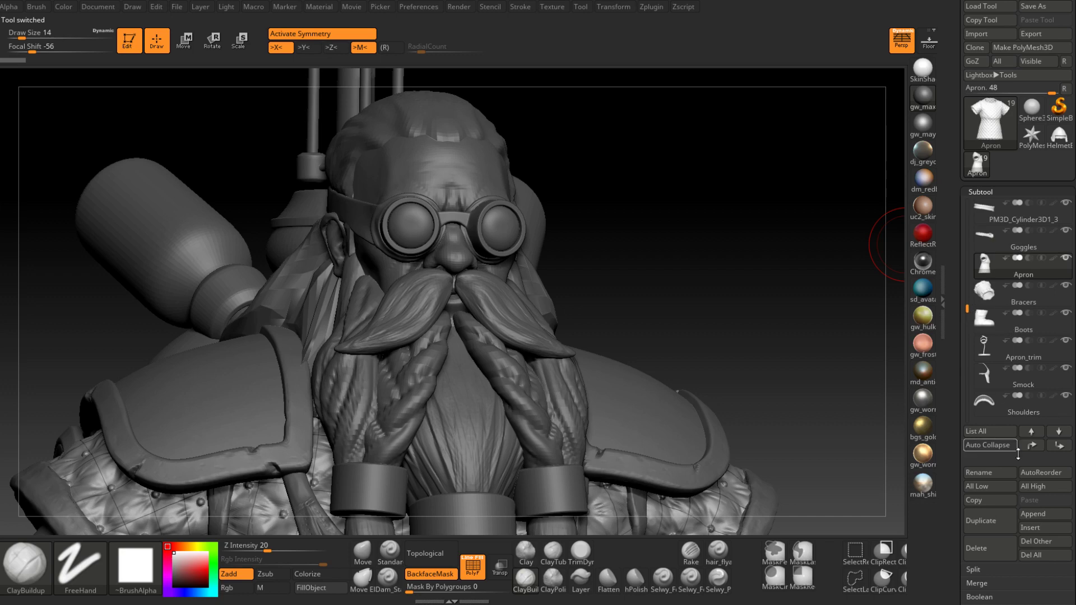
{"action": "left_click", "coordinate": [1033, 513]}
{"action": "left_click", "coordinate": [602, 376]}
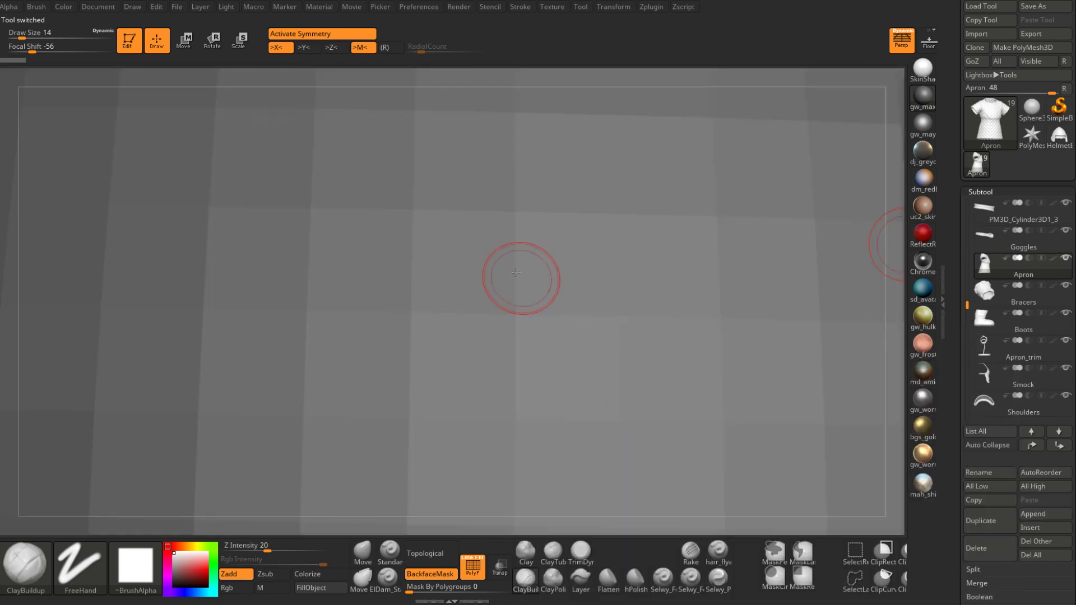
{"action": "left_click", "coordinate": [988, 33]}
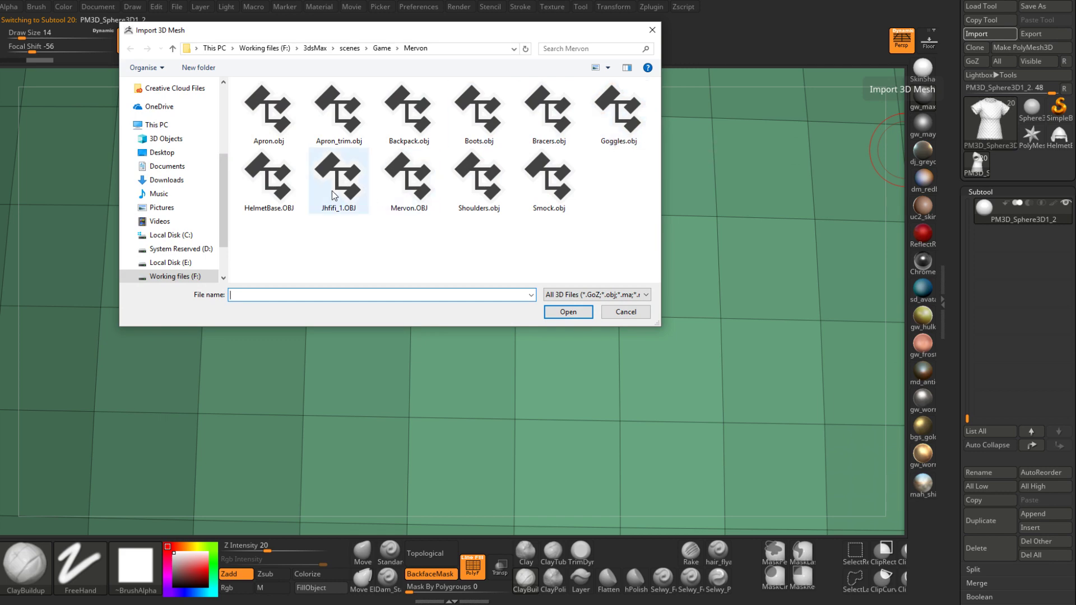
{"action": "double_click", "coordinate": [279, 188]}
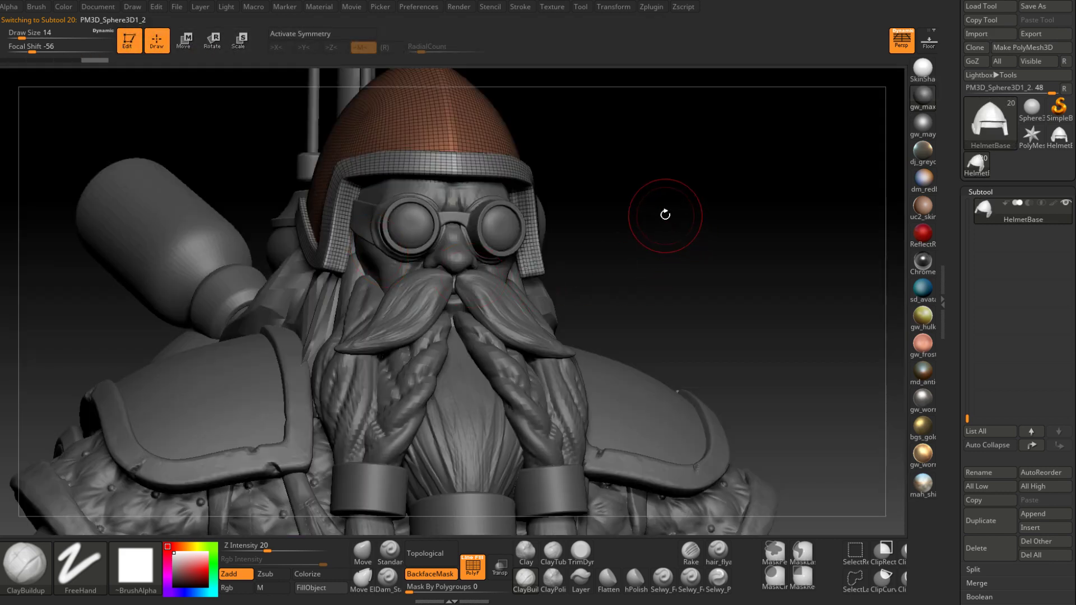
Reconstruct two lower subdivision levels for the imported HelmetBase mesh.
{"action": "left_click_drag", "start_coordinate": [663, 211], "coordinate": [691, 327]}
{"action": "right_click_drag", "start_coordinate": [691, 328], "coordinate": [776, 434], "text": "ctrl"}
{"action": "left_click_drag", "start_coordinate": [959, 546], "coordinate": [959, 457]}
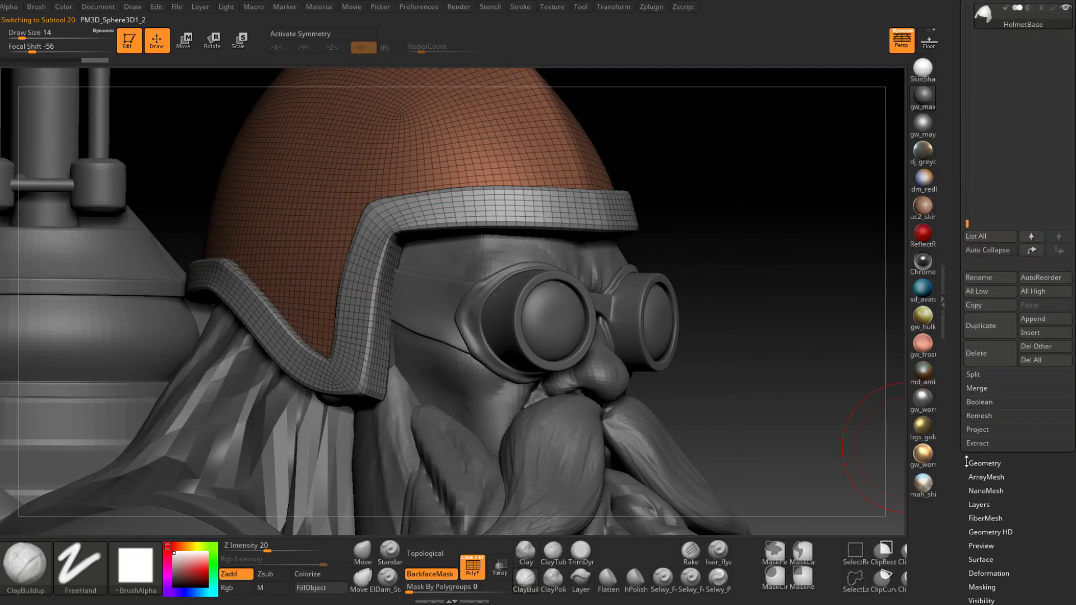
{"action": "left_click", "coordinate": [989, 464]}
{"action": "left_click_drag", "start_coordinate": [953, 334], "coordinate": [954, 518]}
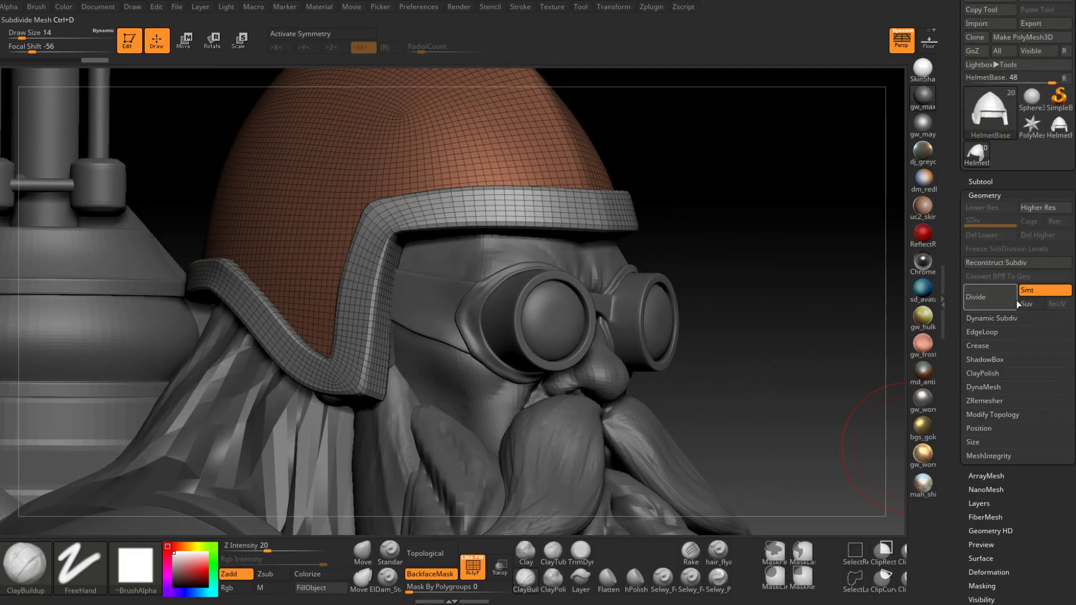
{"action": "left_click", "coordinate": [996, 262]}
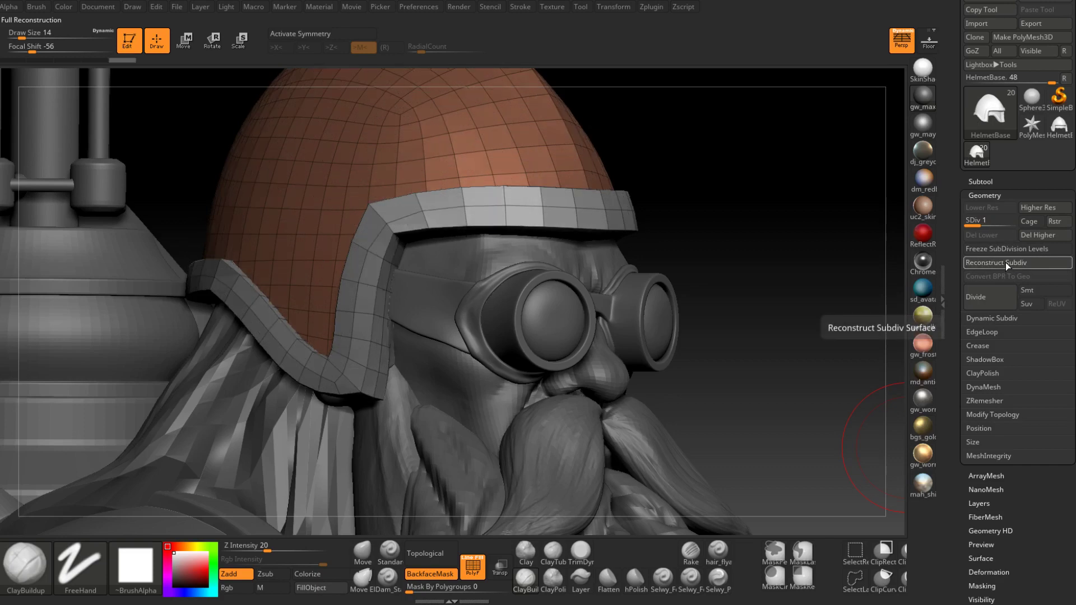
{"action": "left_click", "coordinate": [1005, 263]}
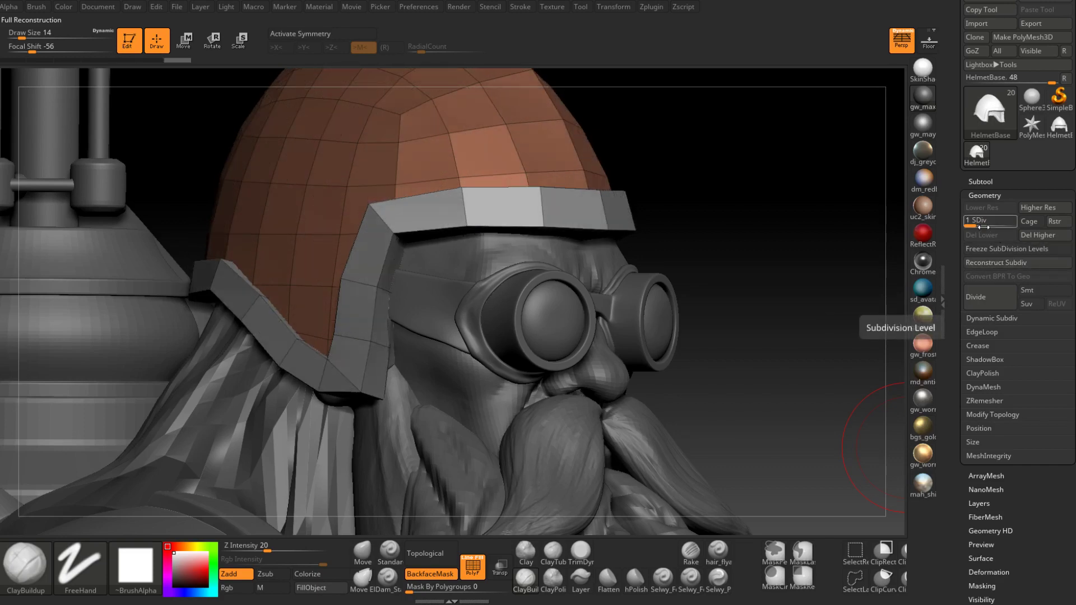
Return HelmetBase to its highest resolution and divide it with Smt smoothing enabled until it reaches subdivision level 6.
{"action": "left_click_drag", "start_coordinate": [976, 226], "coordinate": [1015, 227]}
{"action": "left_click", "coordinate": [1043, 289]}
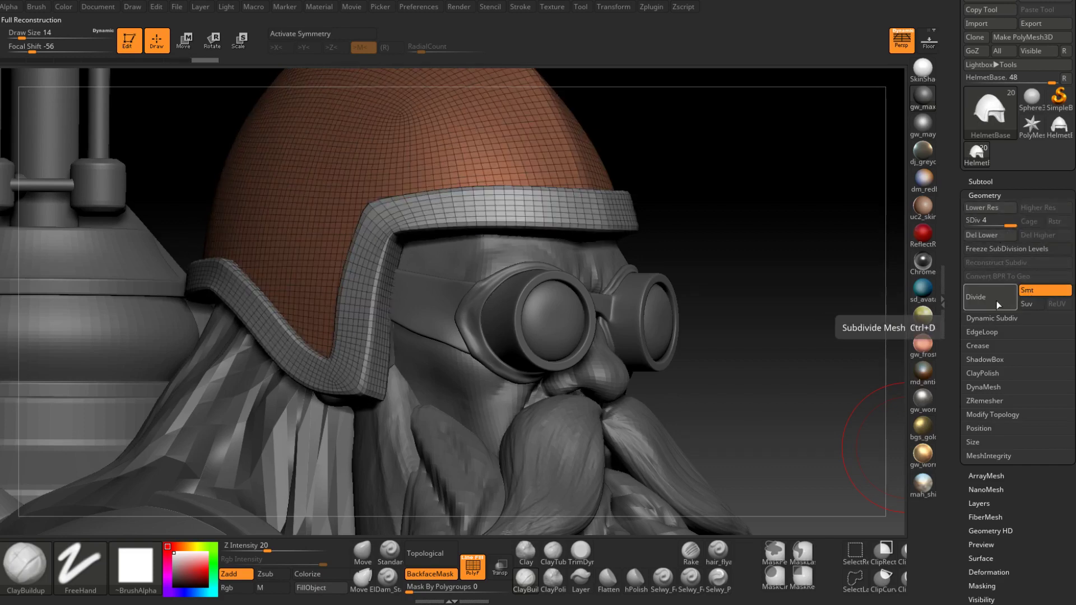
{"action": "left_click", "coordinate": [976, 297]}
{"action": "left_click", "coordinate": [975, 297]}
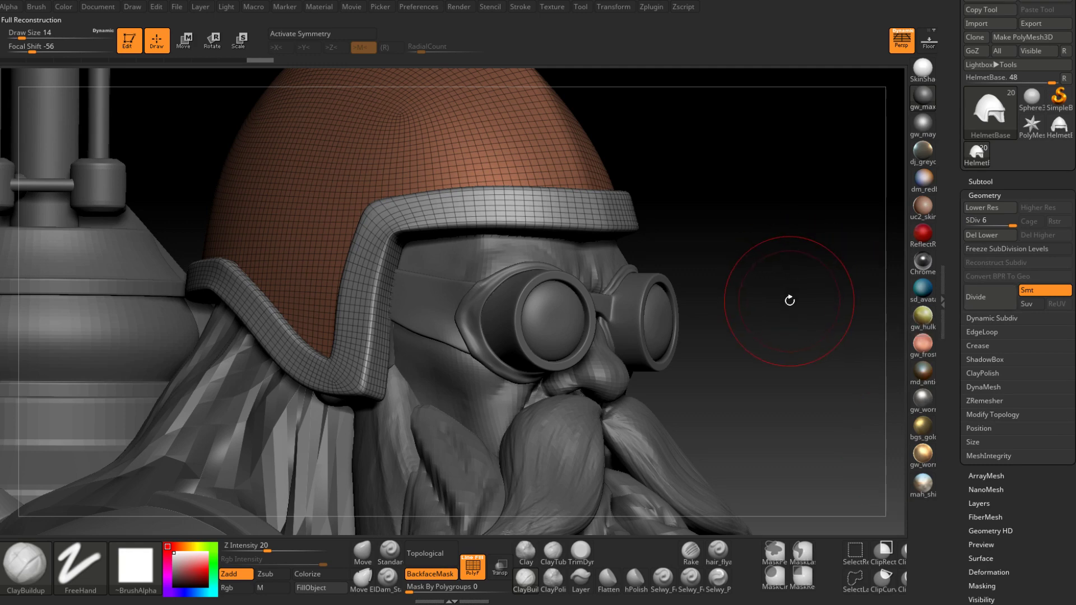
Set the ClayBuildup draw size to 3 and isolate the helmet rim with the dome and wireframe hidden.
{"action": "left_click_drag", "start_coordinate": [790, 300], "coordinate": [822, 322]}
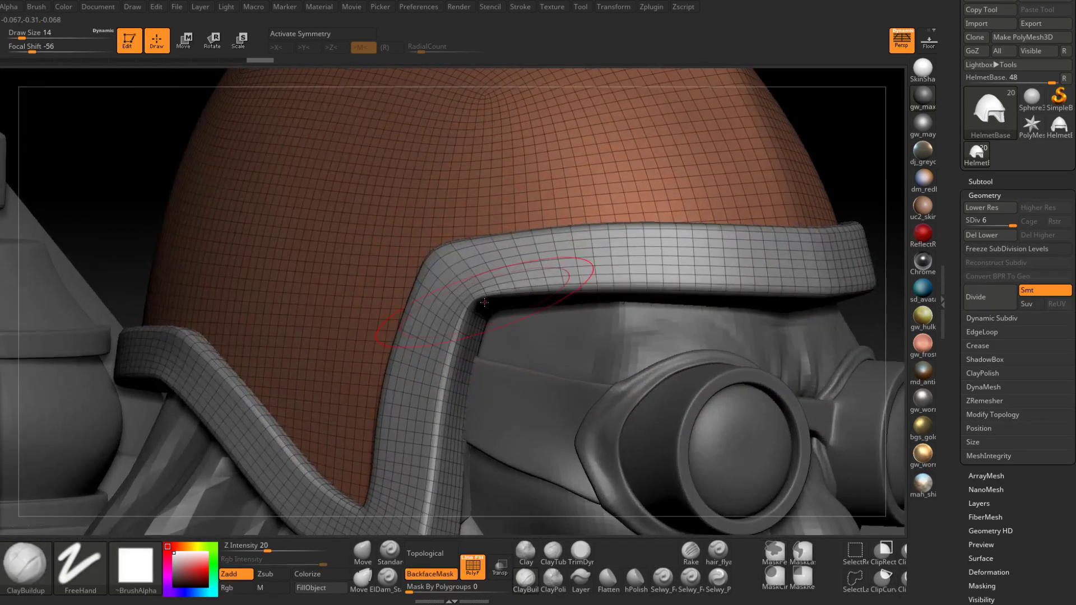
{"action": "key", "text": "space"}
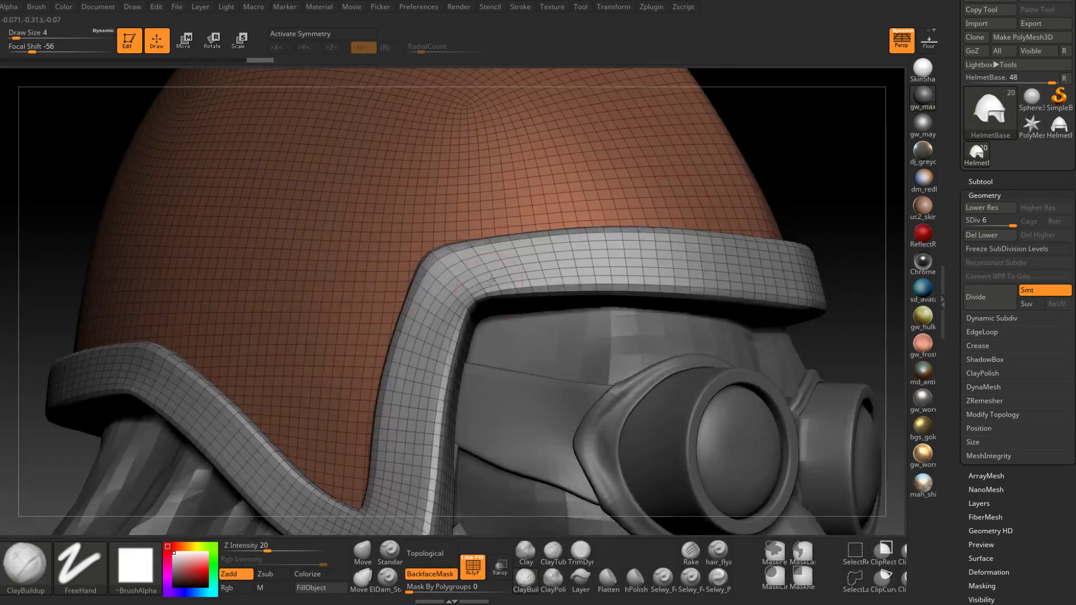
{"action": "key", "text": "space"}
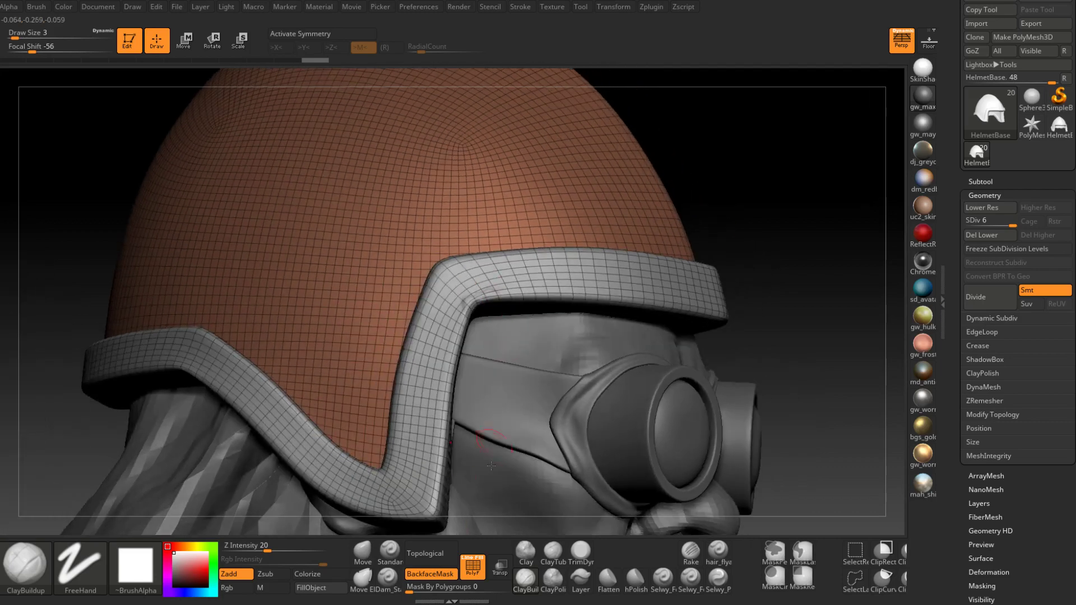
{"action": "key", "text": "shift+f"}
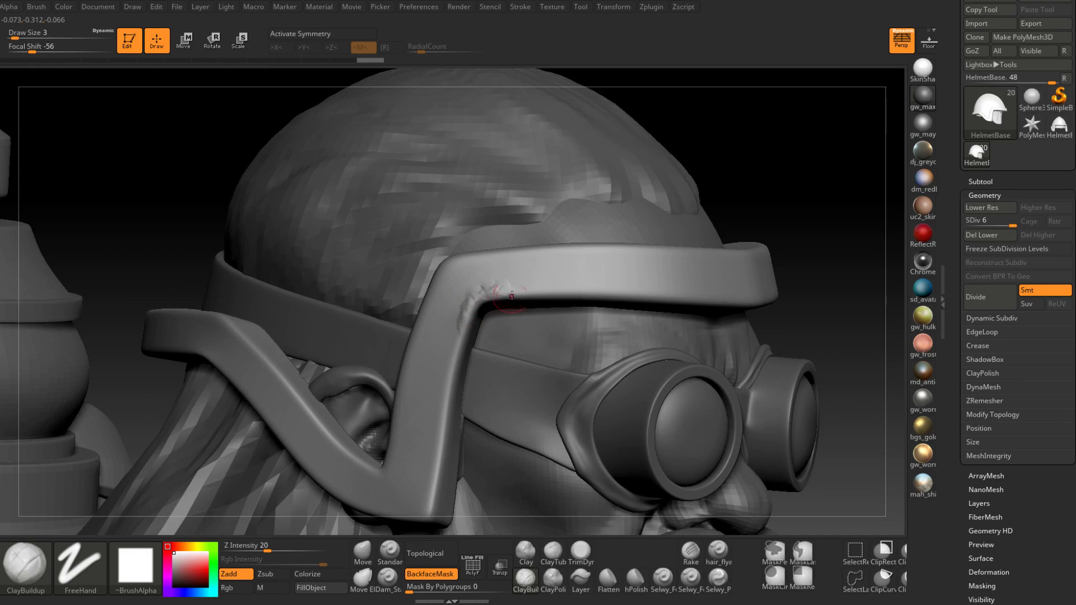
Roughen the rim's bend at the dwarf's right temple with short ClayBuildup strokes at draw size 3.
{"action": "right_click_drag", "start_coordinate": [512, 295], "coordinate": [473, 281]}
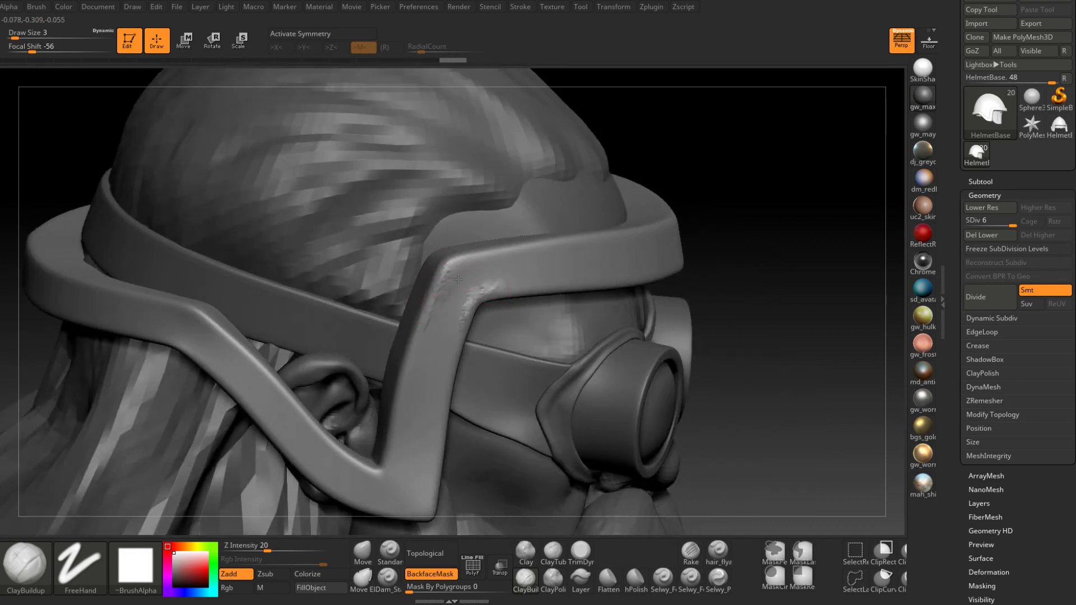
{"action": "right_click_drag", "start_coordinate": [458, 280], "coordinate": [493, 289]}
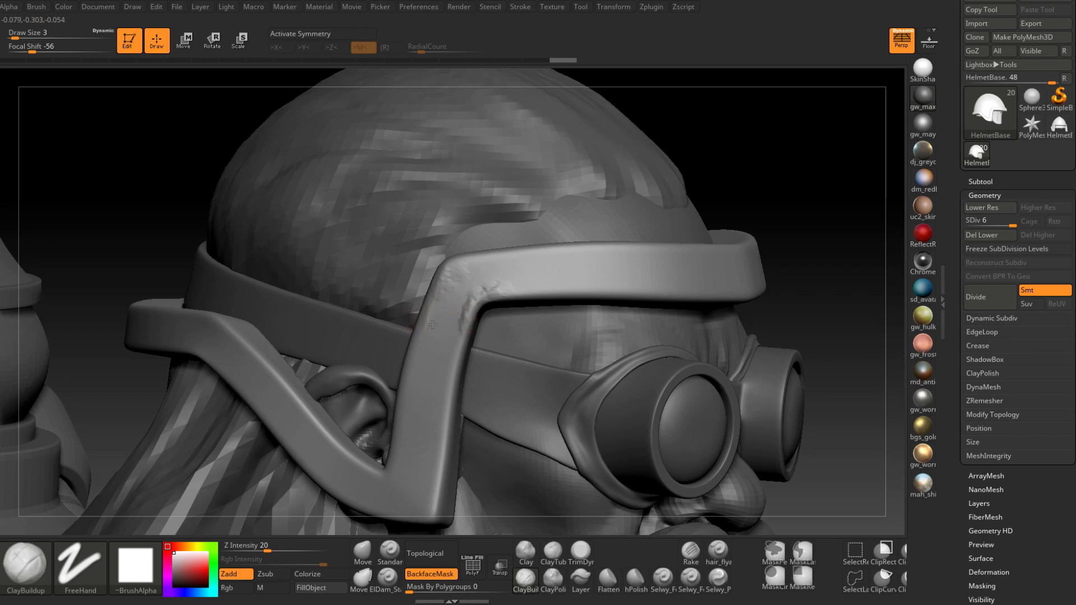
{"action": "right_click_drag", "start_coordinate": [432, 325], "coordinate": [427, 290]}
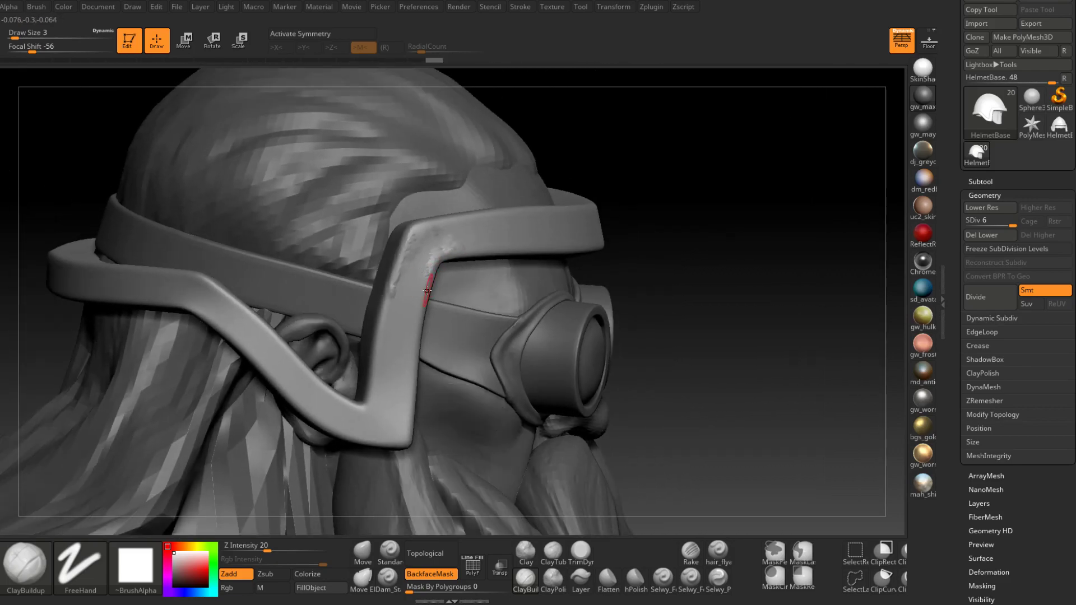
{"action": "left_click_drag", "start_coordinate": [424, 298], "coordinate": [418, 302]}
{"action": "left_click_drag", "start_coordinate": [414, 247], "coordinate": [421, 260]}
{"action": "left_click_drag", "start_coordinate": [420, 259], "coordinate": [405, 293]}
{"action": "right_click_drag", "start_coordinate": [407, 294], "coordinate": [408, 317]}
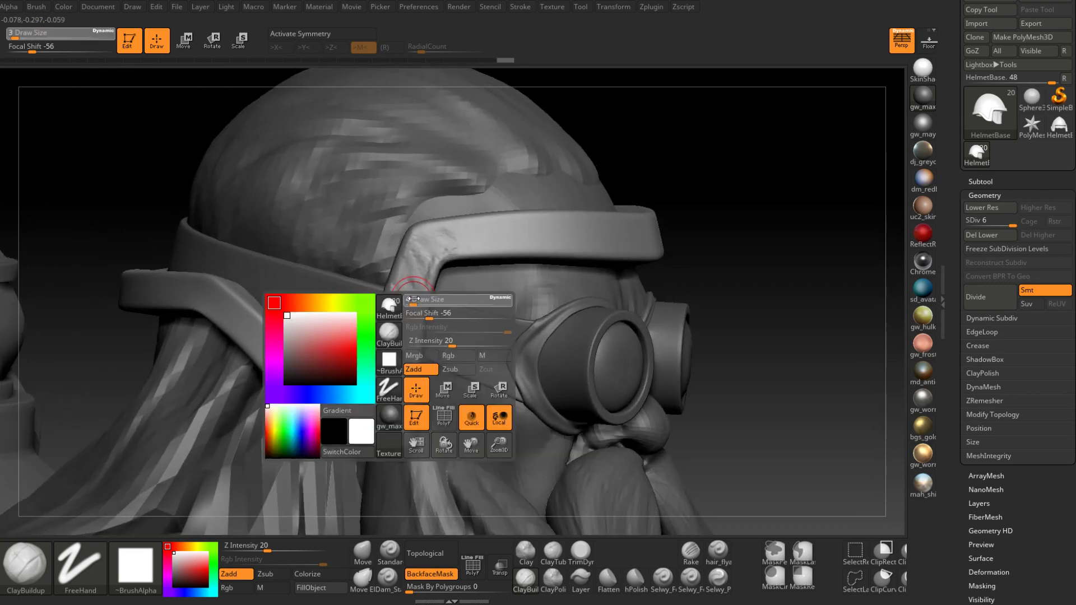
Raise the draw size to 6 and sculpt clay strokes down the right cheek strip to its lower corner.
{"action": "left_click", "coordinate": [411, 297]}
{"action": "mouse_move", "coordinate": [412, 302]}
{"action": "left_mouse_down"}
{"action": "mouse_move", "coordinate": [397, 310]}
{"action": "mouse_move", "coordinate": [399, 357]}
{"action": "mouse_move", "coordinate": [379, 391]}
{"action": "left_mouse_up"}
{"action": "mouse_move", "coordinate": [409, 370]}
{"action": "left_mouse_down"}
{"action": "mouse_move", "coordinate": [390, 411]}
{"action": "mouse_move", "coordinate": [363, 430]}
{"action": "left_mouse_up"}
{"action": "mouse_move", "coordinate": [393, 413]}
{"action": "left_mouse_down"}
{"action": "mouse_move", "coordinate": [385, 431]}
{"action": "mouse_move", "coordinate": [397, 428]}
{"action": "left_mouse_up"}
{"action": "mouse_move", "coordinate": [408, 401]}
{"action": "right_mouse_down"}
{"action": "mouse_move", "coordinate": [390, 399]}
{"action": "mouse_move", "coordinate": [419, 432]}
{"action": "right_mouse_up"}
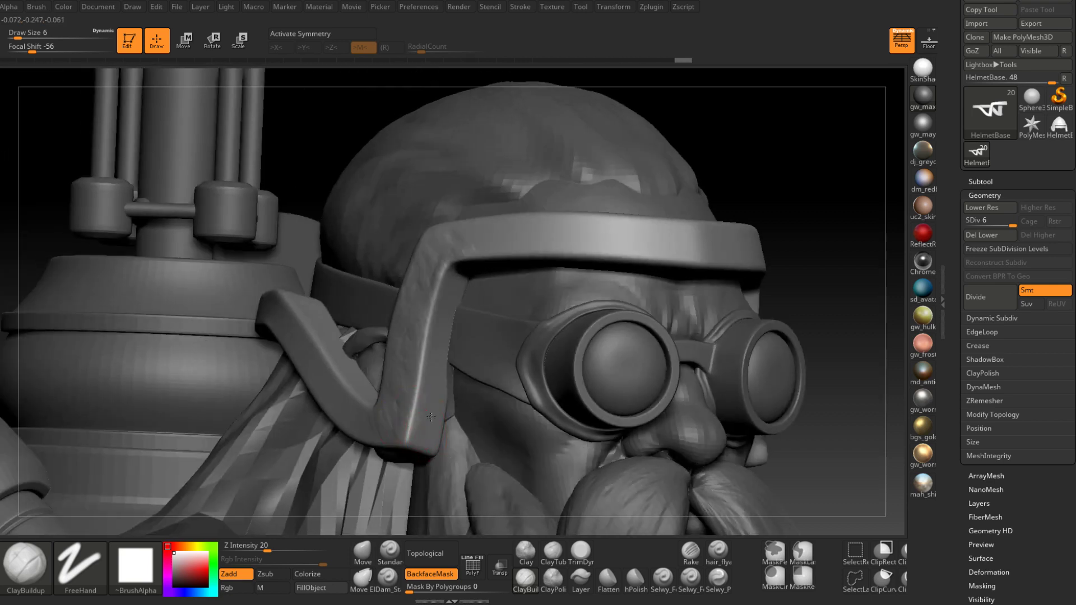
{"action": "left_click_drag", "start_coordinate": [454, 287], "coordinate": [454, 323]}
{"action": "right_click_drag", "start_coordinate": [409, 447], "coordinate": [397, 421]}
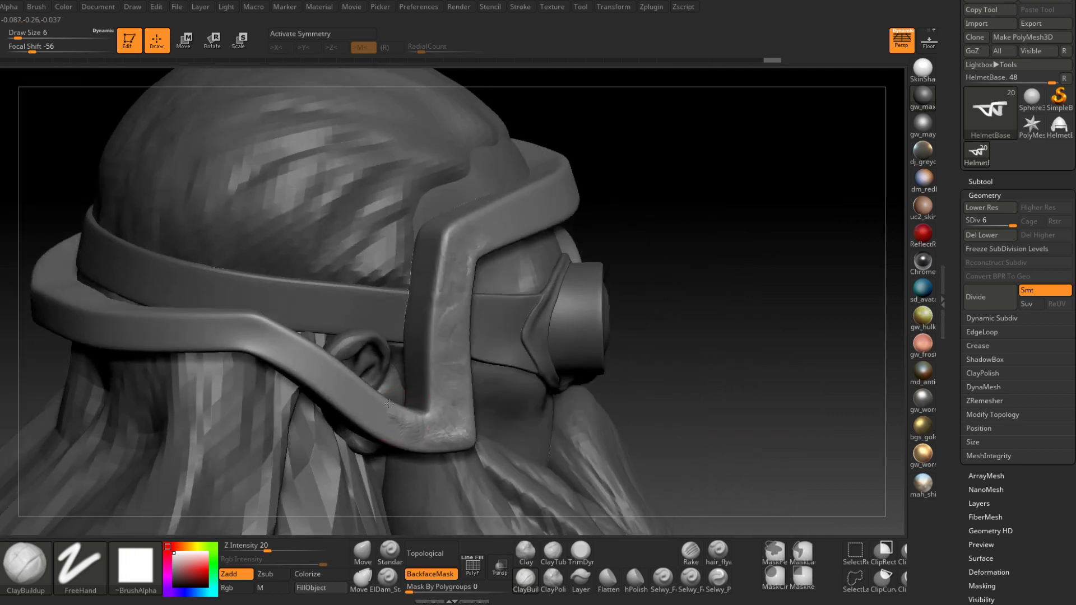
Roughen the face and underside of the rim section running behind the dwarf's right ear with ClayBuildup strokes.
{"action": "left_click_drag", "start_coordinate": [316, 356], "coordinate": [267, 351]}
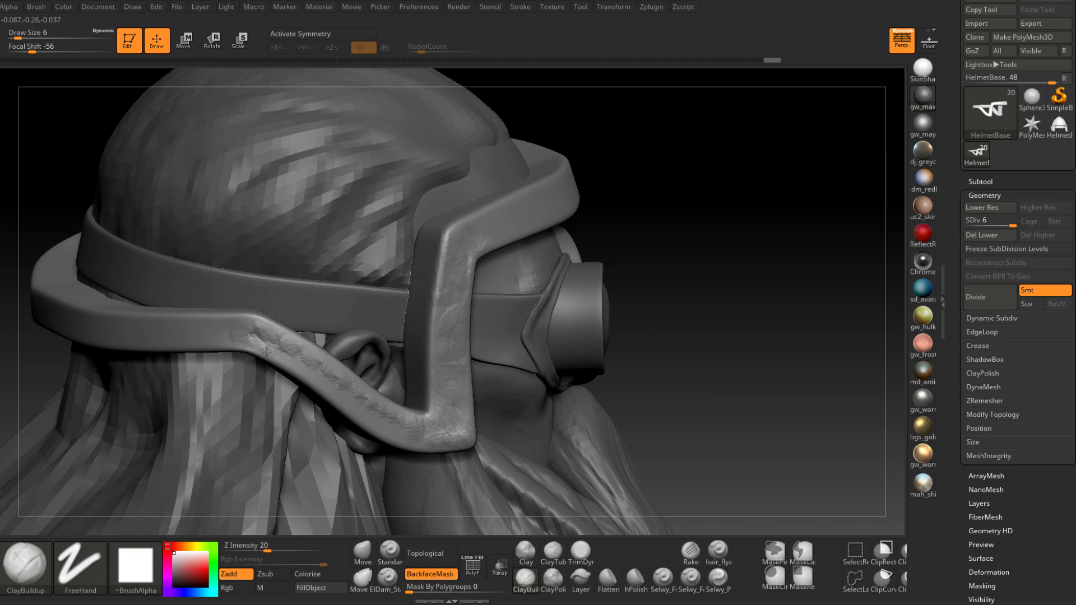
{"action": "right_click_drag", "start_coordinate": [410, 438], "coordinate": [464, 428]}
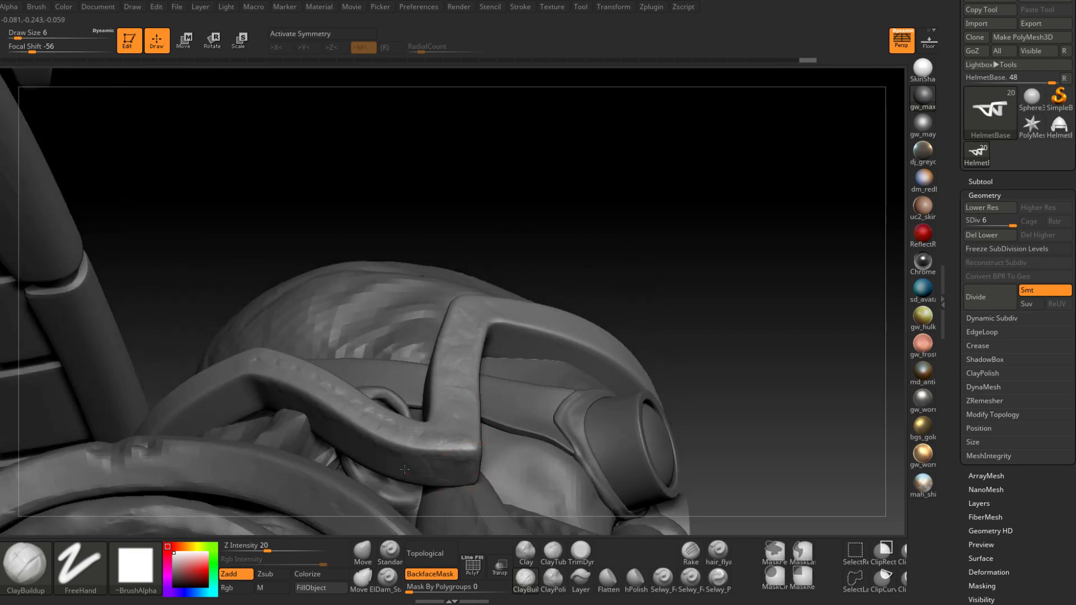
{"action": "left_click_drag", "start_coordinate": [355, 458], "coordinate": [264, 392]}
{"action": "right_click_drag", "start_coordinate": [264, 392], "coordinate": [373, 358]}
{"action": "left_click_drag", "start_coordinate": [372, 358], "coordinate": [300, 346]}
{"action": "right_click_drag", "start_coordinate": [301, 347], "coordinate": [332, 312]}
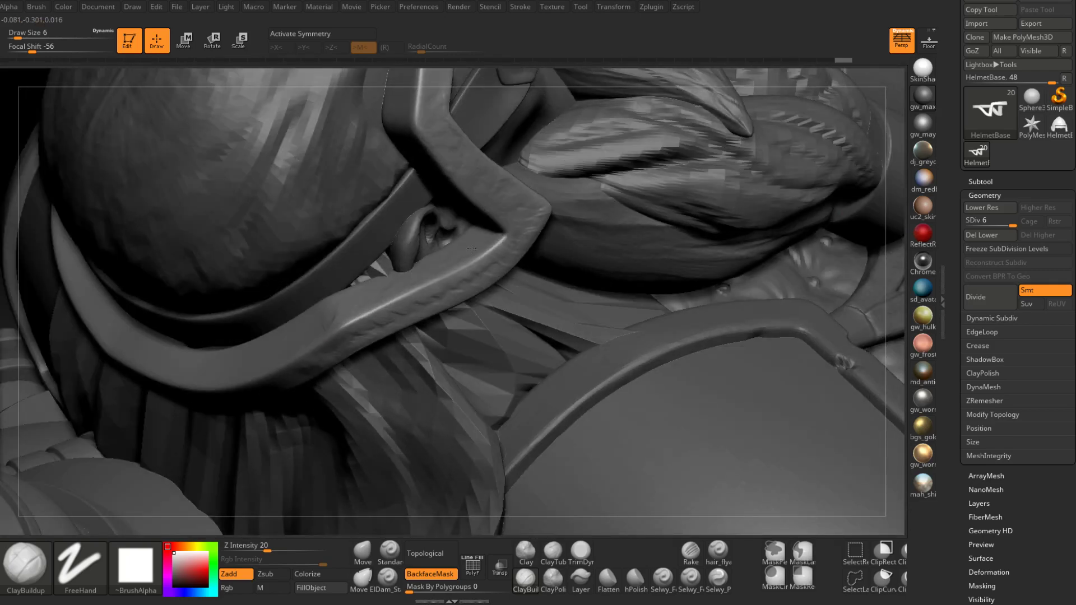
Try clay strokes along the rim's upper edge behind the right ear, and undo them.
{"action": "left_click_drag", "start_coordinate": [472, 249], "coordinate": [352, 297]}
{"action": "key", "text": "ctrl+z"}
{"action": "key", "text": "ctrl+z"}
{"action": "key", "text": "ctrl+z"}
{"action": "key", "text": "ctrl+z"}
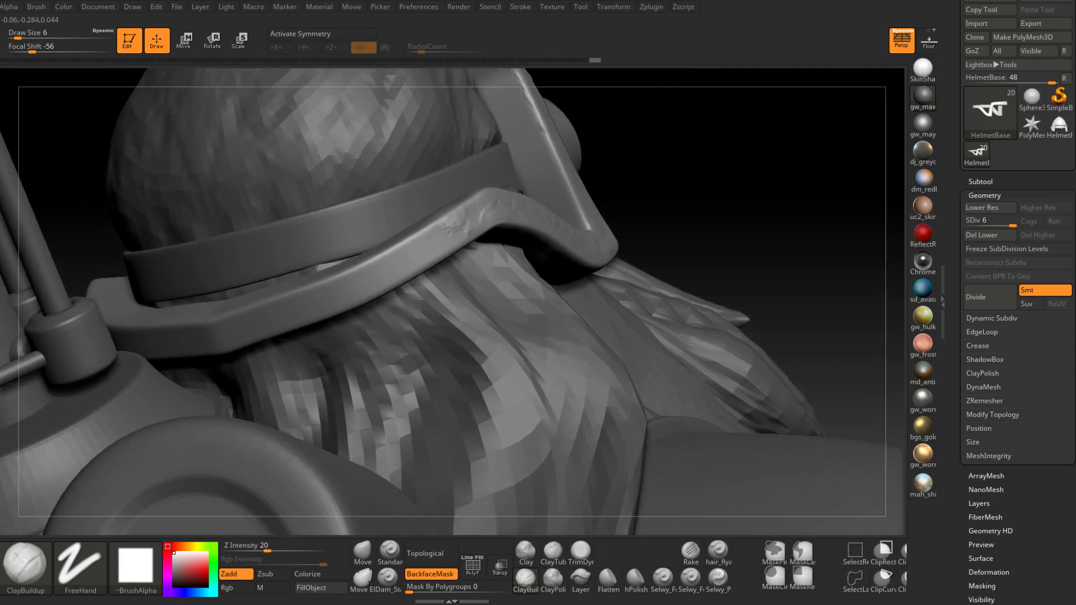
Sculpt uneven clay strokes along the rim from behind the right ear around the back of the neck.
{"action": "right_click_drag", "start_coordinate": [419, 298], "coordinate": [435, 229]}
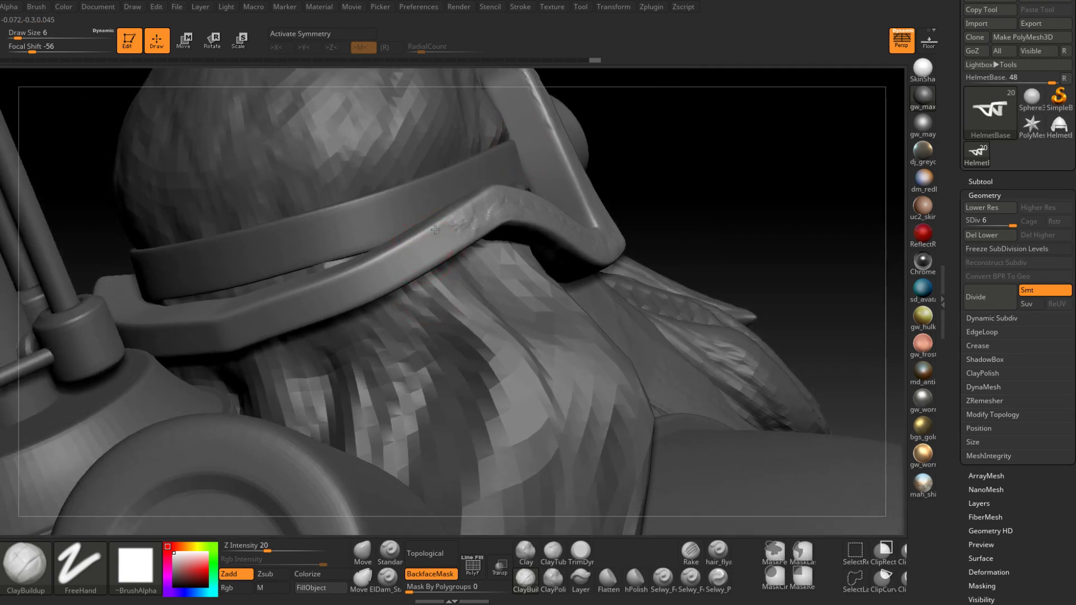
{"action": "left_click_drag", "start_coordinate": [408, 250], "coordinate": [363, 258]}
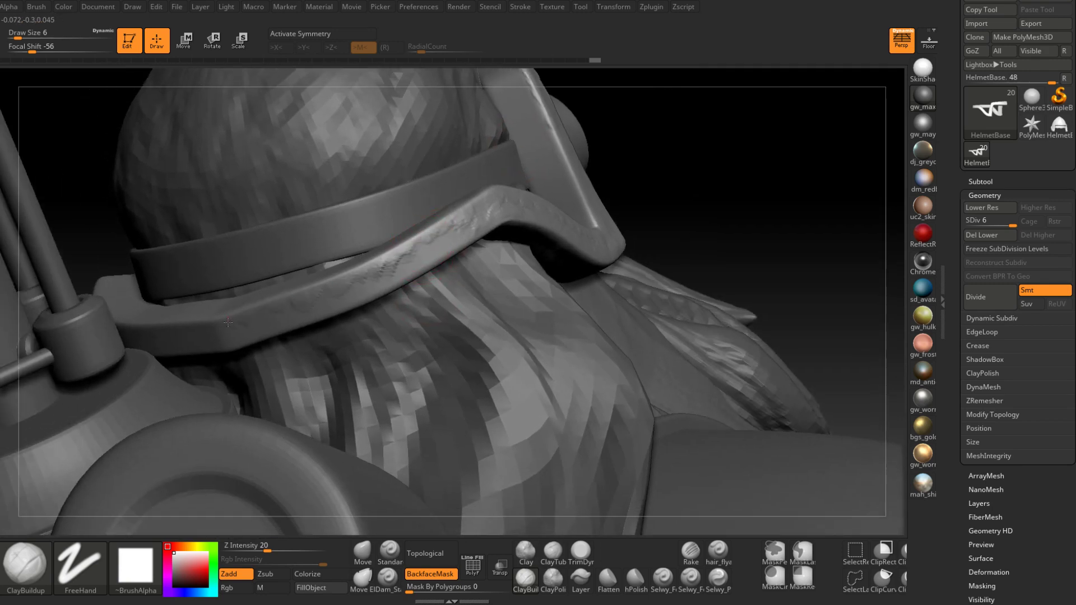
{"action": "left_click_drag", "start_coordinate": [301, 319], "coordinate": [481, 219]}
{"action": "mouse_move", "coordinate": [482, 219]}
{"action": "right_mouse_down"}
{"action": "mouse_move", "coordinate": [467, 186]}
{"action": "mouse_move", "coordinate": [456, 199]}
{"action": "right_mouse_up"}
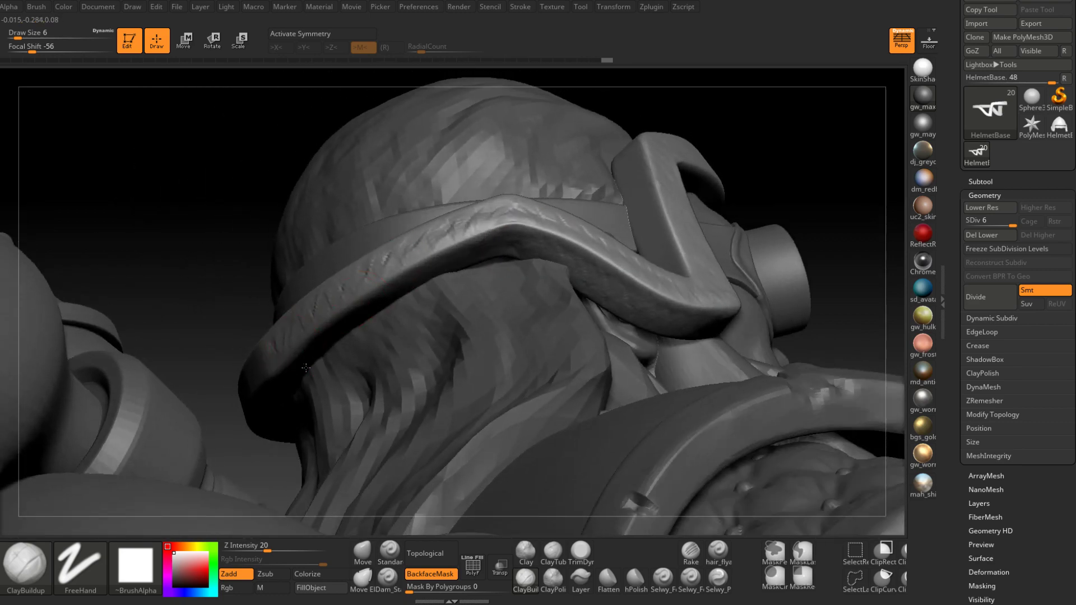
{"action": "left_click_drag", "start_coordinate": [381, 283], "coordinate": [513, 244]}
{"action": "mouse_move", "coordinate": [507, 202]}
{"action": "right_mouse_down"}
{"action": "mouse_move", "coordinate": [470, 273]}
{"action": "mouse_move", "coordinate": [547, 273]}
{"action": "right_mouse_up"}
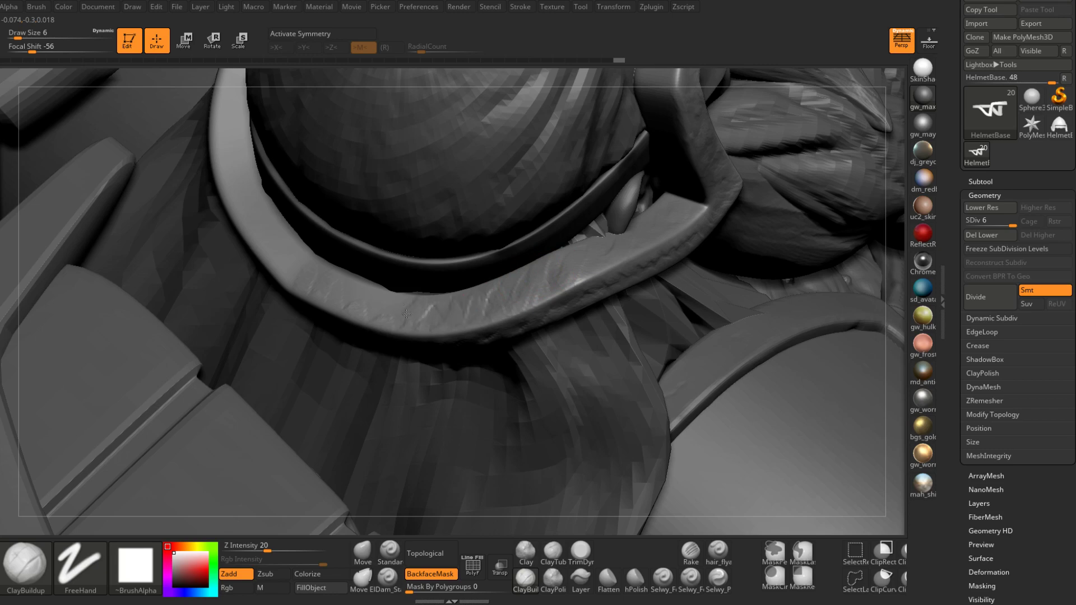
Roughen the right half of the rim's brow band and blend the strokes into the temple bend.
{"action": "mouse_move", "coordinate": [317, 305]}
{"action": "right_mouse_down"}
{"action": "mouse_move", "coordinate": [535, 255]}
{"action": "mouse_move", "coordinate": [433, 328]}
{"action": "mouse_move", "coordinate": [480, 204]}
{"action": "right_mouse_up"}
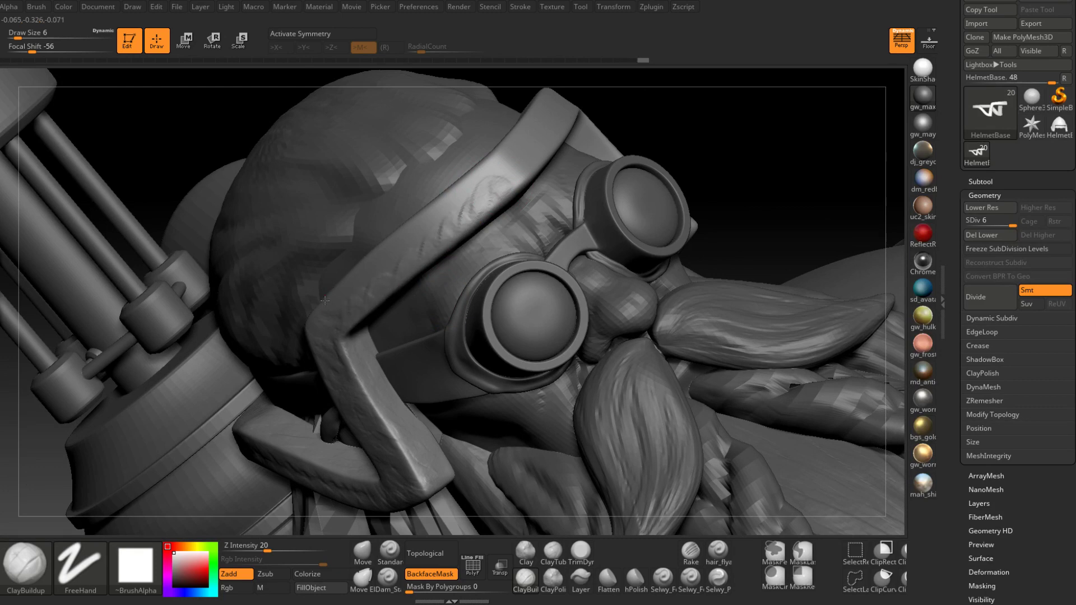
{"action": "right_click_drag", "start_coordinate": [364, 308], "coordinate": [297, 299]}
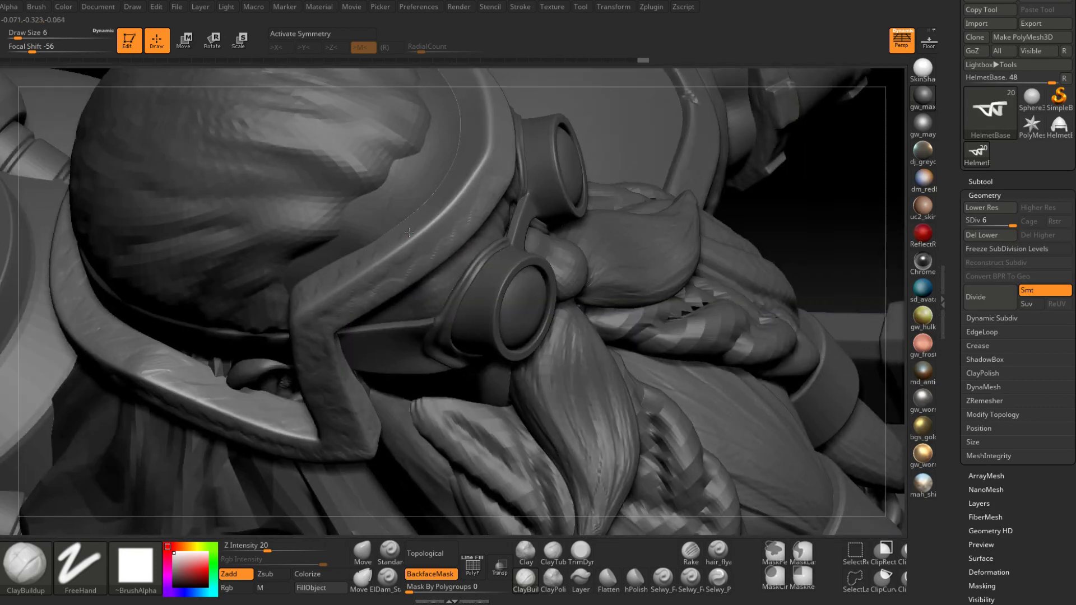
{"action": "right_click_drag", "start_coordinate": [435, 199], "coordinate": [357, 261]}
{"action": "right_click_drag", "start_coordinate": [274, 322], "coordinate": [265, 337], "text": "ctrl"}
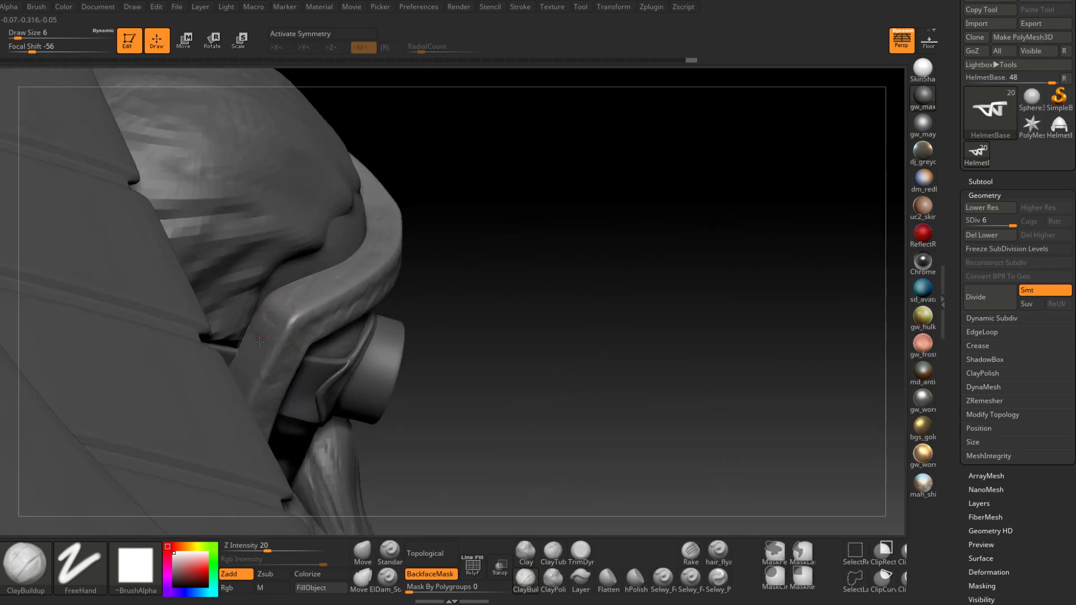
{"action": "right_click_drag", "start_coordinate": [248, 373], "coordinate": [247, 379], "text": "ctrl"}
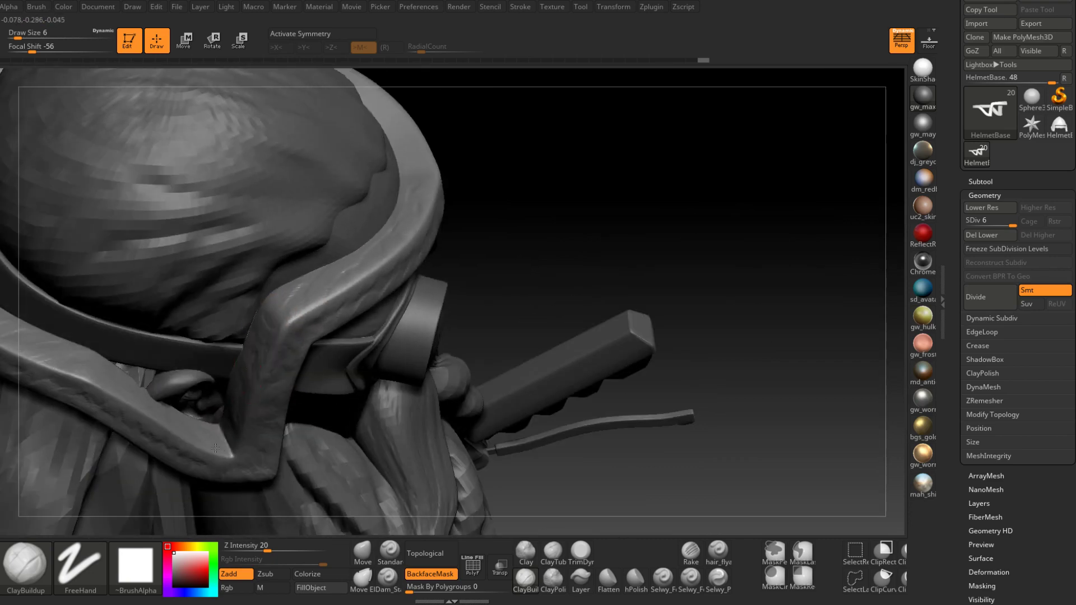
Continue the ClayBuildup texture across the middle of the brow band towards the dwarf's left temple.
{"action": "right_click_drag", "start_coordinate": [215, 448], "coordinate": [444, 220]}
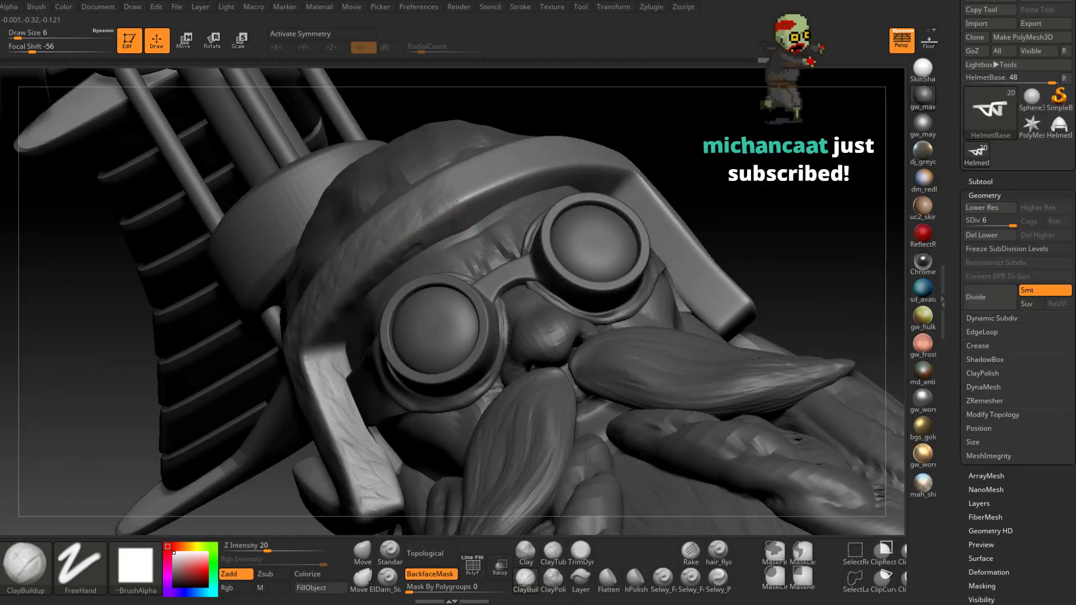
{"action": "mouse_move", "coordinate": [457, 205]}
{"action": "right_mouse_down"}
{"action": "mouse_move", "coordinate": [462, 274]}
{"action": "mouse_move", "coordinate": [521, 263]}
{"action": "mouse_move", "coordinate": [456, 274]}
{"action": "mouse_move", "coordinate": [506, 186]}
{"action": "mouse_move", "coordinate": [432, 307]}
{"action": "right_mouse_up"}
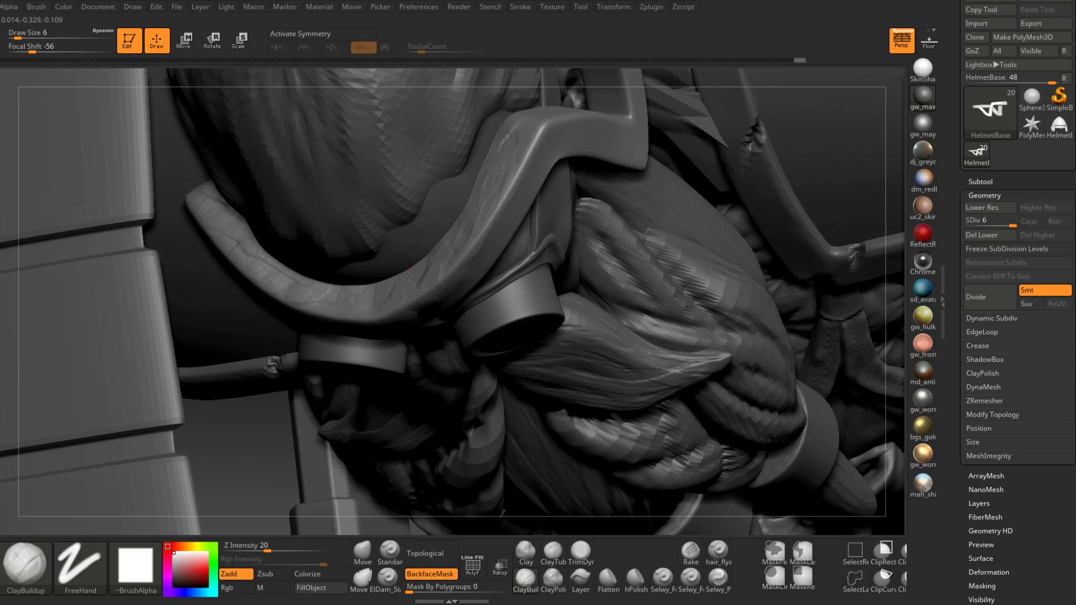
{"action": "mouse_move", "coordinate": [437, 246]}
{"action": "right_mouse_down"}
{"action": "mouse_move", "coordinate": [443, 297]}
{"action": "mouse_move", "coordinate": [419, 257]}
{"action": "mouse_move", "coordinate": [421, 281]}
{"action": "right_mouse_up"}
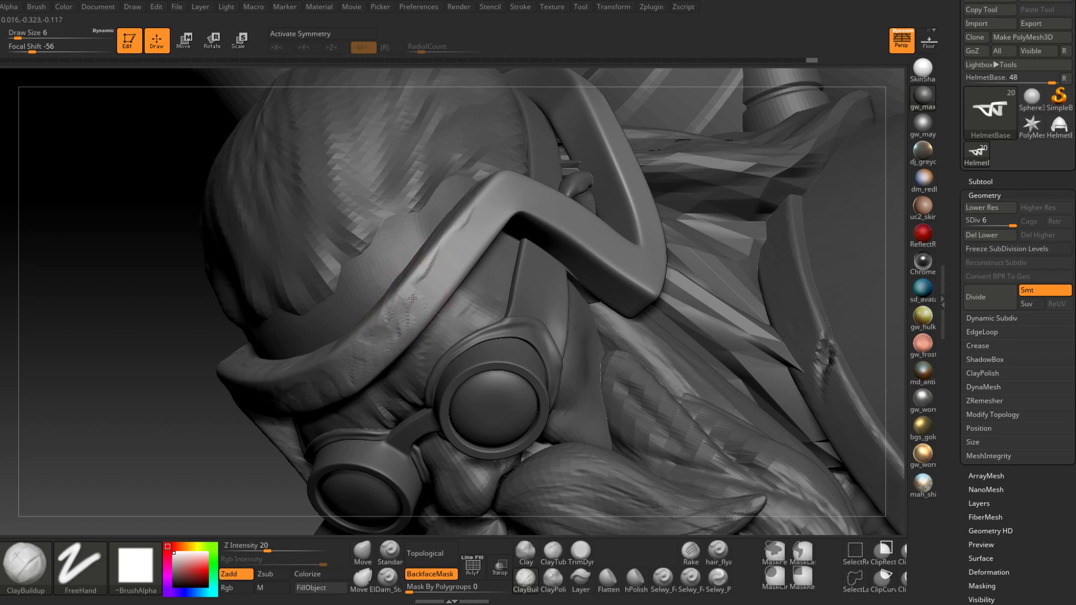
{"action": "mouse_move", "coordinate": [516, 201]}
{"action": "right_mouse_down"}
{"action": "mouse_move", "coordinate": [507, 210]}
{"action": "mouse_move", "coordinate": [518, 211]}
{"action": "right_mouse_up"}
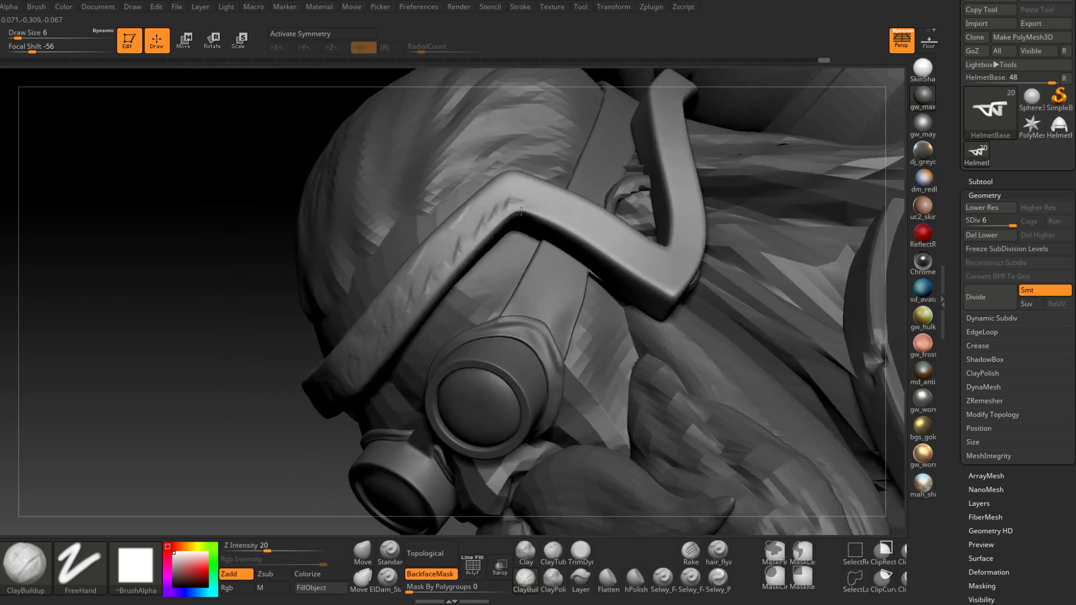
Reduce the draw size to 3, adjust it to 4, and roughen the rim's bend at the left temple.
{"action": "key", "text": "space"}
{"action": "left_click_drag", "start_coordinate": [518, 211], "coordinate": [515, 210]}
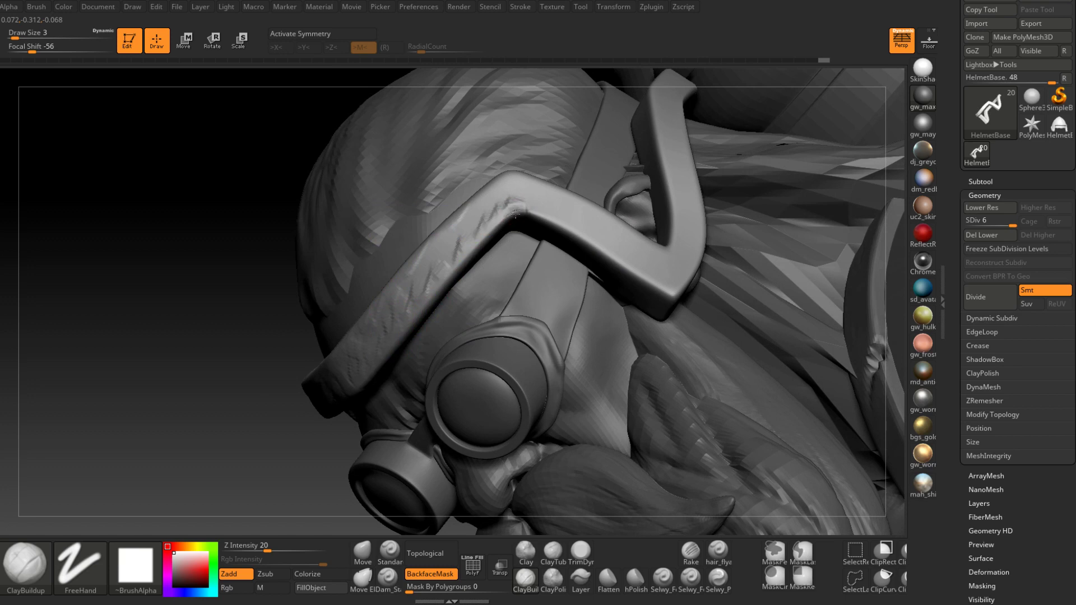
{"action": "mouse_move", "coordinate": [516, 213]}
{"action": "right_mouse_down"}
{"action": "mouse_move", "coordinate": [512, 228]}
{"action": "mouse_move", "coordinate": [516, 212]}
{"action": "right_mouse_up"}
{"action": "key", "text": "space"}
{"action": "left_click_drag", "start_coordinate": [515, 212], "coordinate": [490, 179]}
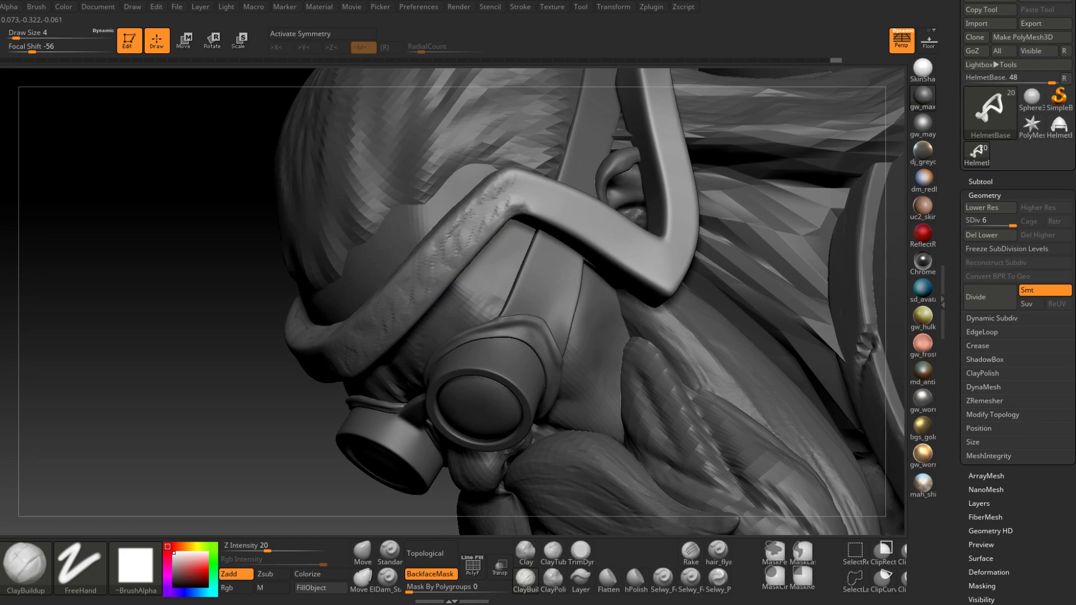
Sculpt clay strokes from the left temple bend down the left cheek strip of the rim.
{"action": "mouse_move", "coordinate": [523, 179]}
{"action": "right_mouse_down"}
{"action": "mouse_move", "coordinate": [516, 240]}
{"action": "mouse_move", "coordinate": [492, 250]}
{"action": "right_mouse_up"}
{"action": "left_click_drag", "start_coordinate": [492, 250], "coordinate": [577, 286]}
{"action": "mouse_move", "coordinate": [495, 285]}
{"action": "left_mouse_down"}
{"action": "mouse_move", "coordinate": [561, 297]}
{"action": "mouse_move", "coordinate": [591, 325]}
{"action": "mouse_move", "coordinate": [600, 280]}
{"action": "mouse_move", "coordinate": [530, 287]}
{"action": "left_mouse_up"}
{"action": "right_click_drag", "start_coordinate": [529, 287], "coordinate": [425, 236]}
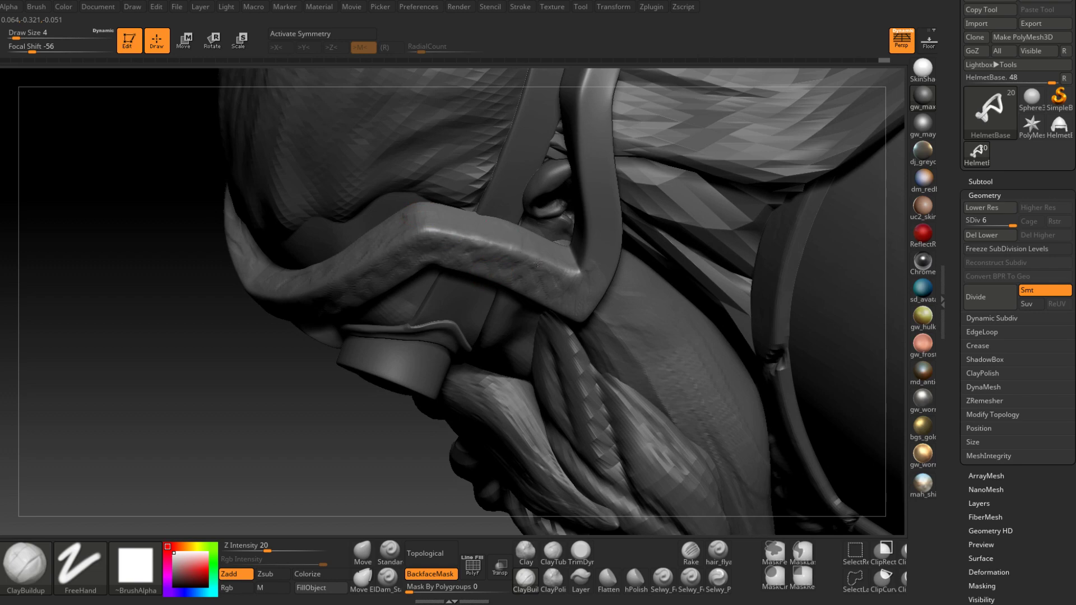
{"action": "right_click_drag", "start_coordinate": [571, 275], "coordinate": [560, 342]}
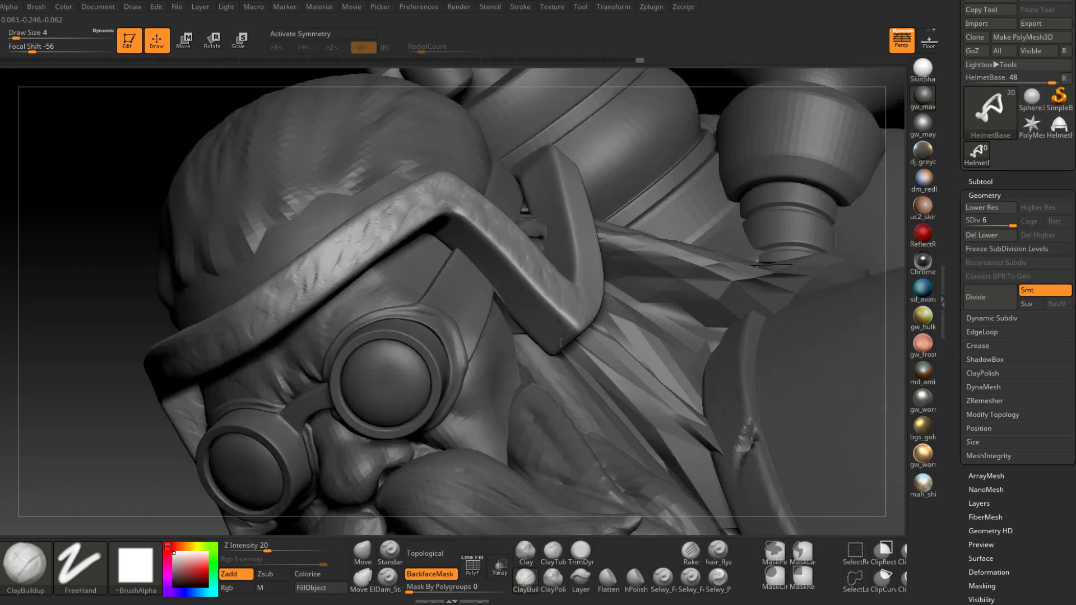
{"action": "right_click_drag", "start_coordinate": [470, 240], "coordinate": [431, 220]}
{"action": "right_click_drag", "start_coordinate": [469, 256], "coordinate": [590, 323]}
Roughen the rim's lower left corner and the section rising behind the left ear with ClayBuildup strokes.
{"action": "left_click_drag", "start_coordinate": [586, 322], "coordinate": [582, 347]}
{"action": "left_click_drag", "start_coordinate": [598, 319], "coordinate": [597, 338]}
{"action": "left_click_drag", "start_coordinate": [611, 297], "coordinate": [614, 317]}
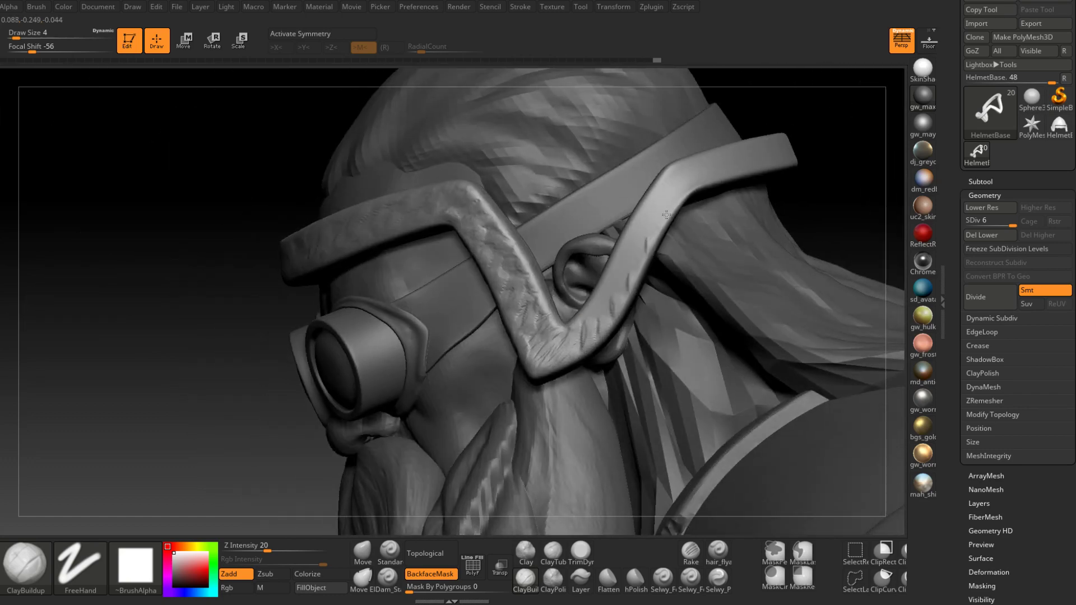
{"action": "left_click_drag", "start_coordinate": [666, 209], "coordinate": [662, 227]}
{"action": "mouse_move", "coordinate": [651, 185]}
{"action": "left_mouse_down"}
{"action": "mouse_move", "coordinate": [641, 235]}
{"action": "mouse_move", "coordinate": [593, 293]}
{"action": "left_mouse_up"}
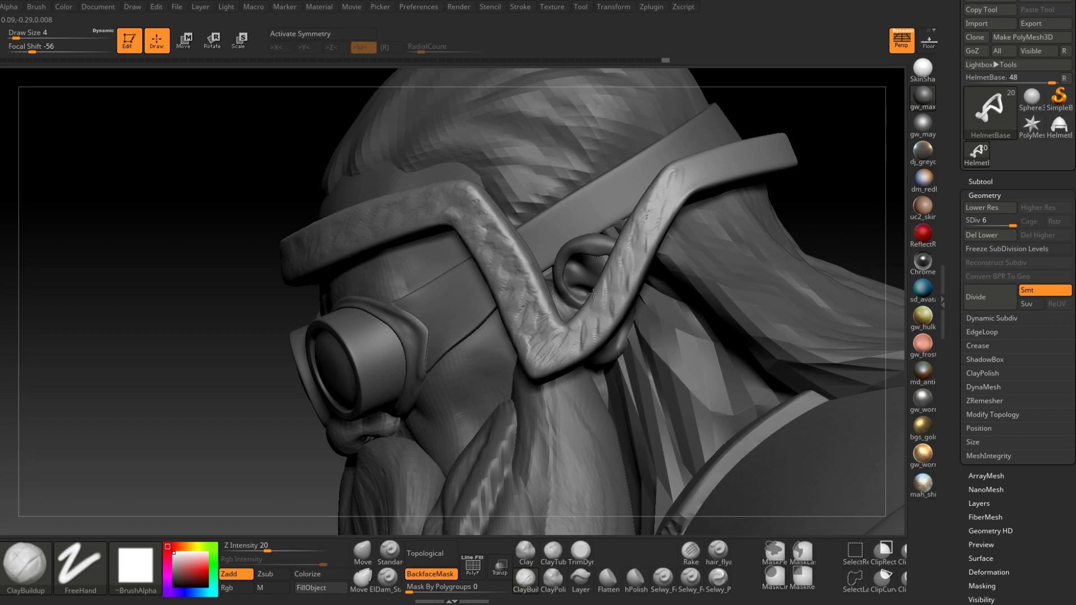
{"action": "right_click_drag", "start_coordinate": [588, 289], "coordinate": [579, 297]}
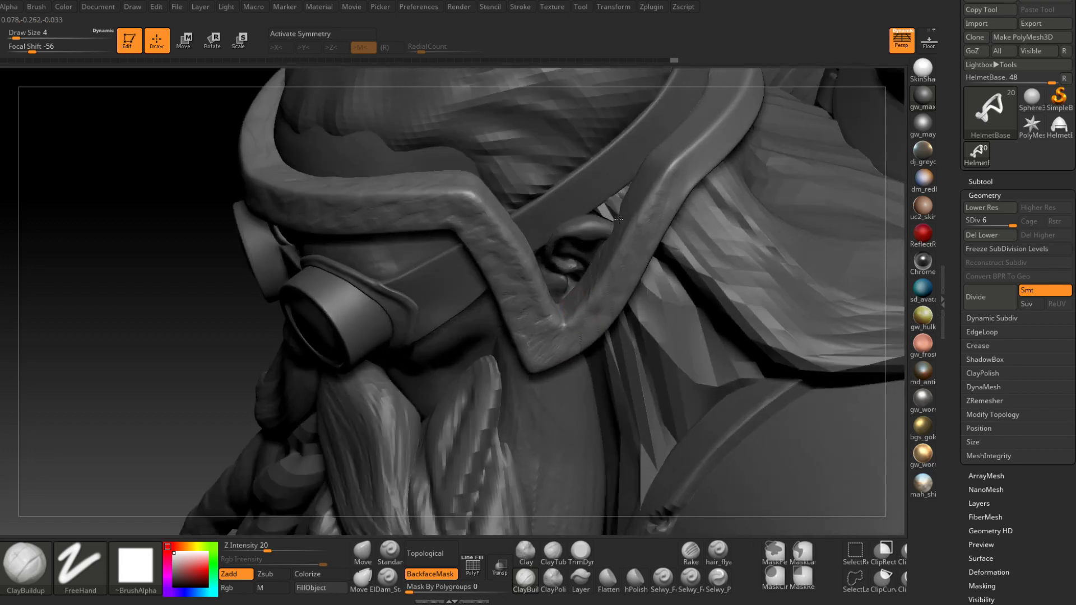
Continue the ClayBuildup texture up the rim behind the dwarf's left ear and along its left rear section.
{"action": "right_click_drag", "start_coordinate": [655, 178], "coordinate": [518, 282]}
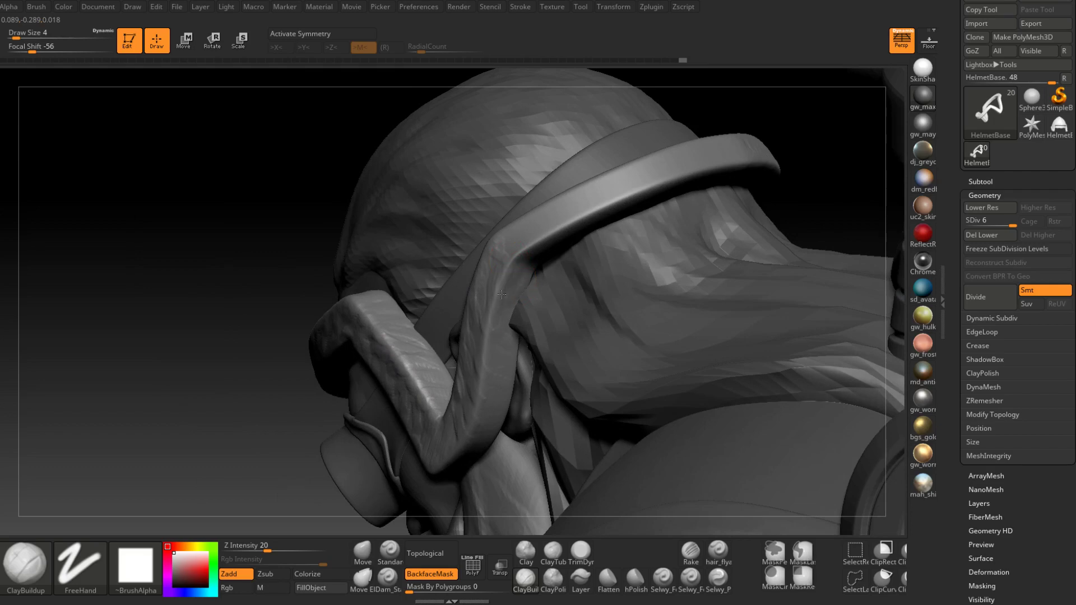
{"action": "left_click_drag", "start_coordinate": [502, 294], "coordinate": [494, 387]}
{"action": "left_click_drag", "start_coordinate": [500, 342], "coordinate": [493, 387]}
{"action": "mouse_move", "coordinate": [504, 359]}
{"action": "right_mouse_down"}
{"action": "mouse_move", "coordinate": [532, 325]}
{"action": "mouse_move", "coordinate": [496, 341]}
{"action": "mouse_move", "coordinate": [495, 317]}
{"action": "right_mouse_up"}
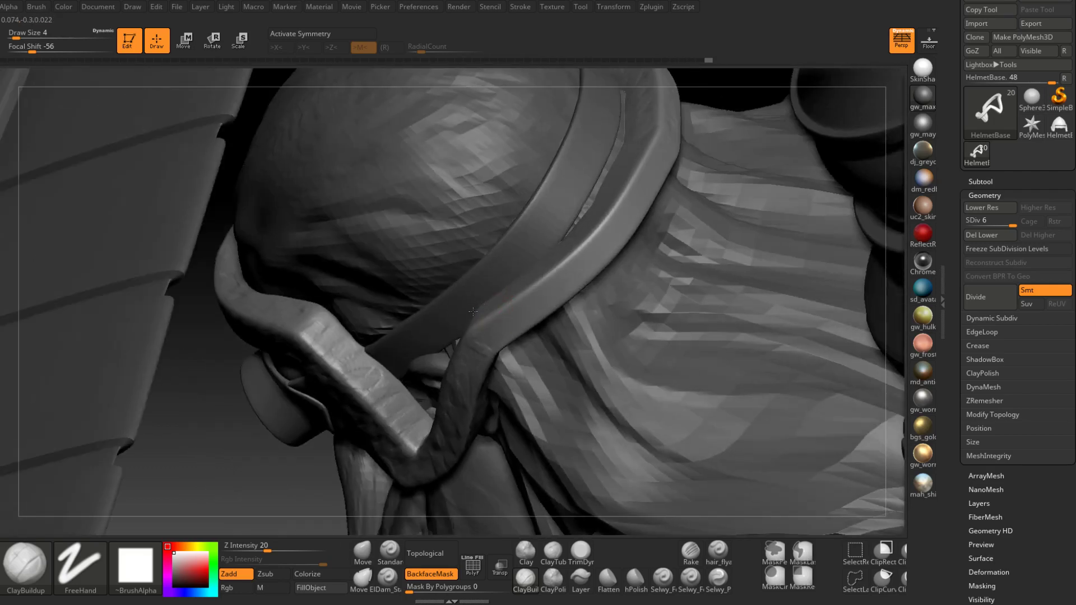
{"action": "left_click_drag", "start_coordinate": [576, 231], "coordinate": [633, 172]}
{"action": "mouse_move", "coordinate": [638, 190]}
{"action": "right_mouse_down"}
{"action": "mouse_move", "coordinate": [651, 190]}
{"action": "mouse_move", "coordinate": [650, 179]}
{"action": "right_mouse_up"}
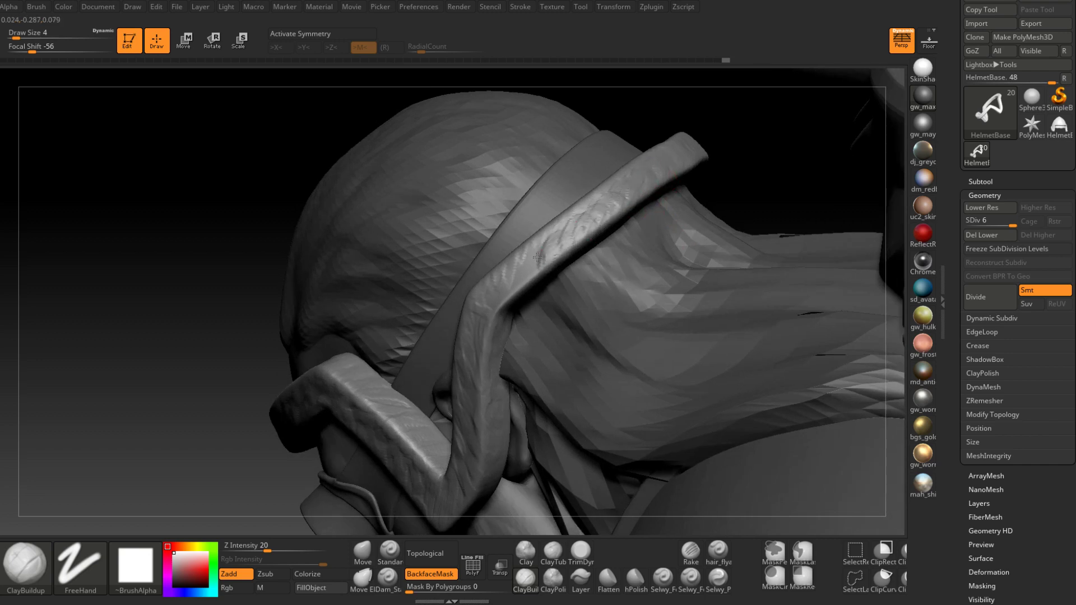
{"action": "right_click_drag", "start_coordinate": [502, 297], "coordinate": [528, 288]}
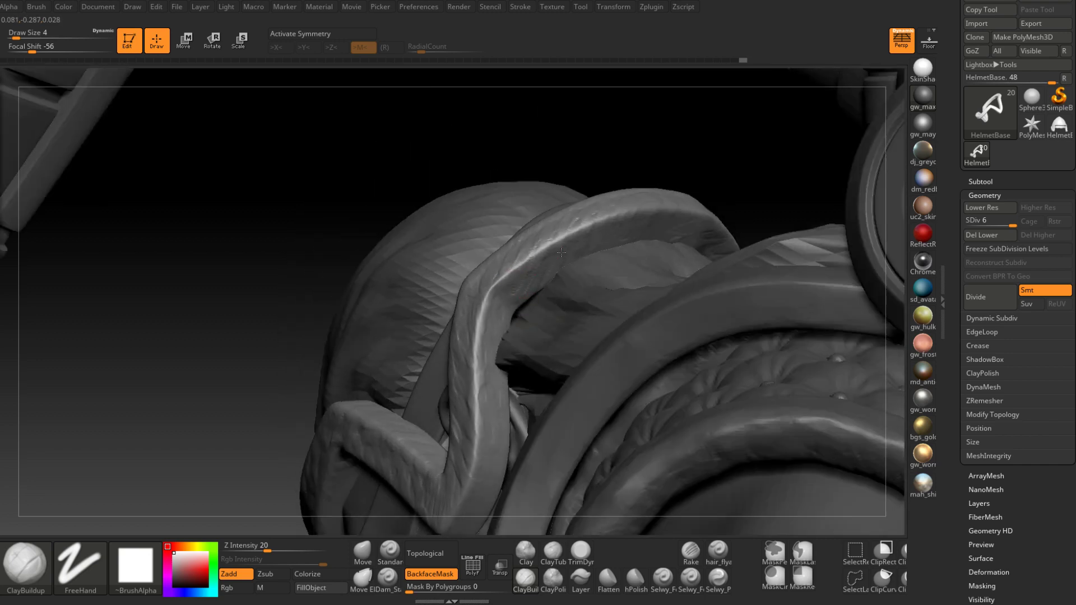
{"action": "right_click_drag", "start_coordinate": [689, 231], "coordinate": [638, 277]}
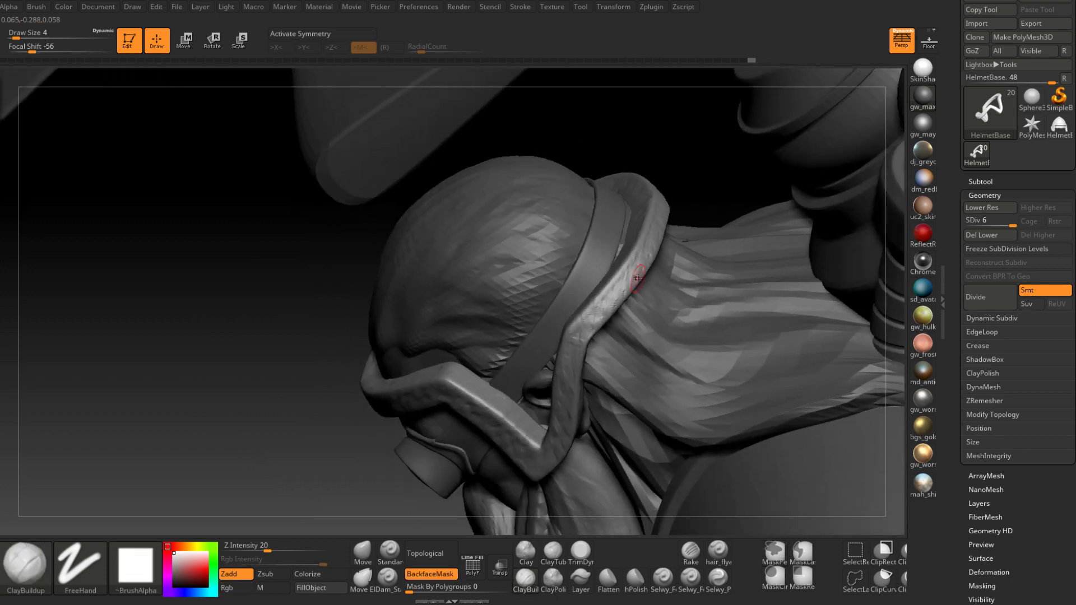
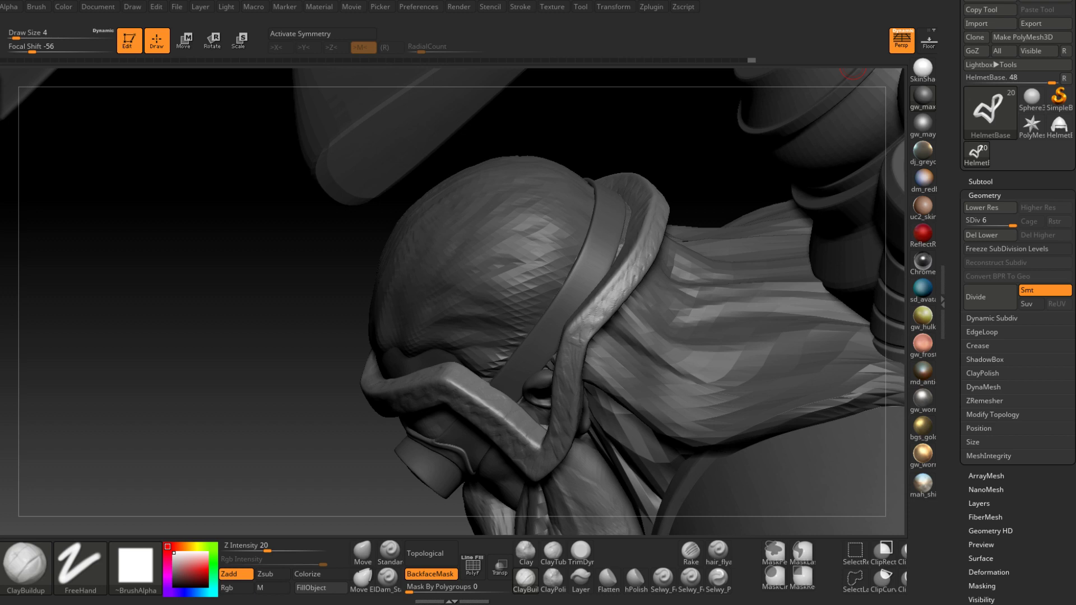
Flatten the clay strokes on the rim's left rear section with the TrimDynamic brush at draw size 5.
{"action": "left_click", "coordinate": [581, 551]}
{"action": "mouse_move", "coordinate": [632, 270]}
{"action": "right_mouse_down"}
{"action": "mouse_move", "coordinate": [601, 316]}
{"action": "mouse_move", "coordinate": [613, 311]}
{"action": "right_mouse_up"}
{"action": "key", "text": "space"}
{"action": "mouse_move", "coordinate": [653, 248]}
{"action": "left_mouse_down"}
{"action": "mouse_move", "coordinate": [672, 230]}
{"action": "mouse_move", "coordinate": [656, 248]}
{"action": "left_mouse_up"}
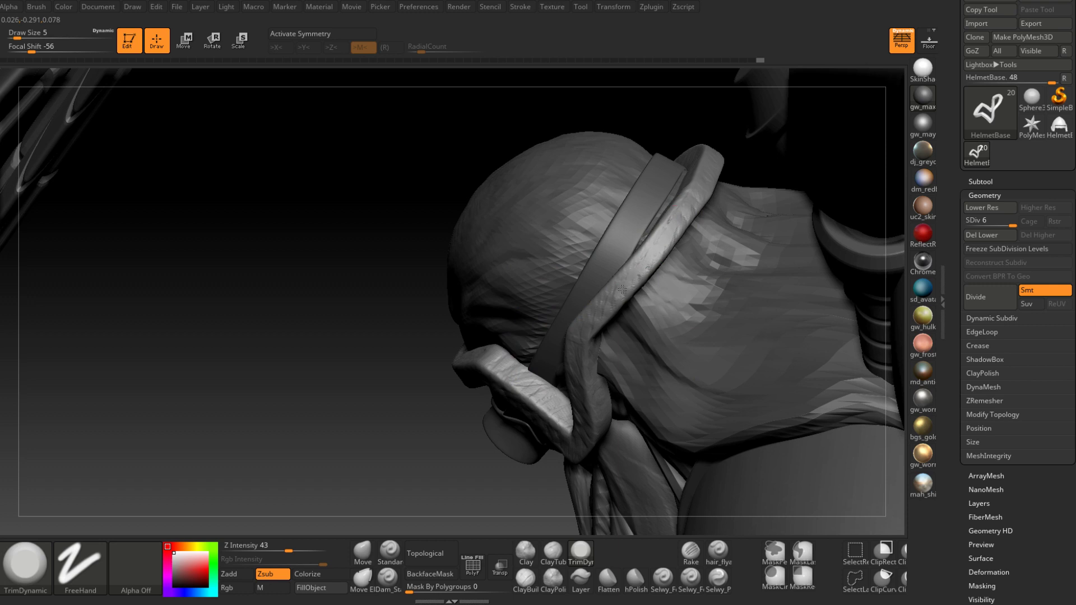
{"action": "left_click_drag", "start_coordinate": [622, 289], "coordinate": [622, 291]}
{"action": "right_click_drag", "start_coordinate": [622, 291], "coordinate": [615, 296]}
{"action": "left_click_drag", "start_coordinate": [610, 294], "coordinate": [607, 300]}
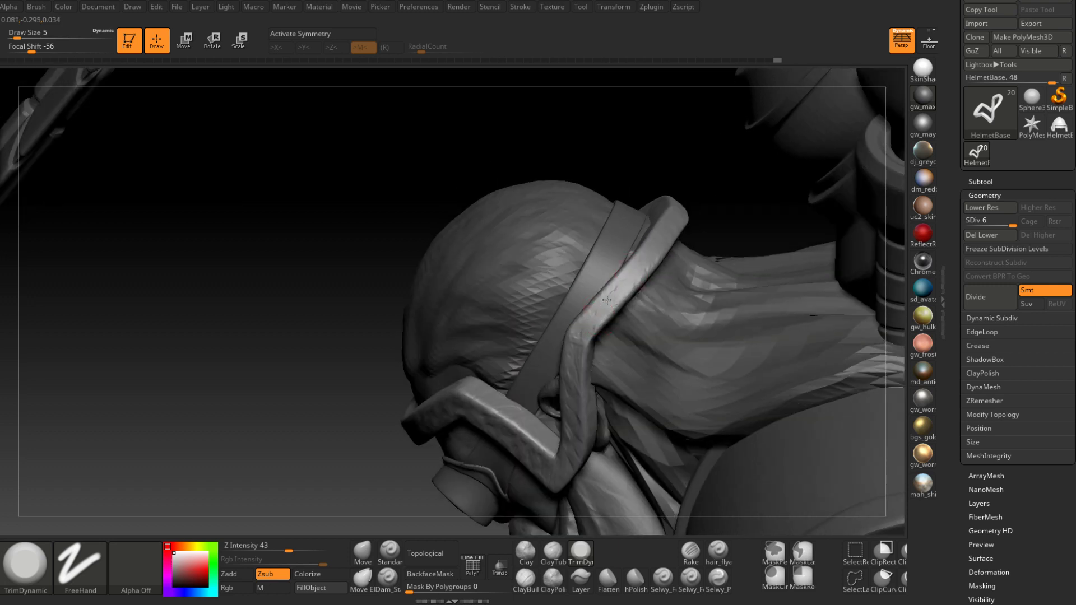
Flatten the rear bend of the rim and the strip descending behind the left ear with TrimDynamic strokes.
{"action": "right_click_drag", "start_coordinate": [606, 301], "coordinate": [586, 324]}
{"action": "left_click_drag", "start_coordinate": [581, 335], "coordinate": [576, 345]}
{"action": "right_click_drag", "start_coordinate": [569, 442], "coordinate": [575, 348]}
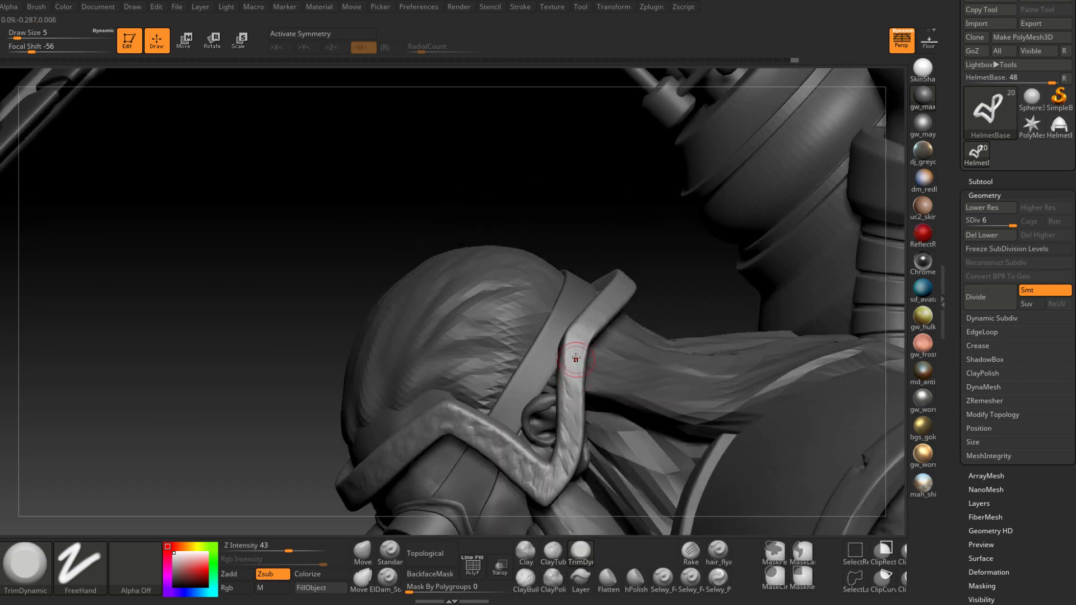
{"action": "mouse_move", "coordinate": [570, 358]}
{"action": "left_mouse_down"}
{"action": "mouse_move", "coordinate": [565, 437]}
{"action": "mouse_move", "coordinate": [578, 389]}
{"action": "left_mouse_up"}
{"action": "right_click_drag", "start_coordinate": [578, 389], "coordinate": [582, 343]}
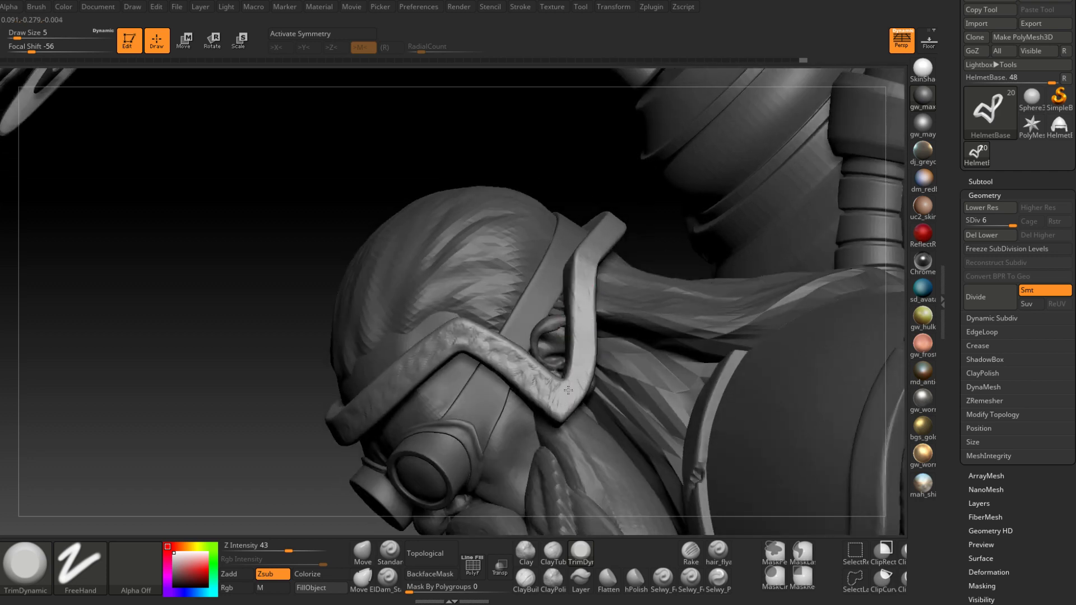
Flatten the clay texture from the rim's lower left corner up the cheek strip and across the brow band.
{"action": "mouse_move", "coordinate": [568, 391]}
{"action": "left_mouse_down"}
{"action": "mouse_move", "coordinate": [526, 376]}
{"action": "mouse_move", "coordinate": [465, 331]}
{"action": "left_mouse_up"}
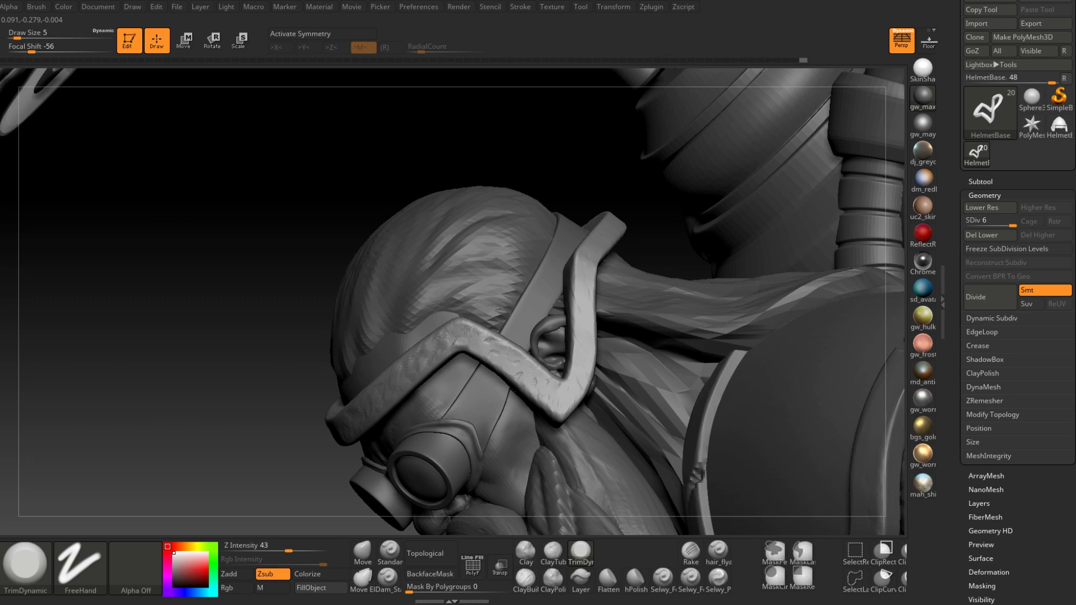
{"action": "right_click_drag", "start_coordinate": [526, 368], "coordinate": [555, 369]}
{"action": "left_click_drag", "start_coordinate": [519, 368], "coordinate": [433, 354]}
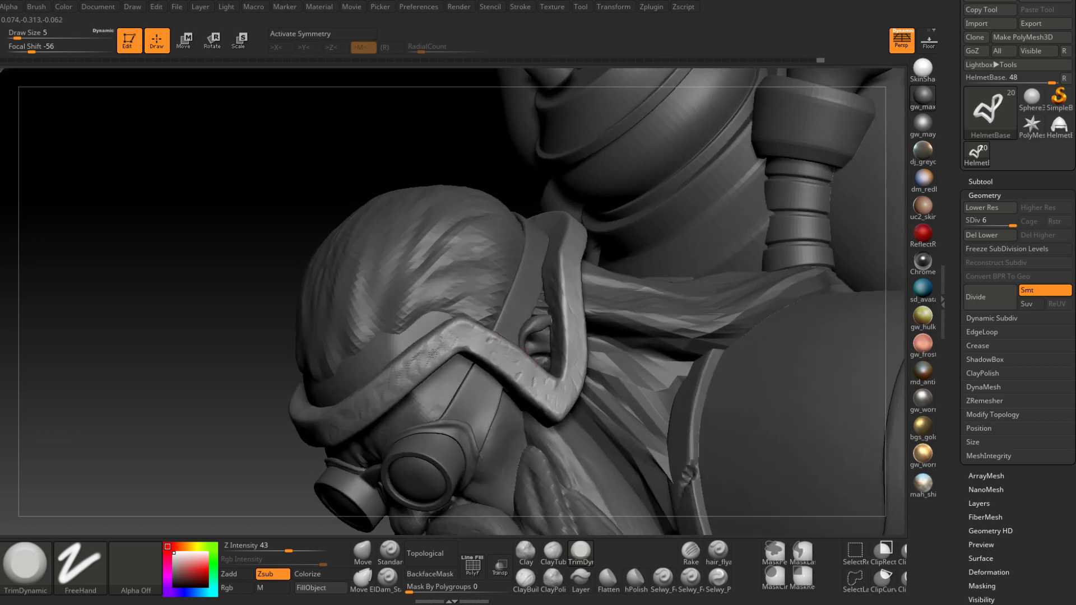
{"action": "right_click_drag", "start_coordinate": [433, 354], "coordinate": [459, 320]}
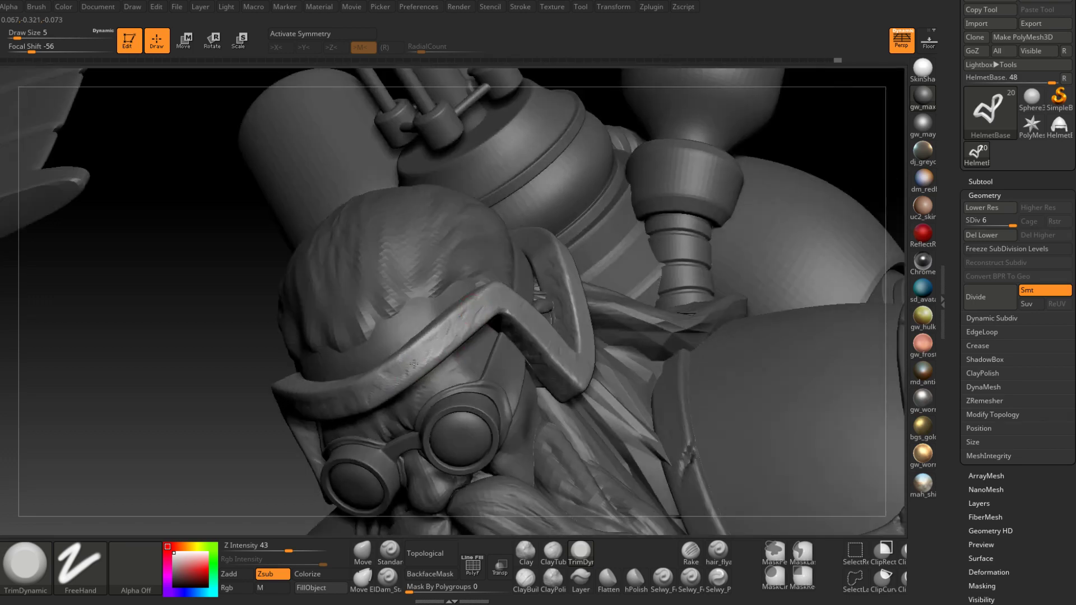
{"action": "right_click_drag", "start_coordinate": [384, 389], "coordinate": [395, 383]}
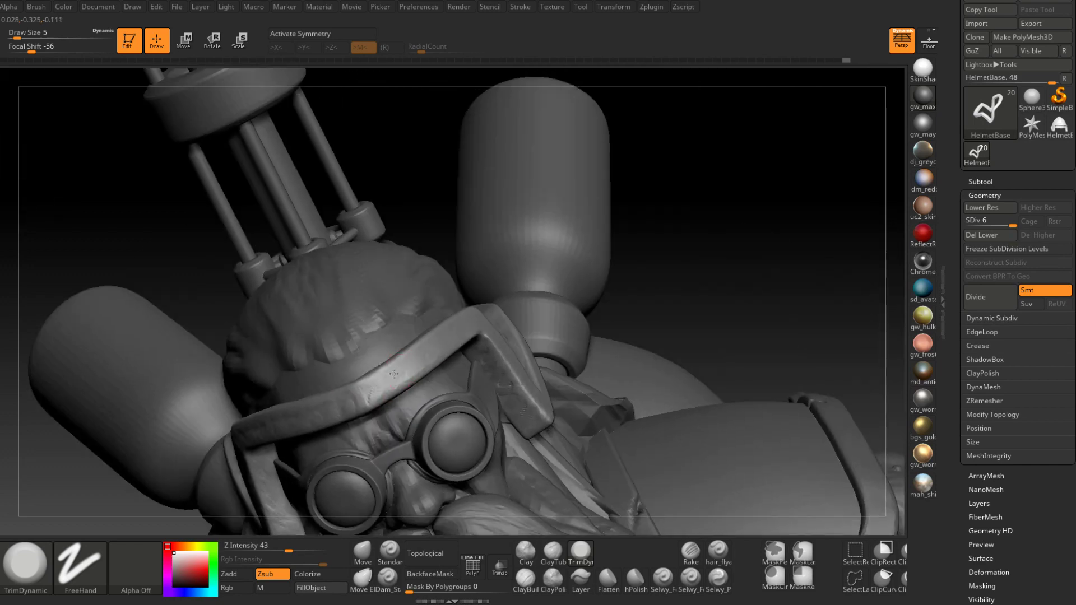
Trim the underside of the brow band and the lower edge of the left temple bend.
{"action": "key", "text": "ctrl+z"}
{"action": "key", "text": "ctrl+z"}
{"action": "key", "text": "ctrl+z"}
{"action": "key", "text": "ctrl+z"}
{"action": "key", "text": "ctrl+z"}
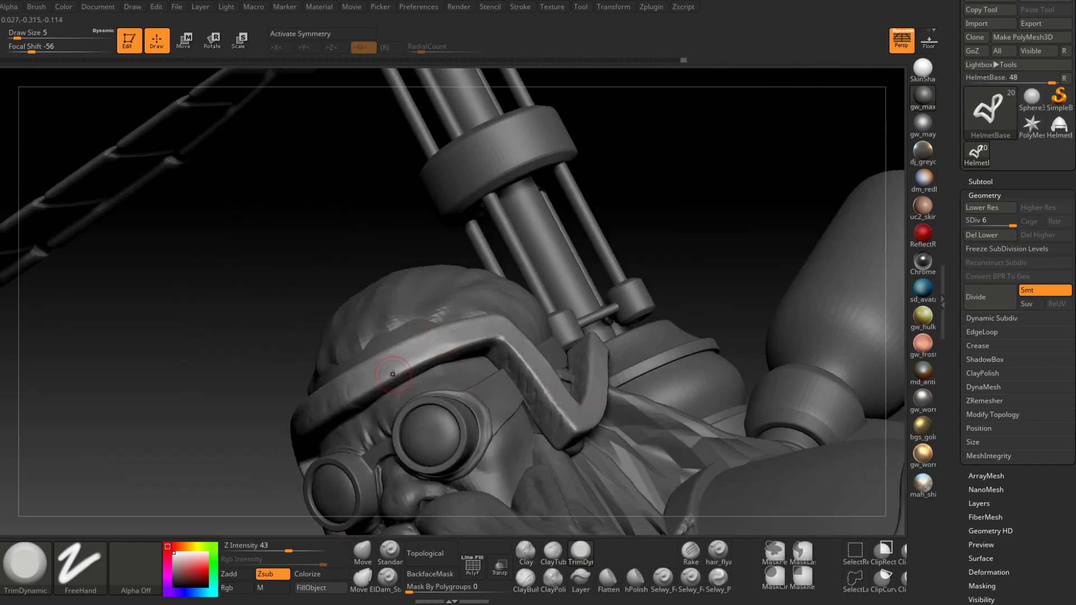
{"action": "key", "text": "ctrl+shift+z"}
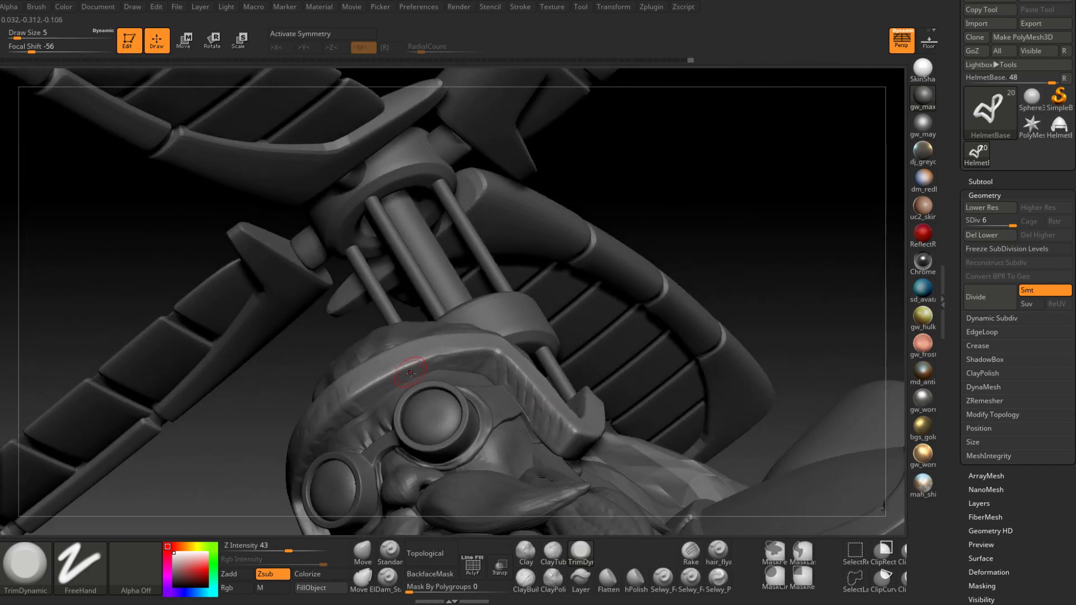
{"action": "key", "text": "ctrl+shift+z"}
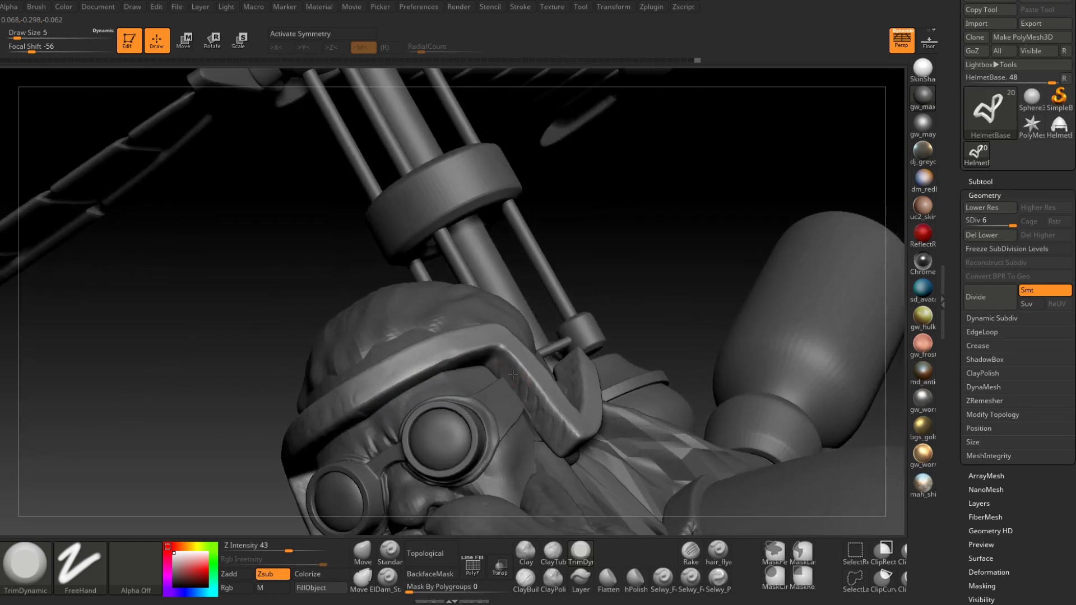
{"action": "key", "text": "ctrl+shift+z"}
{"action": "key", "text": "ctrl+shift+z"}
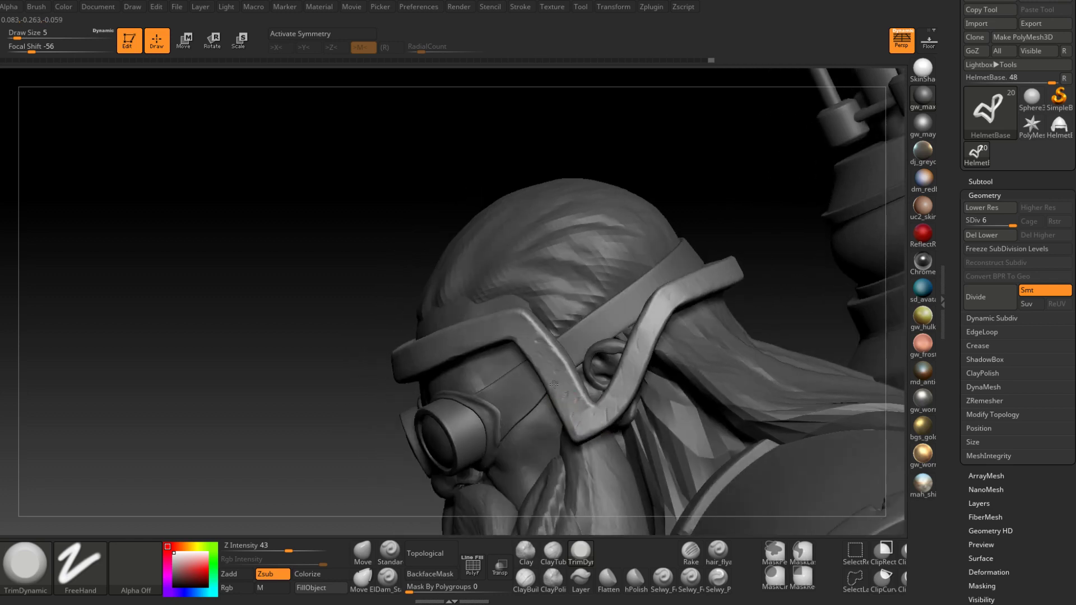
Trim the rim's lower left corner and the adjoining lower edge behind the left ear.
{"action": "left_click_drag", "start_coordinate": [572, 424], "coordinate": [575, 433]}
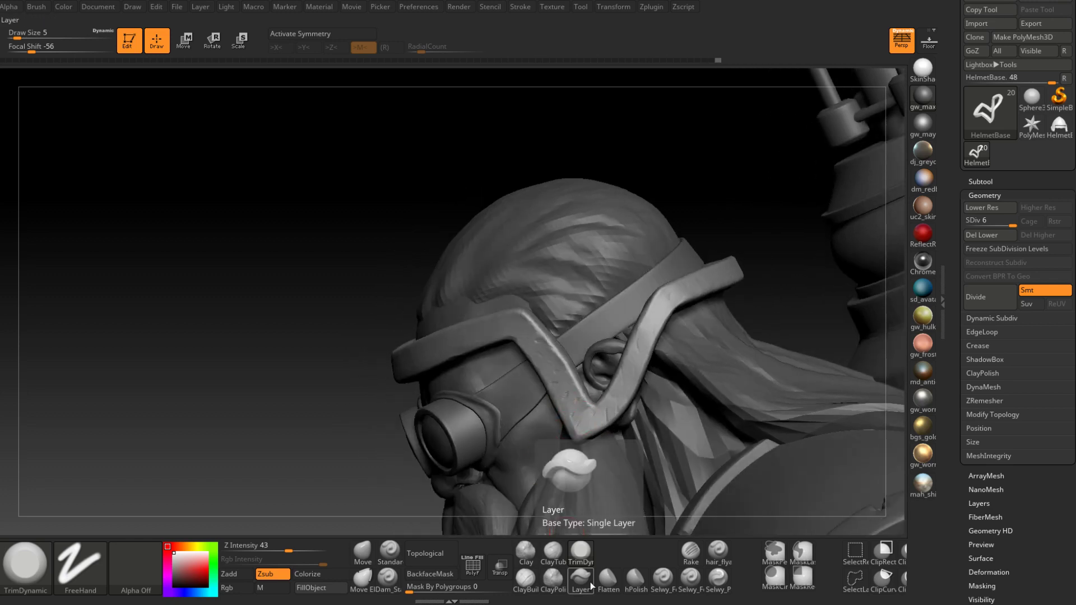
{"action": "right_click_drag", "start_coordinate": [757, 336], "coordinate": [651, 323]}
{"action": "right_click_drag", "start_coordinate": [598, 371], "coordinate": [597, 339]}
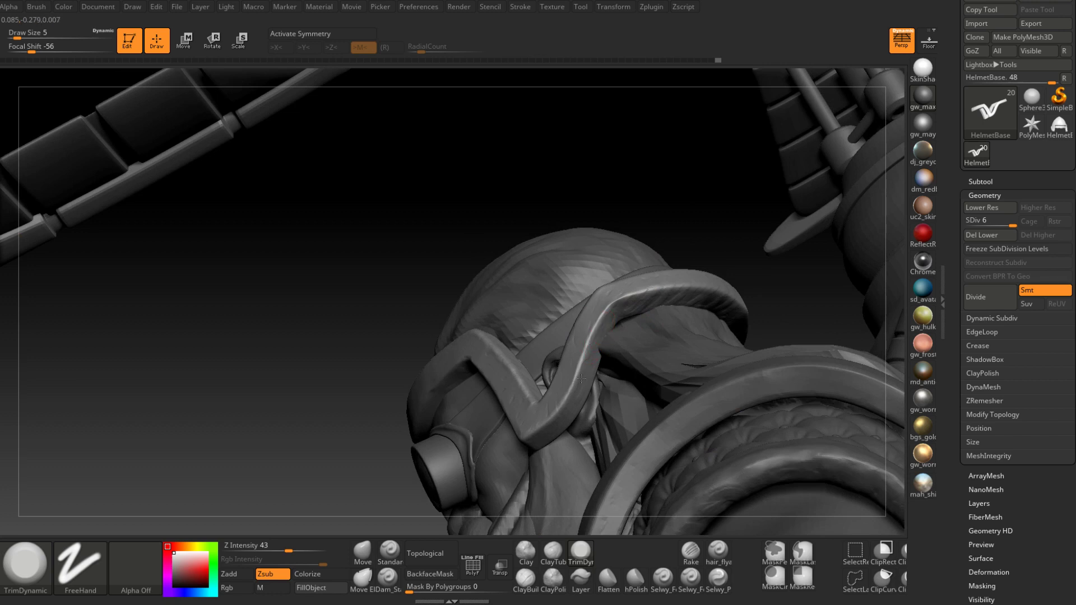
Flatten the rim's upper edge from the left rear section past the ear to the left temple.
{"action": "right_click_drag", "start_coordinate": [609, 323], "coordinate": [678, 294]}
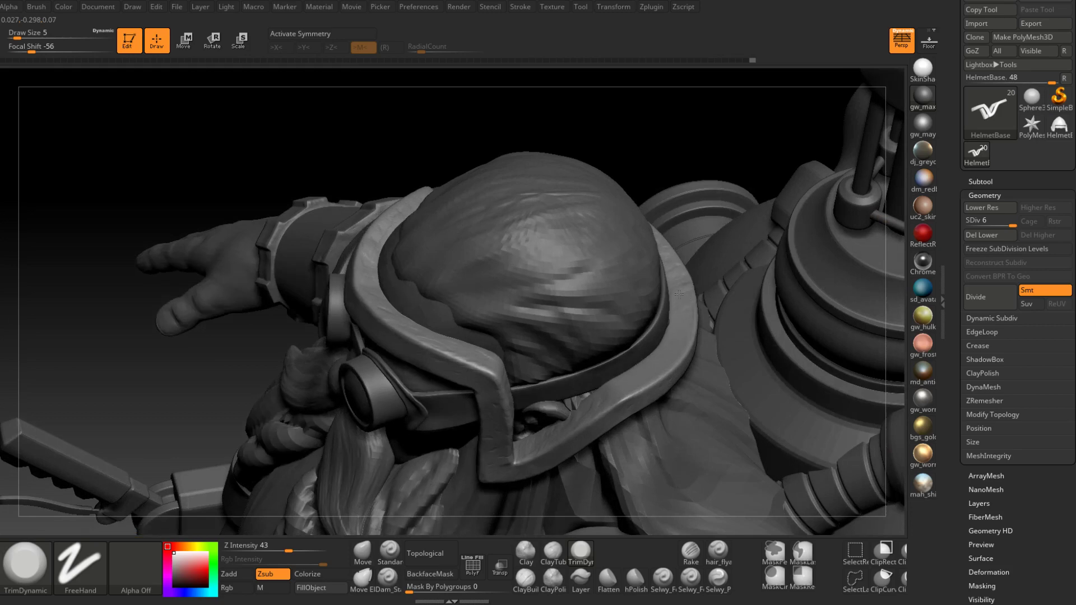
{"action": "right_click_drag", "start_coordinate": [670, 348], "coordinate": [635, 388]}
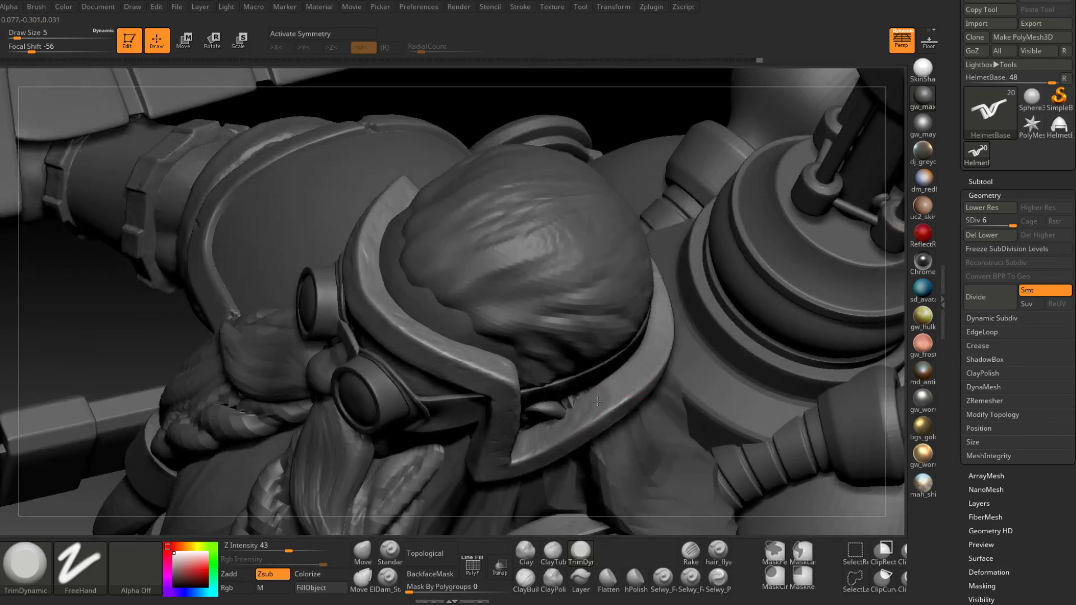
{"action": "right_click_drag", "start_coordinate": [526, 443], "coordinate": [490, 424]}
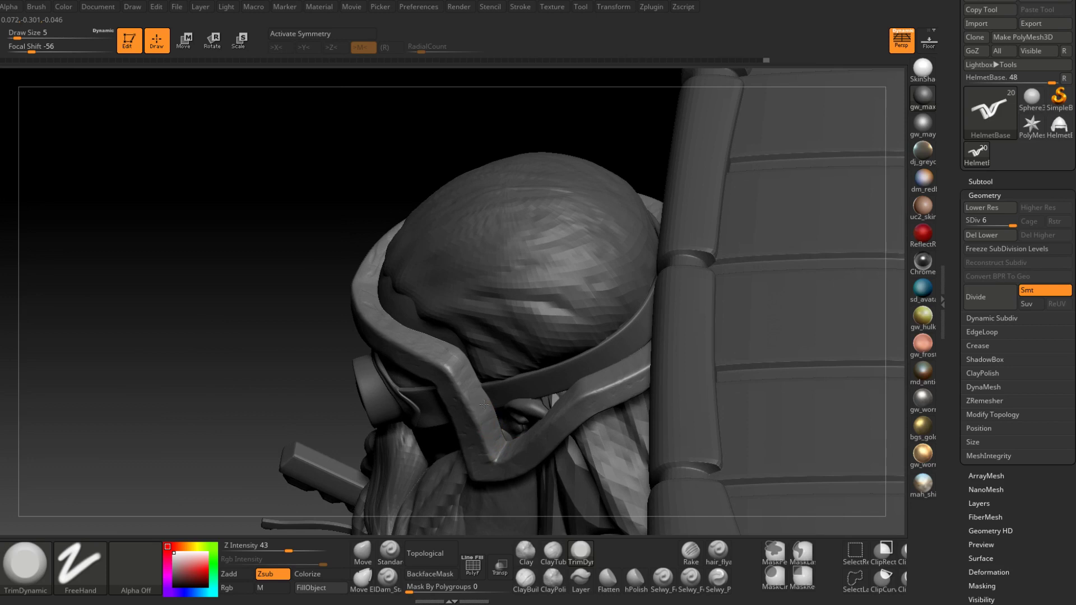
{"action": "right_click_drag", "start_coordinate": [466, 379], "coordinate": [468, 374]}
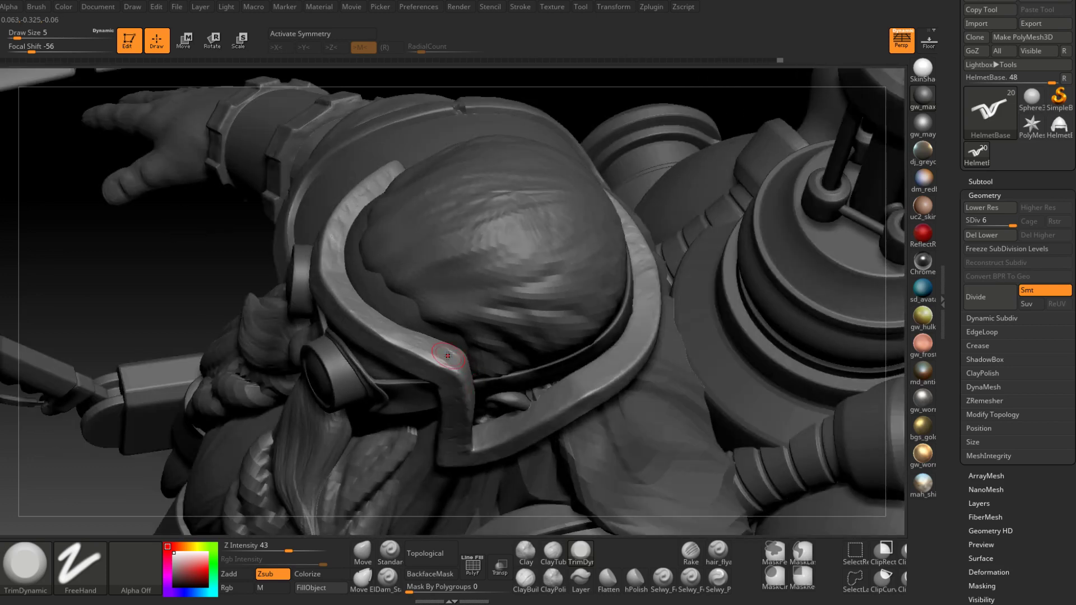
Flatten the clay texture across the right half of the brow band from the right temple to the centre.
{"action": "right_click_drag", "start_coordinate": [440, 360], "coordinate": [420, 387]}
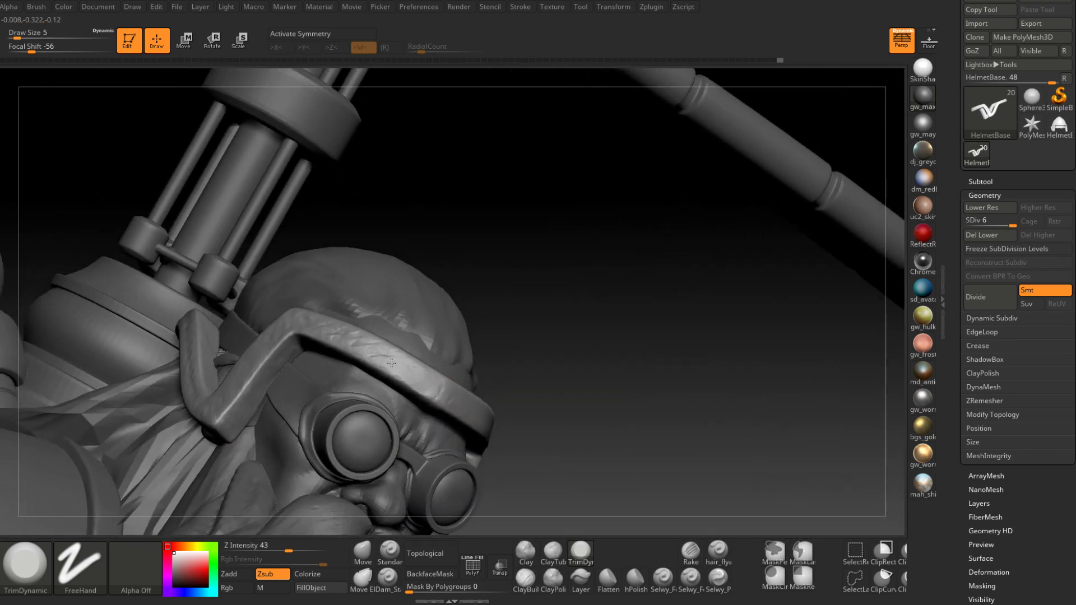
{"action": "right_click_drag", "start_coordinate": [300, 322], "coordinate": [375, 350]}
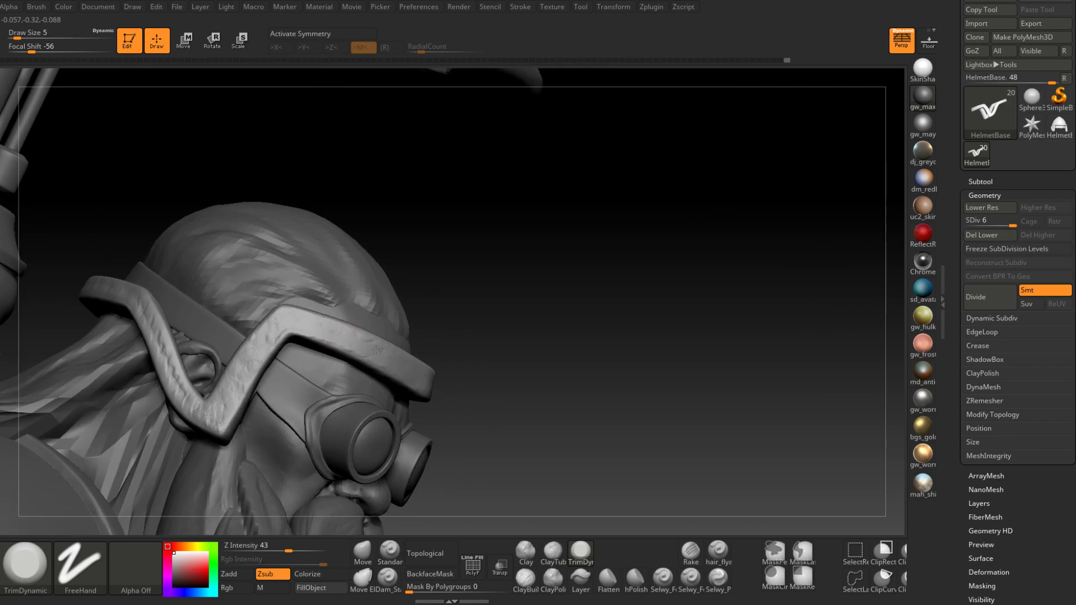
{"action": "right_click_drag", "start_coordinate": [415, 380], "coordinate": [408, 379]}
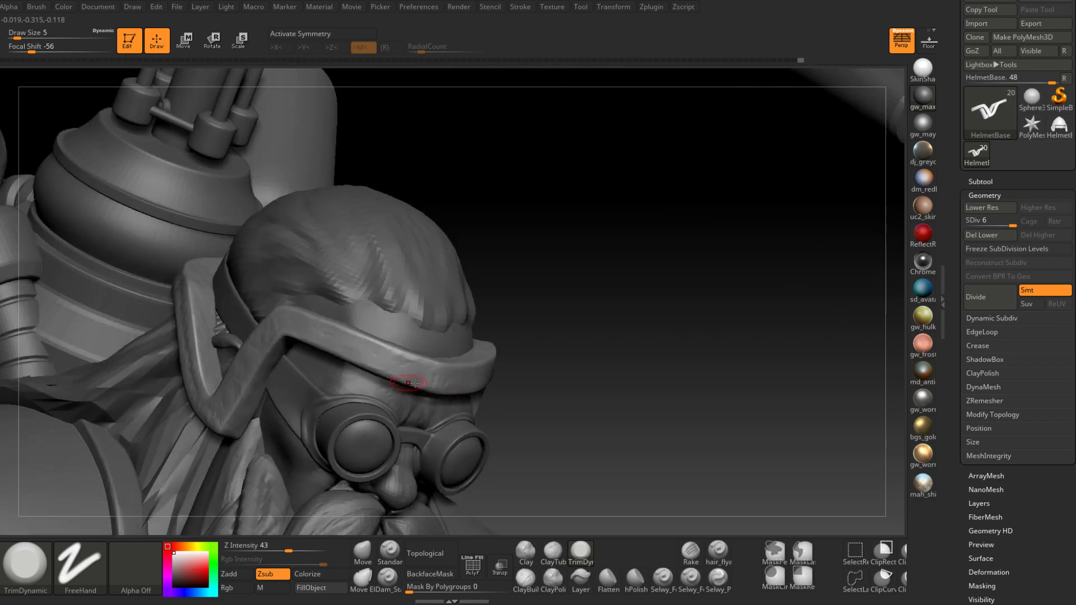
{"action": "left_click_drag", "start_coordinate": [408, 379], "coordinate": [416, 361]}
{"action": "mouse_move", "coordinate": [429, 364]}
{"action": "right_mouse_down"}
{"action": "mouse_move", "coordinate": [416, 369]}
{"action": "mouse_move", "coordinate": [437, 395]}
{"action": "mouse_move", "coordinate": [506, 385]}
{"action": "mouse_move", "coordinate": [441, 446]}
{"action": "right_mouse_up"}
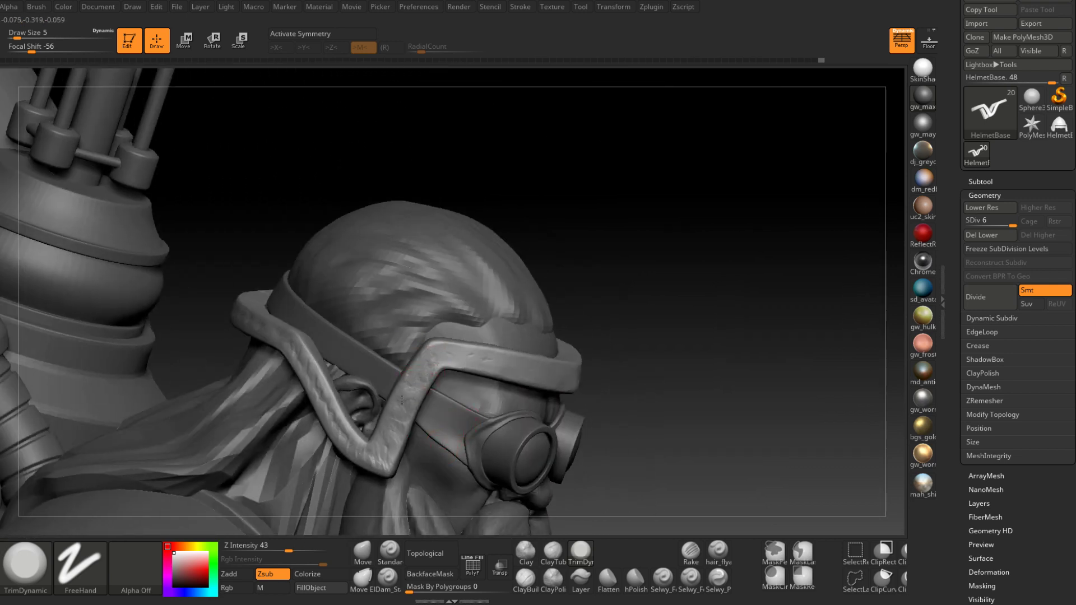
Trim the right cheek strip, the rim's lower right corner and the strip rising behind the right ear.
{"action": "left_click", "coordinate": [395, 442]}
{"action": "right_click_drag", "start_coordinate": [396, 471], "coordinate": [480, 399]}
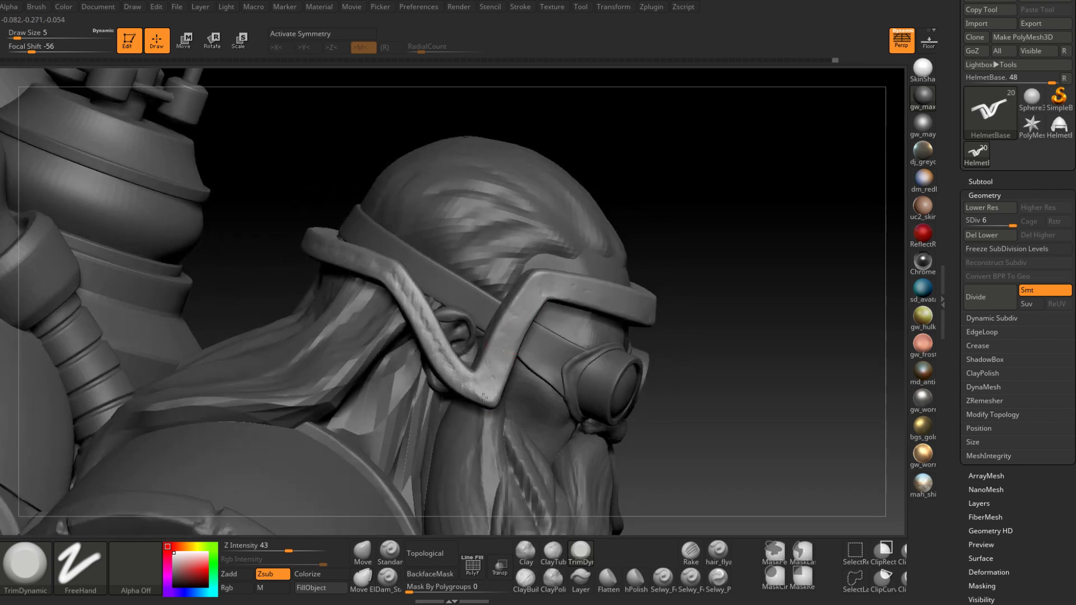
{"action": "mouse_move", "coordinate": [483, 397]}
{"action": "left_mouse_down"}
{"action": "mouse_move", "coordinate": [452, 377]}
{"action": "mouse_move", "coordinate": [406, 297]}
{"action": "mouse_move", "coordinate": [452, 369]}
{"action": "mouse_move", "coordinate": [496, 404]}
{"action": "left_mouse_up"}
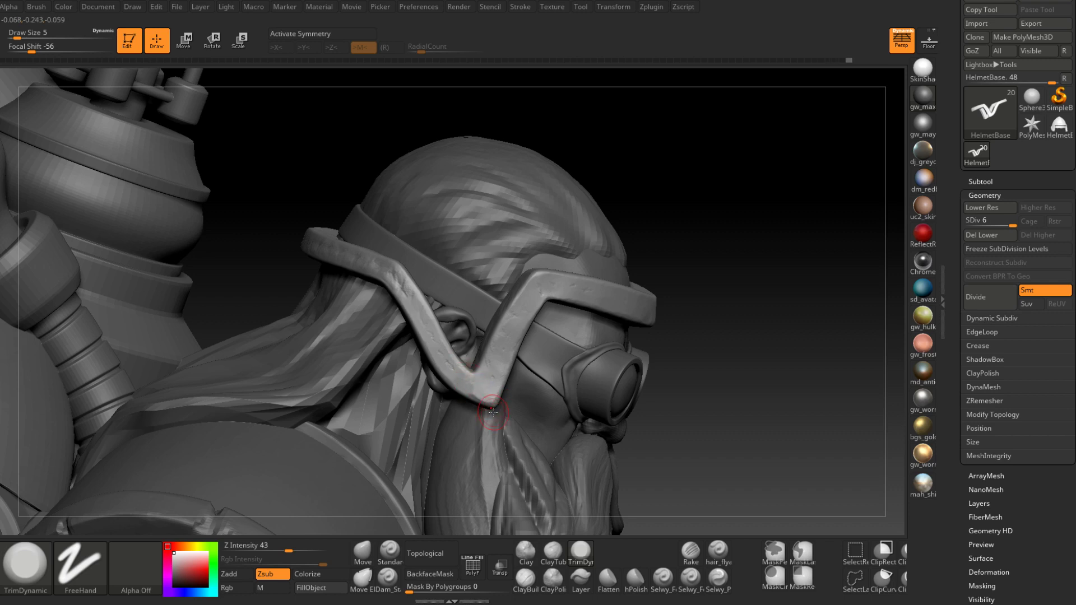
{"action": "right_click_drag", "start_coordinate": [492, 412], "coordinate": [412, 345]}
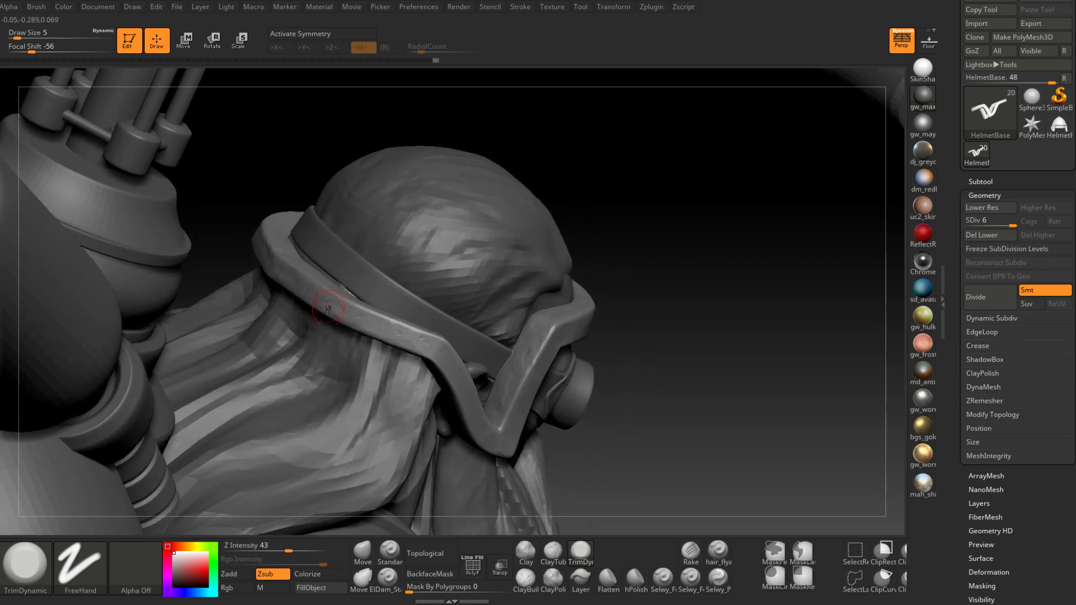
Flatten the rim's right rear section and its upper edge around the back of the head.
{"action": "right_click_drag", "start_coordinate": [303, 284], "coordinate": [378, 325]}
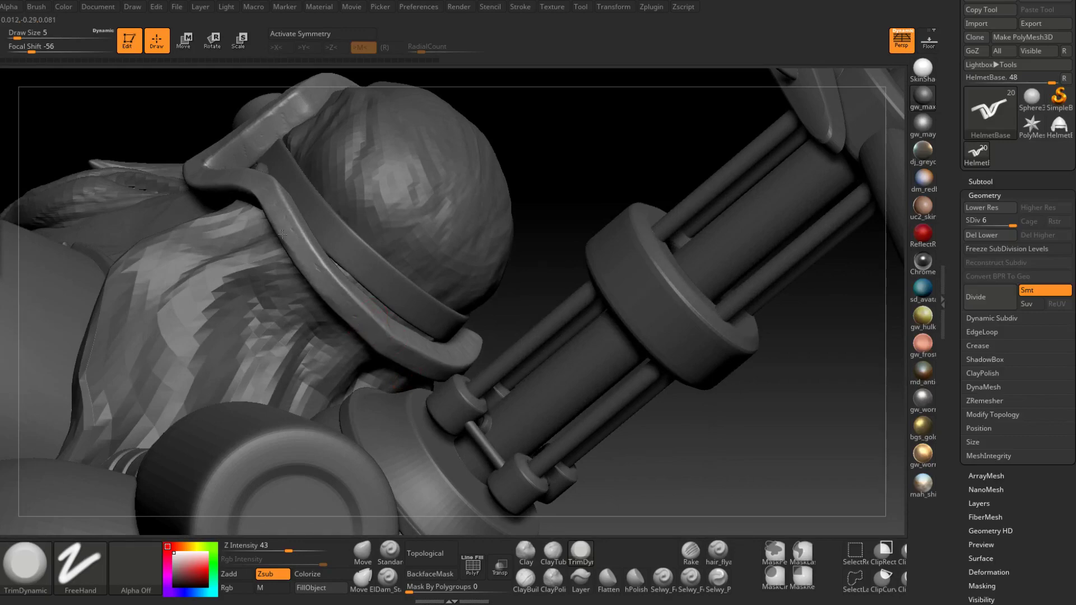
{"action": "right_click_drag", "start_coordinate": [318, 288], "coordinate": [480, 350]}
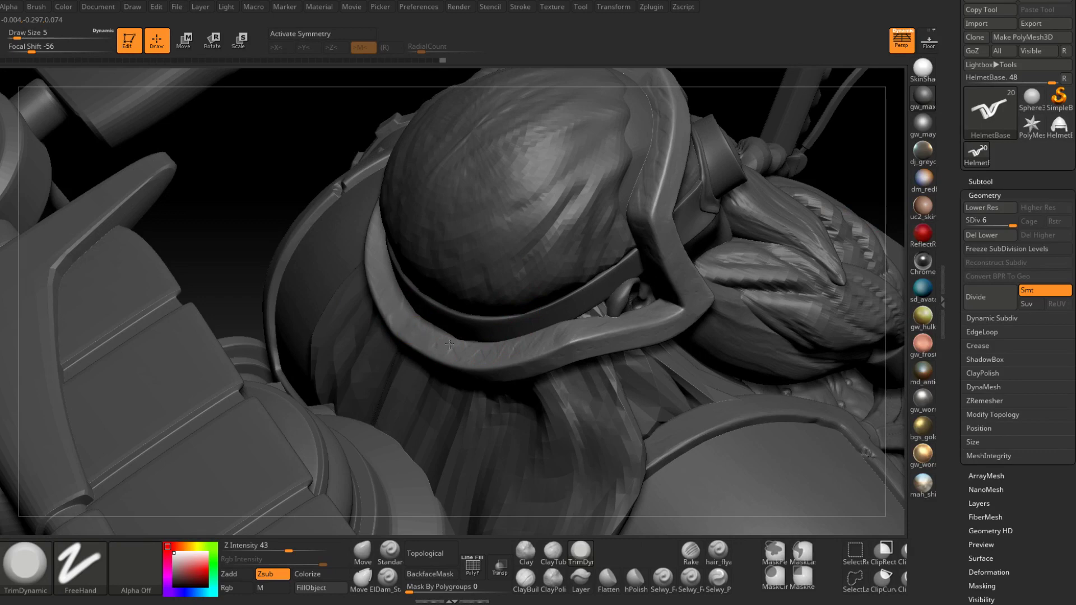
{"action": "right_click_drag", "start_coordinate": [543, 341], "coordinate": [581, 327]}
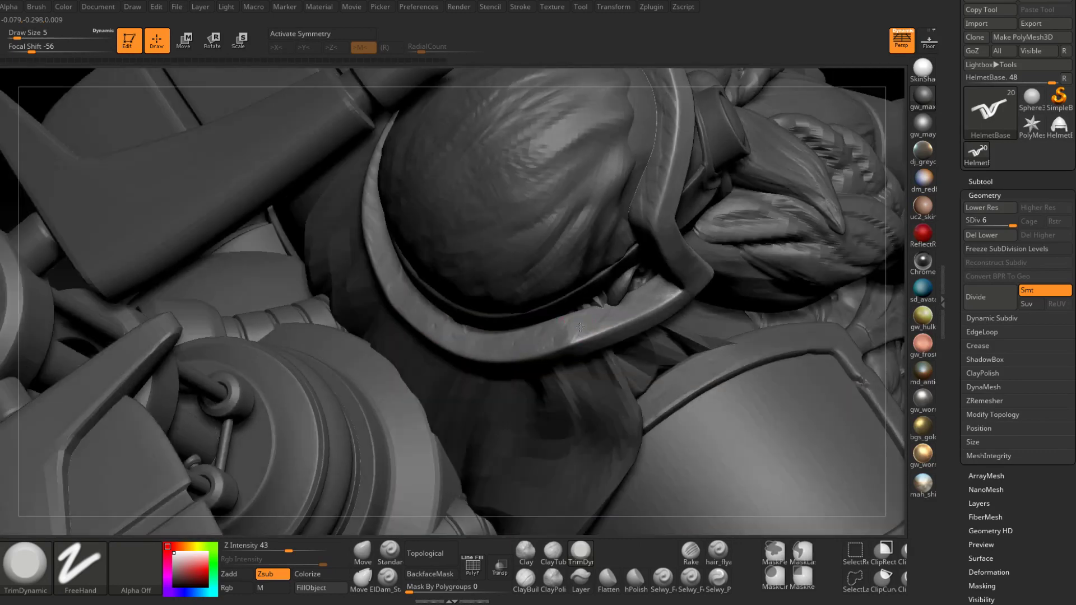
{"action": "right_click_drag", "start_coordinate": [653, 294], "coordinate": [588, 283]}
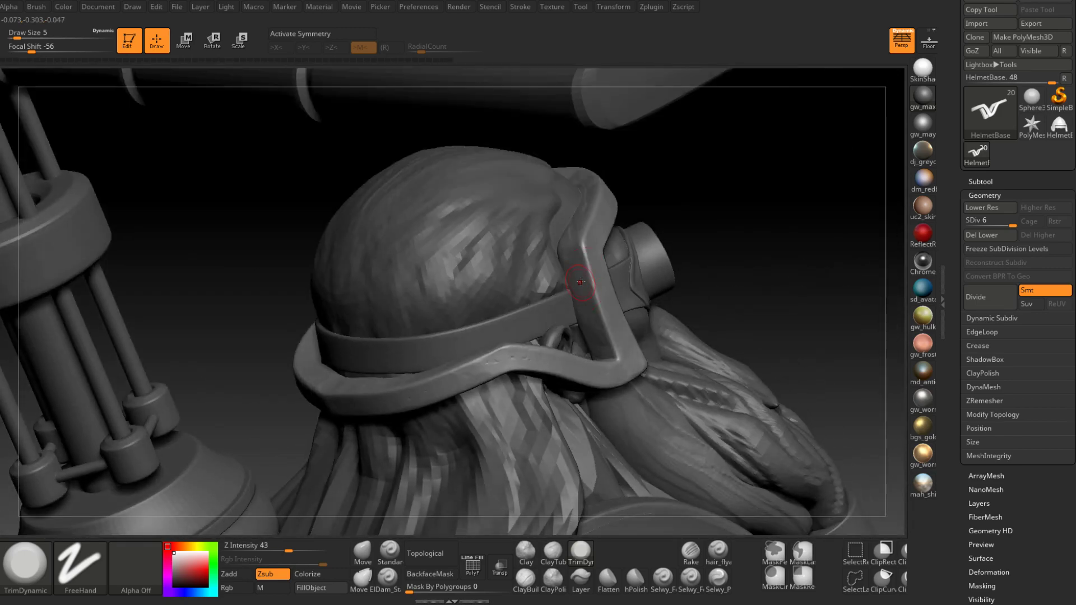
Flatten the underside edge of the rim's right rear strip with TrimDynamic.
{"action": "right_click_drag", "start_coordinate": [579, 273], "coordinate": [576, 240]}
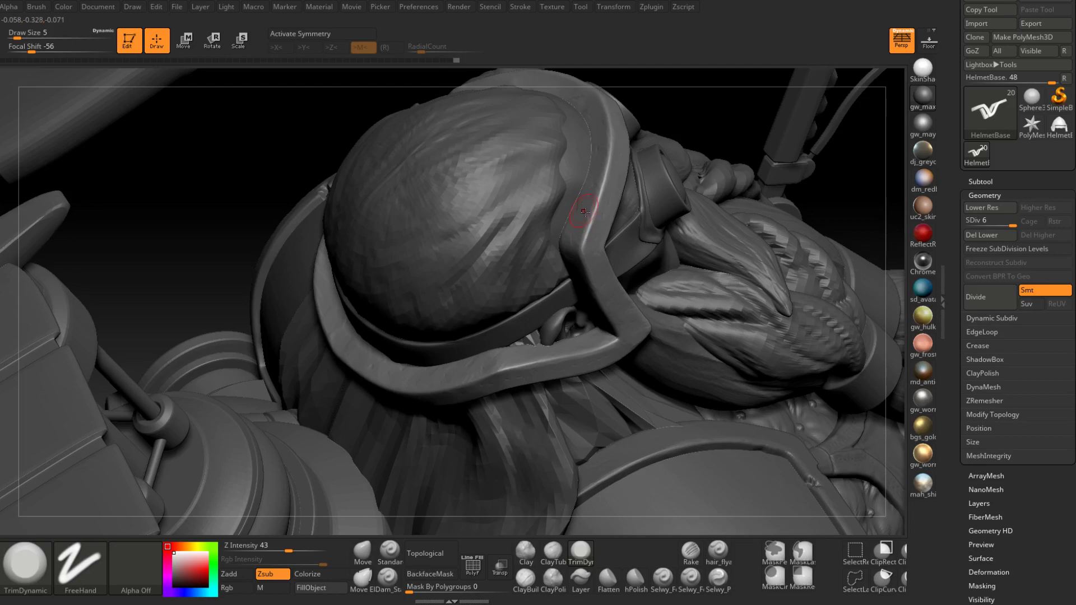
{"action": "mouse_move", "coordinate": [589, 194]}
{"action": "right_mouse_down"}
{"action": "mouse_move", "coordinate": [583, 224]}
{"action": "mouse_move", "coordinate": [658, 365]}
{"action": "right_mouse_up"}
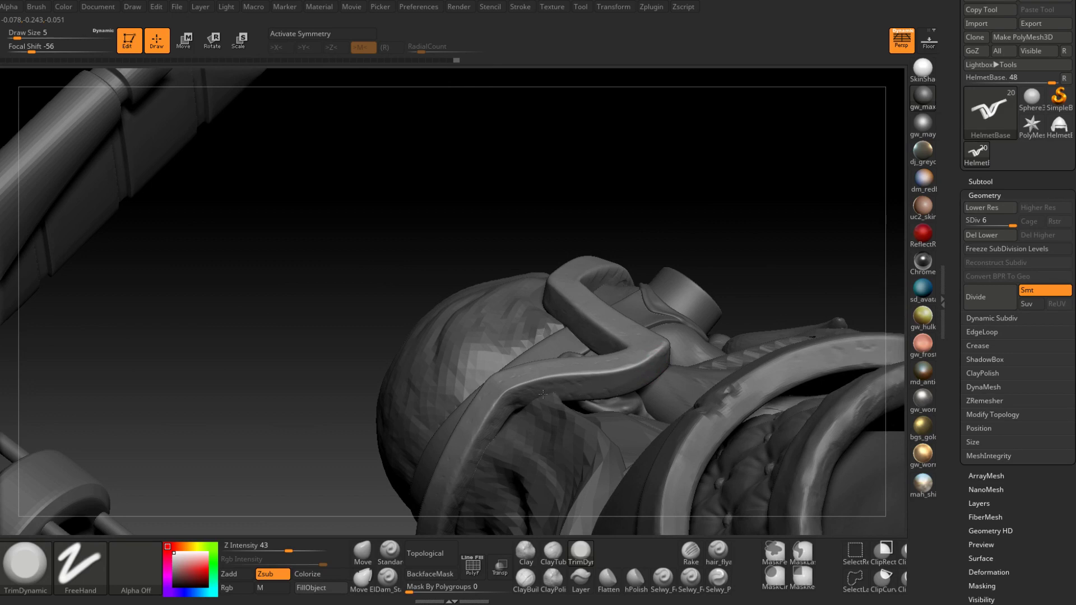
{"action": "left_click_drag", "start_coordinate": [519, 407], "coordinate": [505, 408]}
{"action": "right_click_drag", "start_coordinate": [472, 463], "coordinate": [504, 329]}
{"action": "left_click_drag", "start_coordinate": [499, 312], "coordinate": [499, 342]}
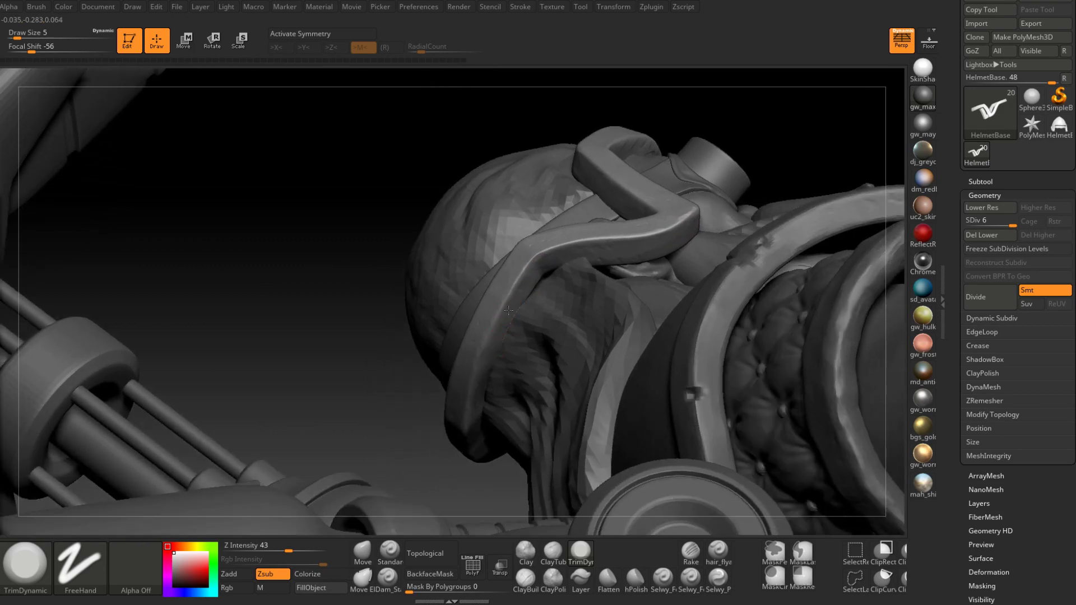
{"action": "mouse_move", "coordinate": [499, 342]}
{"action": "right_mouse_down"}
{"action": "mouse_move", "coordinate": [512, 314]}
{"action": "mouse_move", "coordinate": [507, 367]}
{"action": "mouse_move", "coordinate": [515, 384]}
{"action": "mouse_move", "coordinate": [526, 372]}
{"action": "right_mouse_up"}
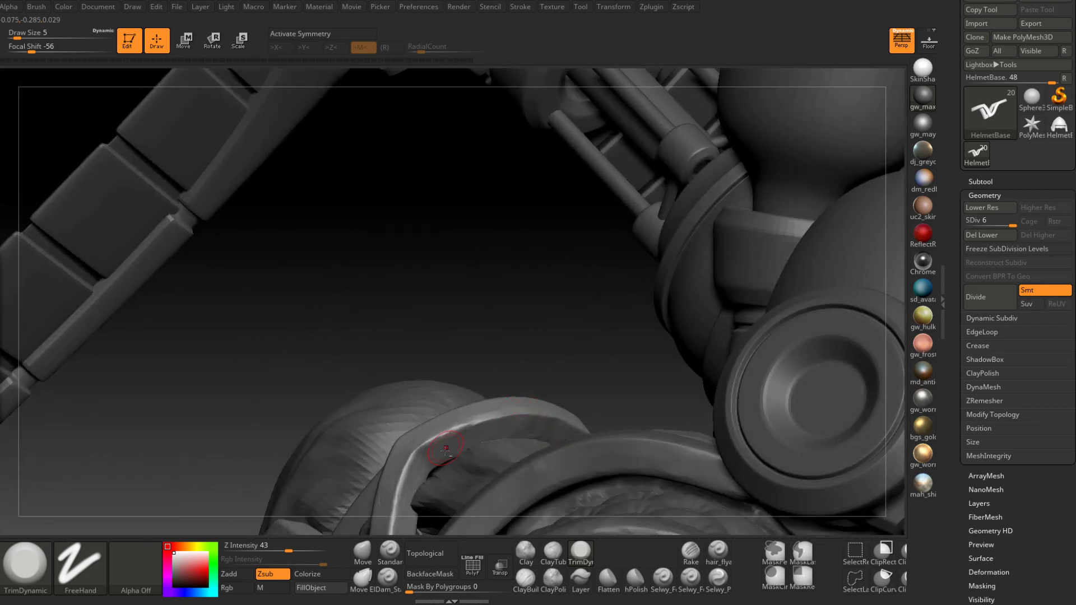
{"action": "mouse_move", "coordinate": [445, 449]}
{"action": "right_mouse_down"}
{"action": "mouse_move", "coordinate": [493, 392]}
{"action": "mouse_move", "coordinate": [497, 370]}
{"action": "mouse_move", "coordinate": [488, 385]}
{"action": "mouse_move", "coordinate": [459, 365]}
{"action": "mouse_move", "coordinate": [428, 372]}
{"action": "mouse_move", "coordinate": [434, 417]}
{"action": "mouse_move", "coordinate": [436, 309]}
{"action": "mouse_move", "coordinate": [459, 281]}
{"action": "right_mouse_up"}
{"action": "key", "text": "alt"}
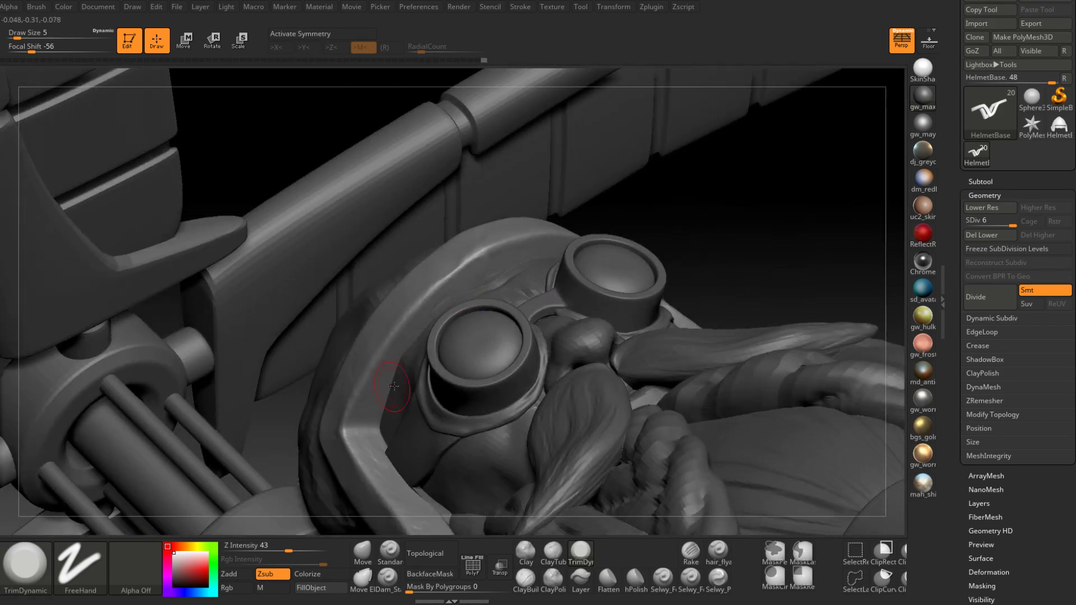
{"action": "right_click_drag", "start_coordinate": [396, 353], "coordinate": [478, 367]}
Unhide the helmet dome and carve a short vertical nick into the brow band's front centre with Dam_Standard at draw size 3.
{"action": "left_click", "coordinate": [603, 328], "text": "ctrl+shift"}
{"action": "right_click_drag", "start_coordinate": [595, 341], "coordinate": [521, 375]}
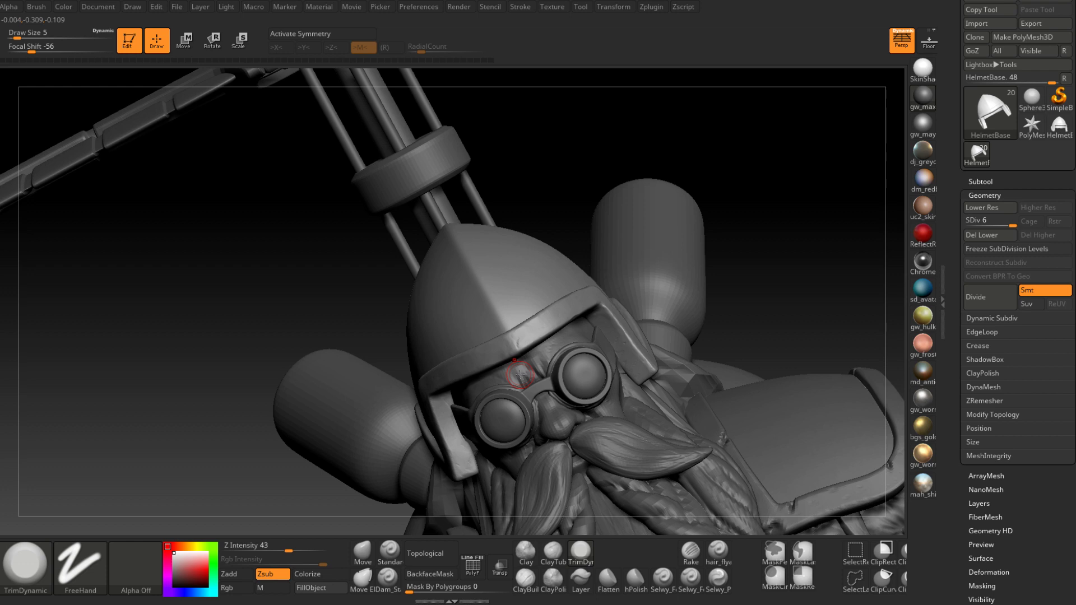
{"action": "left_click", "coordinate": [388, 581]}
{"action": "mouse_move", "coordinate": [528, 343]}
{"action": "right_mouse_down"}
{"action": "mouse_move", "coordinate": [507, 331]}
{"action": "mouse_move", "coordinate": [535, 349]}
{"action": "right_mouse_up"}
{"action": "key", "text": "space"}
{"action": "left_click", "coordinate": [530, 351]}
{"action": "left_click_drag", "start_coordinate": [528, 337], "coordinate": [523, 346]}
{"action": "right_click_drag", "start_coordinate": [522, 341], "coordinate": [529, 343]}
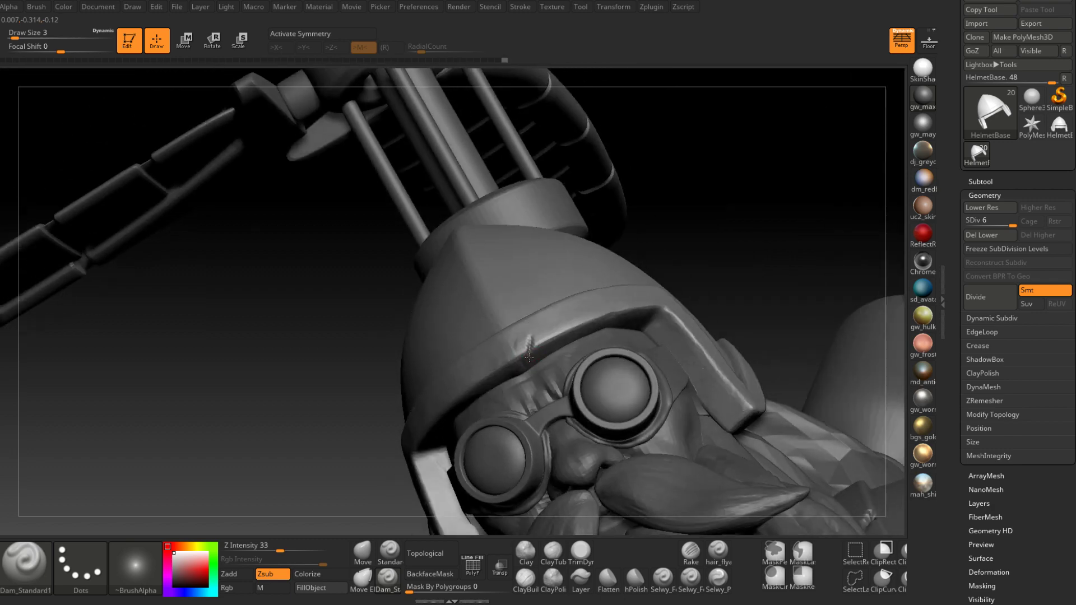
{"action": "left_click_drag", "start_coordinate": [530, 338], "coordinate": [526, 357]}
Deepen the brow band's central nick down to its lower edge at draw size 2.
{"action": "right_click_drag", "start_coordinate": [526, 369], "coordinate": [531, 349]}
{"action": "key", "text": "space"}
{"action": "left_click", "coordinate": [530, 348]}
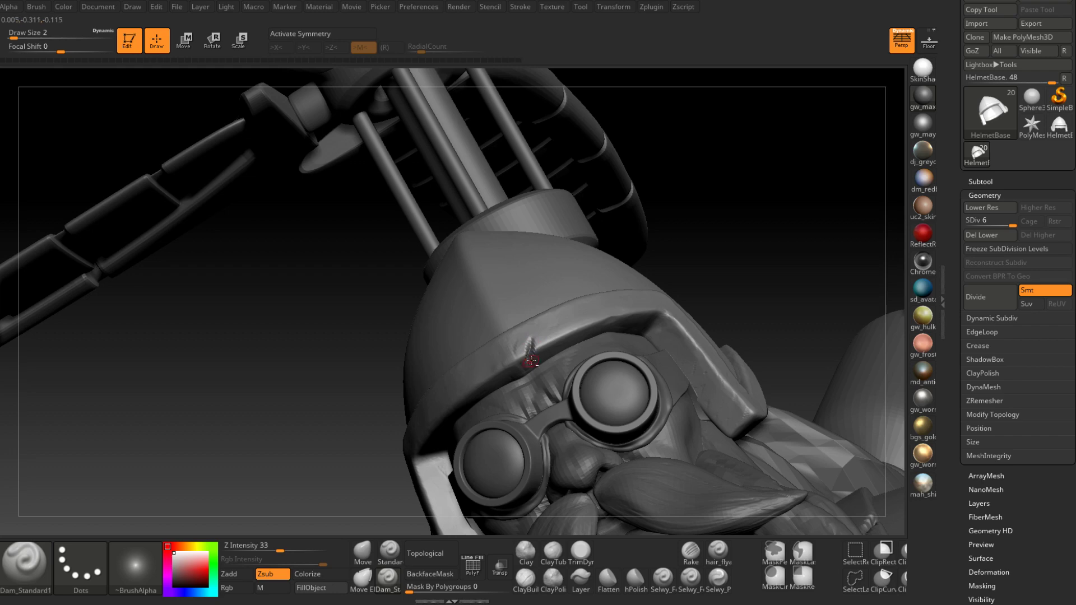
{"action": "left_click_drag", "start_coordinate": [532, 337], "coordinate": [525, 363]}
Carve a diagonal crack into the rim's left temple corner with Dam_Standard and trim its edges with TrimDynamic.
{"action": "mouse_move", "coordinate": [524, 363]}
{"action": "right_mouse_down"}
{"action": "mouse_move", "coordinate": [590, 328]}
{"action": "mouse_move", "coordinate": [575, 356]}
{"action": "mouse_move", "coordinate": [586, 338]}
{"action": "right_mouse_up"}
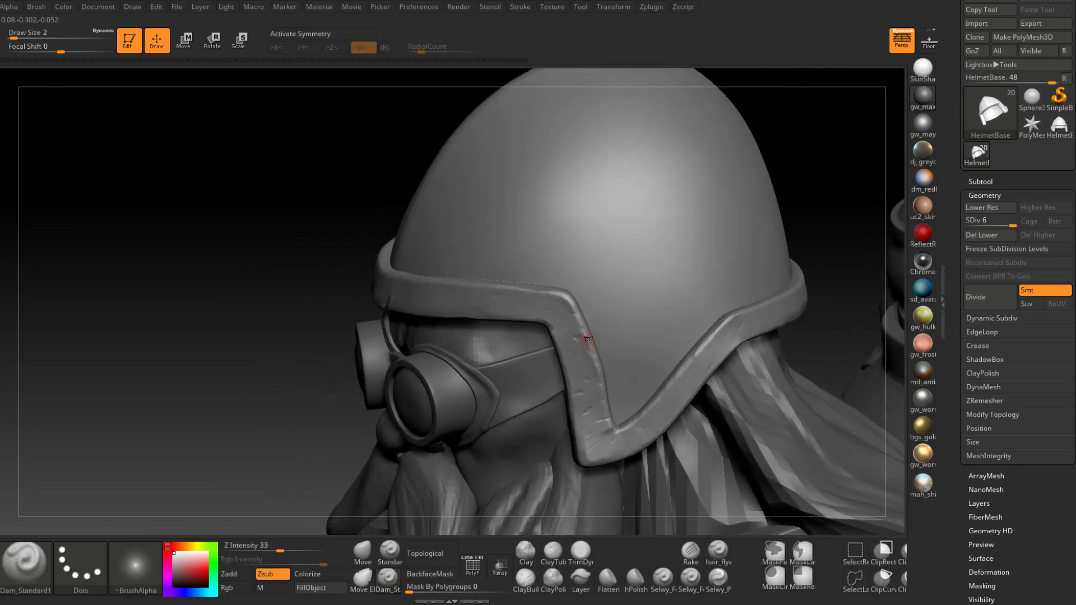
{"action": "left_click_drag", "start_coordinate": [582, 313], "coordinate": [576, 325]}
{"action": "right_click_drag", "start_coordinate": [578, 324], "coordinate": [584, 319]}
{"action": "left_click_drag", "start_coordinate": [580, 319], "coordinate": [569, 343]}
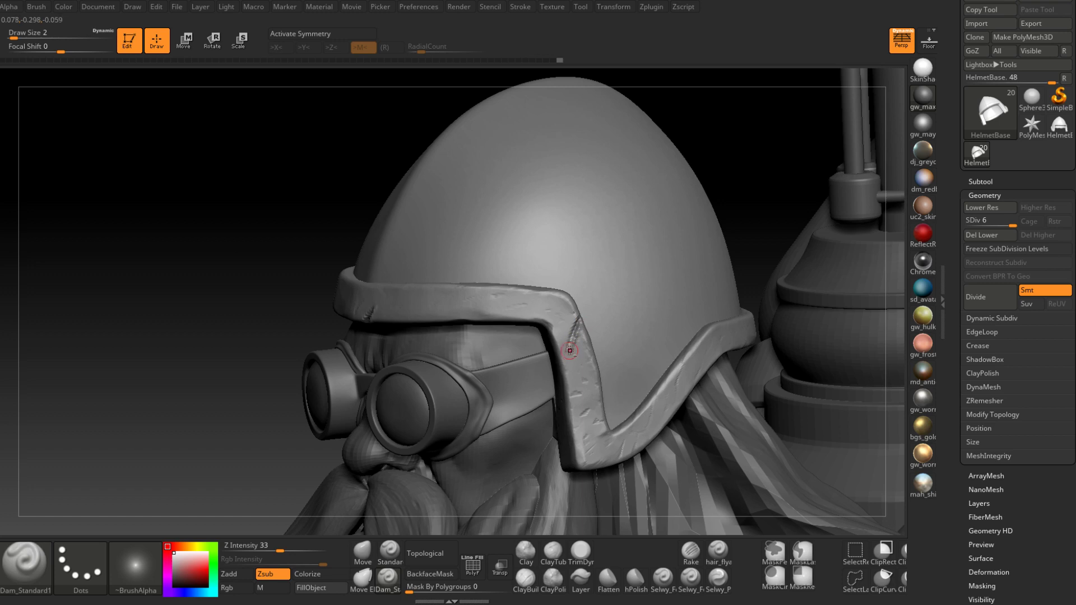
{"action": "left_click", "coordinate": [580, 551]}
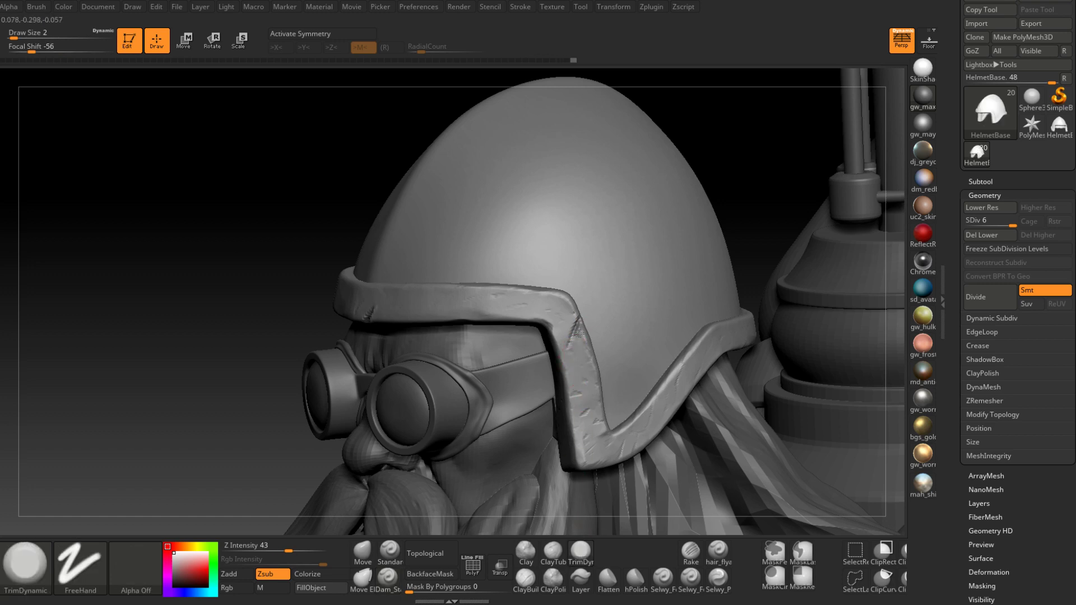
{"action": "mouse_move", "coordinate": [572, 349]}
{"action": "right_mouse_down"}
{"action": "mouse_move", "coordinate": [574, 317]}
{"action": "mouse_move", "coordinate": [539, 366]}
{"action": "right_mouse_up"}
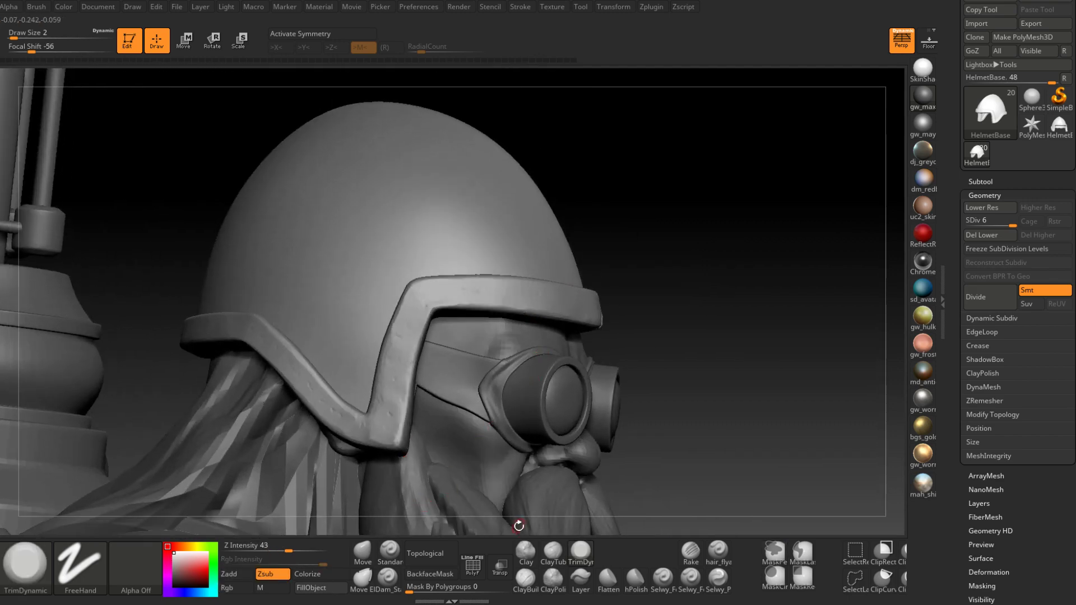
Carve a diagonal nick into the front edge of the rim's right cheek strip with Dam_Standard at draw size 2.
{"action": "left_click", "coordinate": [386, 577]}
{"action": "right_click_drag", "start_coordinate": [409, 385], "coordinate": [406, 376]}
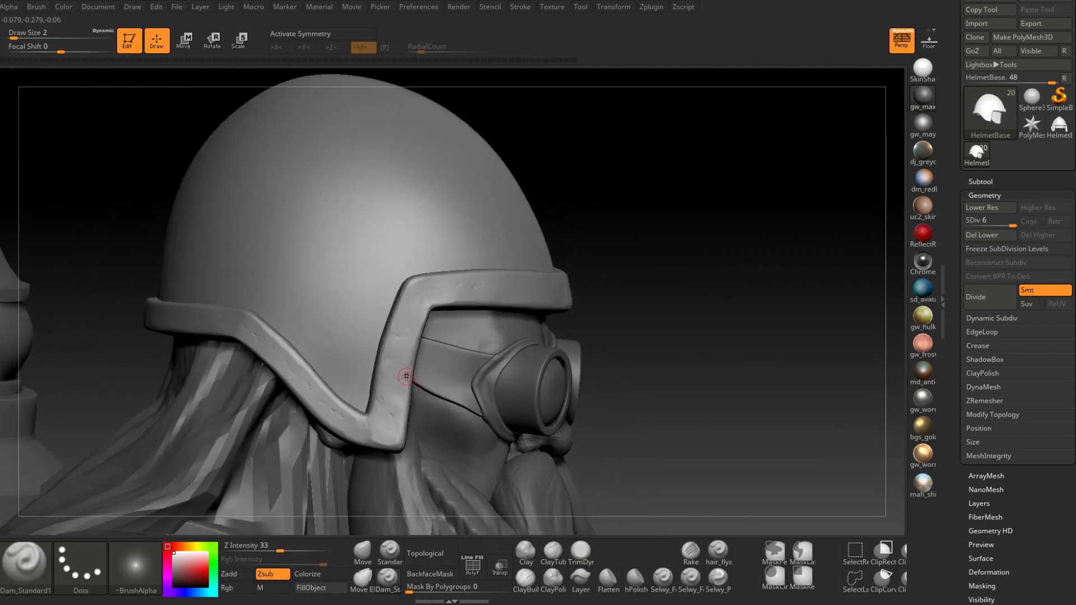
{"action": "left_click_drag", "start_coordinate": [404, 374], "coordinate": [407, 379]}
{"action": "right_click_drag", "start_coordinate": [407, 379], "coordinate": [411, 388]}
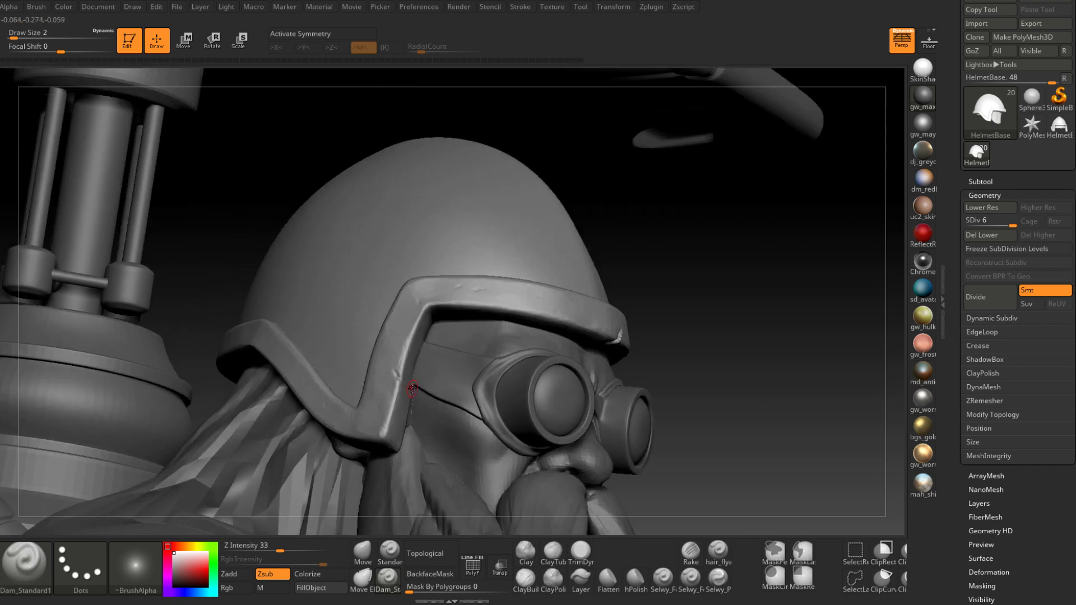
{"action": "left_click_drag", "start_coordinate": [394, 366], "coordinate": [403, 386]}
{"action": "right_click_drag", "start_coordinate": [406, 390], "coordinate": [401, 385]}
{"action": "left_click_drag", "start_coordinate": [393, 371], "coordinate": [400, 385]}
{"action": "mouse_move", "coordinate": [400, 384]}
{"action": "right_mouse_down"}
{"action": "mouse_move", "coordinate": [391, 420]}
{"action": "mouse_move", "coordinate": [420, 412]}
{"action": "mouse_move", "coordinate": [443, 427]}
{"action": "right_mouse_up"}
Trim the edges of the right cheek strip's nick with TrimDynamic, isolating the rim as needed, and save the project.
{"action": "key", "text": "b"}
{"action": "key", "text": "t"}
{"action": "key", "text": "d"}
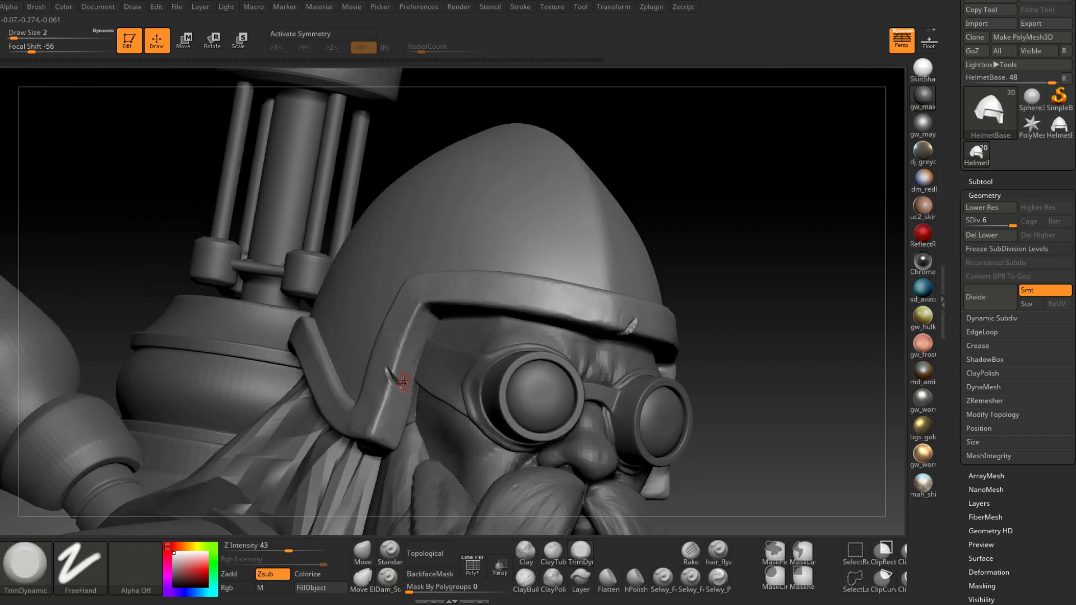
{"action": "mouse_move", "coordinate": [401, 386]}
{"action": "right_mouse_down"}
{"action": "mouse_move", "coordinate": [393, 381]}
{"action": "mouse_move", "coordinate": [418, 400]}
{"action": "mouse_move", "coordinate": [391, 374]}
{"action": "mouse_move", "coordinate": [399, 391]}
{"action": "mouse_move", "coordinate": [387, 400]}
{"action": "mouse_move", "coordinate": [375, 383]}
{"action": "right_mouse_up"}
{"action": "left_click", "coordinate": [412, 403], "text": "ctrl+shift"}
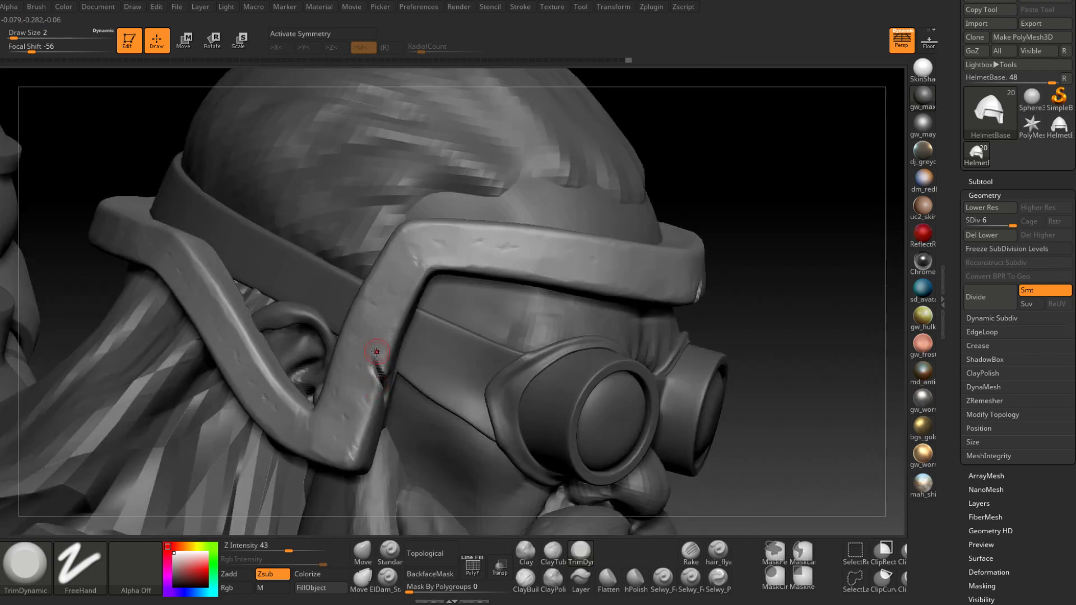
{"action": "right_click_drag", "start_coordinate": [754, 219], "coordinate": [555, 374]}
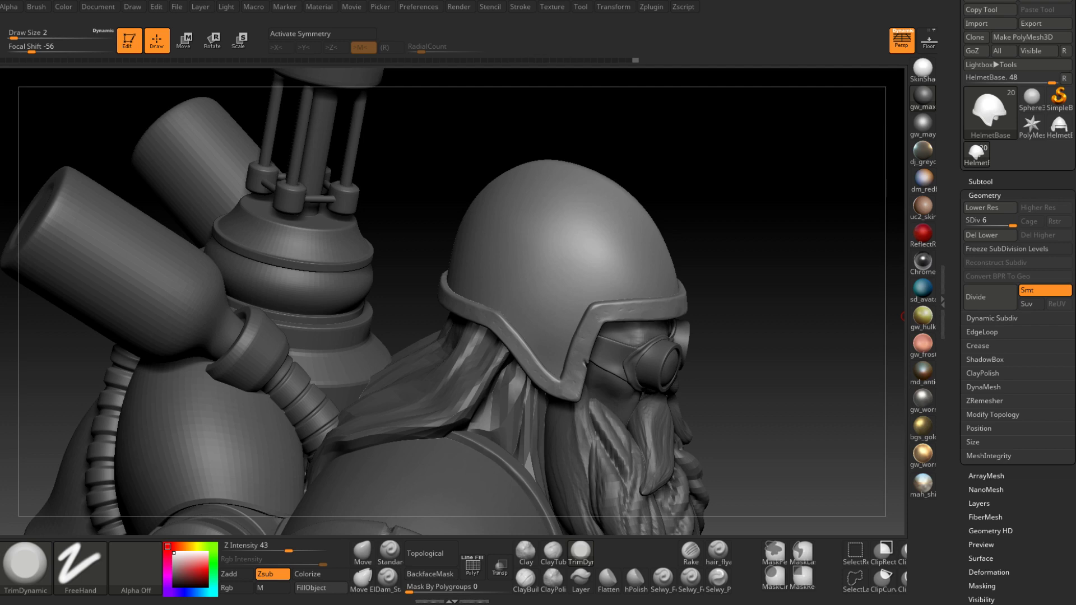
{"action": "key", "text": "ctrl+s"}
Gouge a small notch into the rim's lower edge at the peak behind the left ear with ClayBuildup at draw size 1.
{"action": "mouse_move", "coordinate": [492, 297]}
{"action": "right_mouse_down"}
{"action": "mouse_move", "coordinate": [502, 291]}
{"action": "mouse_move", "coordinate": [517, 353]}
{"action": "mouse_move", "coordinate": [473, 309]}
{"action": "mouse_move", "coordinate": [463, 356]}
{"action": "right_mouse_up"}
{"action": "right_click_drag", "start_coordinate": [465, 313], "coordinate": [531, 479], "text": "ctrl"}
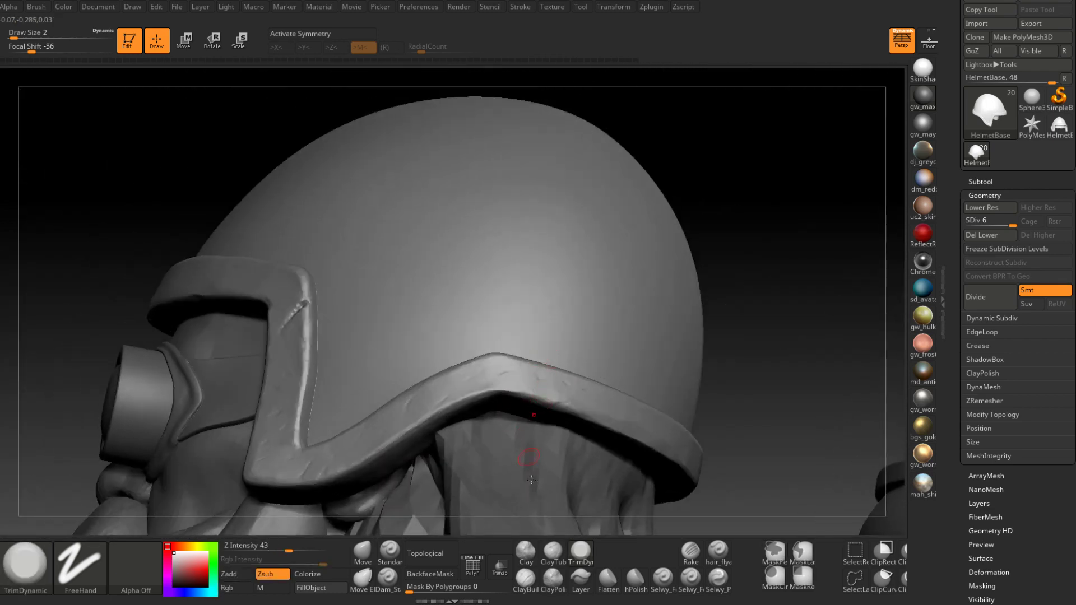
{"action": "key", "text": "b"}
{"action": "key", "text": "c"}
{"action": "key", "text": "b"}
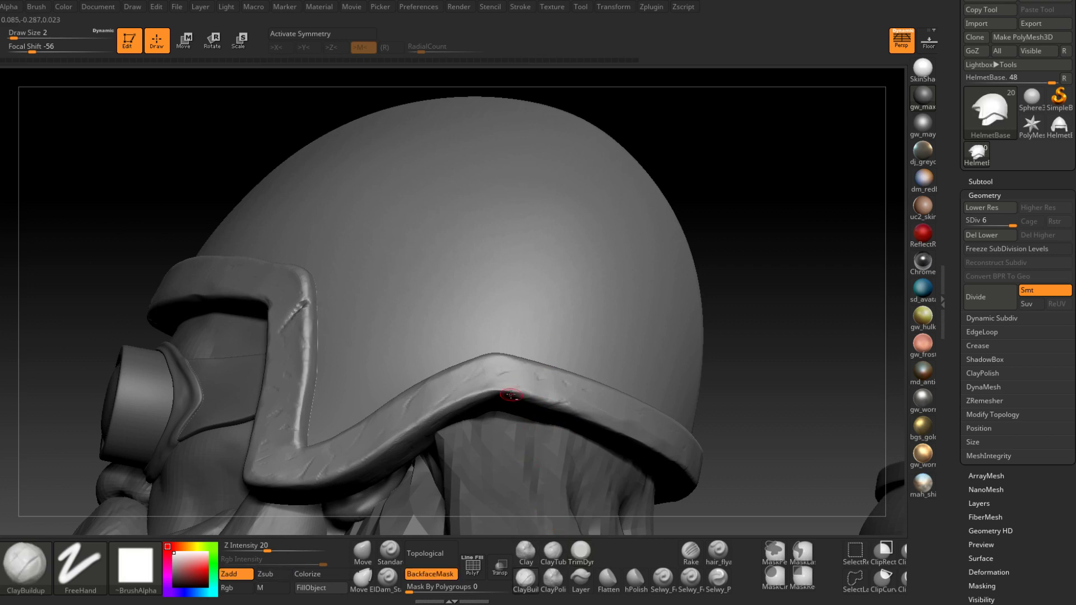
{"action": "right_click_drag", "start_coordinate": [506, 389], "coordinate": [511, 394]}
{"action": "key", "text": "space"}
{"action": "left_click", "coordinate": [511, 389]}
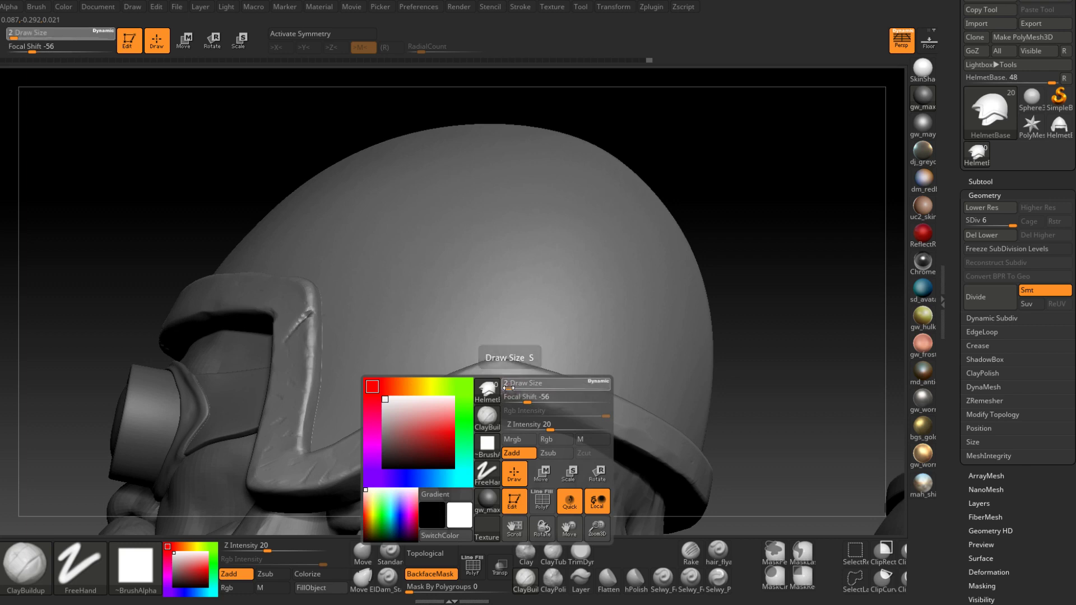
{"action": "left_click_drag", "start_coordinate": [506, 399], "coordinate": [510, 395]}
{"action": "right_click_drag", "start_coordinate": [510, 394], "coordinate": [509, 403]}
{"action": "left_click_drag", "start_coordinate": [506, 405], "coordinate": [513, 392]}
{"action": "right_click_drag", "start_coordinate": [509, 395], "coordinate": [520, 426]}
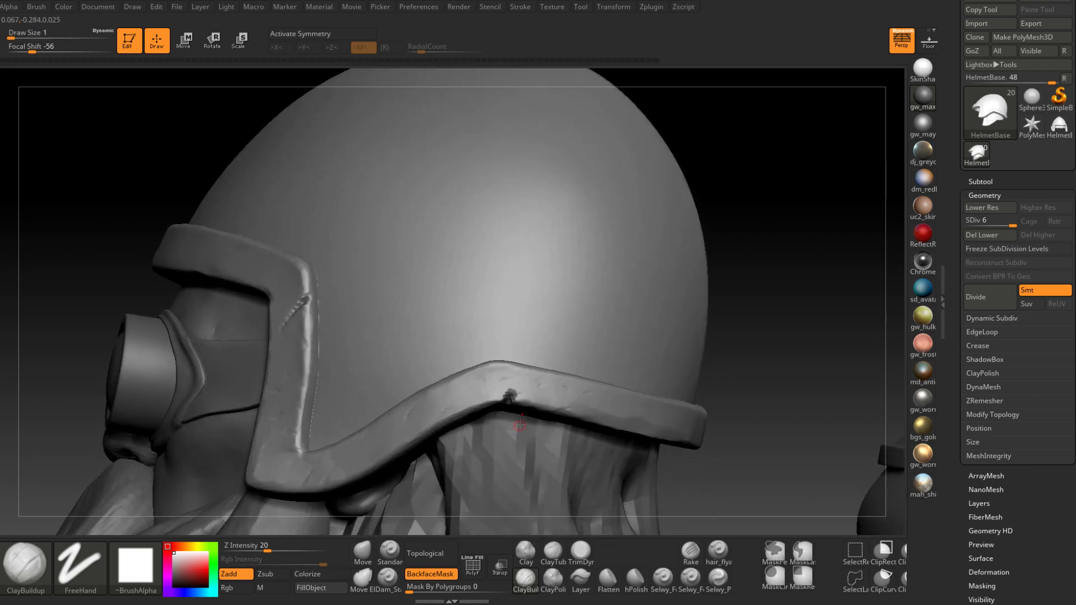
Trim the edges of the notch behind the left ear with TrimDynamic, raising the draw size to 2.
{"action": "left_click", "coordinate": [581, 552]}
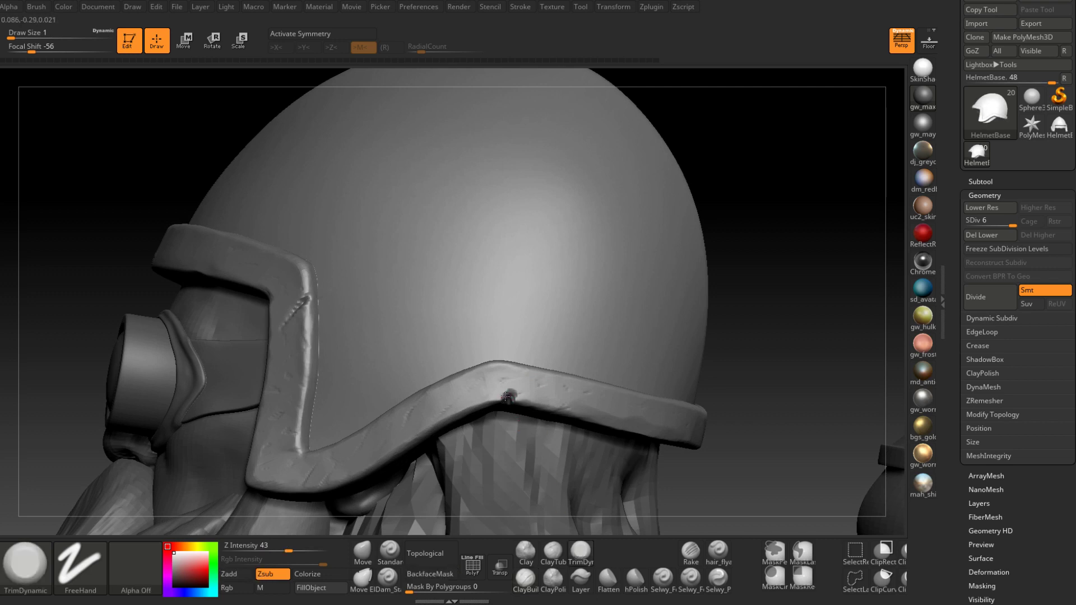
{"action": "left_click_drag", "start_coordinate": [505, 397], "coordinate": [508, 396]}
{"action": "key", "text": "space"}
{"action": "right_click_drag", "start_coordinate": [507, 397], "coordinate": [507, 404]}
{"action": "key", "text": "space"}
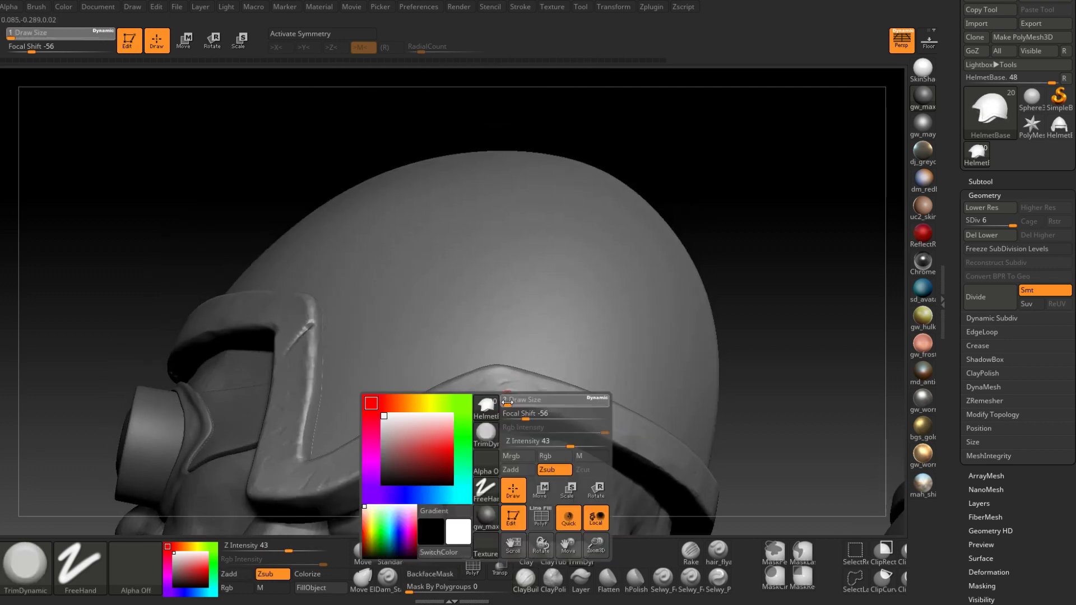
{"action": "left_click_drag", "start_coordinate": [507, 402], "coordinate": [506, 403]}
{"action": "mouse_move", "coordinate": [508, 401]}
{"action": "right_mouse_down"}
{"action": "mouse_move", "coordinate": [510, 386]}
{"action": "mouse_move", "coordinate": [518, 413]}
{"action": "right_mouse_up"}
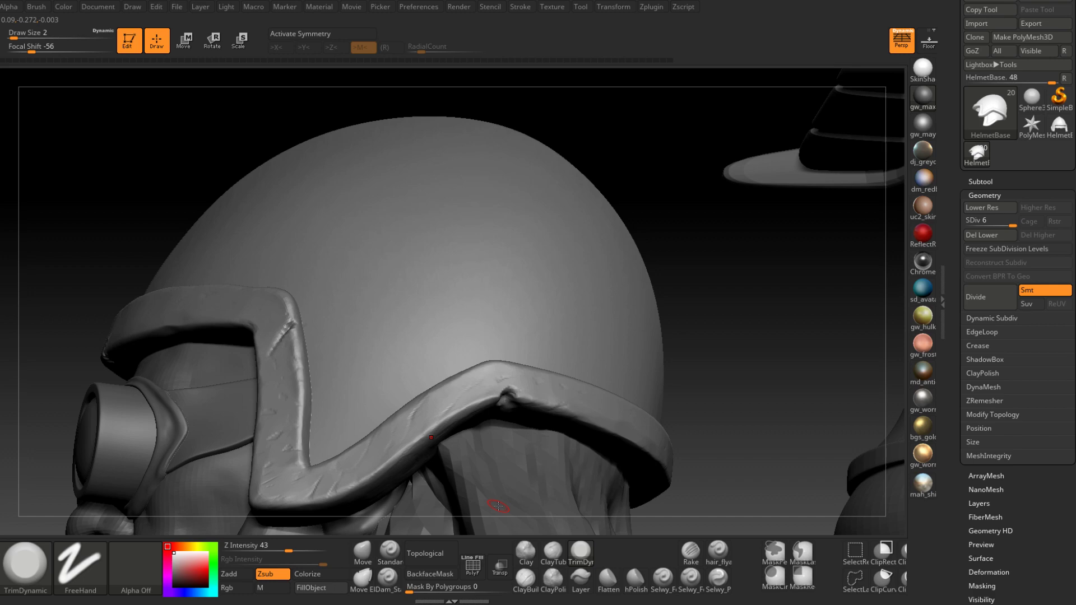
Examine the whole dwarf from the front and the back, checking the helmet, armour and backpack.
{"action": "right_click_drag", "start_coordinate": [499, 506], "coordinate": [560, 264]}
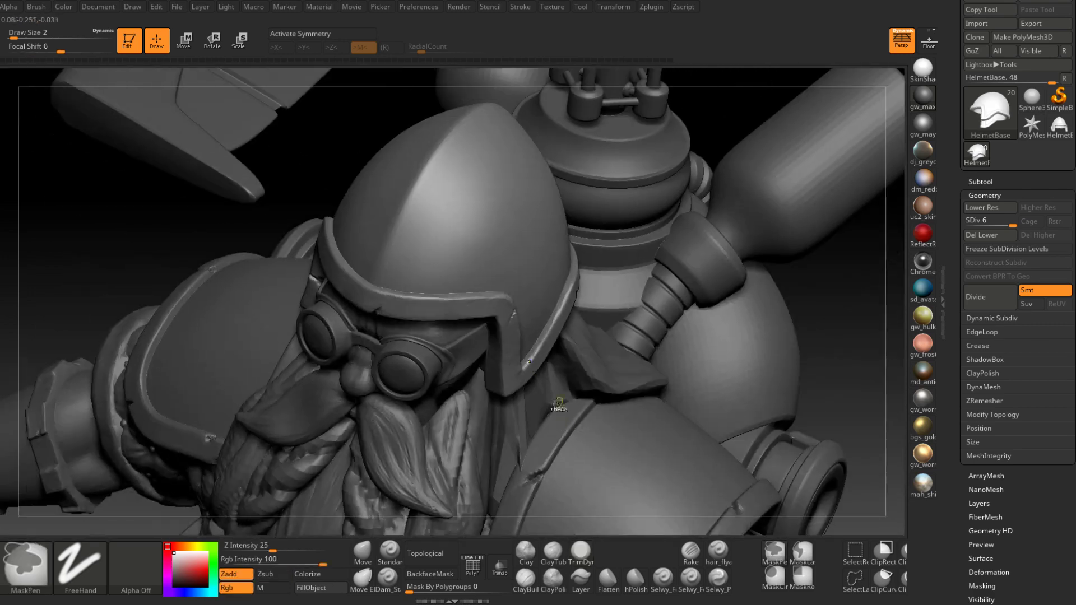
{"action": "right_click_drag", "start_coordinate": [739, 504], "coordinate": [546, 359], "text": "ctrl"}
{"action": "right_click_drag", "start_coordinate": [580, 392], "coordinate": [492, 408], "text": "alt"}
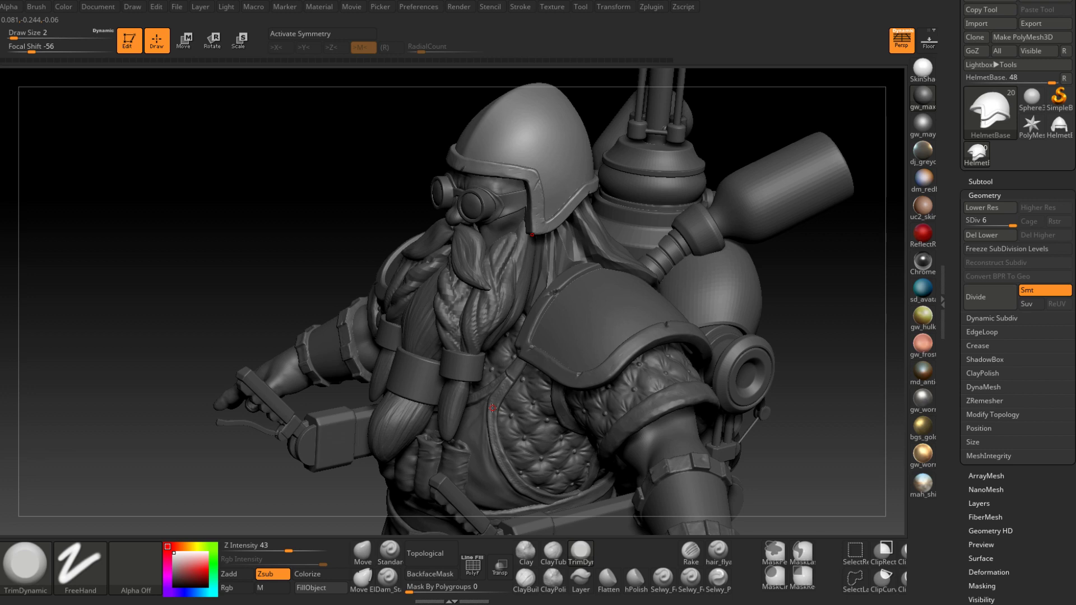
{"action": "right_click_drag", "start_coordinate": [492, 407], "coordinate": [521, 412]}
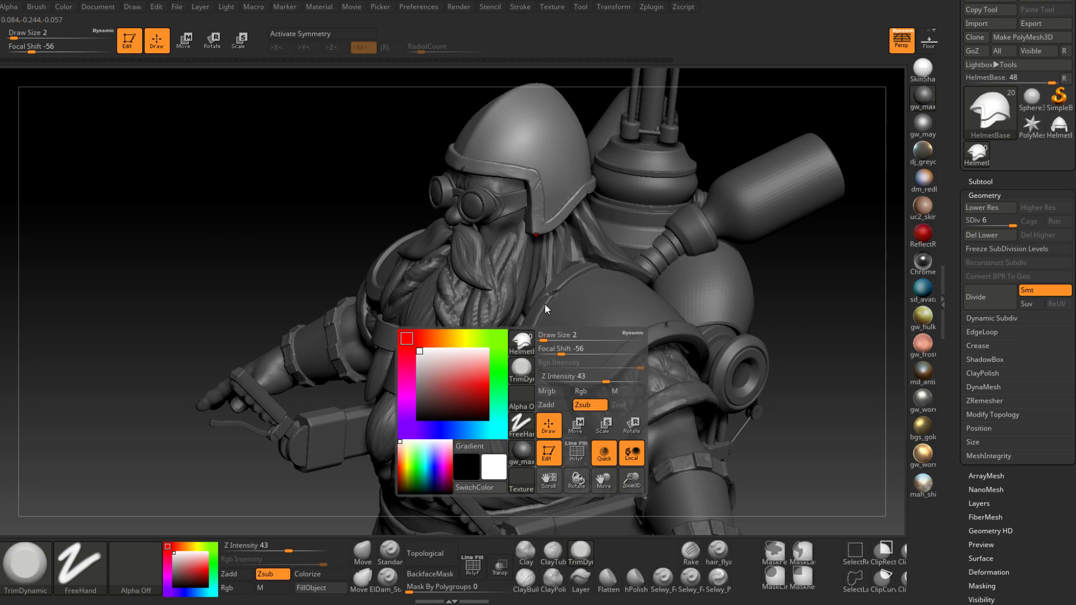
{"action": "right_click_drag", "start_coordinate": [544, 304], "coordinate": [672, 269]}
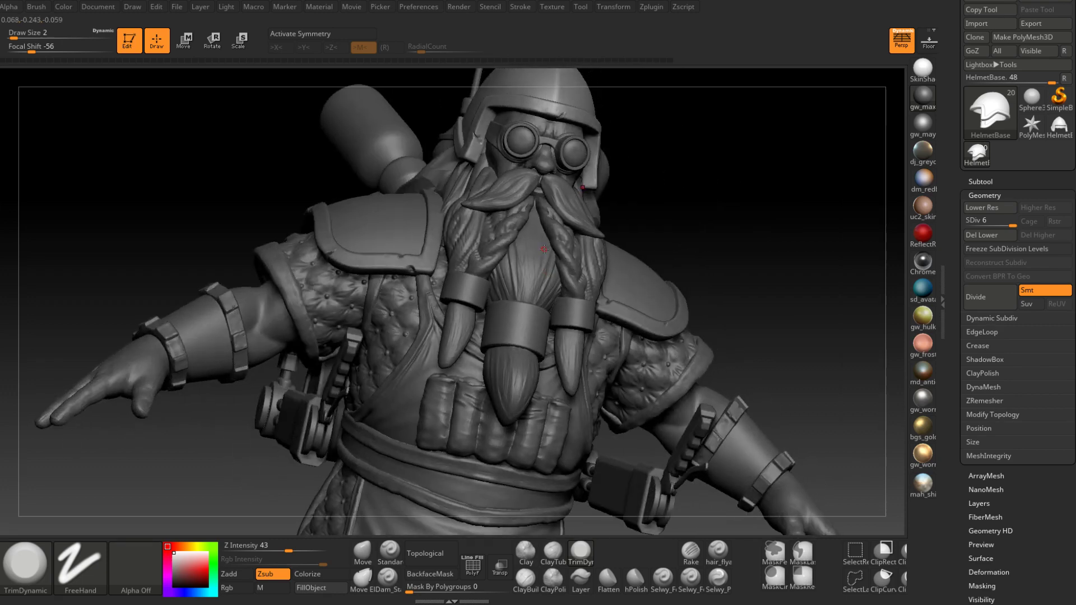
{"action": "right_click_drag", "start_coordinate": [529, 305], "coordinate": [629, 210]}
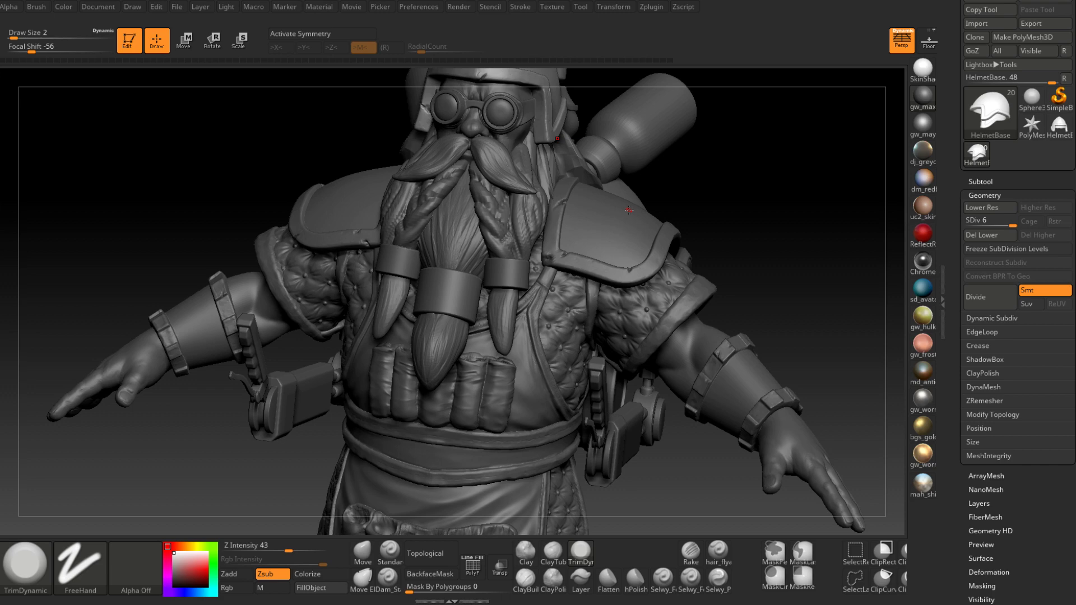
{"action": "mouse_move", "coordinate": [629, 210]}
{"action": "right_mouse_down"}
{"action": "mouse_move", "coordinate": [602, 243]}
{"action": "mouse_move", "coordinate": [558, 243]}
{"action": "mouse_move", "coordinate": [660, 331]}
{"action": "mouse_move", "coordinate": [620, 333]}
{"action": "mouse_move", "coordinate": [625, 373]}
{"action": "right_mouse_up"}
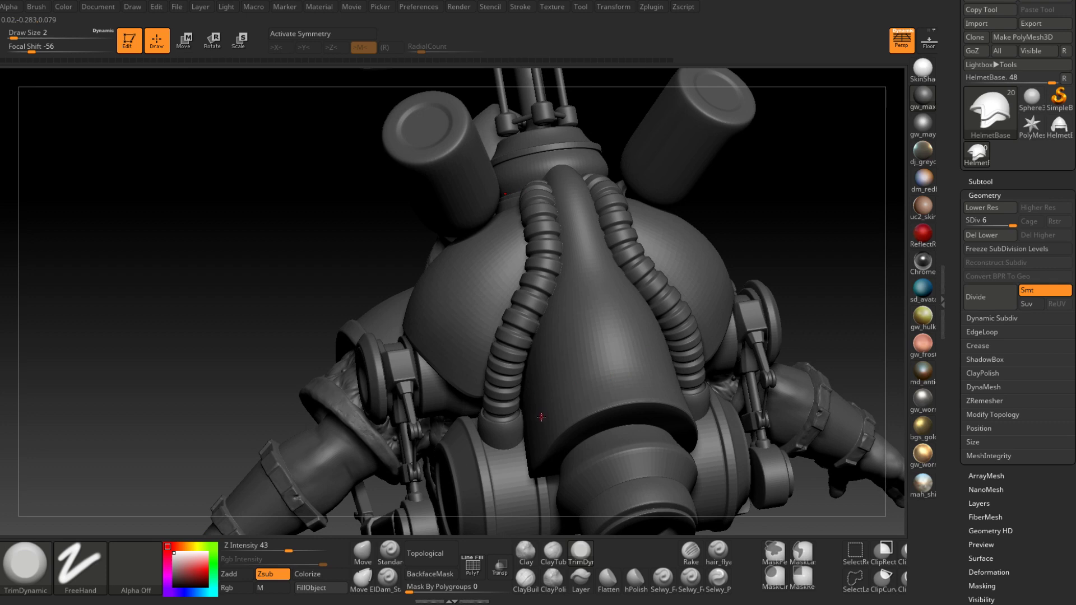
{"action": "right_click_drag", "start_coordinate": [541, 417], "coordinate": [596, 353]}
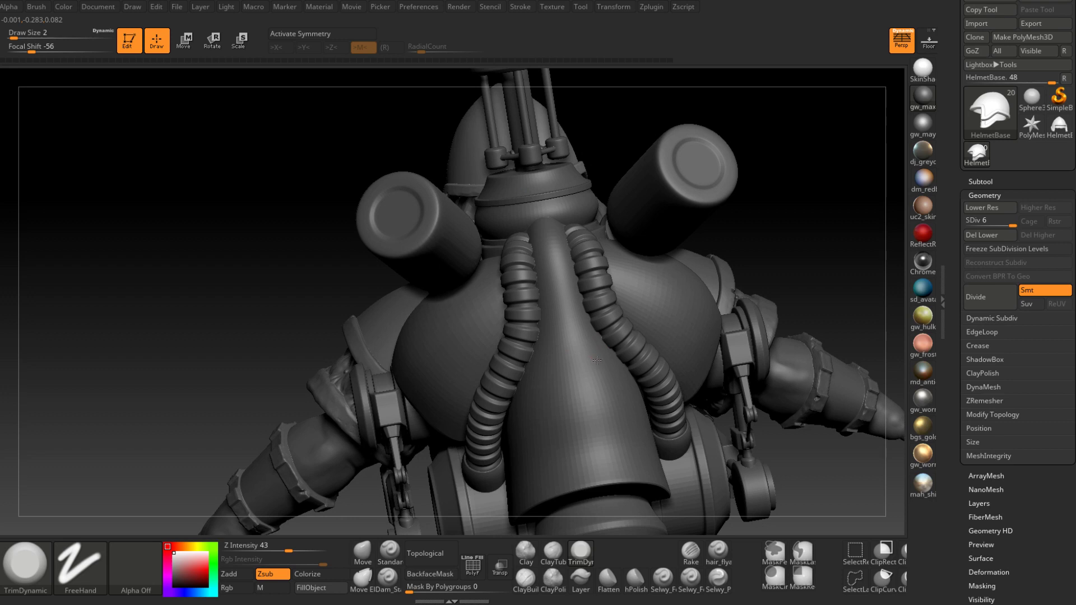
{"action": "right_click_drag", "start_coordinate": [597, 360], "coordinate": [550, 375]}
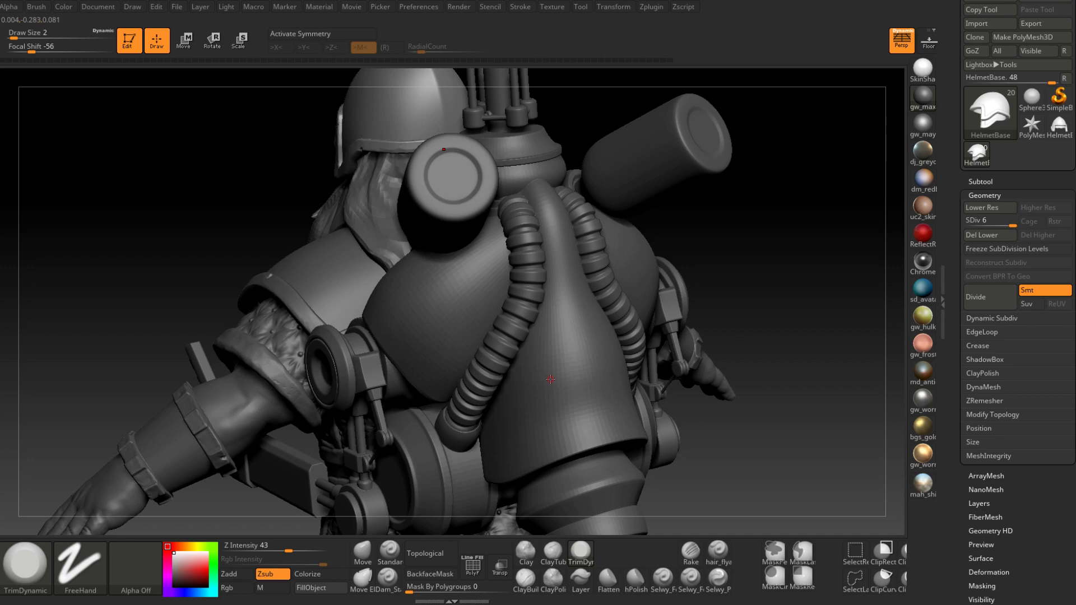
{"action": "mouse_move", "coordinate": [557, 328]}
{"action": "right_mouse_down"}
{"action": "mouse_move", "coordinate": [570, 327]}
{"action": "mouse_move", "coordinate": [548, 352]}
{"action": "right_mouse_up"}
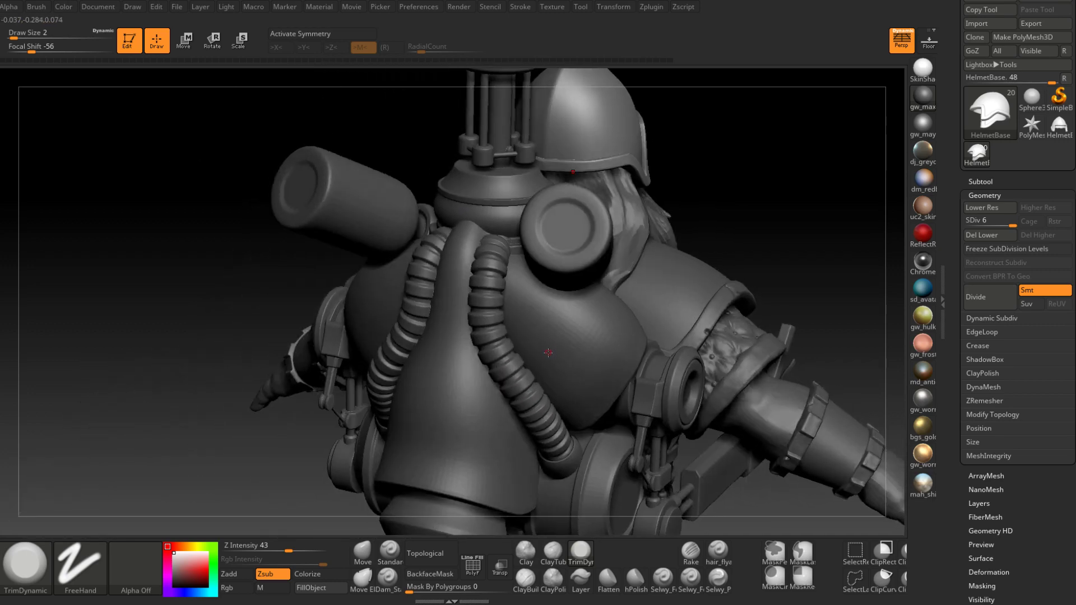
Make the Backpack subtool active and frame the backpack from behind.
{"action": "left_click", "coordinate": [496, 377], "text": "alt"}
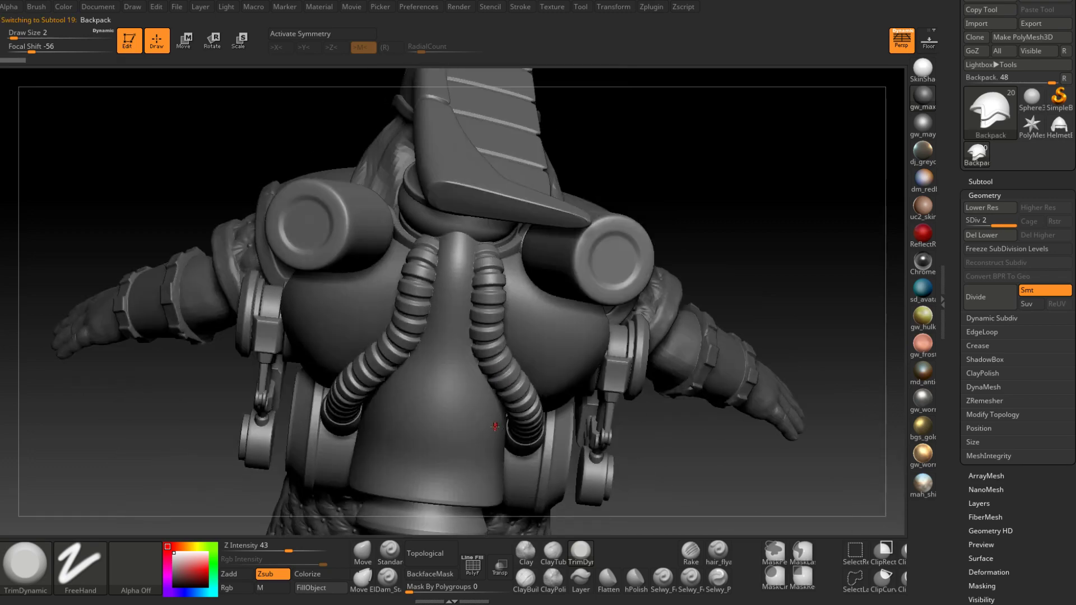
{"action": "right_click_drag", "start_coordinate": [488, 363], "coordinate": [431, 322]}
{"action": "right_click_drag", "start_coordinate": [593, 353], "coordinate": [542, 384], "text": "ctrl"}
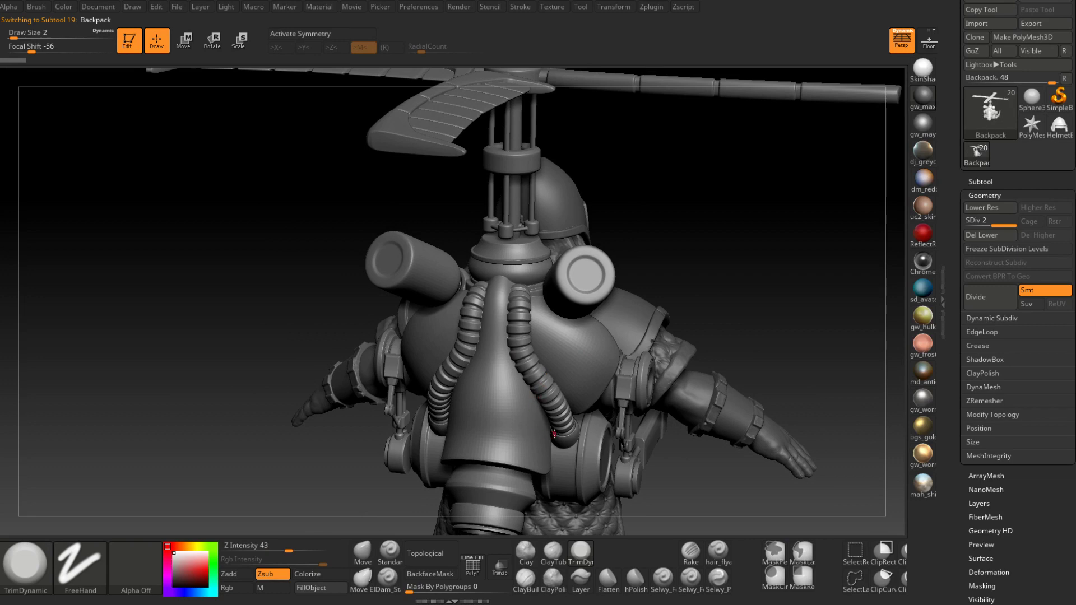
Make the Boots subtool active, choose the Move brush and lower the boots to subdivision level 2.
{"action": "mouse_move", "coordinate": [555, 433]}
{"action": "right_mouse_down"}
{"action": "mouse_move", "coordinate": [578, 289]}
{"action": "mouse_move", "coordinate": [512, 362]}
{"action": "mouse_move", "coordinate": [478, 368]}
{"action": "mouse_move", "coordinate": [540, 360]}
{"action": "mouse_move", "coordinate": [571, 326]}
{"action": "right_mouse_up"}
{"action": "right_click_drag", "start_coordinate": [473, 465], "coordinate": [496, 332], "text": "alt"}
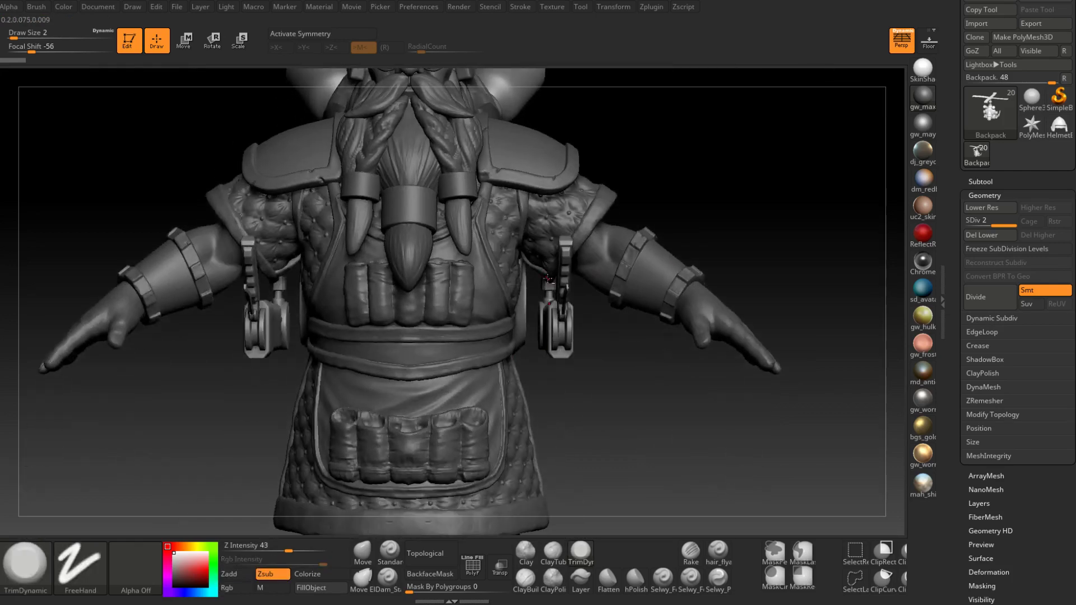
{"action": "mouse_move", "coordinate": [476, 398]}
{"action": "right_mouse_down", "text": "alt"}
{"action": "mouse_move", "coordinate": [477, 336]}
{"action": "mouse_move", "coordinate": [430, 313]}
{"action": "right_mouse_up", "text": "alt"}
{"action": "mouse_move", "coordinate": [566, 487]}
{"action": "right_mouse_down", "text": "alt"}
{"action": "mouse_move", "coordinate": [522, 299]}
{"action": "mouse_move", "coordinate": [482, 350]}
{"action": "mouse_move", "coordinate": [508, 325]}
{"action": "mouse_move", "coordinate": [538, 322]}
{"action": "mouse_move", "coordinate": [518, 328]}
{"action": "right_mouse_up", "text": "alt"}
{"action": "left_click", "coordinate": [493, 339], "text": "alt"}
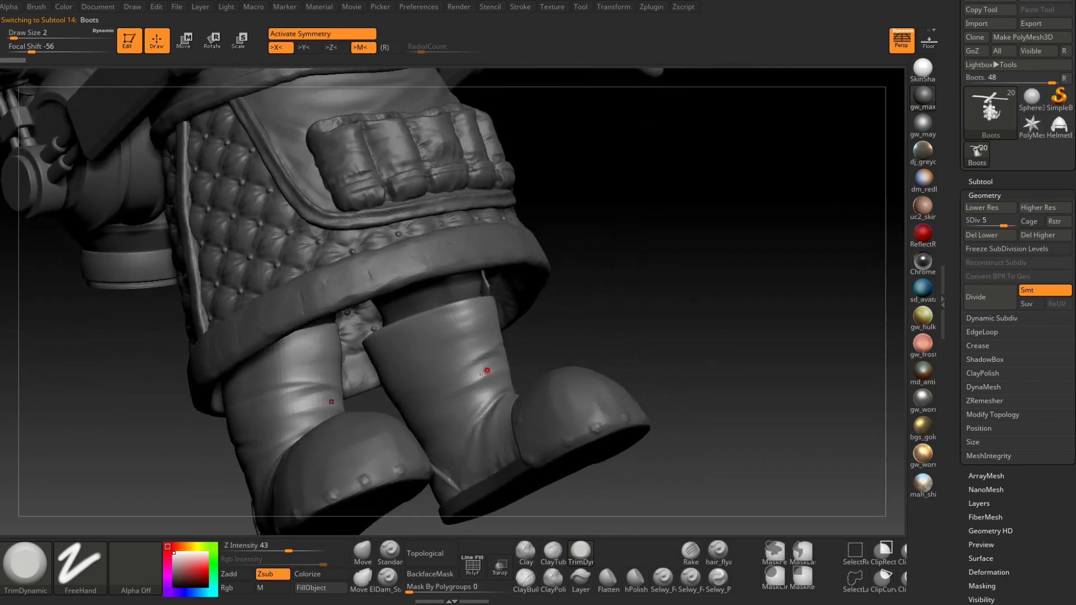
{"action": "left_click", "coordinate": [367, 550]}
{"action": "right_click_drag", "start_coordinate": [481, 274], "coordinate": [449, 261]}
{"action": "key", "text": "shift+d"}
{"action": "key", "text": "shift+d"}
{"action": "key", "text": "shift+d"}
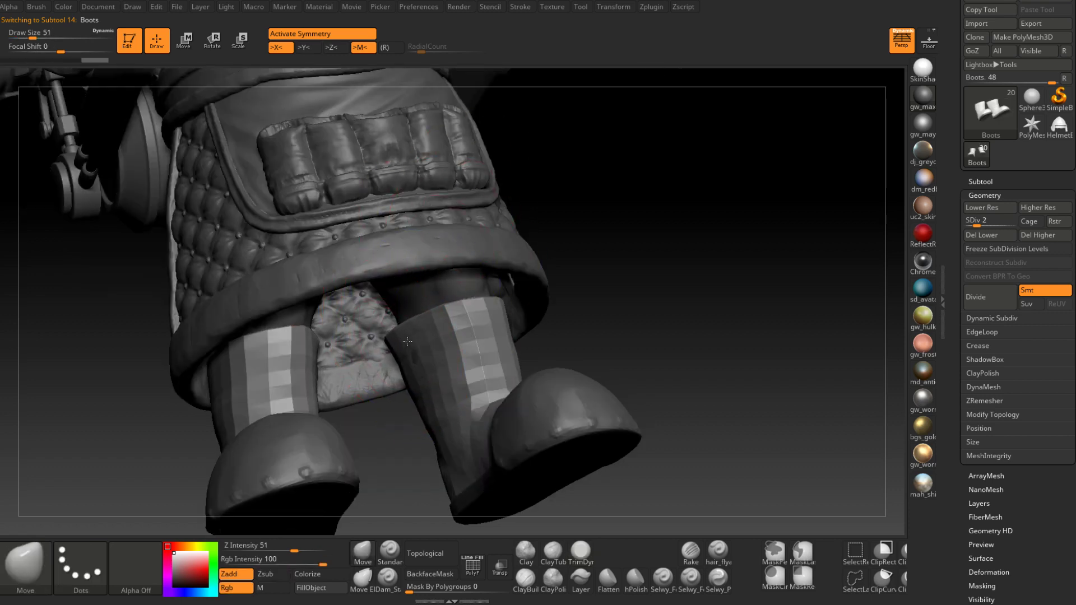
Set the Move brush's draw size to 37 and raise the boots to subdivision level 6.
{"action": "key", "text": "space"}
{"action": "mouse_move", "coordinate": [409, 343]}
{"action": "right_mouse_down"}
{"action": "mouse_move", "coordinate": [418, 334]}
{"action": "mouse_move", "coordinate": [378, 395]}
{"action": "mouse_move", "coordinate": [382, 423]}
{"action": "mouse_move", "coordinate": [493, 303]}
{"action": "mouse_move", "coordinate": [481, 375]}
{"action": "mouse_move", "coordinate": [600, 493]}
{"action": "mouse_move", "coordinate": [627, 474]}
{"action": "mouse_move", "coordinate": [697, 488]}
{"action": "mouse_move", "coordinate": [675, 461]}
{"action": "mouse_move", "coordinate": [548, 383]}
{"action": "mouse_move", "coordinate": [516, 396]}
{"action": "mouse_move", "coordinate": [538, 403]}
{"action": "right_mouse_up"}
{"action": "key", "text": "d"}
{"action": "key", "text": "d"}
{"action": "key", "text": "d"}
{"action": "key", "text": "d"}
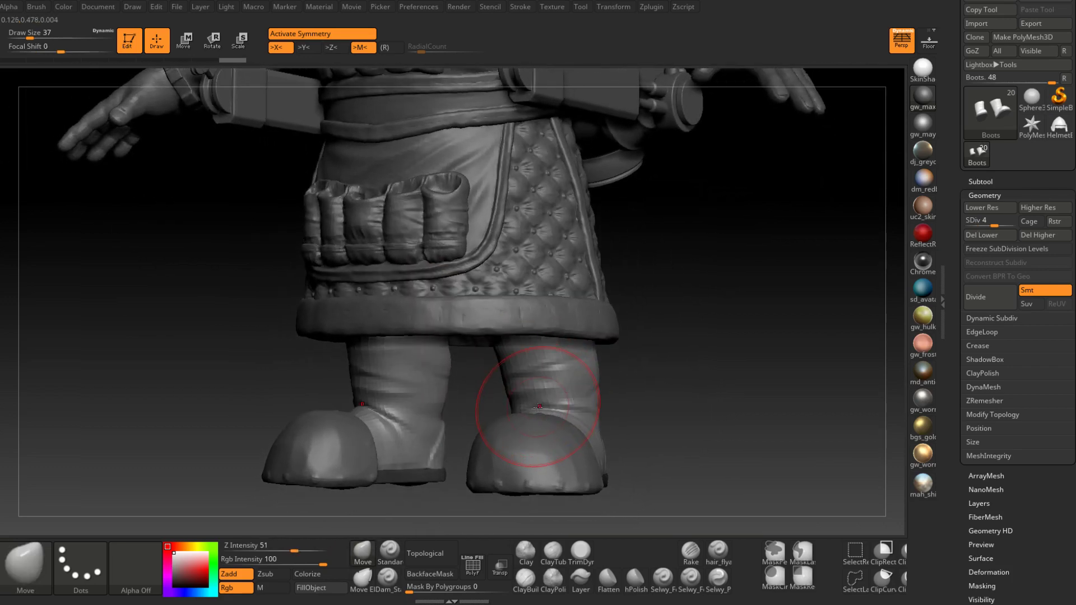
Examine the boots, coat, arms and helmeted head from several sides, making the Mervon body subtool active.
{"action": "mouse_move", "coordinate": [617, 376]}
{"action": "right_mouse_down"}
{"action": "mouse_move", "coordinate": [526, 385]}
{"action": "mouse_move", "coordinate": [541, 391]}
{"action": "mouse_move", "coordinate": [449, 343]}
{"action": "mouse_move", "coordinate": [440, 352]}
{"action": "mouse_move", "coordinate": [548, 393]}
{"action": "mouse_move", "coordinate": [518, 401]}
{"action": "right_mouse_up"}
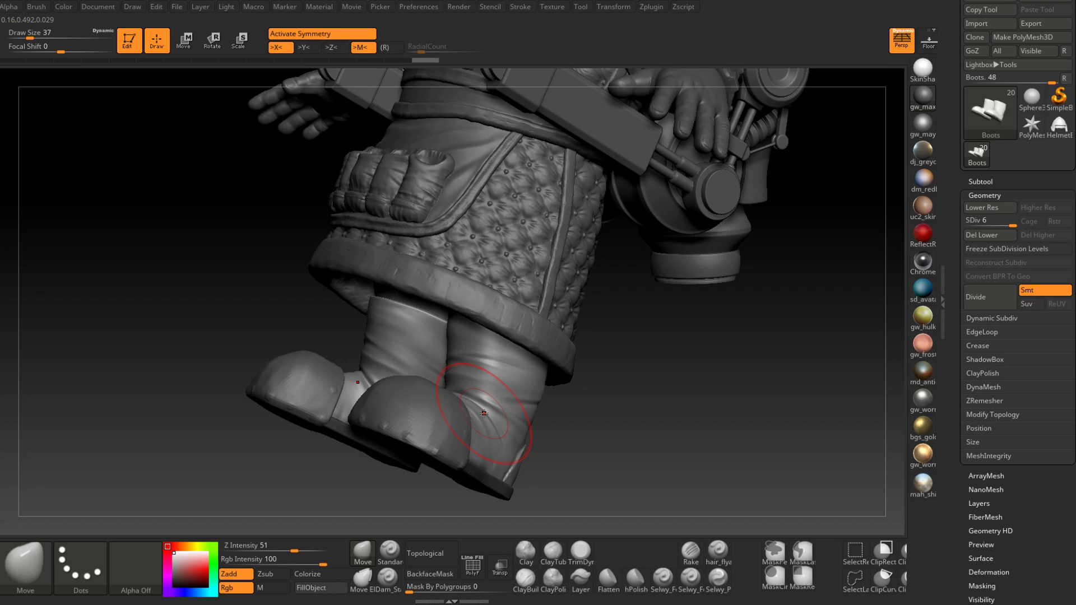
{"action": "mouse_move", "coordinate": [503, 357]}
{"action": "right_mouse_down"}
{"action": "mouse_move", "coordinate": [535, 330]}
{"action": "mouse_move", "coordinate": [566, 334]}
{"action": "mouse_move", "coordinate": [443, 443]}
{"action": "mouse_move", "coordinate": [430, 387]}
{"action": "right_mouse_up"}
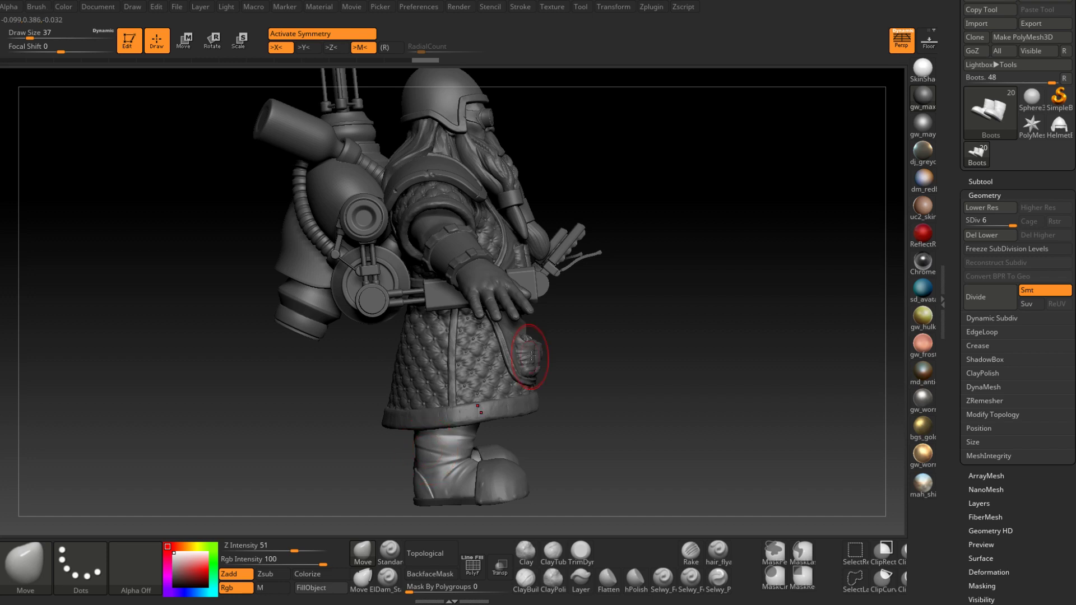
{"action": "mouse_move", "coordinate": [531, 356]}
{"action": "right_mouse_down"}
{"action": "mouse_move", "coordinate": [521, 387]}
{"action": "mouse_move", "coordinate": [511, 358]}
{"action": "mouse_move", "coordinate": [472, 386]}
{"action": "mouse_move", "coordinate": [476, 358]}
{"action": "right_mouse_up"}
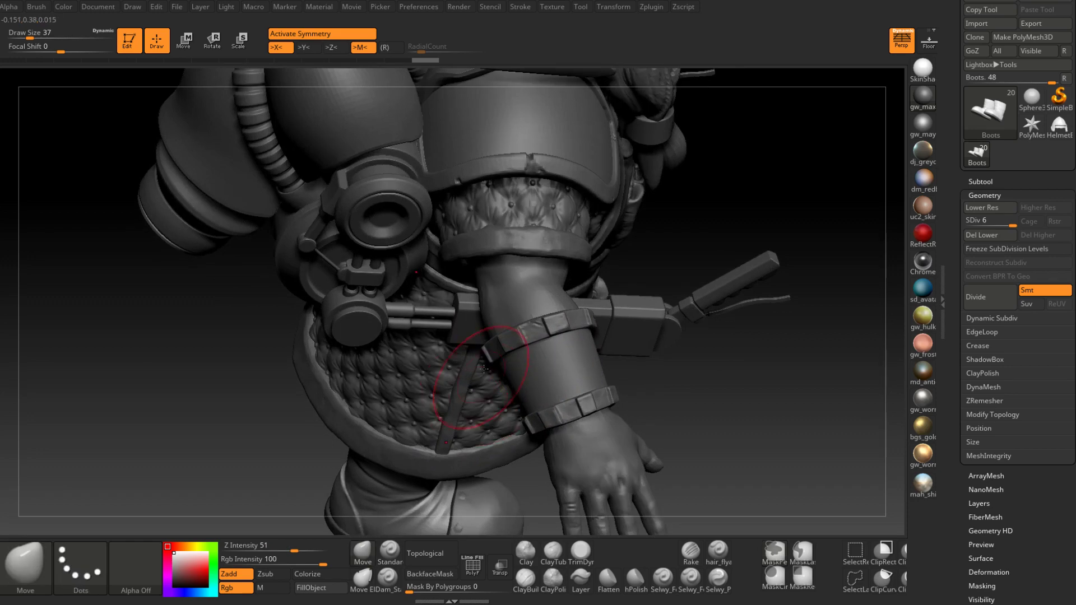
{"action": "left_click", "coordinate": [540, 297], "text": "alt"}
{"action": "mouse_move", "coordinate": [540, 297]}
{"action": "right_mouse_down"}
{"action": "mouse_move", "coordinate": [518, 379]}
{"action": "mouse_move", "coordinate": [554, 360]}
{"action": "mouse_move", "coordinate": [493, 365]}
{"action": "mouse_move", "coordinate": [568, 315]}
{"action": "mouse_move", "coordinate": [548, 289]}
{"action": "mouse_move", "coordinate": [507, 385]}
{"action": "right_mouse_up"}
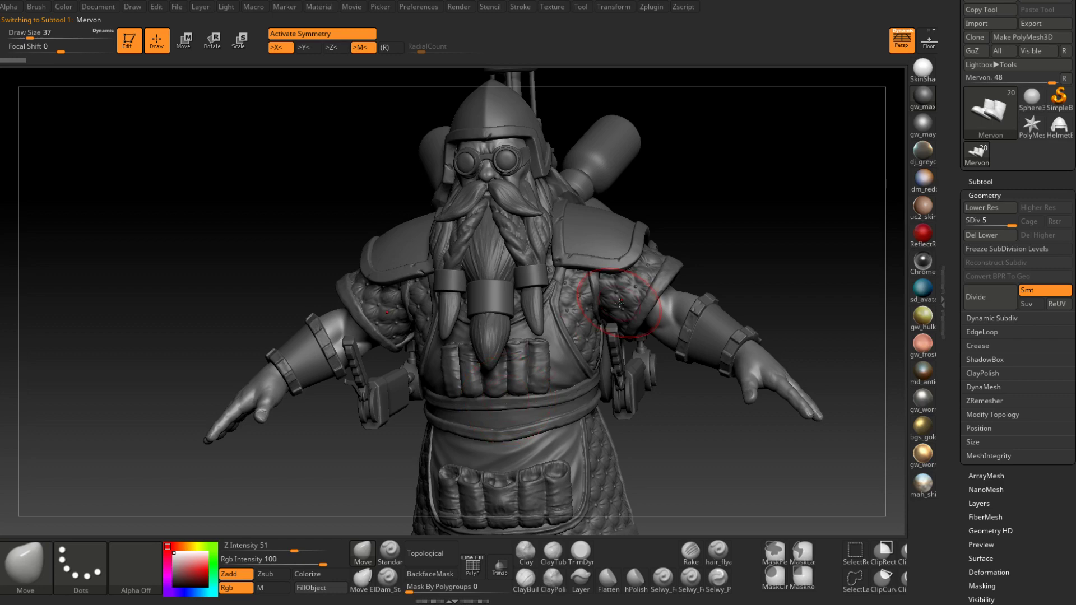
{"action": "mouse_move", "coordinate": [620, 303]}
{"action": "right_mouse_down"}
{"action": "mouse_move", "coordinate": [548, 379]}
{"action": "mouse_move", "coordinate": [545, 369]}
{"action": "right_mouse_up"}
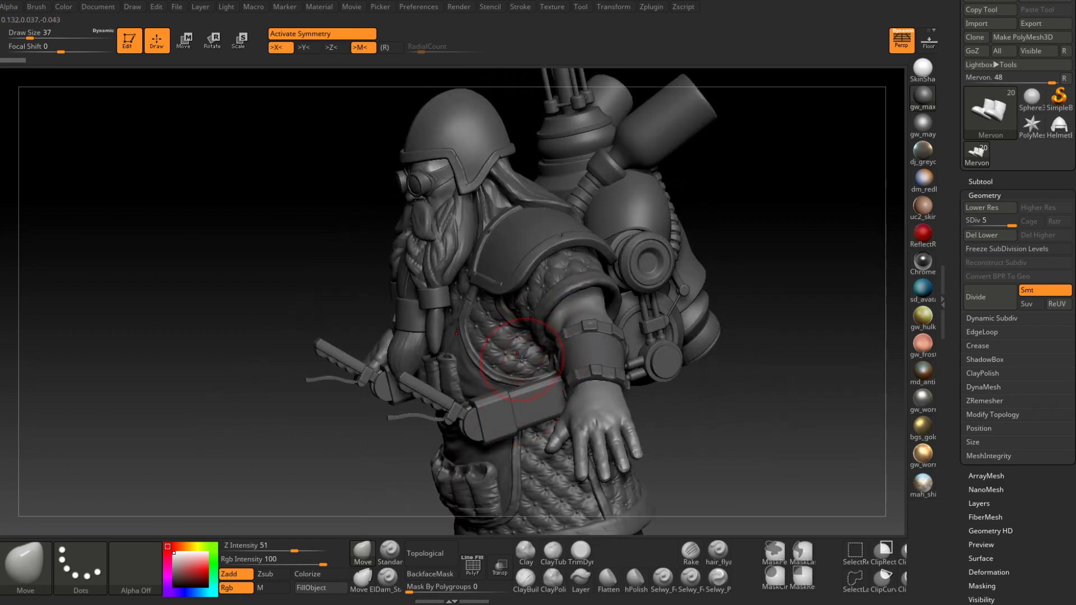
{"action": "right_click_drag", "start_coordinate": [532, 351], "coordinate": [482, 336]}
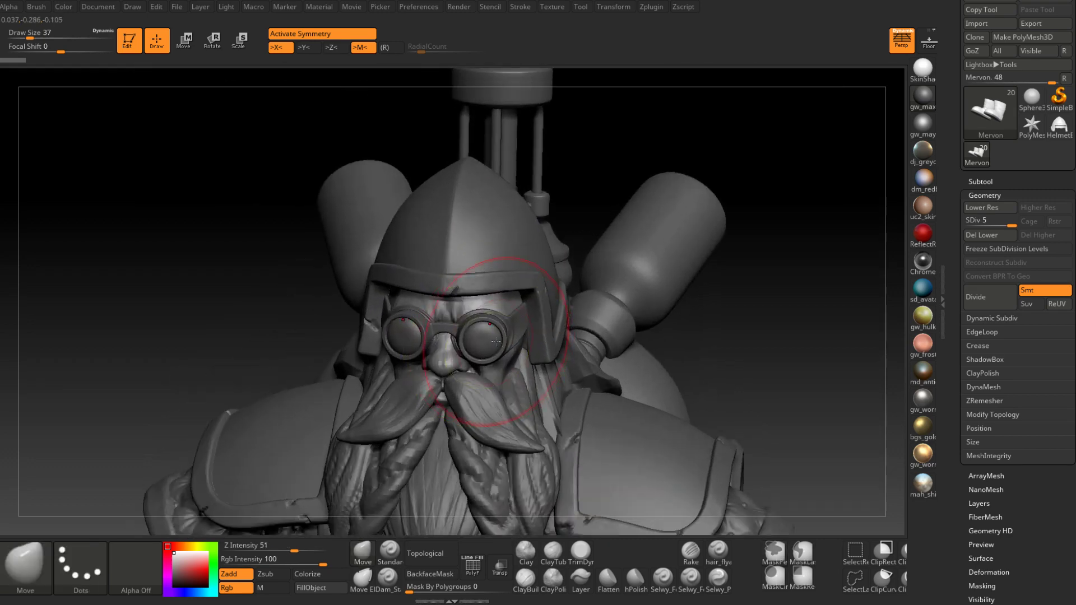
Hide the Goggles and HelmetBase subtools to expose the face, leaving the Mervon subtool active.
{"action": "left_click", "coordinate": [495, 341], "text": "alt"}
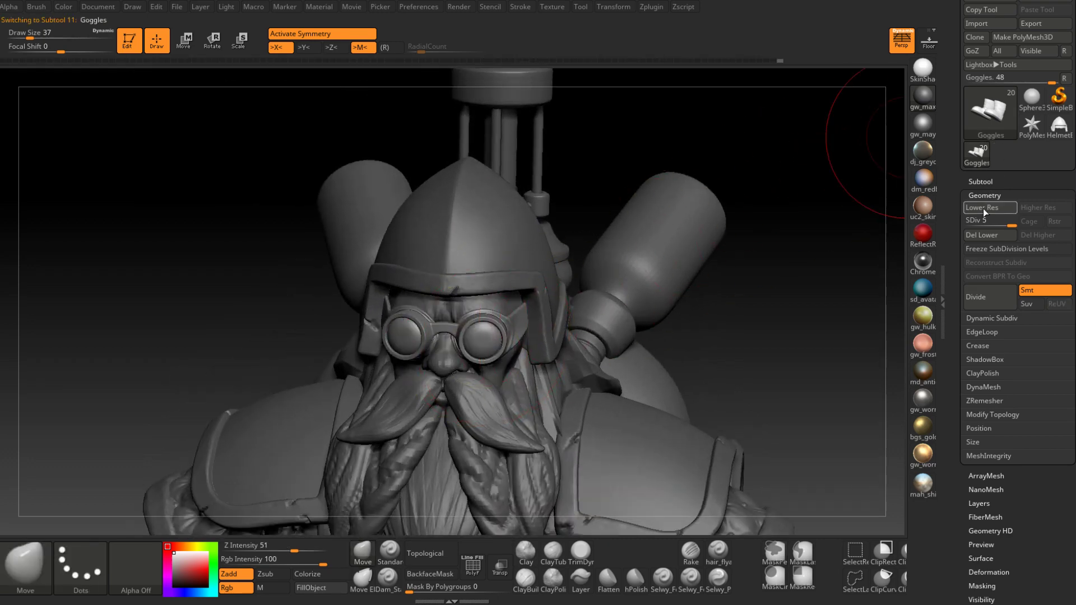
{"action": "mouse_move", "coordinate": [554, 329]}
{"action": "right_mouse_down"}
{"action": "mouse_move", "coordinate": [470, 356]}
{"action": "mouse_move", "coordinate": [442, 384]}
{"action": "mouse_move", "coordinate": [508, 340]}
{"action": "right_mouse_up"}
{"action": "key", "text": "f"}
{"action": "left_click", "coordinate": [980, 181]}
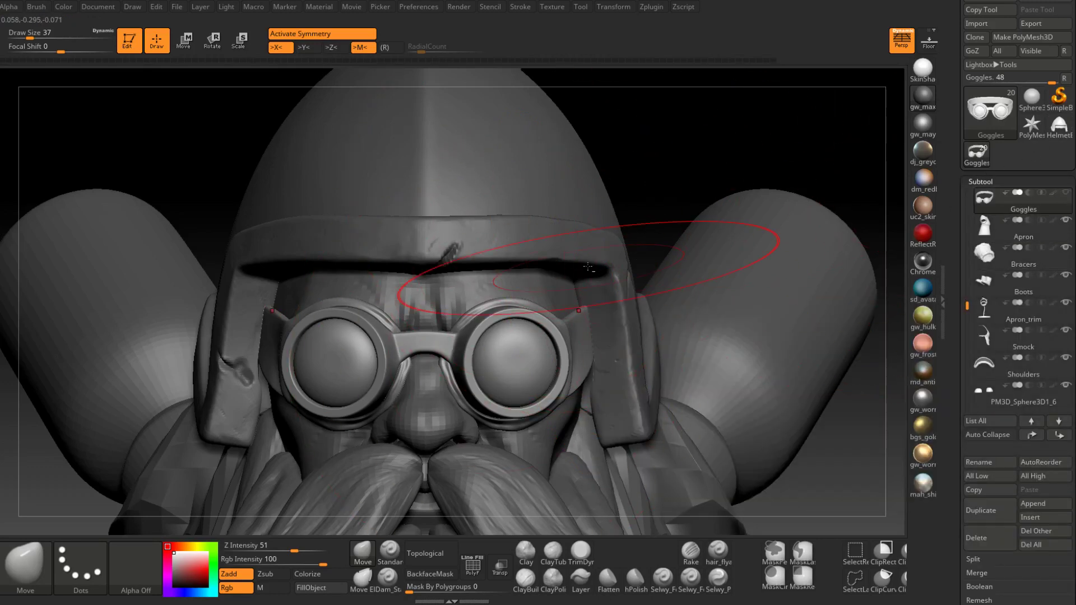
{"action": "left_click", "coordinate": [502, 232], "text": "alt"}
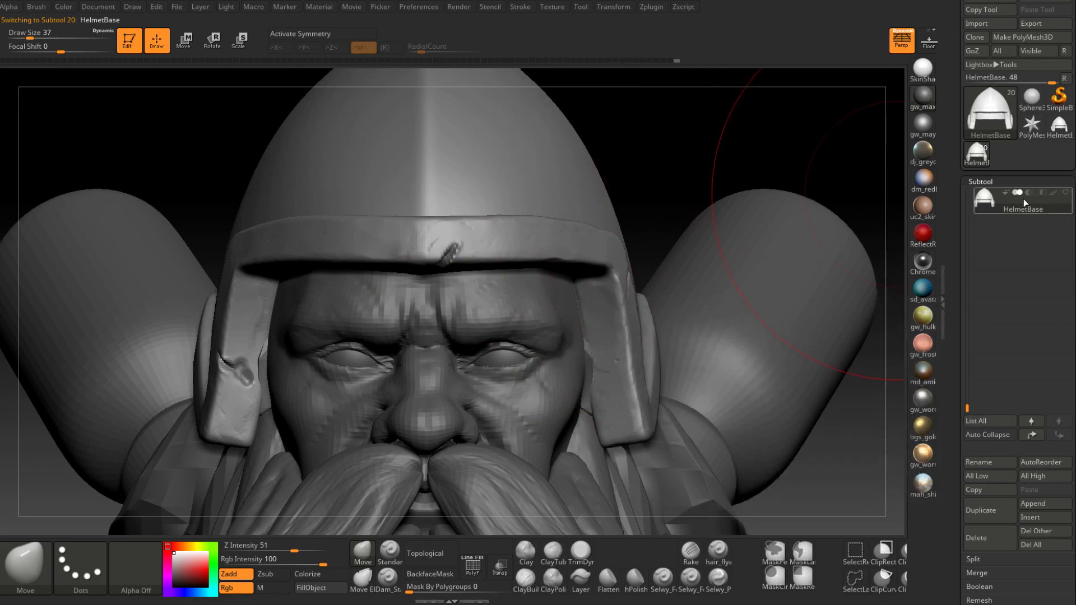
{"action": "left_click", "coordinate": [566, 372], "text": "alt"}
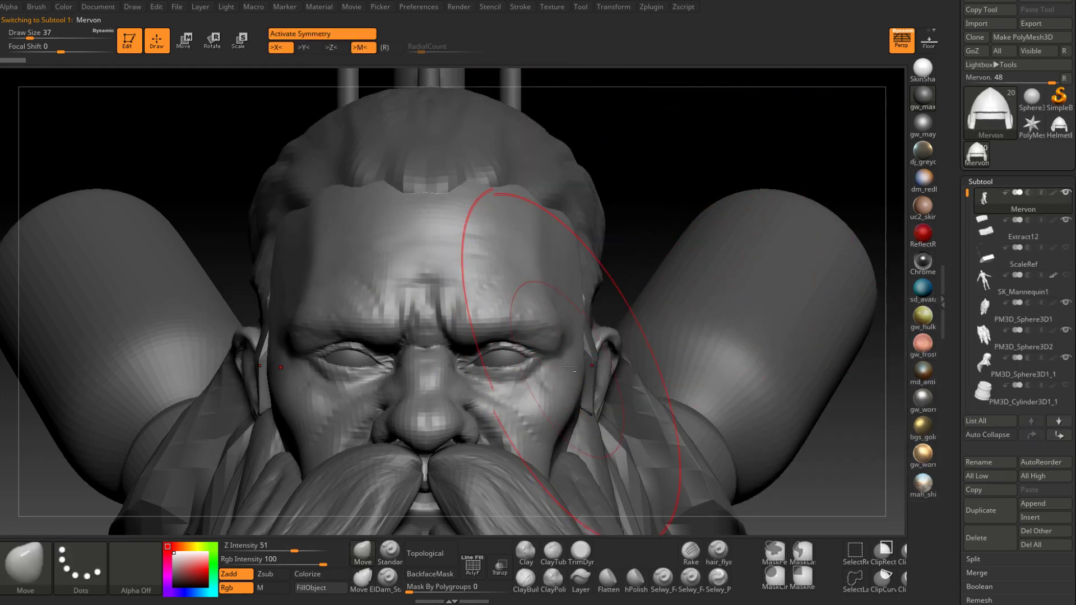
{"action": "right_click_drag", "start_coordinate": [566, 372], "coordinate": [480, 329]}
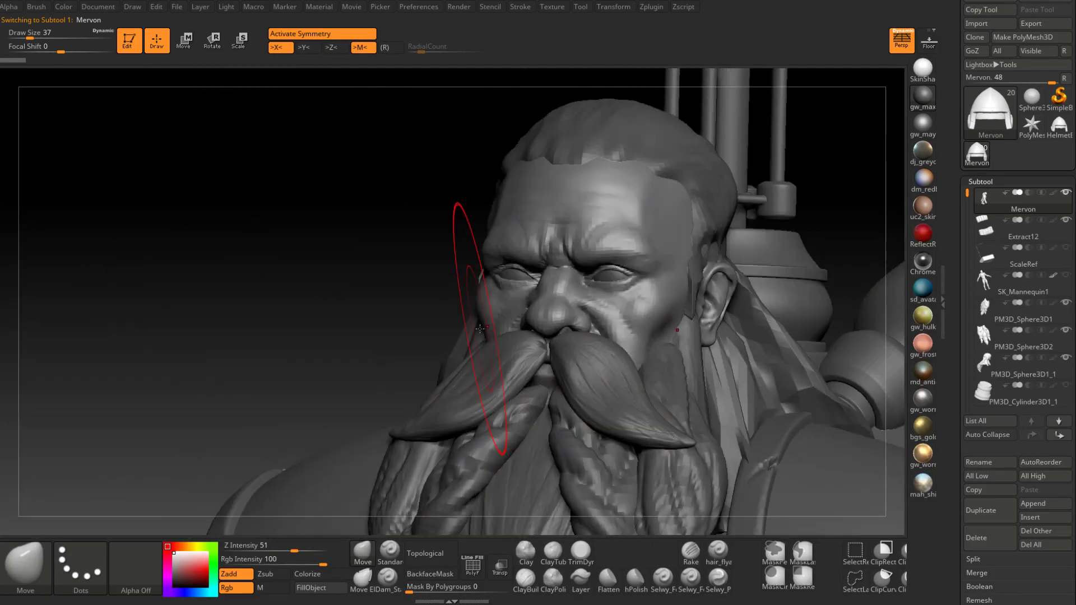
{"action": "mouse_move", "coordinate": [480, 328]}
{"action": "right_mouse_down", "text": "shift"}
{"action": "mouse_move", "coordinate": [624, 301]}
{"action": "mouse_move", "coordinate": [614, 324]}
{"action": "right_mouse_up", "text": "shift"}
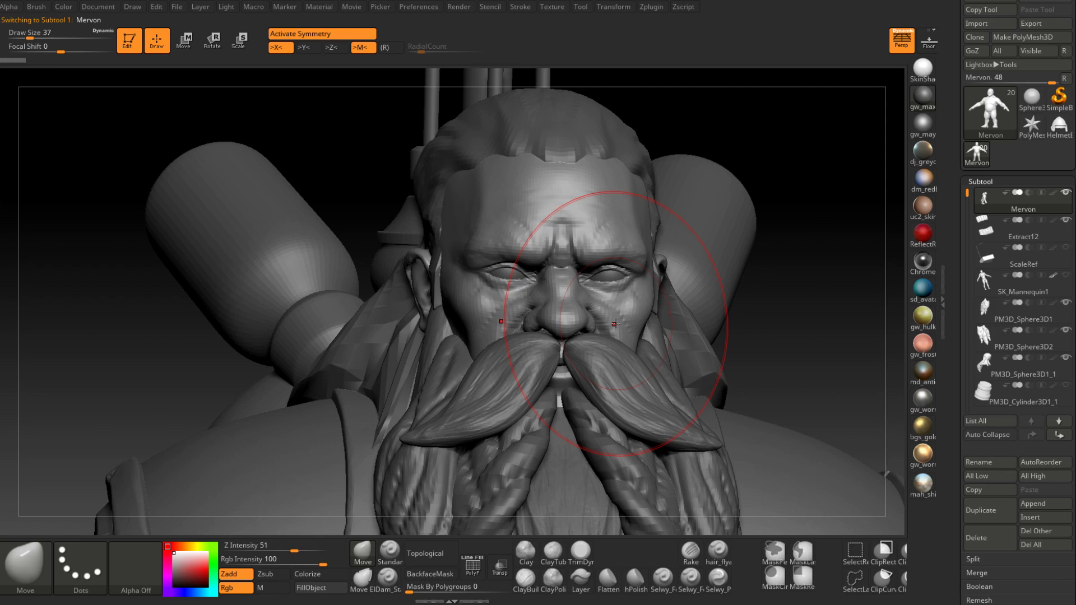
{"action": "left_click_drag", "start_coordinate": [975, 562], "coordinate": [975, 335]}
{"action": "left_click", "coordinate": [981, 421]}
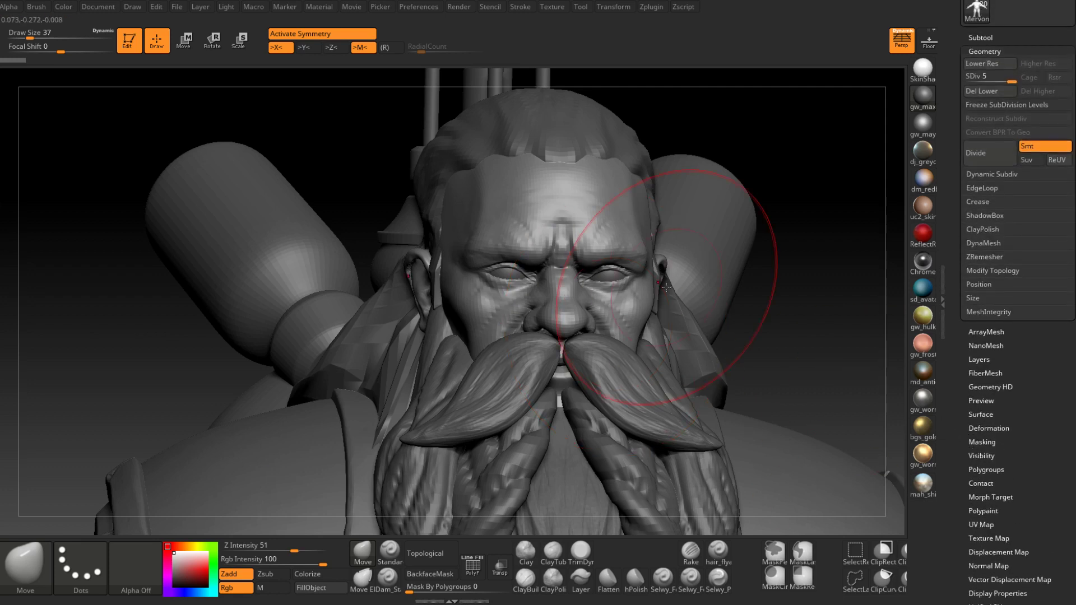
Nudge the side of the nose with the Move brush at draw size 14 and turn off X symmetry.
{"action": "right_click_drag", "start_coordinate": [563, 316], "coordinate": [521, 315]}
{"action": "right_click", "coordinate": [579, 316]}
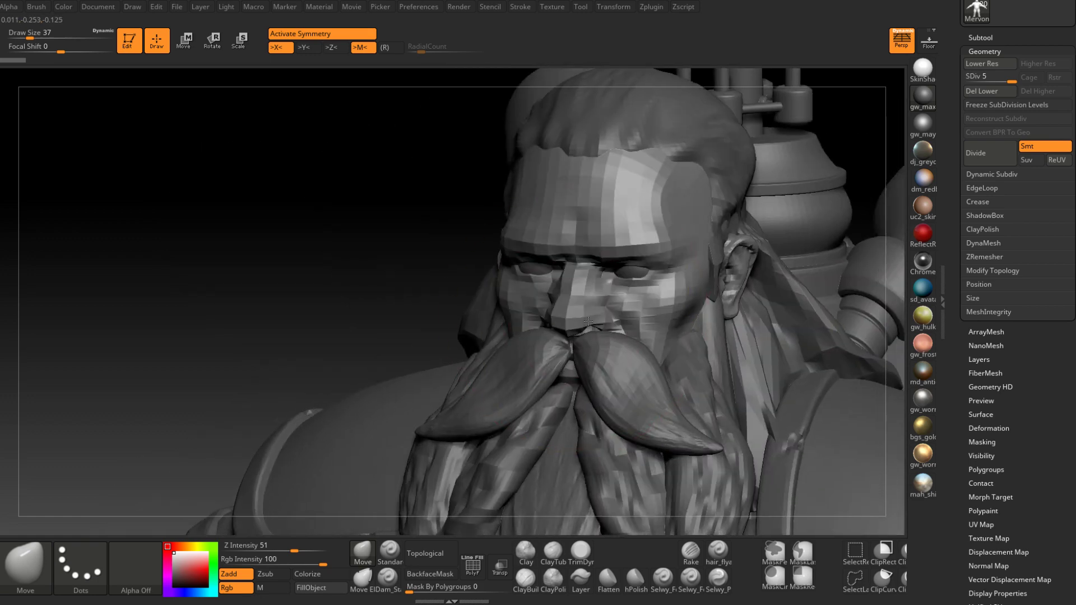
{"action": "left_click_drag", "start_coordinate": [586, 320], "coordinate": [577, 319]}
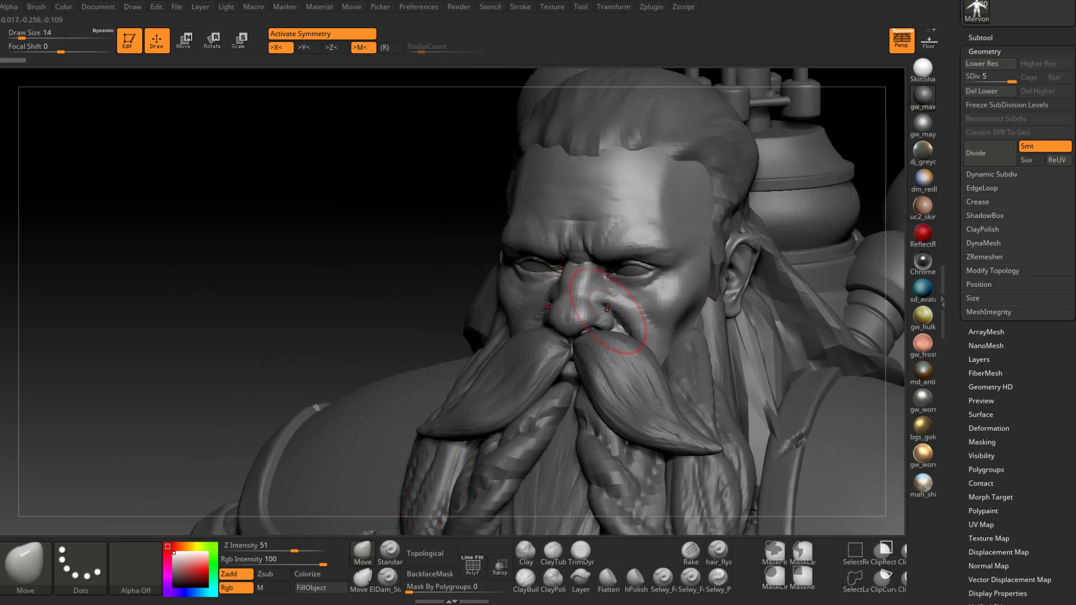
{"action": "key", "text": "x"}
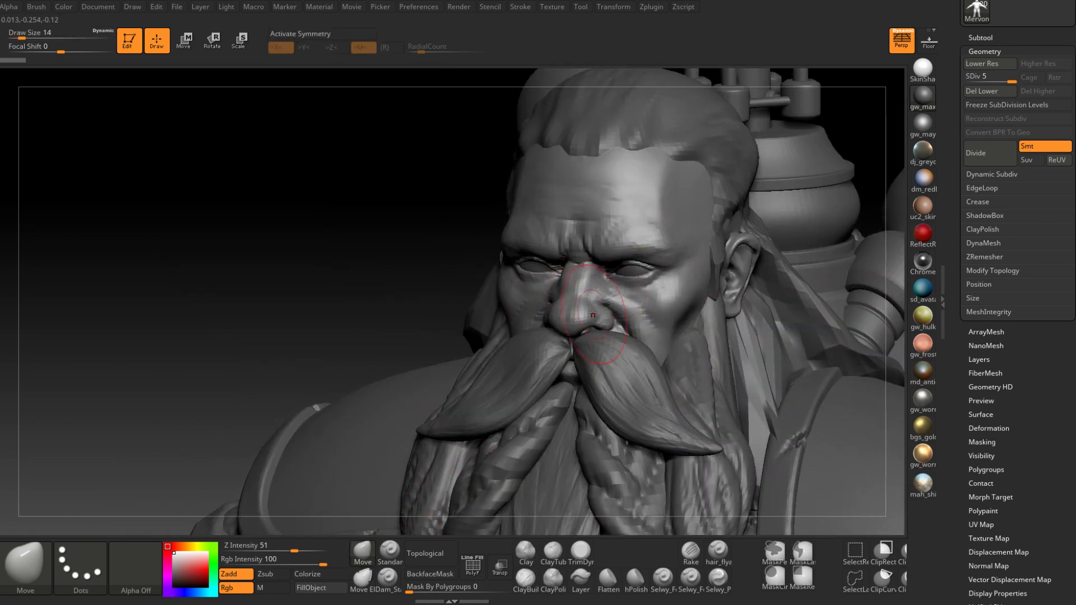
{"action": "right_click_drag", "start_coordinate": [593, 313], "coordinate": [583, 274]}
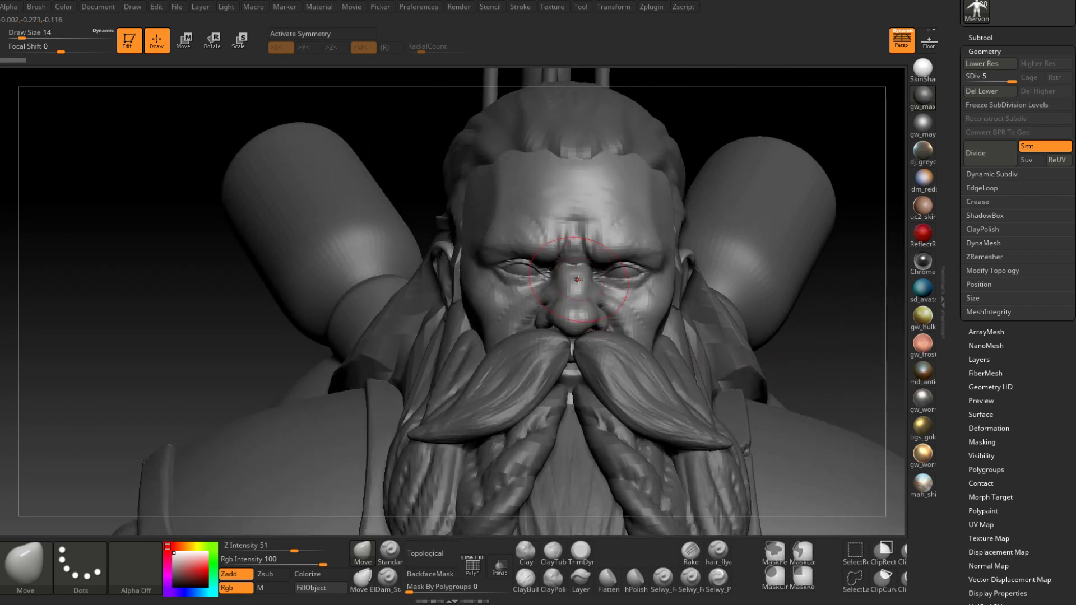
Divide the Mervon mesh once more to reach subdivision level 6.
{"action": "key", "text": "ctrl"}
{"action": "key", "text": "d"}
{"action": "right_click_drag", "start_coordinate": [549, 266], "coordinate": [577, 225]}
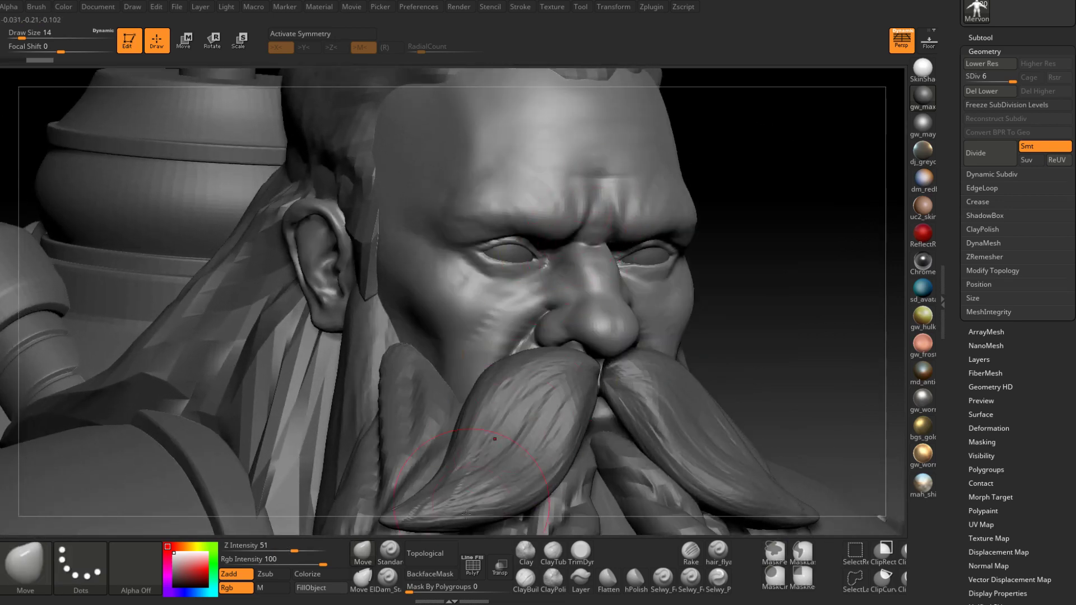
Carve the crease beside the dwarf's right nostril with Dam_Standard at draw size 3.
{"action": "left_click", "coordinate": [387, 576]}
{"action": "key", "text": "space"}
{"action": "left_click", "coordinate": [523, 327]}
{"action": "type", "text": "3"}
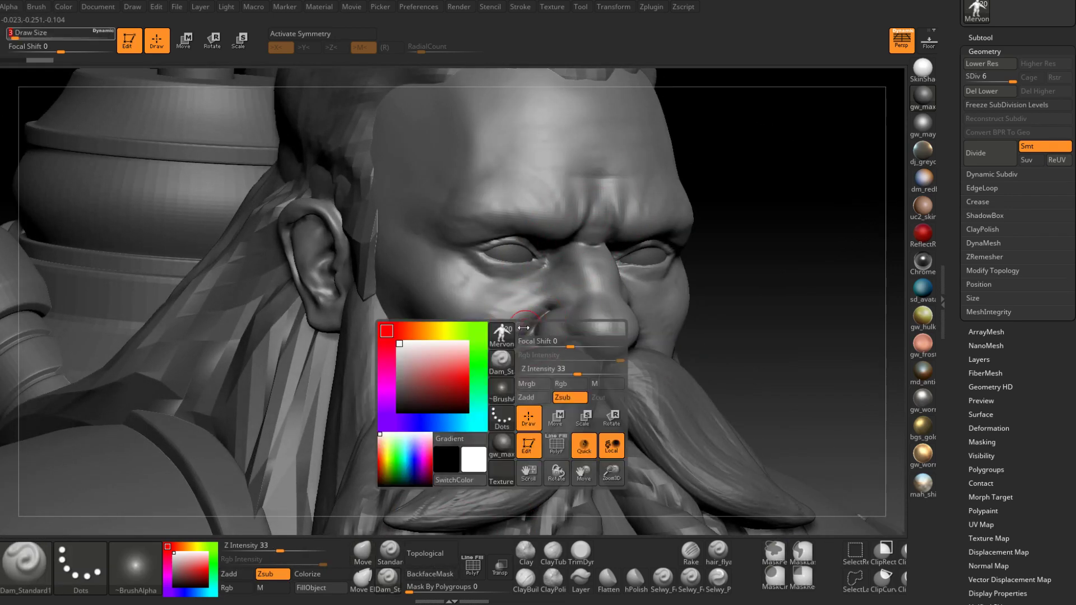
{"action": "key", "text": "Return"}
{"action": "right_click_drag", "start_coordinate": [523, 327], "coordinate": [531, 331], "text": "ctrl"}
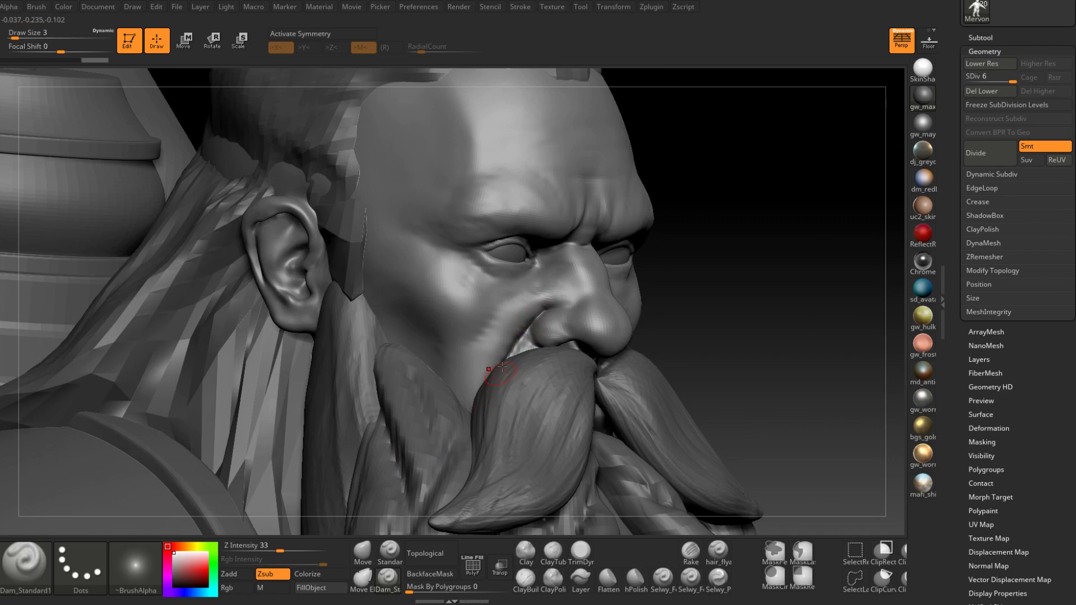
Sharpen the fold beside the left nostril with Dam_Standard, reducing the draw size to 2.
{"action": "right_click_drag", "start_coordinate": [513, 372], "coordinate": [593, 312]}
{"action": "key", "text": "space"}
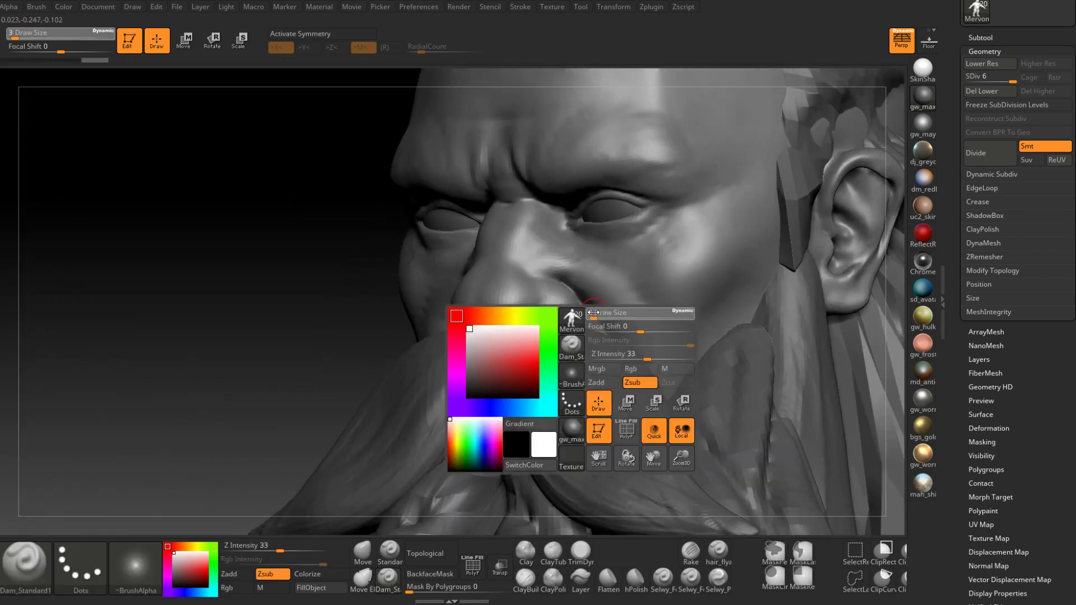
{"action": "left_click", "coordinate": [593, 312]}
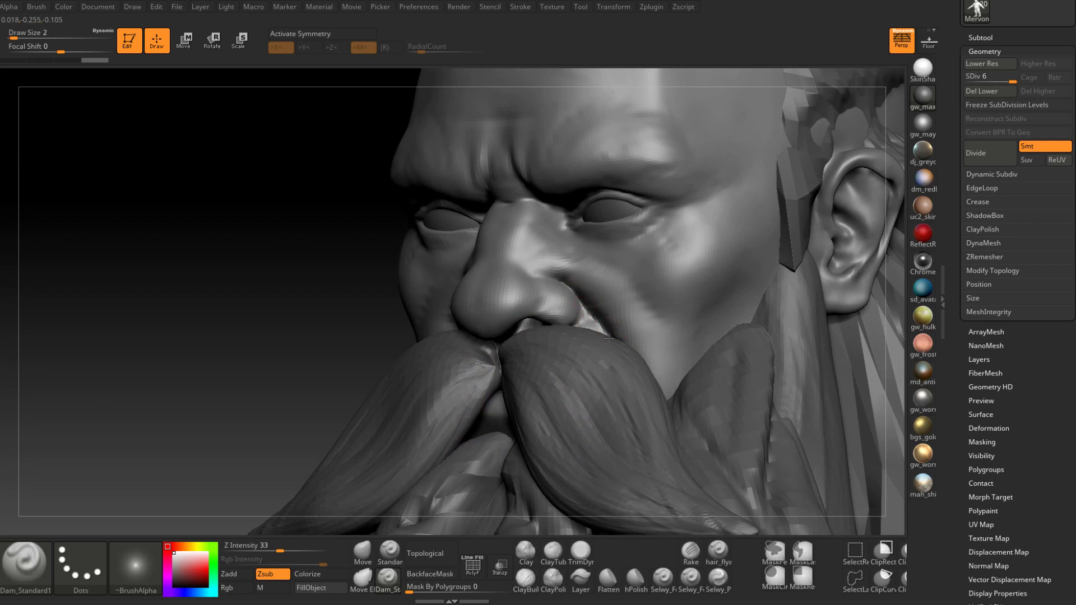
{"action": "right_click_drag", "start_coordinate": [601, 310], "coordinate": [498, 266]}
Build up the fold running from the right nostril toward the cheek with ClayBuildup at draw size 2.
{"action": "left_click", "coordinate": [525, 578]}
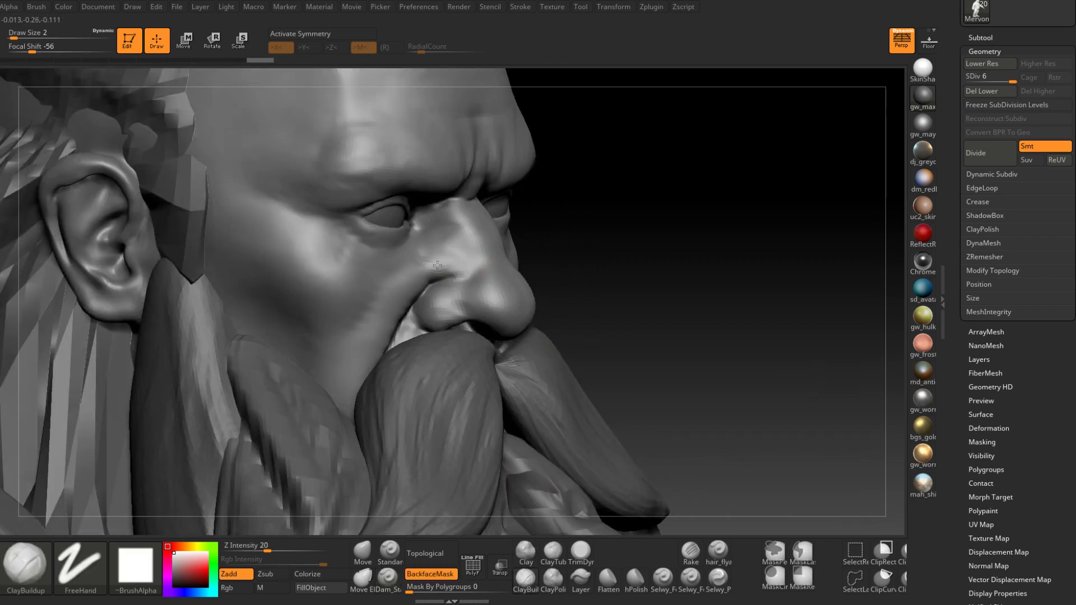
{"action": "mouse_move", "coordinate": [482, 359]}
{"action": "right_mouse_down"}
{"action": "mouse_move", "coordinate": [423, 351]}
{"action": "mouse_move", "coordinate": [441, 331]}
{"action": "right_mouse_up"}
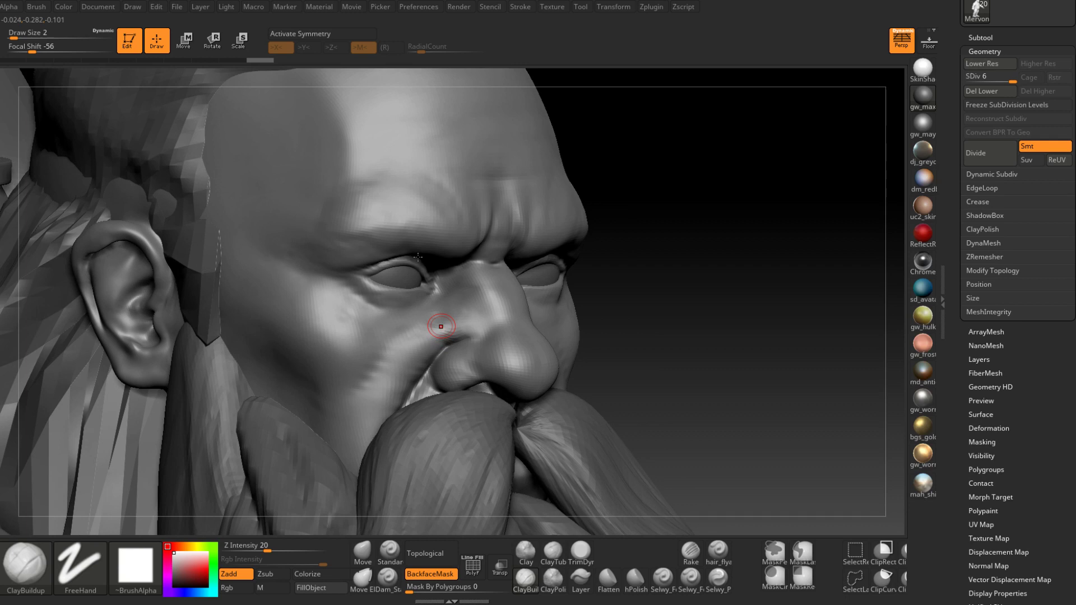
{"action": "right_click_drag", "start_coordinate": [441, 326], "coordinate": [425, 347]}
Carve a diagonal crease down the right cheek outside the nose fold with Dam_Standard at draw size 2.
{"action": "left_click", "coordinate": [387, 577]}
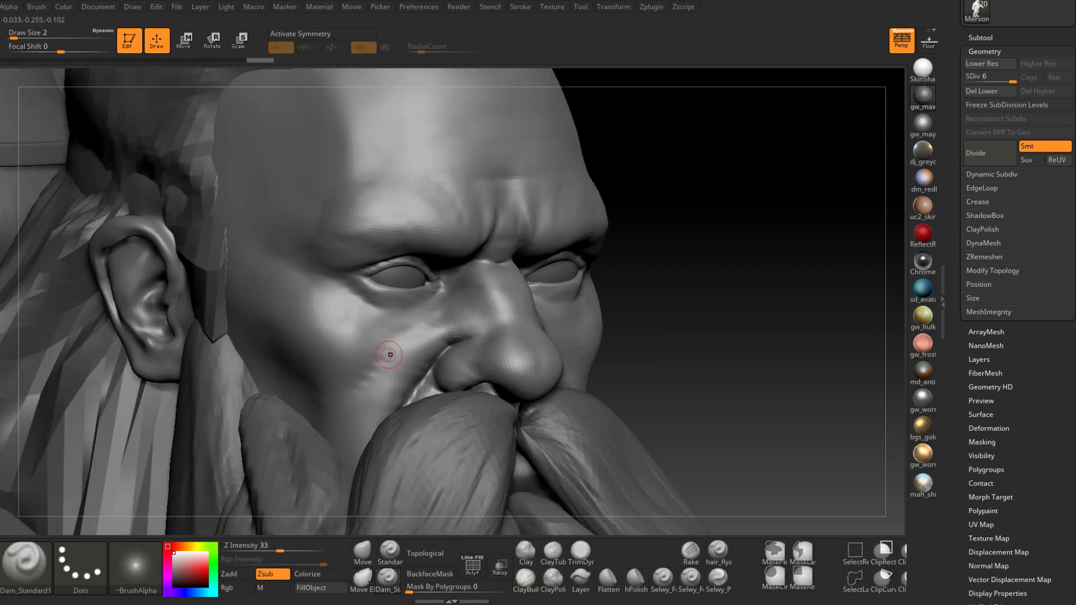
{"action": "left_click_drag", "start_coordinate": [396, 331], "coordinate": [356, 383]}
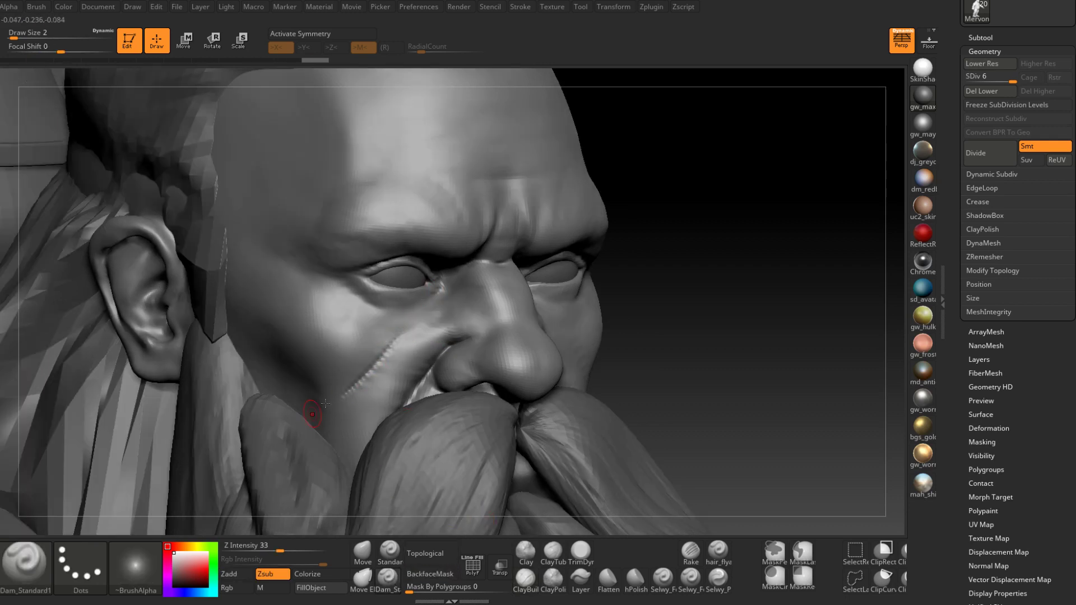
{"action": "right_click_drag", "start_coordinate": [357, 383], "coordinate": [422, 349]}
Build up the skin along the right cheek crease with ClayBuildup, raising the draw size to 3.
{"action": "left_click", "coordinate": [525, 577]}
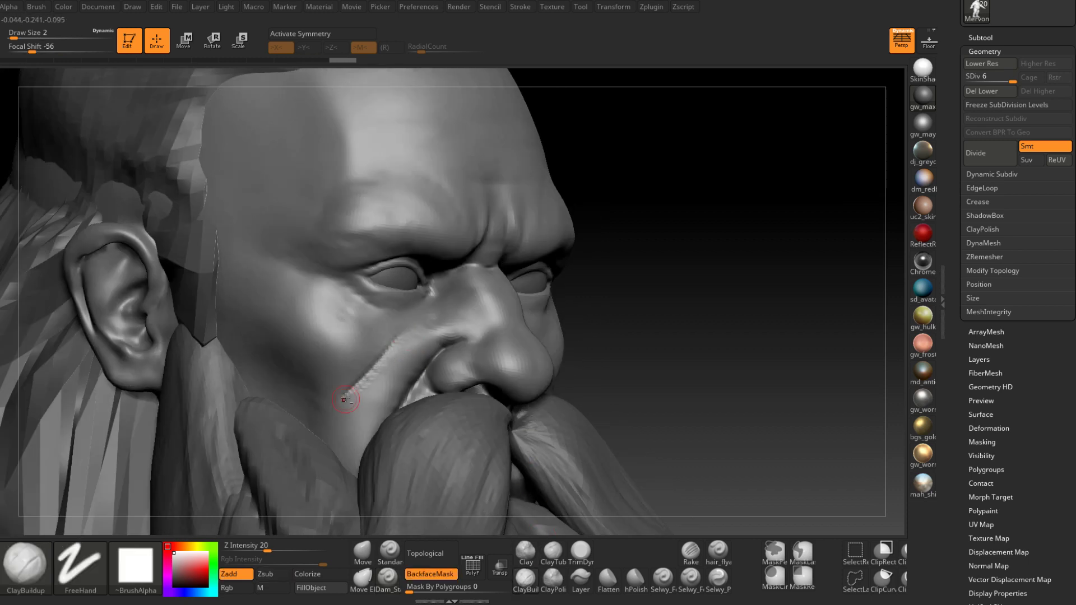
{"action": "mouse_move", "coordinate": [359, 385]}
{"action": "left_mouse_down"}
{"action": "mouse_move", "coordinate": [392, 348]}
{"action": "mouse_move", "coordinate": [395, 366]}
{"action": "left_mouse_up"}
{"action": "right_click", "coordinate": [392, 365]}
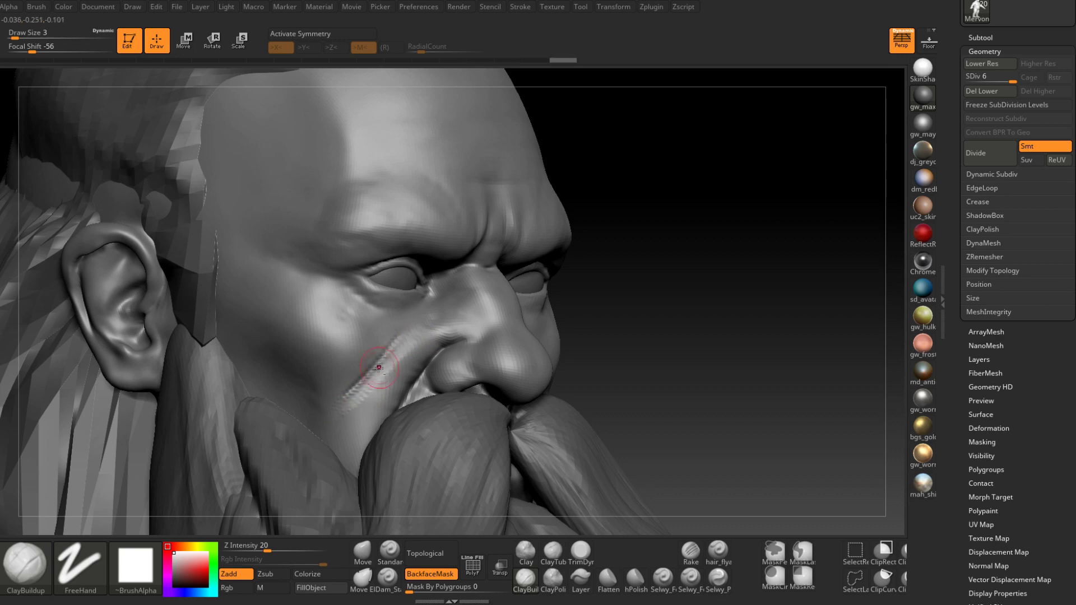
{"action": "mouse_move", "coordinate": [342, 439]}
{"action": "right_mouse_down"}
{"action": "mouse_move", "coordinate": [344, 395]}
{"action": "mouse_move", "coordinate": [428, 356]}
{"action": "mouse_move", "coordinate": [431, 324]}
{"action": "right_mouse_up"}
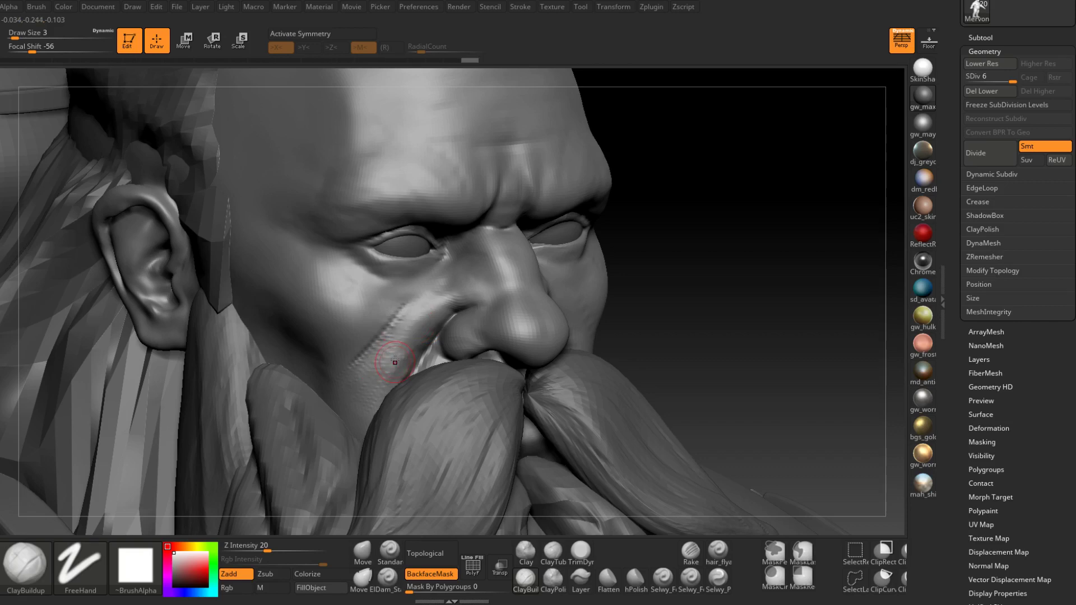
Add more clay strokes to the right cheek fold above the moustache and smooth them into the surrounding skin.
{"action": "left_click_drag", "start_coordinate": [394, 361], "coordinate": [399, 318]}
{"action": "mouse_move", "coordinate": [338, 372]}
{"action": "left_mouse_down"}
{"action": "mouse_move", "coordinate": [385, 331]}
{"action": "mouse_move", "coordinate": [365, 355]}
{"action": "mouse_move", "coordinate": [372, 340]}
{"action": "left_mouse_up"}
{"action": "right_click_drag", "start_coordinate": [373, 338], "coordinate": [401, 332]}
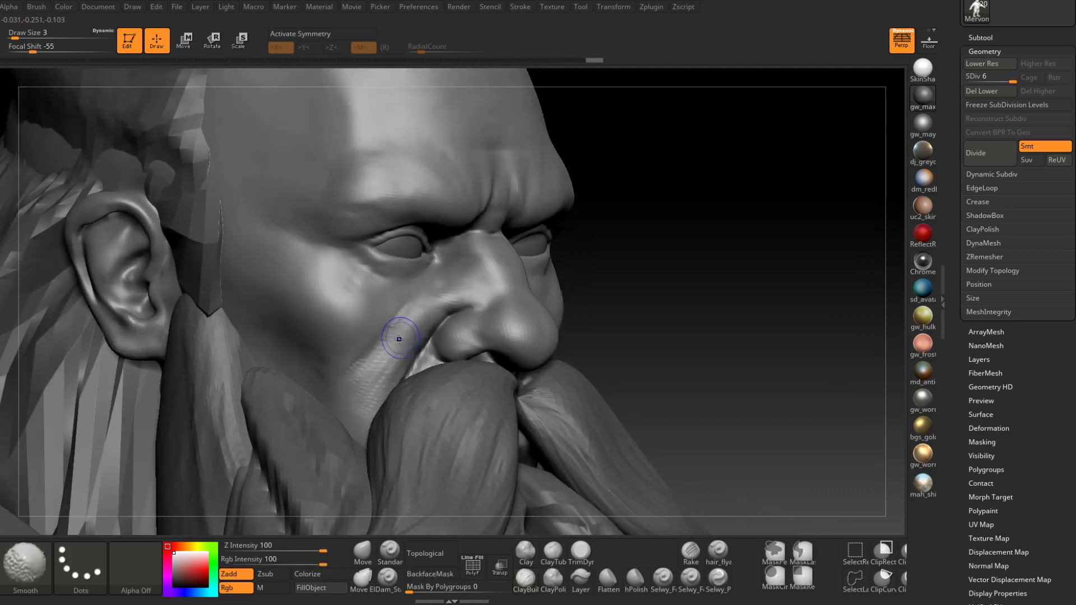
{"action": "left_click_drag", "start_coordinate": [398, 333], "coordinate": [390, 354], "text": "shift"}
{"action": "left_click_drag", "start_coordinate": [419, 311], "coordinate": [440, 381], "text": "shift"}
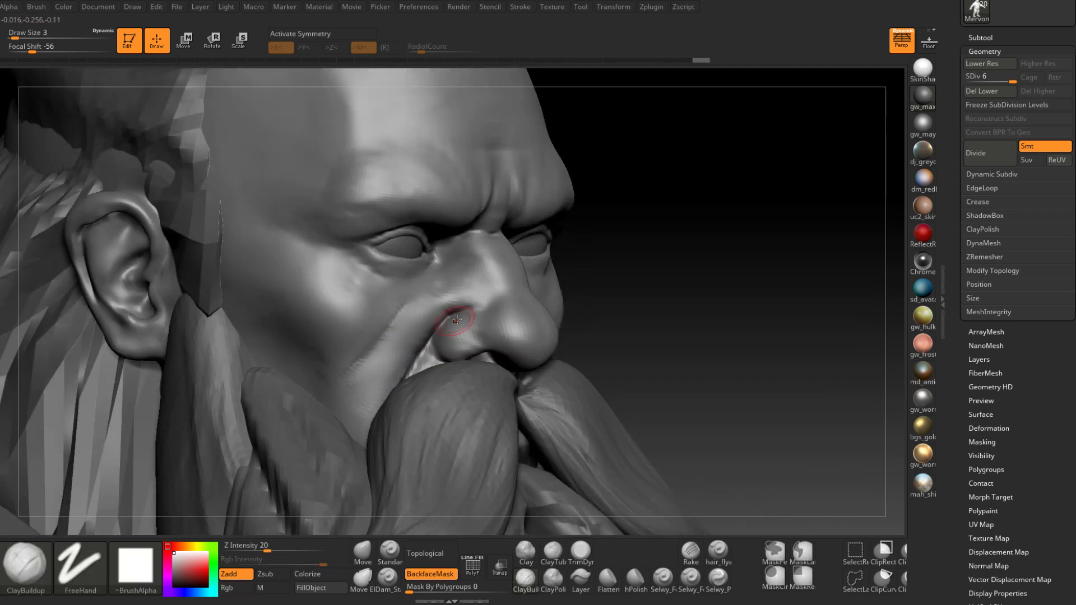
Hide the moustache subtool PM3D_Sphere3D1 and make the Mervon body the active subtool again.
{"action": "right_click_drag", "start_coordinate": [439, 381], "coordinate": [507, 314]}
{"action": "left_click", "coordinate": [507, 315], "text": "alt"}
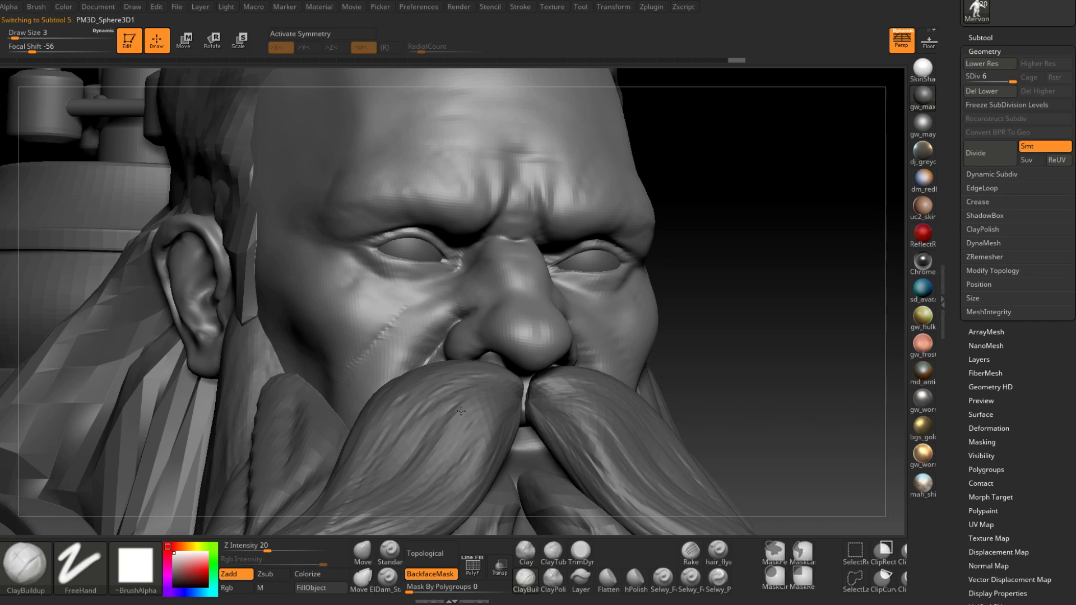
{"action": "left_click", "coordinate": [981, 38]}
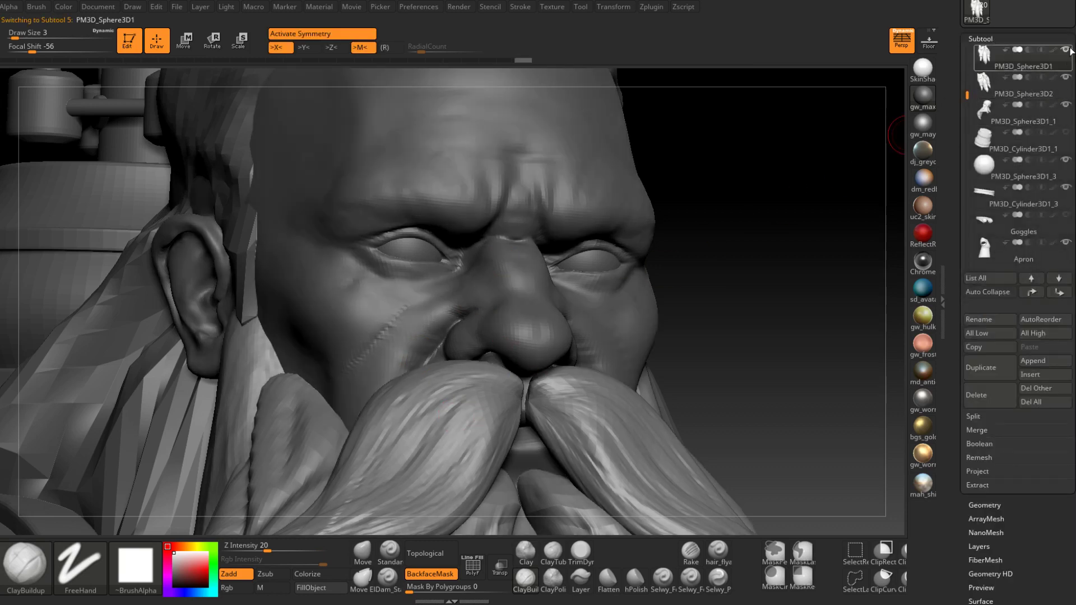
{"action": "left_click", "coordinate": [410, 324], "text": "alt"}
{"action": "mouse_move", "coordinate": [411, 323]}
{"action": "right_mouse_down"}
{"action": "mouse_move", "coordinate": [452, 285]}
{"action": "mouse_move", "coordinate": [395, 314]}
{"action": "right_mouse_up"}
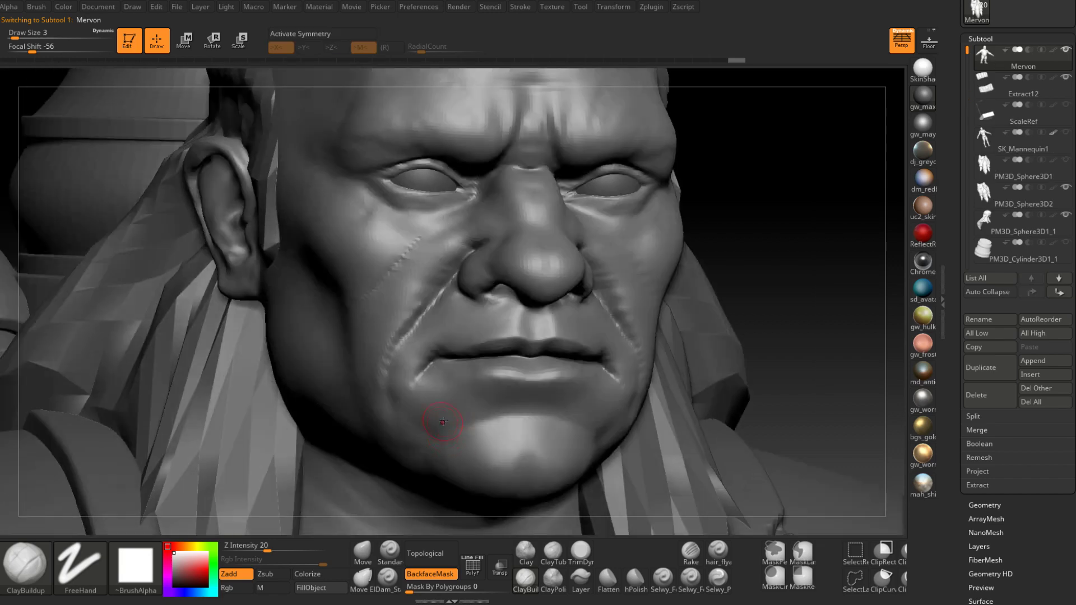
Build up the lower end of the right nose fold beside the mouth corner with ClayBuildup at draw size 3.
{"action": "right_click_drag", "start_coordinate": [460, 418], "coordinate": [502, 395]}
{"action": "right_click_drag", "start_coordinate": [433, 321], "coordinate": [420, 315]}
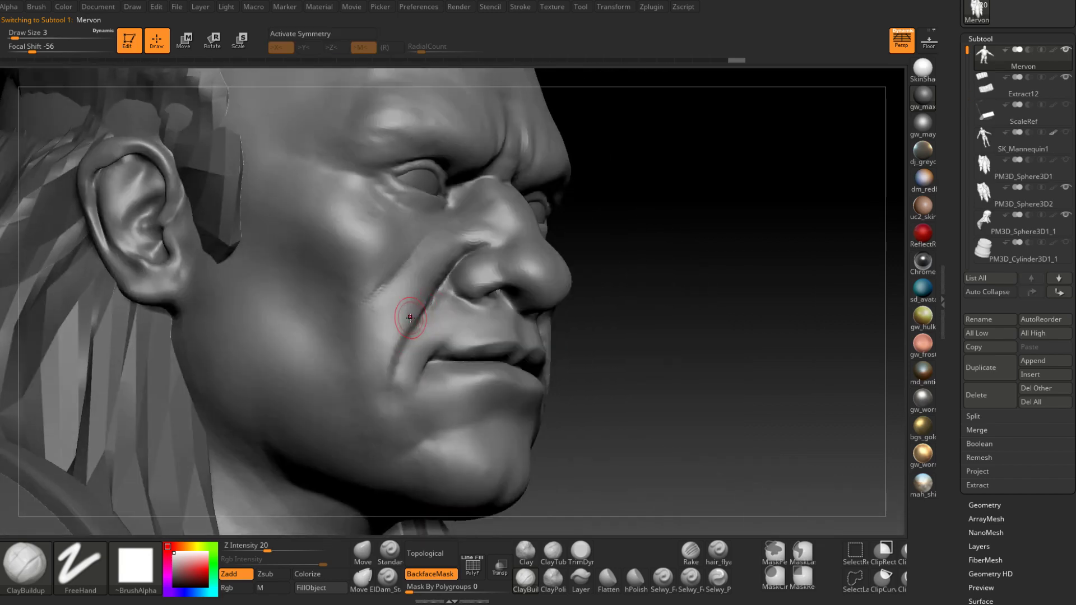
{"action": "left_click_drag", "start_coordinate": [395, 321], "coordinate": [410, 302]}
{"action": "left_click_drag", "start_coordinate": [386, 374], "coordinate": [384, 312]}
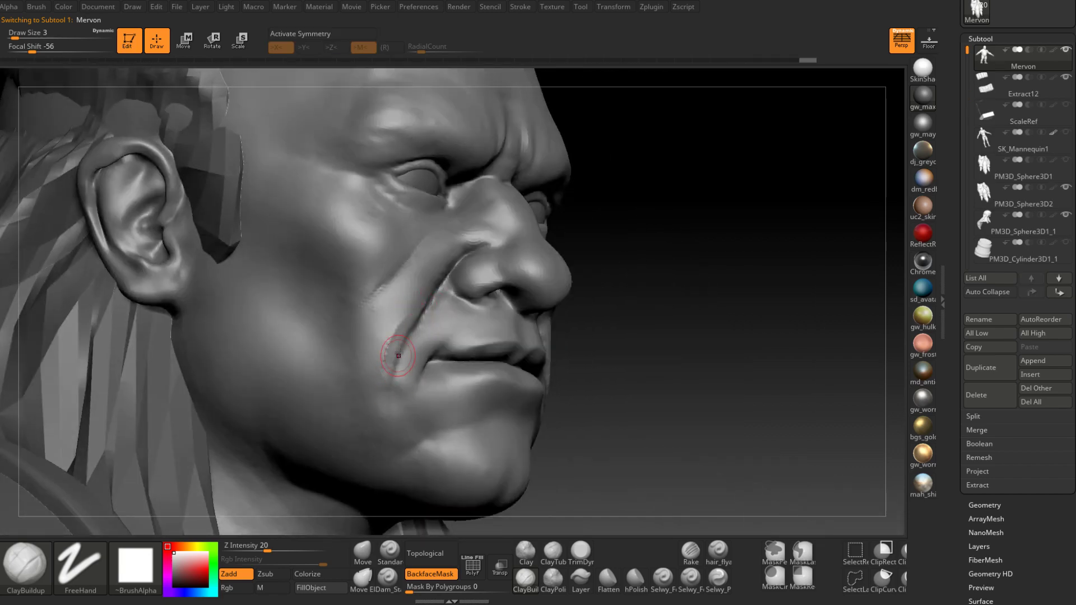
{"action": "mouse_move", "coordinate": [384, 312]}
{"action": "right_mouse_down"}
{"action": "mouse_move", "coordinate": [406, 330]}
{"action": "mouse_move", "coordinate": [403, 354]}
{"action": "mouse_move", "coordinate": [388, 349]}
{"action": "right_mouse_up"}
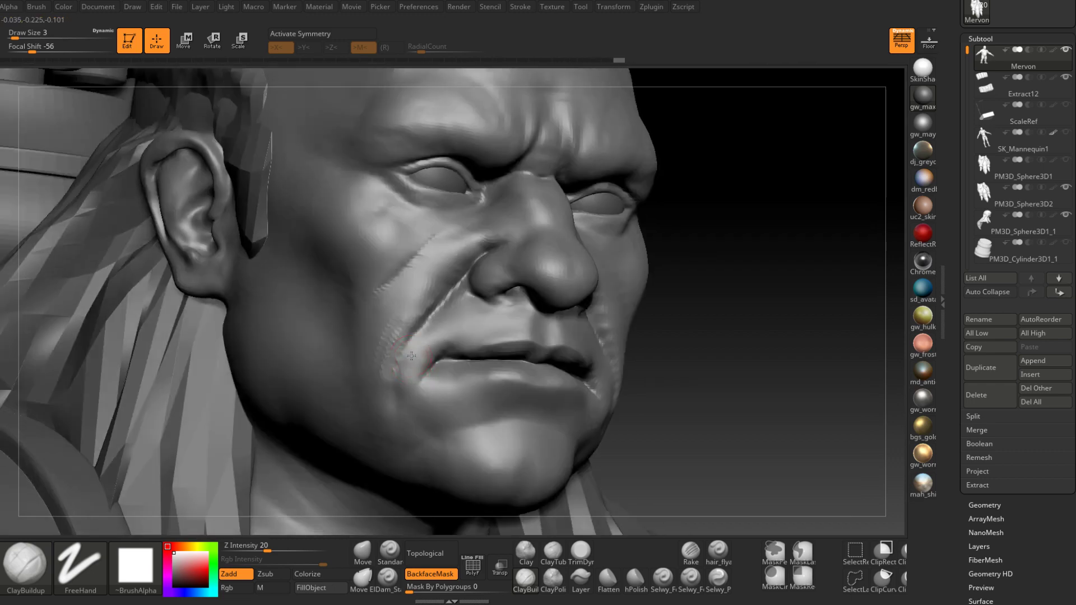
Thicken the skin between the right mouth corner and the nose fold with ClayBuildup, raising the draw size to 5.
{"action": "key", "text": "space"}
{"action": "left_click", "coordinate": [416, 343]}
{"action": "left_click_drag", "start_coordinate": [415, 338], "coordinate": [395, 391]}
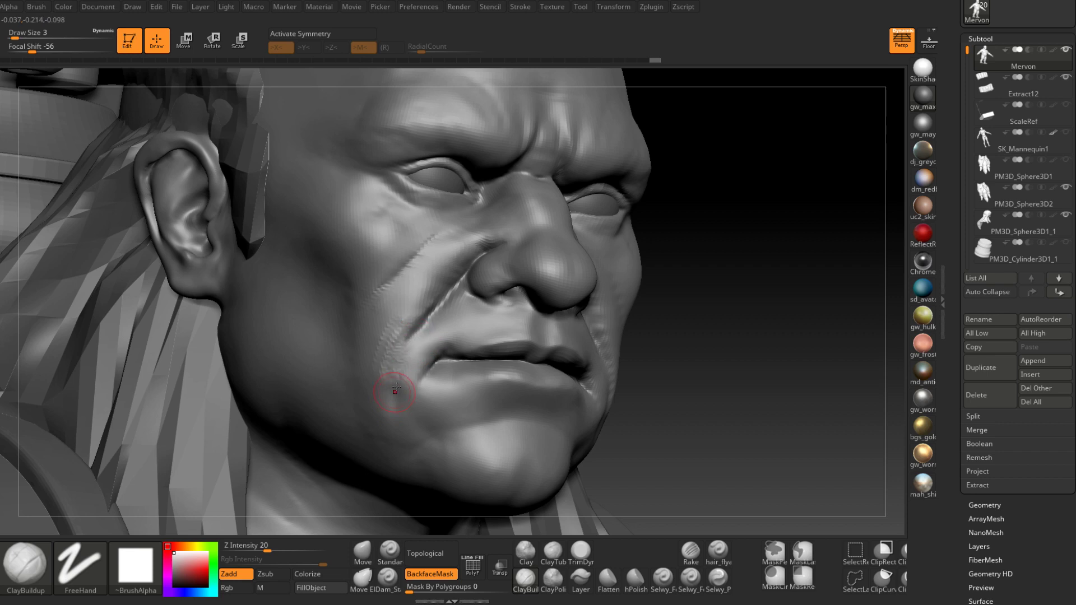
{"action": "right_click_drag", "start_coordinate": [403, 360], "coordinate": [419, 357]}
{"action": "left_click_drag", "start_coordinate": [420, 333], "coordinate": [417, 354]}
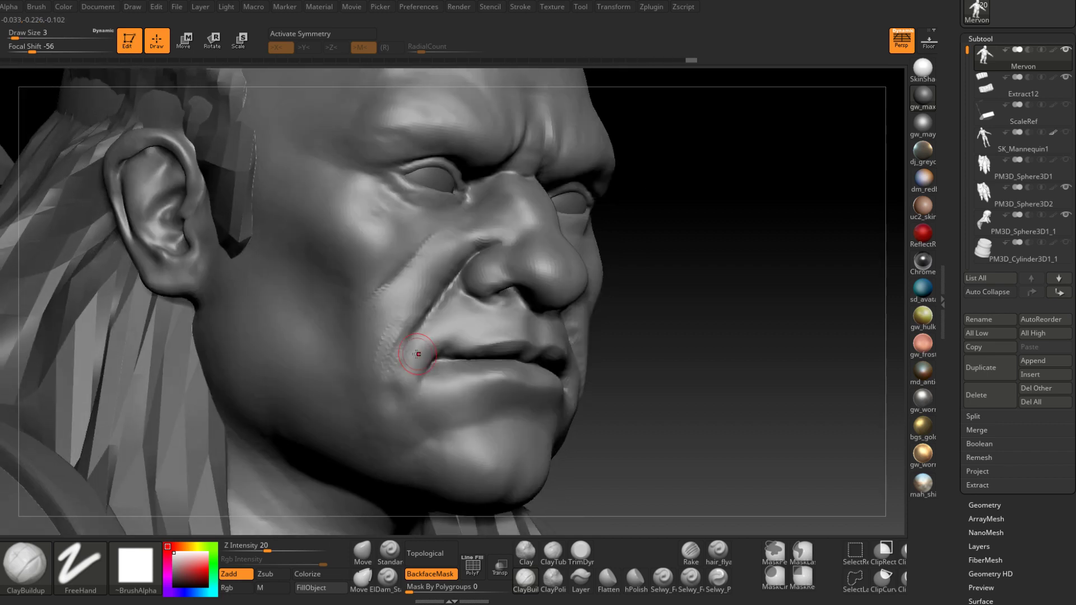
{"action": "right_click_drag", "start_coordinate": [418, 353], "coordinate": [409, 354]}
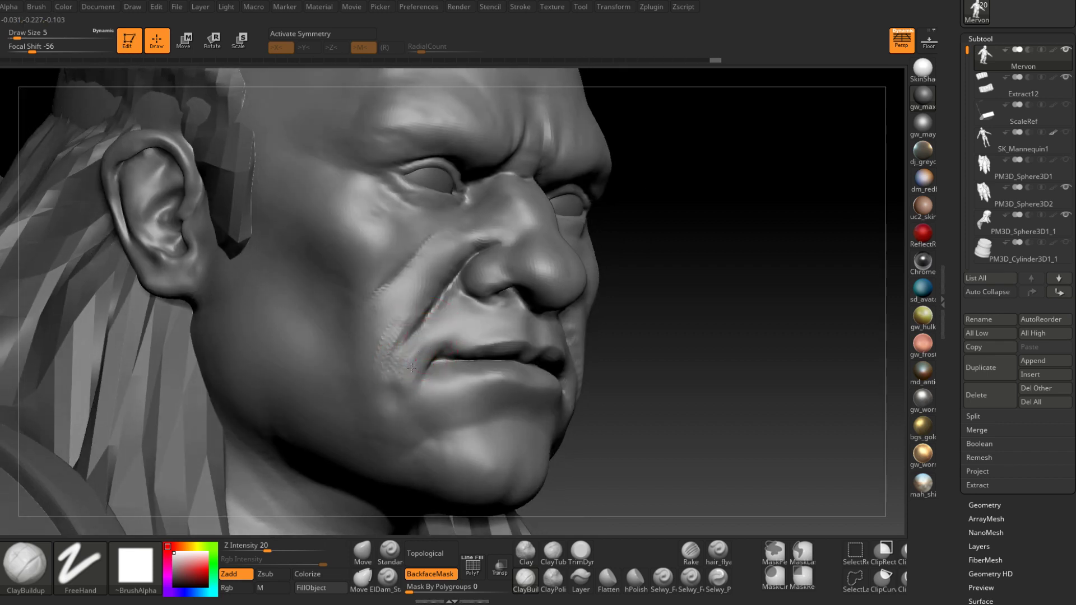
{"action": "mouse_move", "coordinate": [412, 367]}
{"action": "left_mouse_down"}
{"action": "mouse_move", "coordinate": [411, 377]}
{"action": "mouse_move", "coordinate": [396, 326]}
{"action": "left_mouse_up"}
Smooth the skin beside the right mouth corner at a lower subdivision level, and refine it at full detail with draw size 3.
{"action": "right_click_drag", "start_coordinate": [386, 358], "coordinate": [424, 356]}
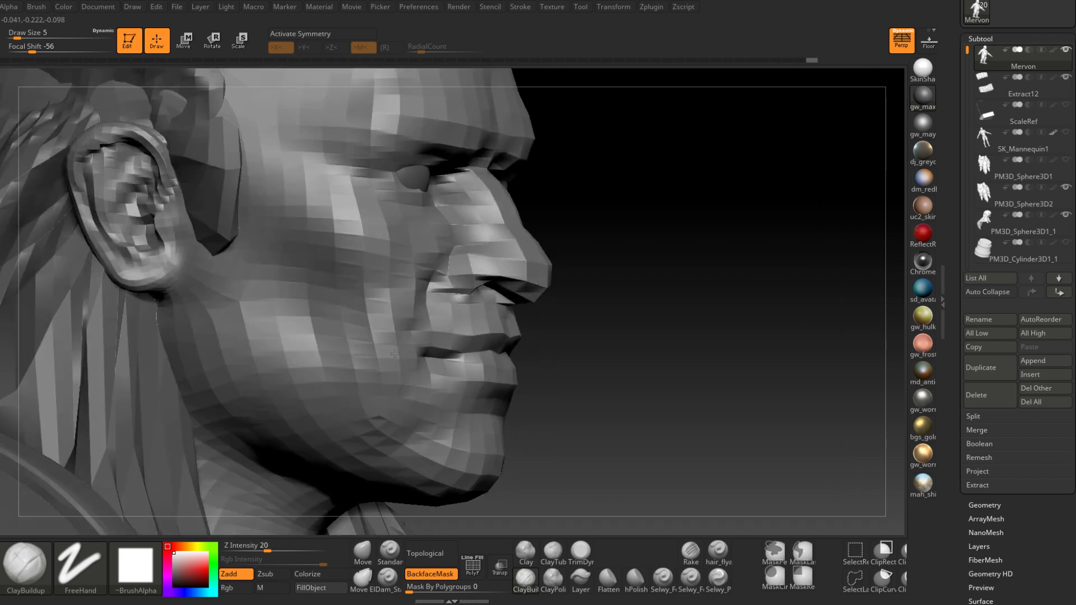
{"action": "mouse_move", "coordinate": [383, 359]}
{"action": "left_mouse_down", "text": "shift"}
{"action": "mouse_move", "coordinate": [389, 336]}
{"action": "mouse_move", "coordinate": [399, 358]}
{"action": "left_mouse_up", "text": "shift"}
{"action": "right_click_drag", "start_coordinate": [406, 358], "coordinate": [381, 357]}
{"action": "right_click", "coordinate": [395, 339]}
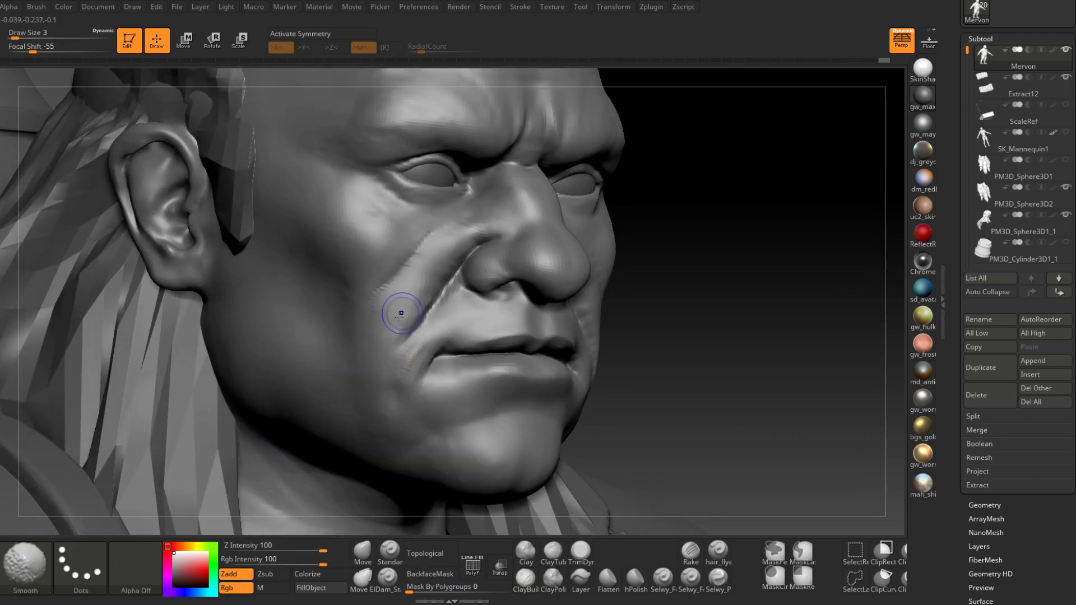
{"action": "left_click_drag", "start_coordinate": [402, 311], "coordinate": [390, 363], "text": "shift"}
Smooth the right nose fold beside the nostril into the surrounding cheek.
{"action": "right_click_drag", "start_coordinate": [414, 359], "coordinate": [437, 287]}
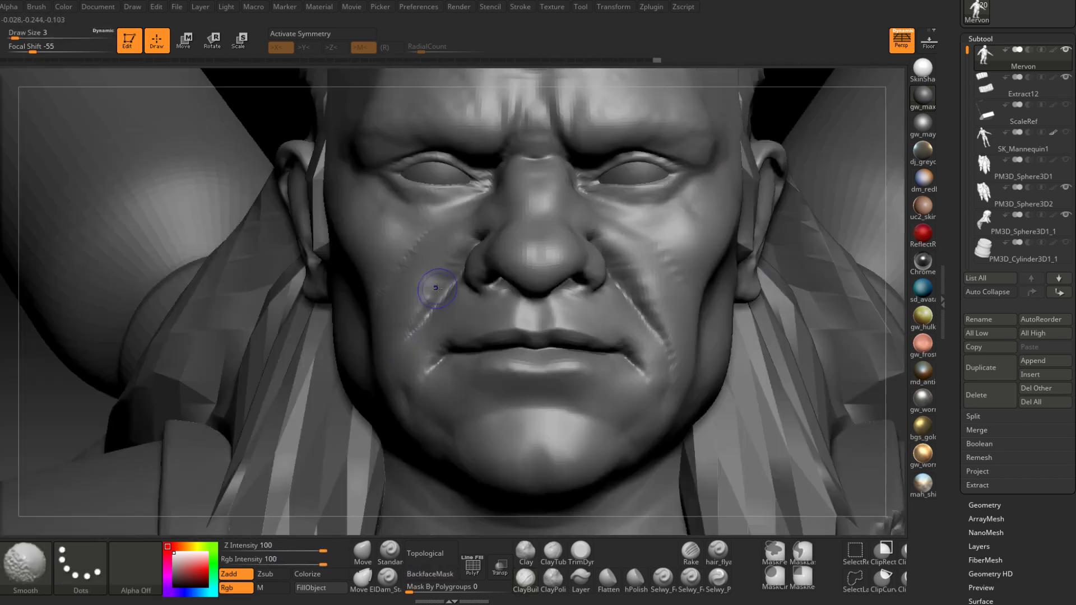
{"action": "right_click_drag", "start_coordinate": [360, 260], "coordinate": [458, 247]}
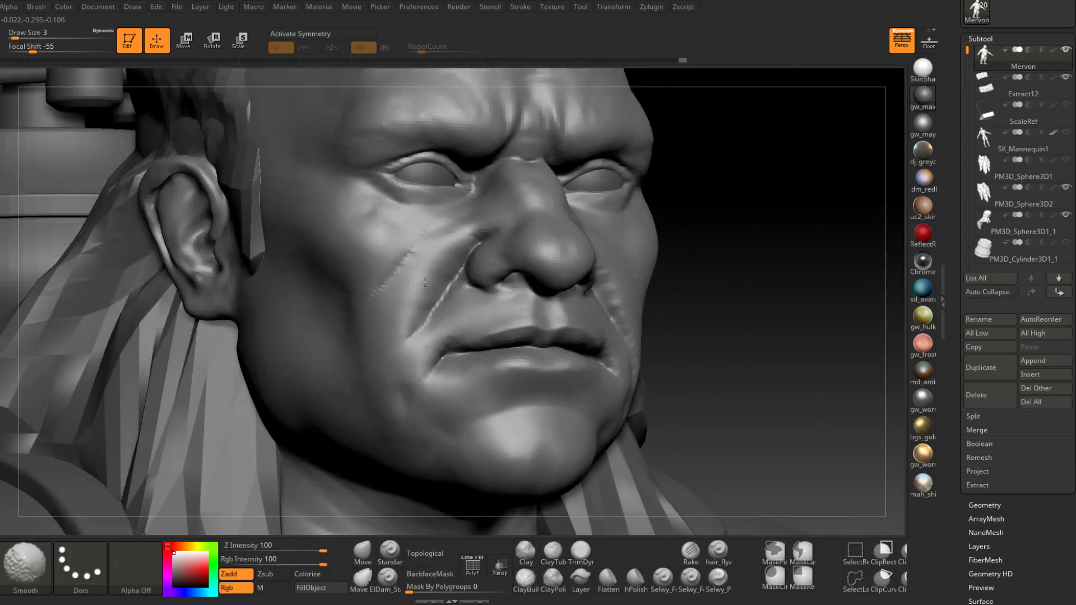
{"action": "mouse_move", "coordinate": [425, 282]}
{"action": "right_mouse_down", "text": "shift"}
{"action": "mouse_move", "coordinate": [468, 293]}
{"action": "mouse_move", "coordinate": [456, 377]}
{"action": "right_mouse_up", "text": "shift"}
{"action": "mouse_move", "coordinate": [465, 333]}
{"action": "right_mouse_down"}
{"action": "mouse_move", "coordinate": [445, 297]}
{"action": "mouse_move", "coordinate": [430, 330]}
{"action": "mouse_move", "coordinate": [474, 270]}
{"action": "mouse_move", "coordinate": [451, 249]}
{"action": "right_mouse_up"}
{"action": "key", "text": "shift"}
Build up the band of skin between the right nose fold and the outer cheek crease with ClayBuildup at draw size 4.
{"action": "key", "text": "space"}
{"action": "mouse_move", "coordinate": [452, 249]}
{"action": "left_mouse_down"}
{"action": "mouse_move", "coordinate": [405, 303]}
{"action": "mouse_move", "coordinate": [435, 252]}
{"action": "mouse_move", "coordinate": [408, 297]}
{"action": "mouse_move", "coordinate": [425, 281]}
{"action": "left_mouse_up"}
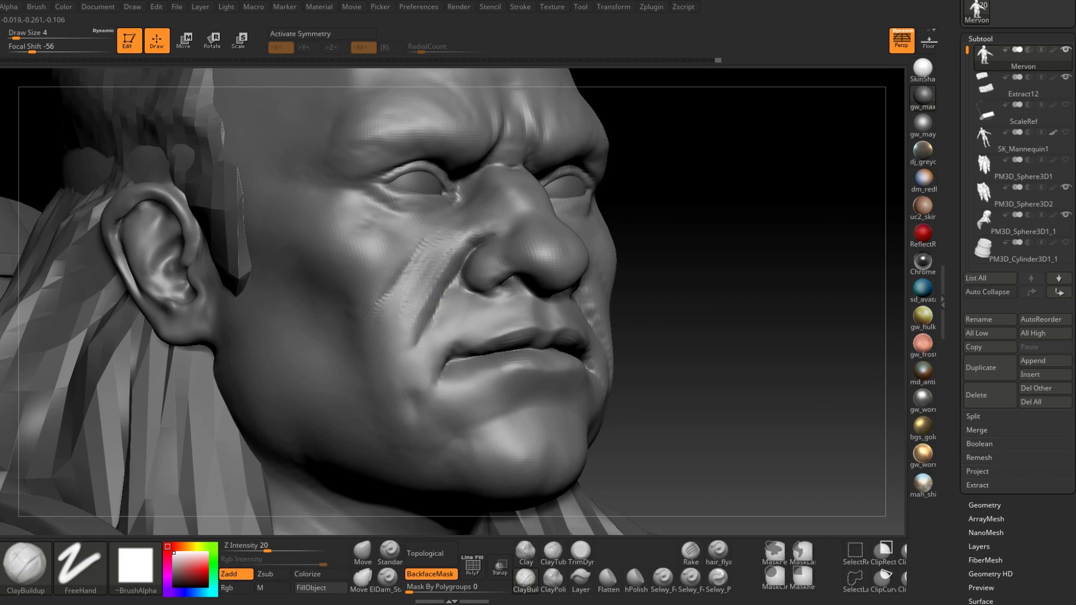
{"action": "right_click_drag", "start_coordinate": [426, 280], "coordinate": [451, 278]}
{"action": "left_click_drag", "start_coordinate": [436, 276], "coordinate": [431, 291]}
{"action": "right_click_drag", "start_coordinate": [441, 276], "coordinate": [425, 270]}
{"action": "mouse_move", "coordinate": [445, 227]}
{"action": "left_mouse_down"}
{"action": "mouse_move", "coordinate": [391, 329]}
{"action": "mouse_move", "coordinate": [412, 292]}
{"action": "left_mouse_up"}
{"action": "mouse_move", "coordinate": [411, 302]}
{"action": "right_mouse_down"}
{"action": "mouse_move", "coordinate": [401, 305]}
{"action": "mouse_move", "coordinate": [417, 287]}
{"action": "right_mouse_up"}
Smooth the fresh clay along the right cheek fold down toward the mouth corner.
{"action": "key", "text": "shift"}
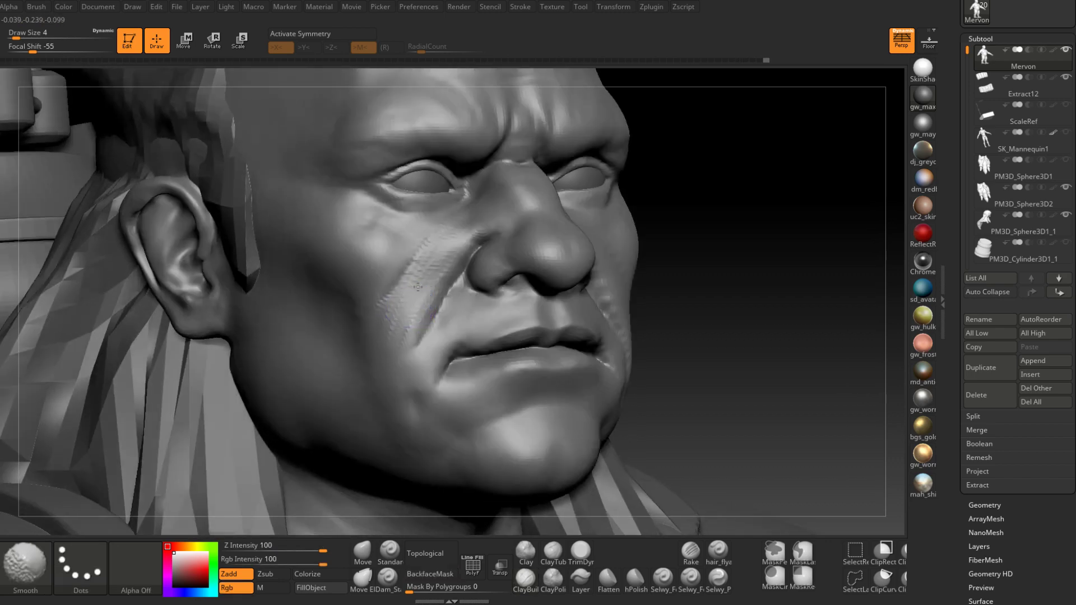
{"action": "mouse_move", "coordinate": [392, 335]}
{"action": "right_mouse_down"}
{"action": "mouse_move", "coordinate": [428, 297]}
{"action": "mouse_move", "coordinate": [407, 370]}
{"action": "right_mouse_up"}
{"action": "mouse_move", "coordinate": [421, 339]}
{"action": "left_mouse_down"}
{"action": "mouse_move", "coordinate": [414, 360]}
{"action": "mouse_move", "coordinate": [404, 331]}
{"action": "left_mouse_up"}
{"action": "right_click_drag", "start_coordinate": [438, 269], "coordinate": [426, 302]}
Build up both sides of the left nose fold from the nostril to the mouth corner with ClayBuildup at draw size 4.
{"action": "right_click_drag", "start_coordinate": [405, 352], "coordinate": [563, 191]}
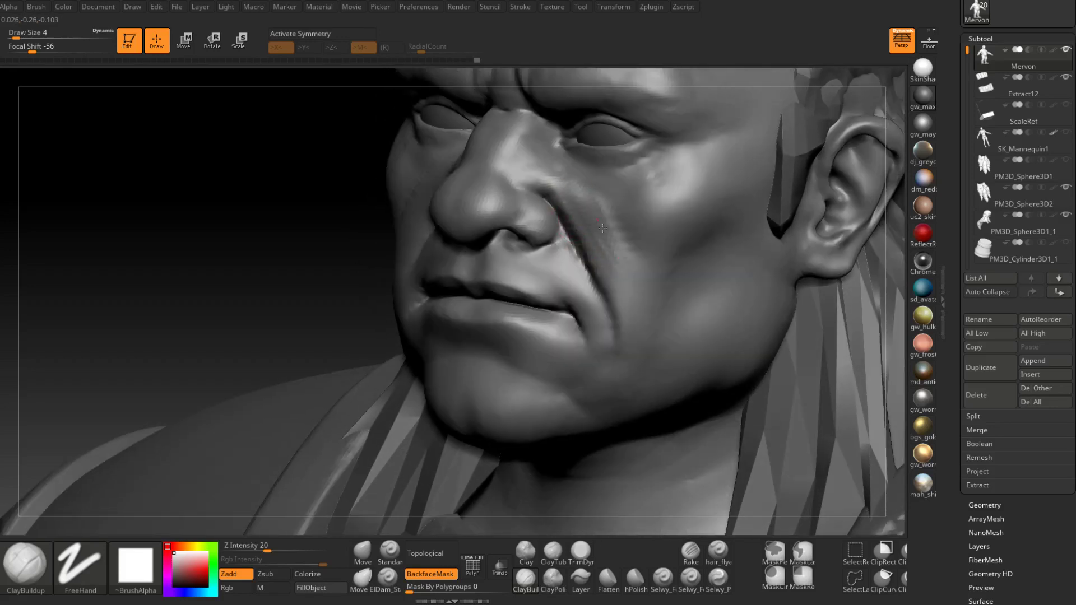
{"action": "left_click_drag", "start_coordinate": [567, 193], "coordinate": [608, 230]}
{"action": "right_click_drag", "start_coordinate": [599, 224], "coordinate": [566, 190]}
{"action": "mouse_move", "coordinate": [563, 188]}
{"action": "left_mouse_down"}
{"action": "mouse_move", "coordinate": [616, 246]}
{"action": "mouse_move", "coordinate": [610, 291]}
{"action": "mouse_move", "coordinate": [559, 246]}
{"action": "mouse_move", "coordinate": [577, 280]}
{"action": "mouse_move", "coordinate": [559, 239]}
{"action": "mouse_move", "coordinate": [559, 293]}
{"action": "mouse_move", "coordinate": [592, 306]}
{"action": "left_mouse_up"}
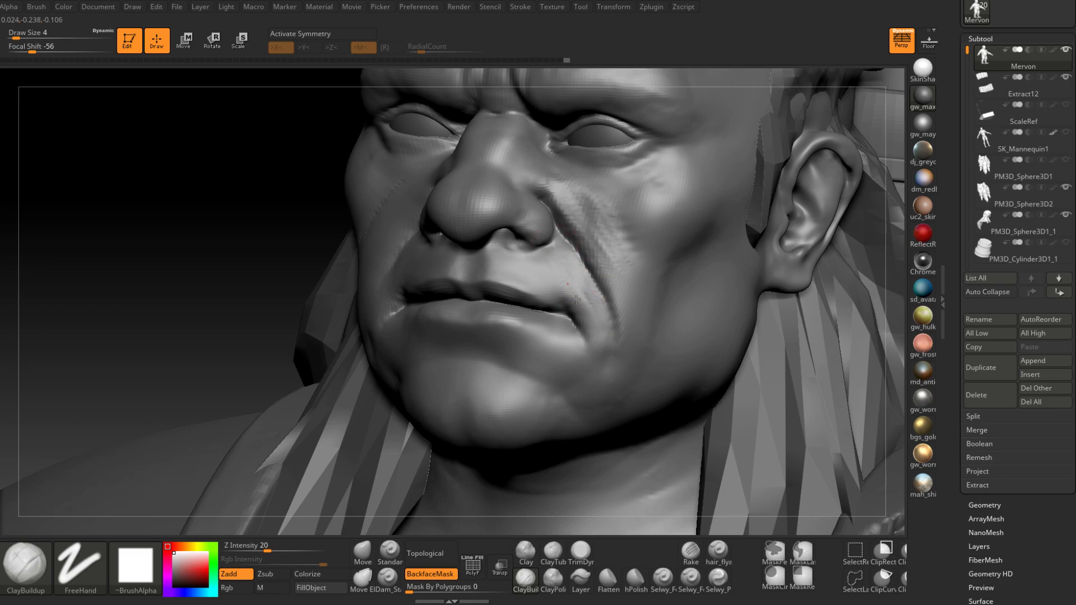
{"action": "right_click_drag", "start_coordinate": [554, 289], "coordinate": [558, 247]}
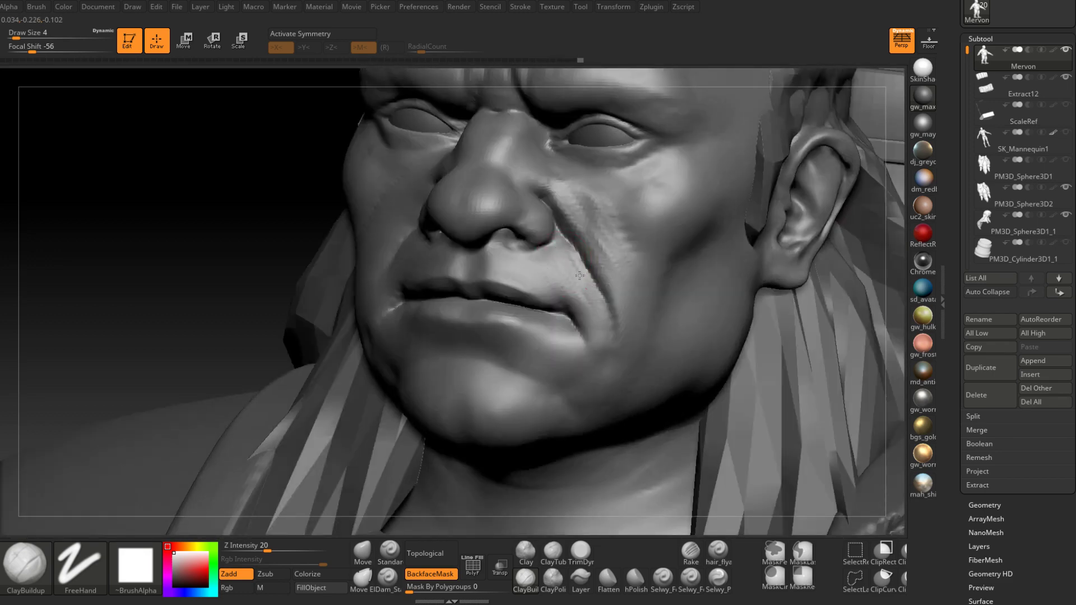
{"action": "left_click_drag", "start_coordinate": [579, 275], "coordinate": [584, 302]}
{"action": "mouse_move", "coordinate": [565, 242]}
{"action": "left_mouse_down"}
{"action": "mouse_move", "coordinate": [600, 307]}
{"action": "mouse_move", "coordinate": [565, 272]}
{"action": "mouse_move", "coordinate": [569, 280]}
{"action": "left_mouse_up"}
Smooth the clay strokes around the left nose fold into the cheek and the skin beside the mouth.
{"action": "right_click_drag", "start_coordinate": [593, 301], "coordinate": [601, 250]}
{"action": "left_click_drag", "start_coordinate": [577, 193], "coordinate": [565, 197], "text": "shift"}
{"action": "mouse_move", "coordinate": [565, 196]}
{"action": "right_mouse_down"}
{"action": "mouse_move", "coordinate": [604, 224]}
{"action": "mouse_move", "coordinate": [596, 238]}
{"action": "right_mouse_up"}
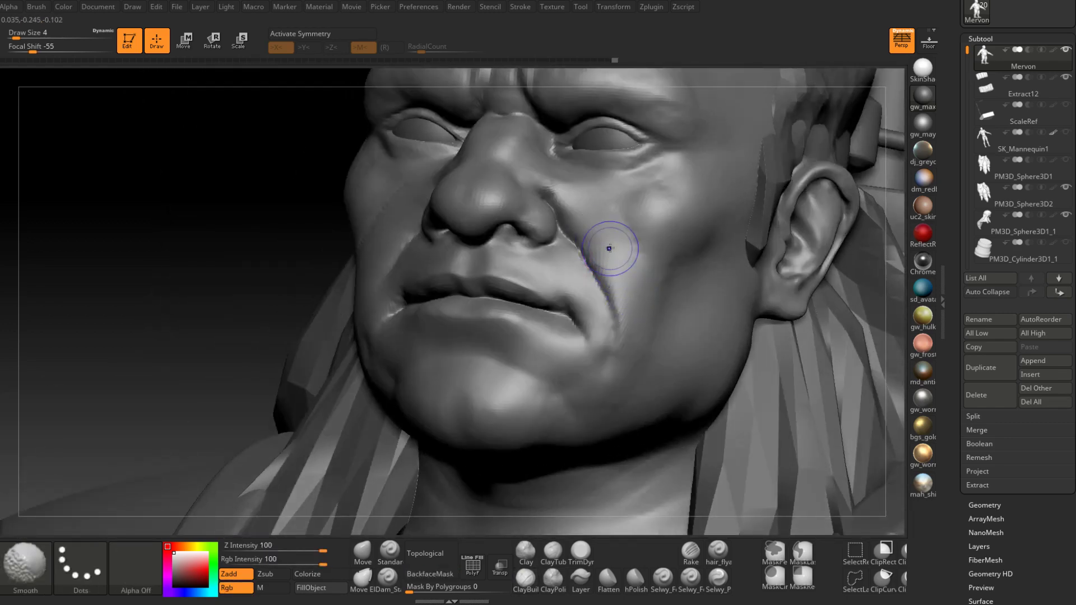
{"action": "left_click_drag", "start_coordinate": [605, 280], "coordinate": [611, 317], "text": "shift"}
{"action": "mouse_move", "coordinate": [616, 325]}
{"action": "right_mouse_down"}
{"action": "mouse_move", "coordinate": [571, 313]}
{"action": "mouse_move", "coordinate": [640, 348]}
{"action": "mouse_move", "coordinate": [524, 399]}
{"action": "mouse_move", "coordinate": [491, 290]}
{"action": "mouse_move", "coordinate": [535, 297]}
{"action": "right_mouse_up"}
{"action": "mouse_move", "coordinate": [486, 303]}
{"action": "left_mouse_down", "text": "shift"}
{"action": "mouse_move", "coordinate": [510, 305]}
{"action": "mouse_move", "coordinate": [502, 308]}
{"action": "left_mouse_up", "text": "shift"}
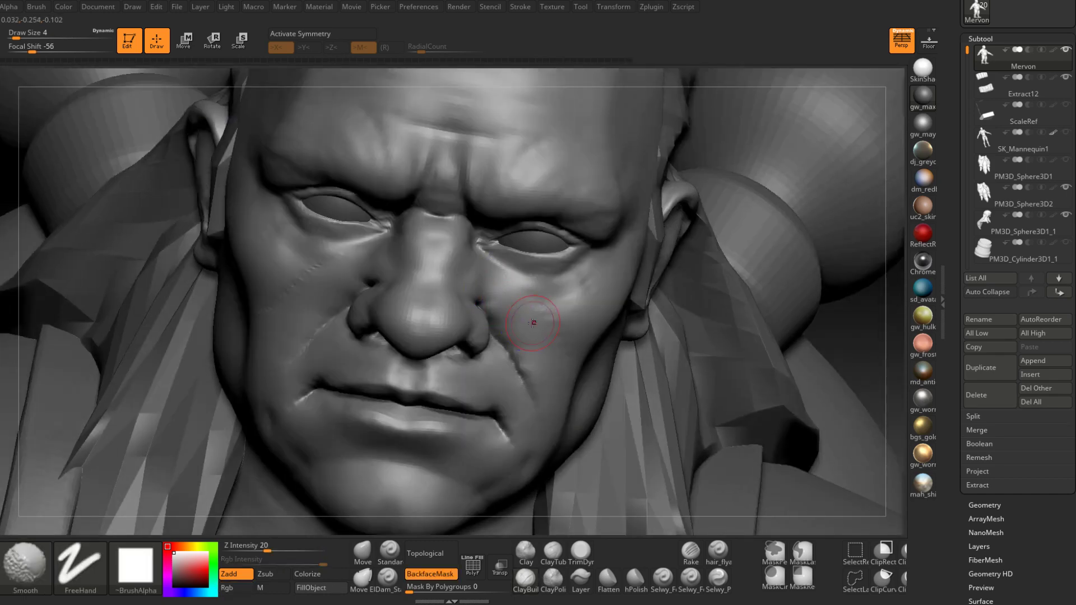
Sculpt the bag under the left eye with ClayBuildup, reducing the draw size to 3 and finally to 2.
{"action": "mouse_move", "coordinate": [533, 320]}
{"action": "right_mouse_down"}
{"action": "mouse_move", "coordinate": [448, 291]}
{"action": "mouse_move", "coordinate": [507, 286]}
{"action": "mouse_move", "coordinate": [480, 283]}
{"action": "mouse_move", "coordinate": [548, 300]}
{"action": "mouse_move", "coordinate": [437, 297]}
{"action": "mouse_move", "coordinate": [417, 285]}
{"action": "right_mouse_up"}
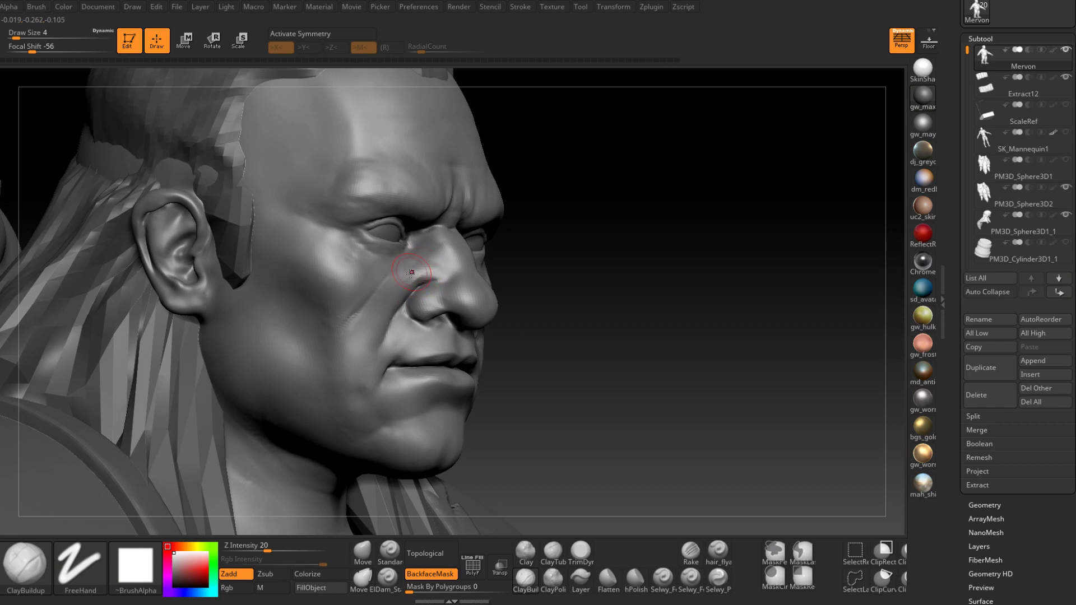
{"action": "mouse_move", "coordinate": [410, 273]}
{"action": "right_mouse_down", "text": "alt"}
{"action": "mouse_move", "coordinate": [393, 235]}
{"action": "mouse_move", "coordinate": [421, 271]}
{"action": "mouse_move", "coordinate": [343, 303]}
{"action": "mouse_move", "coordinate": [607, 300]}
{"action": "mouse_move", "coordinate": [667, 252]}
{"action": "mouse_move", "coordinate": [646, 267]}
{"action": "mouse_move", "coordinate": [497, 293]}
{"action": "mouse_move", "coordinate": [518, 312]}
{"action": "right_mouse_up", "text": "alt"}
{"action": "key", "text": "space"}
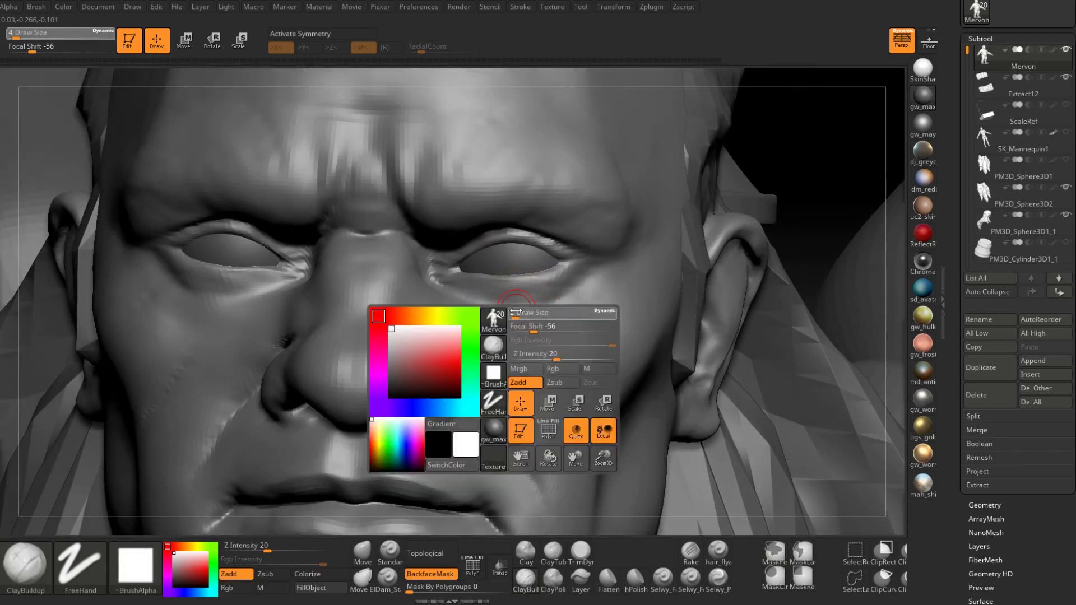
{"action": "left_click_drag", "start_coordinate": [514, 312], "coordinate": [511, 312]}
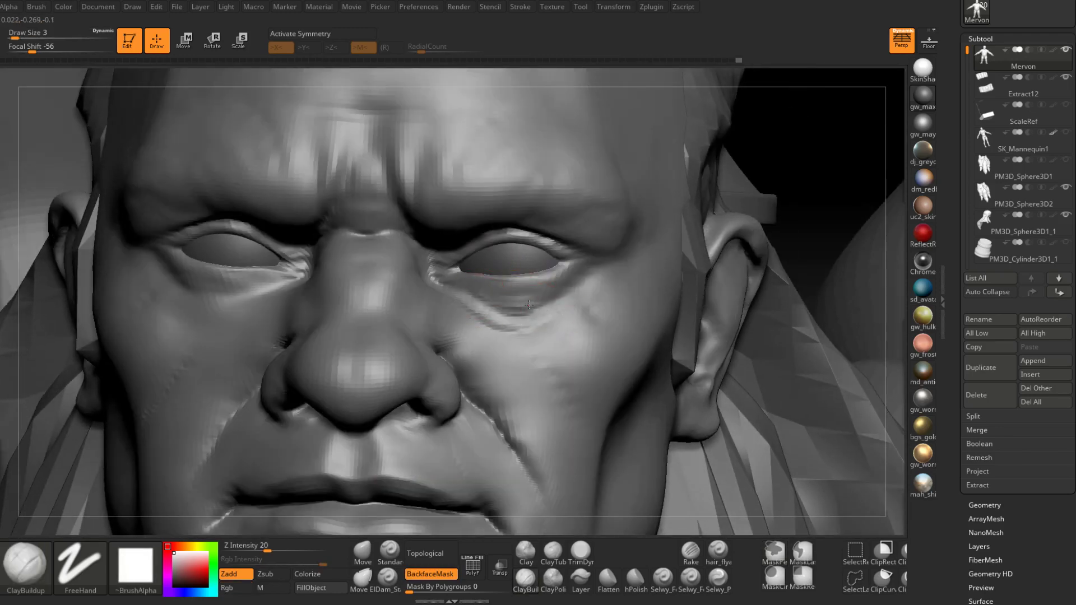
{"action": "right_click_drag", "start_coordinate": [494, 296], "coordinate": [533, 279]}
{"action": "key", "text": "space"}
{"action": "left_click_drag", "start_coordinate": [534, 302], "coordinate": [527, 303]}
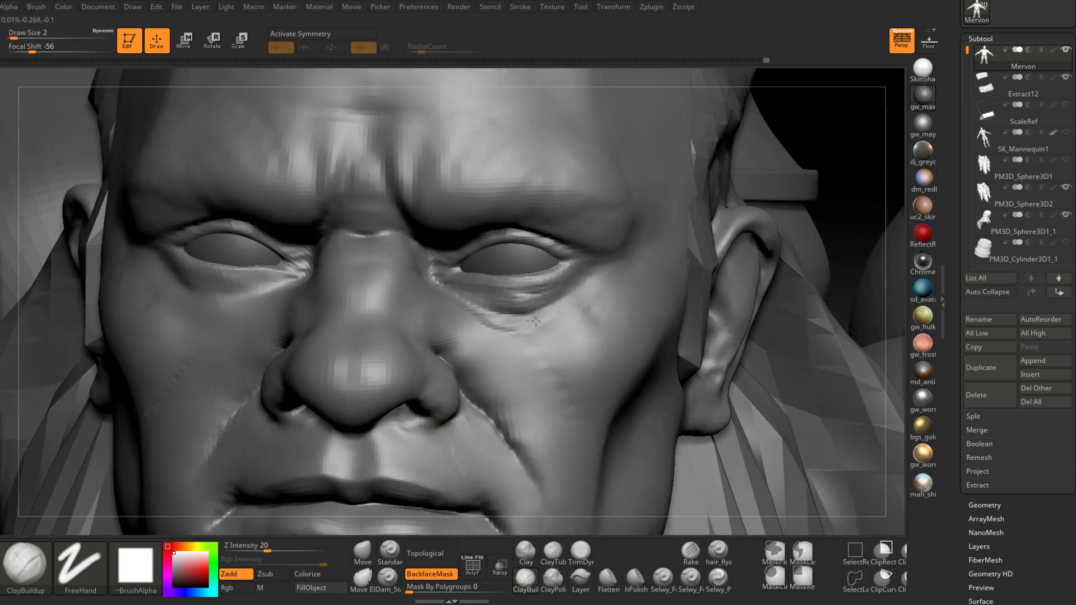
Shape the skin between the left eye bag and the nostril with ClayBuildup at draw size 3.
{"action": "right_click_drag", "start_coordinate": [503, 320], "coordinate": [506, 323]}
{"action": "key", "text": "space"}
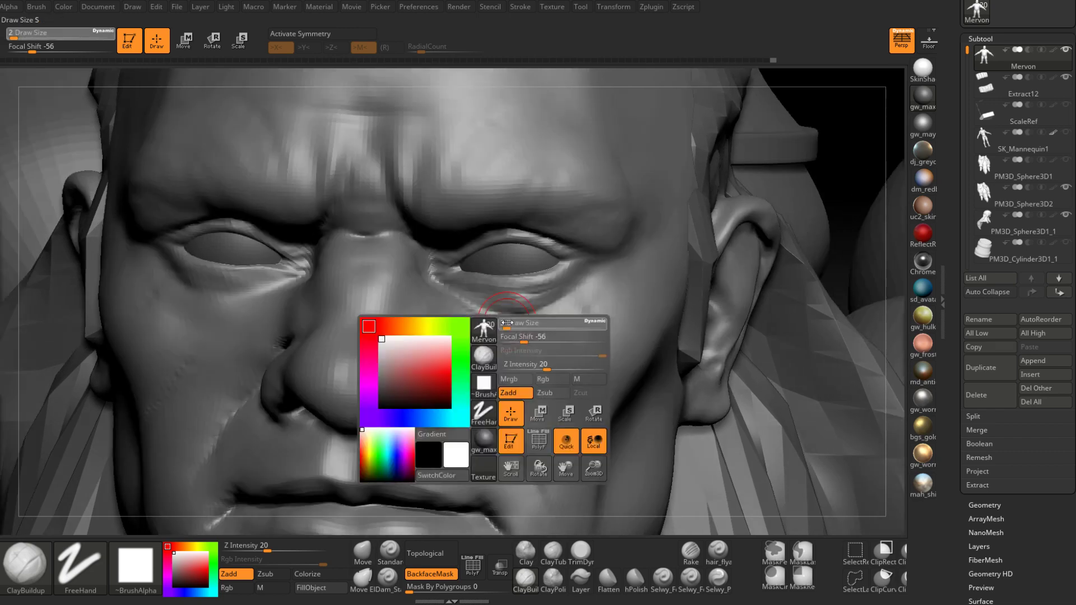
{"action": "left_click_drag", "start_coordinate": [507, 323], "coordinate": [509, 322]}
{"action": "right_click_drag", "start_coordinate": [509, 323], "coordinate": [448, 316]}
{"action": "left_click_drag", "start_coordinate": [449, 308], "coordinate": [480, 352], "text": "alt"}
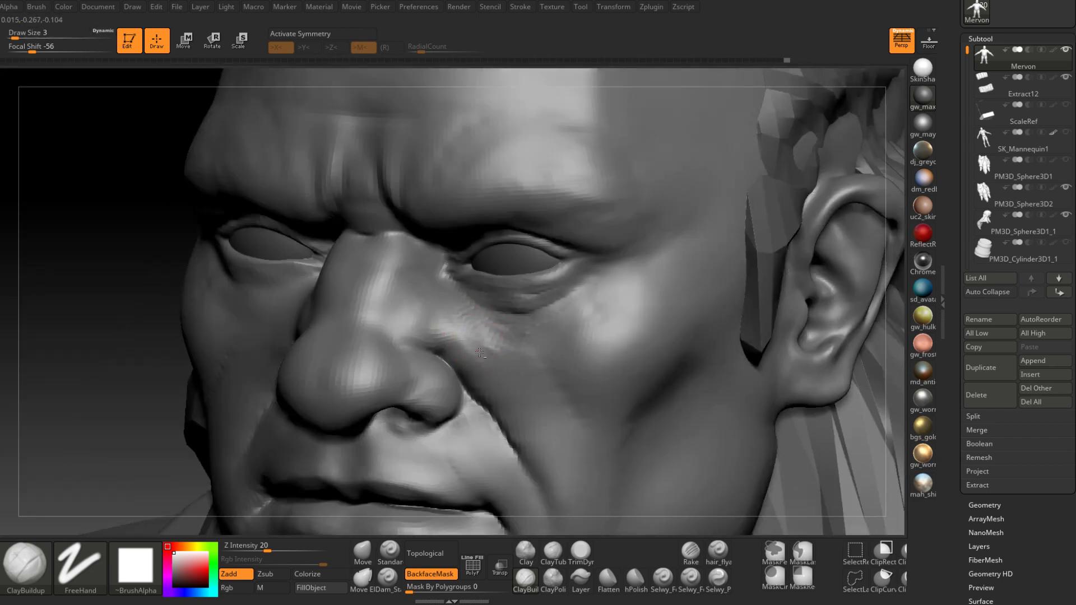
{"action": "right_click_drag", "start_coordinate": [493, 318], "coordinate": [476, 331]}
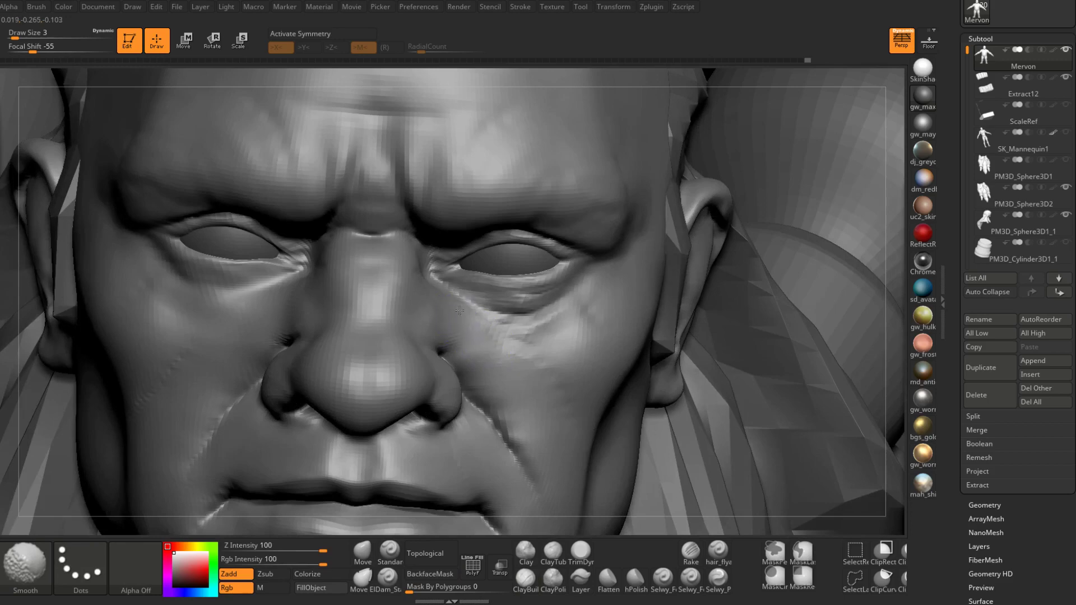
Smooth the upper cheek beside the left eye bag and step up three subdivision levels.
{"action": "right_click_drag", "start_coordinate": [548, 346], "coordinate": [482, 332]}
{"action": "left_click_drag", "start_coordinate": [608, 289], "coordinate": [599, 319], "text": "shift"}
{"action": "mouse_move", "coordinate": [607, 301]}
{"action": "right_mouse_down"}
{"action": "mouse_move", "coordinate": [662, 308]}
{"action": "mouse_move", "coordinate": [569, 314]}
{"action": "right_mouse_up"}
{"action": "key", "text": "d"}
{"action": "key", "text": "d"}
{"action": "key", "text": "d"}
Add fine wrinkles below the outer corner of the left eye with ClayBuildup, using draw size 4 and then 3.
{"action": "key", "text": "space"}
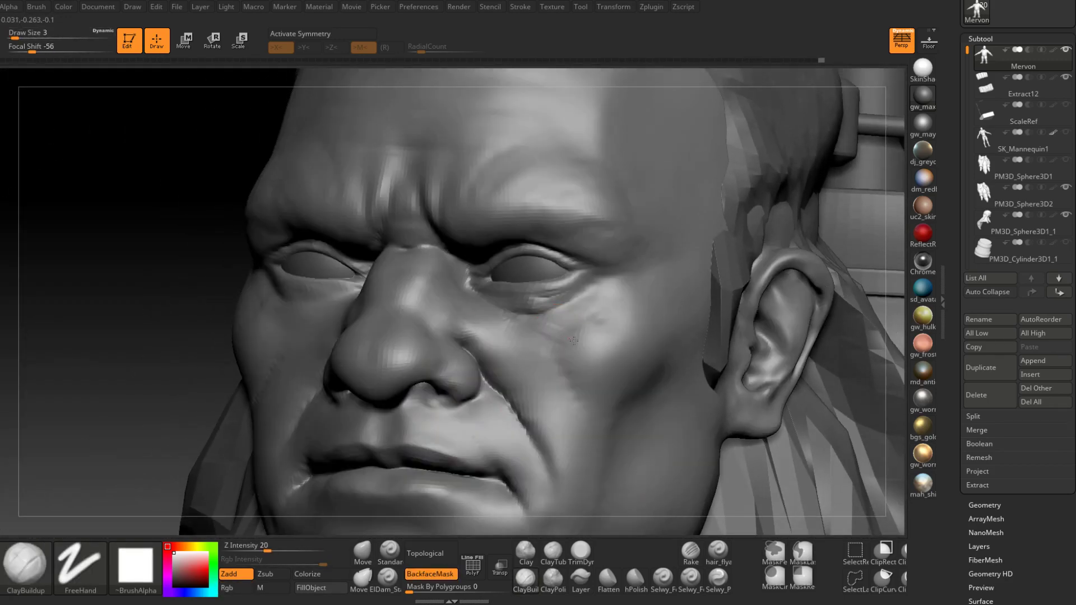
{"action": "mouse_move", "coordinate": [560, 323]}
{"action": "right_mouse_down"}
{"action": "mouse_move", "coordinate": [581, 321]}
{"action": "mouse_move", "coordinate": [565, 322]}
{"action": "right_mouse_up"}
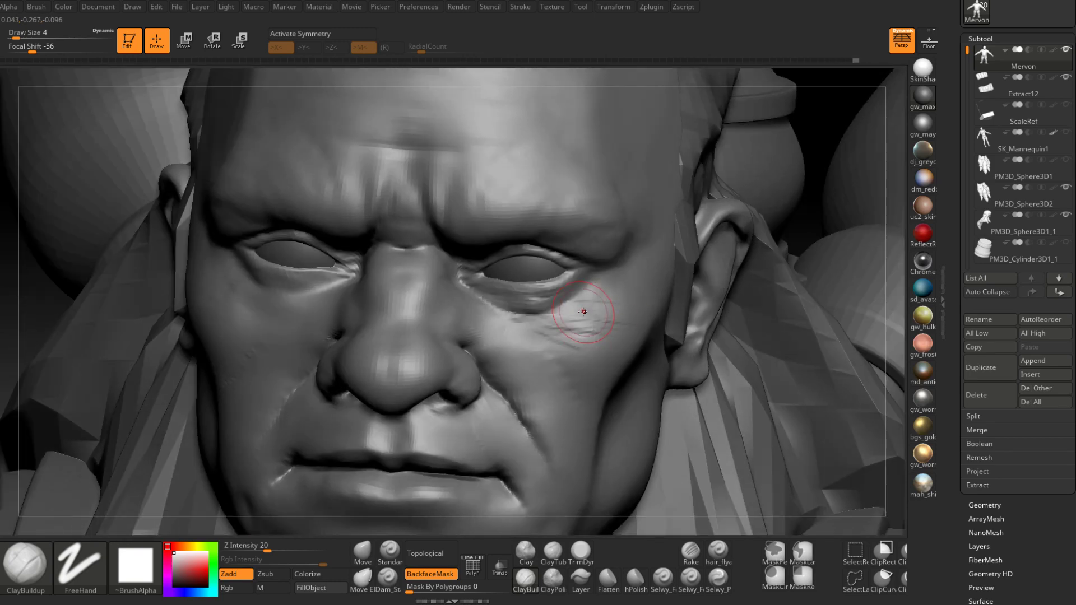
{"action": "mouse_move", "coordinate": [643, 308]}
{"action": "right_mouse_down"}
{"action": "mouse_move", "coordinate": [645, 284]}
{"action": "mouse_move", "coordinate": [622, 282]}
{"action": "right_mouse_up"}
{"action": "key", "text": "space"}
{"action": "mouse_move", "coordinate": [608, 282]}
{"action": "left_mouse_down"}
{"action": "mouse_move", "coordinate": [630, 279]}
{"action": "mouse_move", "coordinate": [595, 283]}
{"action": "left_mouse_up"}
{"action": "mouse_move", "coordinate": [650, 320]}
{"action": "left_mouse_down"}
{"action": "mouse_move", "coordinate": [582, 289]}
{"action": "mouse_move", "coordinate": [576, 303]}
{"action": "left_mouse_up"}
{"action": "mouse_move", "coordinate": [611, 344]}
{"action": "left_mouse_down"}
{"action": "mouse_move", "coordinate": [572, 330]}
{"action": "mouse_move", "coordinate": [610, 361]}
{"action": "left_mouse_up"}
Soften the wrinkles beside the left eye by smoothing them into the cheekbone.
{"action": "right_click_drag", "start_coordinate": [611, 361], "coordinate": [613, 324]}
{"action": "key", "text": "shift"}
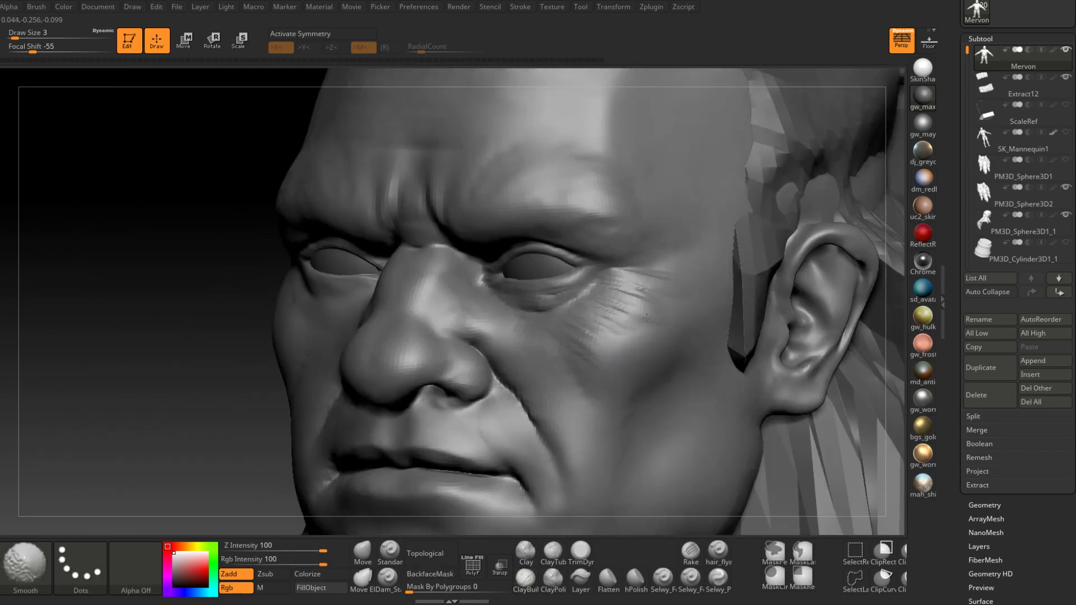
{"action": "left_click_drag", "start_coordinate": [646, 318], "coordinate": [610, 329], "text": "shift"}
{"action": "mouse_move", "coordinate": [610, 329]}
{"action": "right_mouse_down"}
{"action": "mouse_move", "coordinate": [641, 324]}
{"action": "mouse_move", "coordinate": [623, 323]}
{"action": "right_mouse_up"}
Add diagonal clay folds from the left eye bag across the cheek with ClayBuildup at draw size 4.
{"action": "key", "text": "space"}
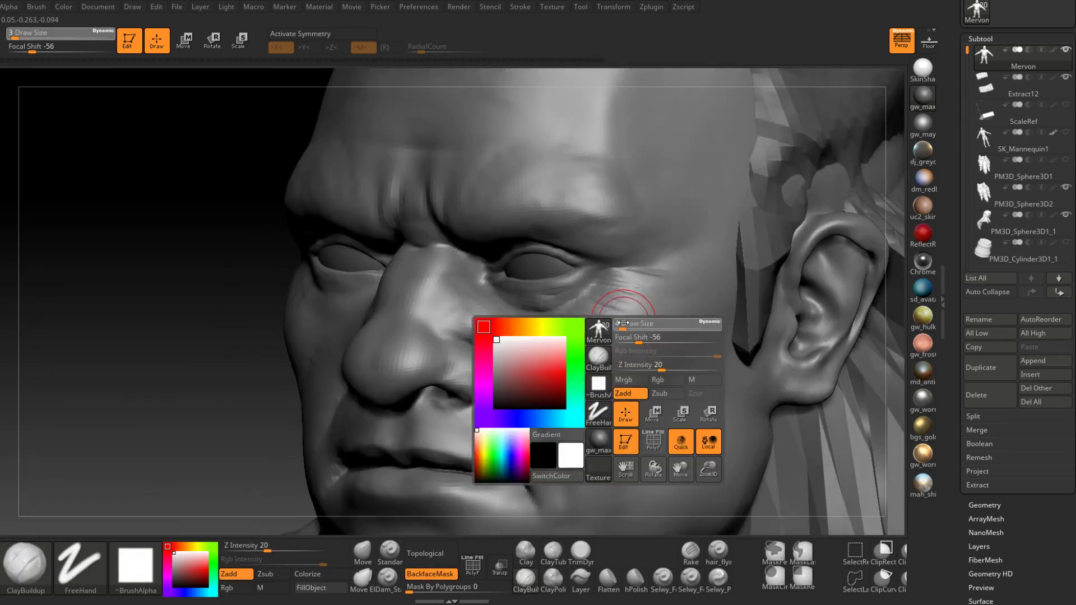
{"action": "left_click_drag", "start_coordinate": [623, 324], "coordinate": [602, 350]}
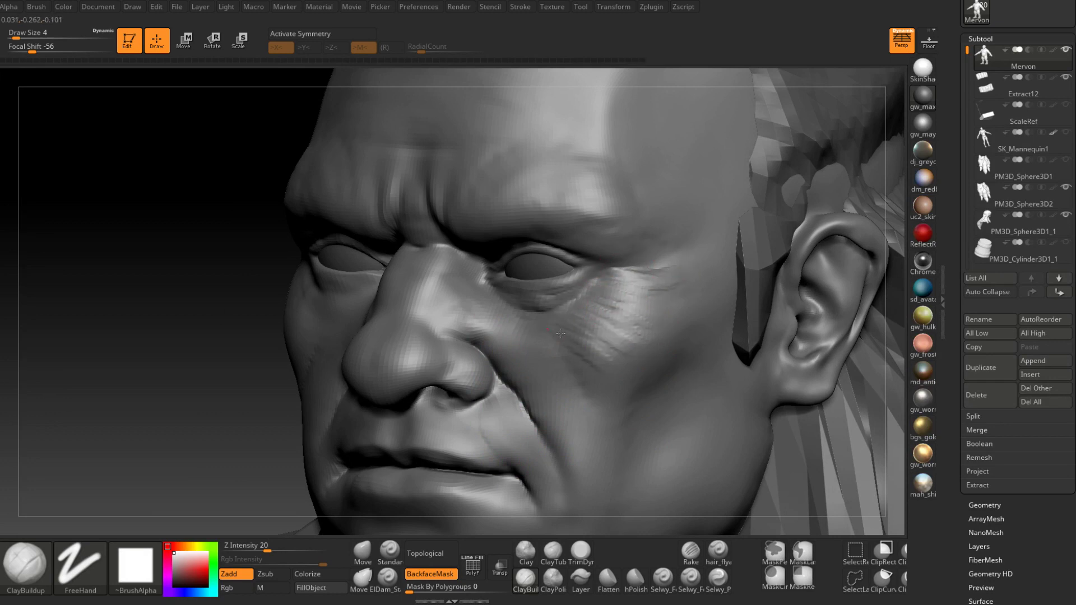
{"action": "right_click_drag", "start_coordinate": [560, 333], "coordinate": [560, 331]}
{"action": "left_click_drag", "start_coordinate": [594, 359], "coordinate": [564, 346]}
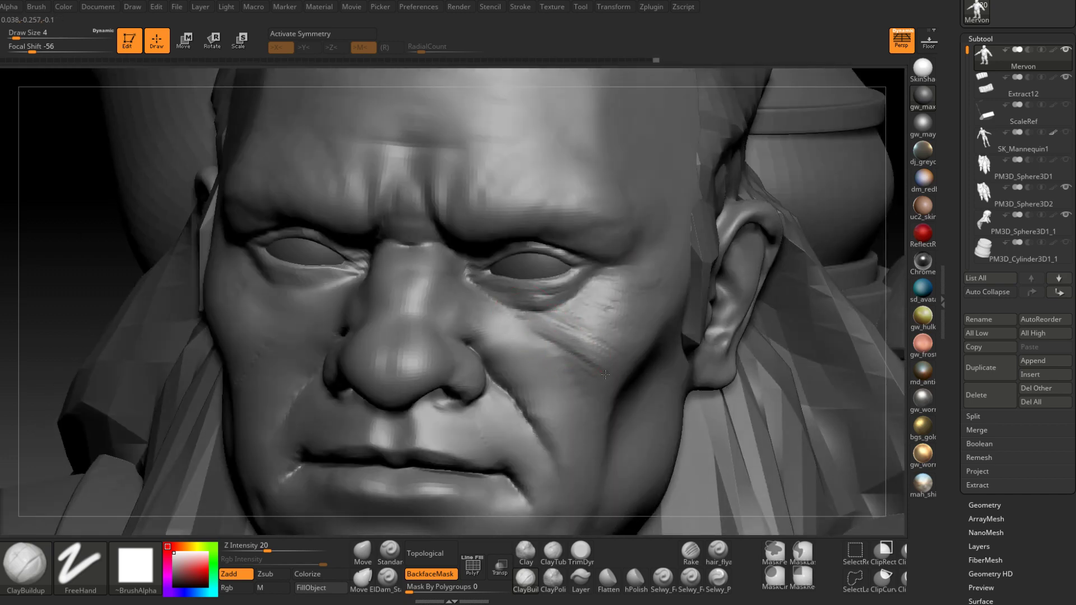
Smooth the diagonal folds below the left eye, stepping down three subdivision levels and back up to the detailed level.
{"action": "key", "text": "shift"}
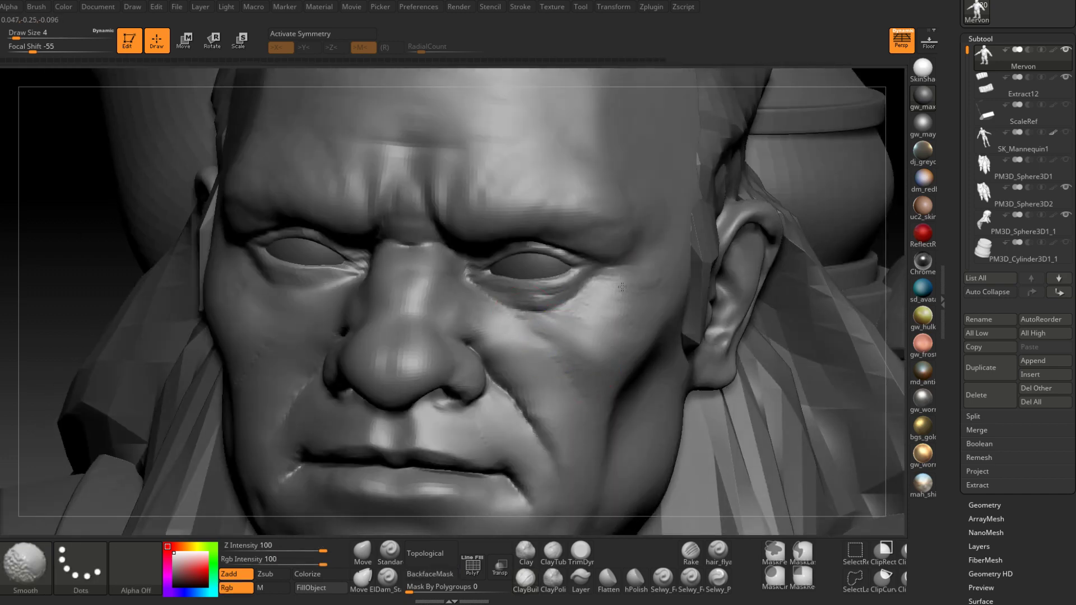
{"action": "mouse_move", "coordinate": [622, 286]}
{"action": "right_mouse_down"}
{"action": "mouse_move", "coordinate": [614, 303]}
{"action": "mouse_move", "coordinate": [624, 318]}
{"action": "mouse_move", "coordinate": [623, 283]}
{"action": "mouse_move", "coordinate": [652, 284]}
{"action": "mouse_move", "coordinate": [602, 288]}
{"action": "right_mouse_up"}
{"action": "key", "text": "shift+d"}
{"action": "key", "text": "shift+d"}
{"action": "key", "text": "shift+d"}
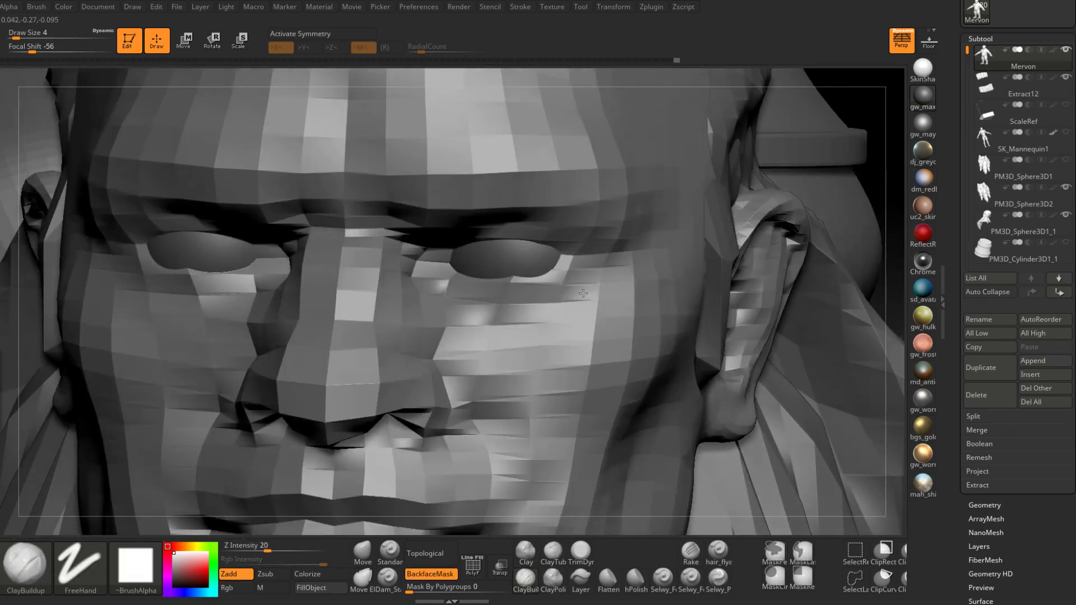
{"action": "key", "text": "d"}
{"action": "key", "text": "d"}
{"action": "key", "text": "d"}
Add crow's-feet wrinkles from the outer corner of the left eye toward the temple with ClayBuildup at draw size 2.
{"action": "key", "text": "space"}
{"action": "key", "text": "["}
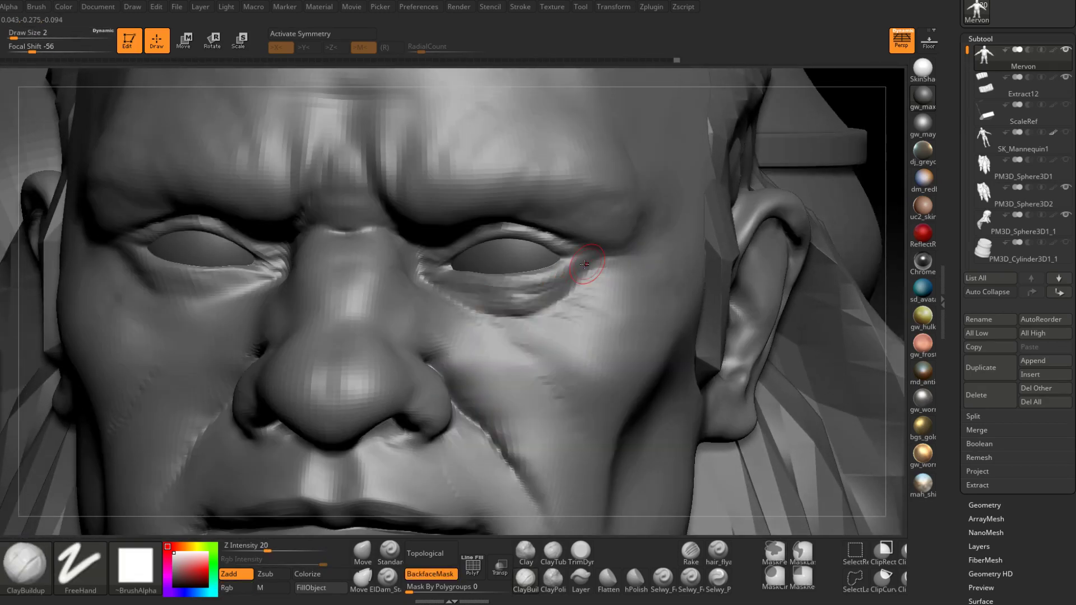
{"action": "mouse_move", "coordinate": [585, 264]}
{"action": "left_mouse_down"}
{"action": "mouse_move", "coordinate": [577, 294]}
{"action": "mouse_move", "coordinate": [529, 310]}
{"action": "mouse_move", "coordinate": [588, 320]}
{"action": "mouse_move", "coordinate": [667, 281]}
{"action": "mouse_move", "coordinate": [618, 257]}
{"action": "mouse_move", "coordinate": [667, 229]}
{"action": "left_mouse_up"}
{"action": "right_click_drag", "start_coordinate": [685, 216], "coordinate": [611, 224]}
{"action": "left_click_drag", "start_coordinate": [623, 247], "coordinate": [651, 225]}
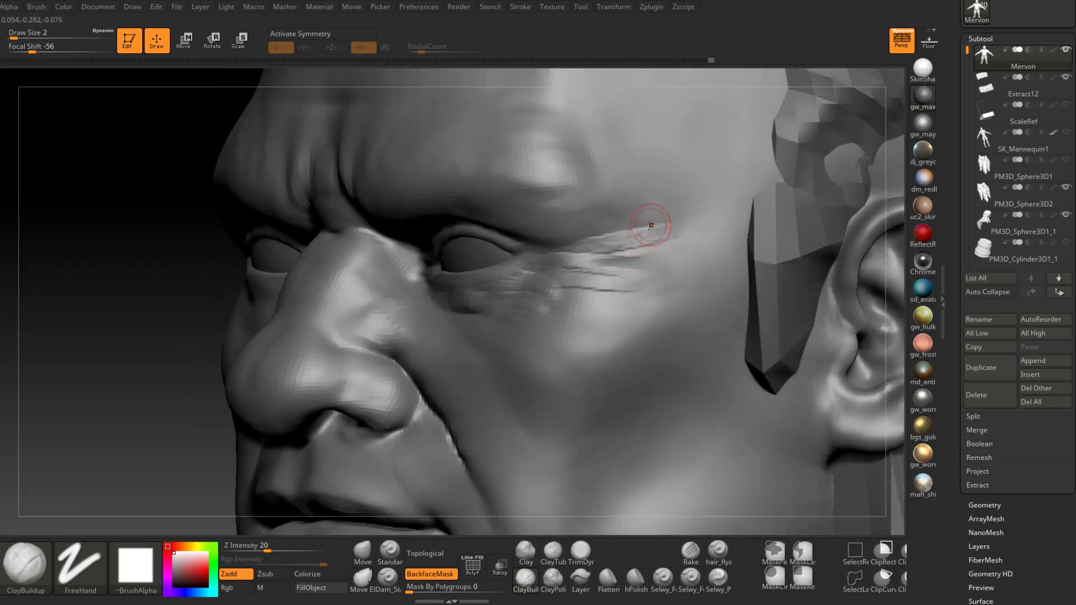
{"action": "mouse_move", "coordinate": [577, 256]}
{"action": "left_mouse_down"}
{"action": "mouse_move", "coordinate": [641, 247]}
{"action": "mouse_move", "coordinate": [620, 254]}
{"action": "left_mouse_up"}
{"action": "right_click_drag", "start_coordinate": [621, 255], "coordinate": [628, 263]}
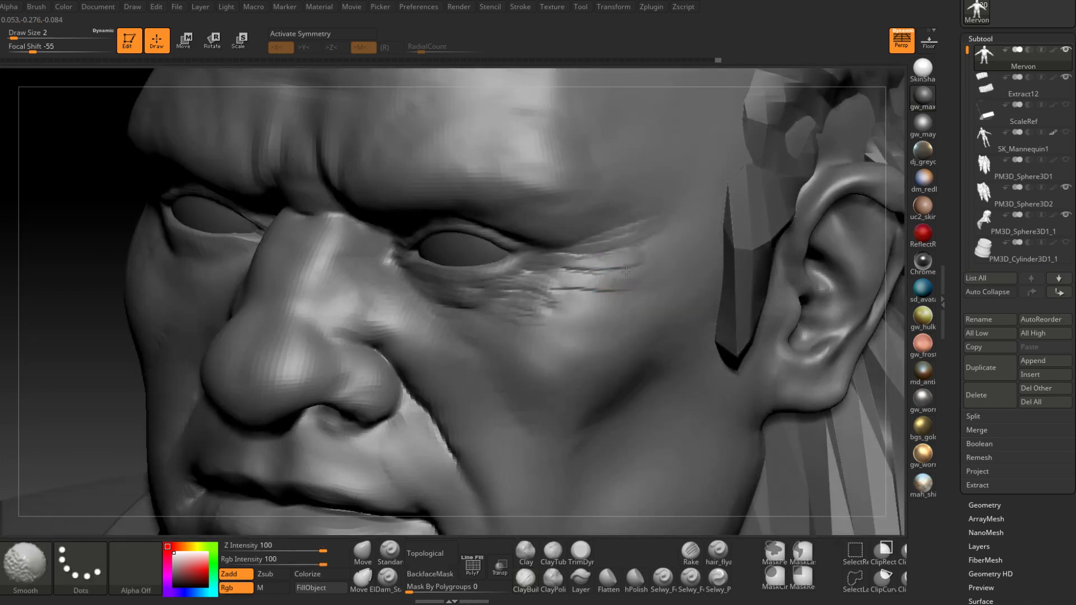
Soften the crow's feet and under-eye wrinkles beside the left eye by smoothing them into the cheekbone.
{"action": "left_click_drag", "start_coordinate": [590, 288], "coordinate": [584, 288], "text": "shift"}
{"action": "right_click_drag", "start_coordinate": [644, 238], "coordinate": [593, 246], "text": "ctrl"}
{"action": "left_click_drag", "start_coordinate": [530, 303], "coordinate": [543, 274], "text": "shift"}
{"action": "mouse_move", "coordinate": [589, 269]}
{"action": "right_mouse_down", "text": "ctrl"}
{"action": "mouse_move", "coordinate": [594, 280]}
{"action": "mouse_move", "coordinate": [627, 277]}
{"action": "right_mouse_up", "text": "ctrl"}
{"action": "left_click_drag", "start_coordinate": [577, 280], "coordinate": [562, 285], "text": "shift"}
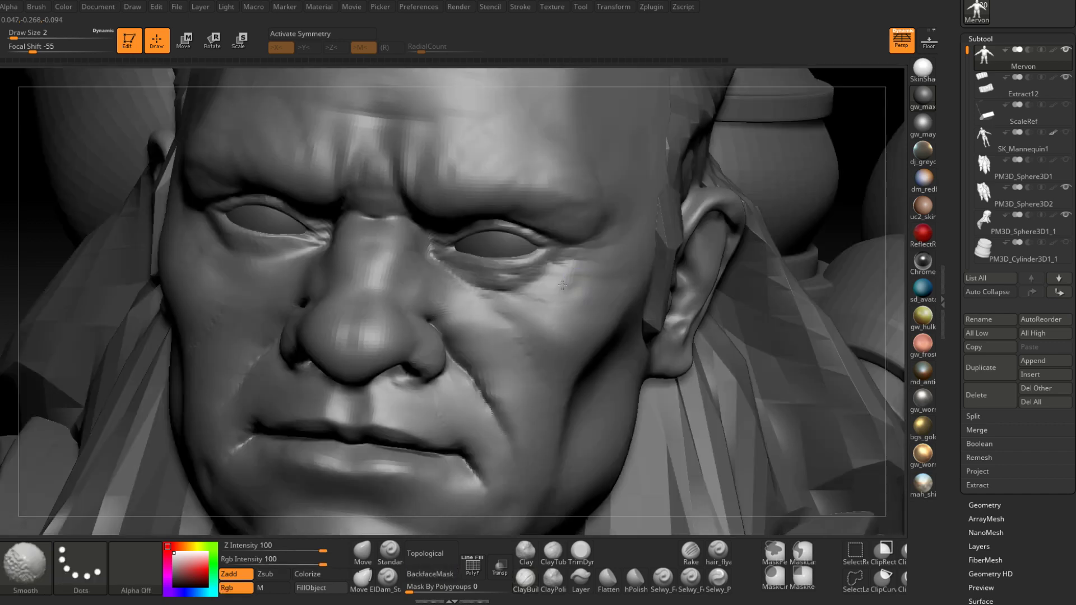
{"action": "right_click_drag", "start_coordinate": [543, 271], "coordinate": [594, 280]}
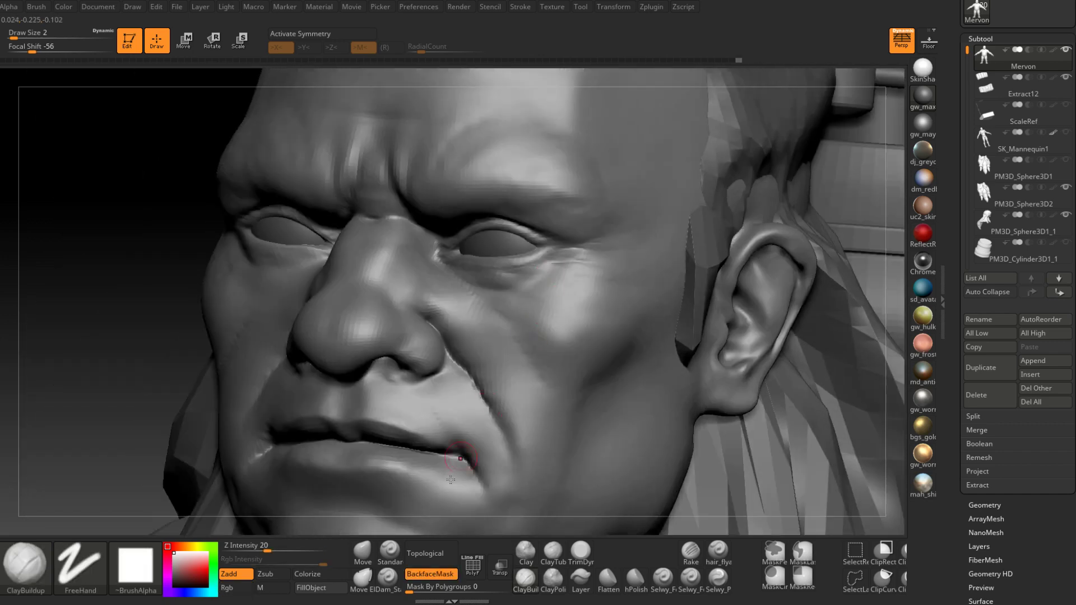
Carve thin crow's-feet creases outside the left eye with Dam_Standard at draw size 2 and lightly smooth their ends.
{"action": "left_click", "coordinate": [271, 549]}
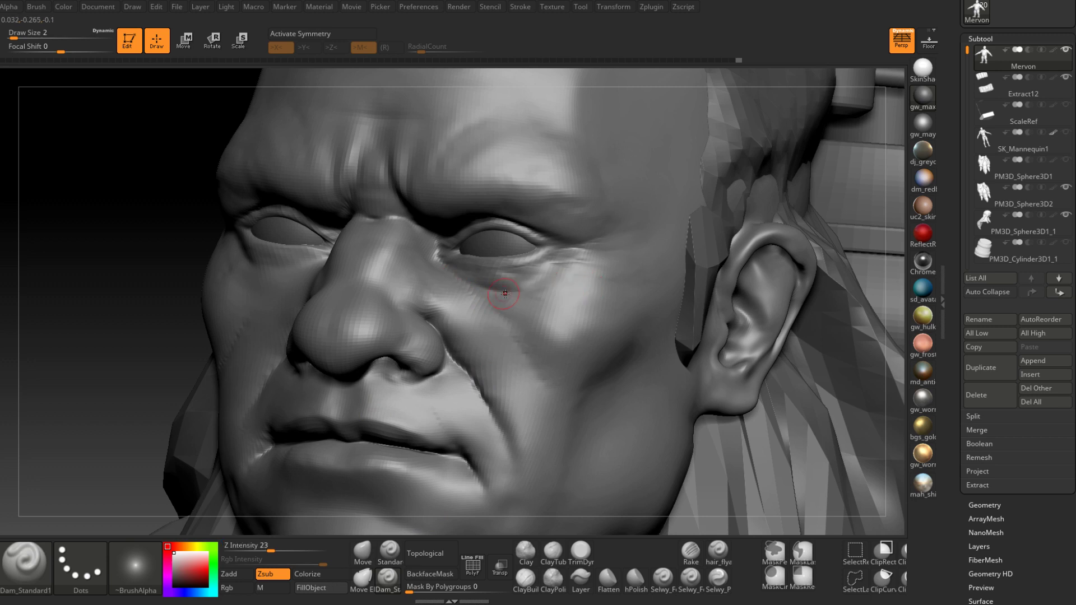
{"action": "right_click_drag", "start_coordinate": [509, 283], "coordinate": [604, 257]}
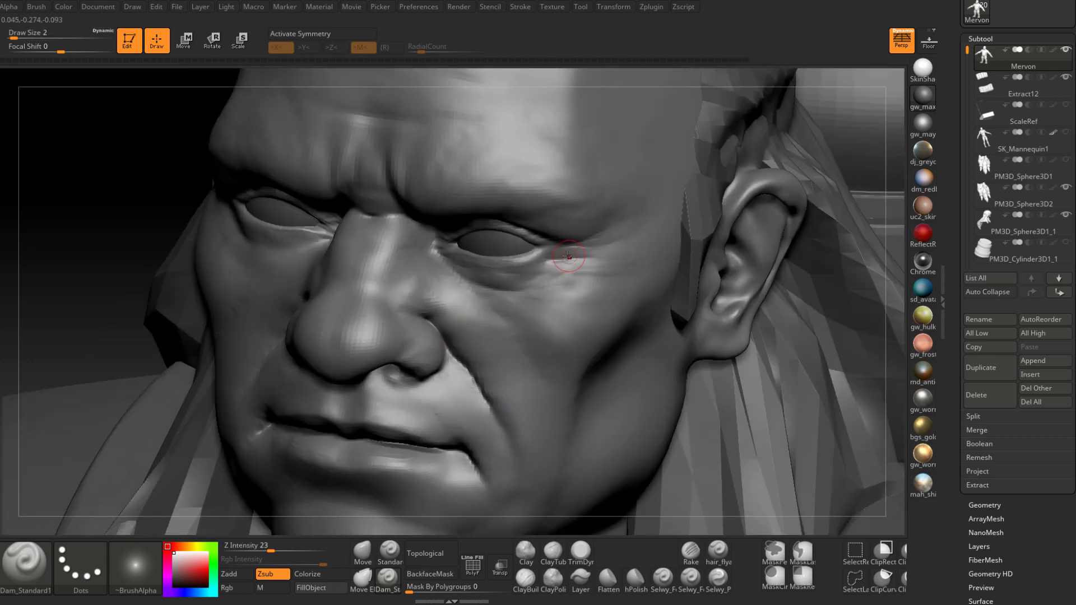
{"action": "left_click_drag", "start_coordinate": [568, 256], "coordinate": [606, 261]}
{"action": "left_click_drag", "start_coordinate": [537, 273], "coordinate": [602, 268]}
{"action": "right_click_drag", "start_coordinate": [654, 262], "coordinate": [602, 257]}
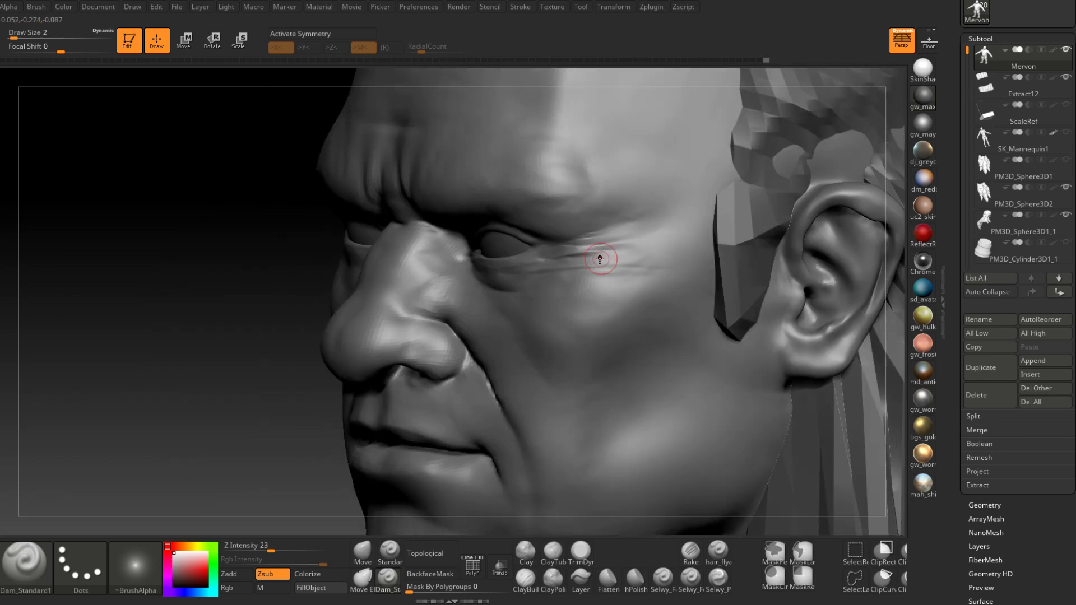
{"action": "left_click_drag", "start_coordinate": [556, 265], "coordinate": [644, 270]}
{"action": "right_click_drag", "start_coordinate": [643, 278], "coordinate": [686, 269]}
{"action": "left_click_drag", "start_coordinate": [630, 268], "coordinate": [622, 267], "text": "shift"}
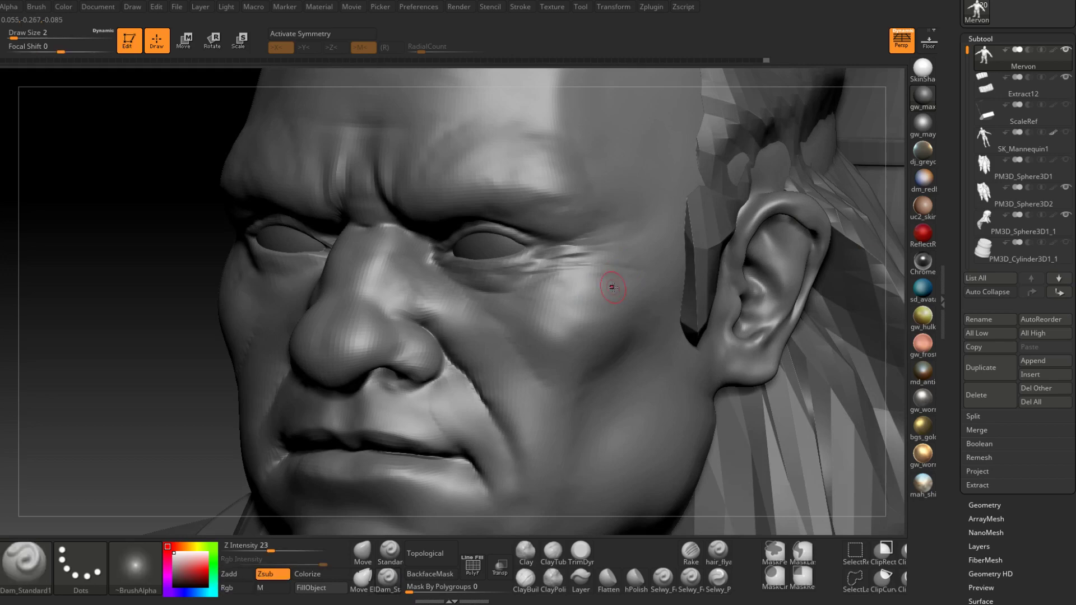
Carve additional thin creases along the left eye bag with Dam_Standard.
{"action": "right_click_drag", "start_coordinate": [612, 284], "coordinate": [566, 289]}
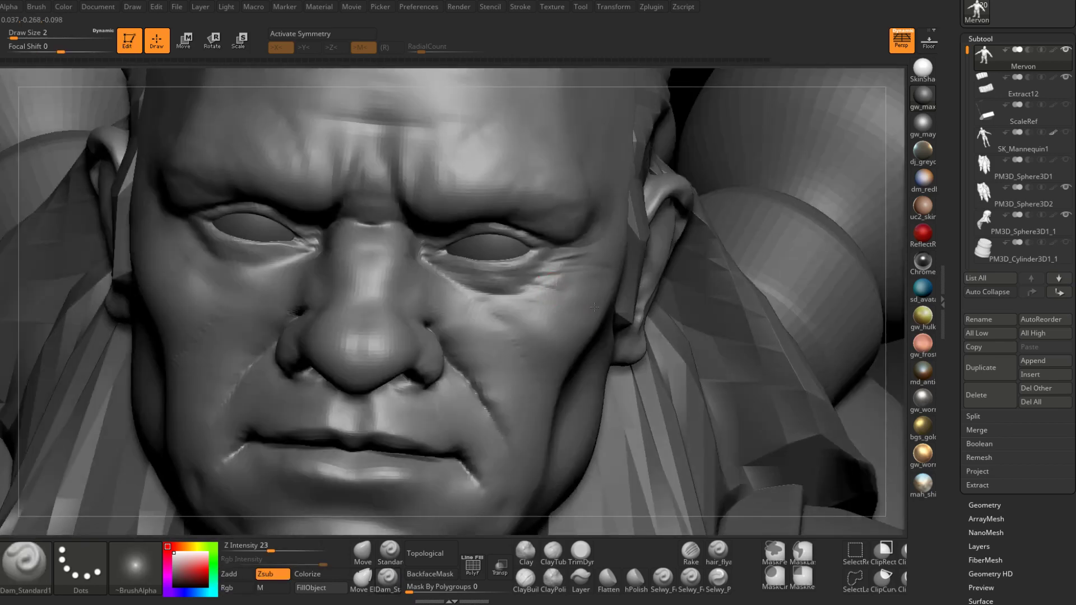
{"action": "left_click_drag", "start_coordinate": [560, 279], "coordinate": [485, 297]}
{"action": "right_click_drag", "start_coordinate": [521, 287], "coordinate": [465, 271]}
{"action": "left_click_drag", "start_coordinate": [492, 275], "coordinate": [570, 257]}
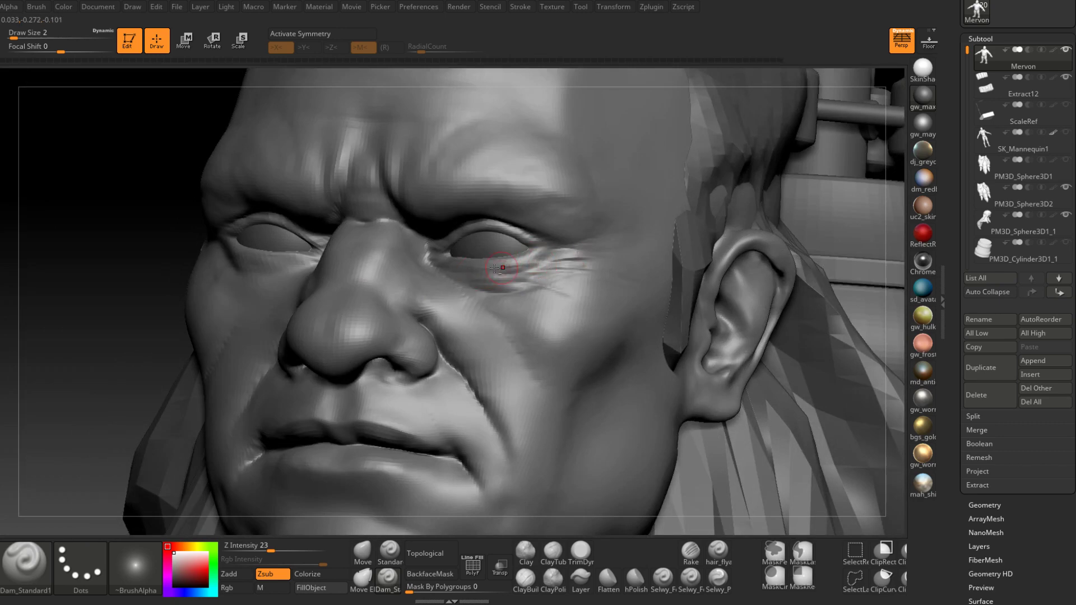
Smooth the crease running from the left nostril toward the mouth corner.
{"action": "mouse_move", "coordinate": [502, 265]}
{"action": "right_mouse_down"}
{"action": "mouse_move", "coordinate": [530, 267]}
{"action": "mouse_move", "coordinate": [566, 220]}
{"action": "mouse_move", "coordinate": [550, 294]}
{"action": "mouse_move", "coordinate": [496, 308]}
{"action": "mouse_move", "coordinate": [511, 308]}
{"action": "mouse_move", "coordinate": [509, 414]}
{"action": "right_mouse_up"}
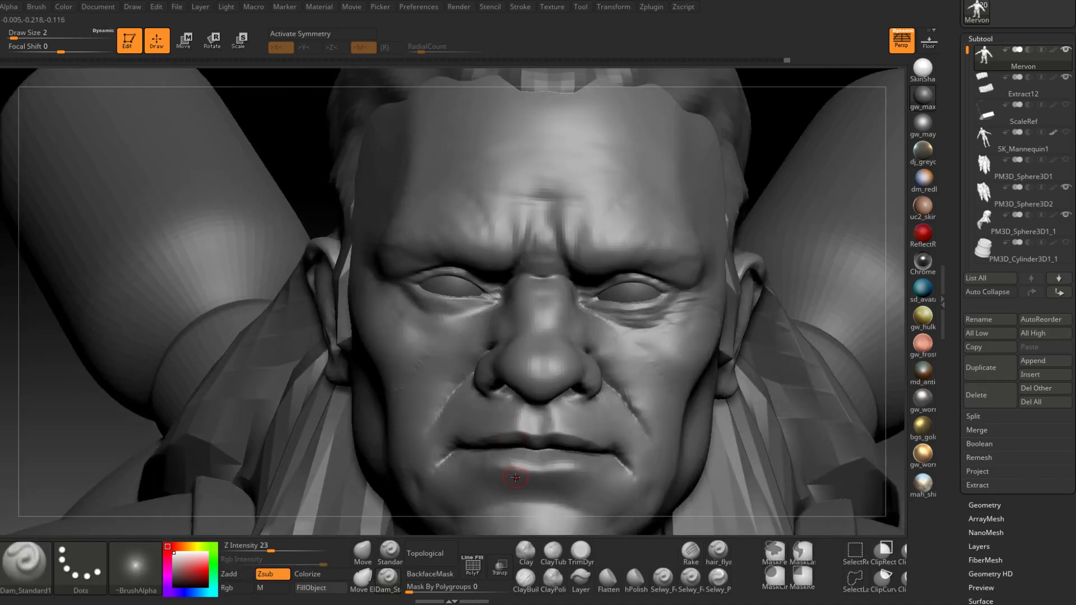
{"action": "mouse_move", "coordinate": [515, 478]}
{"action": "right_mouse_down", "text": "ctrl"}
{"action": "mouse_move", "coordinate": [512, 377]}
{"action": "mouse_move", "coordinate": [597, 368]}
{"action": "right_mouse_up", "text": "ctrl"}
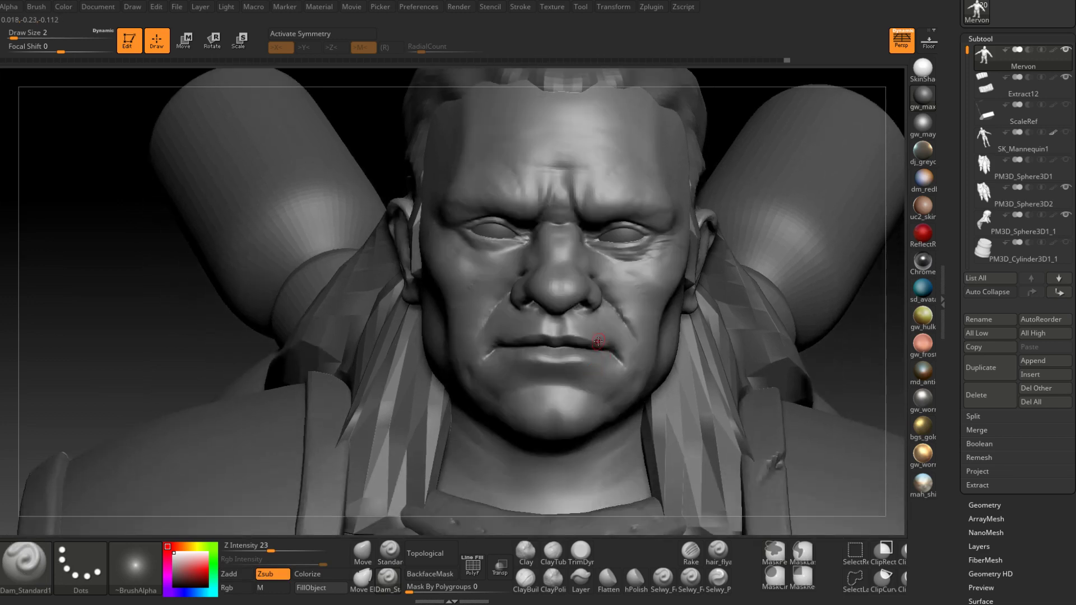
{"action": "mouse_move", "coordinate": [603, 332]}
{"action": "right_mouse_down"}
{"action": "mouse_move", "coordinate": [660, 314]}
{"action": "mouse_move", "coordinate": [660, 364]}
{"action": "right_mouse_up"}
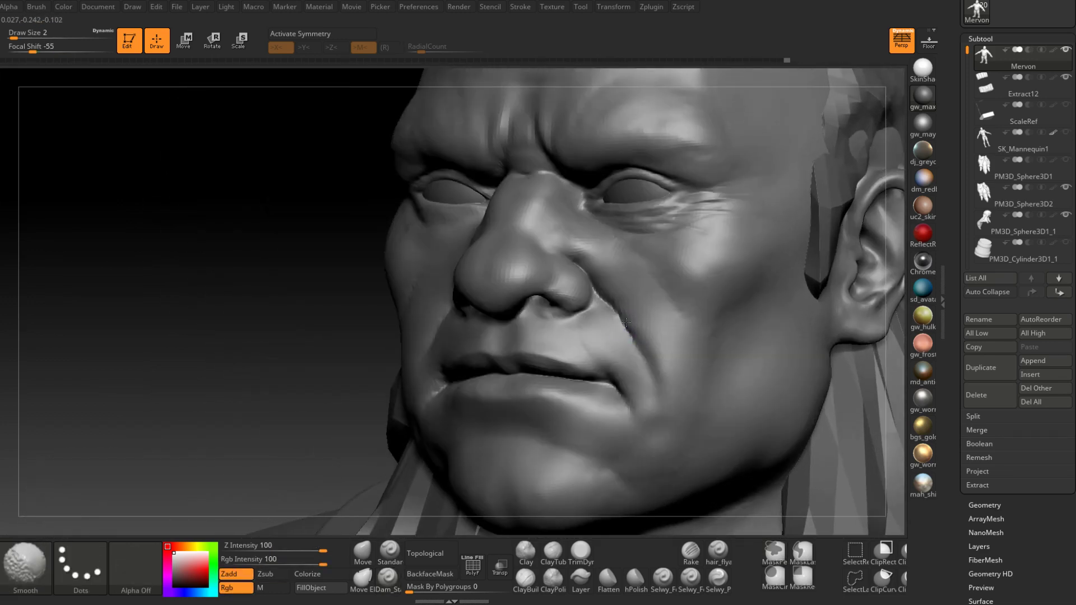
{"action": "left_click_drag", "start_coordinate": [629, 329], "coordinate": [636, 341], "text": "shift"}
{"action": "right_click_drag", "start_coordinate": [615, 312], "coordinate": [662, 321]}
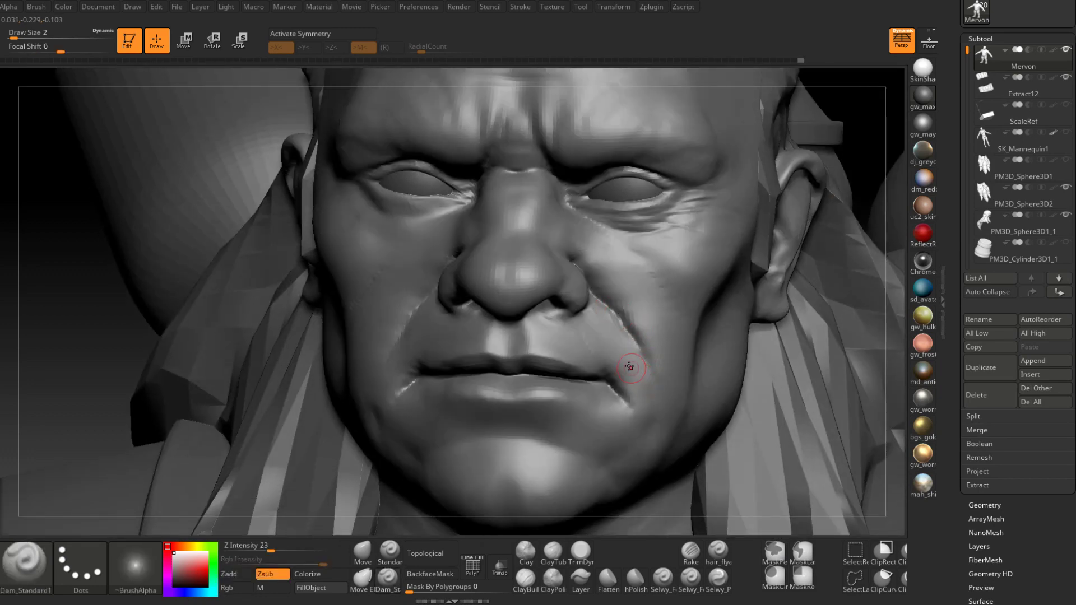
{"action": "mouse_move", "coordinate": [629, 367]}
{"action": "right_mouse_down"}
{"action": "mouse_move", "coordinate": [624, 360]}
{"action": "mouse_move", "coordinate": [640, 362]}
{"action": "mouse_move", "coordinate": [566, 336]}
{"action": "mouse_move", "coordinate": [495, 329]}
{"action": "mouse_move", "coordinate": [552, 291]}
{"action": "right_mouse_up"}
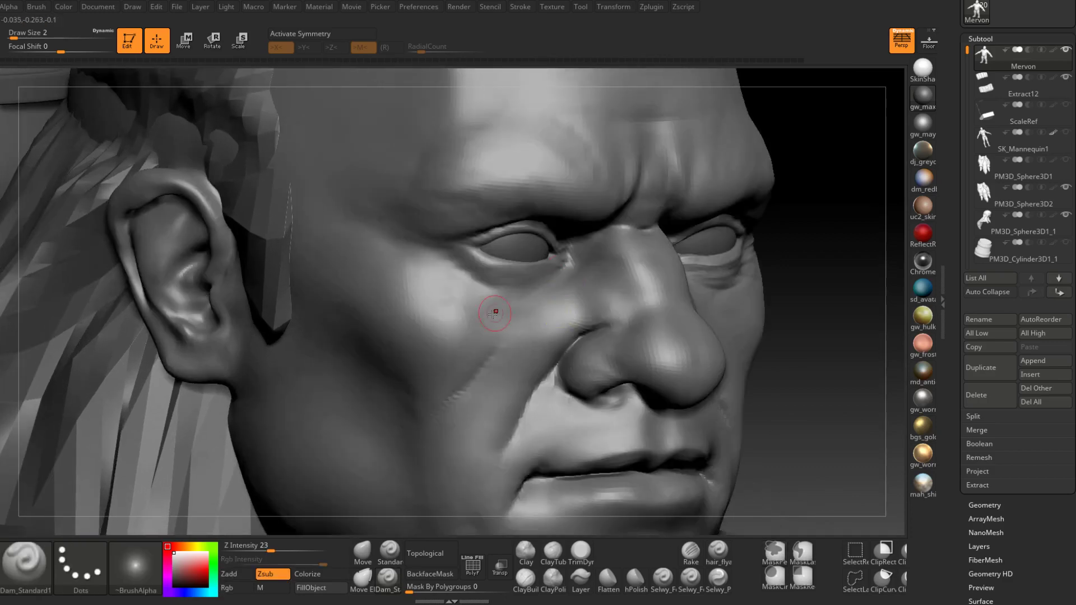
Carve creases below the right eye from its inner corner along the eye bag with Dam_Standard.
{"action": "right_click_drag", "start_coordinate": [471, 312], "coordinate": [577, 263]}
{"action": "left_click_drag", "start_coordinate": [577, 263], "coordinate": [502, 301]}
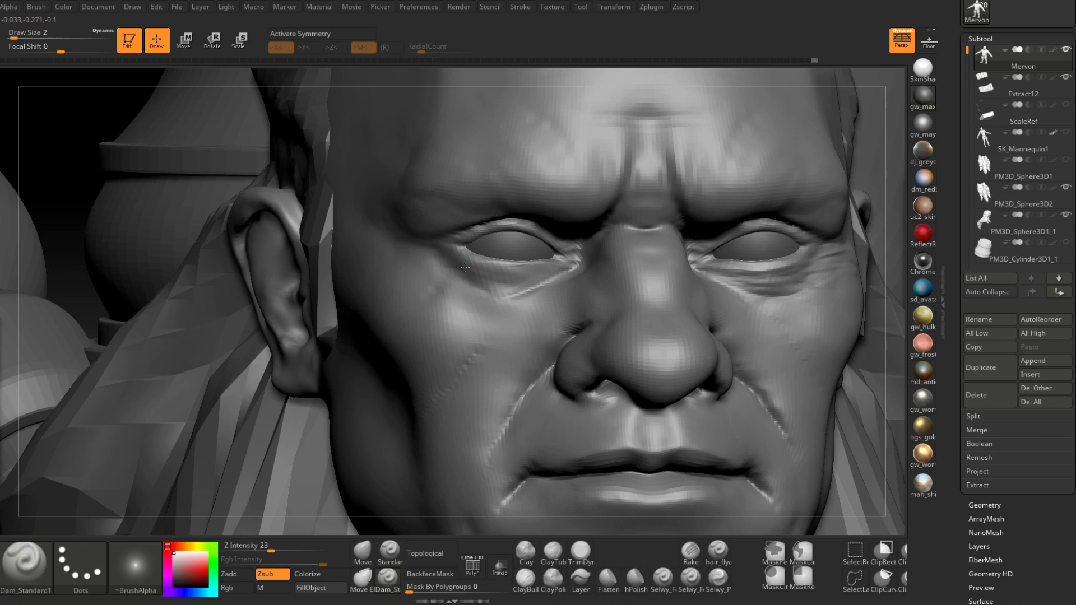
{"action": "right_click_drag", "start_coordinate": [465, 267], "coordinate": [493, 307]}
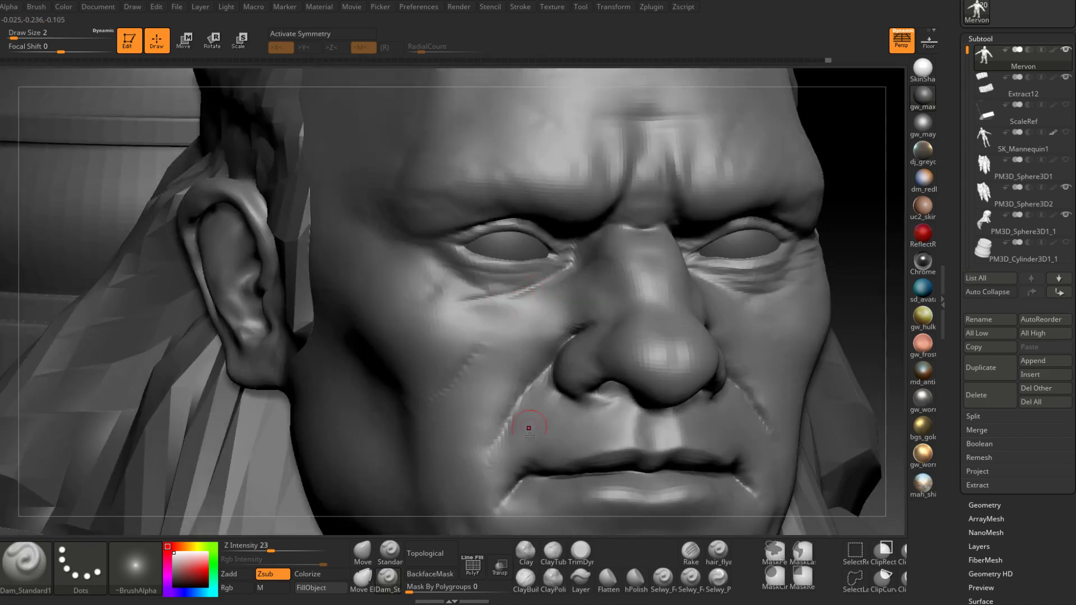
Add fanning wrinkles from the right eye's outer corner toward the temple and cheek with ClayBuildup at draw size 2.
{"action": "key", "text": "b"}
{"action": "key", "text": "c"}
{"action": "key", "text": "b"}
{"action": "left_click_drag", "start_coordinate": [471, 277], "coordinate": [395, 297]}
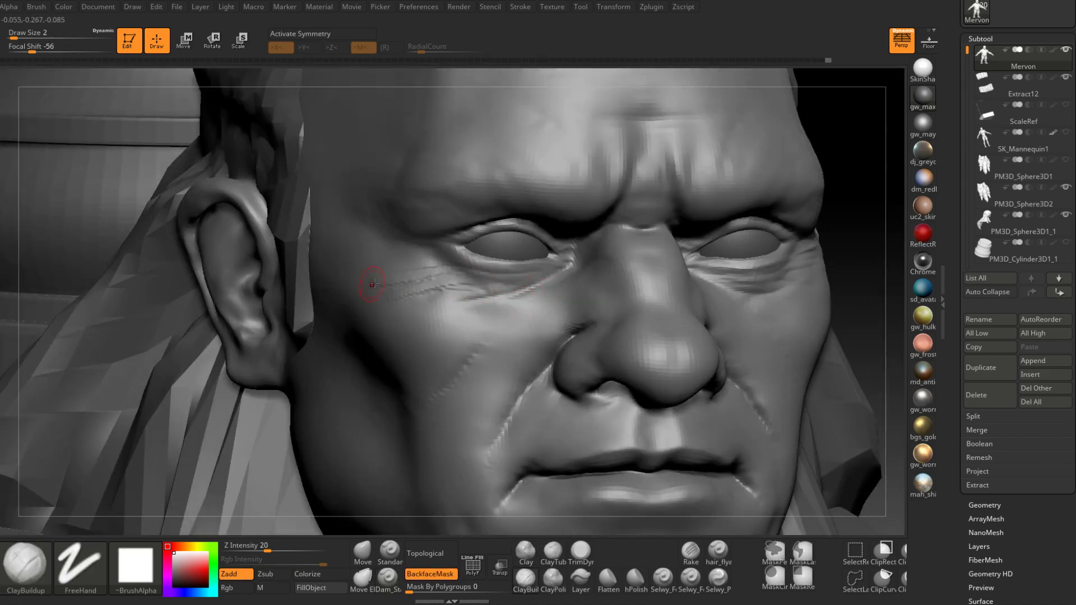
{"action": "mouse_move", "coordinate": [437, 268]}
{"action": "left_mouse_down"}
{"action": "mouse_move", "coordinate": [382, 269]}
{"action": "mouse_move", "coordinate": [347, 248]}
{"action": "left_mouse_up"}
{"action": "left_click_drag", "start_coordinate": [447, 268], "coordinate": [335, 274]}
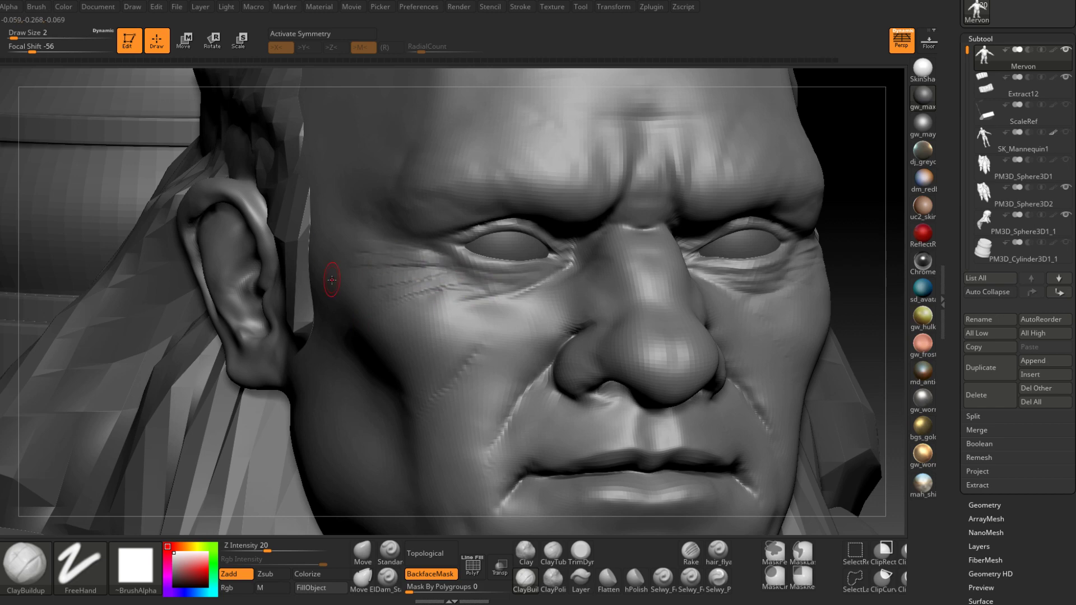
{"action": "left_click_drag", "start_coordinate": [468, 268], "coordinate": [416, 284]}
{"action": "mouse_move", "coordinate": [492, 286]}
{"action": "left_mouse_down"}
{"action": "mouse_move", "coordinate": [413, 303]}
{"action": "mouse_move", "coordinate": [421, 314]}
{"action": "left_mouse_up"}
{"action": "right_click_drag", "start_coordinate": [461, 311], "coordinate": [446, 324]}
Raise the draw size to 7 and smooth the wrinkles beside and below the right eye into the cheek.
{"action": "right_click", "coordinate": [442, 328]}
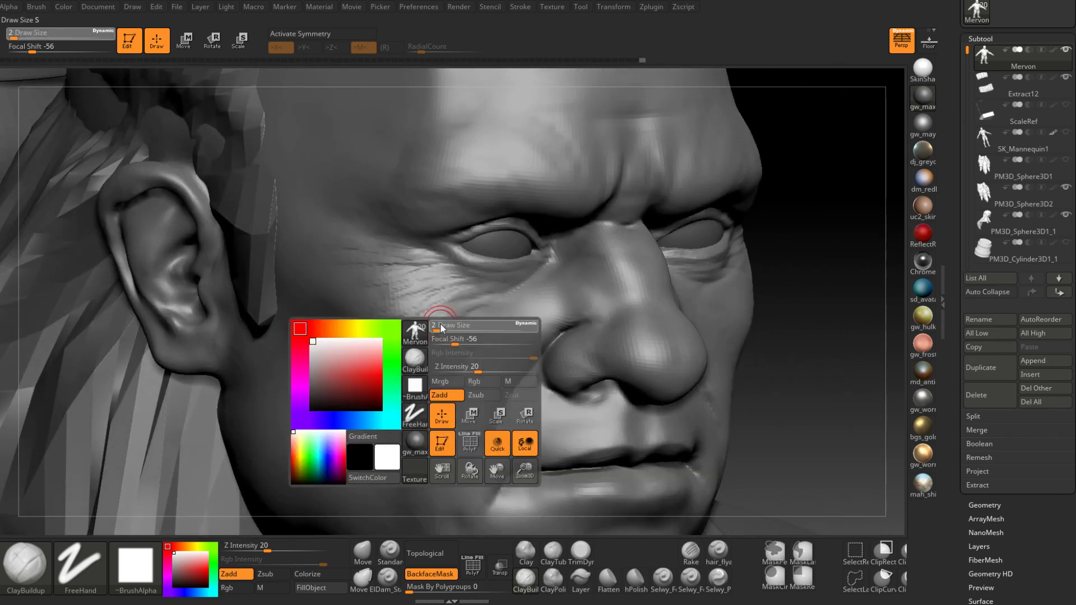
{"action": "left_click_drag", "start_coordinate": [441, 328], "coordinate": [446, 329]}
{"action": "left_click_drag", "start_coordinate": [417, 280], "coordinate": [431, 295], "text": "shift"}
{"action": "right_click_drag", "start_coordinate": [449, 313], "coordinate": [418, 314]}
{"action": "left_click_drag", "start_coordinate": [465, 302], "coordinate": [480, 332], "text": "shift"}
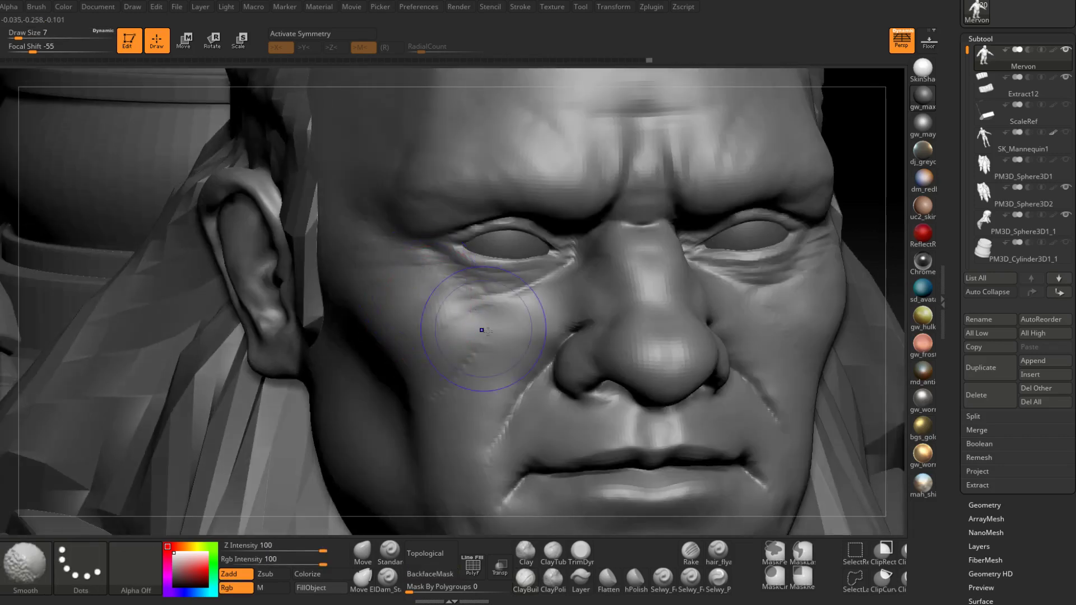
Carve sharper creases under and outside the right eye with Dam_Standard at draw size 3.
{"action": "mouse_move", "coordinate": [498, 293]}
{"action": "right_mouse_down"}
{"action": "mouse_move", "coordinate": [538, 314]}
{"action": "mouse_move", "coordinate": [500, 296]}
{"action": "right_mouse_up"}
{"action": "left_click", "coordinate": [397, 588]}
{"action": "right_click", "coordinate": [500, 295]}
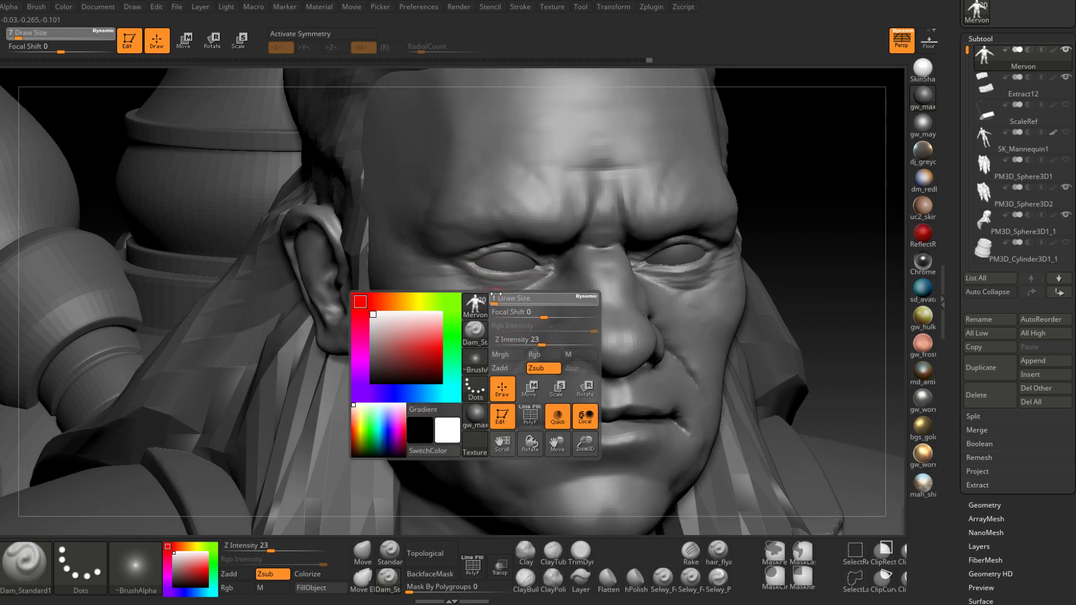
{"action": "left_click_drag", "start_coordinate": [499, 295], "coordinate": [426, 285]}
{"action": "right_click", "coordinate": [455, 288]}
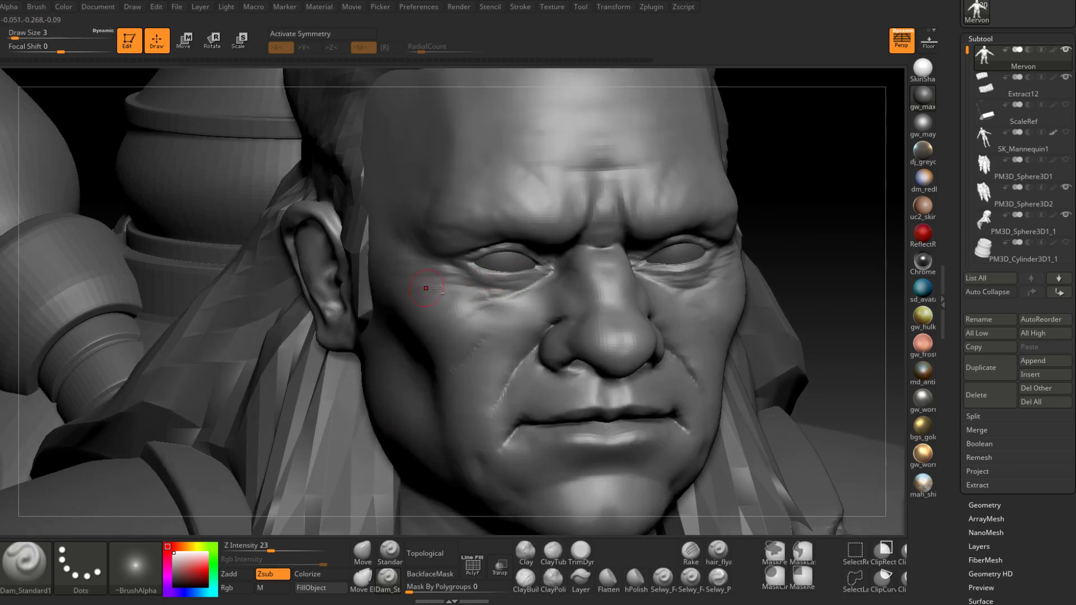
{"action": "left_click_drag", "start_coordinate": [533, 294], "coordinate": [472, 293]}
{"action": "right_click_drag", "start_coordinate": [481, 322], "coordinate": [475, 320]}
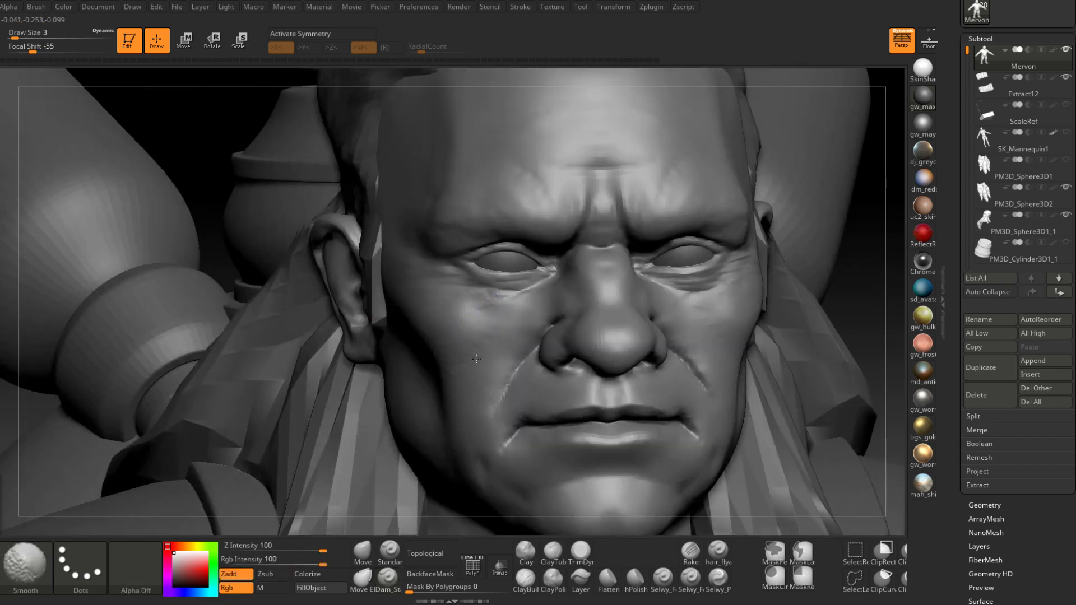
Carve a short crease beside the right nostril wing with Dam_Standard and quick-save the project.
{"action": "right_click_drag", "start_coordinate": [499, 370], "coordinate": [552, 354]}
{"action": "left_click_drag", "start_coordinate": [555, 348], "coordinate": [559, 320]}
{"action": "mouse_move", "coordinate": [559, 319]}
{"action": "right_mouse_down"}
{"action": "mouse_move", "coordinate": [521, 297]}
{"action": "mouse_move", "coordinate": [507, 337]}
{"action": "mouse_move", "coordinate": [528, 395]}
{"action": "mouse_move", "coordinate": [531, 378]}
{"action": "right_mouse_up"}
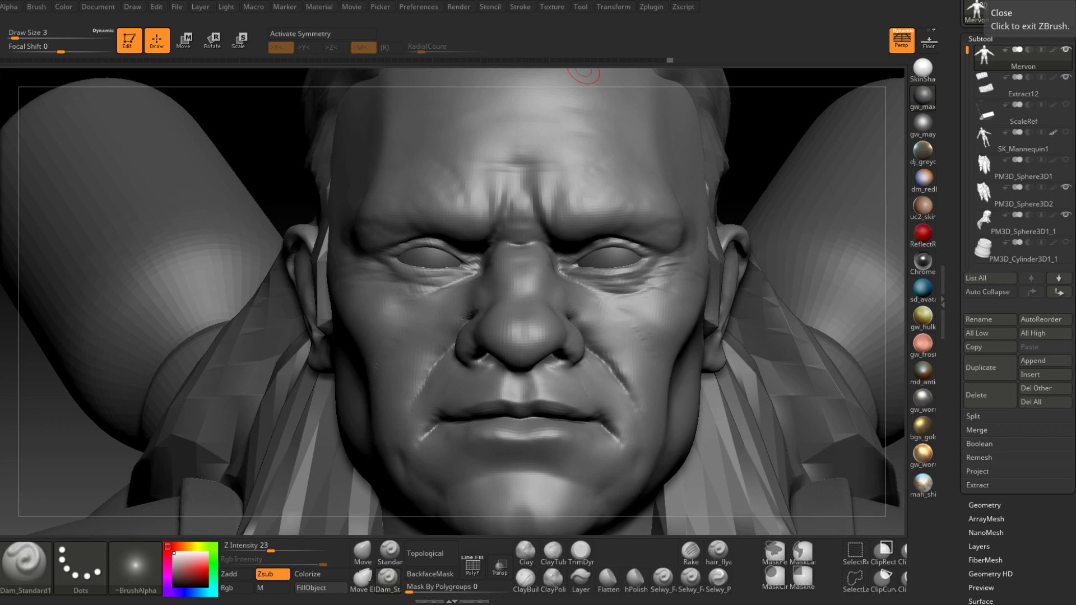
{"action": "key", "text": "9"}
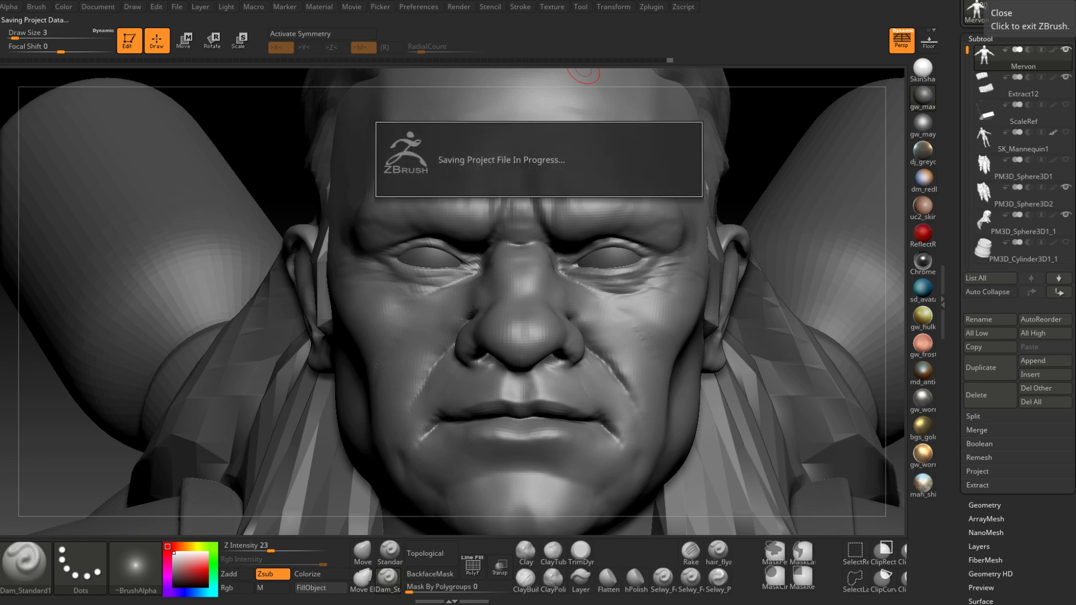
Build up the surface of the lower lip with ClayBuildup at draw size 2.
{"action": "left_click", "coordinate": [524, 579]}
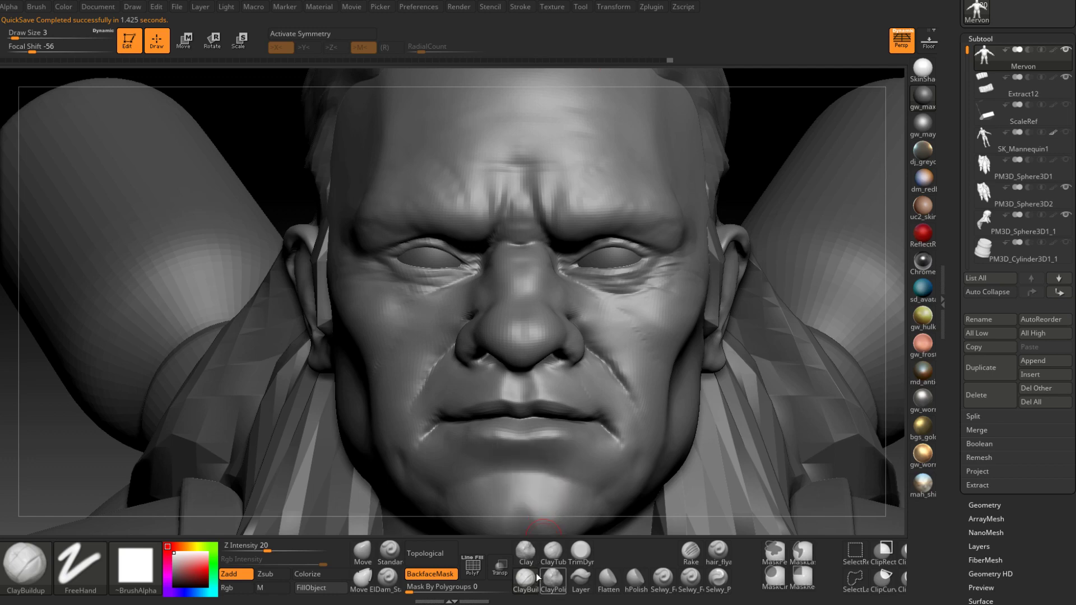
{"action": "right_click_drag", "start_coordinate": [533, 467], "coordinate": [555, 301], "text": "alt"}
{"action": "key", "text": "space"}
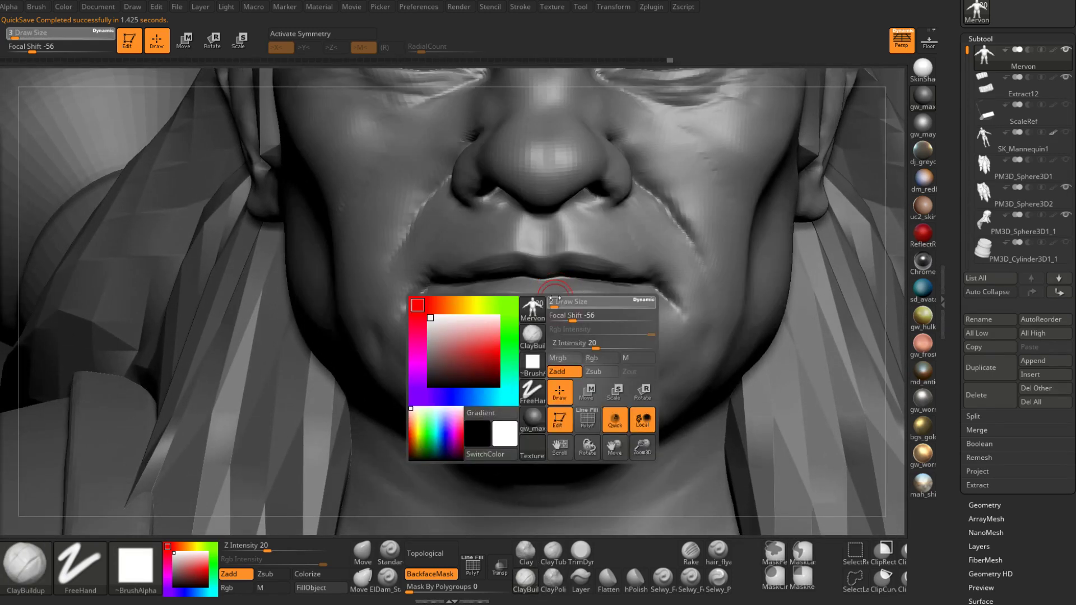
{"action": "left_click_drag", "start_coordinate": [555, 302], "coordinate": [552, 301]}
{"action": "mouse_move", "coordinate": [555, 288]}
{"action": "right_mouse_down"}
{"action": "mouse_move", "coordinate": [569, 301]}
{"action": "mouse_move", "coordinate": [530, 300]}
{"action": "right_mouse_up"}
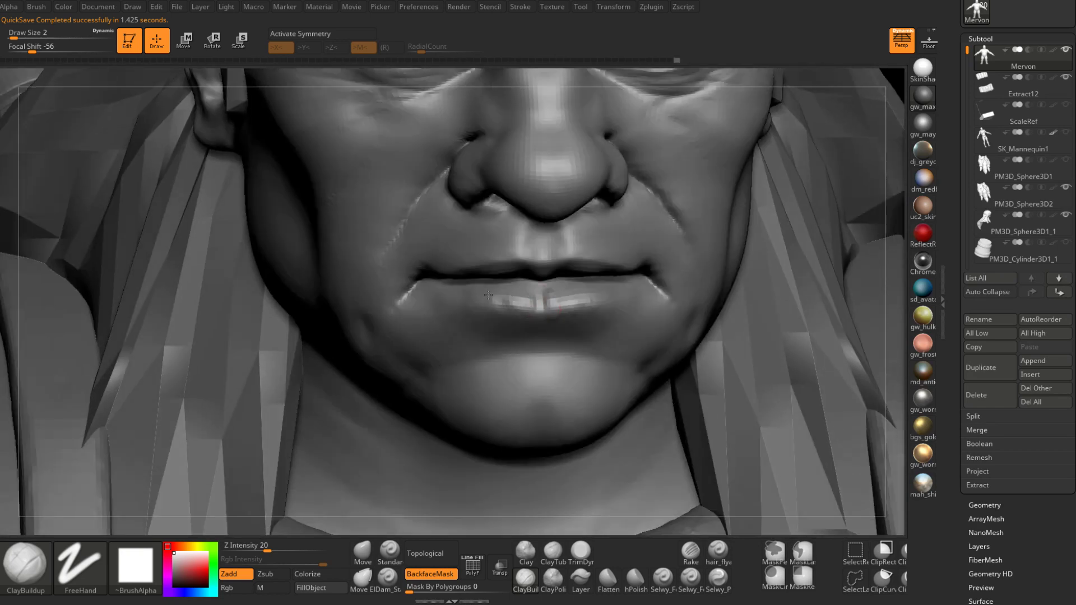
{"action": "right_click_drag", "start_coordinate": [464, 289], "coordinate": [513, 280]}
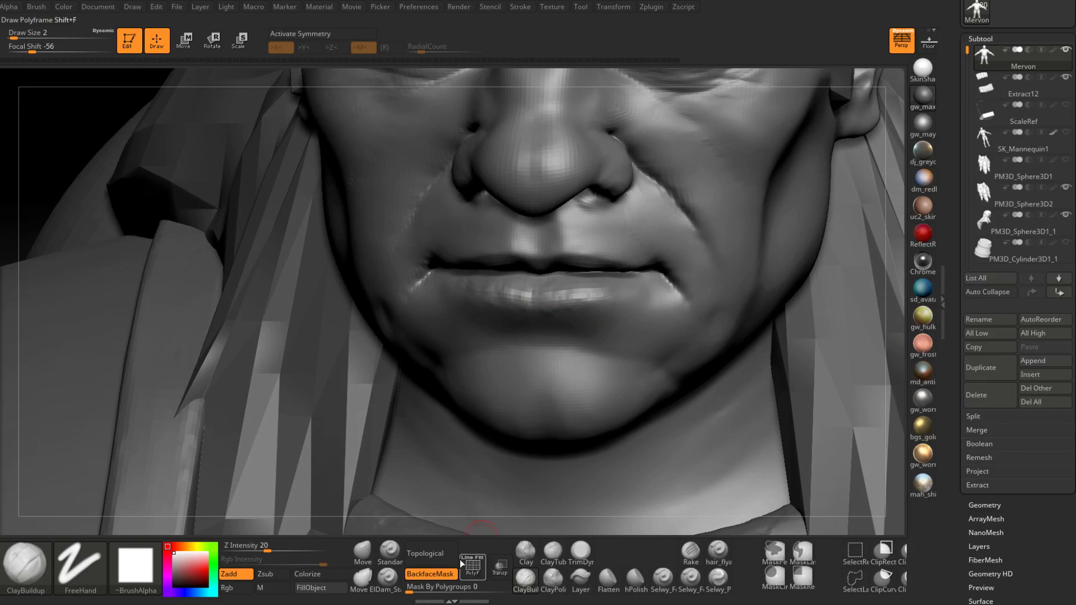
Define the lower edge of the lower lip with Dam_Standard at draw size 2 and smooth the surface beneath it.
{"action": "left_click", "coordinate": [387, 578]}
{"action": "right_click_drag", "start_coordinate": [447, 458], "coordinate": [547, 307]}
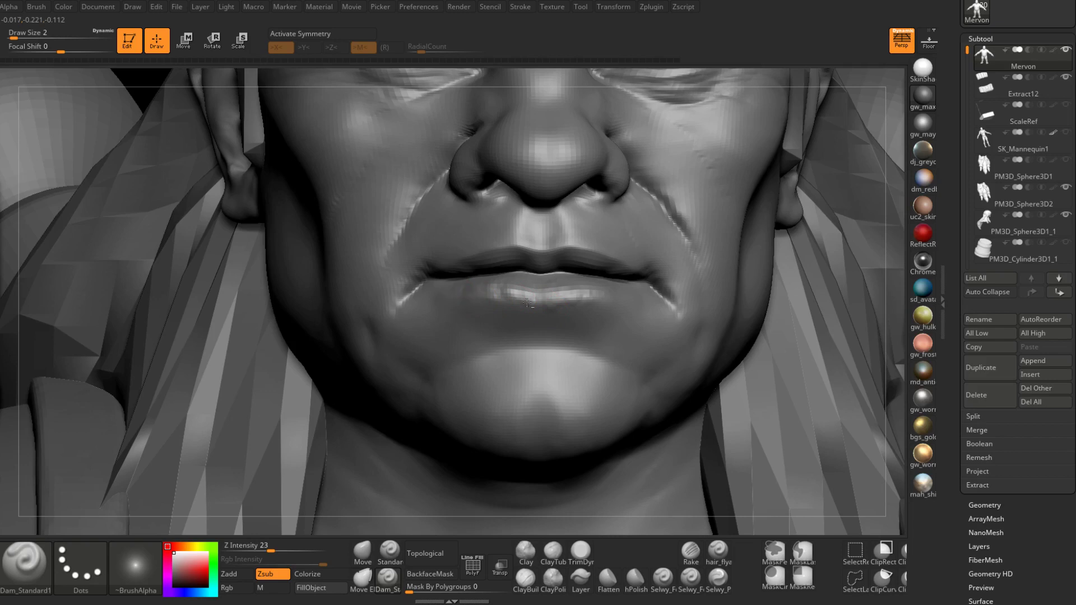
{"action": "key", "text": "shift+d"}
{"action": "key", "text": "d"}
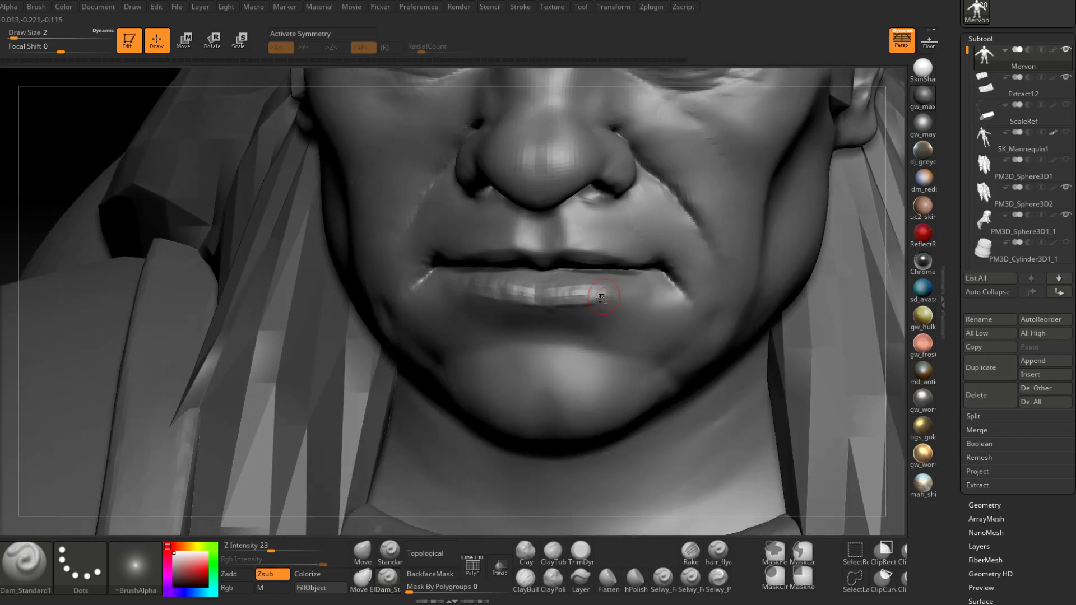
{"action": "right_click_drag", "start_coordinate": [602, 296], "coordinate": [566, 300]}
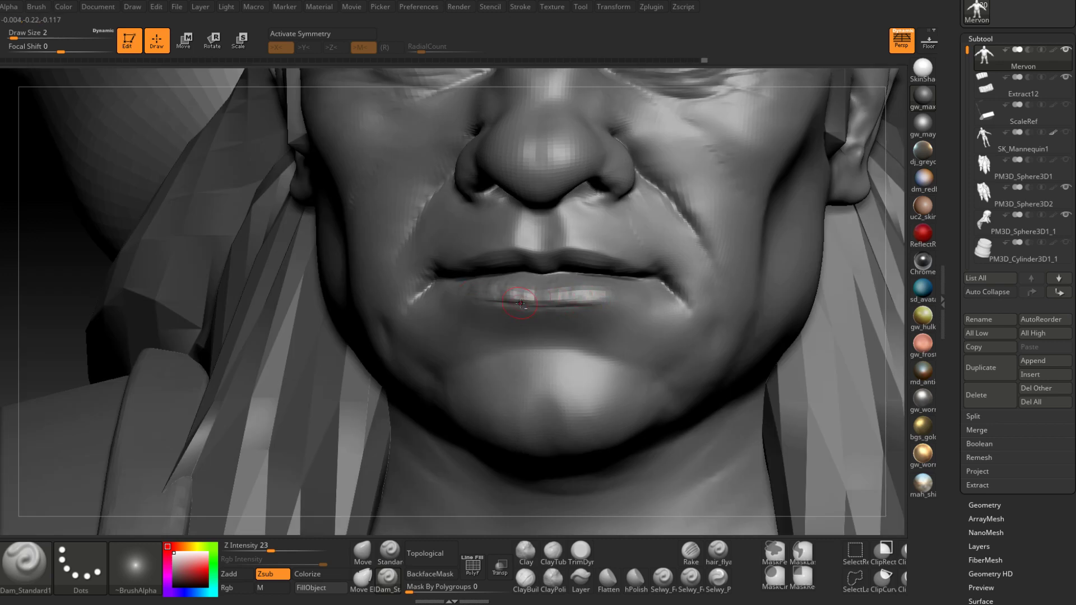
{"action": "mouse_move", "coordinate": [606, 302]}
{"action": "right_mouse_down"}
{"action": "mouse_move", "coordinate": [510, 294]}
{"action": "mouse_move", "coordinate": [442, 279]}
{"action": "mouse_move", "coordinate": [413, 252]}
{"action": "mouse_move", "coordinate": [423, 261]}
{"action": "right_mouse_up"}
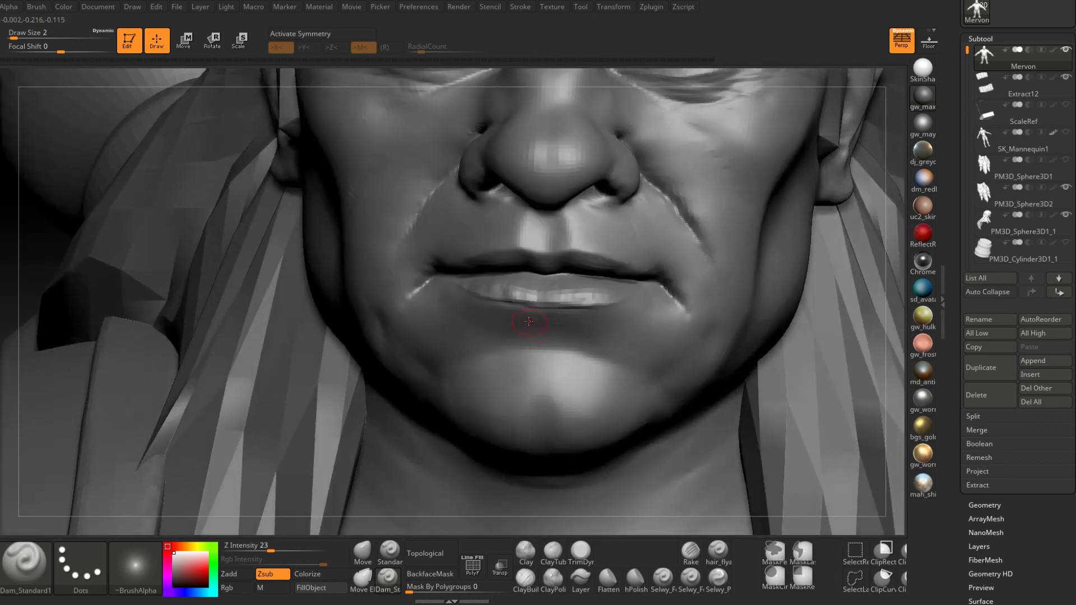
{"action": "key", "text": "shift"}
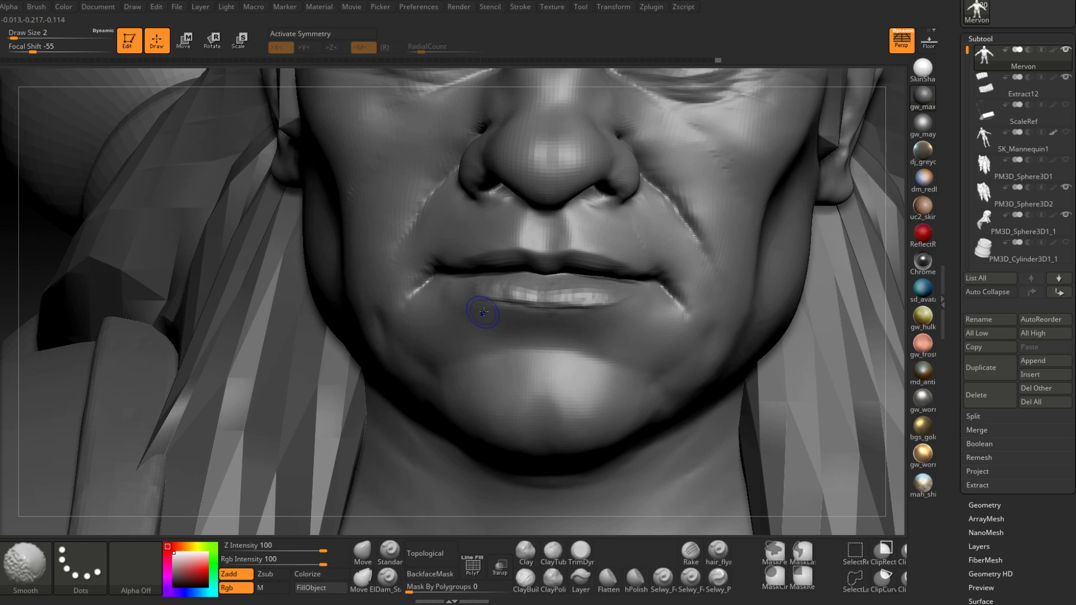
{"action": "mouse_move", "coordinate": [483, 312]}
{"action": "right_mouse_down"}
{"action": "mouse_move", "coordinate": [648, 288]}
{"action": "mouse_move", "coordinate": [600, 305]}
{"action": "mouse_move", "coordinate": [662, 316]}
{"action": "mouse_move", "coordinate": [622, 303]}
{"action": "mouse_move", "coordinate": [641, 336]}
{"action": "right_mouse_up"}
{"action": "key", "text": "ctrl"}
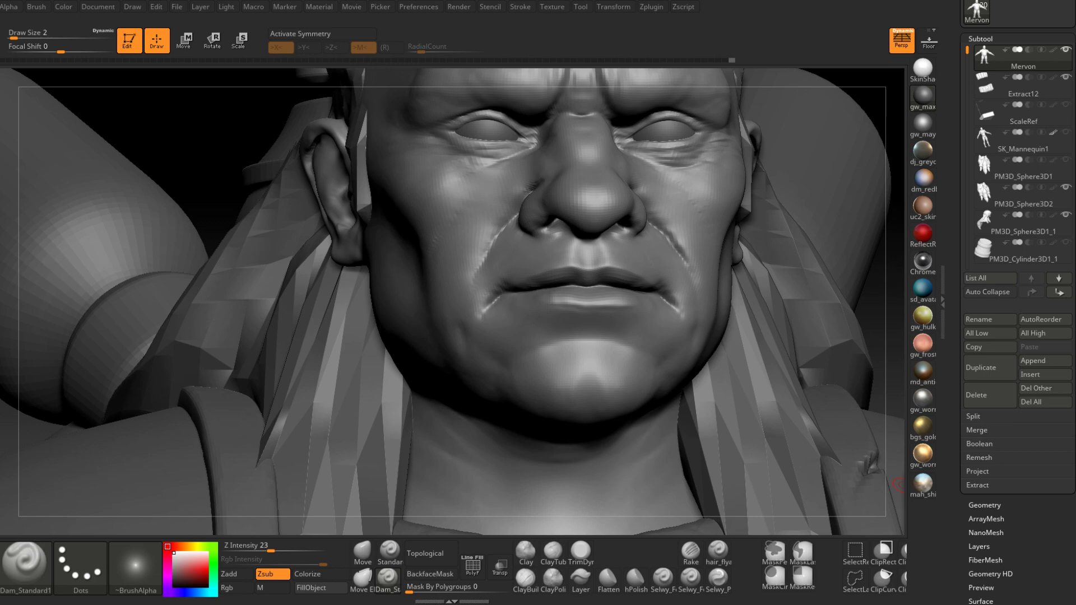
Examine the sculpted face from the front and both sides, stepping between lower and higher subdivision levels.
{"action": "mouse_move", "coordinate": [697, 288]}
{"action": "right_mouse_down"}
{"action": "mouse_move", "coordinate": [681, 269]}
{"action": "mouse_move", "coordinate": [699, 233]}
{"action": "mouse_move", "coordinate": [646, 281]}
{"action": "mouse_move", "coordinate": [646, 243]}
{"action": "mouse_move", "coordinate": [632, 274]}
{"action": "mouse_move", "coordinate": [639, 314]}
{"action": "right_mouse_up"}
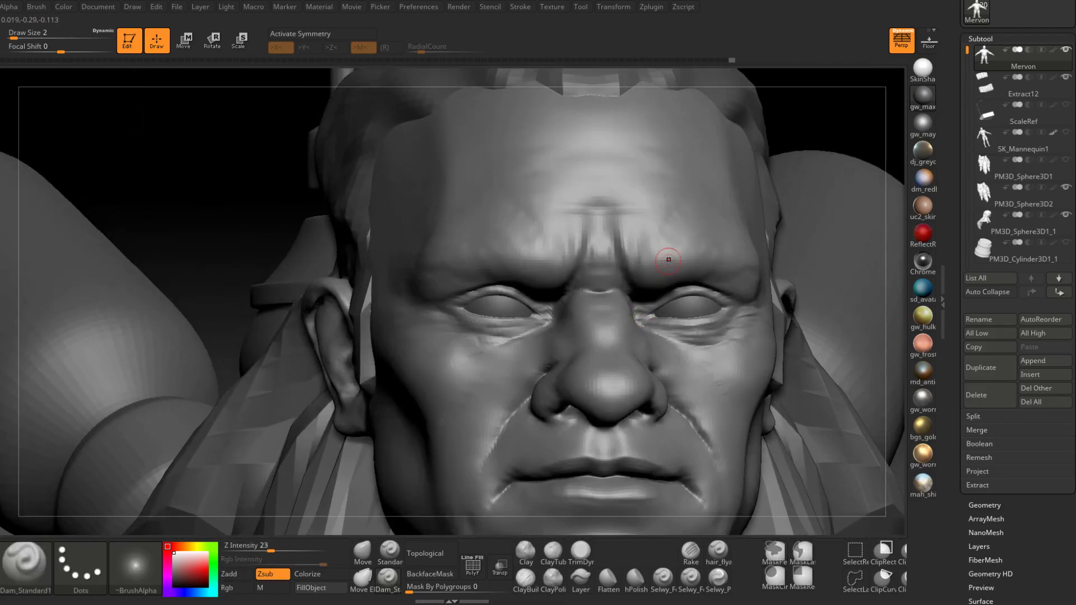
{"action": "right_click_drag", "start_coordinate": [668, 260], "coordinate": [691, 300]}
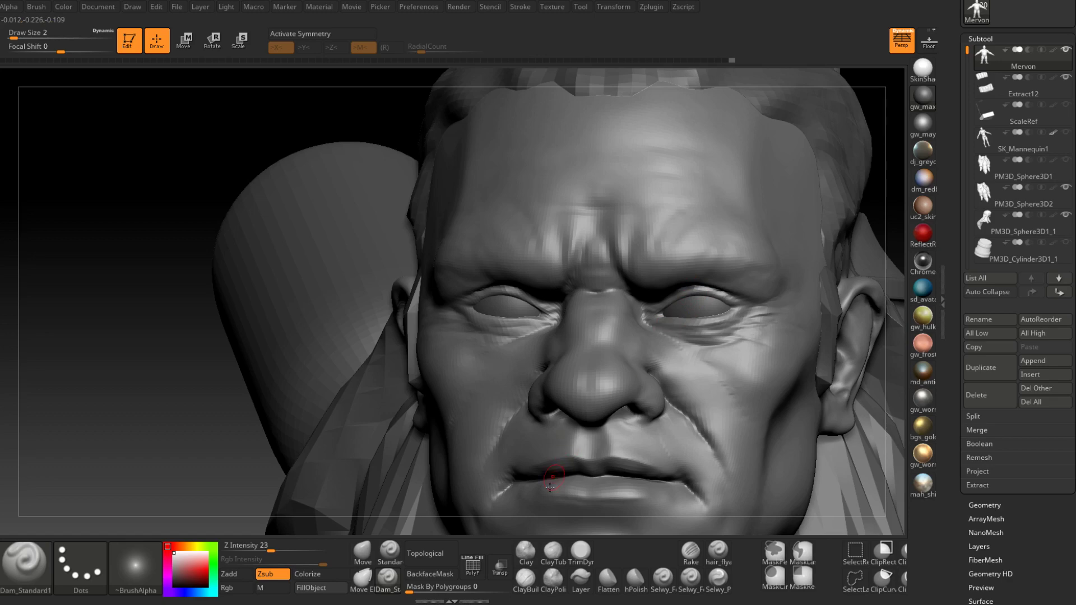
{"action": "left_click", "coordinate": [525, 577]}
{"action": "key", "text": "shift+d"}
{"action": "mouse_move", "coordinate": [621, 317]}
{"action": "right_mouse_down"}
{"action": "mouse_move", "coordinate": [639, 364]}
{"action": "mouse_move", "coordinate": [753, 243]}
{"action": "right_mouse_up"}
{"action": "key", "text": "d"}
{"action": "key", "text": "shift+d"}
{"action": "key", "text": "d"}
Make the hidden PM3D_Sphere3D1 beard piece and the Goggles subtool visible.
{"action": "left_click", "coordinate": [1066, 160]}
{"action": "right_click_drag", "start_coordinate": [662, 336], "coordinate": [574, 348]}
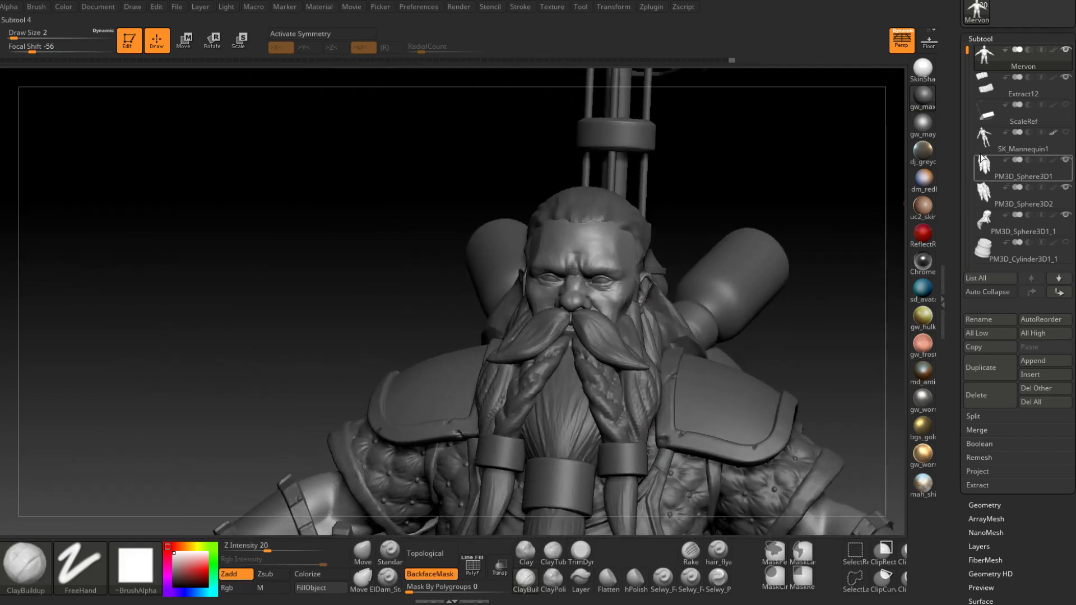
{"action": "left_click_drag", "start_coordinate": [967, 51], "coordinate": [967, 103]}
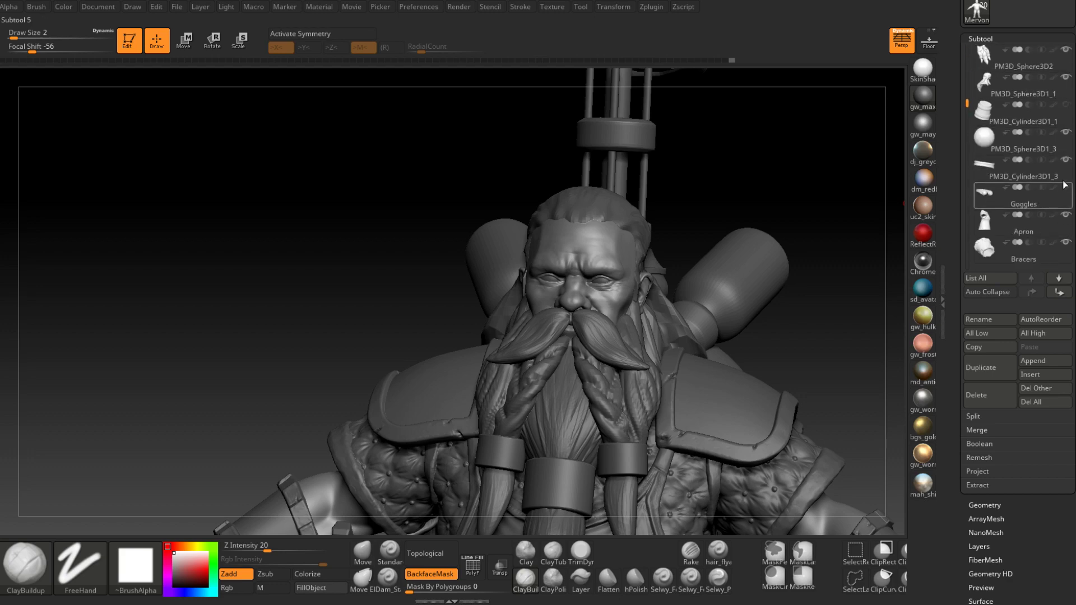
{"action": "left_click", "coordinate": [1046, 201]}
{"action": "mouse_move", "coordinate": [630, 303]}
{"action": "right_mouse_down"}
{"action": "mouse_move", "coordinate": [564, 301]}
{"action": "mouse_move", "coordinate": [584, 254]}
{"action": "mouse_move", "coordinate": [622, 215]}
{"action": "right_mouse_up"}
Select the hair subtool PM3D_Sphere3D1_1 and build up strands above the forehead with ClayBuildup at draw size 5.
{"action": "left_click", "coordinate": [584, 249], "text": "alt"}
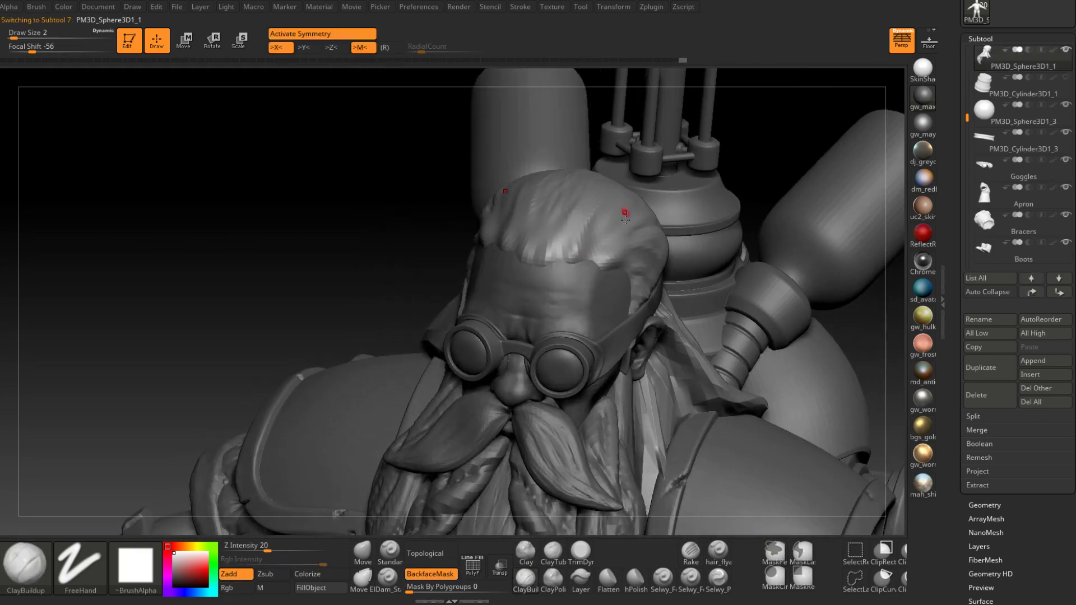
{"action": "key", "text": "b"}
{"action": "key", "text": "Escape"}
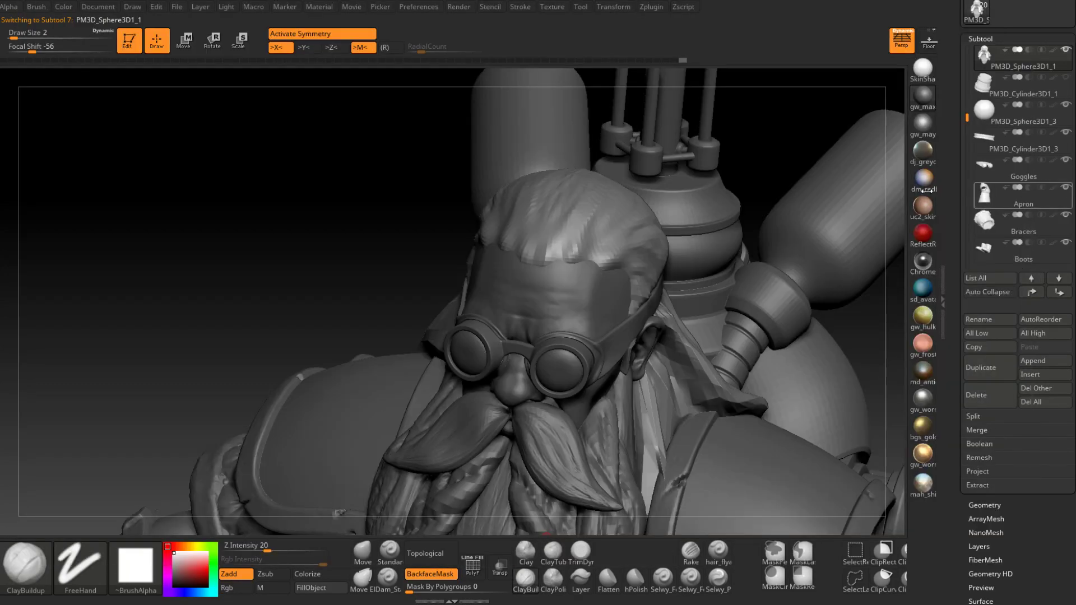
{"action": "key", "text": "space"}
{"action": "left_click_drag", "start_coordinate": [577, 266], "coordinate": [580, 265]}
{"action": "right_click_drag", "start_coordinate": [594, 256], "coordinate": [546, 300]}
{"action": "left_click_drag", "start_coordinate": [556, 272], "coordinate": [557, 275]}
{"action": "mouse_move", "coordinate": [564, 212]}
{"action": "left_mouse_down"}
{"action": "mouse_move", "coordinate": [544, 270]}
{"action": "mouse_move", "coordinate": [531, 270]}
{"action": "left_mouse_up"}
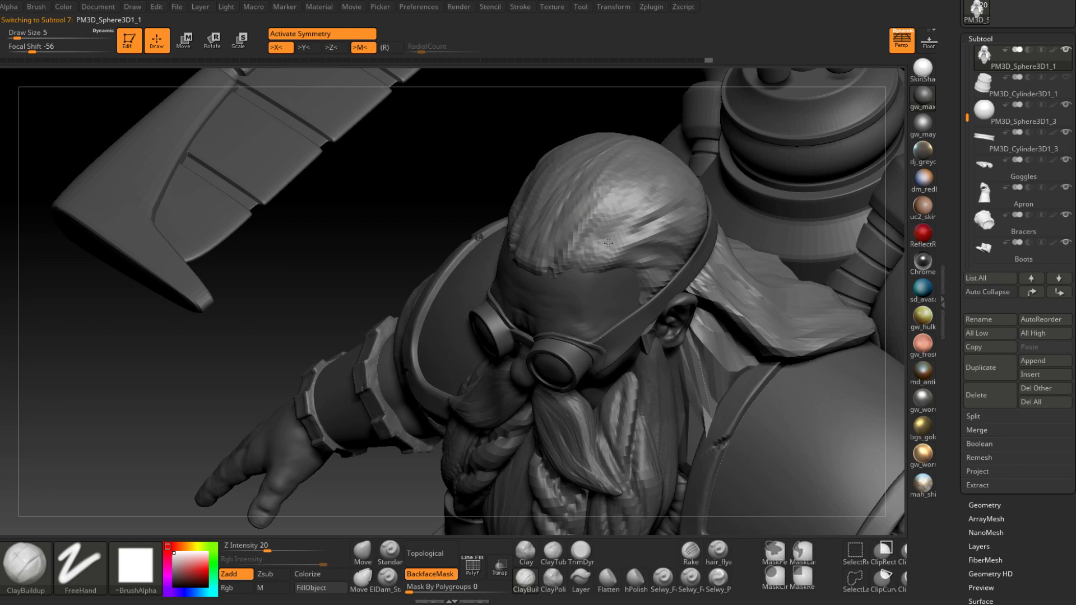
{"action": "left_click_drag", "start_coordinate": [609, 235], "coordinate": [597, 259]}
Build up more hair strands with ClayBuildup along the front hairline towards the temple.
{"action": "mouse_move", "coordinate": [601, 278]}
{"action": "right_mouse_down"}
{"action": "mouse_move", "coordinate": [630, 264]}
{"action": "mouse_move", "coordinate": [612, 276]}
{"action": "right_mouse_up"}
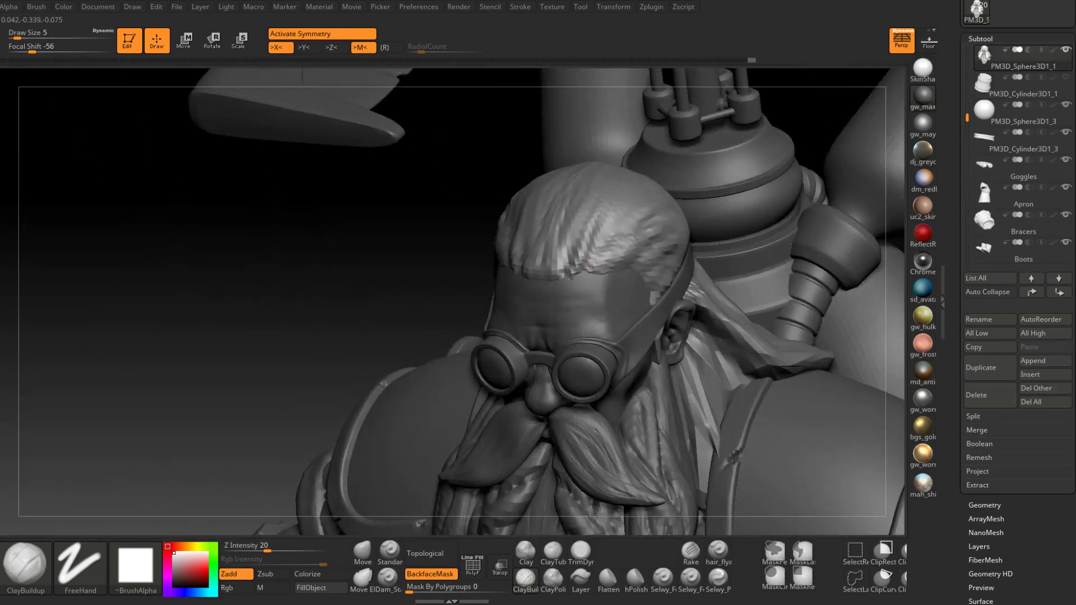
{"action": "left_click_drag", "start_coordinate": [560, 274], "coordinate": [638, 264]}
{"action": "right_click_drag", "start_coordinate": [638, 264], "coordinate": [628, 265]}
{"action": "mouse_move", "coordinate": [631, 263]}
{"action": "left_mouse_down"}
{"action": "mouse_move", "coordinate": [651, 273]}
{"action": "mouse_move", "coordinate": [653, 297]}
{"action": "left_mouse_up"}
{"action": "mouse_move", "coordinate": [650, 295]}
{"action": "right_mouse_down"}
{"action": "mouse_move", "coordinate": [629, 315]}
{"action": "mouse_move", "coordinate": [647, 302]}
{"action": "right_mouse_up"}
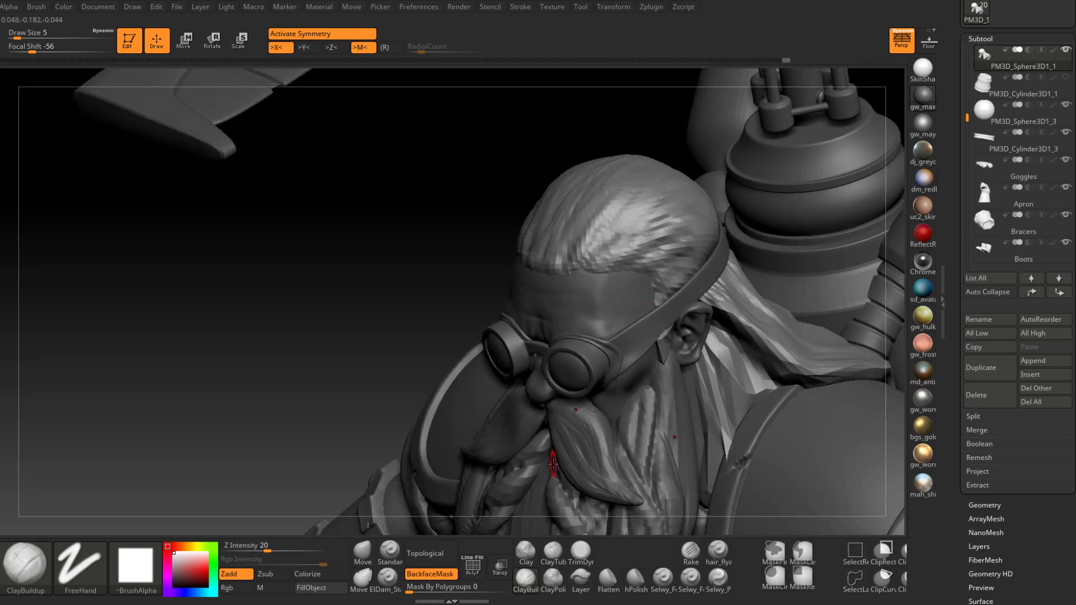
Carve grooves between the strands at the front hairline with Dam_Standard at draw size 5.
{"action": "left_click", "coordinate": [387, 577]}
{"action": "right_click_drag", "start_coordinate": [419, 480], "coordinate": [554, 272]}
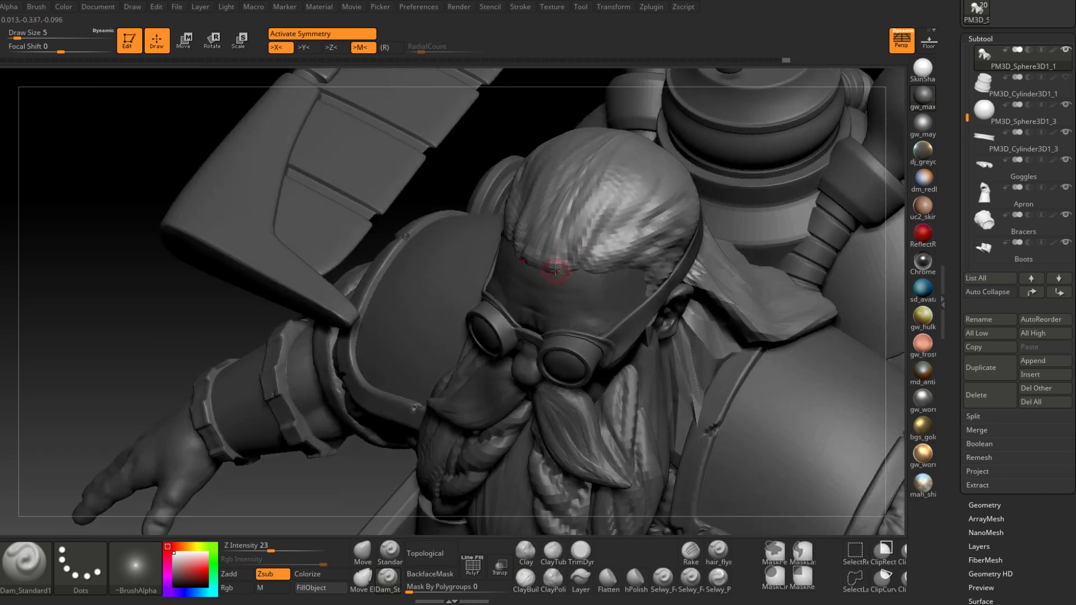
{"action": "mouse_move", "coordinate": [552, 251]}
{"action": "left_mouse_down"}
{"action": "mouse_move", "coordinate": [571, 202]}
{"action": "mouse_move", "coordinate": [551, 242]}
{"action": "left_mouse_up"}
{"action": "left_click_drag", "start_coordinate": [571, 206], "coordinate": [546, 268]}
{"action": "right_click_drag", "start_coordinate": [546, 268], "coordinate": [576, 257]}
{"action": "left_click_drag", "start_coordinate": [574, 255], "coordinate": [559, 270]}
{"action": "mouse_move", "coordinate": [593, 226]}
{"action": "left_mouse_down"}
{"action": "mouse_move", "coordinate": [605, 235]}
{"action": "mouse_move", "coordinate": [595, 247]}
{"action": "left_mouse_up"}
{"action": "right_click_drag", "start_coordinate": [611, 269], "coordinate": [577, 270]}
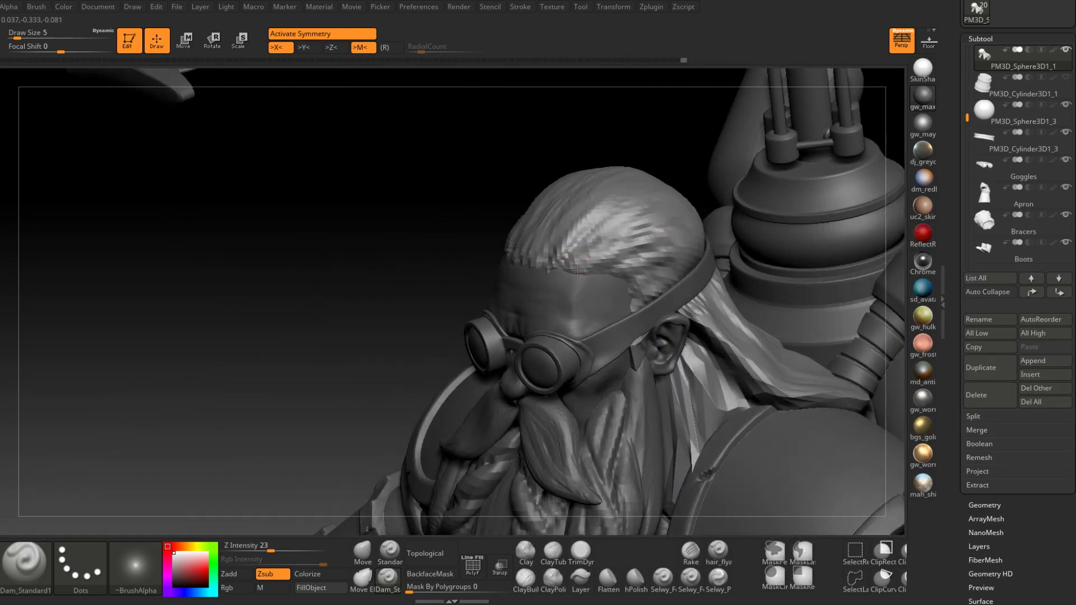
Continue the Dam_Standard grooves back over the crown and down the side of the hair to the goggle strap.
{"action": "mouse_move", "coordinate": [633, 228]}
{"action": "left_mouse_down"}
{"action": "mouse_move", "coordinate": [585, 257]}
{"action": "mouse_move", "coordinate": [651, 214]}
{"action": "mouse_move", "coordinate": [602, 260]}
{"action": "left_mouse_up"}
{"action": "mouse_move", "coordinate": [645, 227]}
{"action": "right_mouse_down"}
{"action": "mouse_move", "coordinate": [627, 260]}
{"action": "mouse_move", "coordinate": [615, 248]}
{"action": "right_mouse_up"}
{"action": "left_click_drag", "start_coordinate": [594, 219], "coordinate": [677, 150]}
{"action": "right_click_drag", "start_coordinate": [561, 190], "coordinate": [542, 243]}
{"action": "left_click_drag", "start_coordinate": [542, 243], "coordinate": [664, 135]}
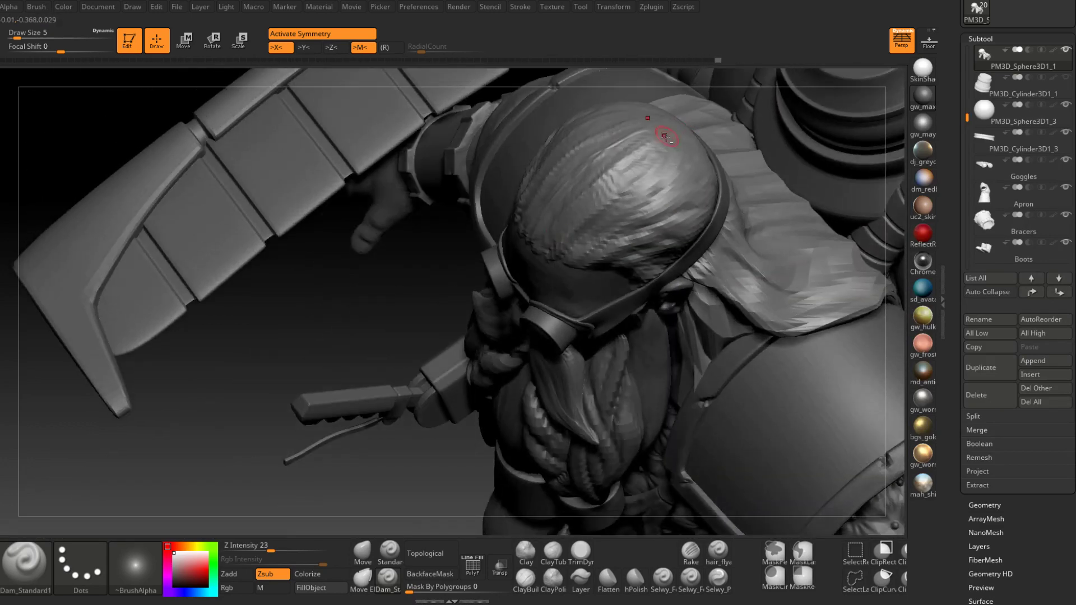
{"action": "right_click_drag", "start_coordinate": [664, 136], "coordinate": [625, 273]}
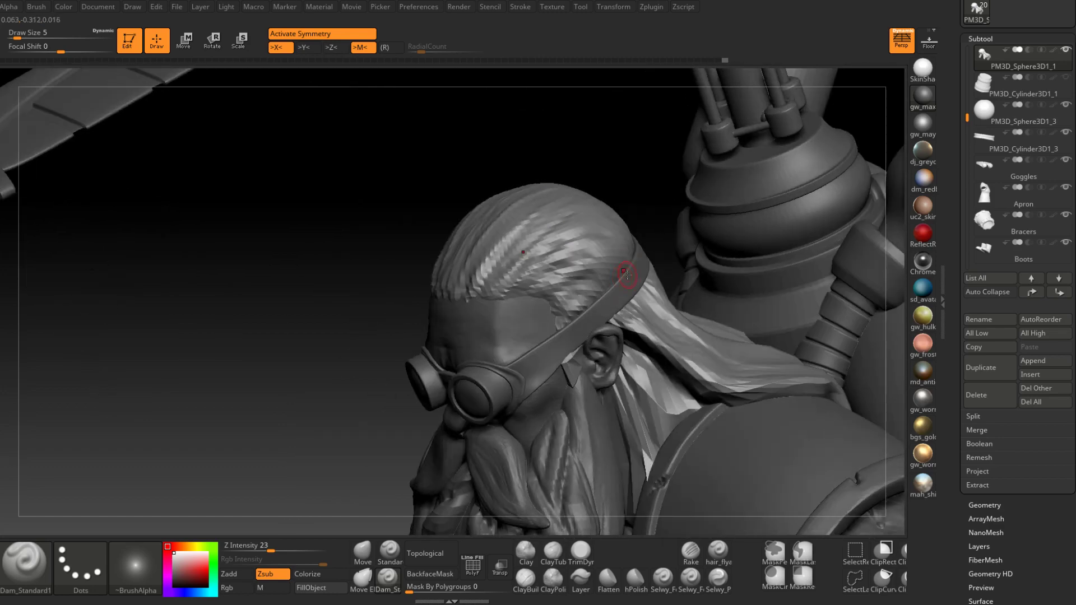
{"action": "mouse_move", "coordinate": [626, 274]}
{"action": "left_mouse_down"}
{"action": "mouse_move", "coordinate": [577, 285]}
{"action": "mouse_move", "coordinate": [600, 283]}
{"action": "left_mouse_up"}
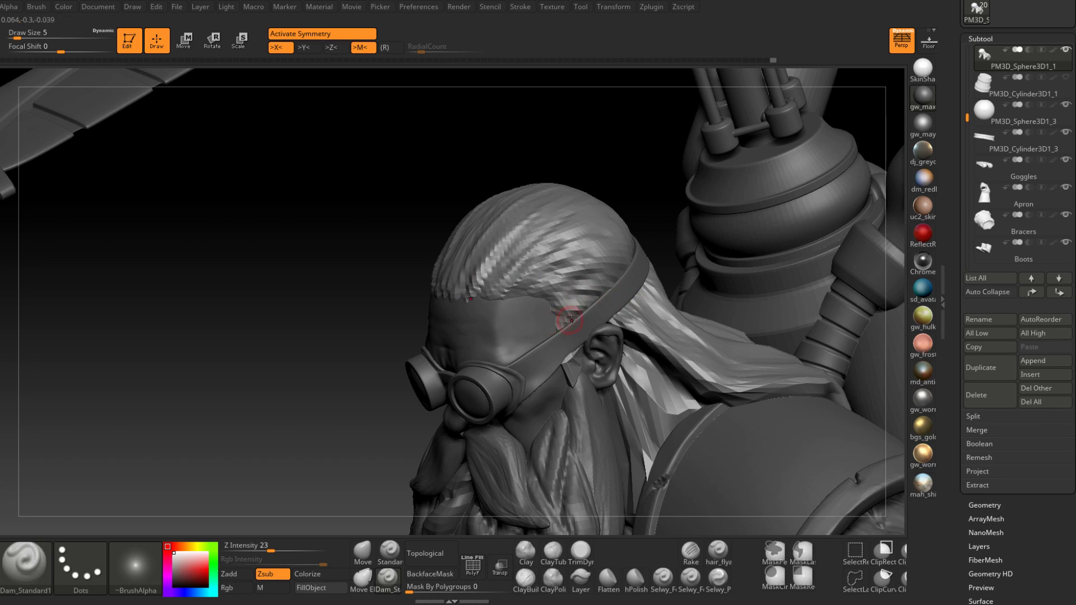
Reshape the long hair beside the neck and shoulder with the Move brush at draw size 23 and save the project.
{"action": "mouse_move", "coordinate": [600, 282]}
{"action": "right_mouse_down"}
{"action": "mouse_move", "coordinate": [588, 301]}
{"action": "mouse_move", "coordinate": [595, 287]}
{"action": "mouse_move", "coordinate": [534, 309]}
{"action": "mouse_move", "coordinate": [512, 365]}
{"action": "mouse_move", "coordinate": [500, 347]}
{"action": "right_mouse_up"}
{"action": "left_click", "coordinate": [373, 548]}
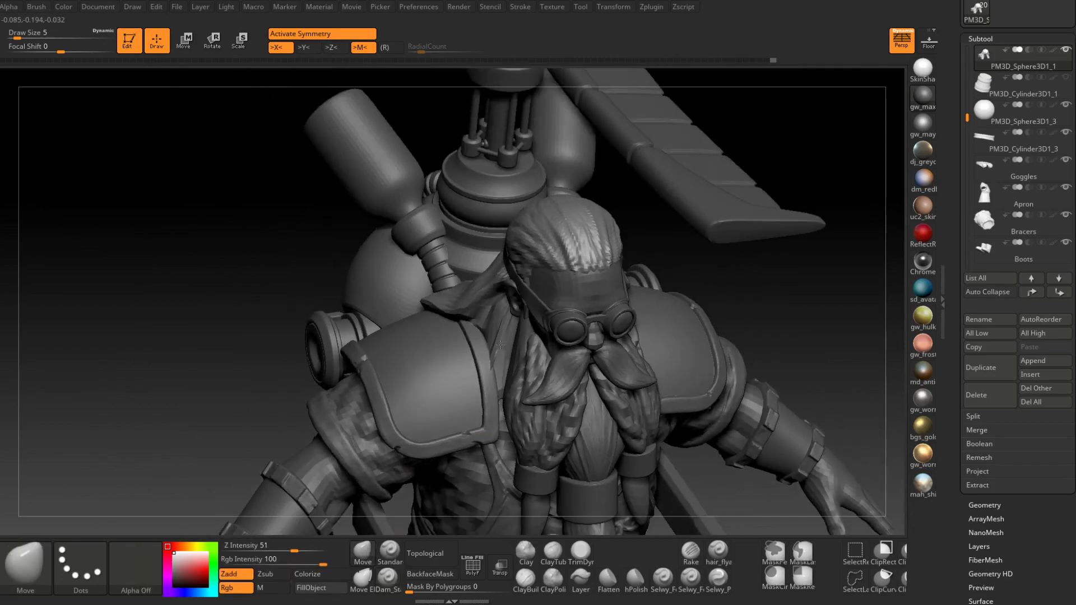
{"action": "key", "text": "space"}
{"action": "left_click_drag", "start_coordinate": [502, 344], "coordinate": [509, 345]}
{"action": "mouse_move", "coordinate": [489, 359]}
{"action": "right_mouse_down"}
{"action": "mouse_move", "coordinate": [499, 356]}
{"action": "mouse_move", "coordinate": [485, 396]}
{"action": "mouse_move", "coordinate": [480, 353]}
{"action": "right_mouse_up"}
{"action": "key", "text": "space"}
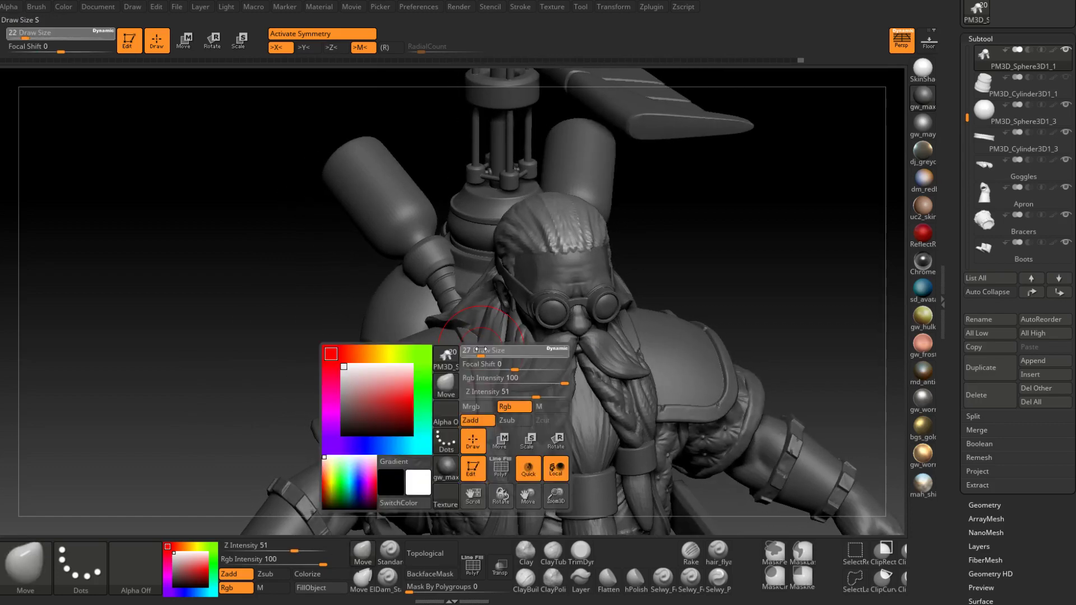
{"action": "left_click_drag", "start_coordinate": [474, 344], "coordinate": [479, 344]}
{"action": "right_click_drag", "start_coordinate": [479, 344], "coordinate": [505, 363]}
{"action": "left_click_drag", "start_coordinate": [504, 364], "coordinate": [509, 374]}
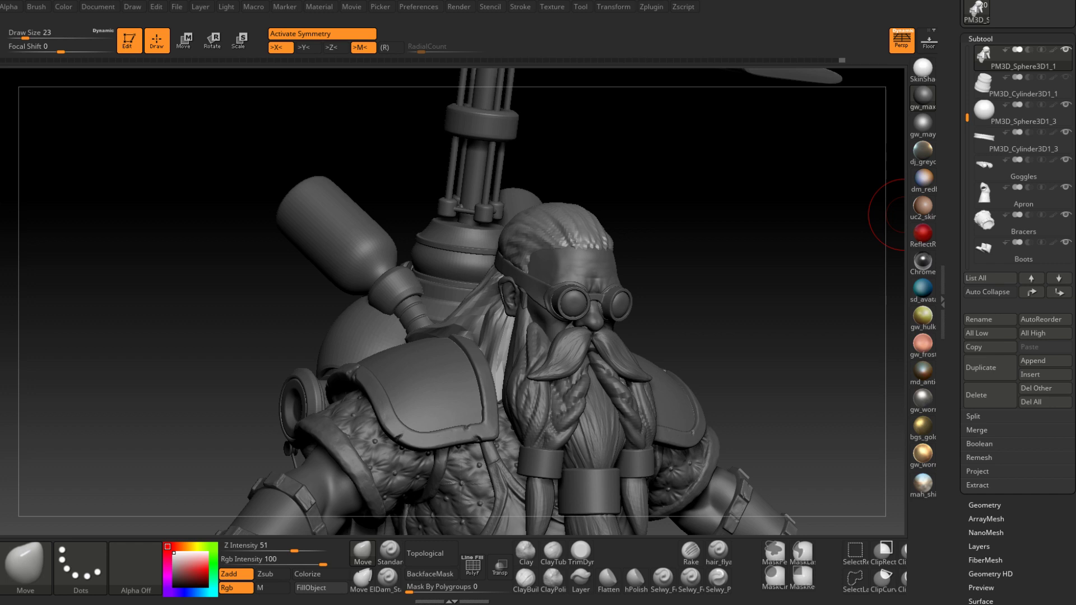
{"action": "key", "text": "ctrl+s"}
Inspect the whole dwarf from several angles, covering the apron, propeller, backpack, hair and goggles.
{"action": "left_click_drag", "start_coordinate": [880, 224], "coordinate": [529, 238]}
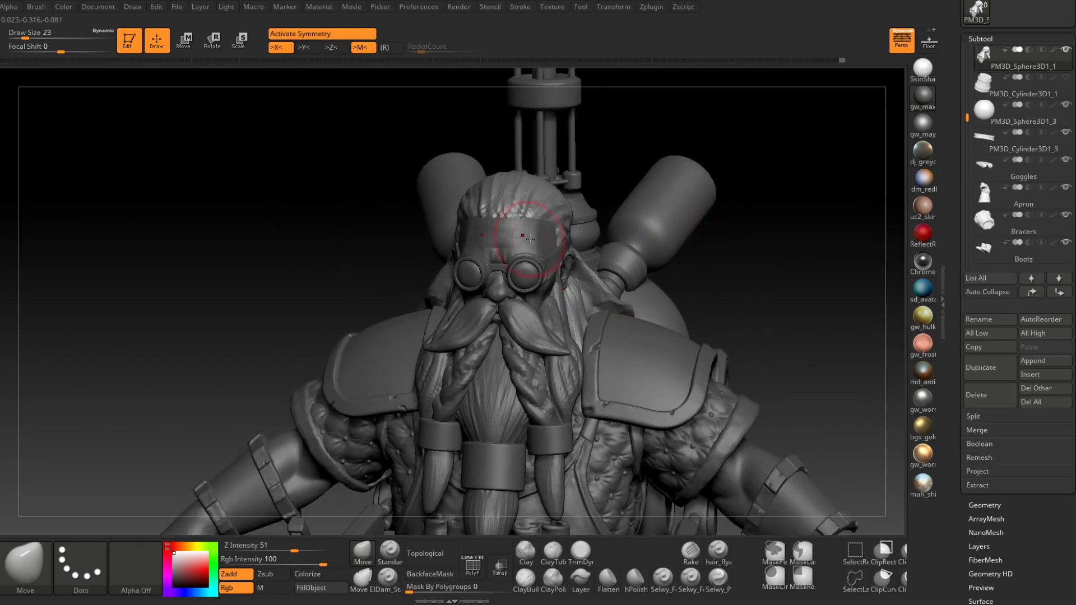
{"action": "right_click_drag", "start_coordinate": [530, 238], "coordinate": [477, 249]}
{"action": "right_click_drag", "start_coordinate": [633, 526], "coordinate": [609, 326], "text": "alt"}
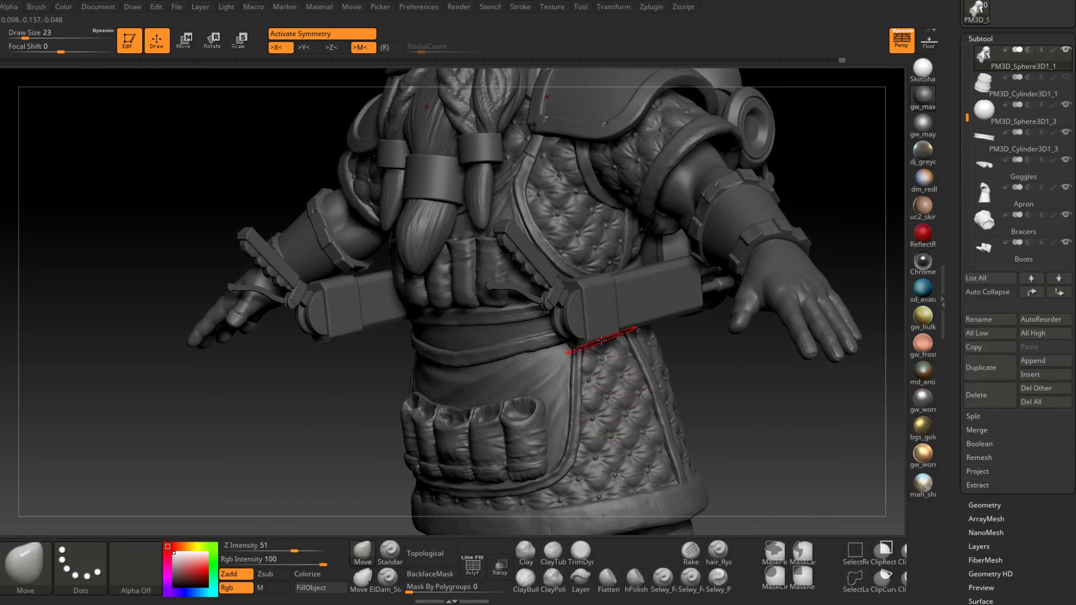
{"action": "right_click_drag", "start_coordinate": [605, 342], "coordinate": [550, 282], "text": "alt"}
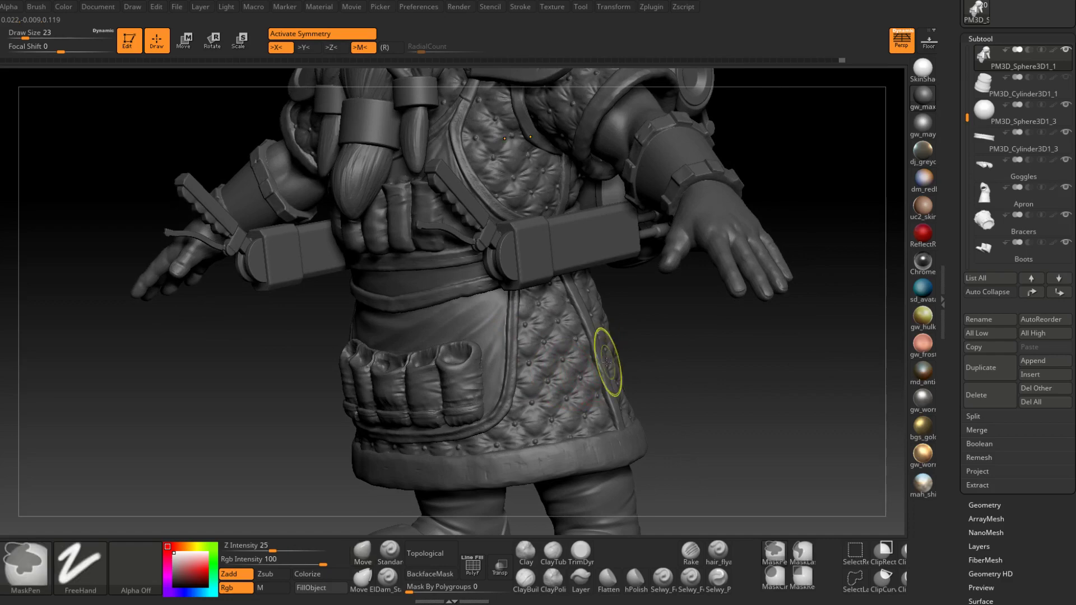
{"action": "mouse_move", "coordinate": [608, 364]}
{"action": "right_mouse_down", "text": "ctrl"}
{"action": "mouse_move", "coordinate": [594, 336]}
{"action": "mouse_move", "coordinate": [576, 362]}
{"action": "mouse_move", "coordinate": [521, 348]}
{"action": "right_mouse_up", "text": "ctrl"}
{"action": "right_click_drag", "start_coordinate": [522, 386], "coordinate": [519, 538]}
{"action": "right_click_drag", "start_coordinate": [586, 247], "coordinate": [517, 433], "text": "alt"}
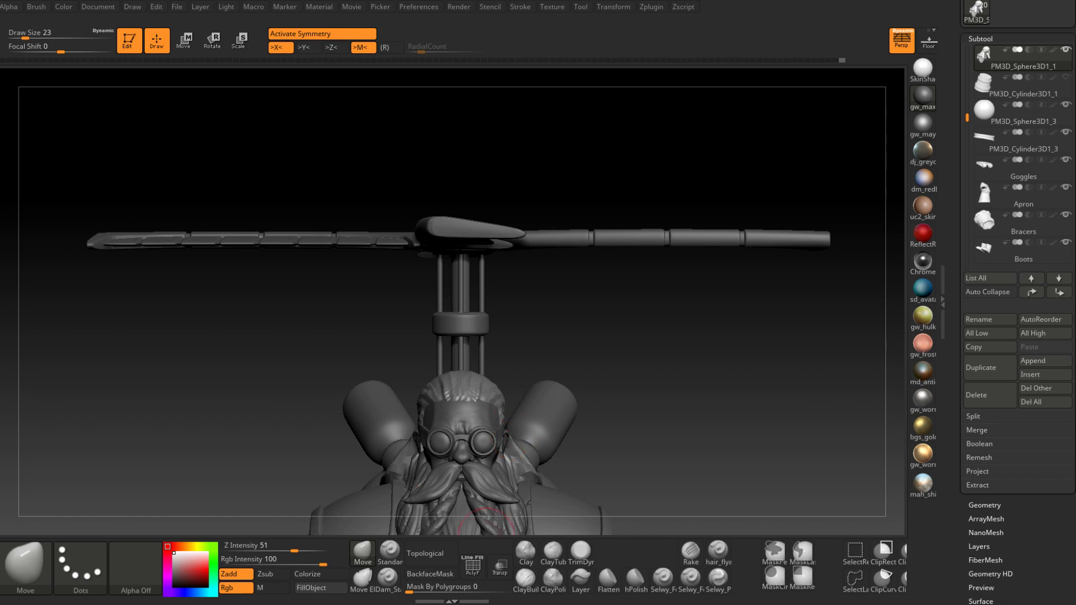
{"action": "right_click_drag", "start_coordinate": [670, 327], "coordinate": [662, 344]}
{"action": "mouse_move", "coordinate": [447, 417]}
{"action": "right_mouse_down", "text": "alt"}
{"action": "mouse_move", "coordinate": [502, 298]}
{"action": "mouse_move", "coordinate": [532, 364]}
{"action": "mouse_move", "coordinate": [549, 370]}
{"action": "mouse_move", "coordinate": [561, 359]}
{"action": "mouse_move", "coordinate": [546, 346]}
{"action": "mouse_move", "coordinate": [541, 359]}
{"action": "right_mouse_up", "text": "alt"}
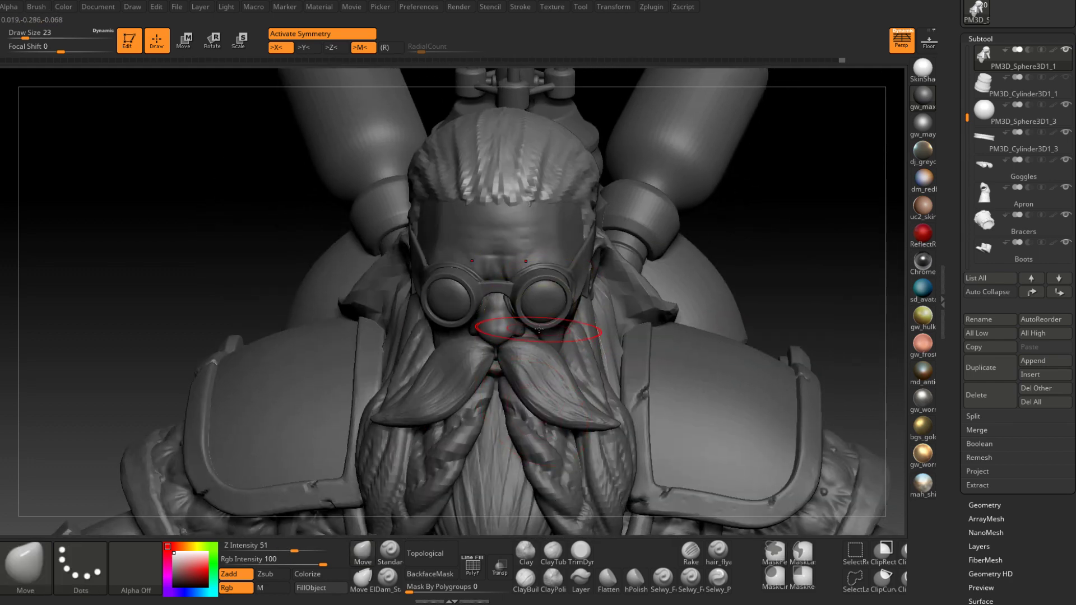
{"action": "right_click_drag", "start_coordinate": [539, 330], "coordinate": [572, 304]}
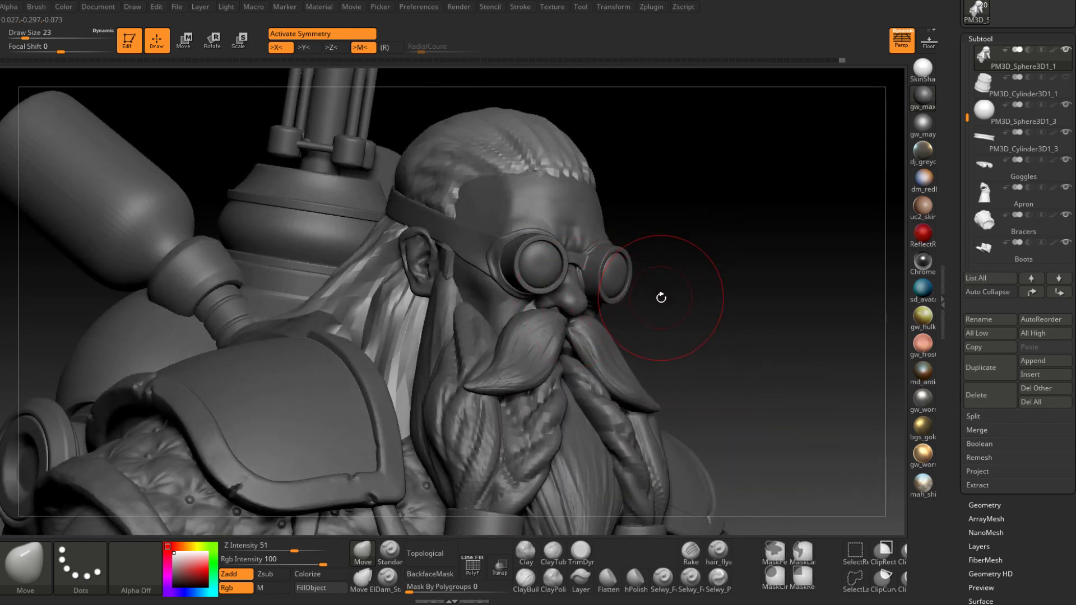
Try remeshing the hair with DynaMesh at resolution 128 and undo the remesh.
{"action": "left_click", "coordinate": [989, 505]}
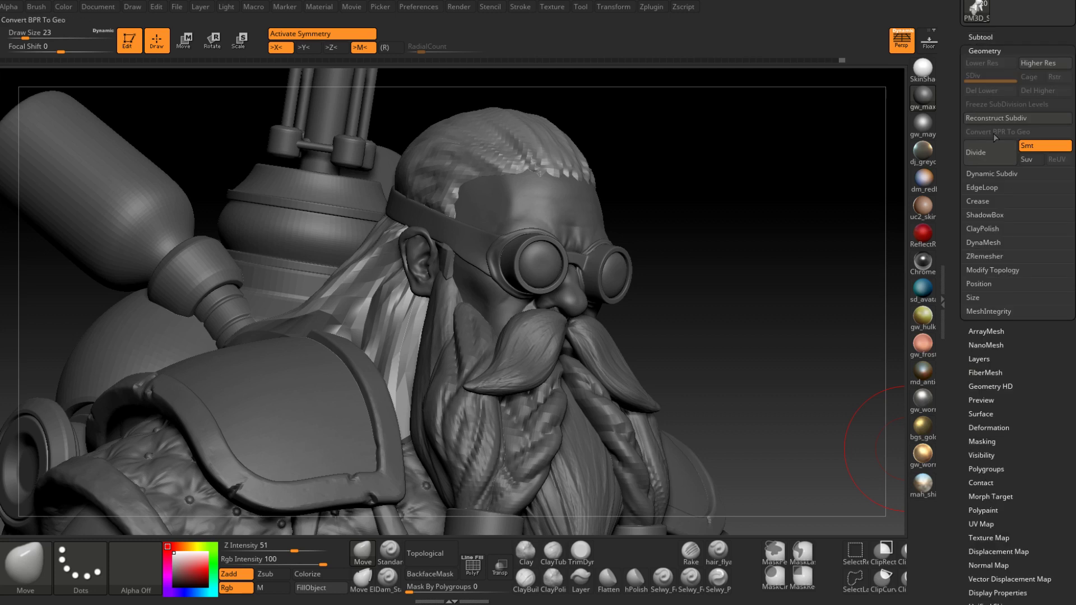
{"action": "left_click", "coordinate": [984, 242]}
{"action": "left_click", "coordinate": [989, 262]}
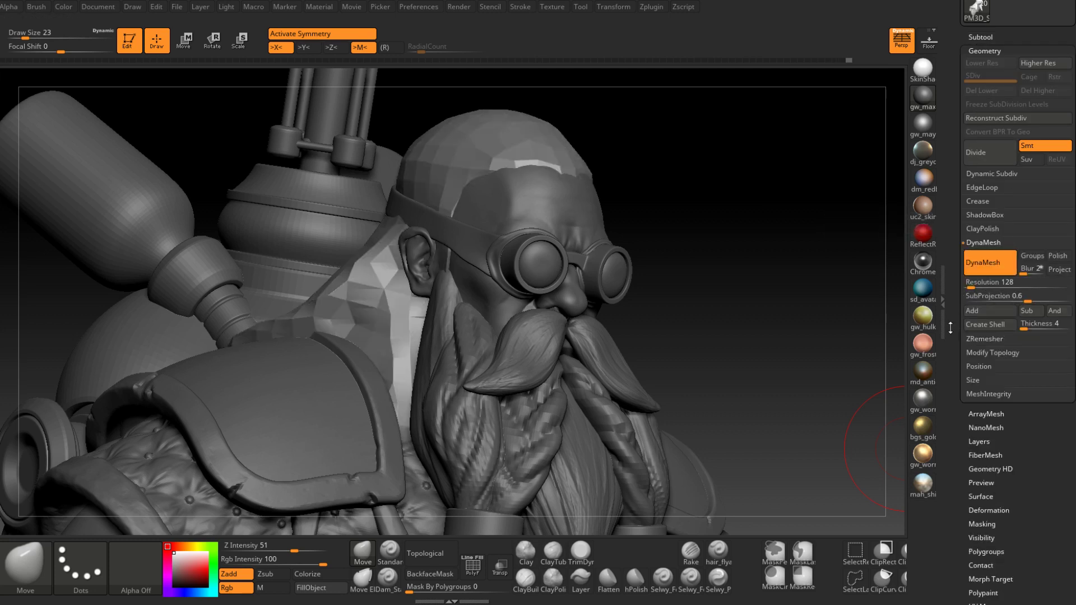
{"action": "mouse_move", "coordinate": [924, 341]}
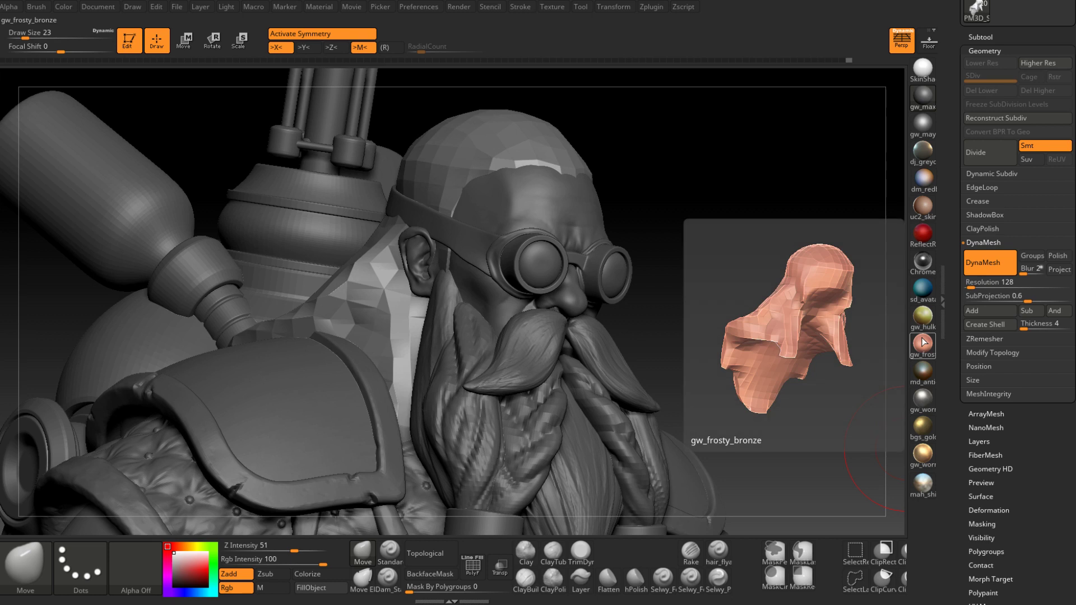
{"action": "key", "text": "ctrl+z"}
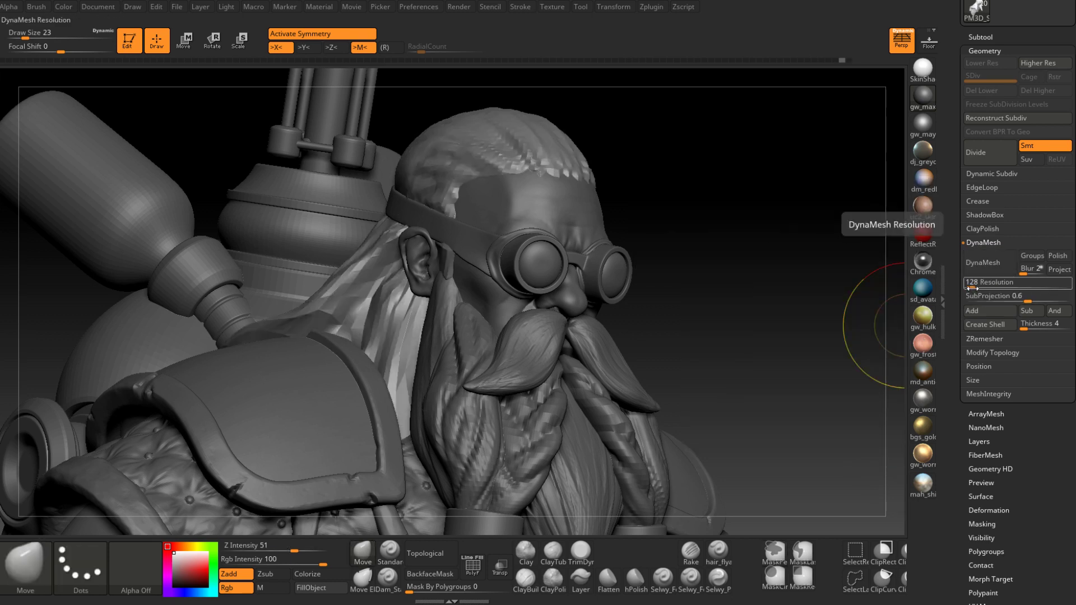
Remesh the hair with DynaMesh at resolution 856.
{"action": "left_click_drag", "start_coordinate": [970, 283], "coordinate": [990, 288]}
{"action": "left_click", "coordinate": [982, 263]}
{"action": "mouse_move", "coordinate": [813, 476]}
{"action": "left_mouse_down"}
{"action": "mouse_move", "coordinate": [276, 522]}
{"action": "mouse_move", "coordinate": [493, 504]}
{"action": "left_mouse_up"}
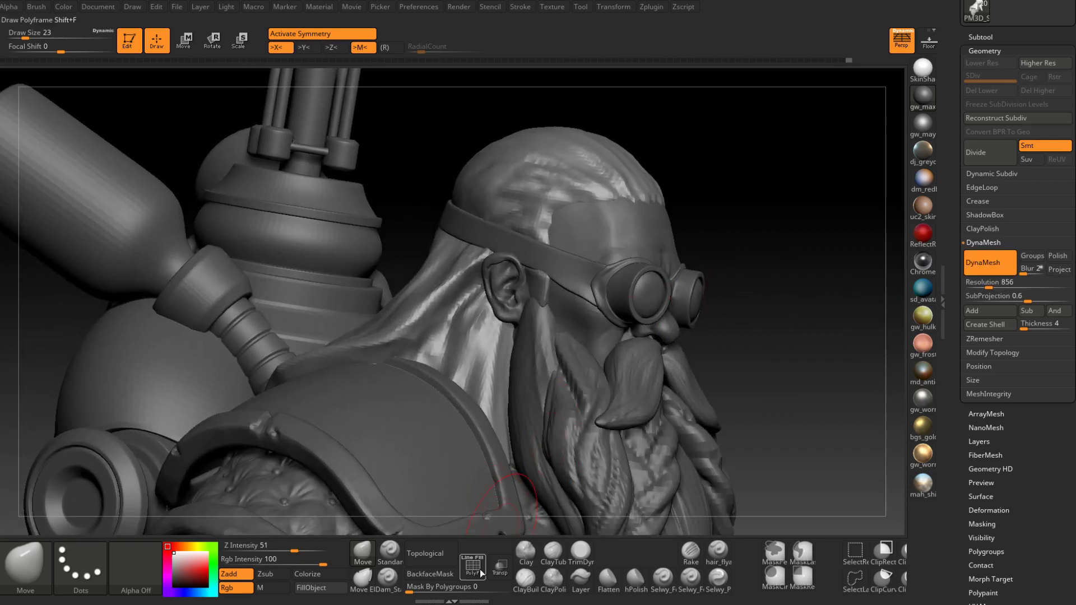
Carve vertical strand grooves into the hair below the ear with the Dam_Standard brush at draw size 8.
{"action": "left_click", "coordinate": [387, 578]}
{"action": "key", "text": "space"}
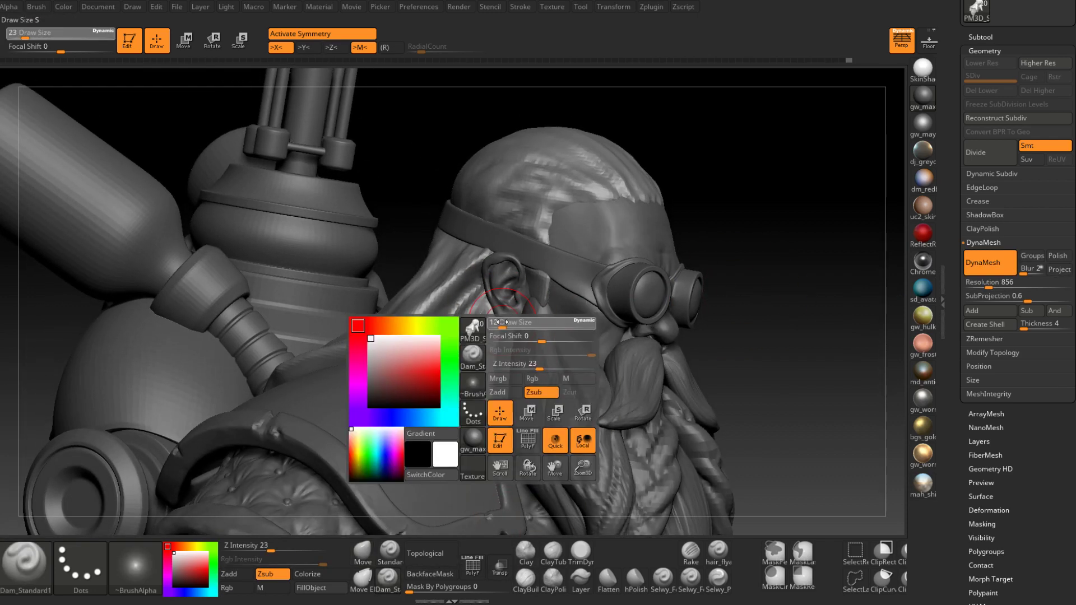
{"action": "mouse_move", "coordinate": [524, 324]}
{"action": "left_mouse_down"}
{"action": "mouse_move", "coordinate": [492, 328]}
{"action": "mouse_move", "coordinate": [464, 390]}
{"action": "left_mouse_up"}
{"action": "left_click_drag", "start_coordinate": [488, 317], "coordinate": [466, 391]}
{"action": "right_click_drag", "start_coordinate": [518, 300], "coordinate": [488, 330]}
{"action": "mouse_move", "coordinate": [488, 330]}
{"action": "left_mouse_down"}
{"action": "mouse_move", "coordinate": [468, 392]}
{"action": "mouse_move", "coordinate": [487, 401]}
{"action": "left_mouse_up"}
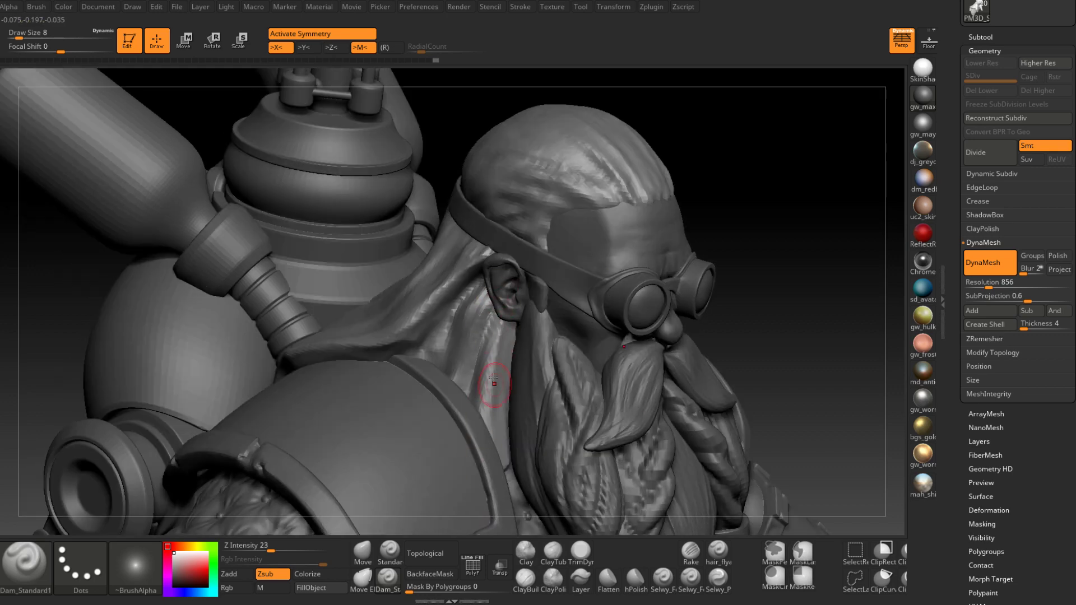
{"action": "right_click_drag", "start_coordinate": [523, 337], "coordinate": [508, 311]}
{"action": "mouse_move", "coordinate": [508, 314]}
{"action": "left_mouse_down"}
{"action": "mouse_move", "coordinate": [487, 409]}
{"action": "mouse_move", "coordinate": [501, 465]}
{"action": "left_mouse_up"}
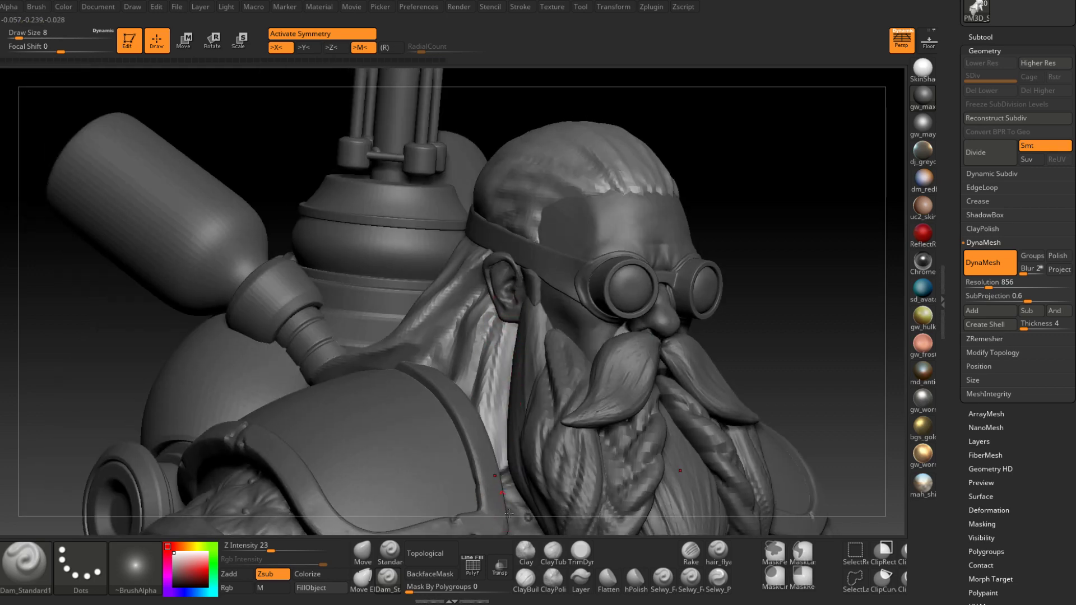
Extend the strand grooves from below the ear down the neck to where the hair meets the shoulder armour and beard.
{"action": "right_click_drag", "start_coordinate": [513, 337], "coordinate": [493, 331]}
{"action": "left_click_drag", "start_coordinate": [505, 324], "coordinate": [486, 424]}
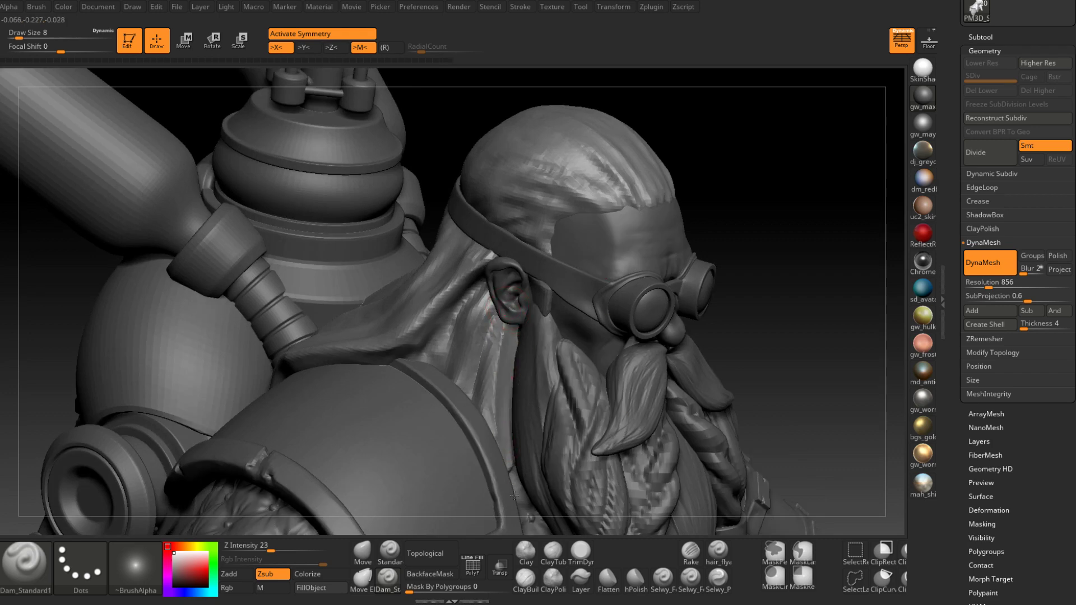
{"action": "left_click_drag", "start_coordinate": [484, 341], "coordinate": [517, 509]}
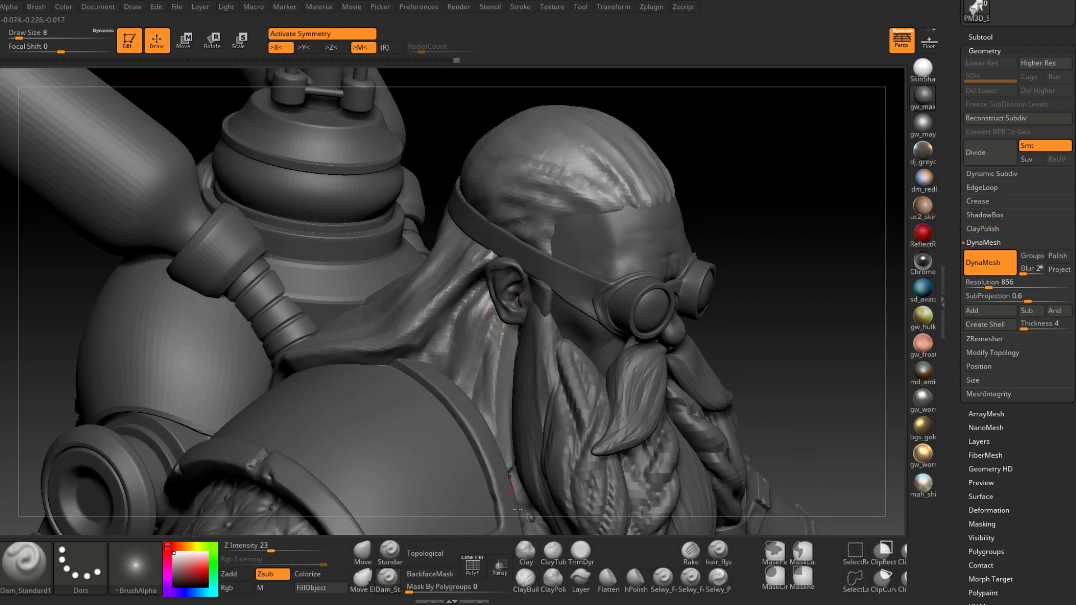
{"action": "mouse_move", "coordinate": [517, 505]}
{"action": "right_mouse_down"}
{"action": "mouse_move", "coordinate": [465, 493]}
{"action": "mouse_move", "coordinate": [515, 488]}
{"action": "right_mouse_up"}
{"action": "left_click_drag", "start_coordinate": [483, 367], "coordinate": [521, 493]}
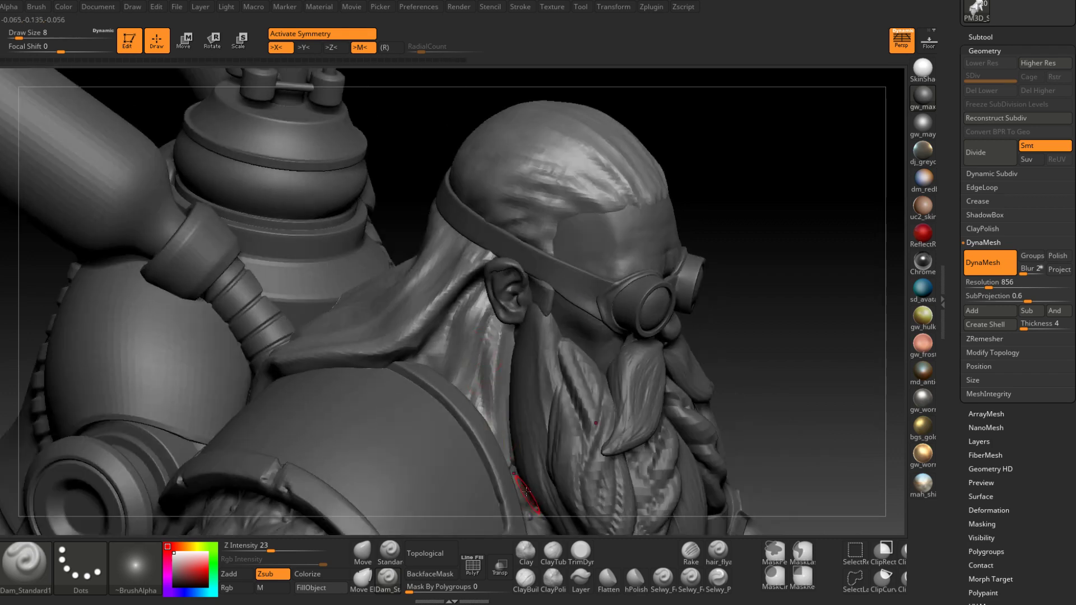
{"action": "mouse_move", "coordinate": [494, 397]}
{"action": "right_mouse_down"}
{"action": "mouse_move", "coordinate": [475, 390]}
{"action": "mouse_move", "coordinate": [468, 339]}
{"action": "right_mouse_up"}
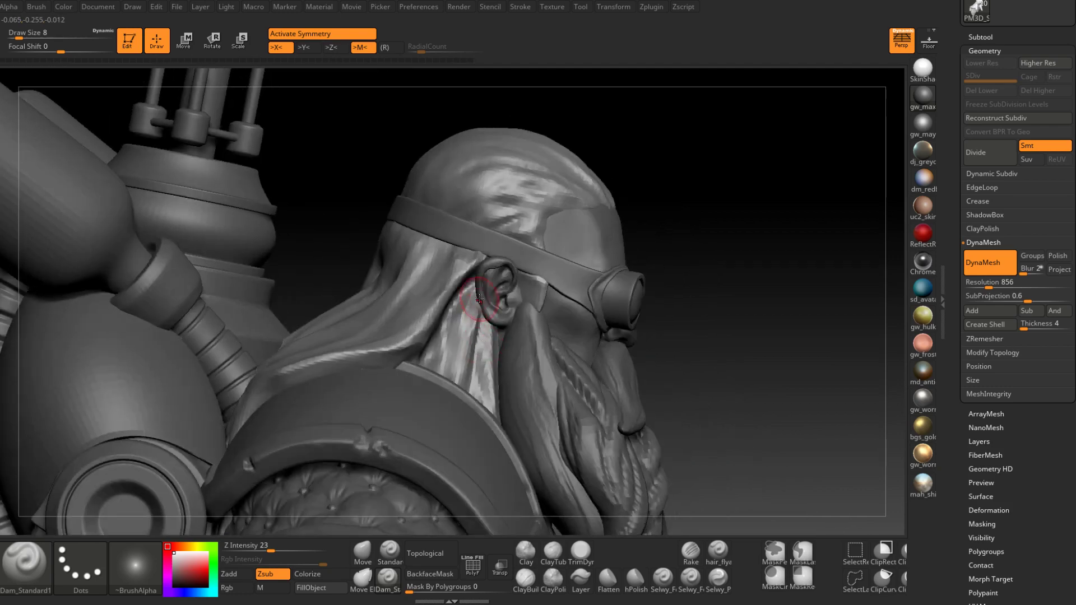
Smooth the hair just behind and below the ear, and carve a short groove along the back of the ear.
{"action": "right_click_drag", "start_coordinate": [483, 290], "coordinate": [476, 320]}
{"action": "key", "text": "shift"}
{"action": "left_click_drag", "start_coordinate": [476, 320], "coordinate": [459, 364], "text": "shift"}
{"action": "right_click_drag", "start_coordinate": [465, 359], "coordinate": [486, 303]}
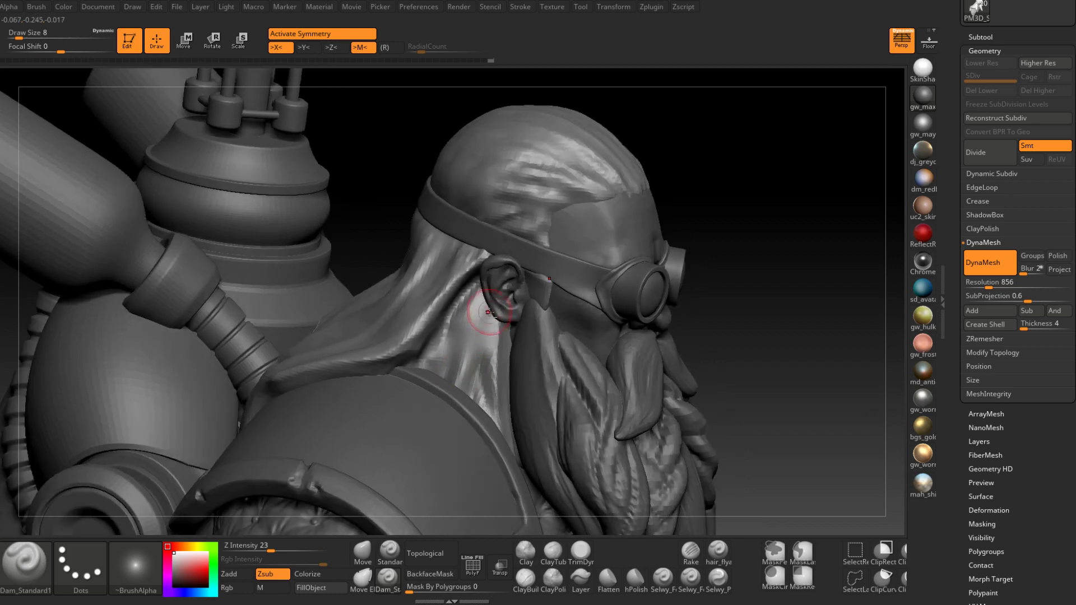
{"action": "mouse_move", "coordinate": [489, 289]}
{"action": "left_mouse_down"}
{"action": "mouse_move", "coordinate": [493, 279]}
{"action": "mouse_move", "coordinate": [465, 320]}
{"action": "left_mouse_up"}
{"action": "right_click_drag", "start_coordinate": [471, 344], "coordinate": [468, 354]}
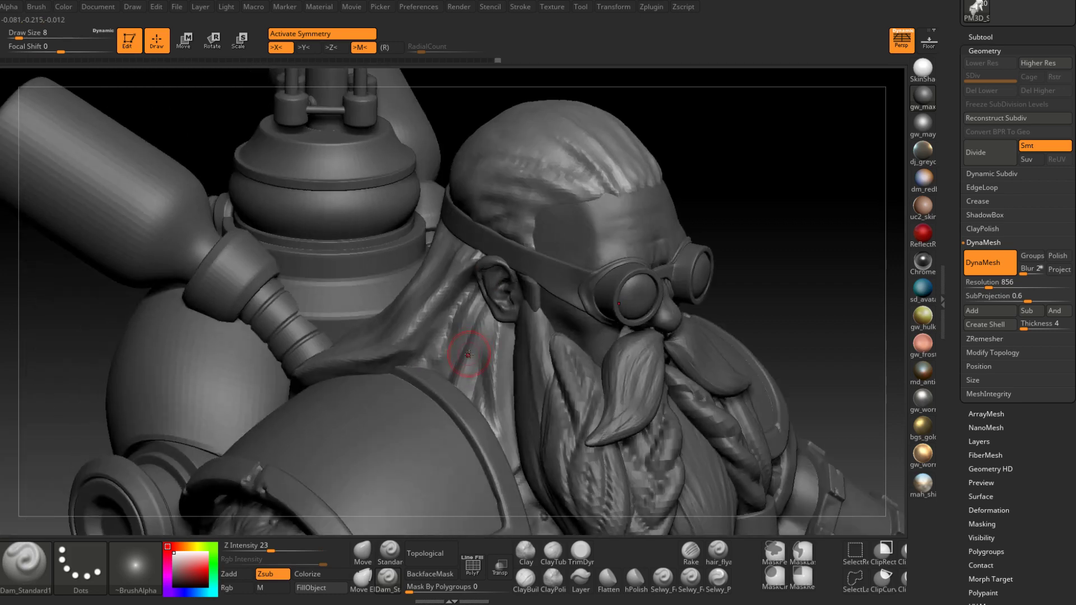
Carve long, fine parallel grooves into the hair lock directly beneath the earlobe.
{"action": "right_click_drag", "start_coordinate": [484, 314], "coordinate": [495, 301]}
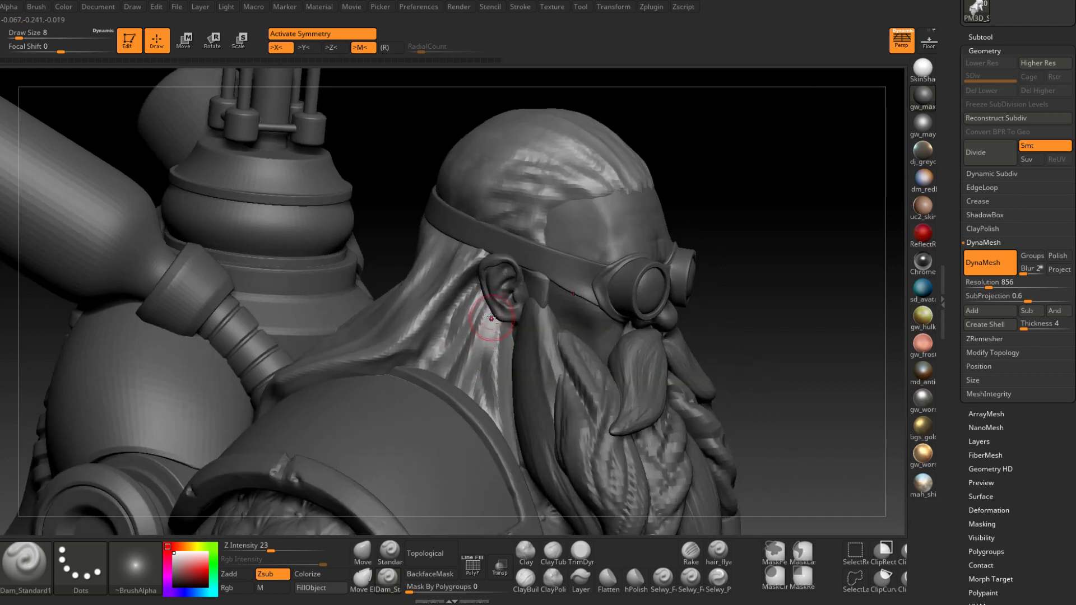
{"action": "left_click_drag", "start_coordinate": [489, 317], "coordinate": [486, 396]}
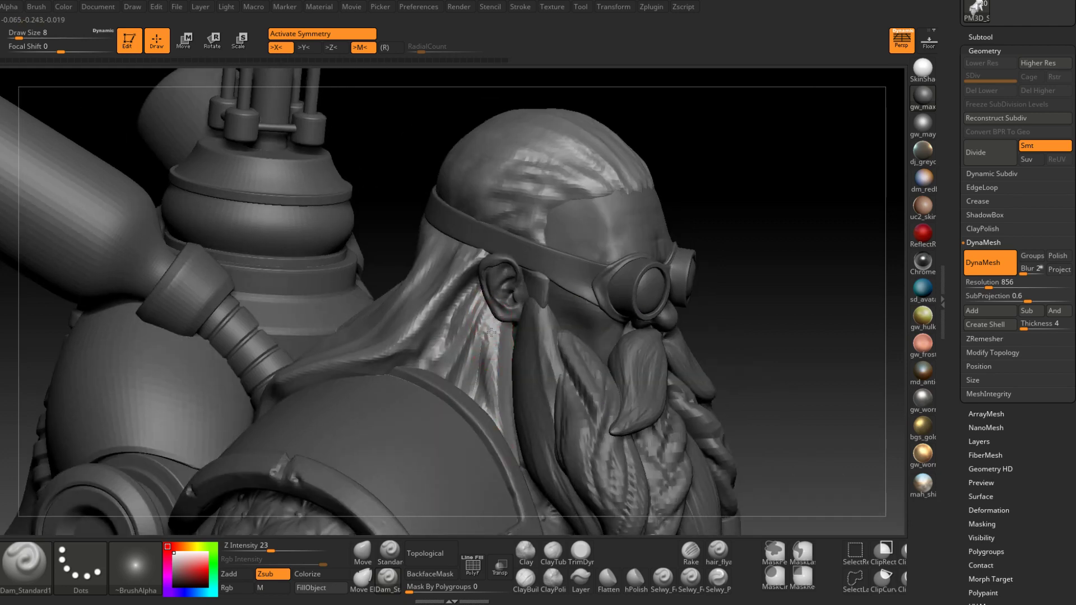
{"action": "left_click_drag", "start_coordinate": [492, 327], "coordinate": [499, 423]}
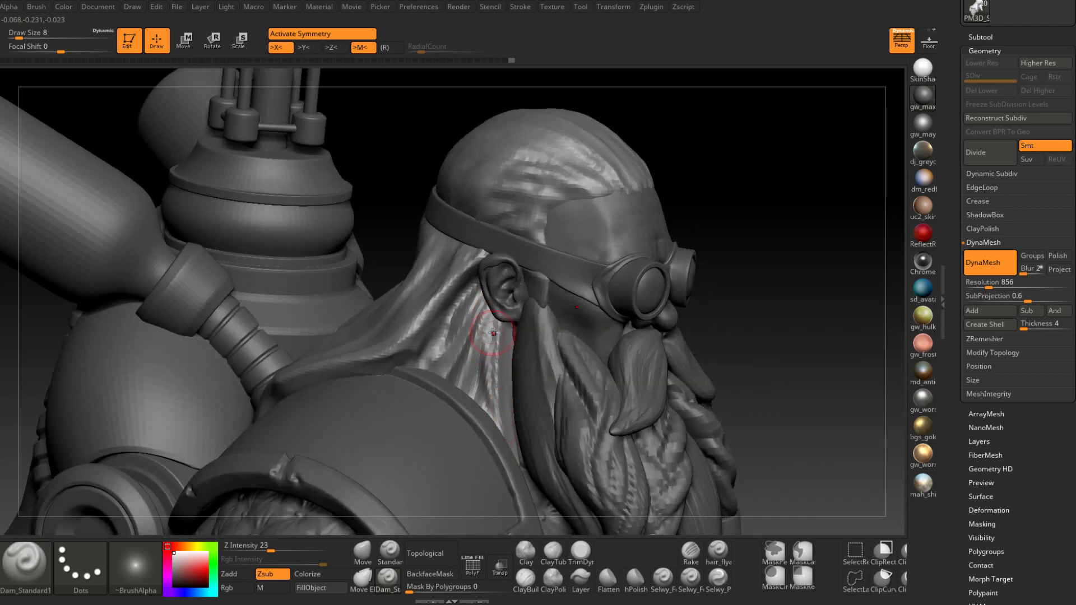
Carve grooves sweeping from behind the ear back over the shoulder armour toward the backpack hose.
{"action": "right_click_drag", "start_coordinate": [493, 333], "coordinate": [477, 311]}
{"action": "left_click_drag", "start_coordinate": [477, 312], "coordinate": [412, 359]}
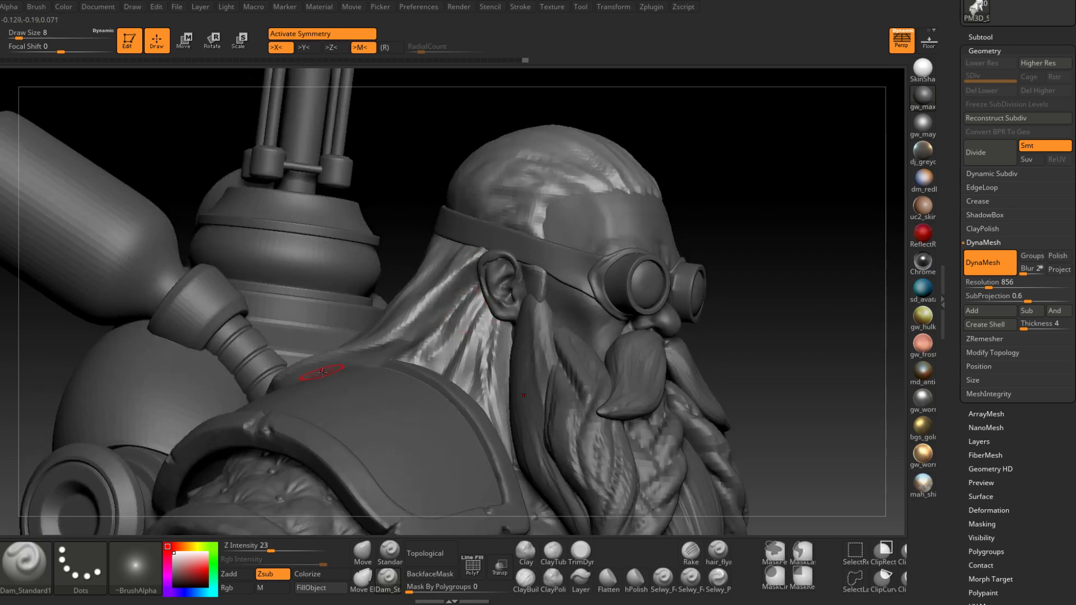
{"action": "mouse_move", "coordinate": [412, 359]}
{"action": "right_mouse_down"}
{"action": "mouse_move", "coordinate": [422, 367]}
{"action": "mouse_move", "coordinate": [415, 354]}
{"action": "right_mouse_up"}
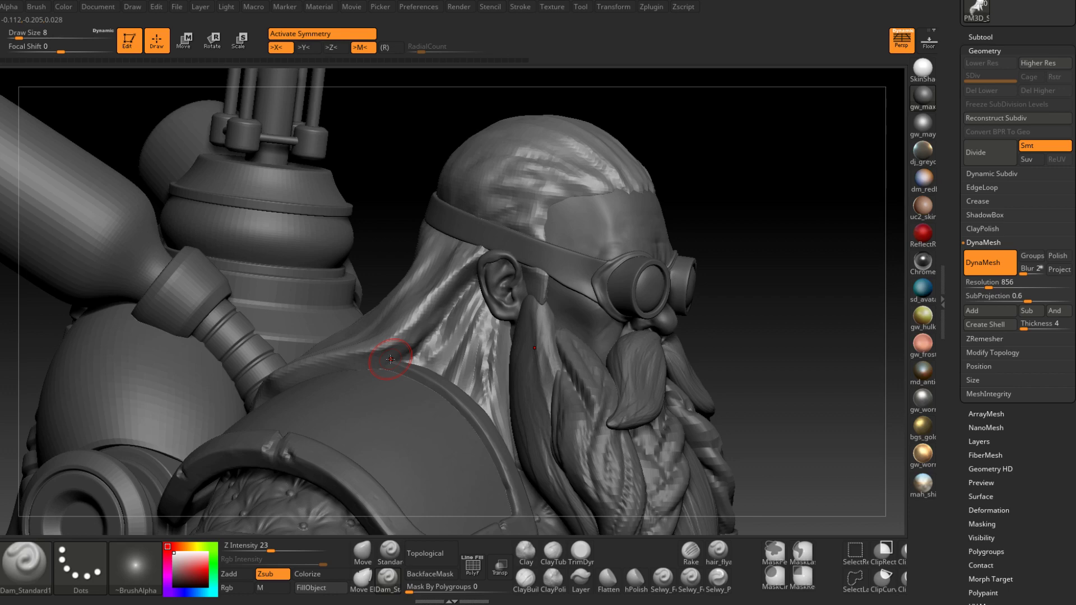
{"action": "right_click_drag", "start_coordinate": [463, 278], "coordinate": [465, 286]}
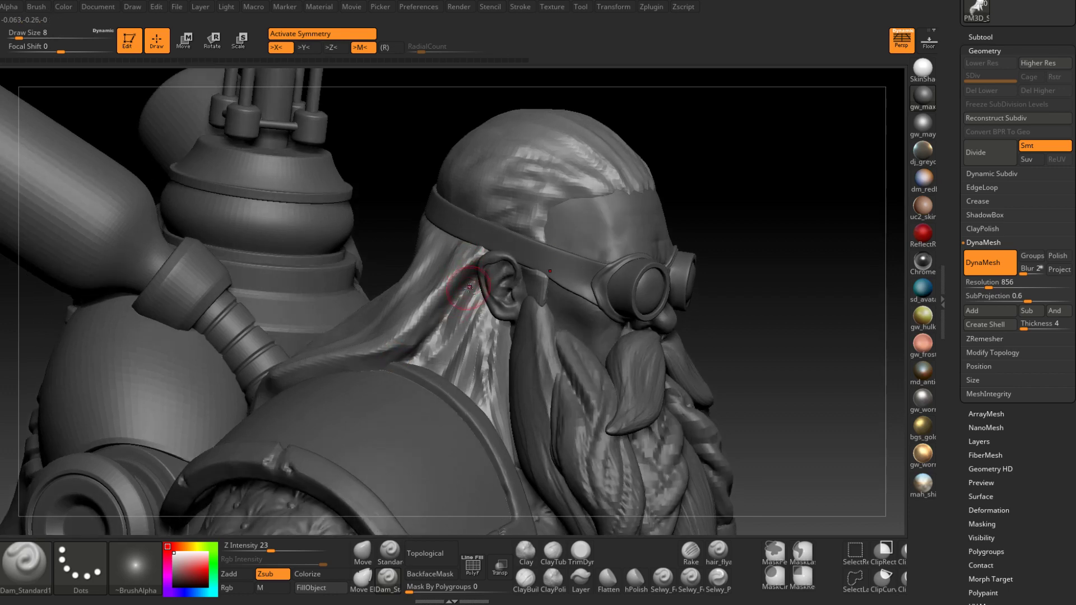
{"action": "left_click_drag", "start_coordinate": [469, 287], "coordinate": [326, 351]}
{"action": "right_click_drag", "start_coordinate": [341, 347], "coordinate": [387, 300]}
{"action": "mouse_move", "coordinate": [423, 317]}
{"action": "left_mouse_down"}
{"action": "mouse_move", "coordinate": [393, 344]}
{"action": "mouse_move", "coordinate": [343, 357]}
{"action": "left_mouse_up"}
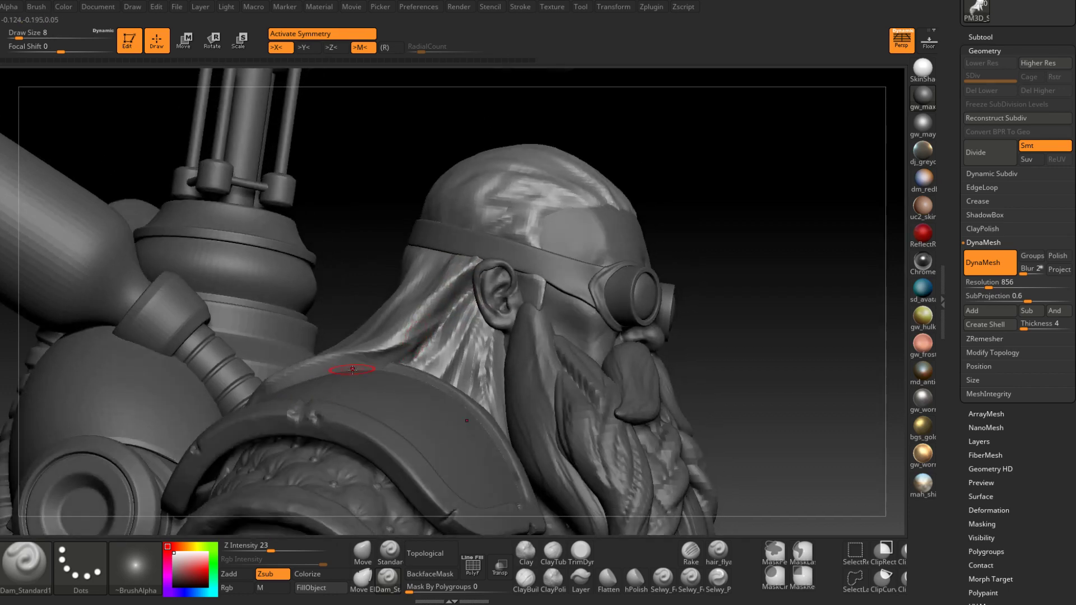
{"action": "right_click_drag", "start_coordinate": [352, 369], "coordinate": [385, 360]}
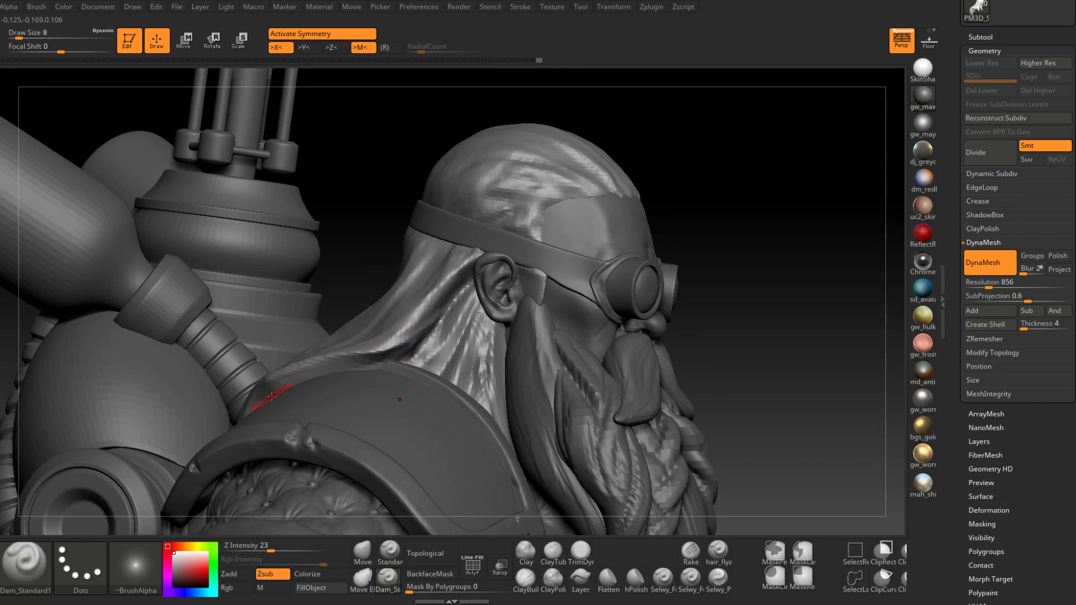
{"action": "mouse_move", "coordinate": [271, 396]}
{"action": "right_mouse_down"}
{"action": "mouse_move", "coordinate": [313, 442]}
{"action": "mouse_move", "coordinate": [344, 407]}
{"action": "right_mouse_up"}
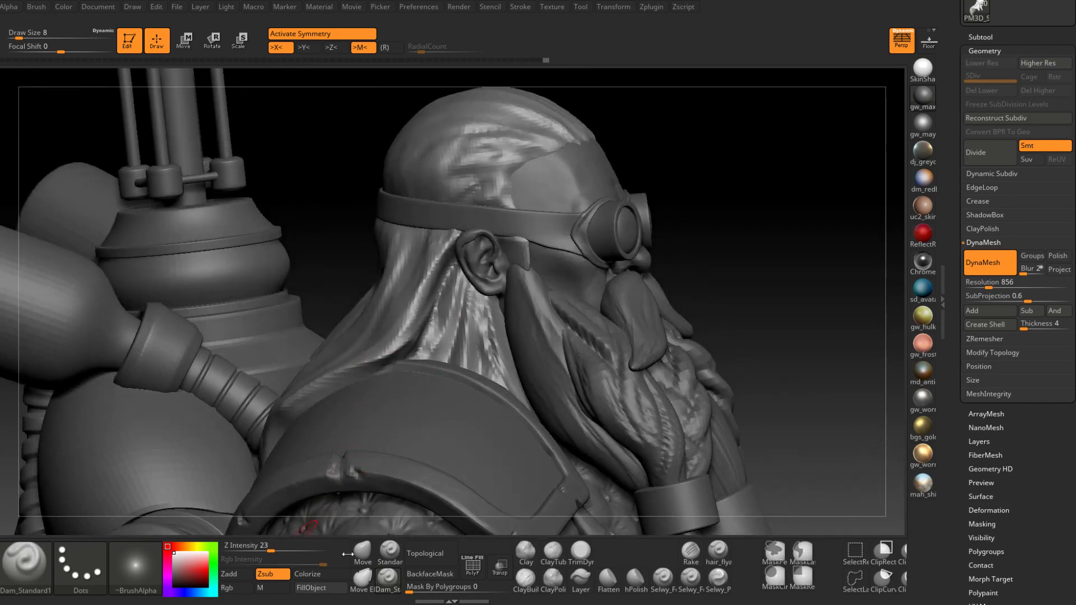
Reshape the lower edge of the hair resting on the shoulder armour with the Move brush at draw size 41.
{"action": "left_click", "coordinate": [360, 552]}
{"action": "right_click_drag", "start_coordinate": [372, 368], "coordinate": [367, 340]}
{"action": "key", "text": "space"}
{"action": "left_click_drag", "start_coordinate": [370, 361], "coordinate": [380, 360]}
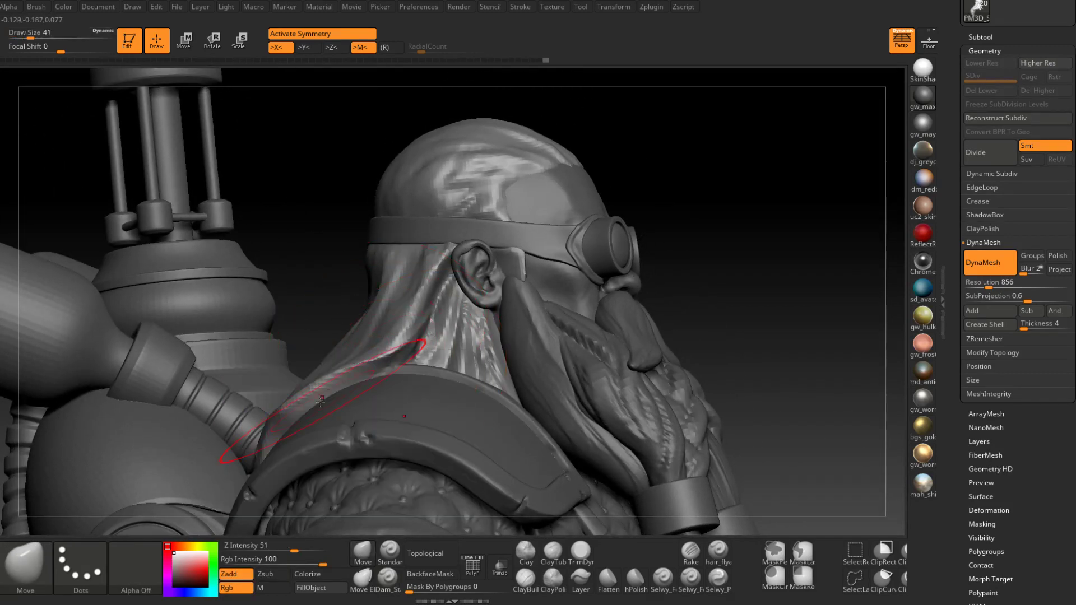
{"action": "mouse_move", "coordinate": [312, 410]}
{"action": "left_mouse_down"}
{"action": "mouse_move", "coordinate": [300, 421]}
{"action": "mouse_move", "coordinate": [336, 381]}
{"action": "mouse_move", "coordinate": [387, 359]}
{"action": "mouse_move", "coordinate": [393, 375]}
{"action": "left_mouse_up"}
Adjust the outer silhouette of the hair beside the neck with the Move brush, reducing the draw size to 17.
{"action": "mouse_move", "coordinate": [394, 374]}
{"action": "right_mouse_down"}
{"action": "mouse_move", "coordinate": [258, 402]}
{"action": "mouse_move", "coordinate": [408, 358]}
{"action": "right_mouse_up"}
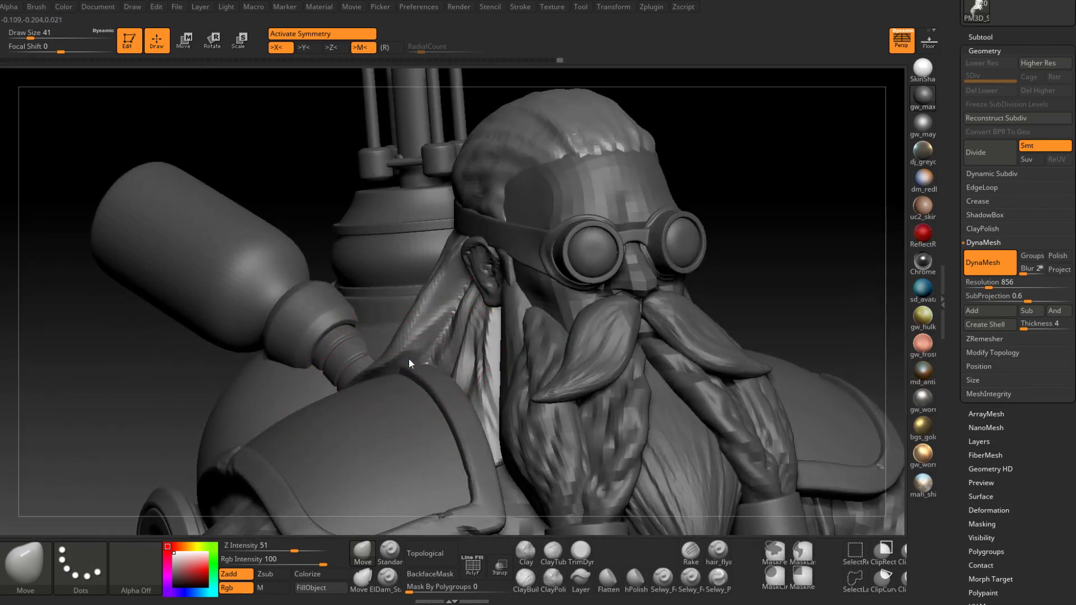
{"action": "key", "text": "bracketleft"}
{"action": "key", "text": "bracketleft"}
{"action": "left_click_drag", "start_coordinate": [390, 363], "coordinate": [400, 357]}
{"action": "mouse_move", "coordinate": [400, 358]}
{"action": "right_mouse_down"}
{"action": "mouse_move", "coordinate": [476, 353]}
{"action": "mouse_move", "coordinate": [414, 325]}
{"action": "right_mouse_up"}
{"action": "key", "text": "space"}
{"action": "left_click_drag", "start_coordinate": [415, 317], "coordinate": [424, 297]}
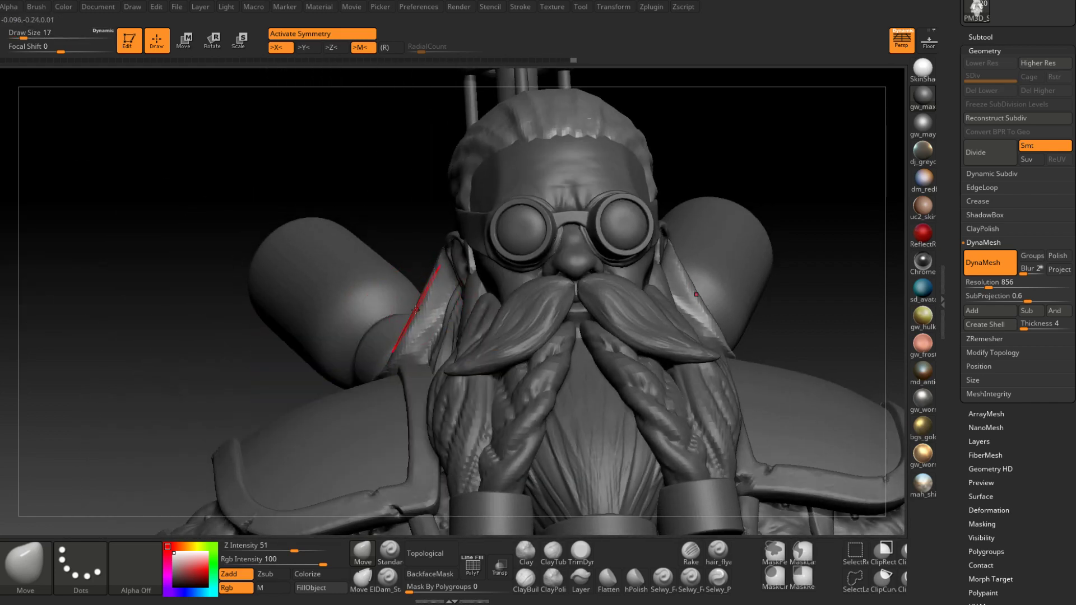
Build up the hair behind the ear and over the shoulder with the ClayBuildup brush, reducing the draw size to 8.
{"action": "mouse_move", "coordinate": [405, 335]}
{"action": "right_mouse_down"}
{"action": "mouse_move", "coordinate": [449, 375]}
{"action": "mouse_move", "coordinate": [441, 386]}
{"action": "mouse_move", "coordinate": [474, 399]}
{"action": "mouse_move", "coordinate": [414, 409]}
{"action": "right_mouse_up"}
{"action": "left_click", "coordinate": [530, 582]}
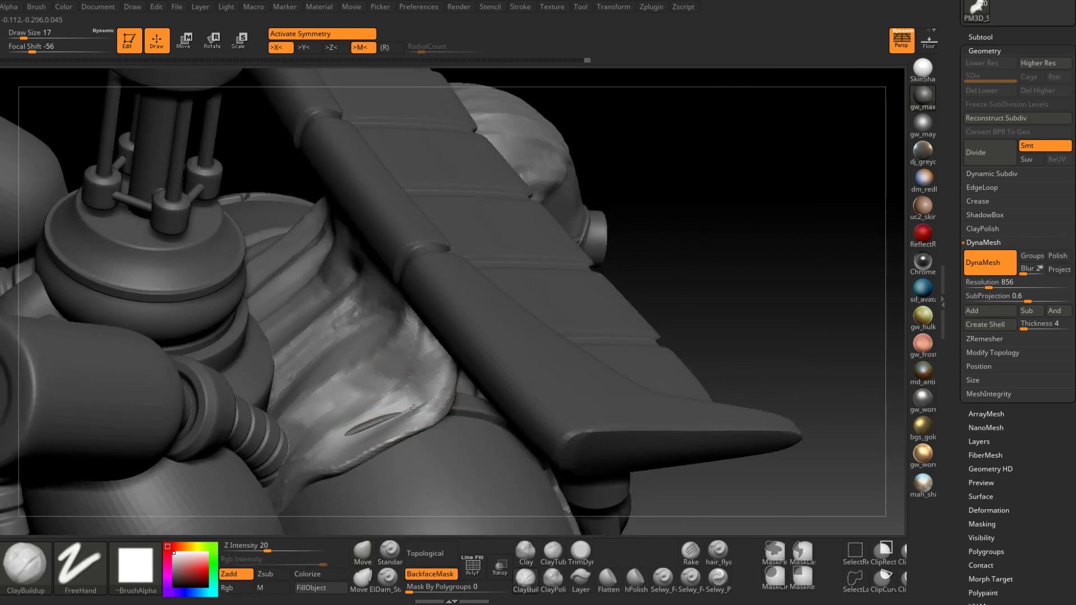
{"action": "mouse_move", "coordinate": [414, 409]}
{"action": "left_mouse_down"}
{"action": "mouse_move", "coordinate": [325, 445]}
{"action": "mouse_move", "coordinate": [420, 359]}
{"action": "left_mouse_up"}
{"action": "right_click_drag", "start_coordinate": [422, 357], "coordinate": [437, 341]}
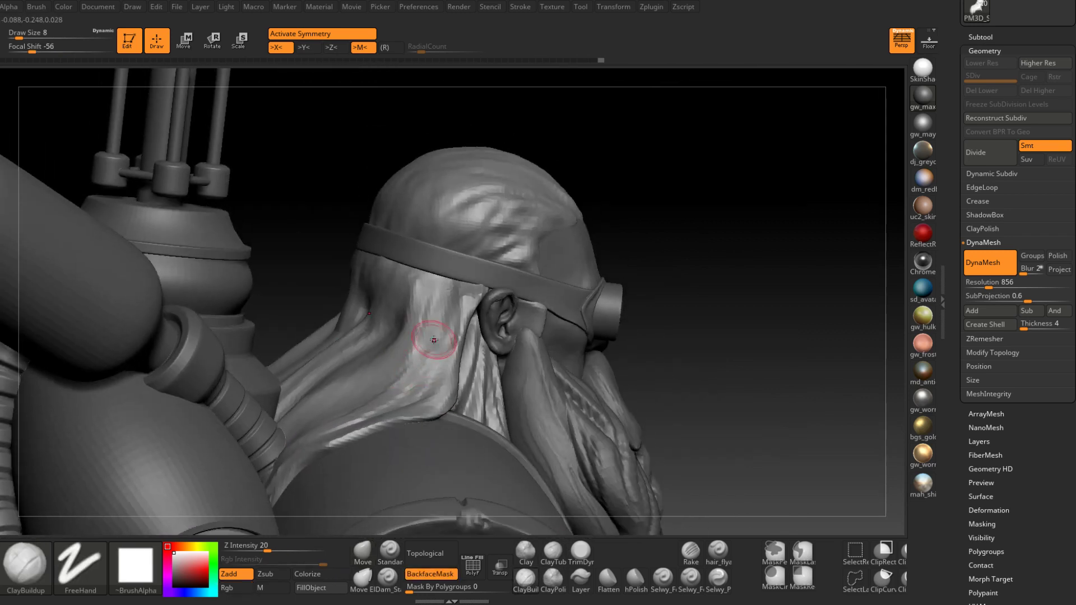
{"action": "mouse_move", "coordinate": [430, 345]}
{"action": "left_mouse_down"}
{"action": "mouse_move", "coordinate": [359, 414]}
{"action": "mouse_move", "coordinate": [281, 440]}
{"action": "left_mouse_up"}
Add raised, overlapping strands from the goggle strap behind the ear down to the shoulder with the ClayBuildup brush.
{"action": "right_click_drag", "start_coordinate": [336, 409], "coordinate": [406, 336]}
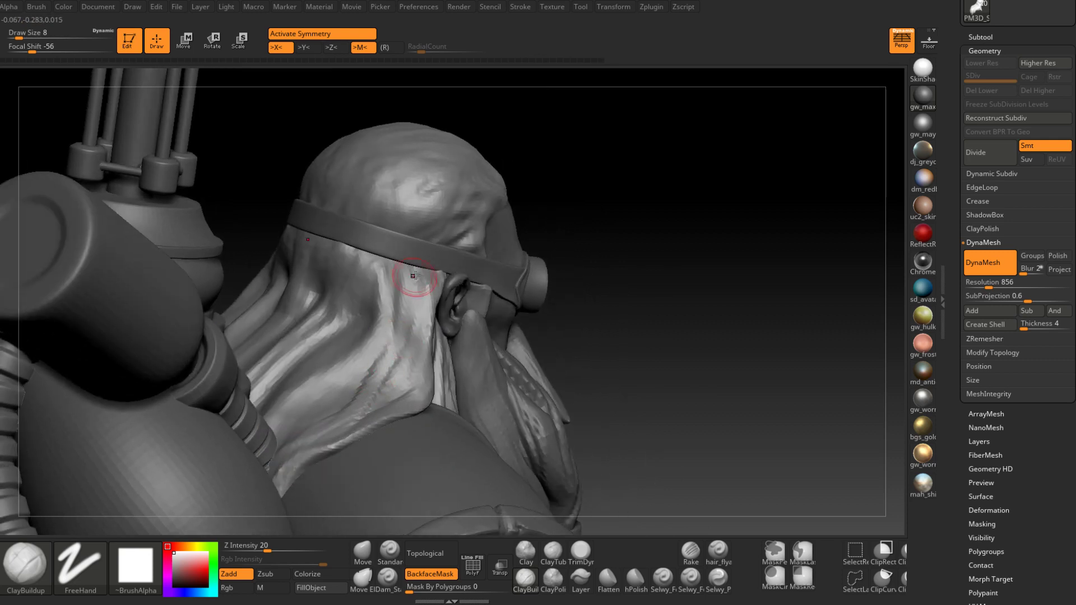
{"action": "left_click_drag", "start_coordinate": [413, 277], "coordinate": [317, 429]}
{"action": "left_click_drag", "start_coordinate": [379, 341], "coordinate": [273, 438]}
{"action": "left_click_drag", "start_coordinate": [414, 322], "coordinate": [336, 403]}
{"action": "right_click_drag", "start_coordinate": [488, 283], "coordinate": [444, 265]}
{"action": "left_click_drag", "start_coordinate": [426, 280], "coordinate": [358, 392]}
{"action": "left_click_drag", "start_coordinate": [415, 272], "coordinate": [347, 392]}
Build up more long strands farther toward the back of the head, running down to the backpack hose.
{"action": "right_click_drag", "start_coordinate": [348, 392], "coordinate": [302, 375]}
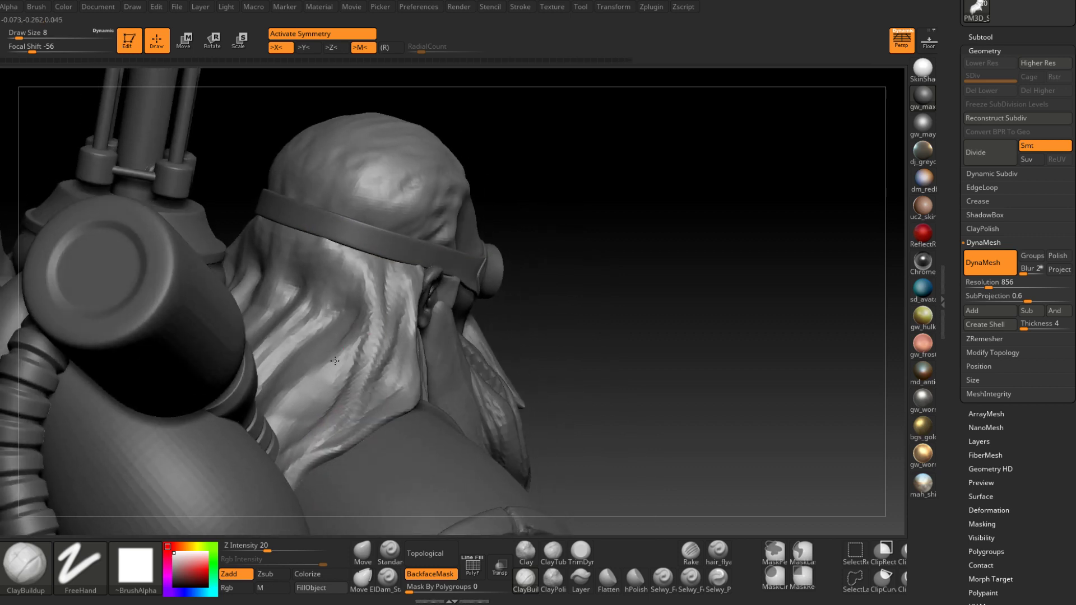
{"action": "left_click_drag", "start_coordinate": [359, 330], "coordinate": [280, 417]}
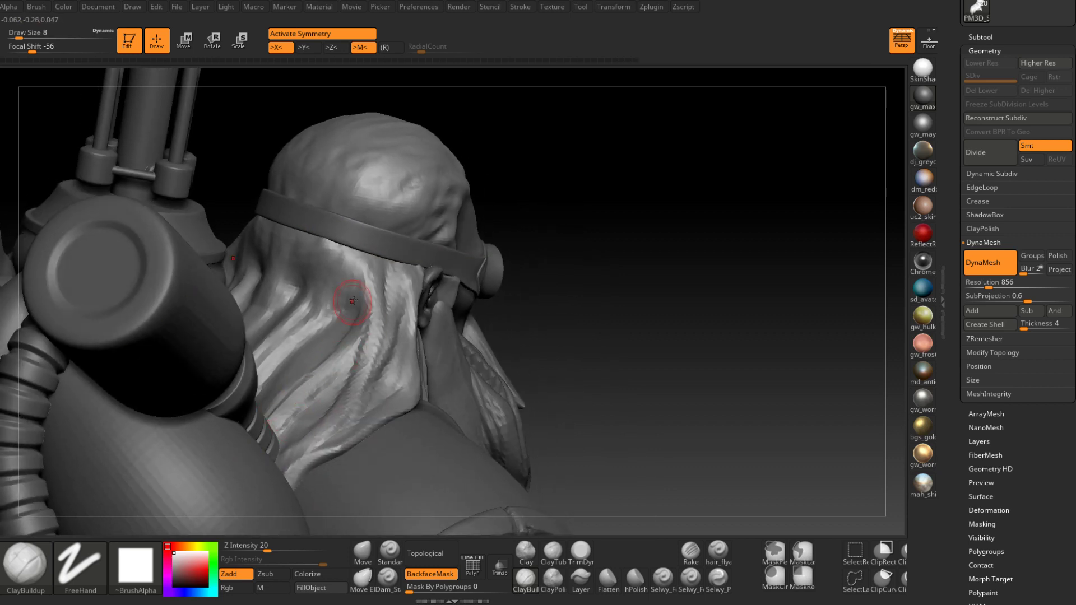
{"action": "left_click_drag", "start_coordinate": [342, 307], "coordinate": [269, 381]}
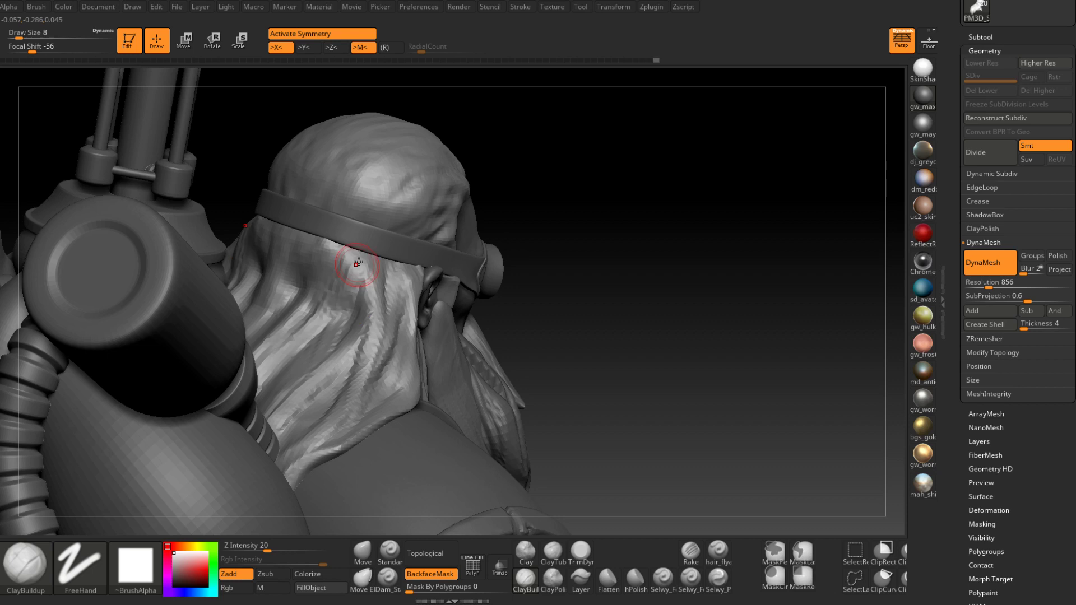
{"action": "left_click_drag", "start_coordinate": [357, 263], "coordinate": [282, 401]}
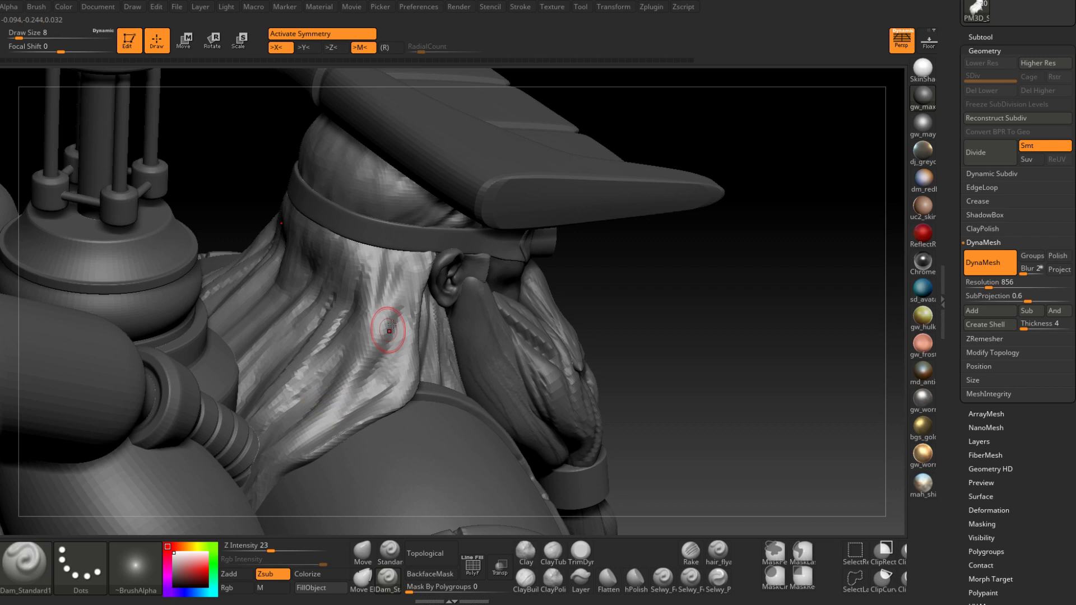
Carve grooves between the raised strands behind the ear with the Dam_Standard brush at draw size 8.
{"action": "left_click_drag", "start_coordinate": [392, 324], "coordinate": [336, 414]}
{"action": "left_click_drag", "start_coordinate": [407, 290], "coordinate": [312, 410]}
{"action": "left_click_drag", "start_coordinate": [409, 324], "coordinate": [347, 401]}
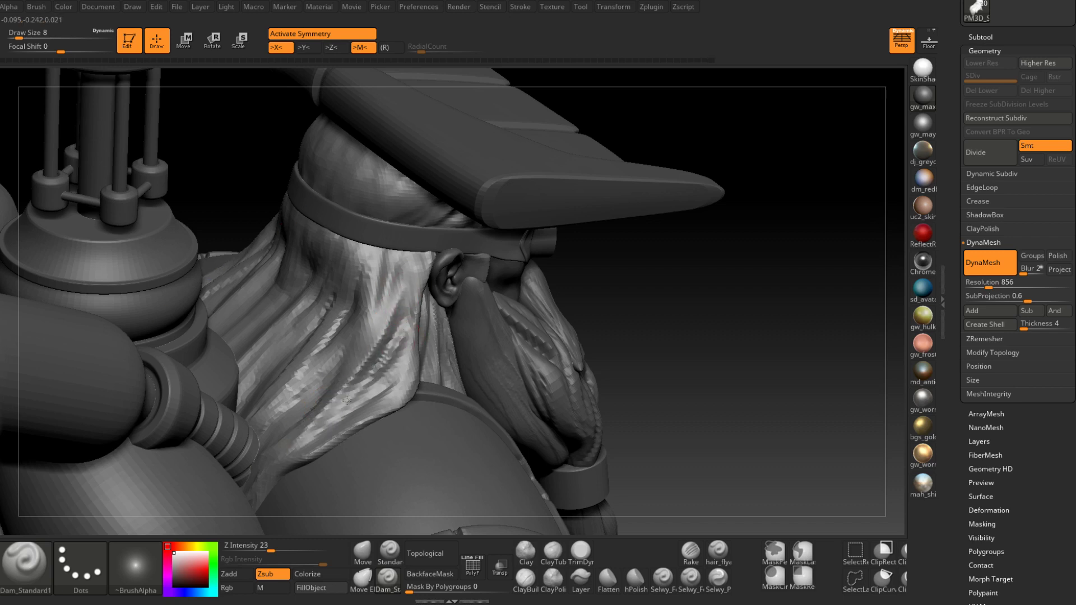
{"action": "right_click_drag", "start_coordinate": [346, 401], "coordinate": [376, 389]}
{"action": "left_click_drag", "start_coordinate": [399, 369], "coordinate": [332, 420]}
Carve additional grooves along the lower strands sweeping back above the shoulder armour.
{"action": "right_click_drag", "start_coordinate": [329, 420], "coordinate": [283, 408]}
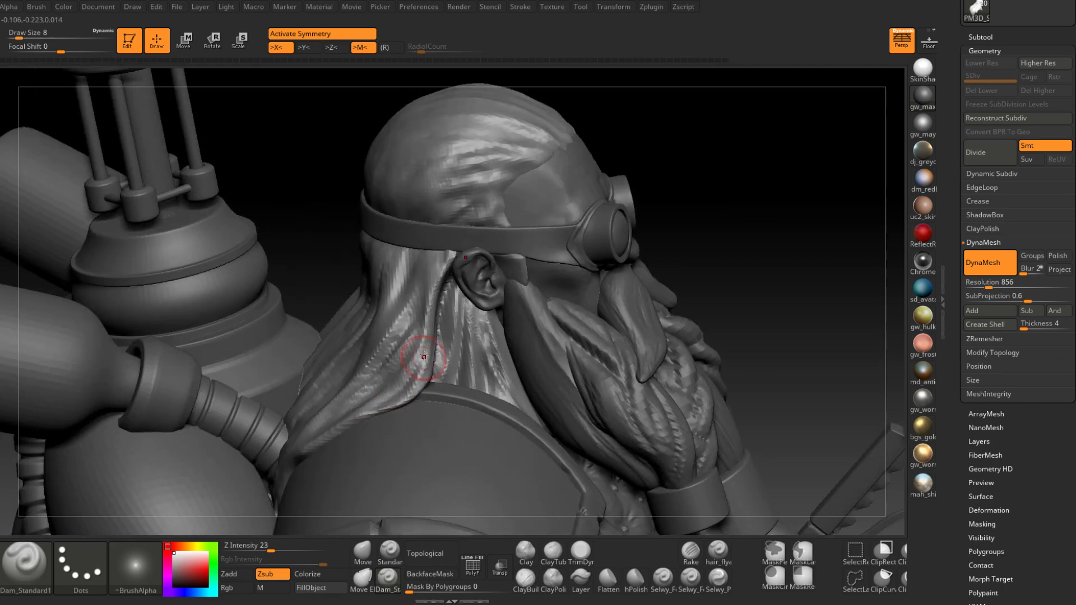
{"action": "mouse_move", "coordinate": [424, 357]}
{"action": "right_mouse_down"}
{"action": "mouse_move", "coordinate": [473, 361]}
{"action": "mouse_move", "coordinate": [442, 358]}
{"action": "right_mouse_up"}
{"action": "left_click_drag", "start_coordinate": [408, 357], "coordinate": [324, 423]}
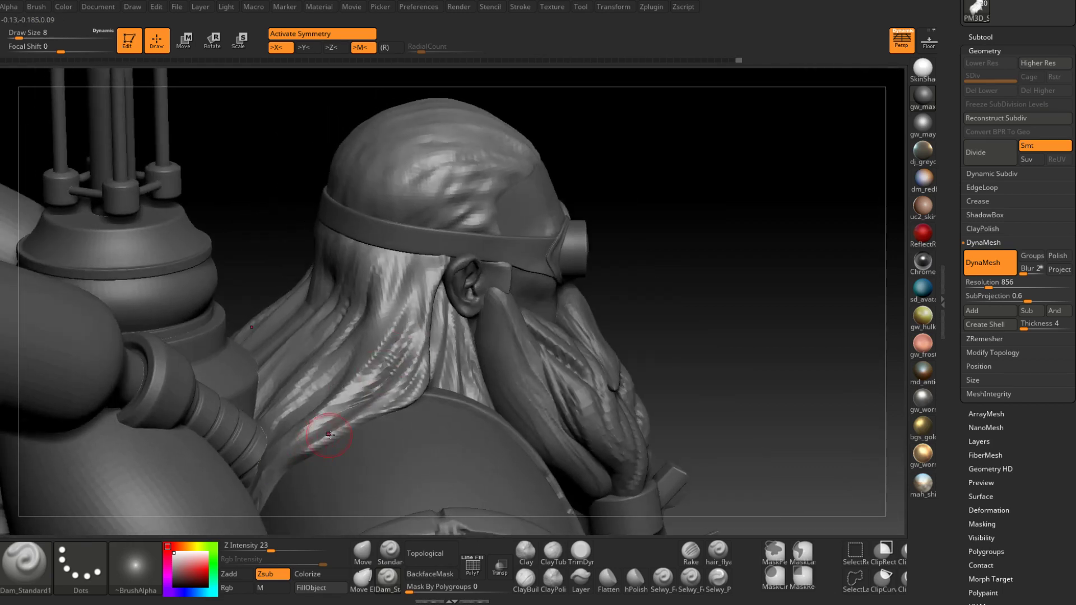
{"action": "right_click_drag", "start_coordinate": [323, 426], "coordinate": [241, 454]}
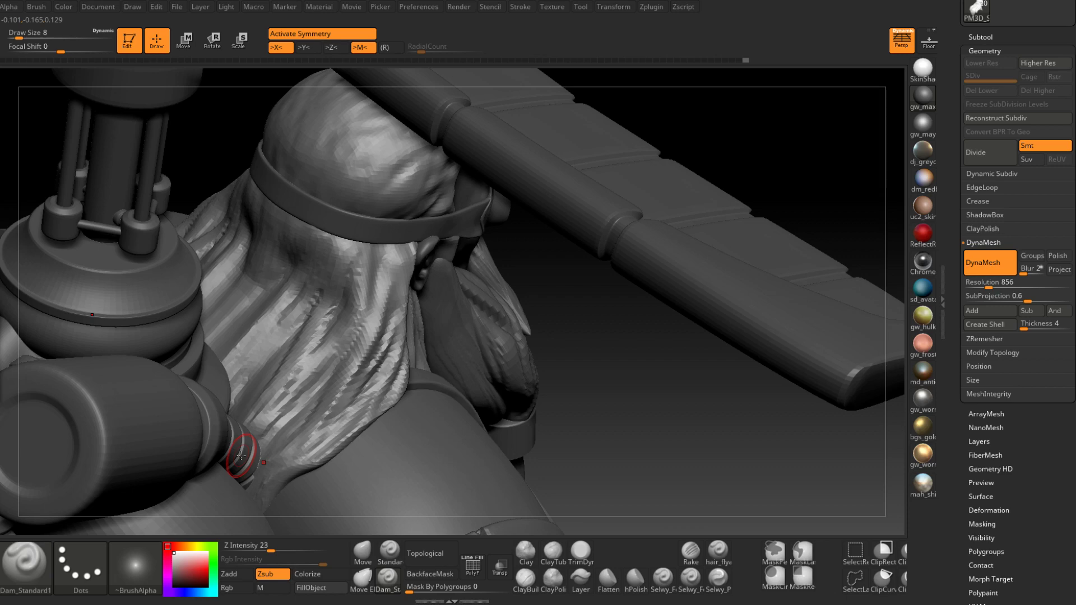
{"action": "right_click_drag", "start_coordinate": [241, 455], "coordinate": [402, 314]}
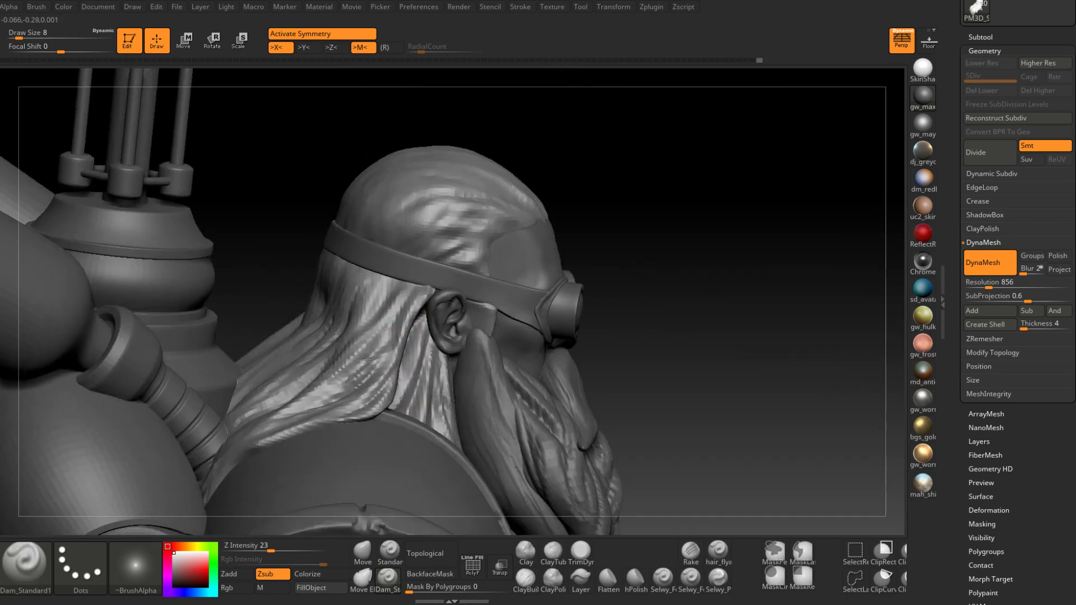
{"action": "left_click_drag", "start_coordinate": [366, 359], "coordinate": [331, 389]}
Set the Dam_Standard draw size to 4 and carve a finer groove into the hair behind the ear.
{"action": "right_click_drag", "start_coordinate": [331, 389], "coordinate": [382, 403]}
{"action": "key", "text": "space"}
{"action": "left_click", "coordinate": [407, 331]}
{"action": "left_click_drag", "start_coordinate": [424, 316], "coordinate": [387, 381]}
Set the draw size to 7 and carve a long groove down the hair at the back of the head.
{"action": "right_click_drag", "start_coordinate": [386, 381], "coordinate": [320, 405]}
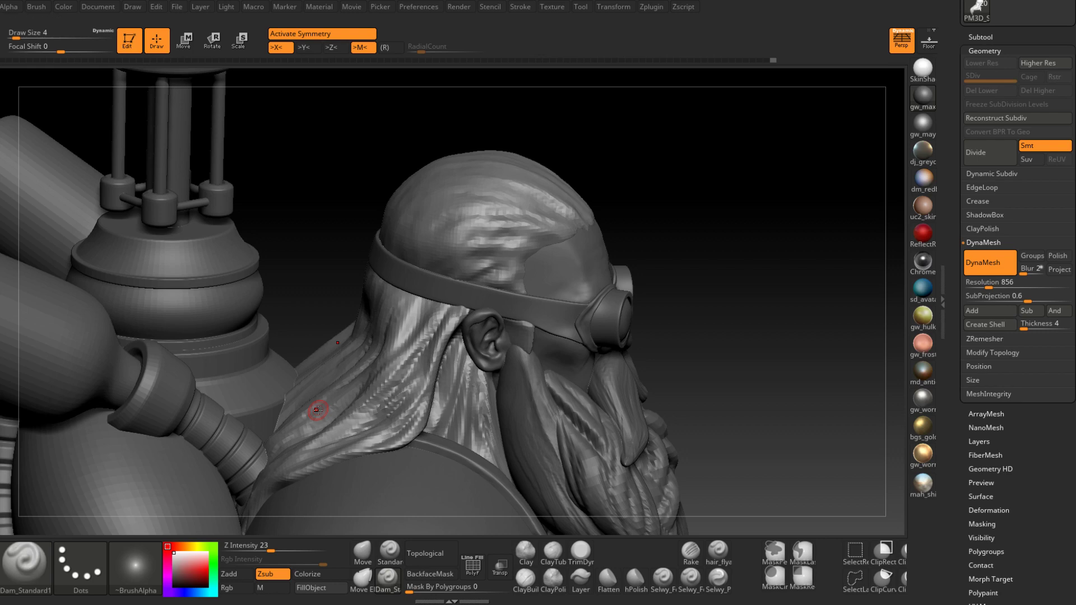
{"action": "mouse_move", "coordinate": [341, 389]}
{"action": "right_mouse_down"}
{"action": "mouse_move", "coordinate": [408, 355]}
{"action": "mouse_move", "coordinate": [469, 346]}
{"action": "mouse_move", "coordinate": [459, 329]}
{"action": "right_mouse_up"}
{"action": "key", "text": "space"}
{"action": "left_click_drag", "start_coordinate": [459, 329], "coordinate": [362, 449]}
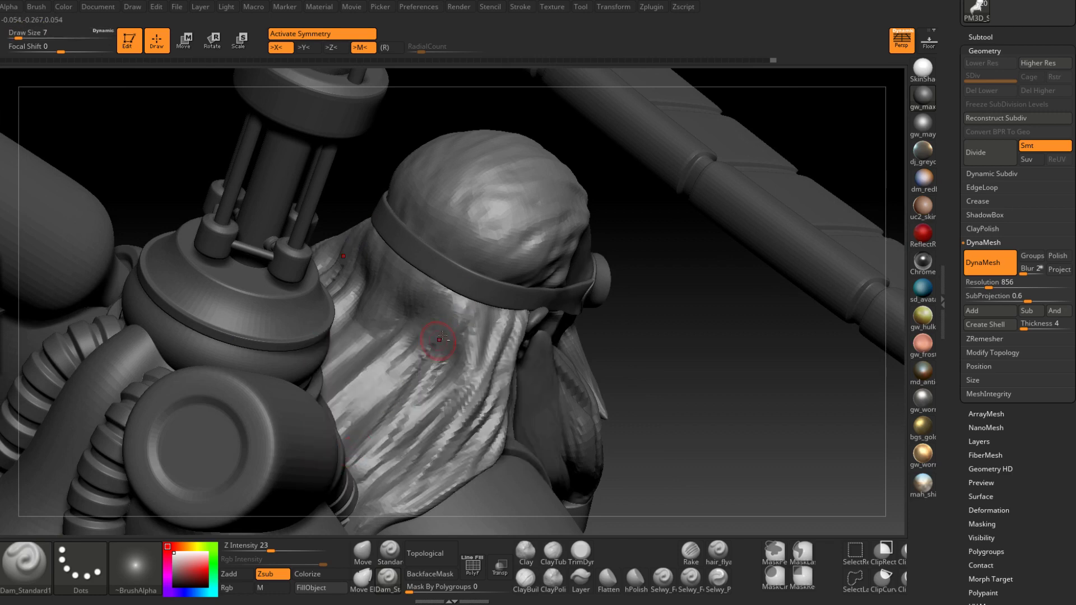
Carve long grooves down the hair at the back of the head, starting below the goggle strap, with the Dam_Standard brush.
{"action": "left_click_drag", "start_coordinate": [438, 356], "coordinate": [360, 450]}
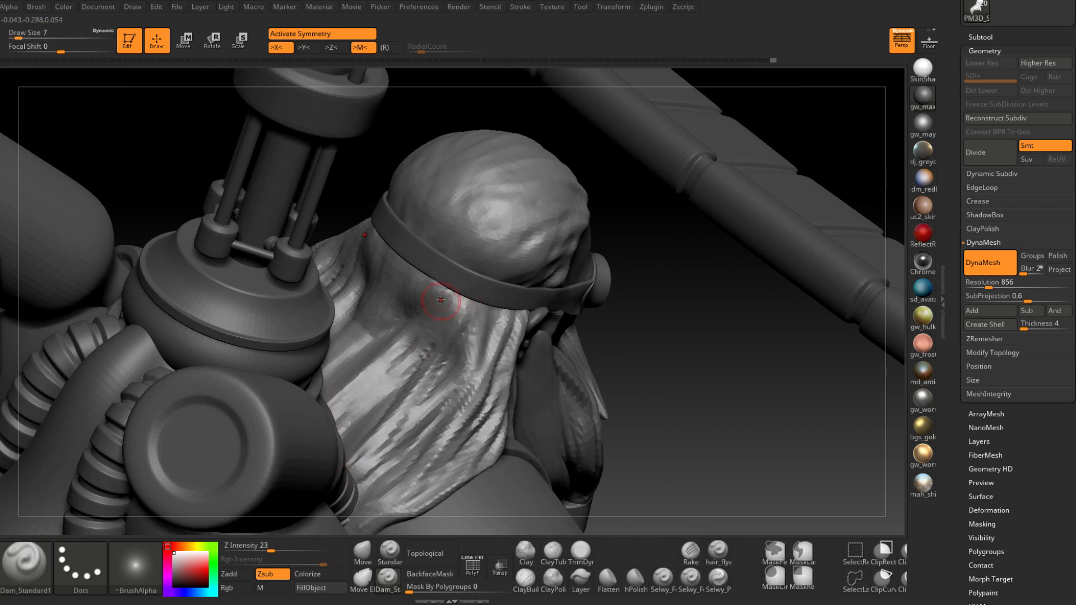
{"action": "right_click_drag", "start_coordinate": [441, 299], "coordinate": [427, 279]}
{"action": "mouse_move", "coordinate": [418, 331]}
{"action": "left_mouse_down"}
{"action": "mouse_move", "coordinate": [338, 392]}
{"action": "mouse_move", "coordinate": [374, 374]}
{"action": "mouse_move", "coordinate": [332, 416]}
{"action": "left_mouse_up"}
{"action": "right_click_drag", "start_coordinate": [417, 297], "coordinate": [445, 332]}
{"action": "mouse_move", "coordinate": [429, 344]}
{"action": "left_mouse_down"}
{"action": "mouse_move", "coordinate": [340, 427]}
{"action": "mouse_move", "coordinate": [374, 427]}
{"action": "left_mouse_up"}
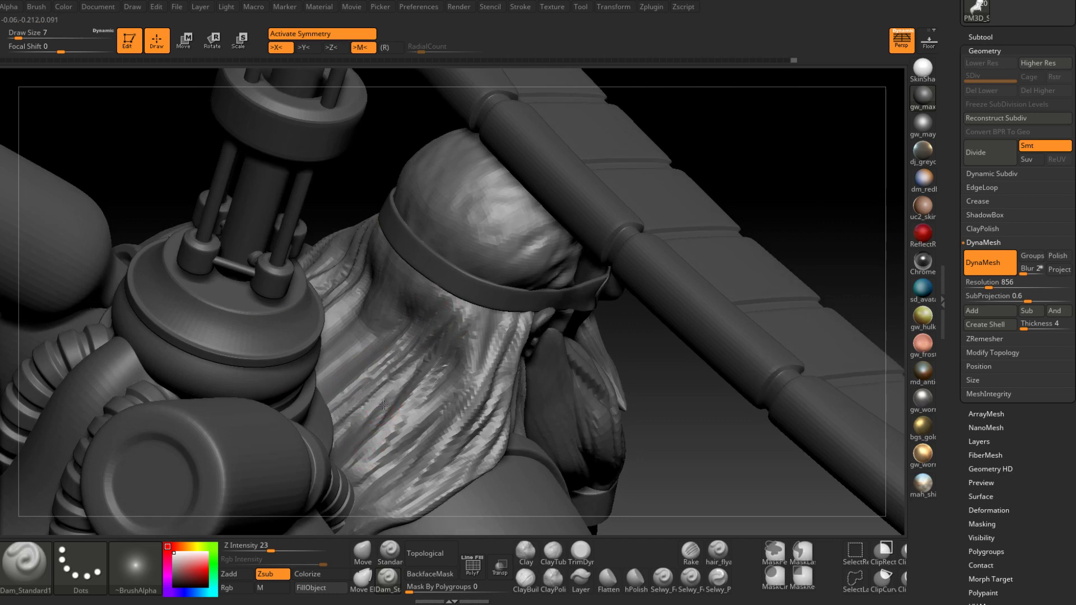
{"action": "right_click_drag", "start_coordinate": [444, 393], "coordinate": [403, 338]}
Recarve the grooves running from the strap toward the backpack across the nape hair, undoing the unwanted strokes.
{"action": "left_click_drag", "start_coordinate": [421, 284], "coordinate": [330, 371]}
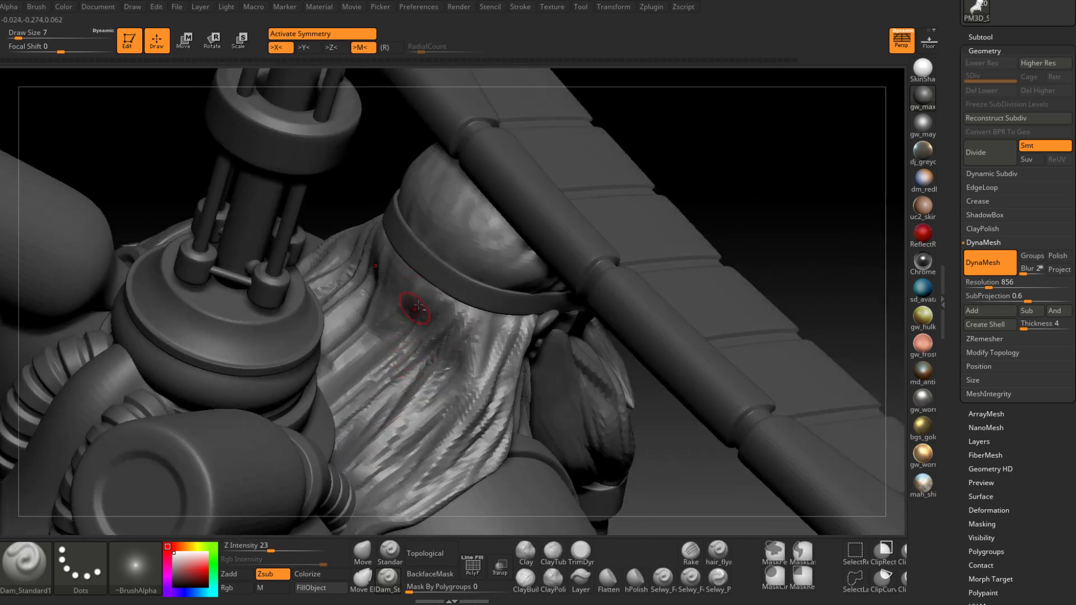
{"action": "key", "text": "ctrl+z"}
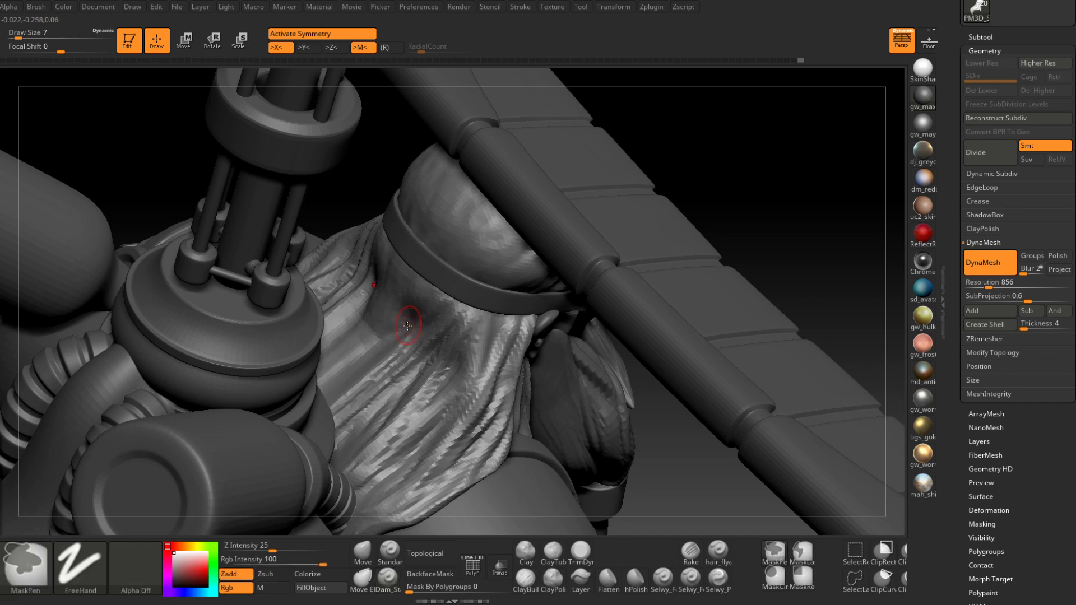
{"action": "left_click_drag", "start_coordinate": [385, 268], "coordinate": [329, 378]}
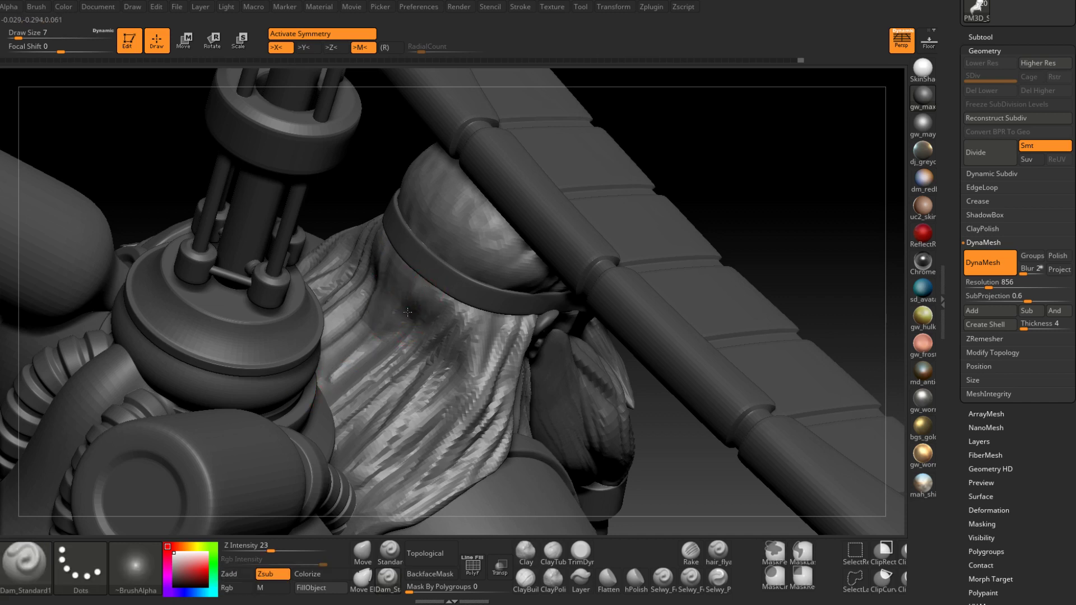
{"action": "left_click_drag", "start_coordinate": [407, 313], "coordinate": [340, 383]}
{"action": "left_click_drag", "start_coordinate": [419, 291], "coordinate": [314, 404]}
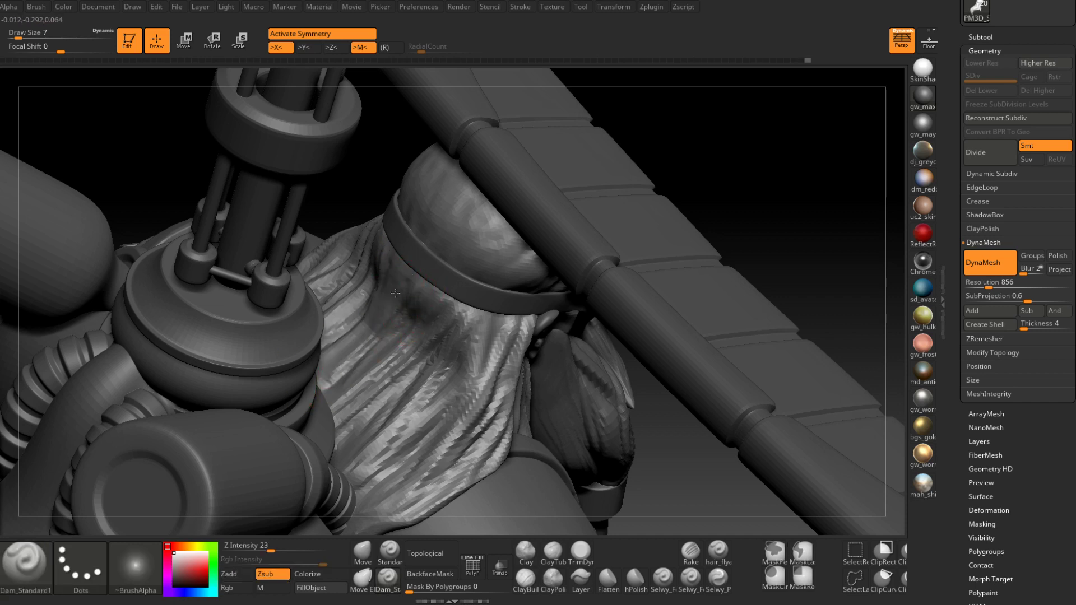
{"action": "key", "text": "ctrl+z"}
Carve strand grooves into the hair on the side of the head, from the temple hairline back to the goggle strap.
{"action": "right_click_drag", "start_coordinate": [402, 338], "coordinate": [434, 438]}
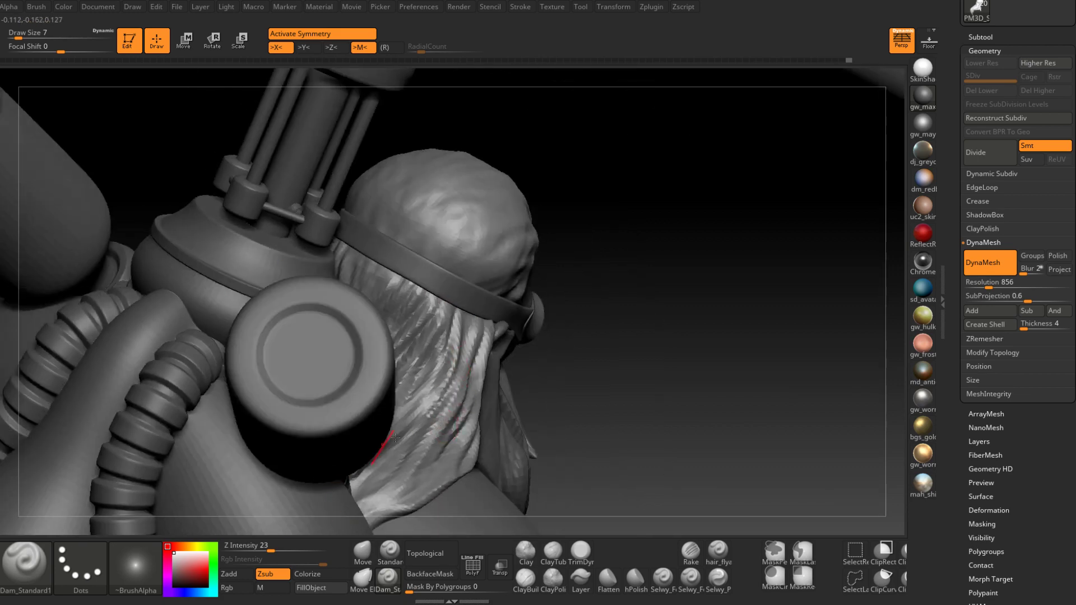
{"action": "mouse_move", "coordinate": [459, 370]}
{"action": "right_mouse_down"}
{"action": "mouse_move", "coordinate": [339, 451]}
{"action": "mouse_move", "coordinate": [500, 346]}
{"action": "mouse_move", "coordinate": [535, 328]}
{"action": "mouse_move", "coordinate": [559, 341]}
{"action": "mouse_move", "coordinate": [586, 326]}
{"action": "mouse_move", "coordinate": [558, 340]}
{"action": "right_mouse_up"}
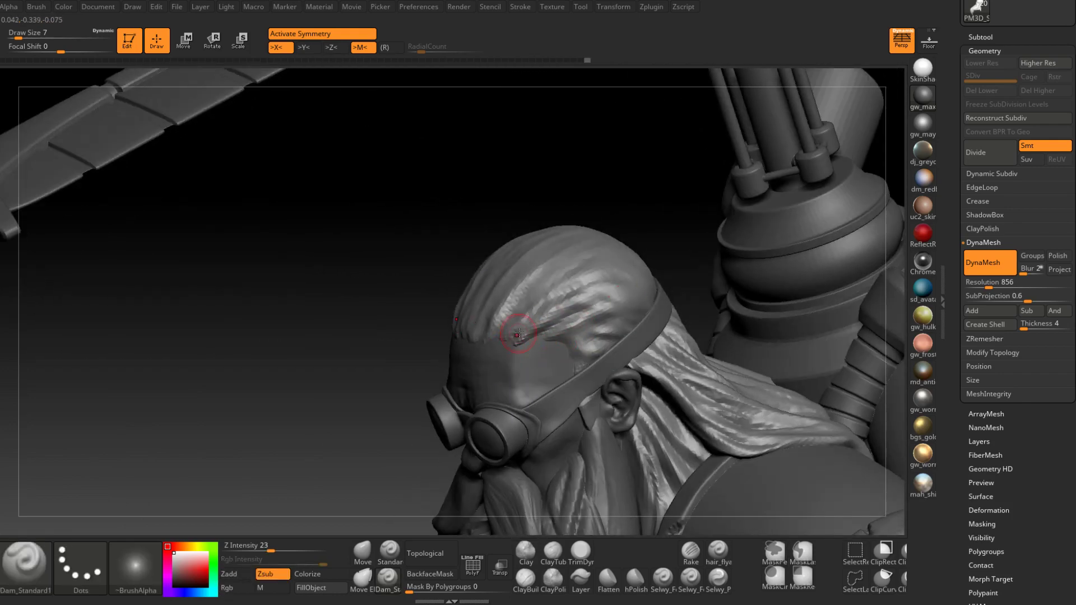
{"action": "mouse_move", "coordinate": [519, 335]}
{"action": "right_mouse_down"}
{"action": "mouse_move", "coordinate": [560, 306]}
{"action": "mouse_move", "coordinate": [647, 314]}
{"action": "mouse_move", "coordinate": [673, 303]}
{"action": "right_mouse_up"}
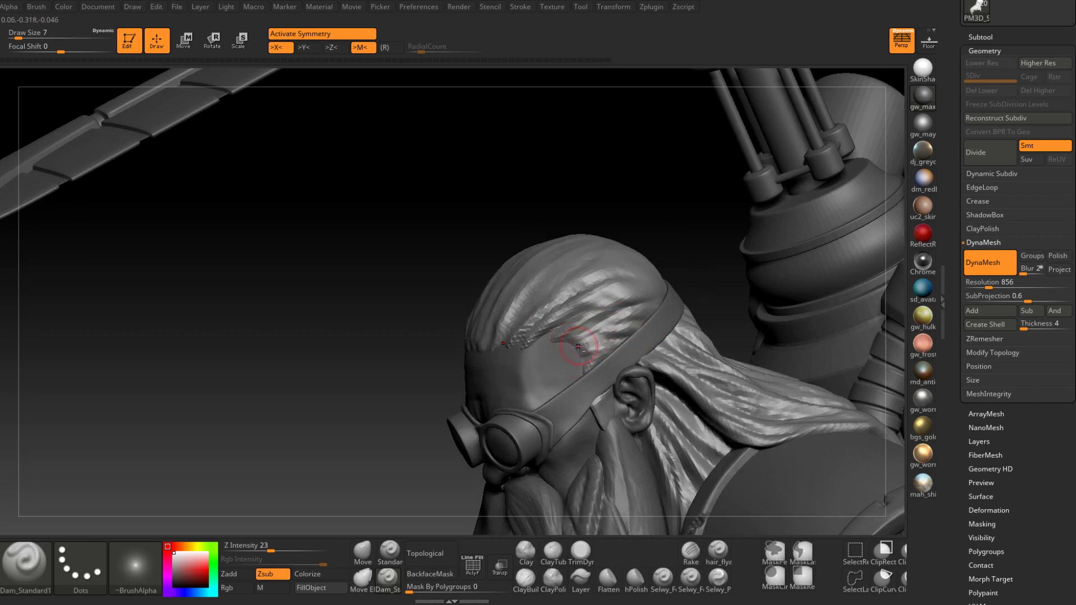
{"action": "mouse_move", "coordinate": [577, 346]}
{"action": "right_mouse_down"}
{"action": "mouse_move", "coordinate": [631, 341]}
{"action": "mouse_move", "coordinate": [514, 376]}
{"action": "right_mouse_up"}
{"action": "key", "text": "shift"}
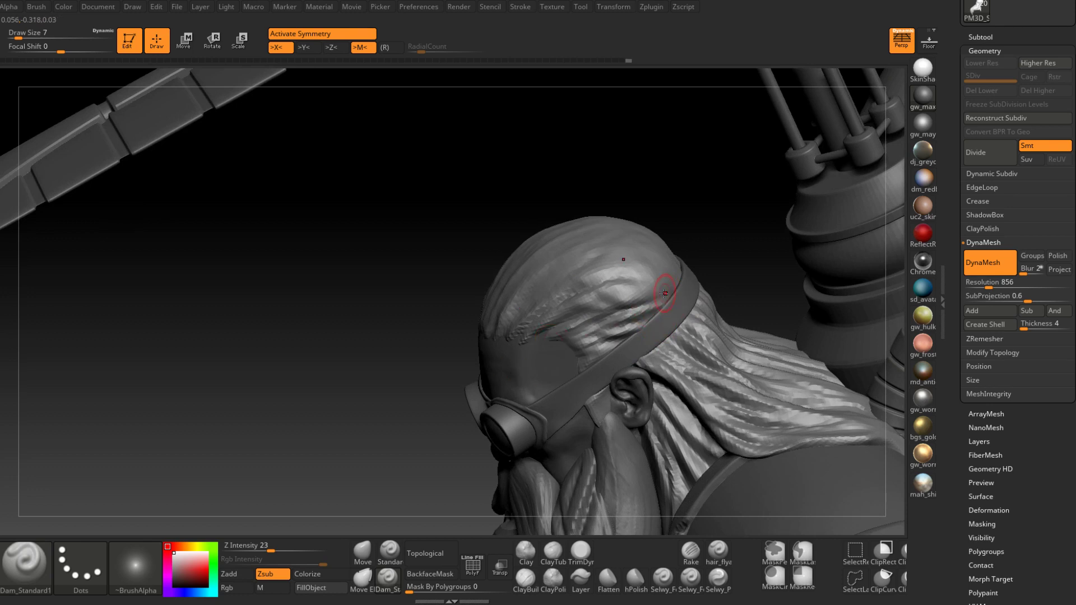
{"action": "mouse_move", "coordinate": [665, 293]}
{"action": "left_mouse_down"}
{"action": "mouse_move", "coordinate": [584, 314]}
{"action": "mouse_move", "coordinate": [665, 288]}
{"action": "left_mouse_up"}
{"action": "mouse_move", "coordinate": [596, 311]}
{"action": "left_mouse_down"}
{"action": "mouse_move", "coordinate": [661, 303]}
{"action": "mouse_move", "coordinate": [657, 284]}
{"action": "left_mouse_up"}
{"action": "mouse_move", "coordinate": [662, 289]}
{"action": "right_mouse_down"}
{"action": "mouse_move", "coordinate": [662, 340]}
{"action": "mouse_move", "coordinate": [638, 267]}
{"action": "right_mouse_up"}
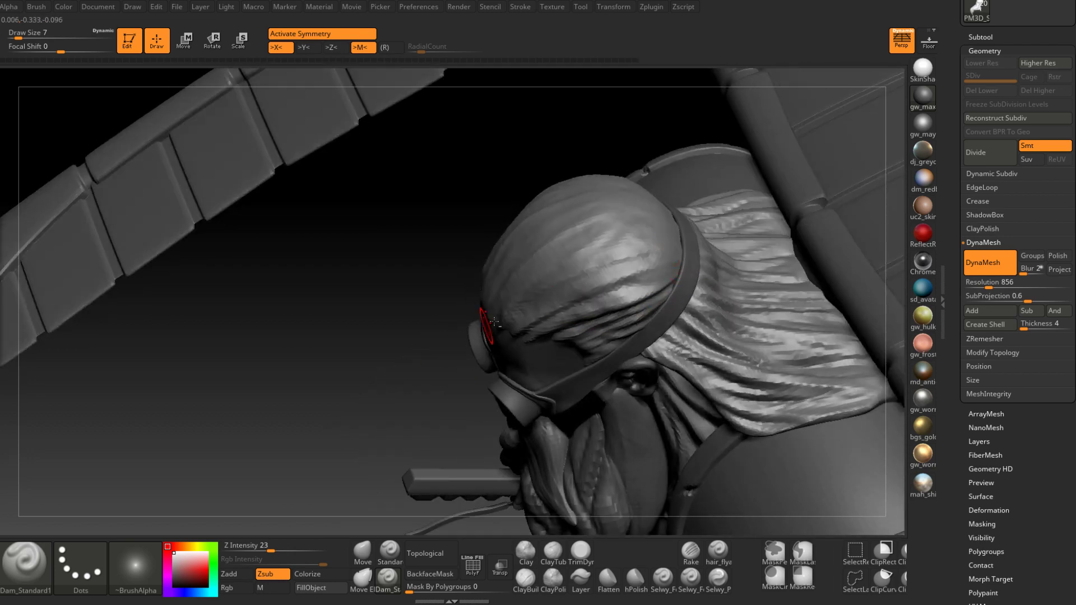
Carve grooves from the forehead hairline up over the crown with the Dam_Standard brush at draw size 7.
{"action": "mouse_move", "coordinate": [463, 365]}
{"action": "right_mouse_down"}
{"action": "mouse_move", "coordinate": [554, 363]}
{"action": "mouse_move", "coordinate": [531, 376]}
{"action": "right_mouse_up"}
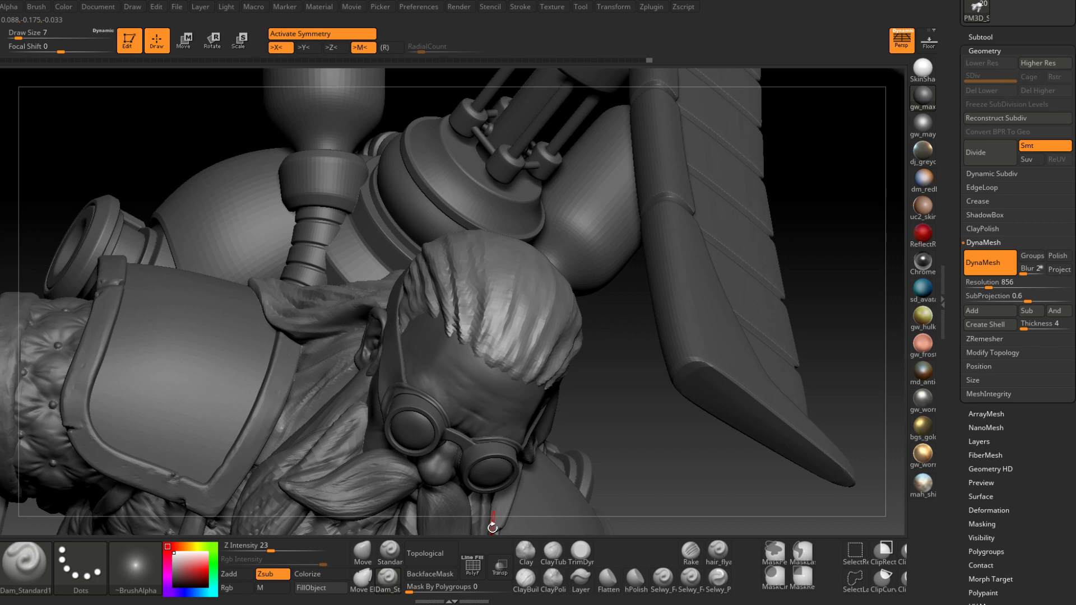
{"action": "right_click_drag", "start_coordinate": [512, 351], "coordinate": [511, 333]}
{"action": "left_click_drag", "start_coordinate": [502, 368], "coordinate": [548, 243]}
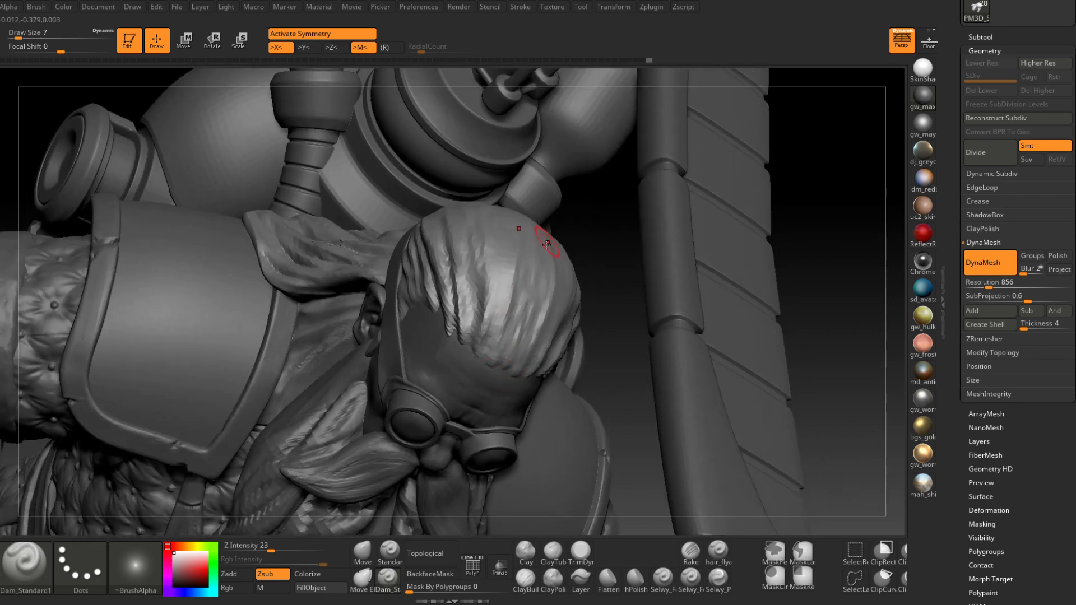
{"action": "mouse_move", "coordinate": [486, 365]}
{"action": "left_mouse_down"}
{"action": "mouse_move", "coordinate": [521, 235]}
{"action": "mouse_move", "coordinate": [520, 313]}
{"action": "mouse_move", "coordinate": [522, 288]}
{"action": "left_mouse_up"}
{"action": "right_click_drag", "start_coordinate": [522, 287], "coordinate": [533, 360]}
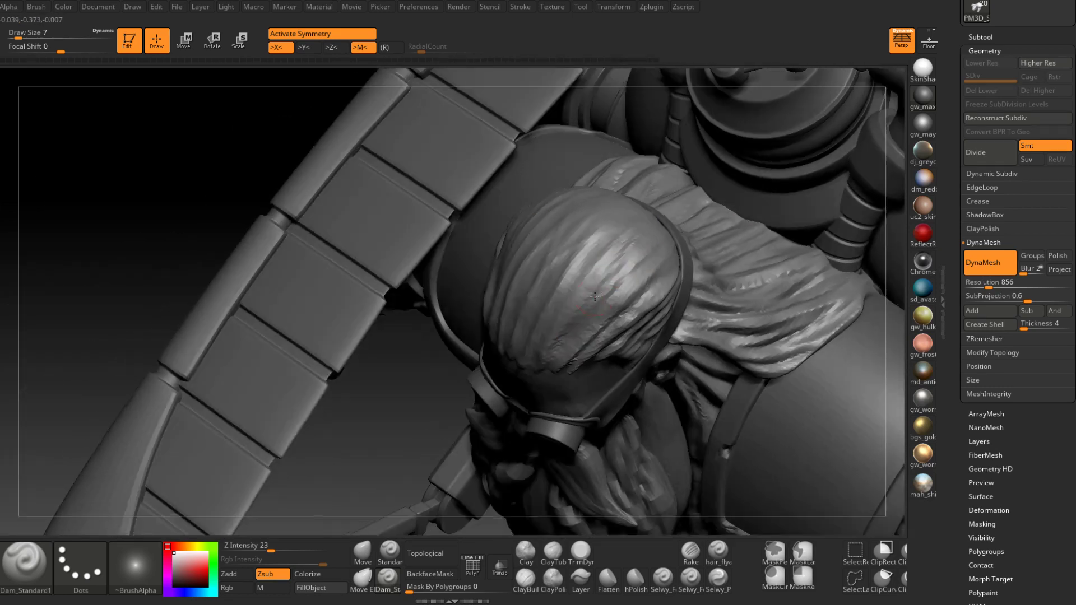
{"action": "right_click_drag", "start_coordinate": [594, 296], "coordinate": [616, 246]}
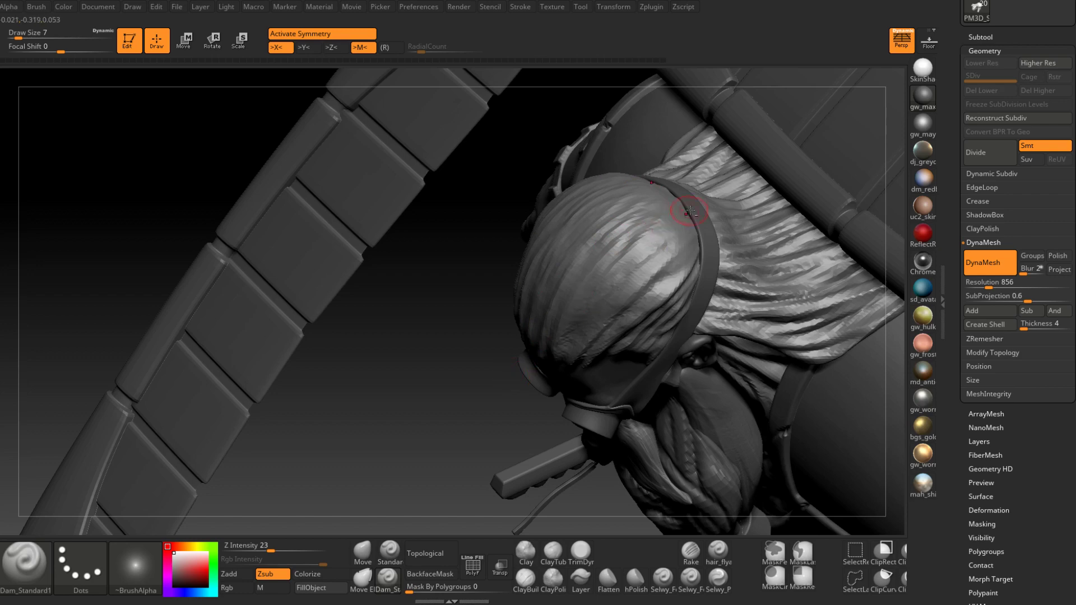
{"action": "right_click_drag", "start_coordinate": [594, 303], "coordinate": [518, 256]}
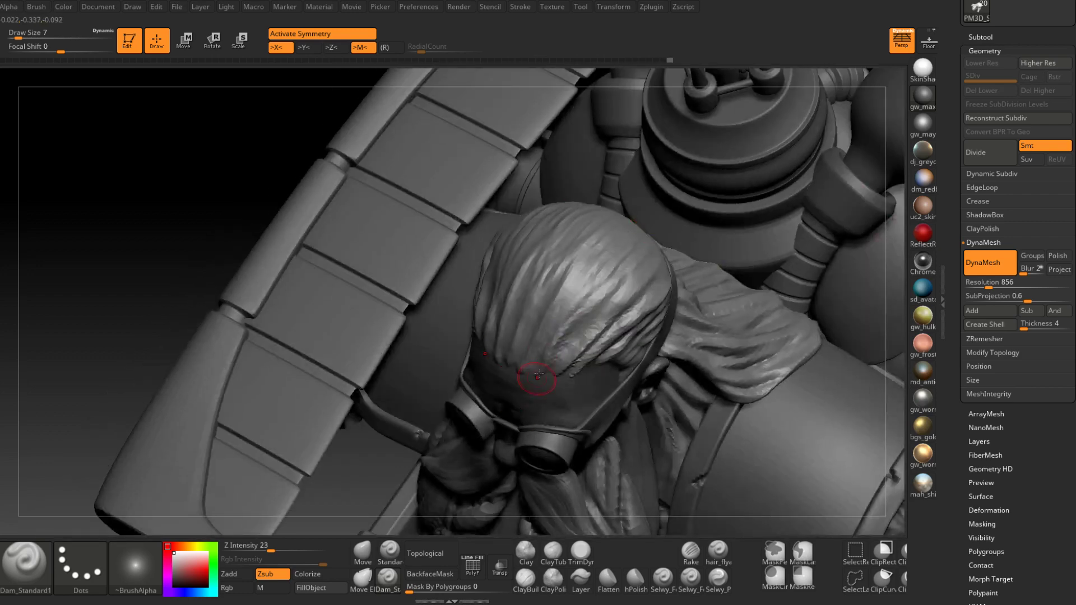
Make the Backpack subtool active and choose the ClayBuildup brush.
{"action": "right_click_drag", "start_coordinate": [582, 290], "coordinate": [598, 365]}
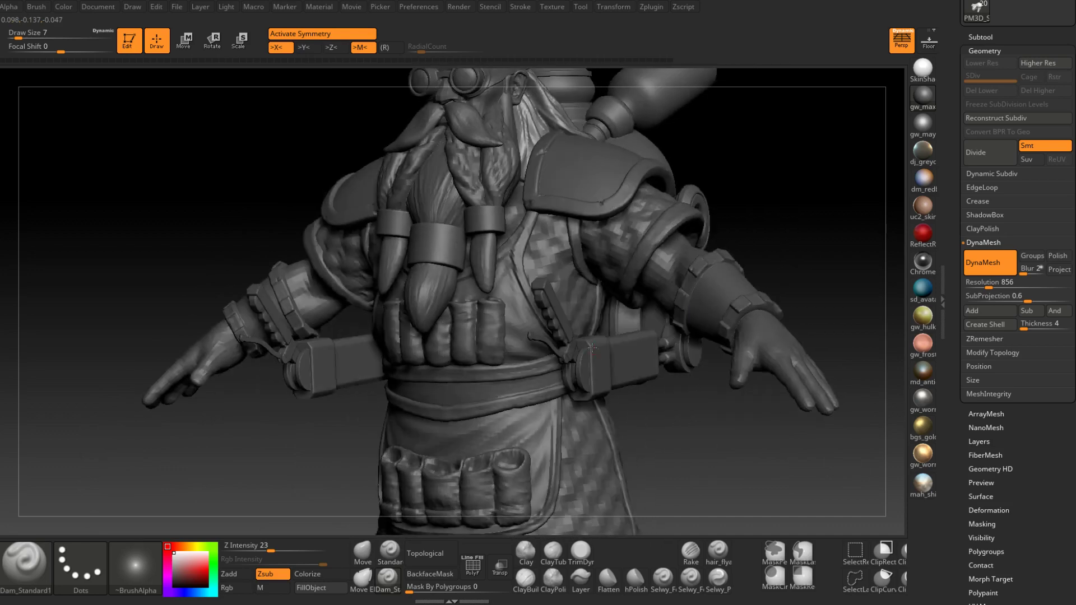
{"action": "mouse_move", "coordinate": [502, 241]}
{"action": "right_mouse_down", "text": "alt"}
{"action": "mouse_move", "coordinate": [529, 447]}
{"action": "mouse_move", "coordinate": [477, 423]}
{"action": "mouse_move", "coordinate": [518, 416]}
{"action": "right_mouse_up", "text": "alt"}
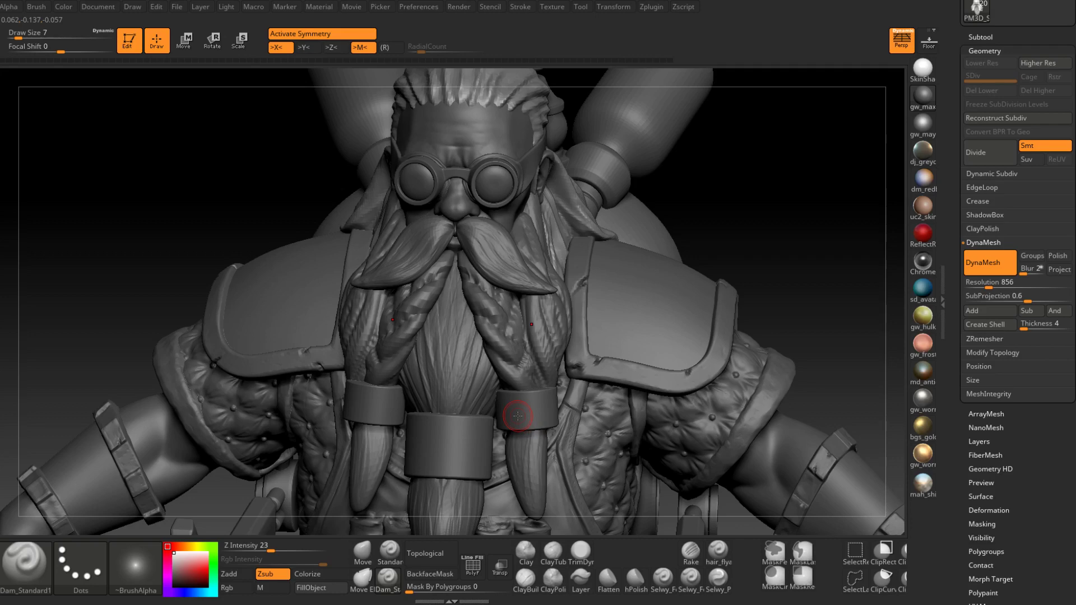
{"action": "right_click_drag", "start_coordinate": [654, 312], "coordinate": [590, 447]}
{"action": "left_click", "coordinate": [540, 400], "text": "alt"}
{"action": "right_click_drag", "start_coordinate": [575, 404], "coordinate": [474, 383]}
{"action": "left_click", "coordinate": [469, 337], "text": "alt"}
{"action": "right_click_drag", "start_coordinate": [469, 337], "coordinate": [518, 328]}
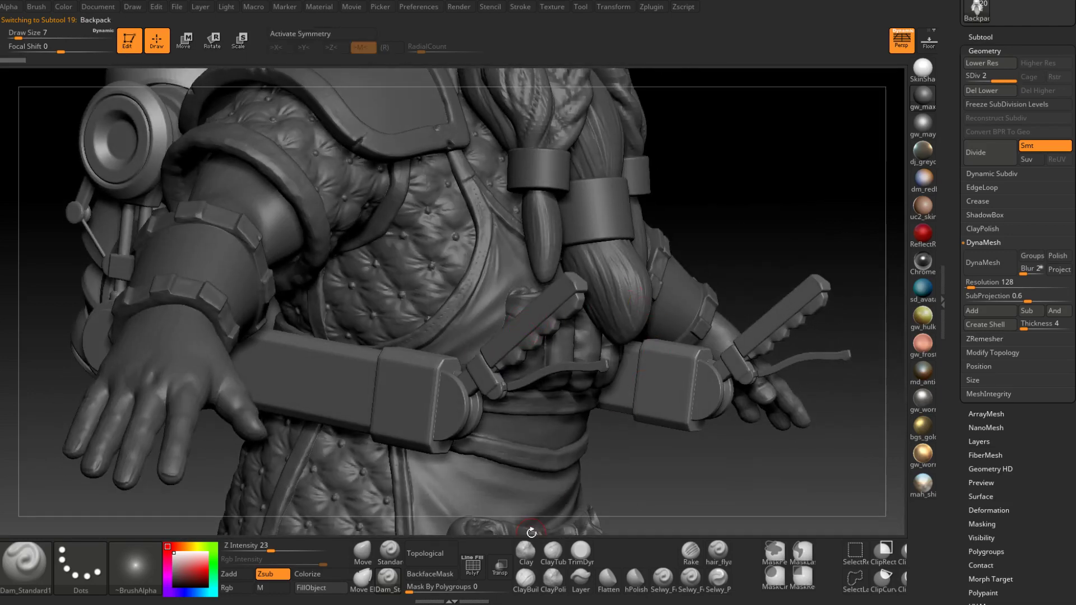
{"action": "left_click", "coordinate": [526, 579]}
Make the HelmetBase subtool visible on the dwarf's head and check the whole figure from several angles.
{"action": "mouse_move", "coordinate": [504, 305]}
{"action": "right_mouse_down"}
{"action": "mouse_move", "coordinate": [526, 306]}
{"action": "mouse_move", "coordinate": [527, 325]}
{"action": "mouse_move", "coordinate": [440, 397]}
{"action": "mouse_move", "coordinate": [413, 325]}
{"action": "mouse_move", "coordinate": [442, 380]}
{"action": "mouse_move", "coordinate": [530, 397]}
{"action": "mouse_move", "coordinate": [518, 384]}
{"action": "mouse_move", "coordinate": [580, 395]}
{"action": "mouse_move", "coordinate": [566, 386]}
{"action": "mouse_move", "coordinate": [594, 358]}
{"action": "mouse_move", "coordinate": [597, 374]}
{"action": "mouse_move", "coordinate": [577, 386]}
{"action": "mouse_move", "coordinate": [530, 385]}
{"action": "right_mouse_up"}
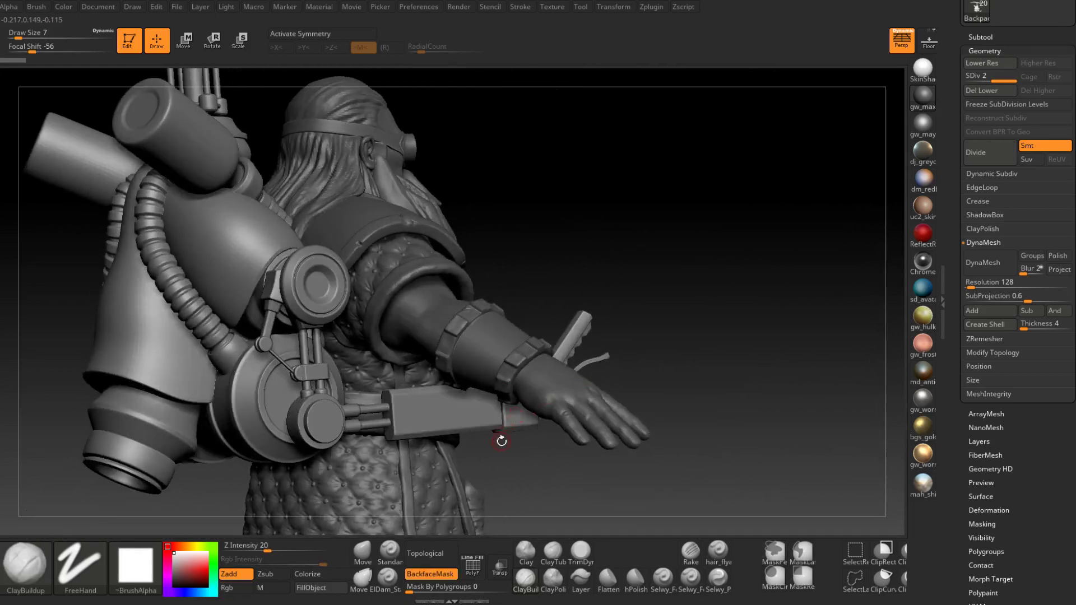
{"action": "right_click_drag", "start_coordinate": [491, 453], "coordinate": [456, 465]}
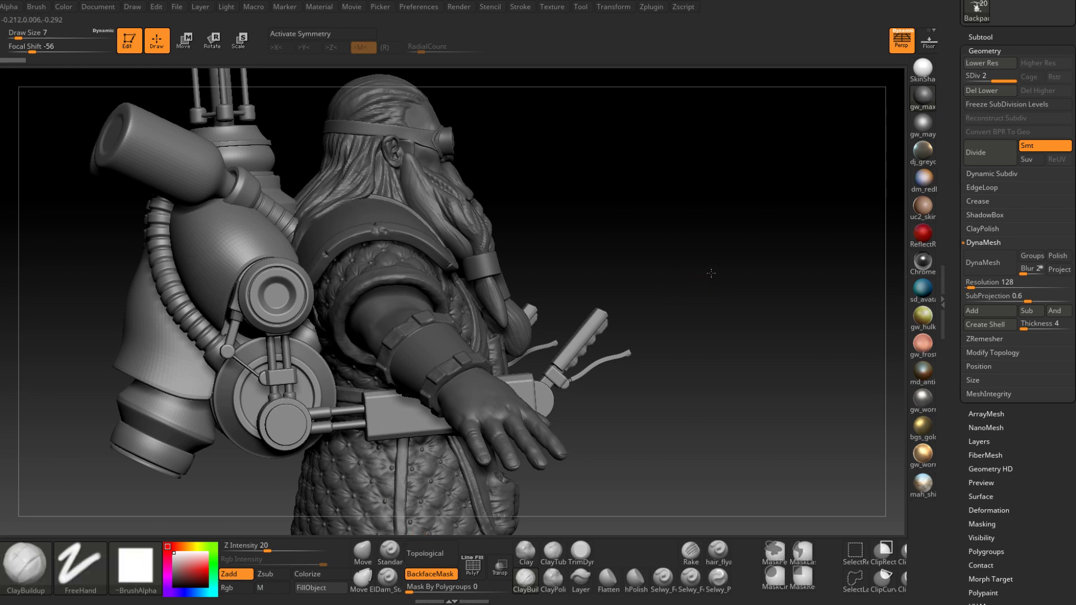
{"action": "left_click_drag", "start_coordinate": [711, 273], "coordinate": [449, 237]}
{"action": "mouse_move", "coordinate": [338, 206]}
{"action": "left_mouse_down", "text": "alt"}
{"action": "mouse_move", "coordinate": [71, 269]}
{"action": "mouse_move", "coordinate": [571, 247]}
{"action": "mouse_move", "coordinate": [564, 339]}
{"action": "mouse_move", "coordinate": [636, 290]}
{"action": "mouse_move", "coordinate": [611, 291]}
{"action": "mouse_move", "coordinate": [632, 293]}
{"action": "mouse_move", "coordinate": [620, 298]}
{"action": "mouse_move", "coordinate": [620, 276]}
{"action": "mouse_move", "coordinate": [671, 277]}
{"action": "mouse_move", "coordinate": [634, 305]}
{"action": "mouse_move", "coordinate": [632, 330]}
{"action": "left_mouse_up", "text": "alt"}
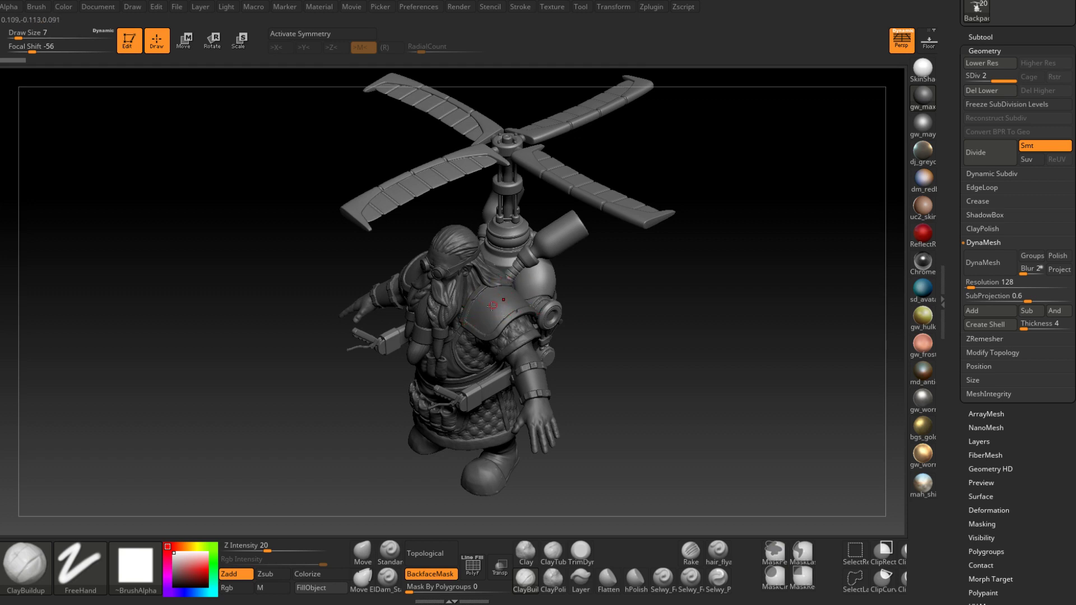
{"action": "left_click_drag", "start_coordinate": [588, 356], "coordinate": [598, 324]}
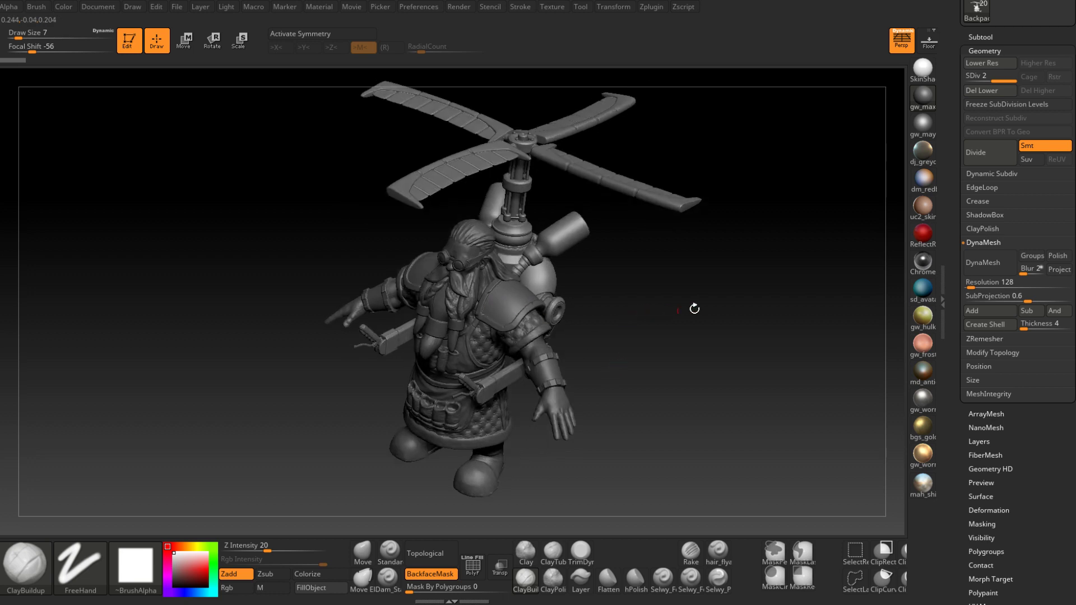
{"action": "left_click", "coordinate": [980, 37]}
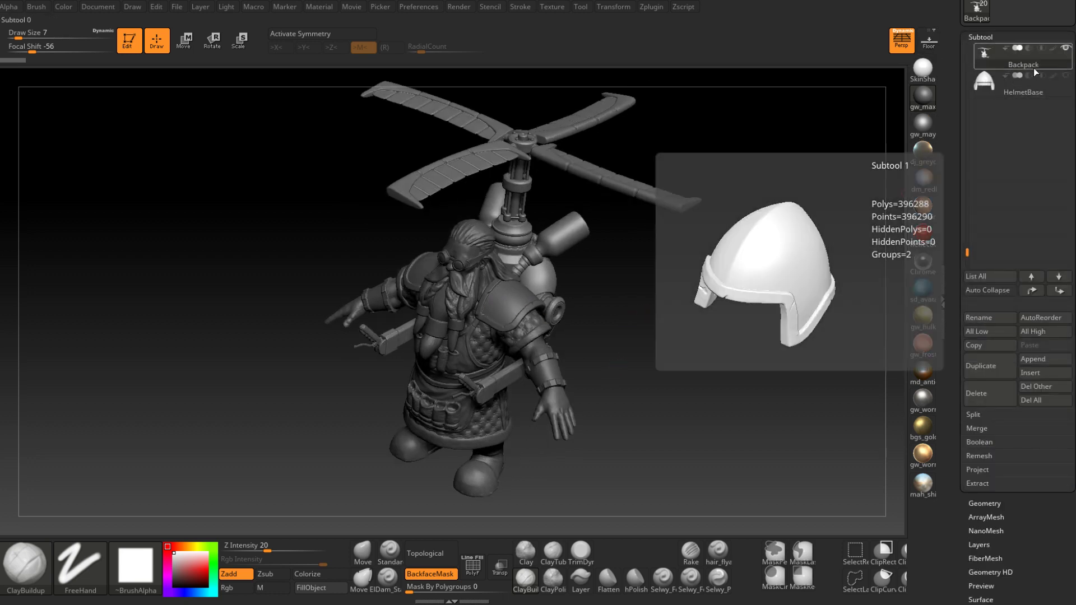
{"action": "left_click", "coordinate": [1066, 75]}
{"action": "left_click_drag", "start_coordinate": [662, 293], "coordinate": [685, 265]}
{"action": "mouse_move", "coordinate": [688, 265]}
{"action": "right_mouse_down"}
{"action": "mouse_move", "coordinate": [607, 267]}
{"action": "mouse_move", "coordinate": [615, 273]}
{"action": "right_mouse_up"}
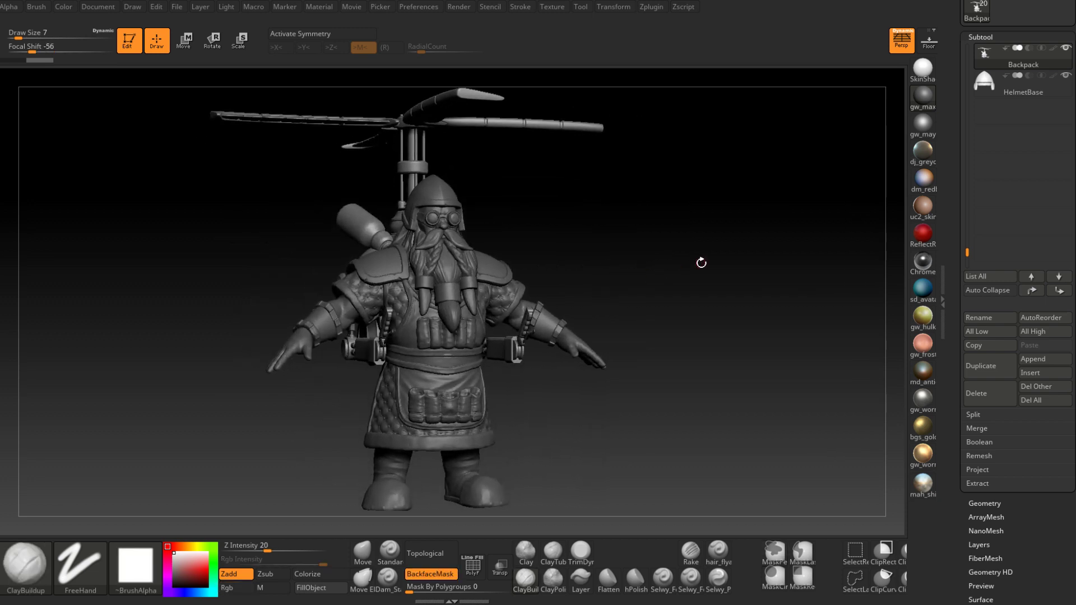
{"action": "mouse_move", "coordinate": [701, 259]}
{"action": "right_mouse_down"}
{"action": "mouse_move", "coordinate": [712, 270]}
{"action": "mouse_move", "coordinate": [664, 274]}
{"action": "mouse_move", "coordinate": [696, 271]}
{"action": "mouse_move", "coordinate": [637, 258]}
{"action": "right_mouse_up"}
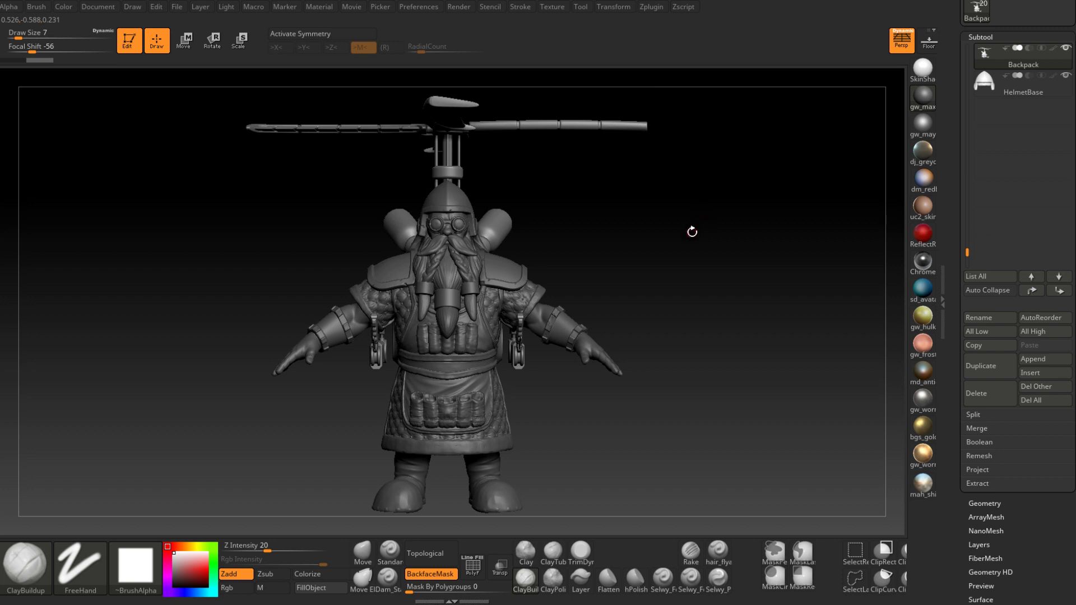
{"action": "left_click_drag", "start_coordinate": [639, 231], "coordinate": [901, 181]}
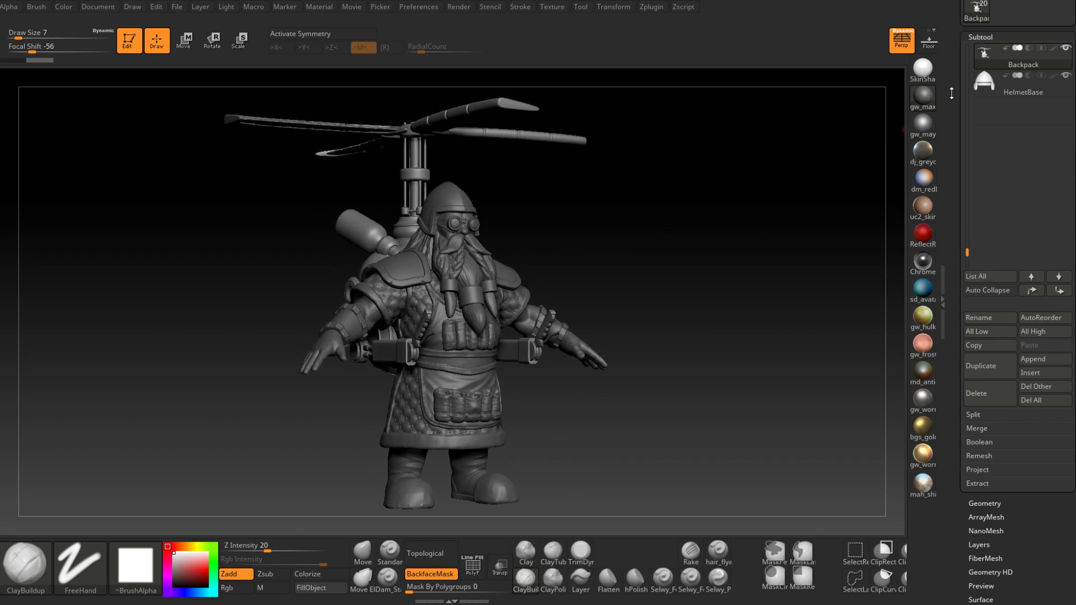
Save the tool as Mervon.ztl, replacing the existing file.
{"action": "left_click_drag", "start_coordinate": [951, 93], "coordinate": [951, 266]}
{"action": "left_click", "coordinate": [1037, 26]}
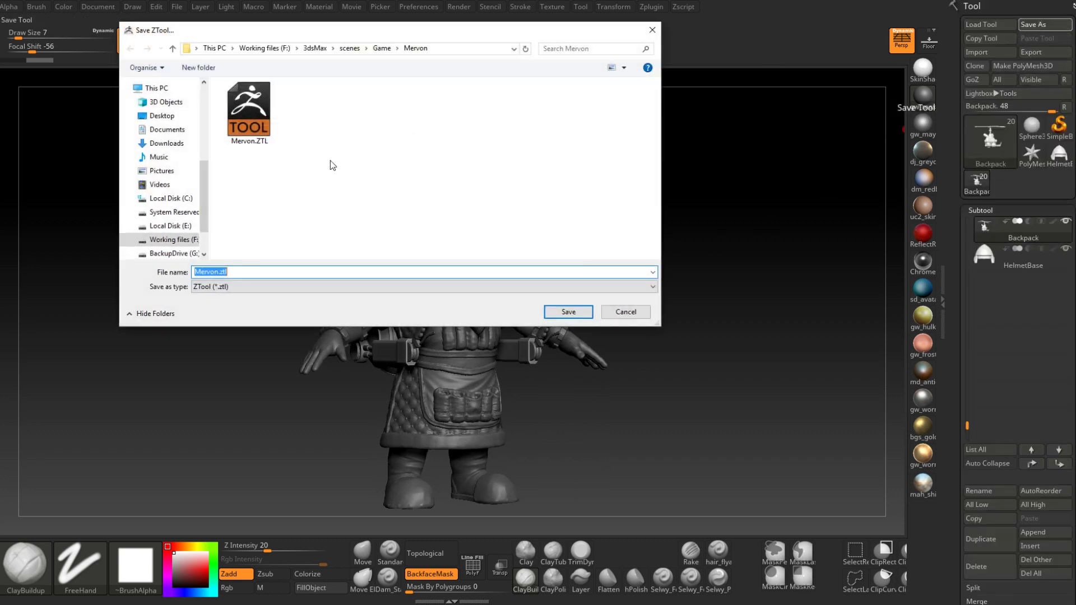
{"action": "left_click", "coordinate": [569, 312]}
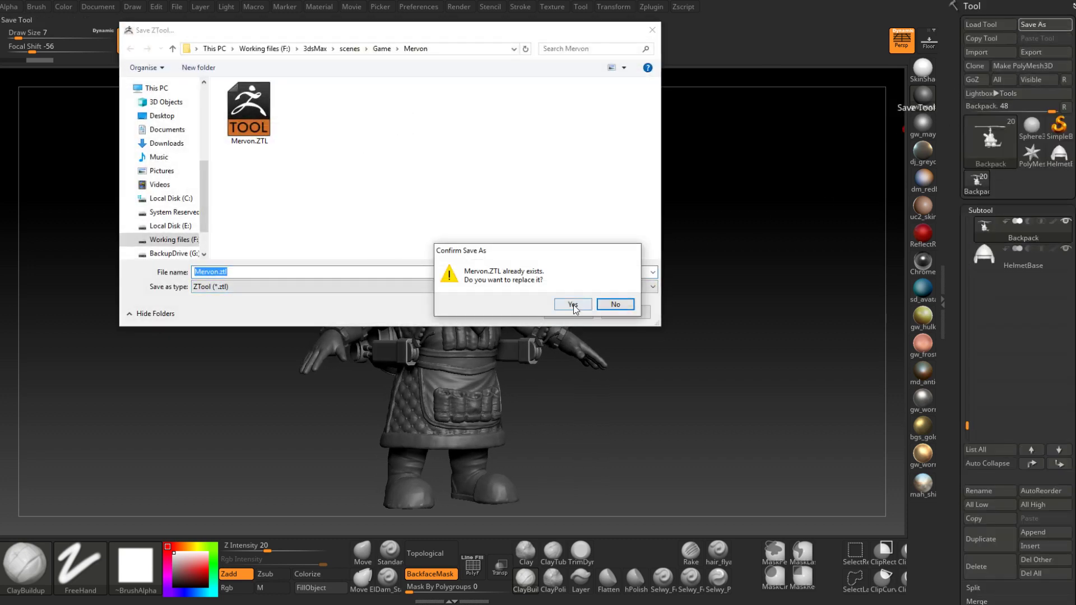
{"action": "left_click", "coordinate": [570, 306]}
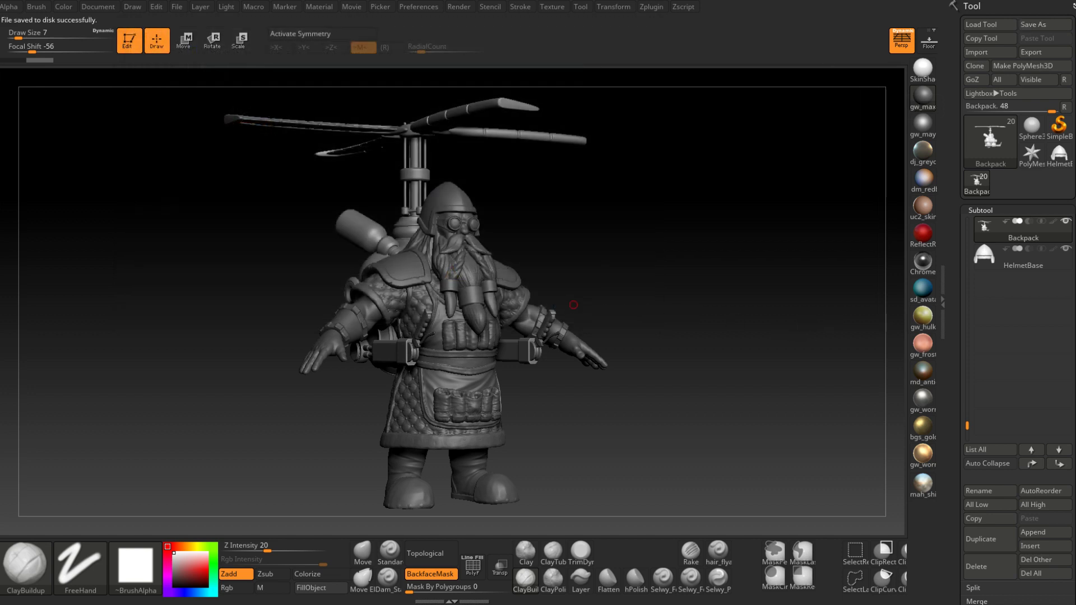